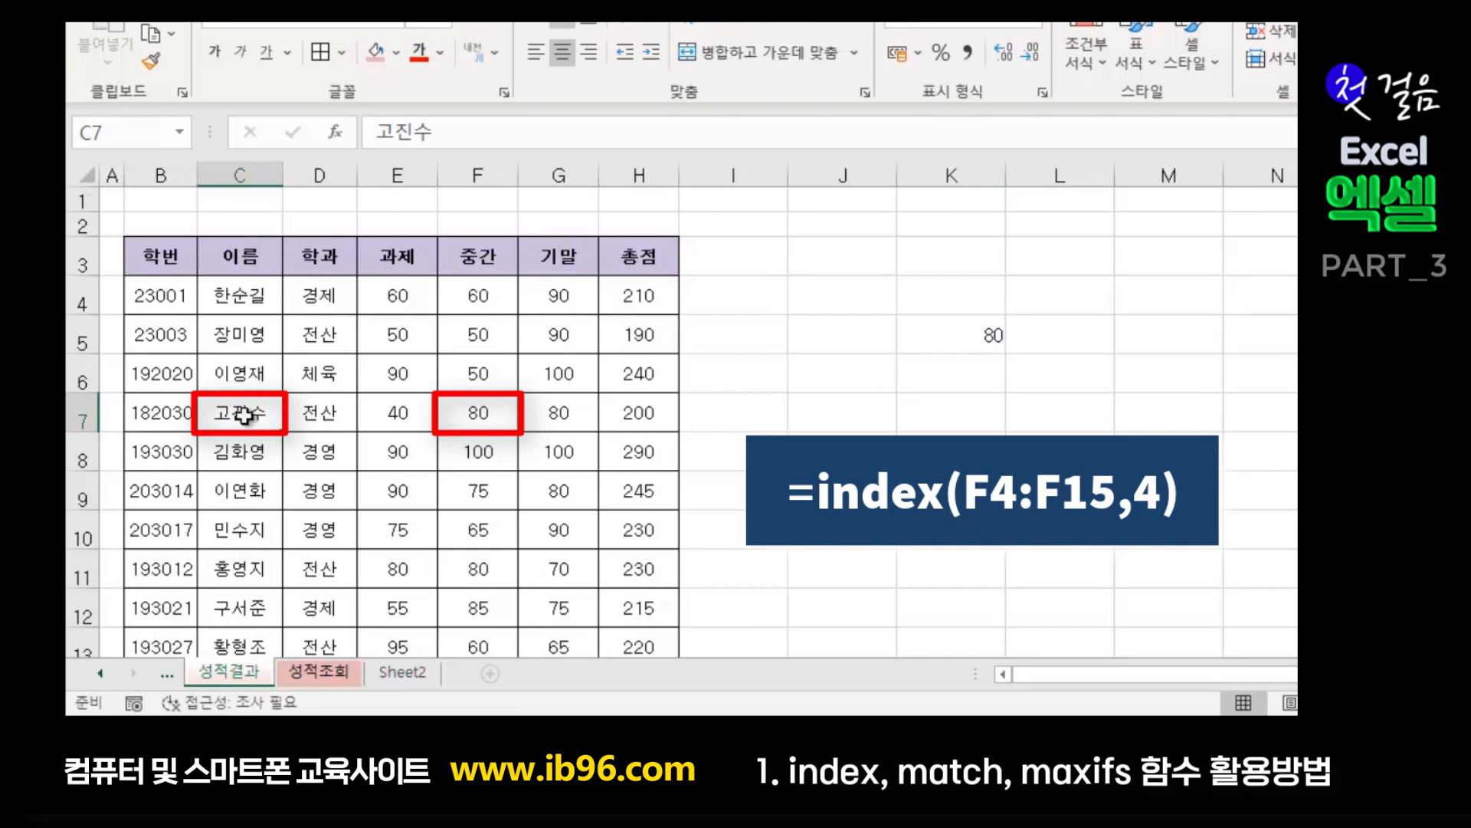
- Delete the INDEX formula from cell K5
click(481, 416)
click(980, 335)
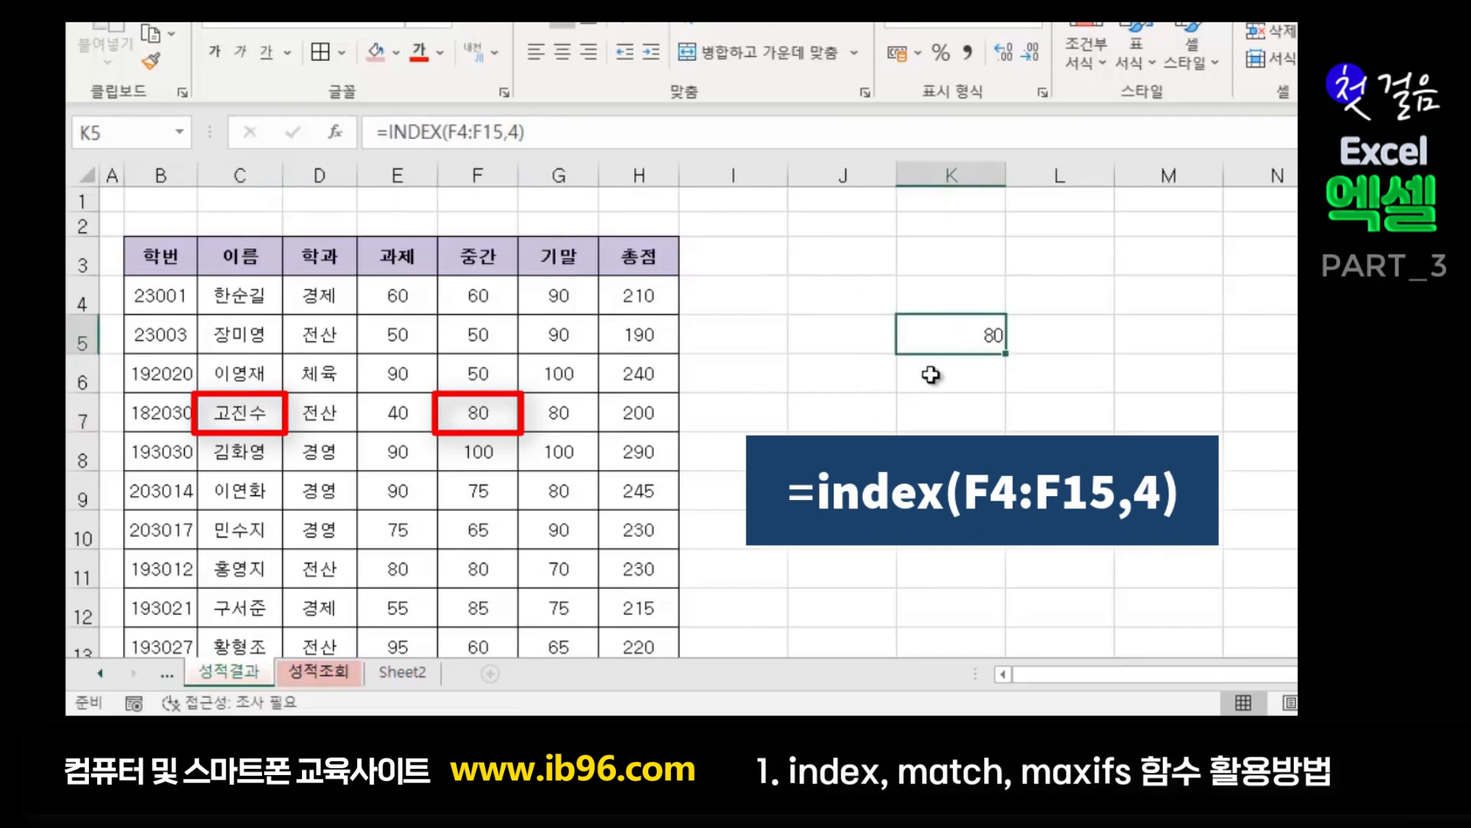
click(951, 394)
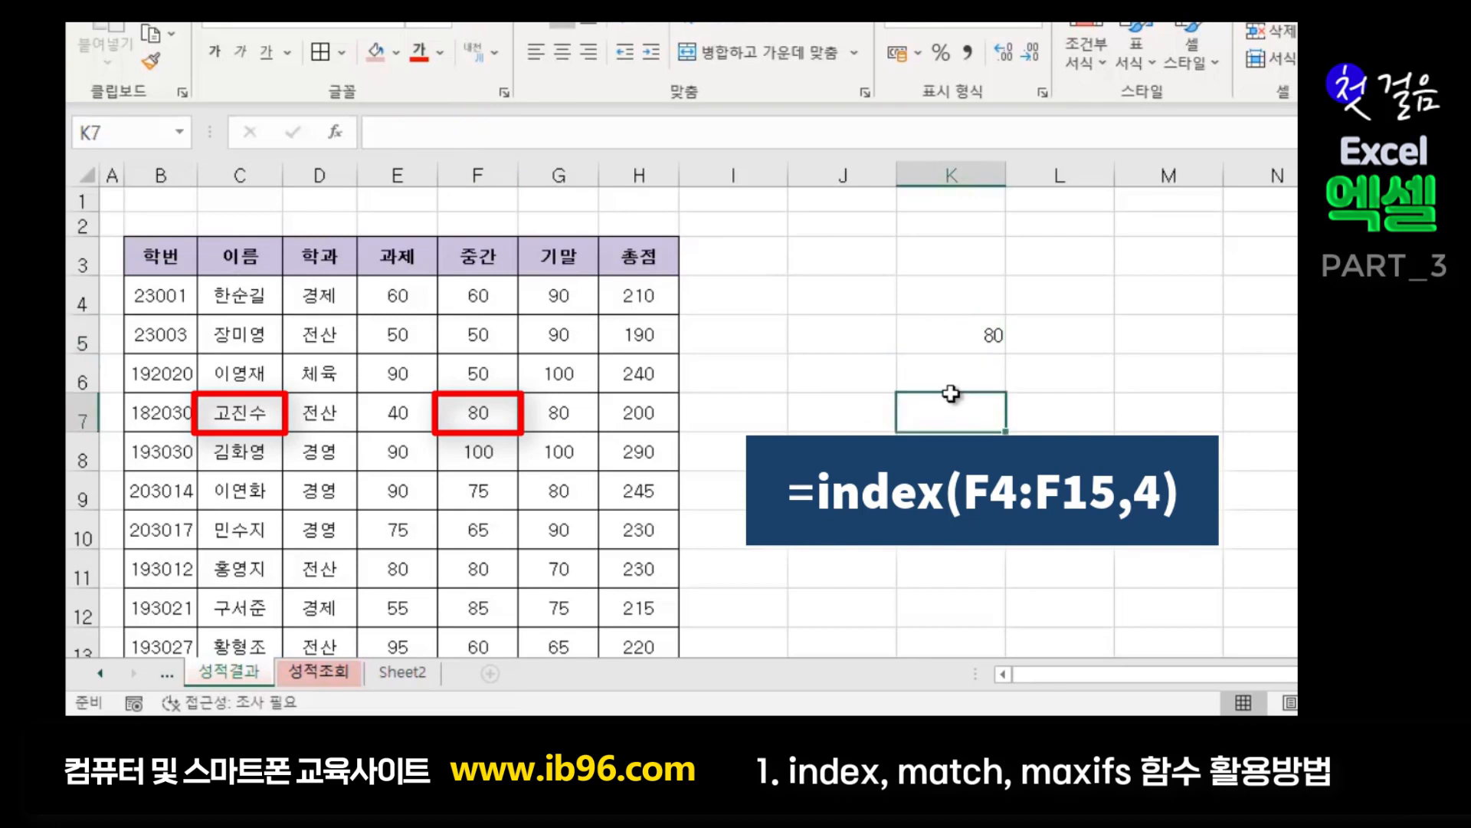
click(946, 335)
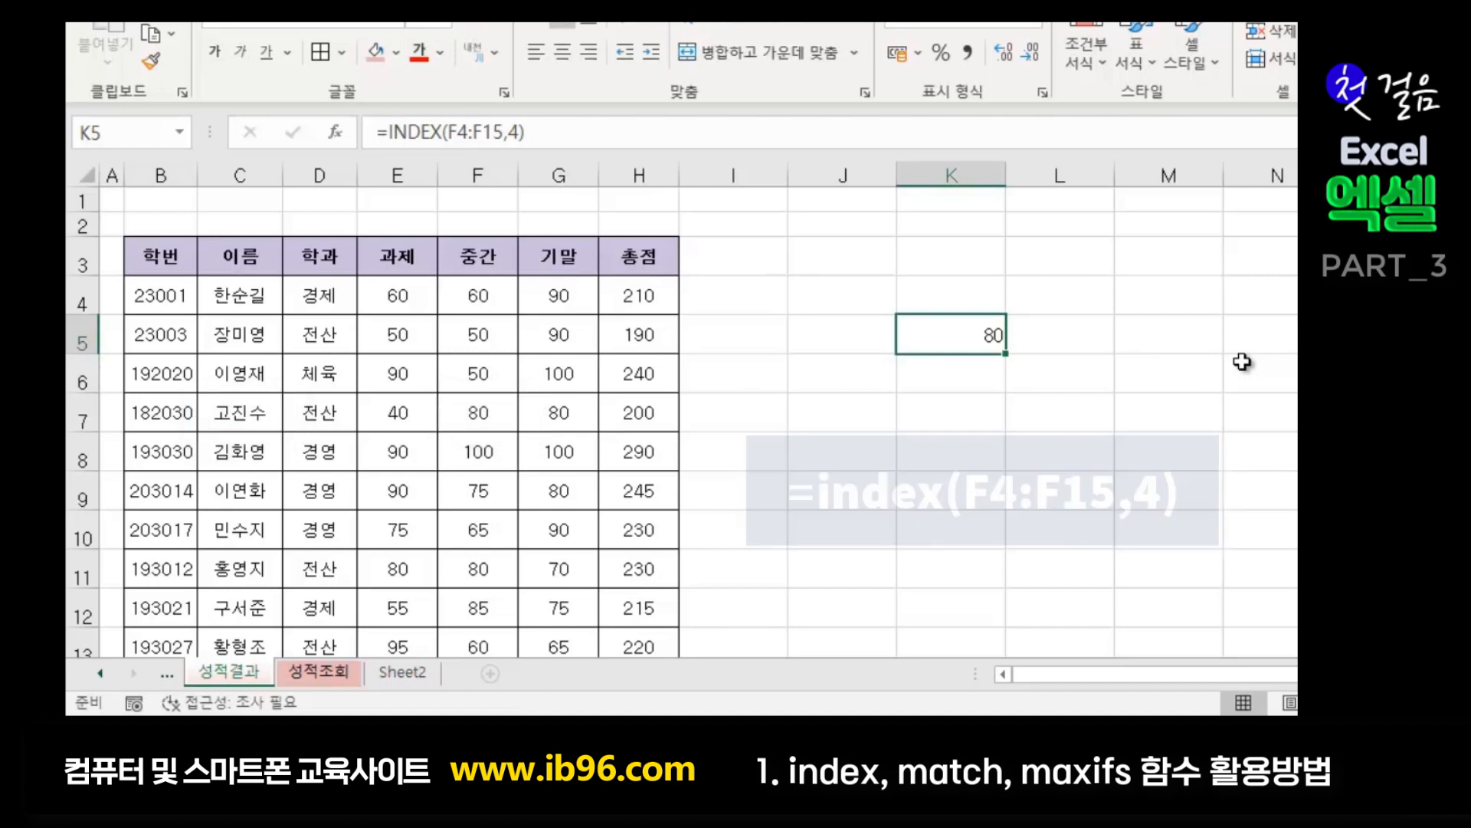
key(Delete)
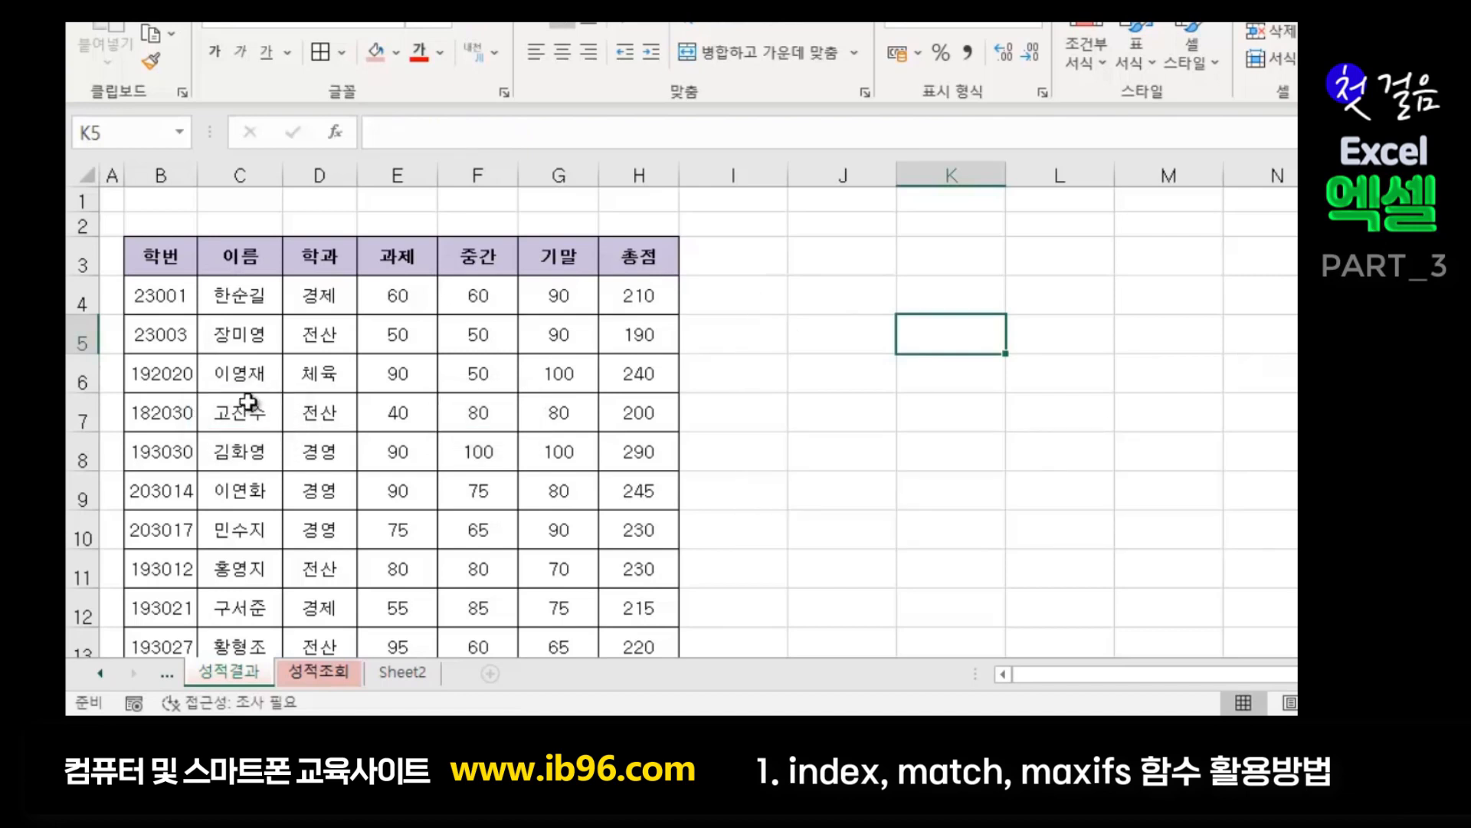
- Examine the 과제, 중간 and 기말 scores of the student in row 7
click(247, 402)
click(400, 253)
click(396, 417)
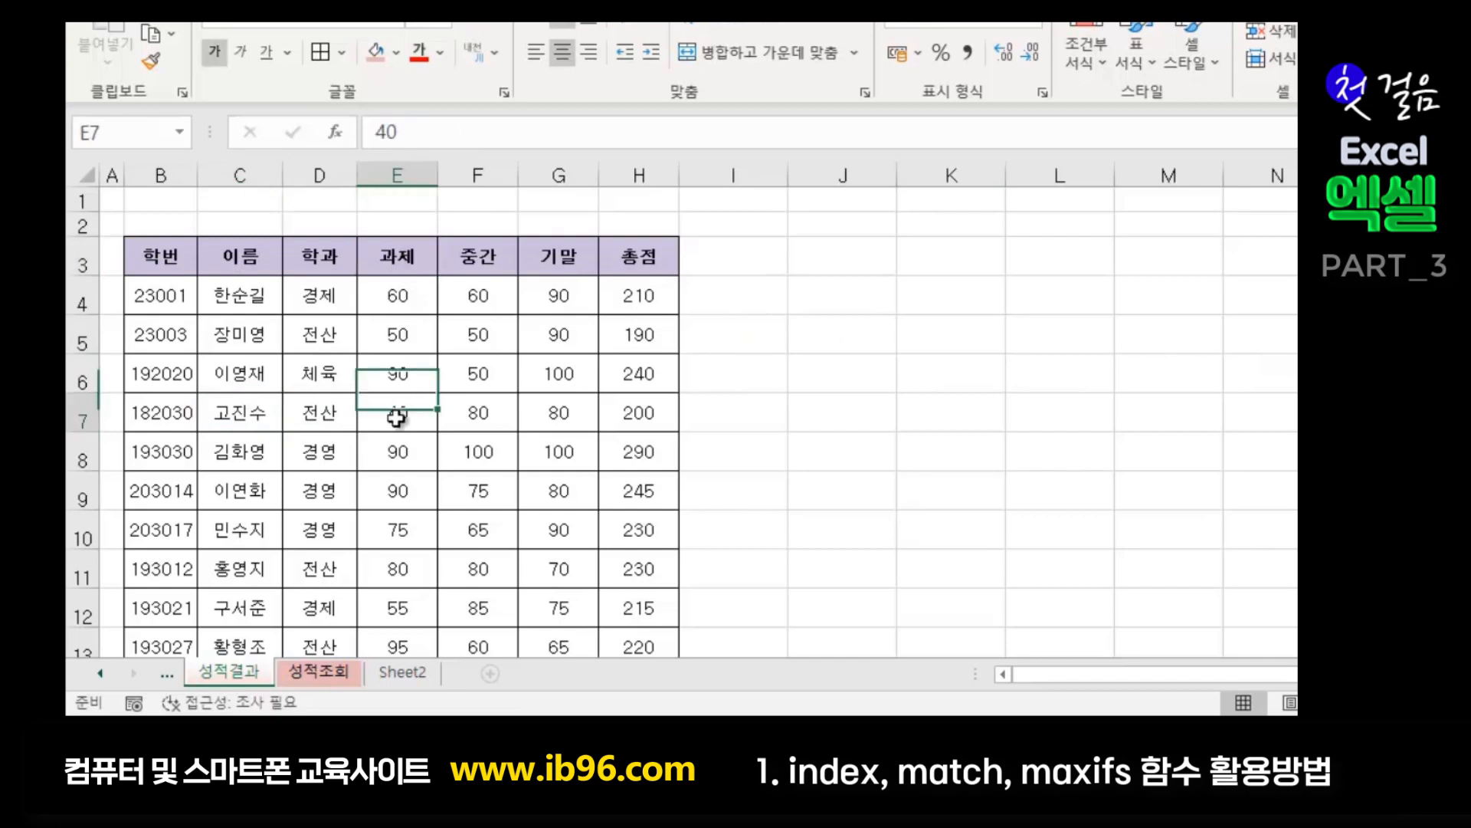
click(230, 414)
click(479, 255)
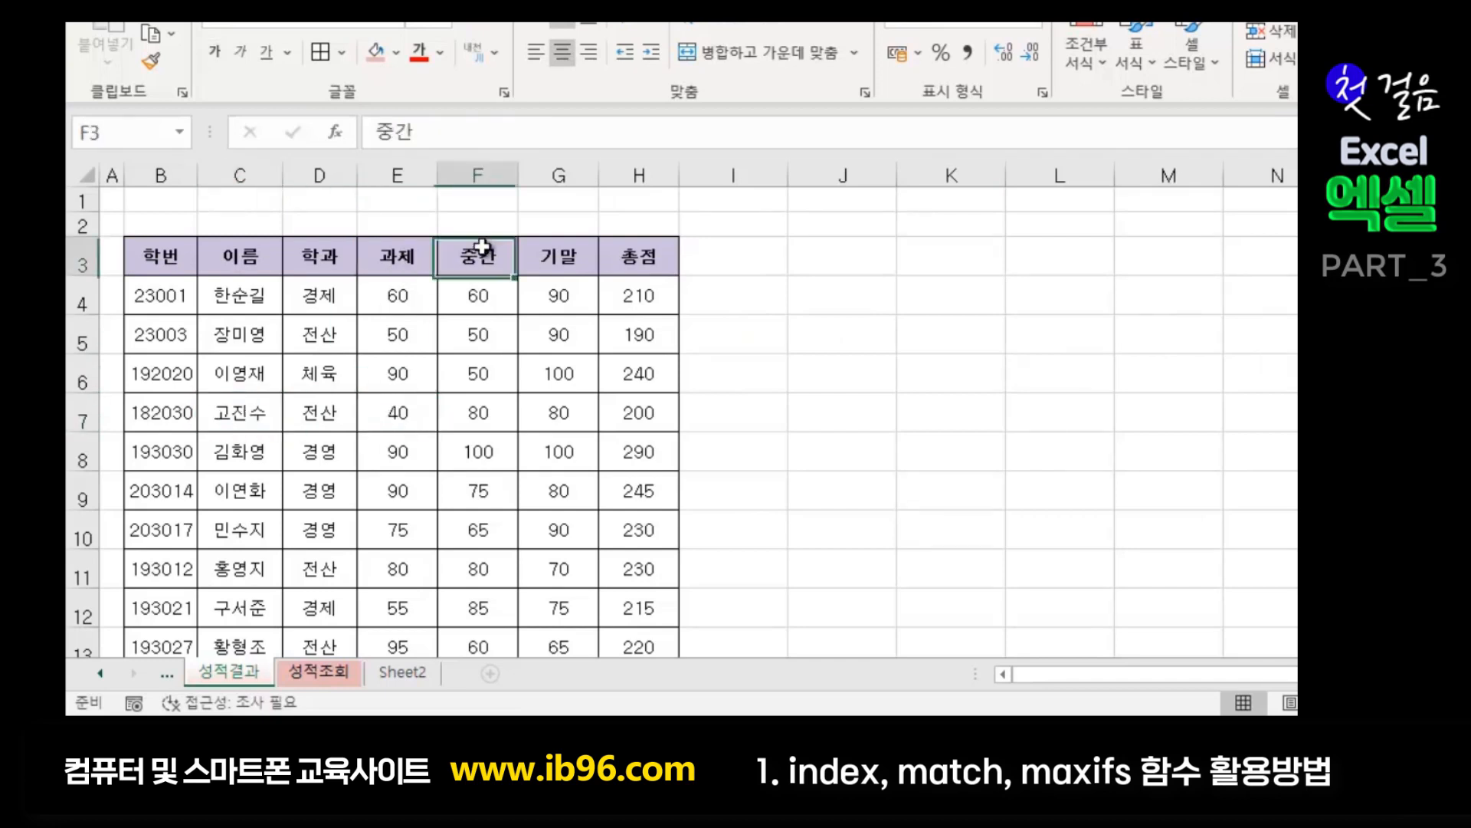
click(481, 418)
click(242, 414)
click(558, 253)
click(558, 414)
click(953, 381)
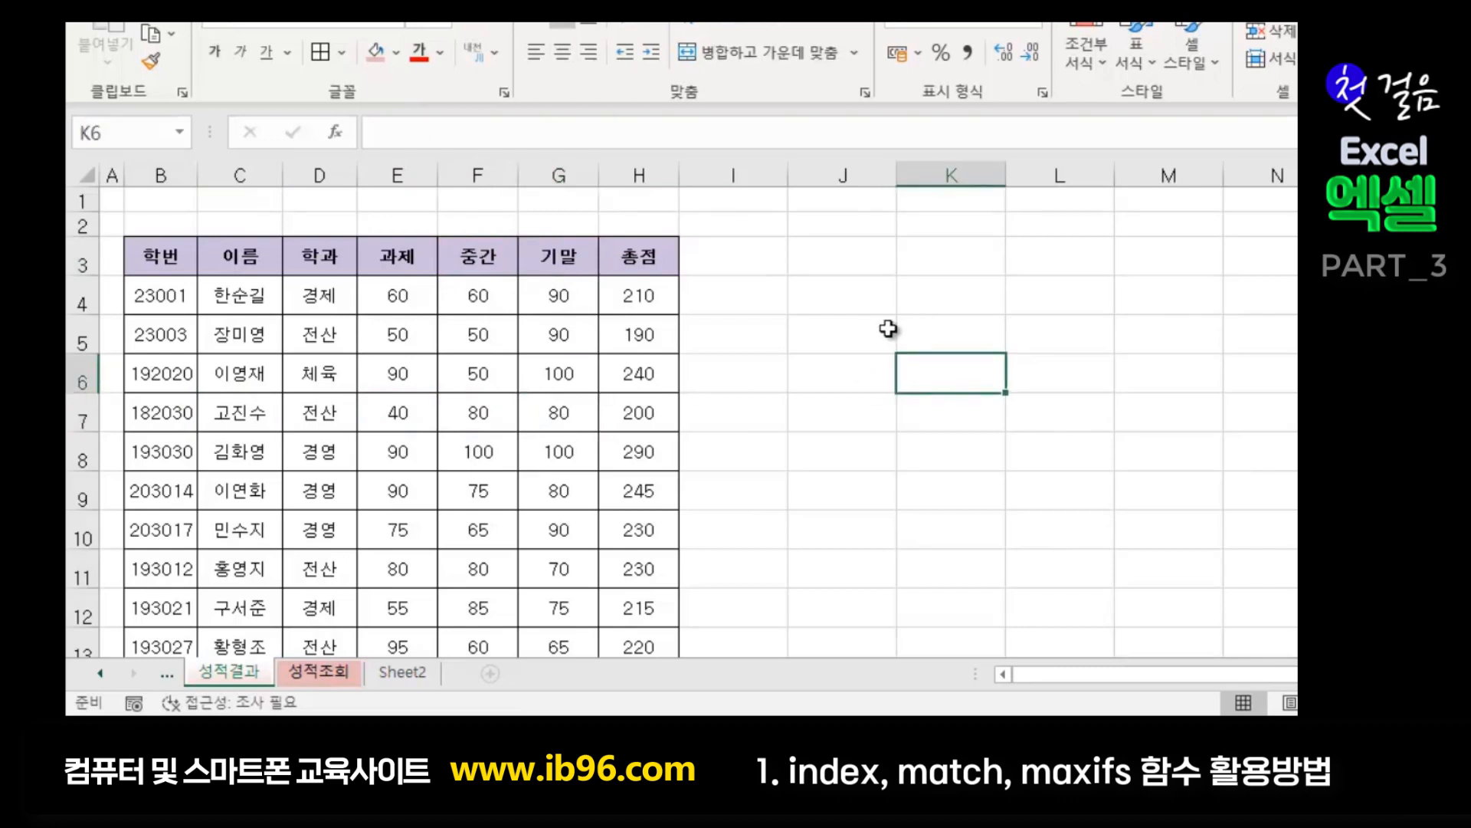
- Enter the labels 이름 in J4 and 구분 in J5
click(862, 303)
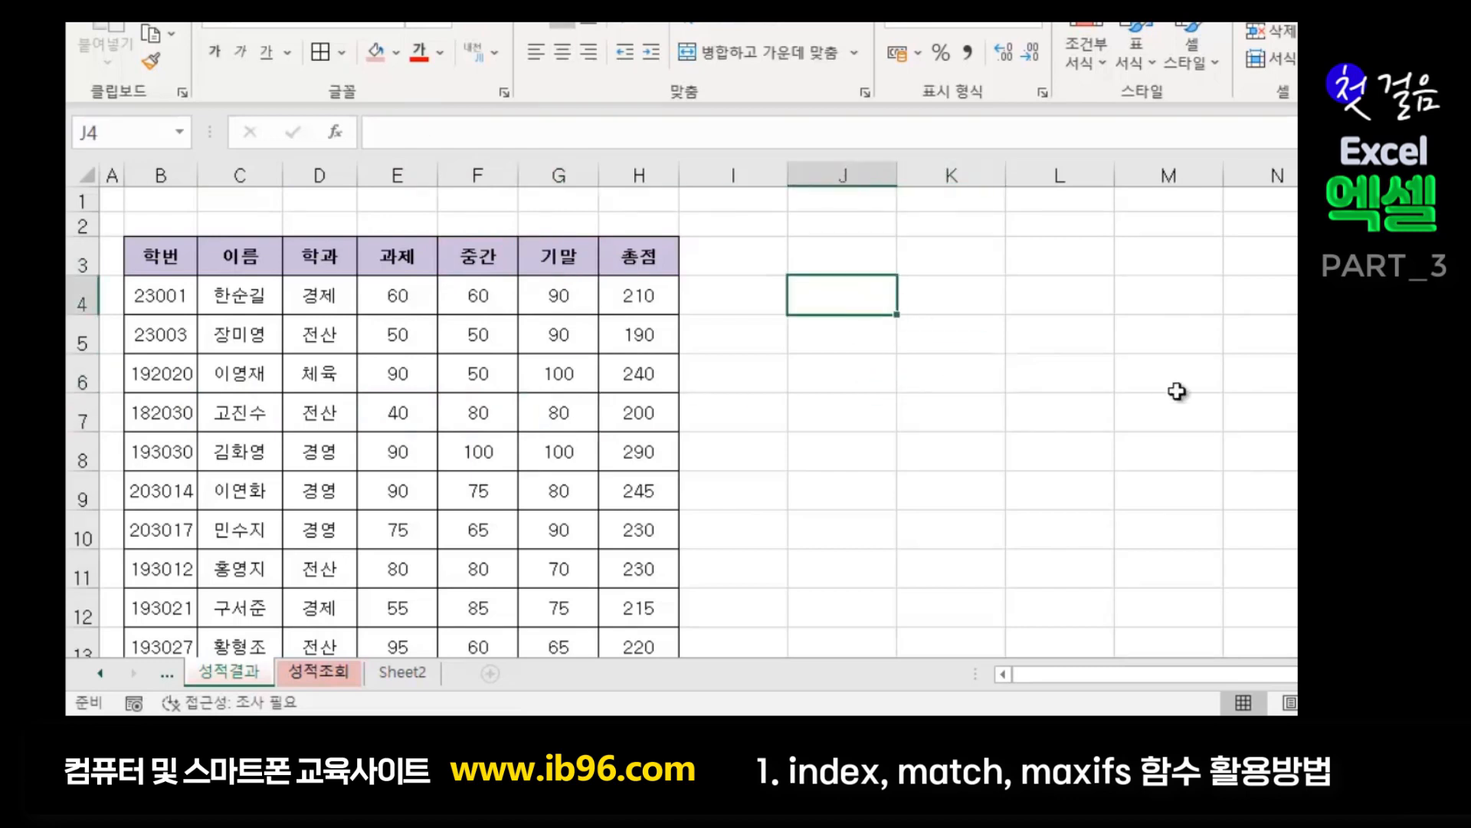
text(dl)
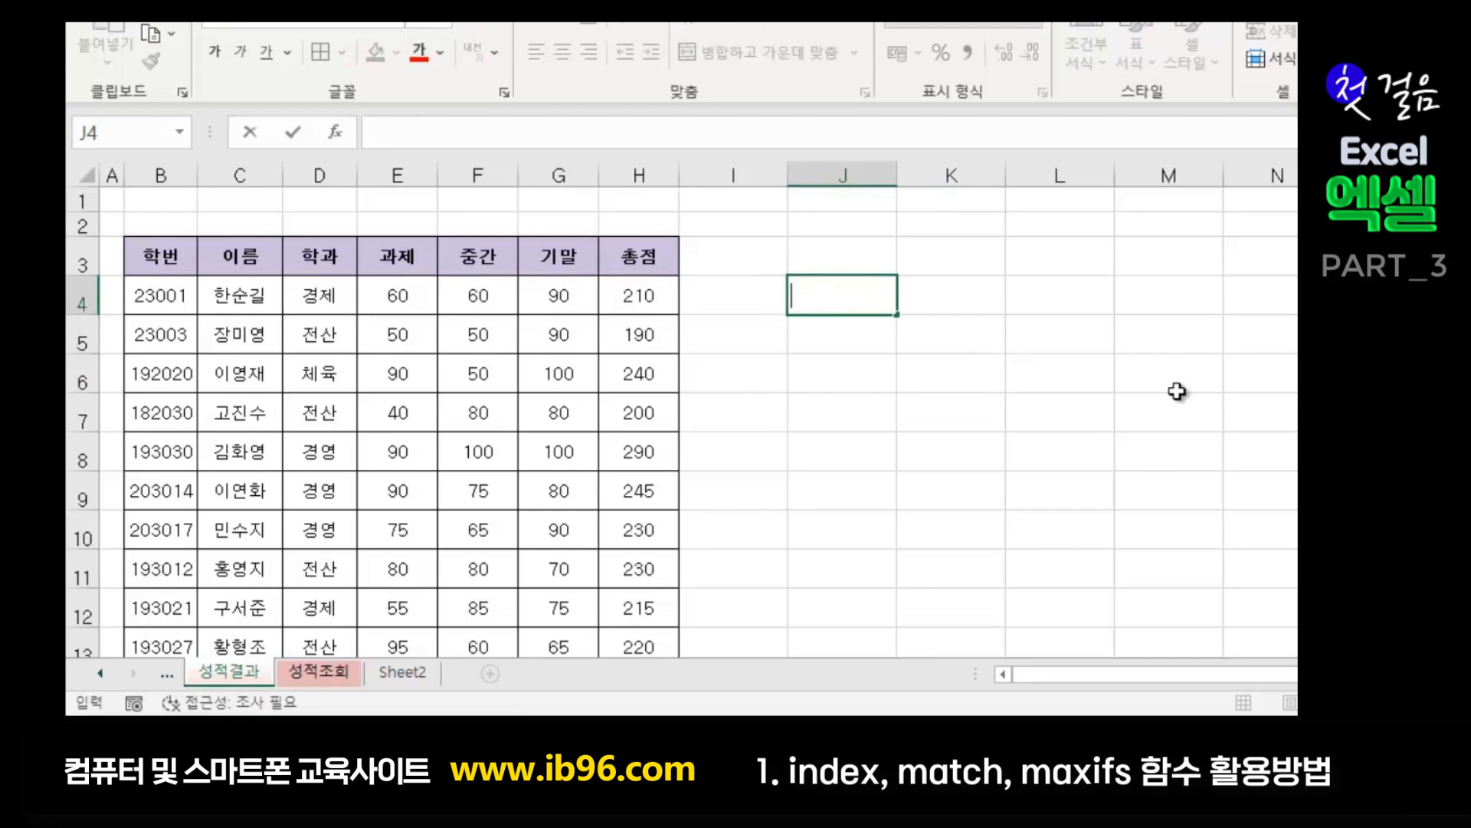
text(이름)
key(Return)
text(ㄱ구분)
key(Return)
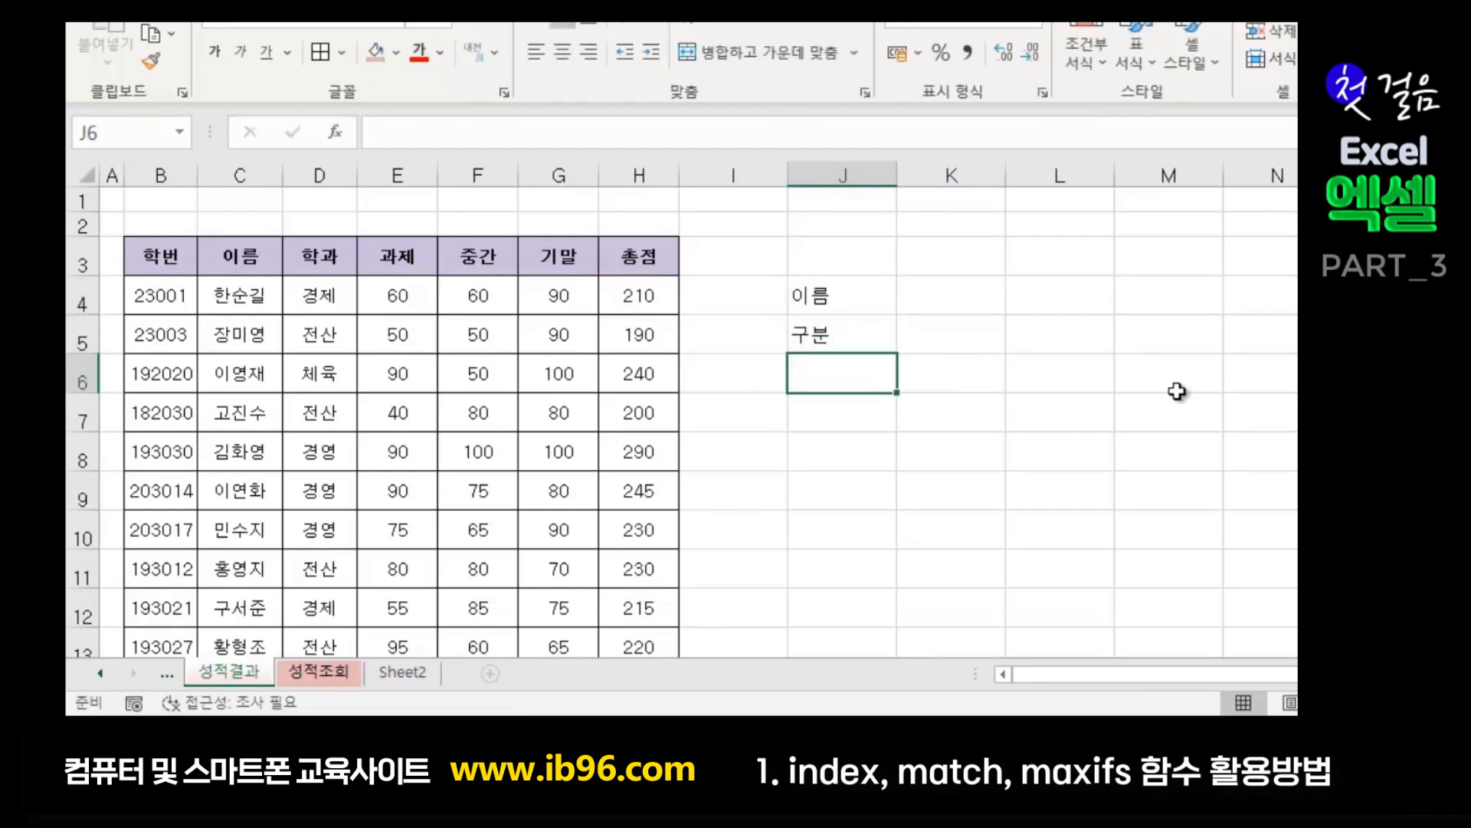
- Add borders to all cells in J4:K5 and give the labels in J4:J5 a light pink fill
drag(842, 294, 942, 328)
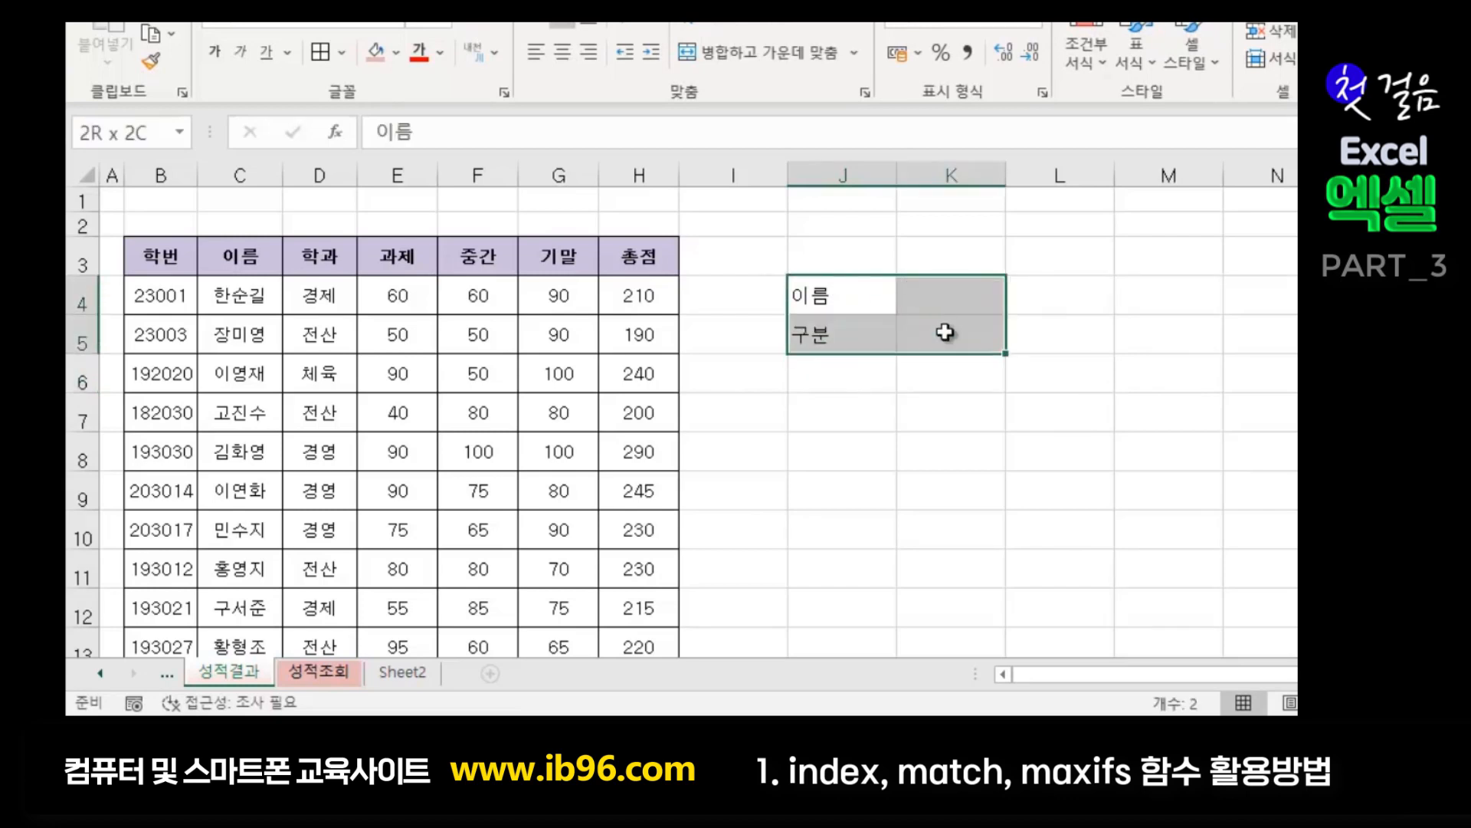
click(322, 50)
drag(846, 301, 840, 331)
click(376, 51)
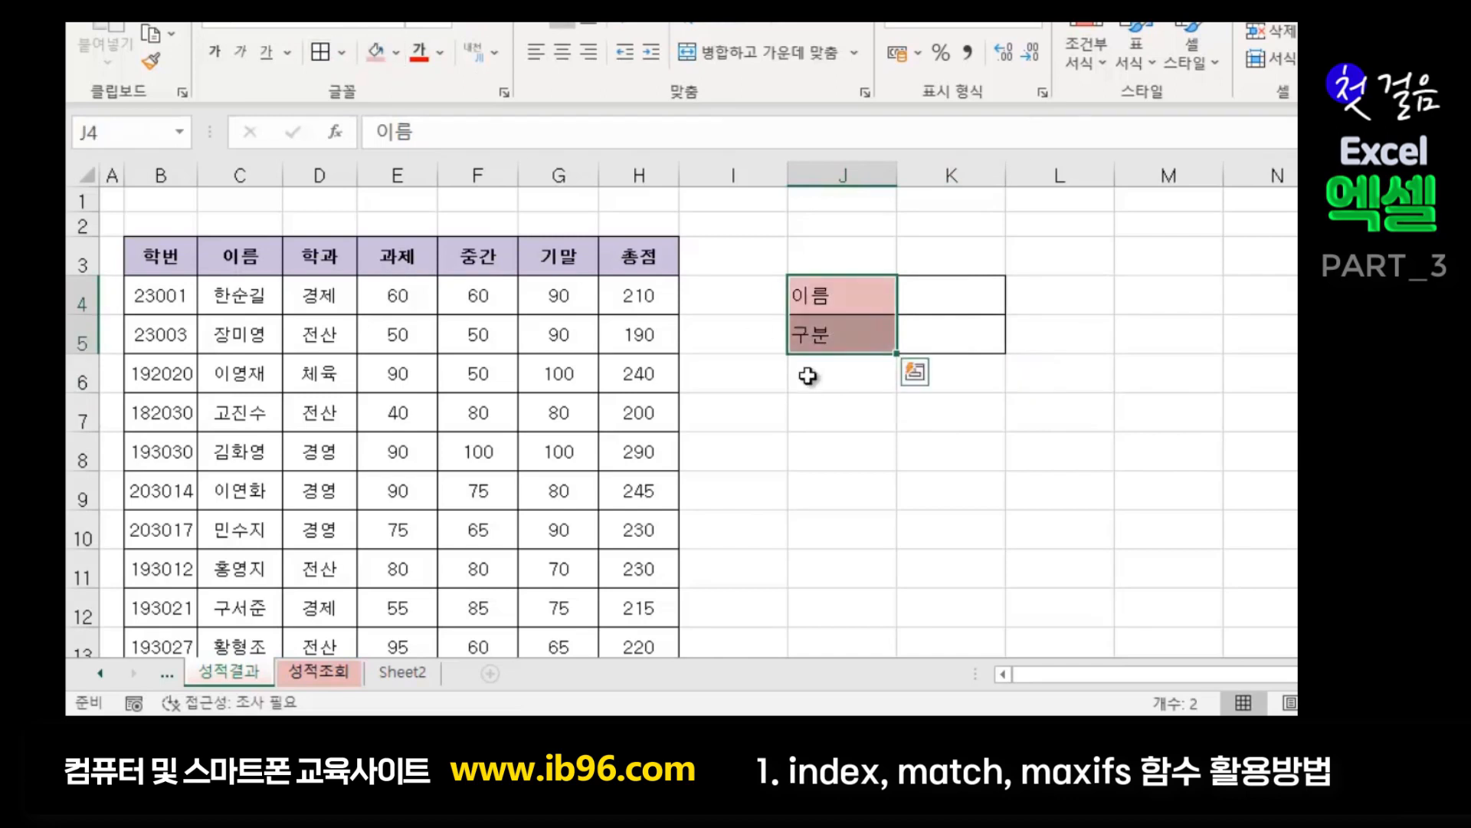
click(842, 373)
click(1097, 442)
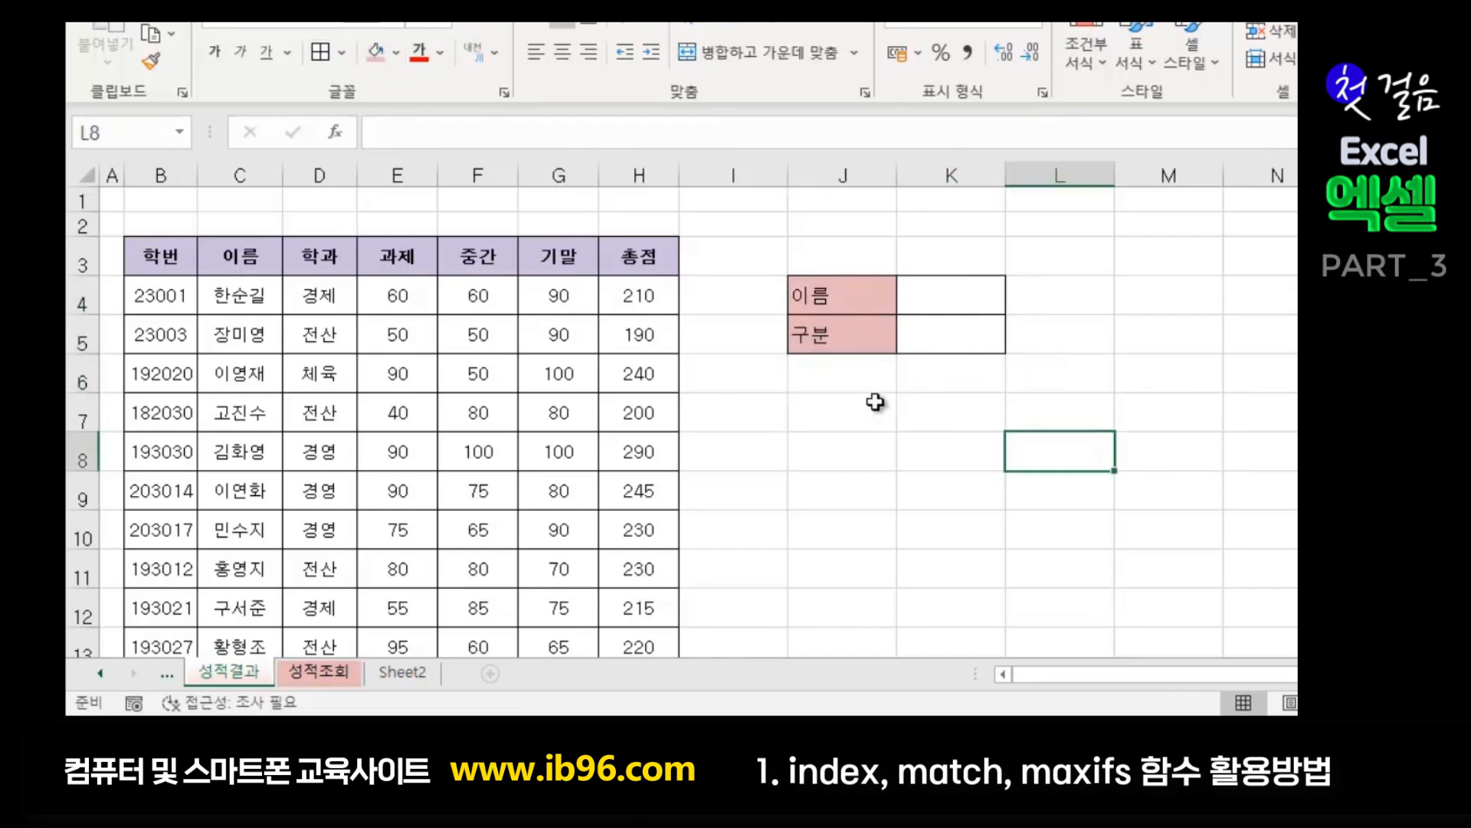
- Review the 이름 and 구분 entry cells against the 과제, 중간, 기말 and 총점 column headers
click(858, 300)
click(997, 303)
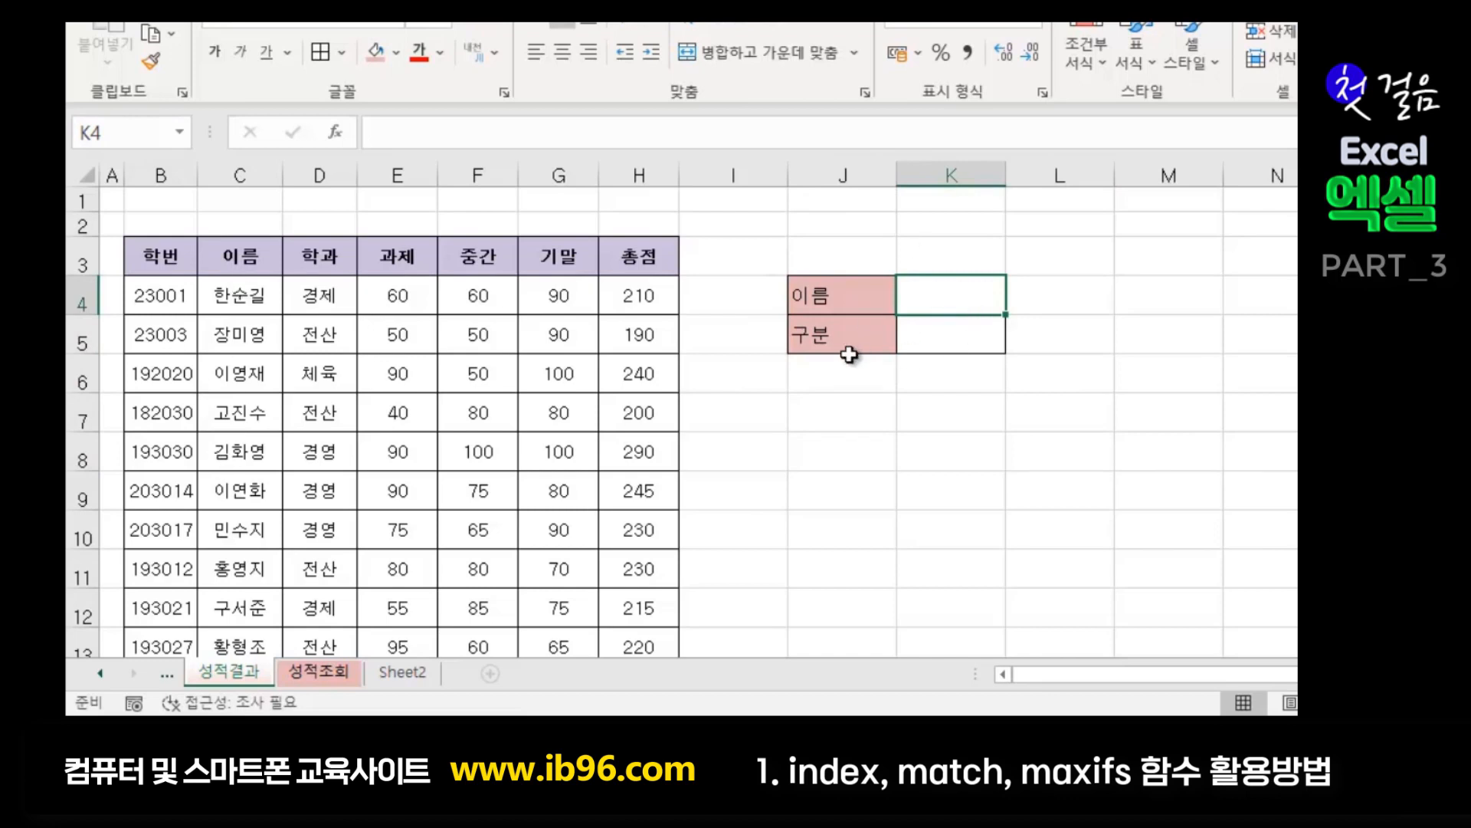
click(821, 346)
click(366, 262)
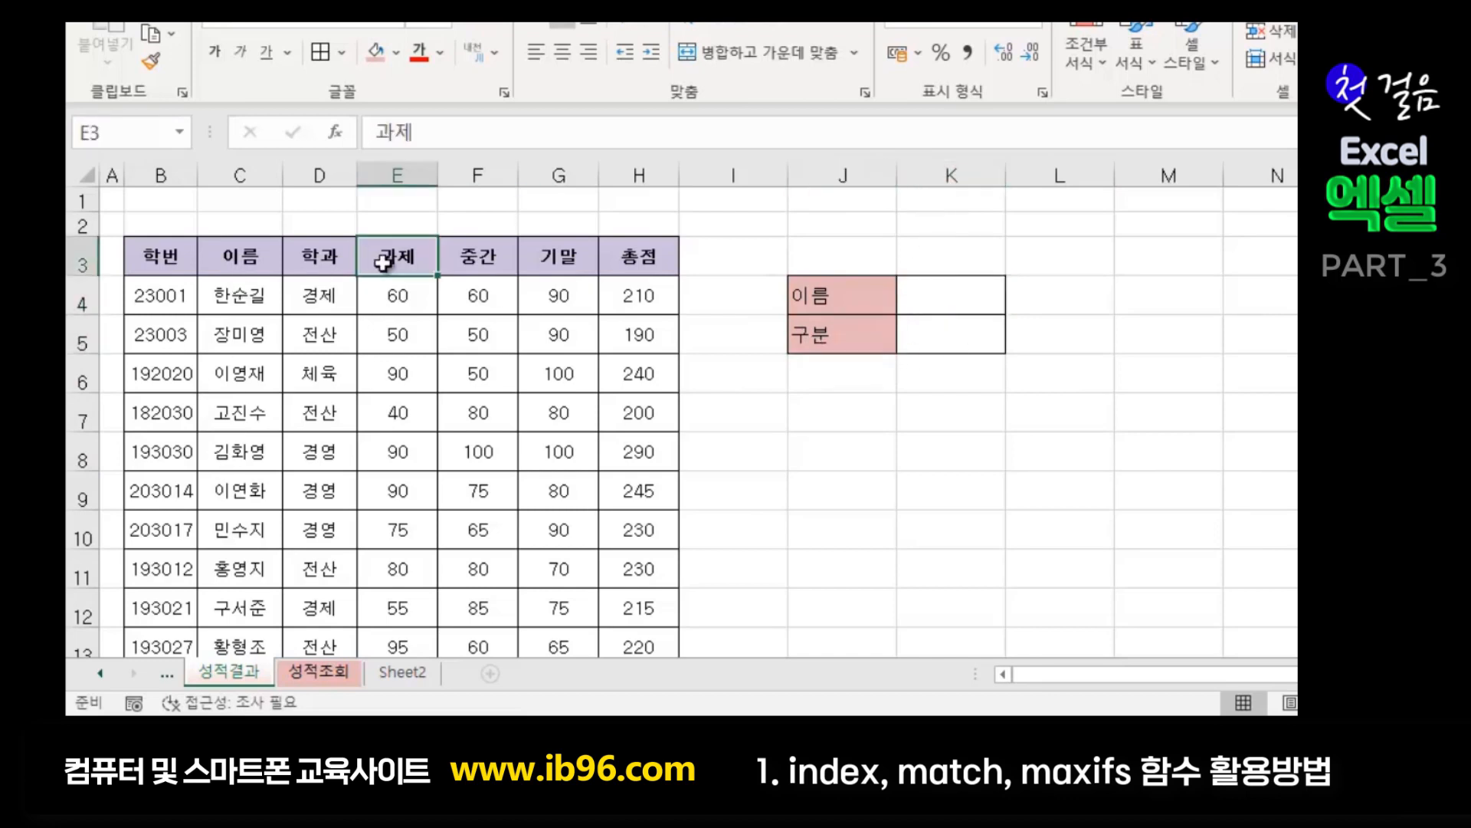
click(477, 256)
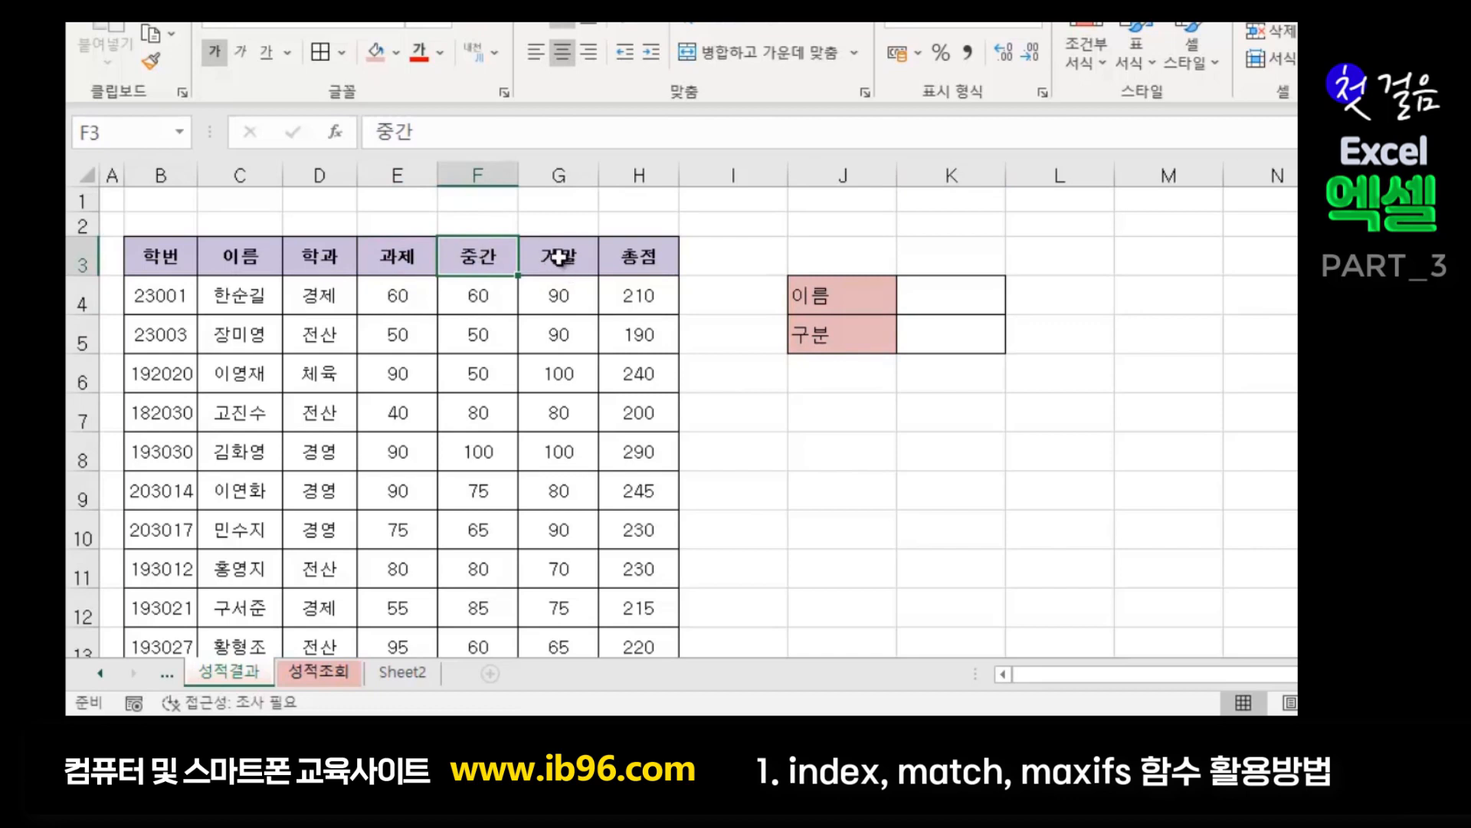
click(559, 257)
click(653, 262)
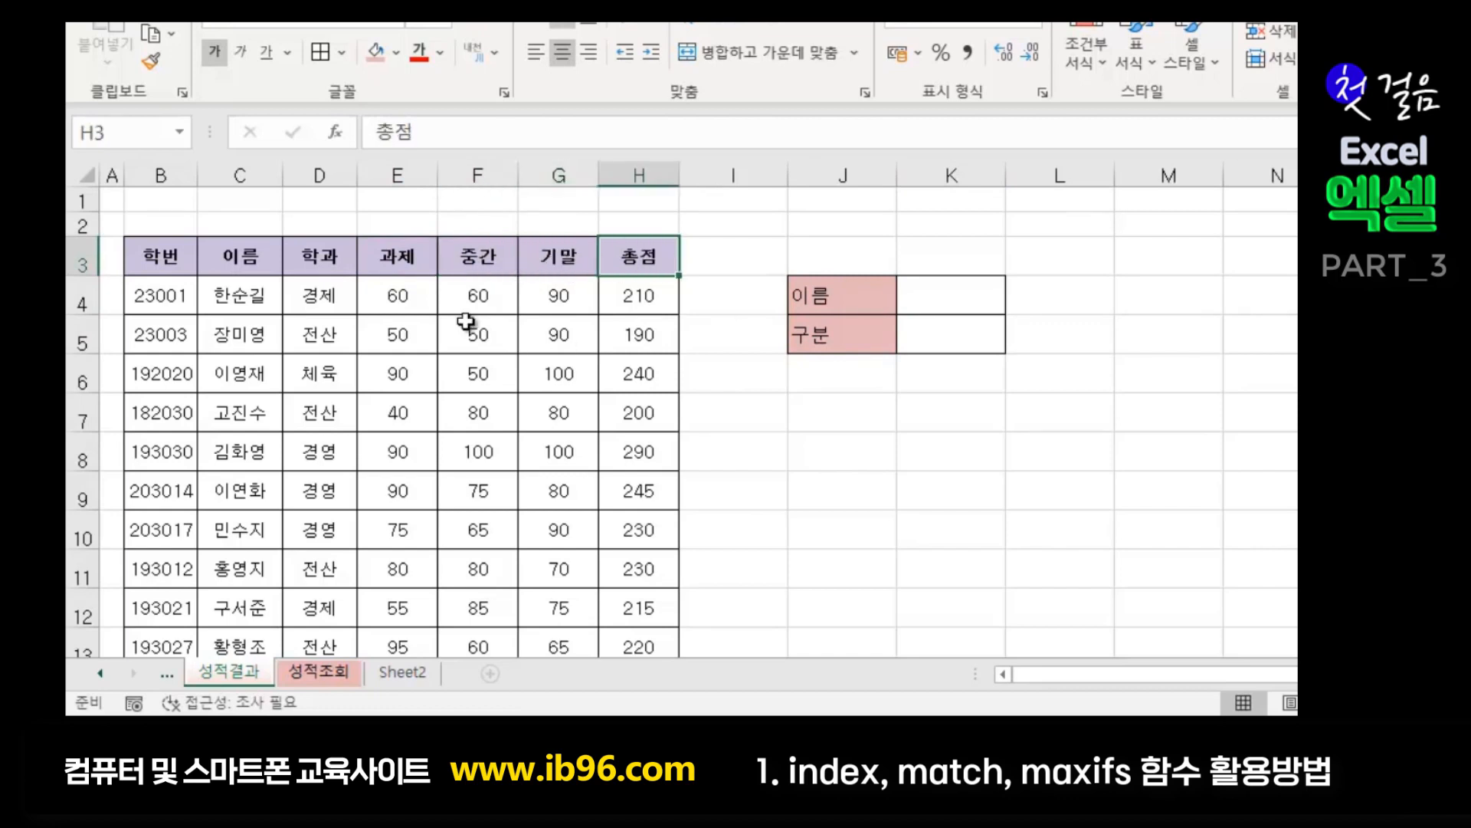
click(950, 337)
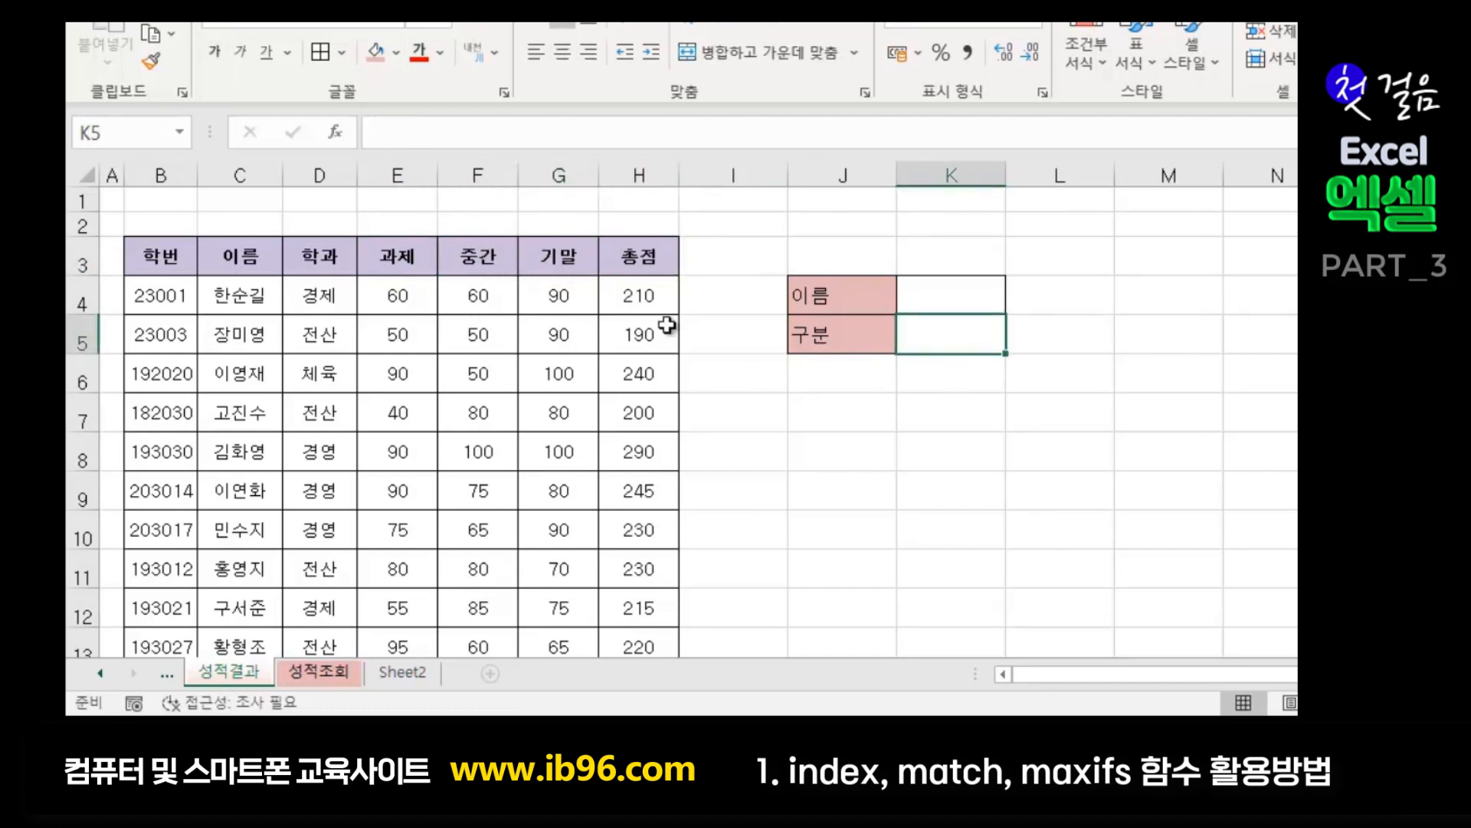
- Merge and center cells M4:M5 beside the lookup box
click(1086, 295)
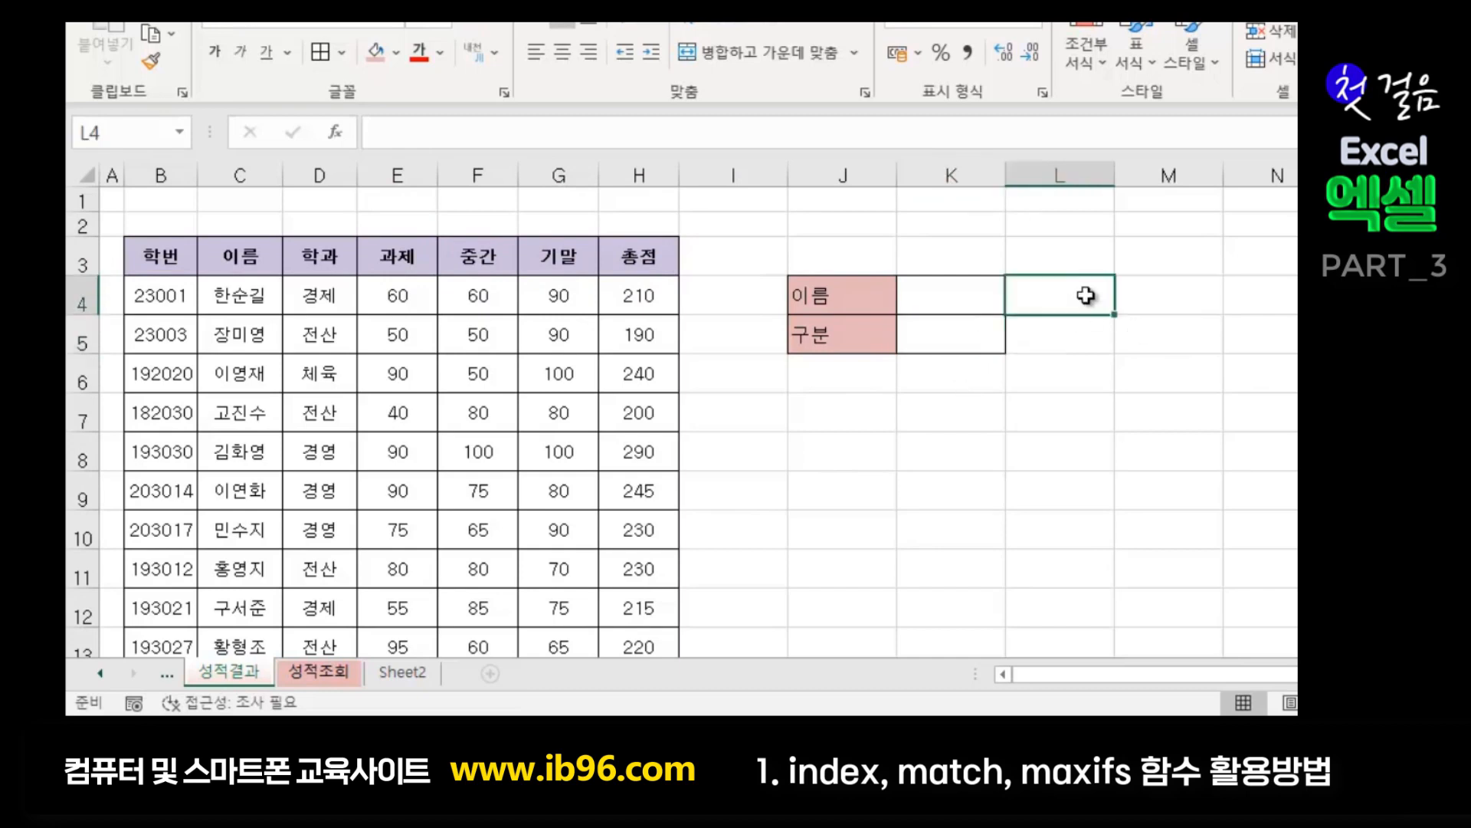
click(1188, 296)
click(1064, 294)
drag(1183, 308, 1166, 335)
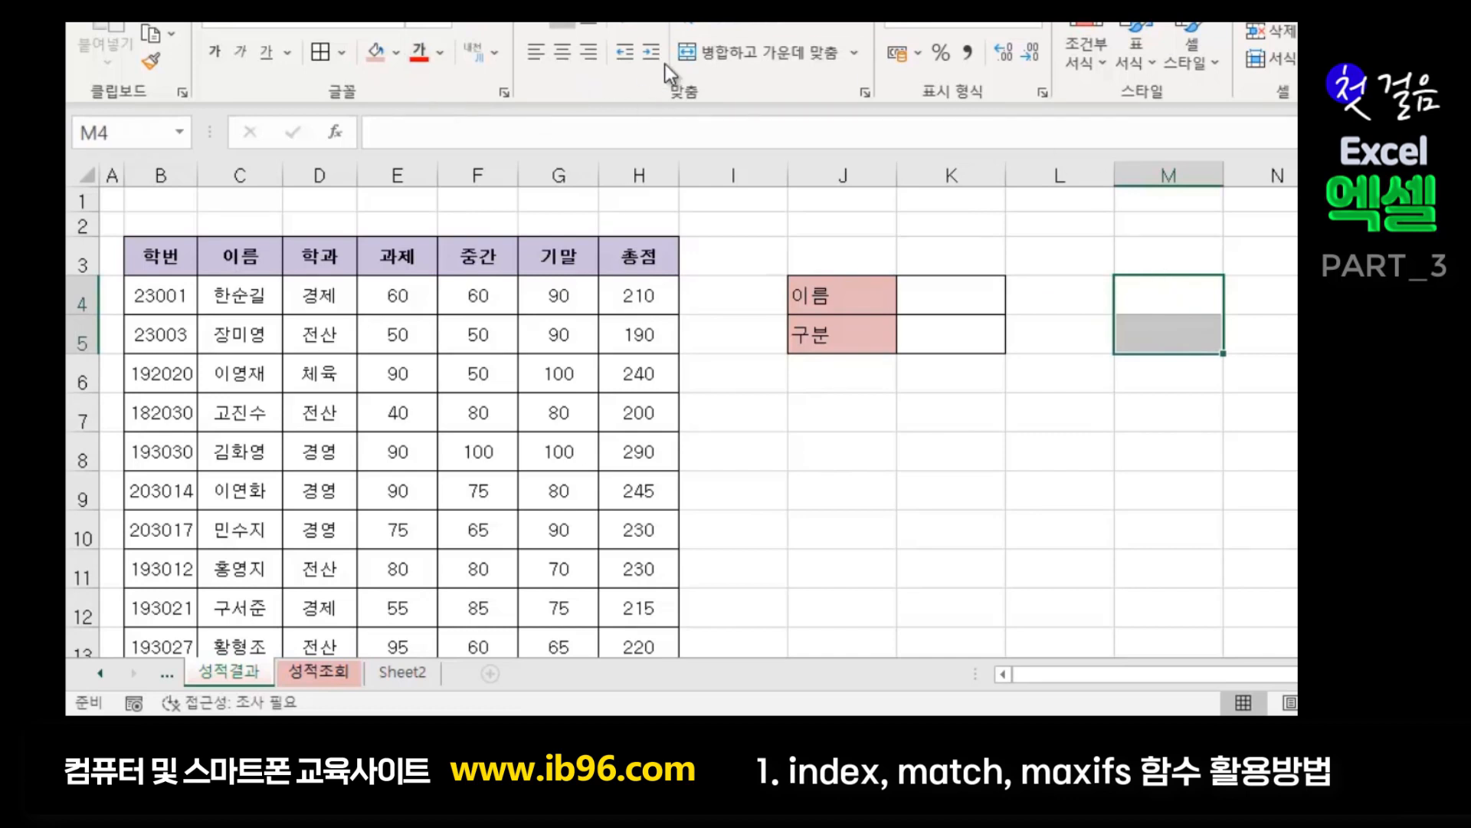
click(742, 52)
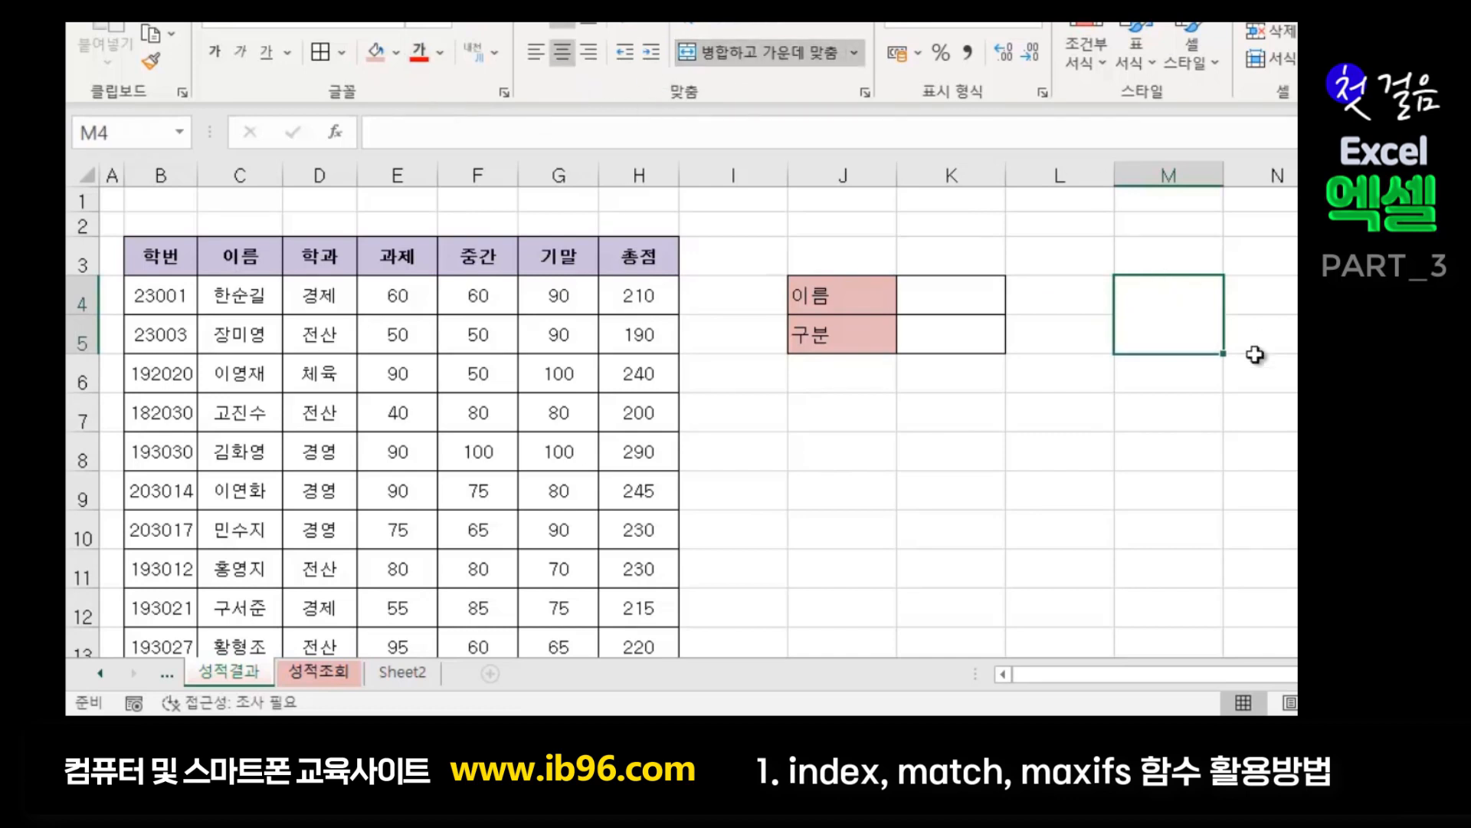
click(1201, 447)
click(1166, 316)
click(1008, 417)
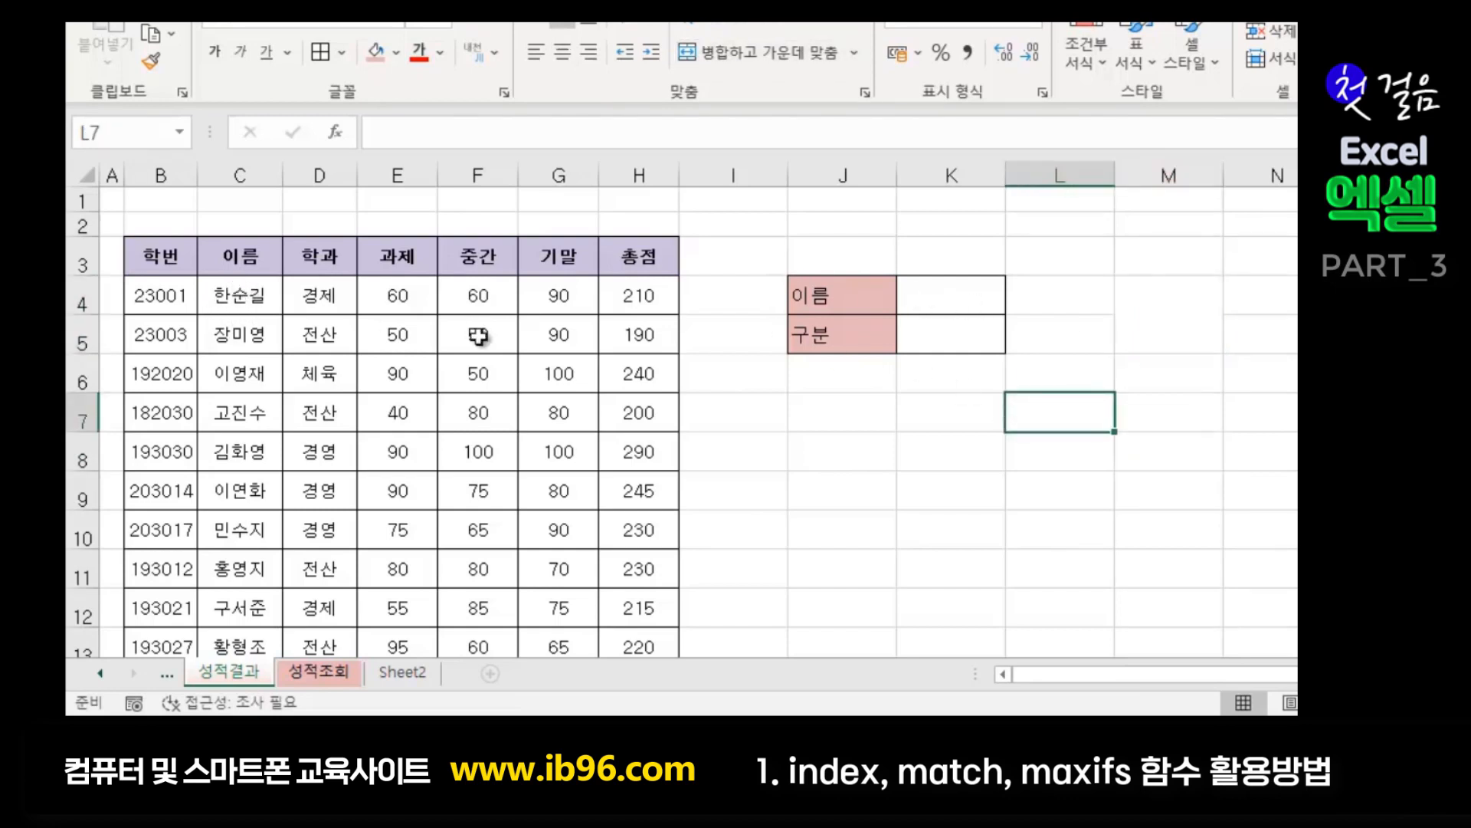
- Examine the student names in column C as possible entries for the 이름 cell K4
click(984, 422)
drag(236, 289, 229, 414)
click(968, 407)
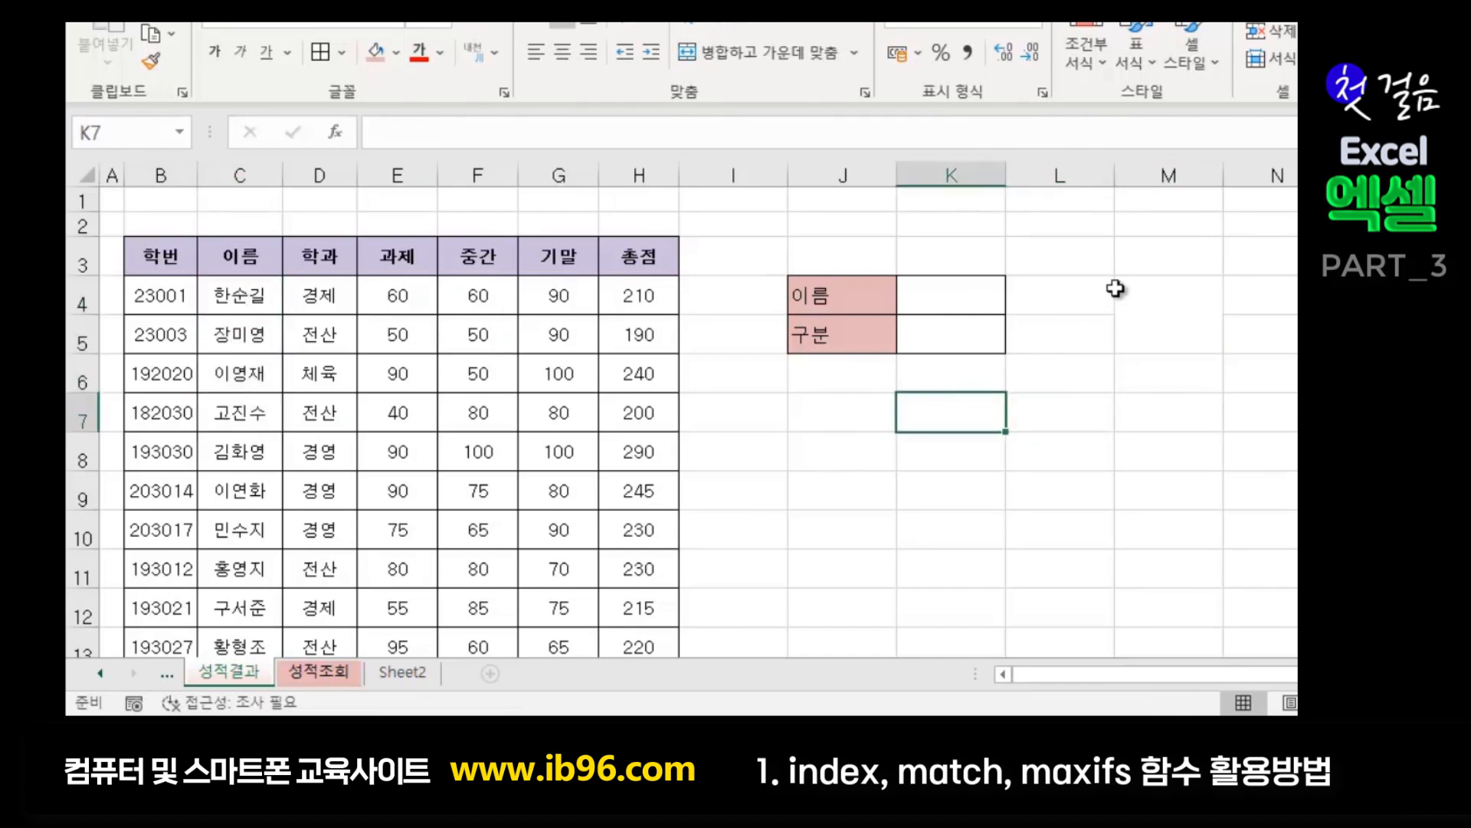
click(1024, 287)
click(967, 303)
drag(220, 285, 228, 490)
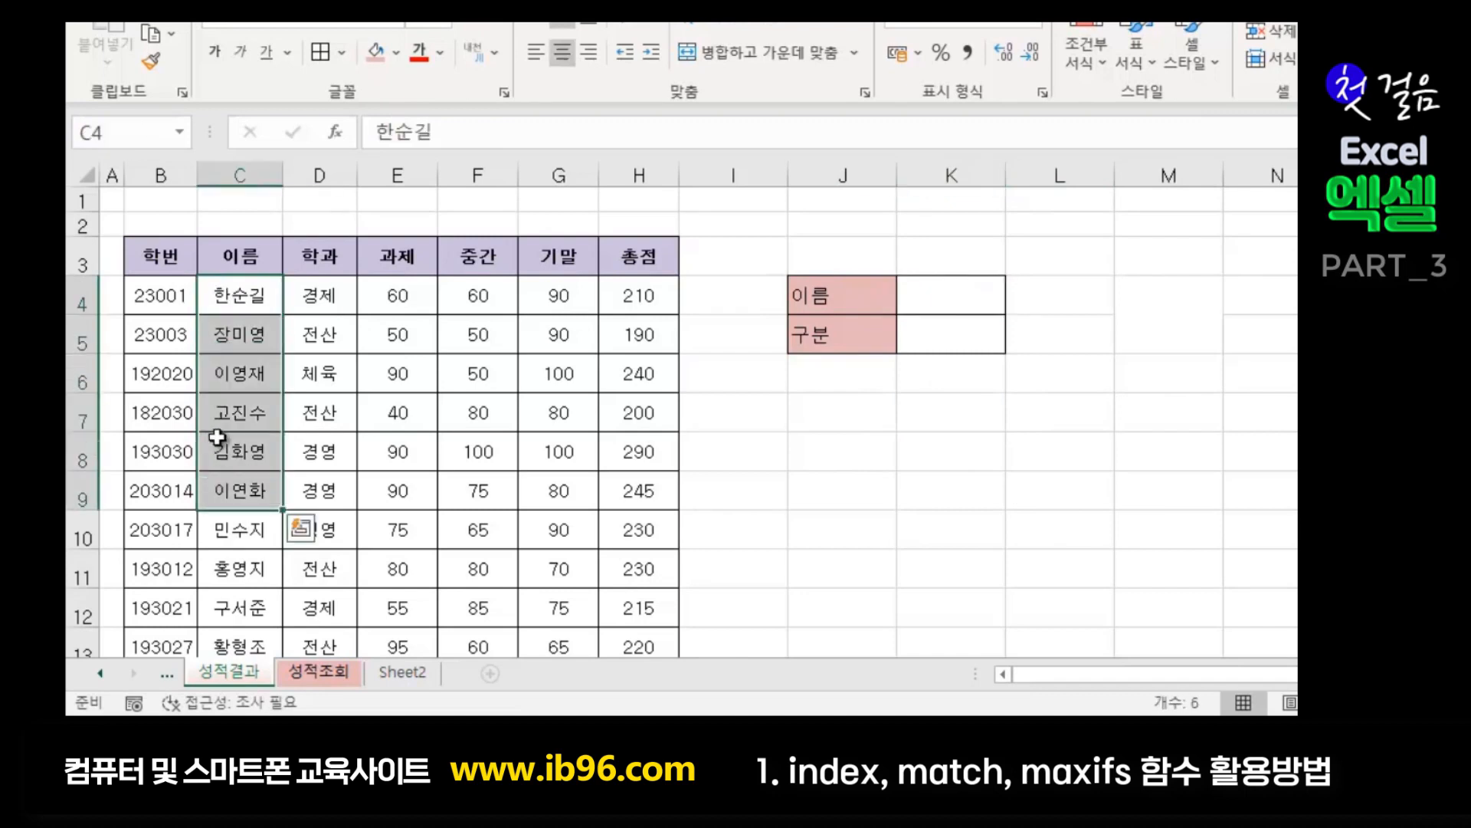
click(245, 374)
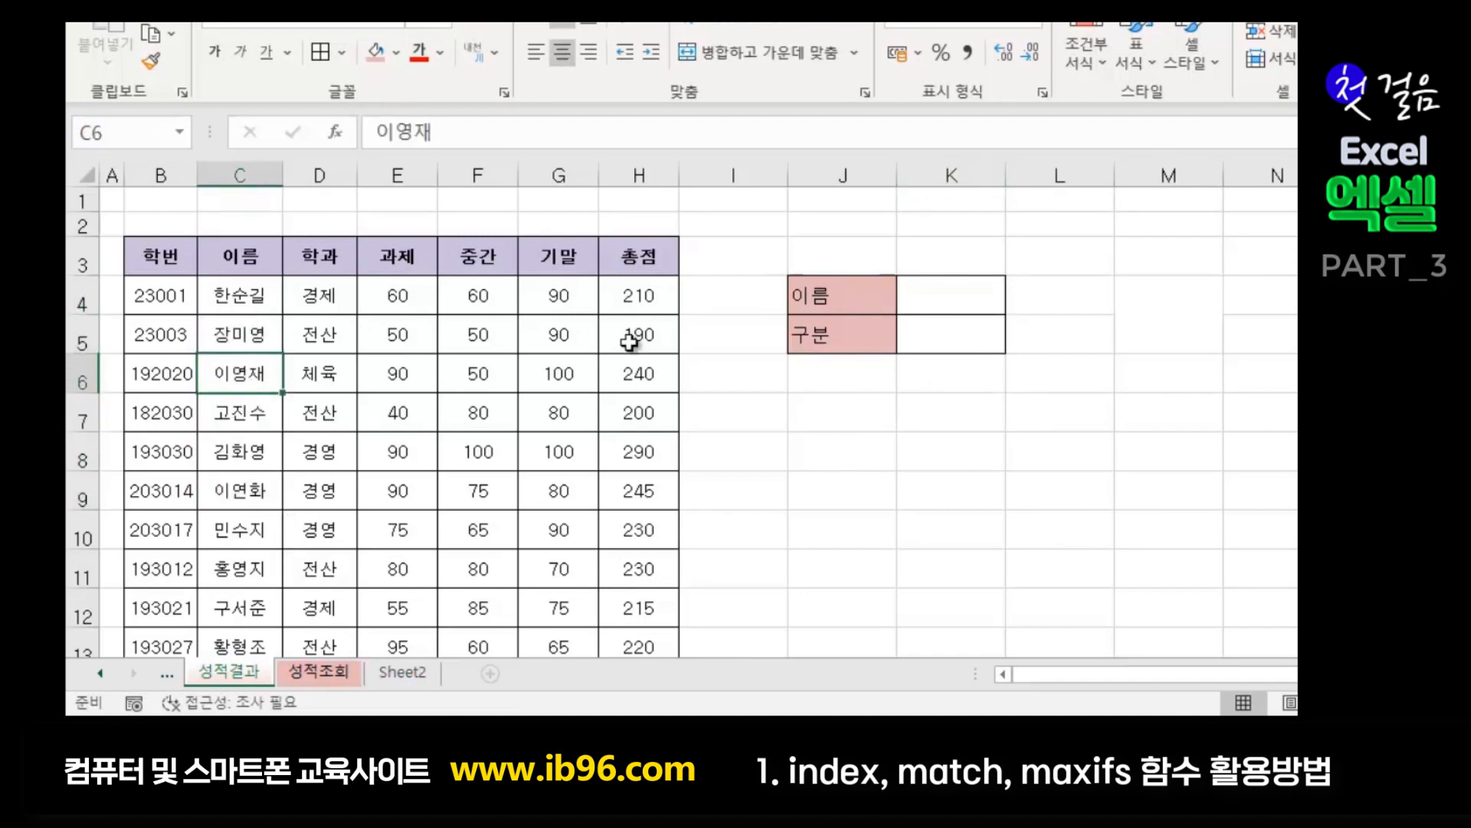
- Examine the headers 과제, 중간, 기말 and 총점 in E3:H3 as possible entries for the 구분 cell K5
click(954, 335)
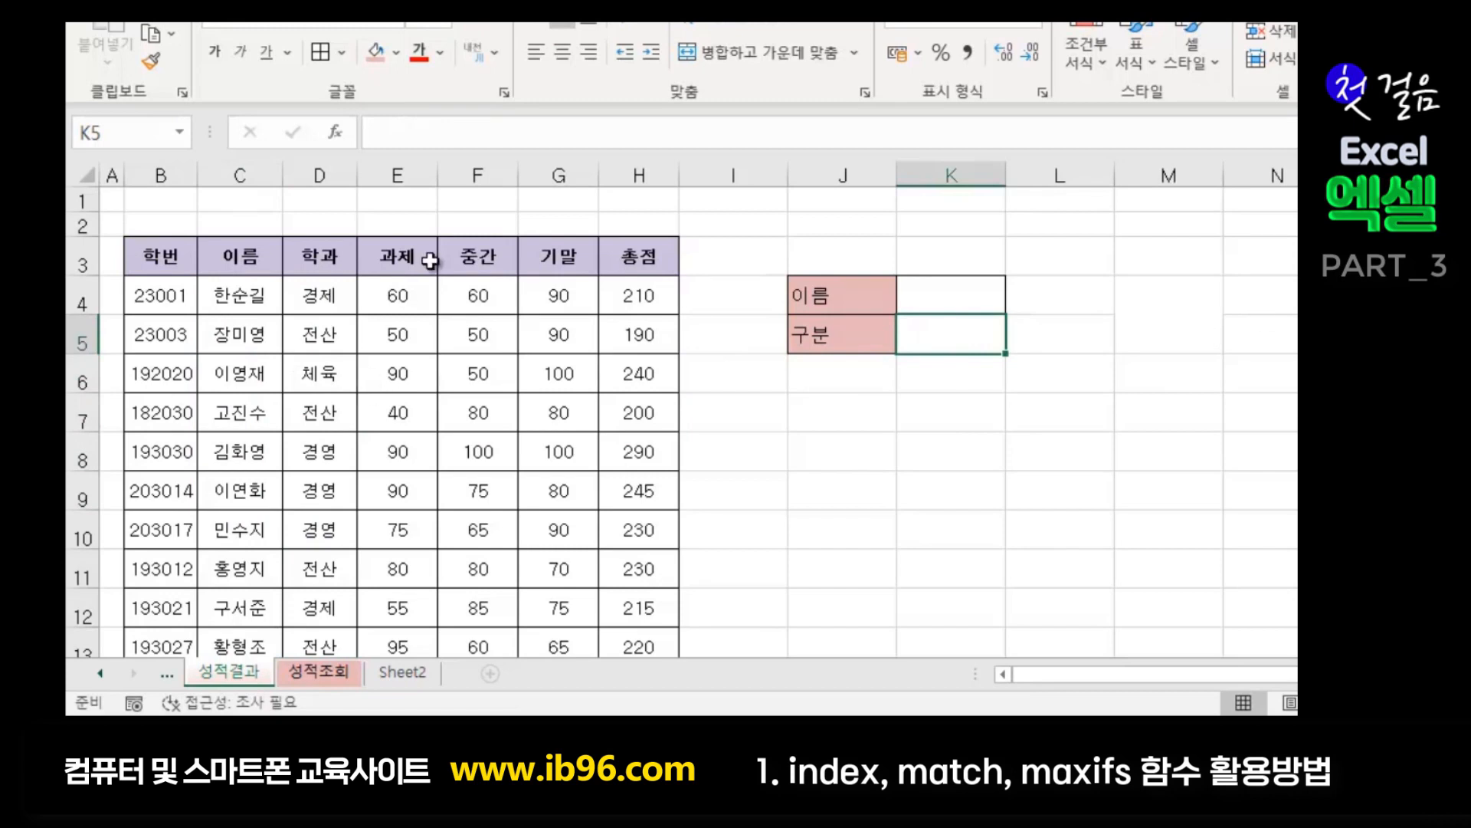
click(403, 254)
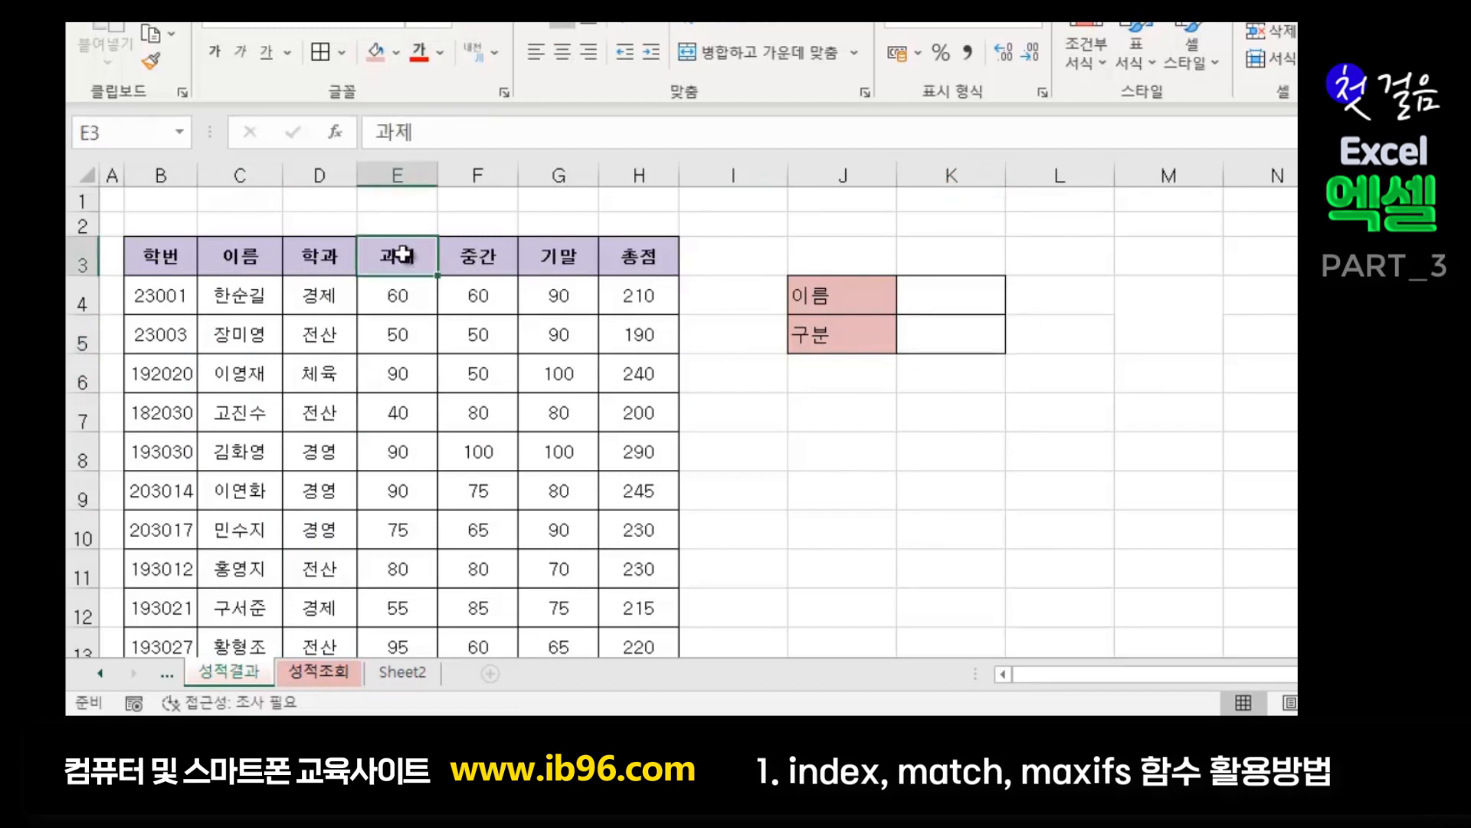
click(490, 254)
click(571, 251)
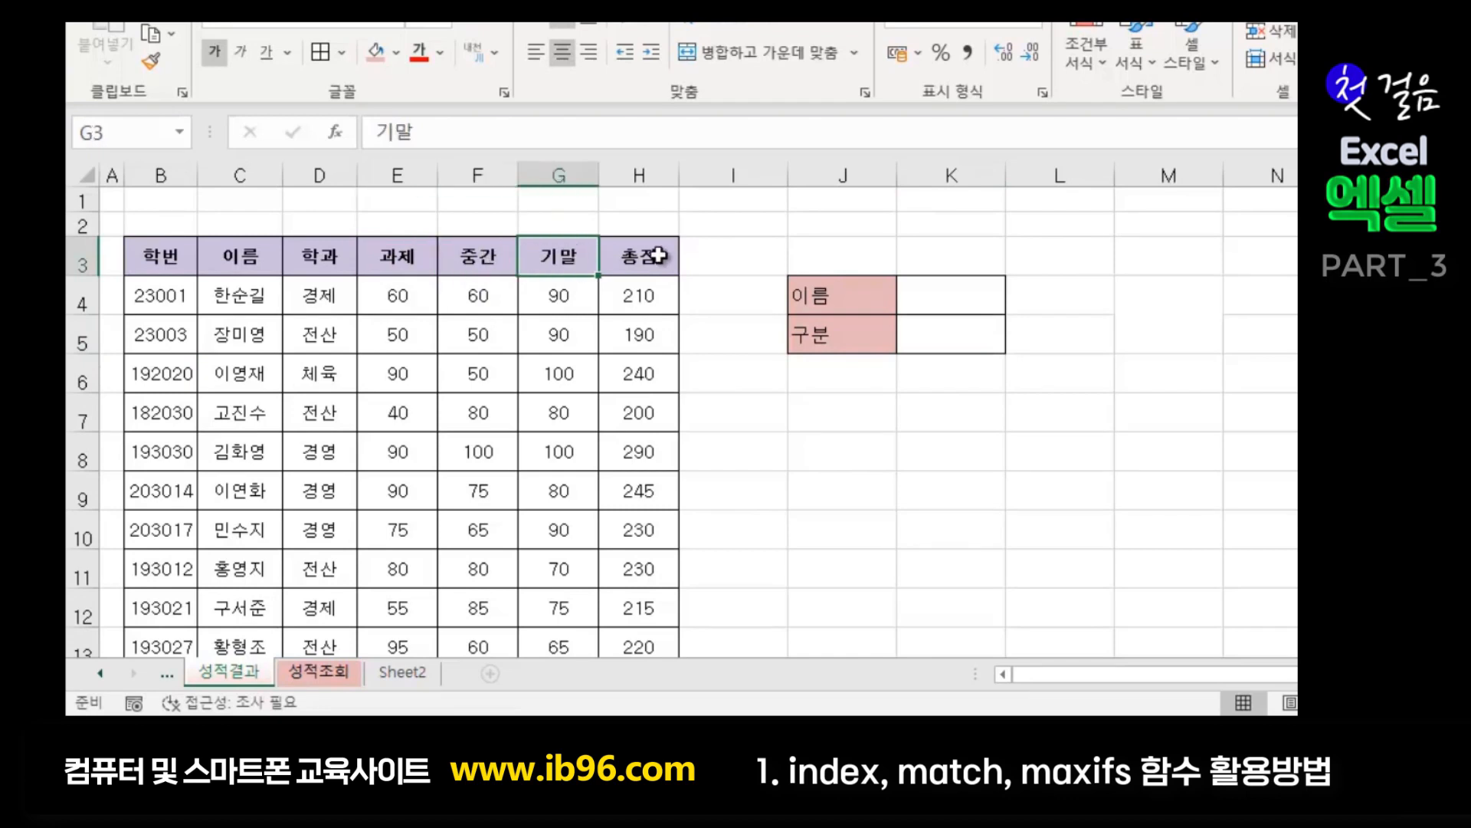
click(658, 252)
click(413, 261)
click(472, 244)
click(569, 249)
click(607, 254)
click(948, 479)
click(1167, 421)
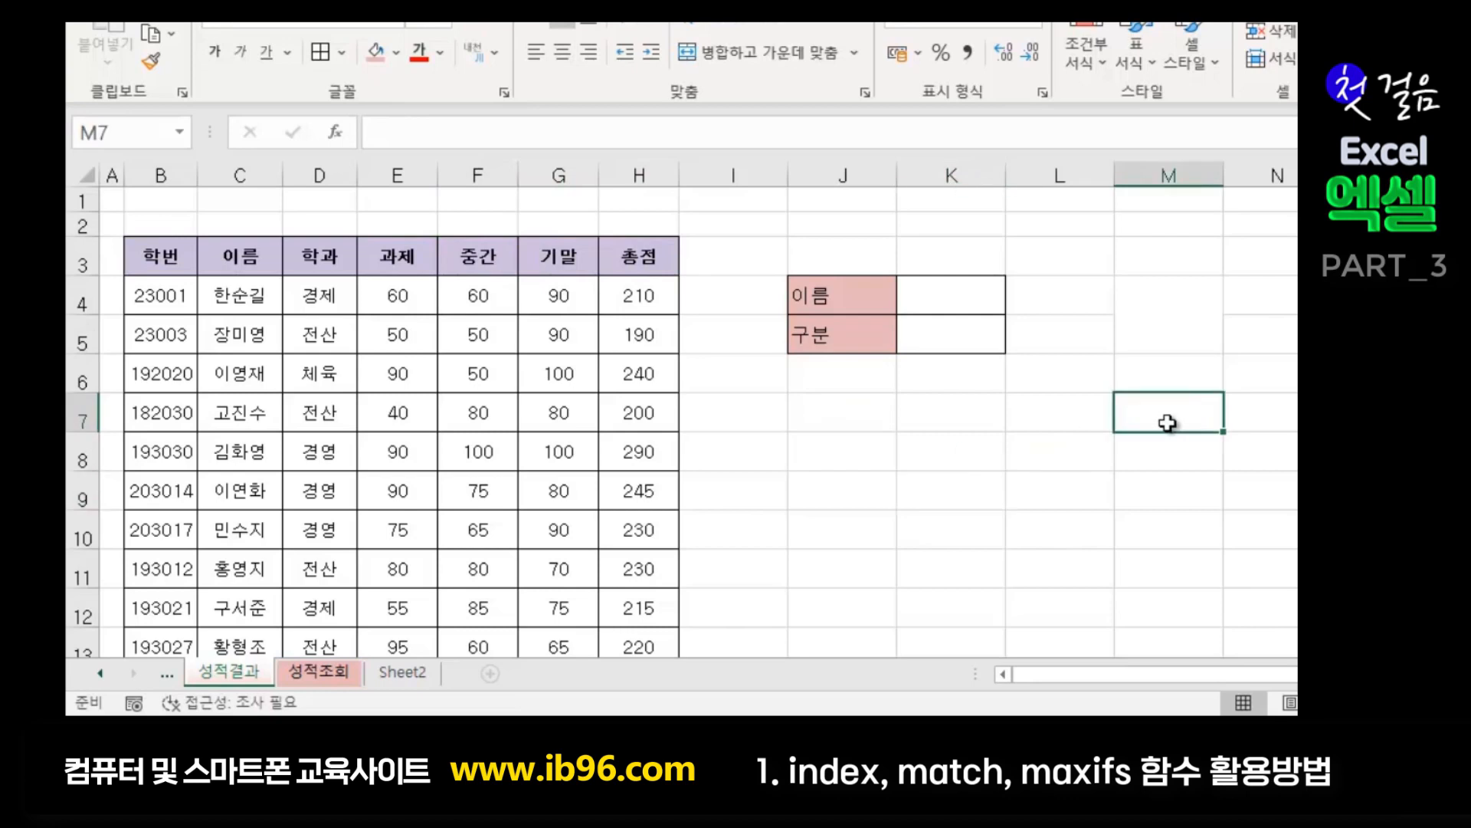
click(970, 433)
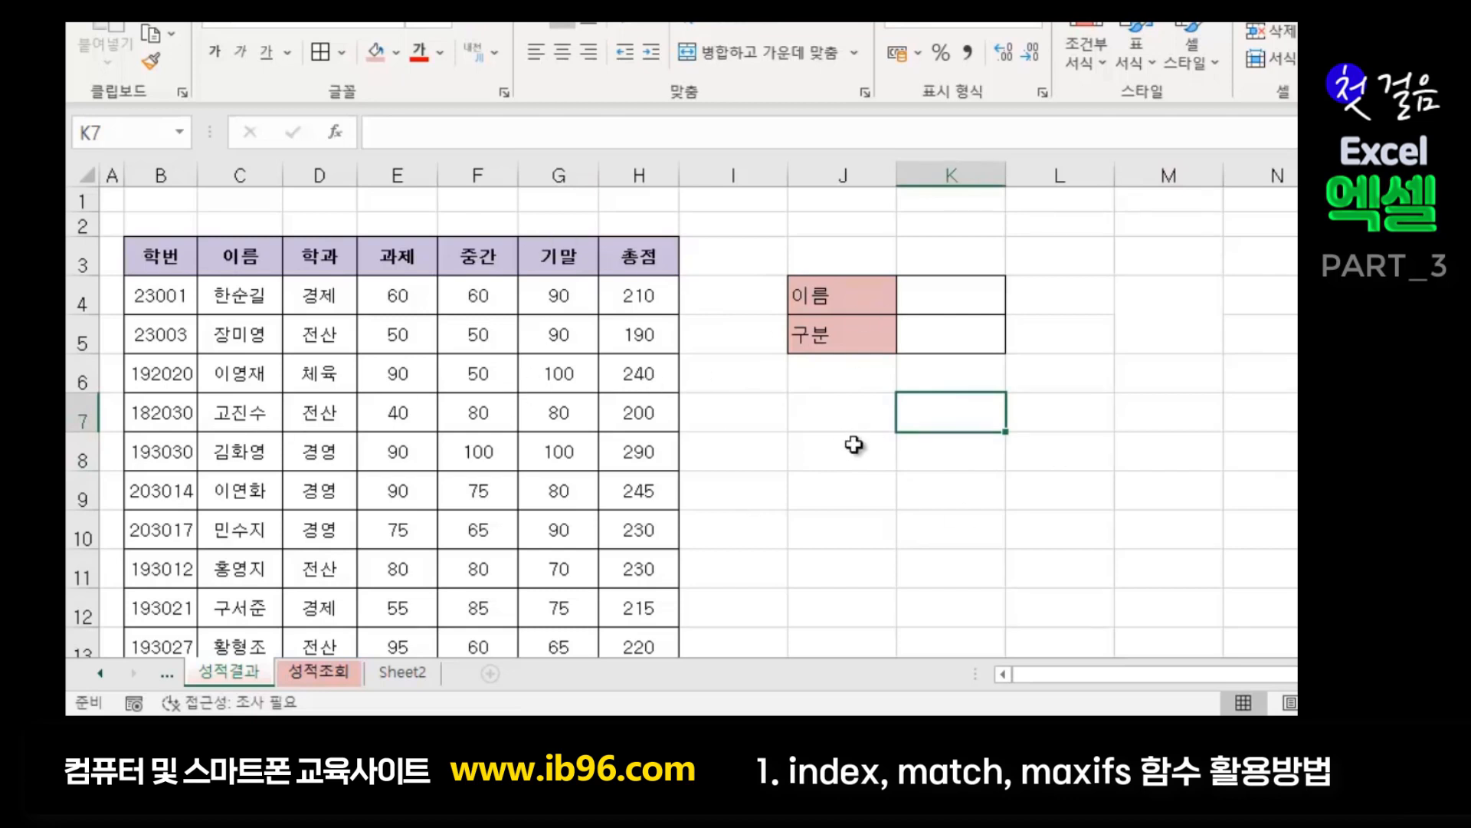
key(Right)
key(Right)
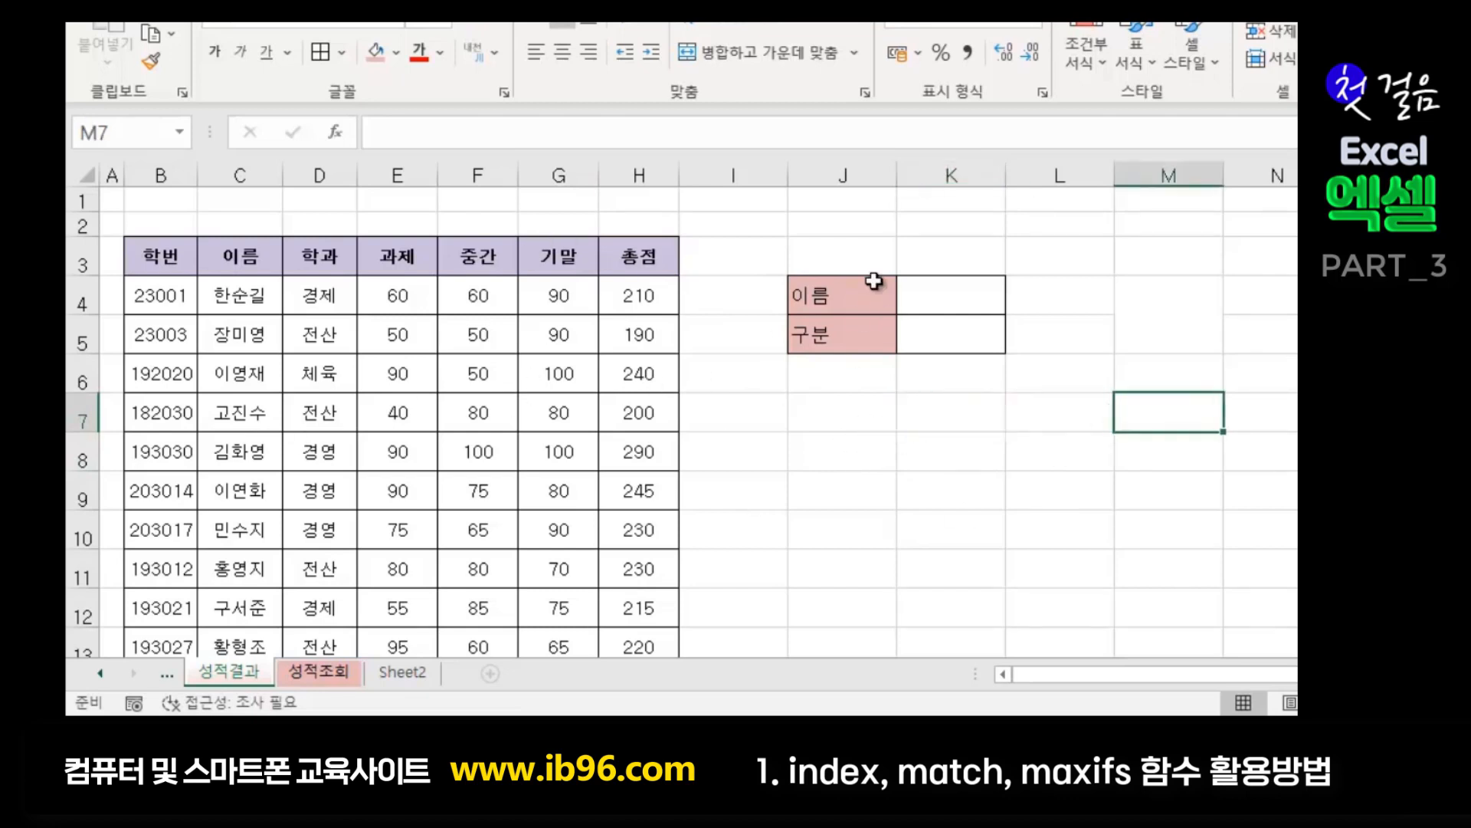
click(849, 426)
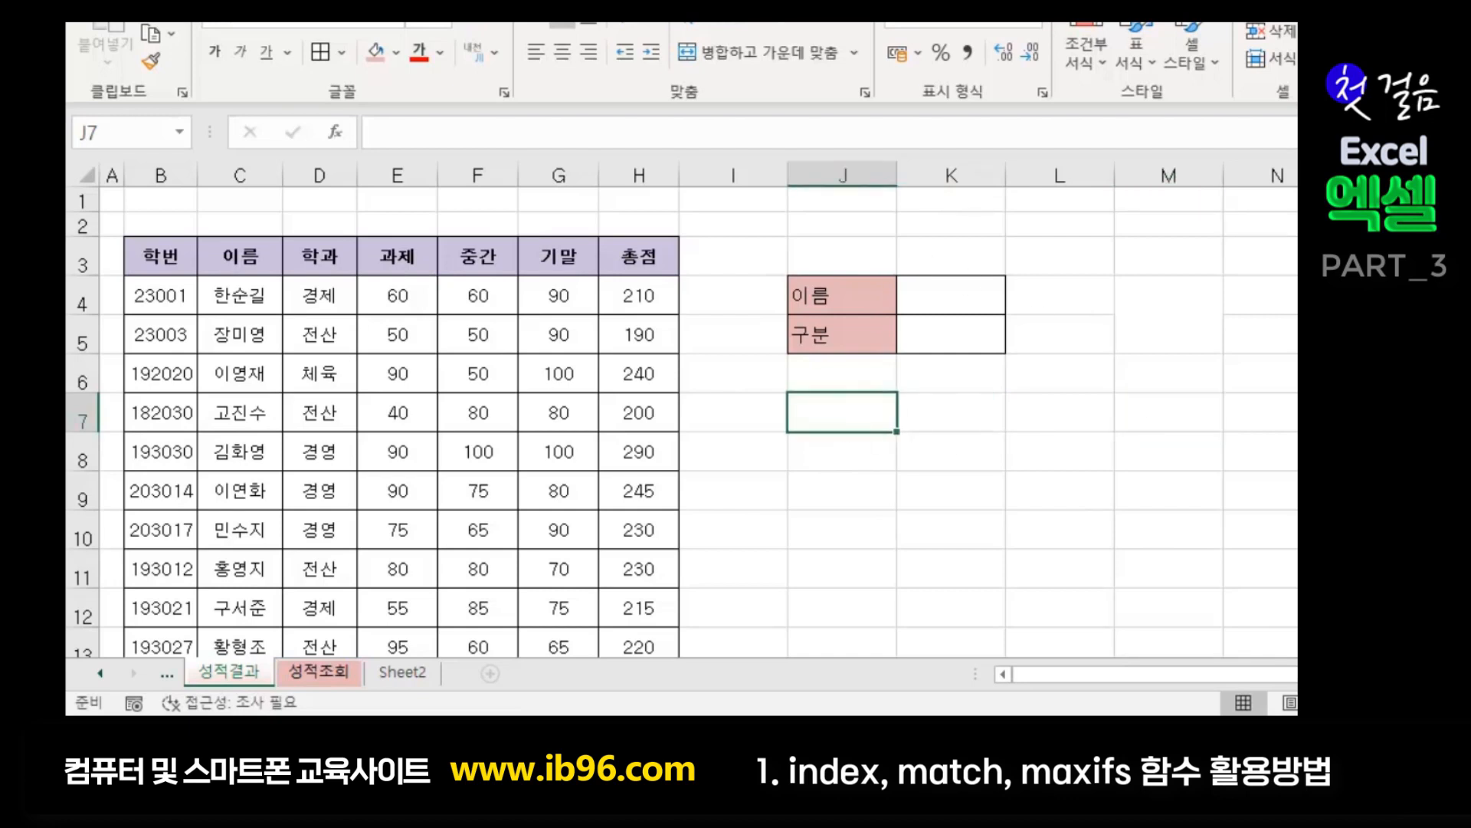
- Enter the full name of the student in row 9 into the 이름 cell K4
click(990, 290)
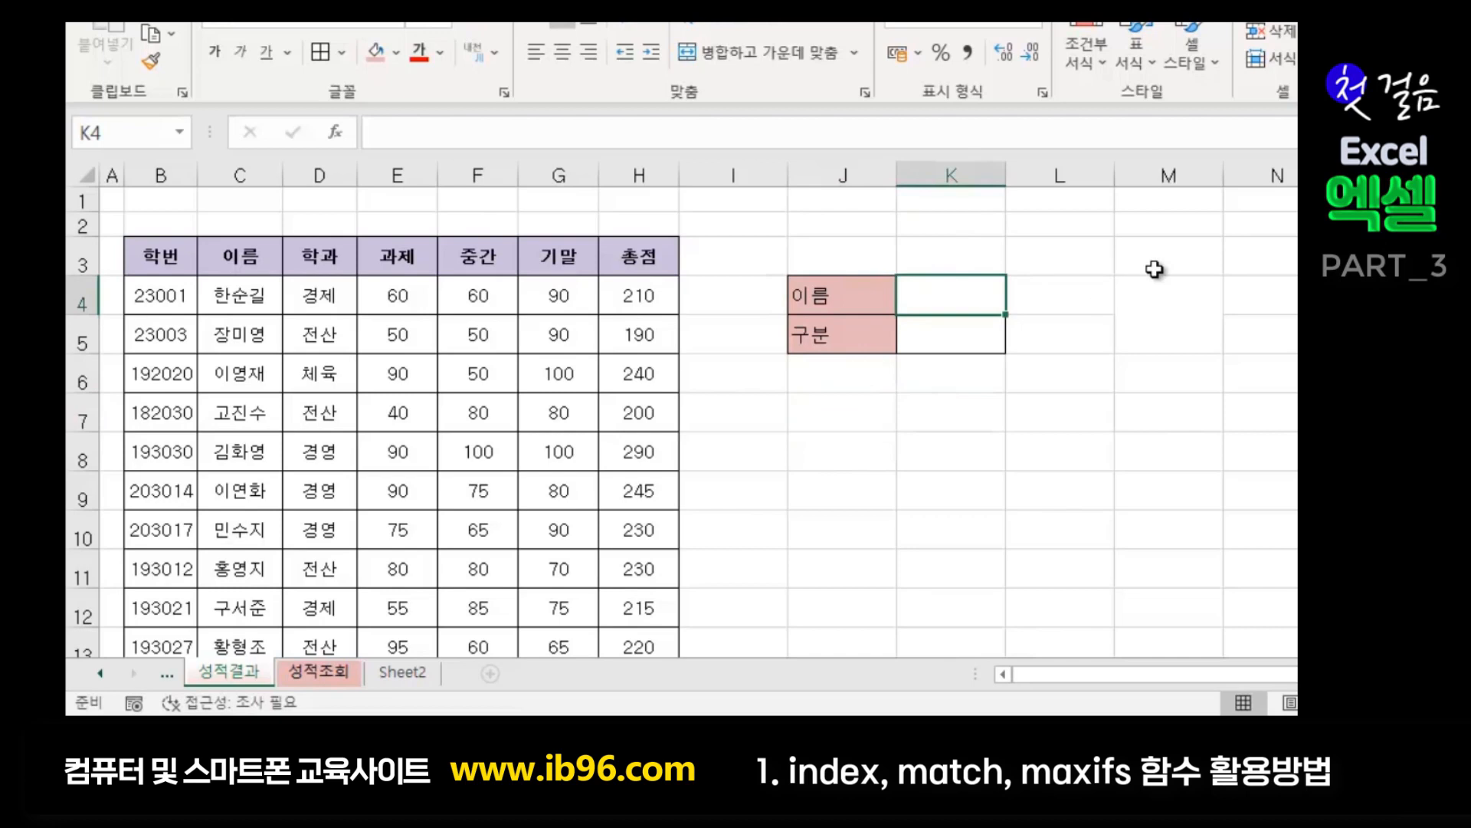
text(이연화)
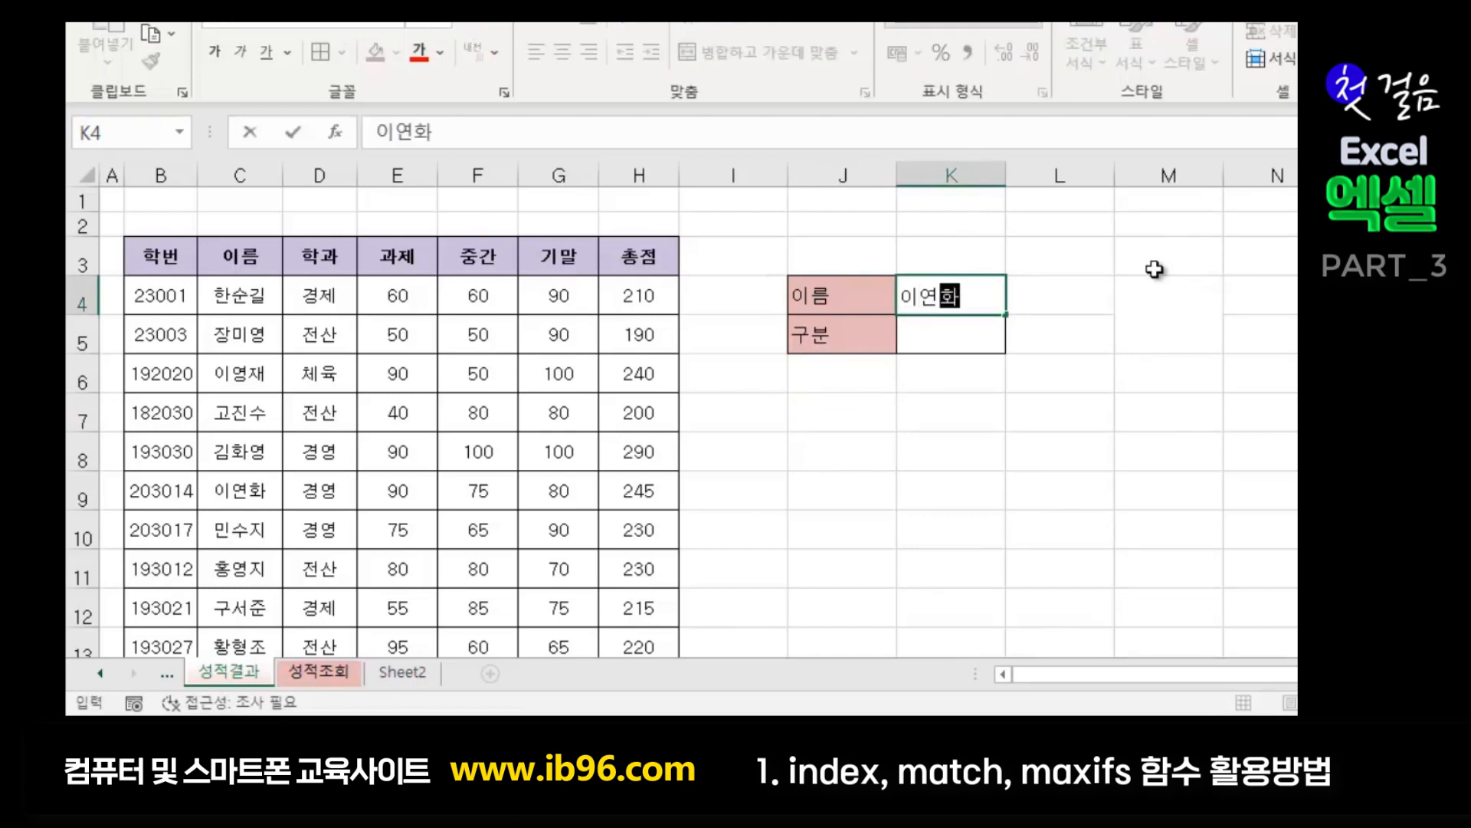
key(Return)
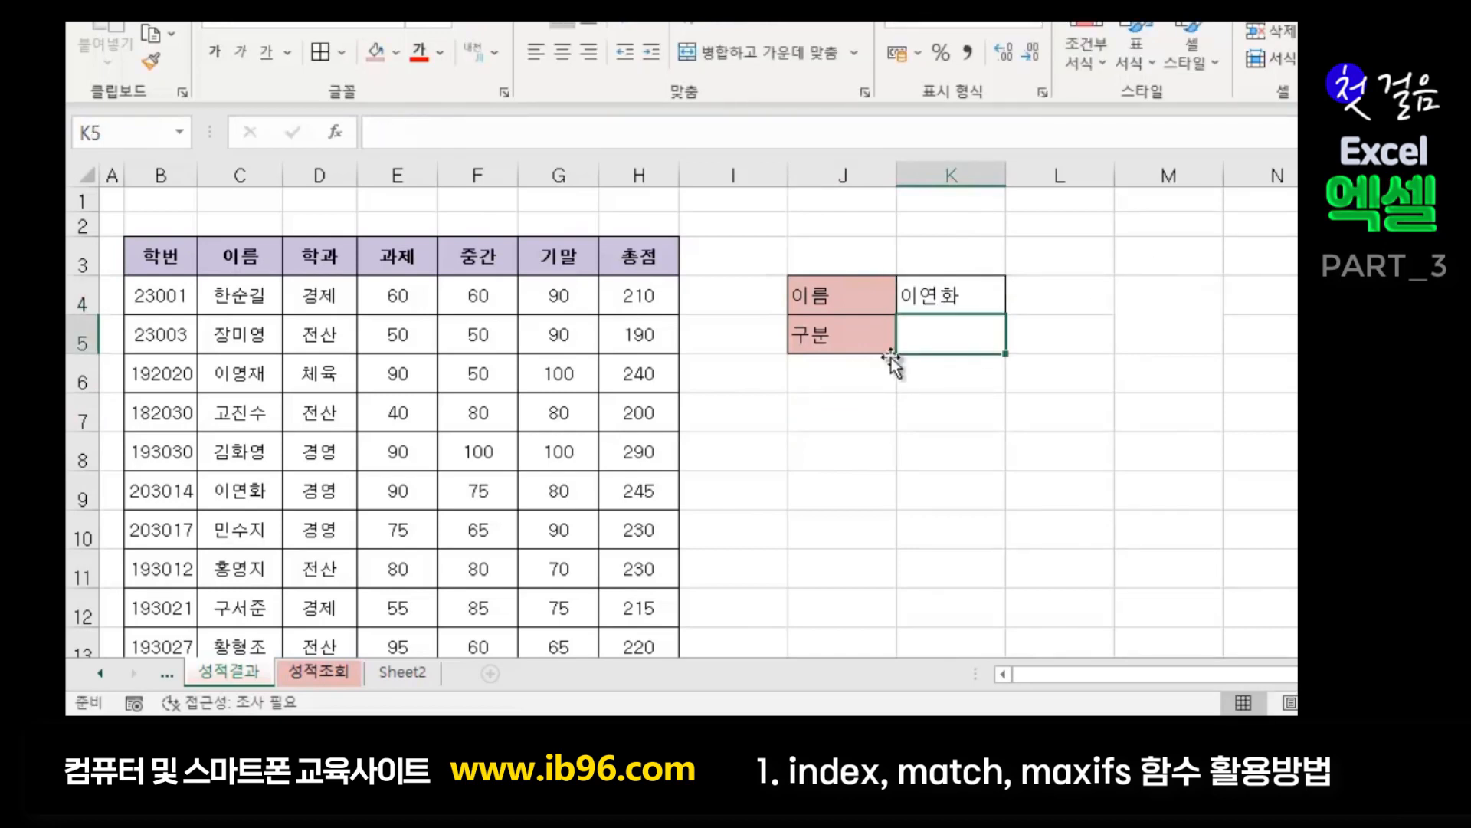
click(962, 307)
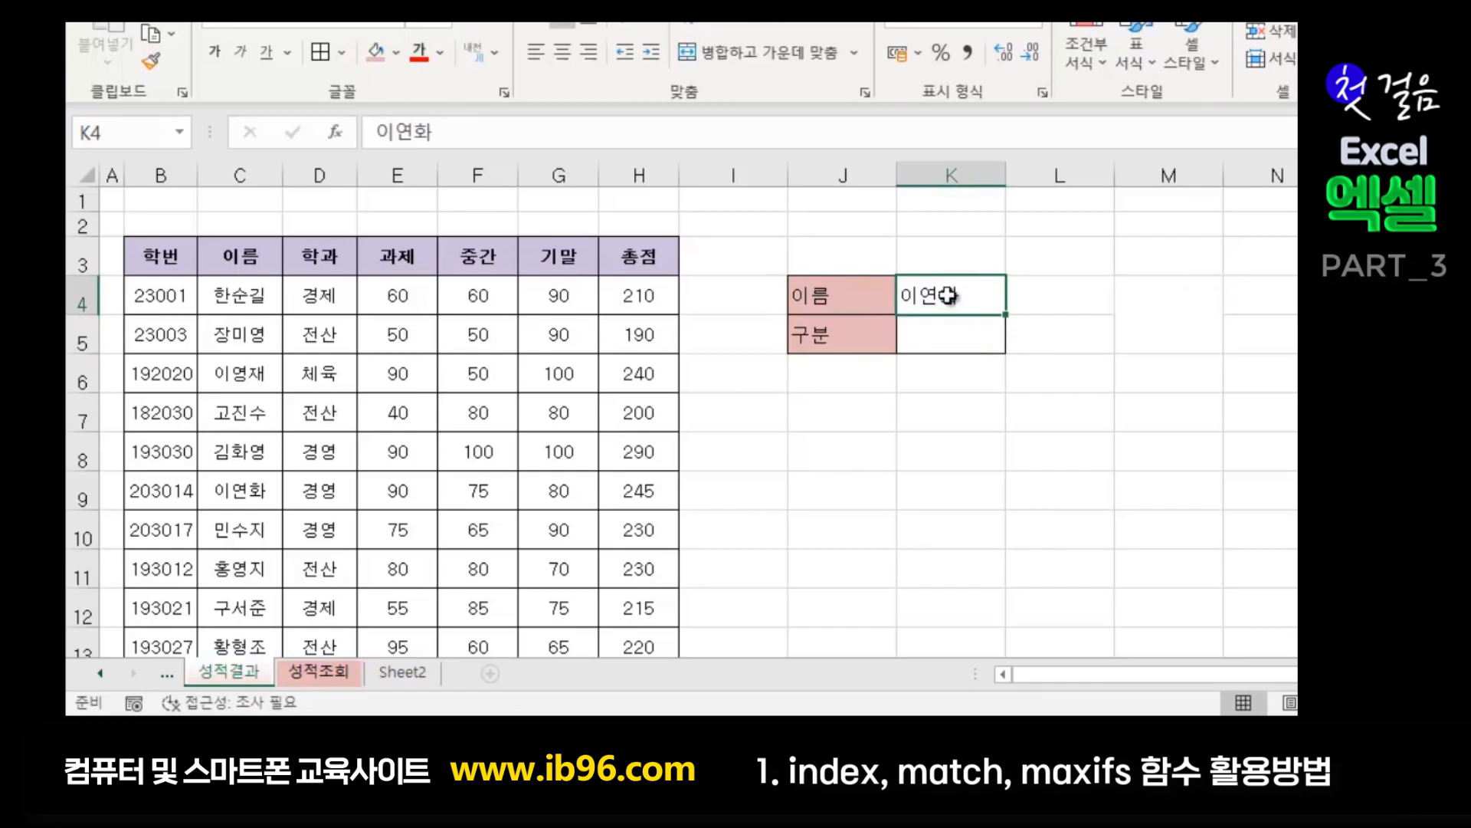
click(1086, 294)
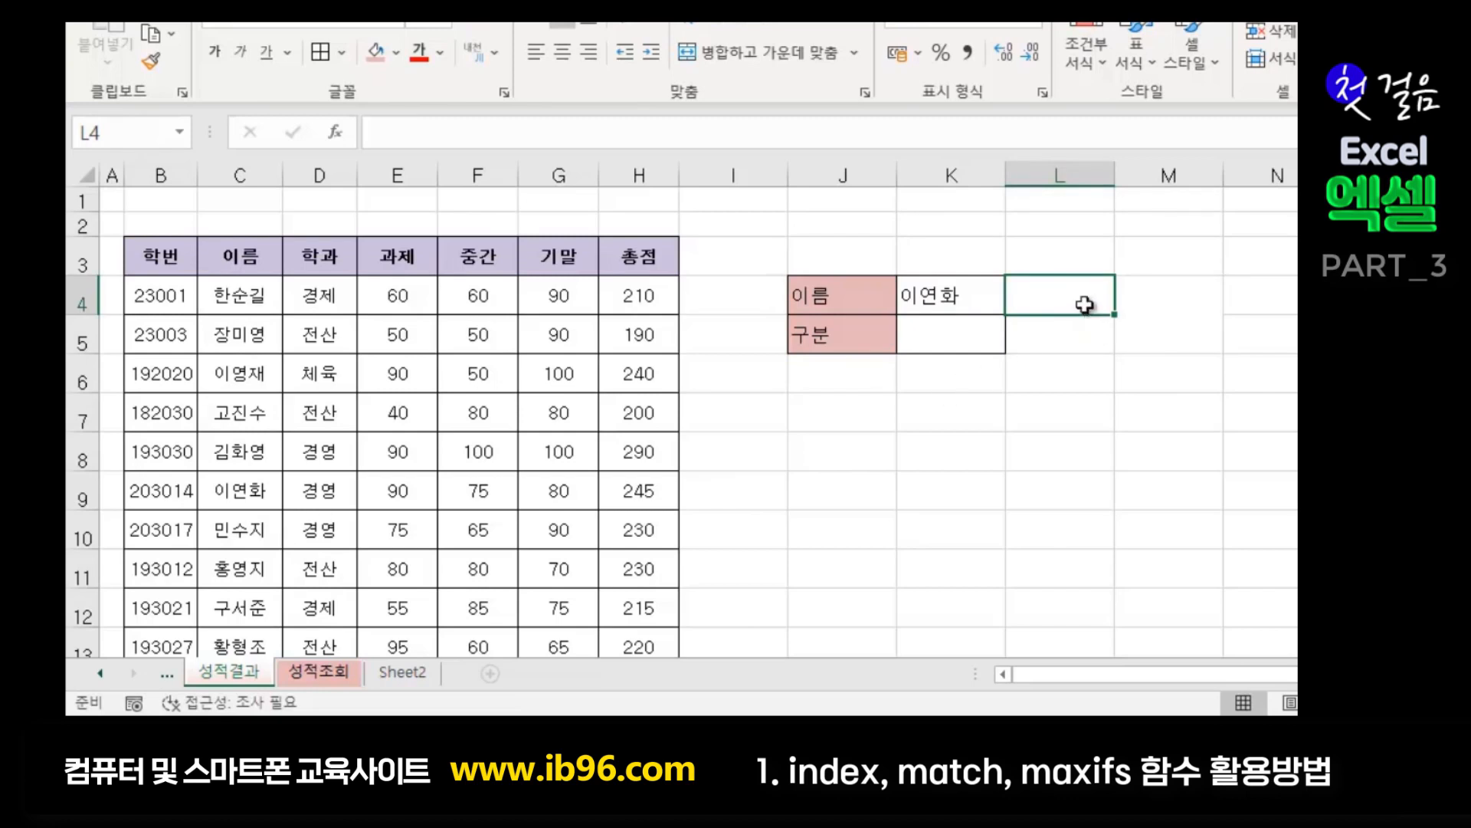
click(978, 397)
click(1062, 295)
click(941, 299)
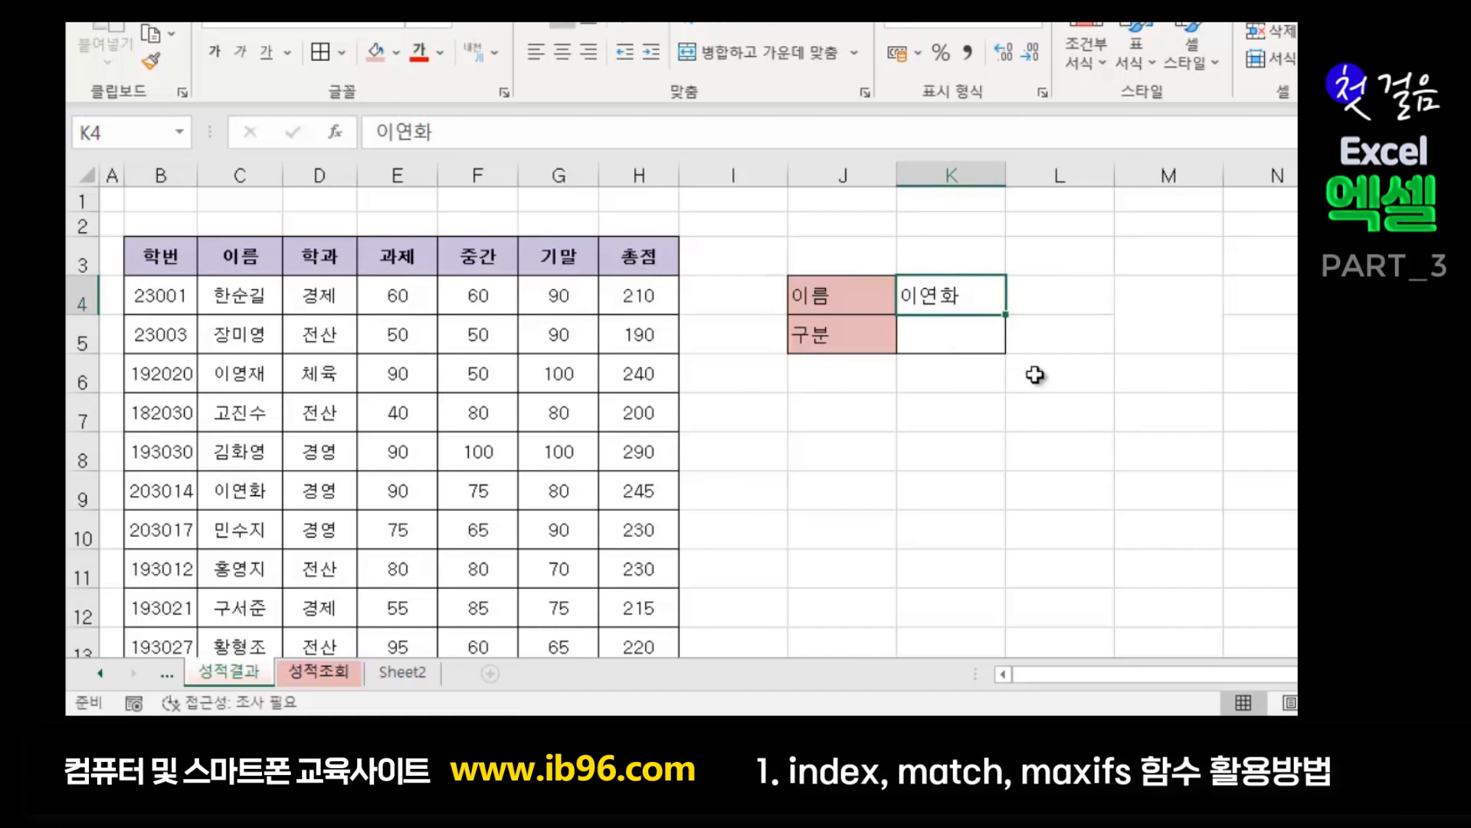
- Enter =MATCH(K4,C4:C15,0) in L4 to find the chosen student's position in the name column
click(1058, 299)
text(ㅡ)
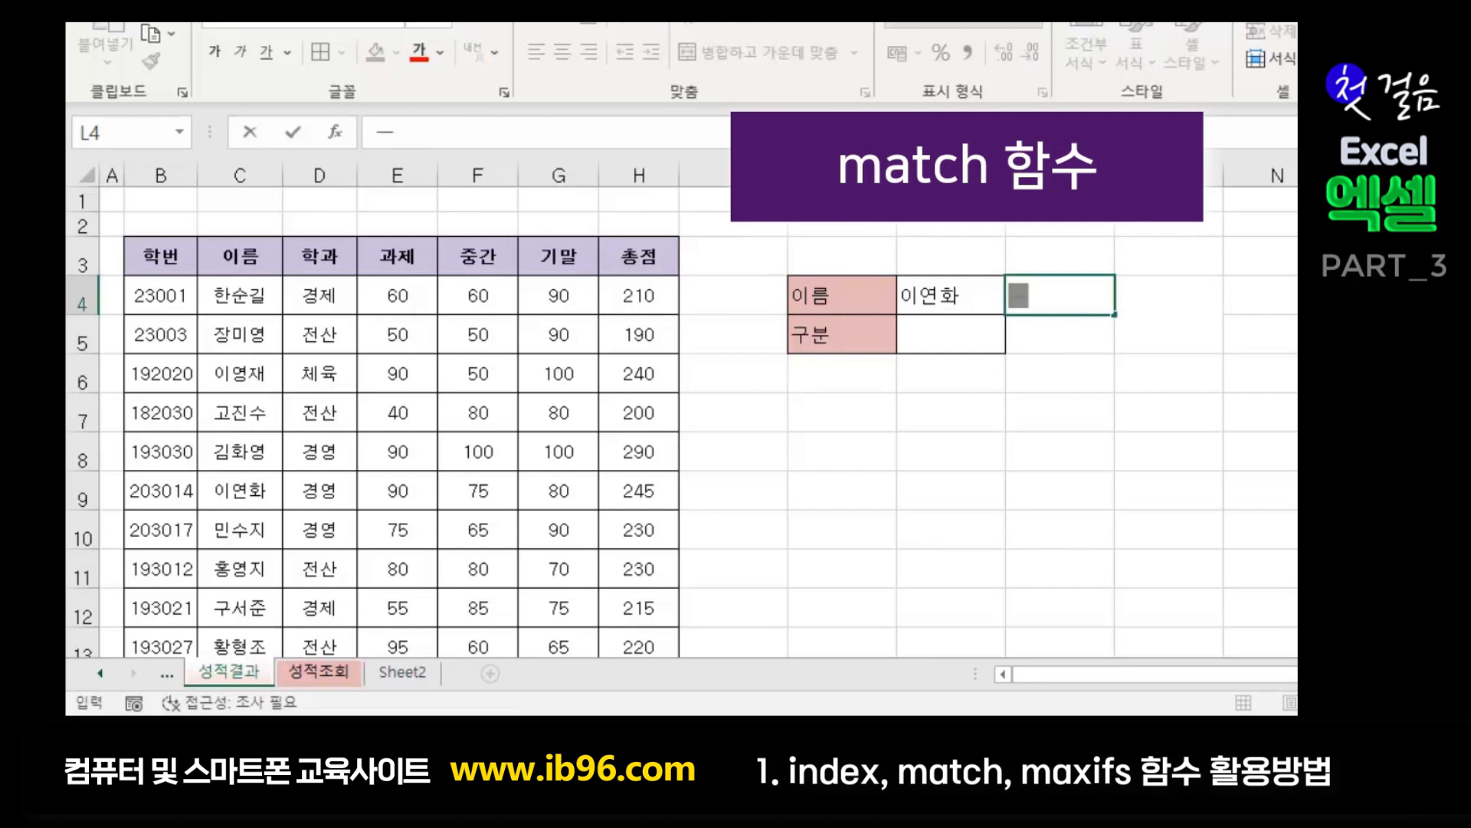
text(=)
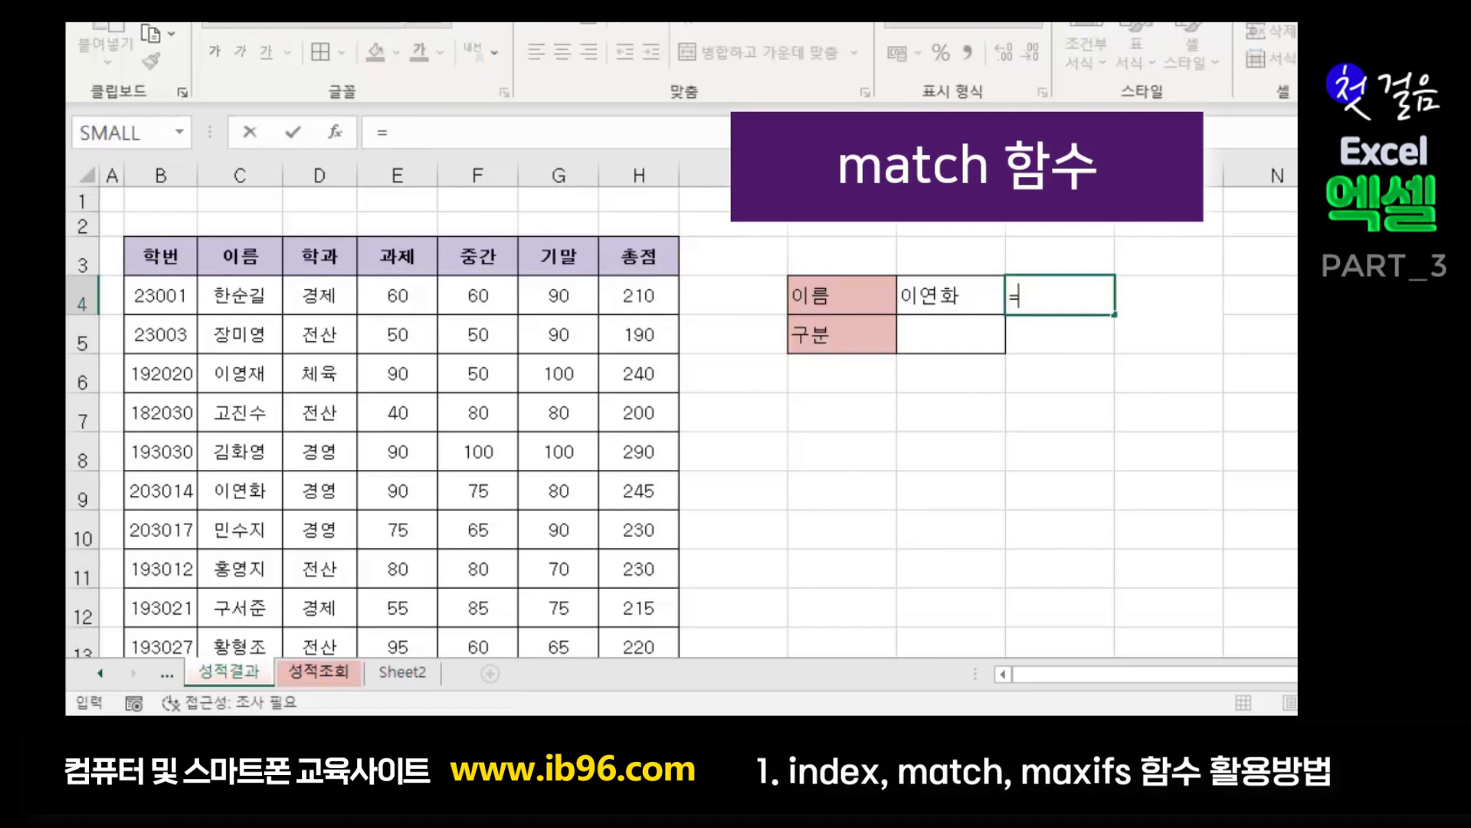
text(ma)
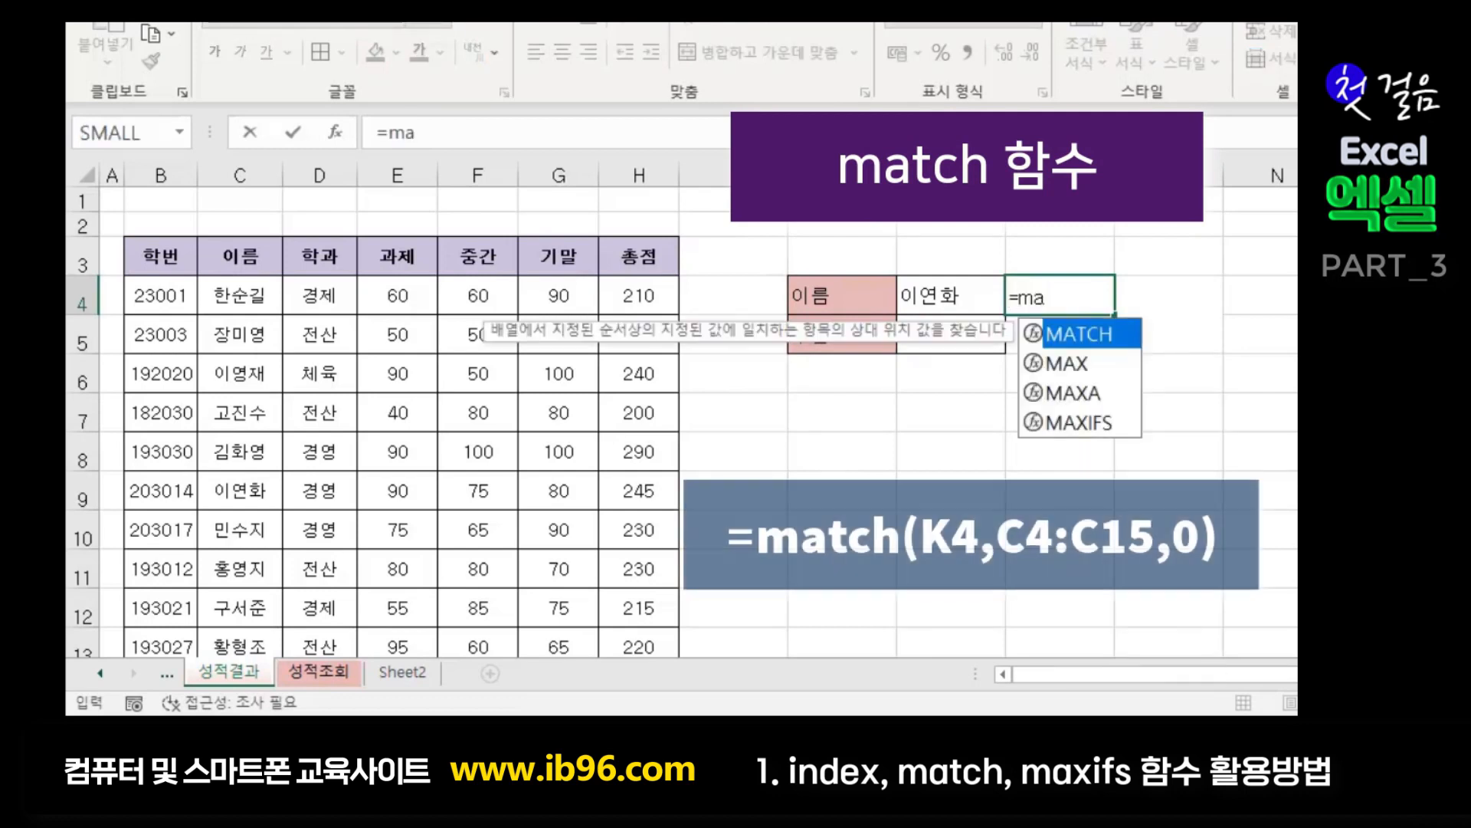
text(tch)
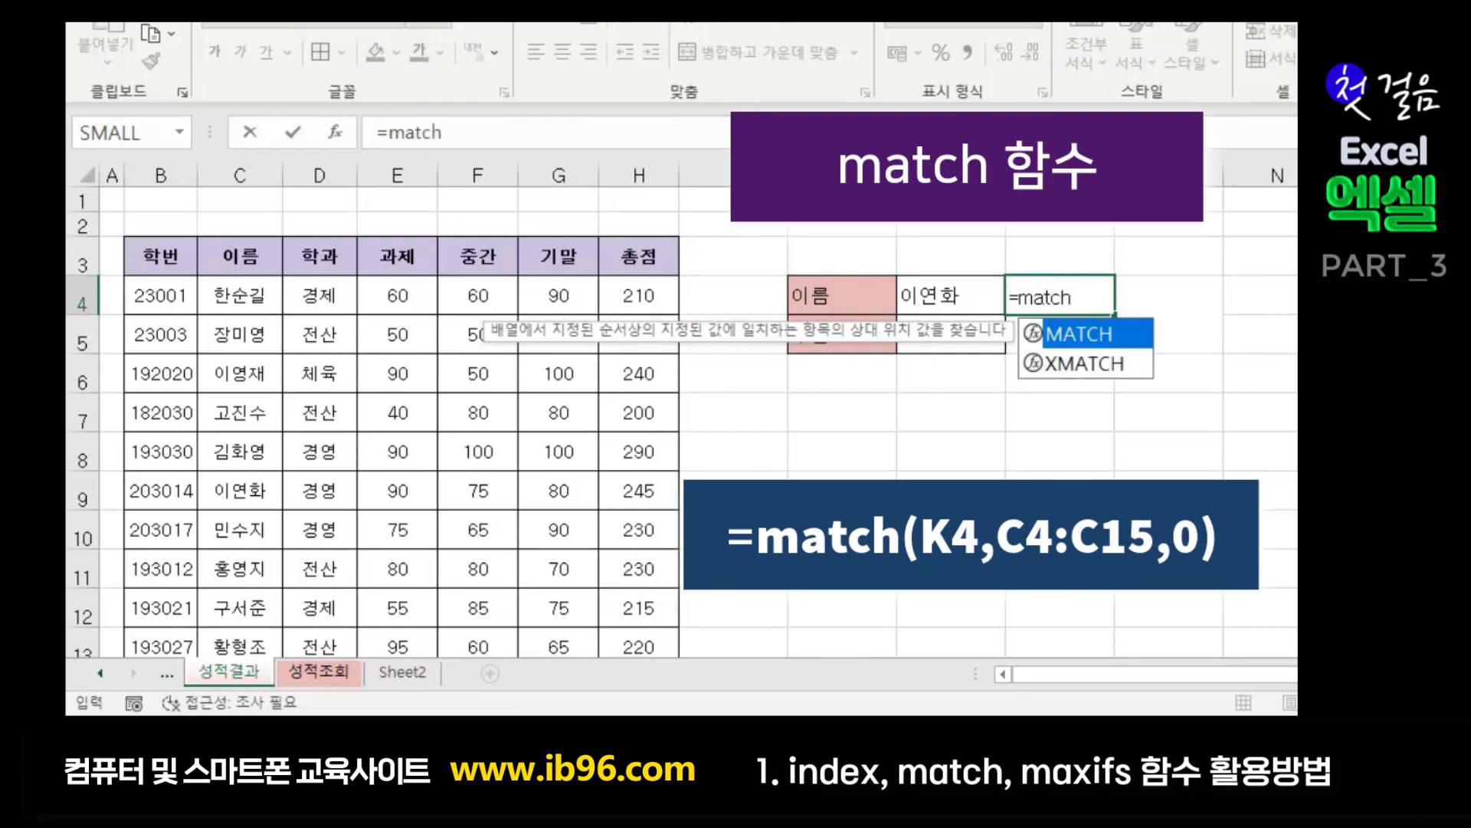
text(()
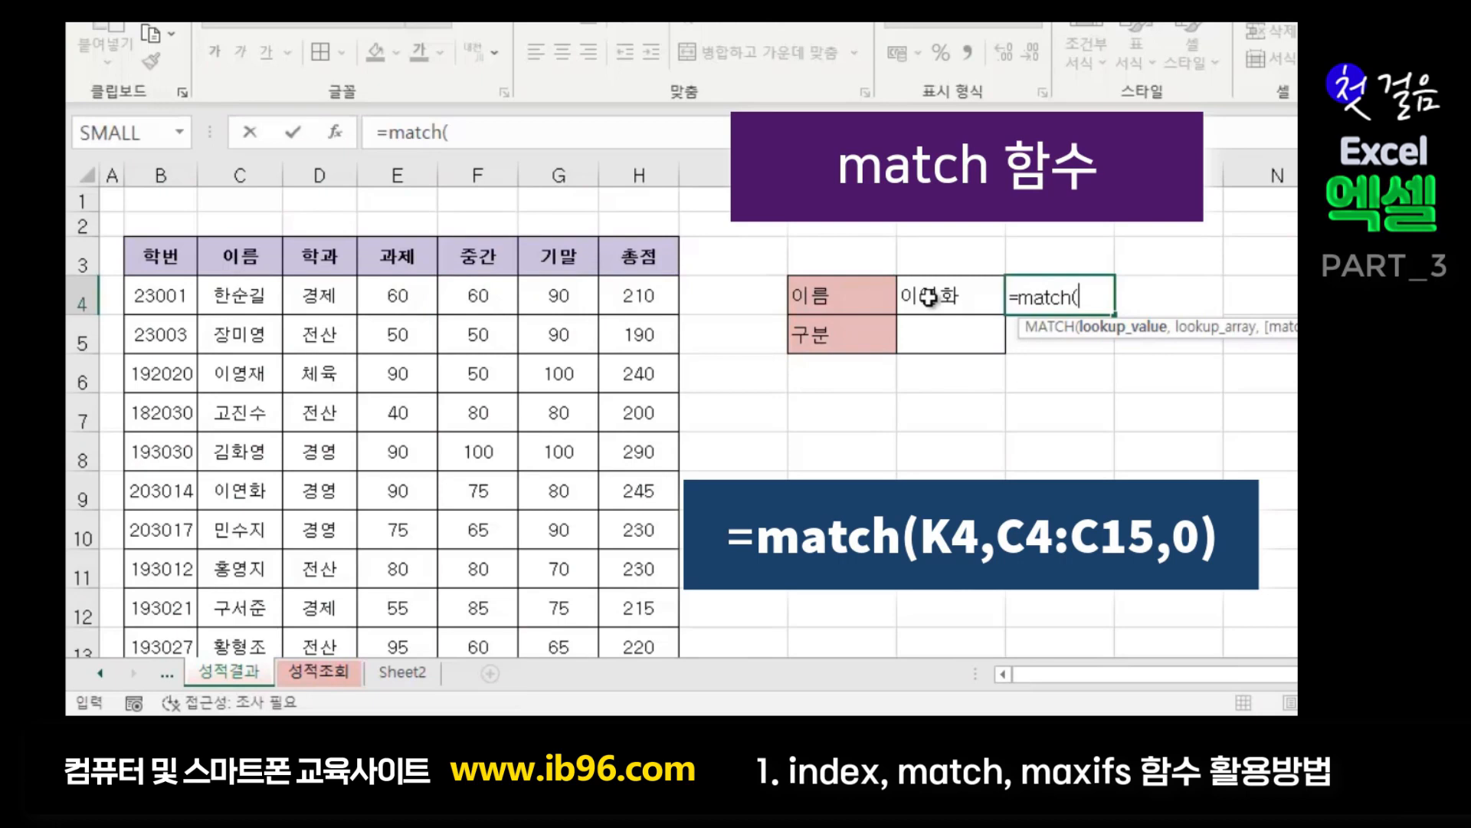
click(928, 297)
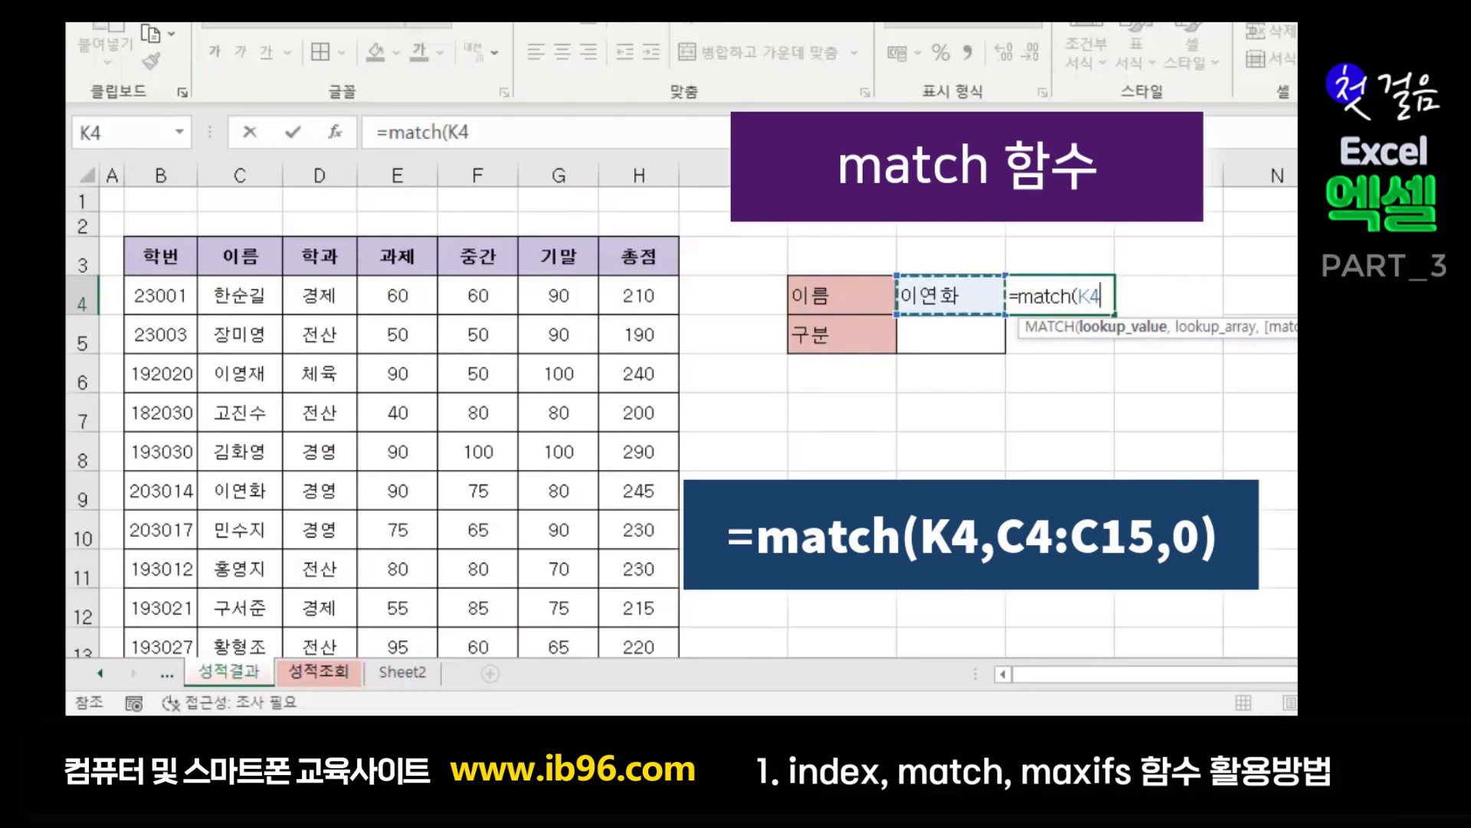
text(,)
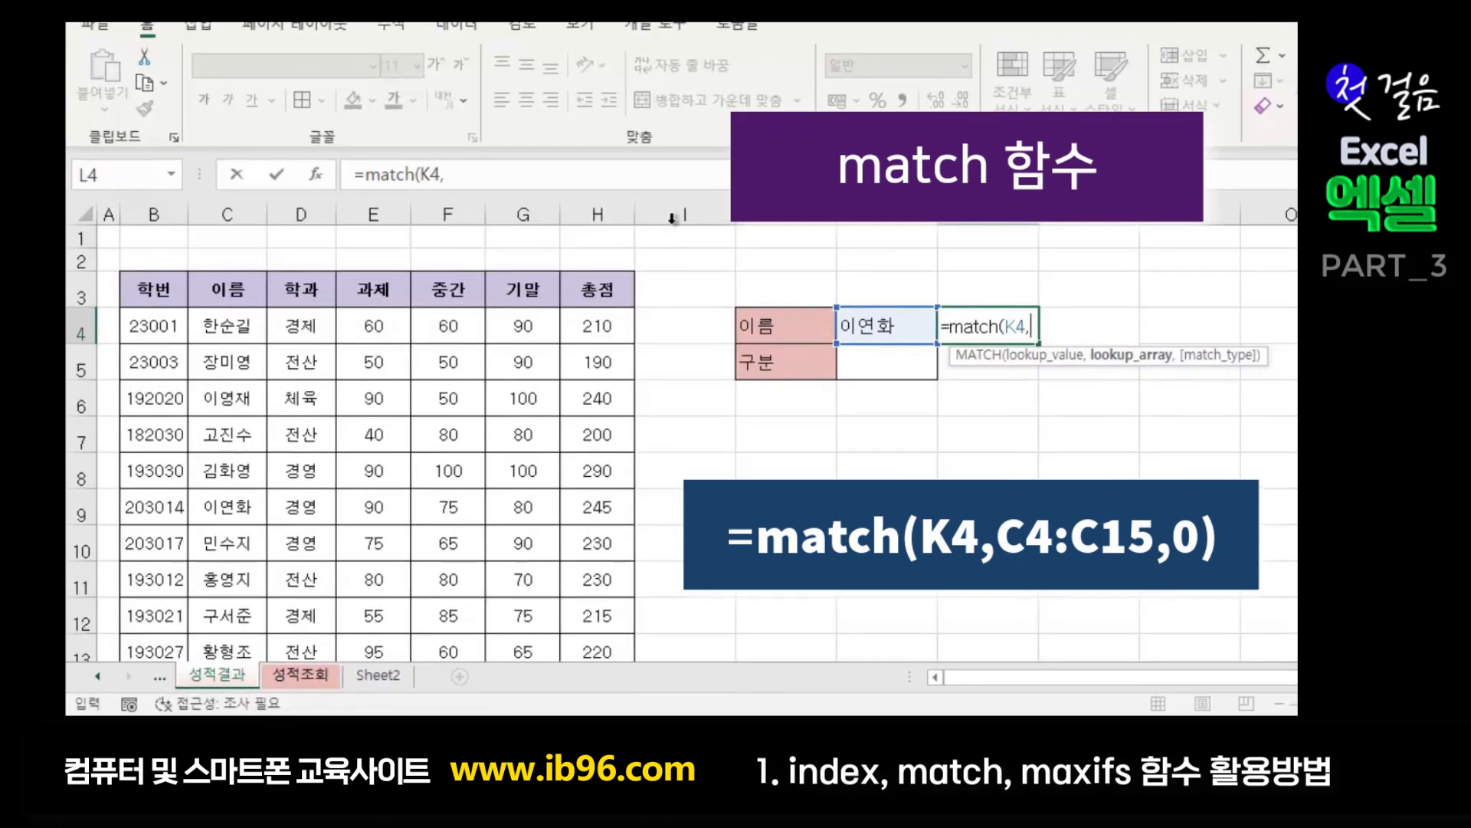
drag(229, 326, 226, 576)
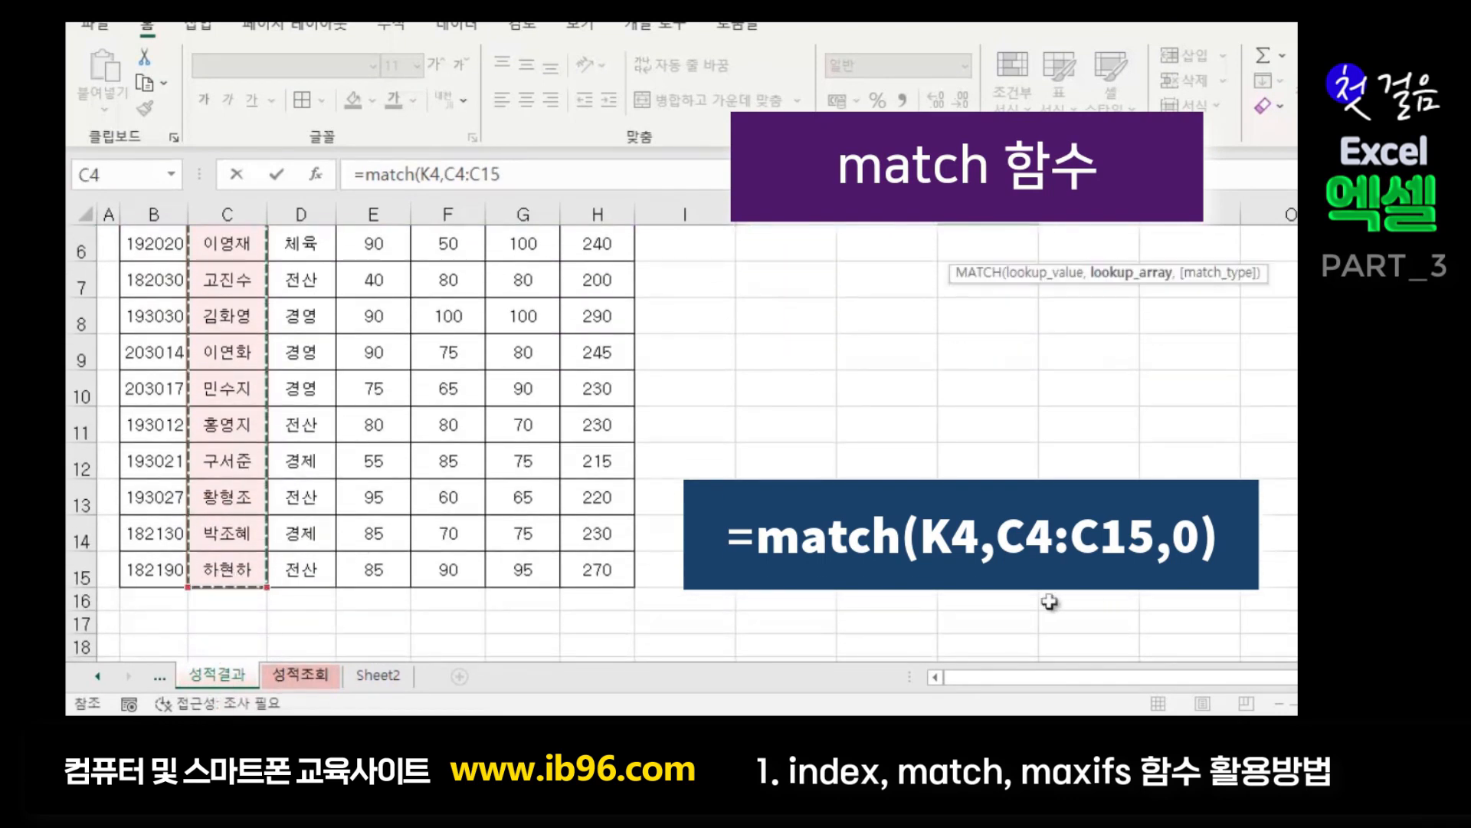
scroll(1073, 602, up, 2)
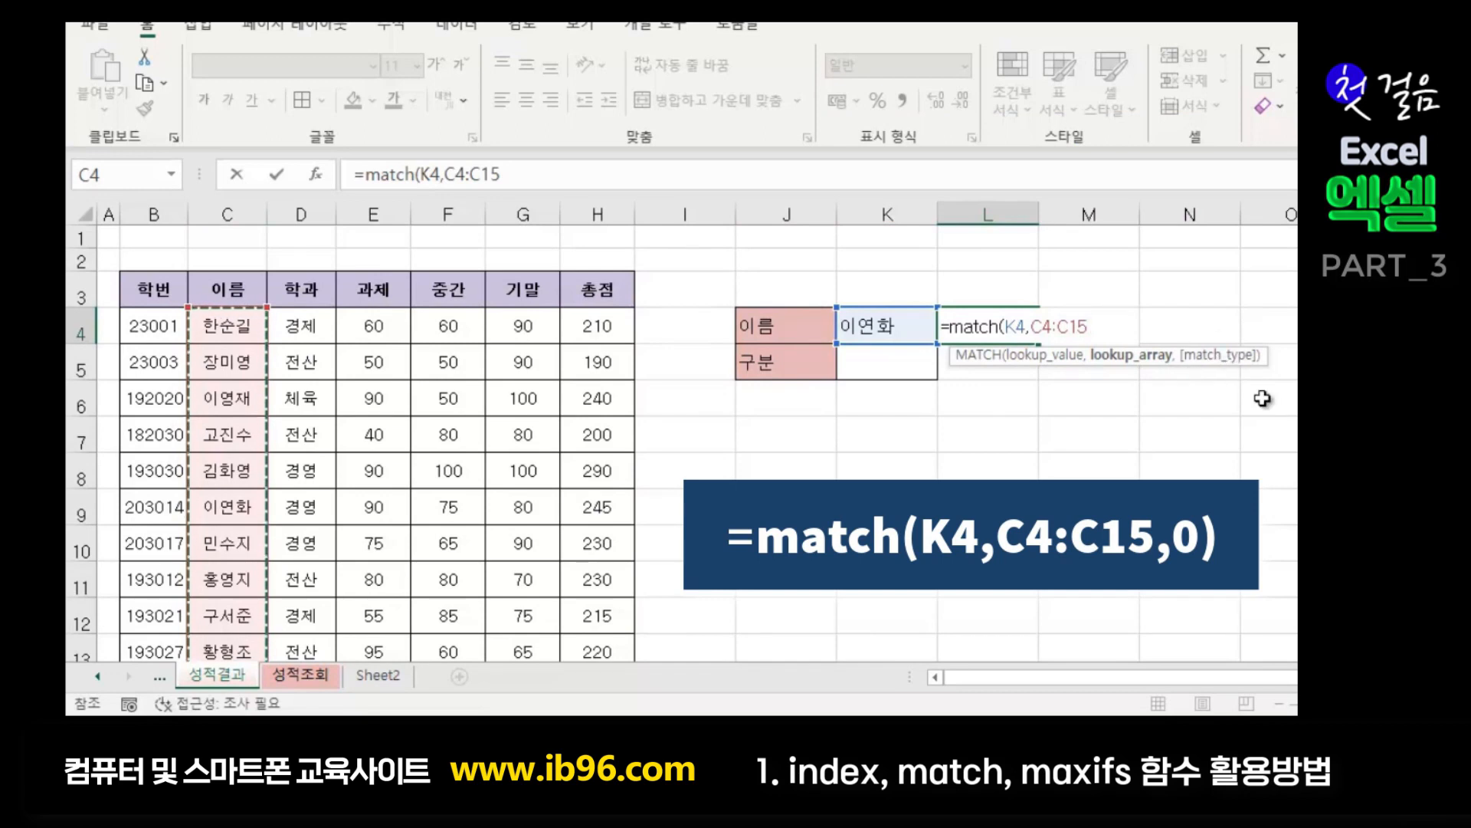
text(,)
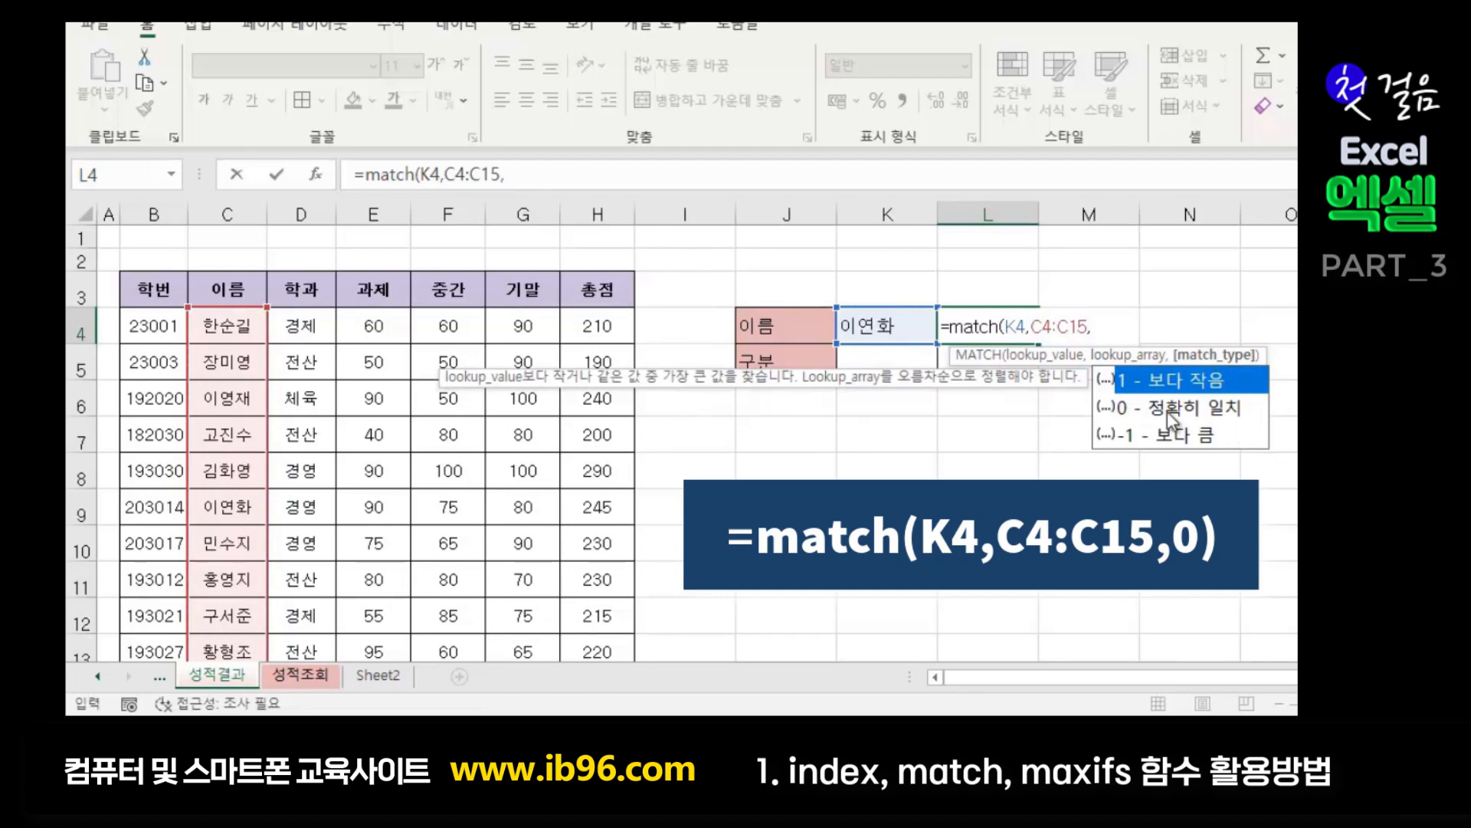
text(0))
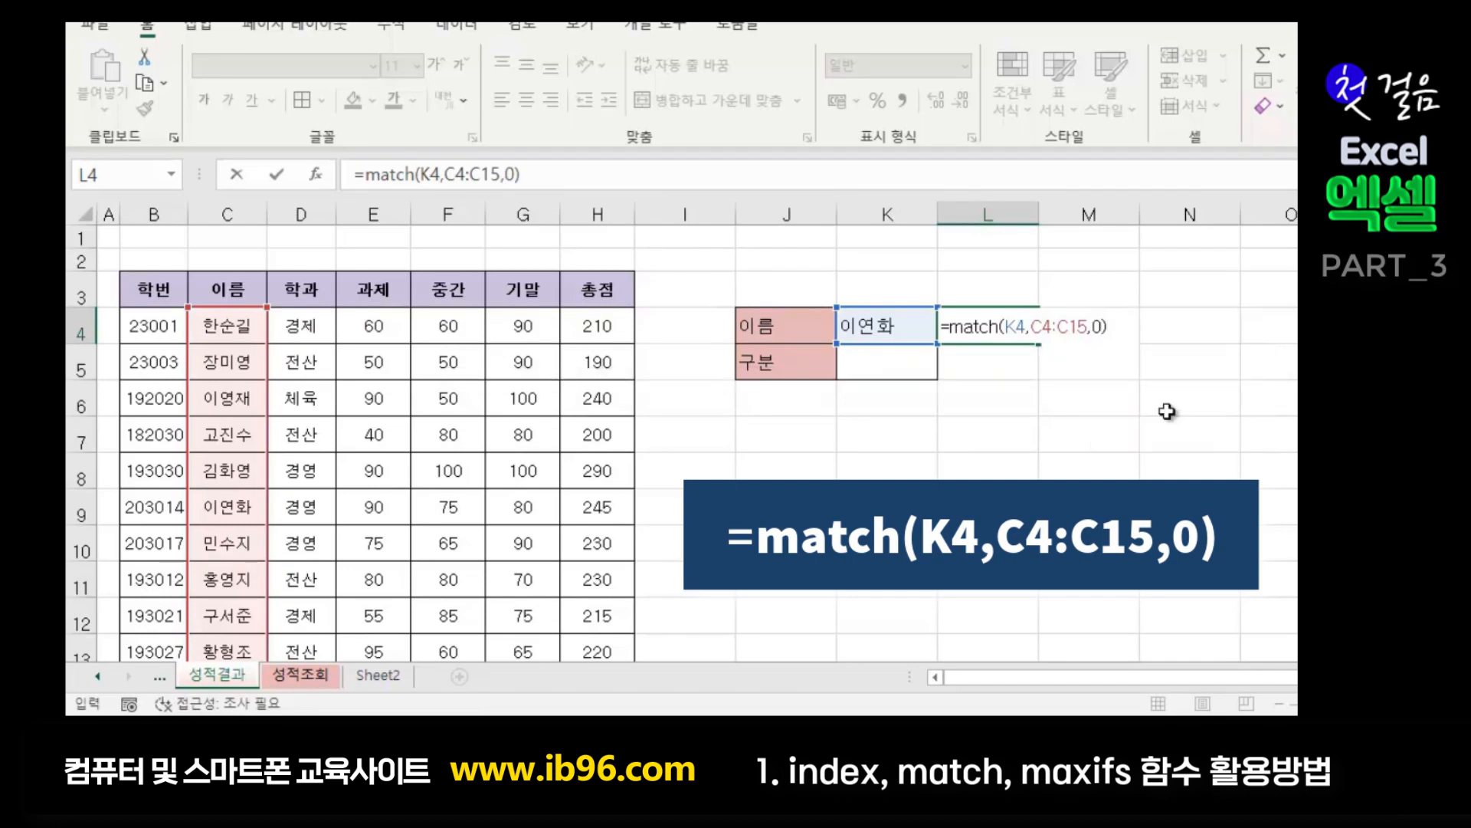
key(Return)
- Check the MATCH result in L4 against the chosen student's position in the name list from C4 to C9
click(870, 331)
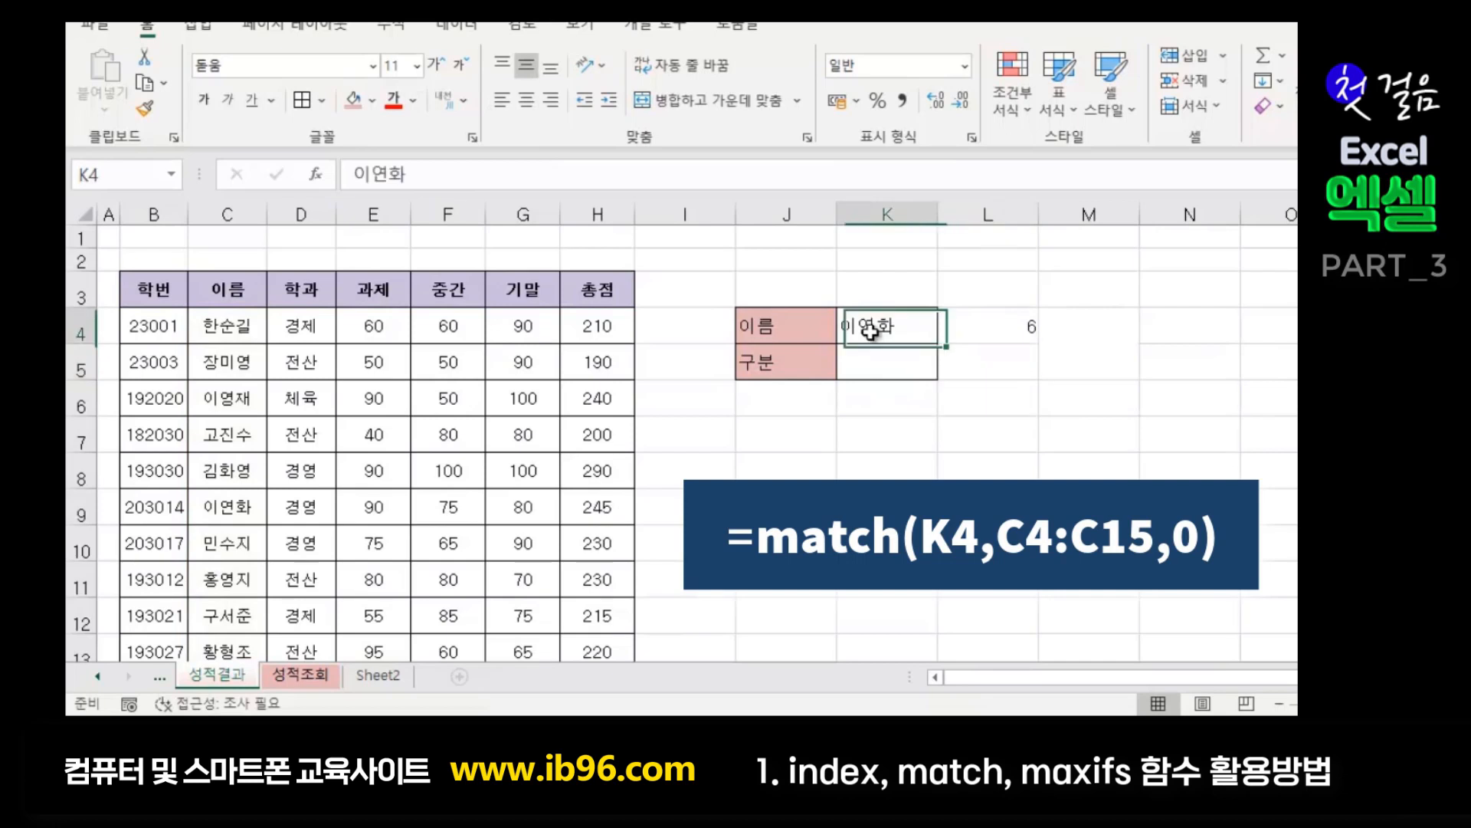
click(995, 333)
drag(218, 321, 221, 504)
click(222, 508)
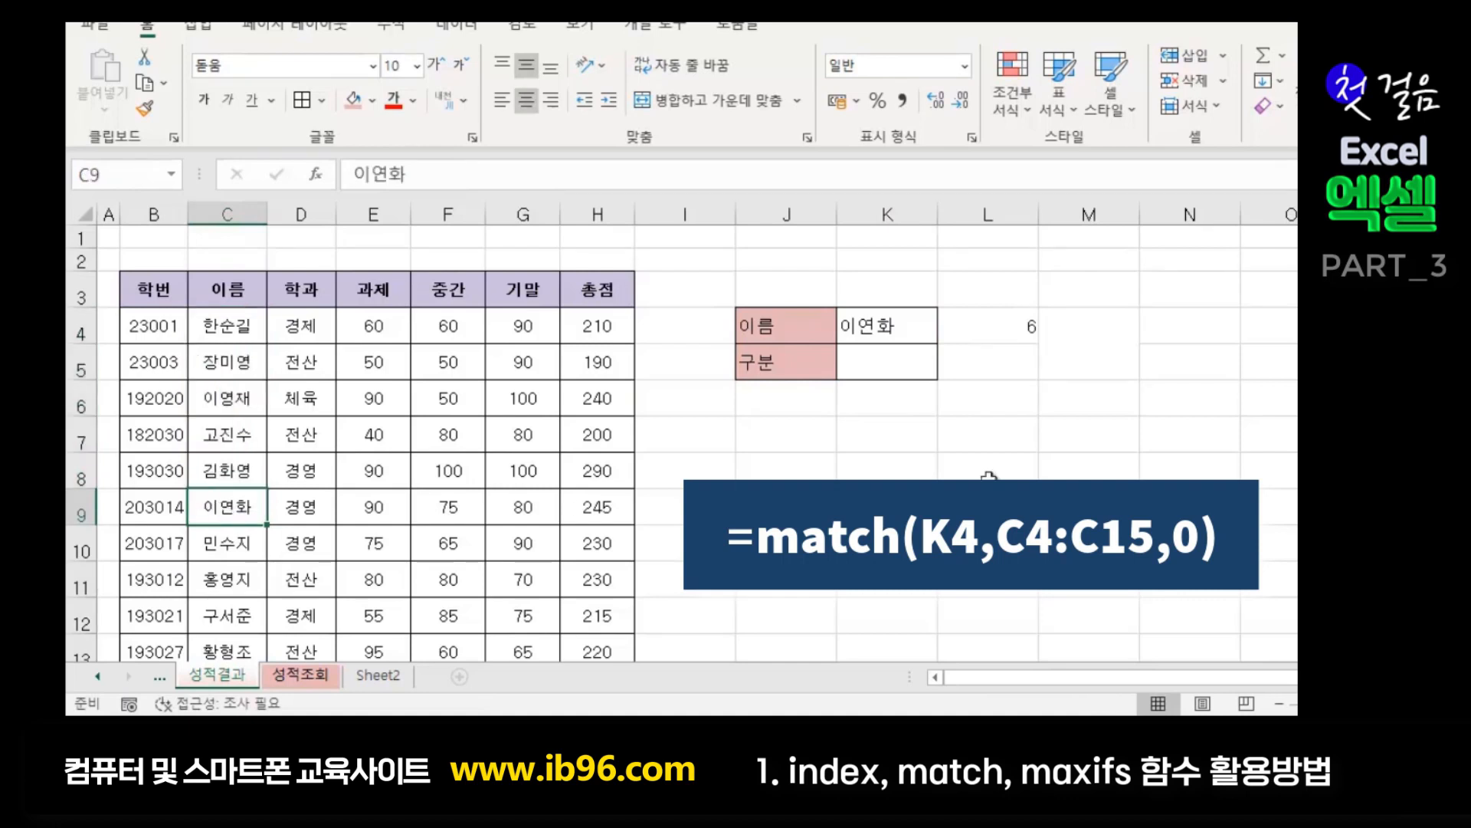
click(1019, 337)
key(Down)
key(Down)
key(shift+Down)
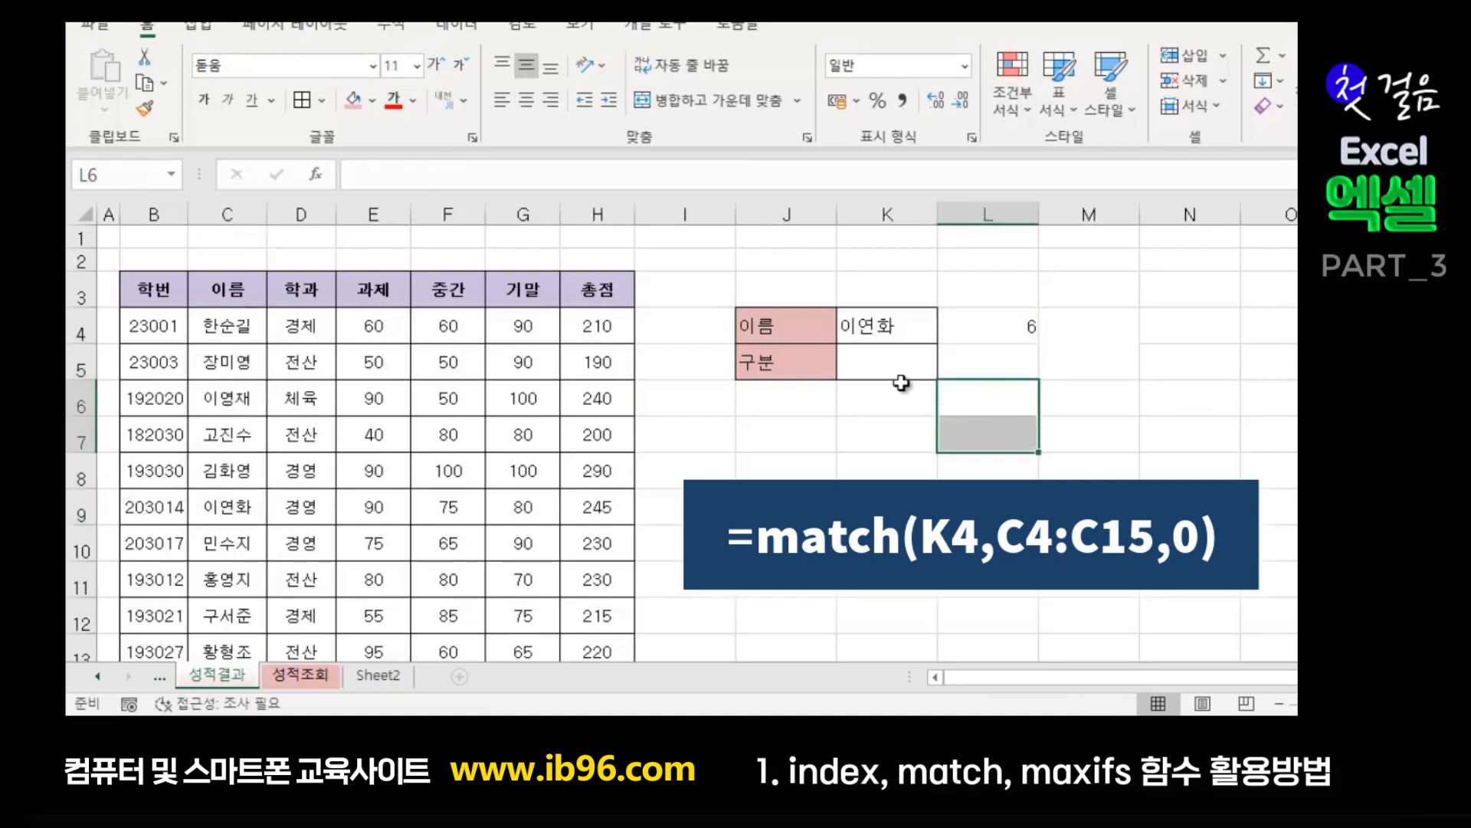
- Enter 중간 in the 구분 cell K5
click(770, 372)
click(906, 366)
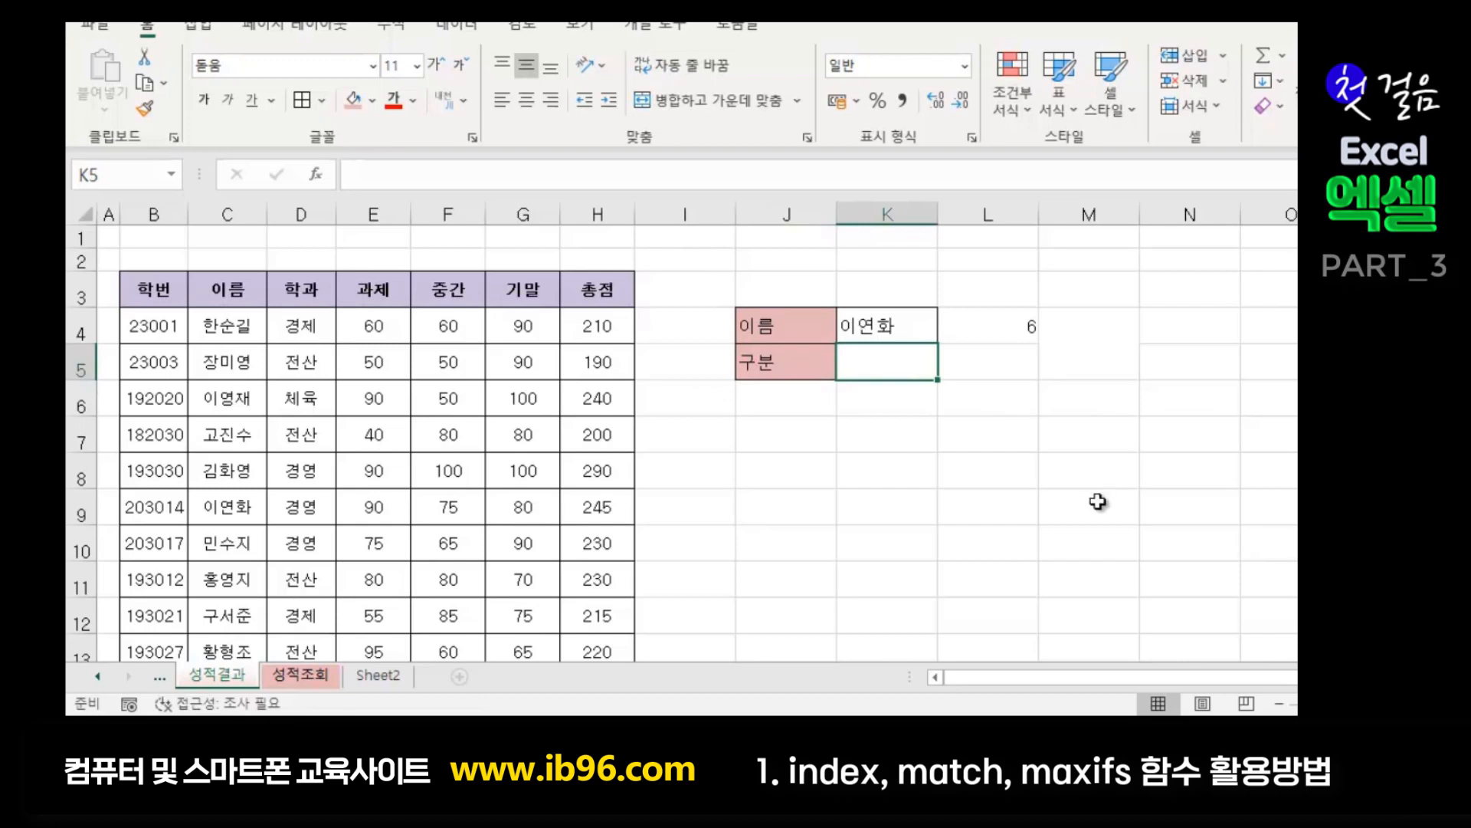
text(wnd)
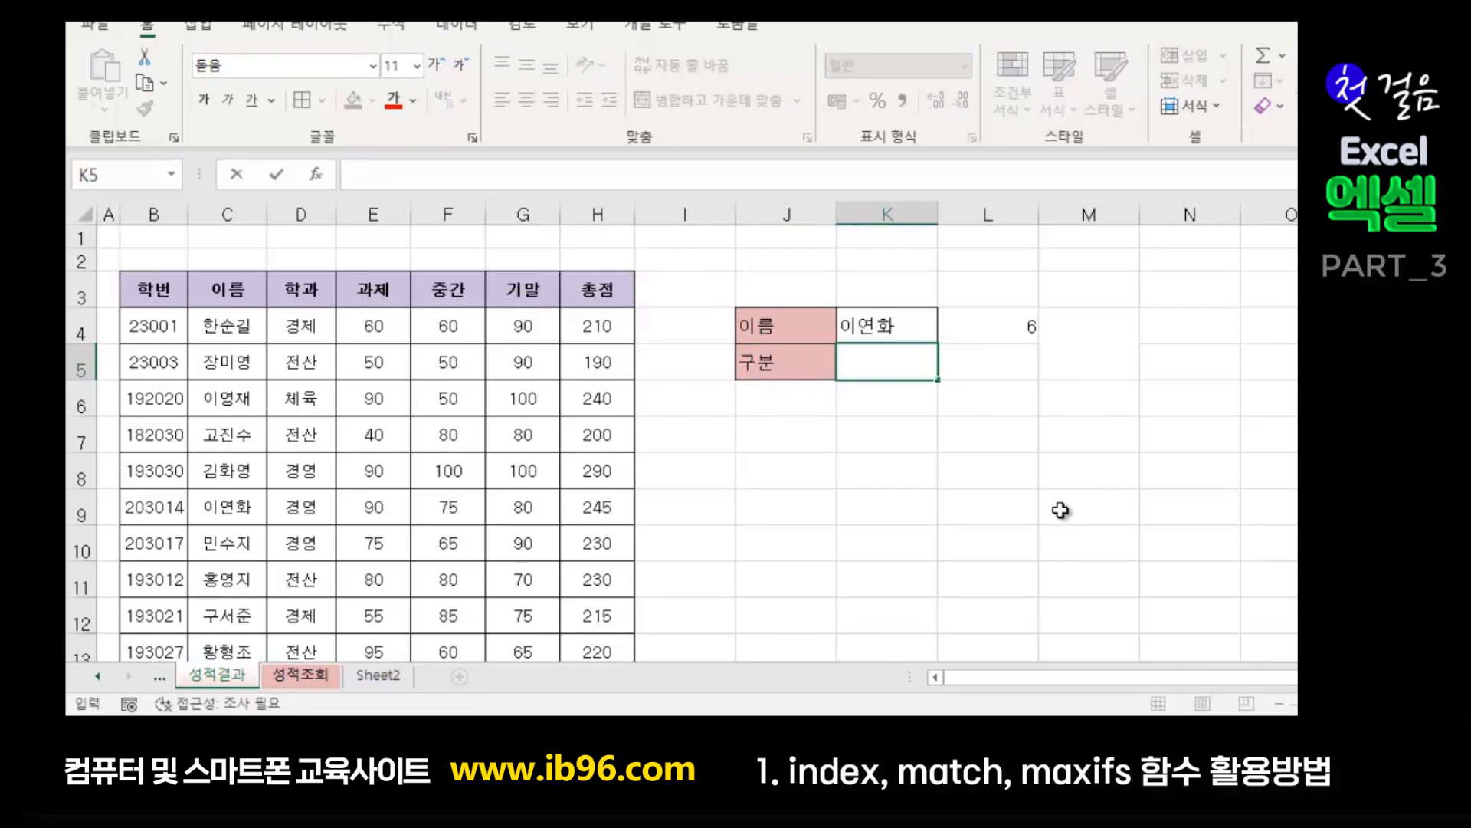
text(rks)
key(Return)
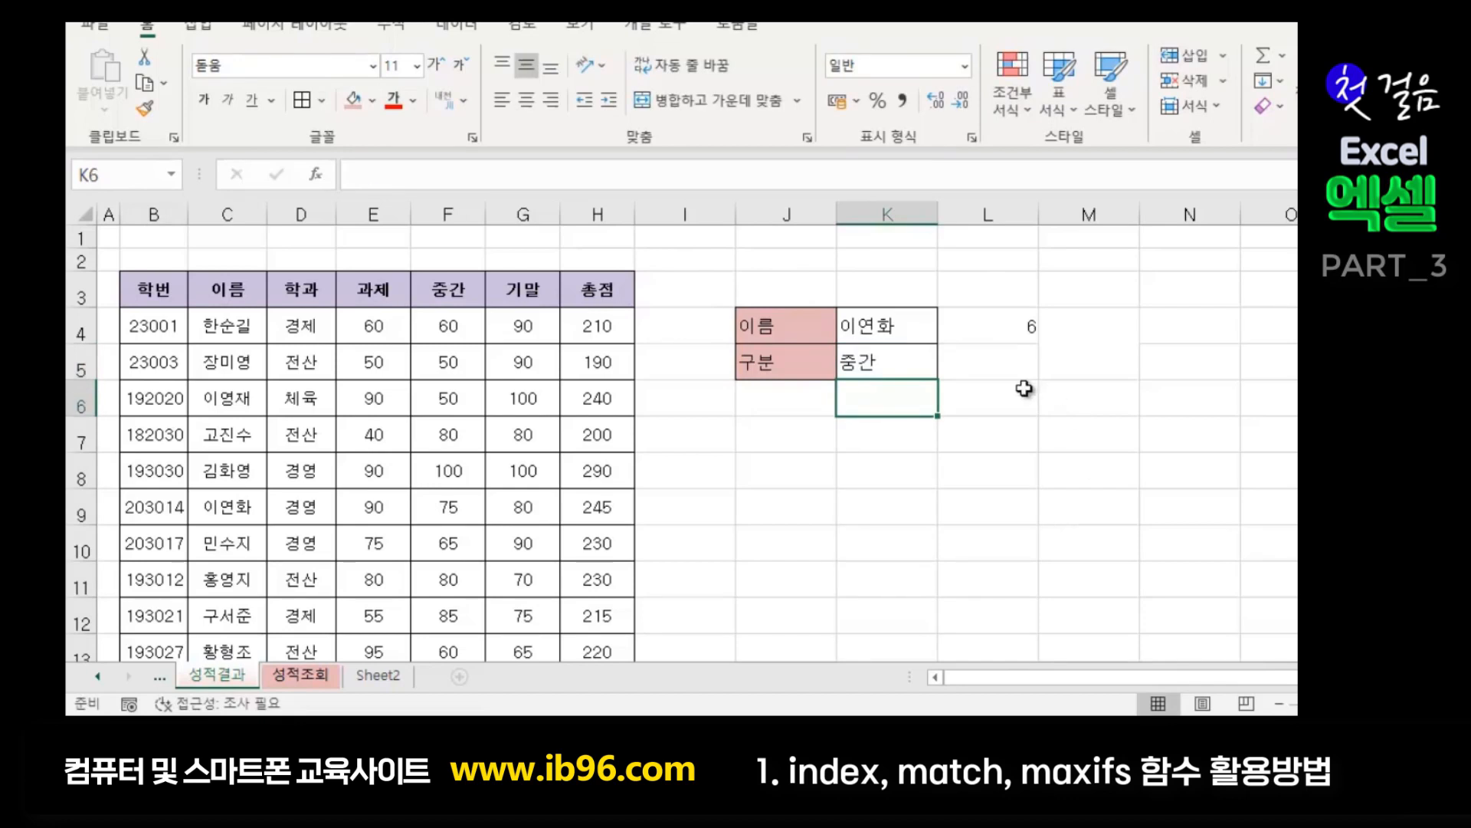
- Enter =MATCH(K5,E3:H3,0) in L5 to find the chosen category's position among the score headers
click(1003, 371)
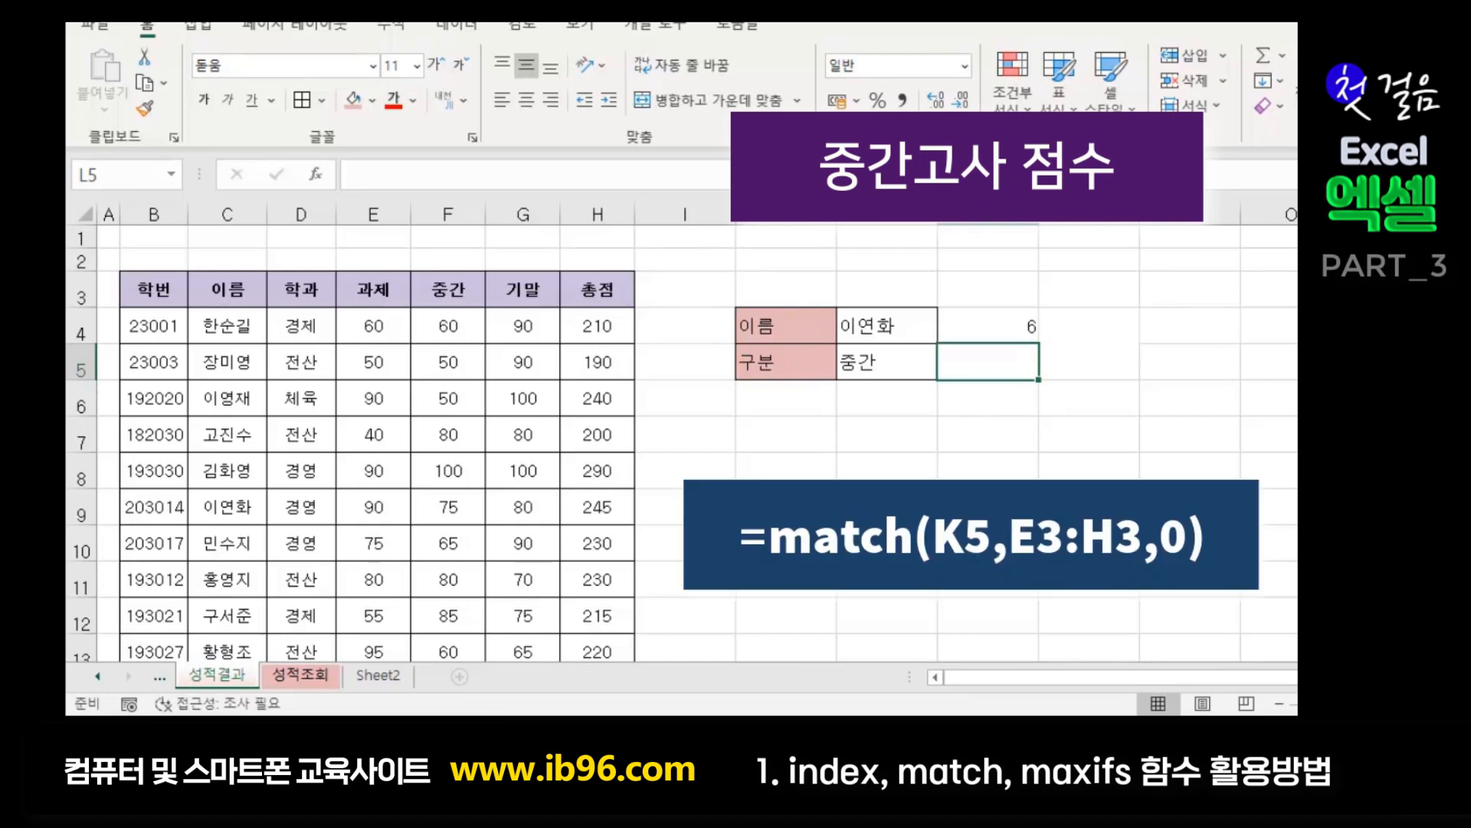
text(=)
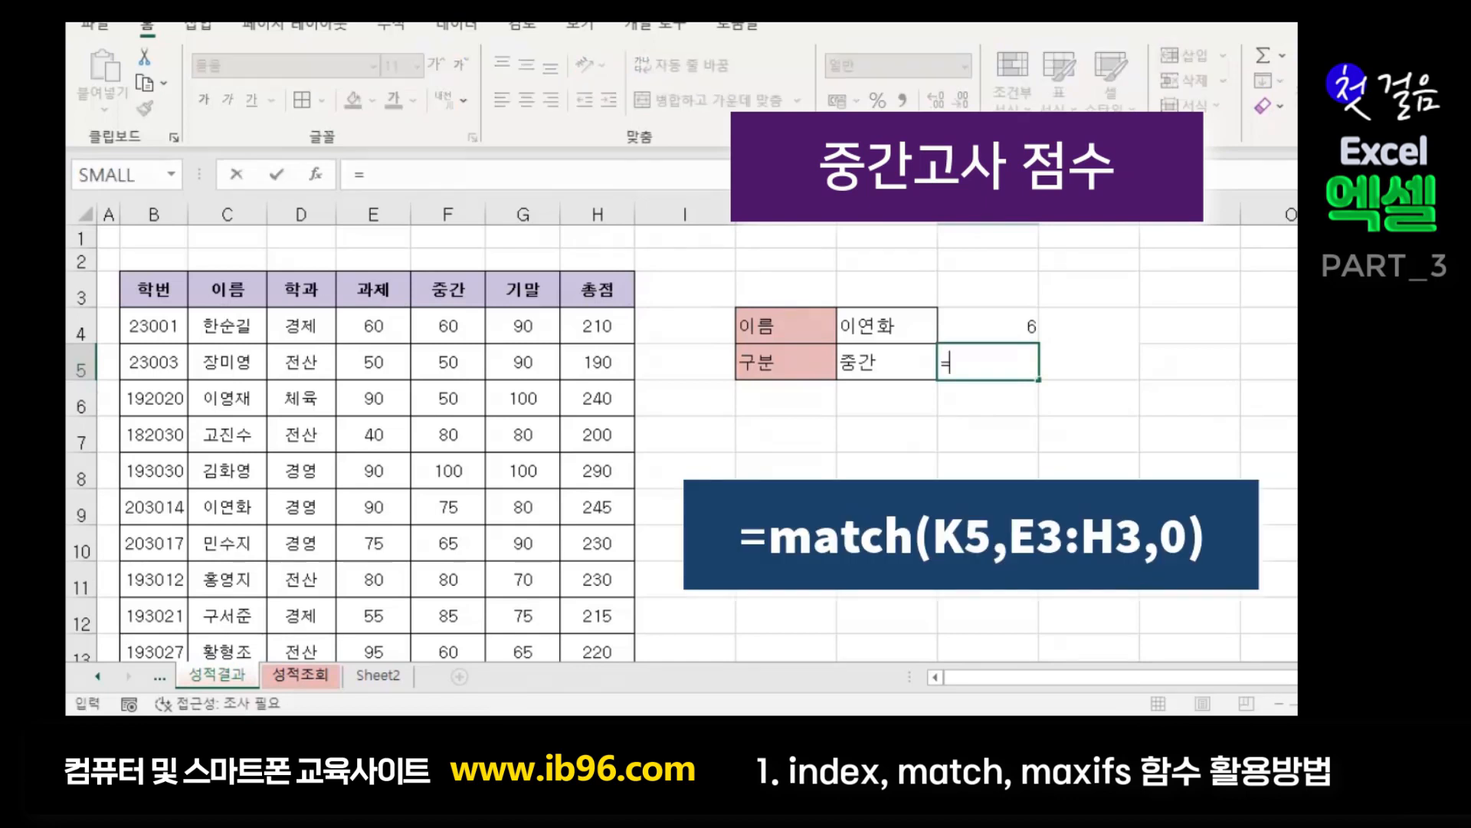
text(ㅡ)
text(match()
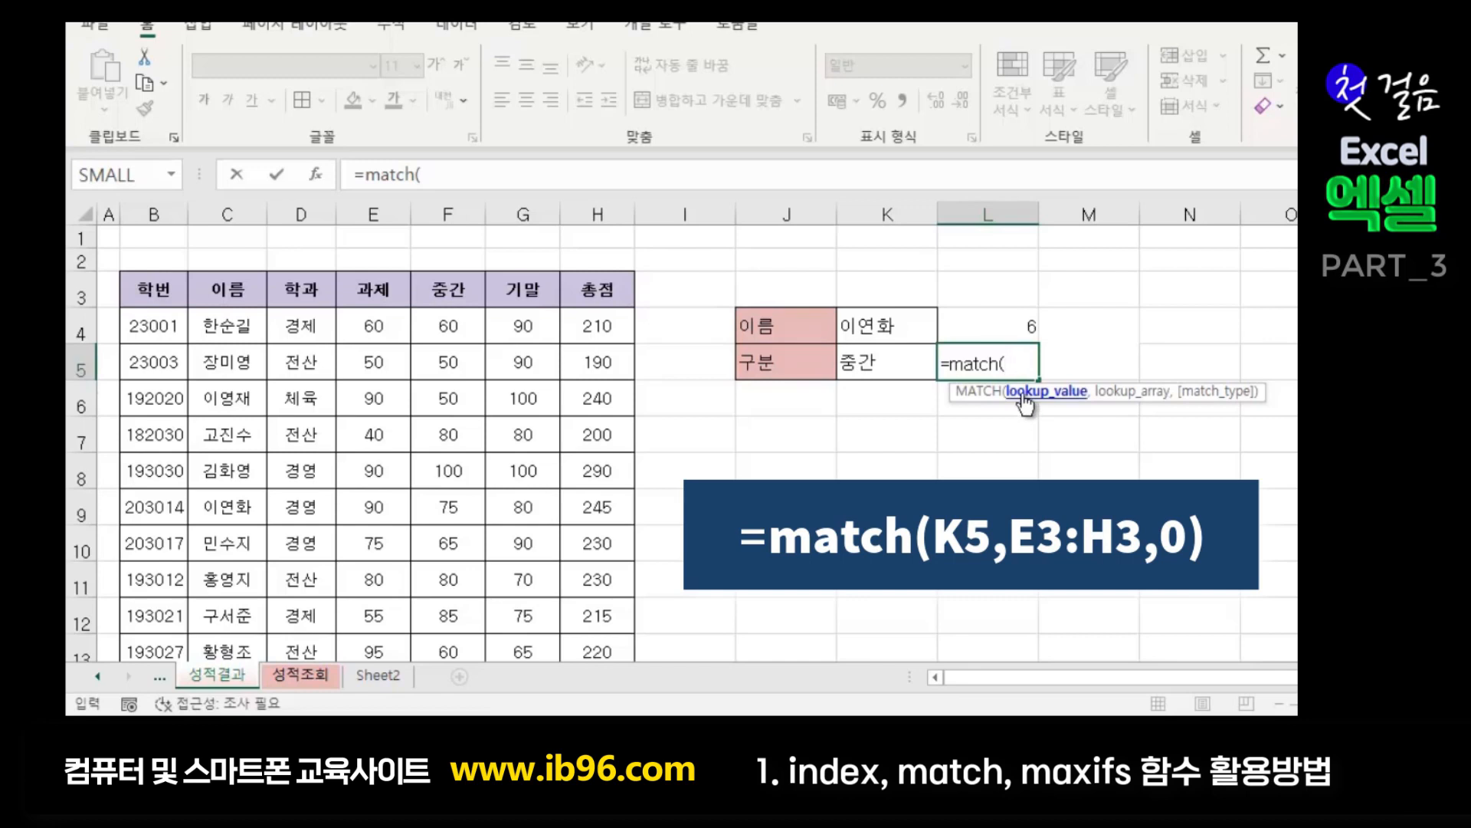
click(866, 364)
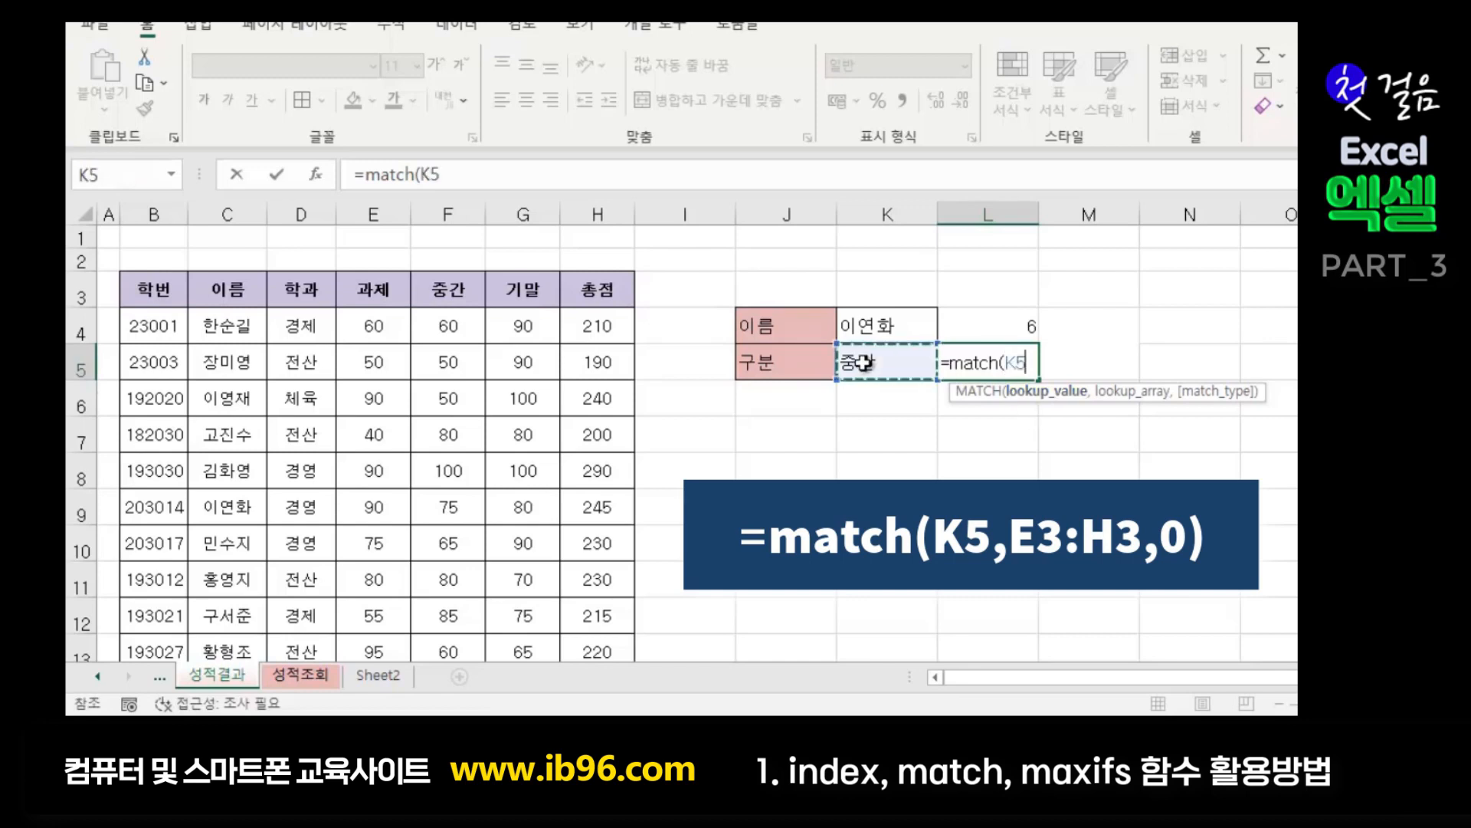
text(,)
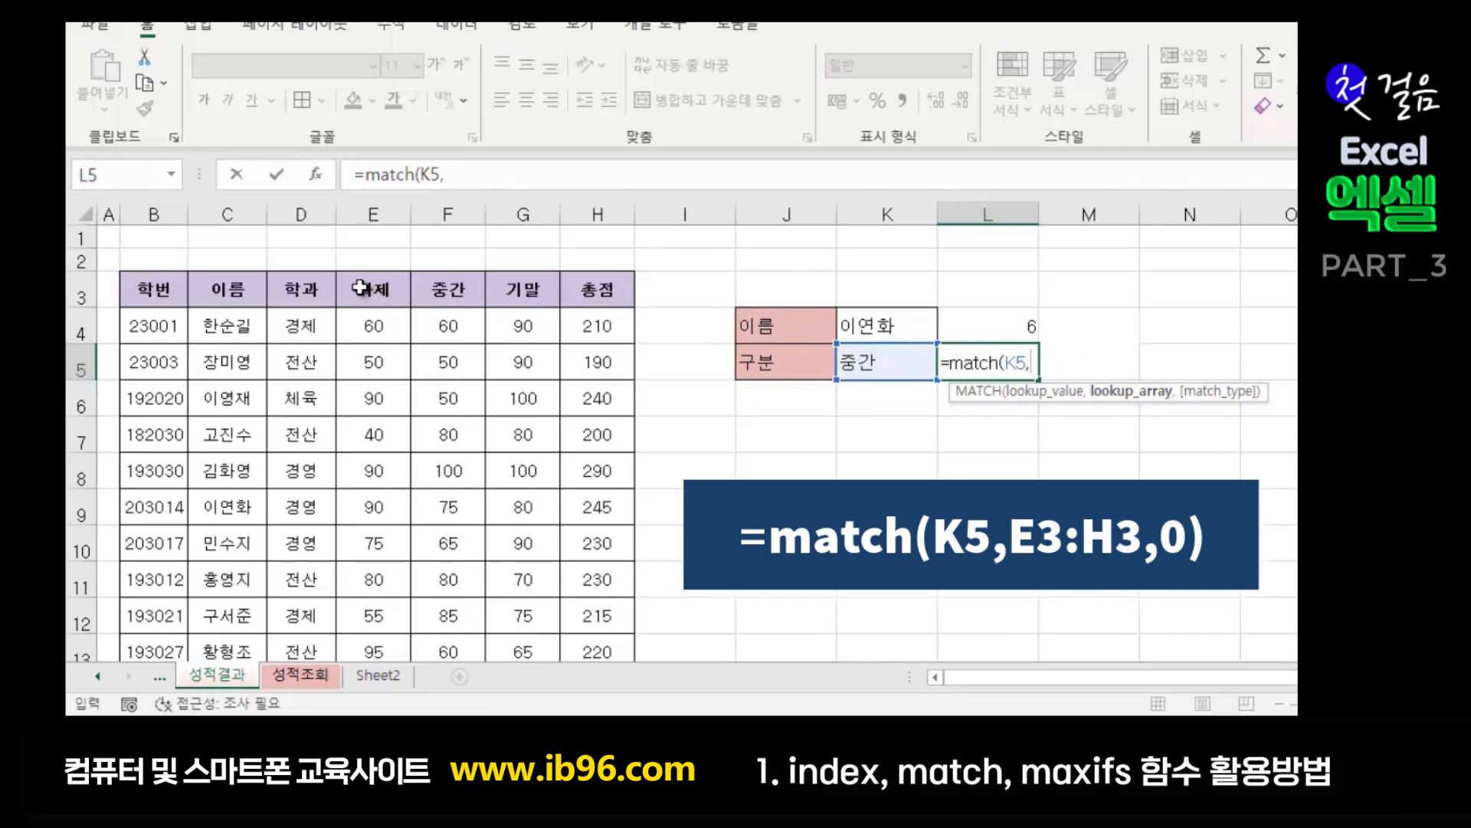
drag(360, 288, 608, 297)
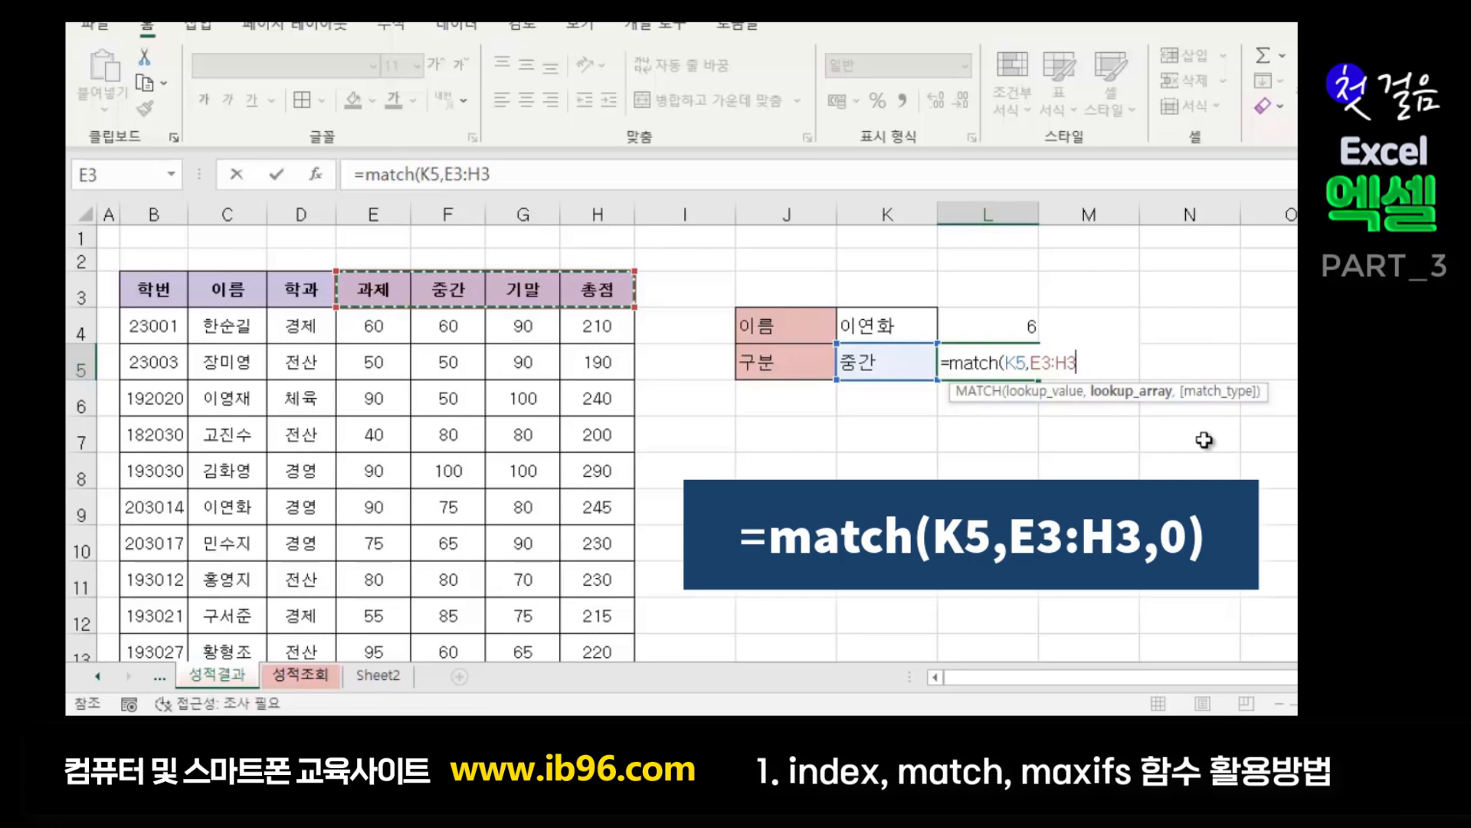
text(,)
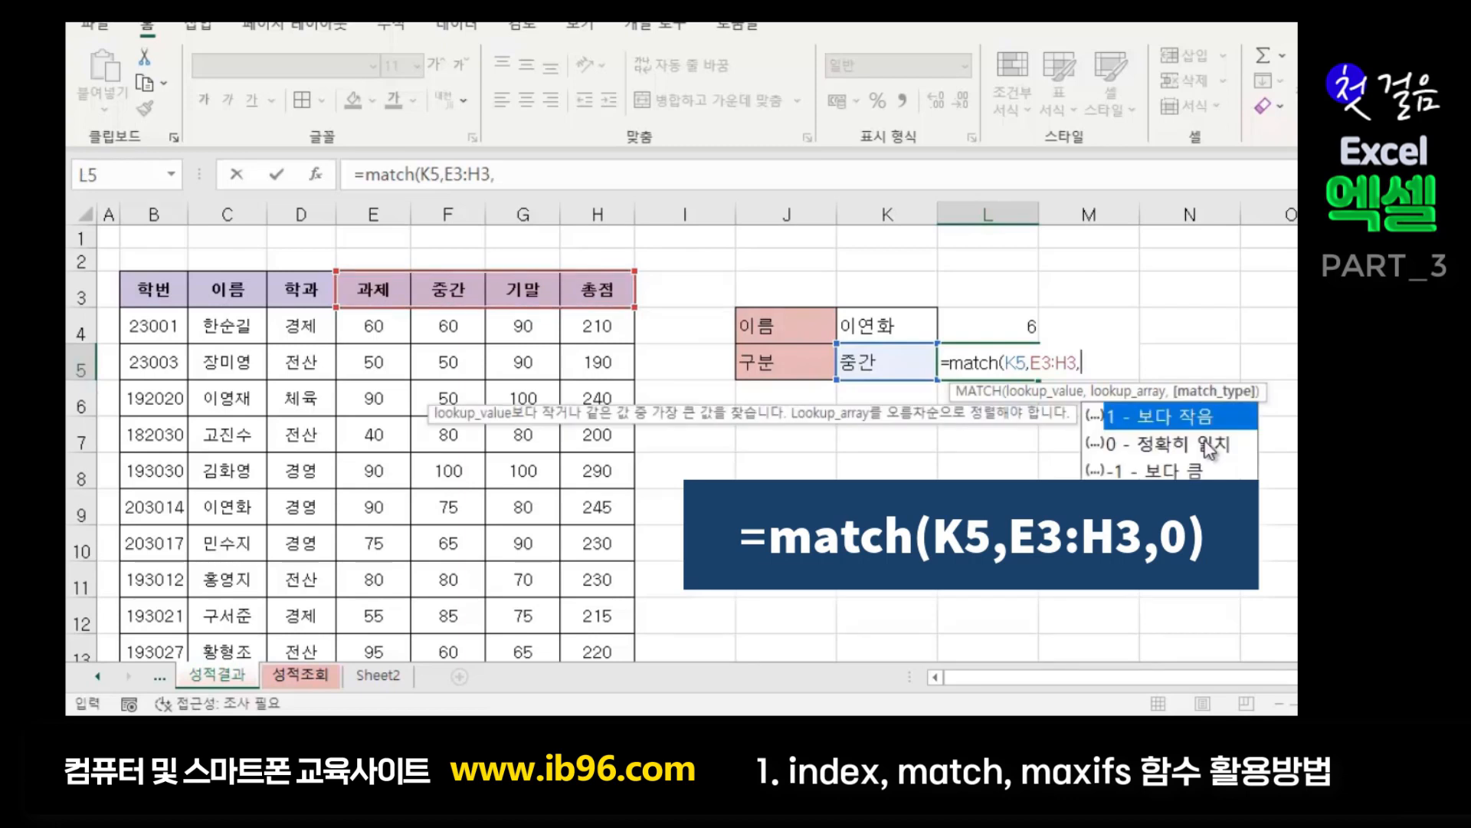
double_click(1209, 451)
text())
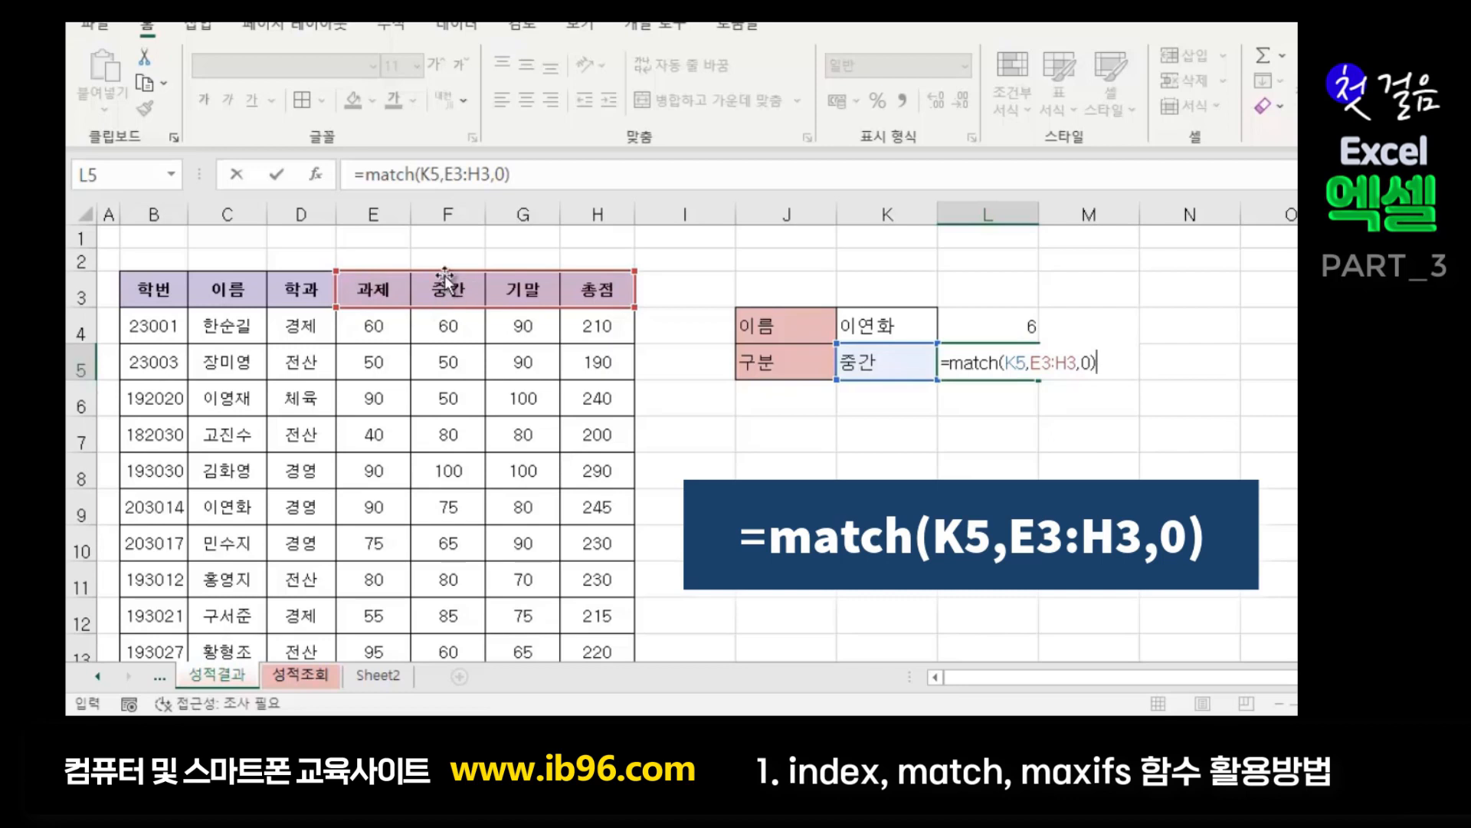
key(Return)
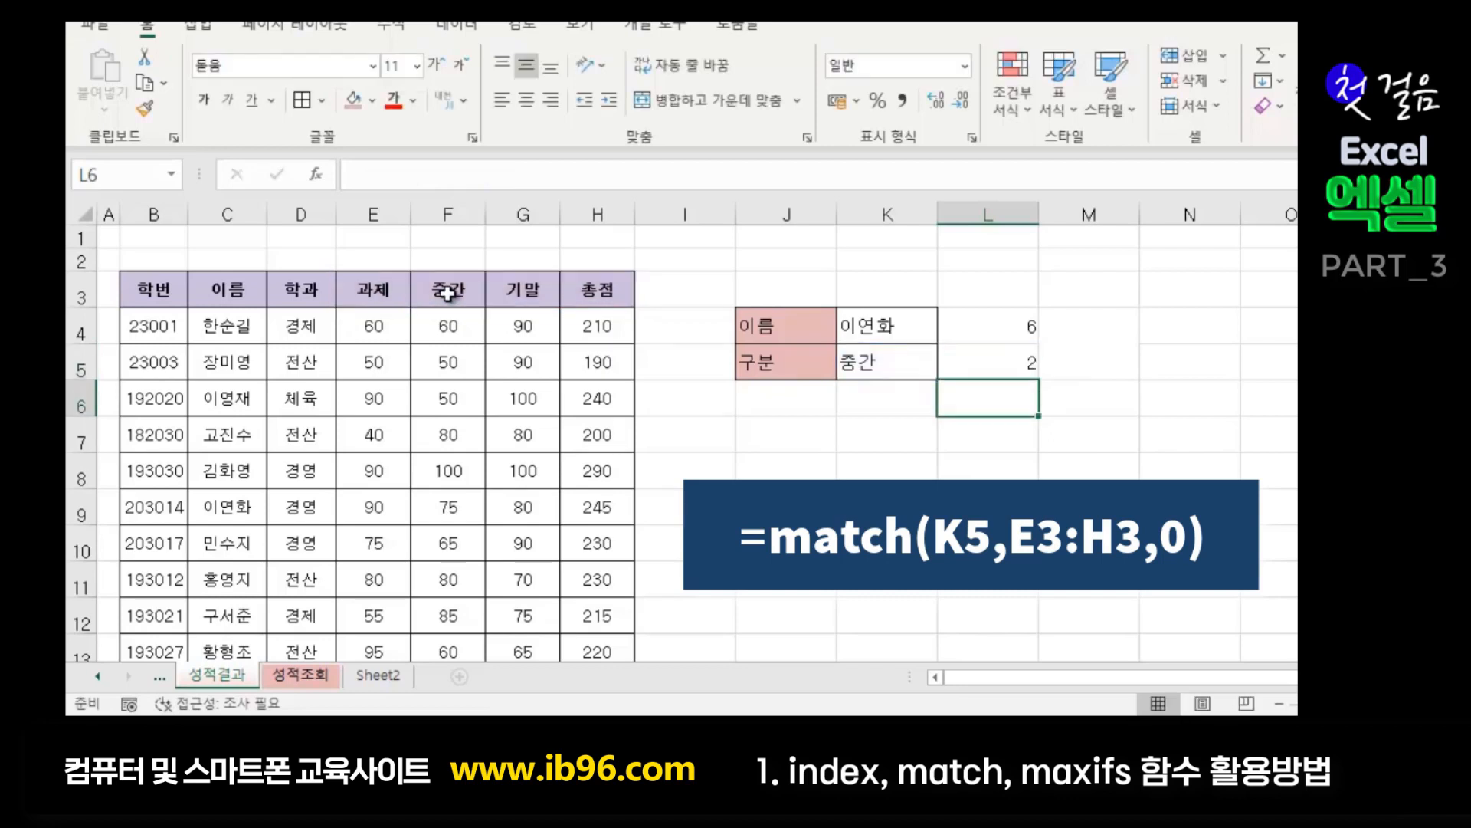
click(1013, 367)
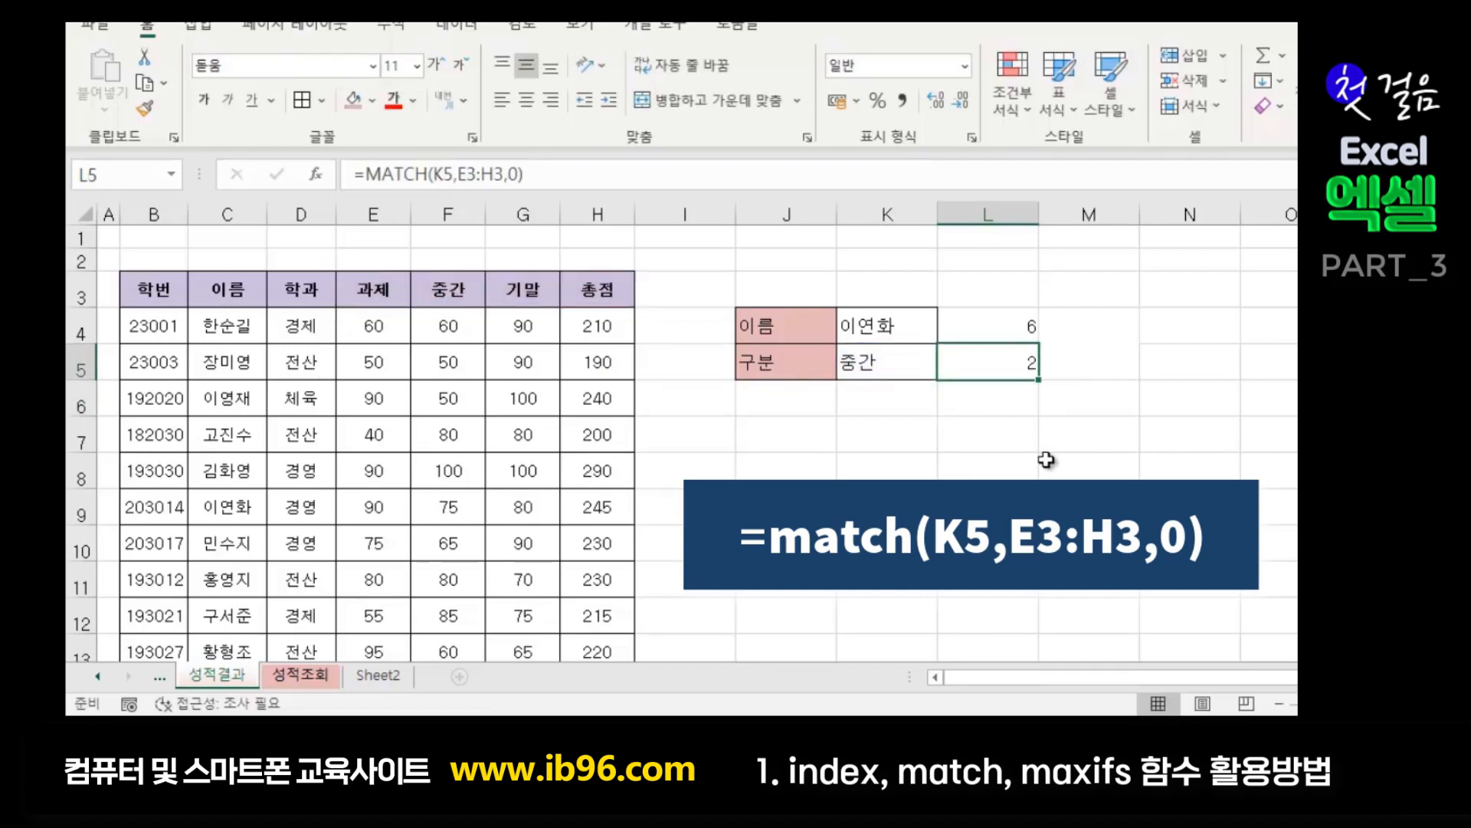
click(1065, 467)
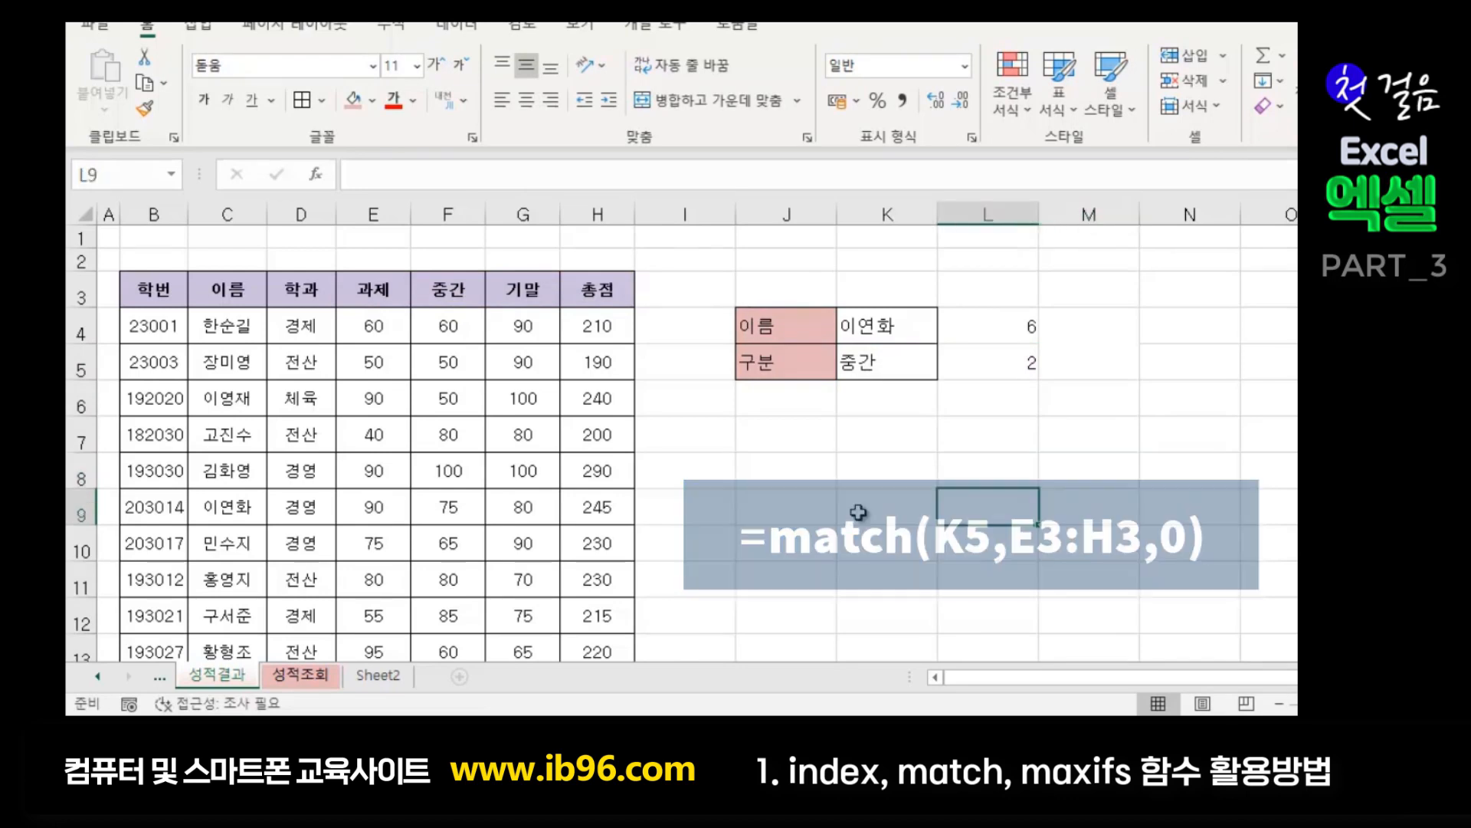
click(883, 445)
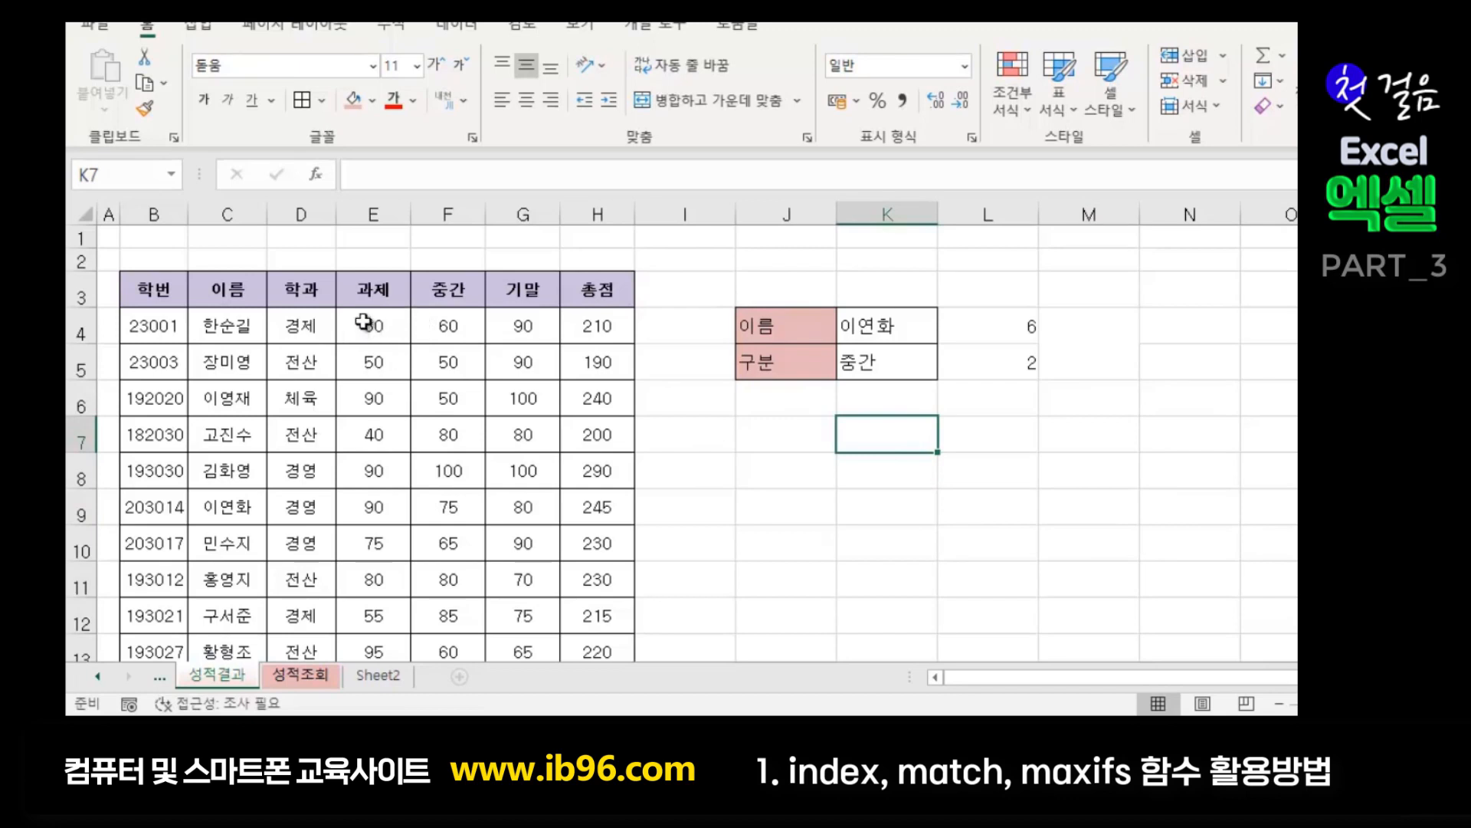
- Begin an INDEX formula in the merged cell M4:M5 beside the two MATCH results
click(1081, 342)
text(=)
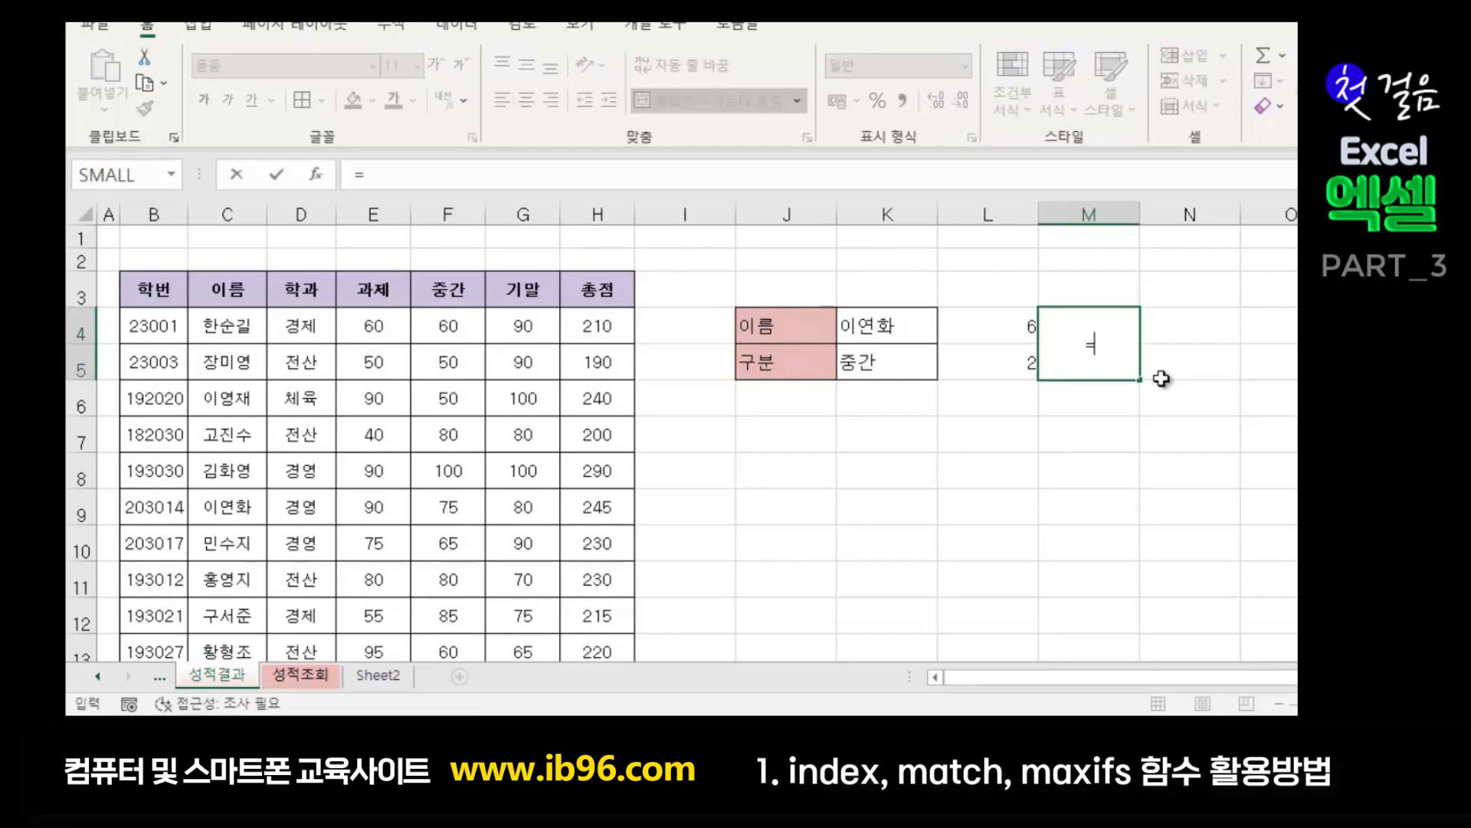
text(index)
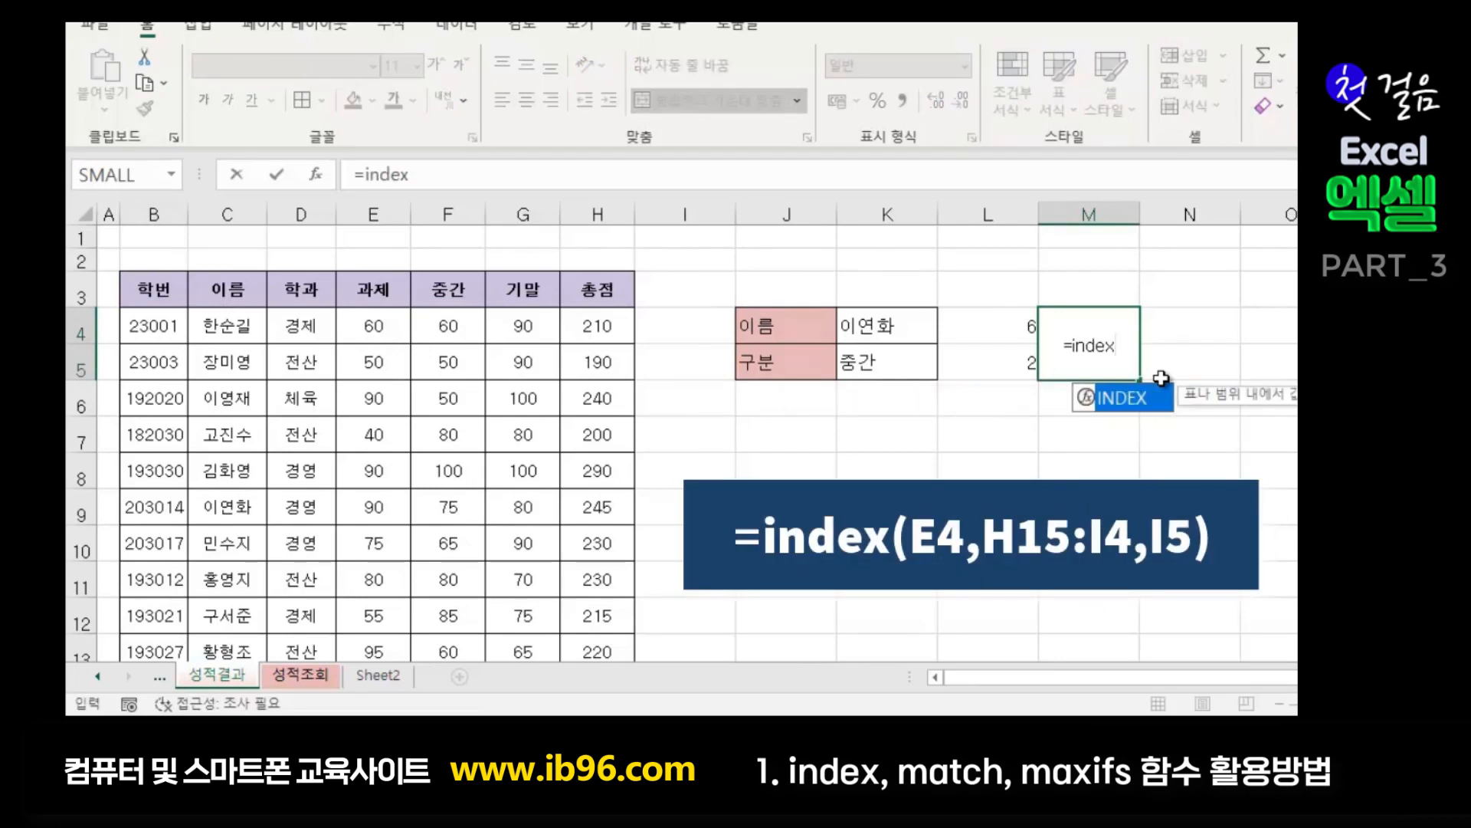
text(()
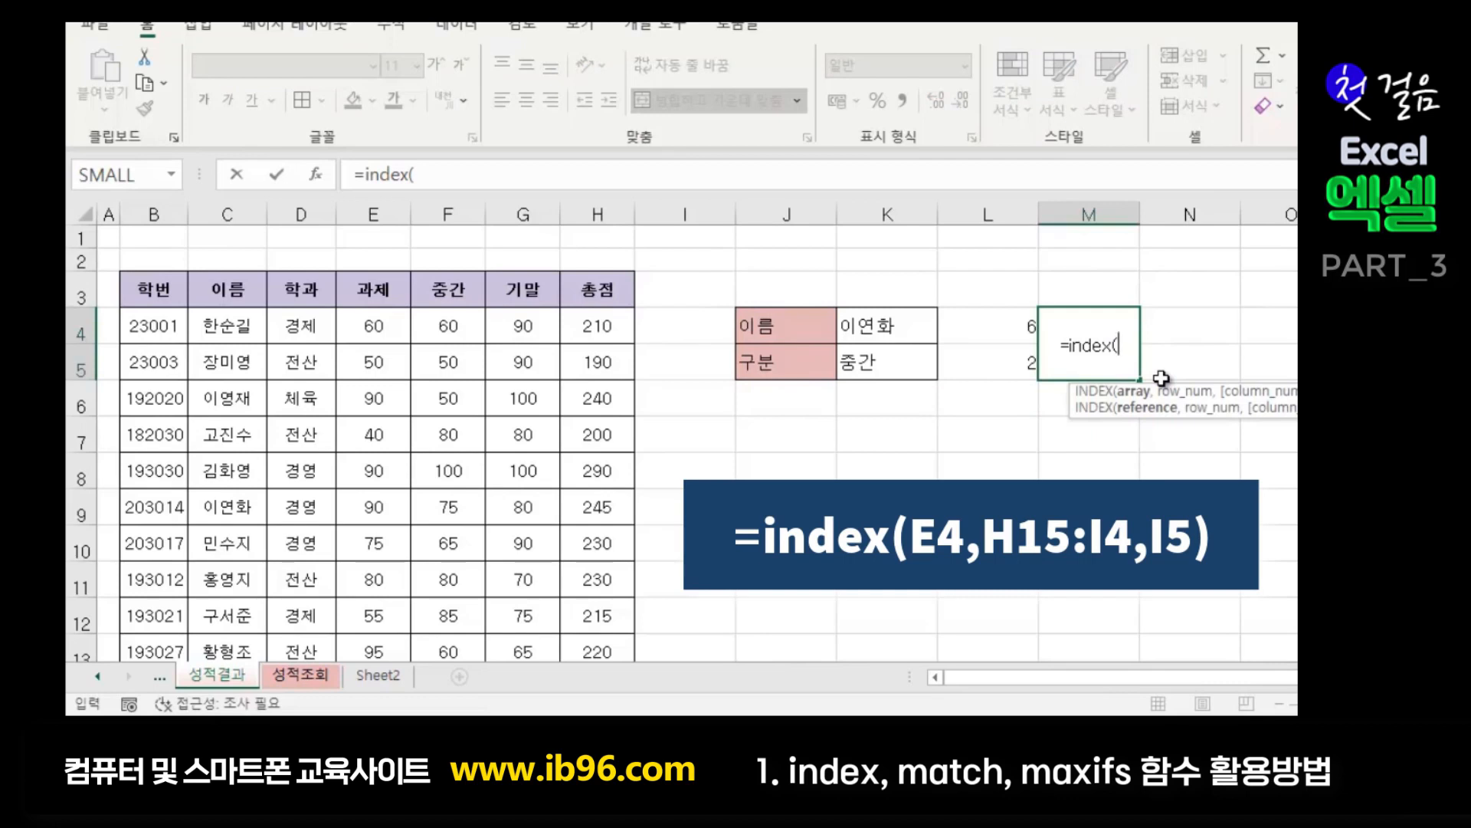
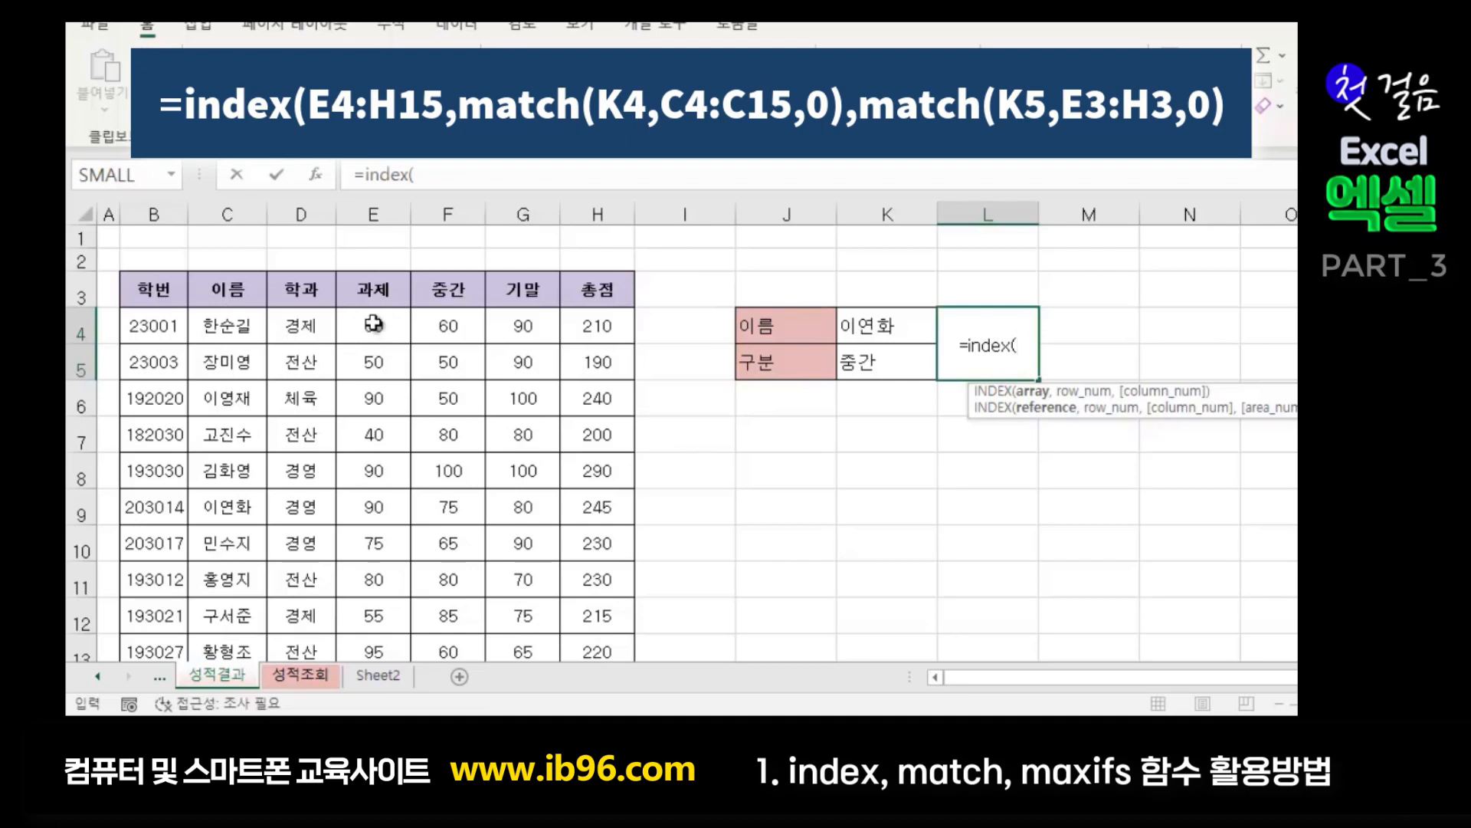
- Set the score range E4:H15 as the array of the INDEX formula in the merged cell L4:L5
click(373, 323)
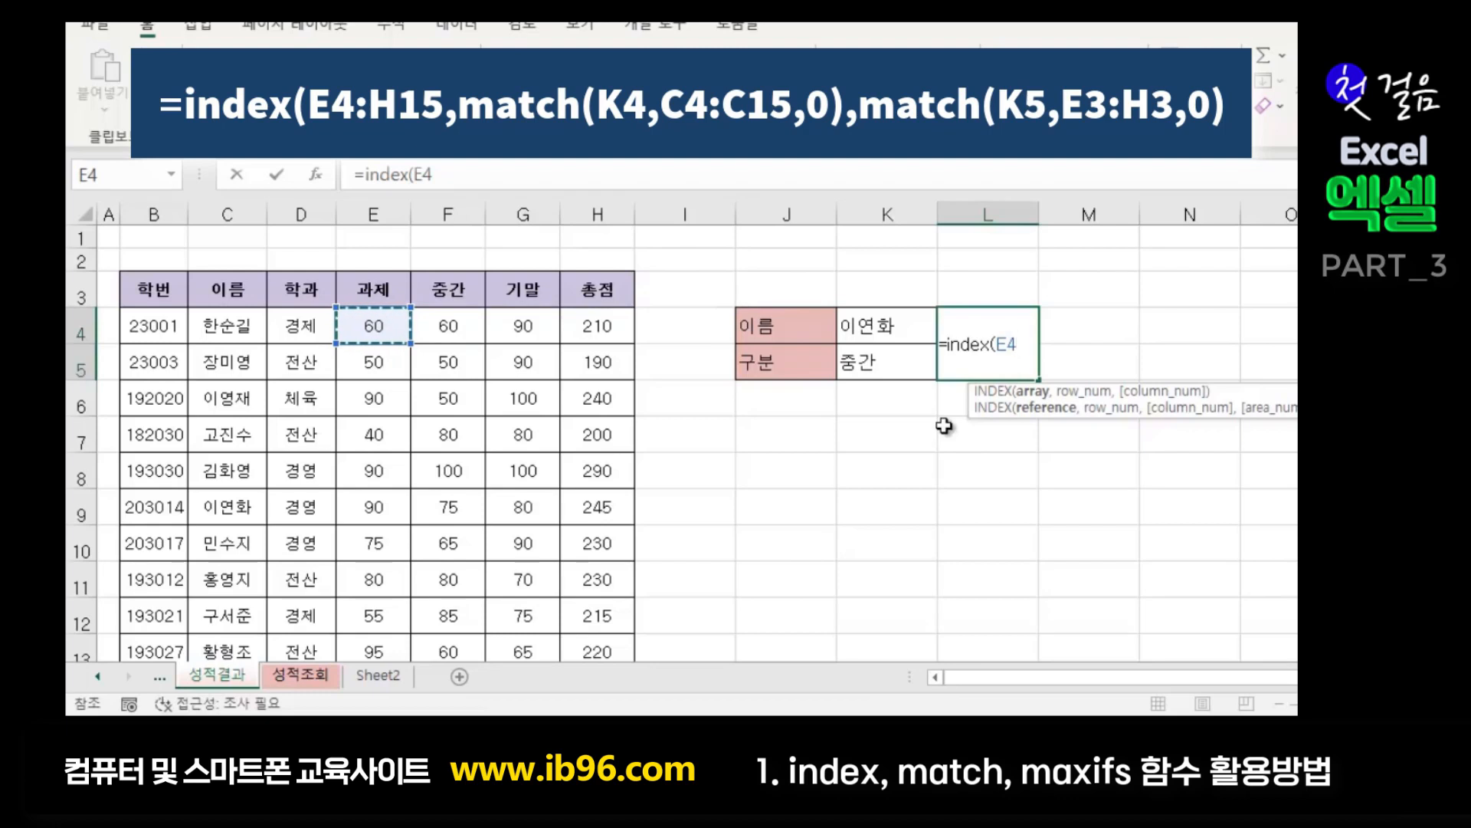
key(shift+Right)
key(shift+Right)
key(shift+Right)
key(ctrl+shift+Down)
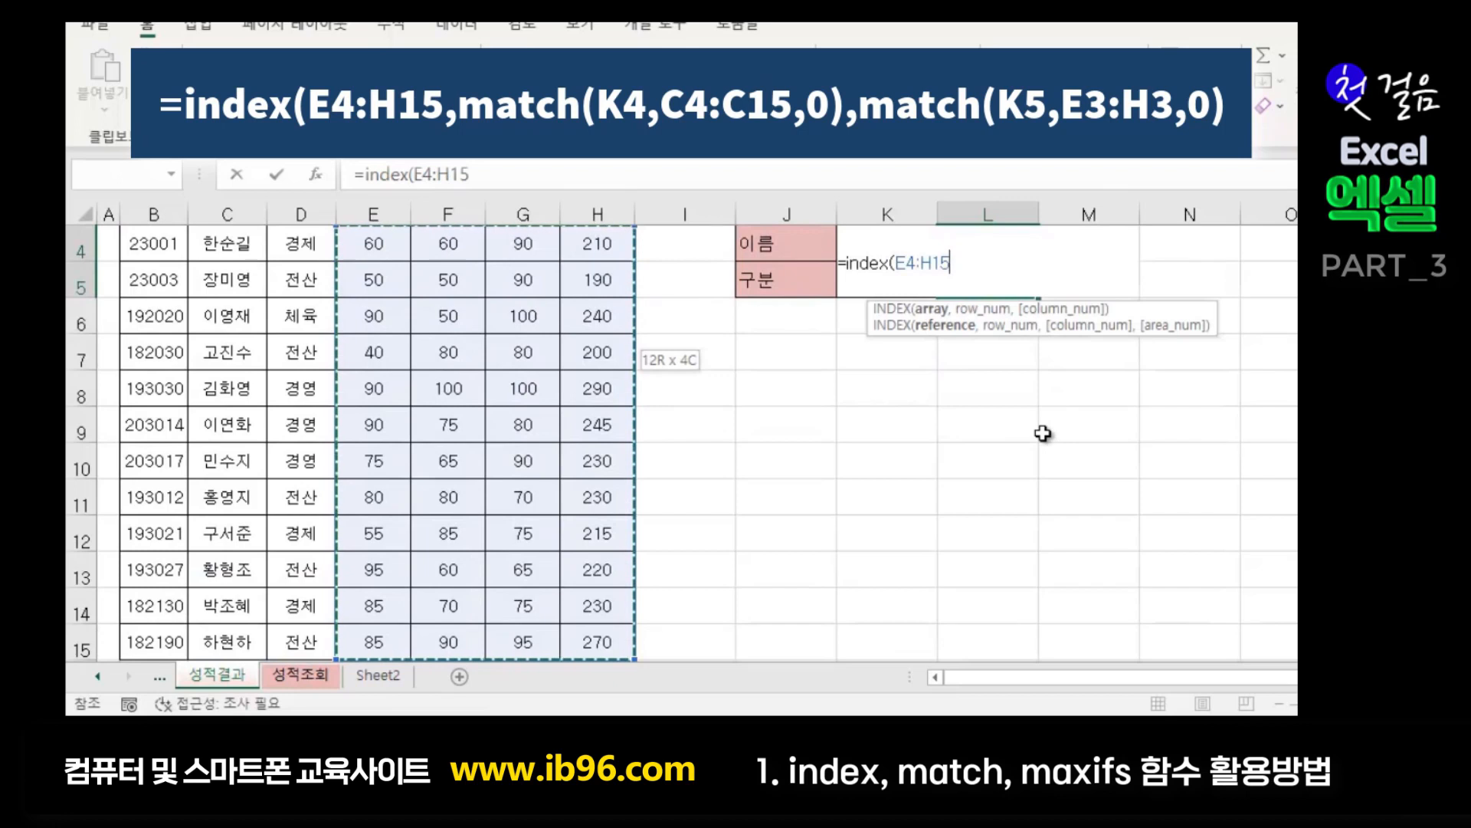
text(,)
scroll(928, 453, up, 1)
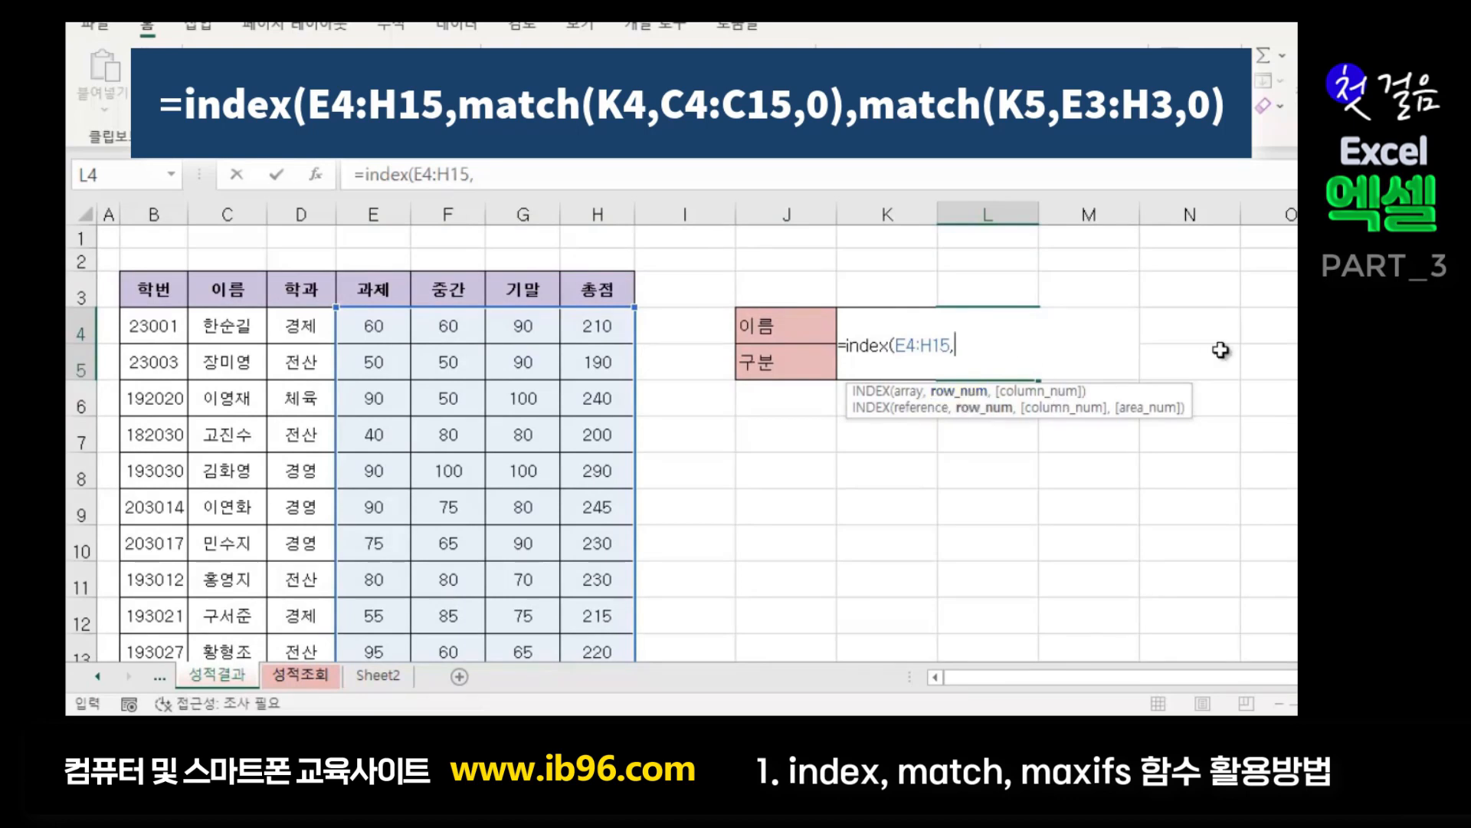
- Add MATCH(K4,C4:C15,0) as the row number argument of the INDEX formula in L4
text(match()
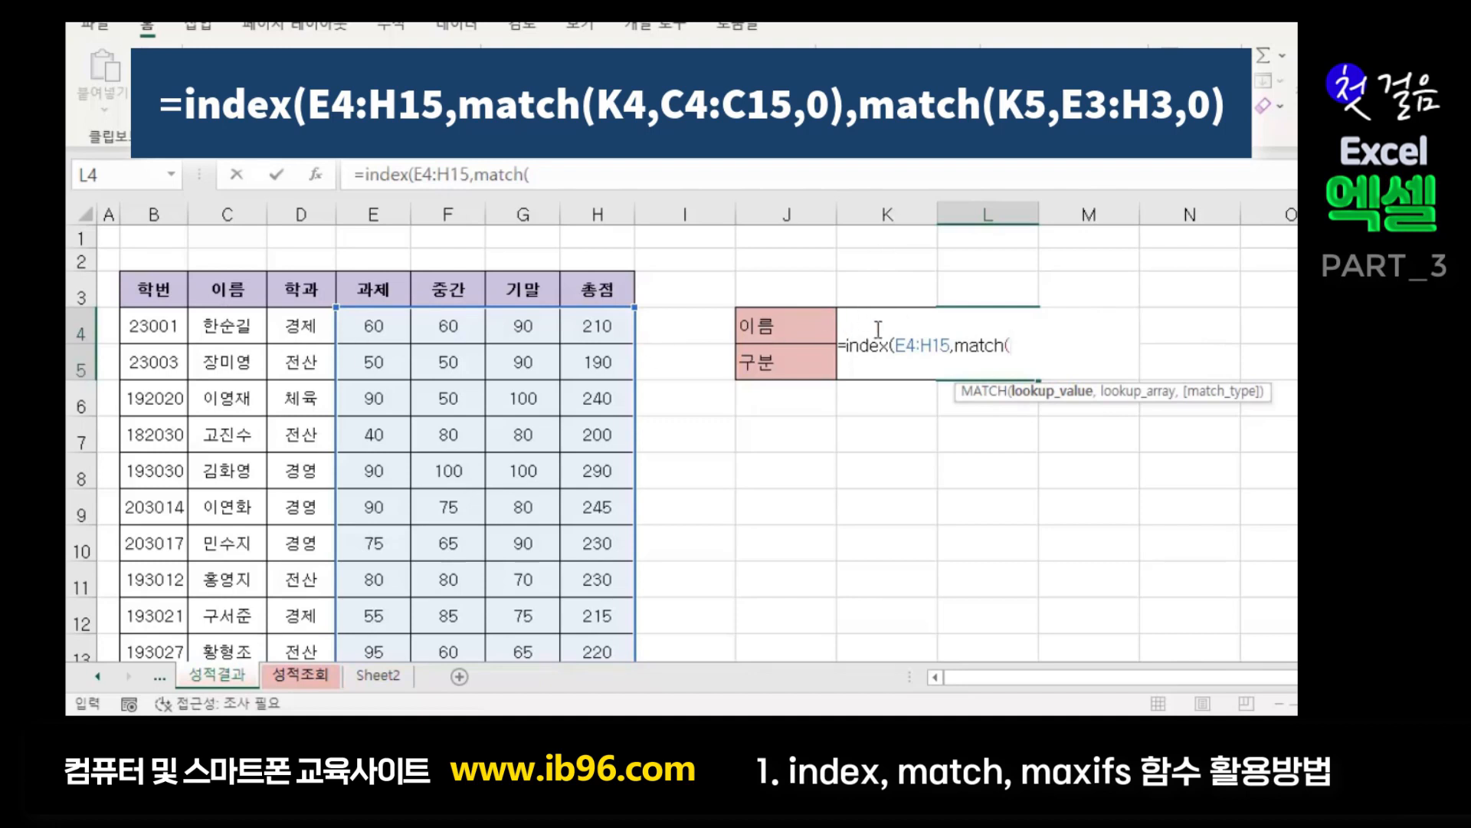
text(k)
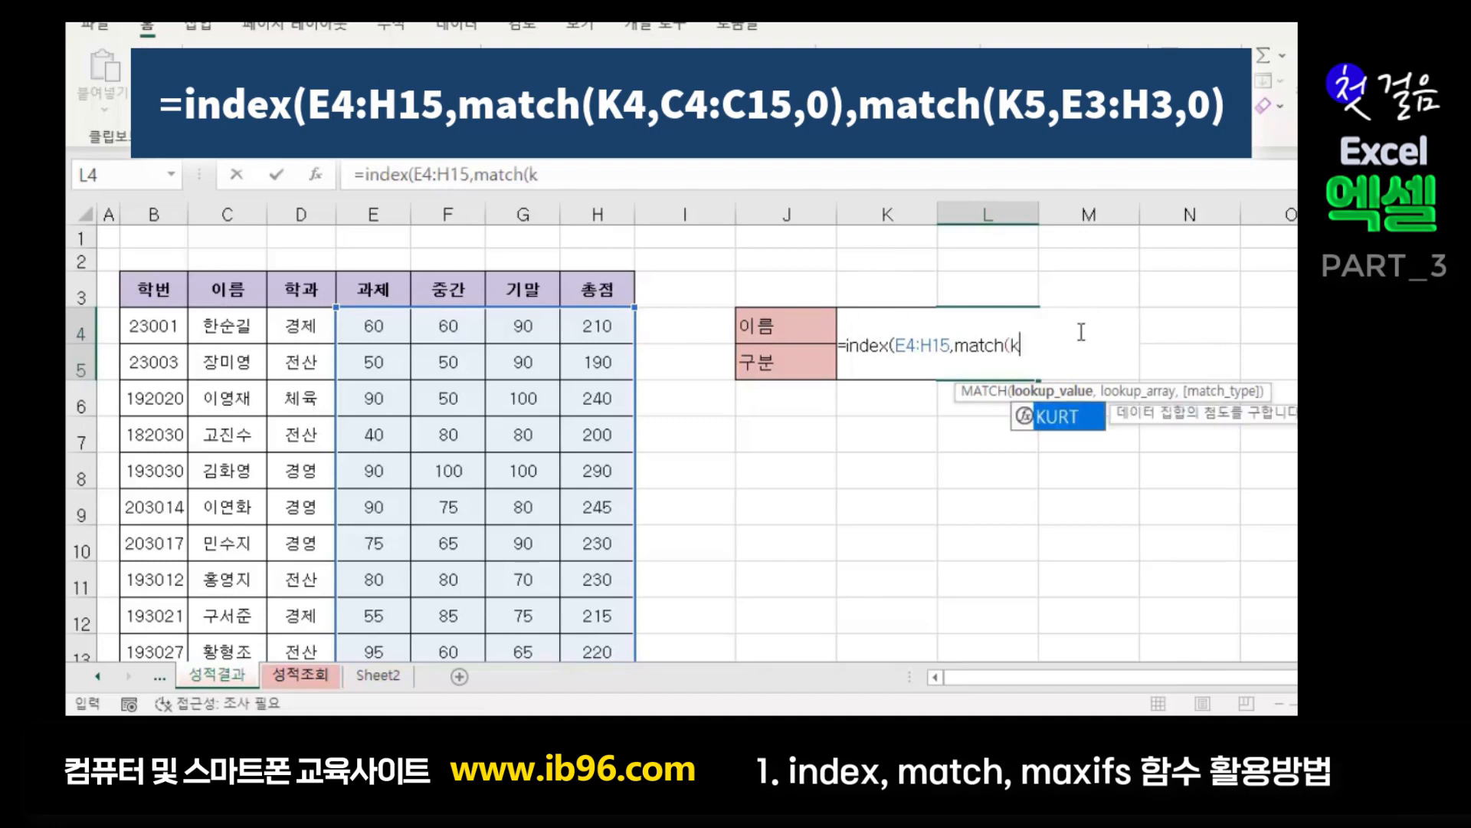
text(4,)
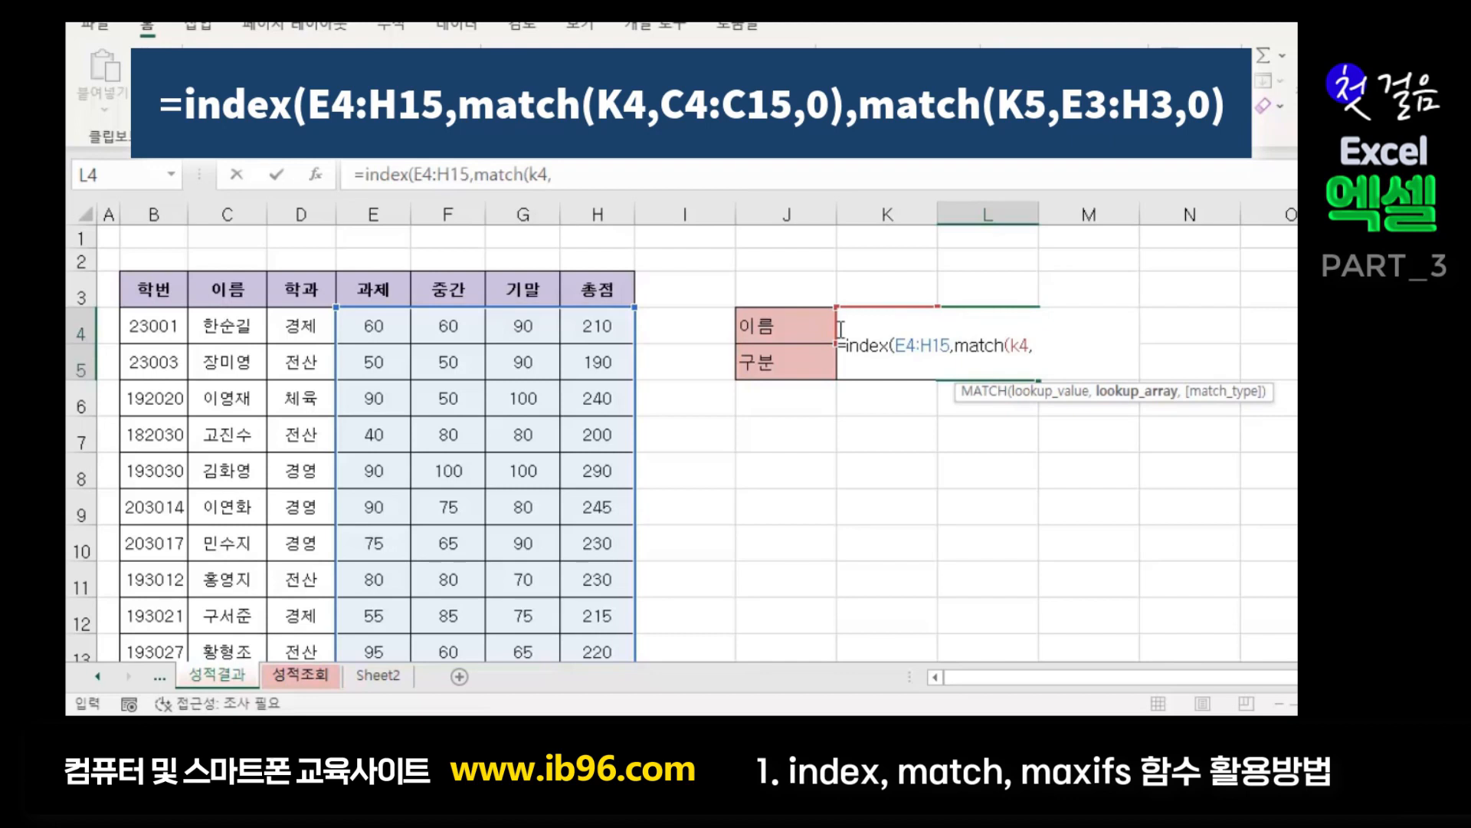
drag(224, 321, 223, 615)
scroll(1045, 502, up, 1)
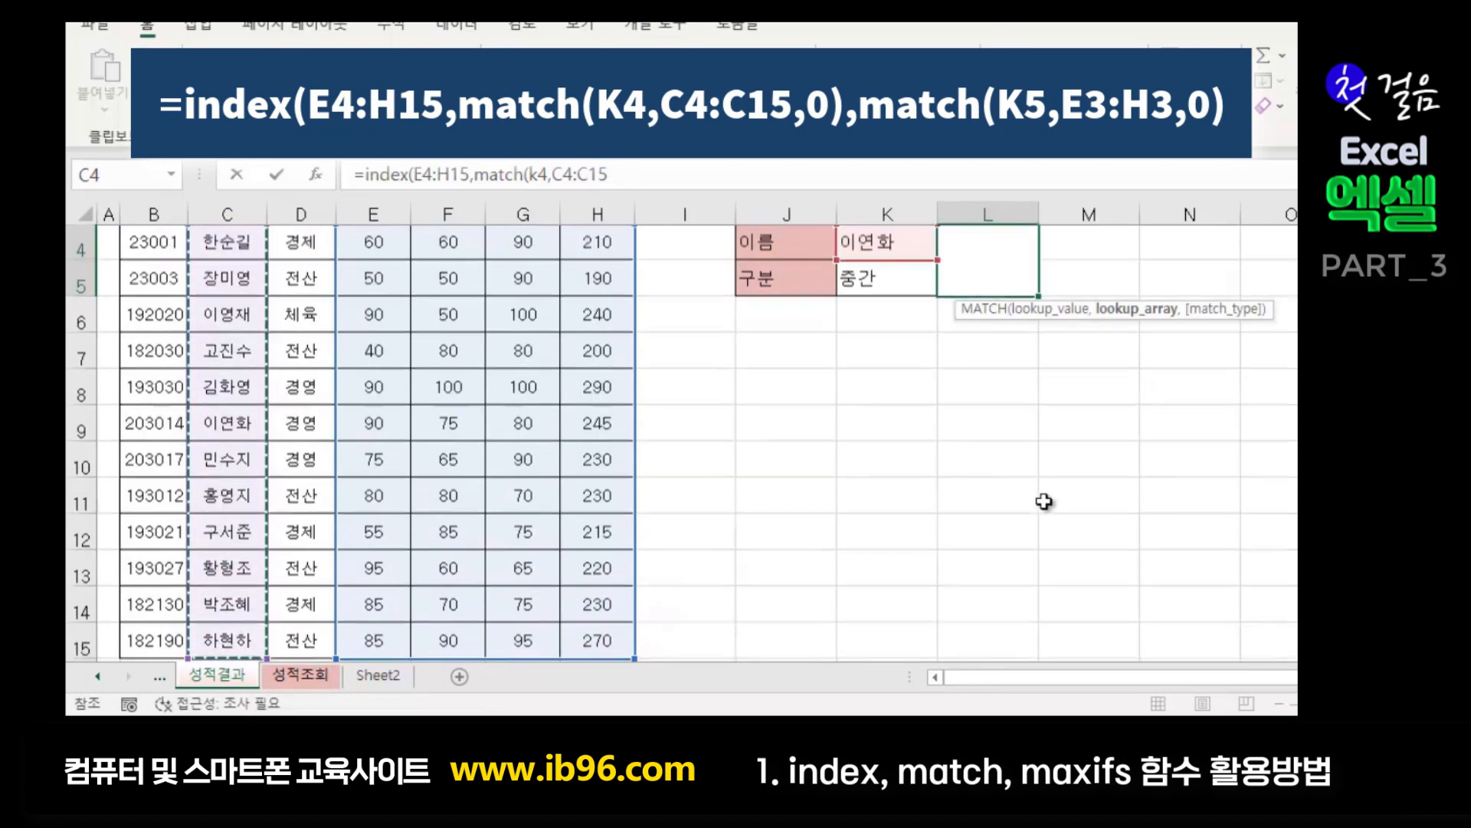
scroll(1045, 501, up, 1)
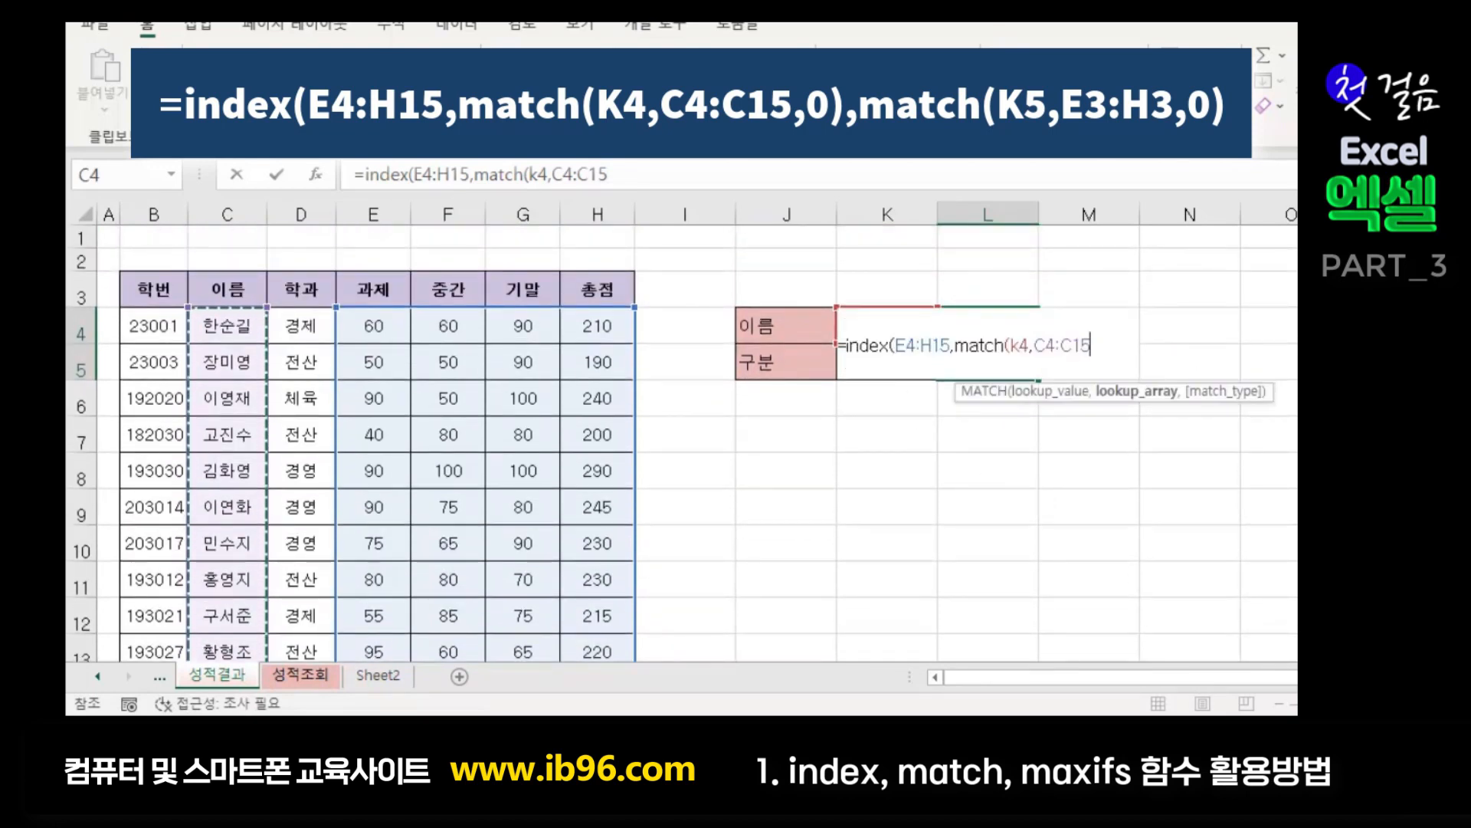
text(,0))
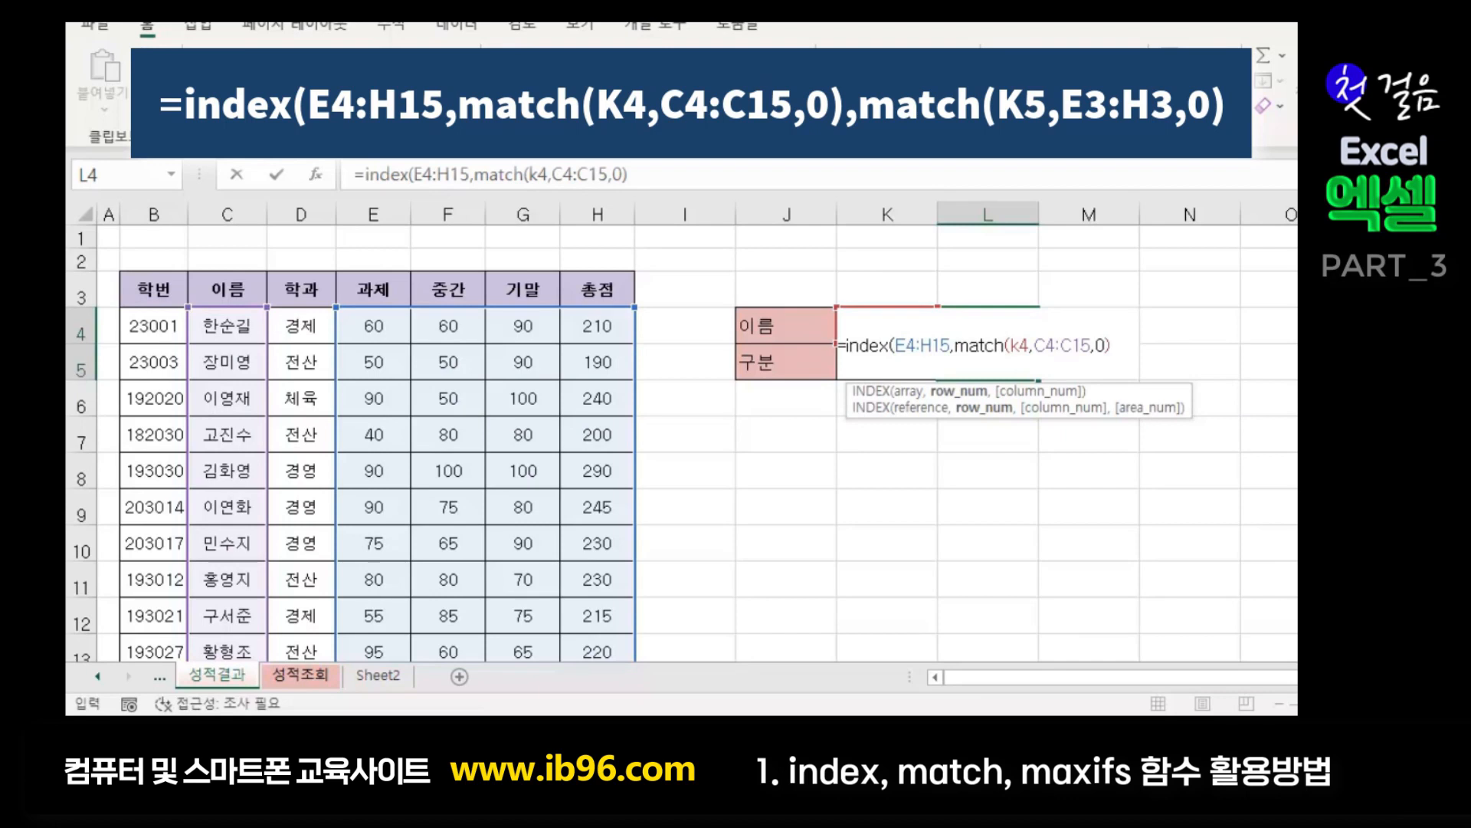
text(,)
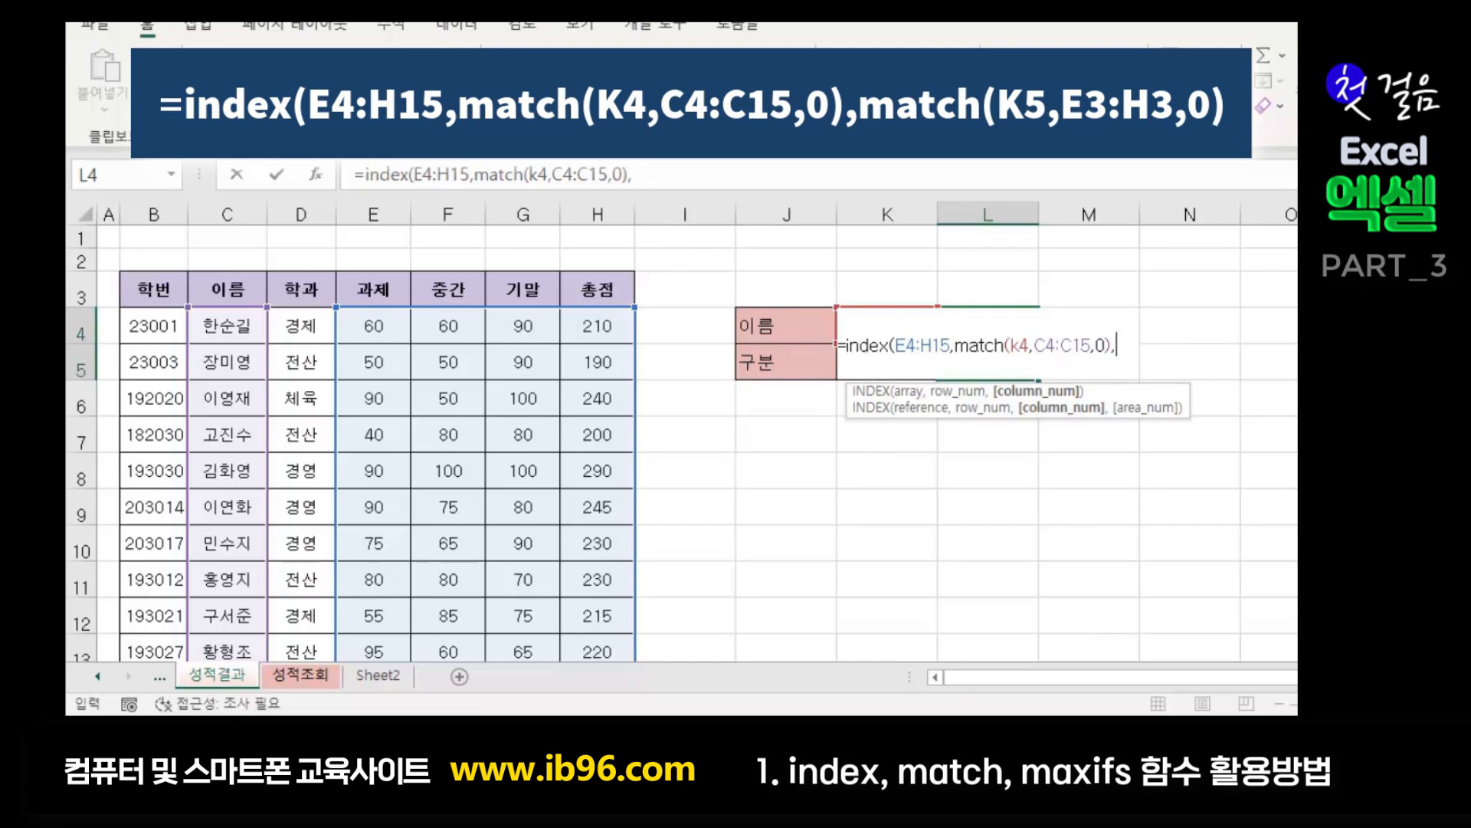
- Add MATCH(K5,E3:H3,0) as the column number argument and complete the INDEX formula in L4
text(match()
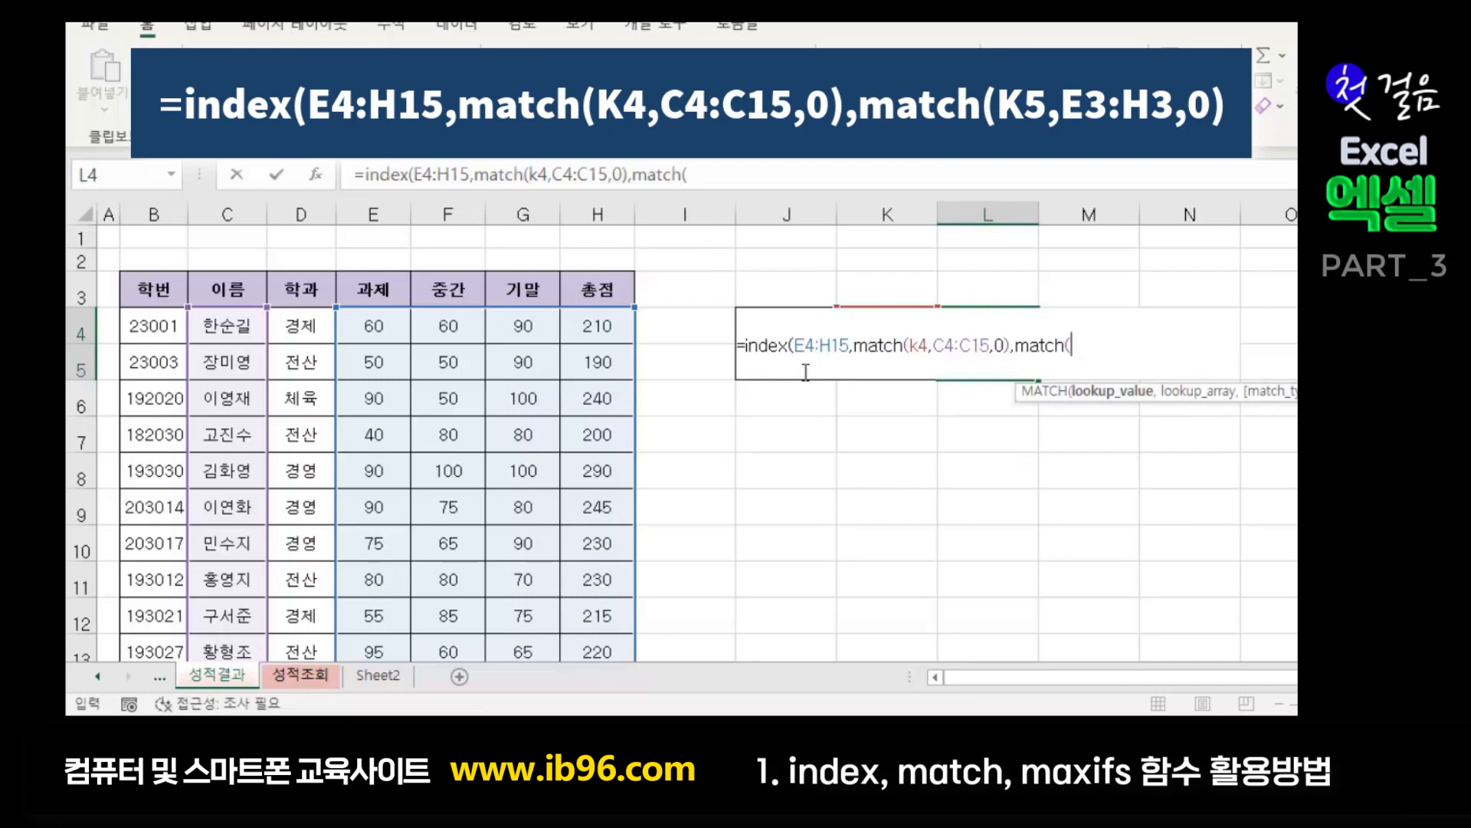
text(k5)
text(,)
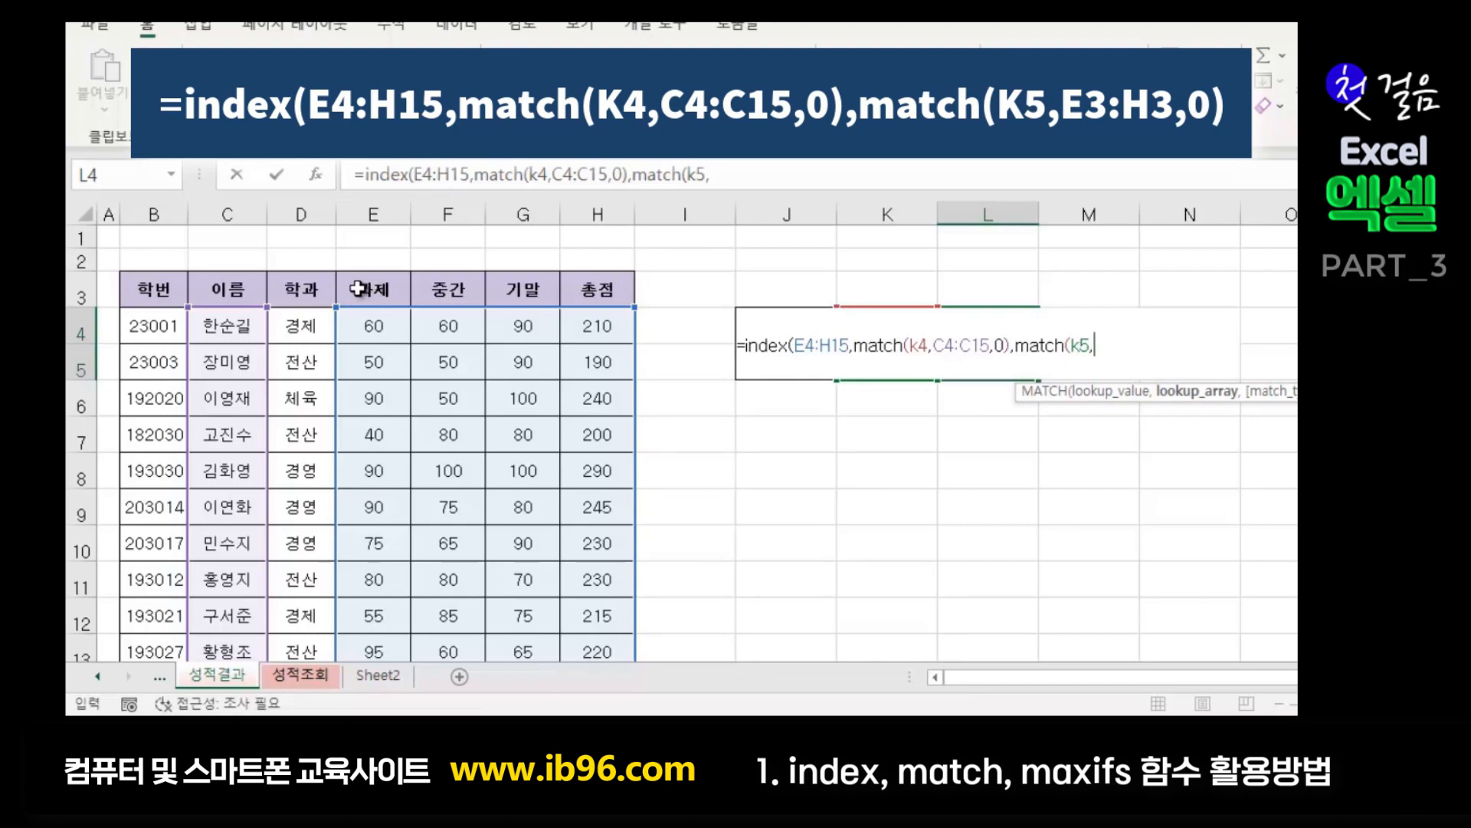
drag(363, 285, 598, 281)
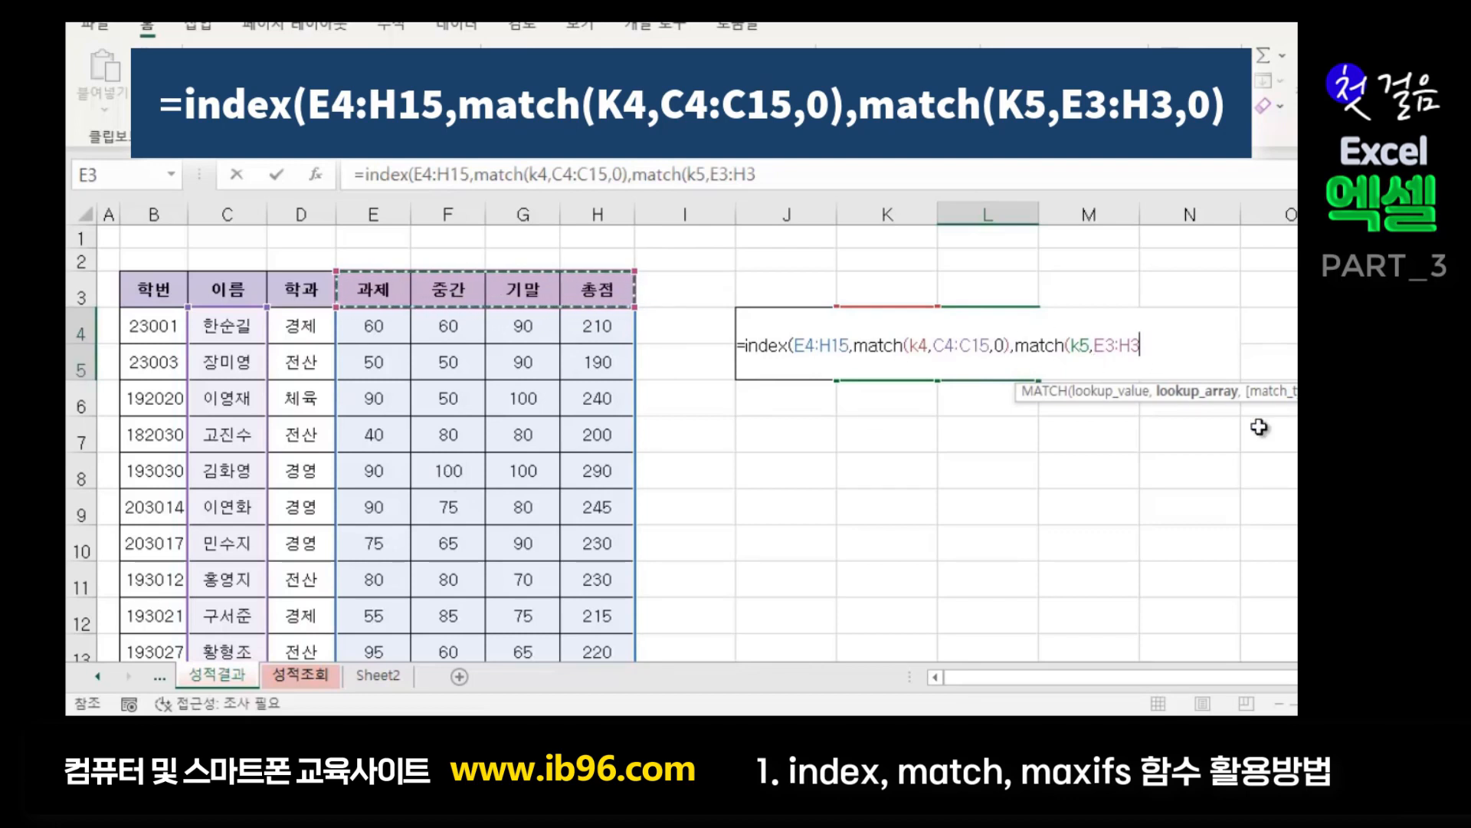
text(,)
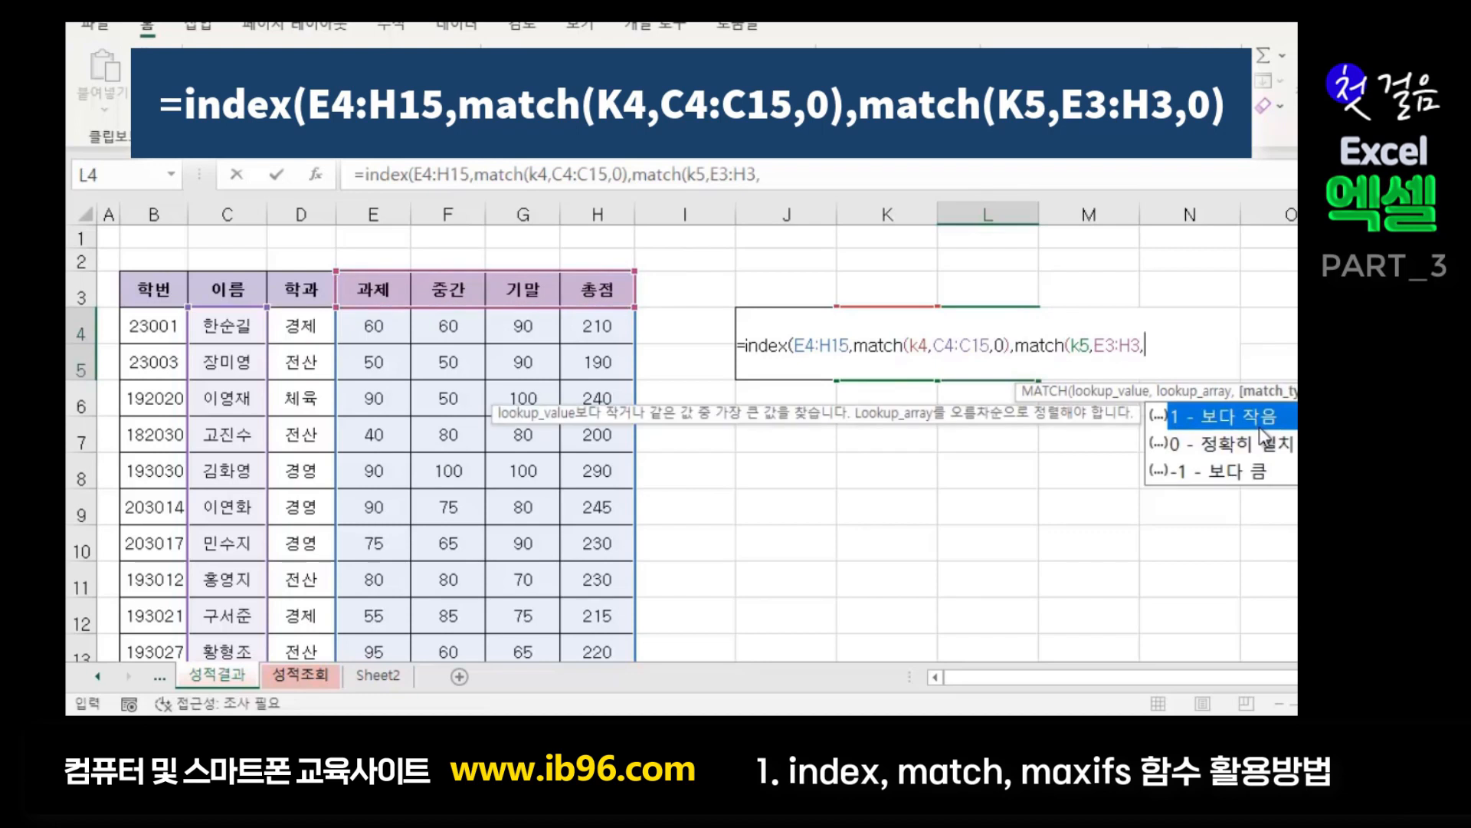
text(0))
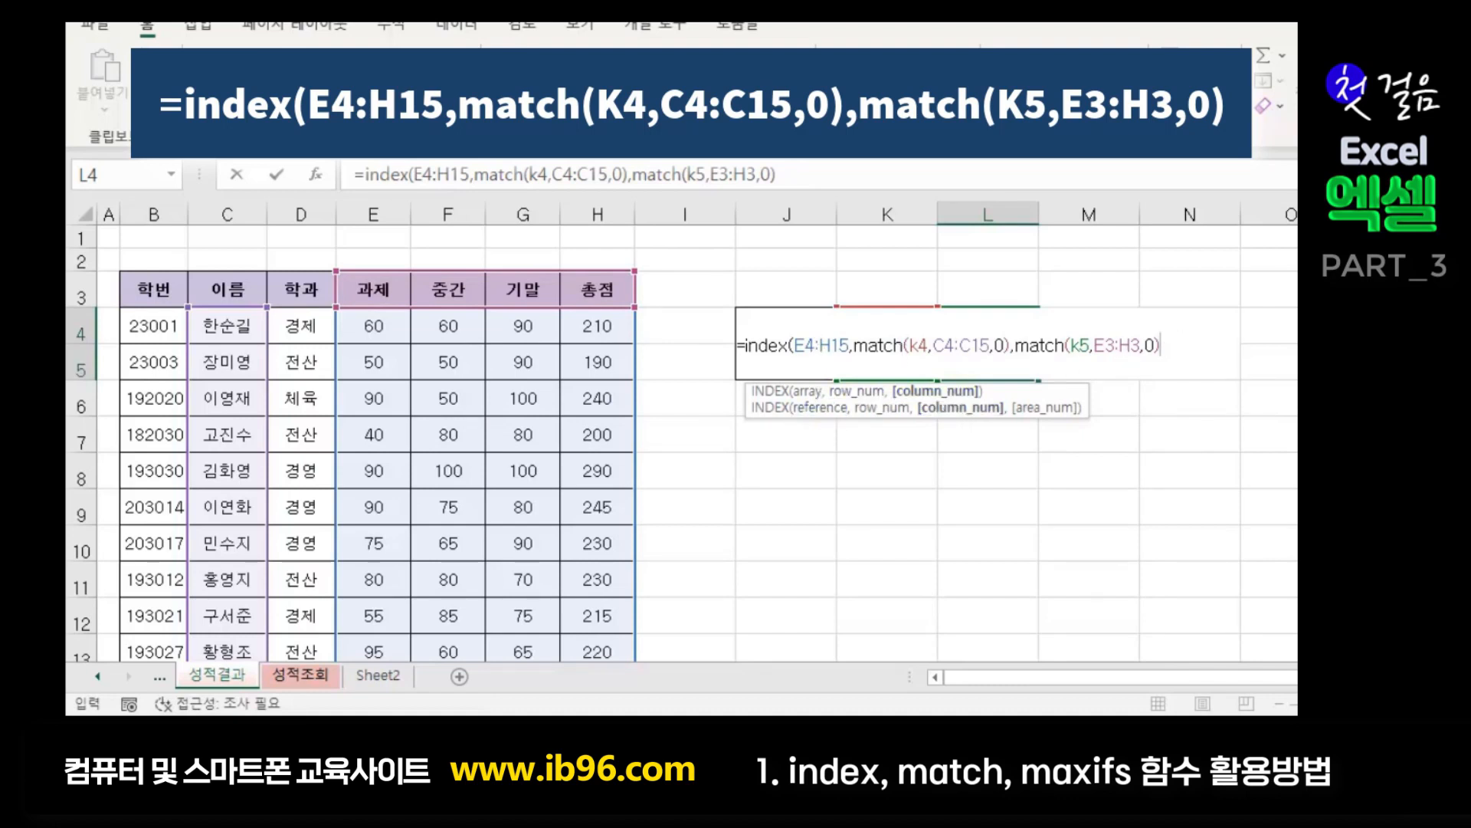
text())
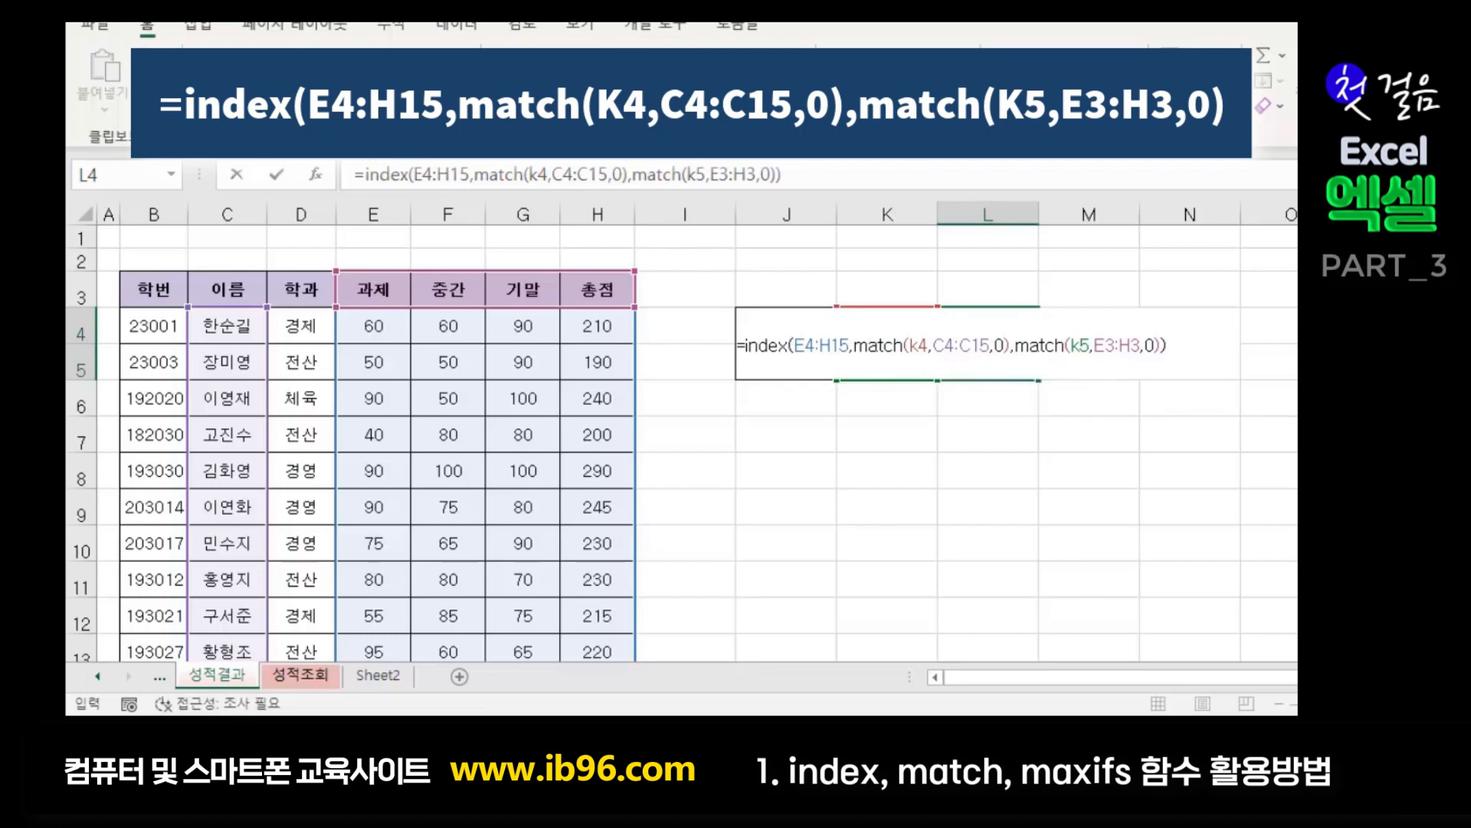
key(Return)
click(967, 354)
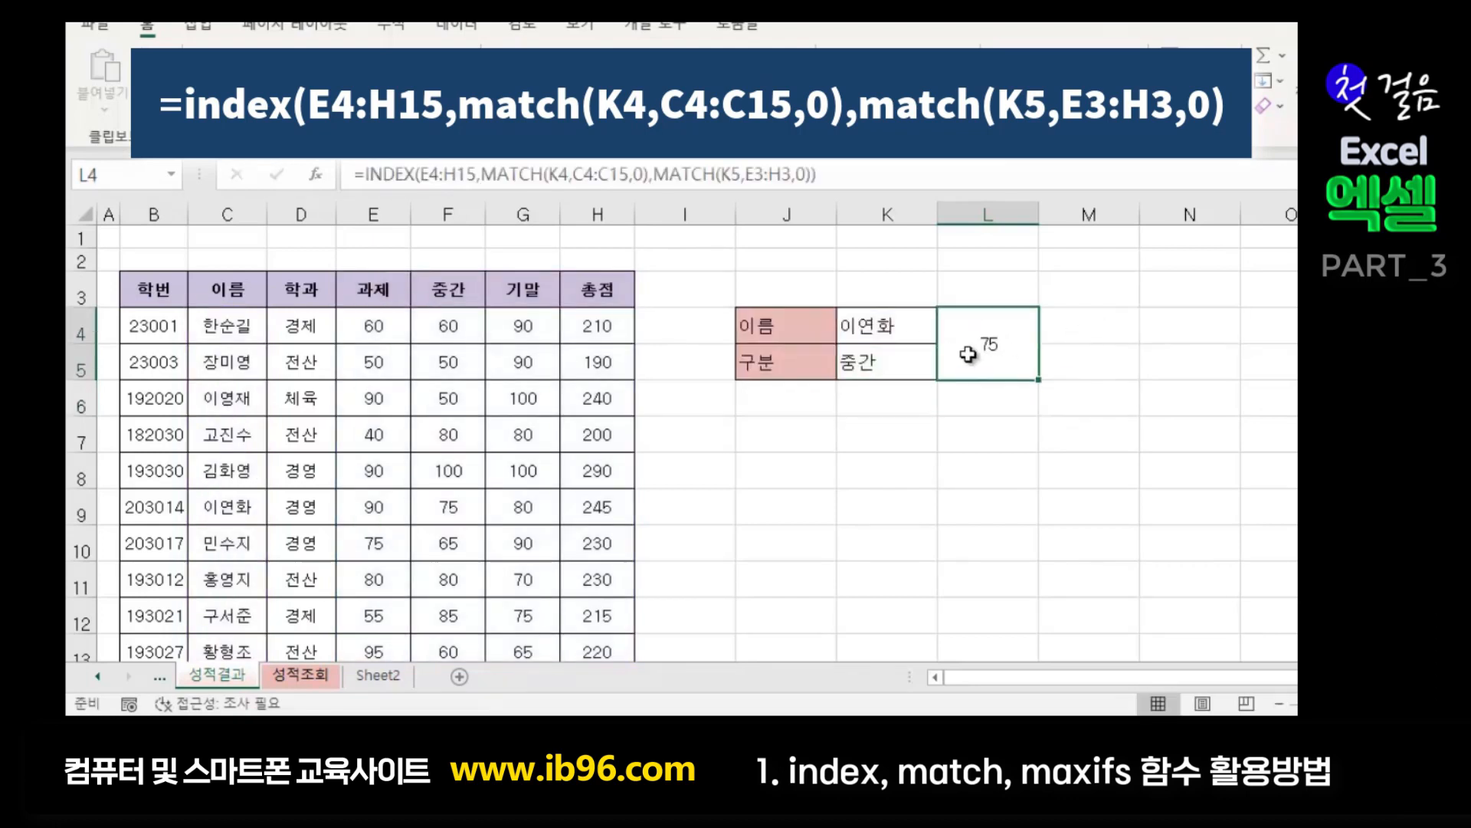
click(1191, 350)
- Set the 이름 cell K4 to the student name listed in C8 and the 구분 cell K5 to 기말
click(862, 328)
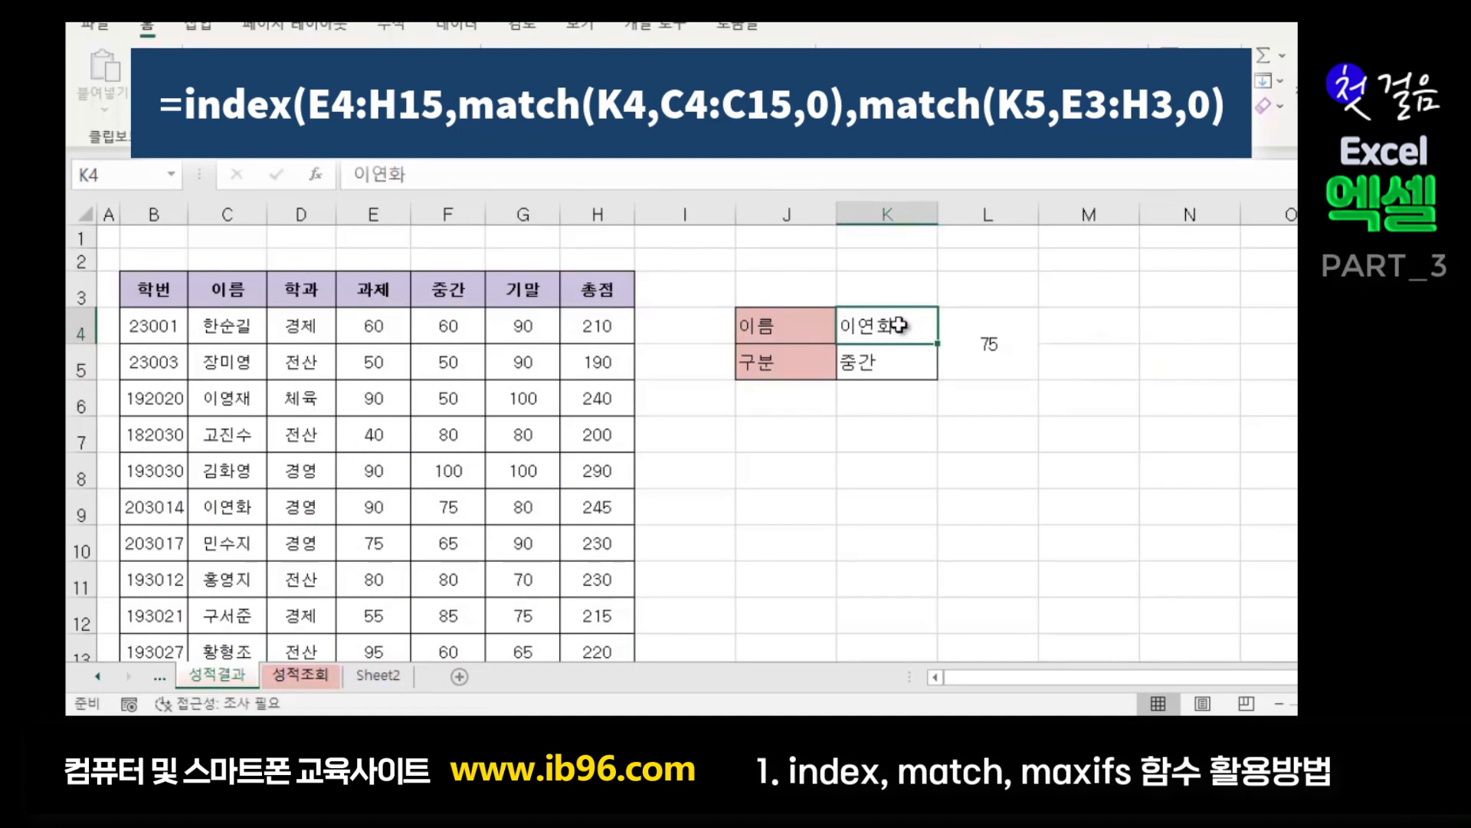
text(rl)
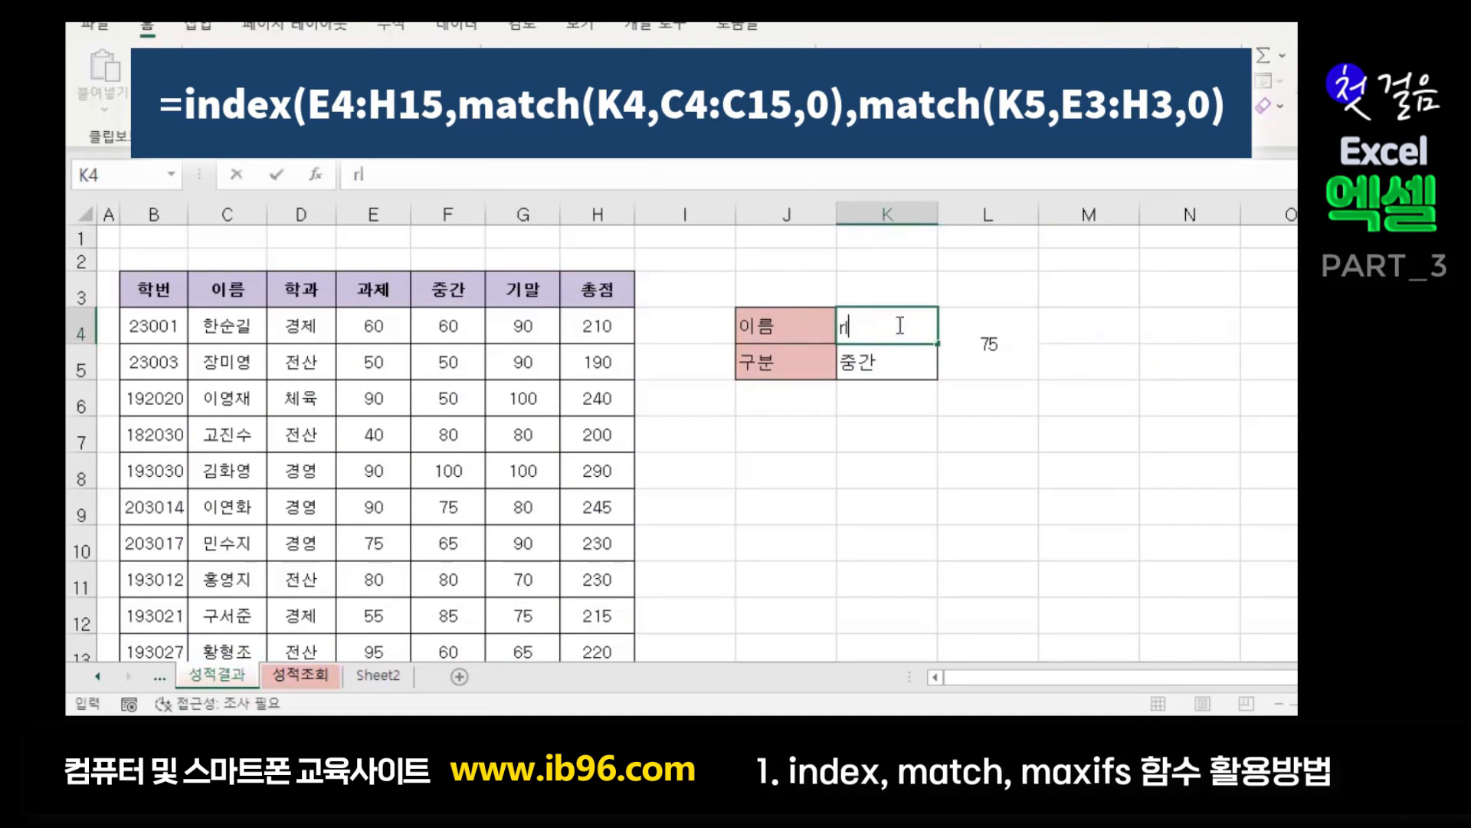
text(김화영)
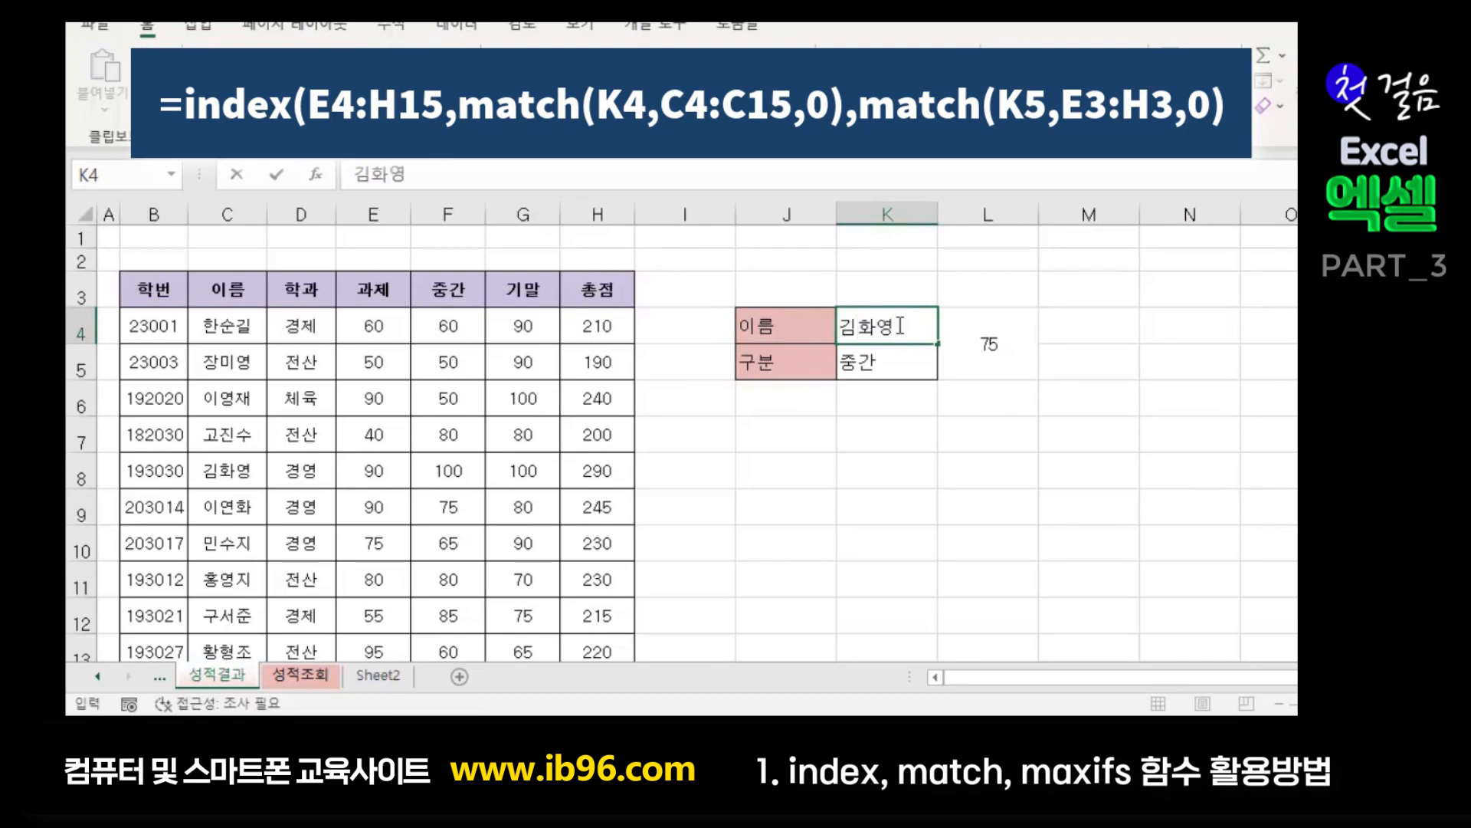
key(Return)
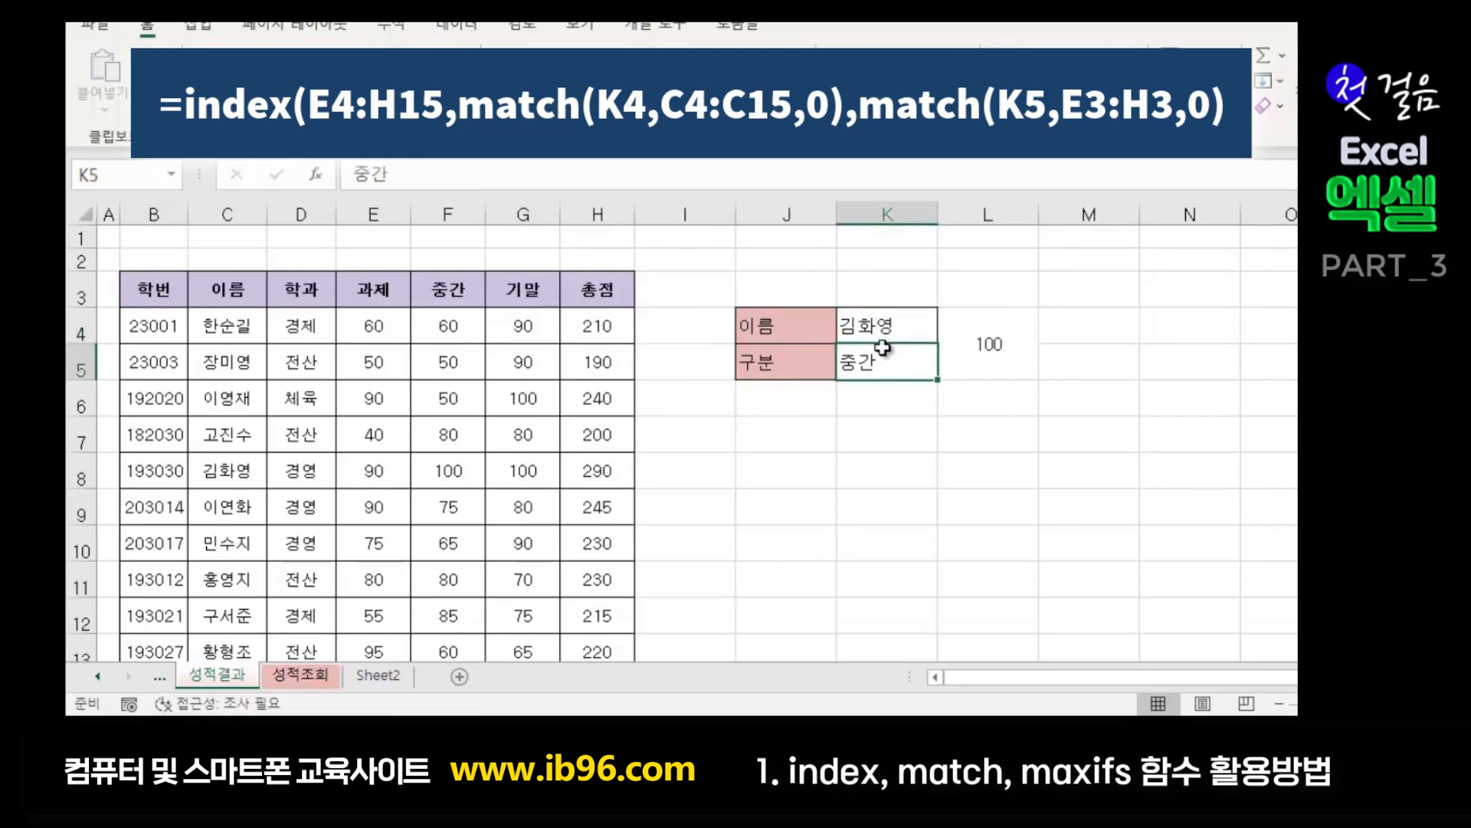
text(기말)
key(Return)
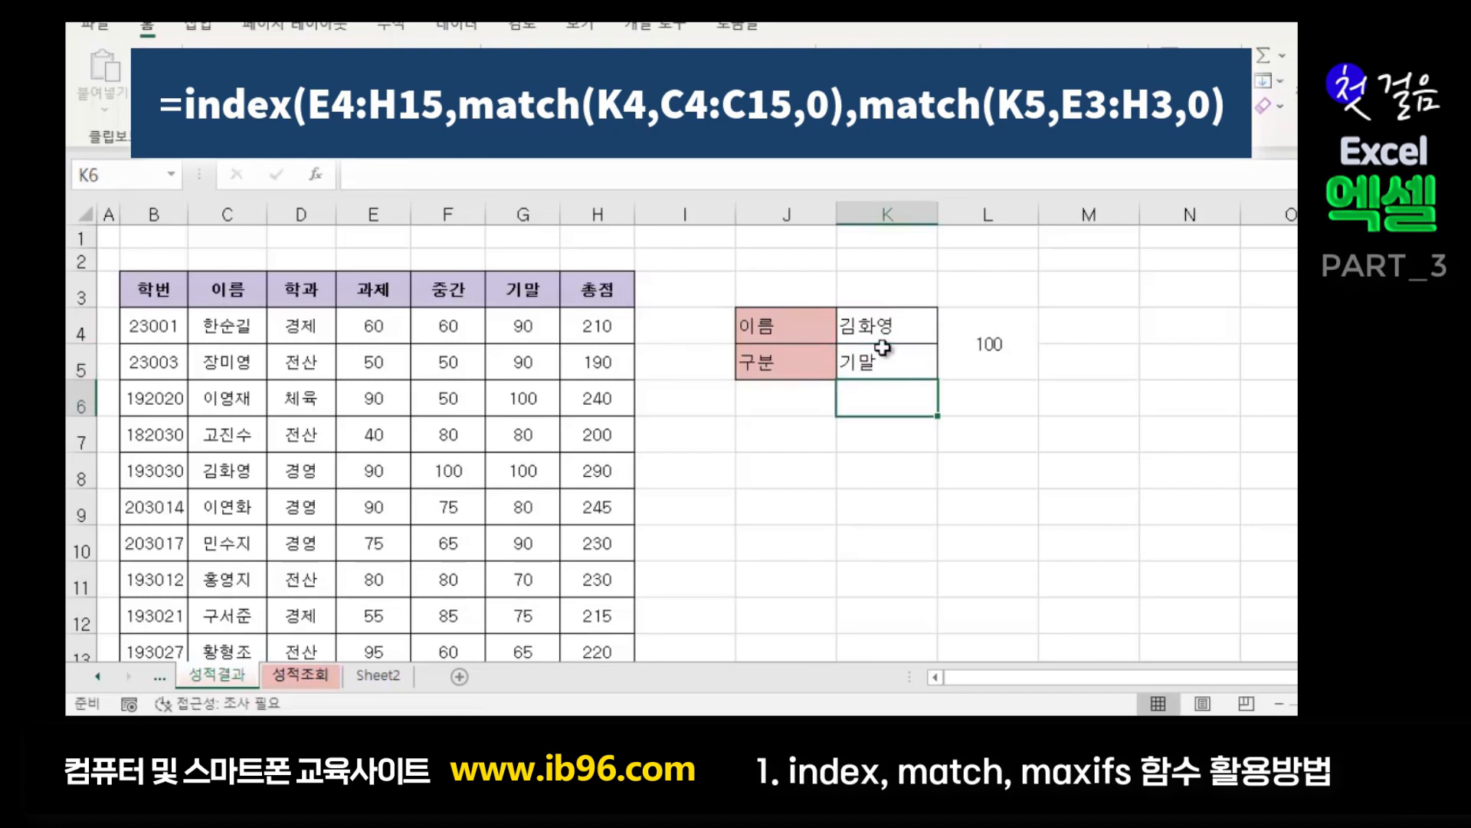
- Compare the lookup result in L4 with the chosen student's 기말 score in G8
click(1003, 350)
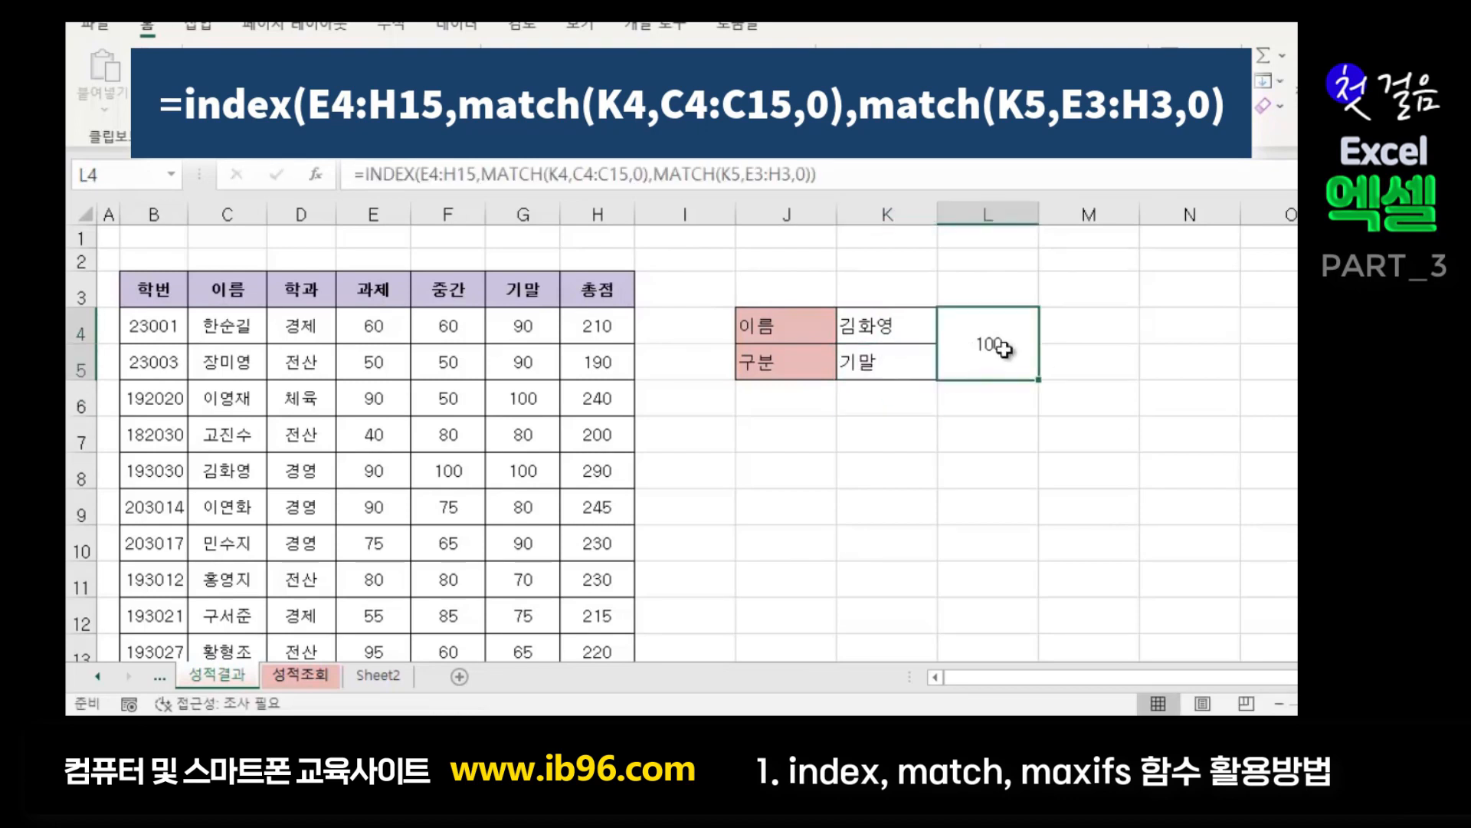
click(234, 470)
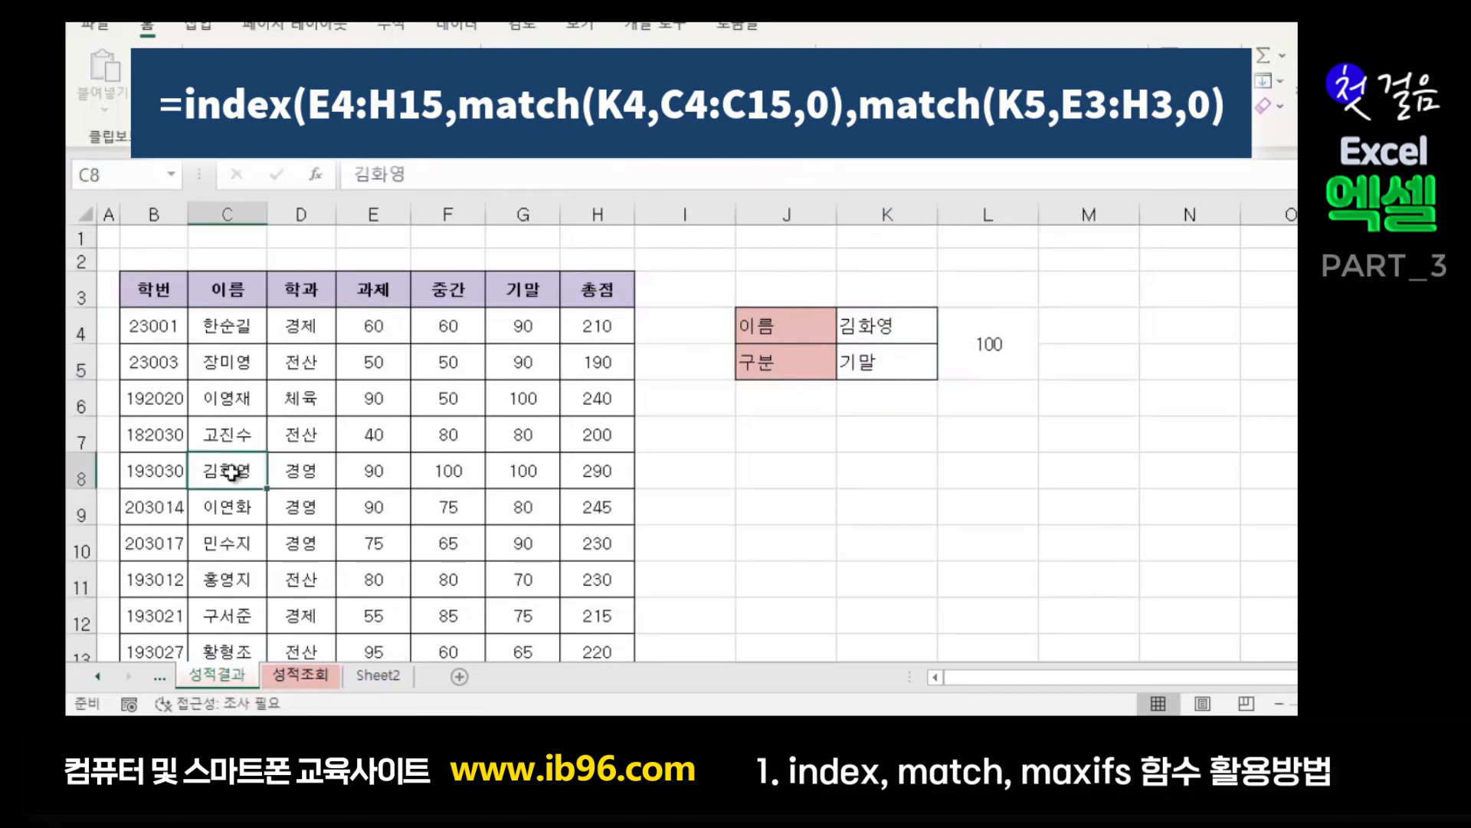
click(519, 471)
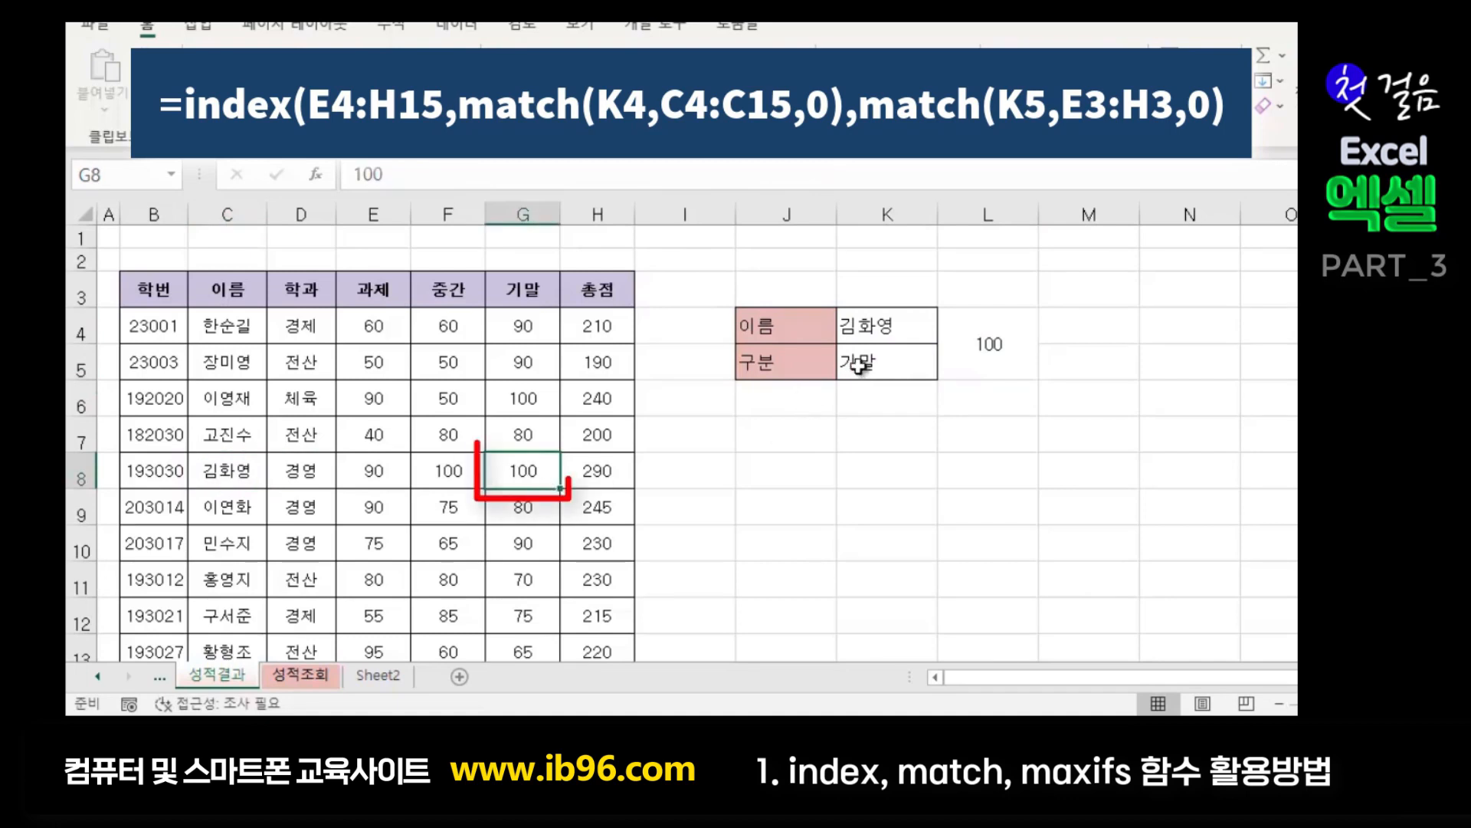
click(887, 366)
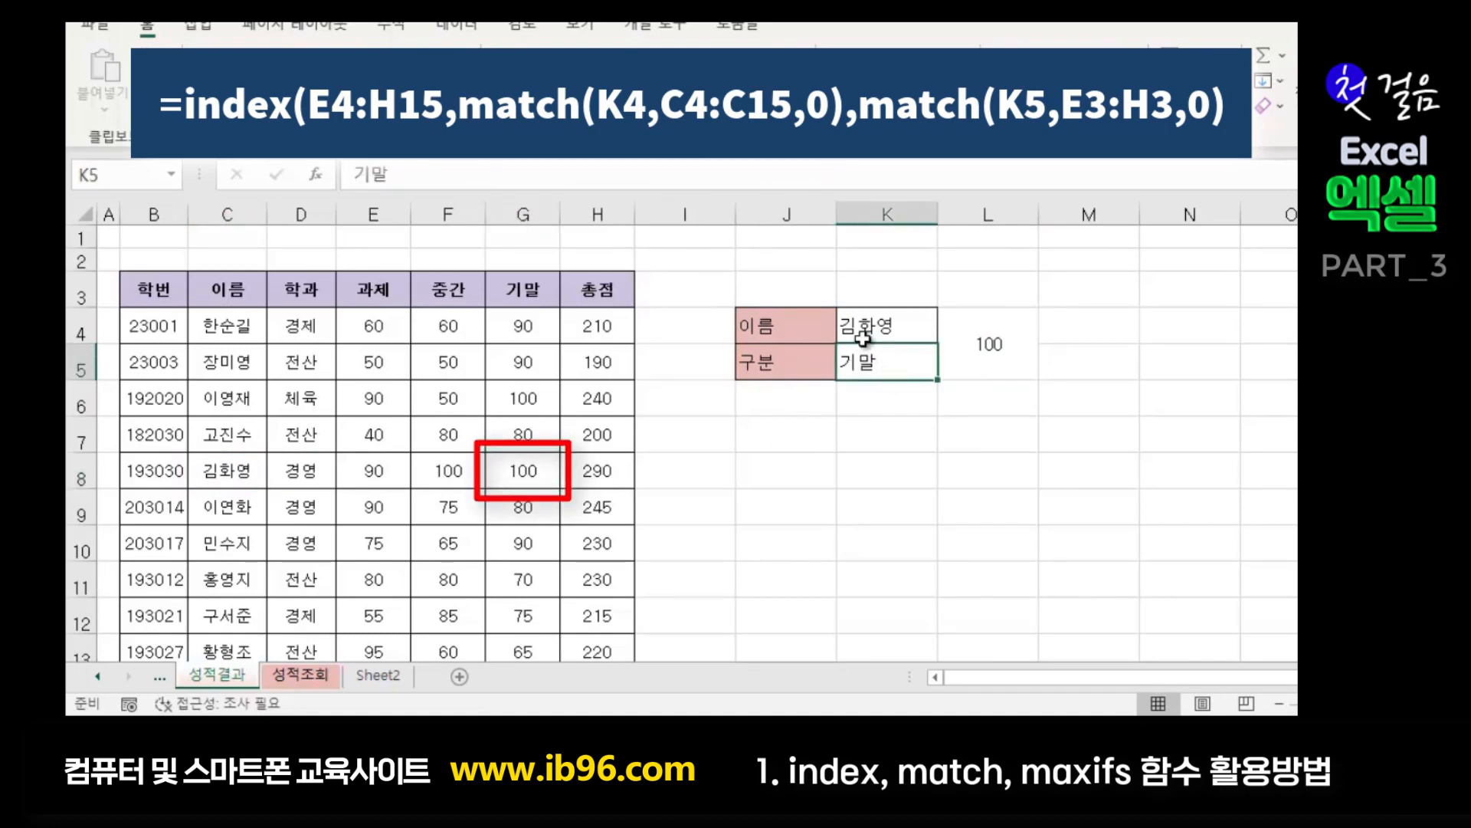
- Set the 이름 cell K4 to the student name listed in C10
click(869, 334)
text(민)
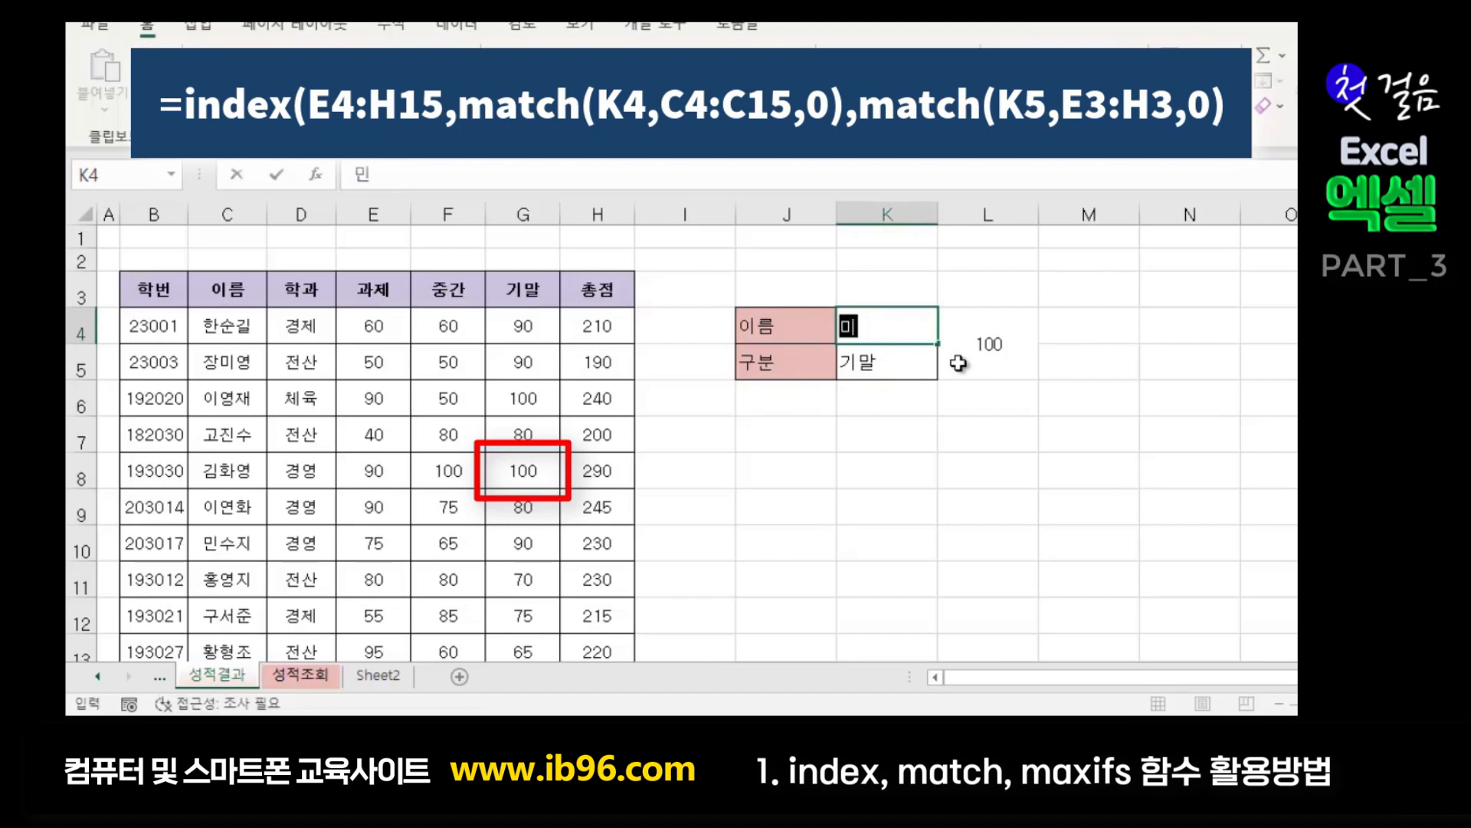
text(수지)
key(Return)
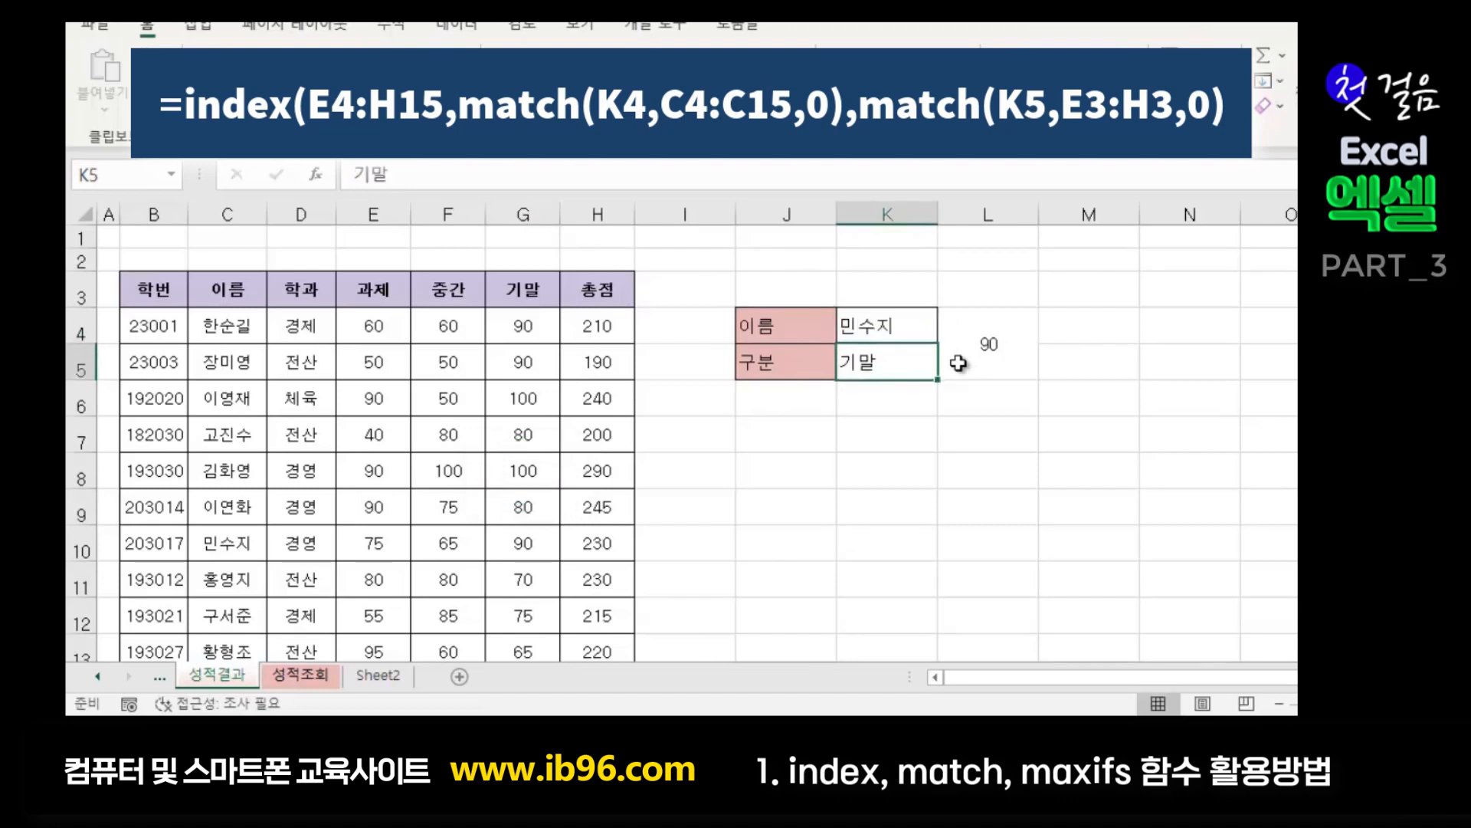
- Compare the lookup result in L4 with the chosen student's 기말 score in G10
click(987, 342)
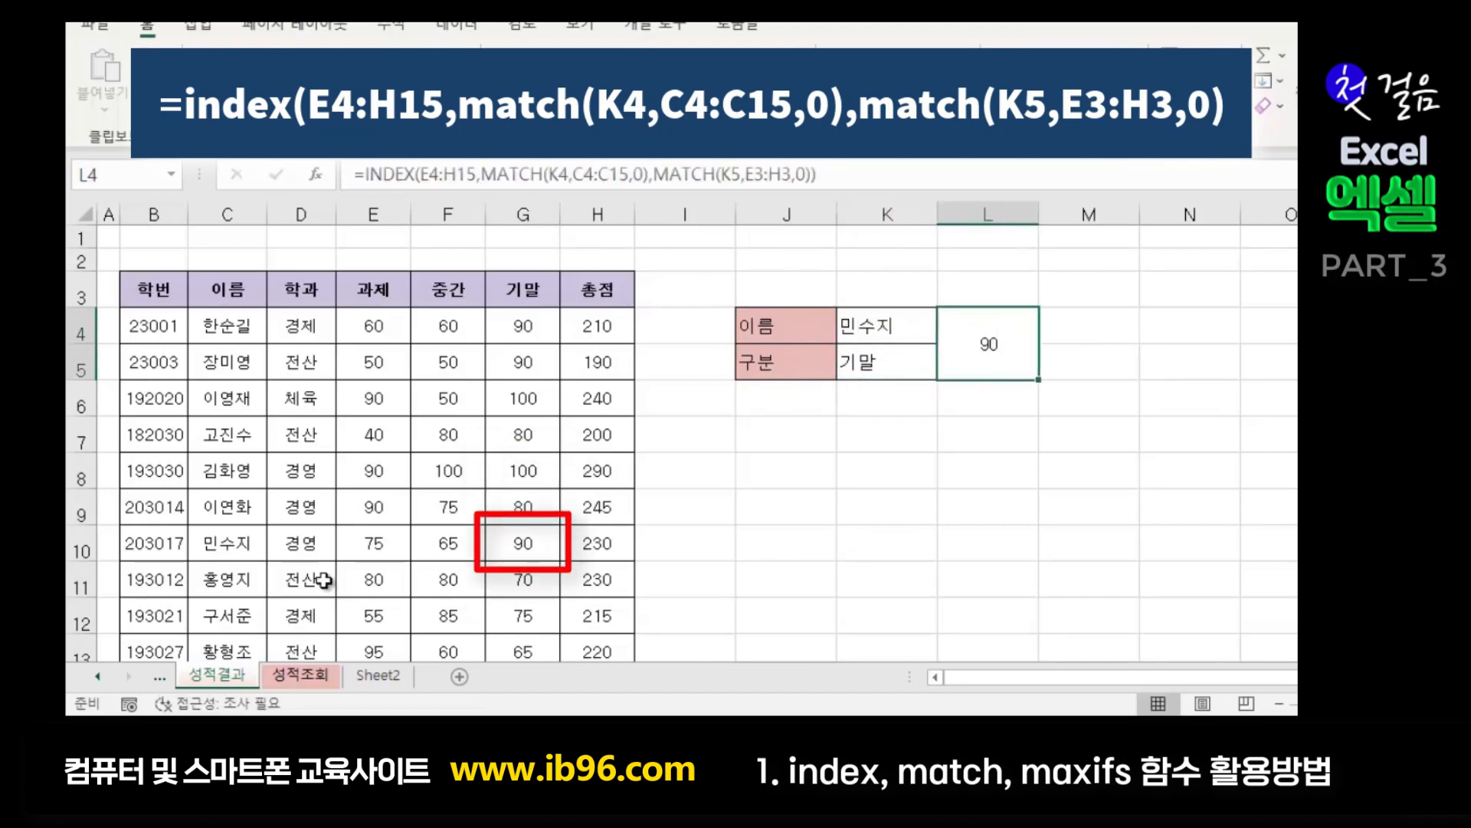
click(524, 549)
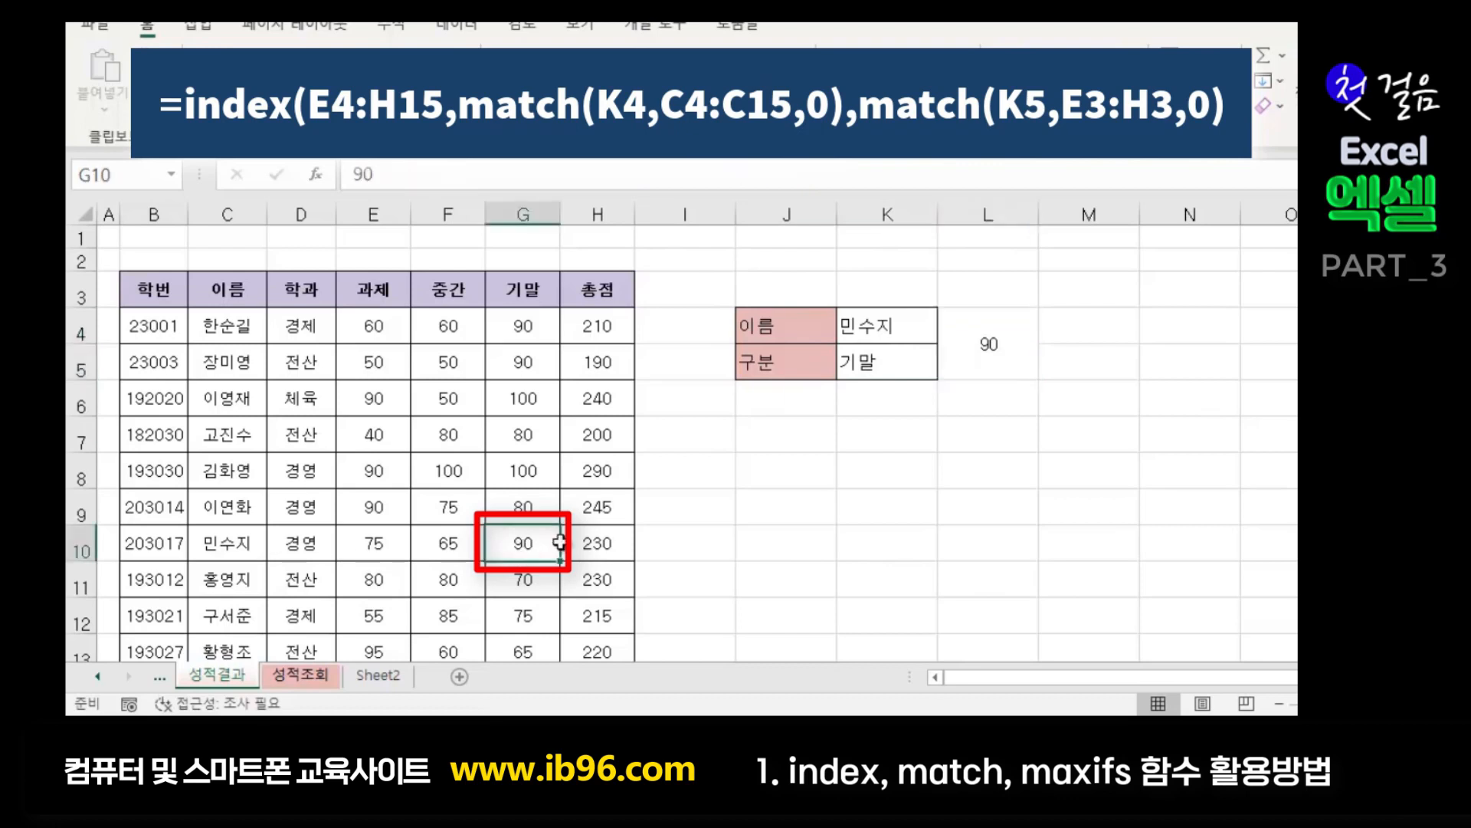
click(934, 439)
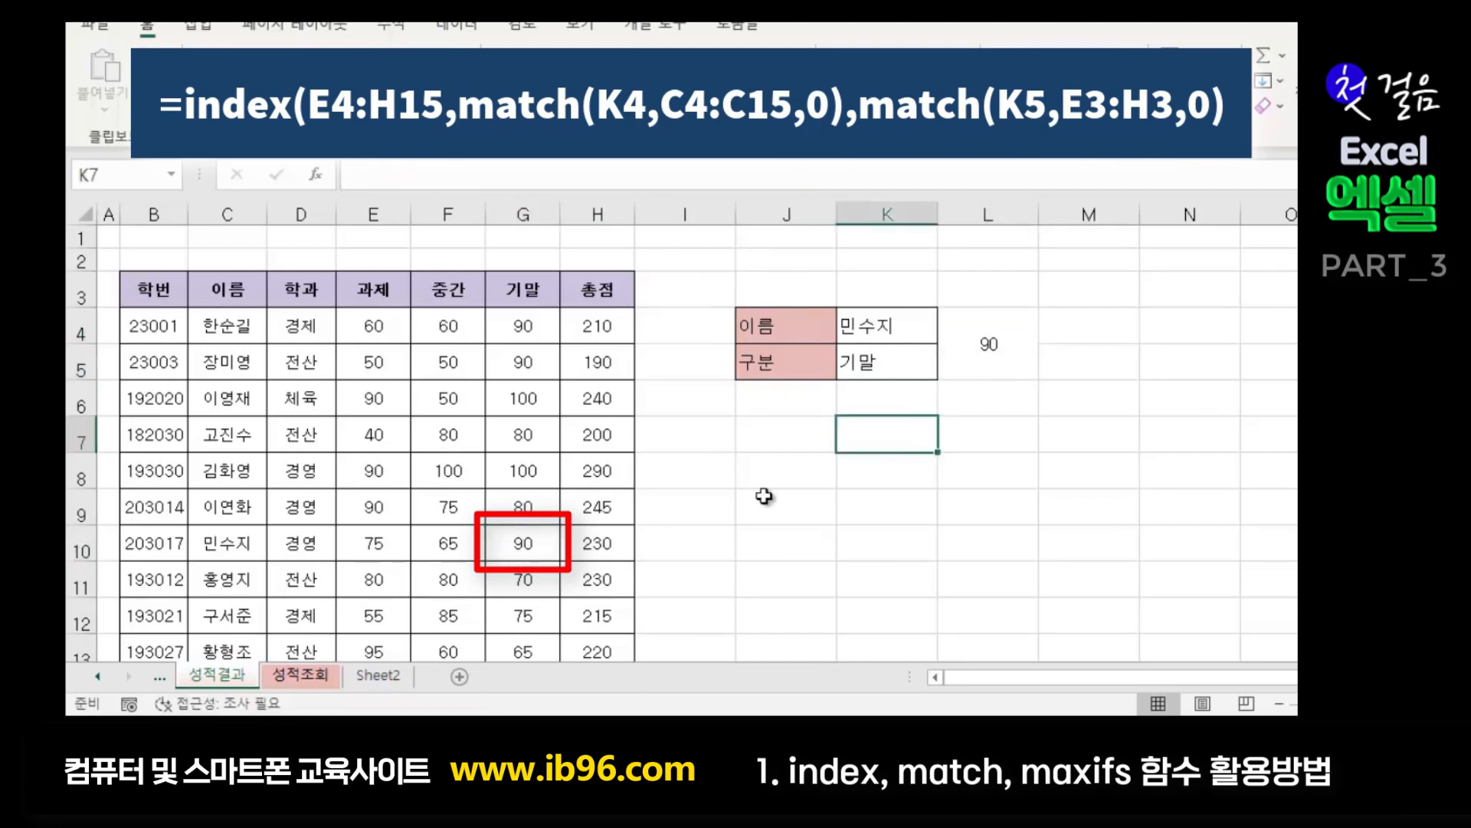
- Review the lookup box's 이름 and 구분 inputs in K4 and K5 together with the result cell L4
click(985, 359)
drag(769, 334, 992, 356)
click(1016, 437)
click(886, 486)
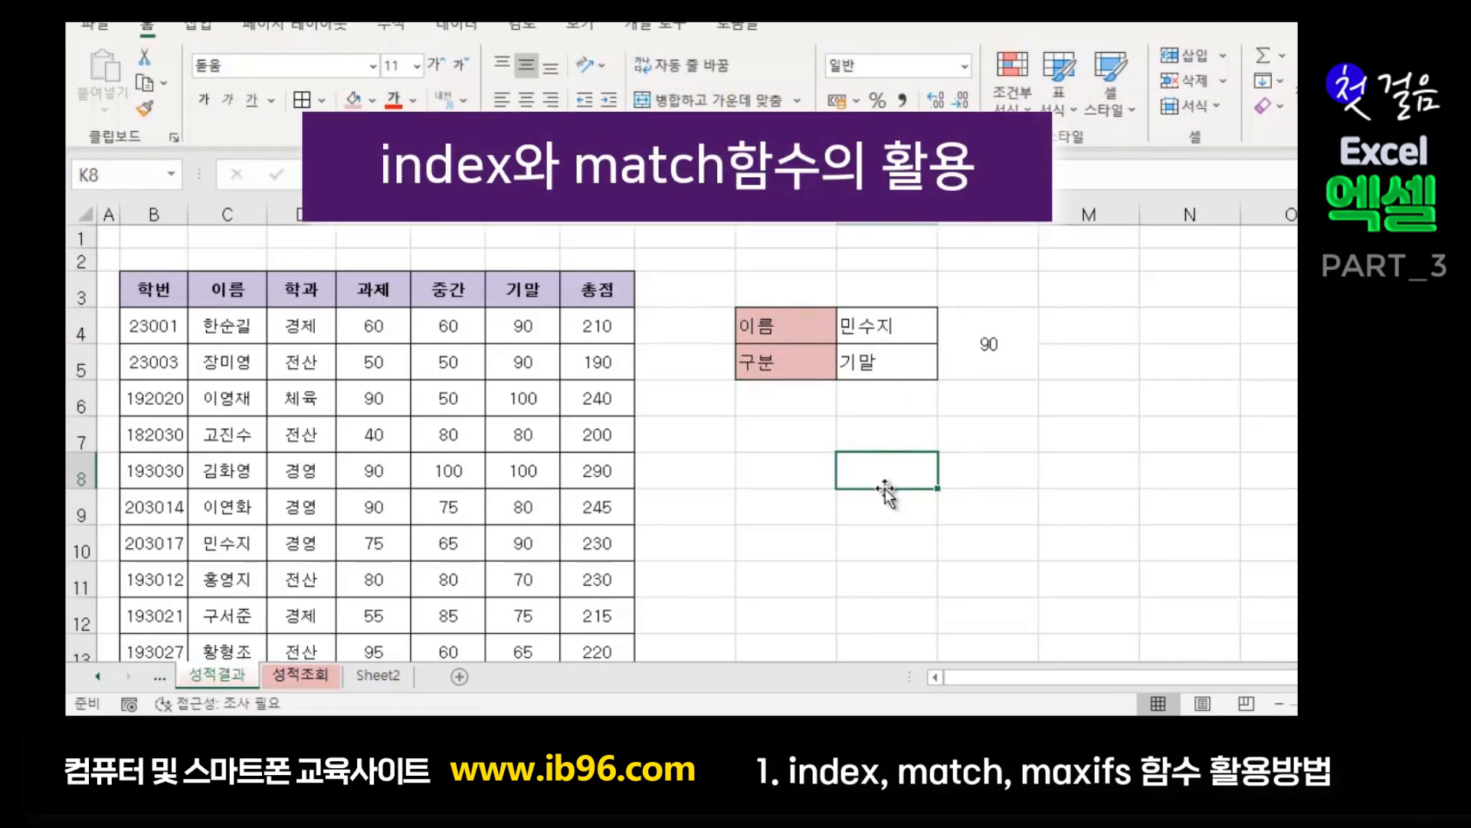
click(886, 325)
click(874, 363)
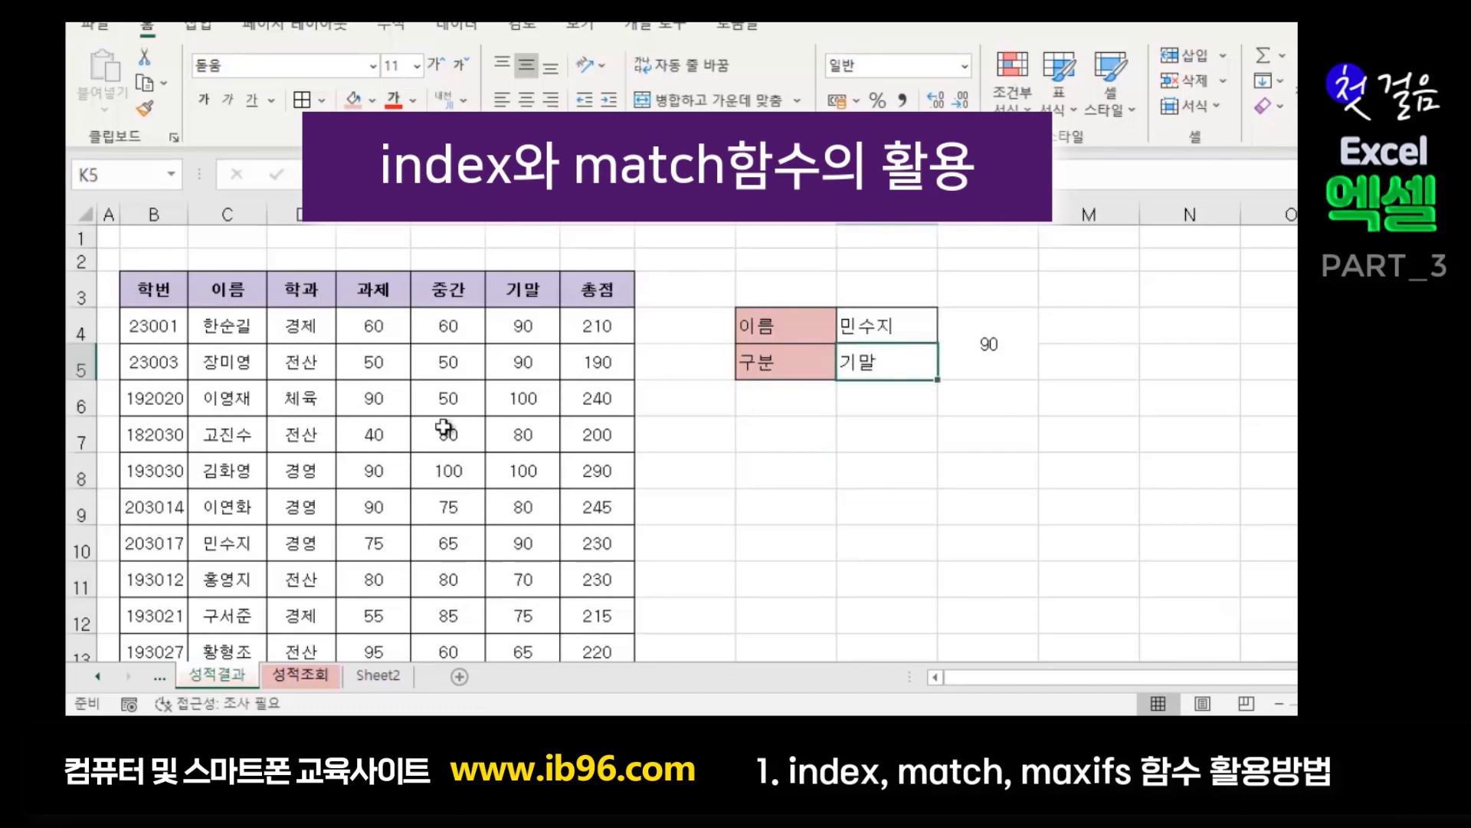
click(889, 328)
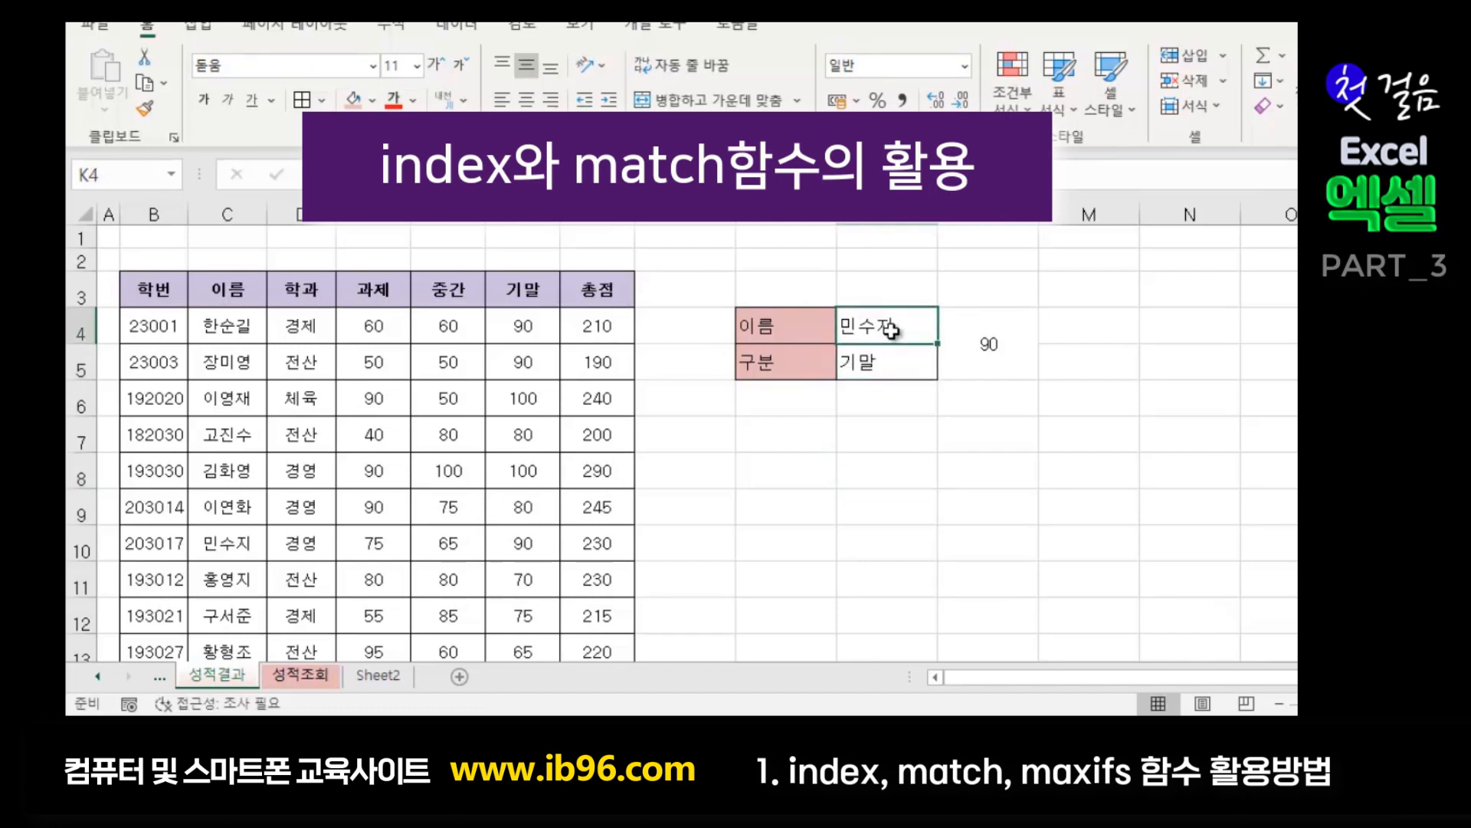
click(892, 363)
click(985, 341)
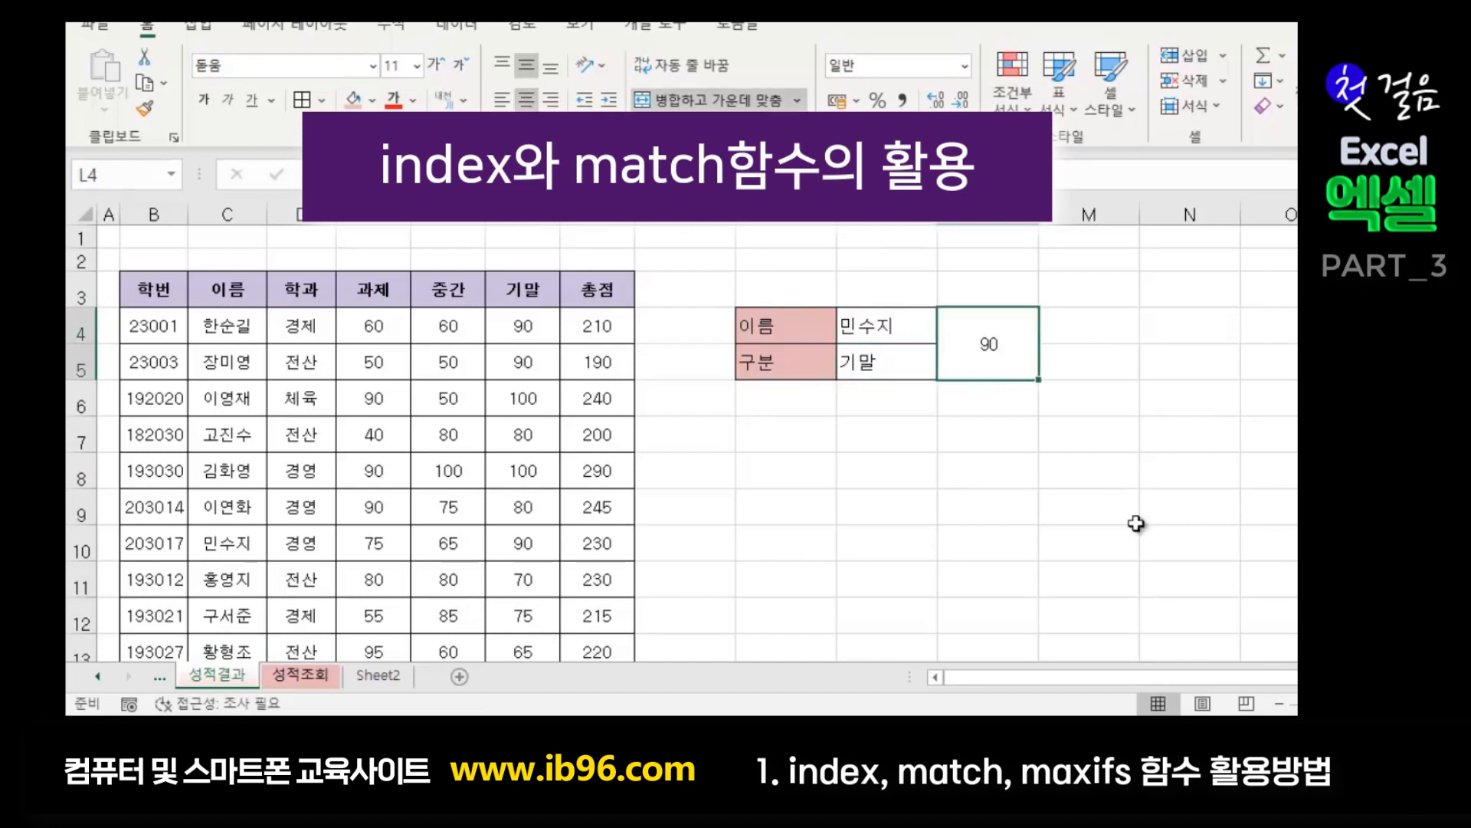
click(1103, 551)
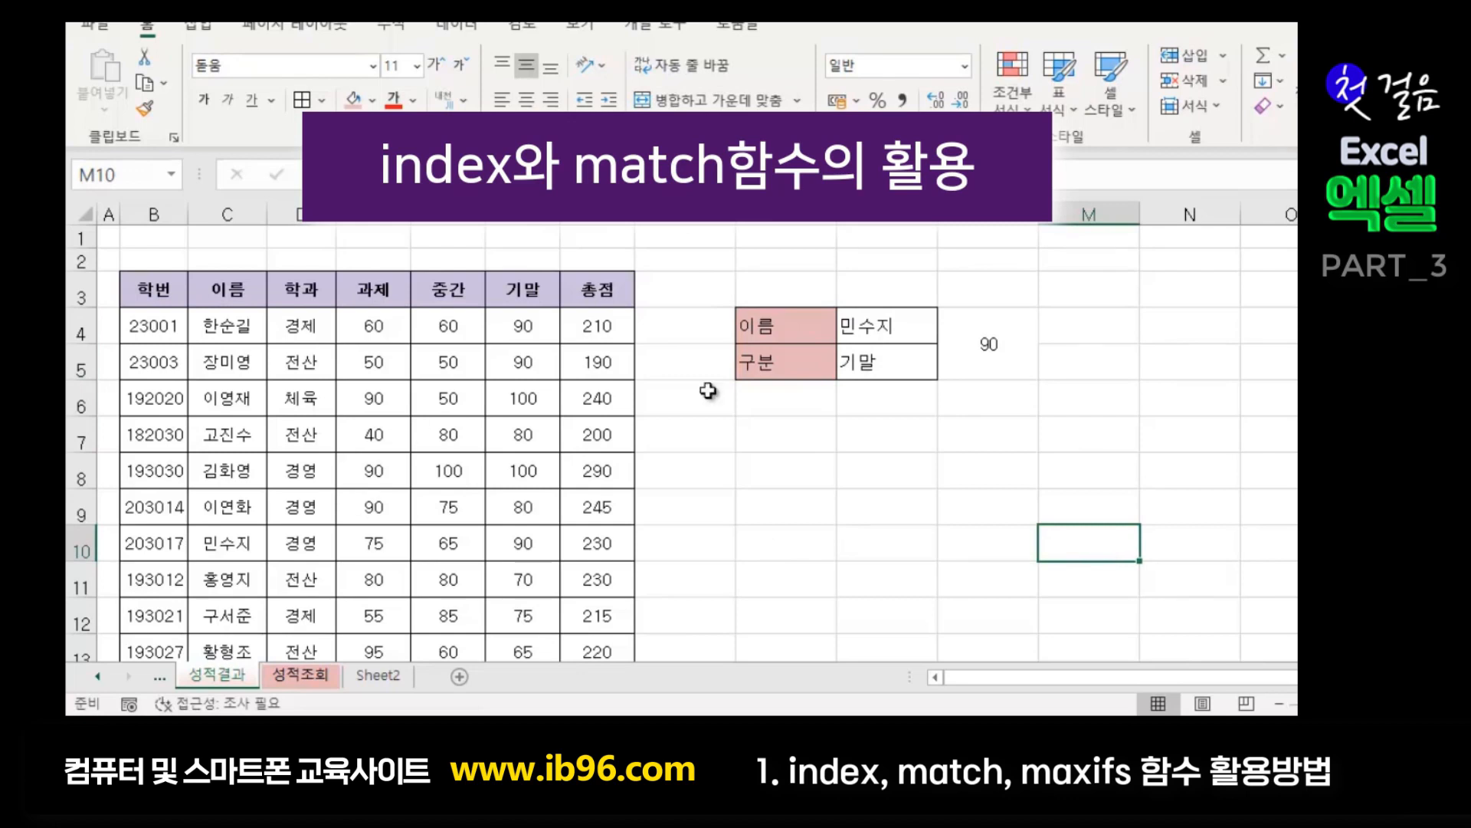
- Enter the label 학과 in J7 and give it the same pink fill as the 이름 and 구분 labels
click(775, 444)
click(816, 586)
click(793, 439)
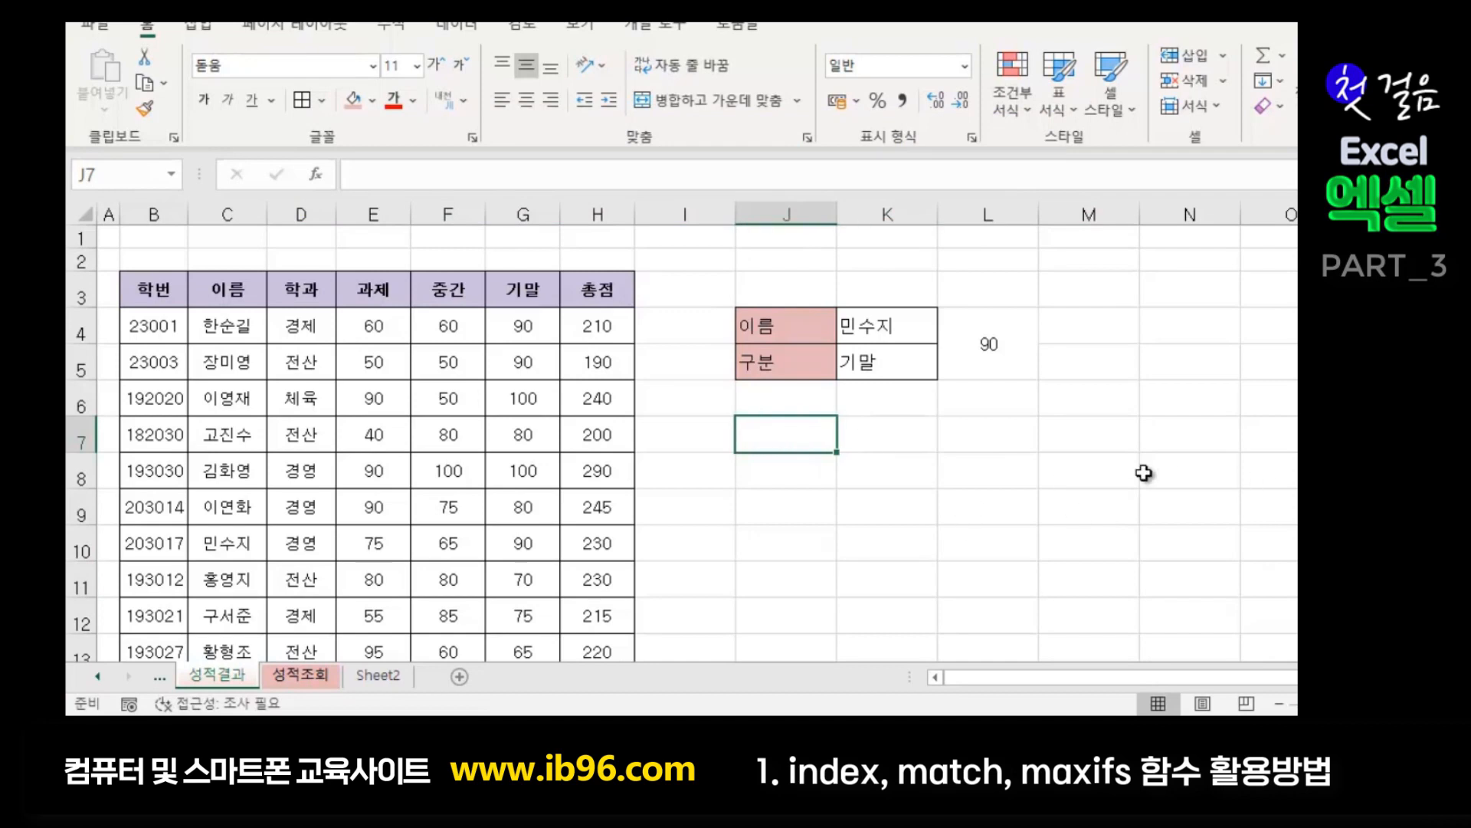
text(학과)
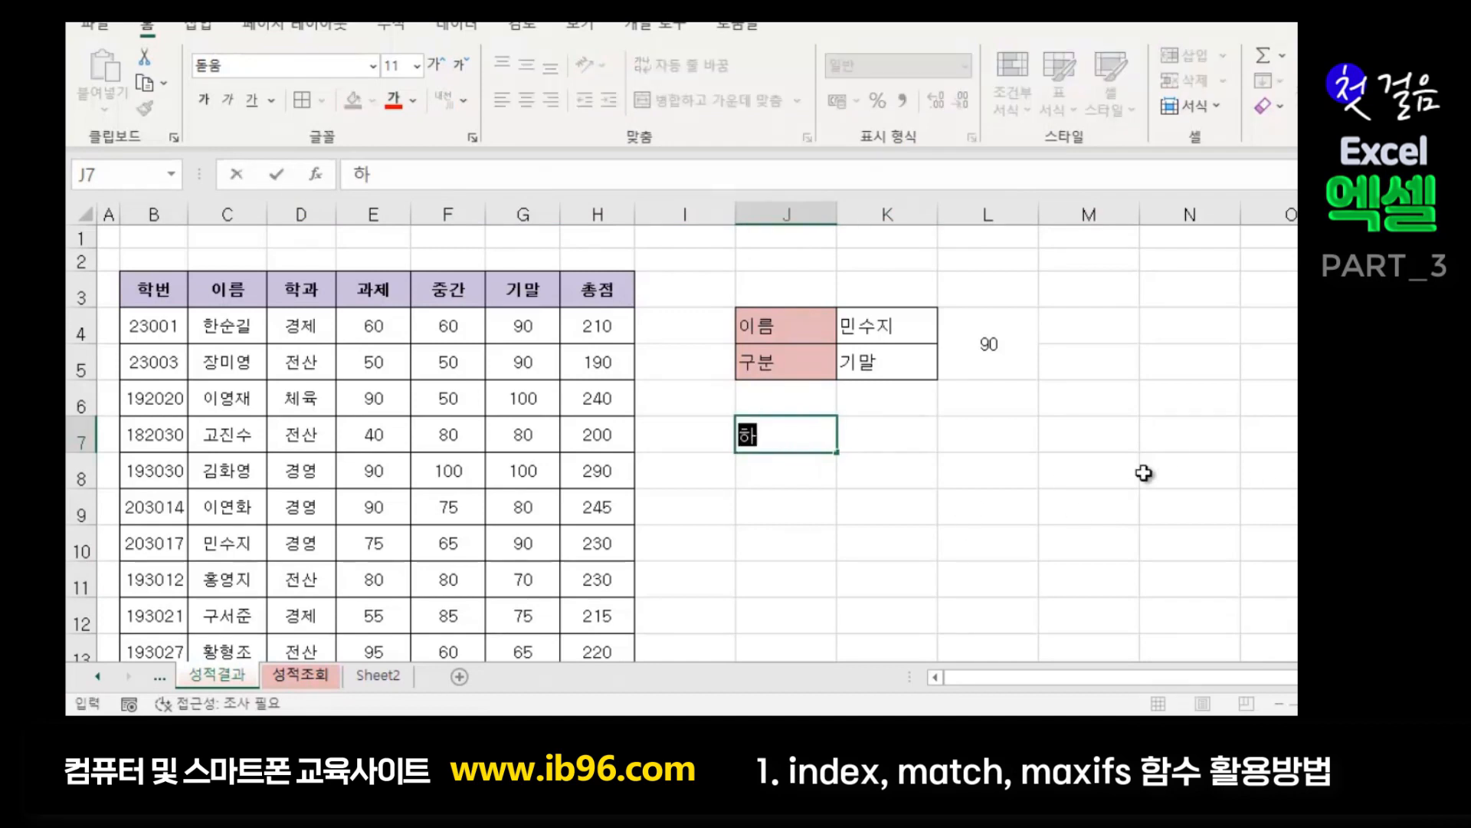
key(Return)
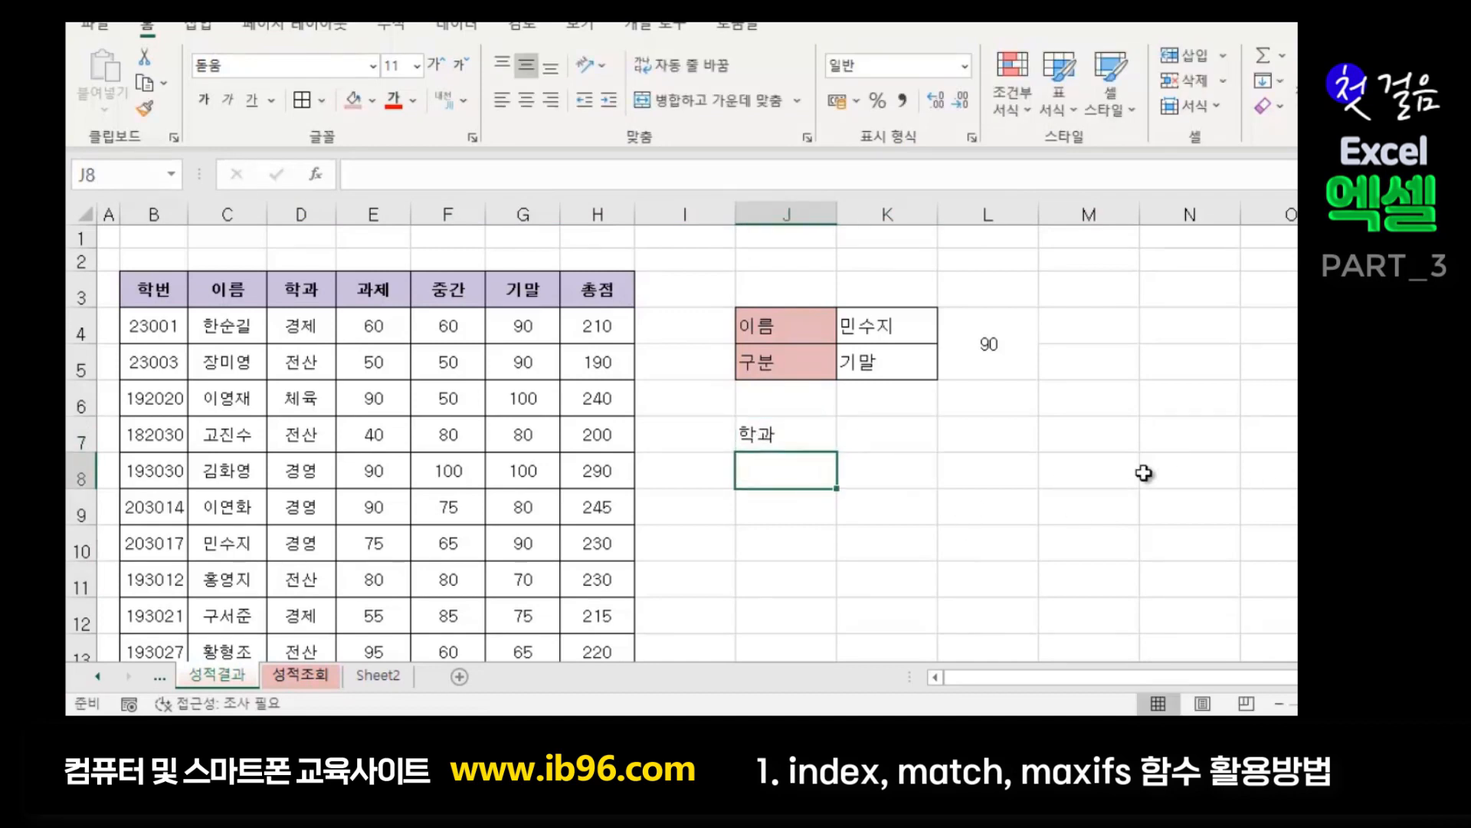
key(Up)
key(Right)
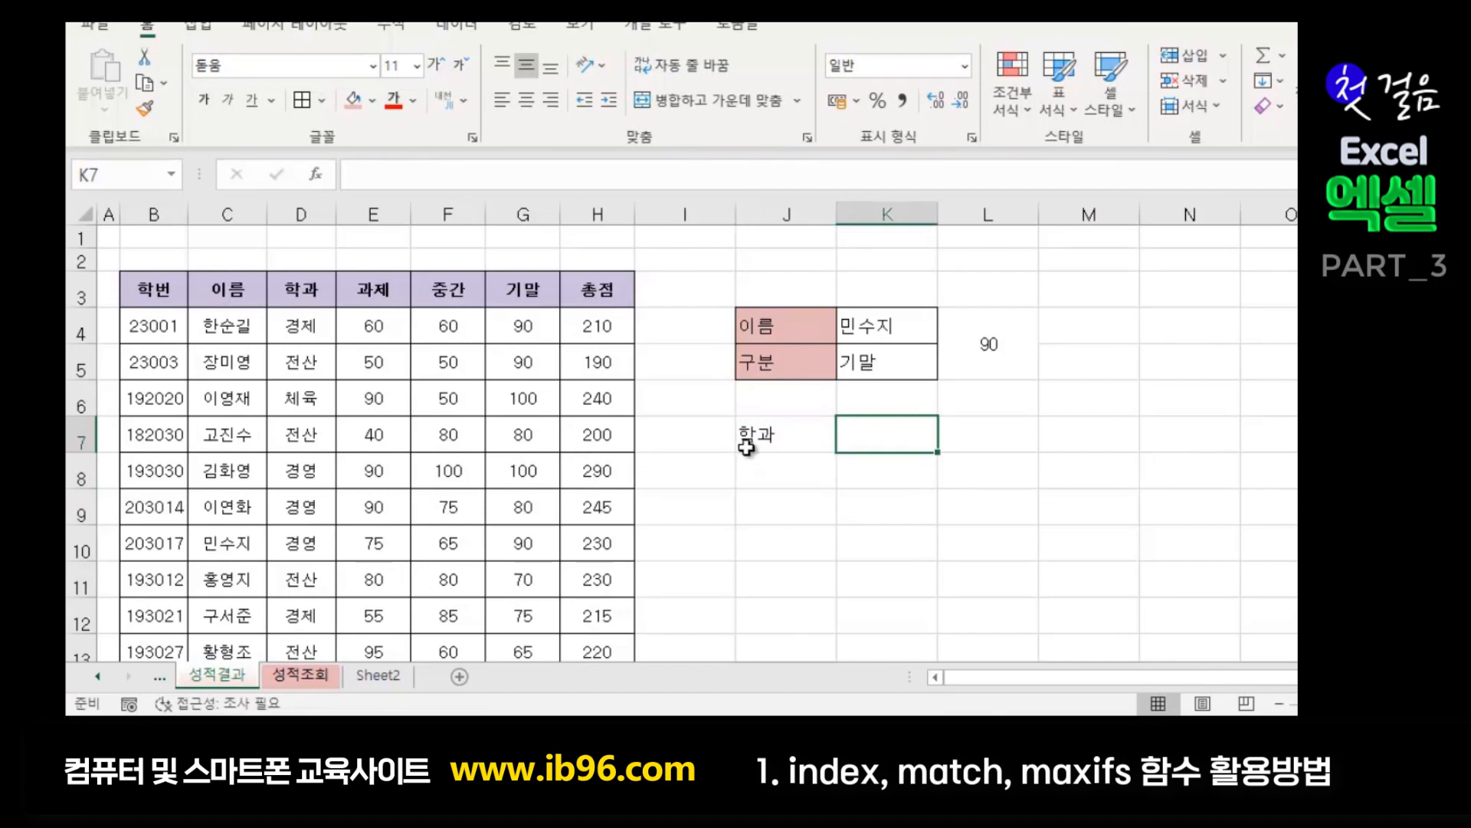
key(Left)
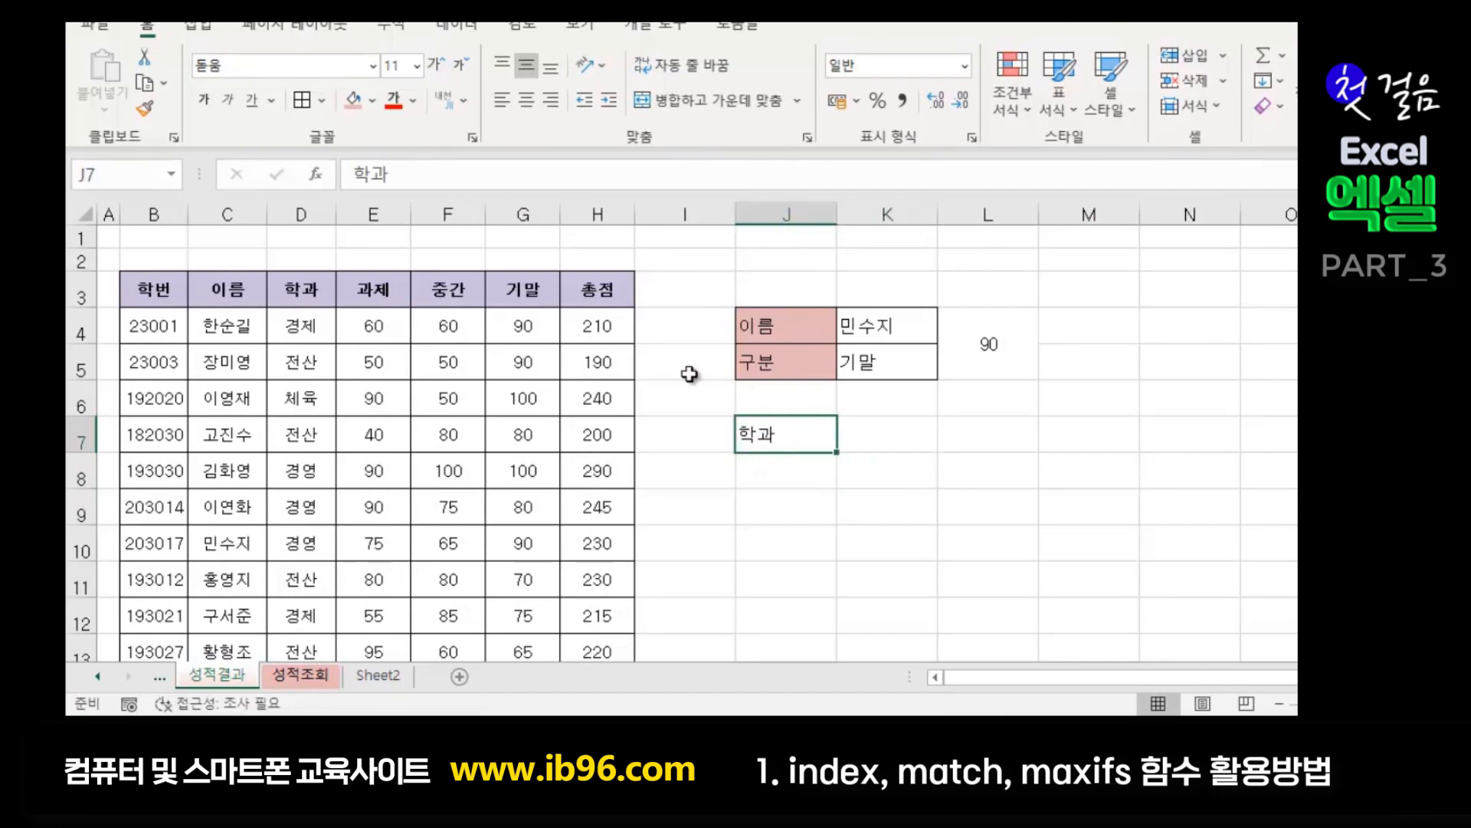
click(352, 101)
click(897, 436)
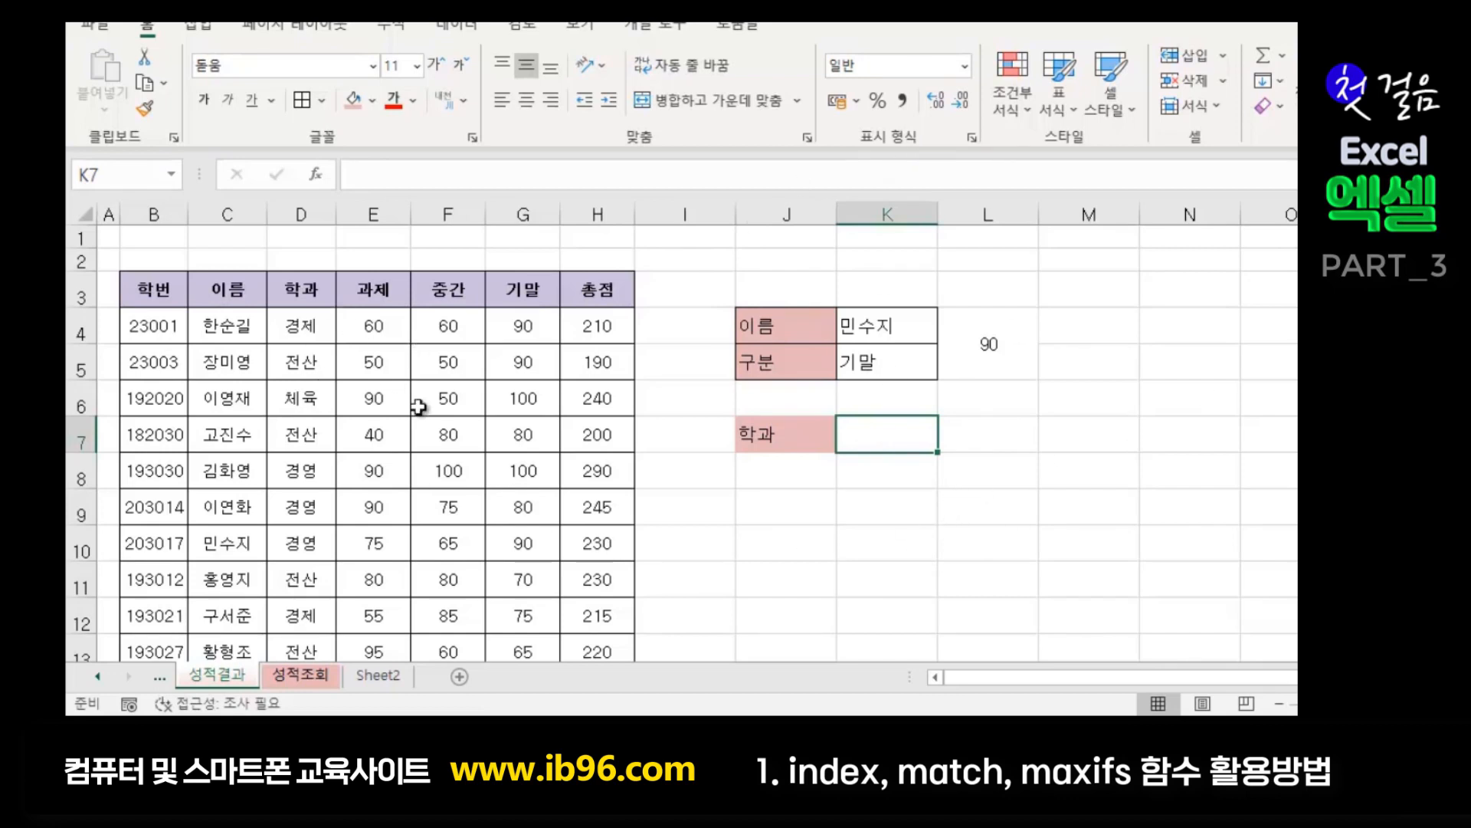
click(996, 437)
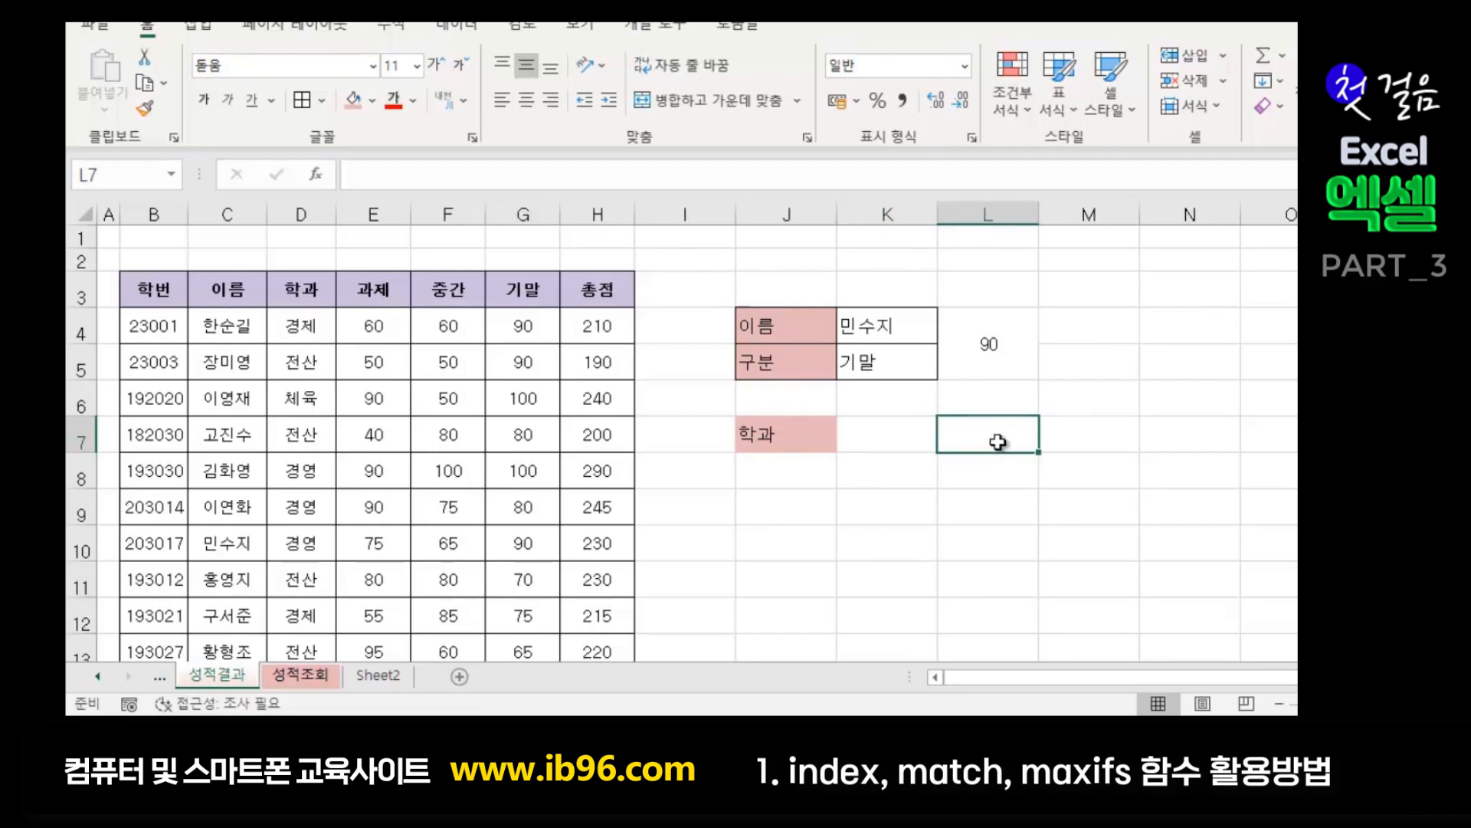
click(885, 536)
click(910, 438)
click(990, 435)
click(847, 491)
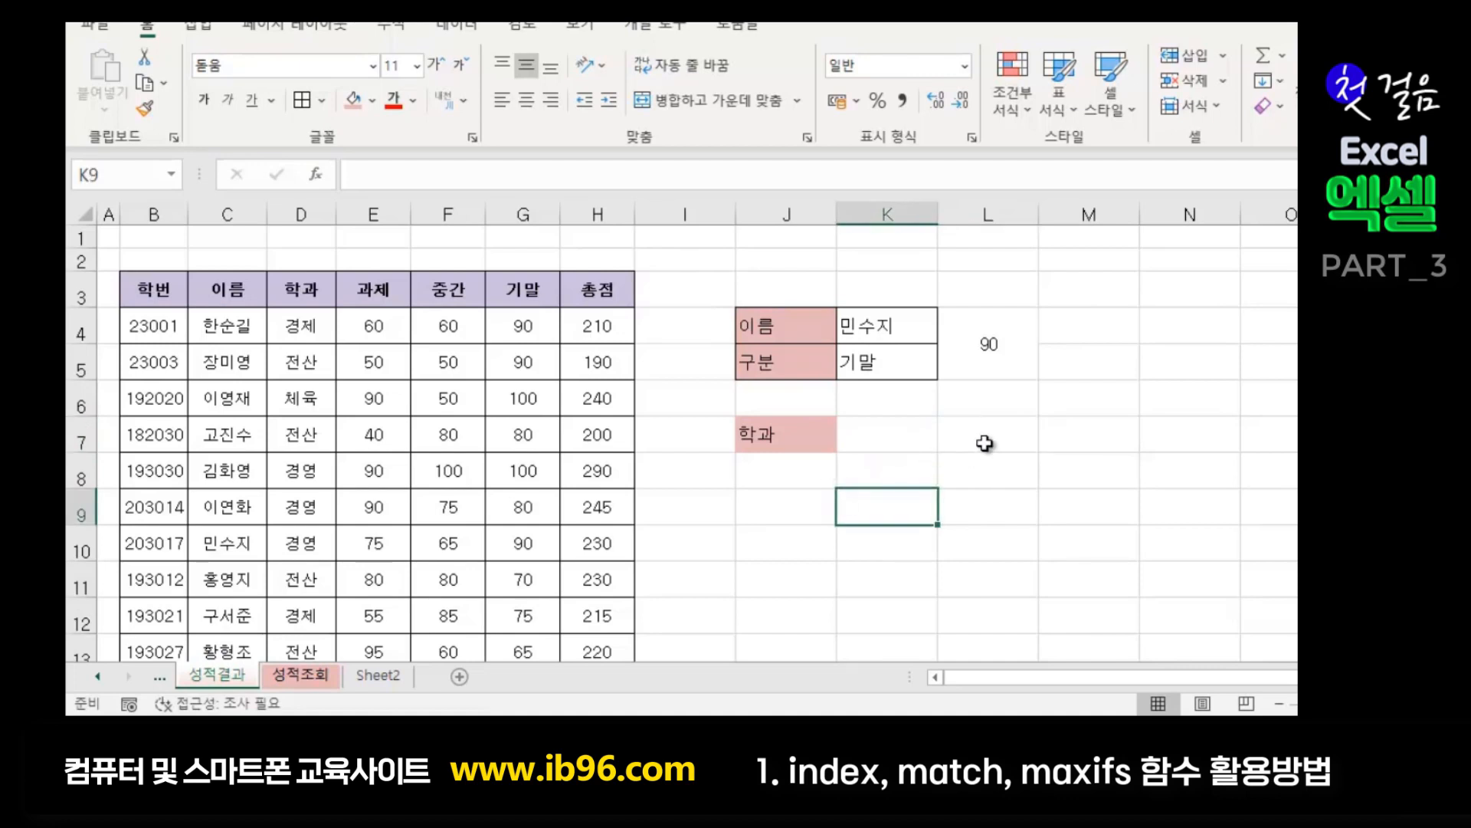
click(986, 443)
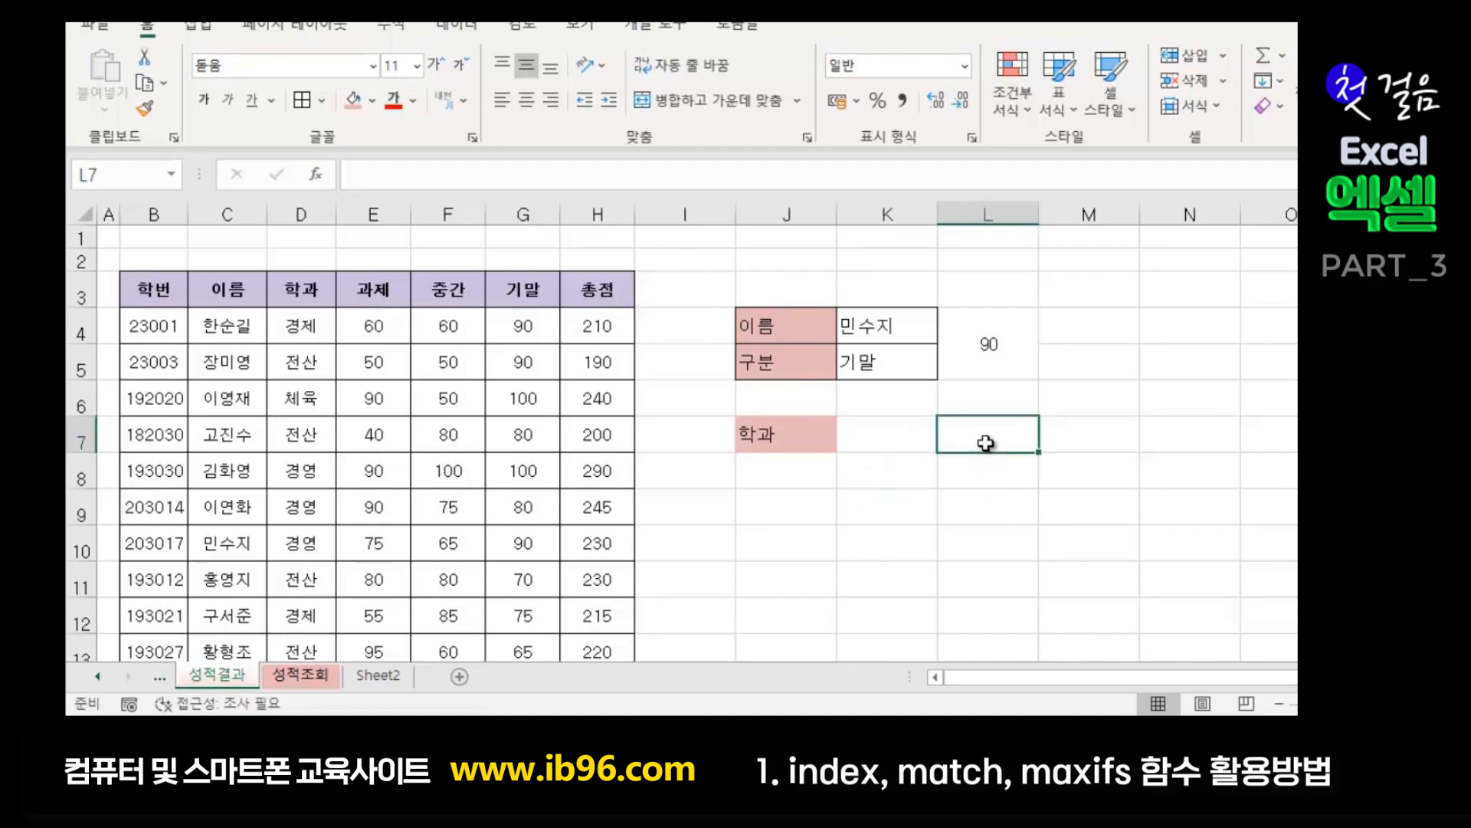
- Enter 전산 as the department in K7, beside the 학과 label
click(924, 439)
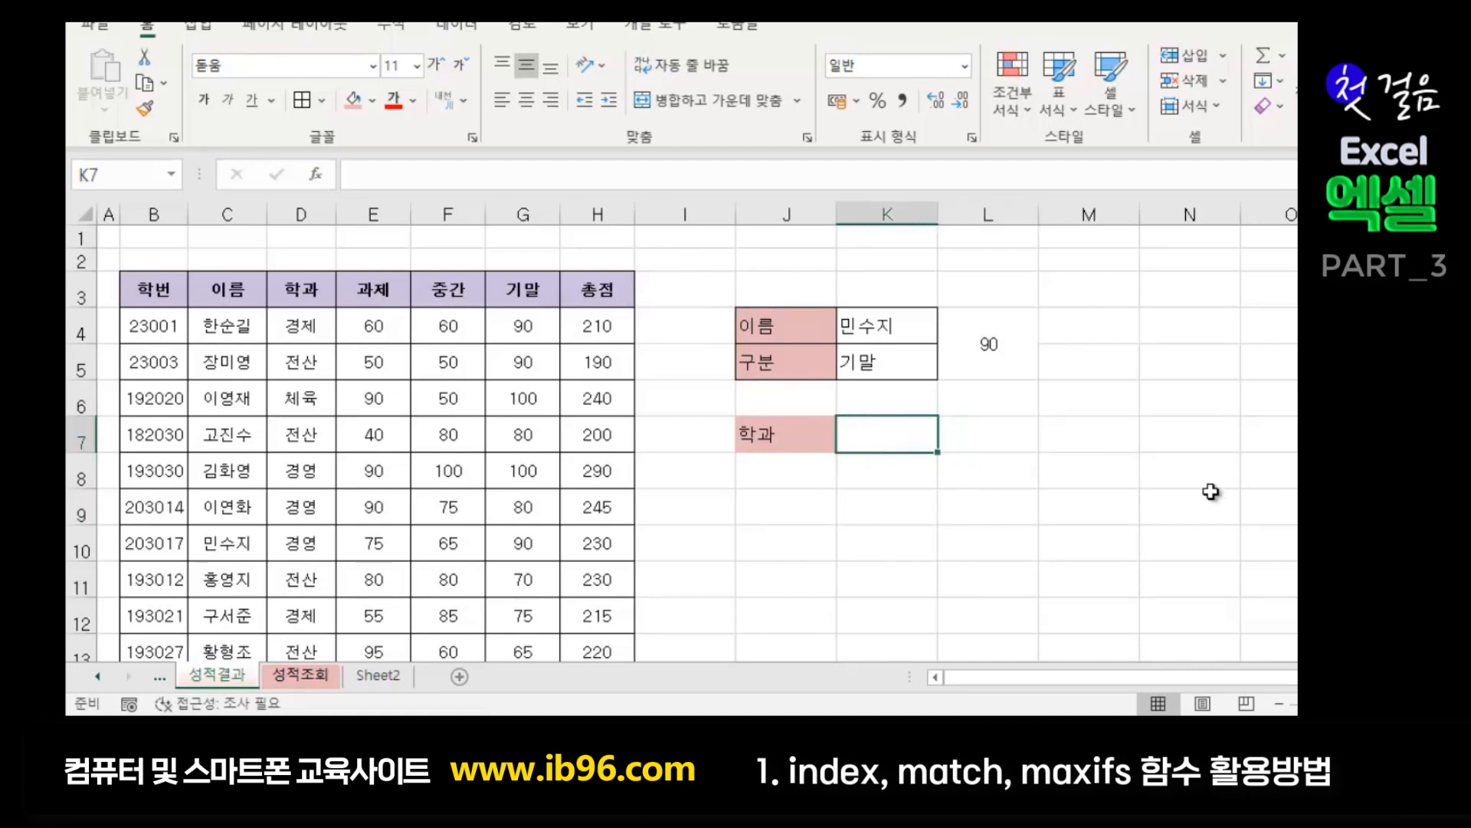
text(전산)
key(Return)
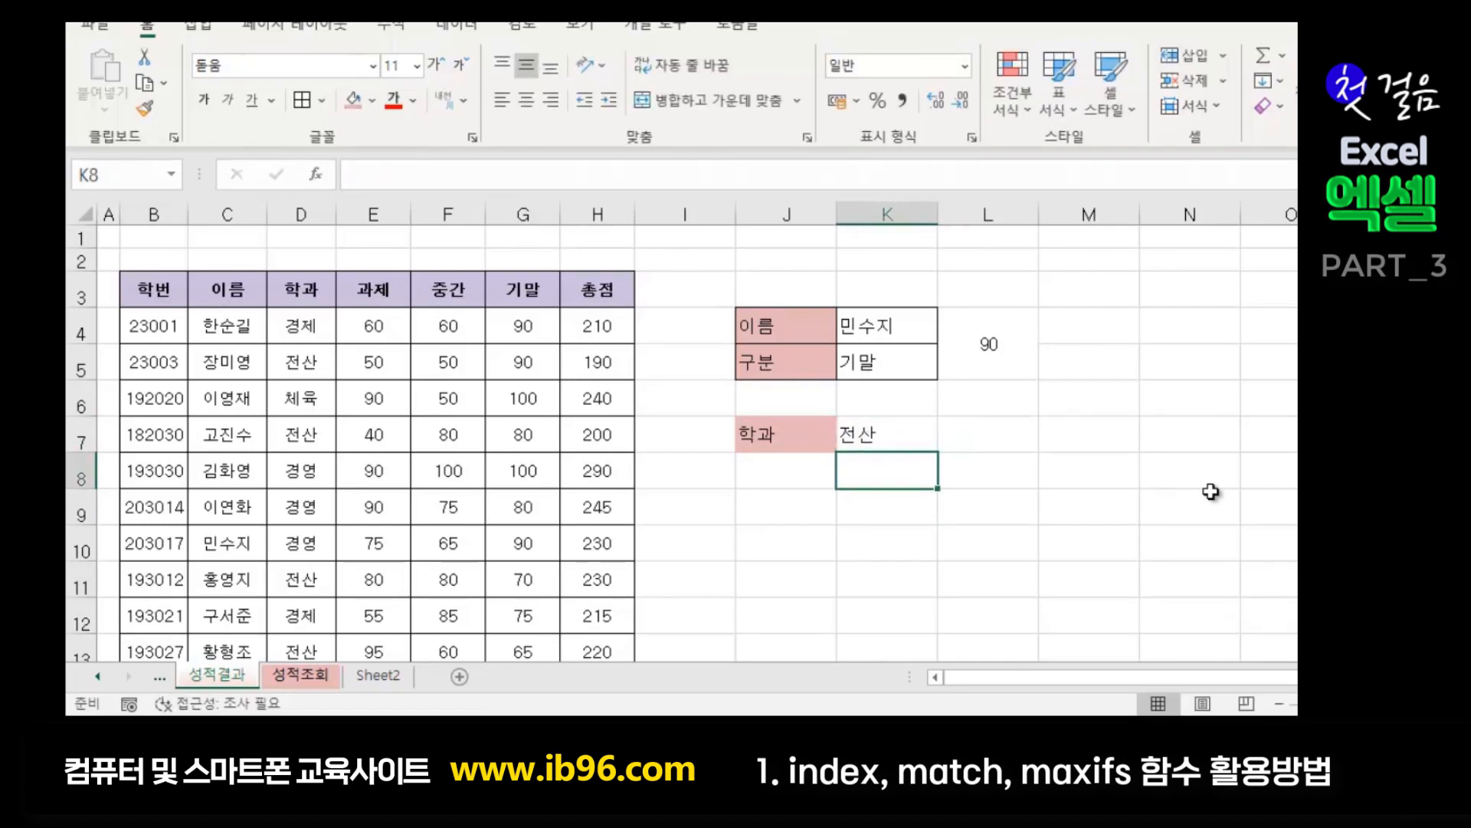
click(993, 449)
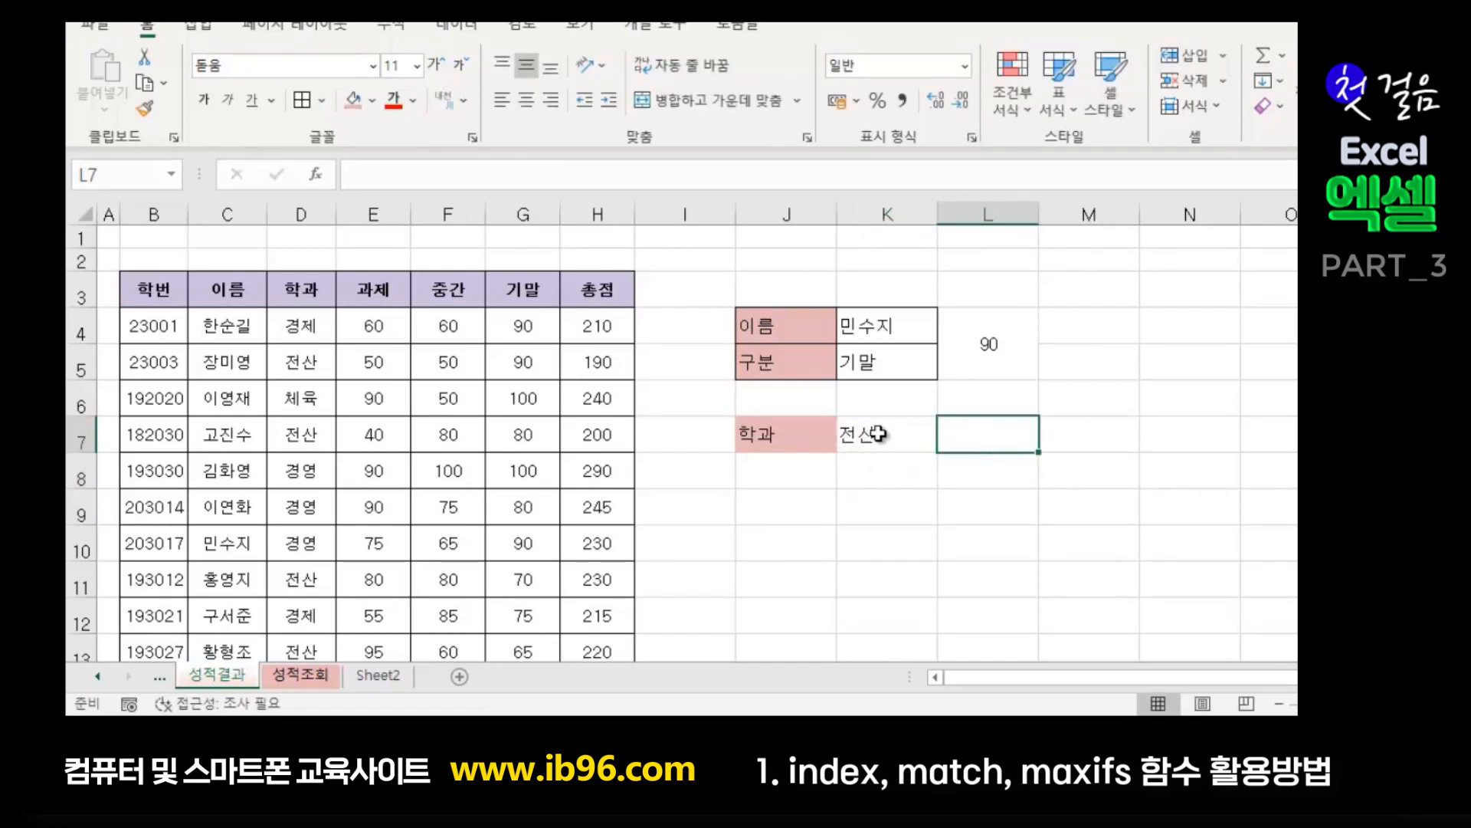
click(878, 434)
click(958, 431)
click(903, 448)
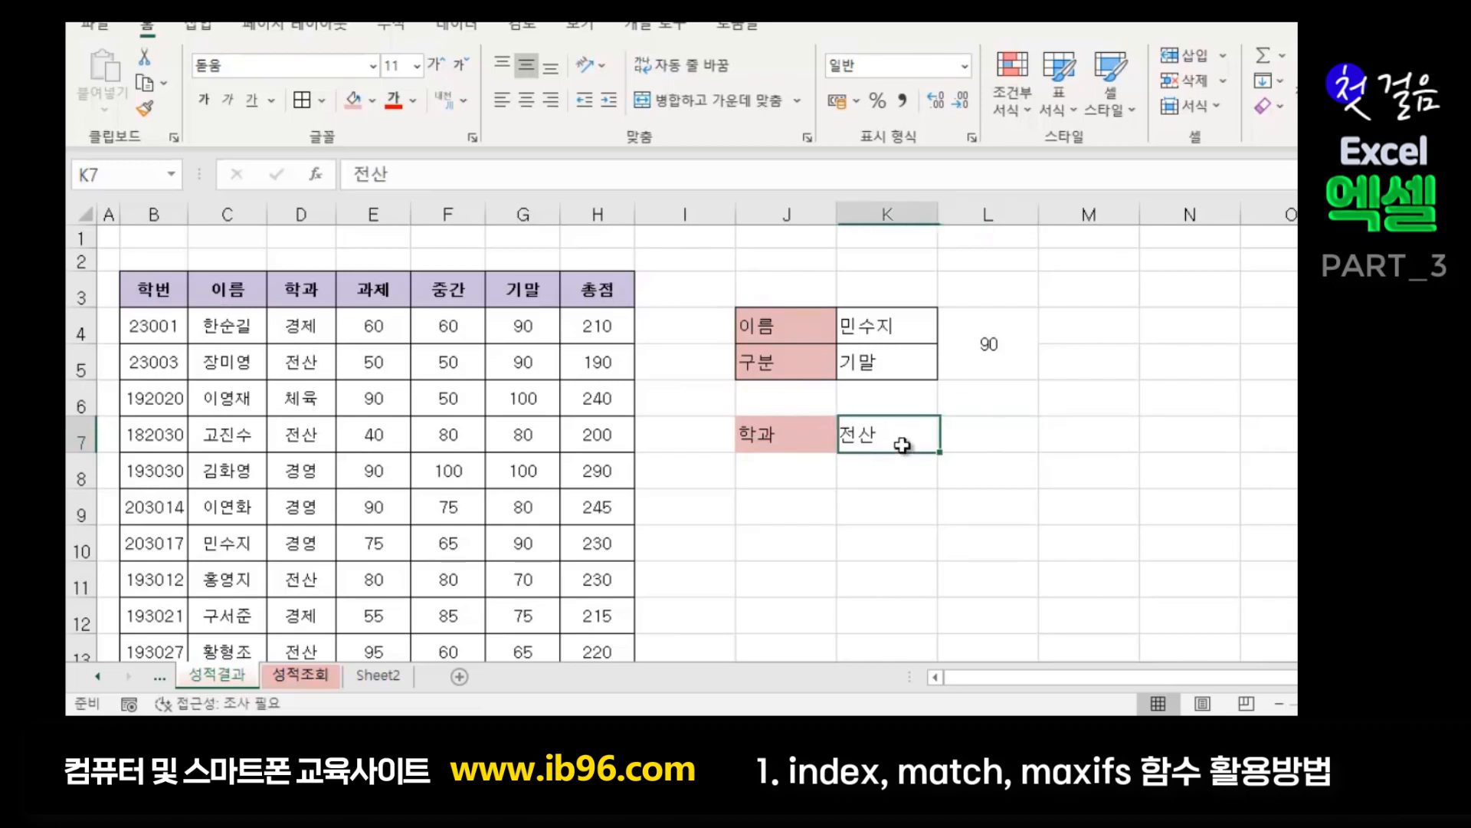
- Begin a MAXIFS formula in L7 with the 총점 scores H4:H15 as its max_range
click(985, 433)
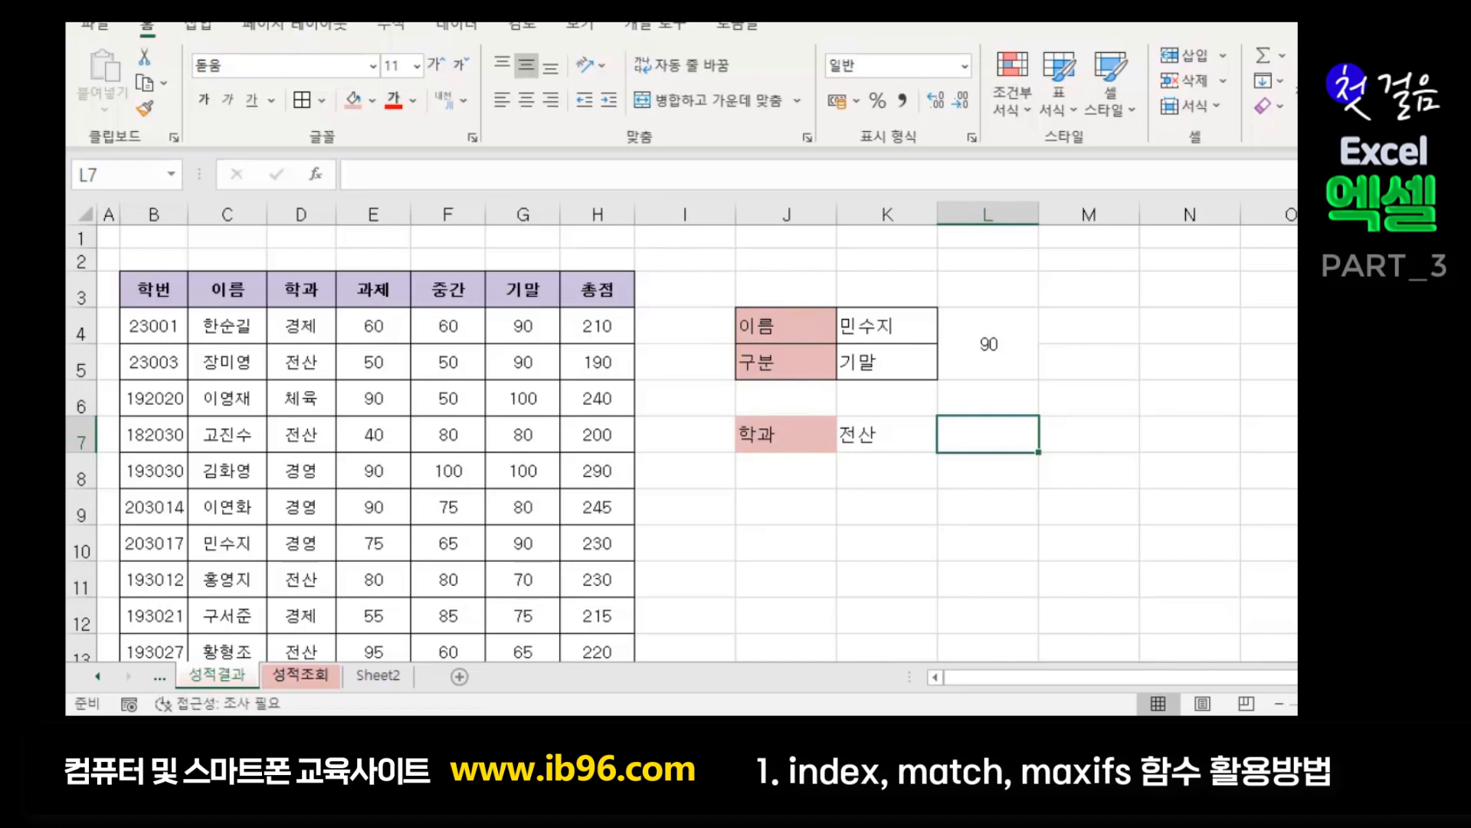
text(=)
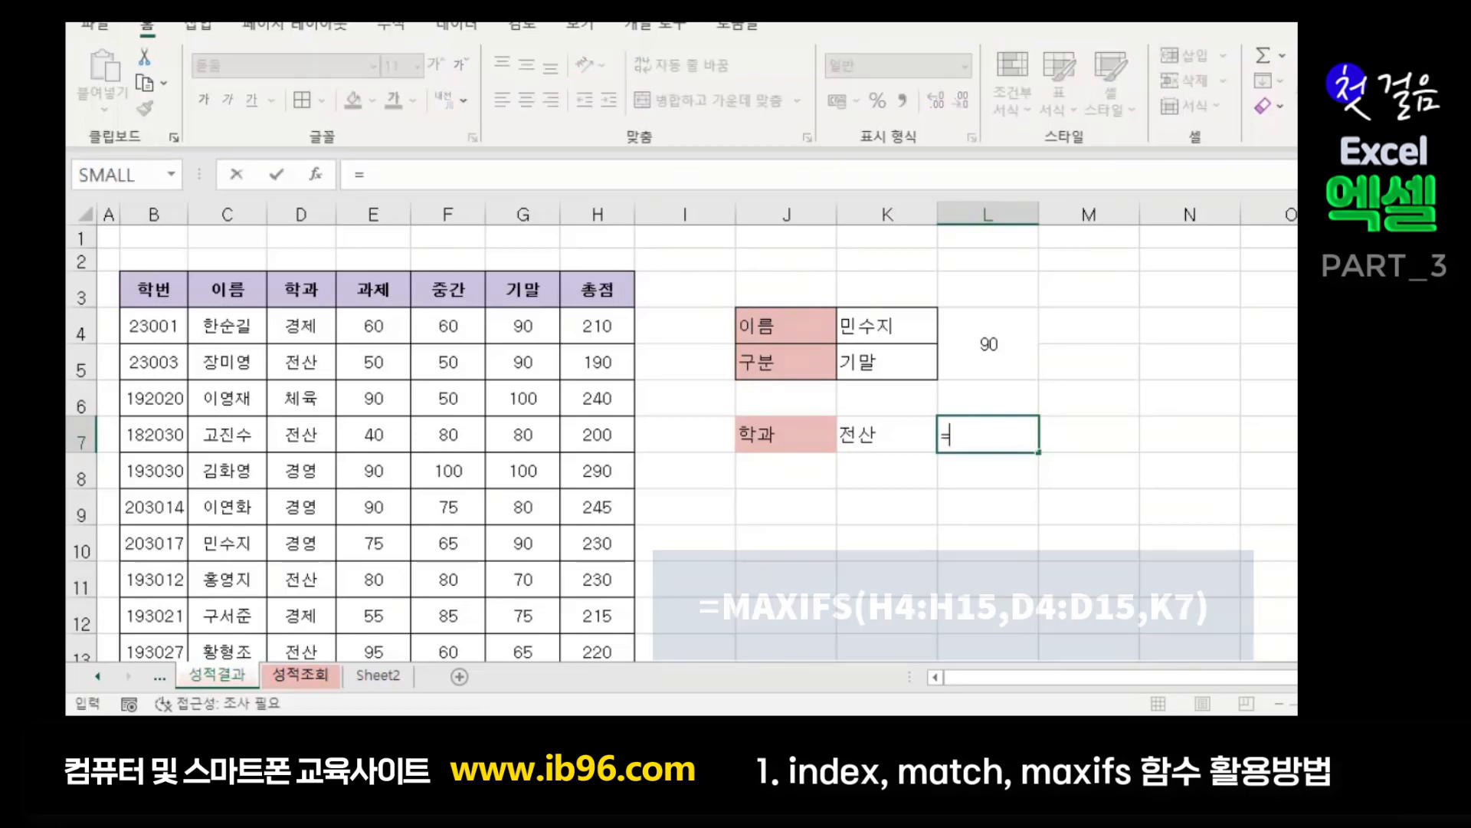
text(ㅡ)
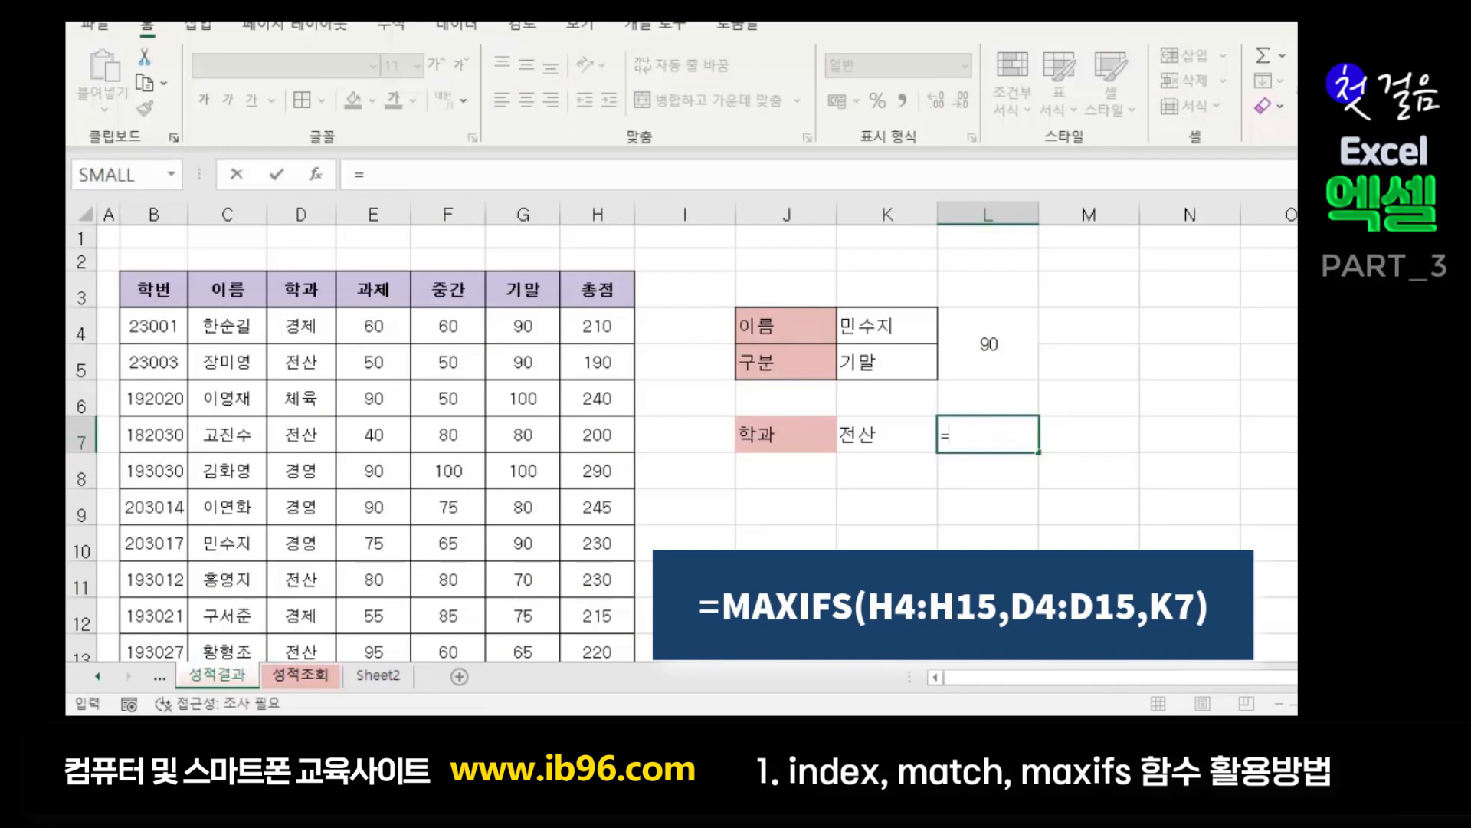
text(max)
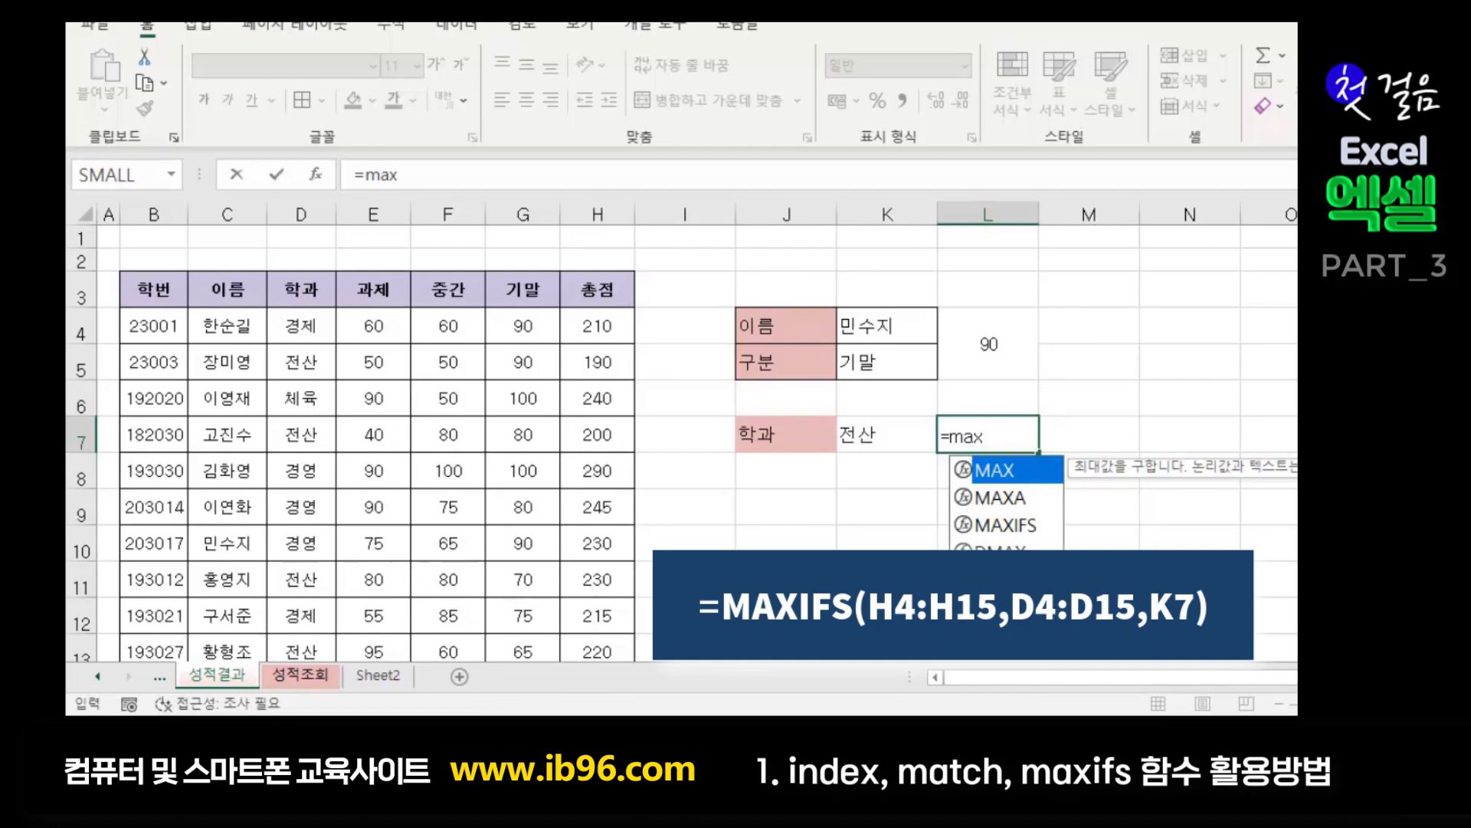
double_click(999, 527)
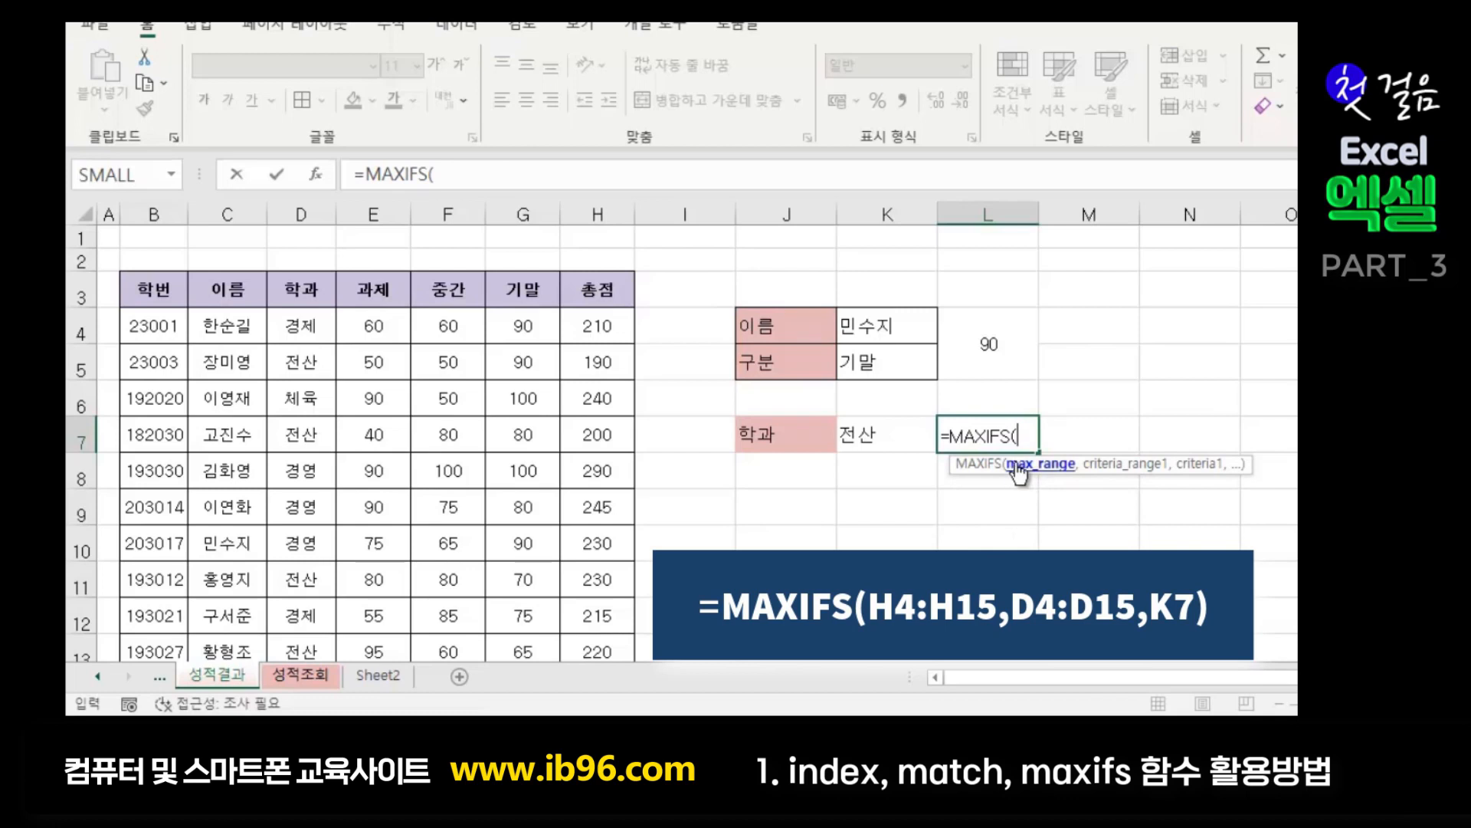
drag(598, 326, 603, 567)
scroll(603, 568, up, 2)
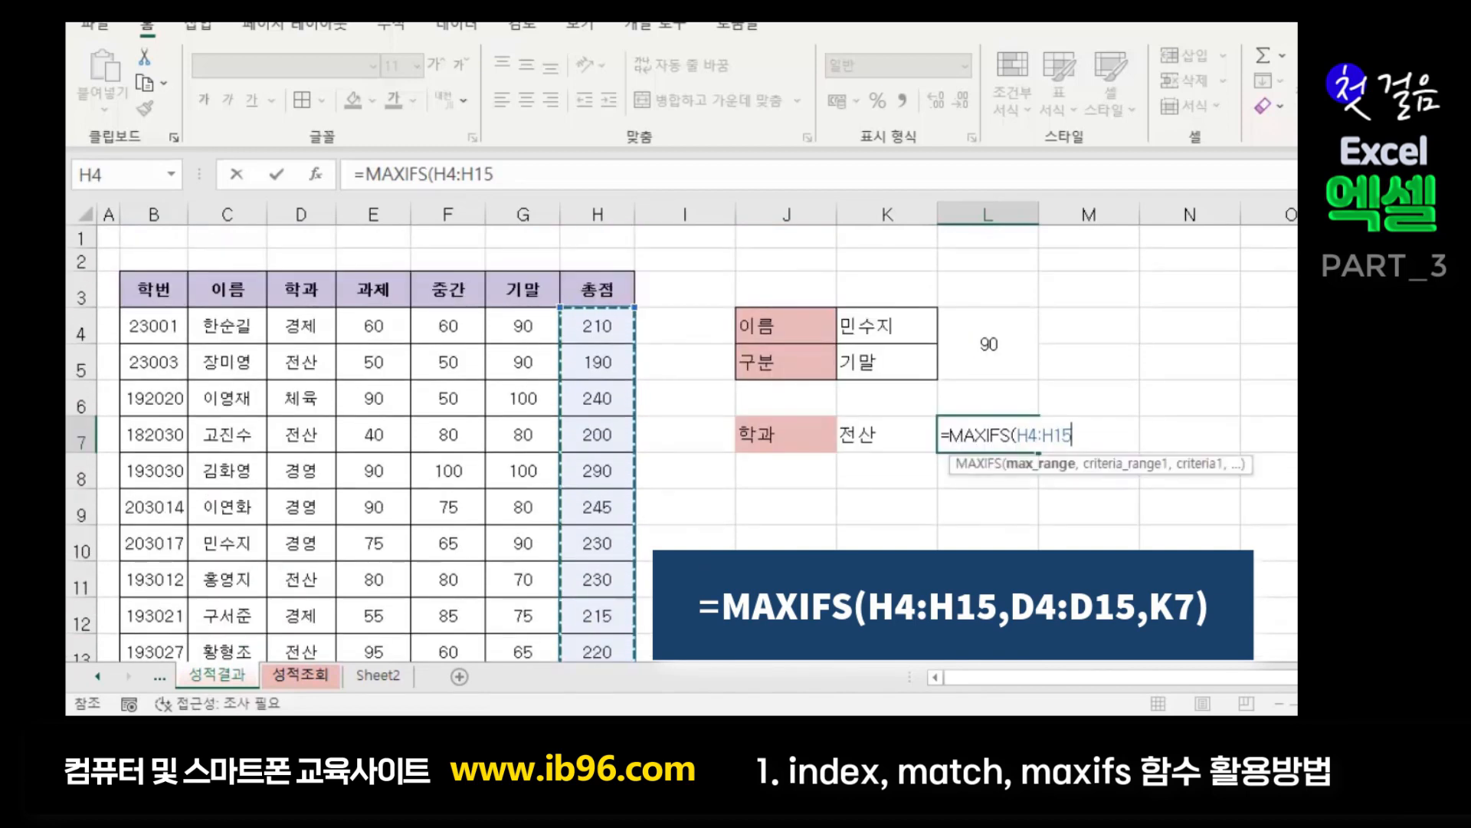
text(,)
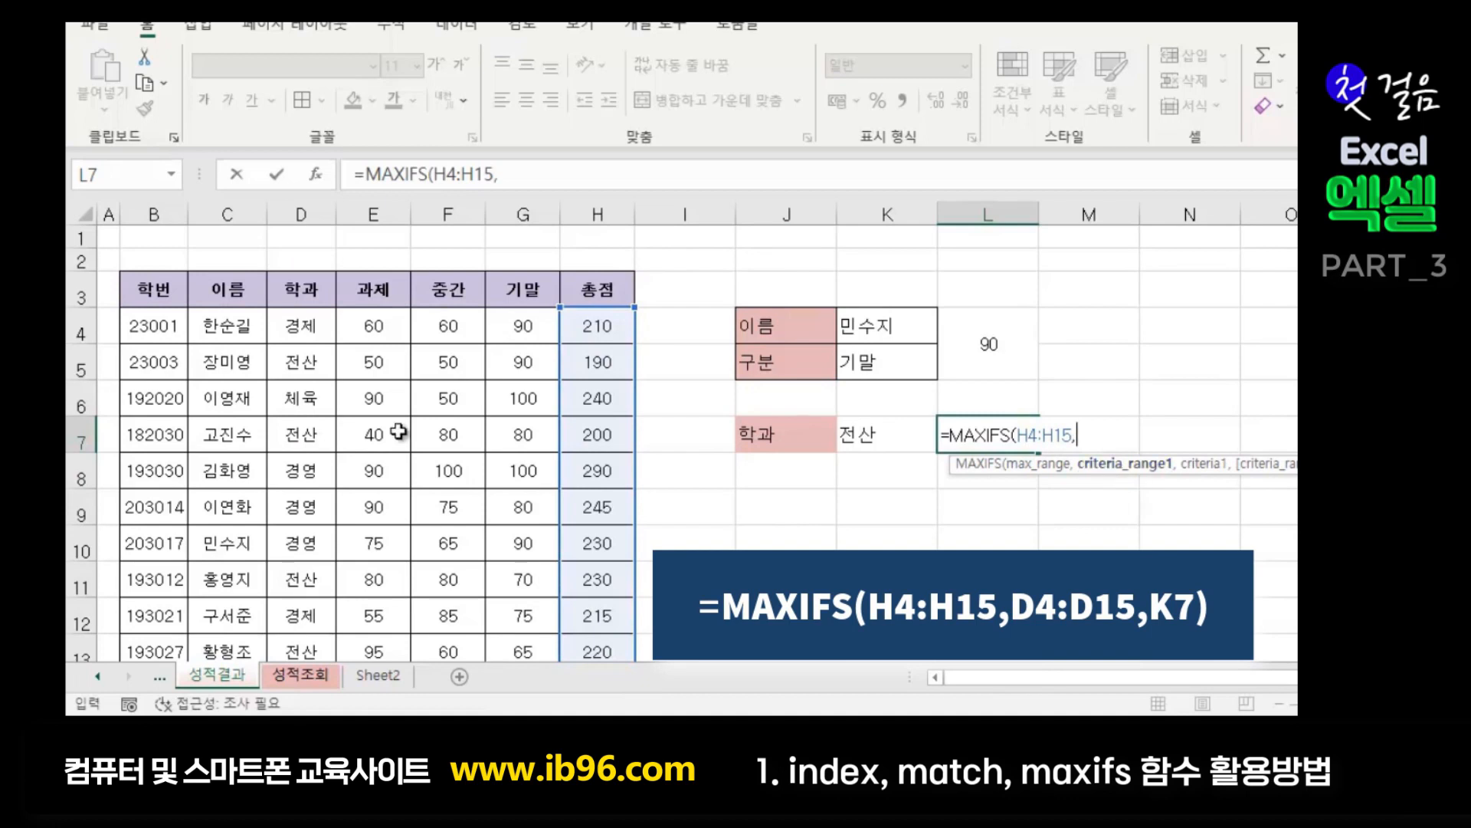
- Complete the MAXIFS formula in L7 with the 학과 column D4:D15 as criteria range and K7 as criterion
click(297, 320)
drag(298, 320, 306, 602)
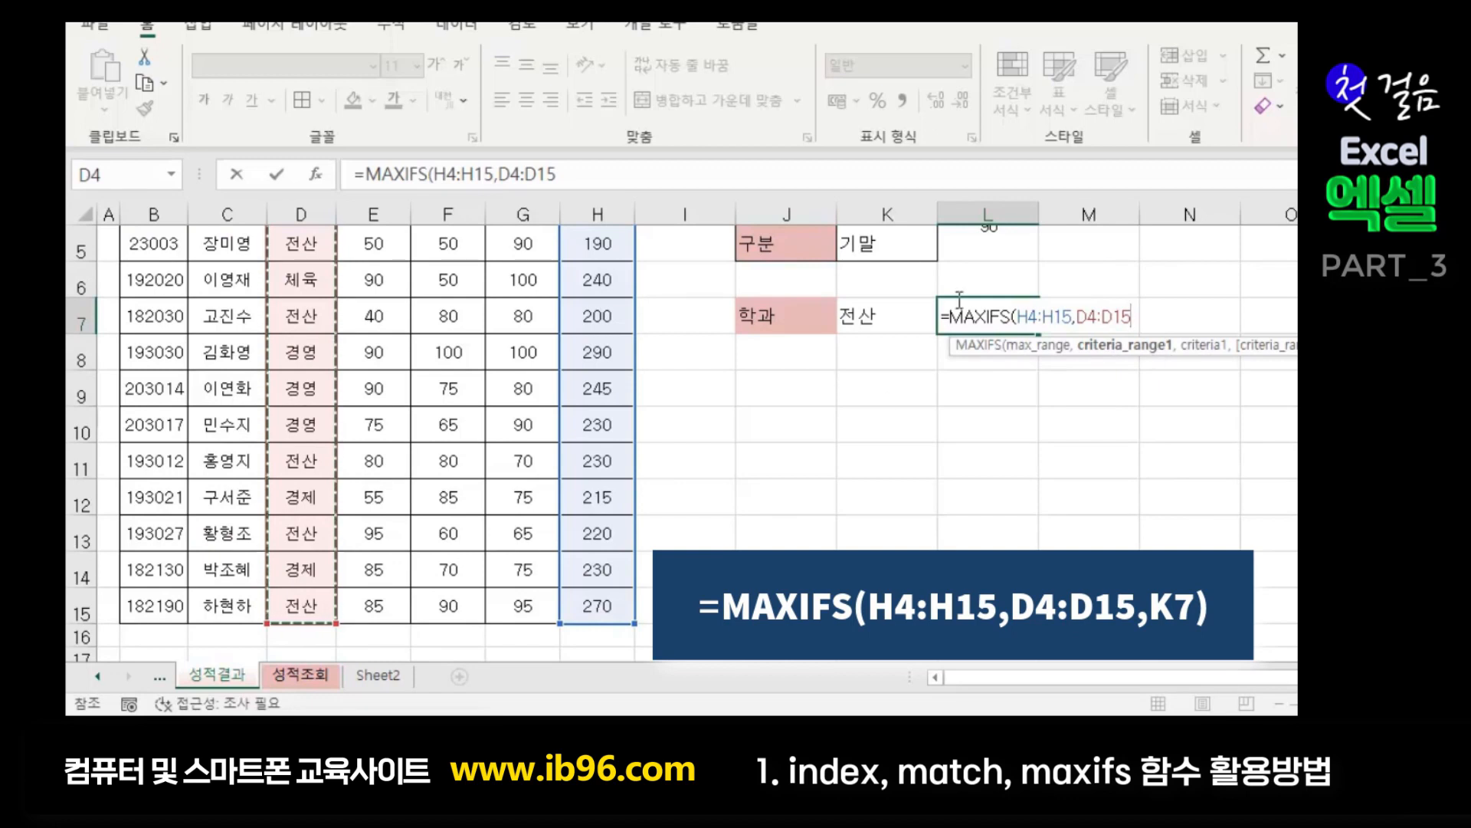
text(,)
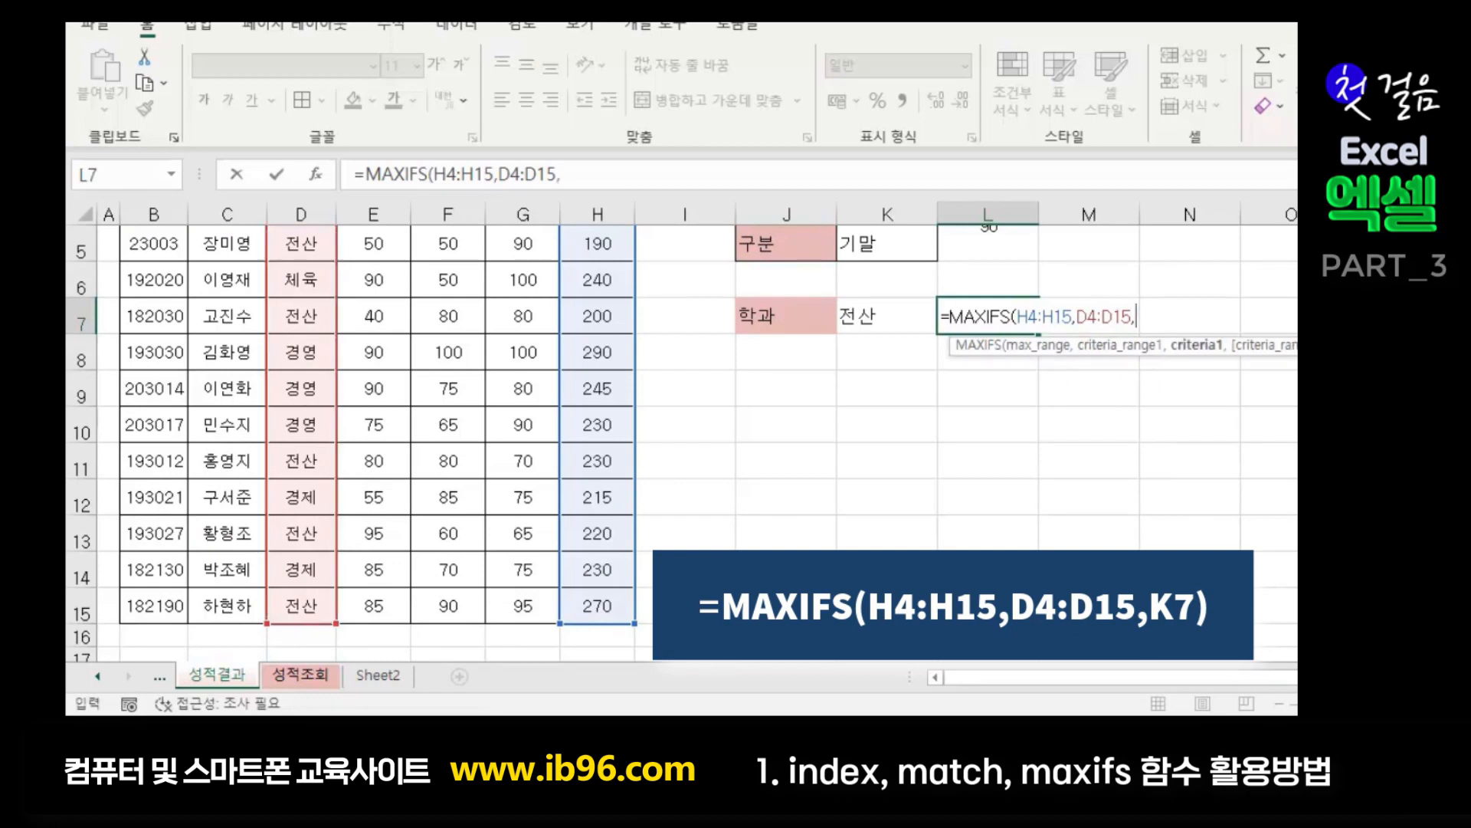
click(863, 318)
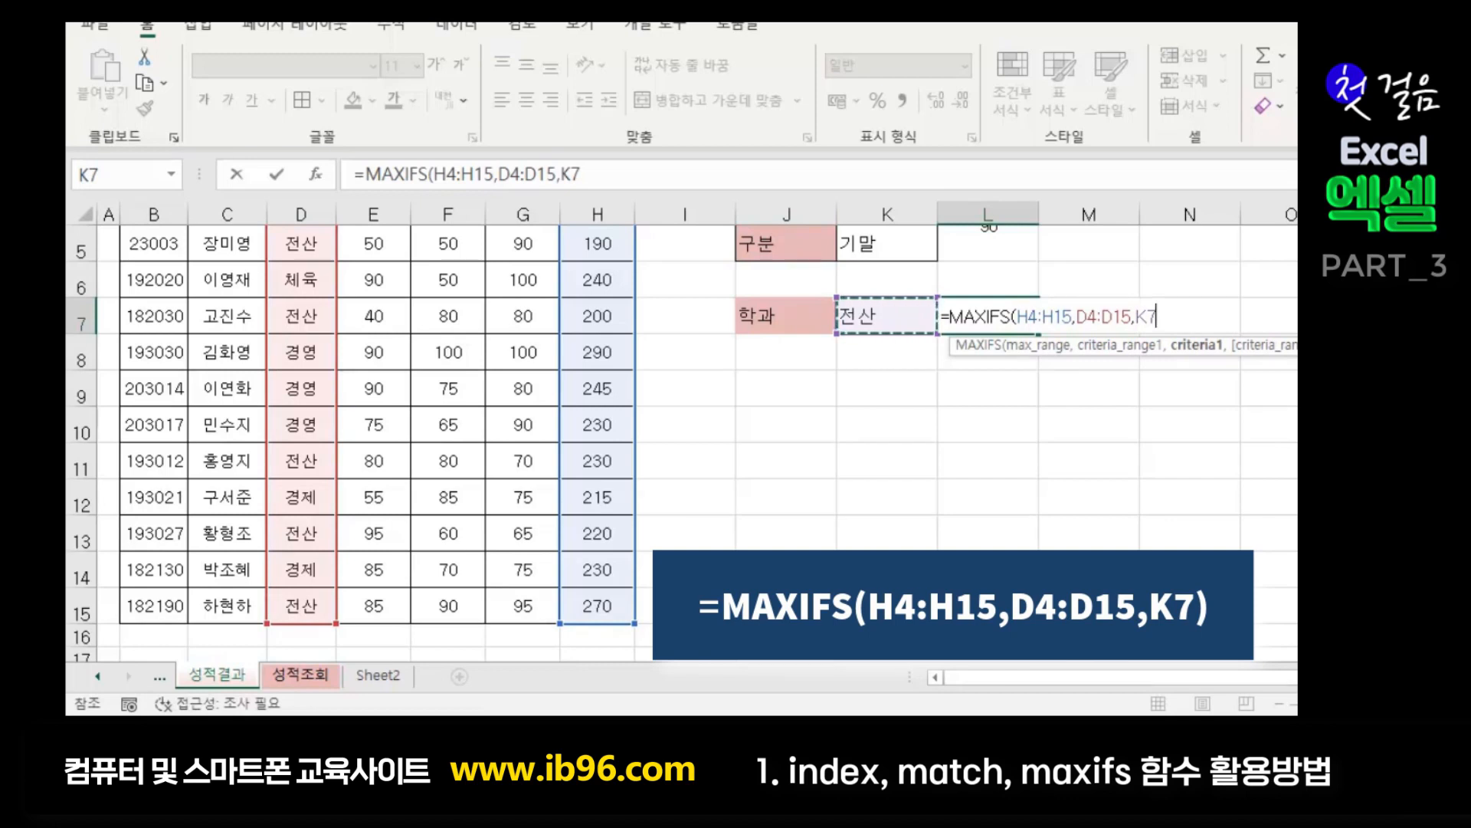
text())
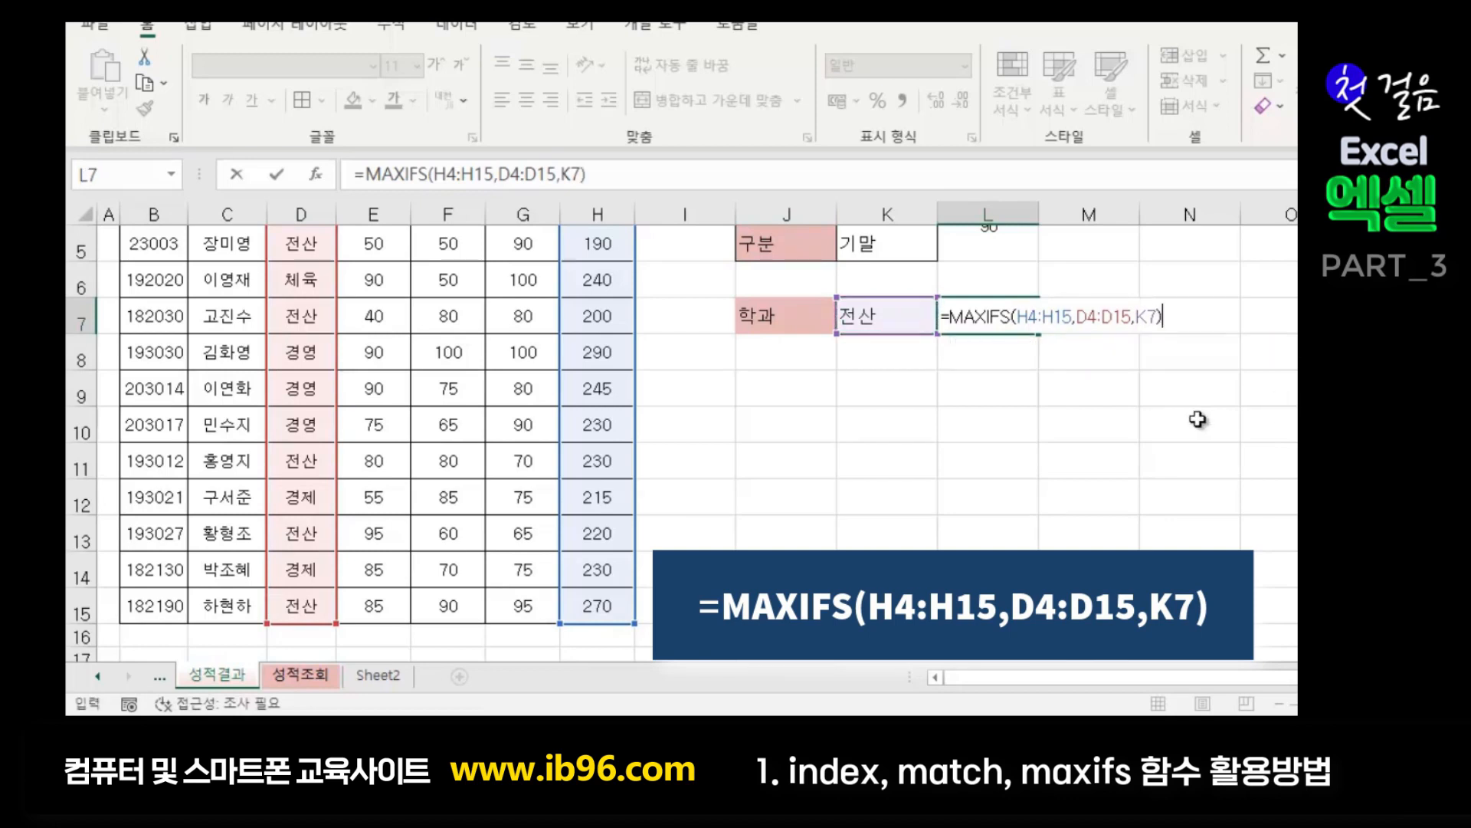
scroll(1134, 444, up, 1)
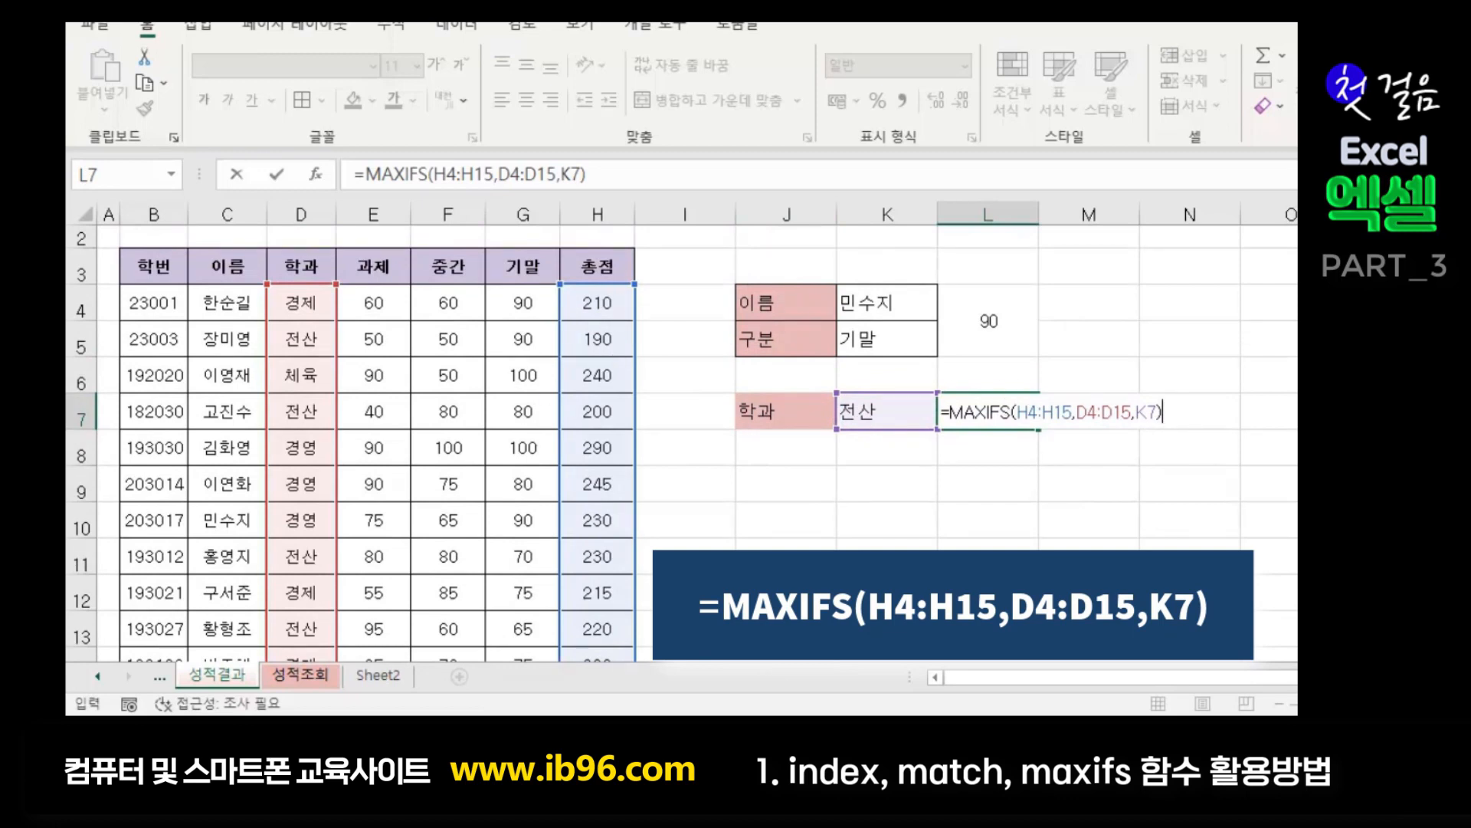
key(Return)
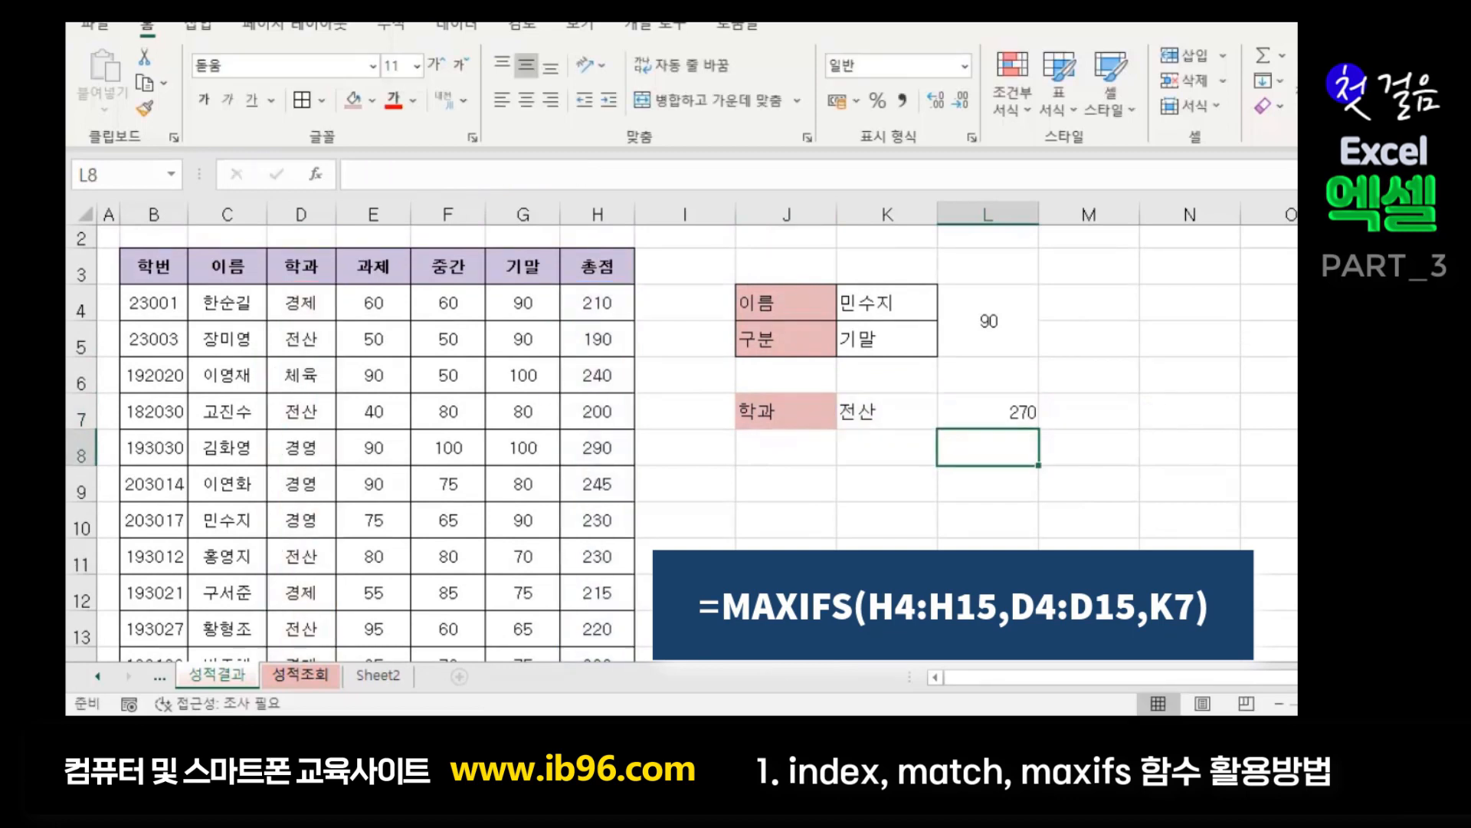
- Test the MAXIFS lookup by changing the department in K7 to 경영
click(1010, 411)
click(1233, 485)
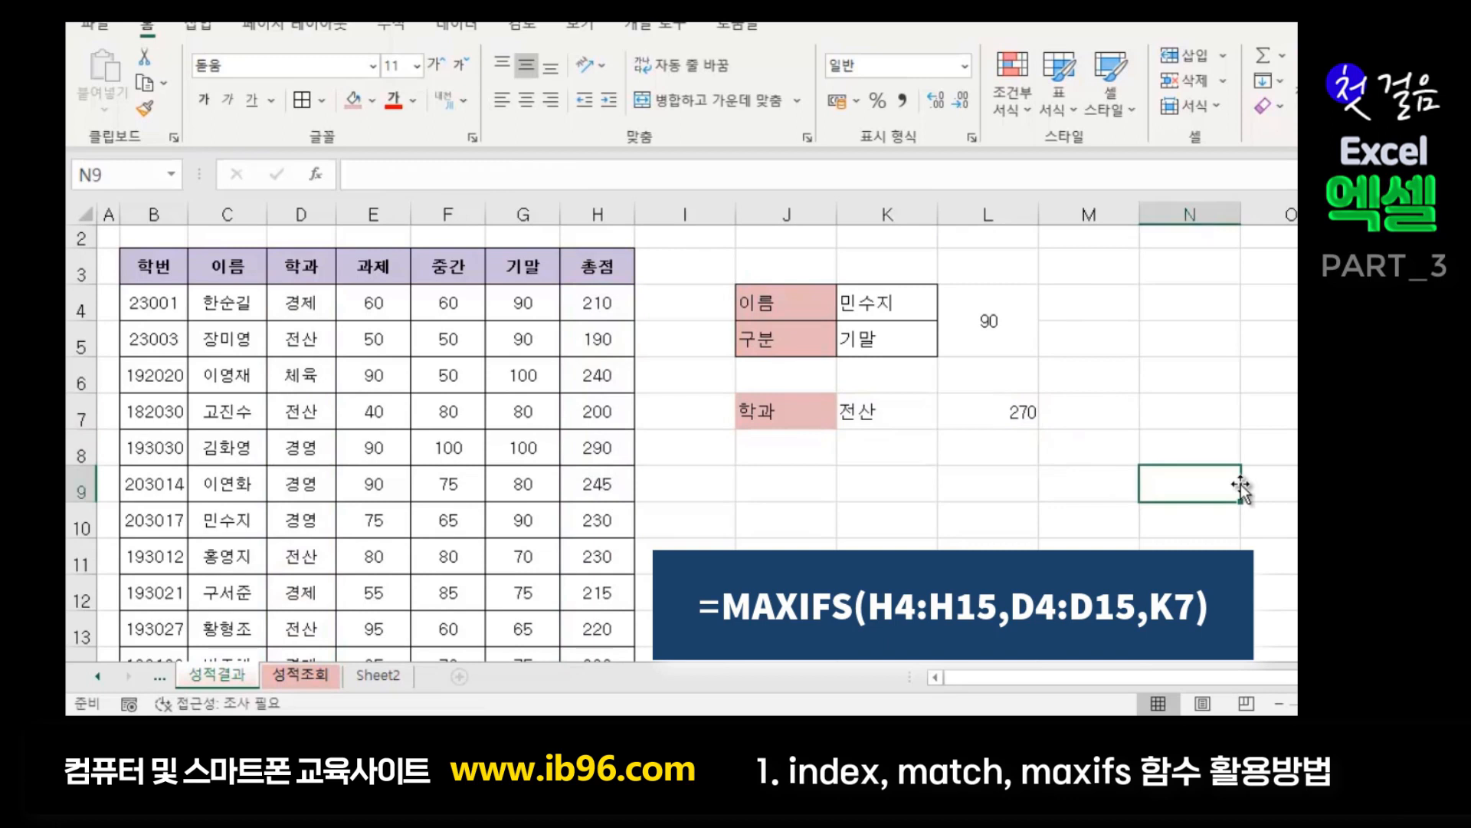
click(866, 417)
click(1017, 426)
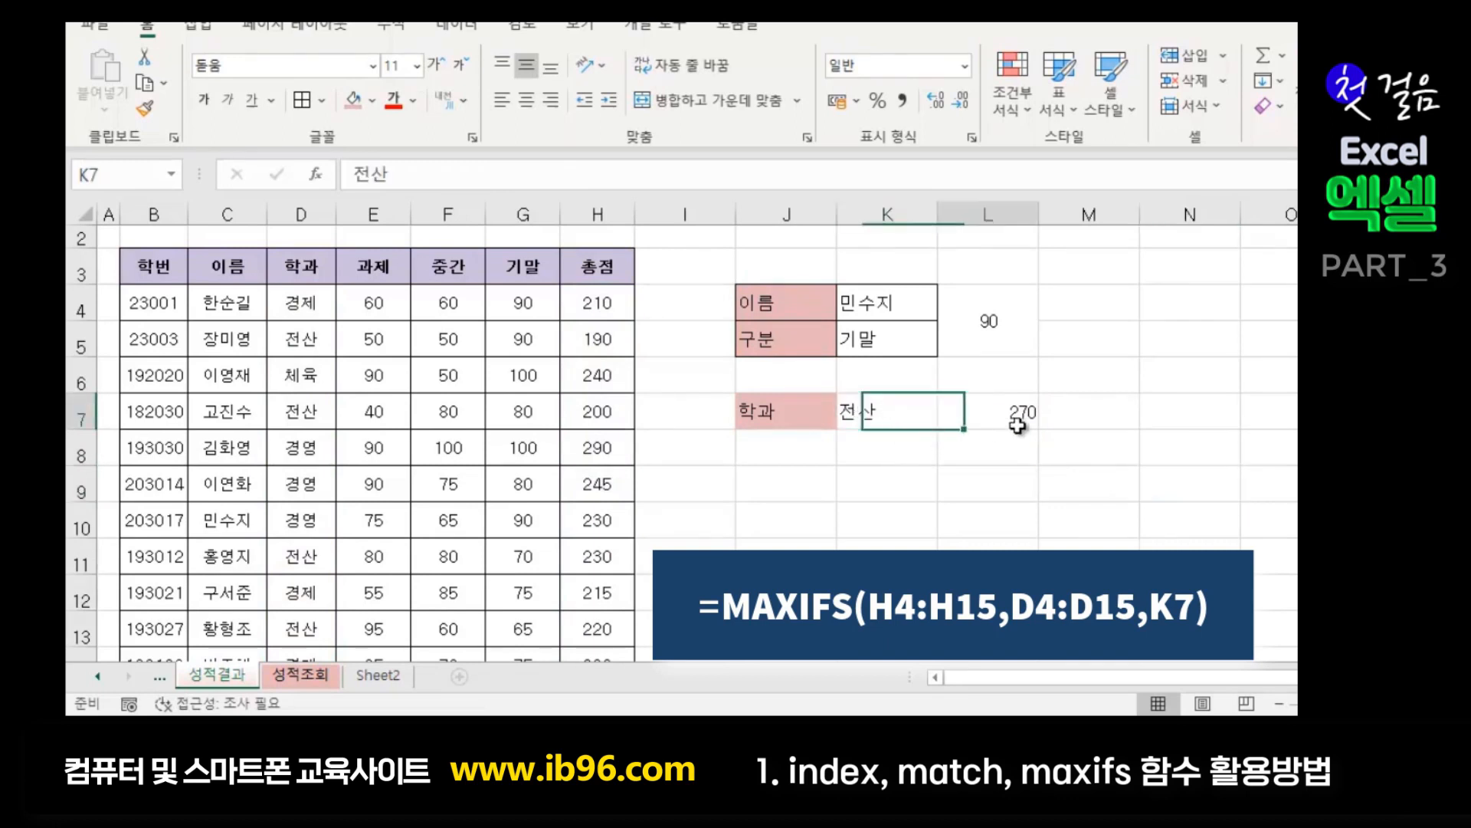
click(867, 418)
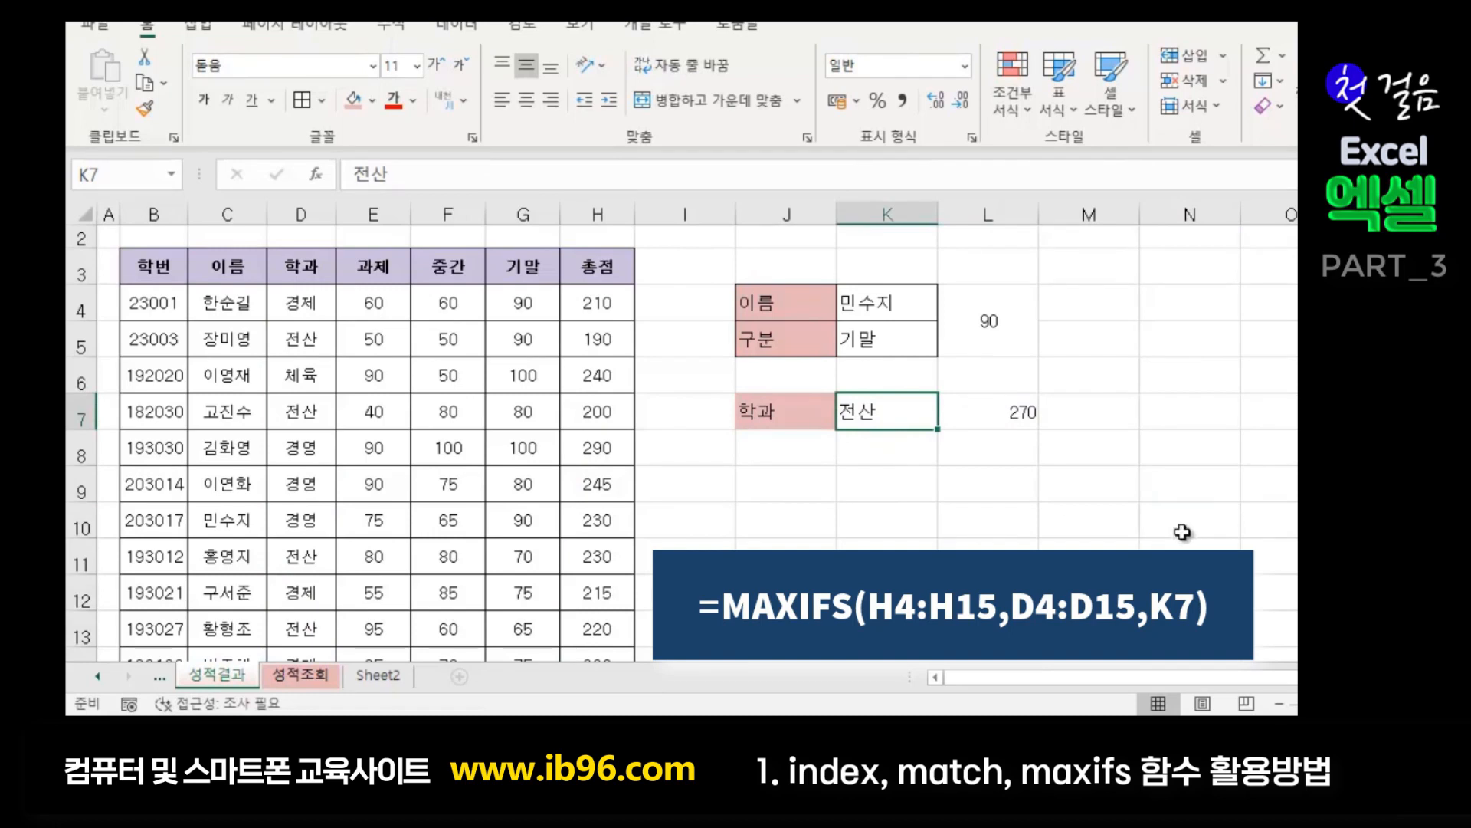
text(rudd)
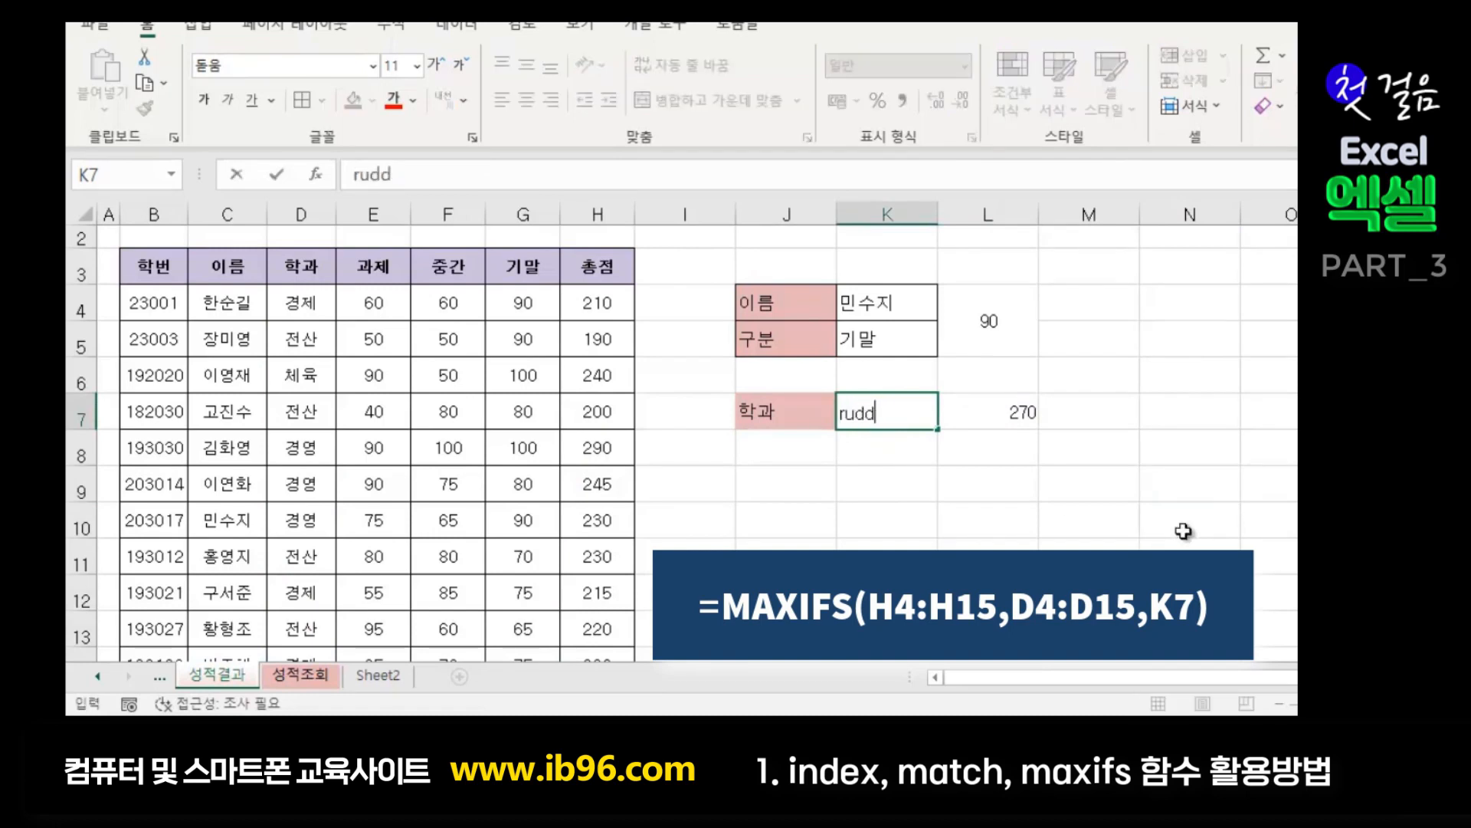
text(경영)
key(Return)
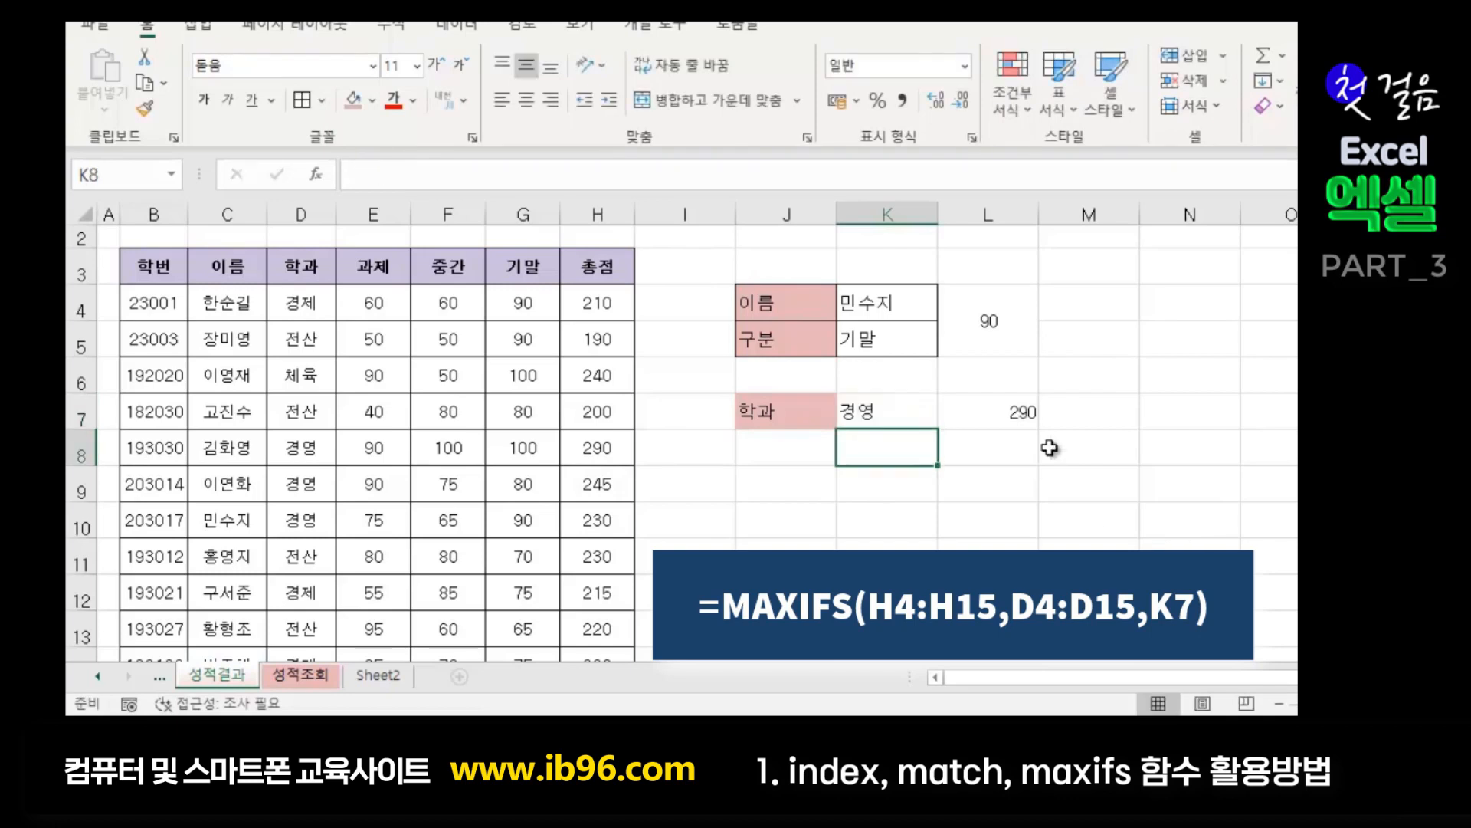
- Examine the 학과 label, the department in K7 and the MAXIFS formula in L7
click(1035, 420)
click(929, 413)
click(996, 420)
click(1152, 483)
click(885, 412)
click(1013, 414)
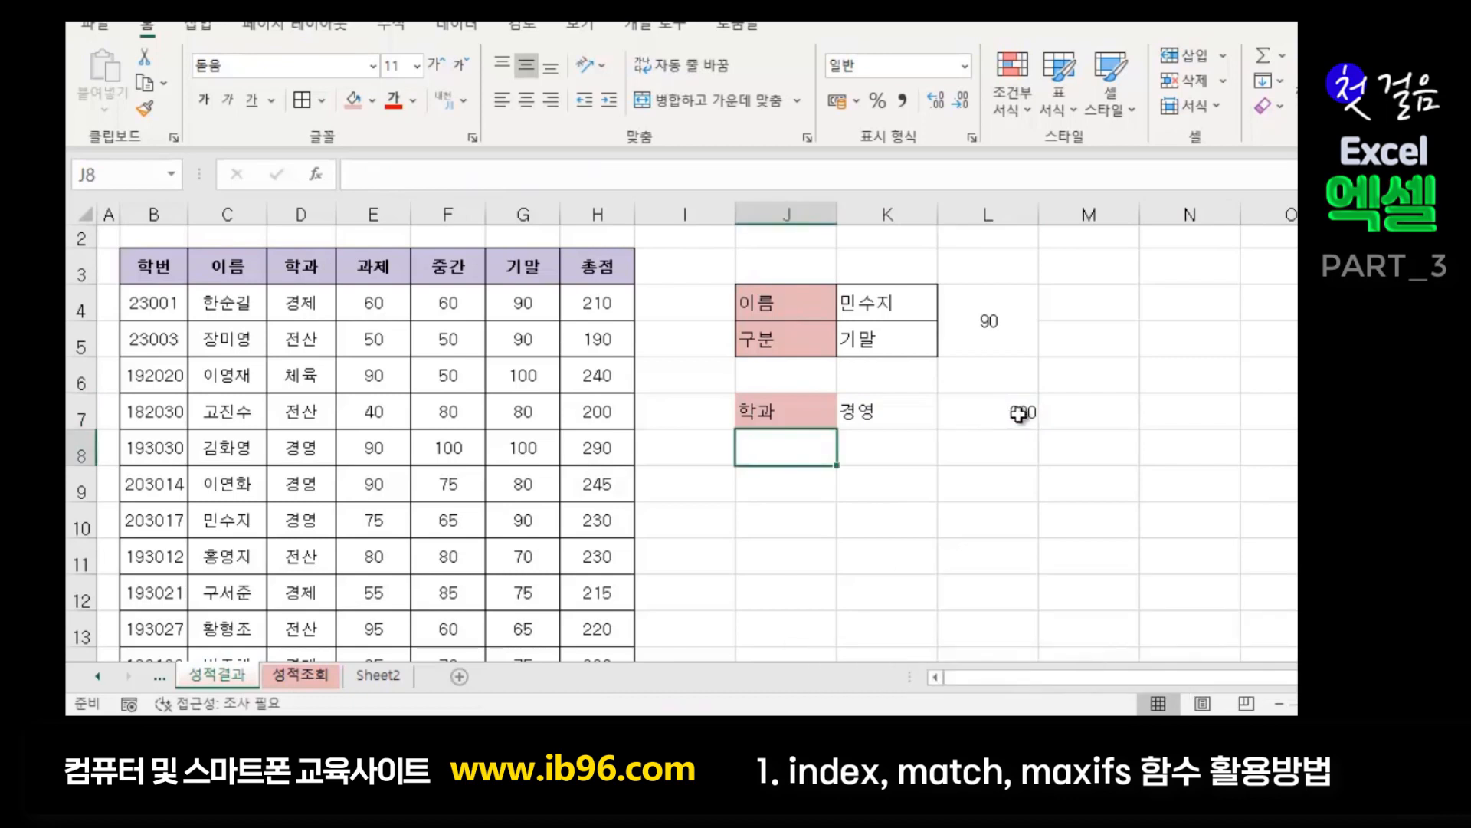
click(1019, 414)
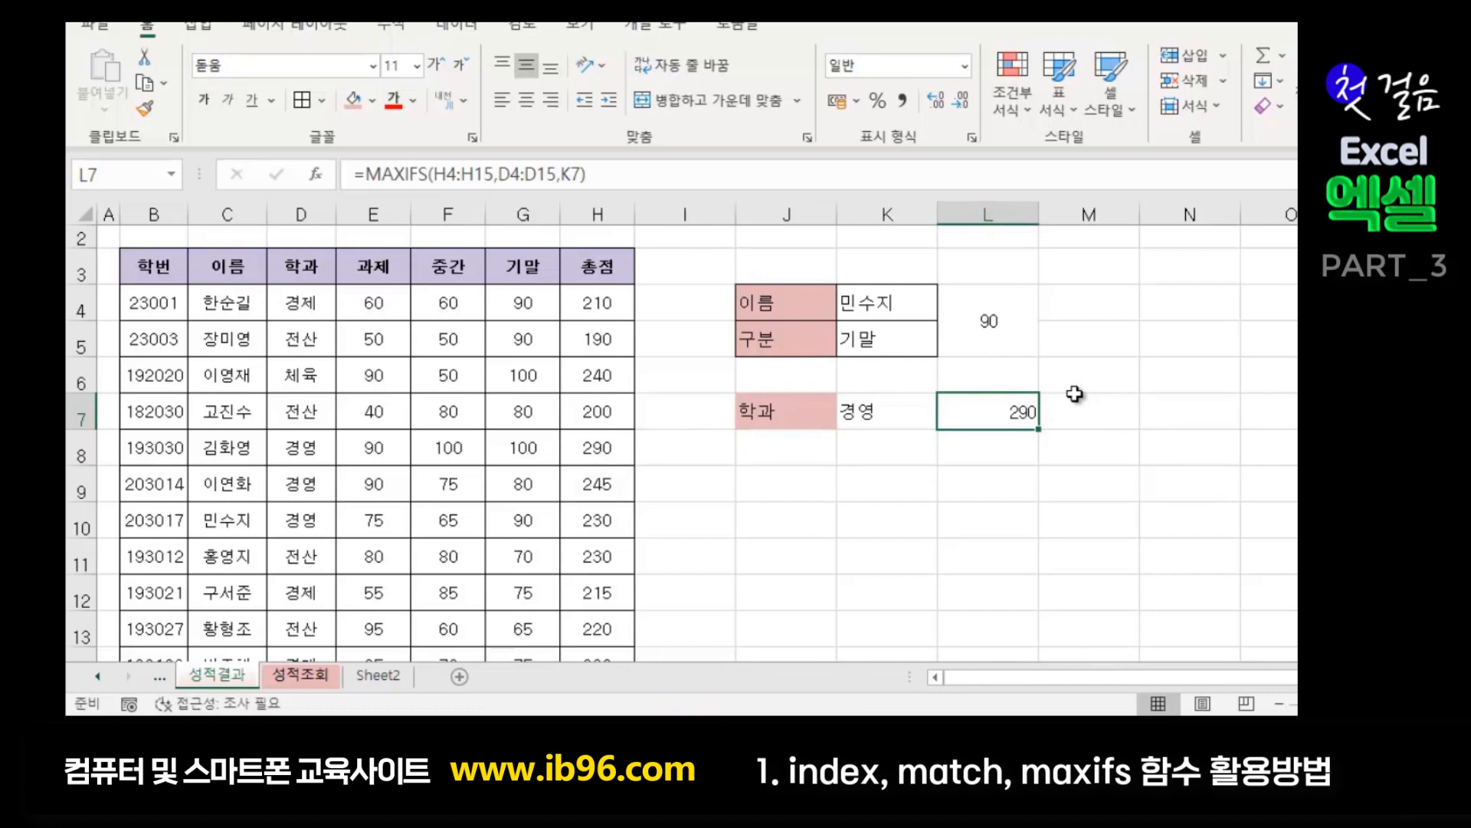
click(790, 448)
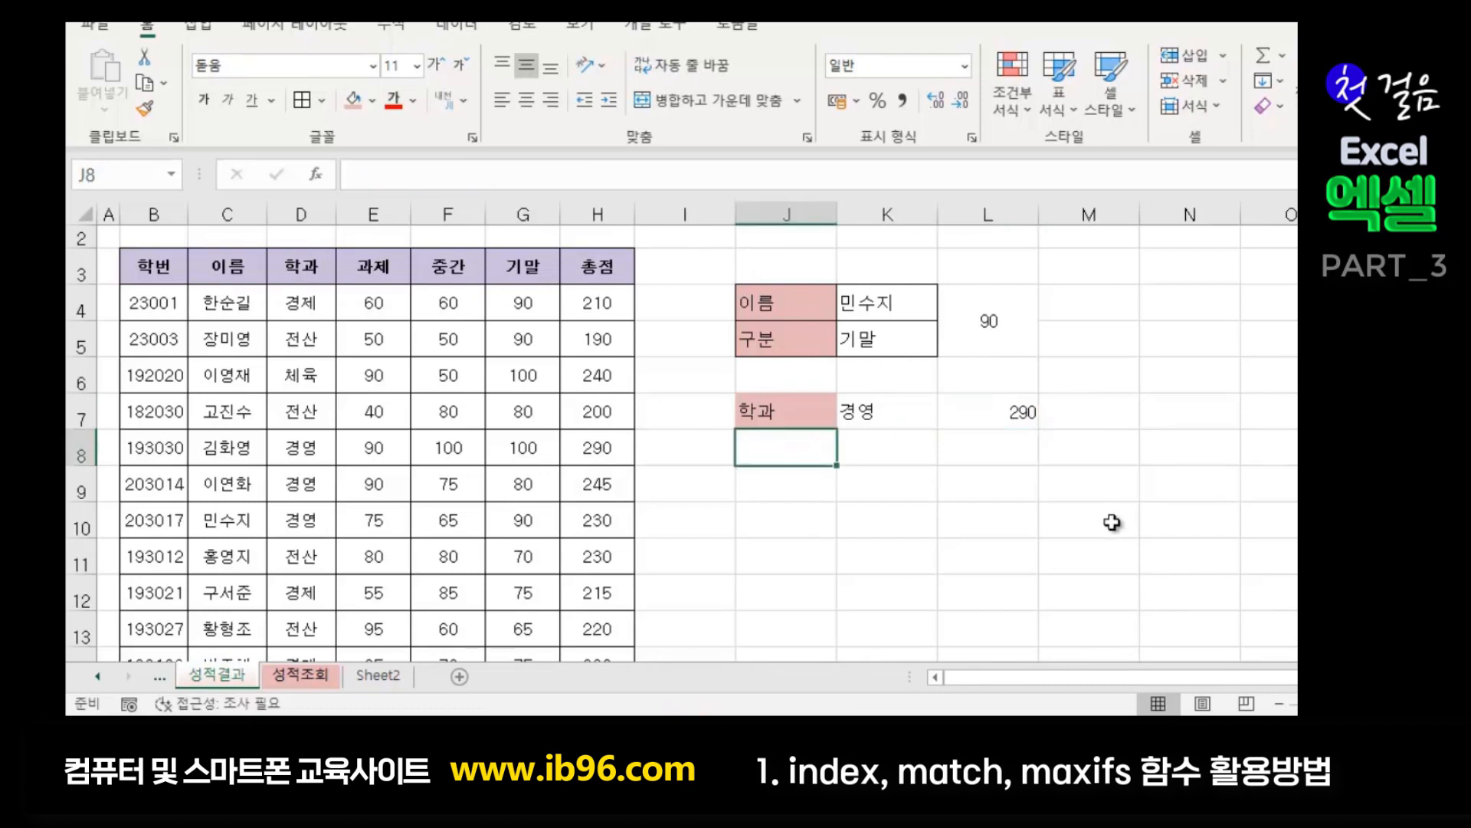
click(770, 416)
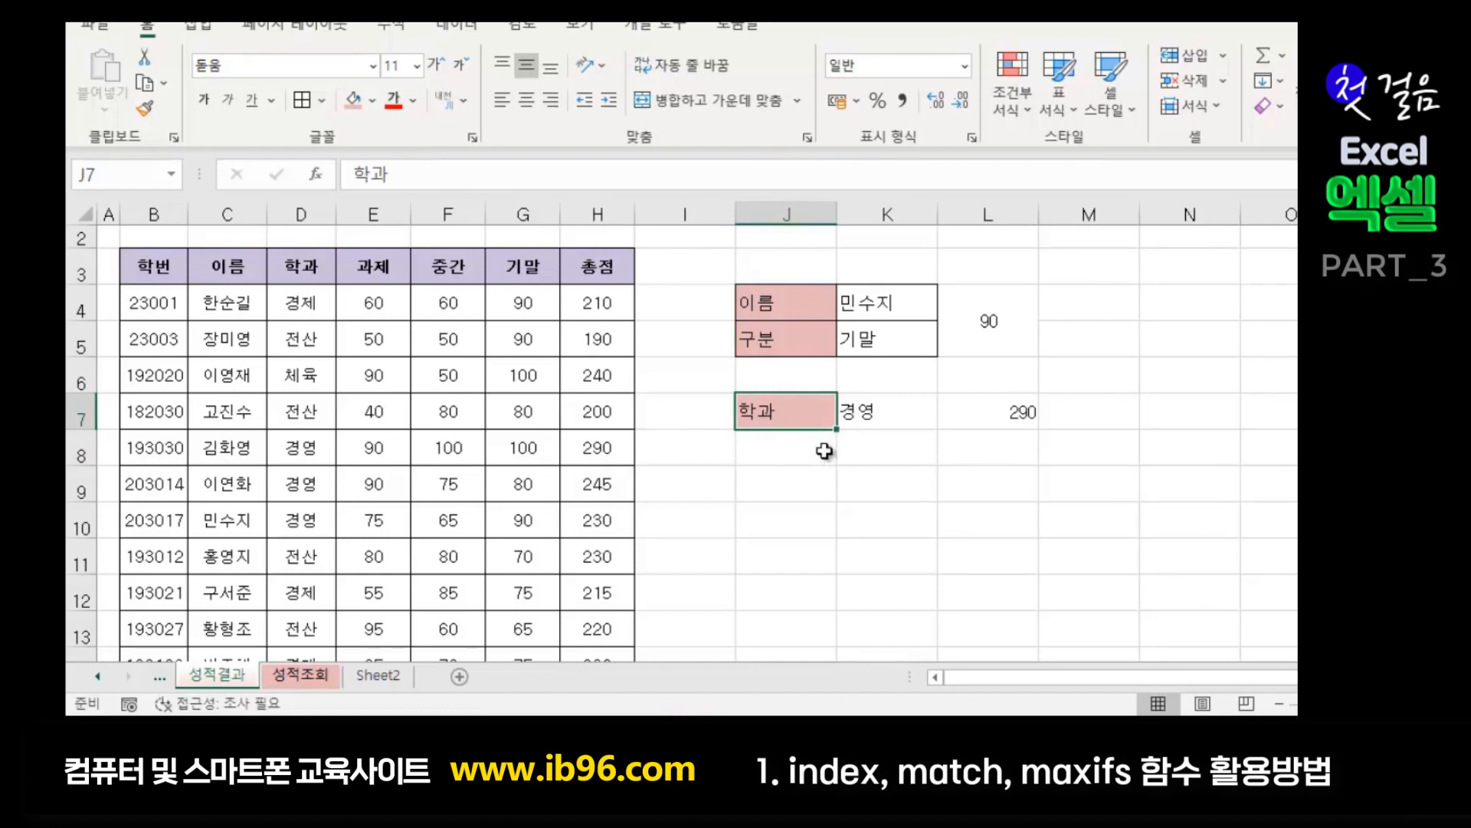
click(902, 419)
click(757, 411)
click(788, 450)
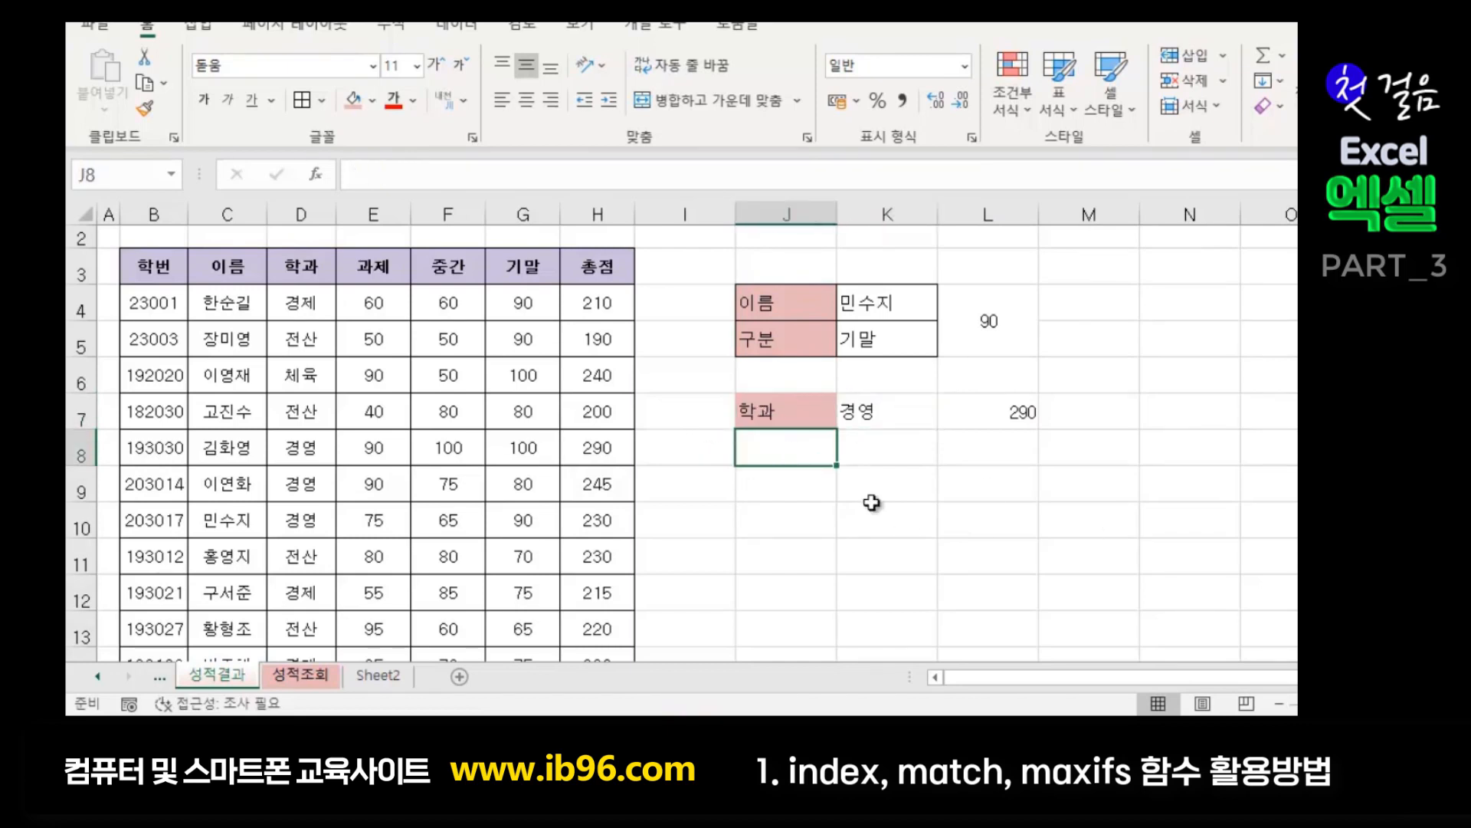
click(879, 414)
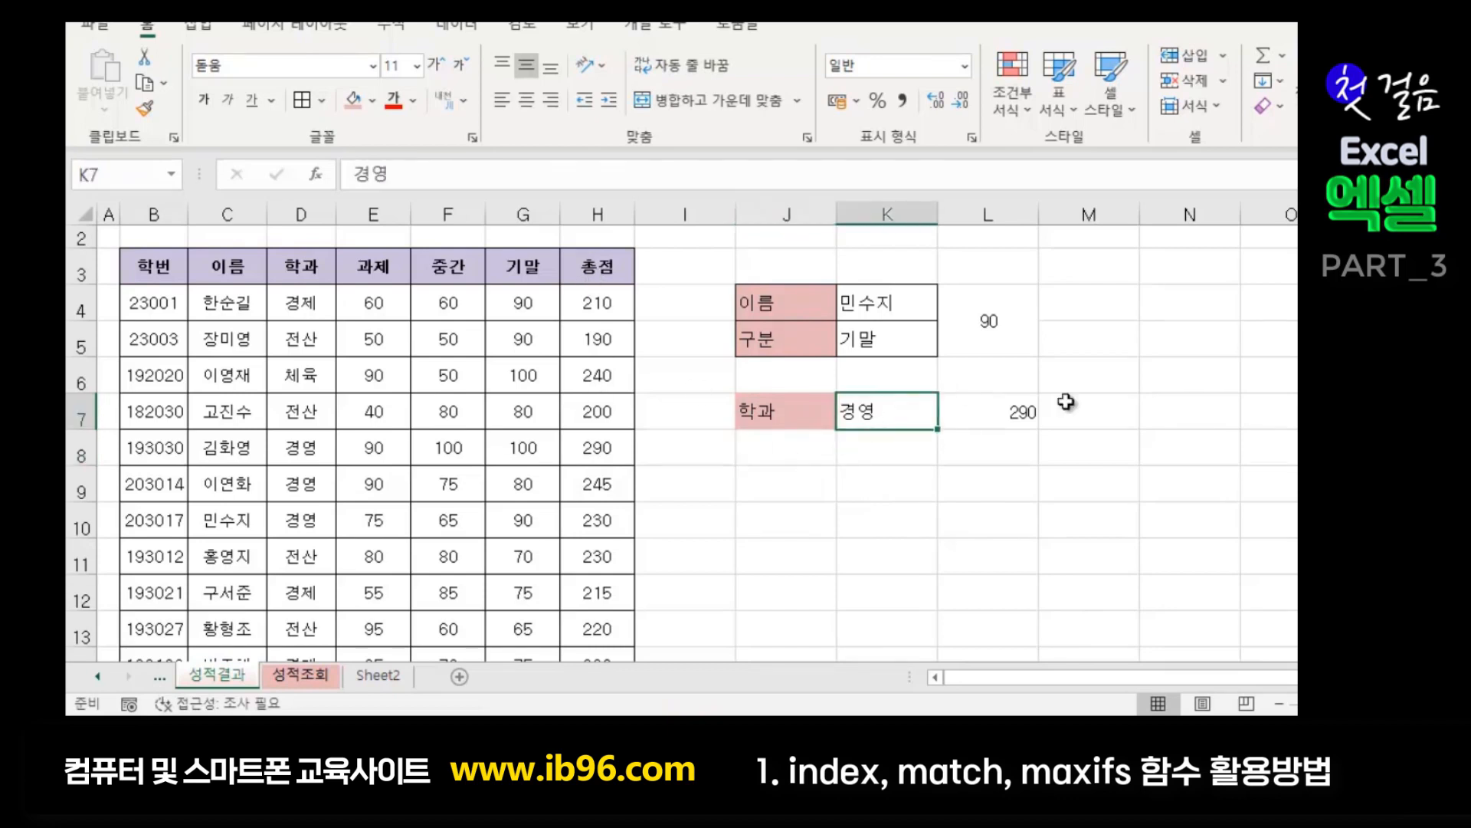
click(1009, 412)
- Enter the label 최고득점자 in J8, directly below the 학과 label
click(767, 448)
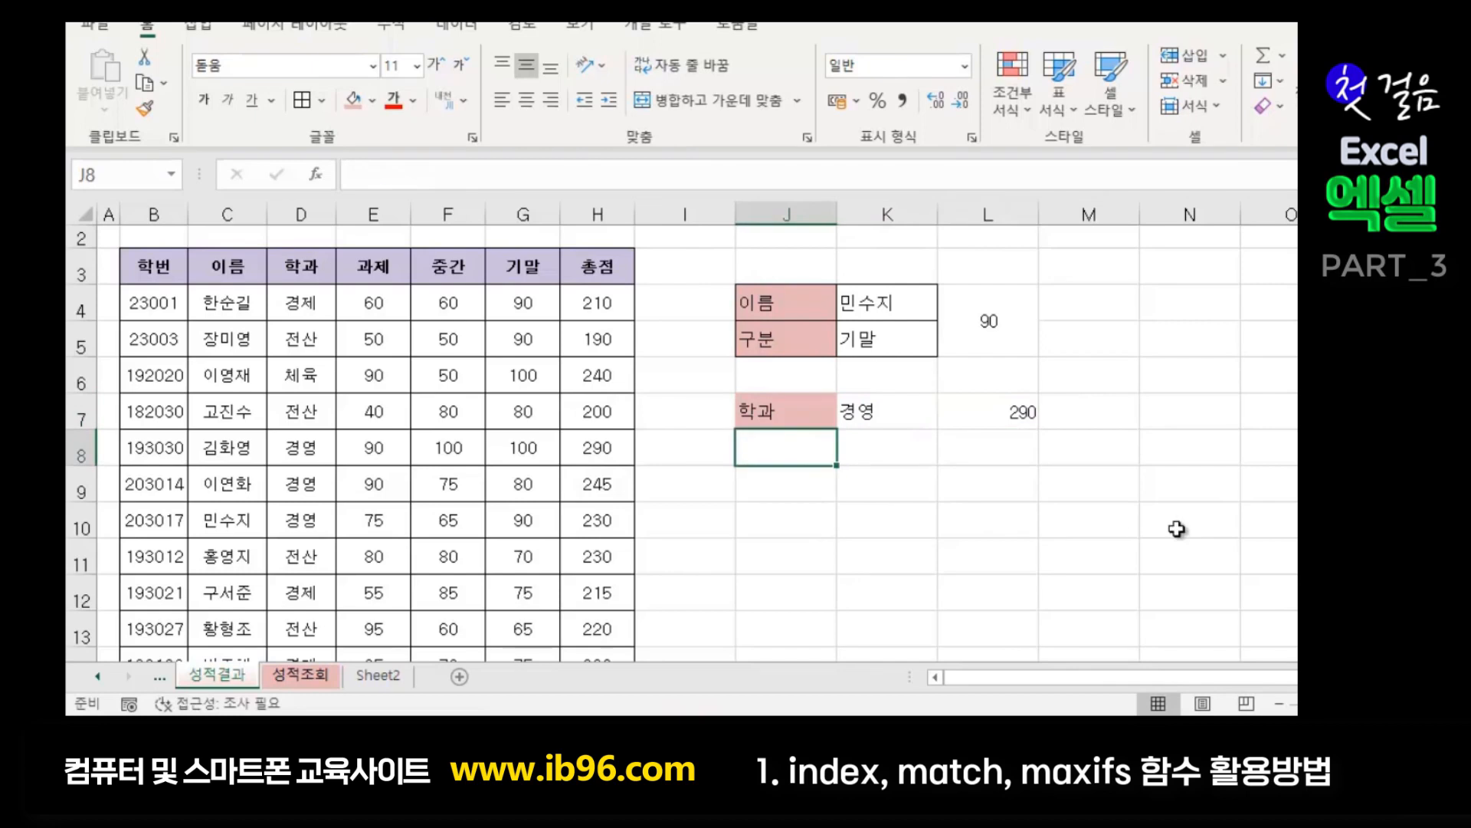
text(최고득점자)
key(Return)
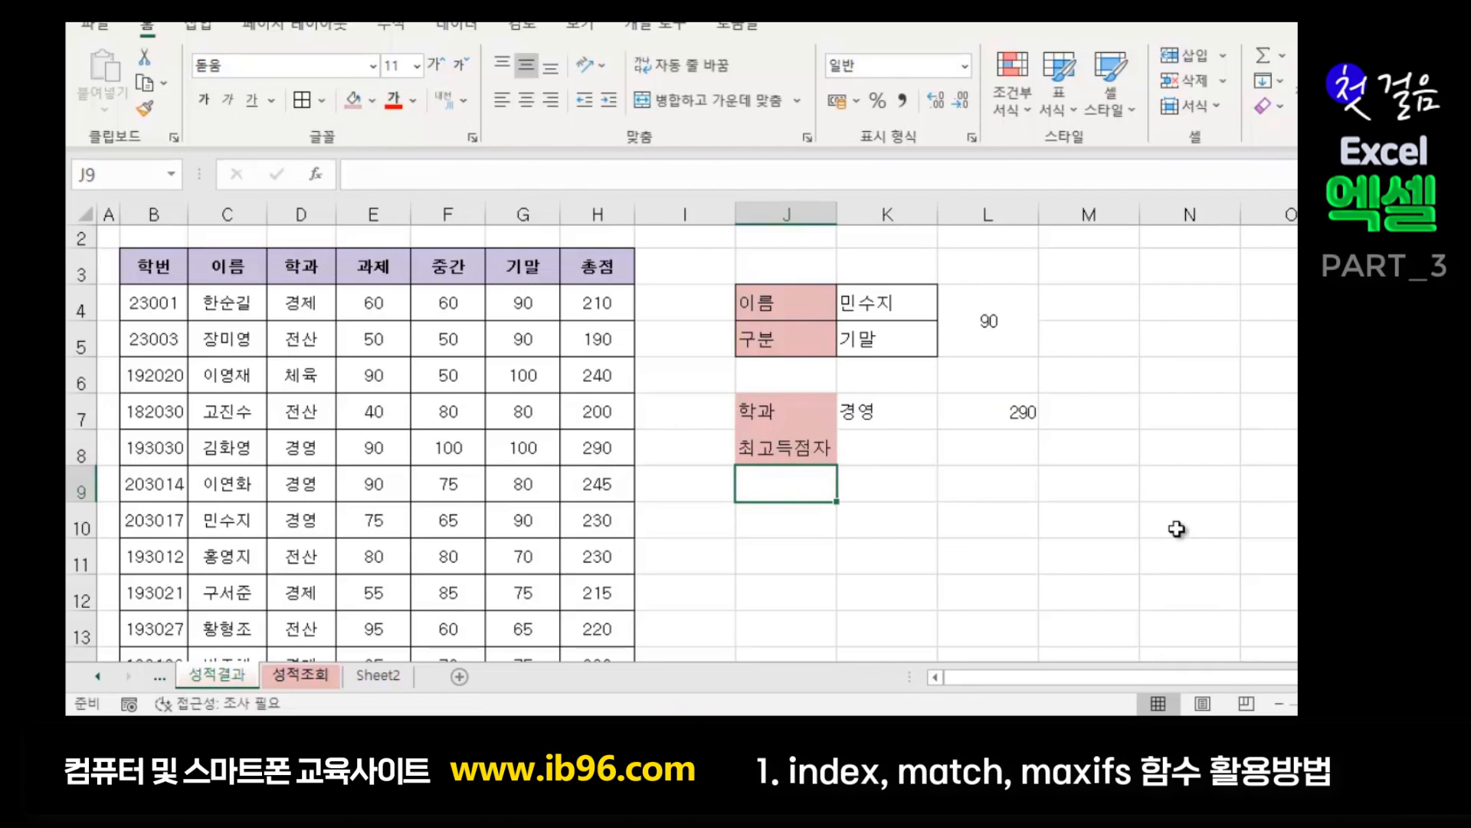
- Increase the font size of the empty cell K8 beside the 최고득점자 label to 16
click(889, 452)
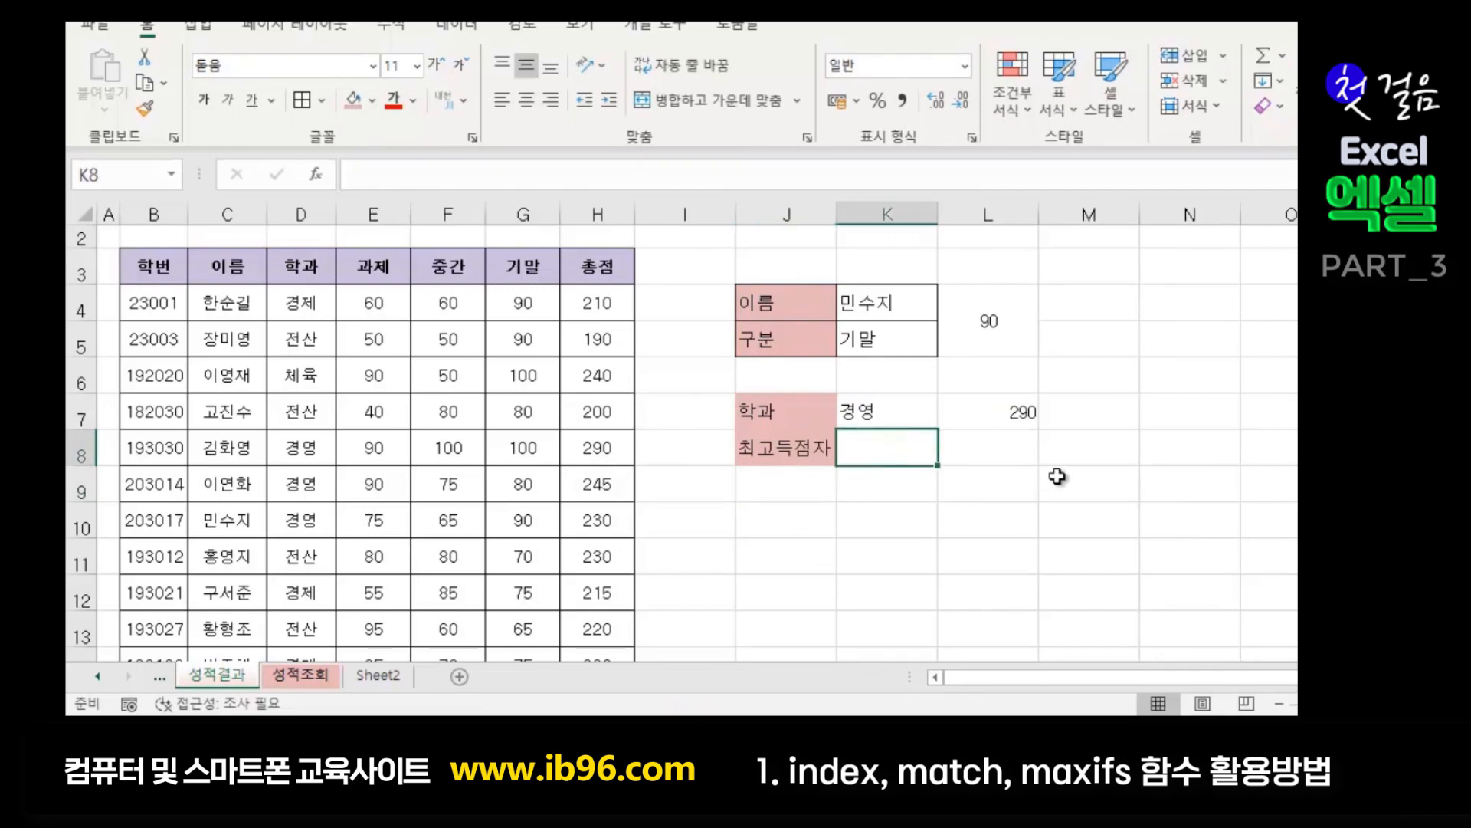
click(435, 67)
click(901, 510)
click(925, 443)
- Trace the highest total in L7 to its row in the 총점 column and the student name in that row
click(1023, 417)
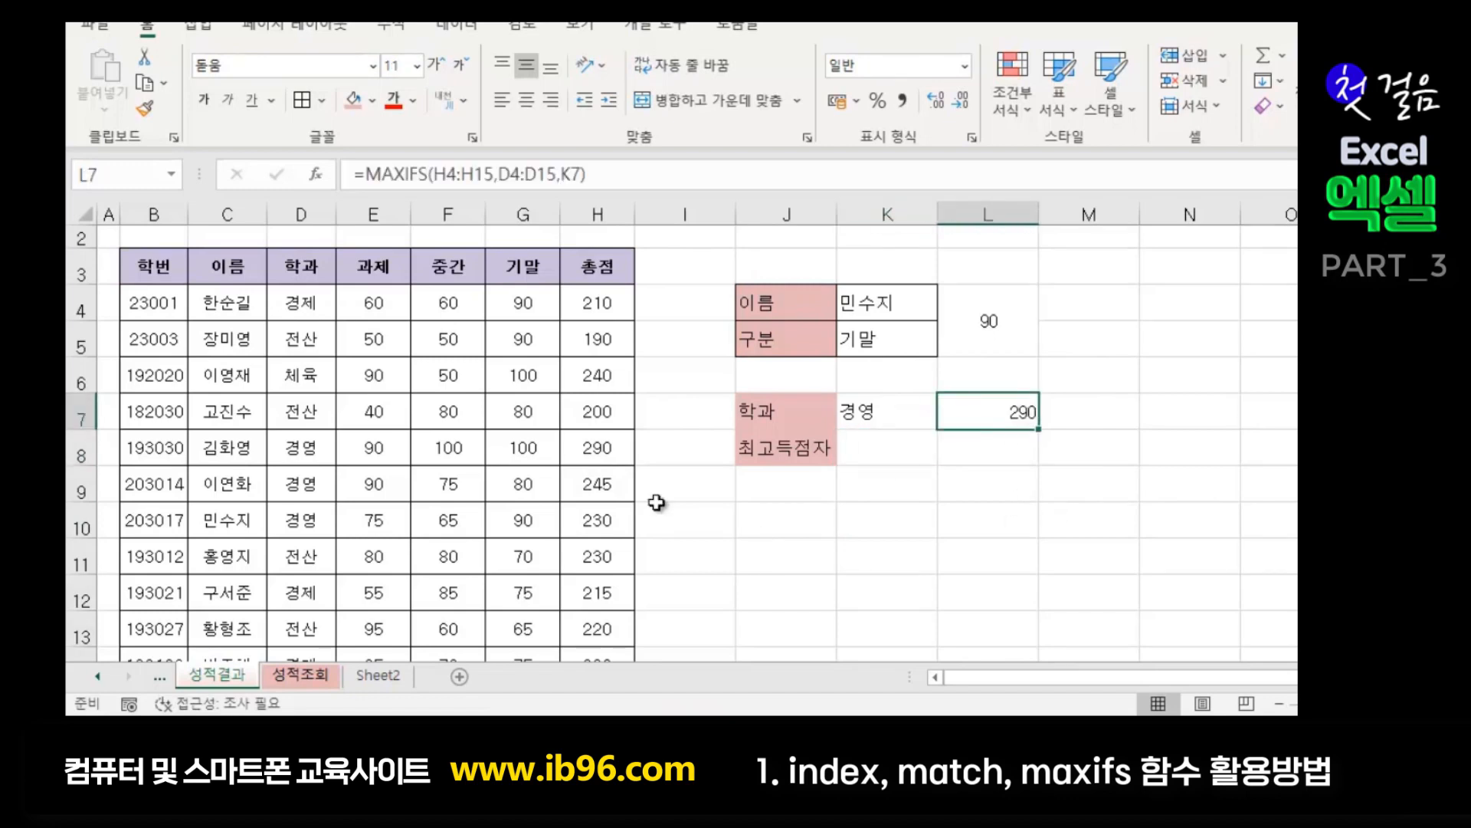
scroll(614, 581, down, 2)
scroll(651, 492, up, 1)
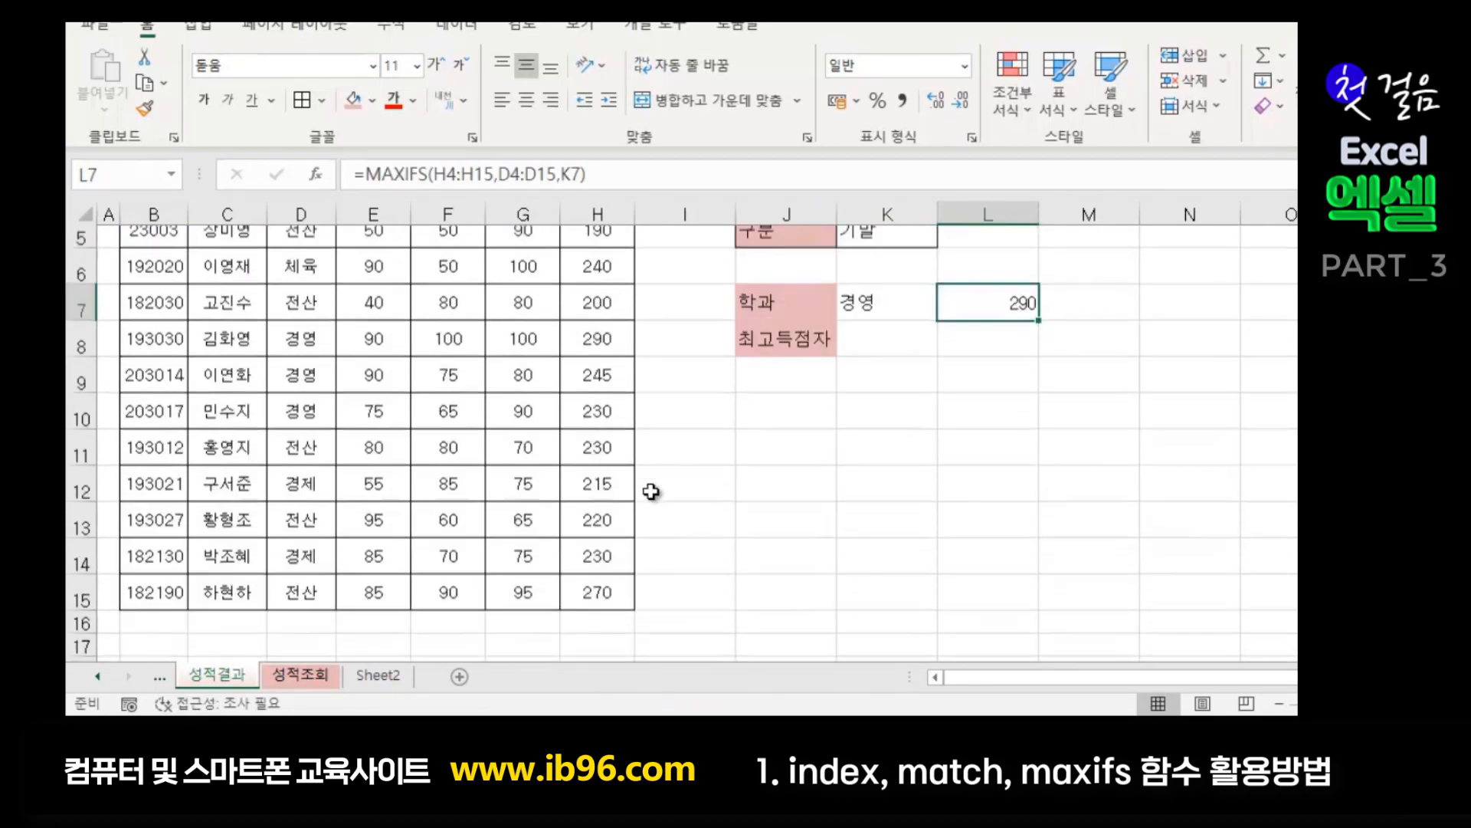
scroll(651, 491, up, 1)
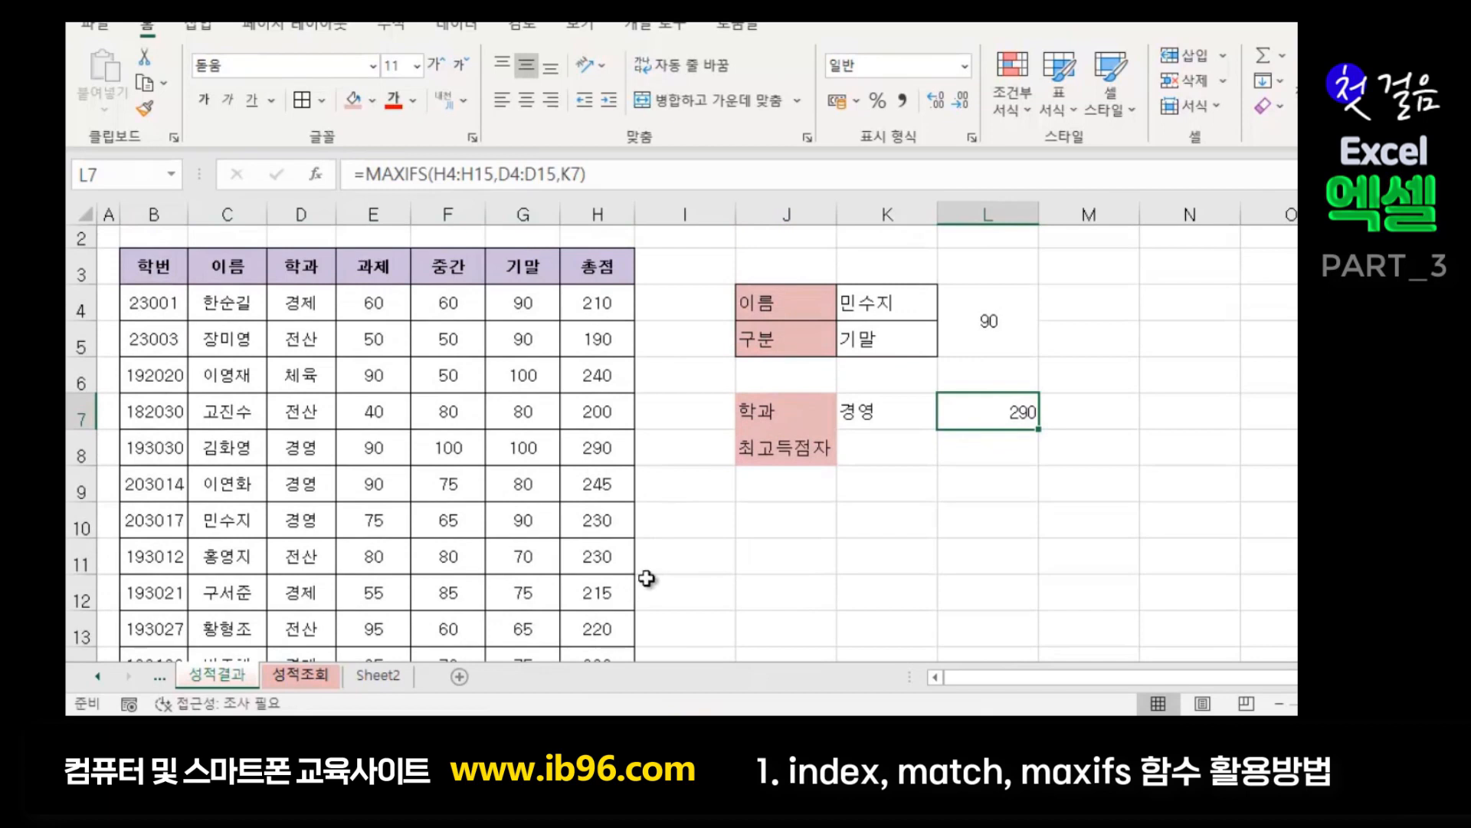
click(608, 448)
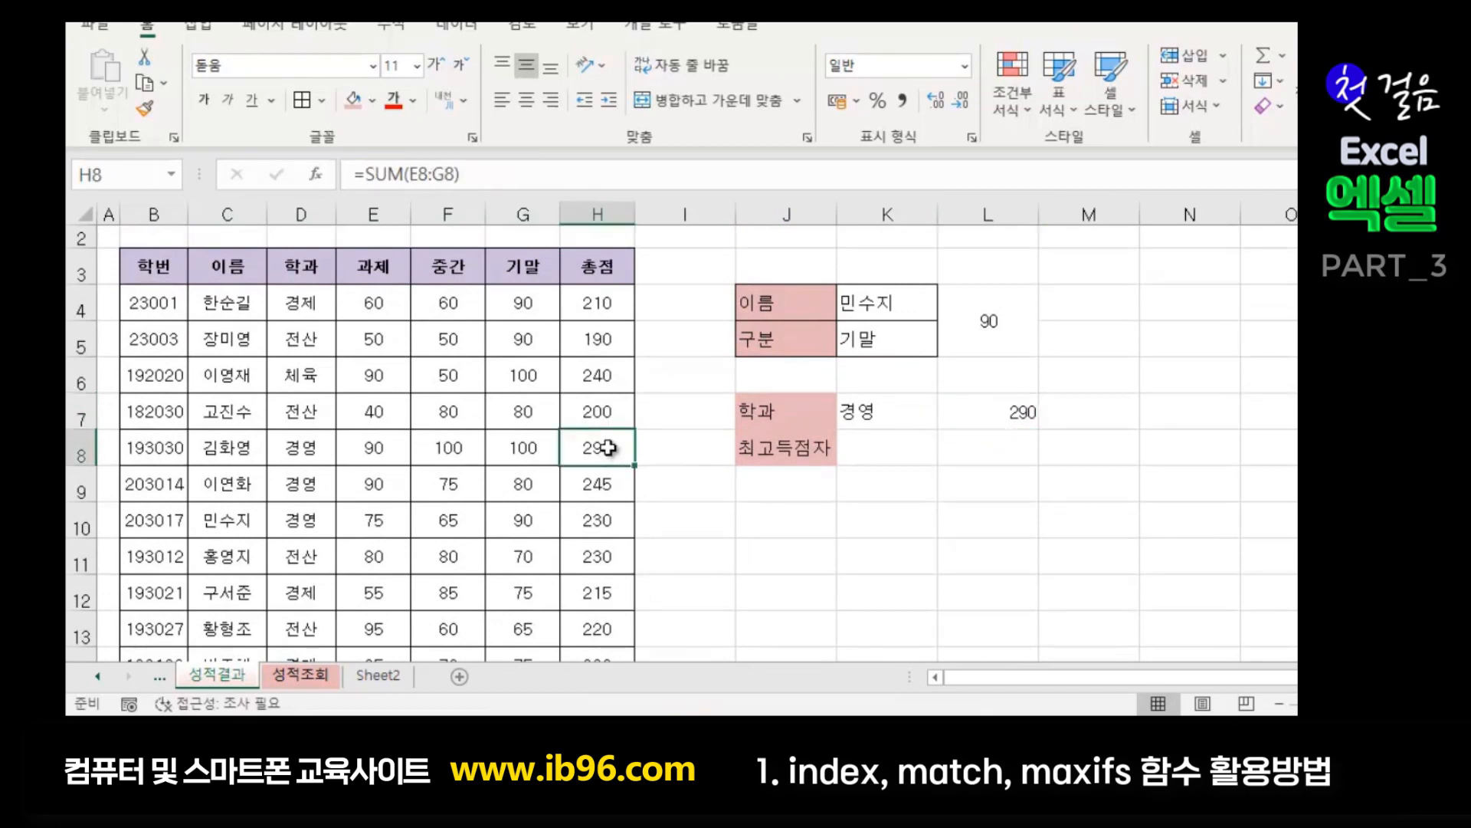
click(231, 454)
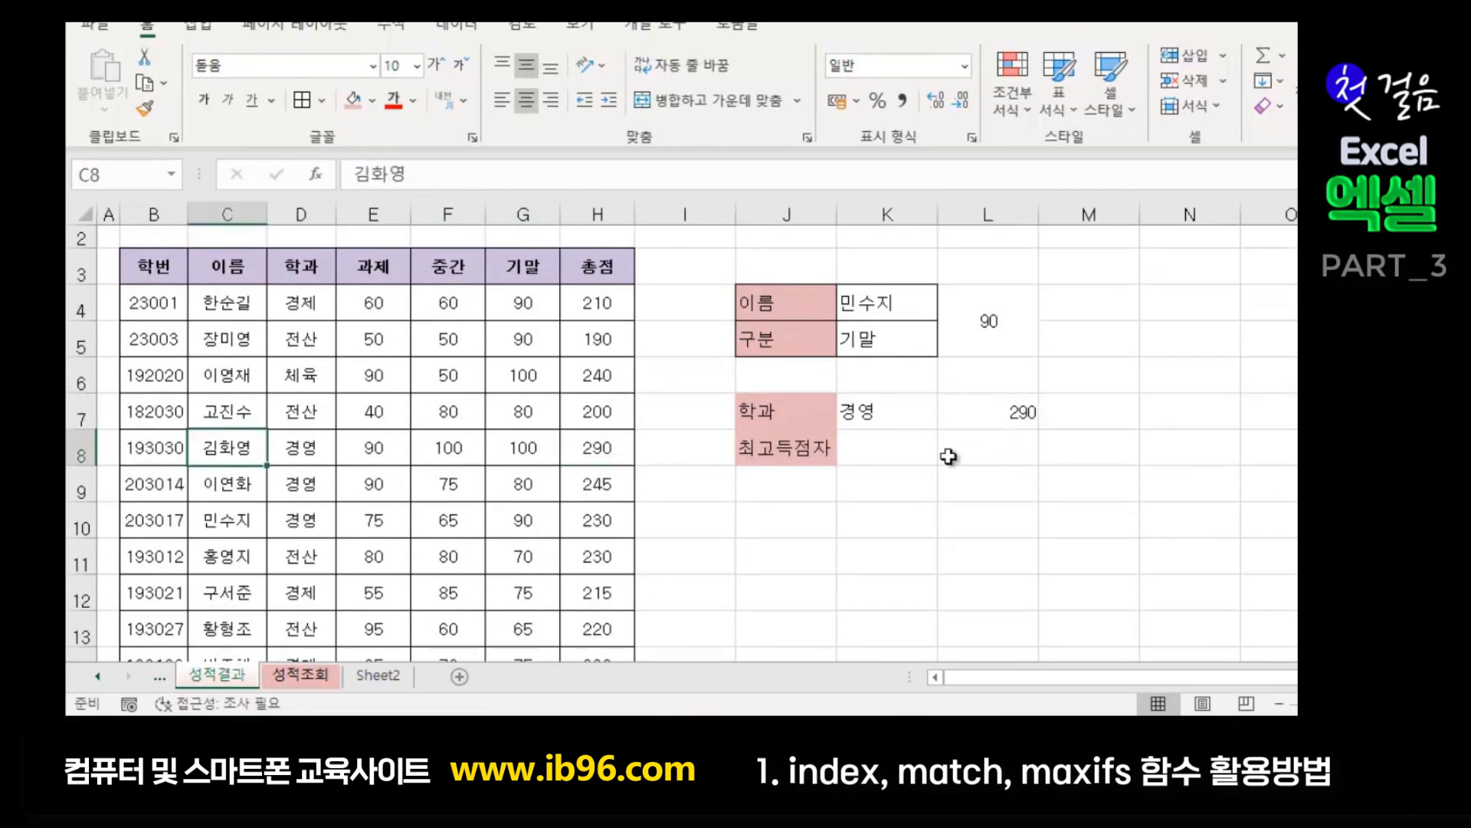
click(880, 453)
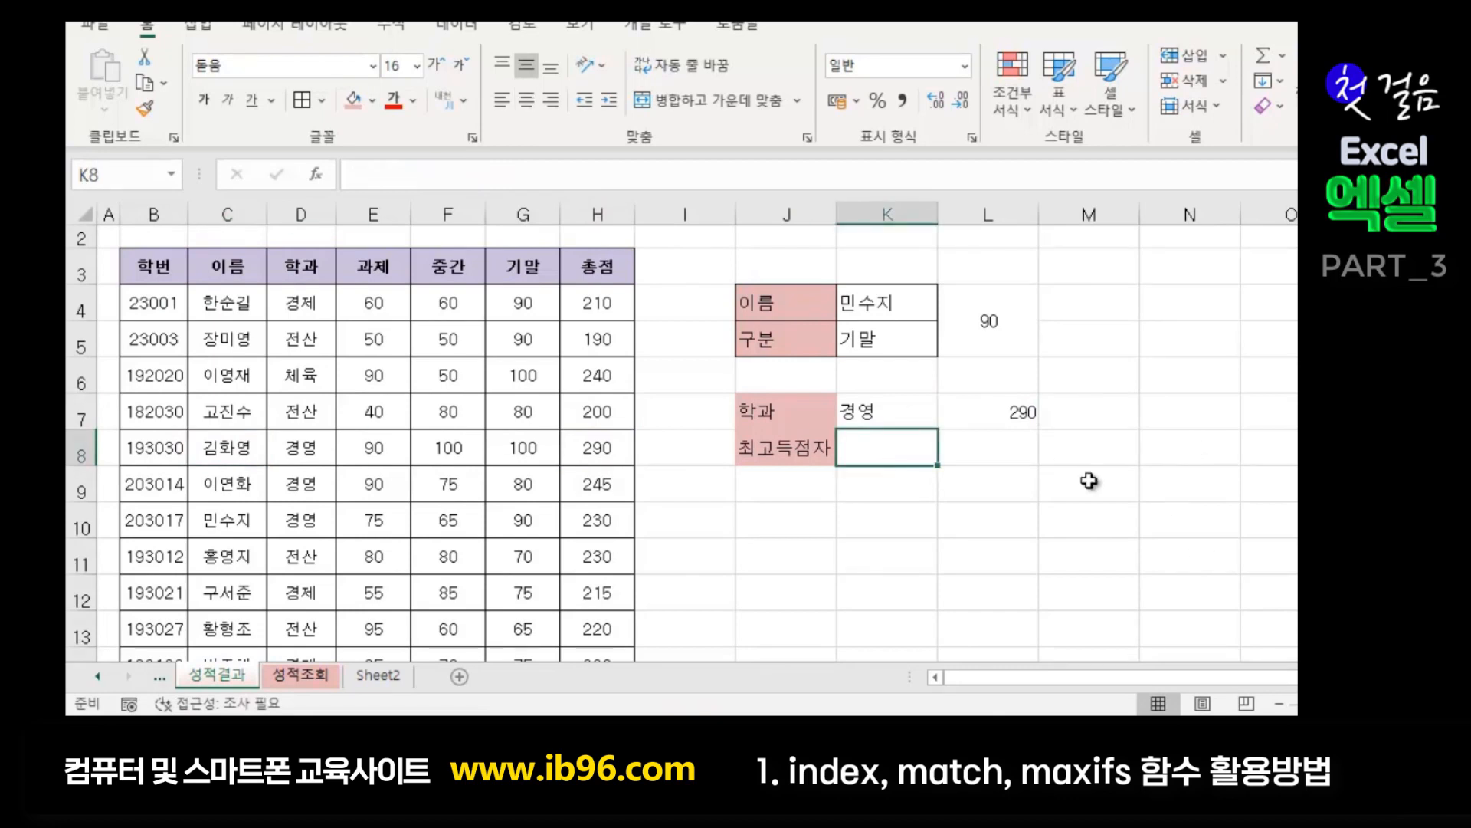
click(1007, 461)
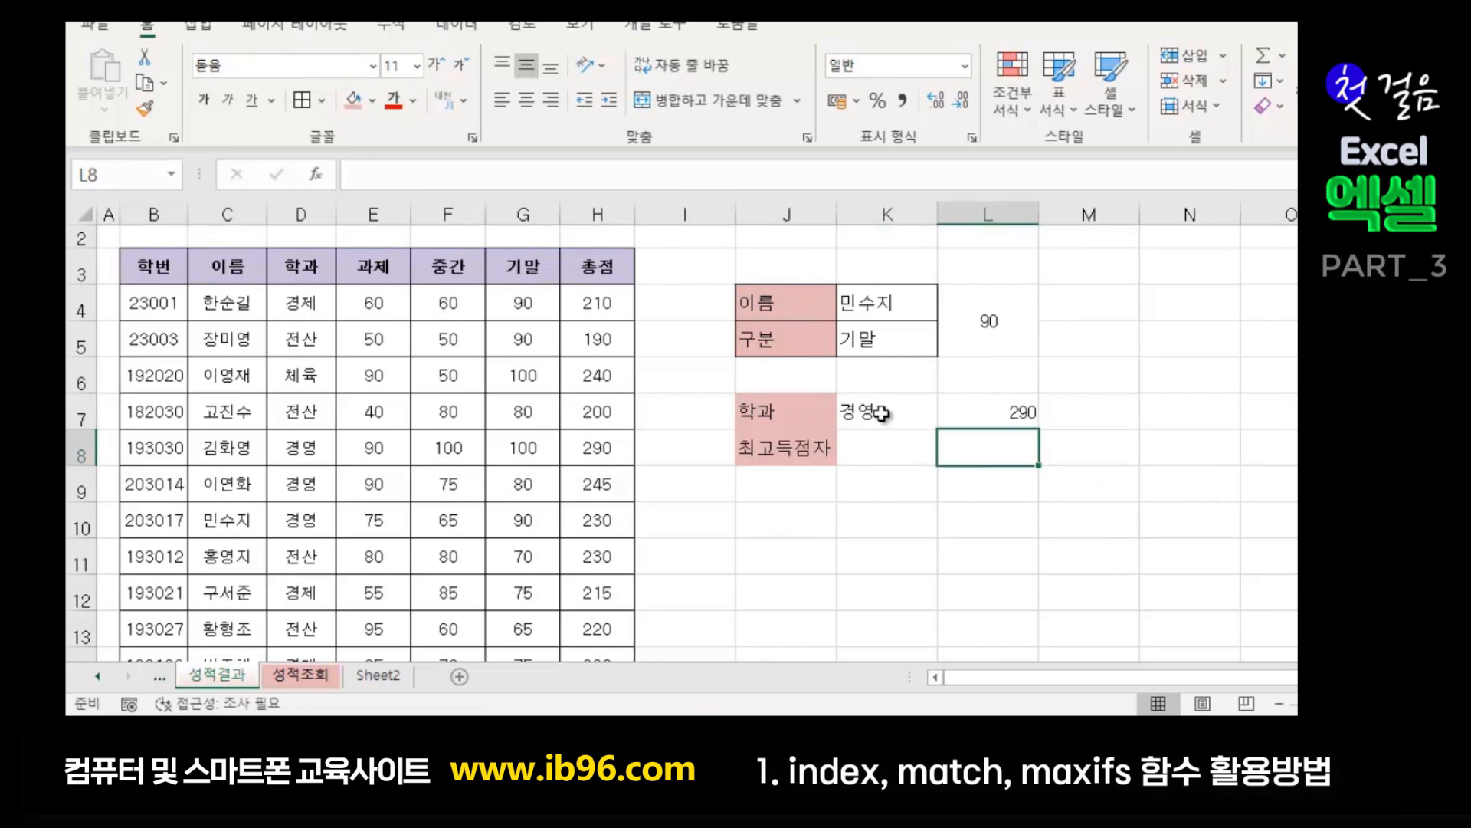
click(605, 449)
click(233, 453)
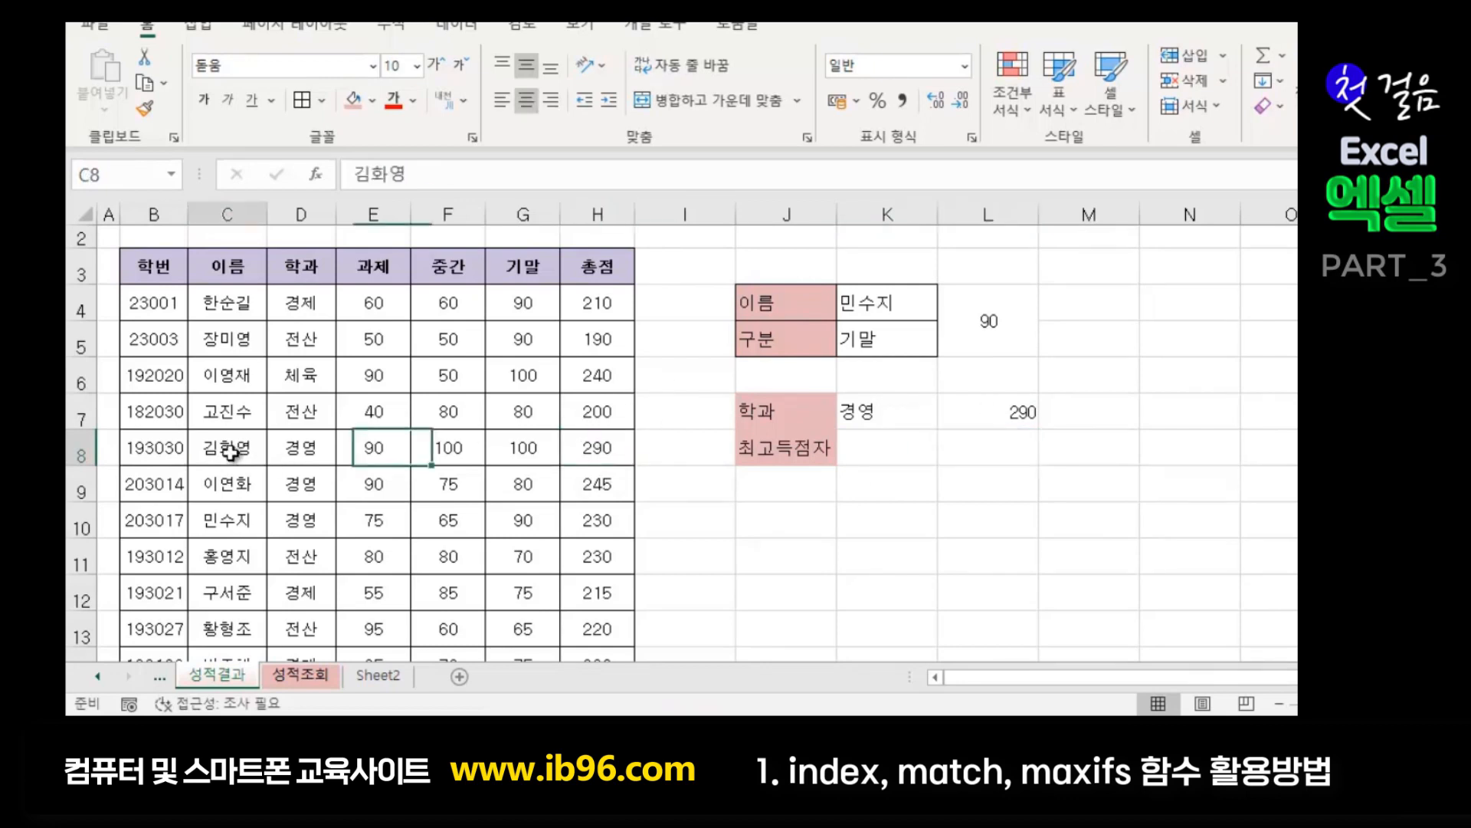
click(913, 456)
click(1058, 469)
click(1147, 455)
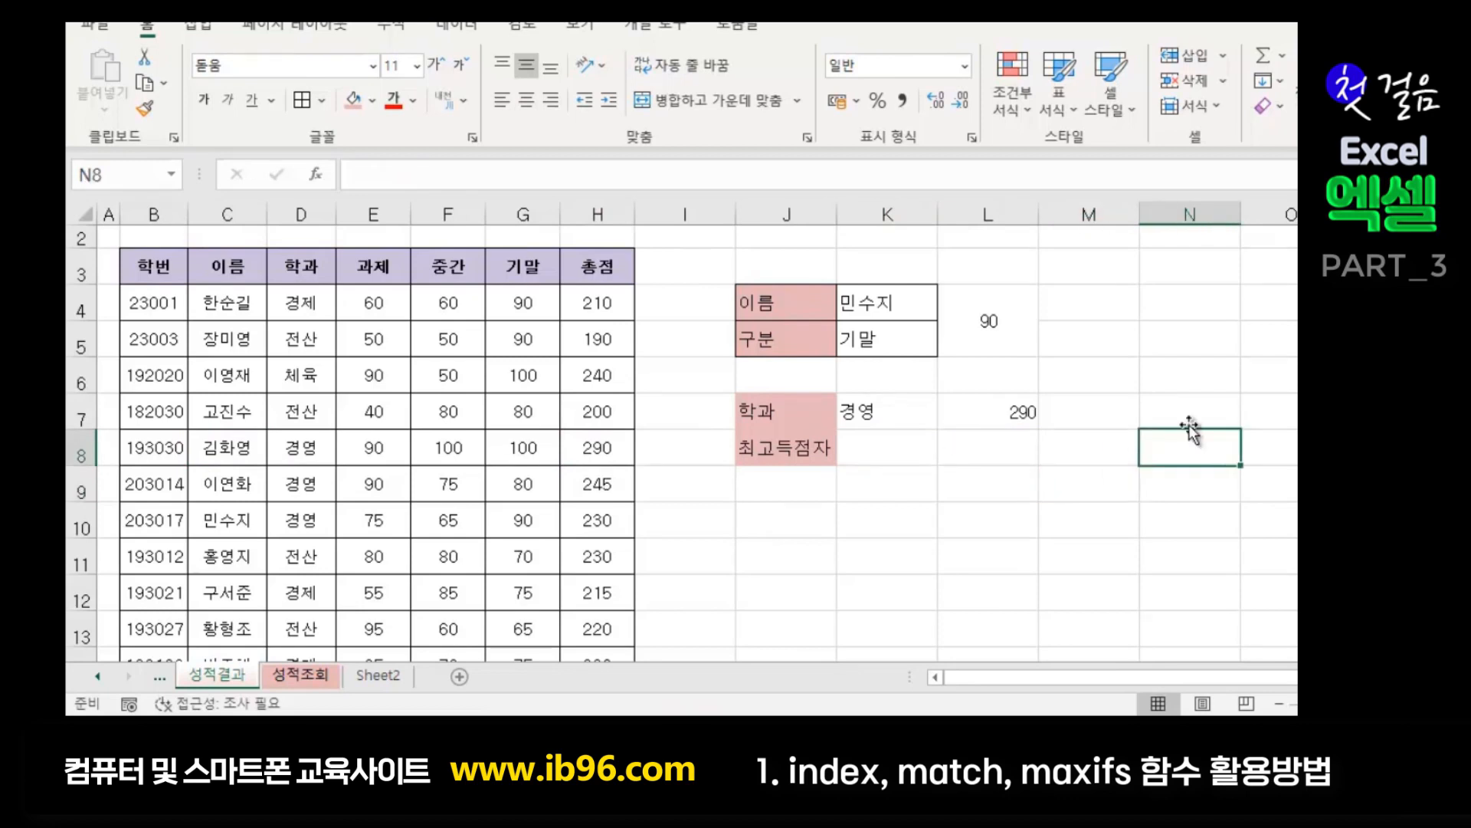
- Review the 총점 column against the L7 maximum and the matching row's name as the basis for K8
click(887, 457)
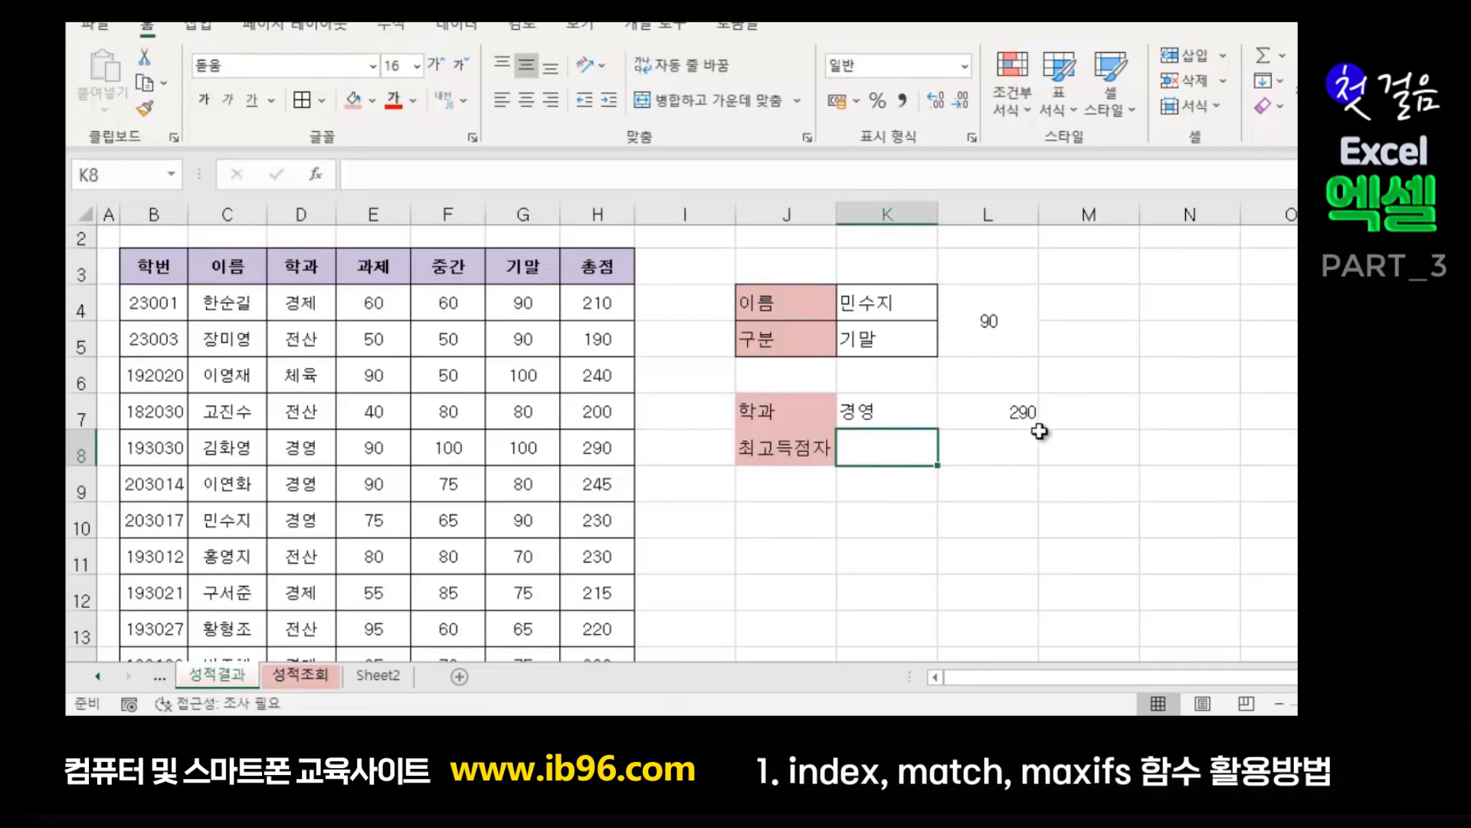
click(1008, 408)
drag(593, 302, 553, 647)
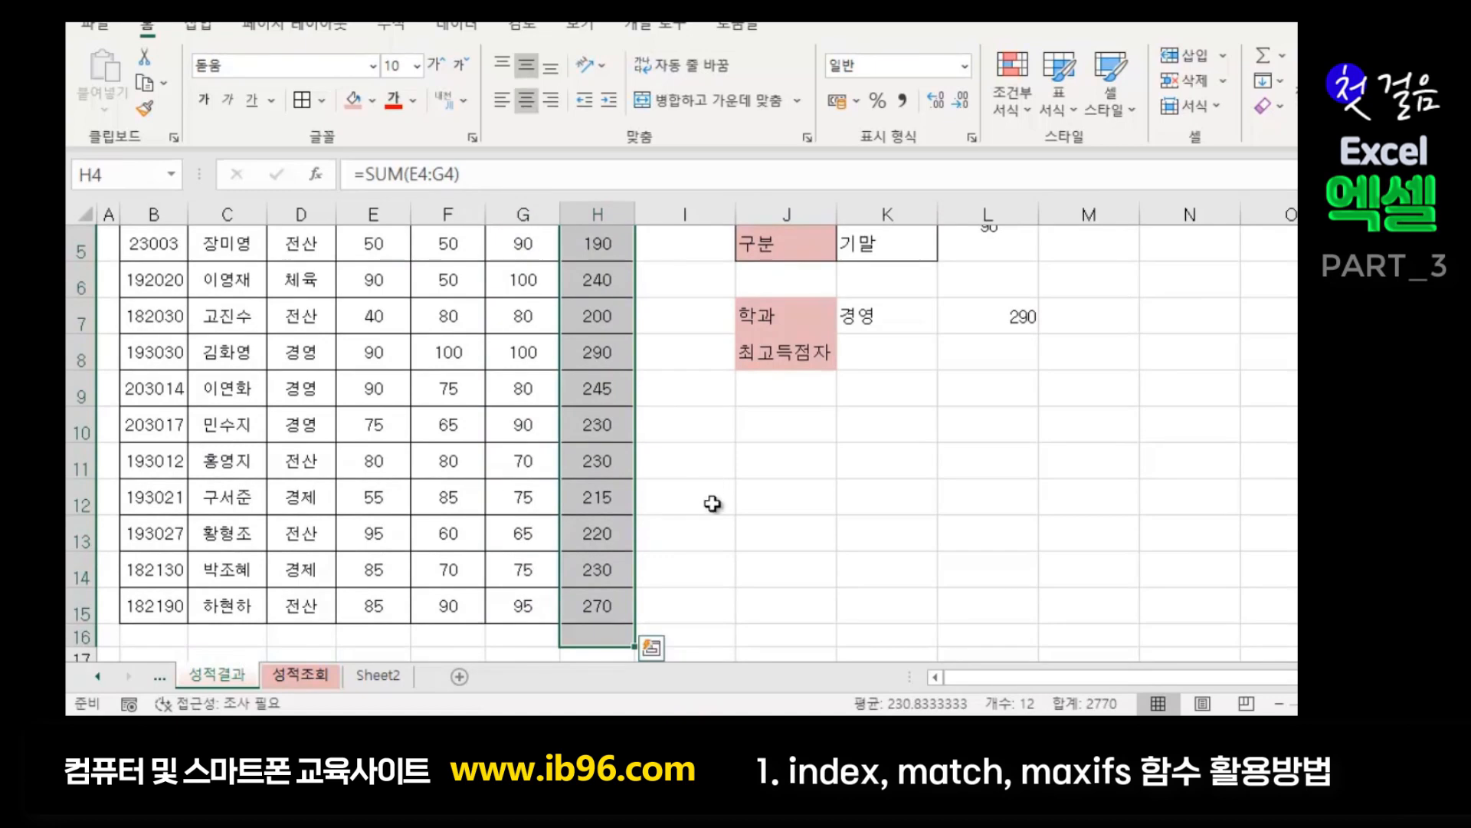
click(708, 500)
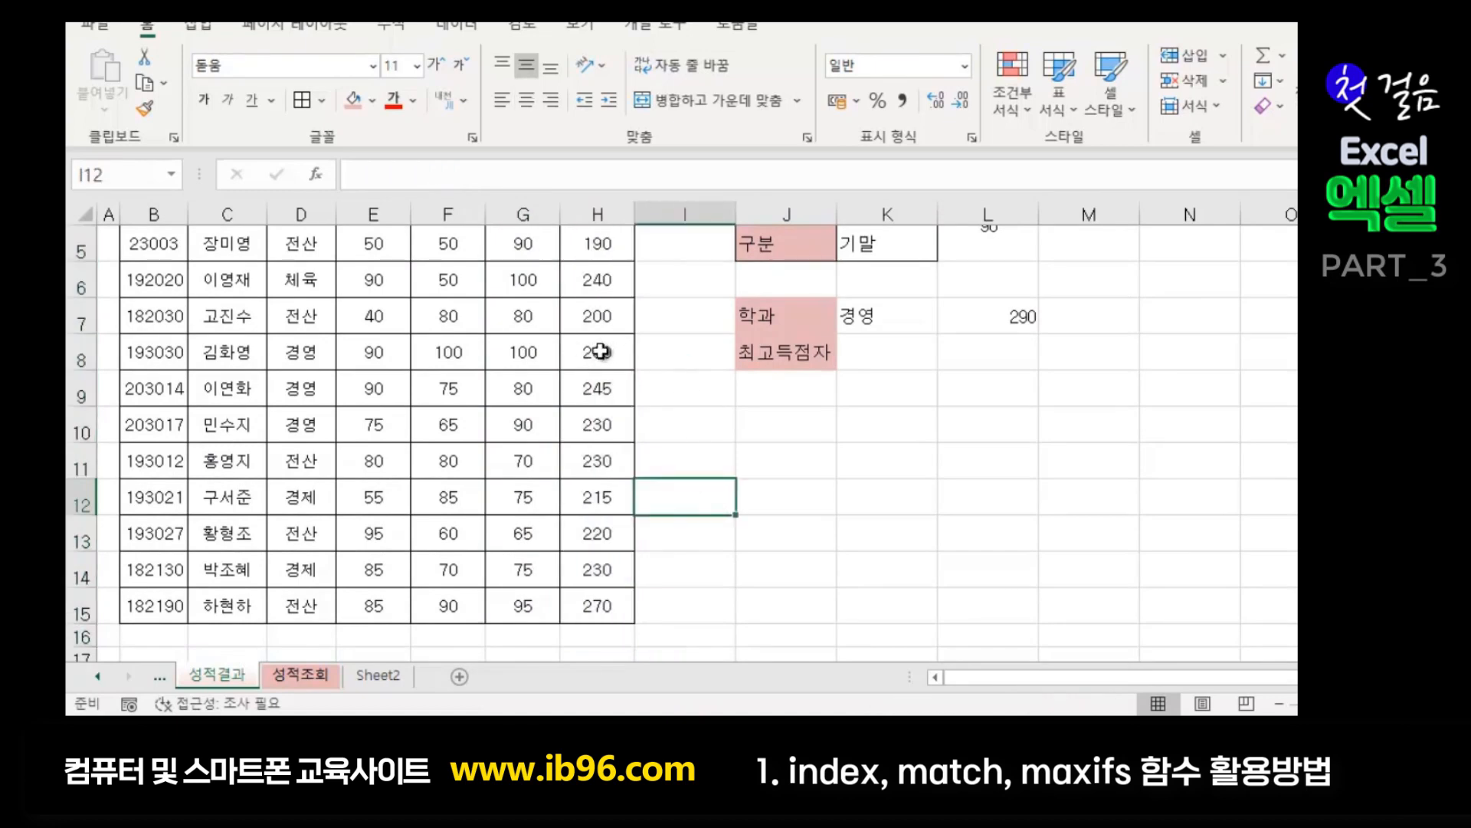
click(613, 351)
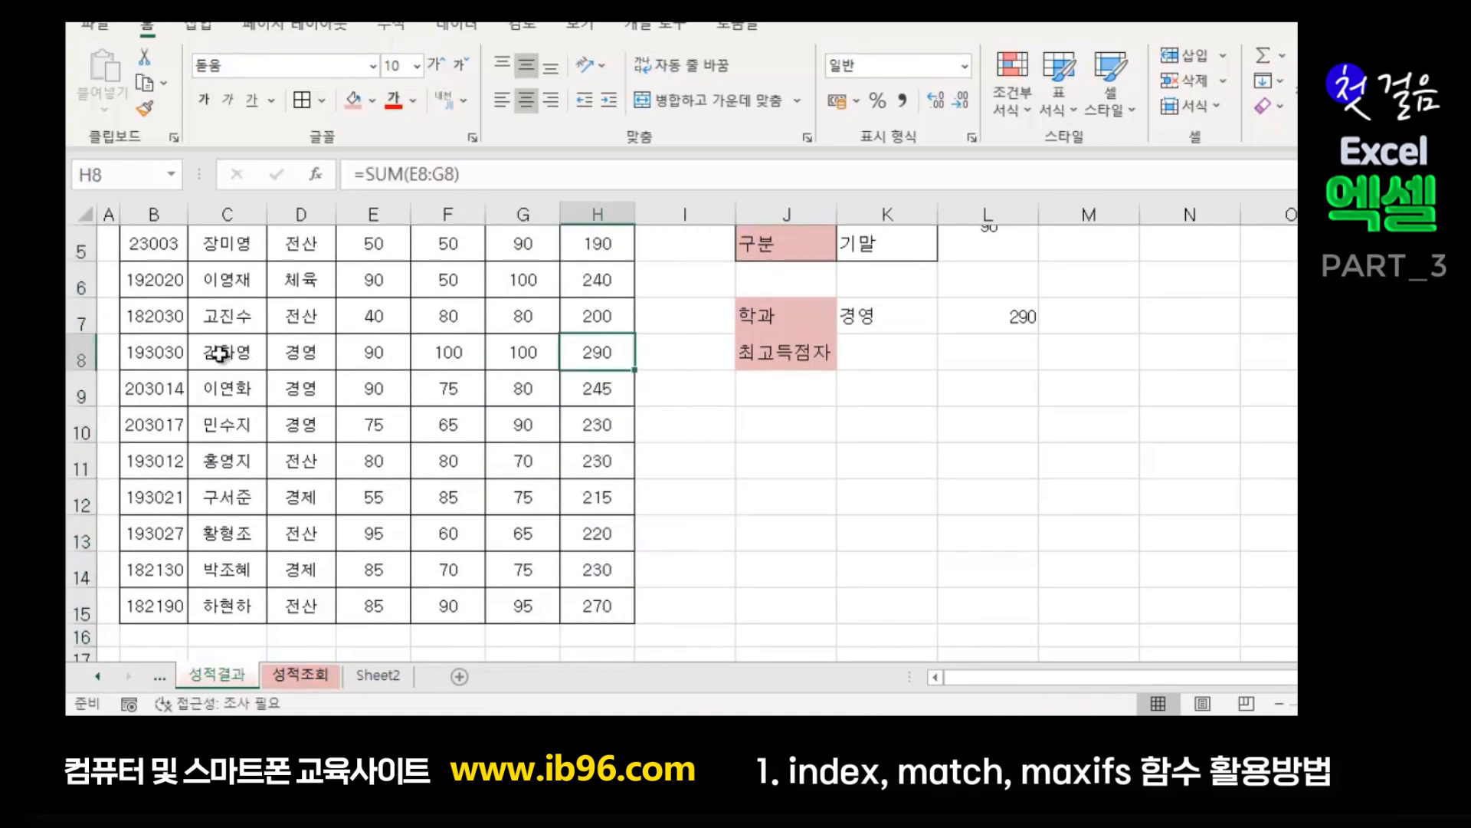
click(220, 352)
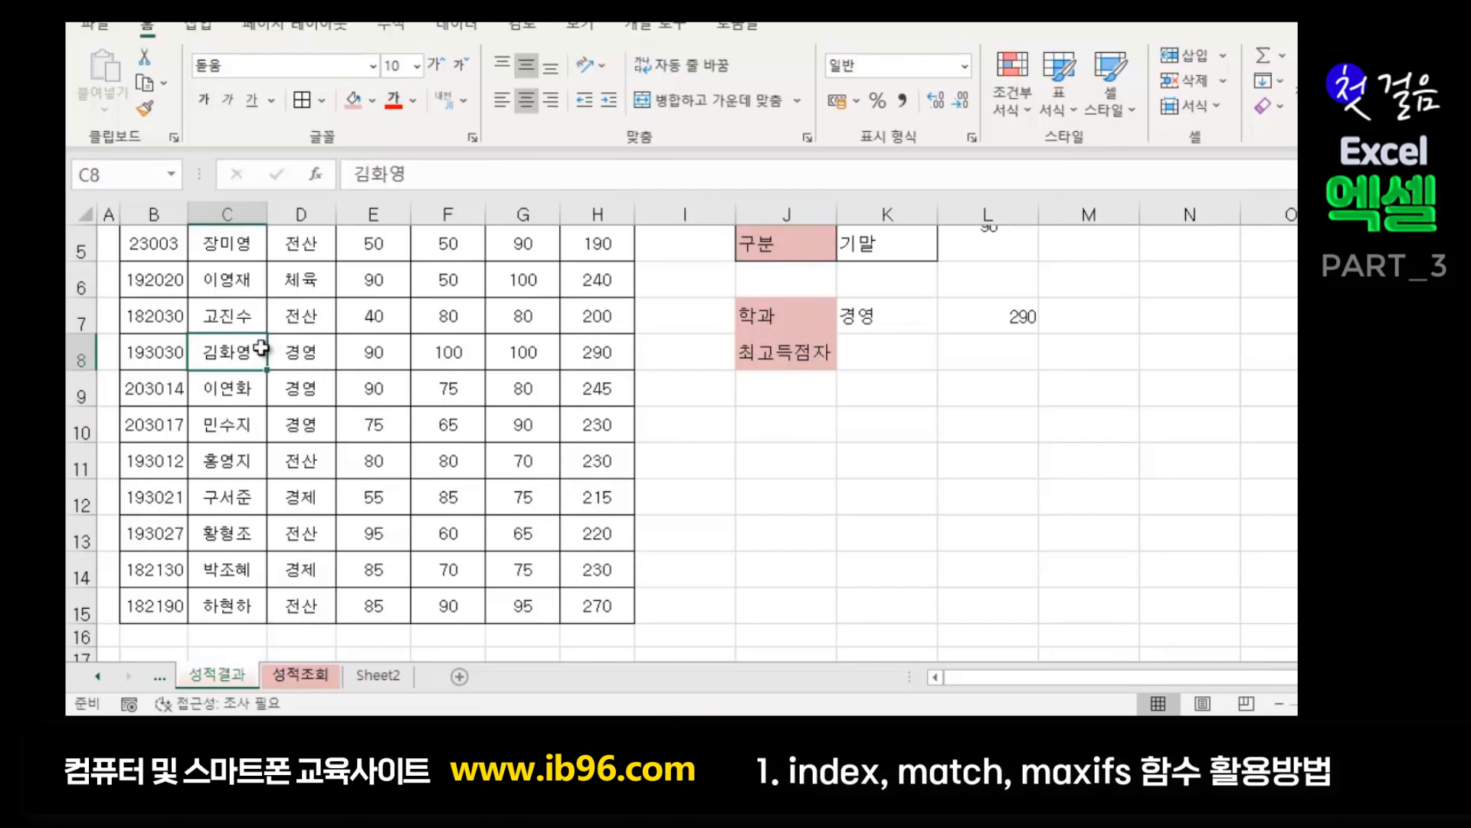
click(878, 360)
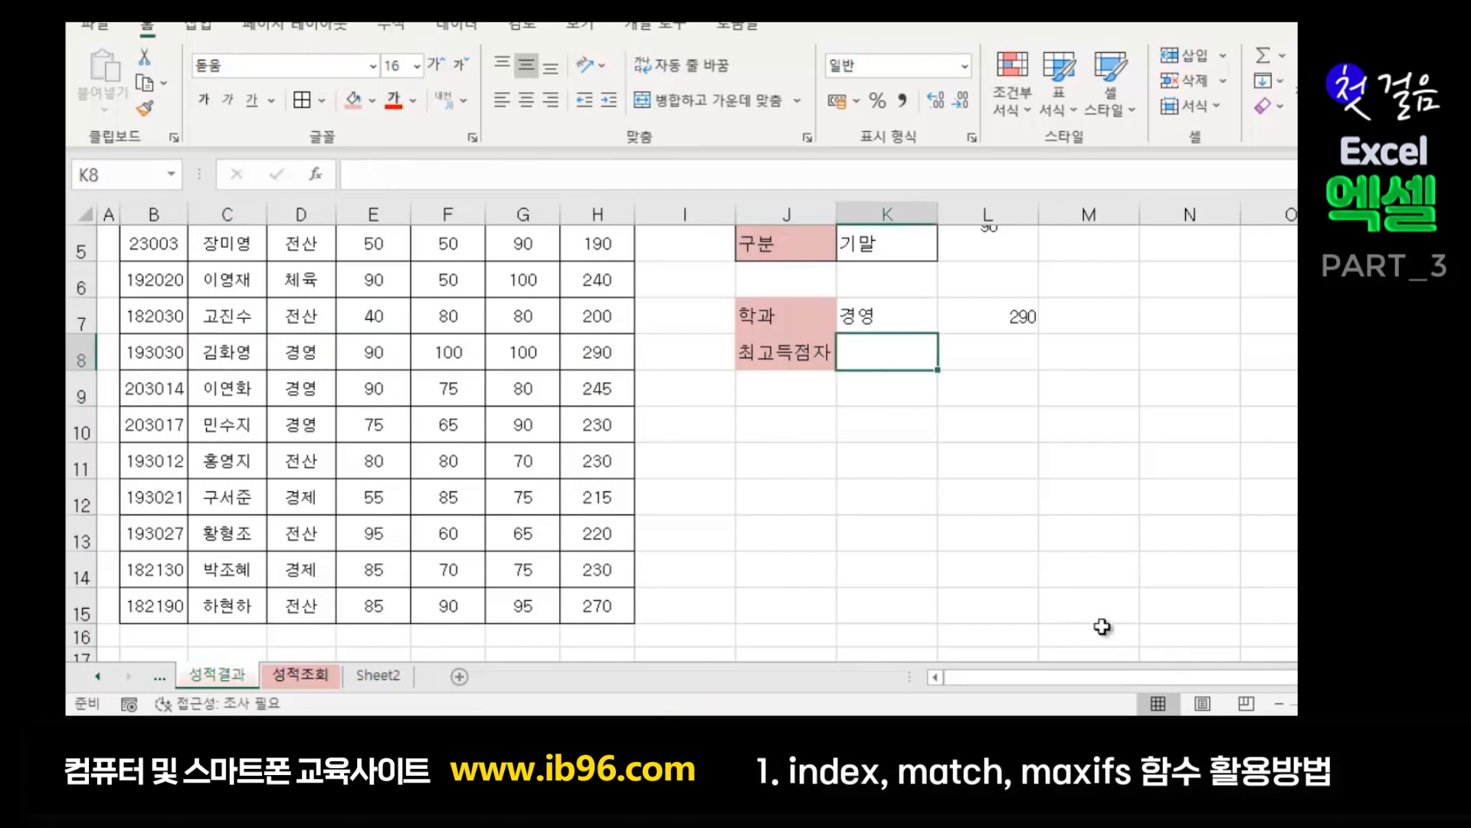
scroll(1102, 627, up, 2)
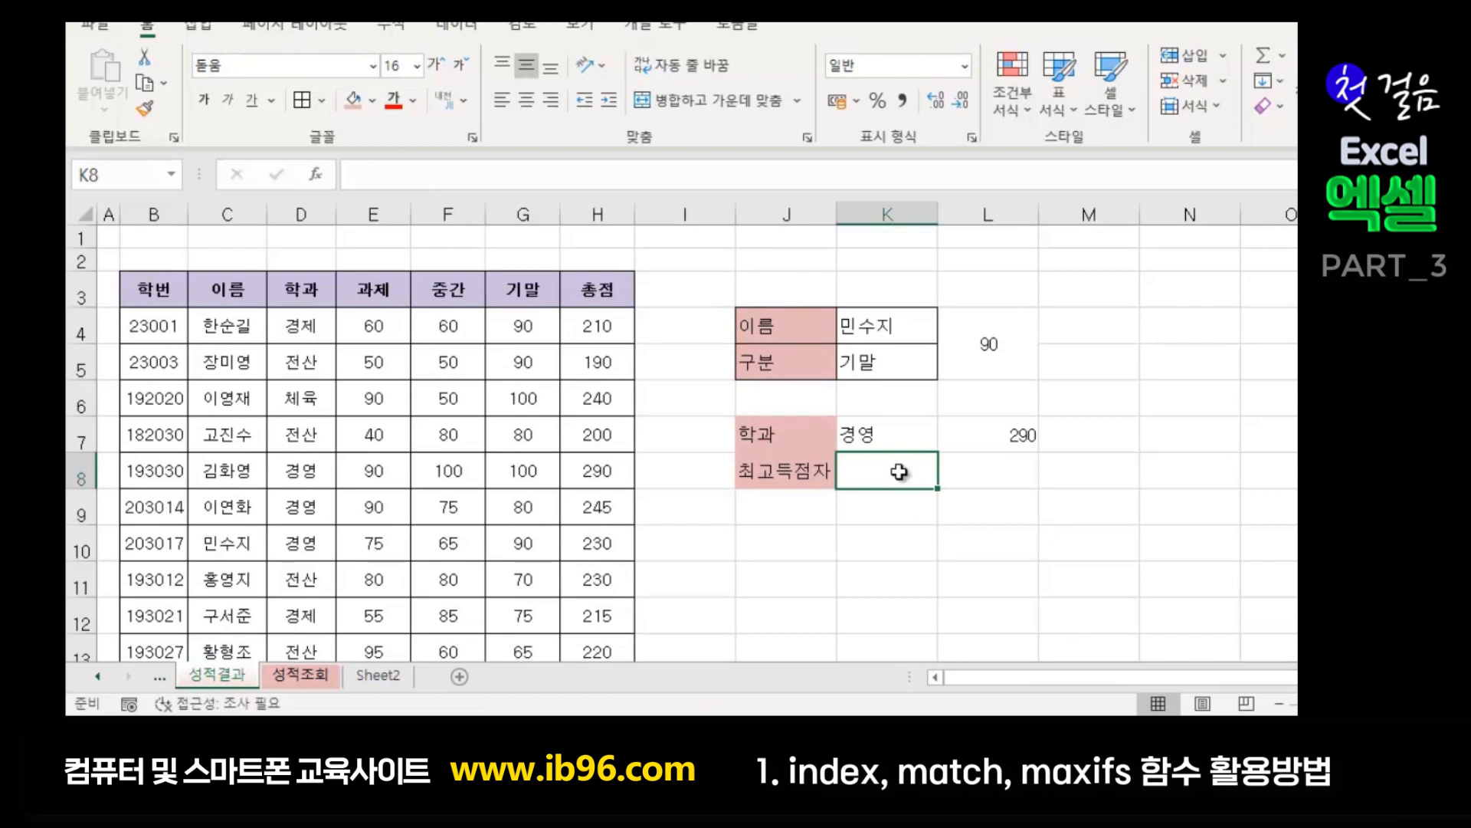
click(1024, 435)
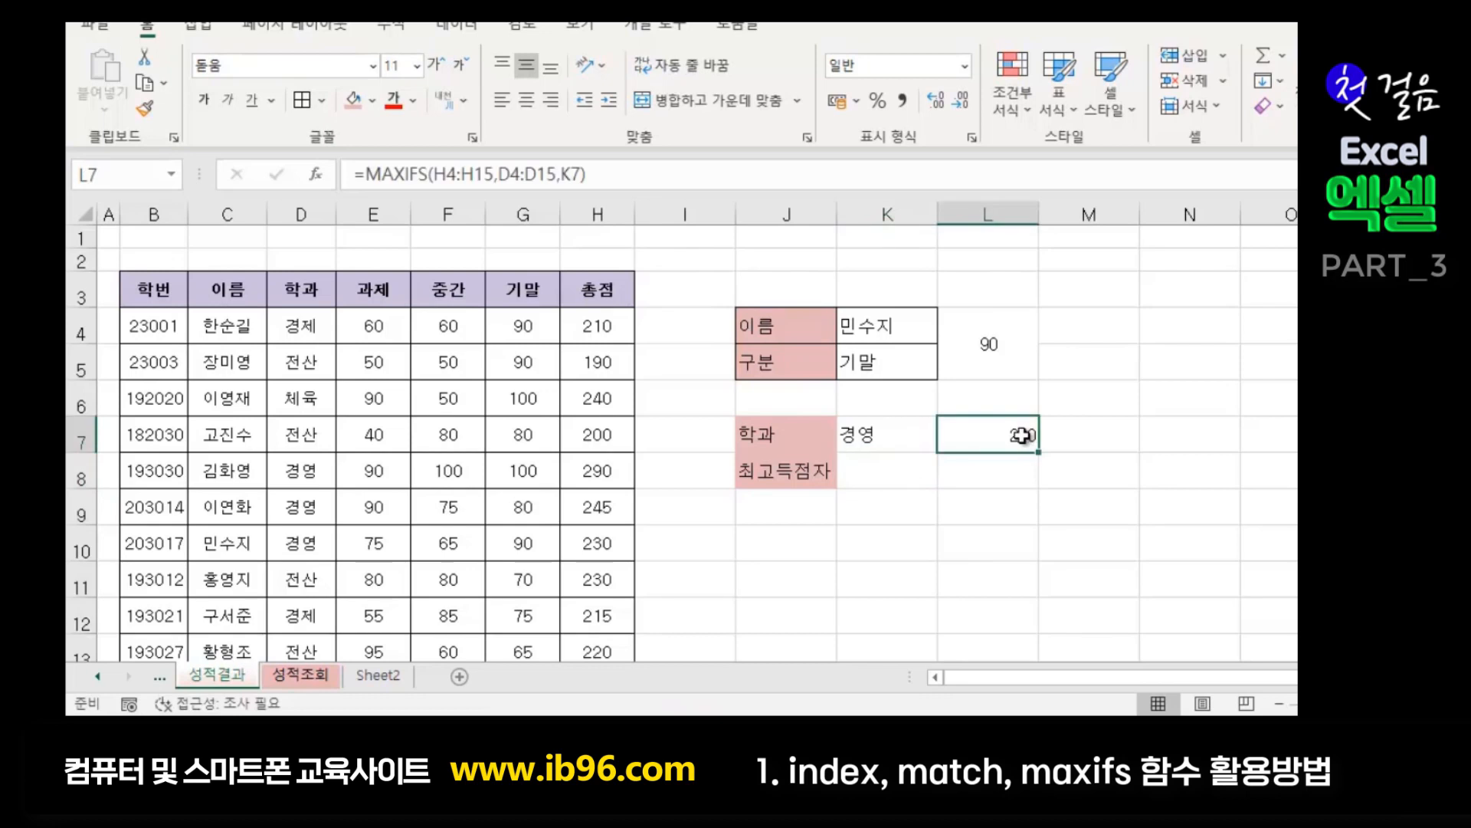
- Start a MAXIFS formula in K8 with the 총점 values H4:H15 as the range to take the maximum from
click(895, 473)
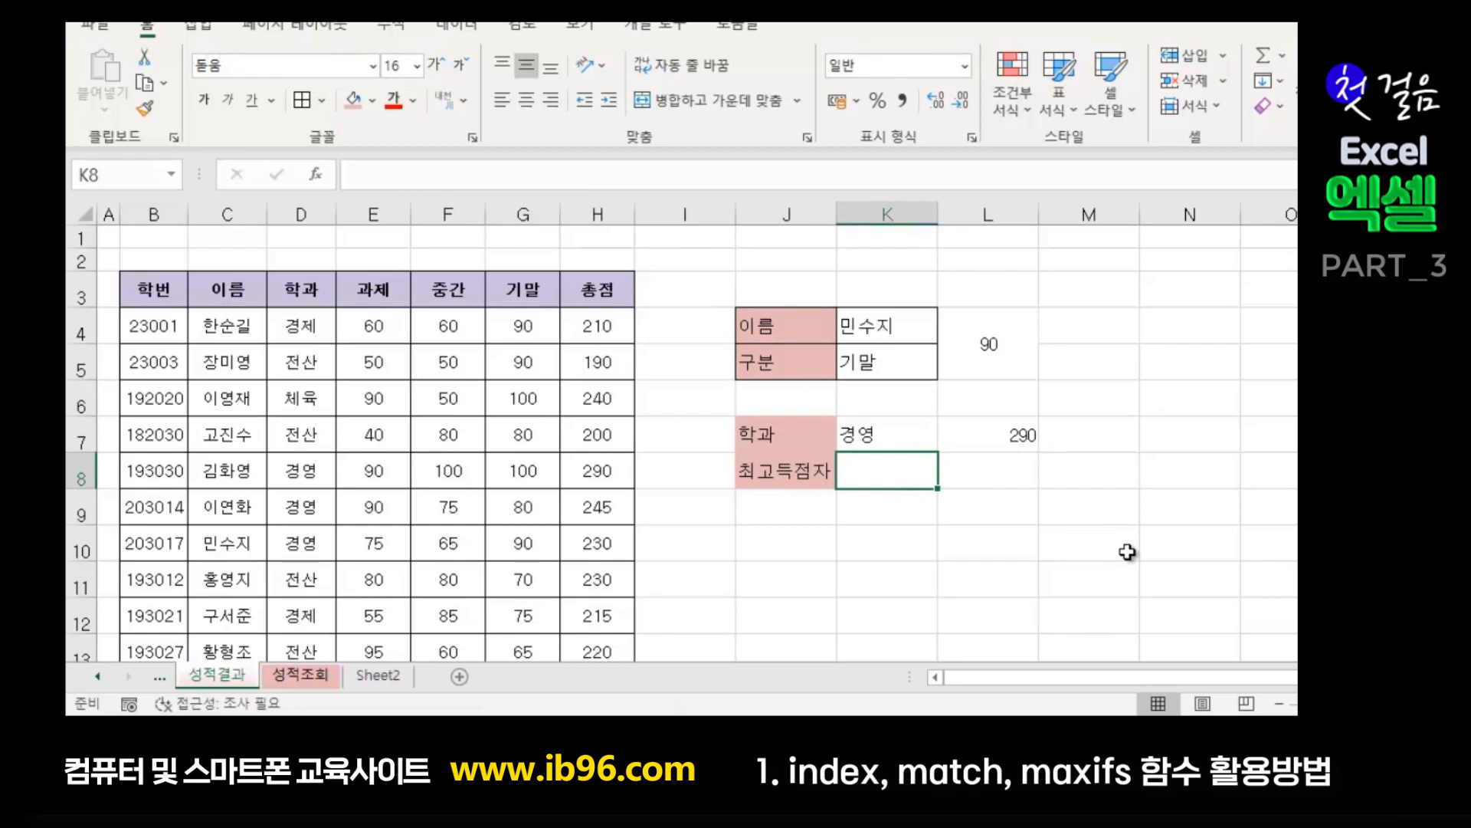
text(=)
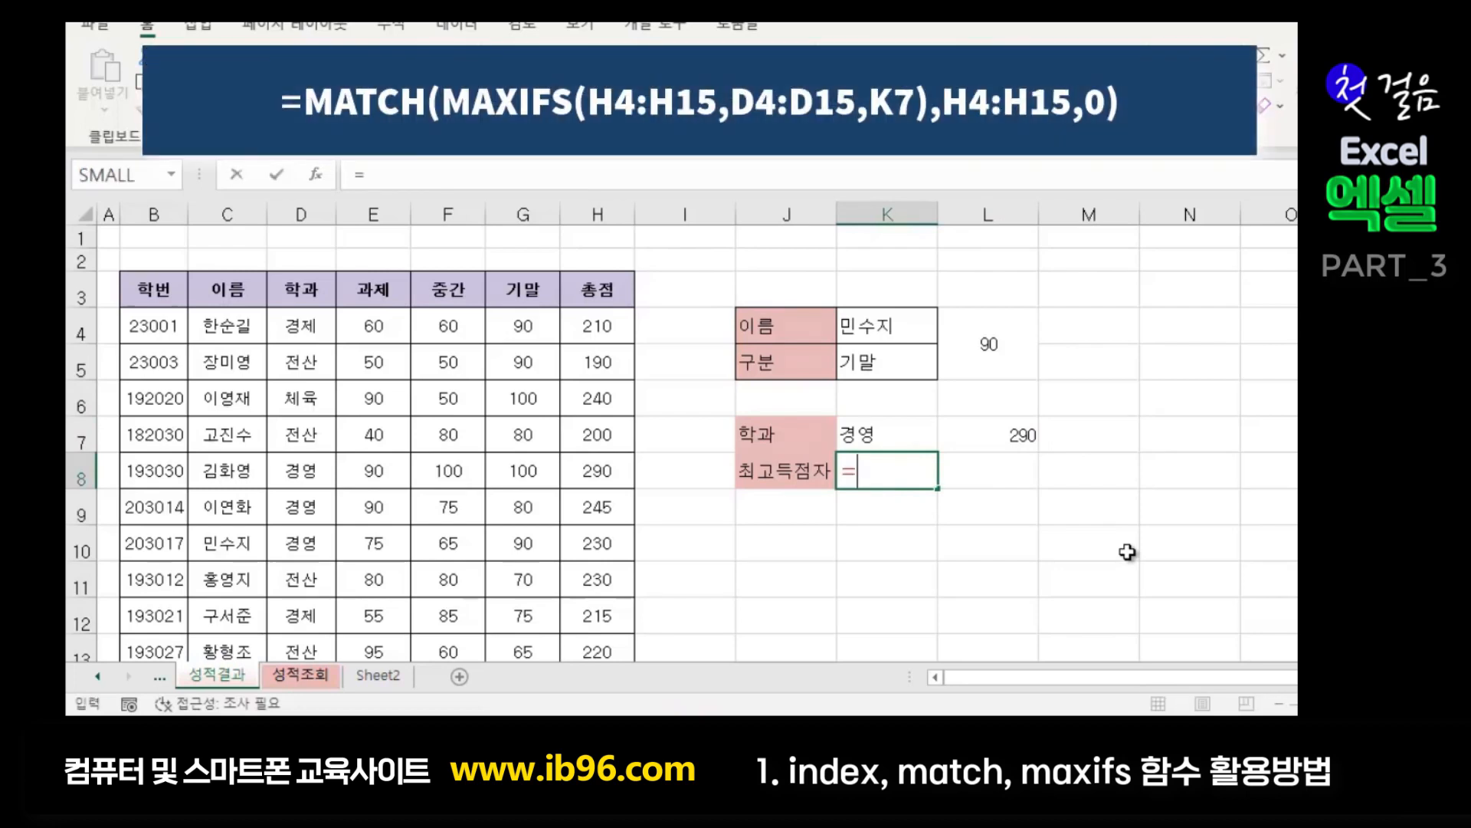
text(ㅡㅁㄷ)
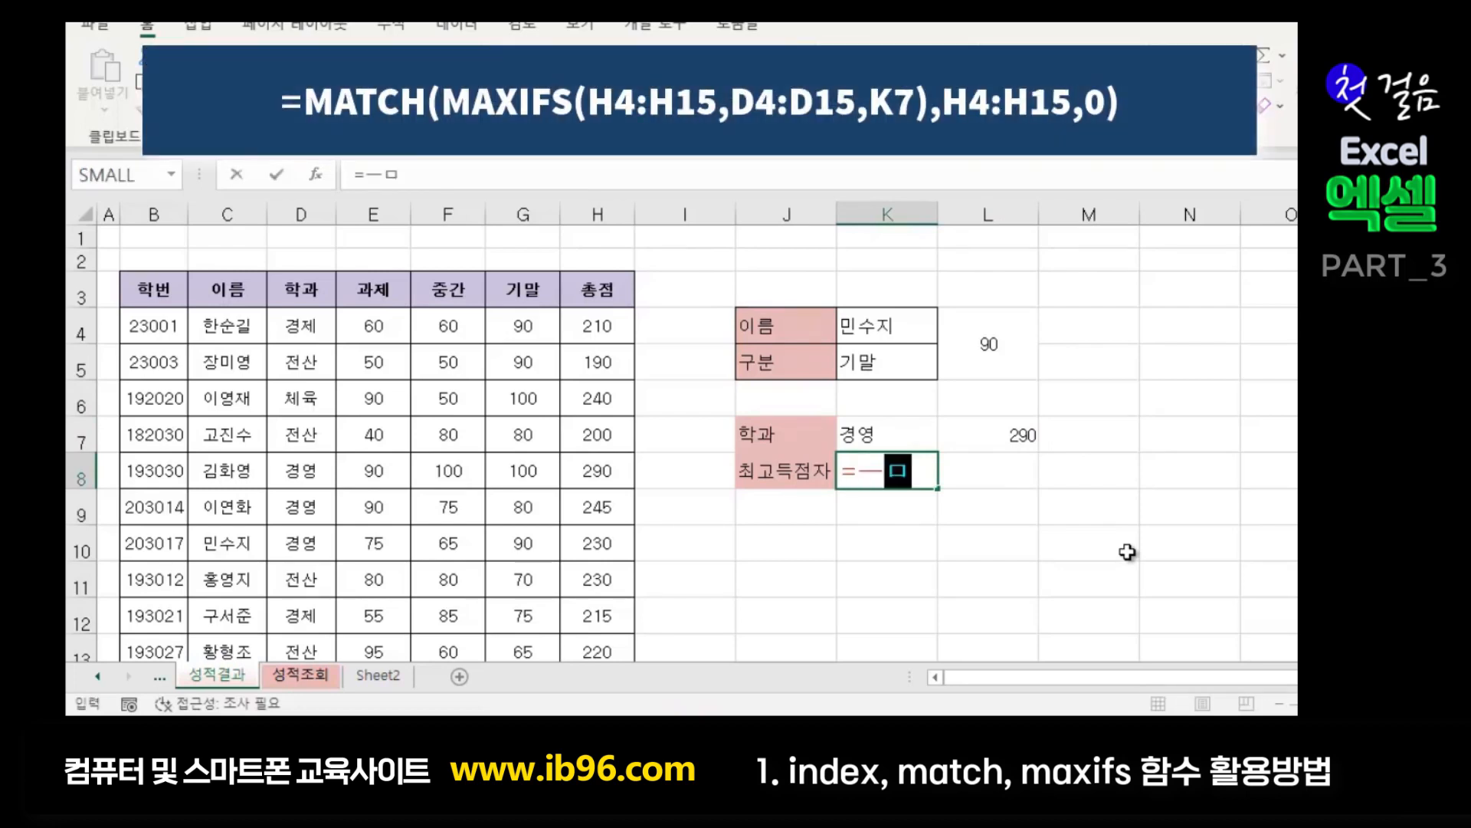
key(BackSpace)
key(BackSpace)
key(BackSpace)
text(maxifs)
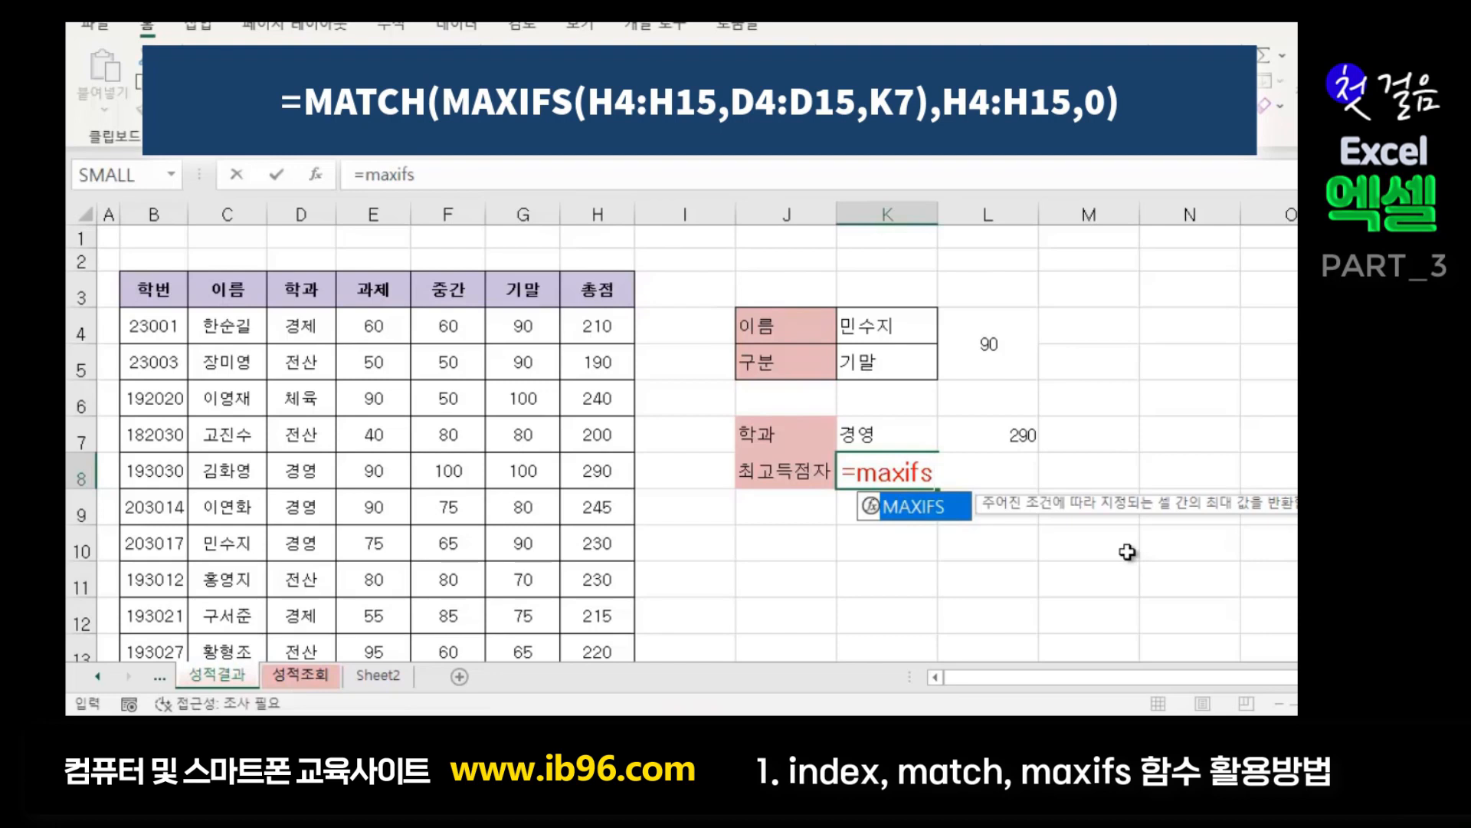
text(()
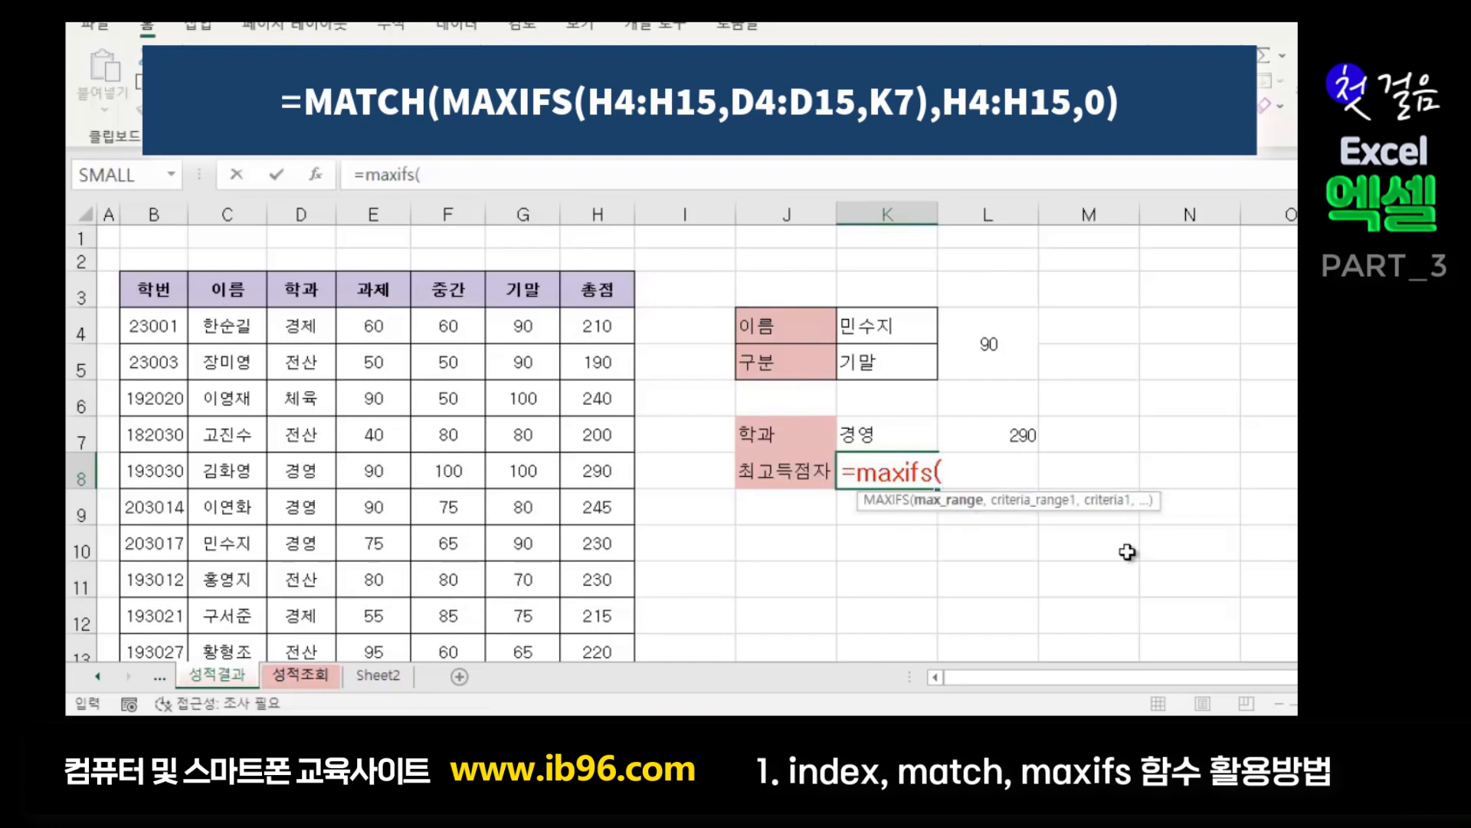
drag(589, 324, 591, 601)
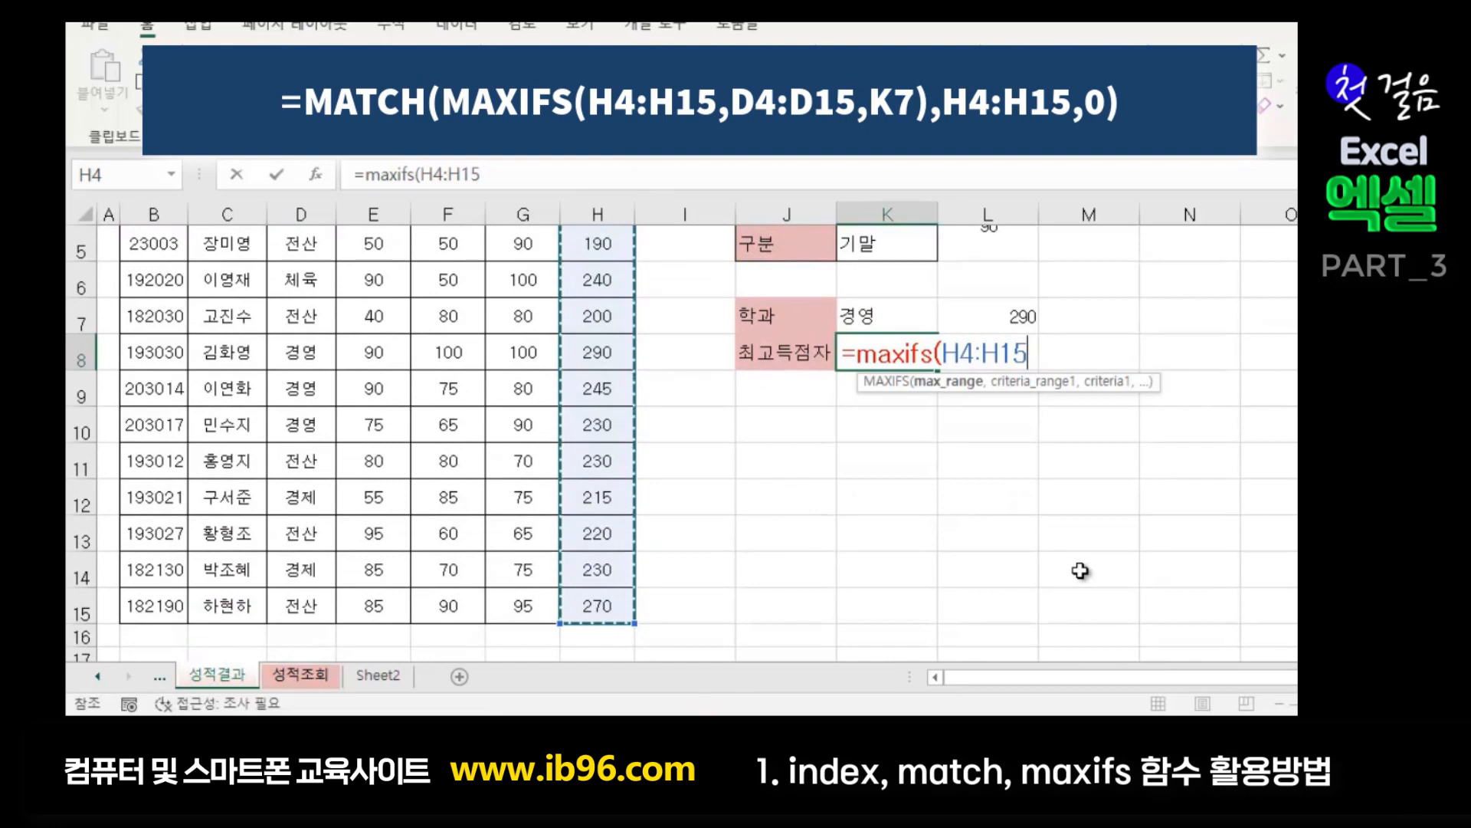
text(,)
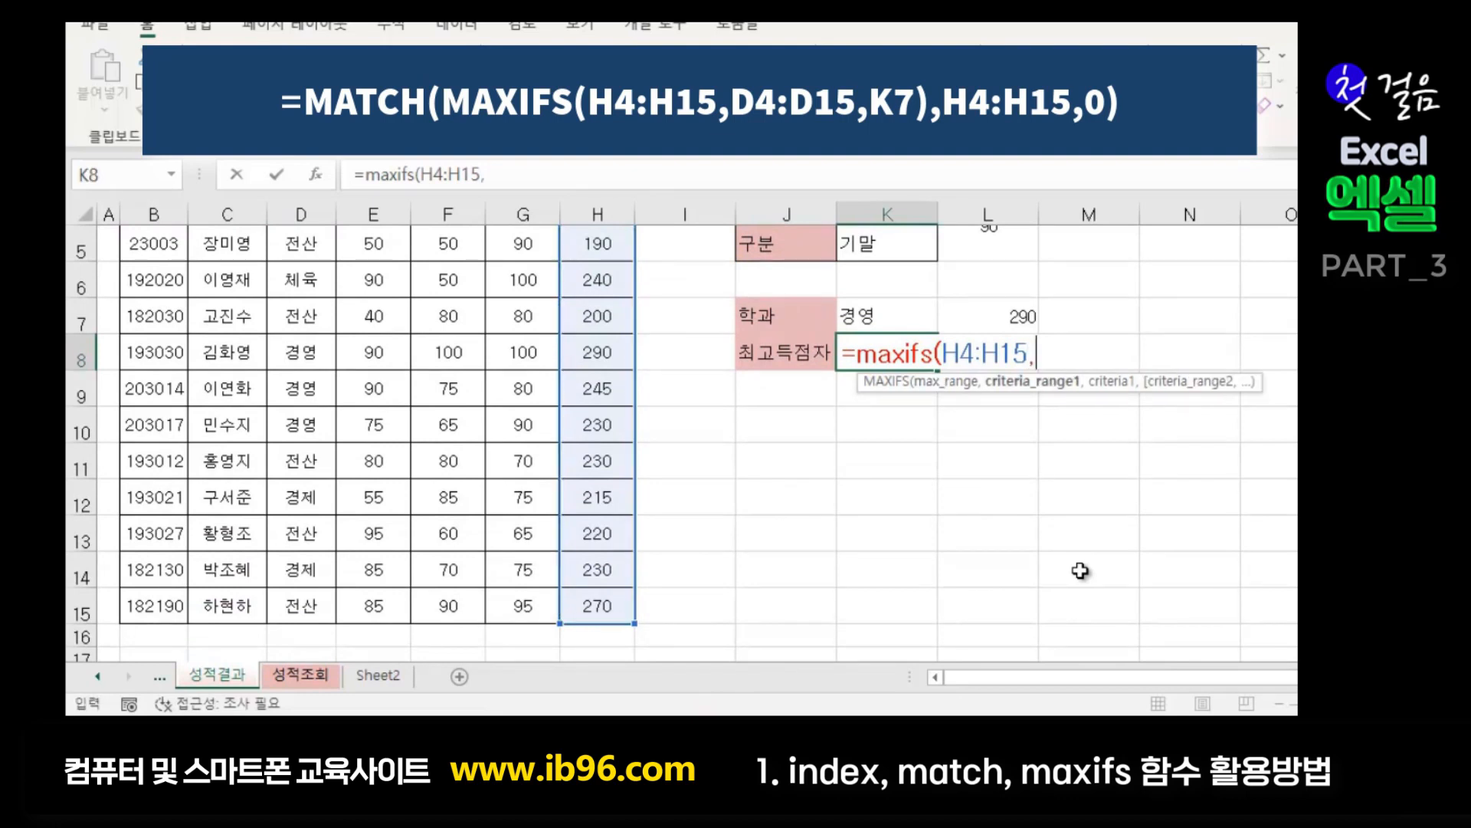
- Add the 학과 column D4:D15 as the criteria range and K7 as the criterion, and close the MAXIFS function
scroll(399, 459, up, 1)
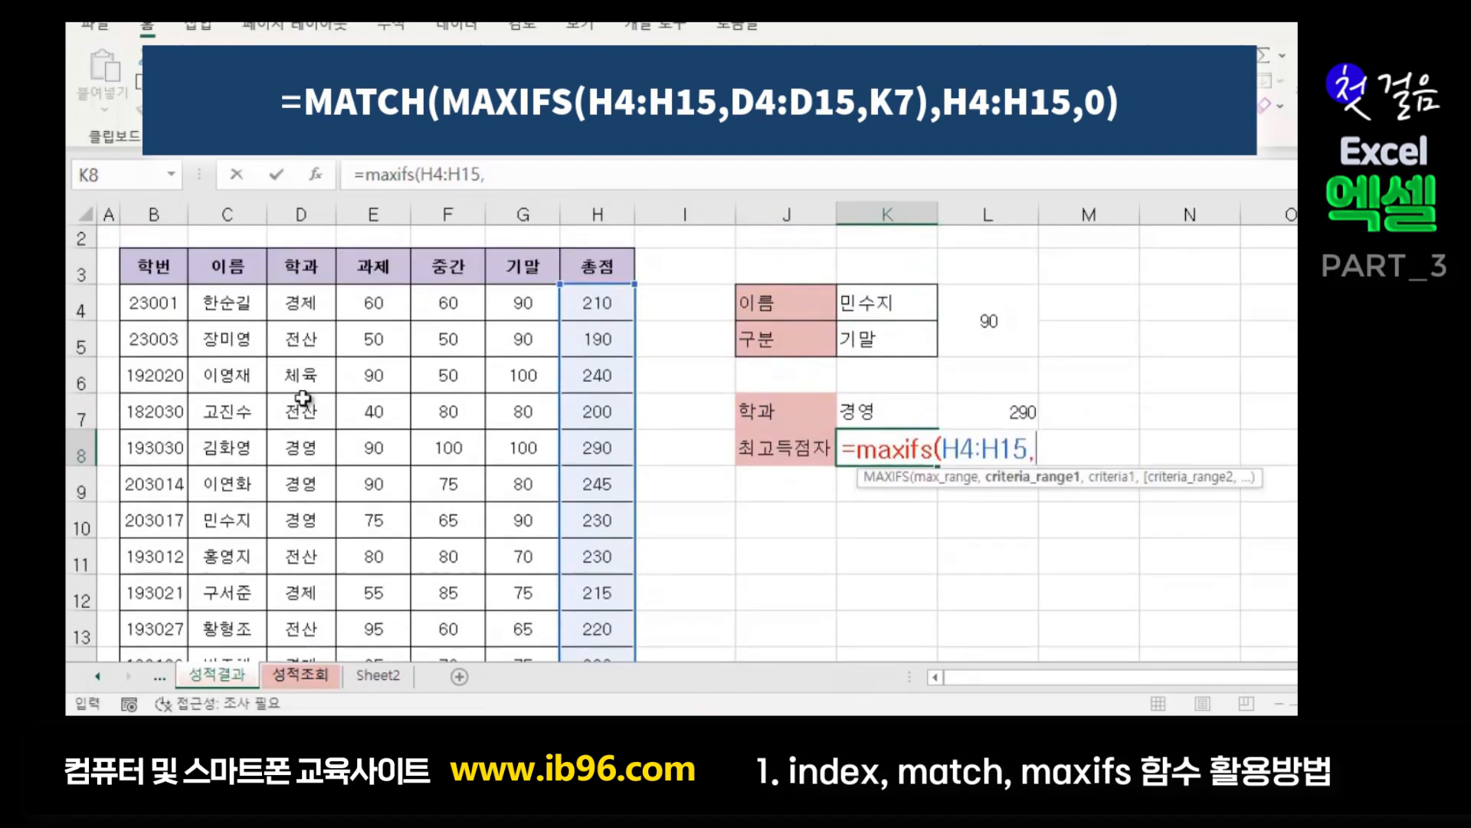
drag(300, 305, 299, 682)
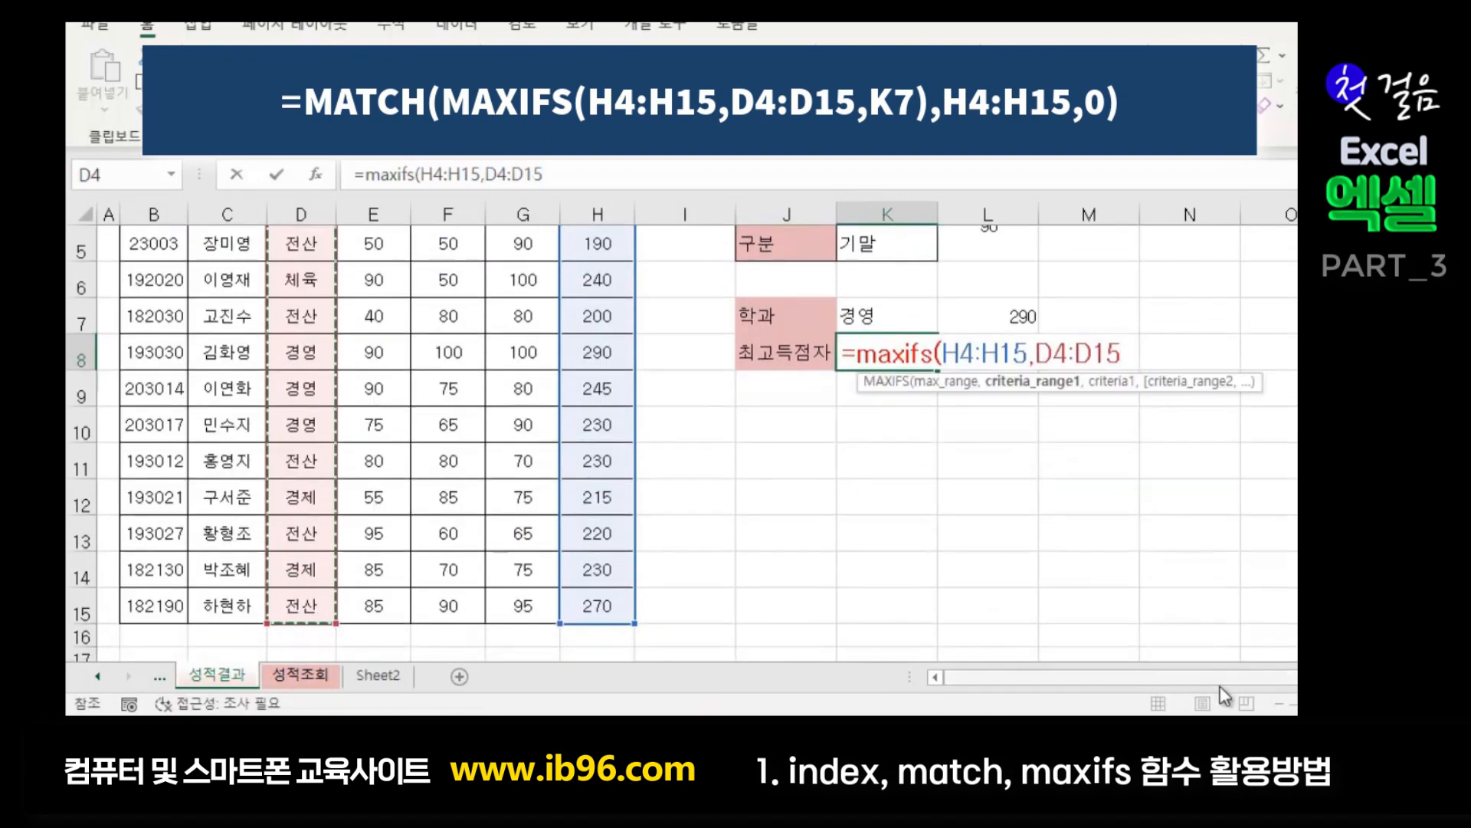
text(,)
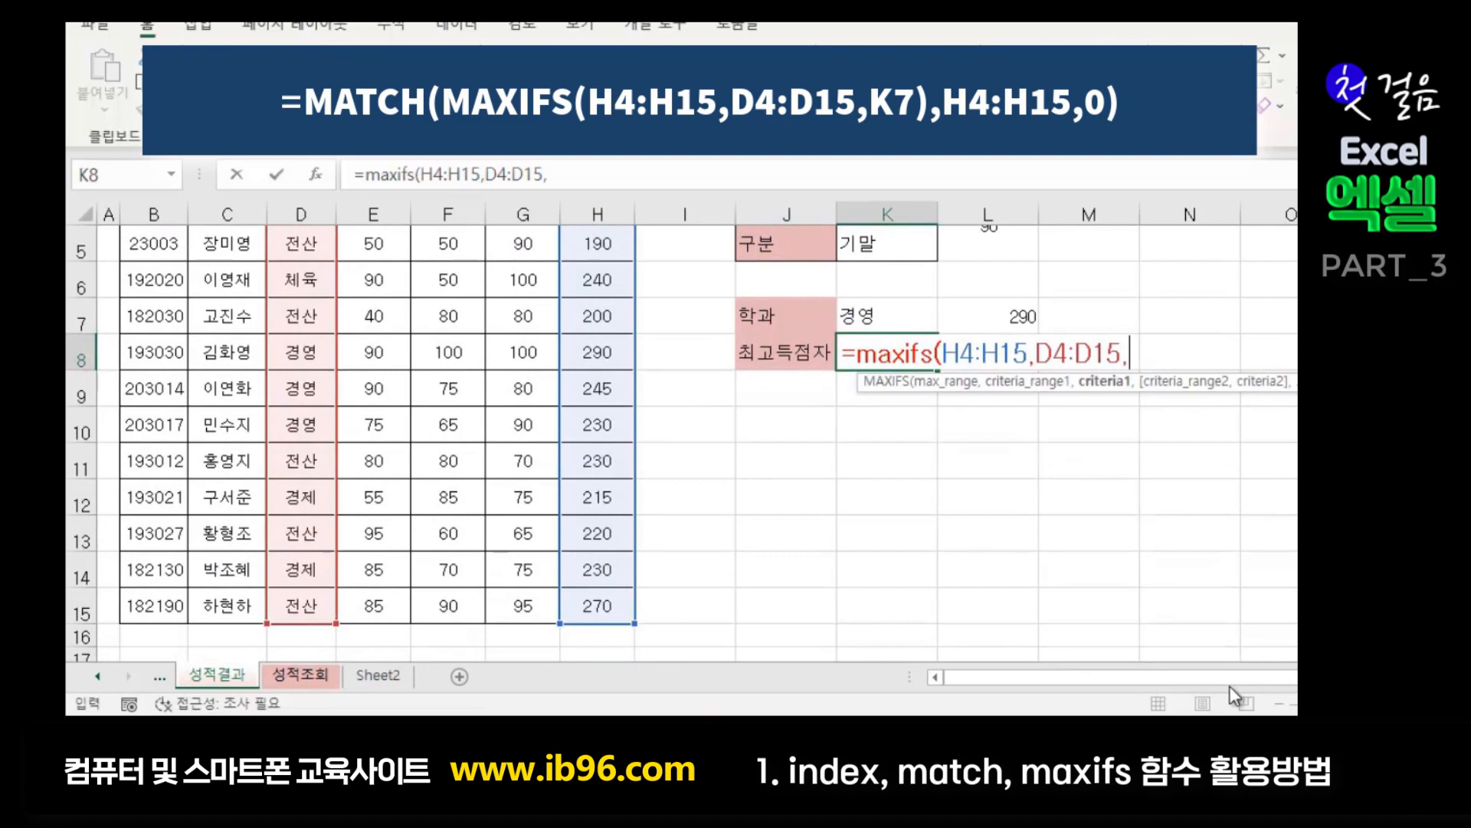
click(872, 316)
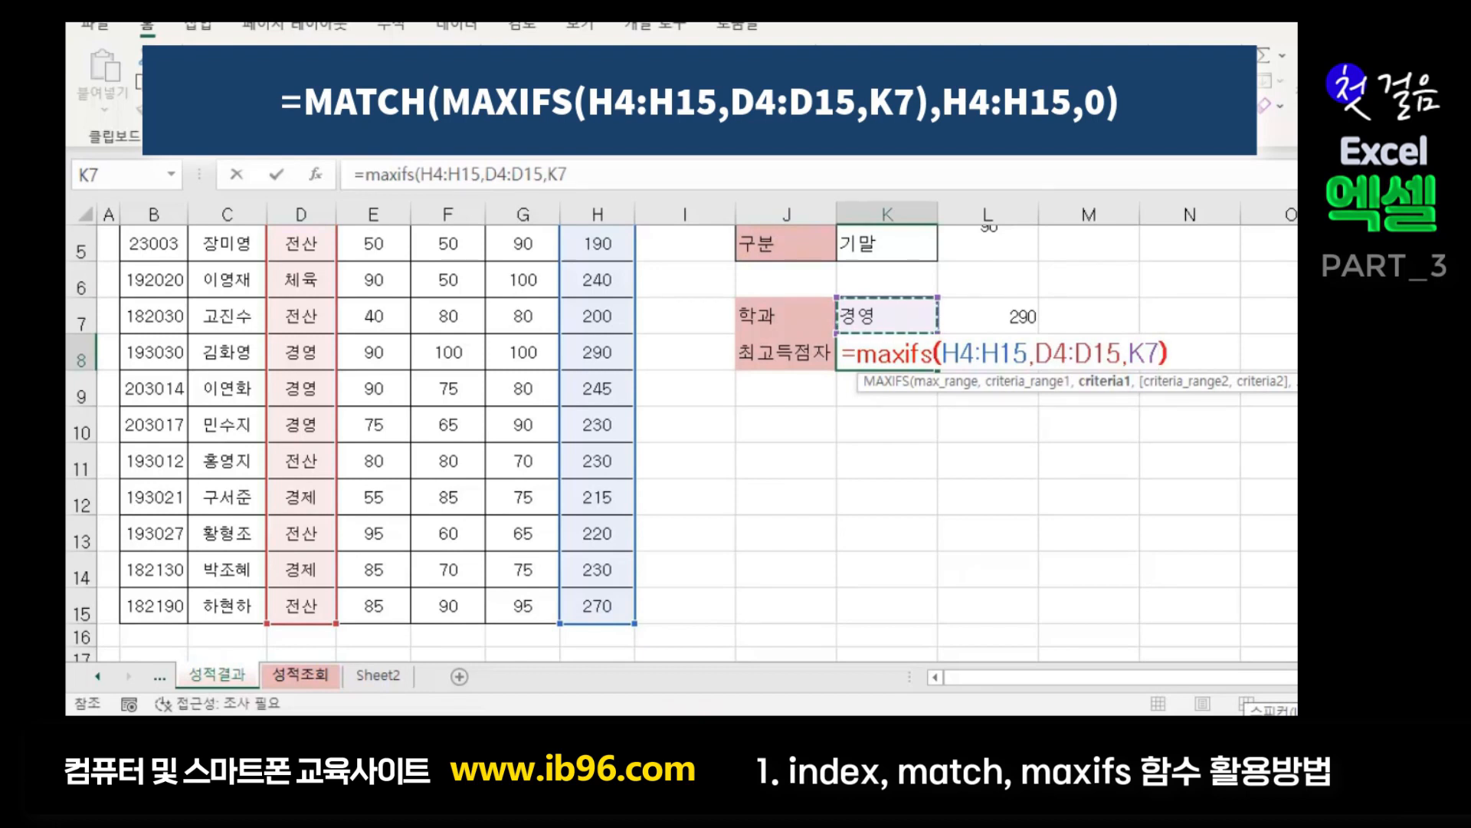
text())
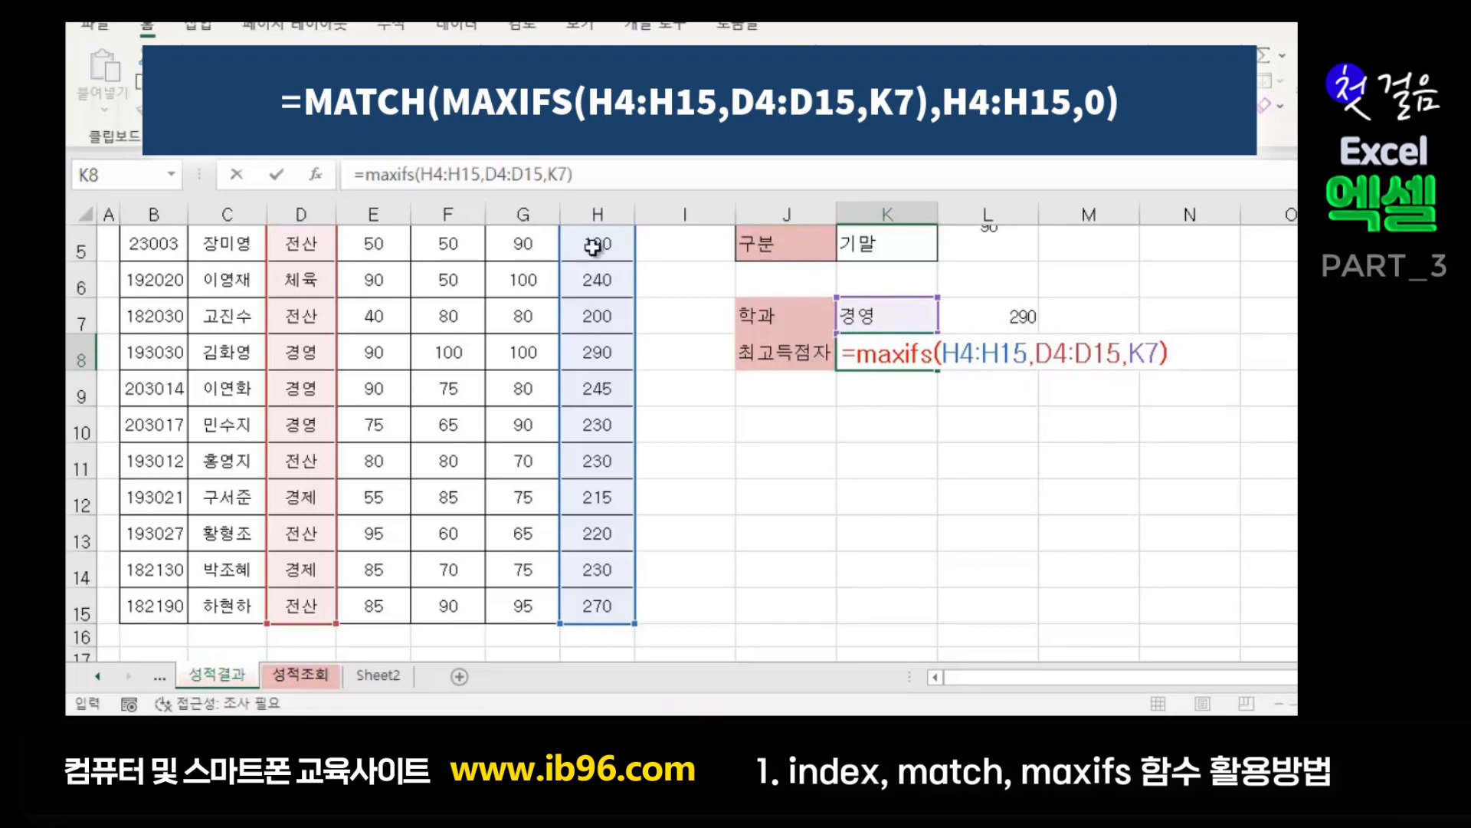
- Wrap the MAXIFS expression in K8 in a MATCH function so that it serves as the lookup value
scroll(595, 253, up, 1)
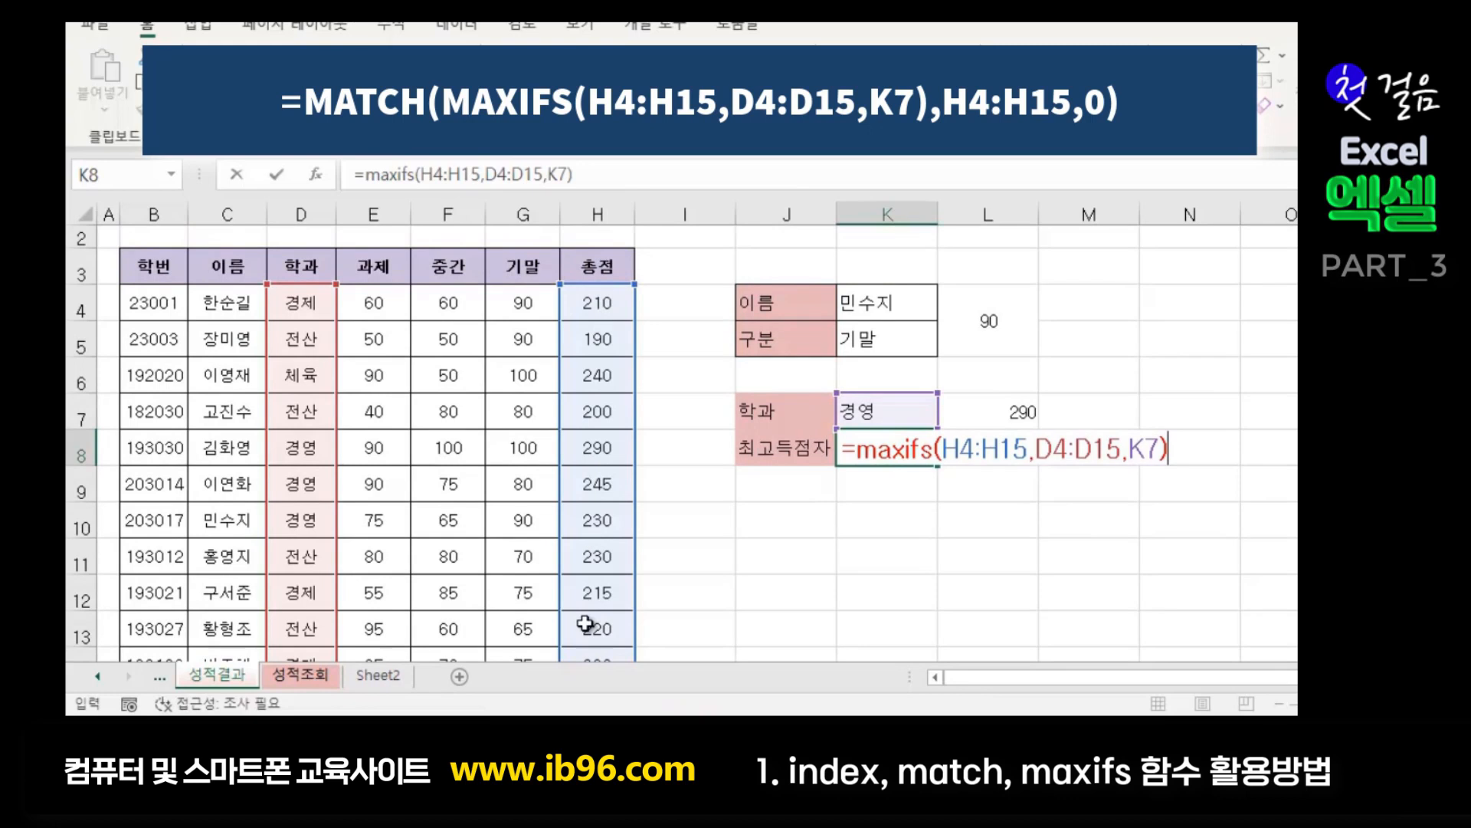
scroll(603, 408, down, 1)
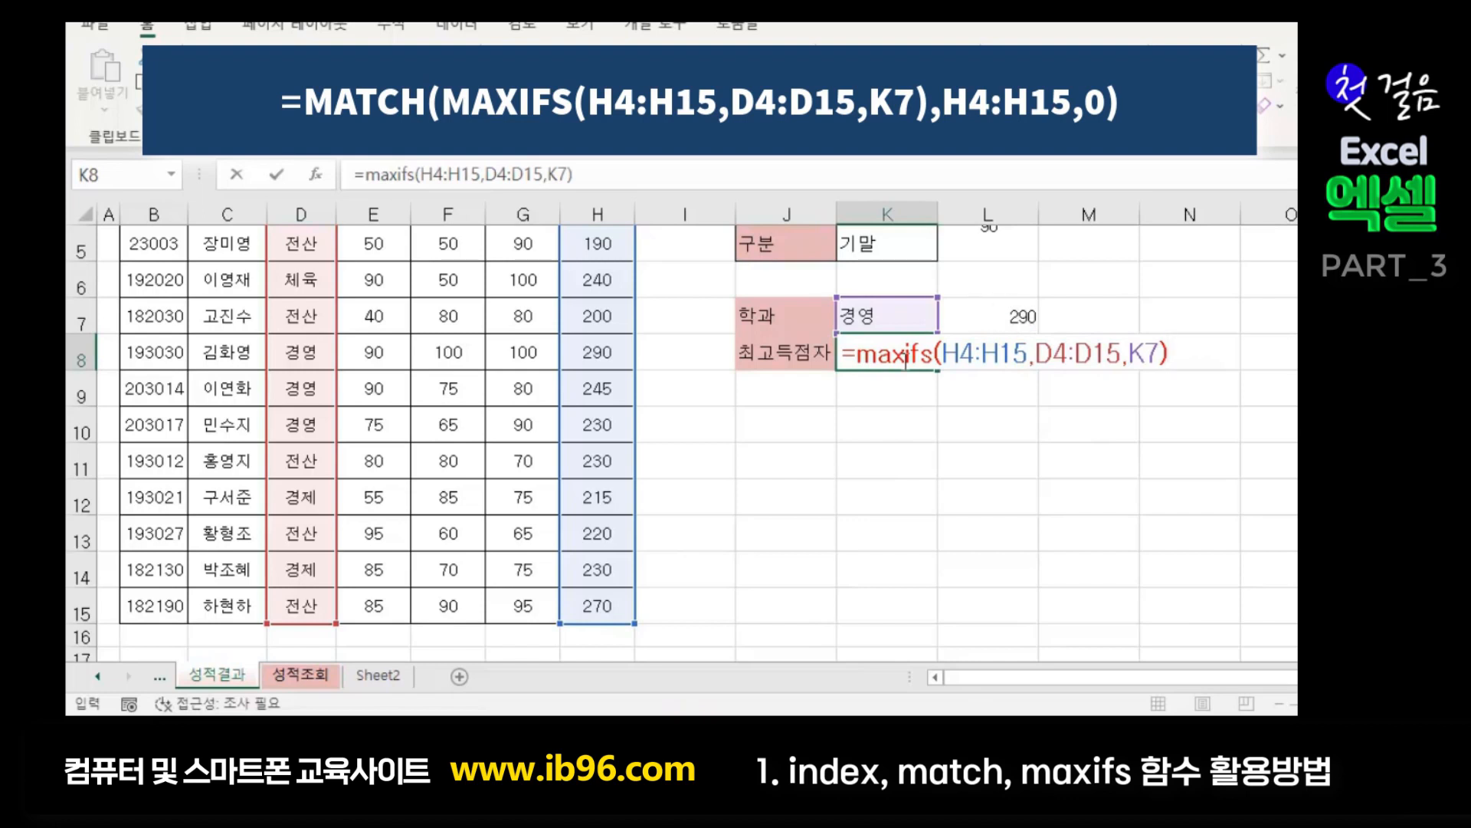
scroll(621, 398, up, 1)
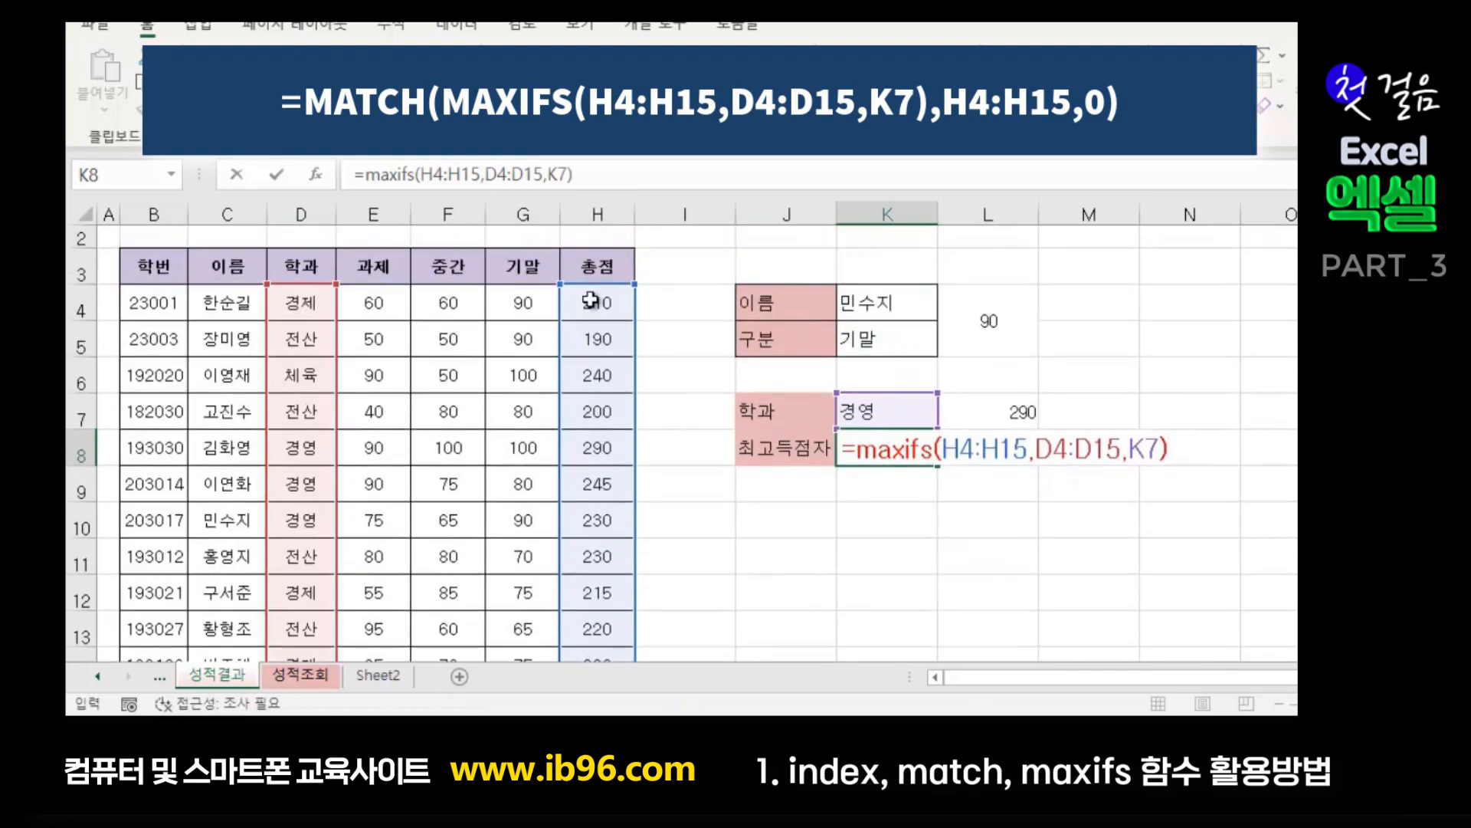
click(859, 448)
text(match)
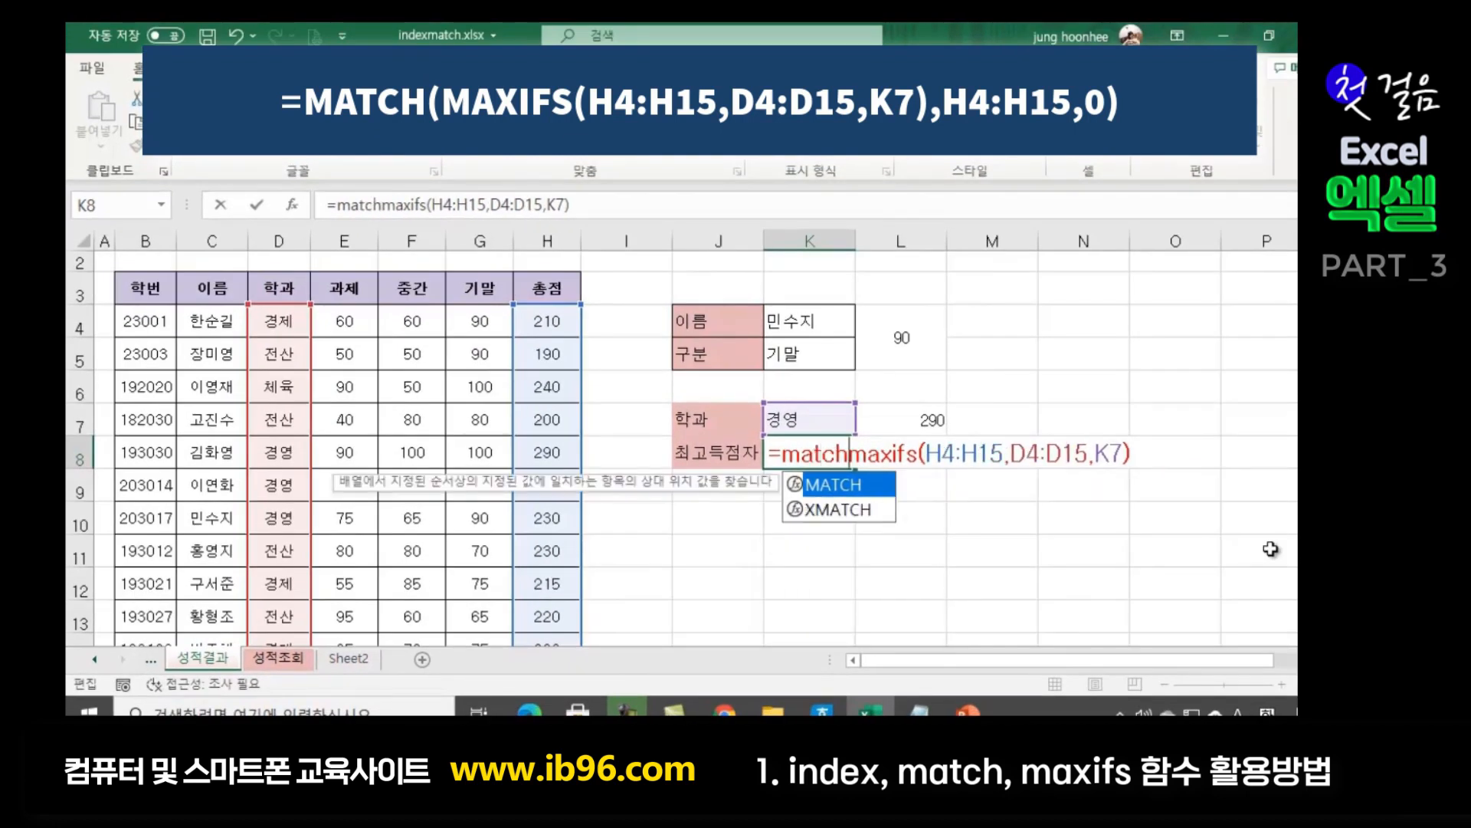
text(()
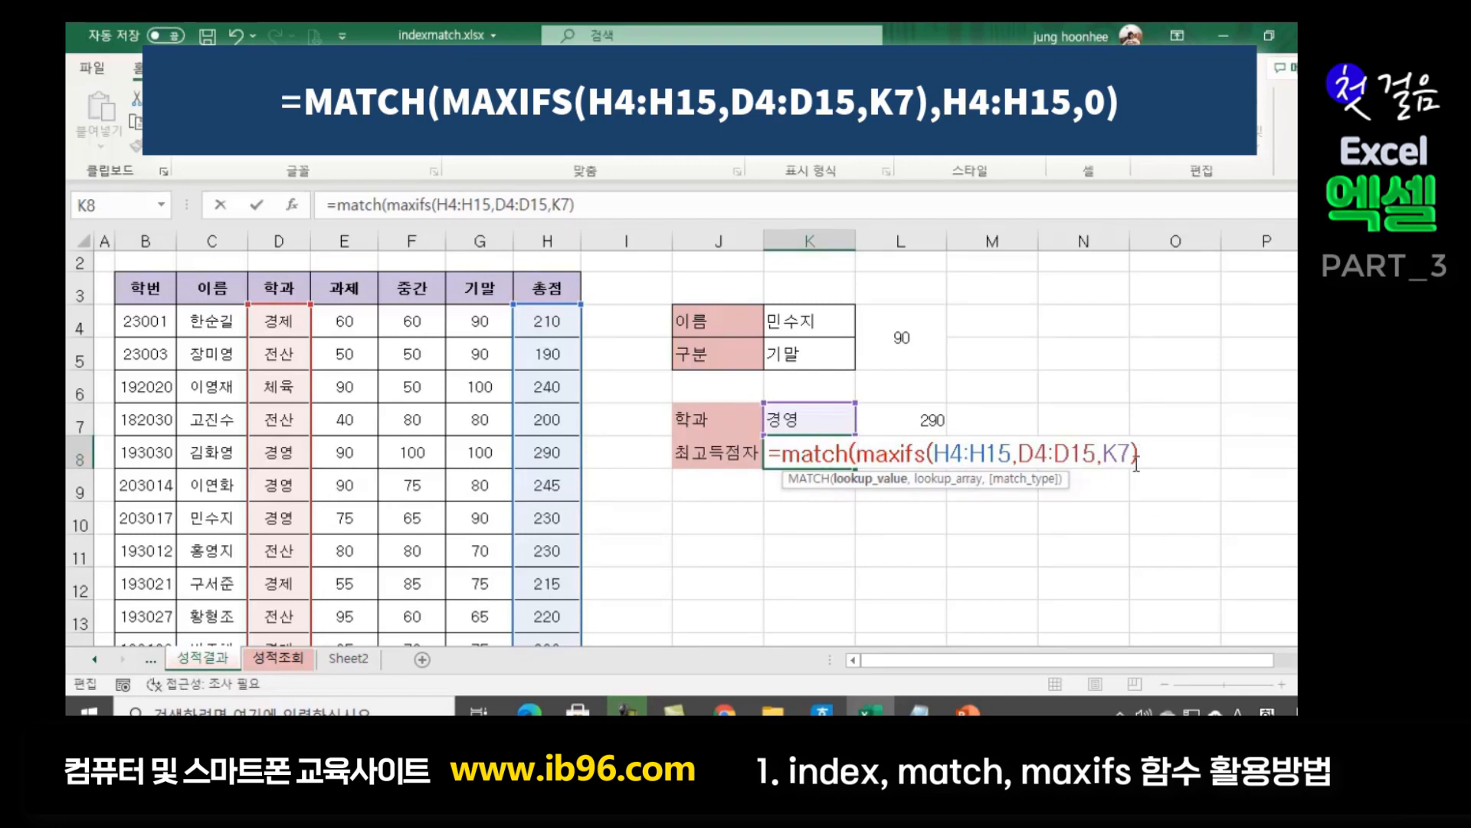
text(,)
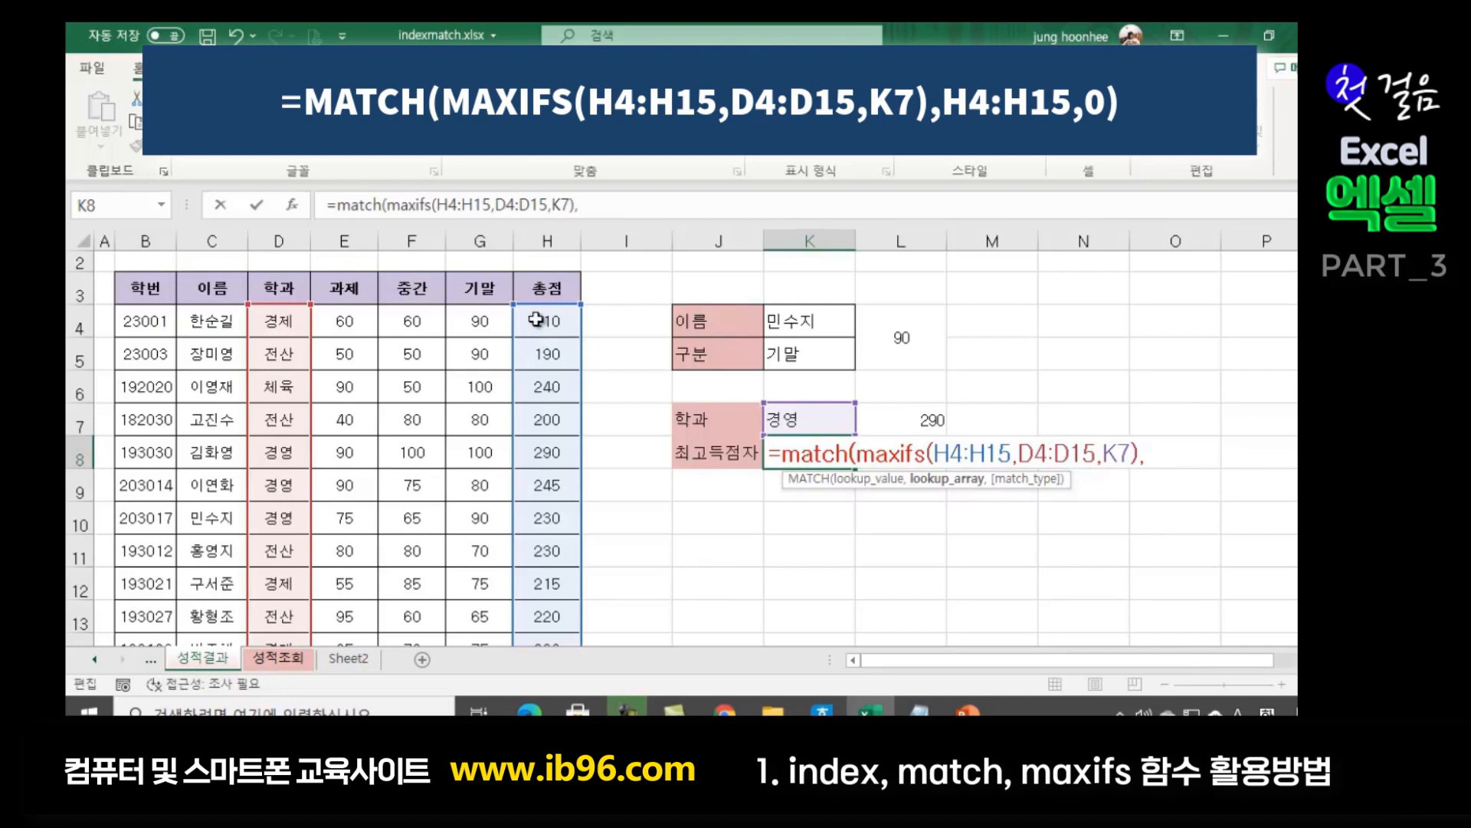
- Complete the MATCH formula in K8 with lookup array H4:H15 and match type 0, and enter it
drag(544, 317, 539, 599)
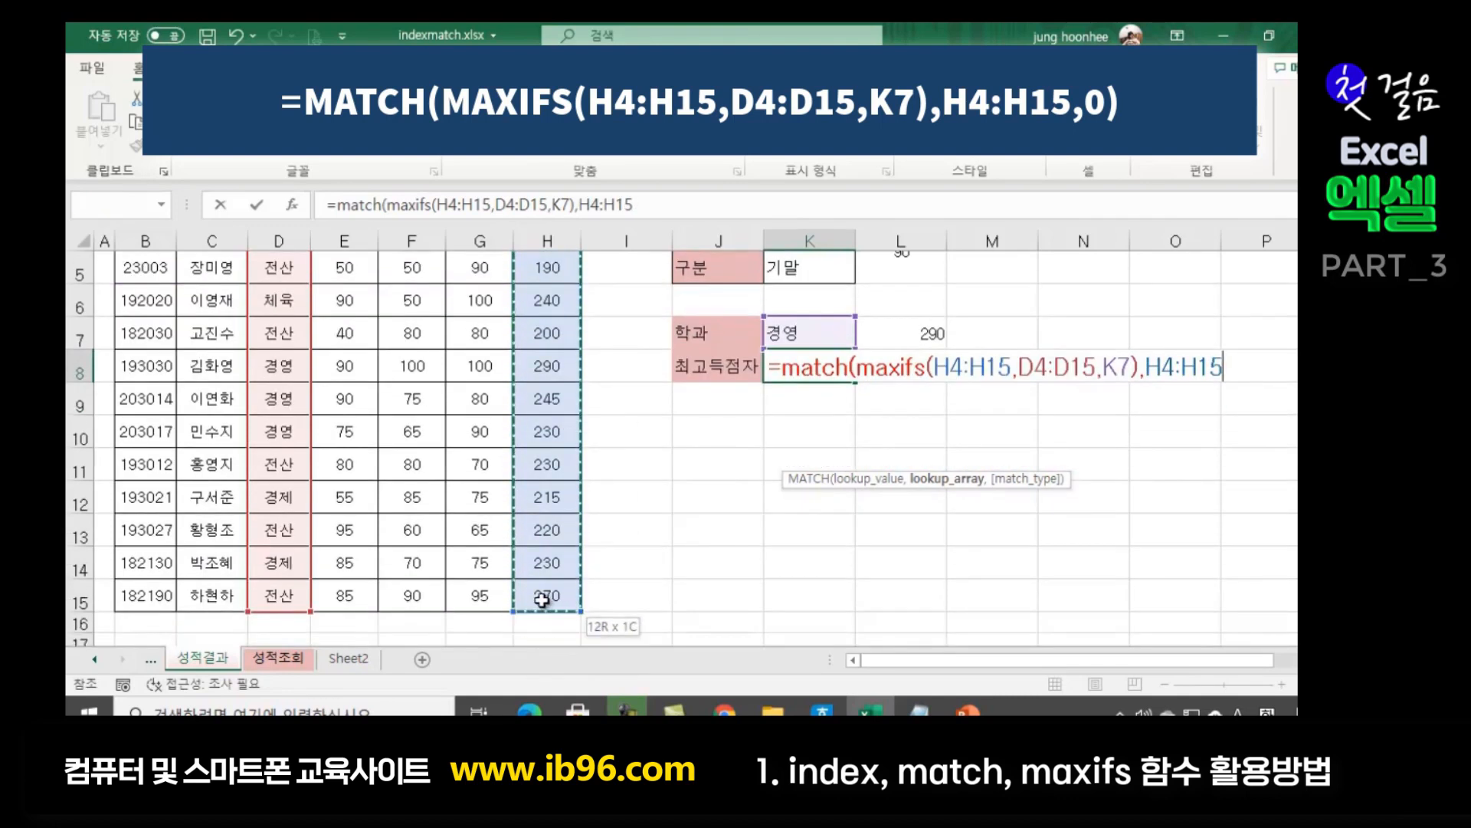
scroll(1101, 624, up, 1)
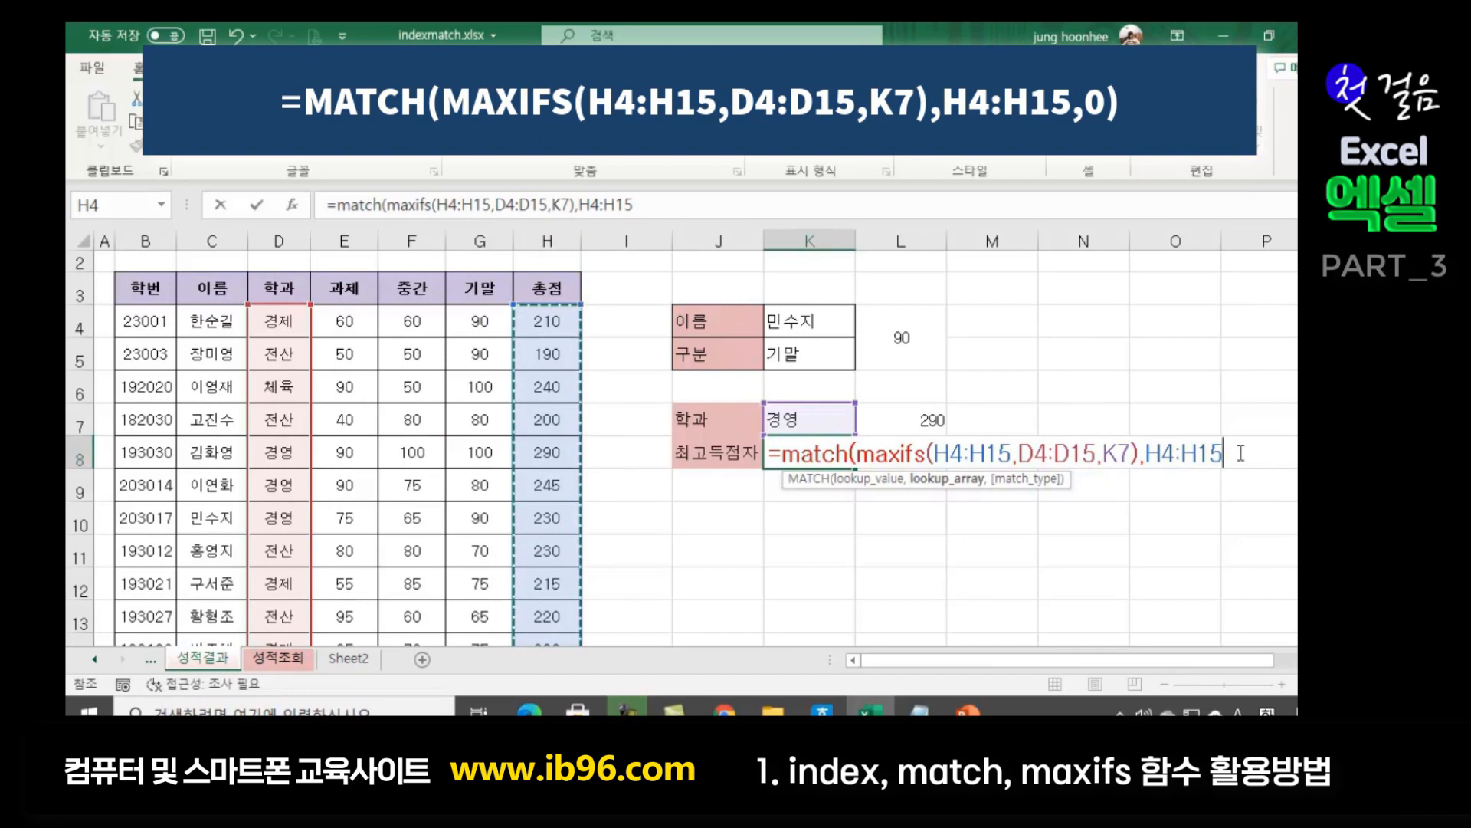
text(,0)
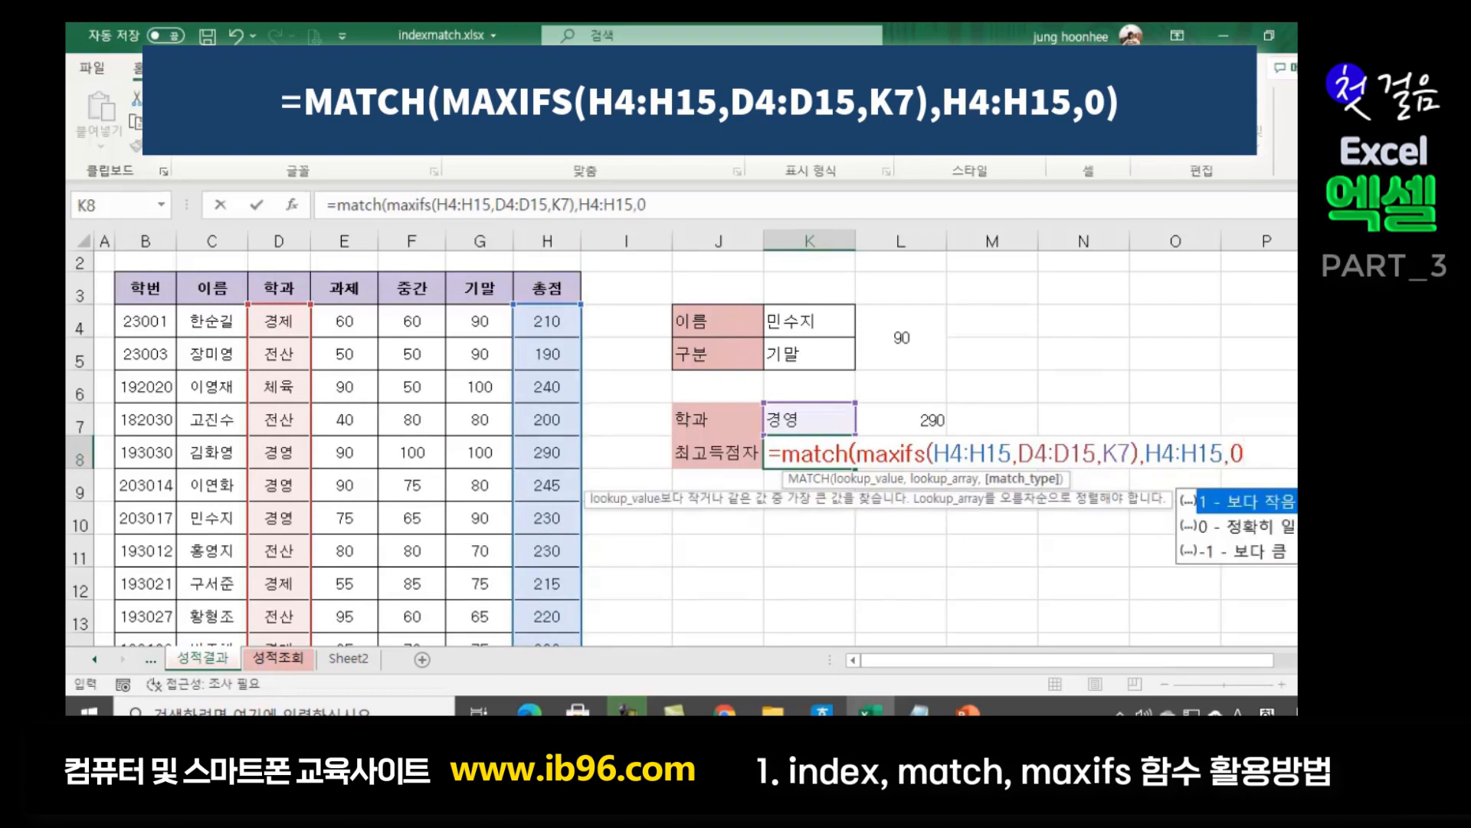
text())
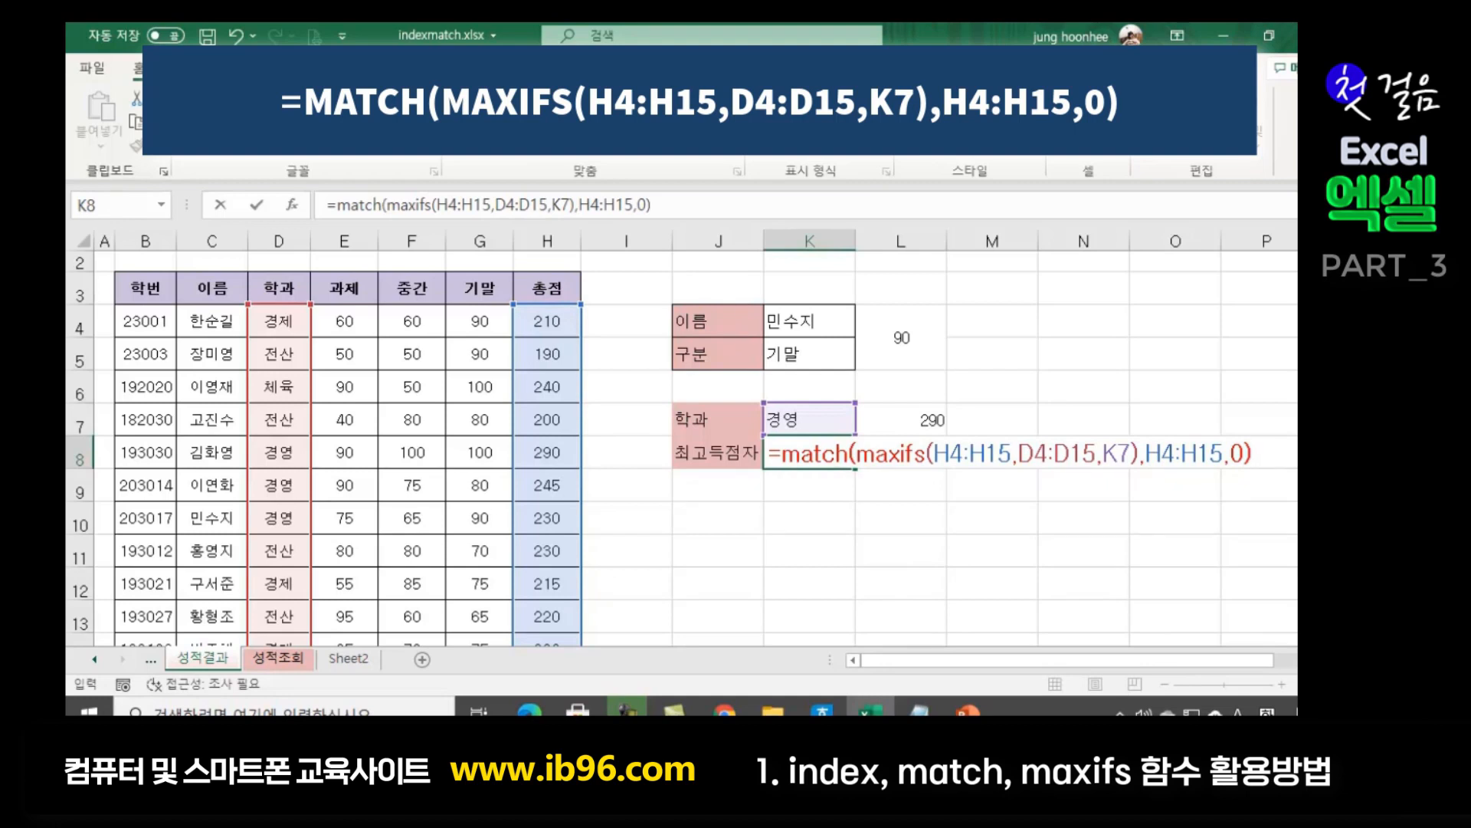
key(Return)
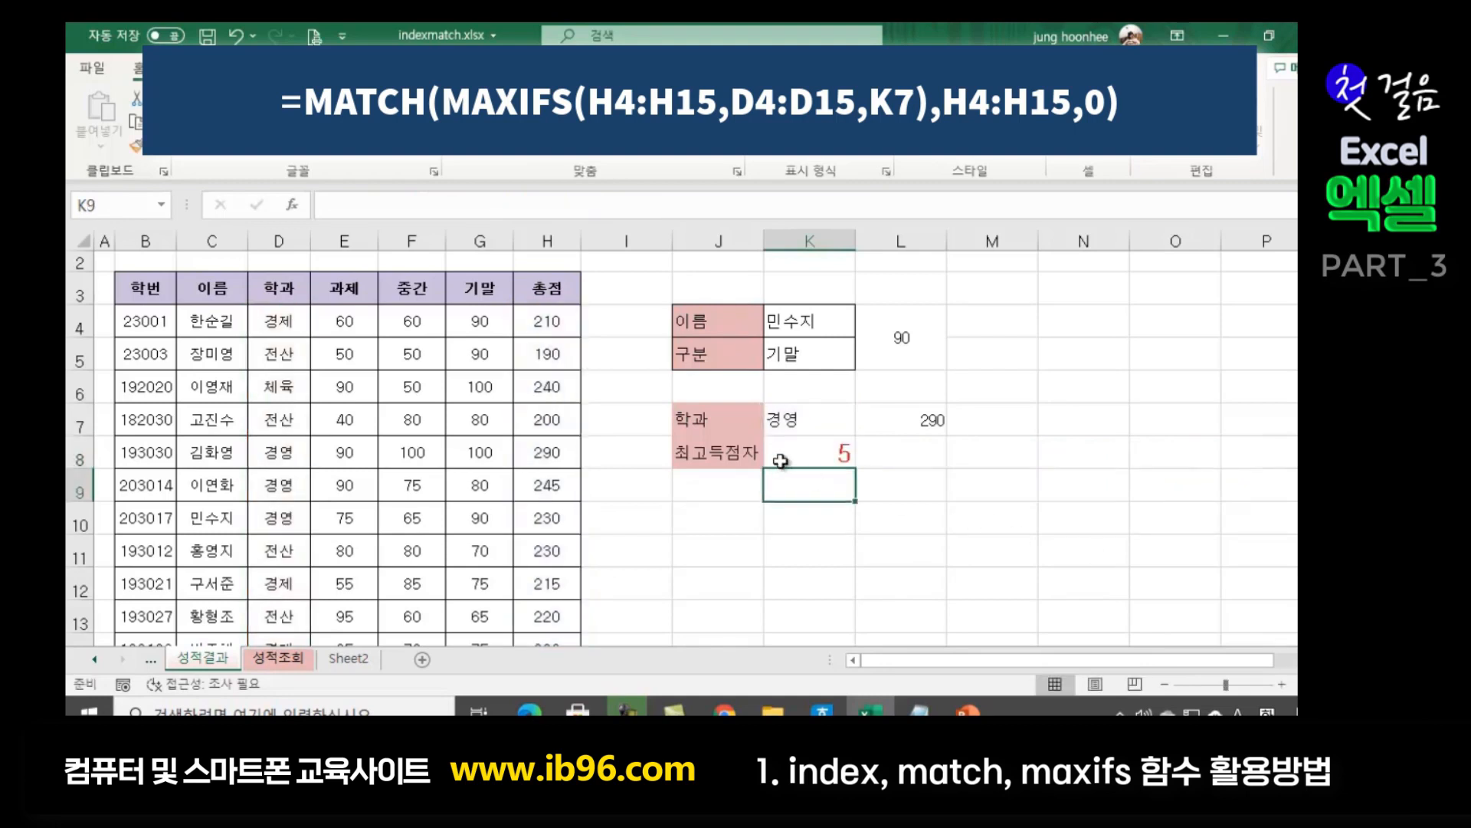
- Check the position returned in K8 against the 총점 column and the student name in the matching row
click(812, 456)
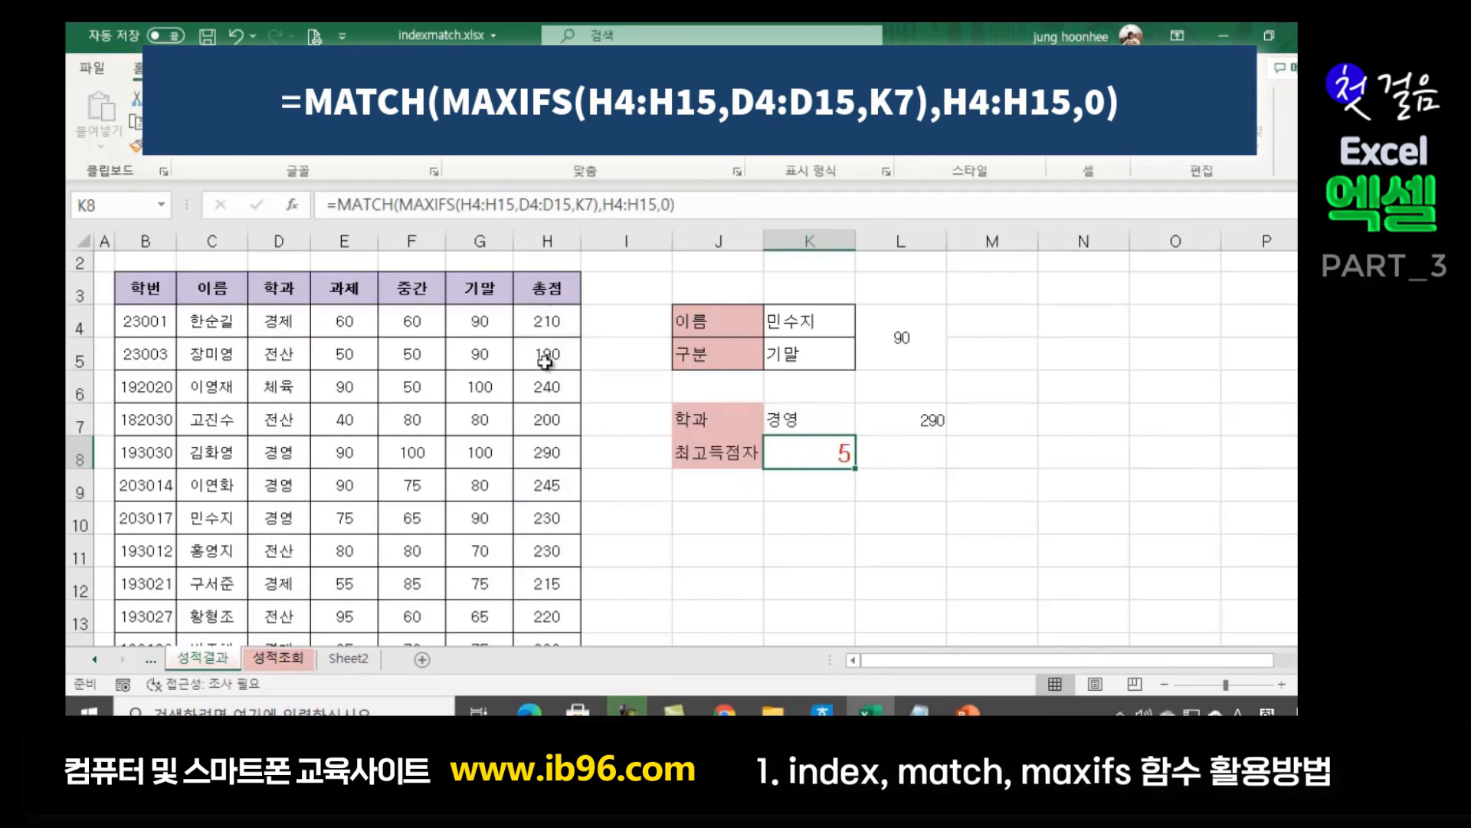
click(547, 458)
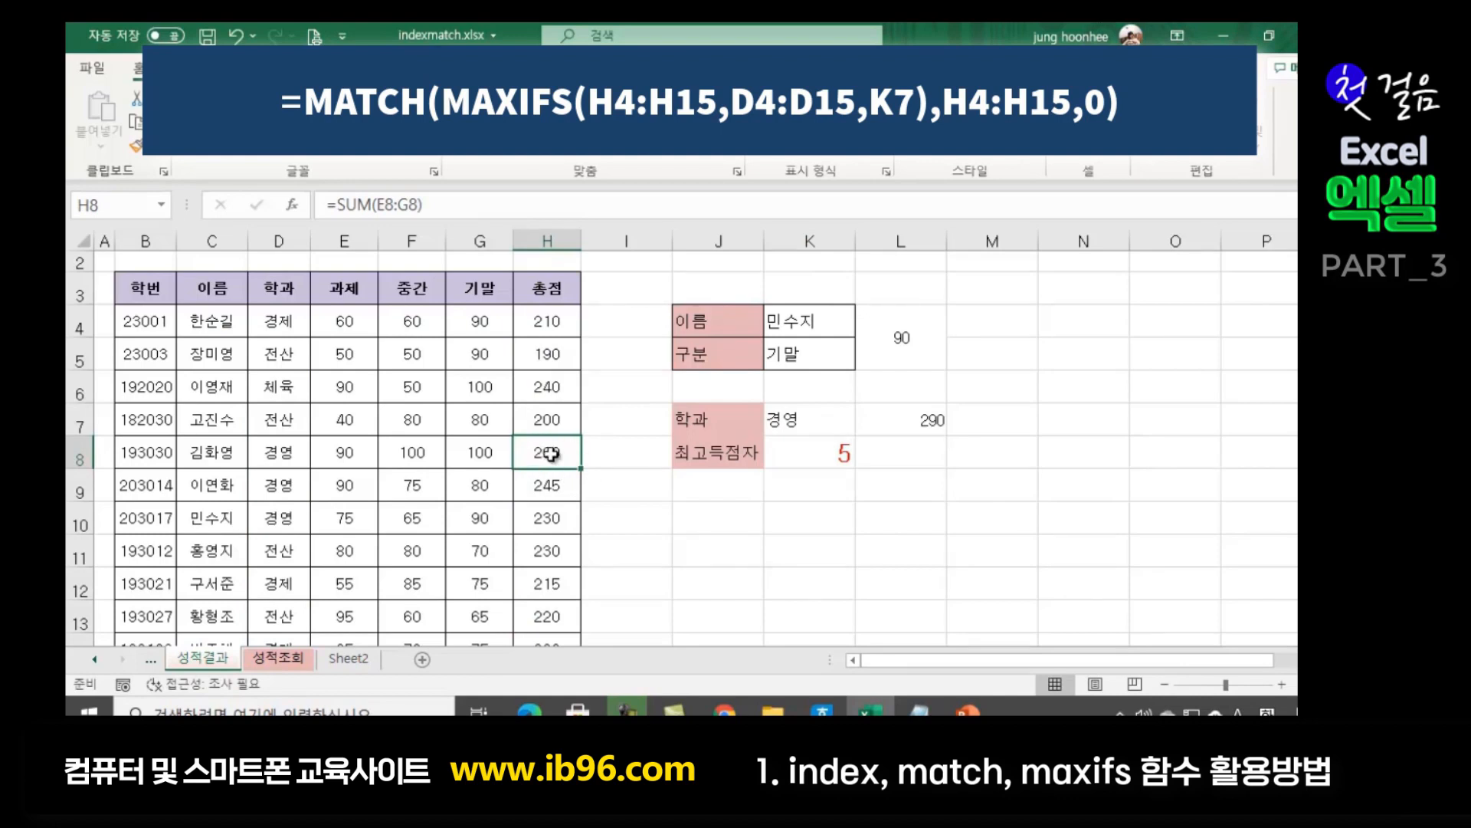
click(212, 453)
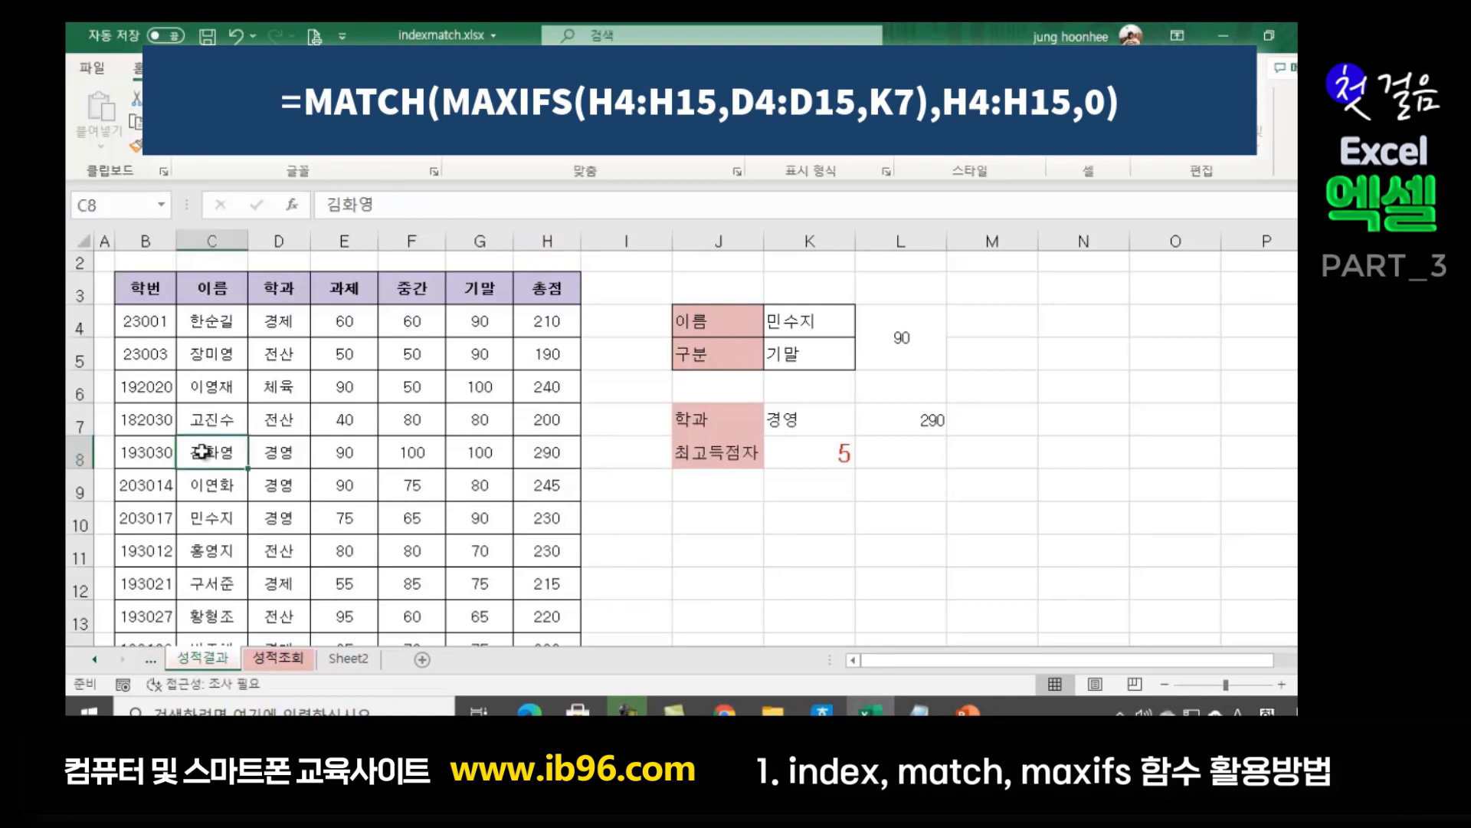
- Nest K8's MATCH formula inside INDEX with the name range C4:C15 as the array, and enter it
click(800, 459)
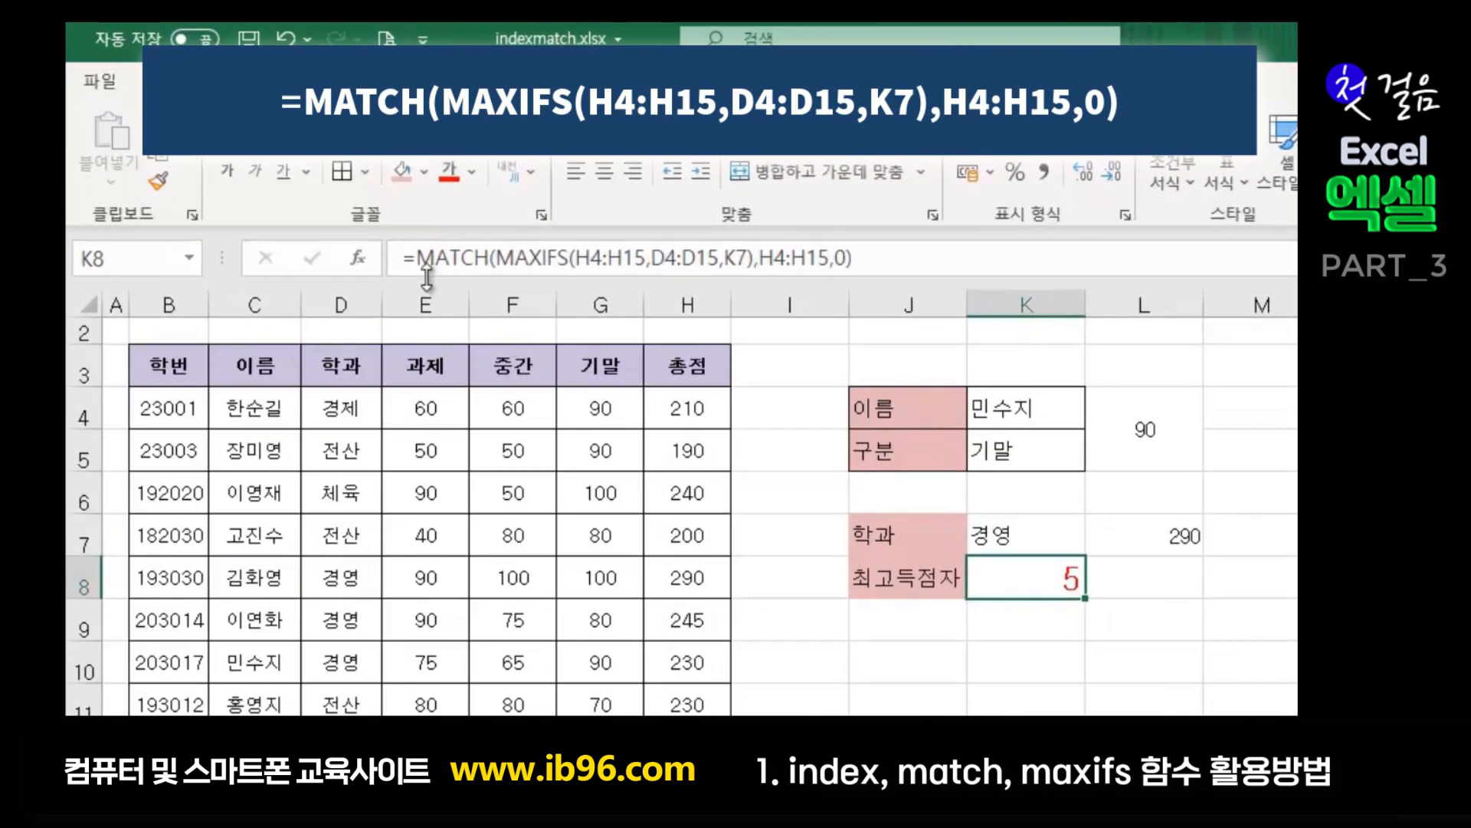
click(415, 257)
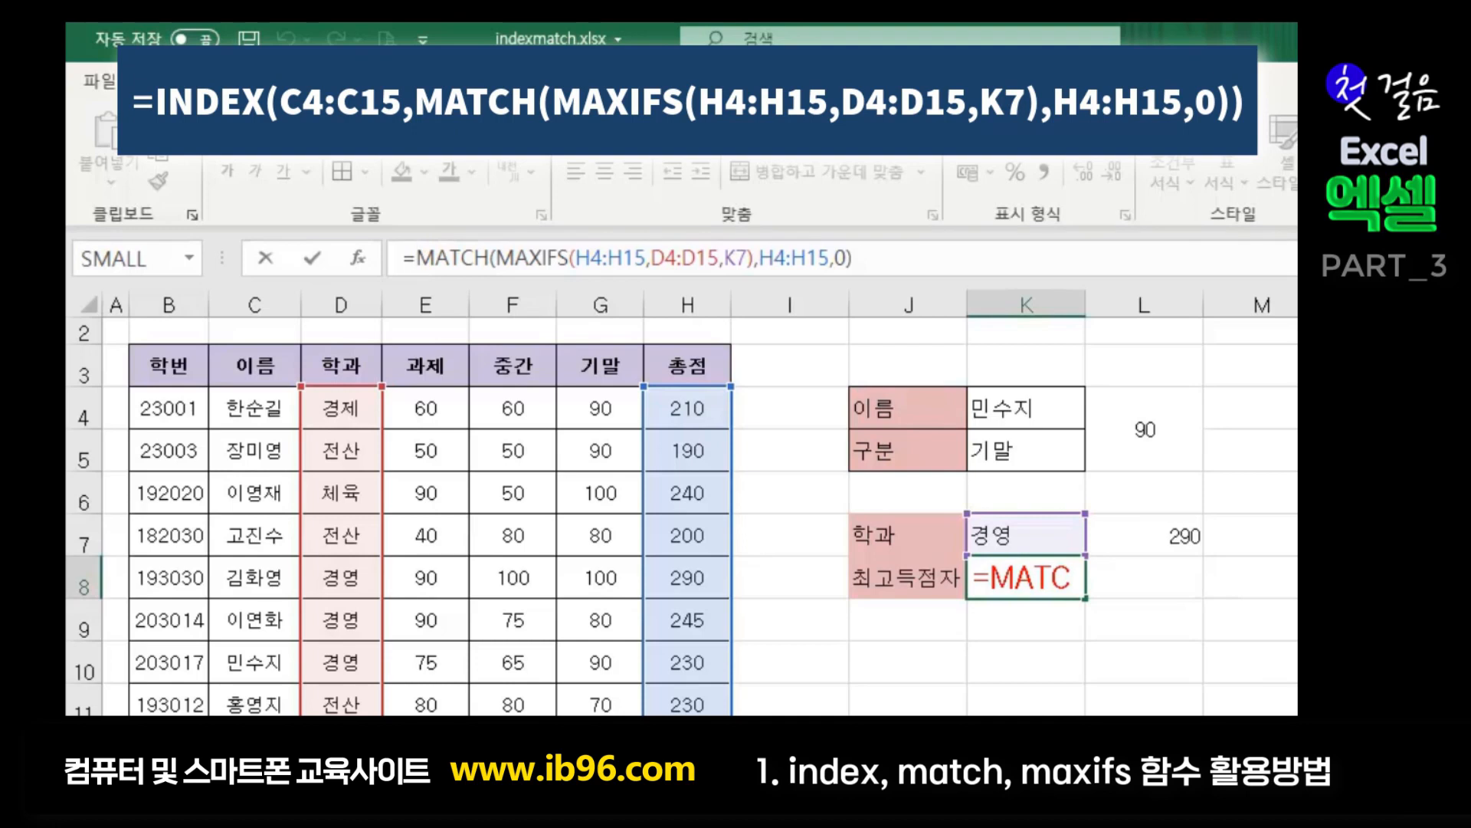
text(in)
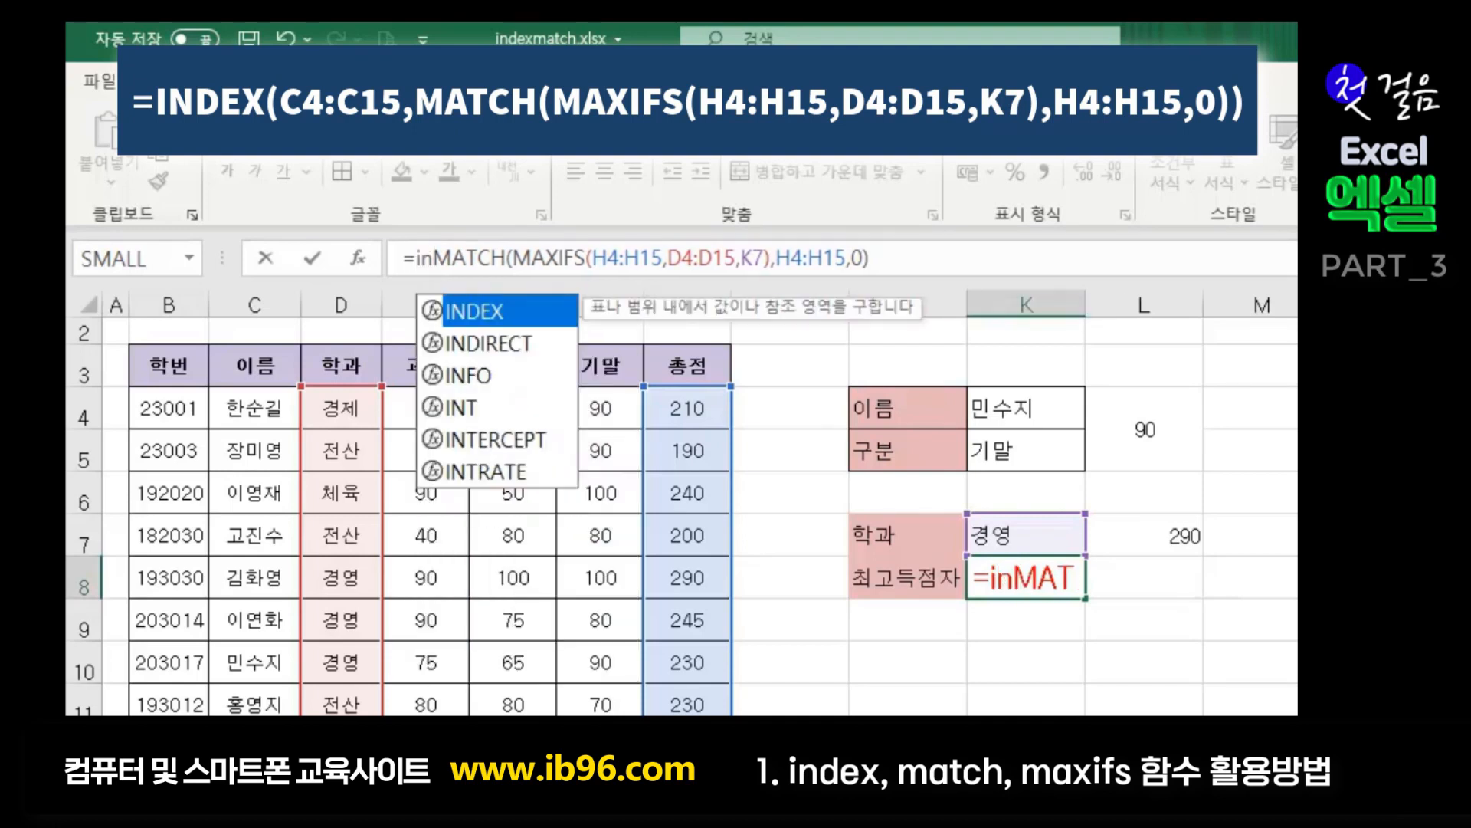
text(dex()
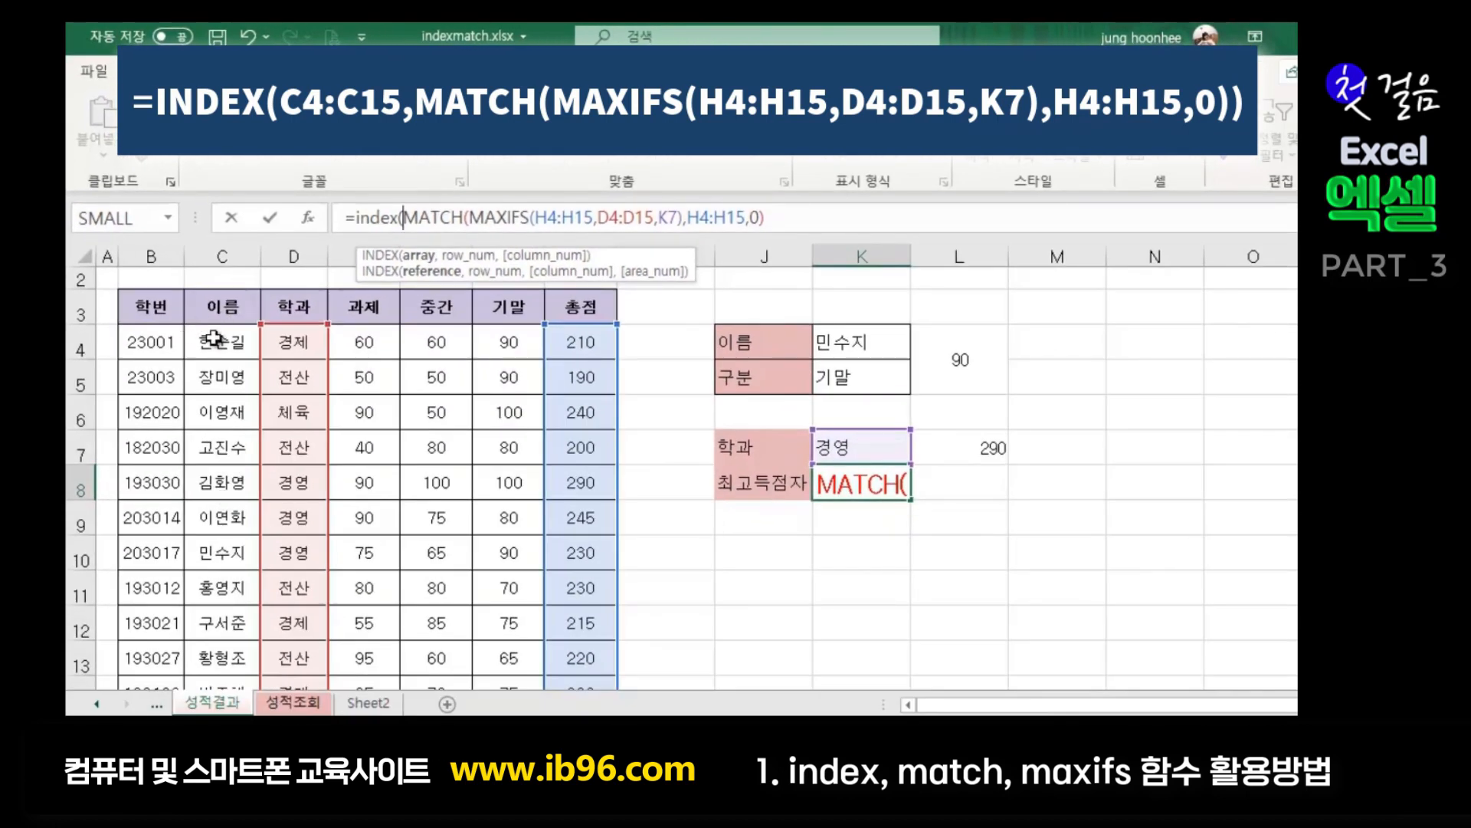
drag(214, 338, 204, 642)
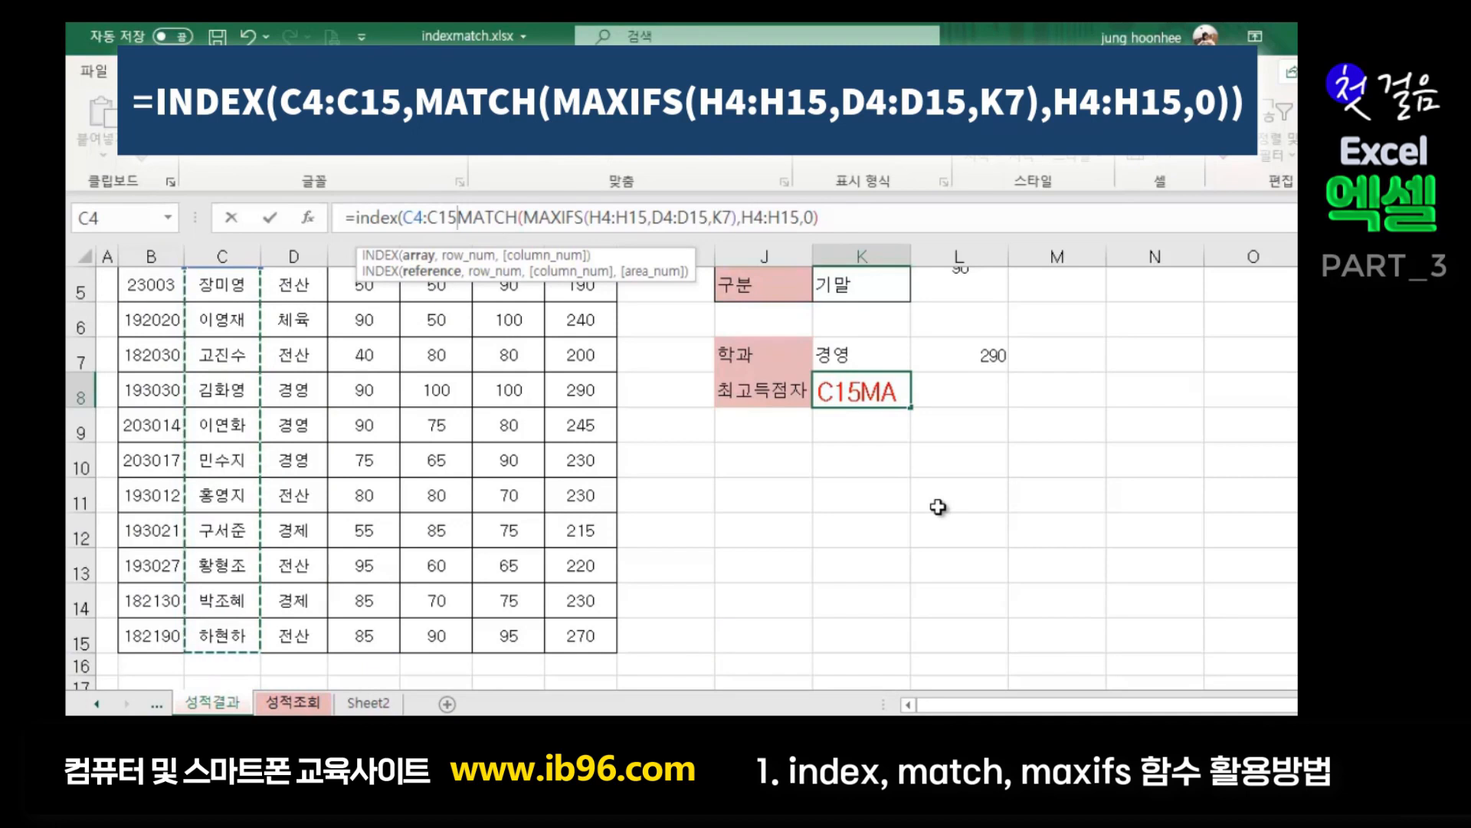
text(,)
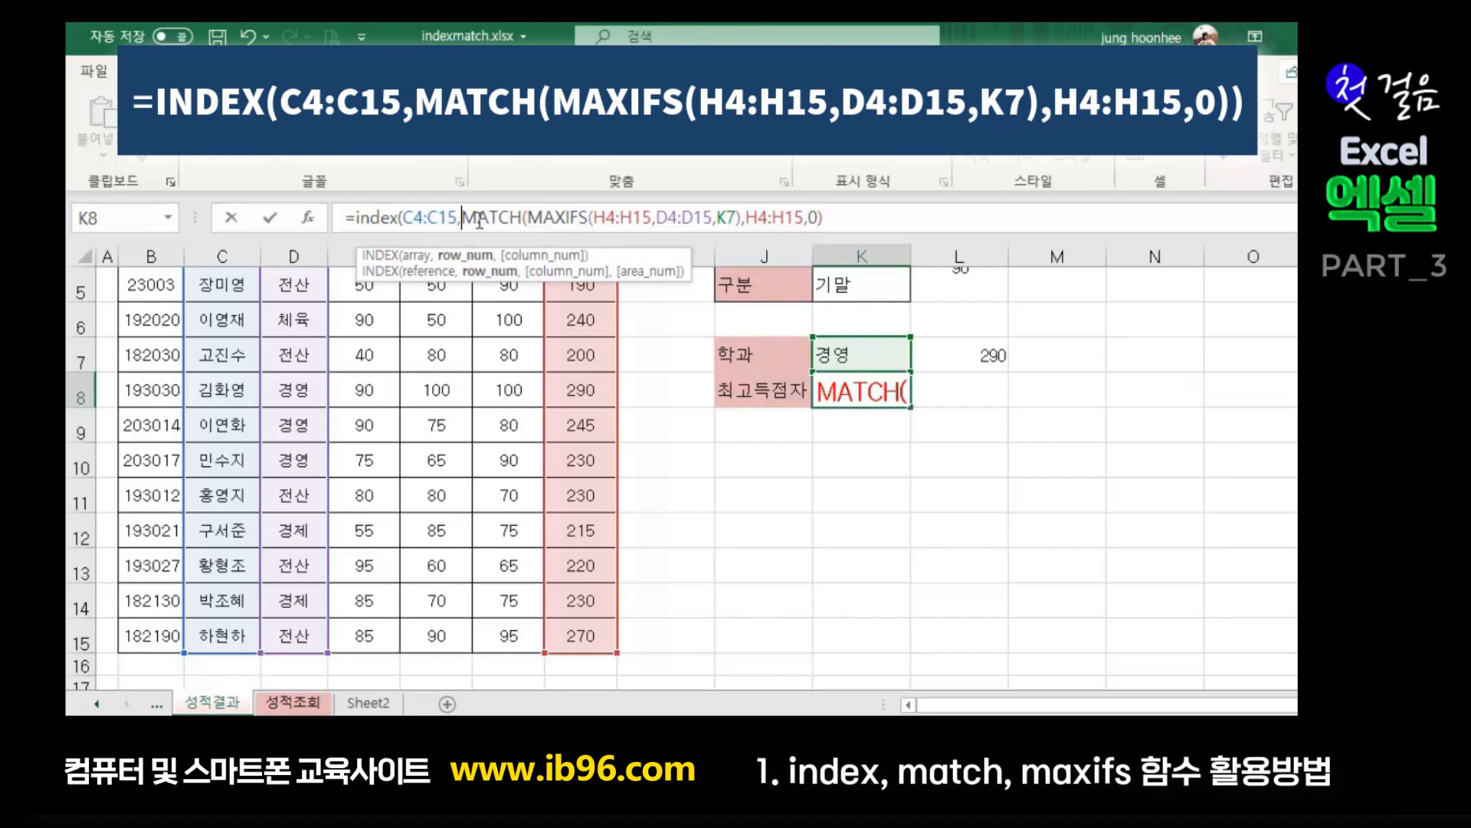
click(826, 217)
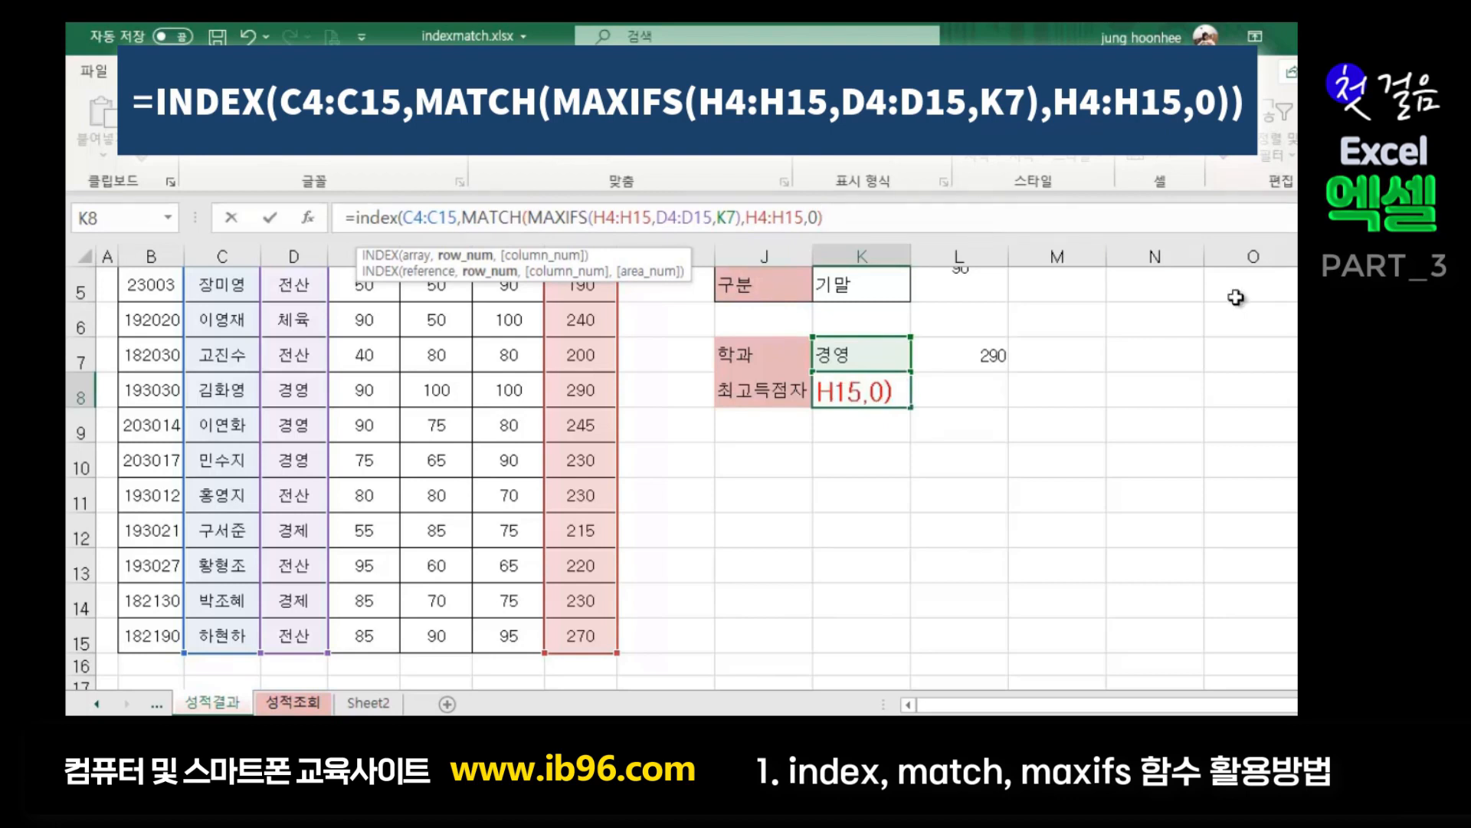
text())
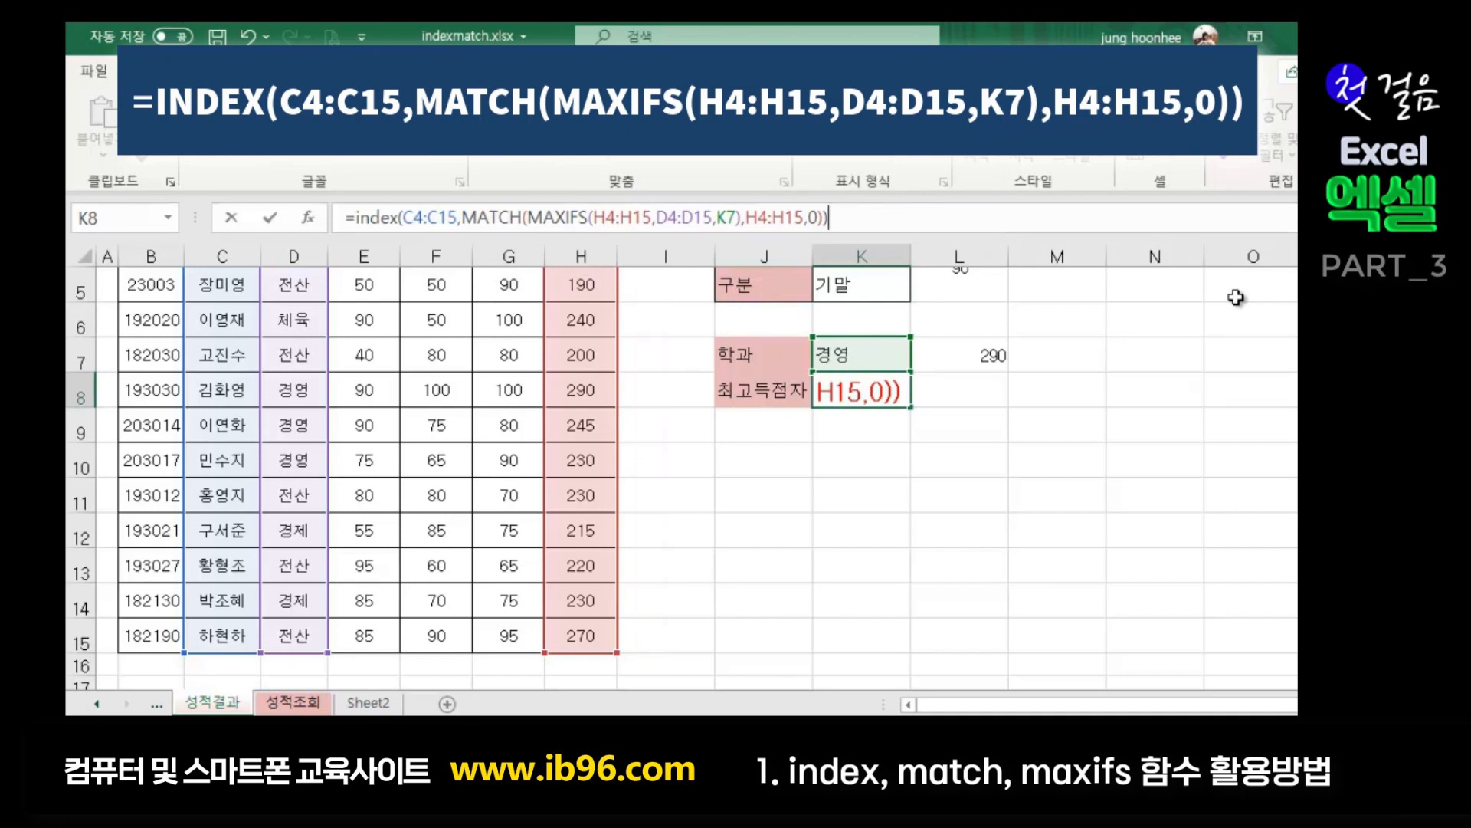
key(Return)
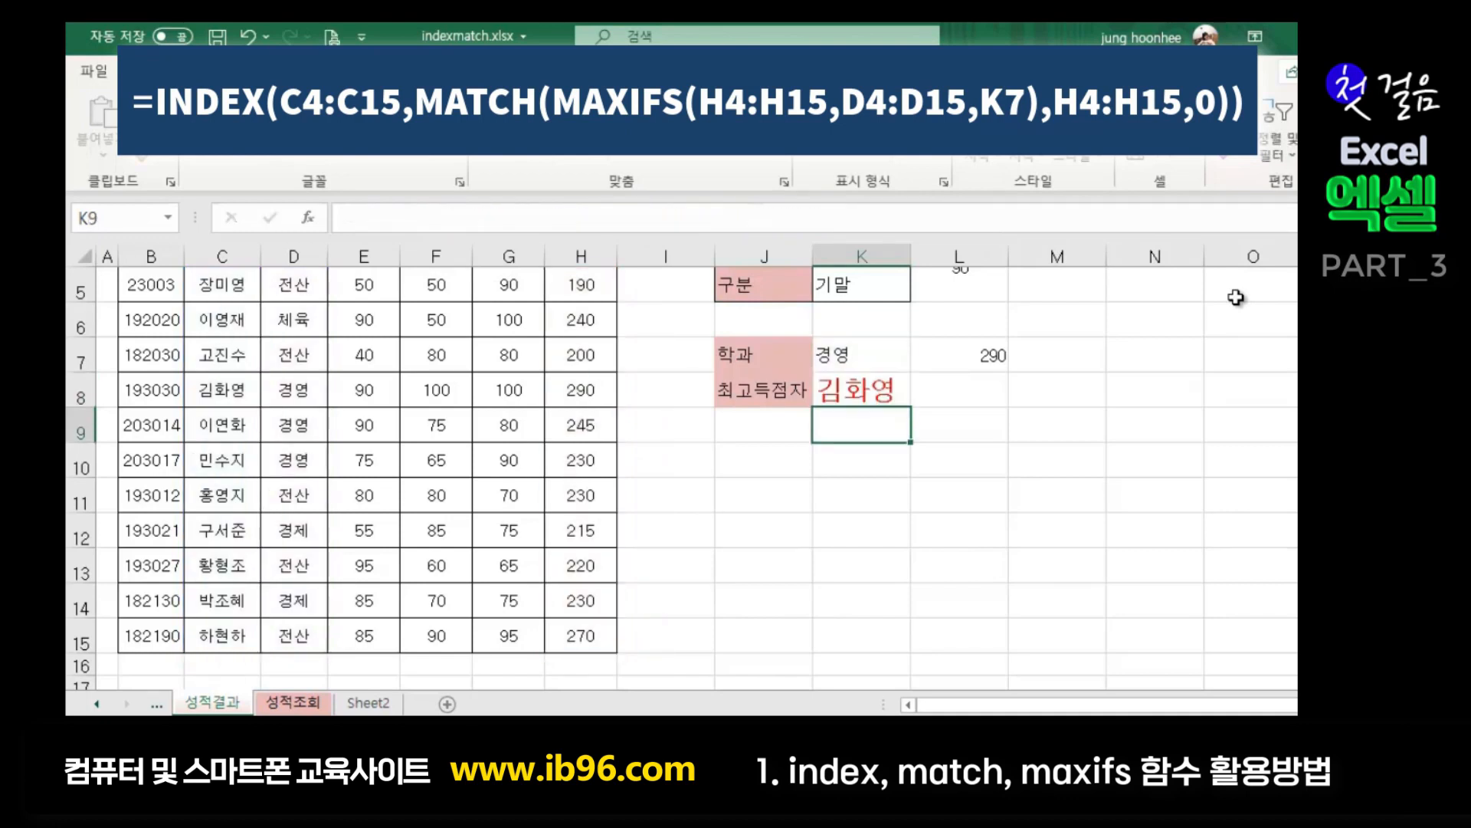
- Review K8's INDEX, MATCH and MAXIFS formula together with the 학과 and 최고득점자 entries beside the grade table
click(874, 392)
scroll(1077, 509, up, 2)
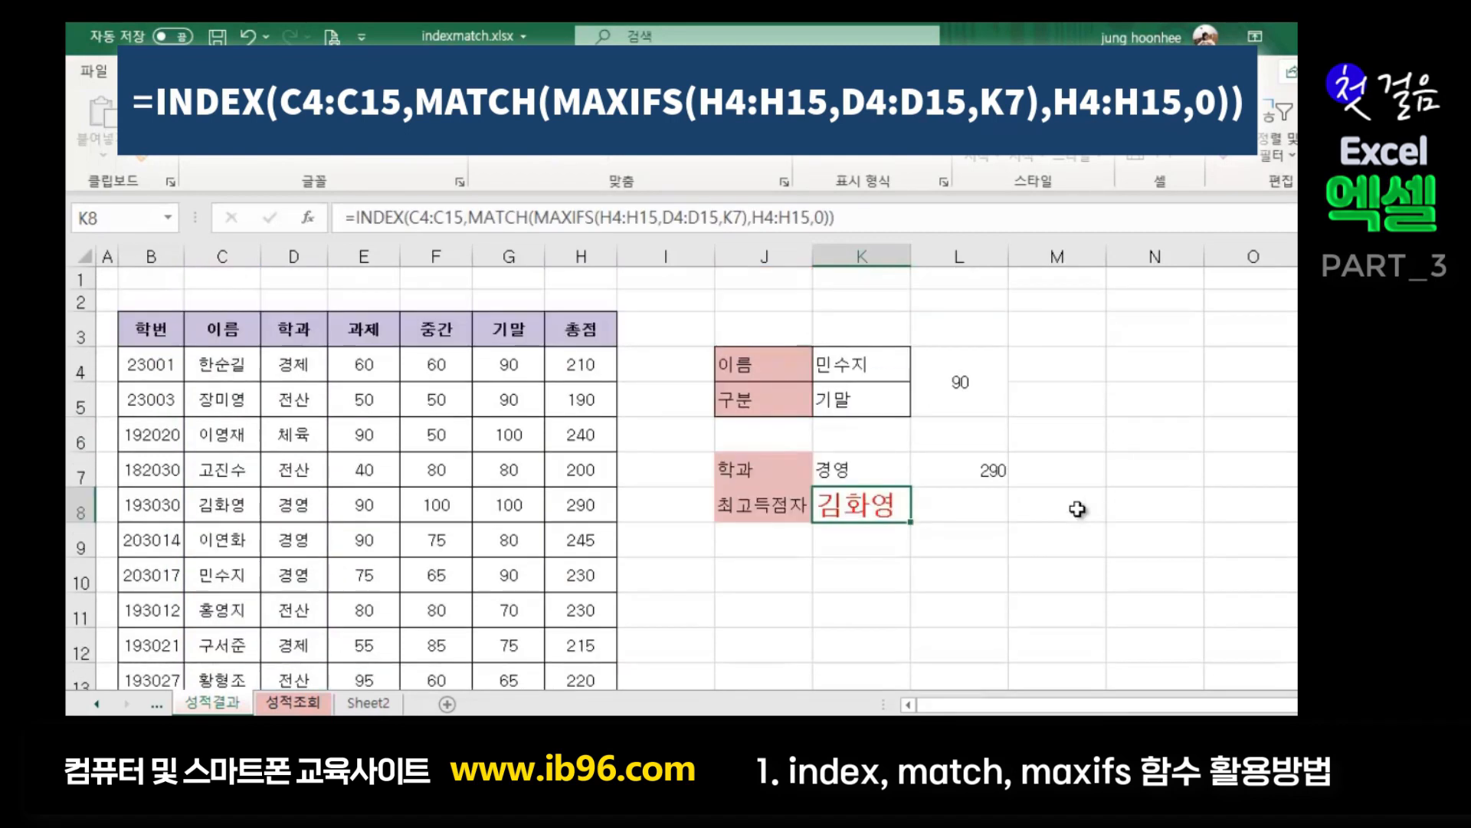
click(769, 472)
click(864, 475)
click(770, 513)
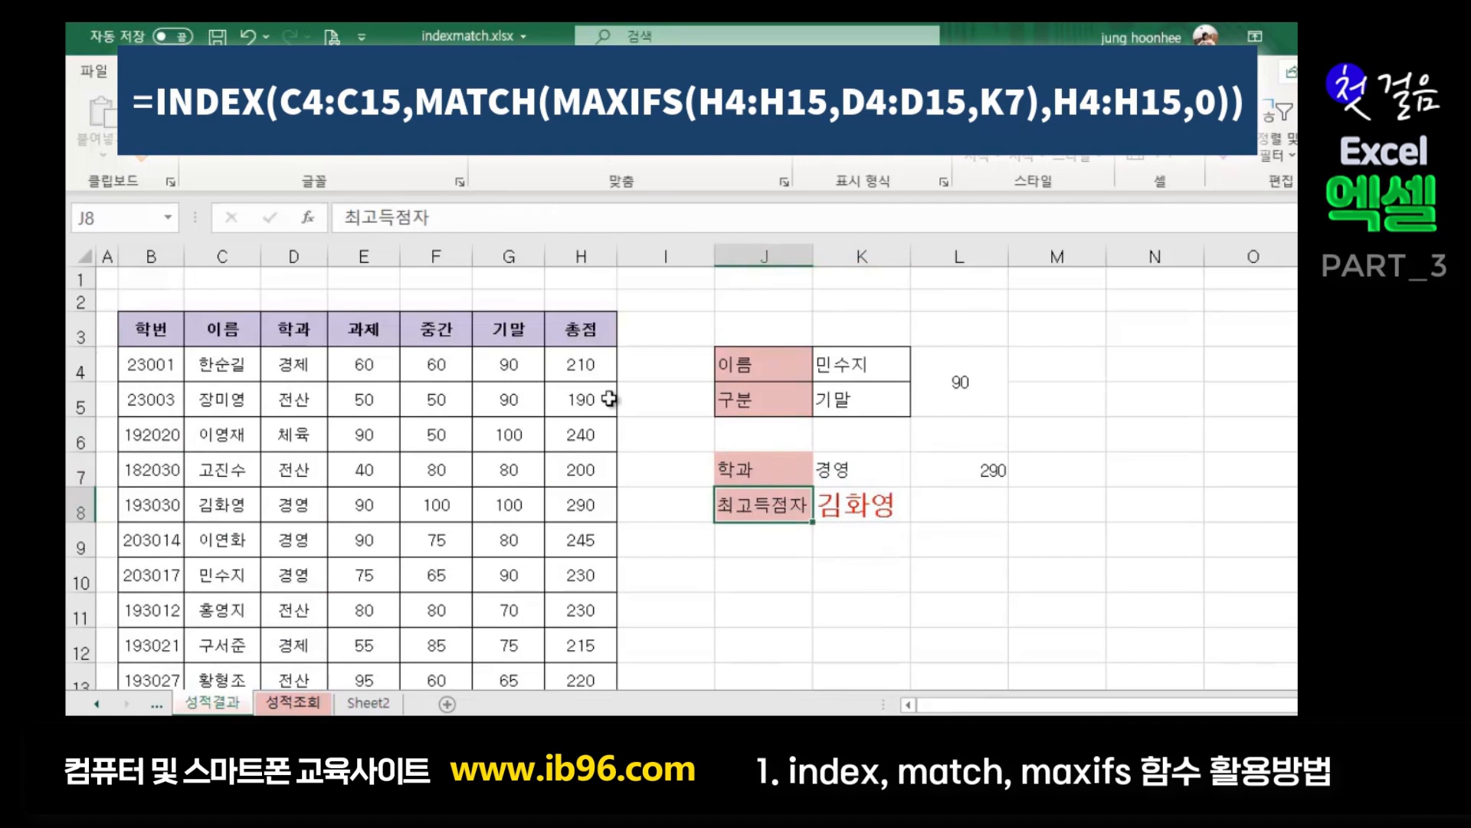
click(881, 509)
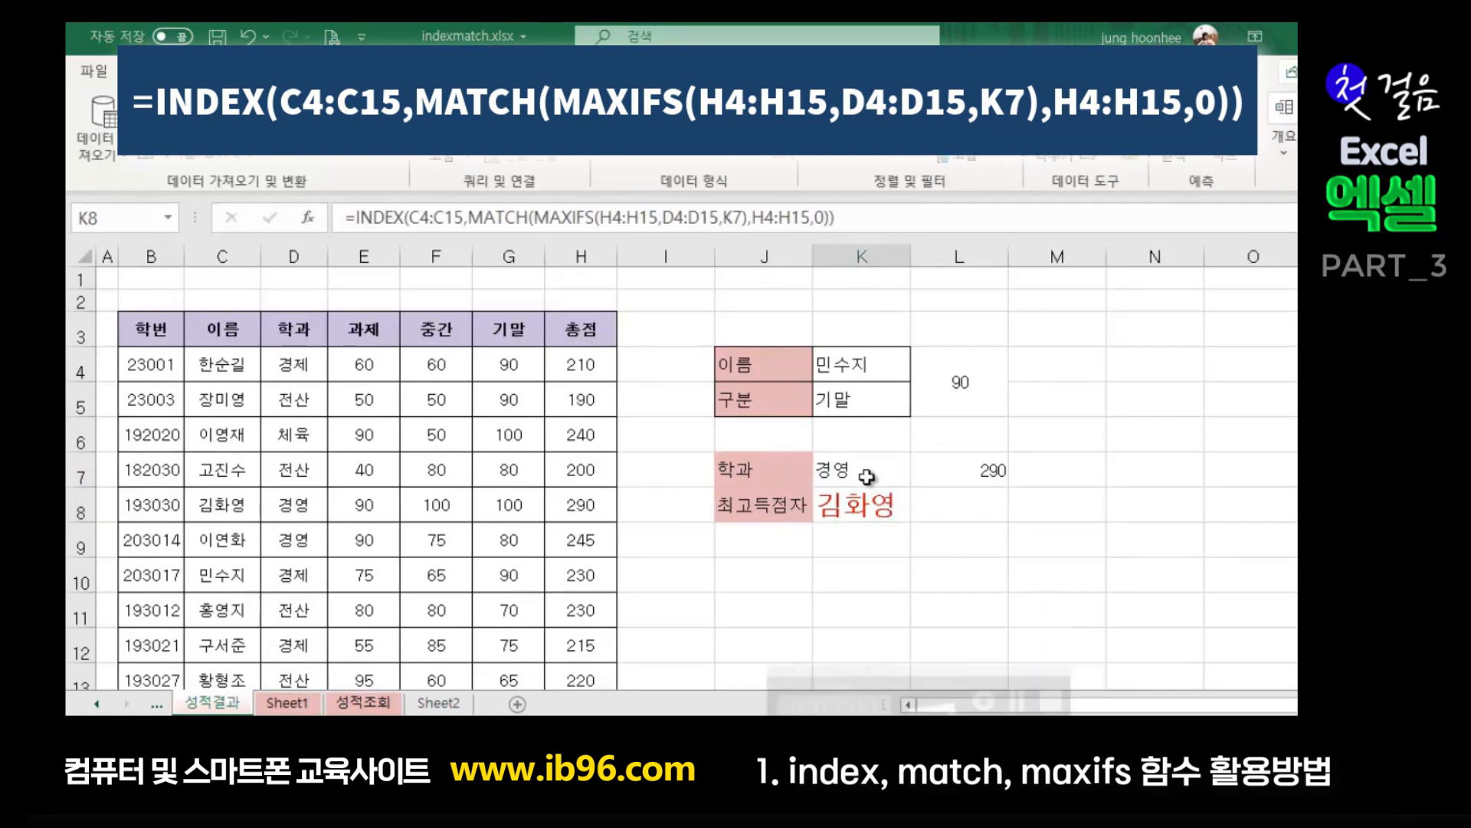
- Change the department in K7 to 전산 to test the top-scorer lookup
click(865, 475)
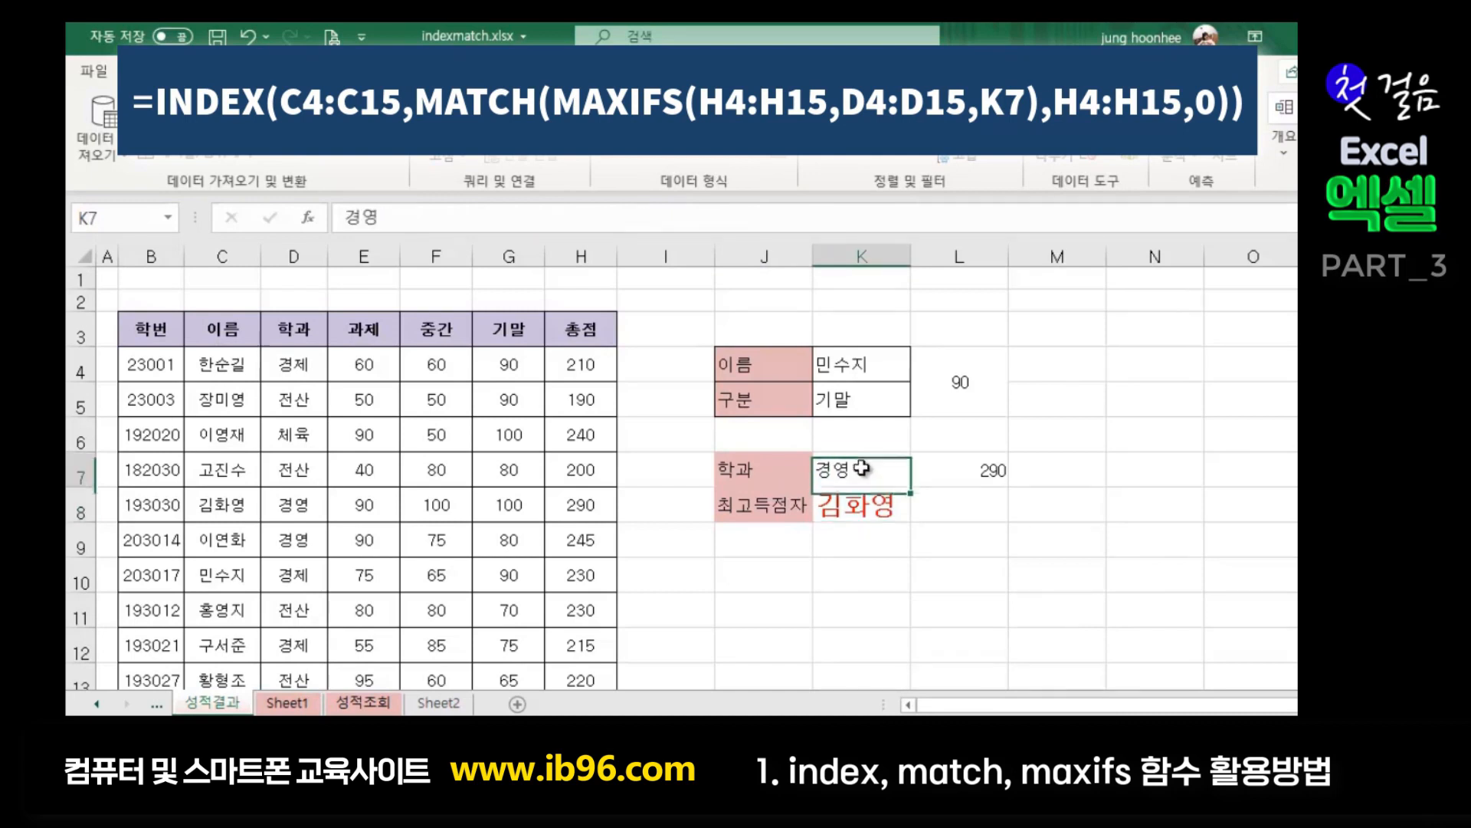
key(F2)
key(BackSpace)
key(BackSpace)
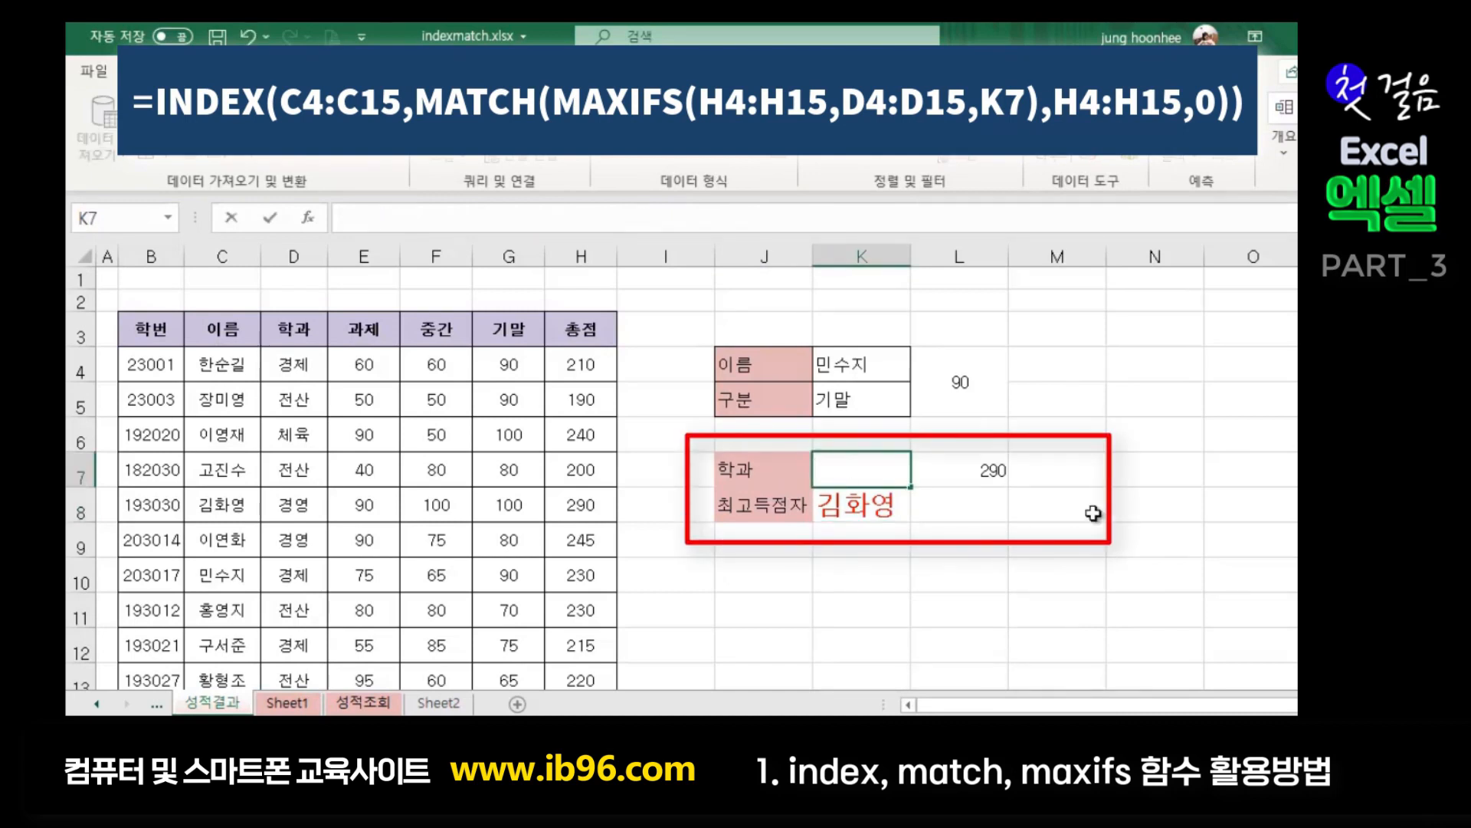
text(전산)
key(Return)
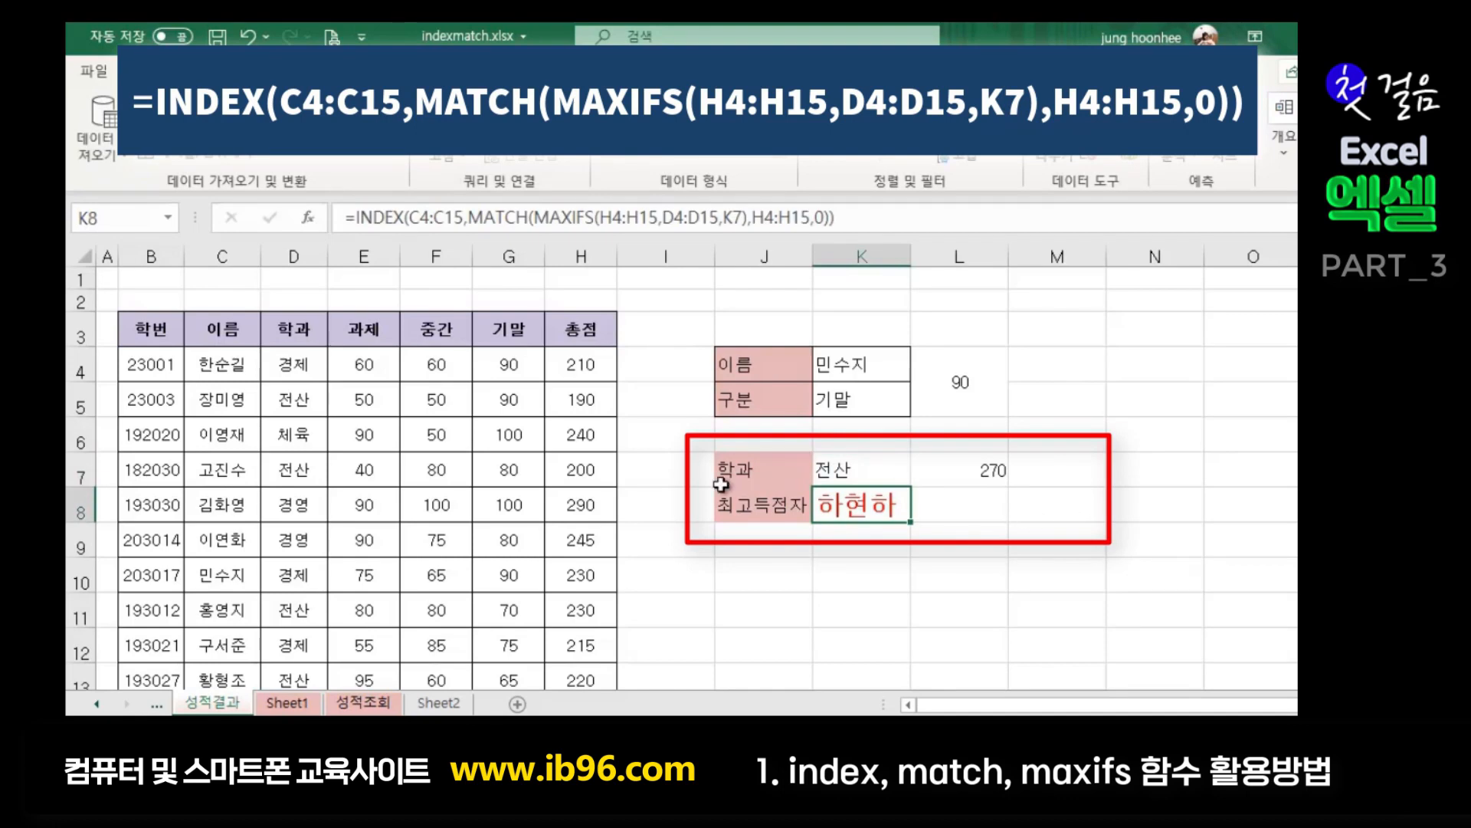
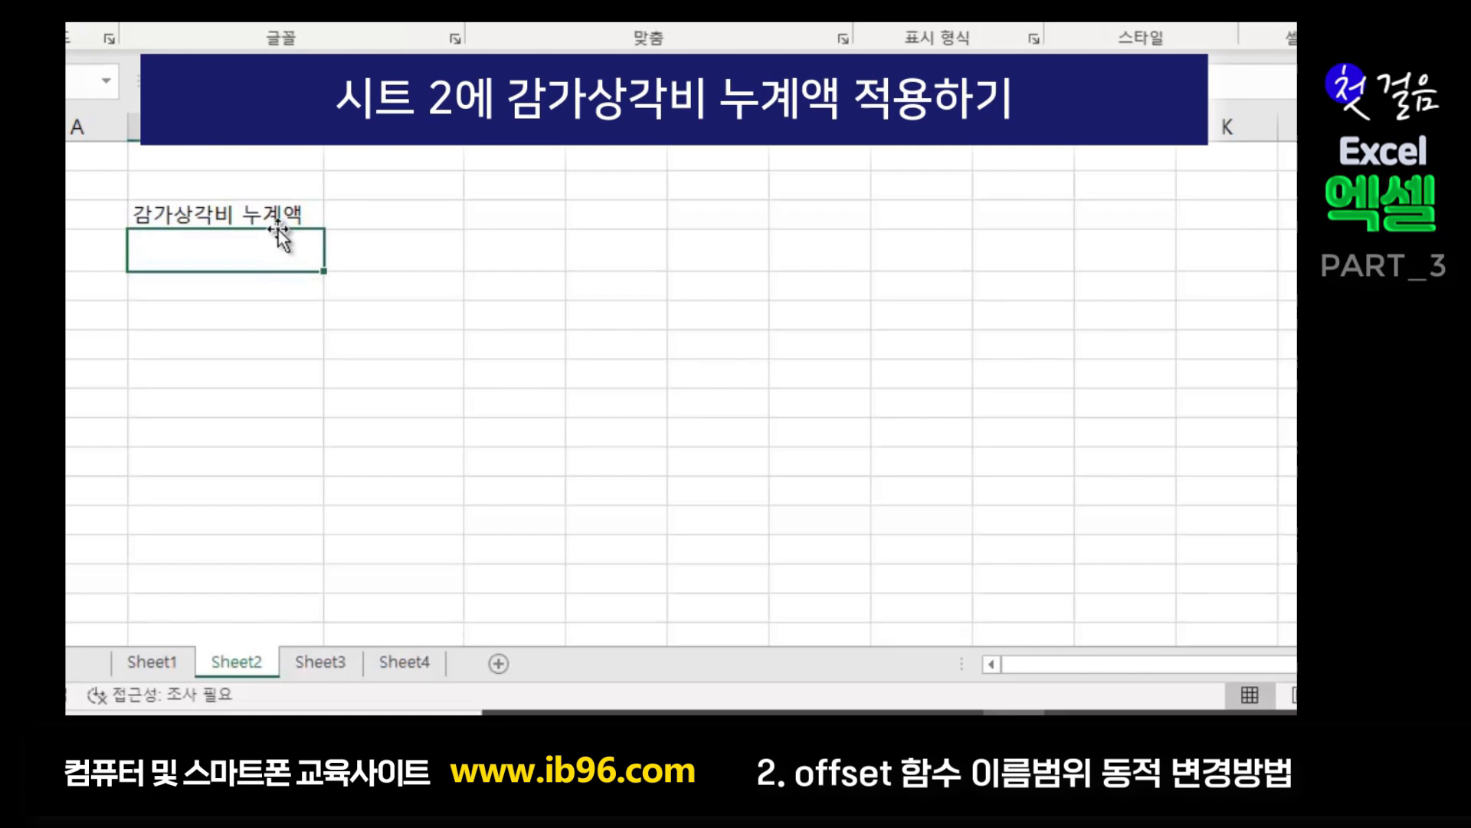
- In Sheet2's C3, beside 감가상각비 누계액, total Sheet1's 감가상각비 column with =SUM(Sheet1!H5:H16)
click(413, 219)
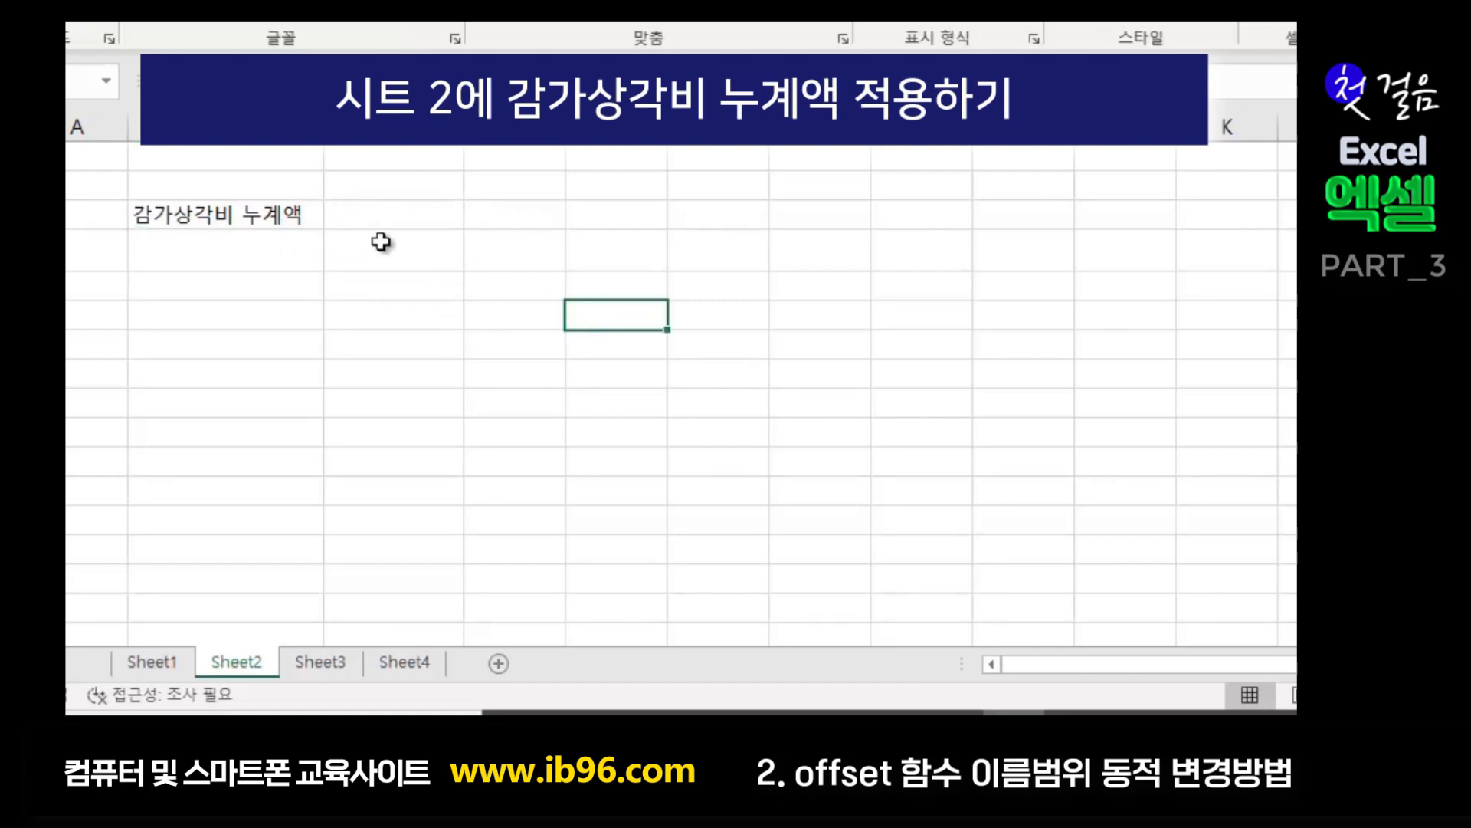
click(154, 663)
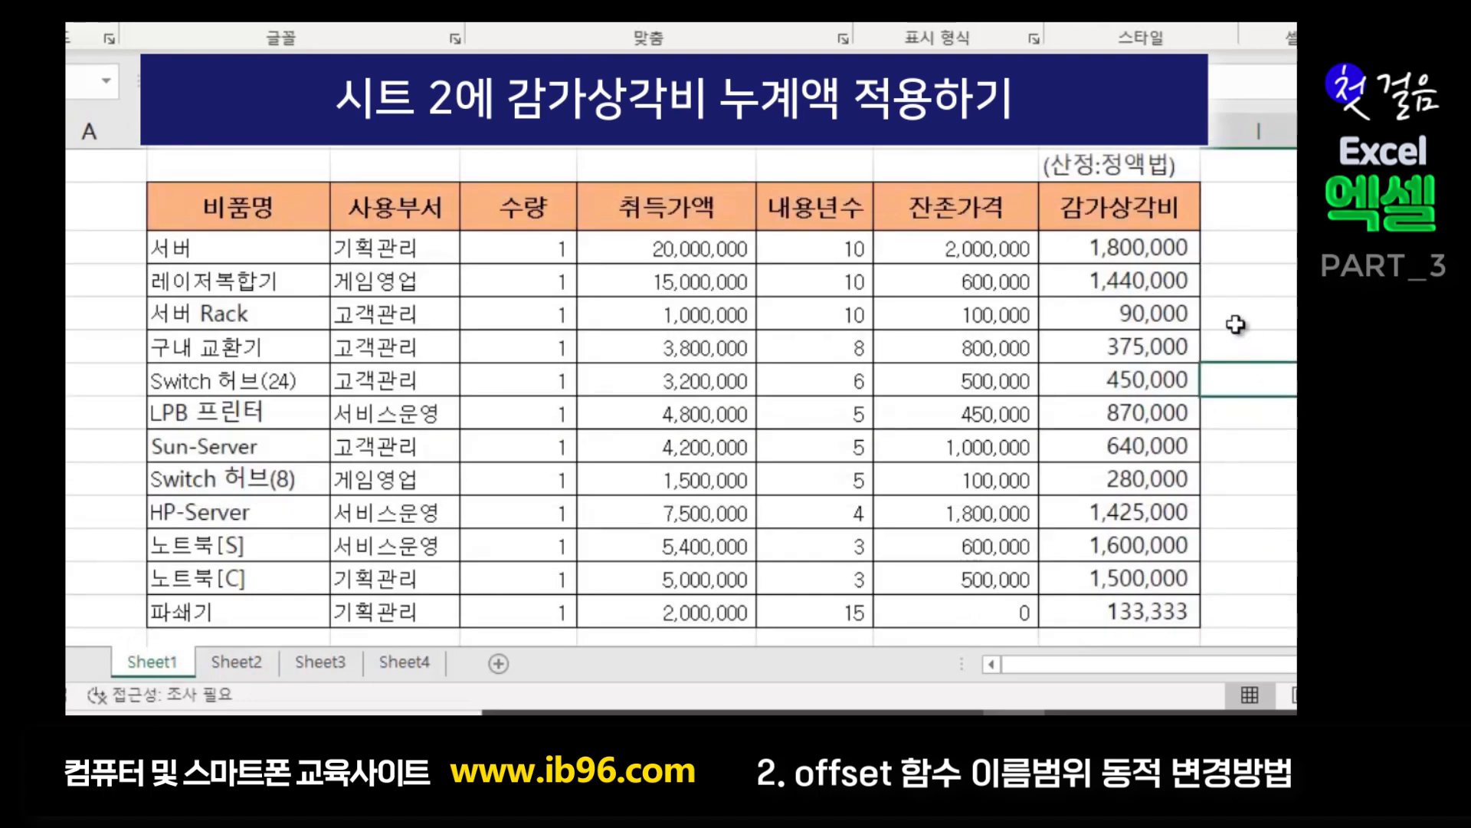
click(1124, 244)
drag(1124, 243, 1115, 616)
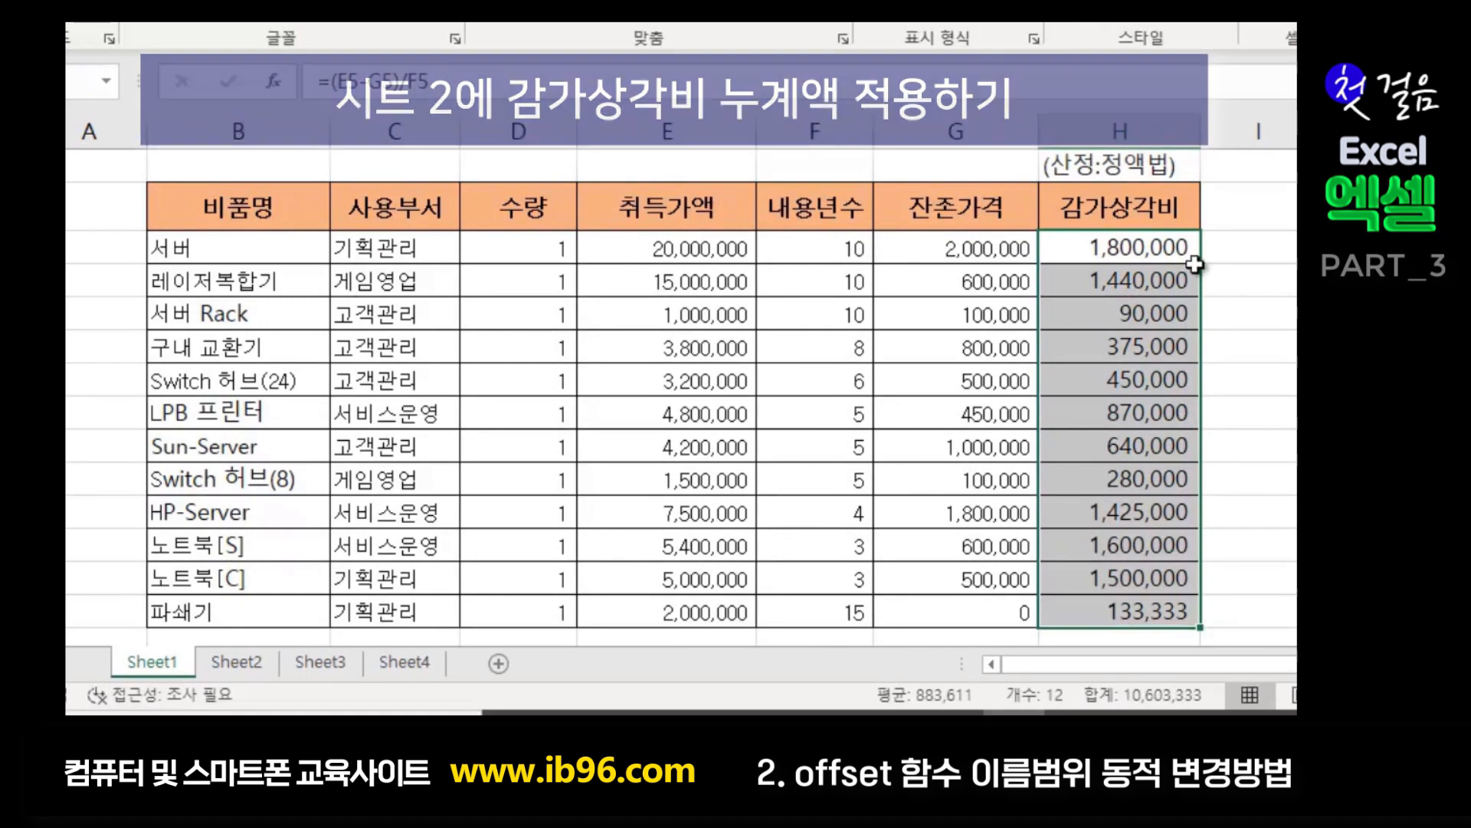
click(239, 664)
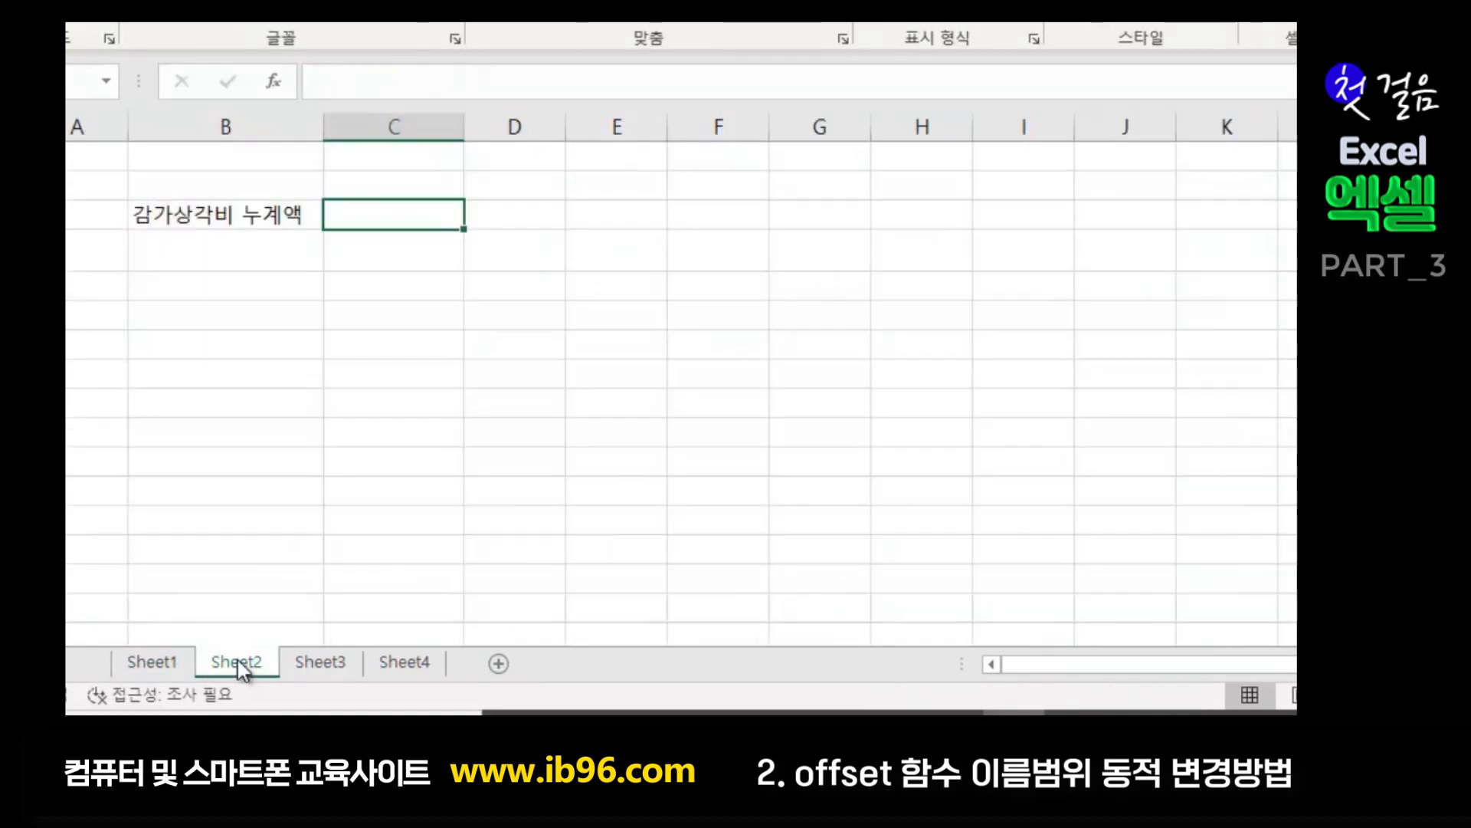
text(=녀)
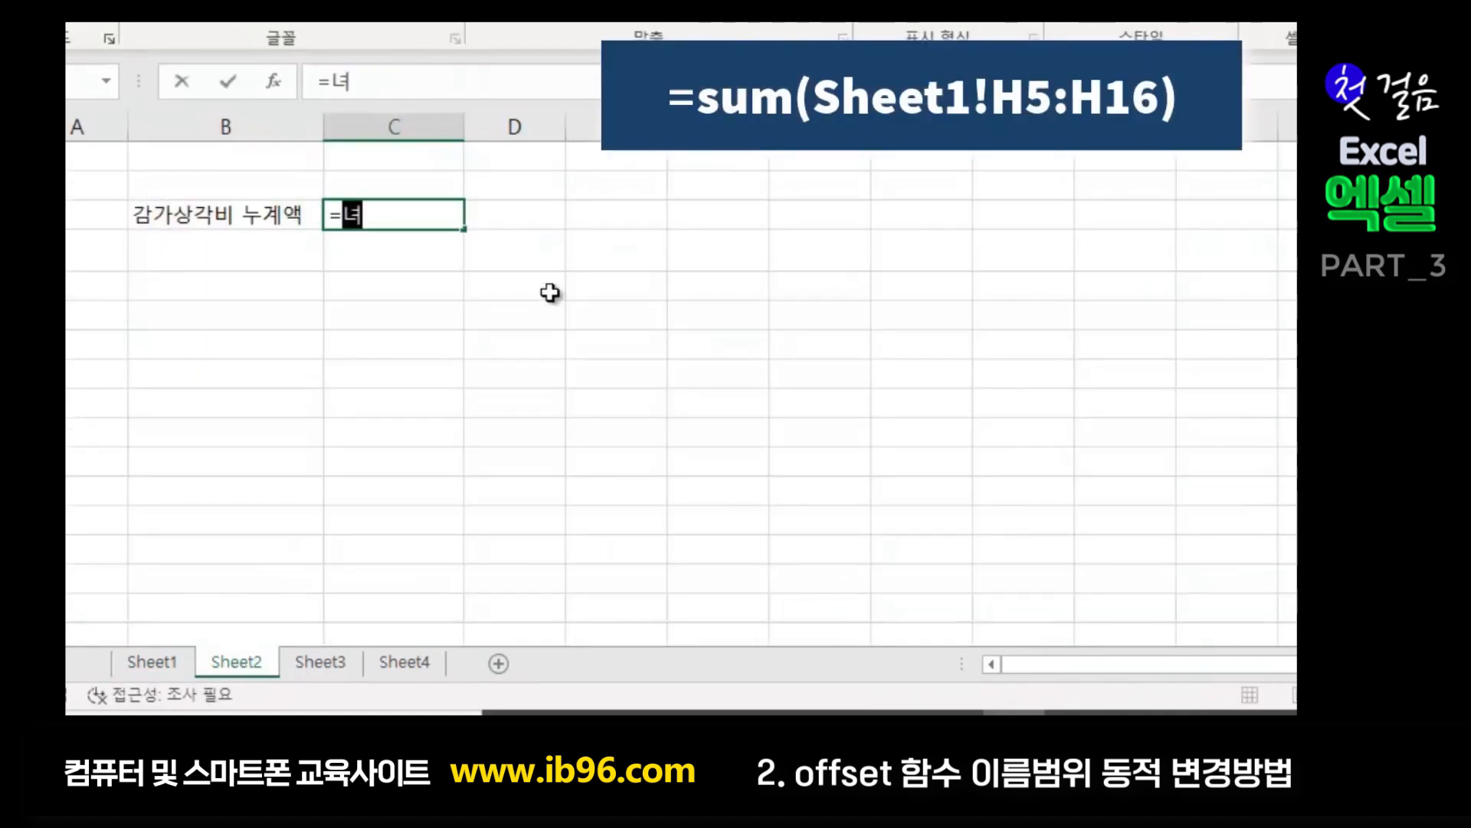
key(BackSpace)
text(sum()
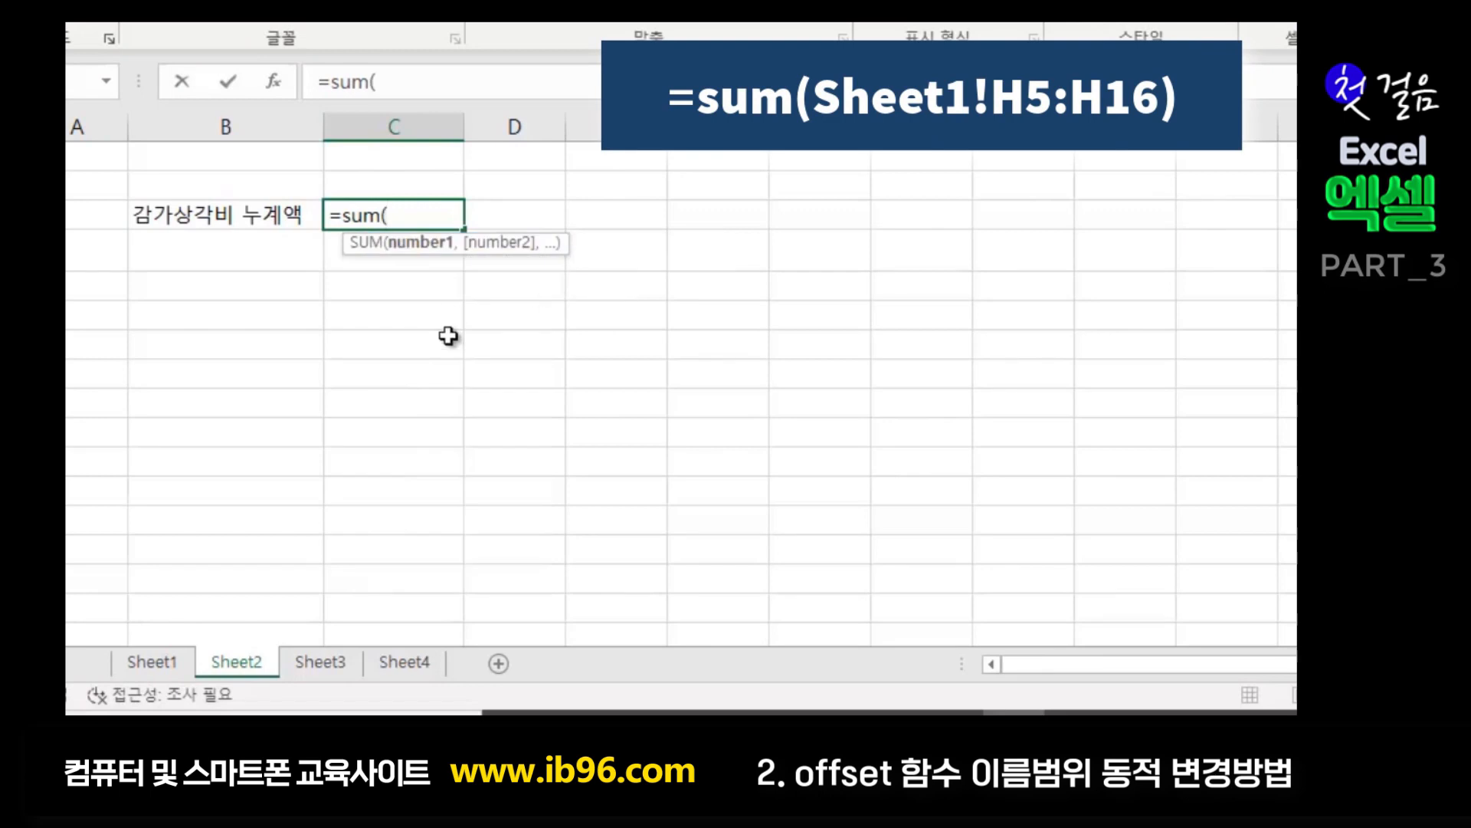
click(142, 671)
click(1119, 245)
drag(1119, 244, 1135, 598)
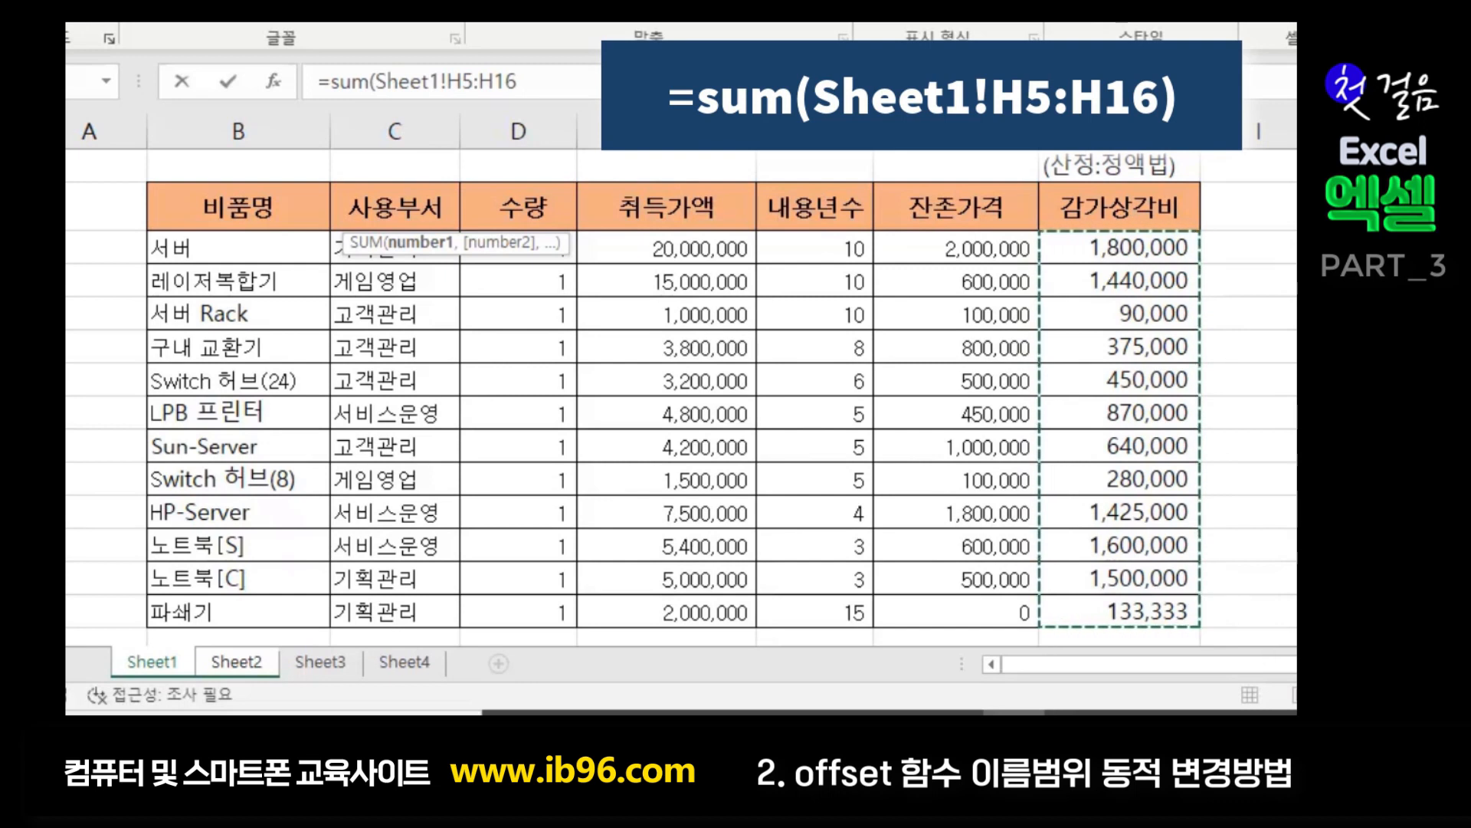
key(Return)
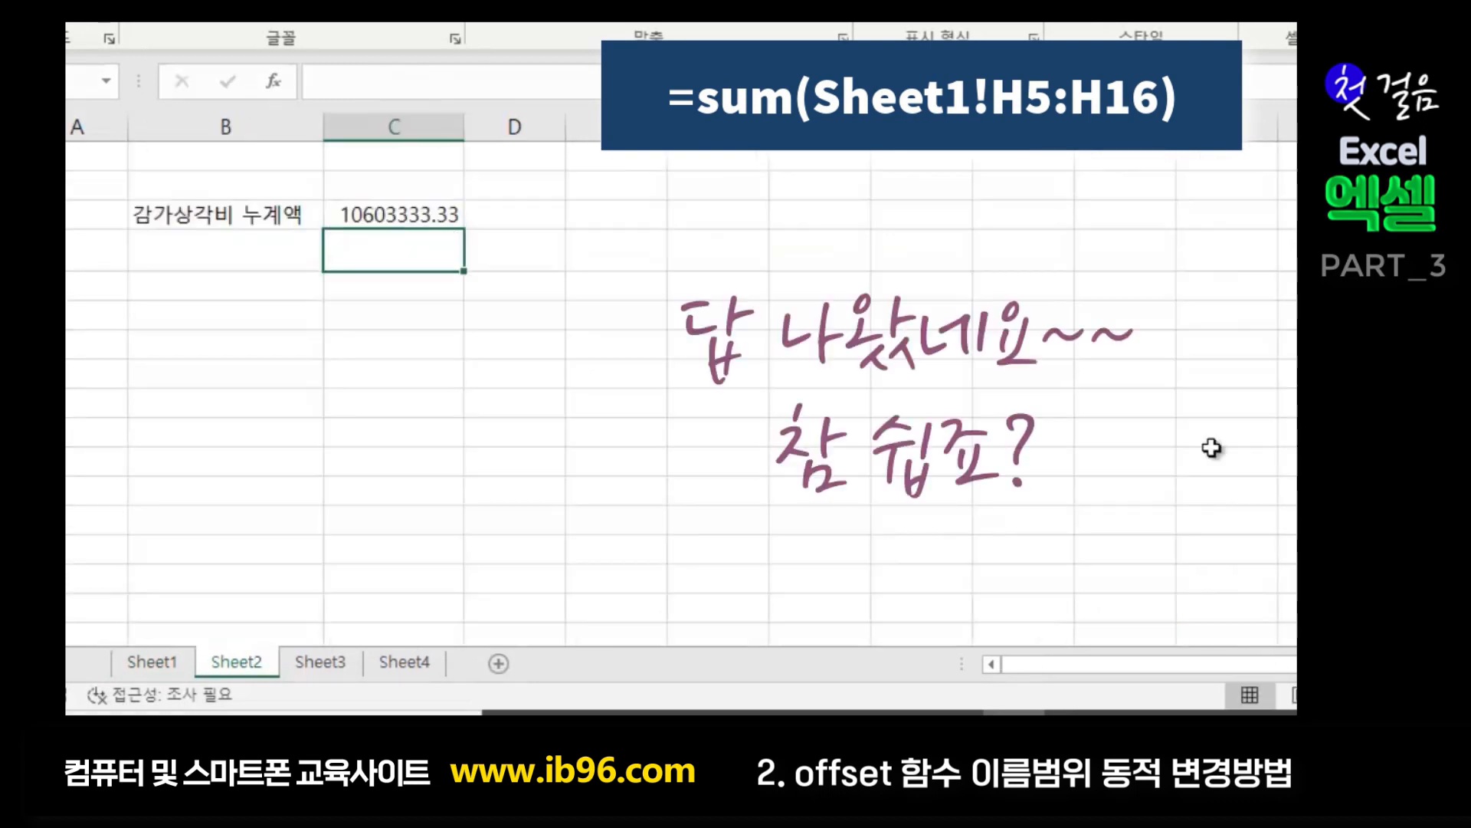
- Format the total in Sheet2's C3 with thousands separators and no decimals
click(378, 220)
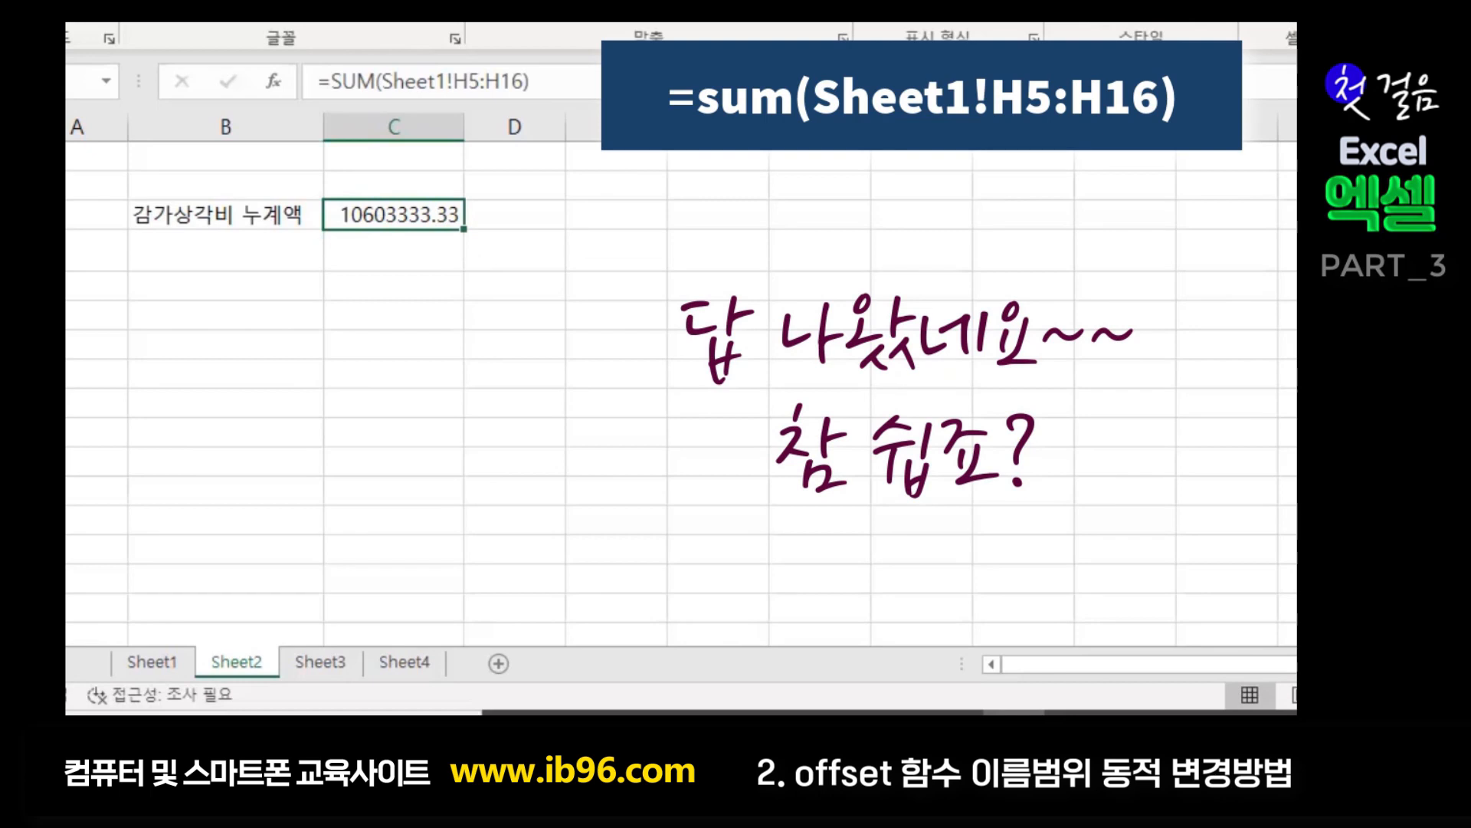
key(ctrl+shift+1)
click(469, 383)
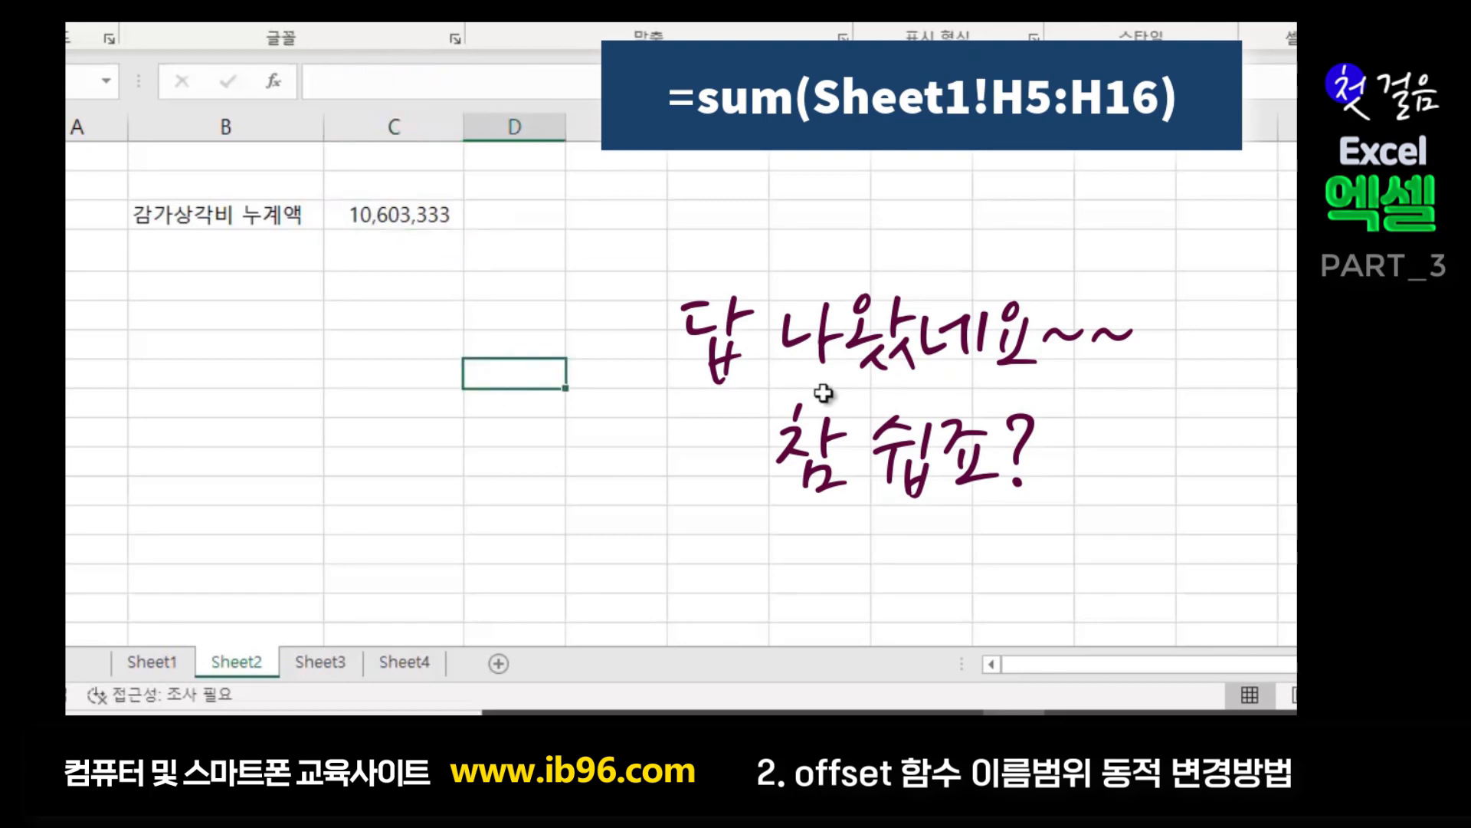
click(459, 458)
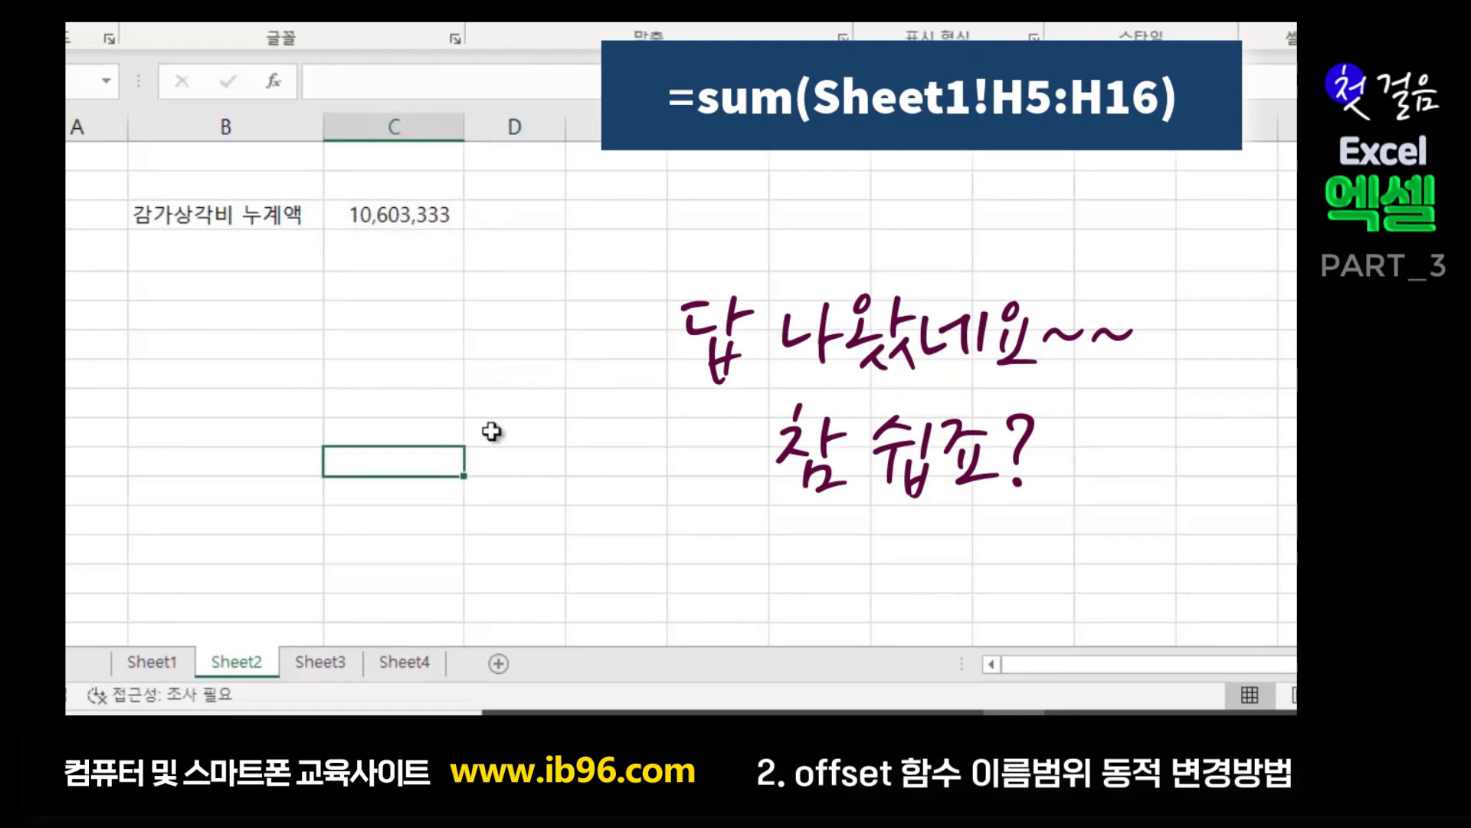
click(496, 430)
- Start a new row under 파쇄기 on Sheet1 with 비품명 픽업트럭, 사용부서 서비스운영 and 수량 1
click(187, 661)
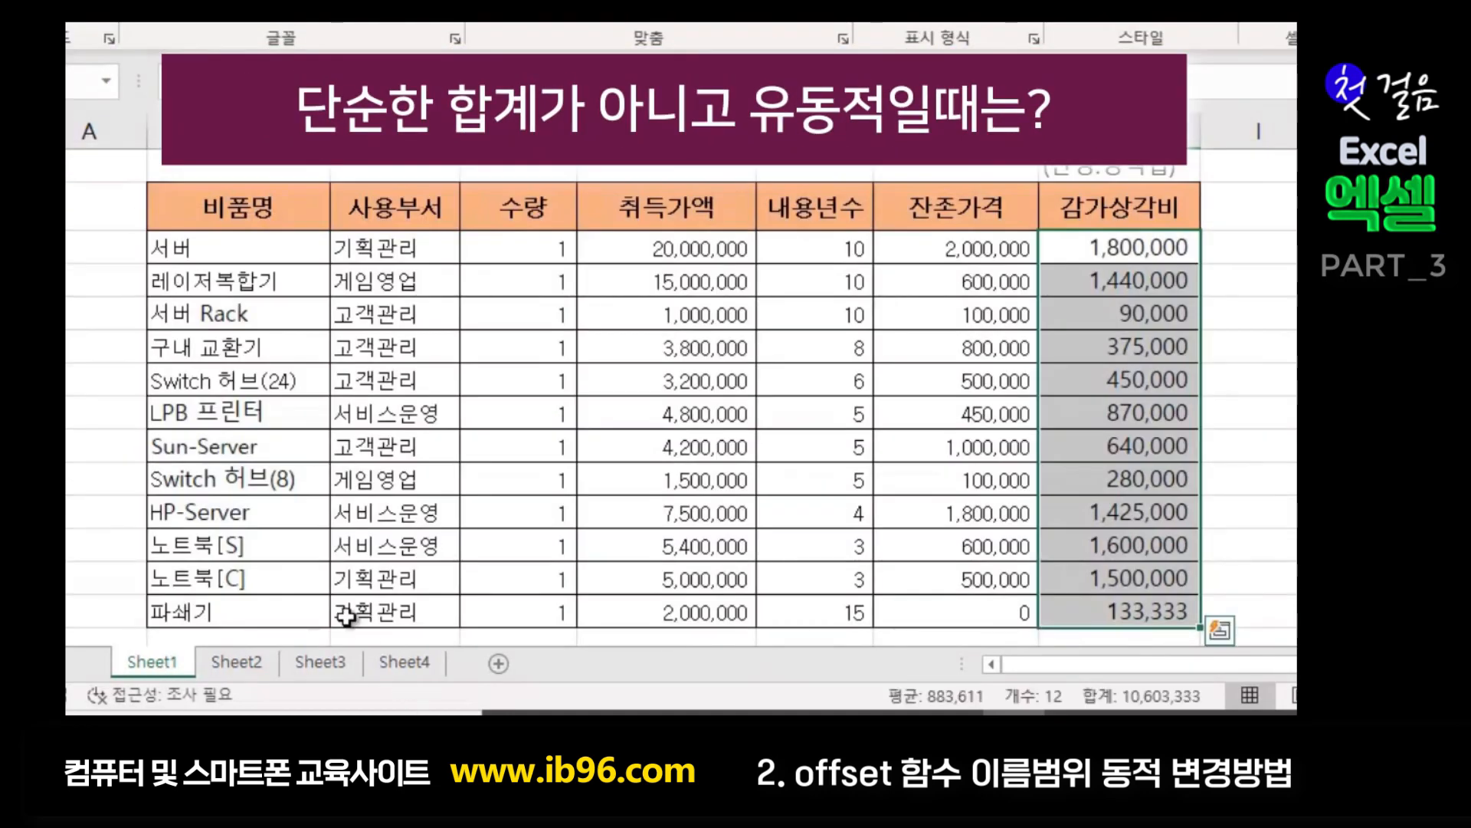
scroll(387, 565, down, 2)
click(204, 431)
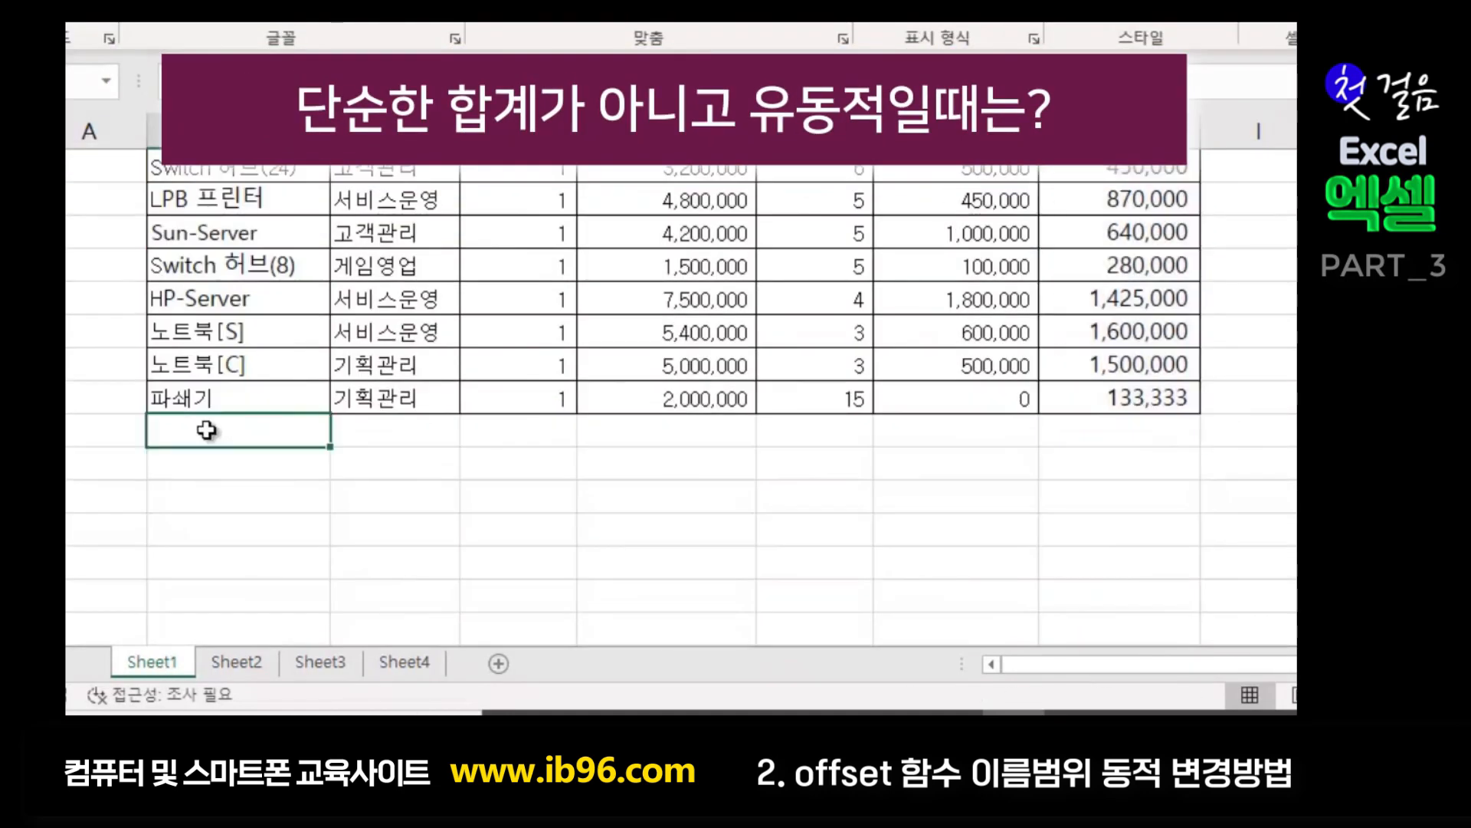
scroll(804, 613, up, 1)
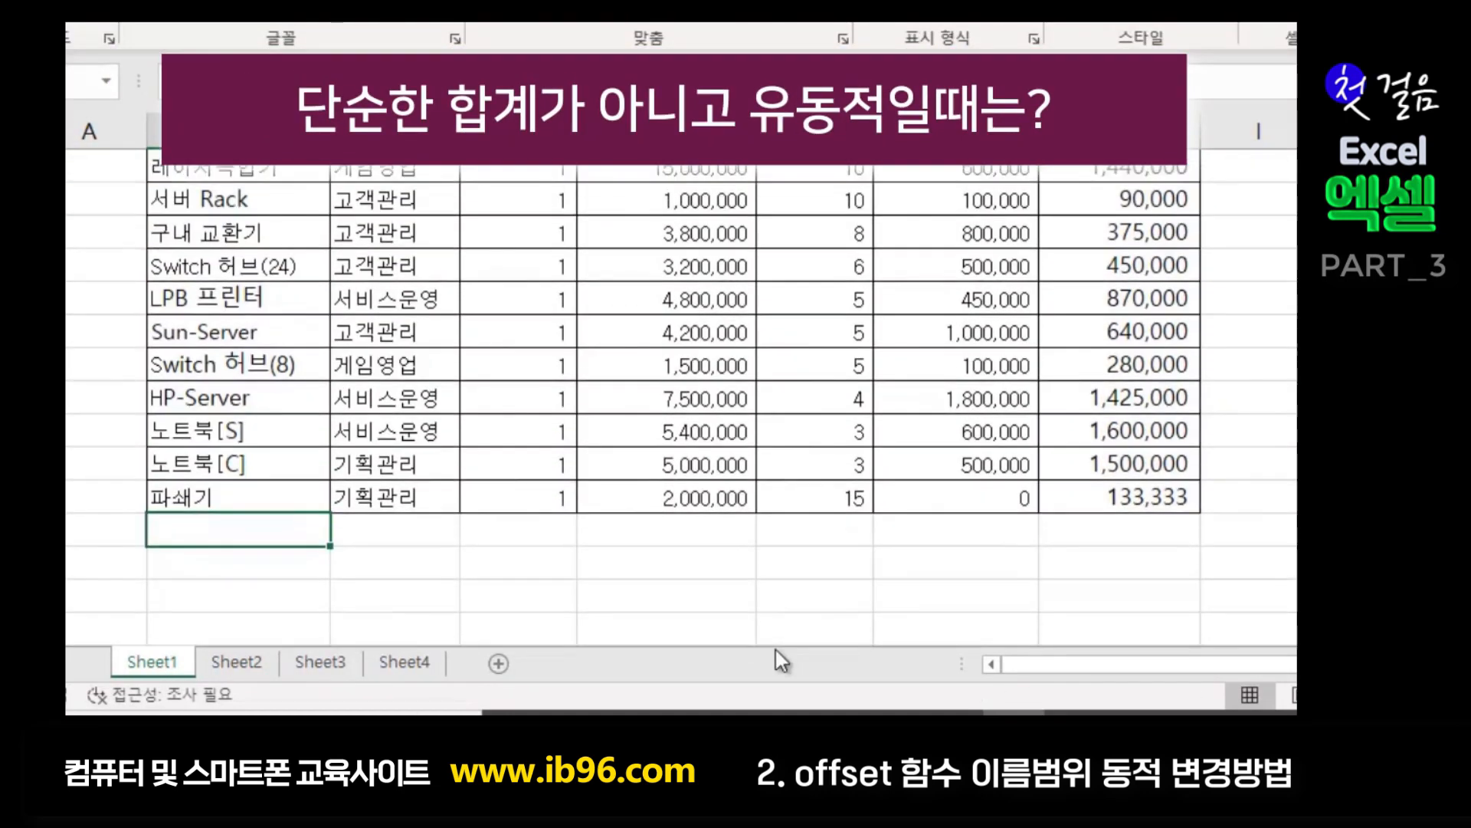
text(v)
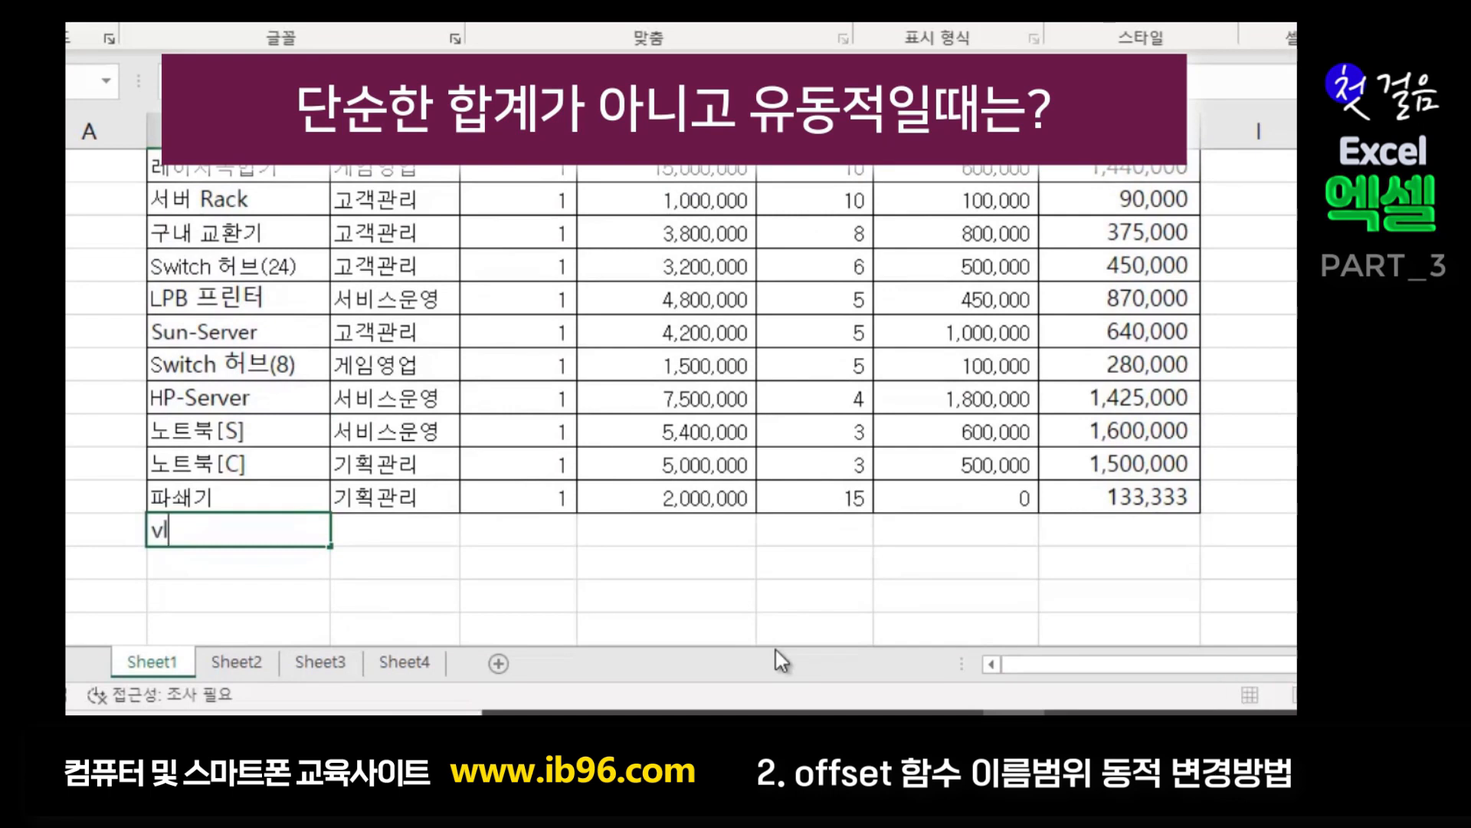
text(픽업트럭)
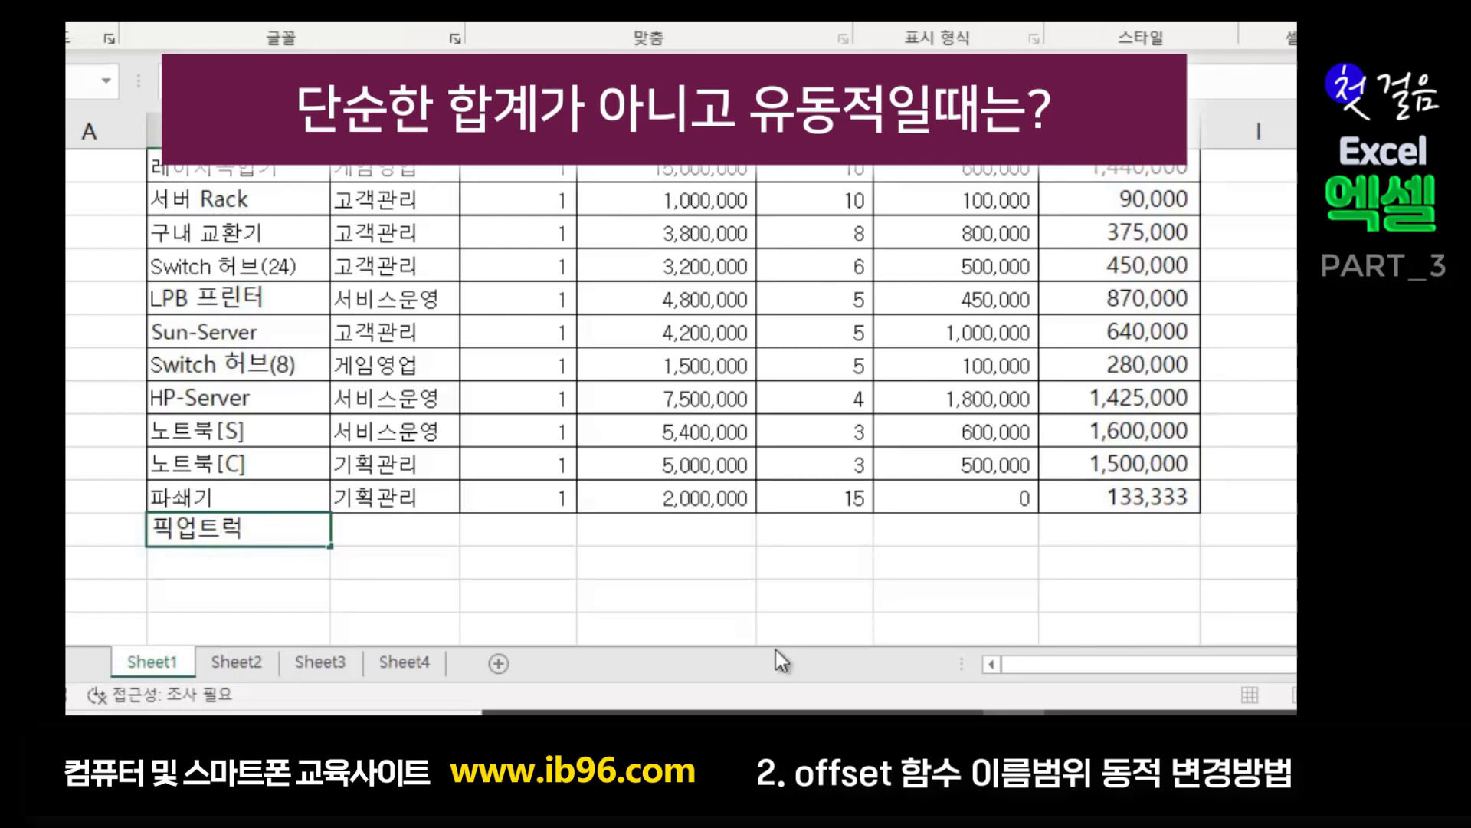
key(Tab)
text(서비스)
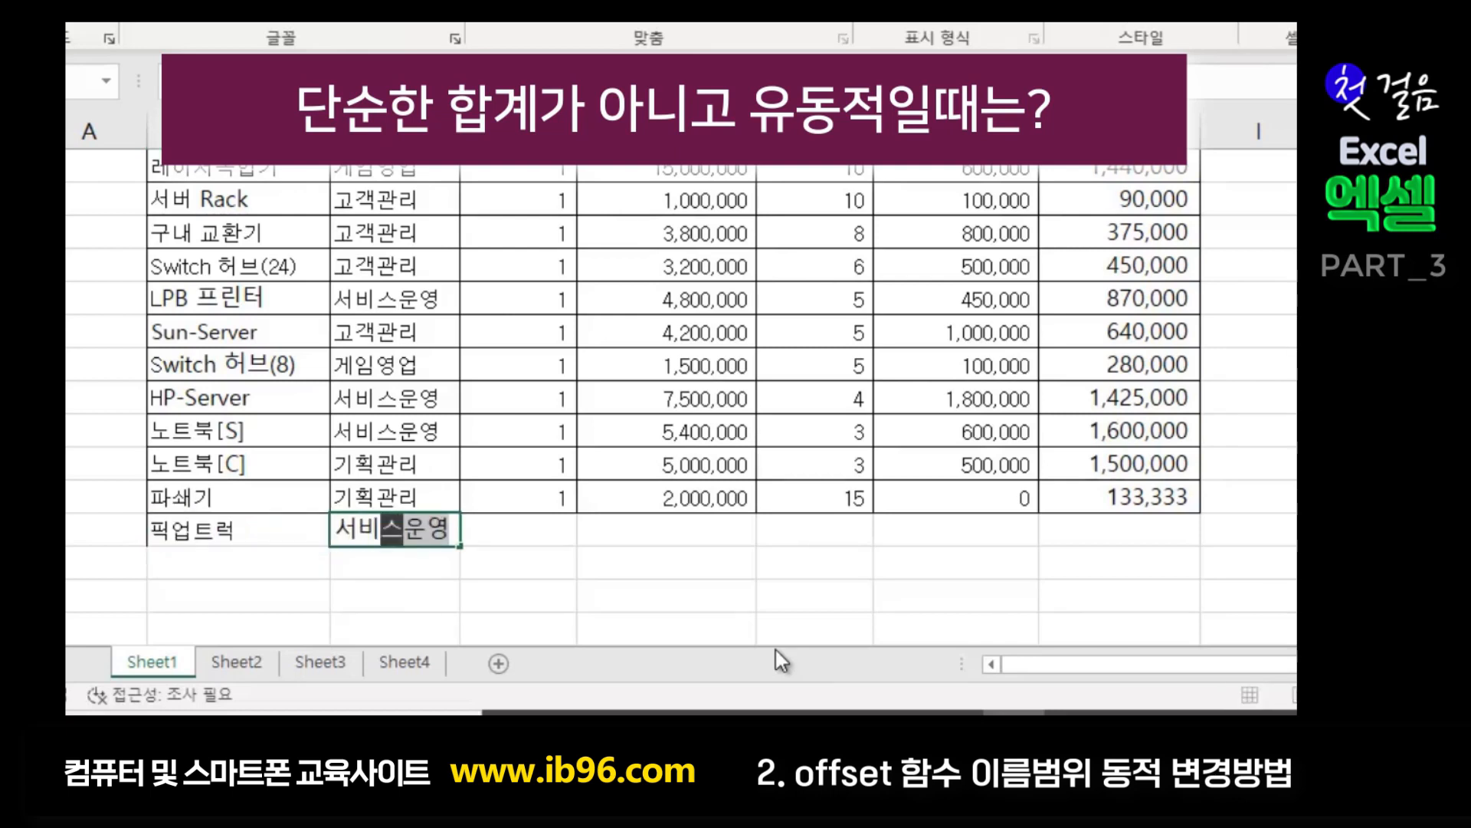
key(Tab)
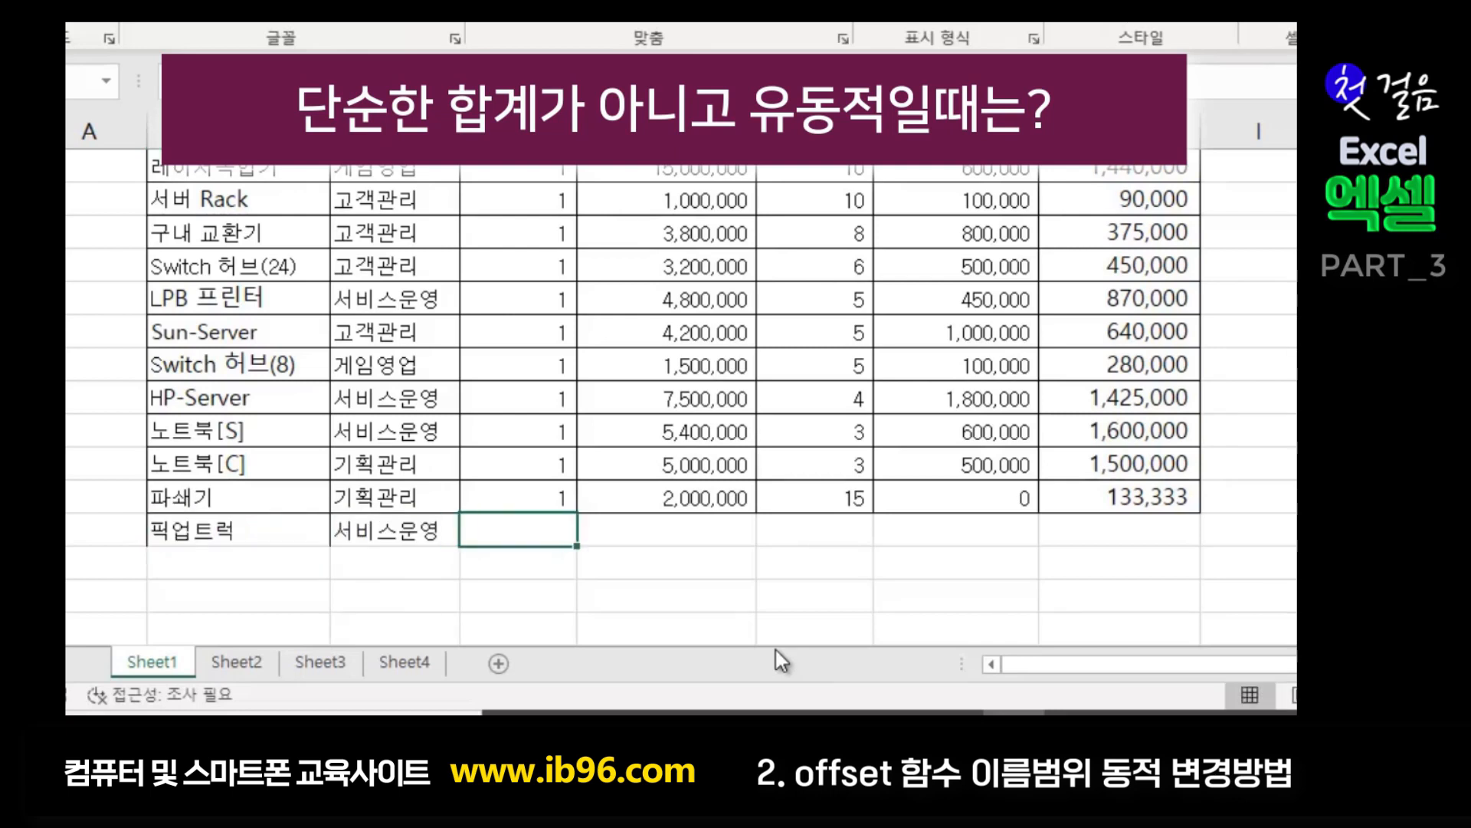
text(1)
key(Tab)
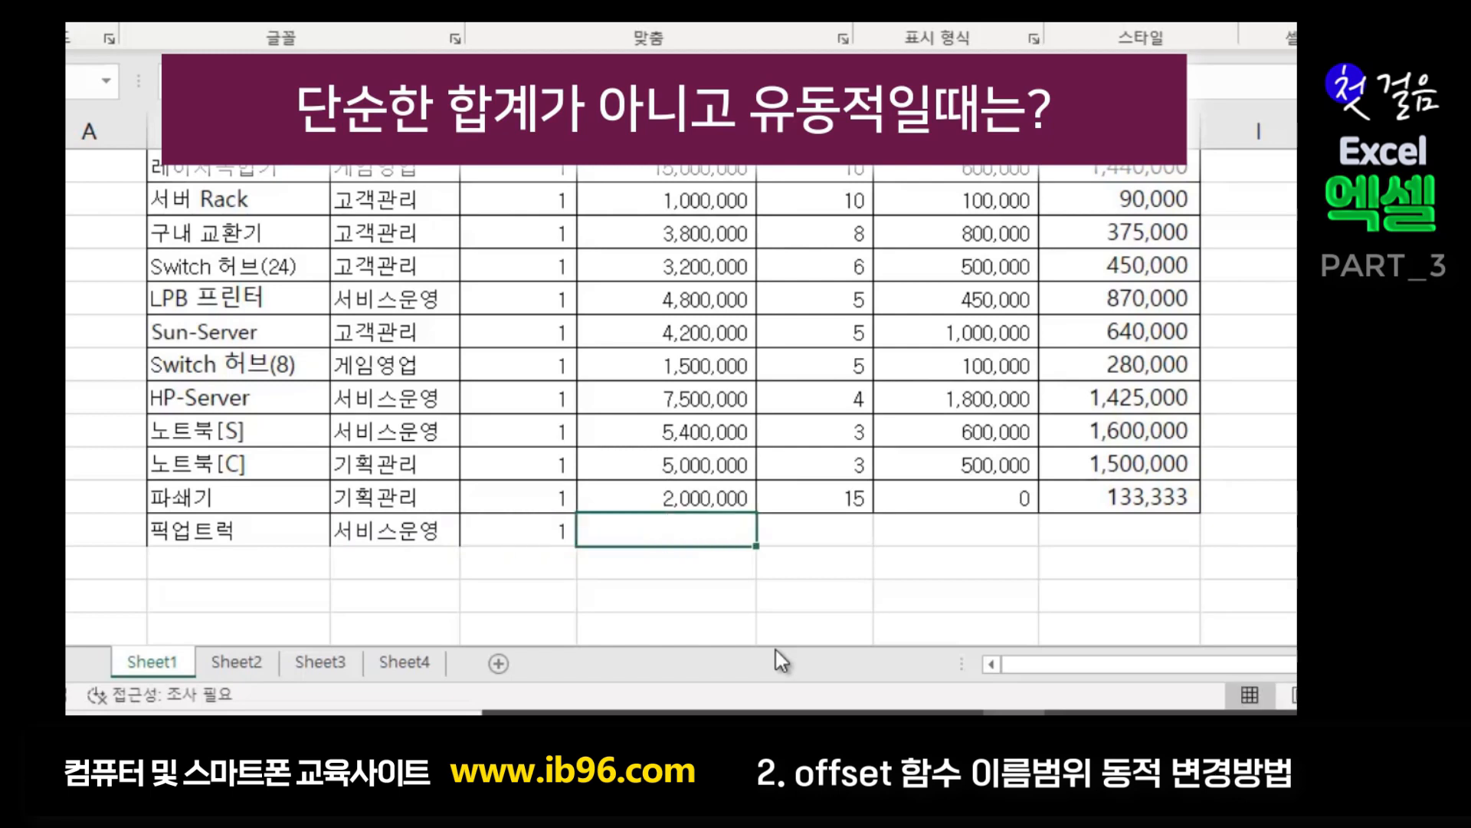
- Complete the 픽업트럭 row with 취득가액 55,000,000, 내용년수 10 and 잔존가격 1,000,000
text(55,000,0)
text(000000)
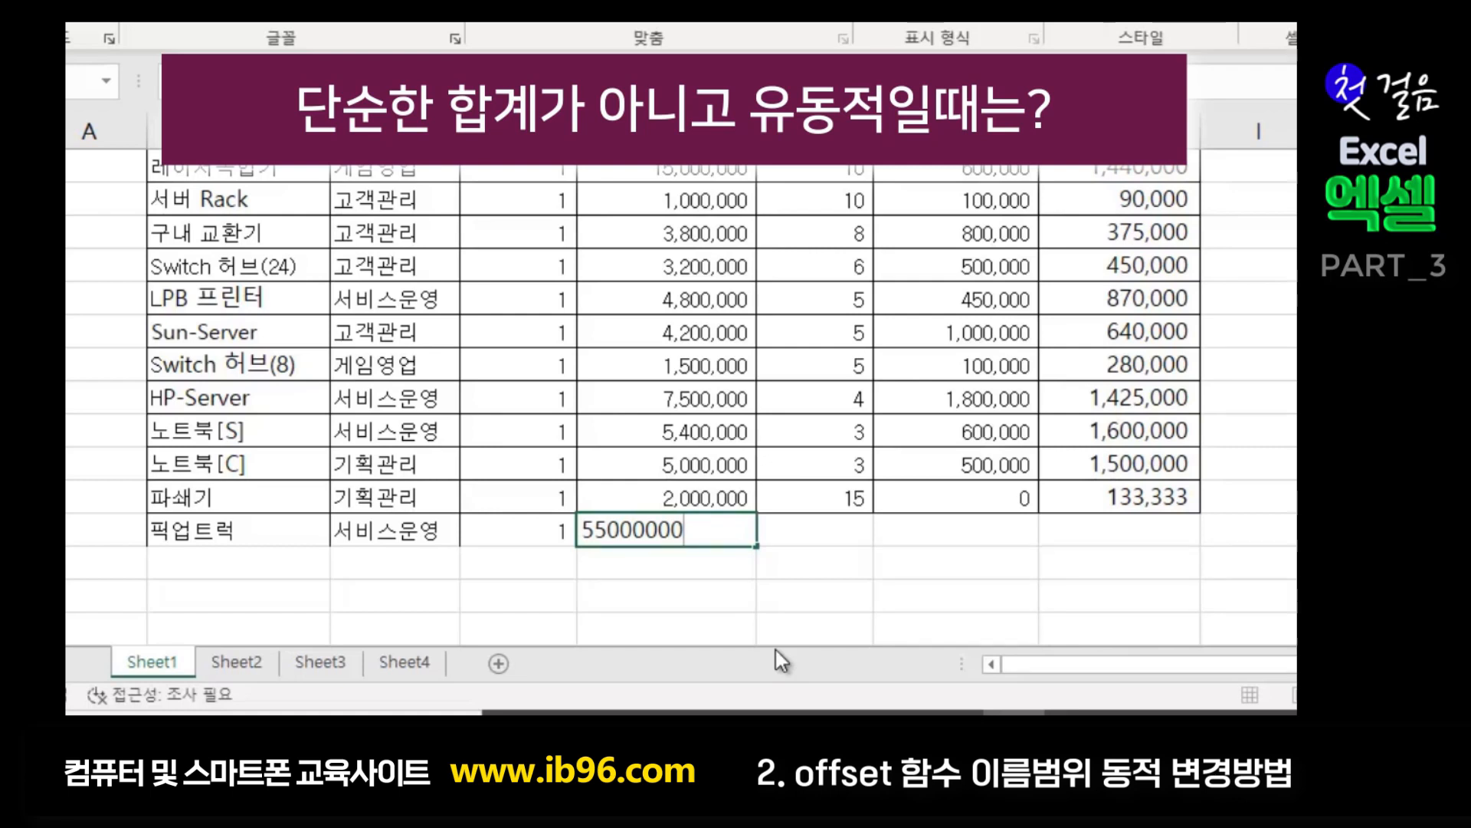
key(Return)
key(Up)
key(Right)
text(10)
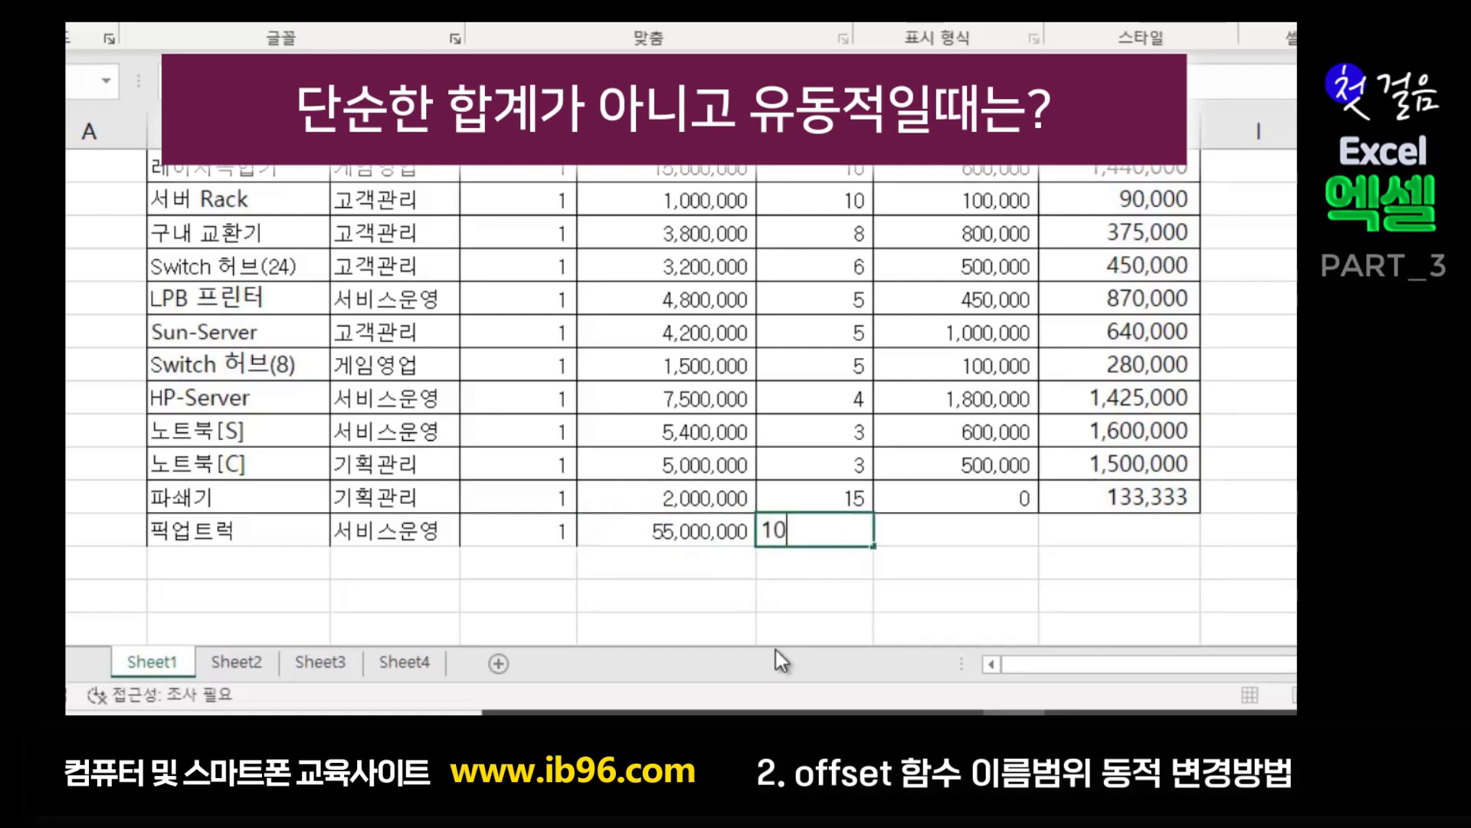
key(Tab)
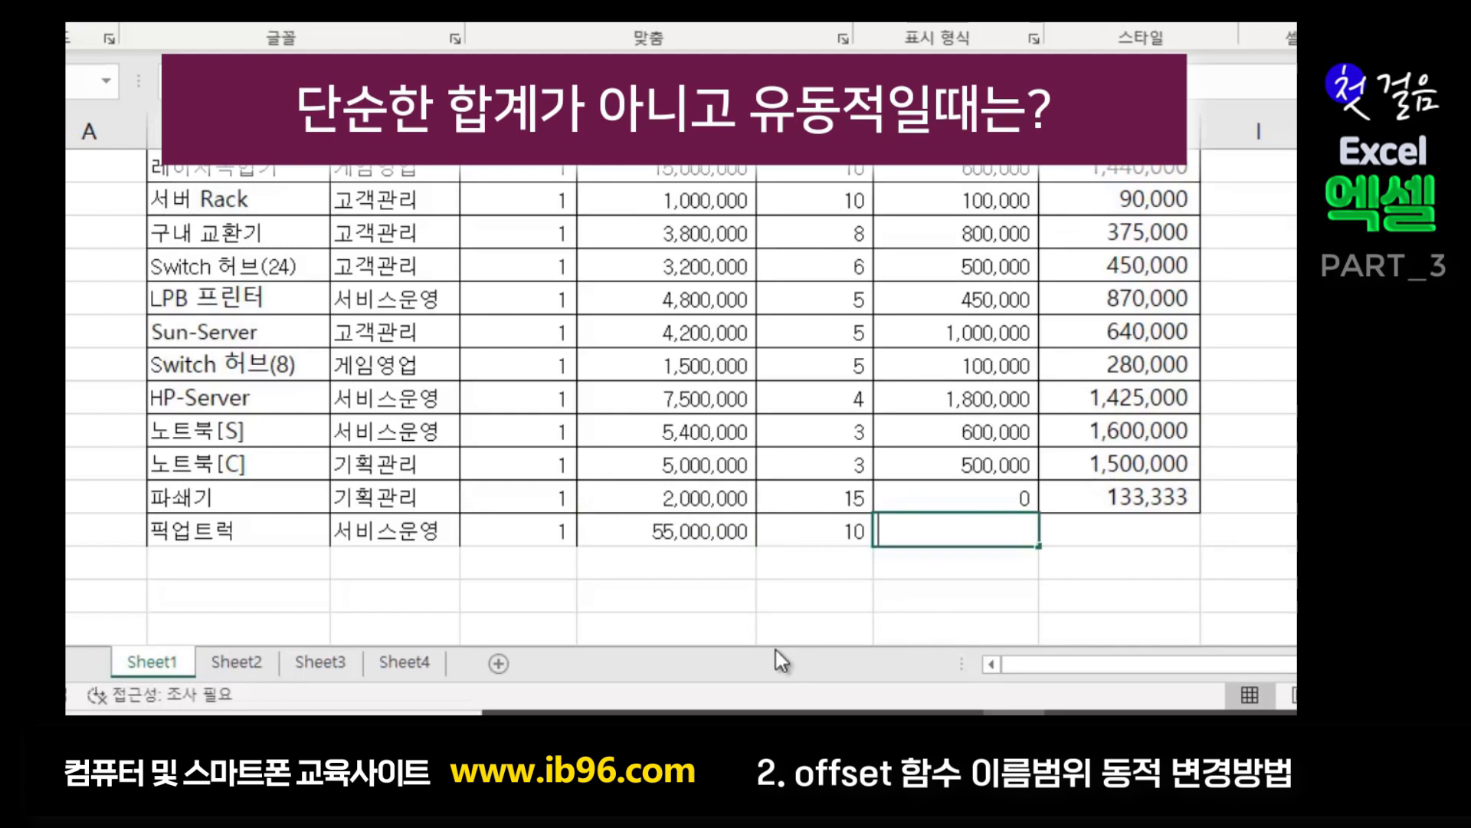
text(100)
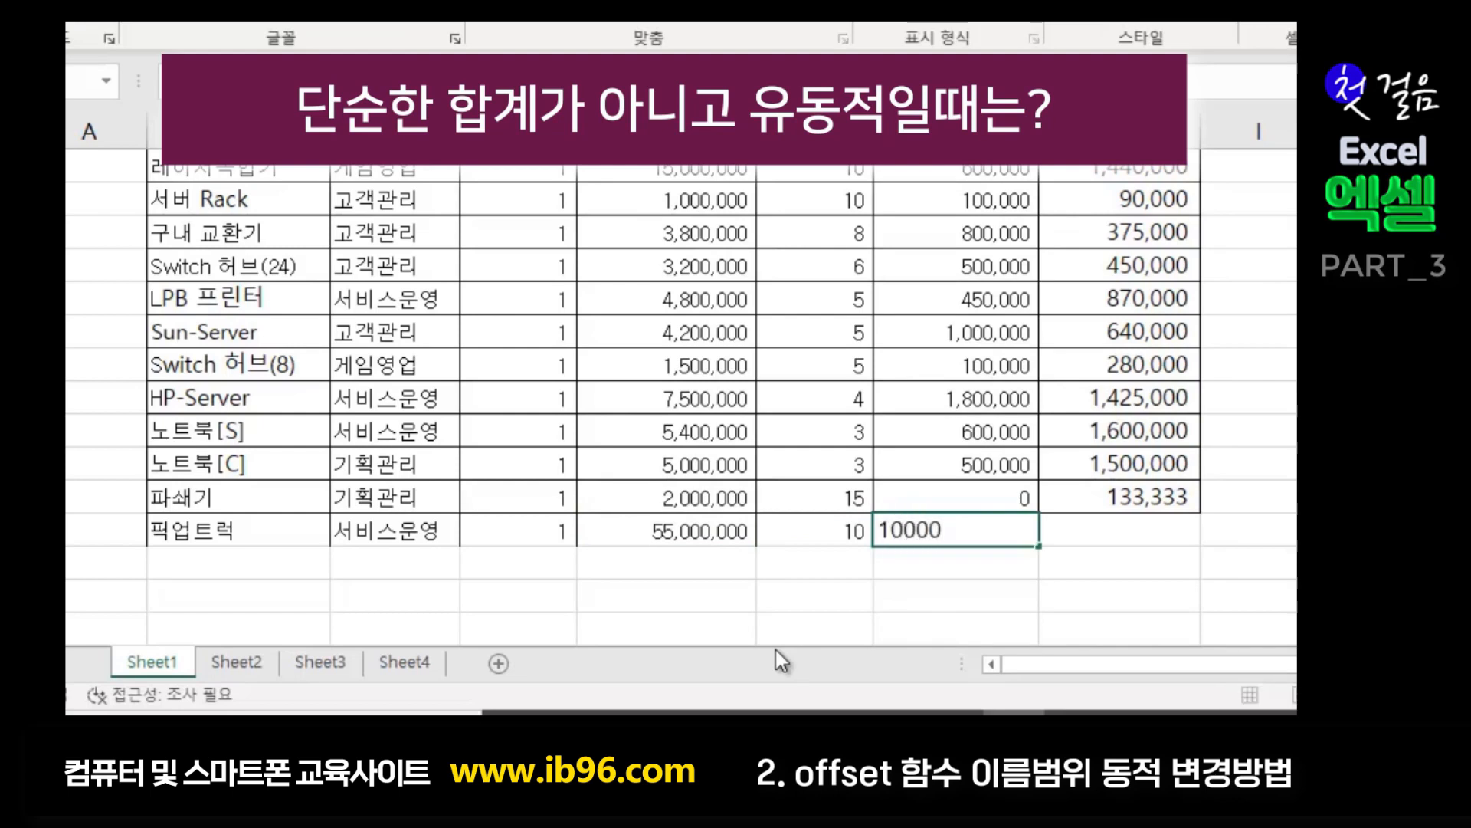
text(0000)
key(Tab)
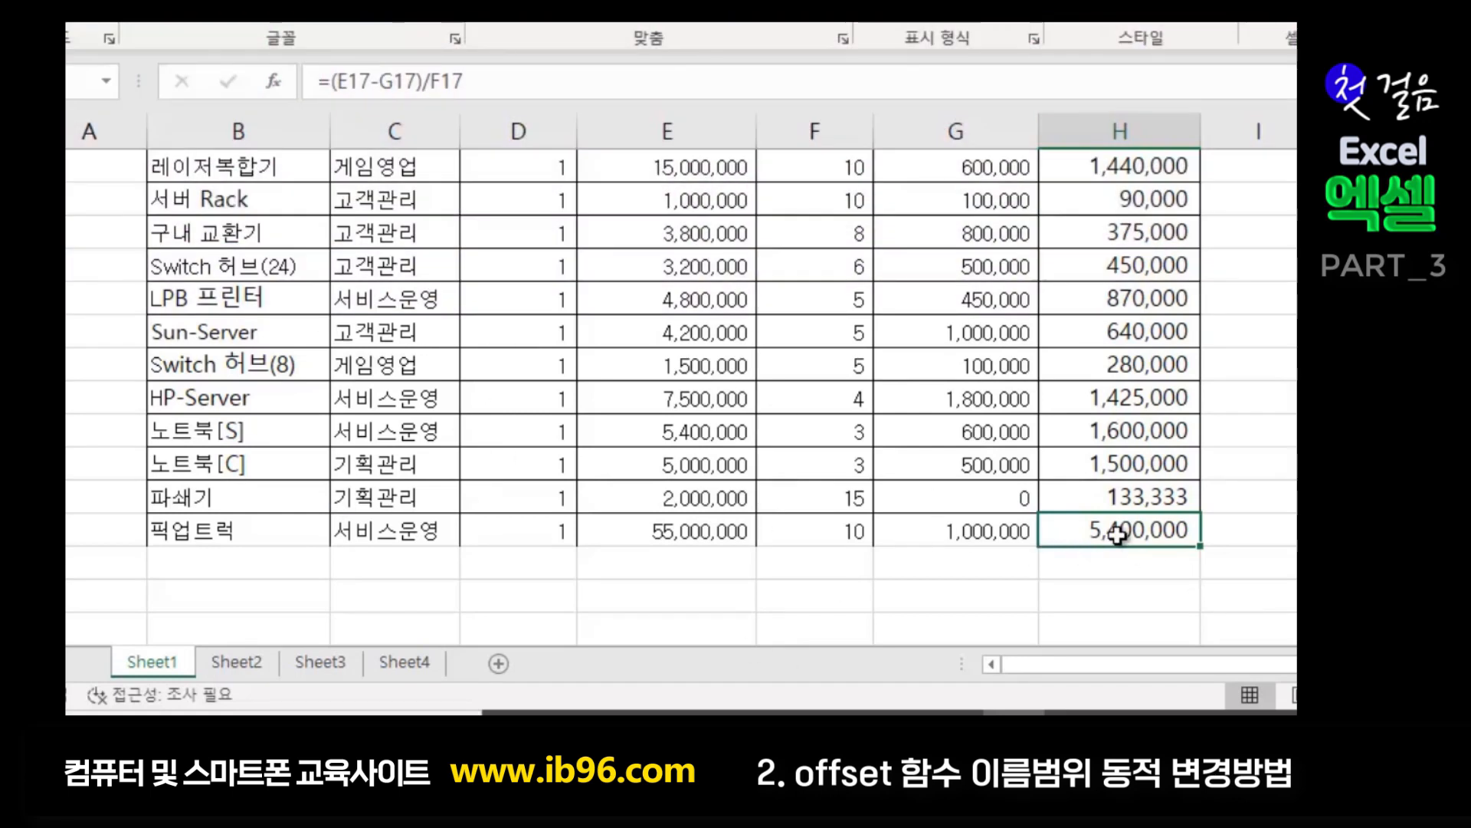
- Check whether the SUM range in Sheet2's C3 covers the 픽업트럭 row added on Sheet1
click(246, 664)
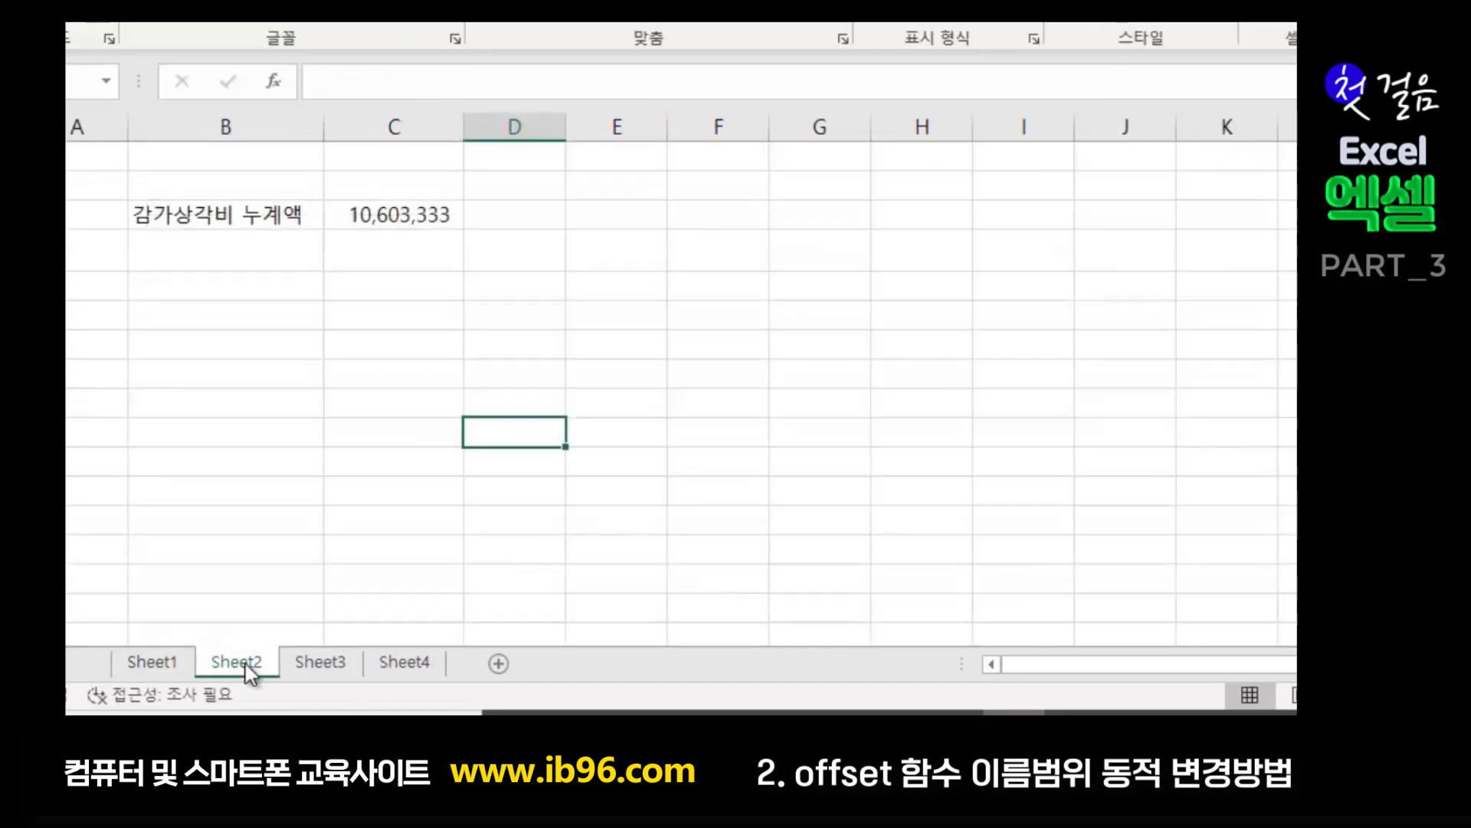
click(370, 218)
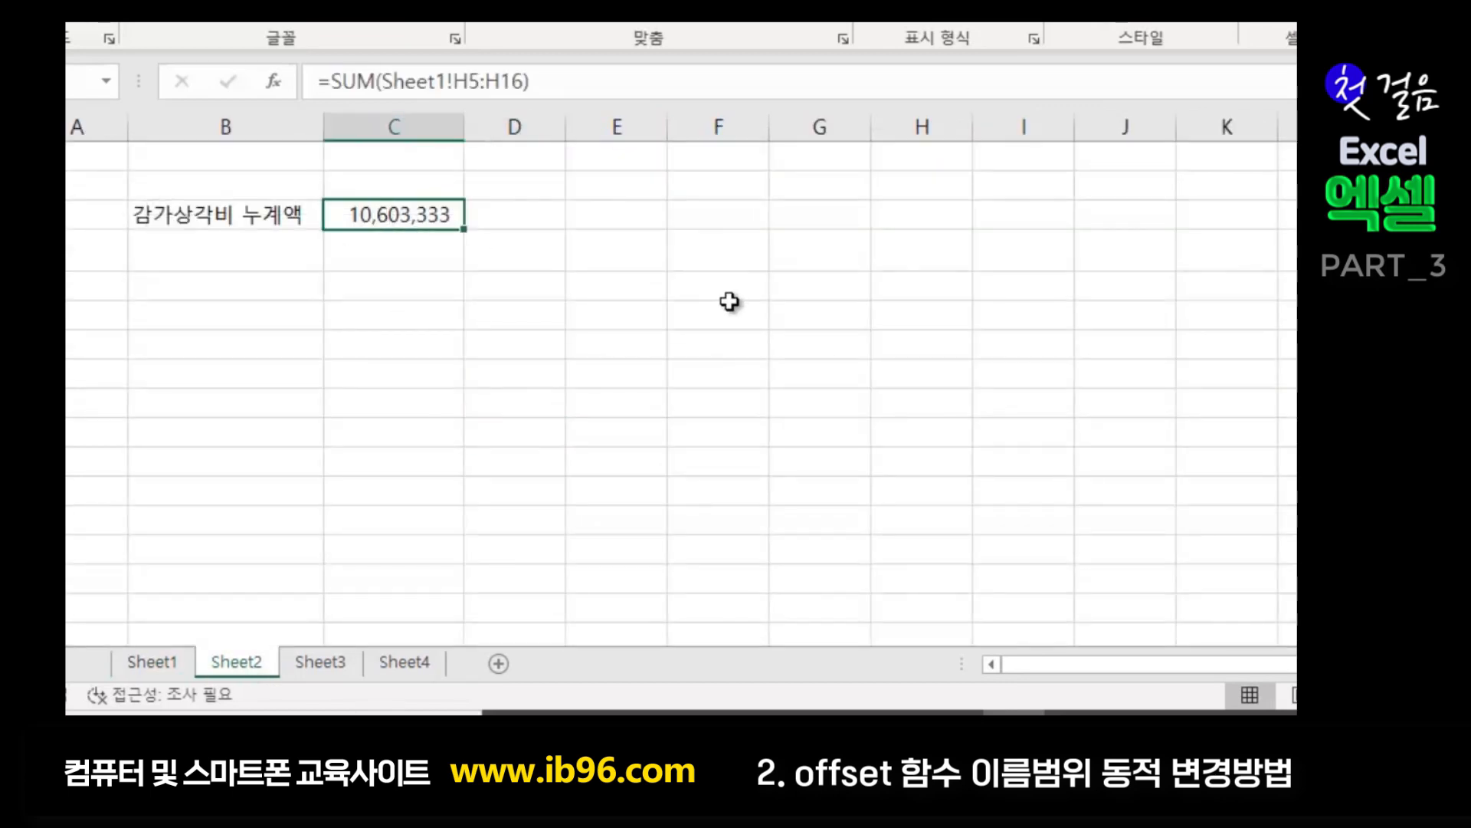
click(152, 663)
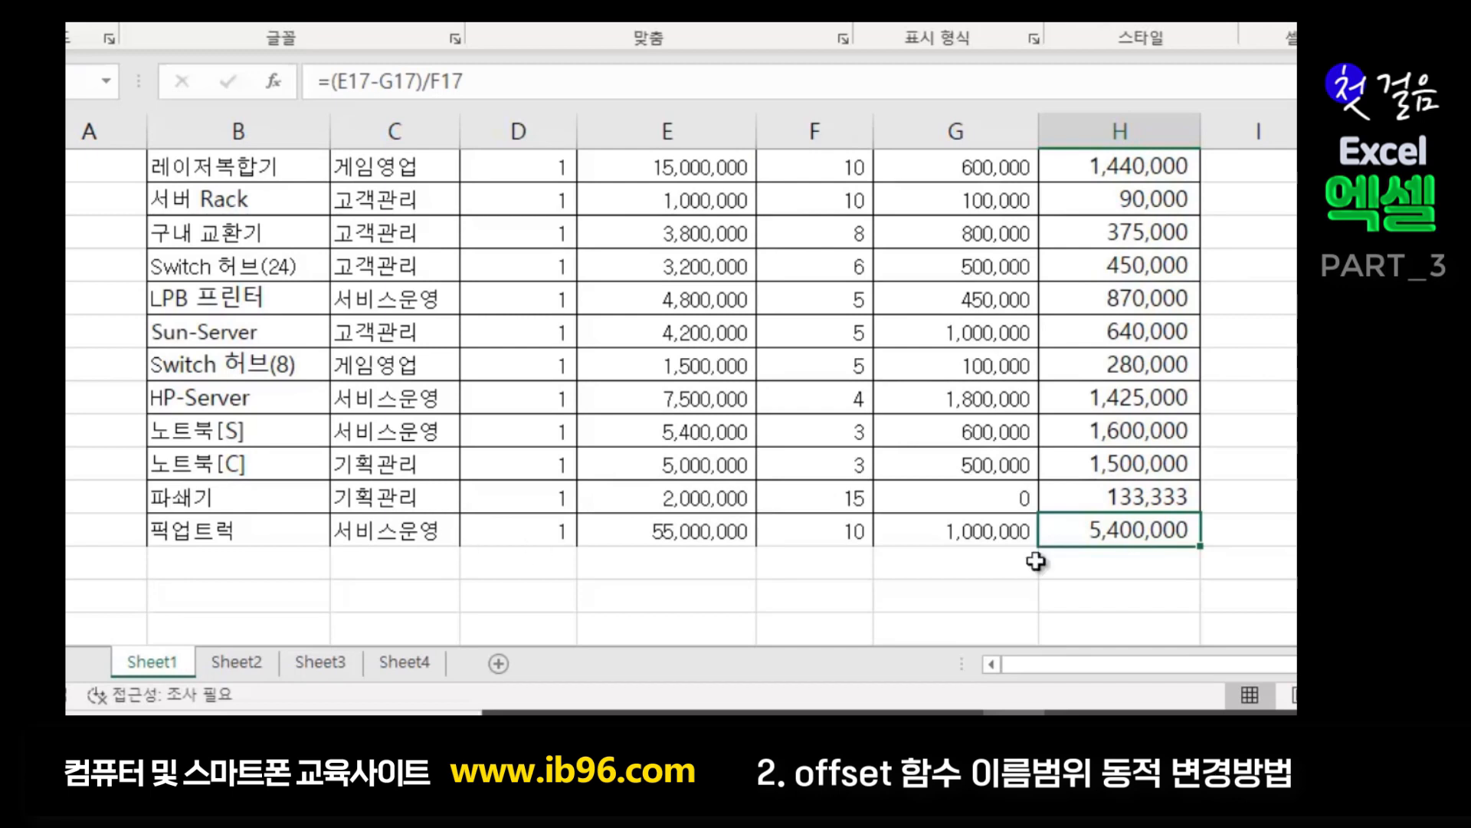
click(990, 607)
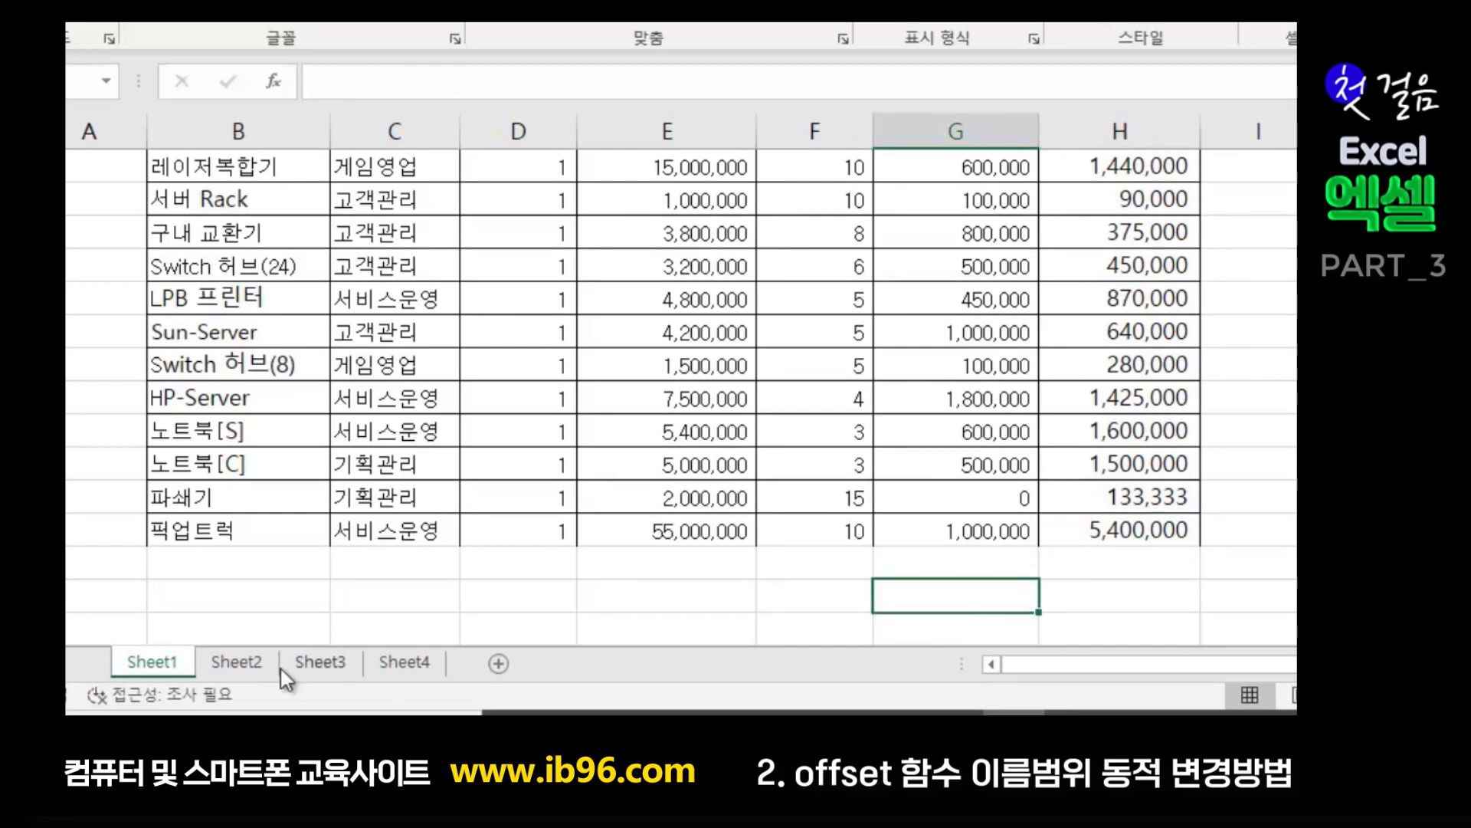
- Compare the row range of Sheet2's C3 SUM formula with the depreciation rows listed on Sheet1
click(247, 664)
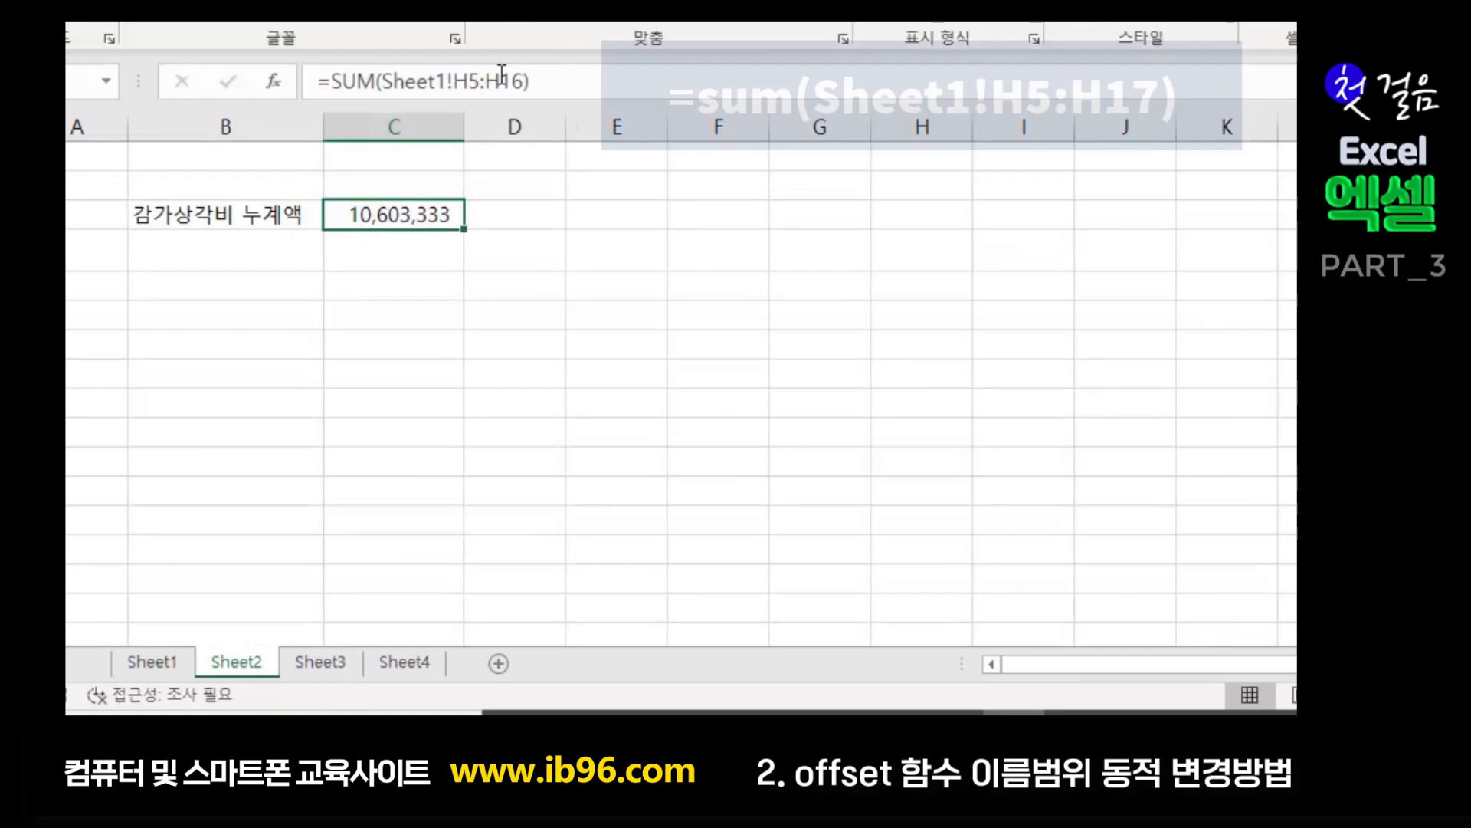
click(524, 81)
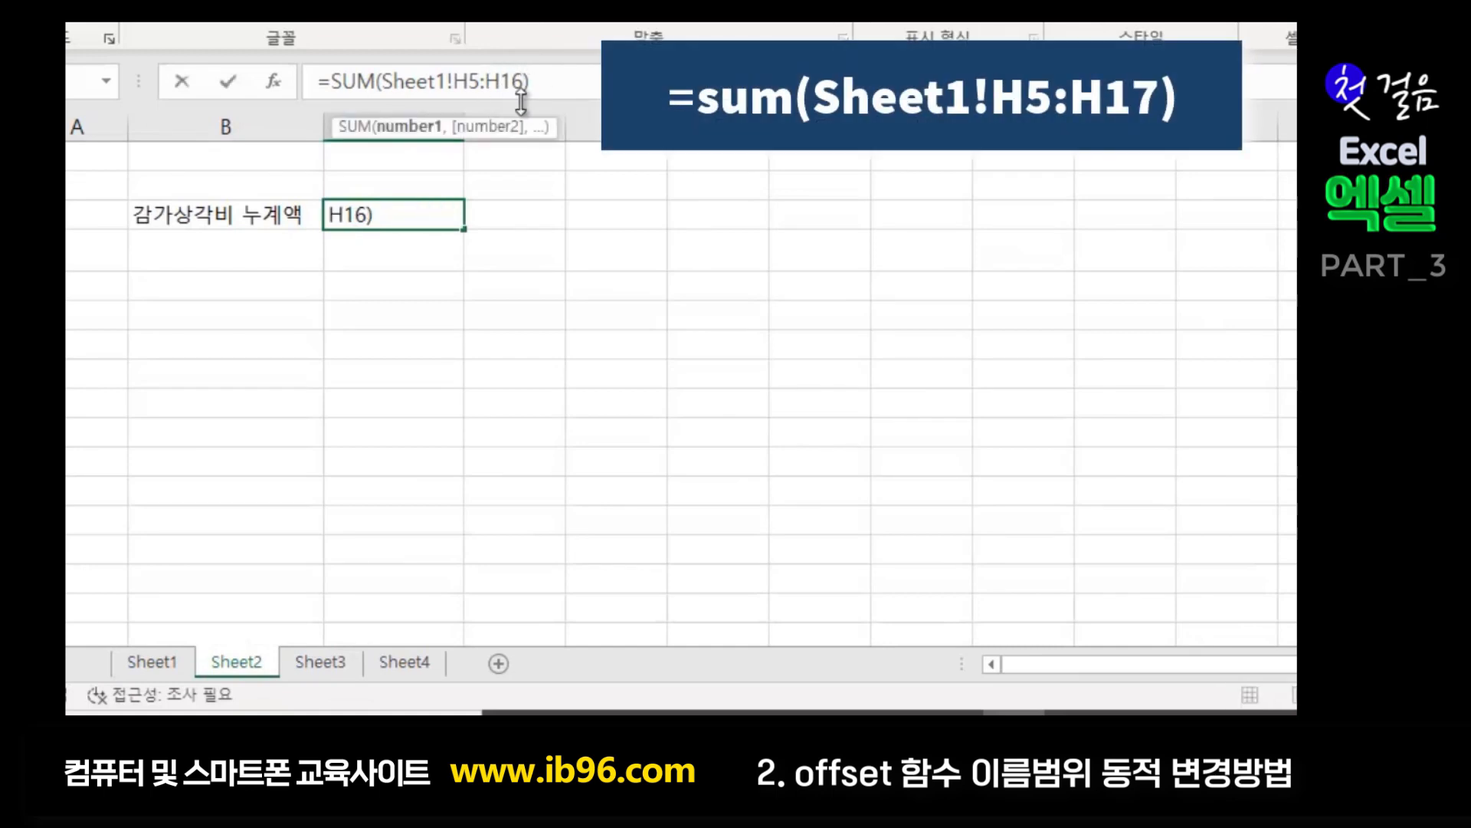
key(ctrl+Return)
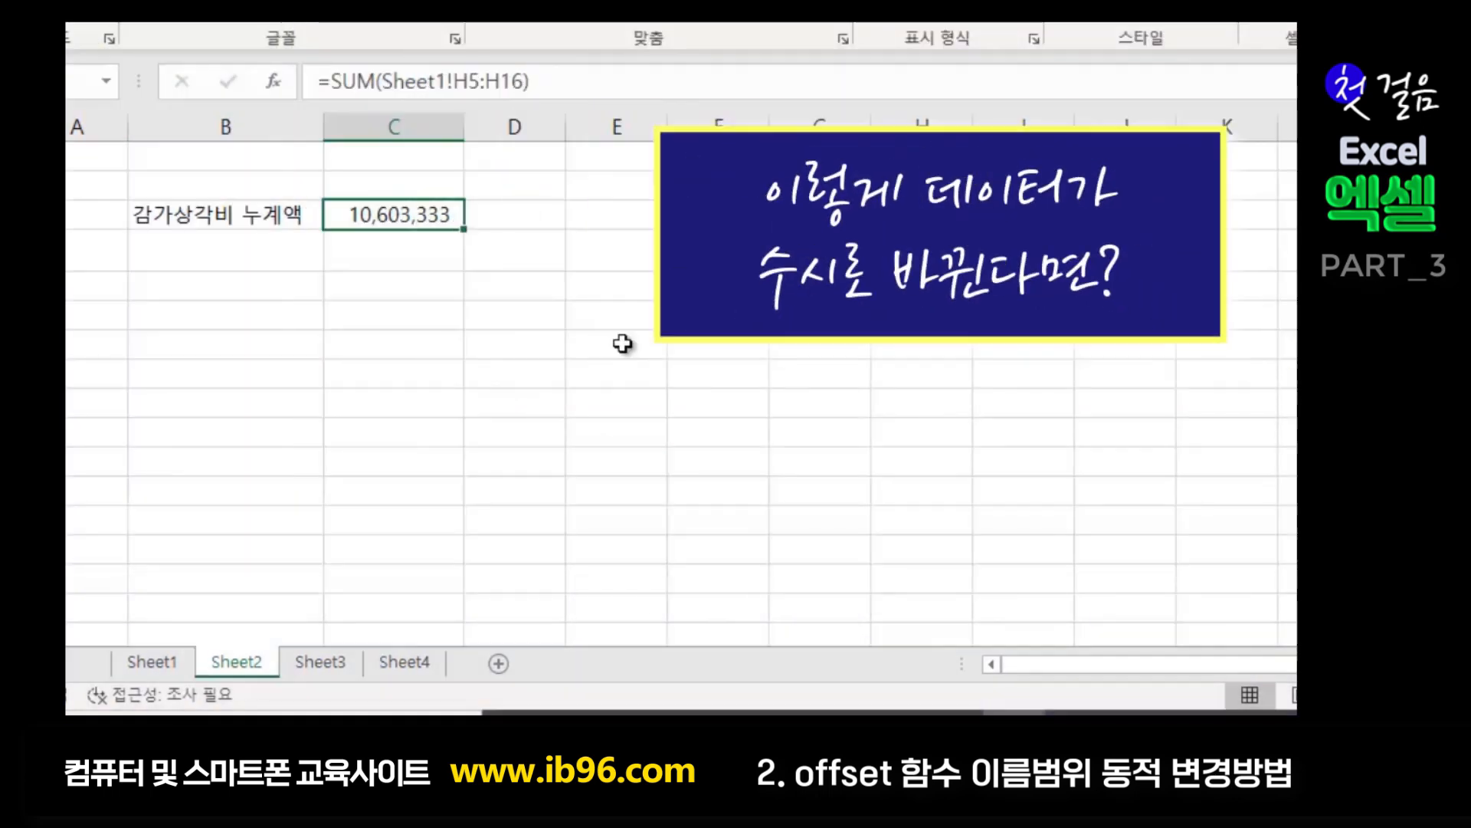
click(253, 223)
click(366, 216)
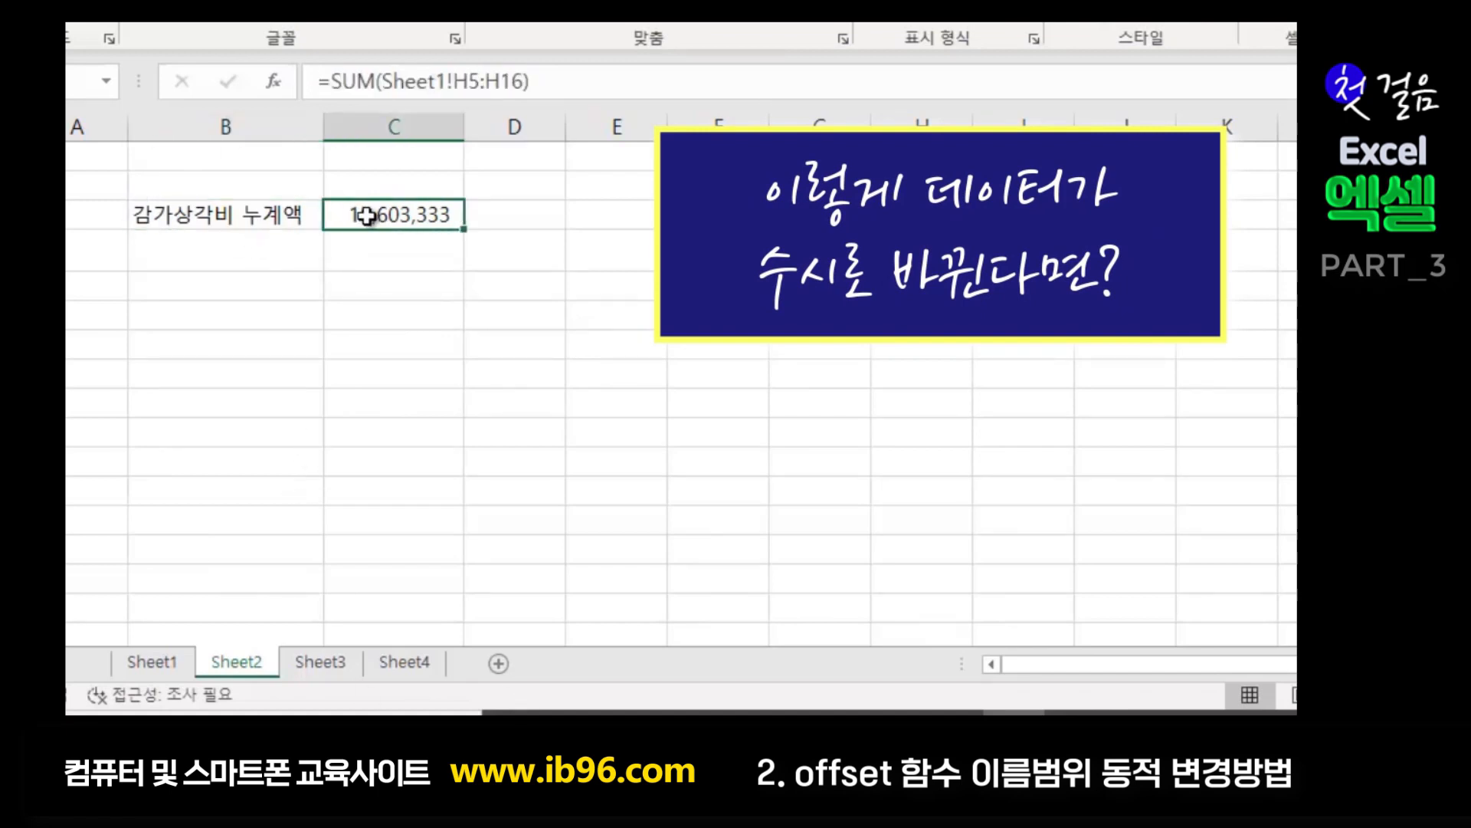
click(160, 664)
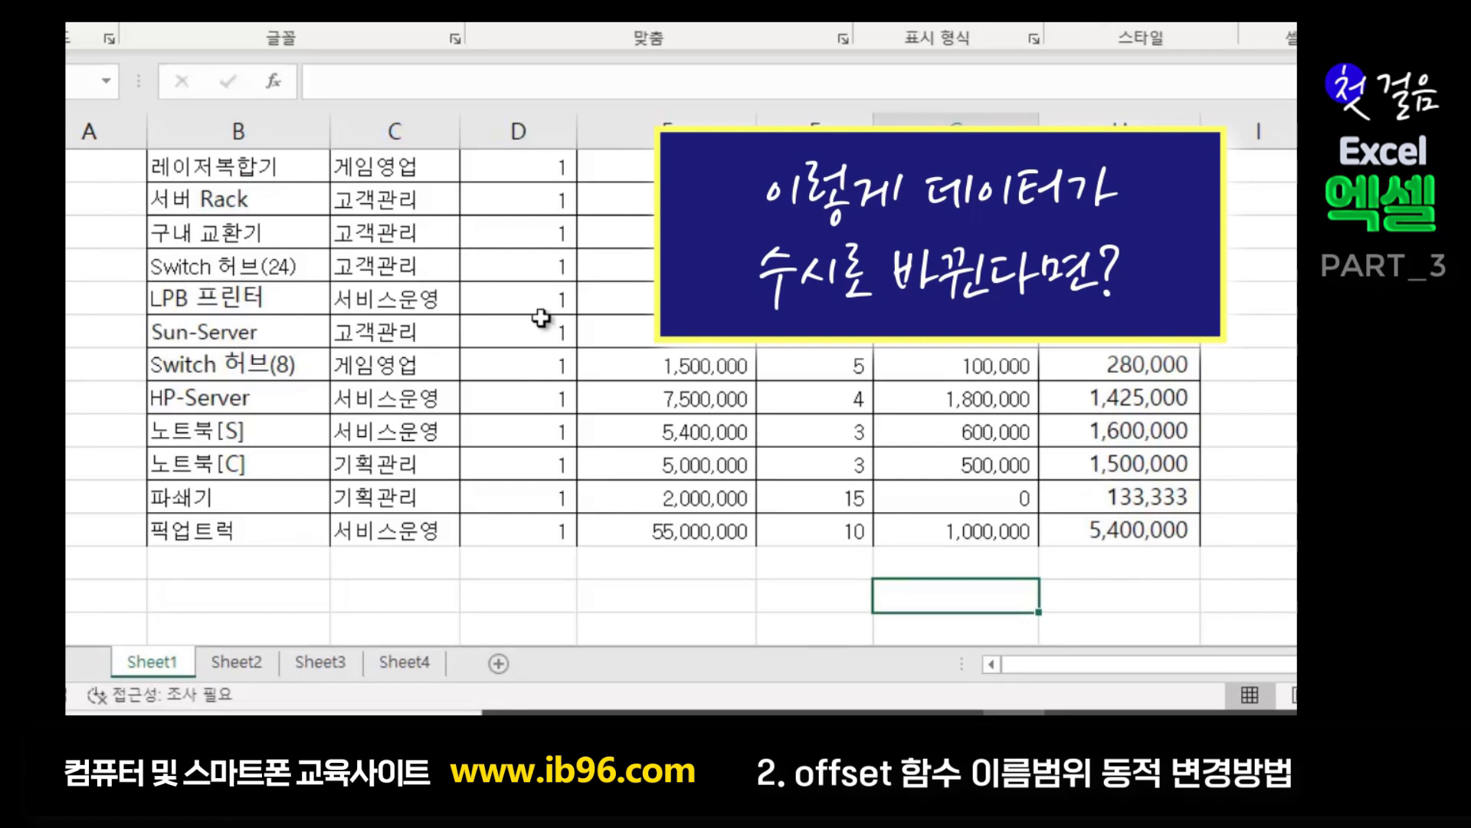
click(236, 662)
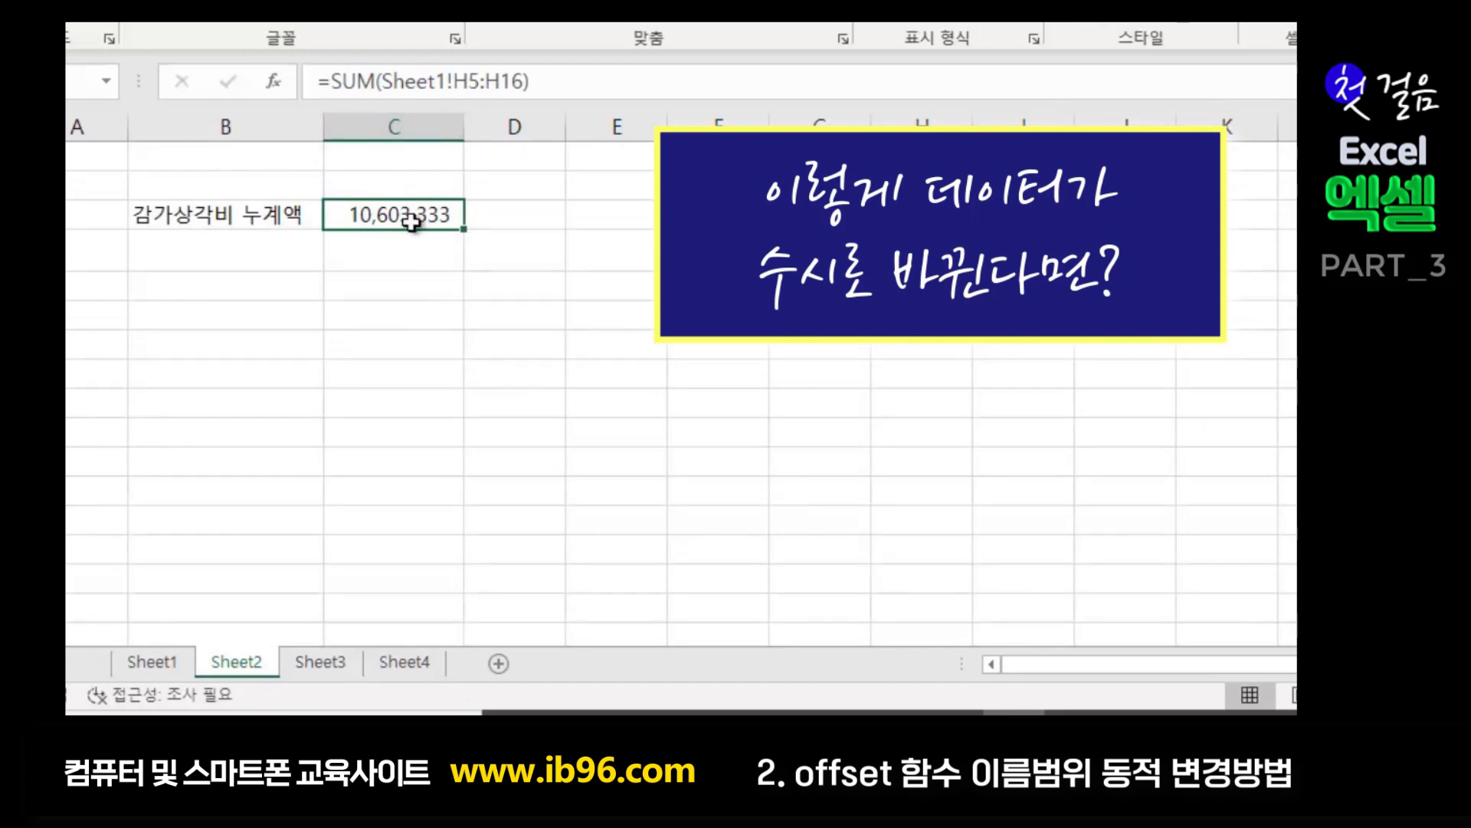
click(525, 371)
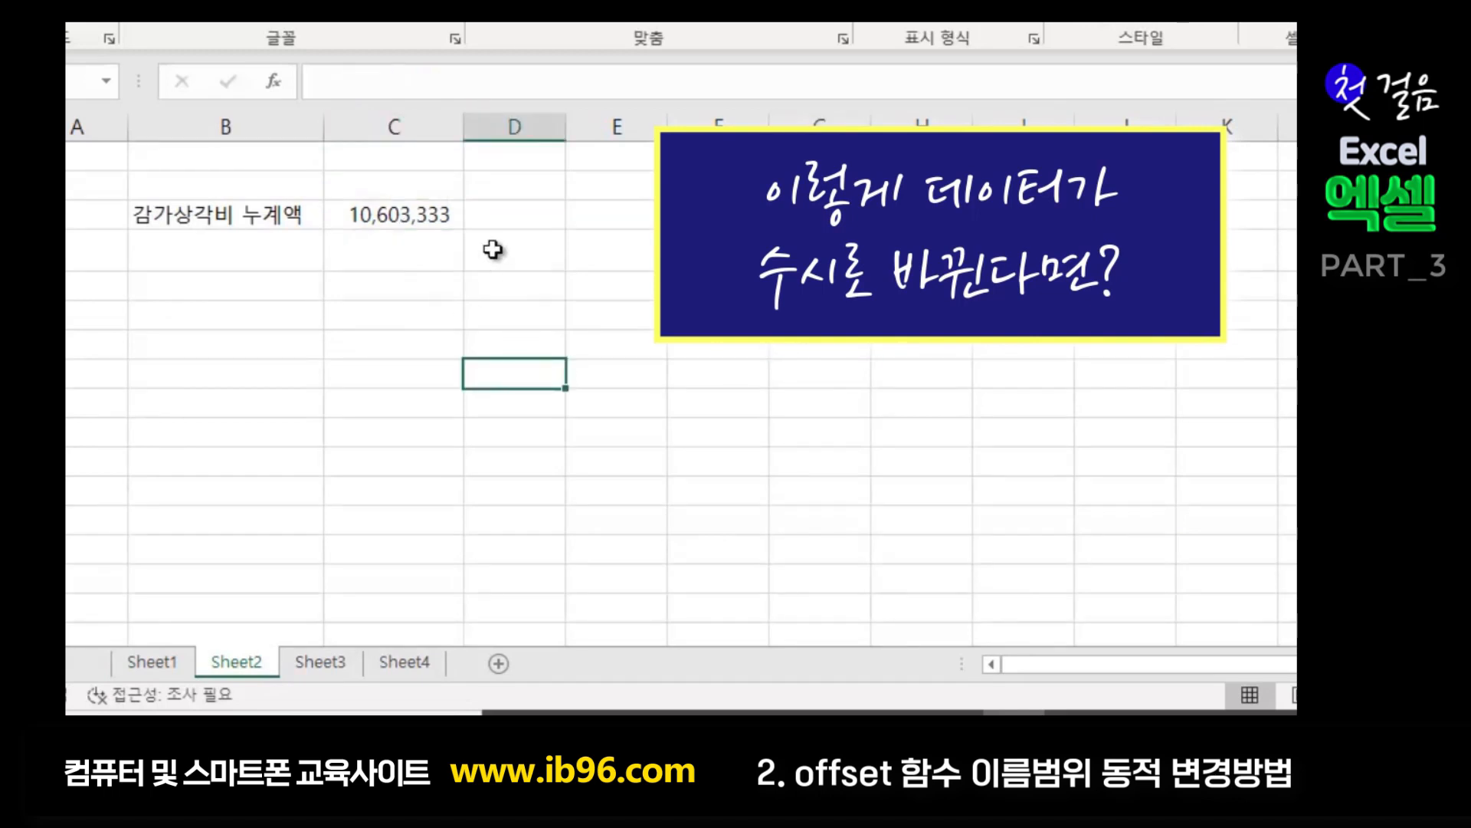
- Clear the fixed-range SUM formula from Sheet2's C3
click(382, 216)
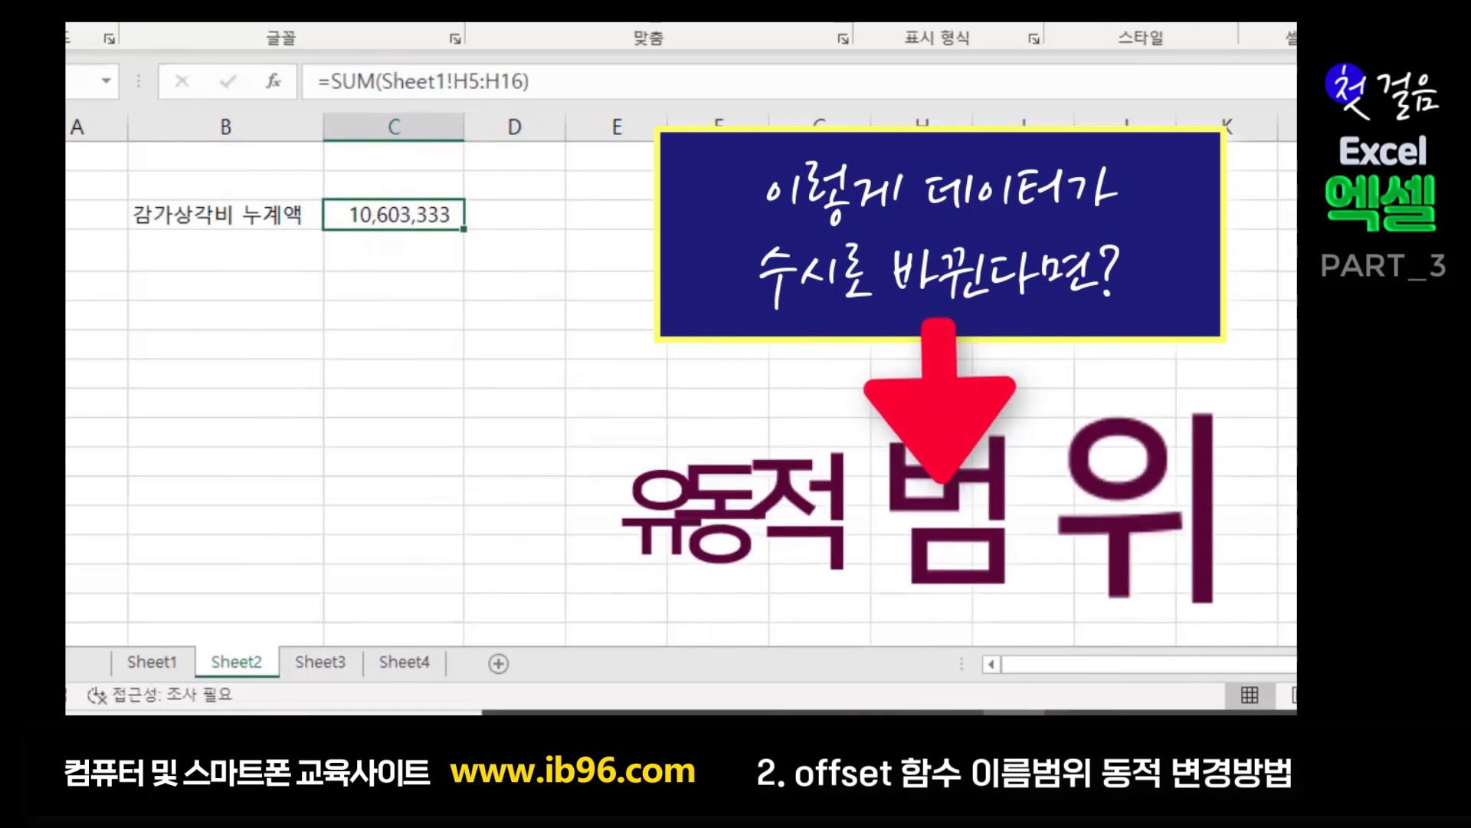
key(Delete)
click(452, 341)
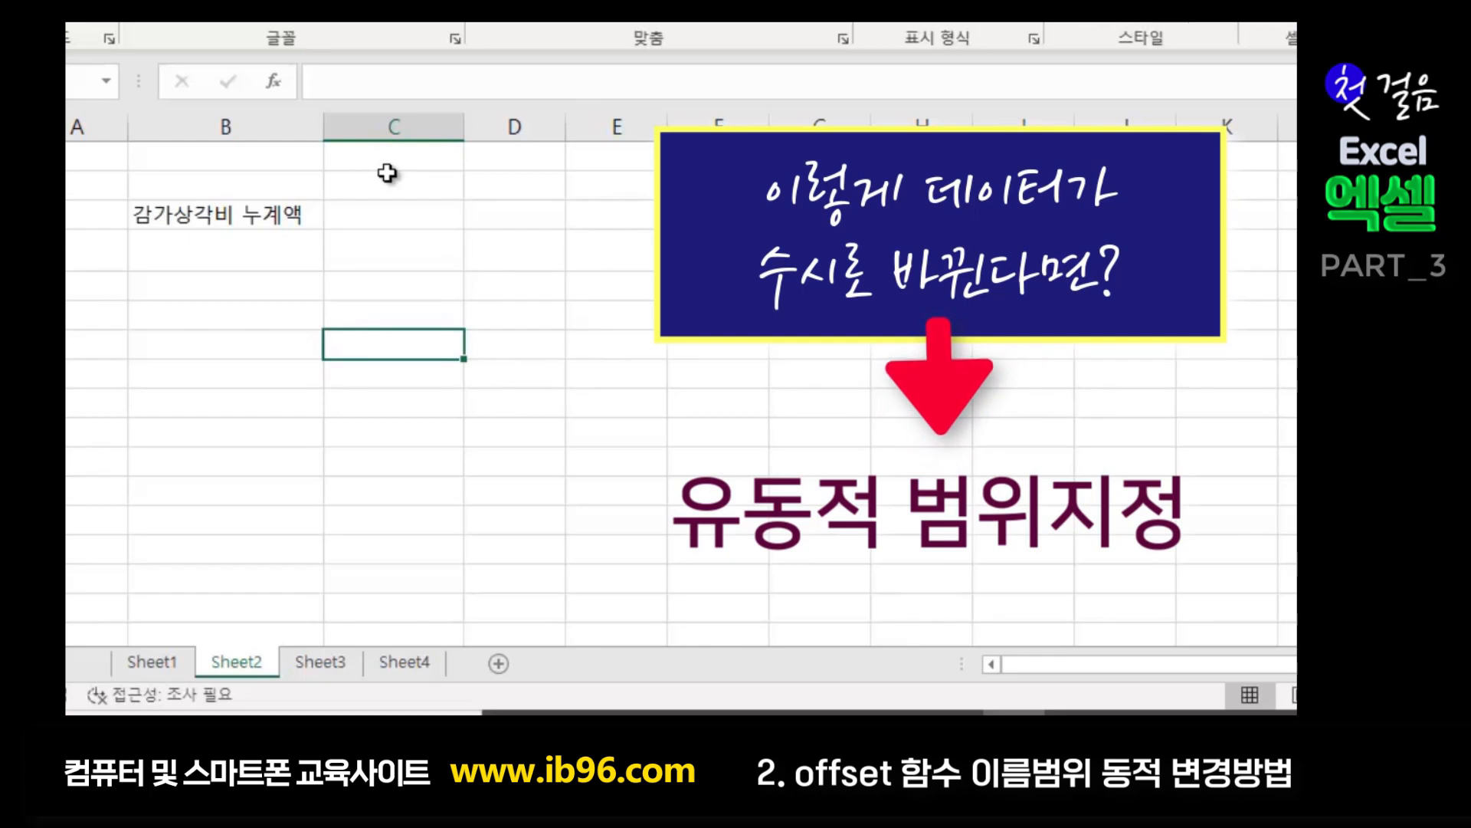
click(356, 217)
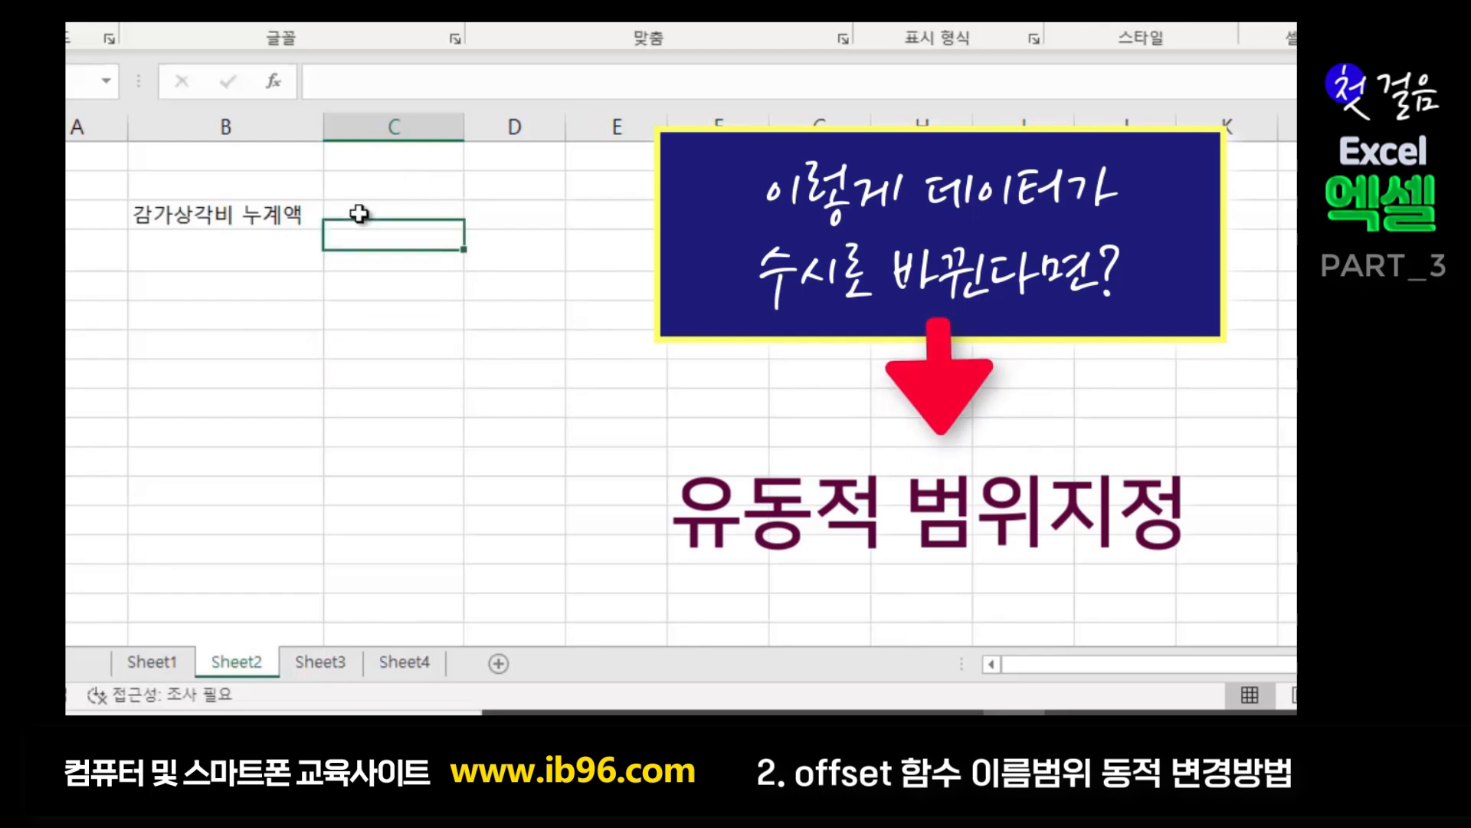
click(580, 349)
- Define the name 감가상각 for Sheet1's 감가상각비 values in H5:H17
click(136, 671)
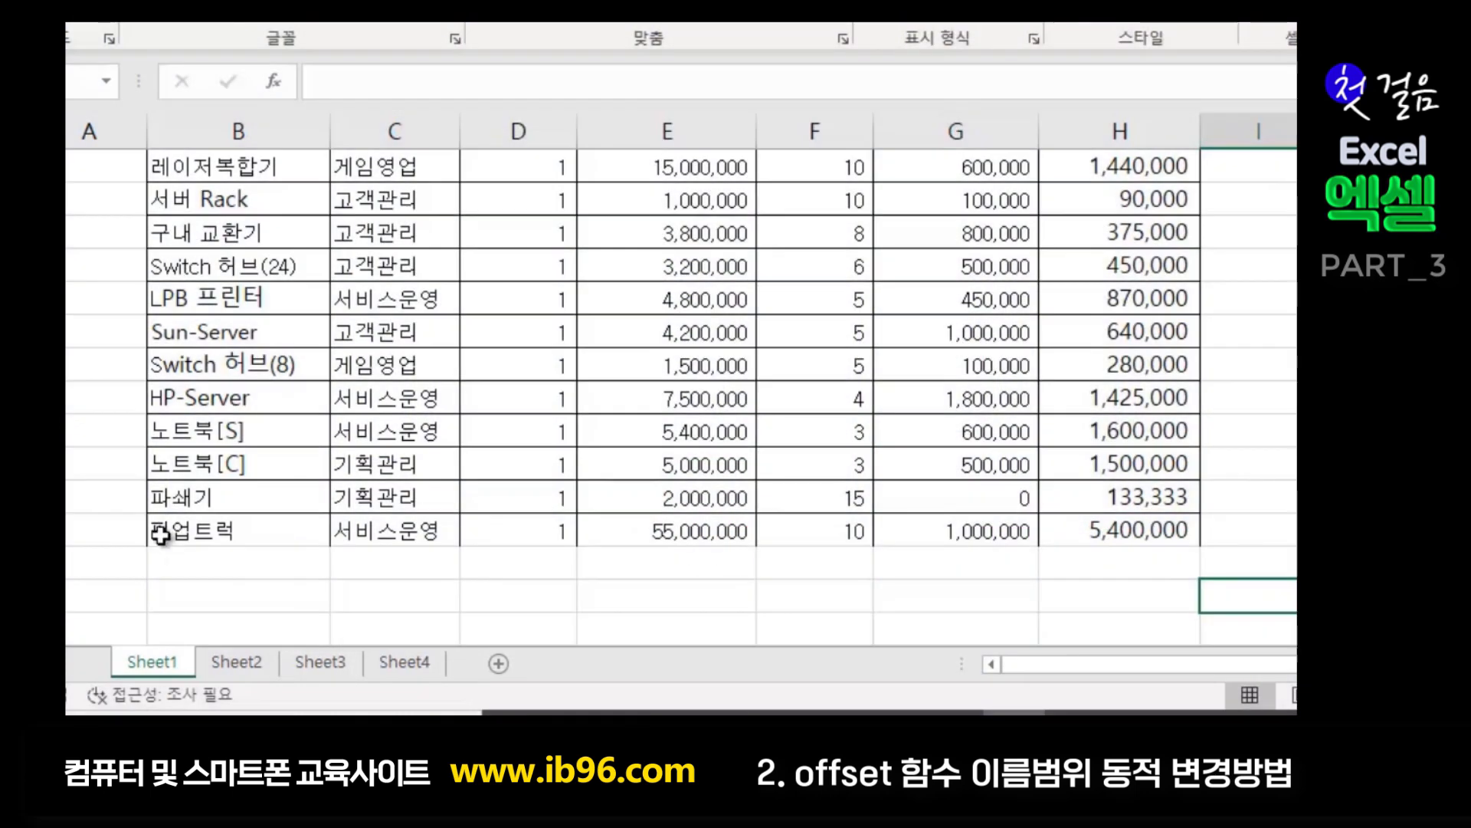
click(166, 531)
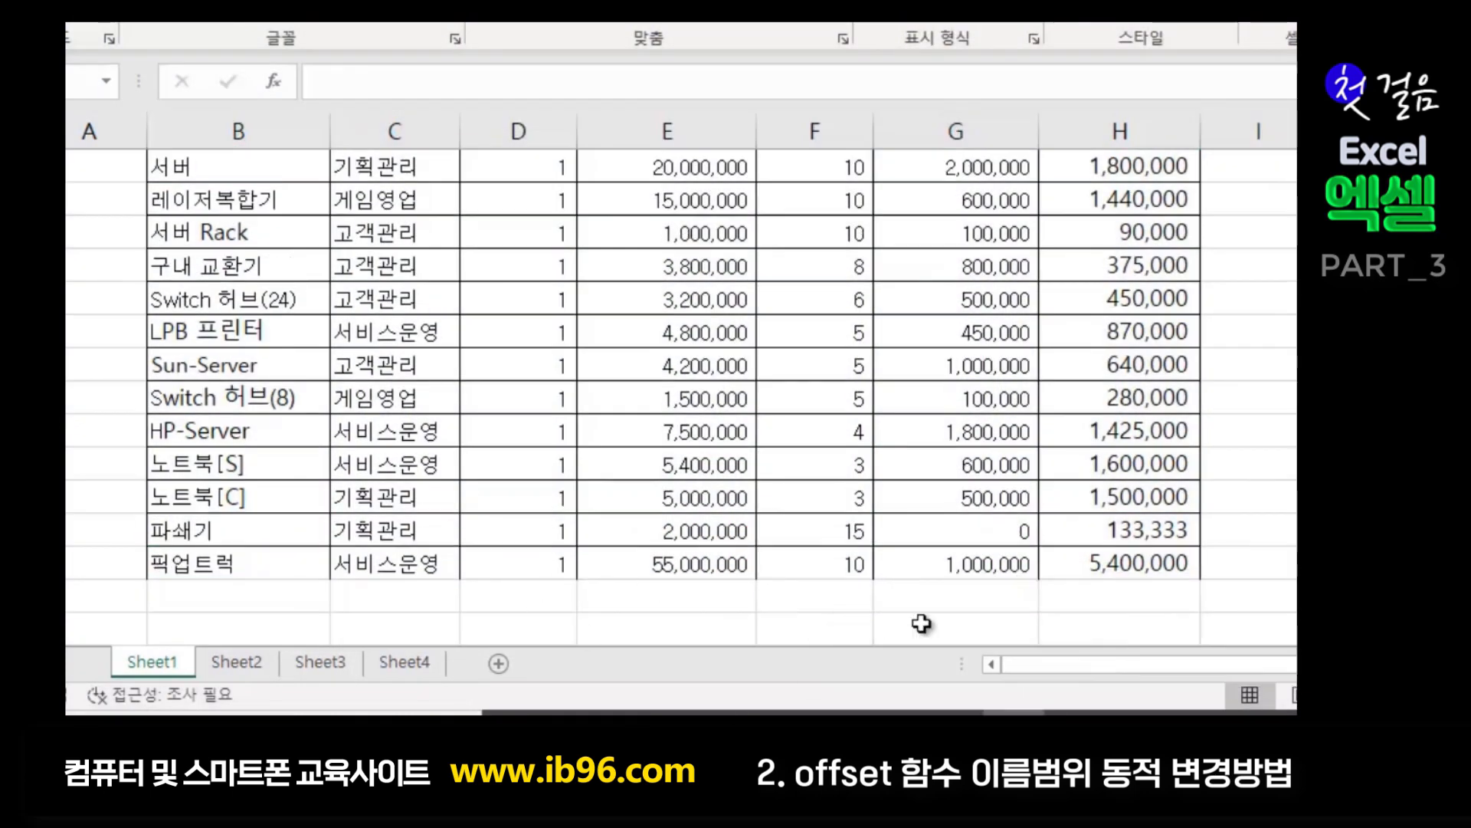
scroll(925, 624, up, 2)
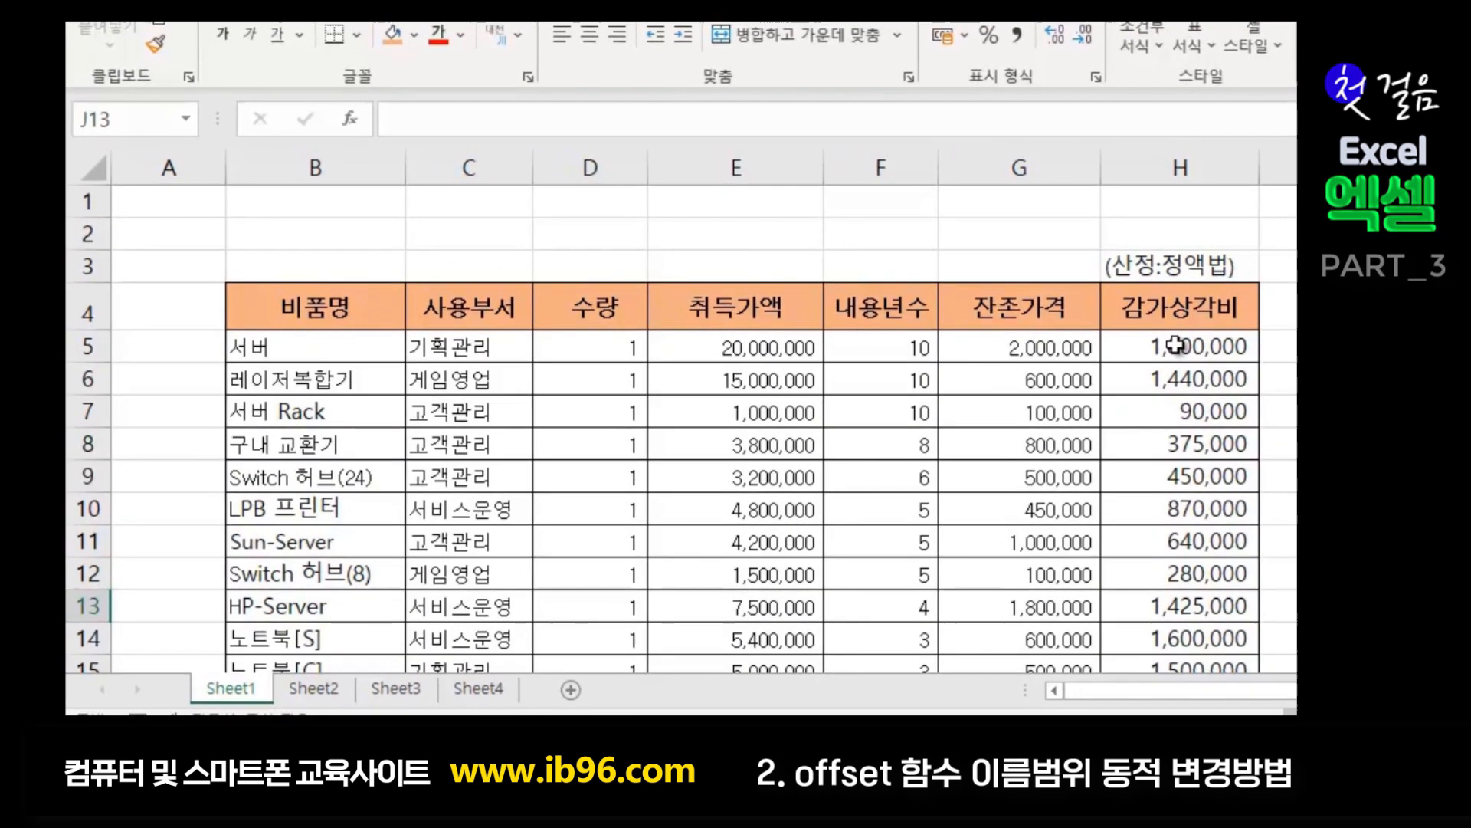
click(1115, 314)
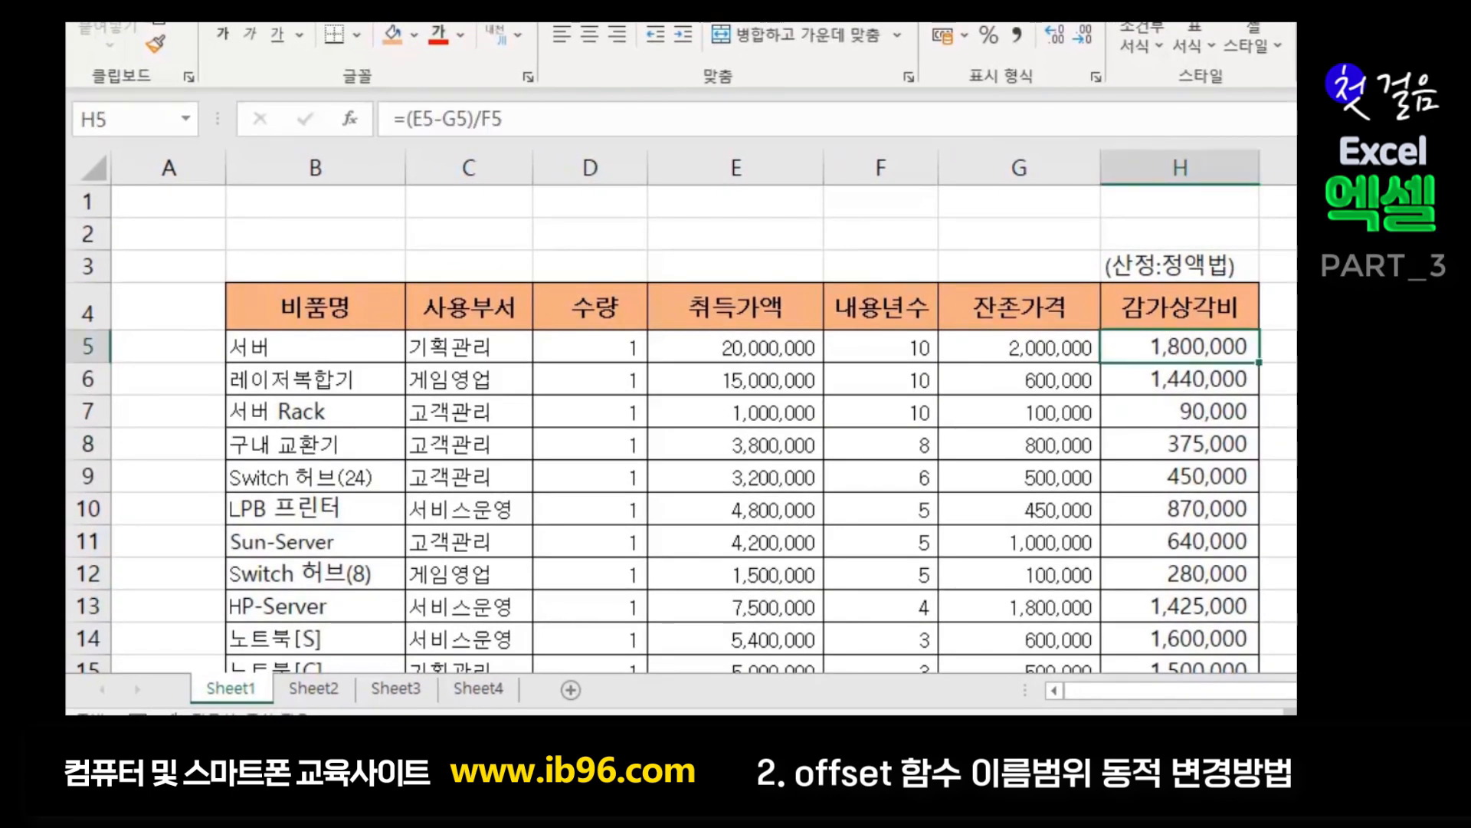
key(ctrl+shift+Down)
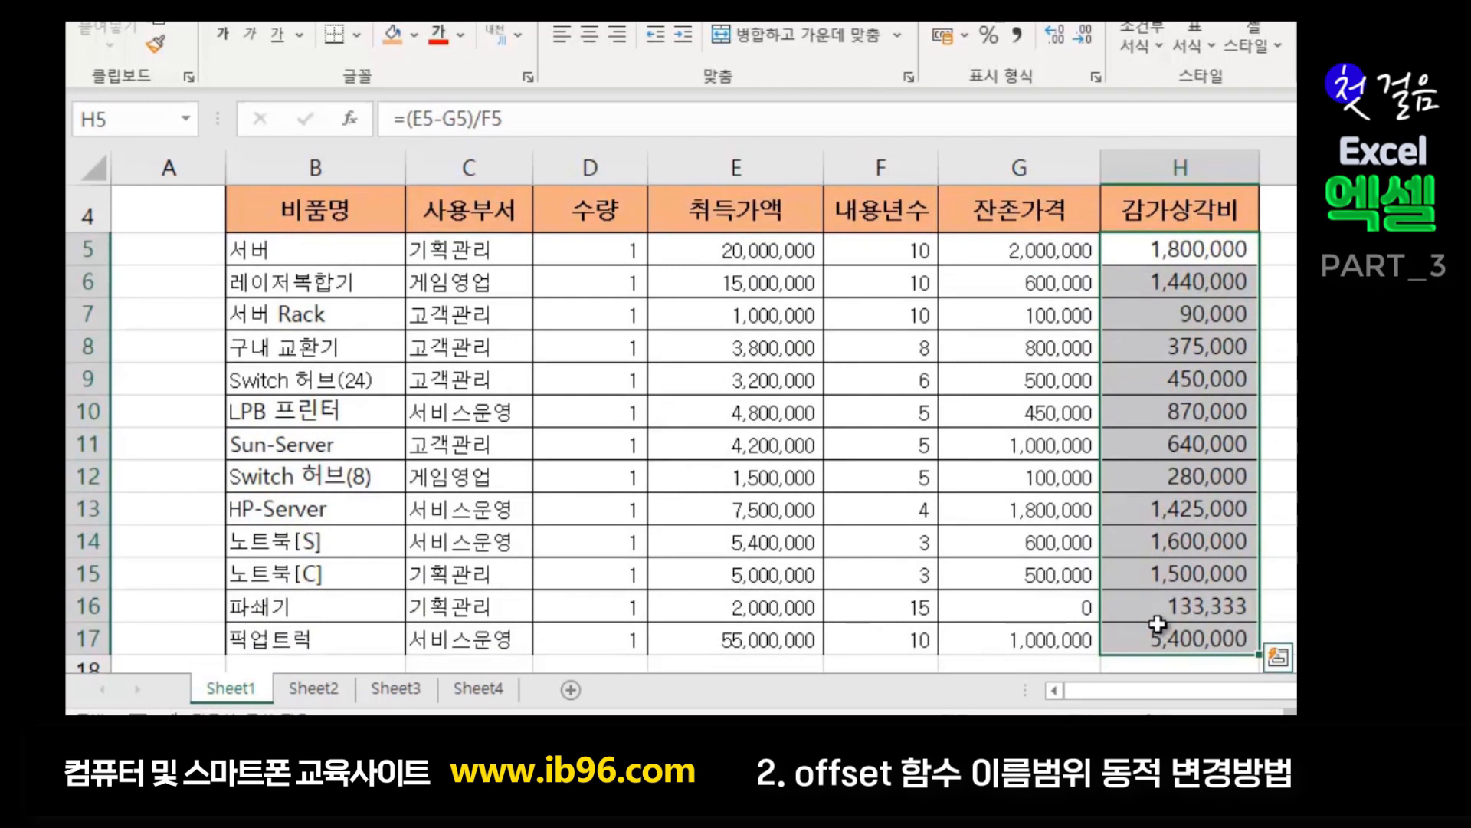
click(142, 112)
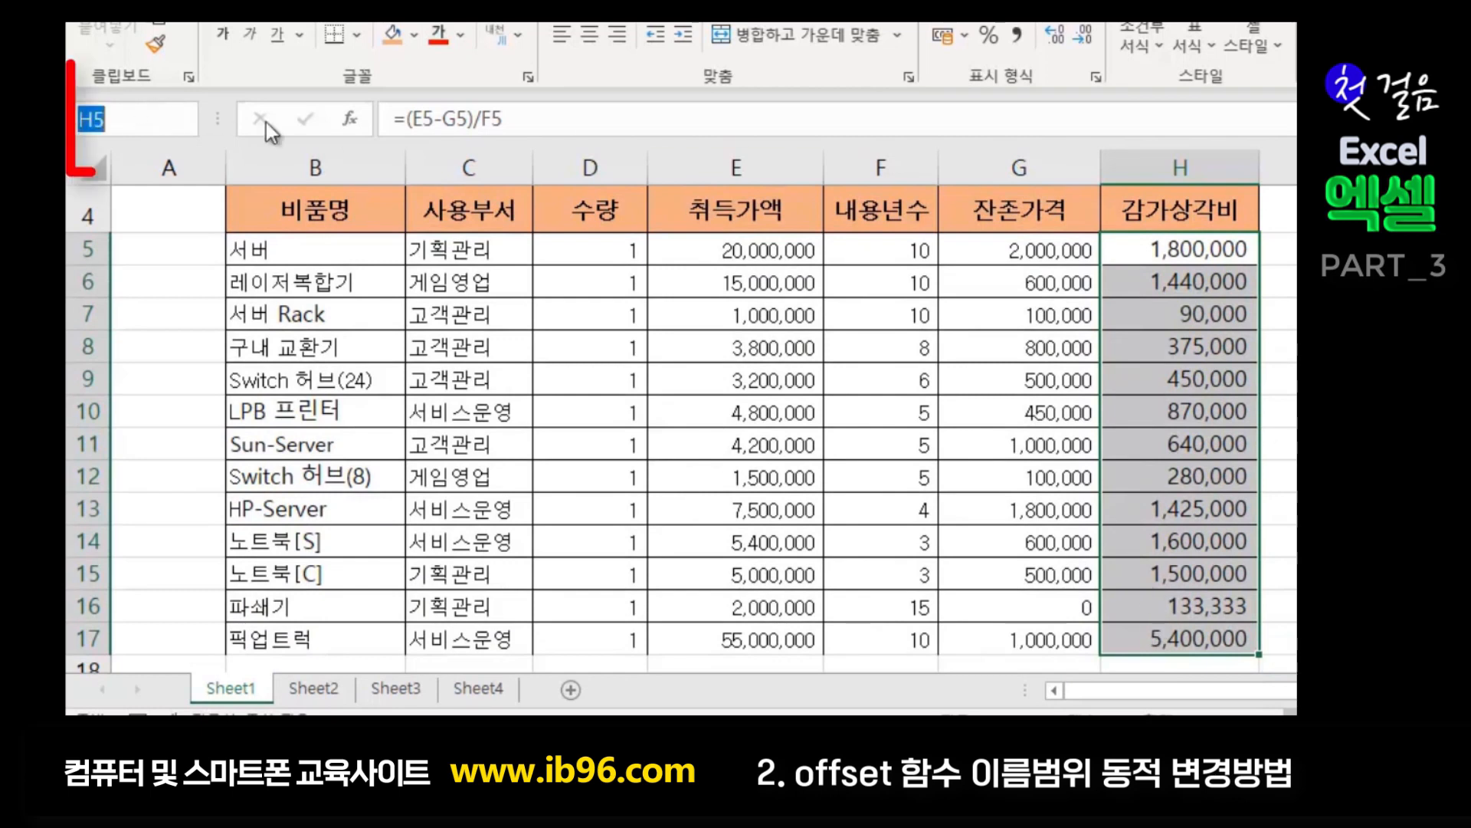
text(감)
text(가사)
text(상각)
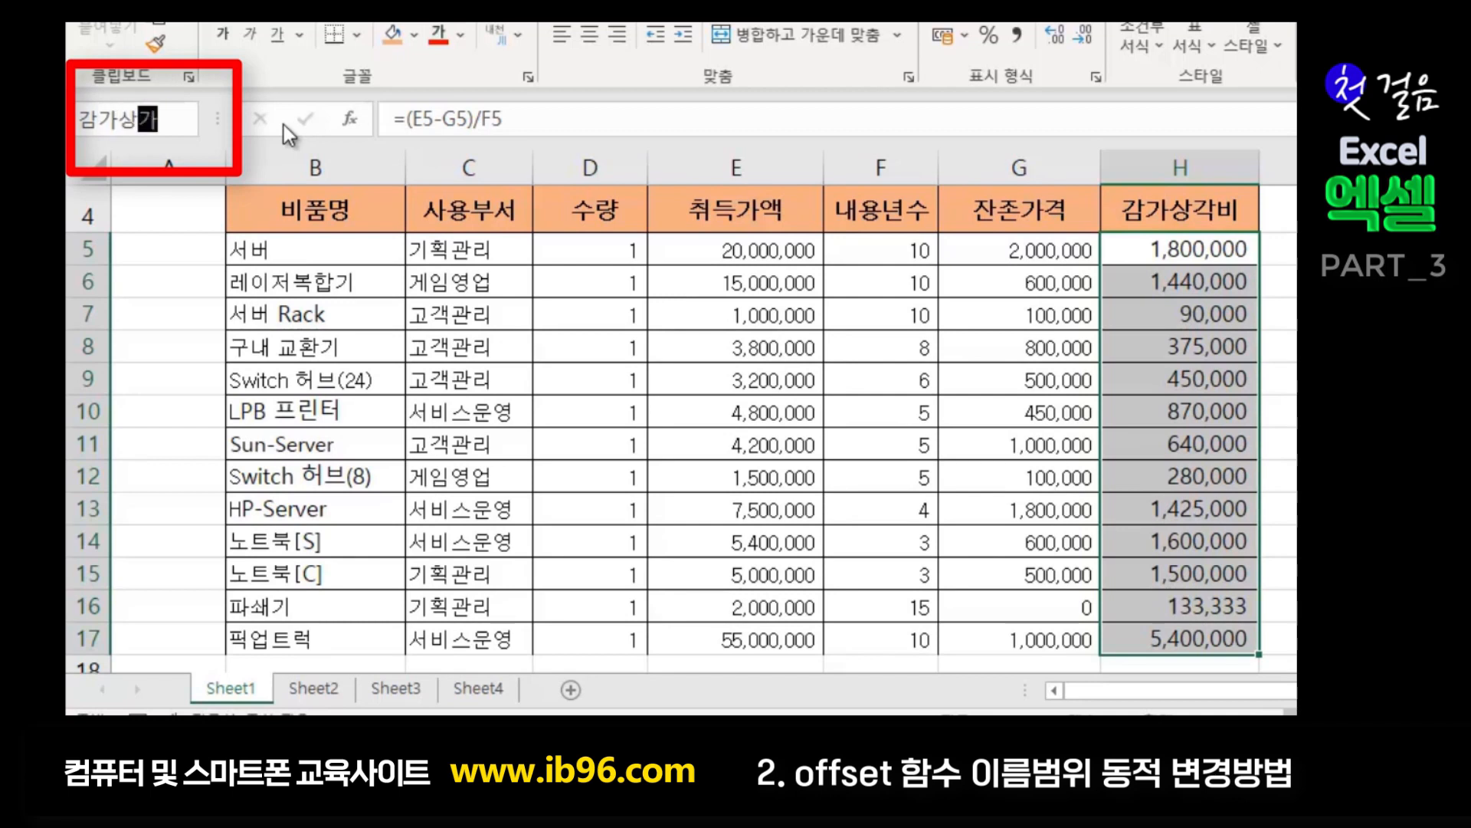
key(Return)
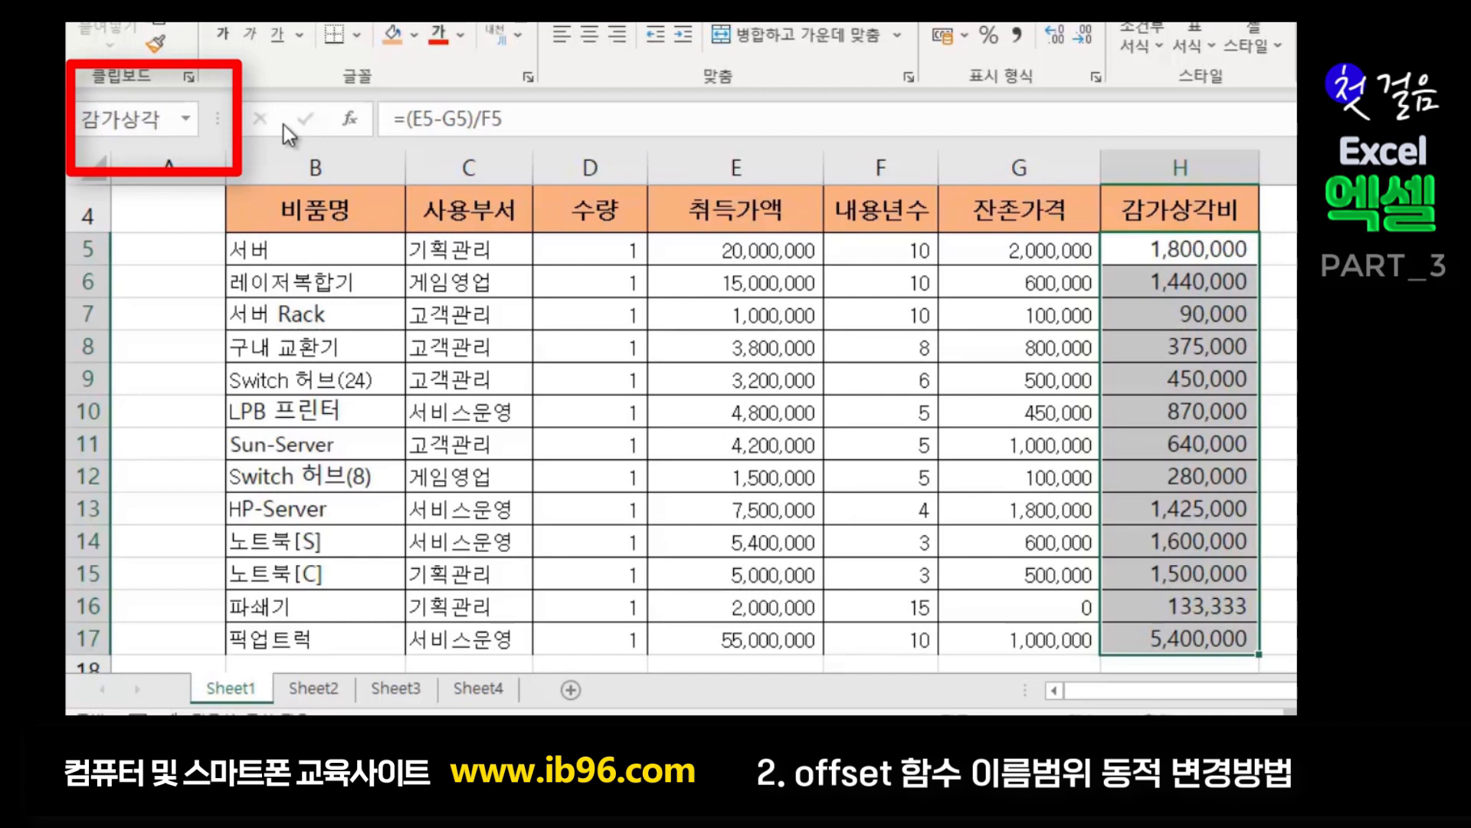
- Total the named range in Sheet2's C3 with =SUM(감가상각) and check the resulting formula
click(306, 691)
click(429, 250)
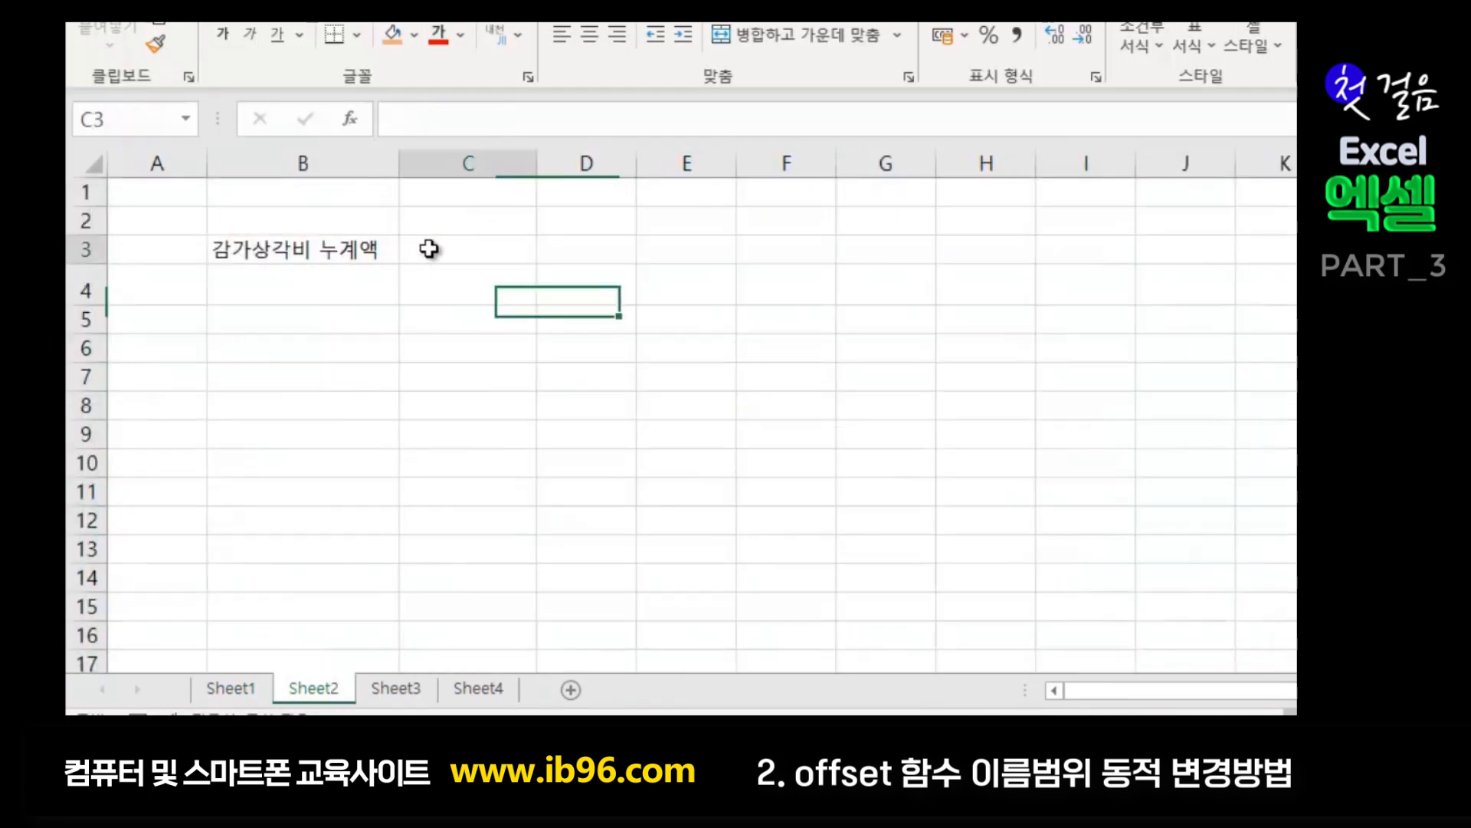
text(=)
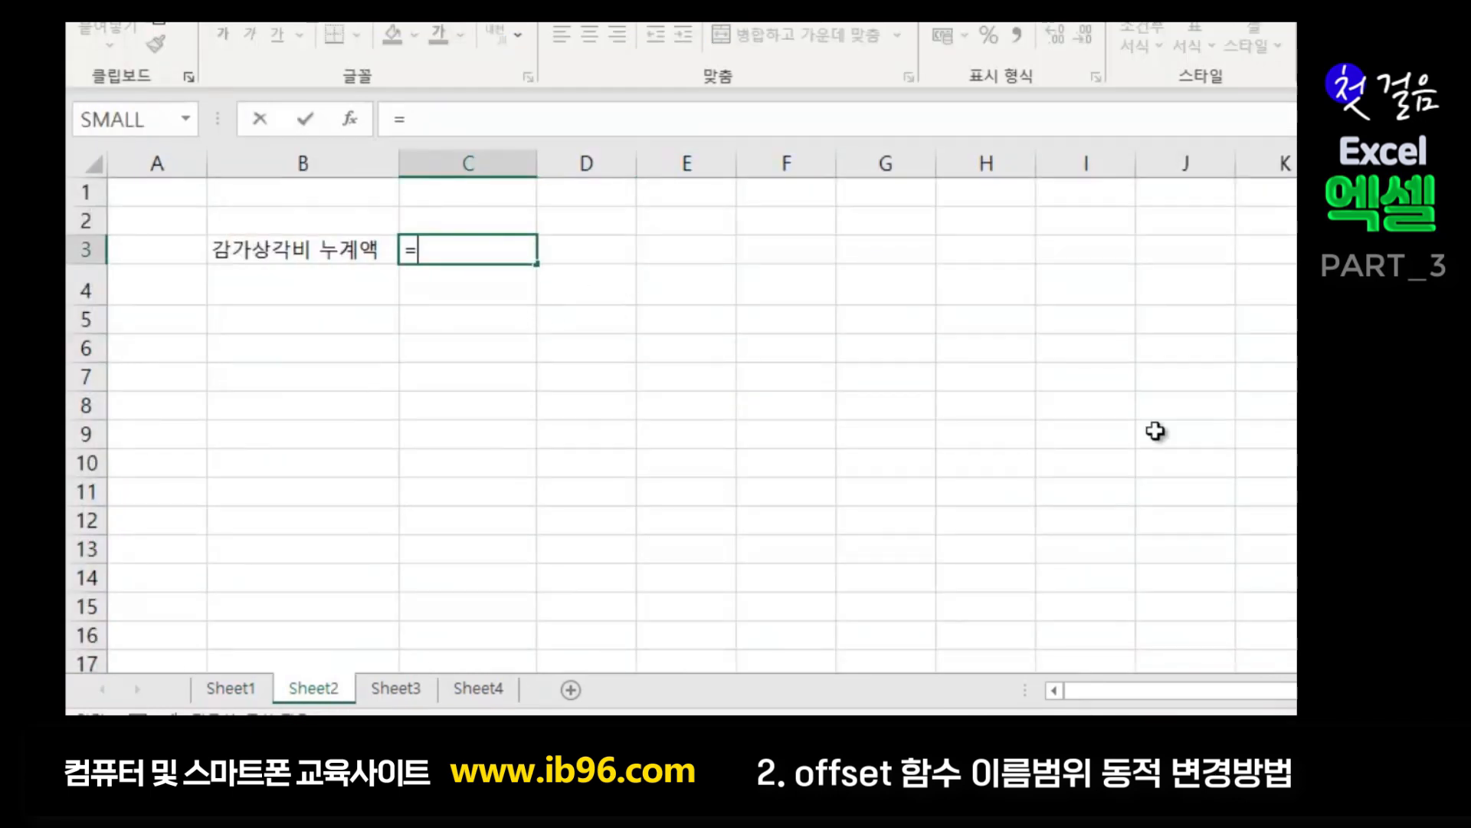
text(sum()
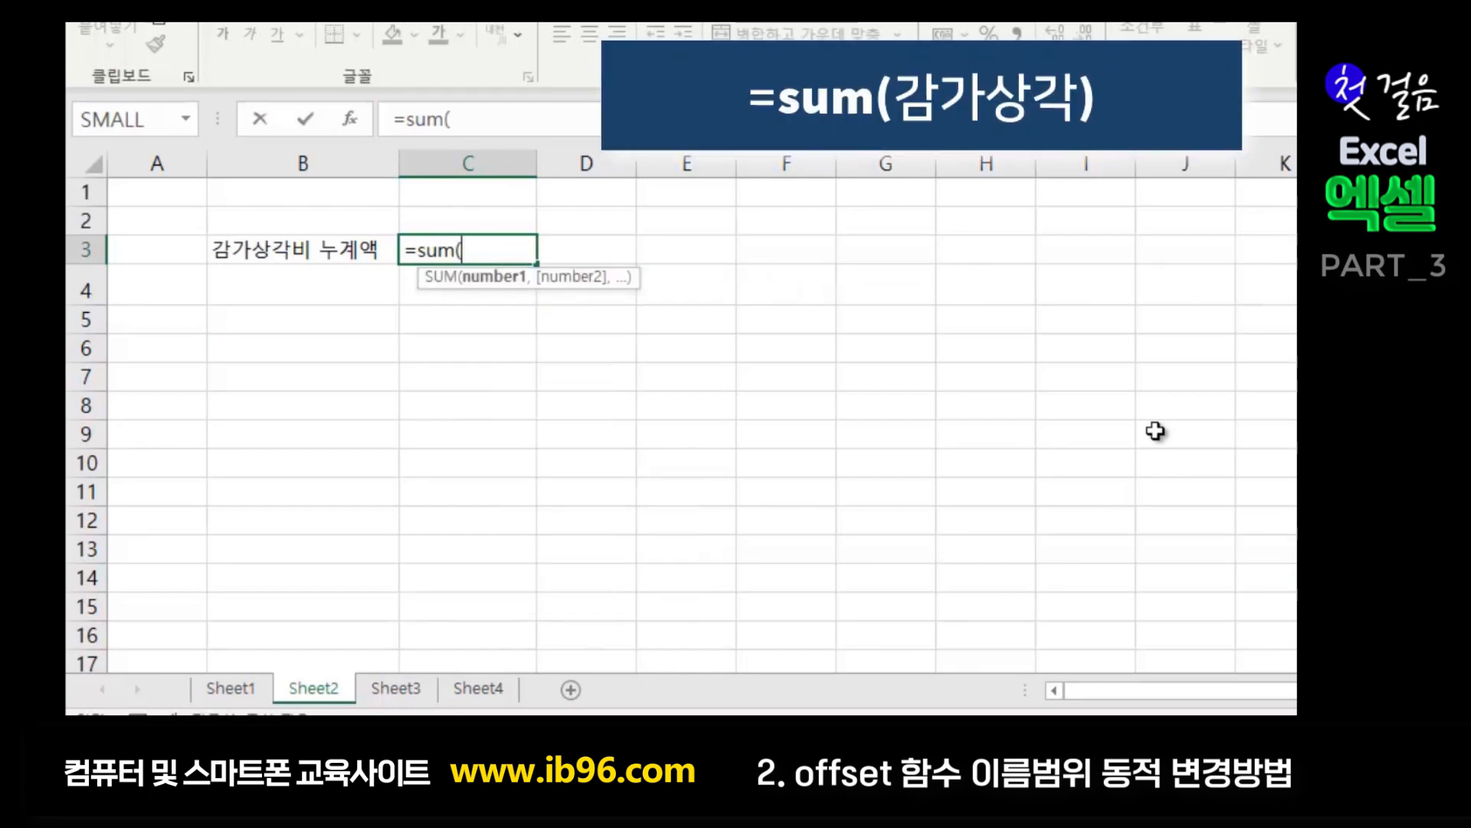
text(감가상각)
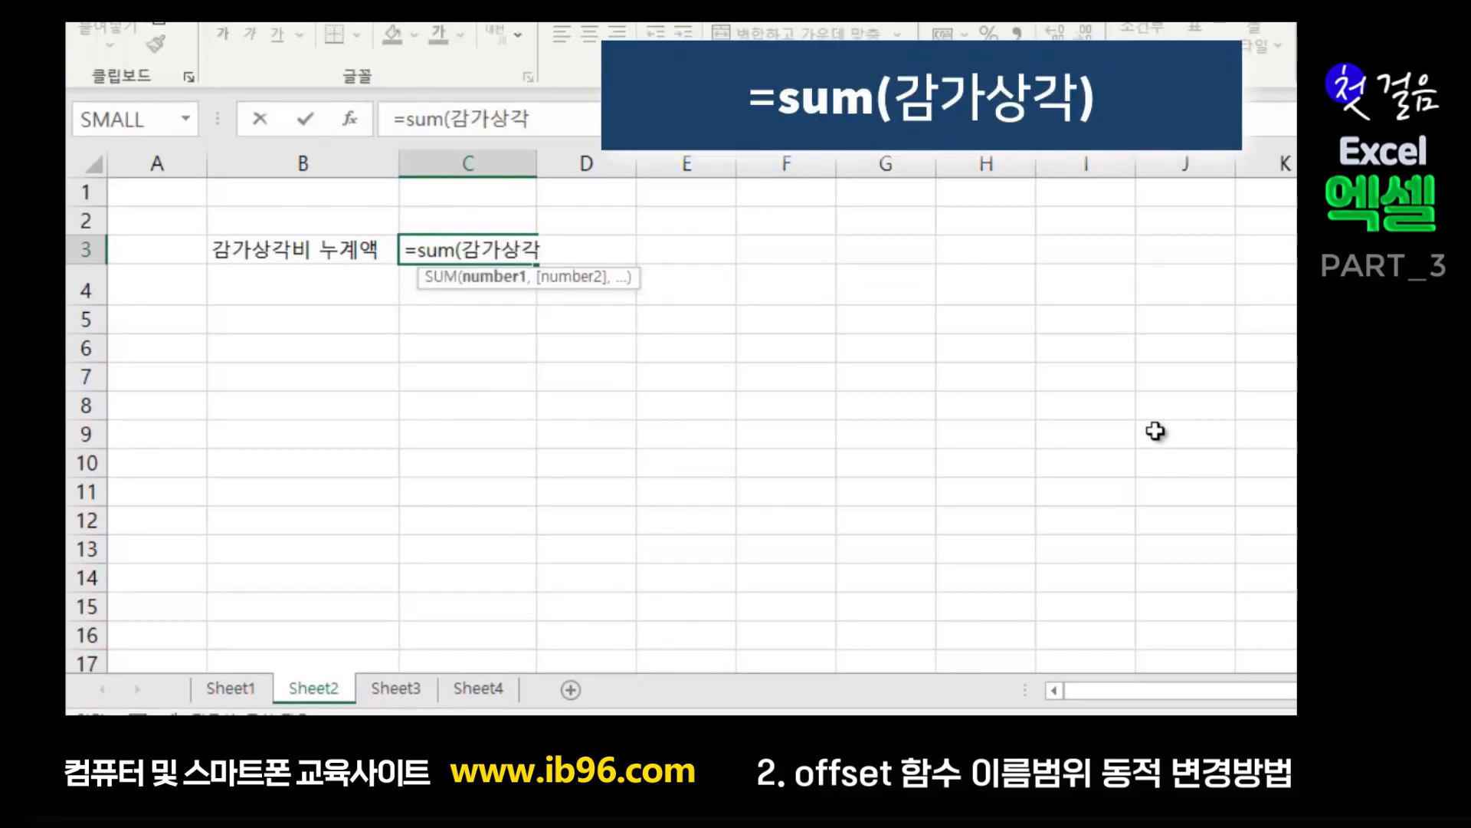
key(Return)
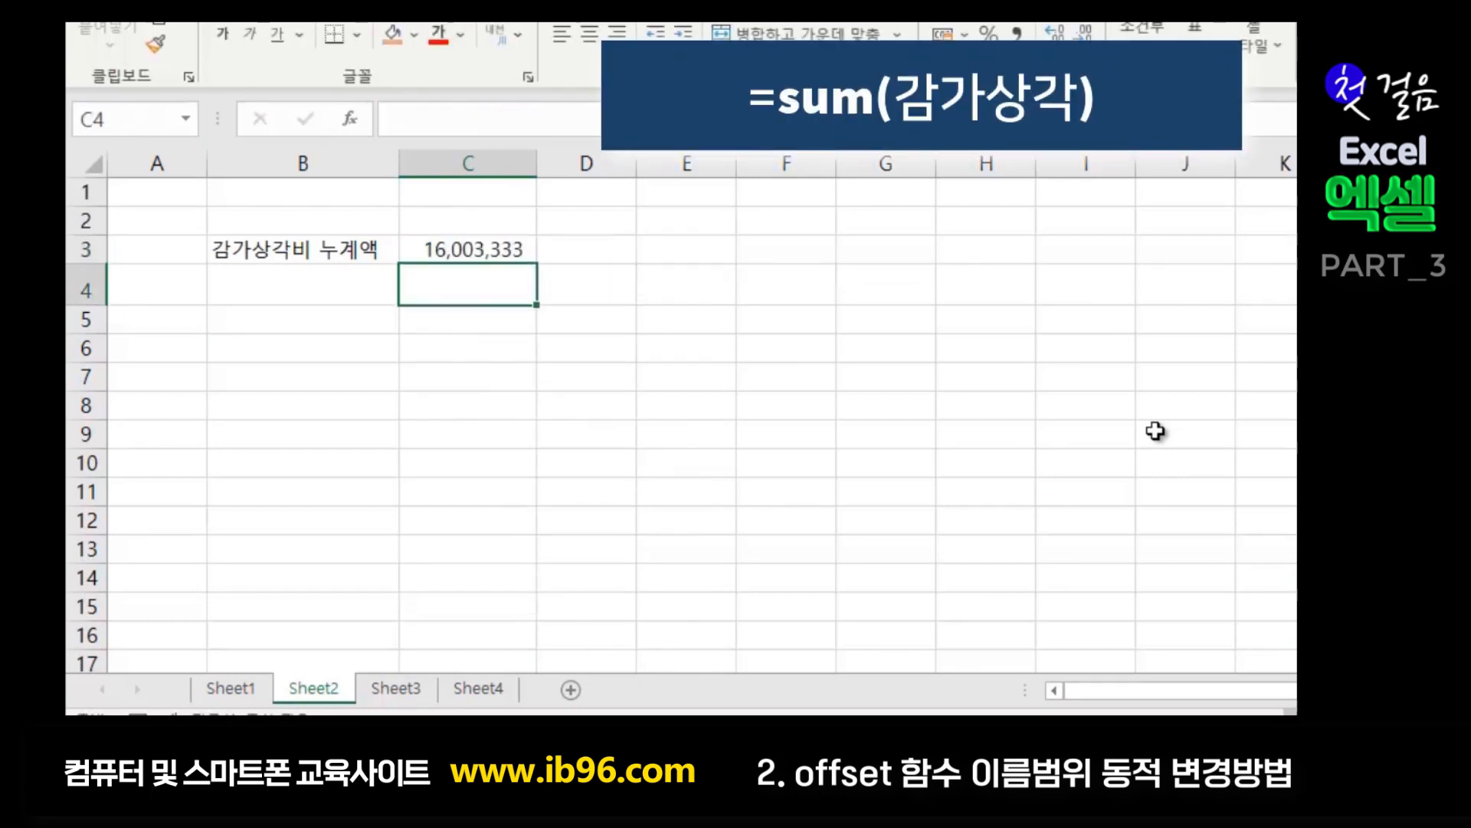
click(473, 249)
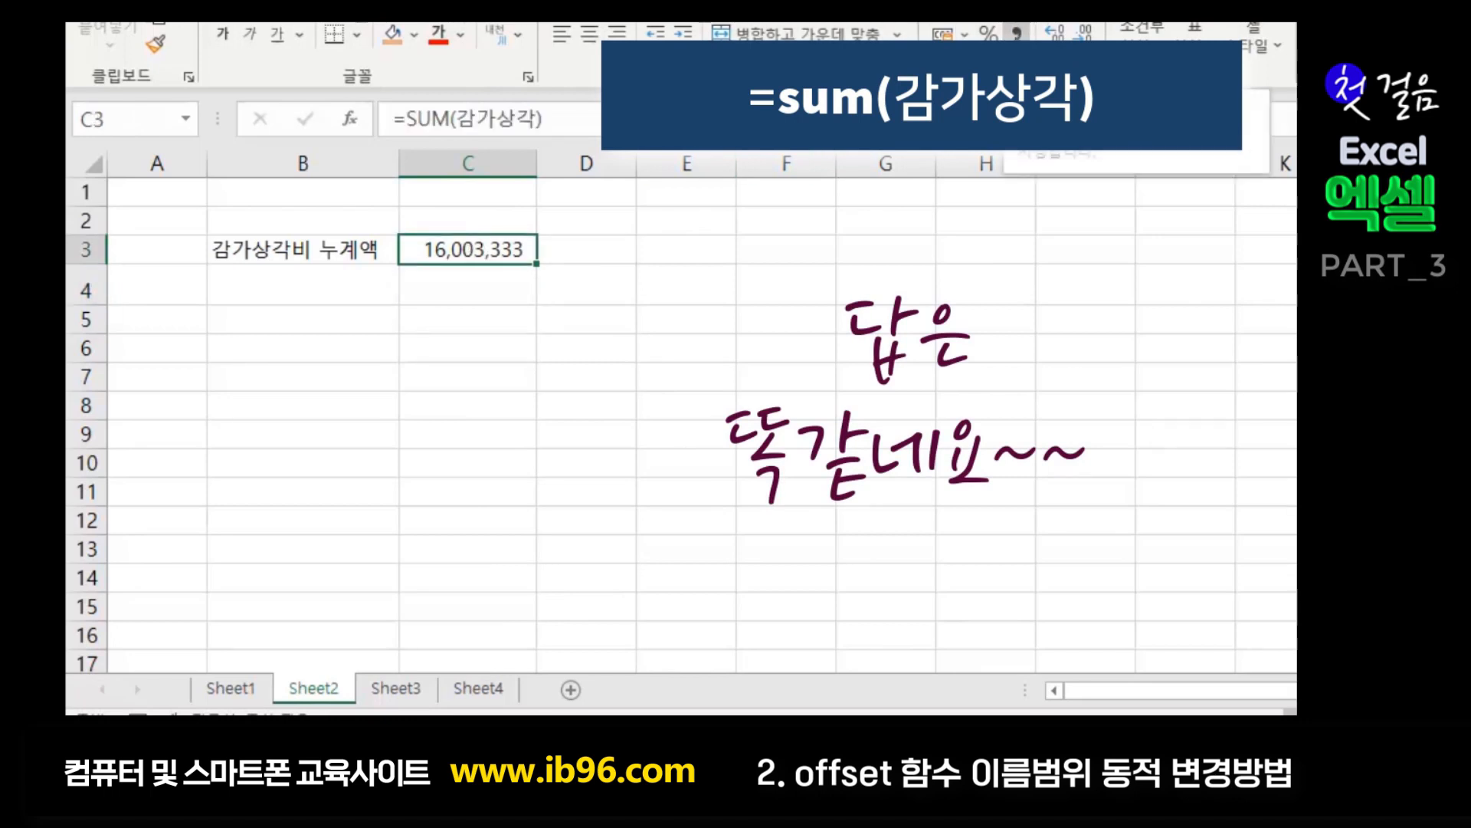
click(452, 374)
click(438, 249)
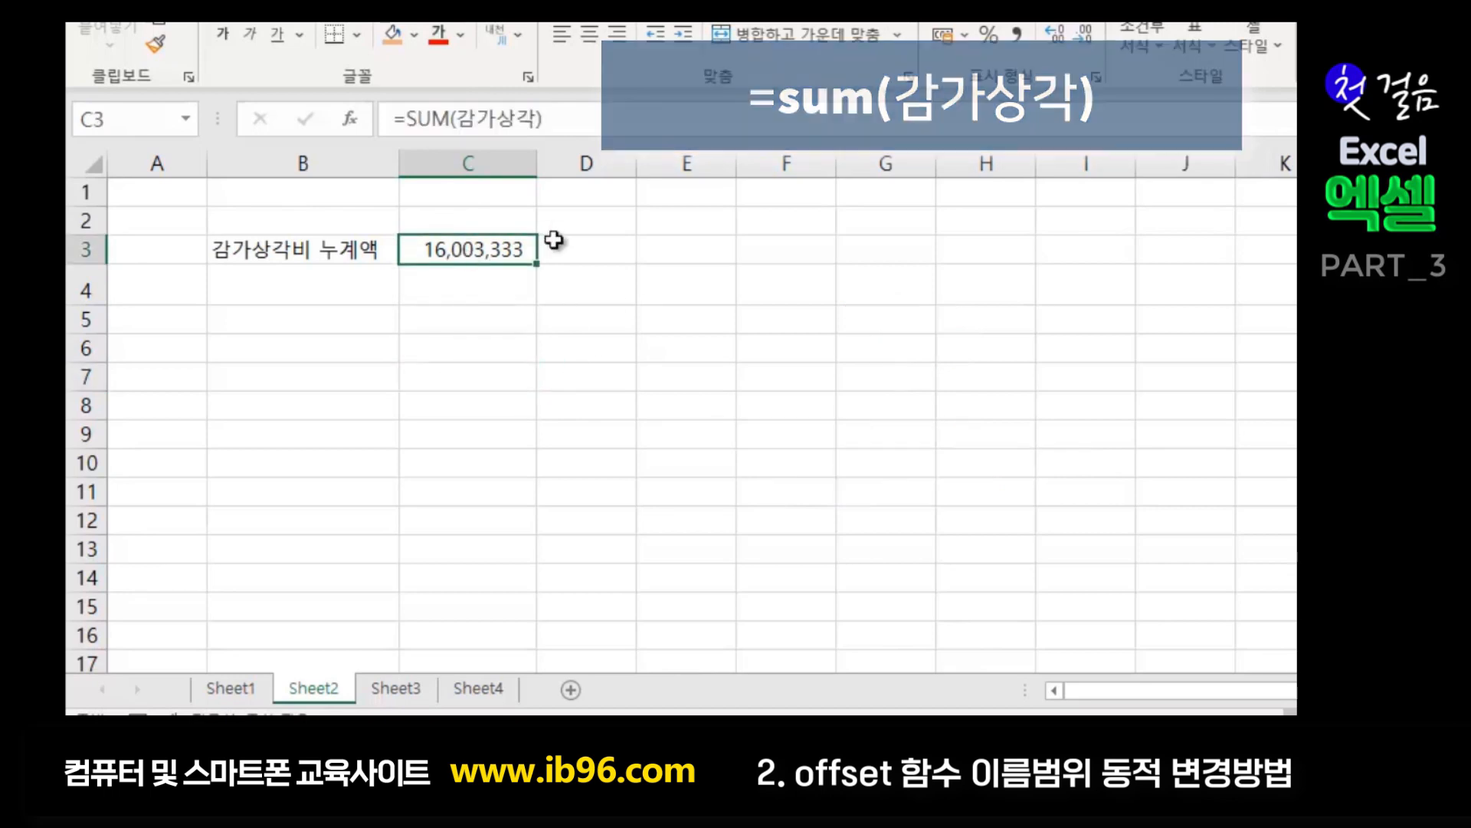
- Start a new row beneath 픽업트럭 on Sheet1 with 비품명 고성능lcd
click(233, 689)
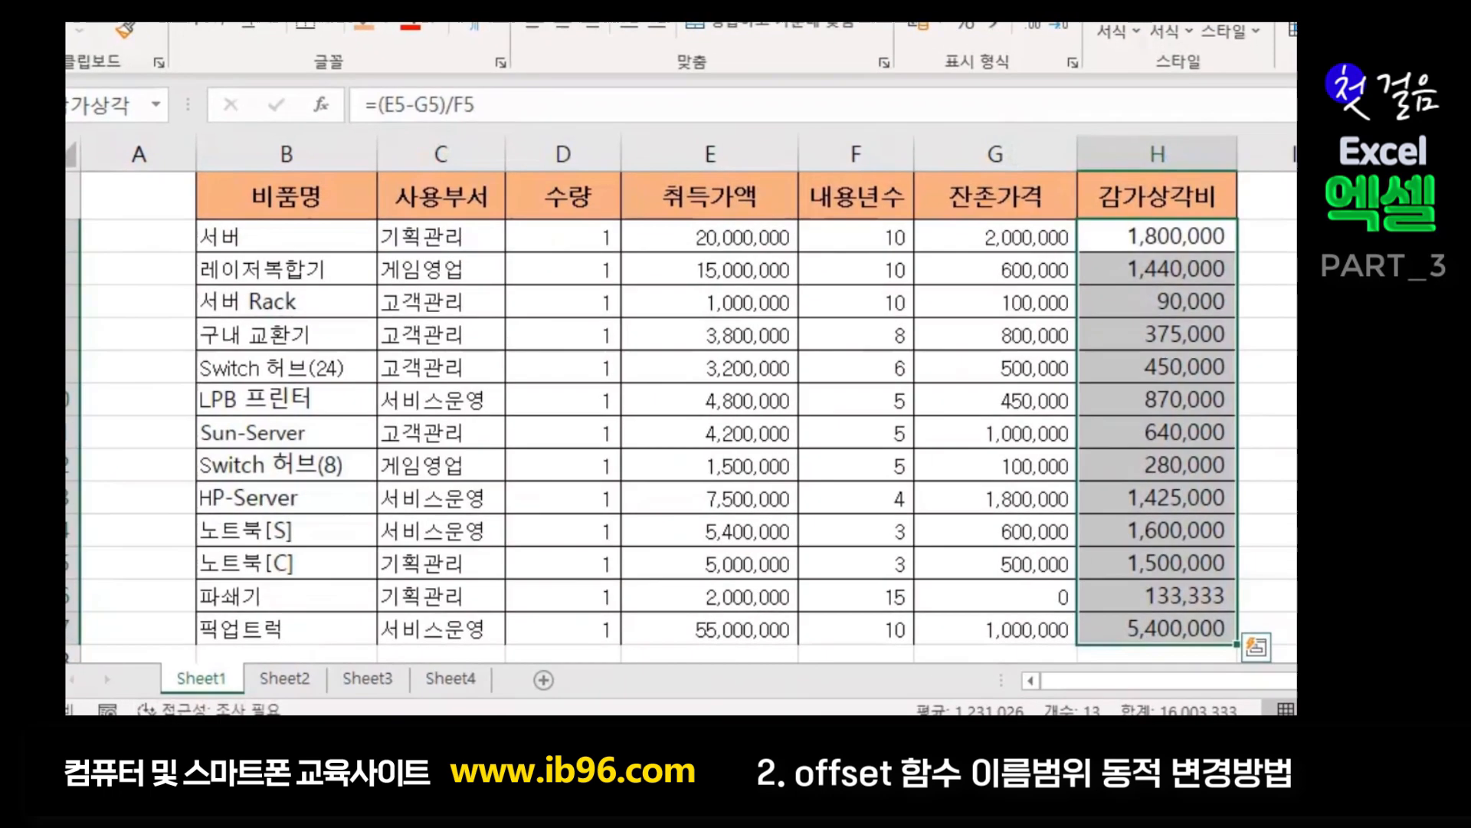
click(1283, 463)
scroll(1247, 426, down, 2)
scroll(1228, 466, up, 2)
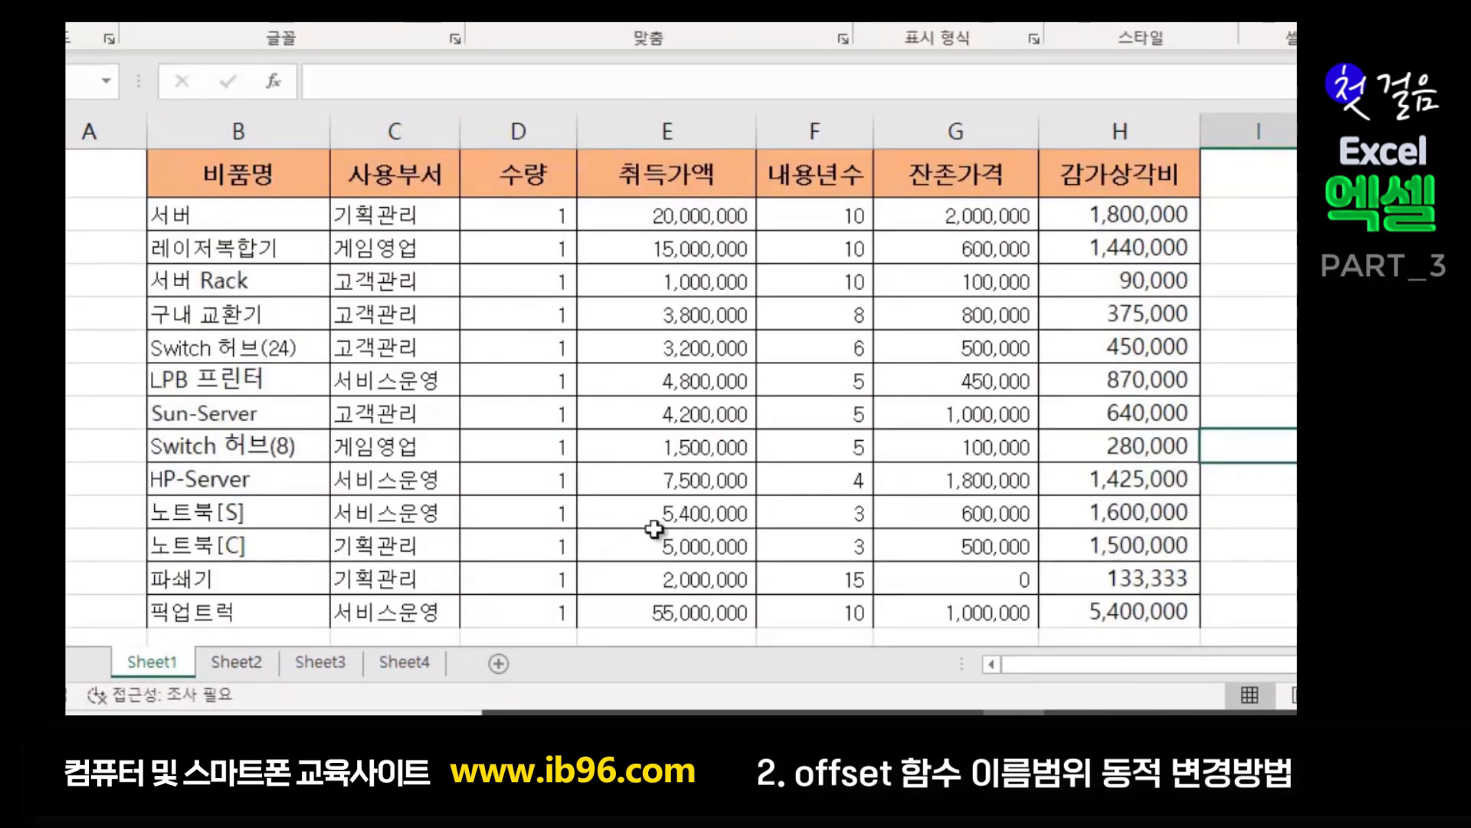
scroll(656, 531, down, 2)
click(235, 431)
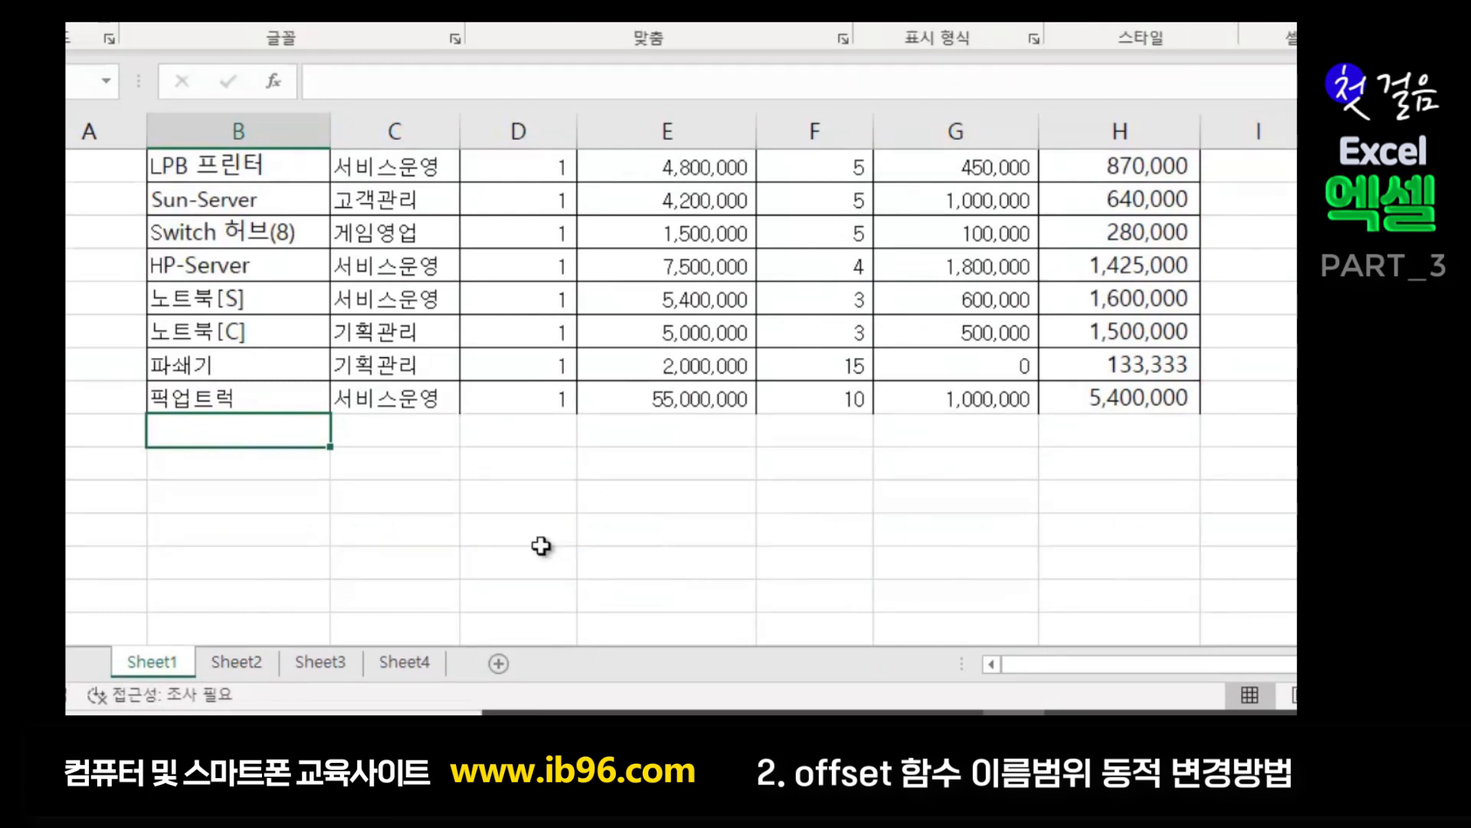
scroll(575, 503, up, 3)
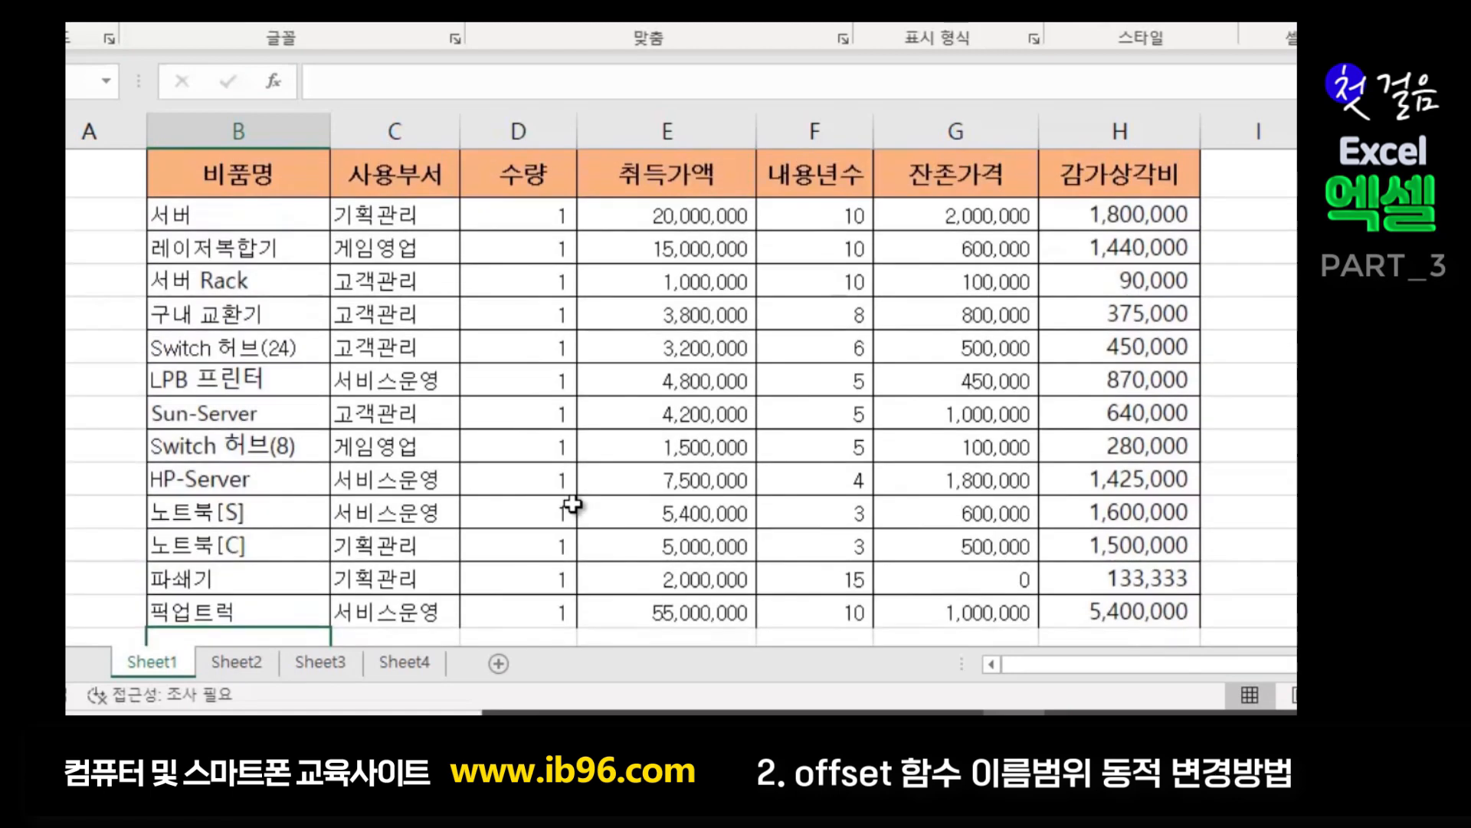
scroll(574, 504, down, 1)
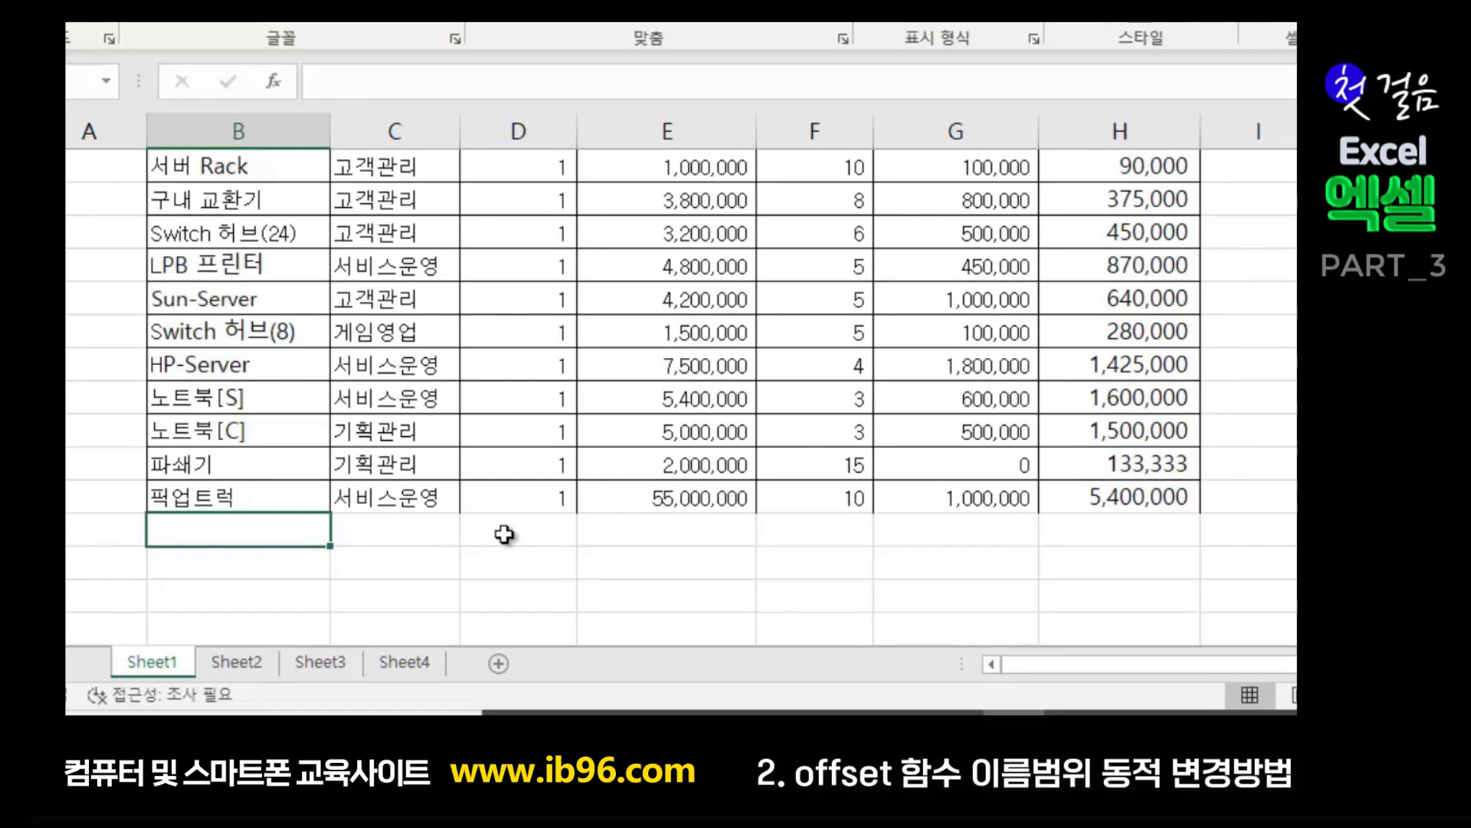
text(고성능lc)
text(d)
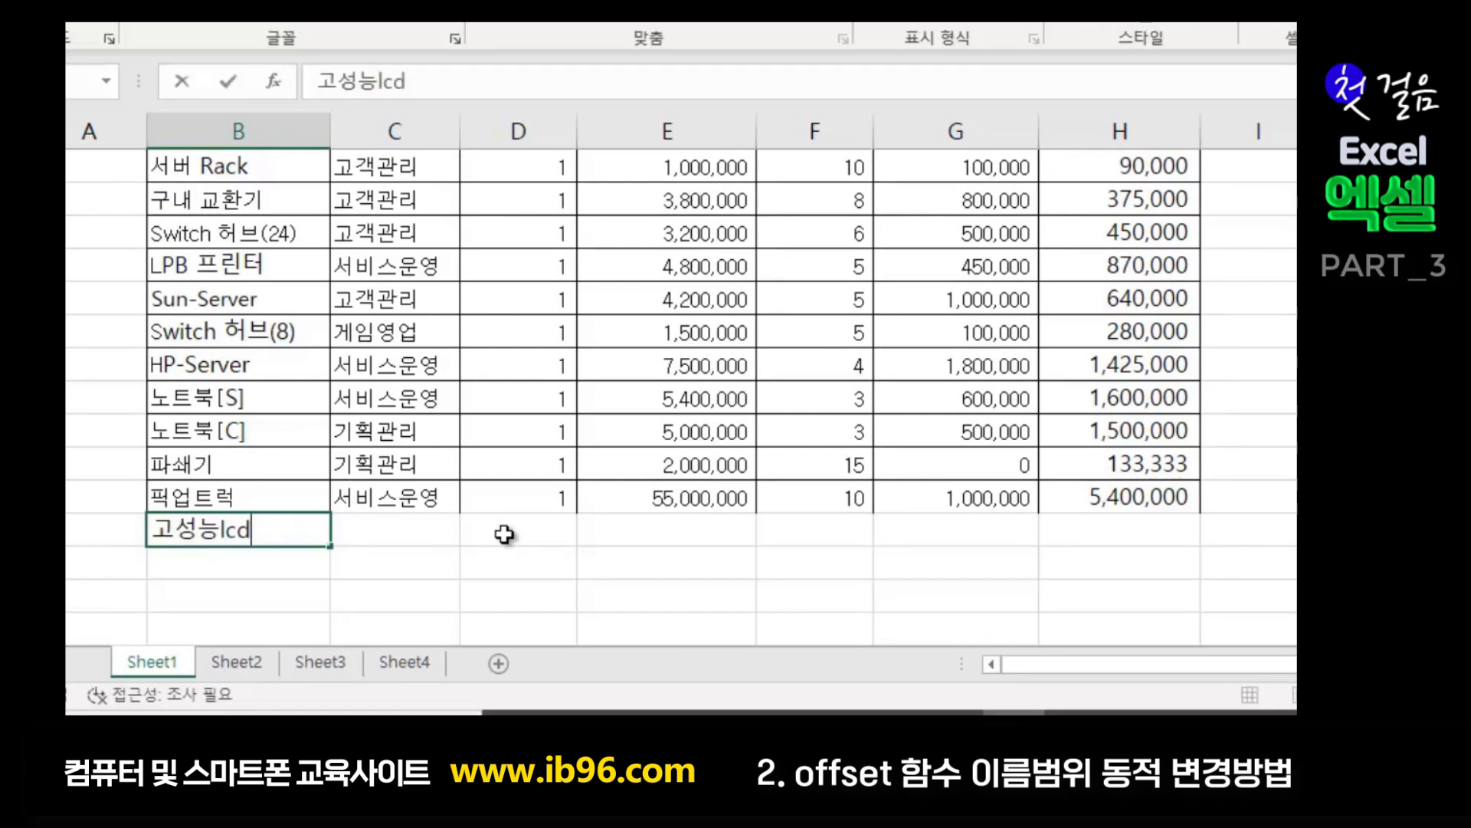
key(Tab)
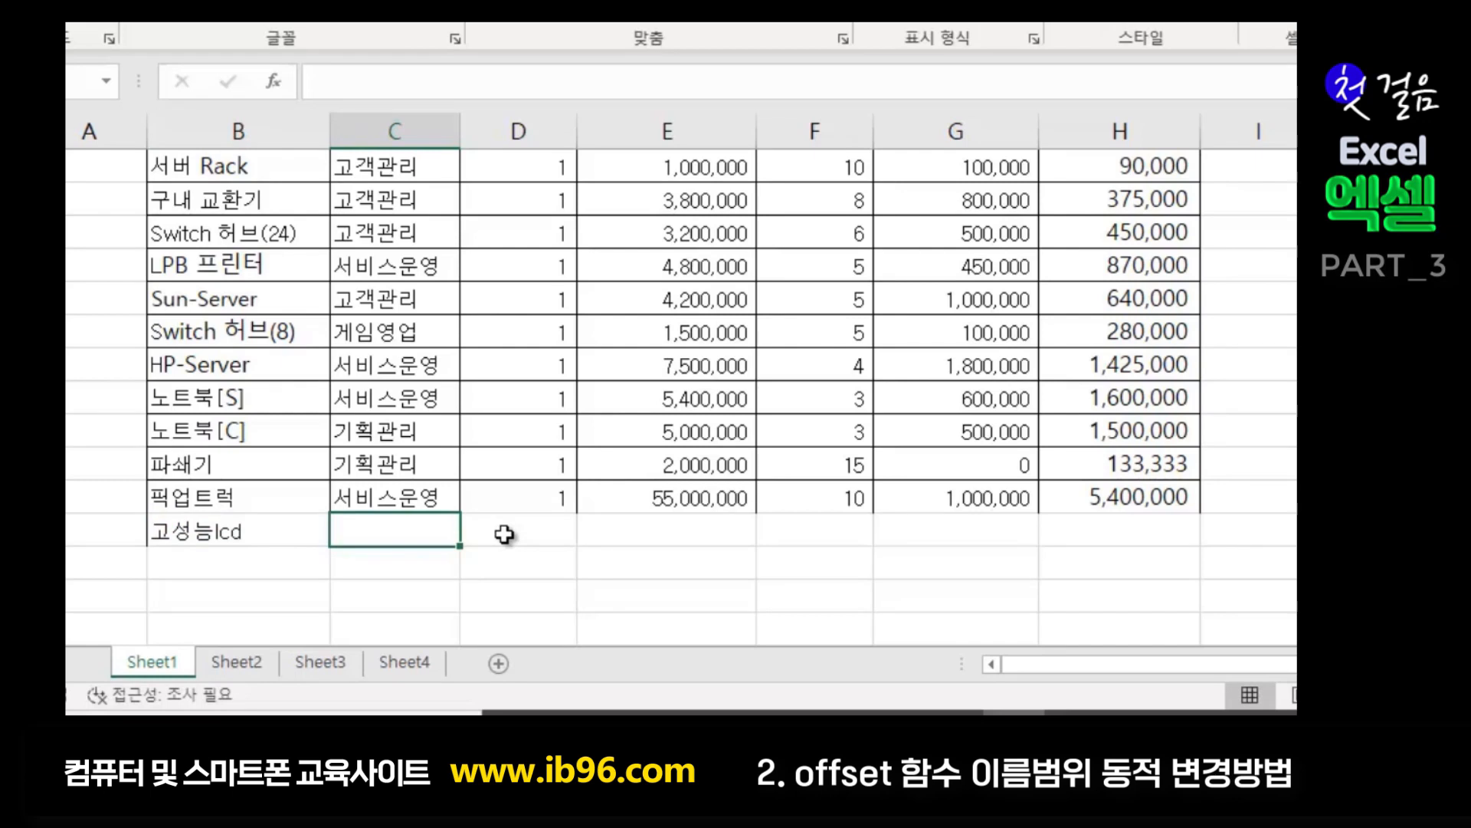
- Fill the 고성능lcd row with 사용부서 서비스운영, 수량 1, 취득가액 1,200,000 and 내용년수 5, leaving 잔존가격 blank
text(서비스운영)
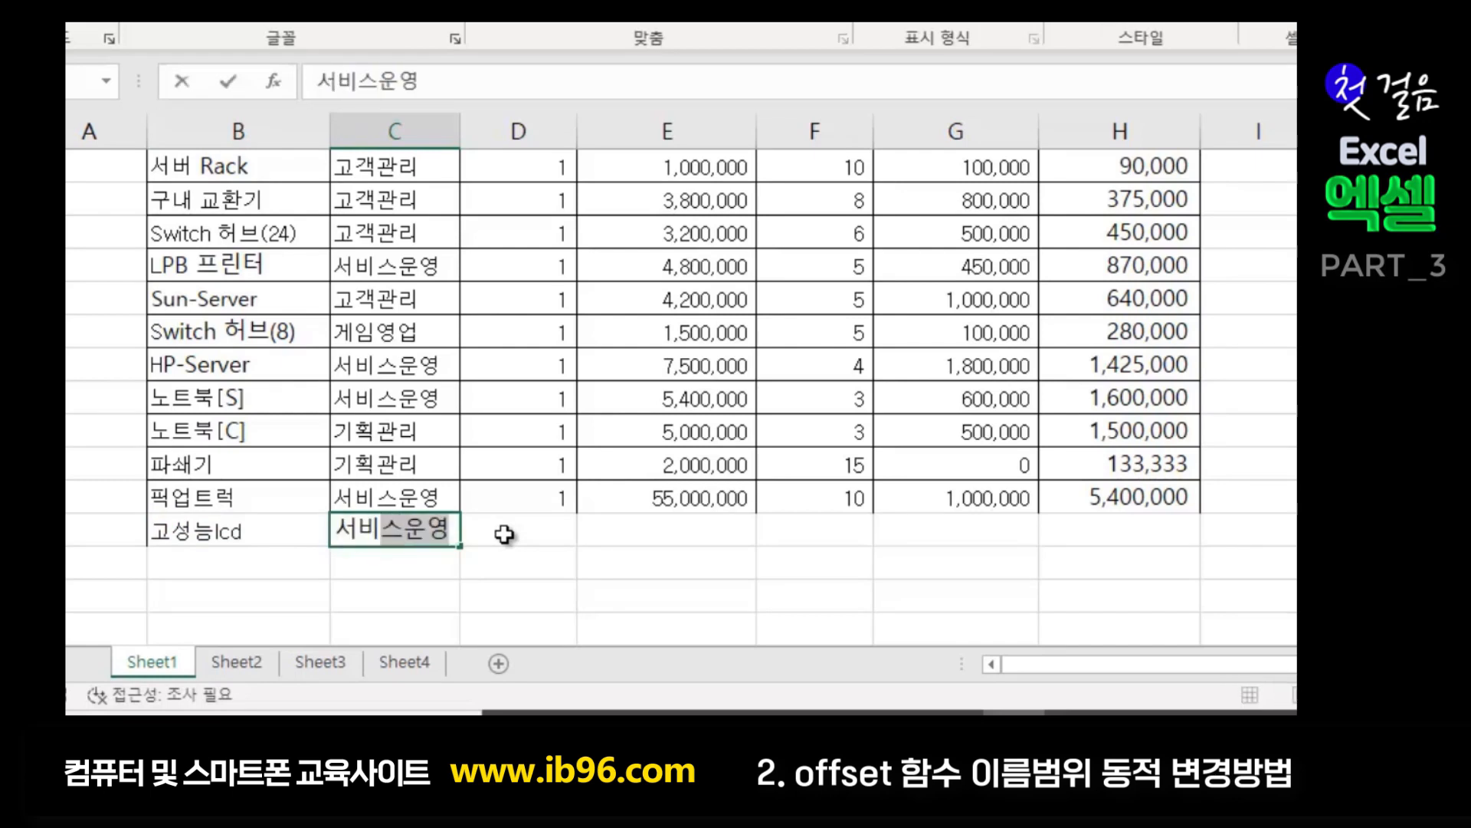
key(Tab)
text(1)
key(Tab)
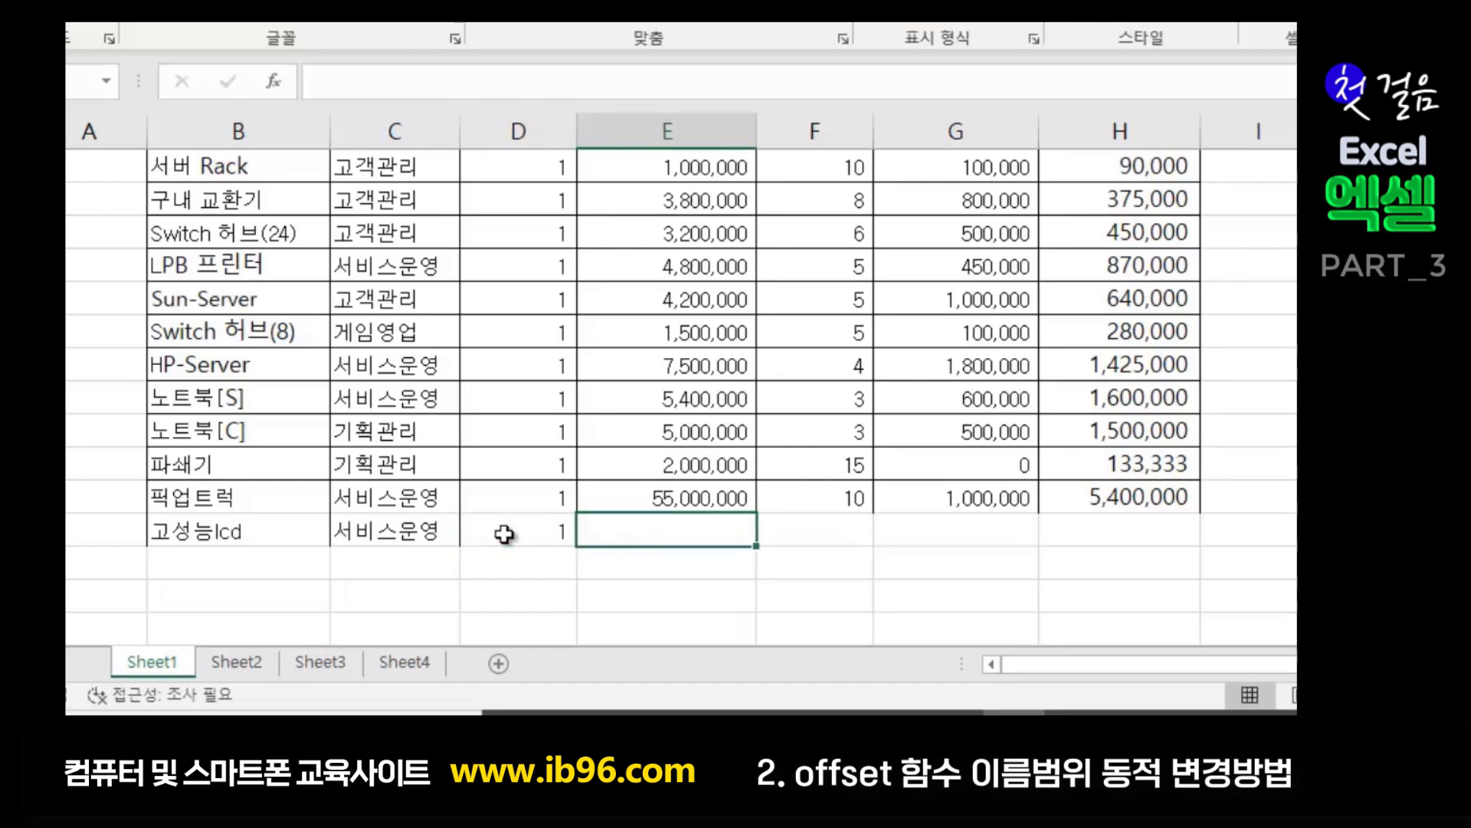
text(1,200,000)
key(Tab)
text(5)
key(Tab)
key(Tab)
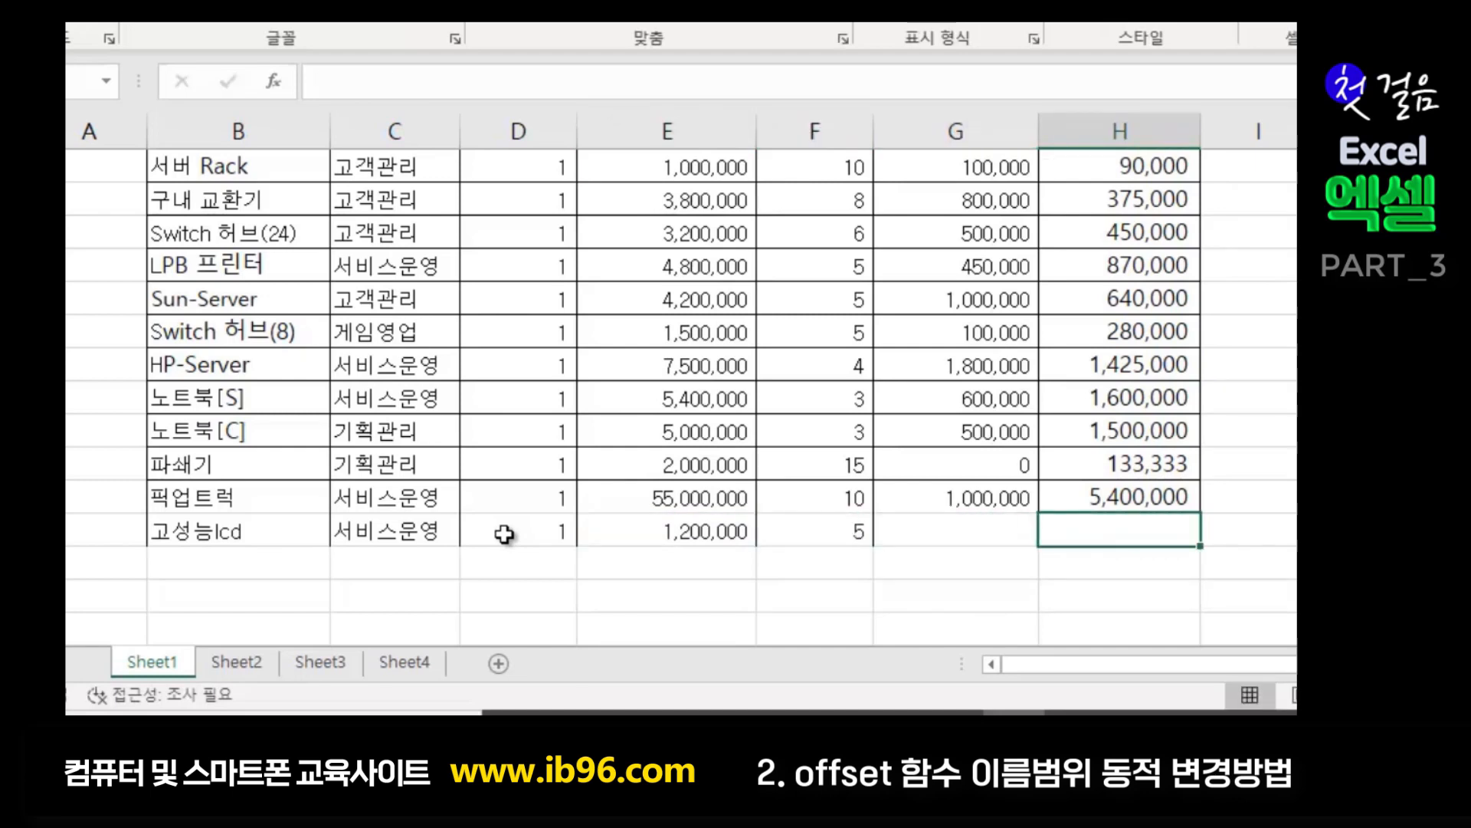
- Enter 0 as the 잔존가격 of the 고성능lcd row in G18
key(Left)
key(Left)
key(Down)
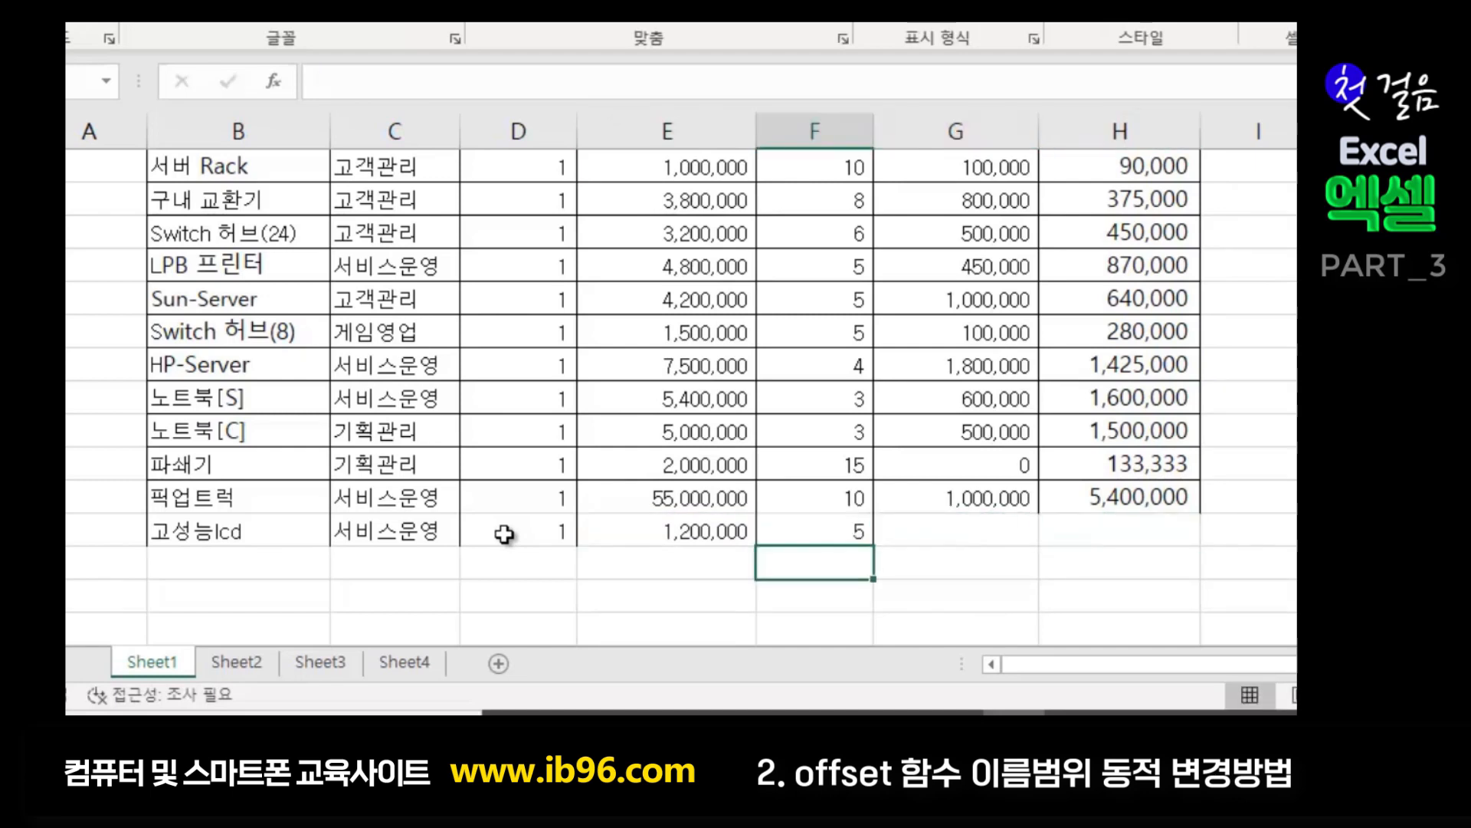
click(972, 535)
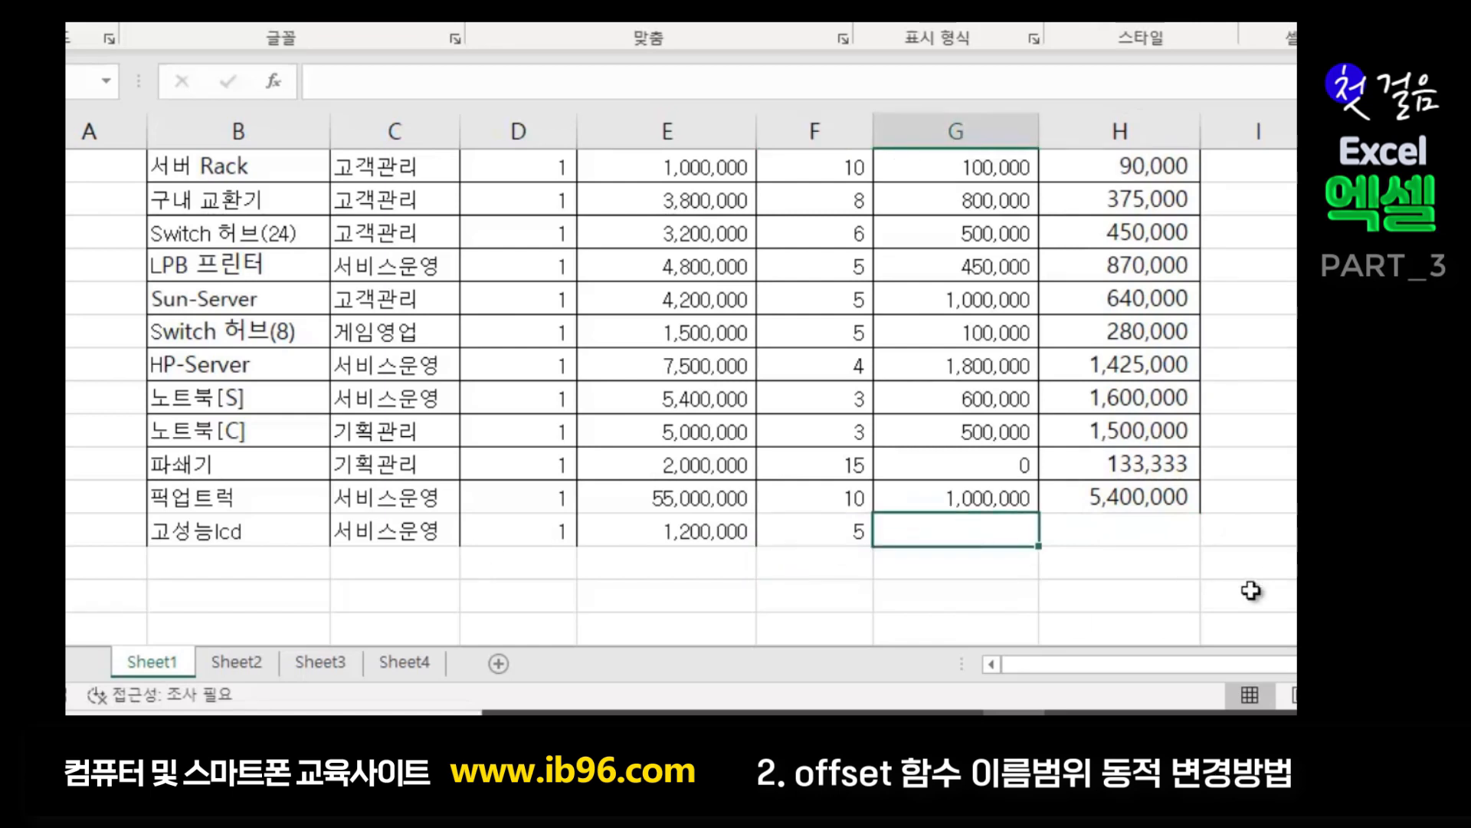
text(0)
key(Return)
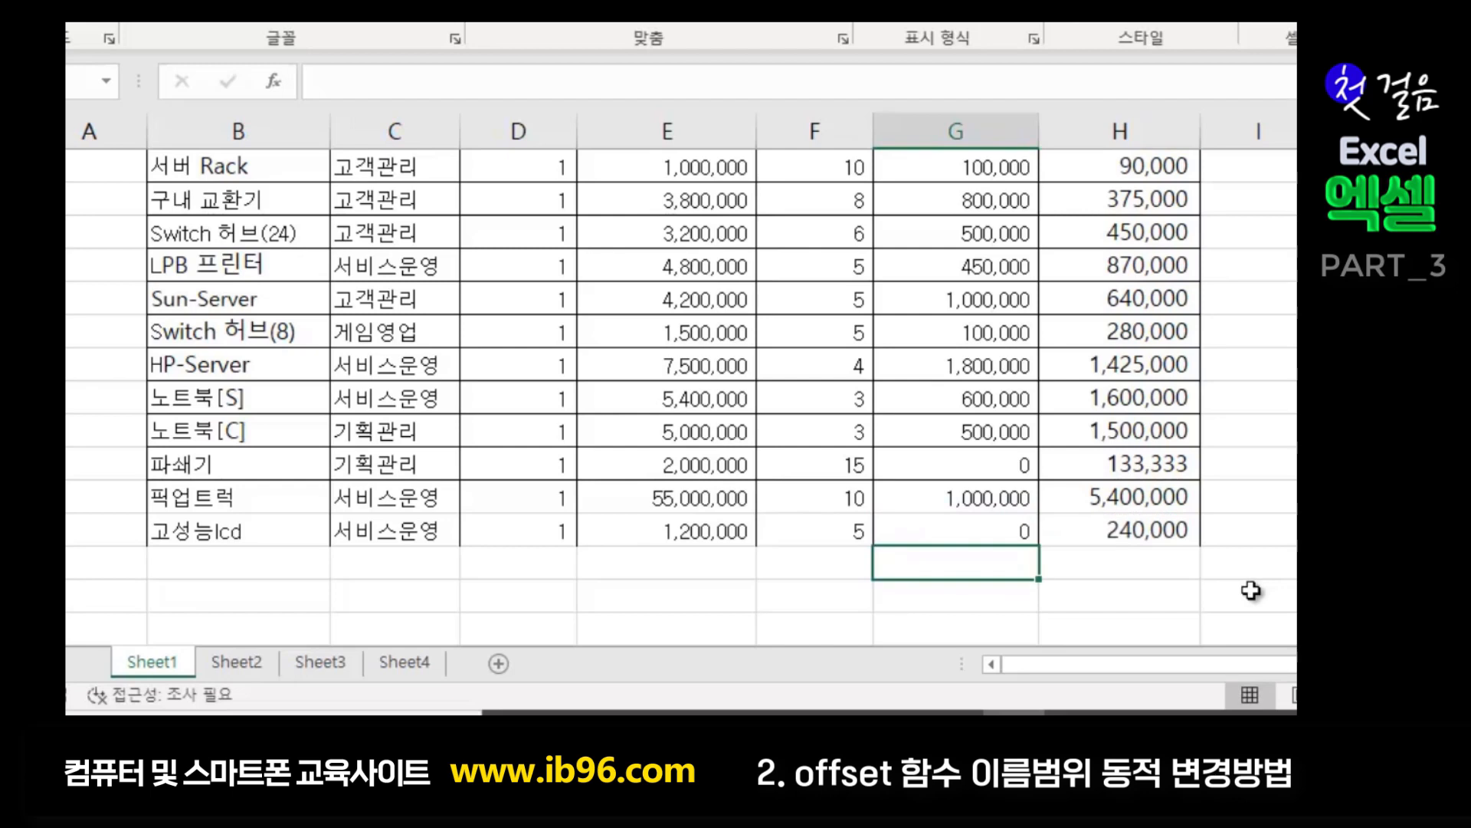
- Check whether Sheet2's total covers the 고성능lcd depreciation and inspect the cell range the name 감가상각 refers to
click(1153, 534)
click(239, 662)
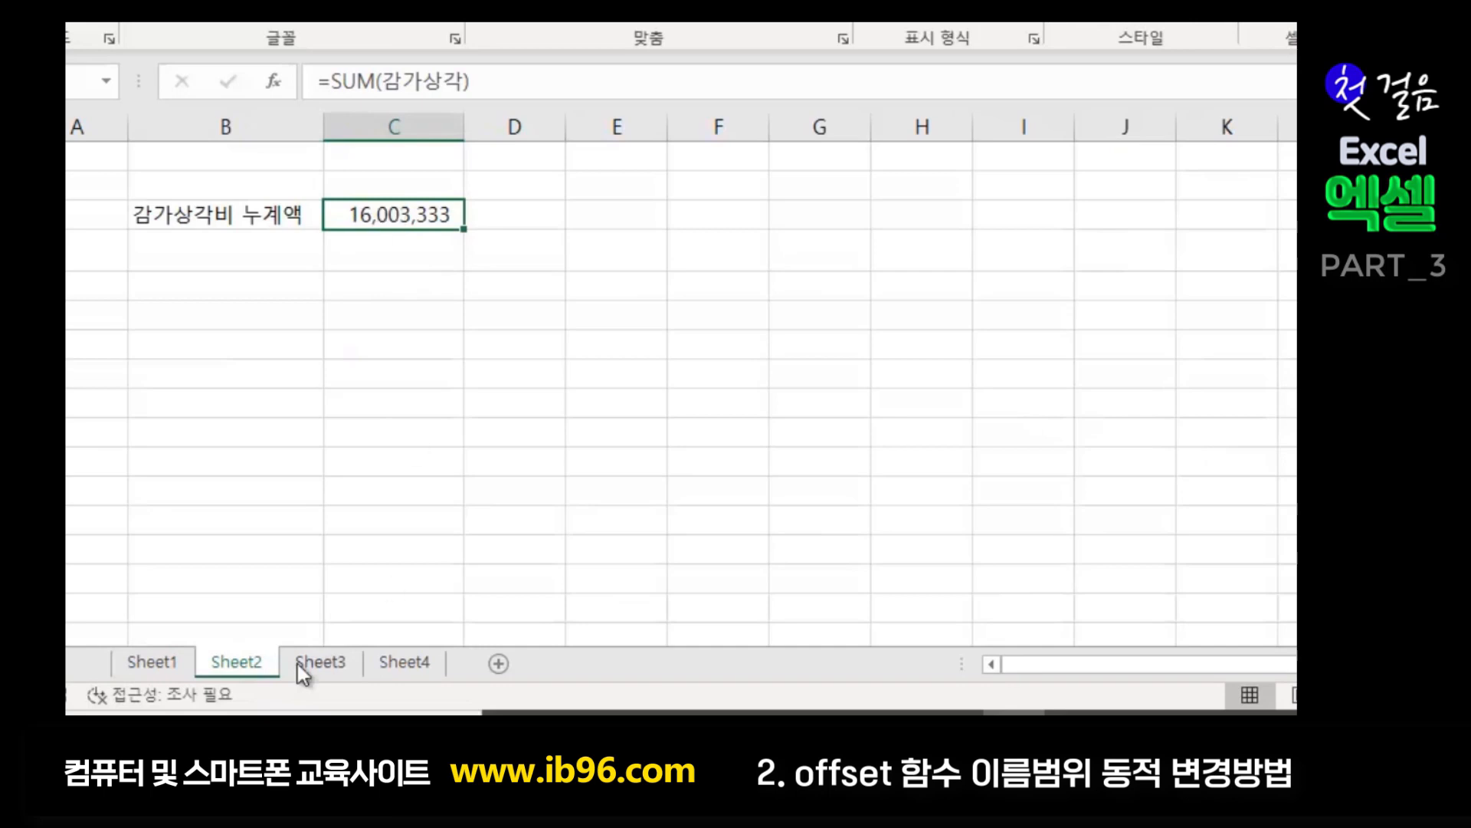
click(147, 661)
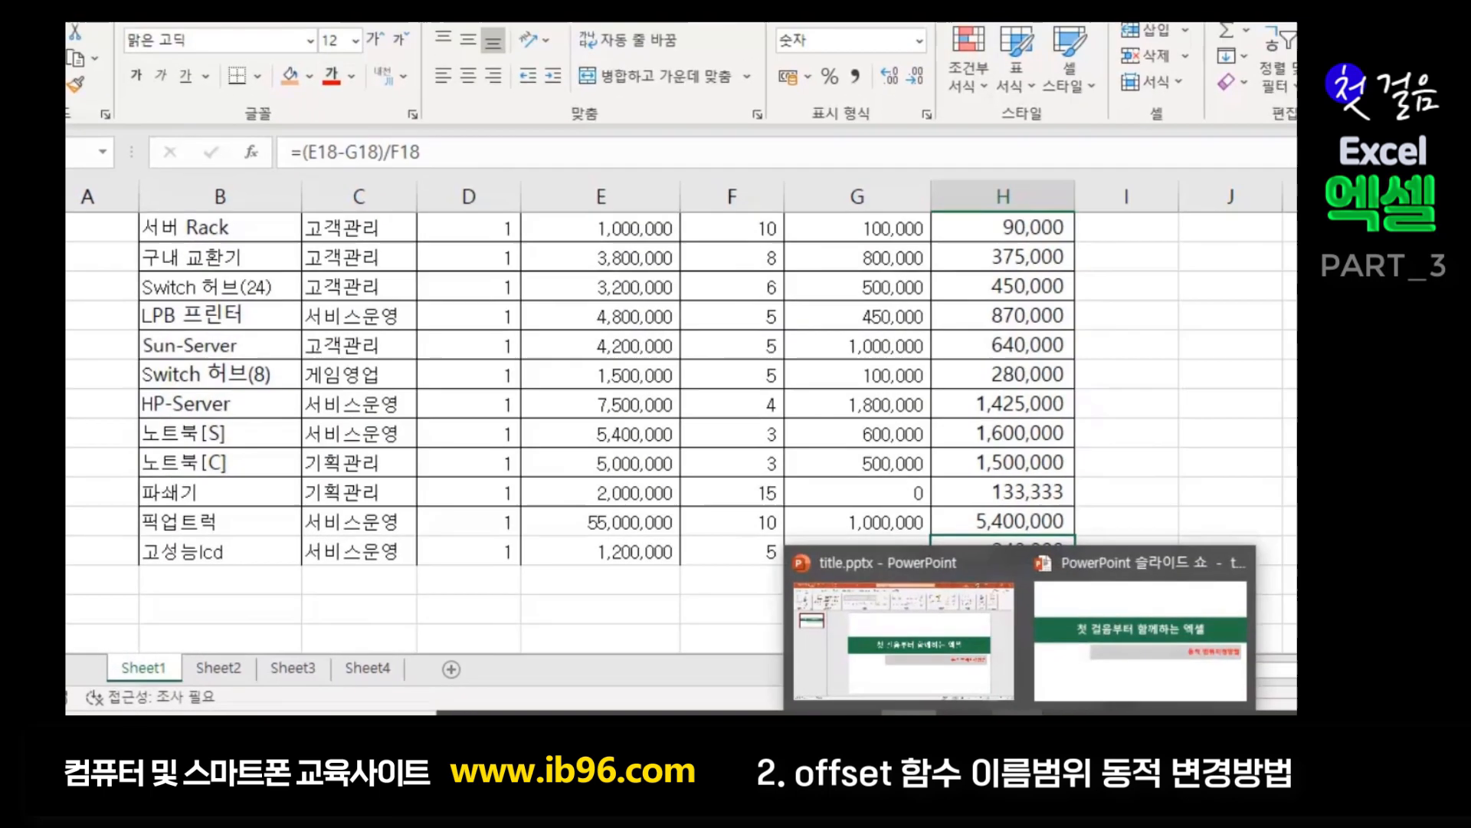
key(ctrl+F3)
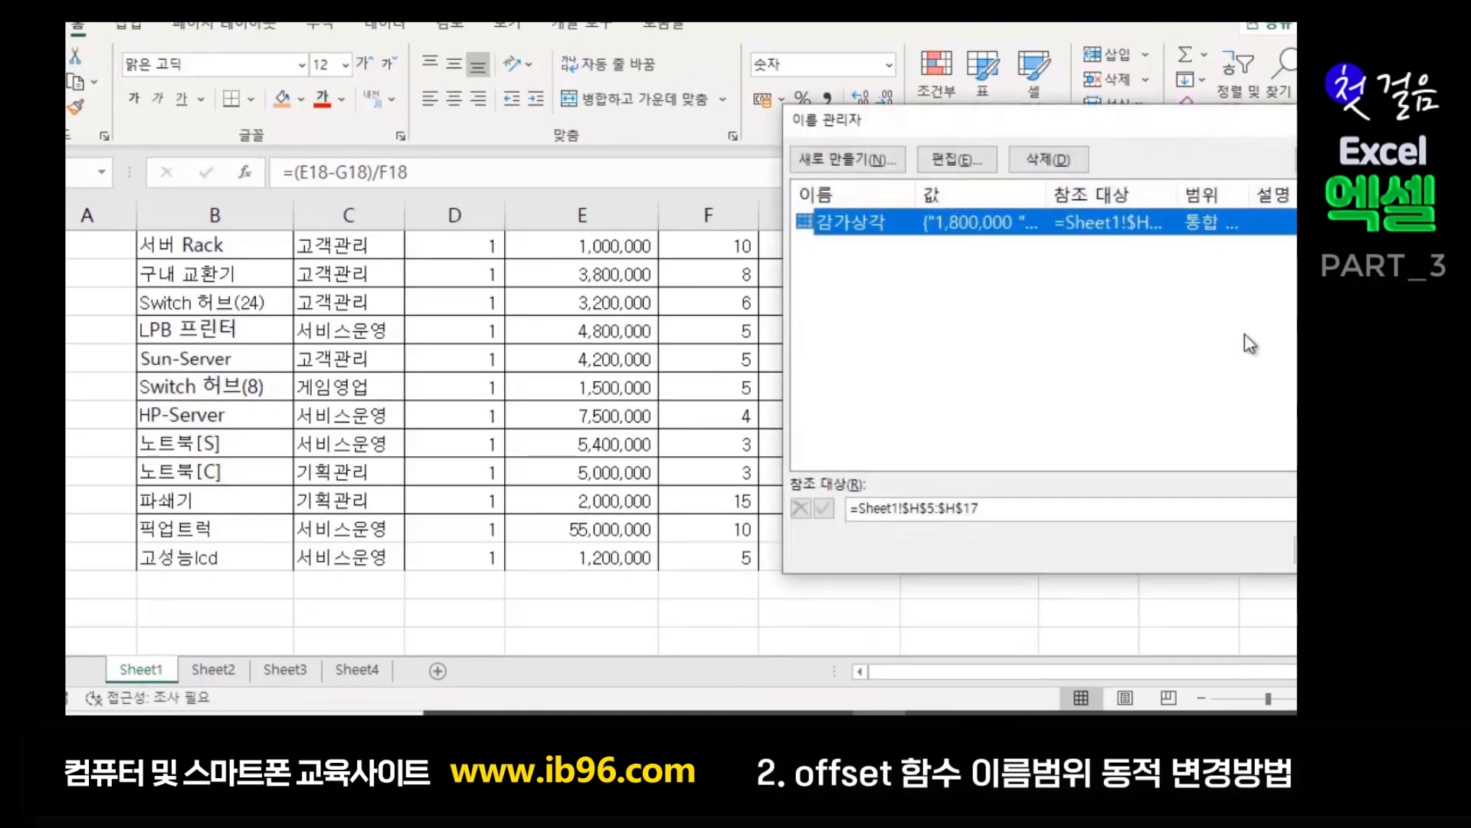
drag(1047, 120, 831, 113)
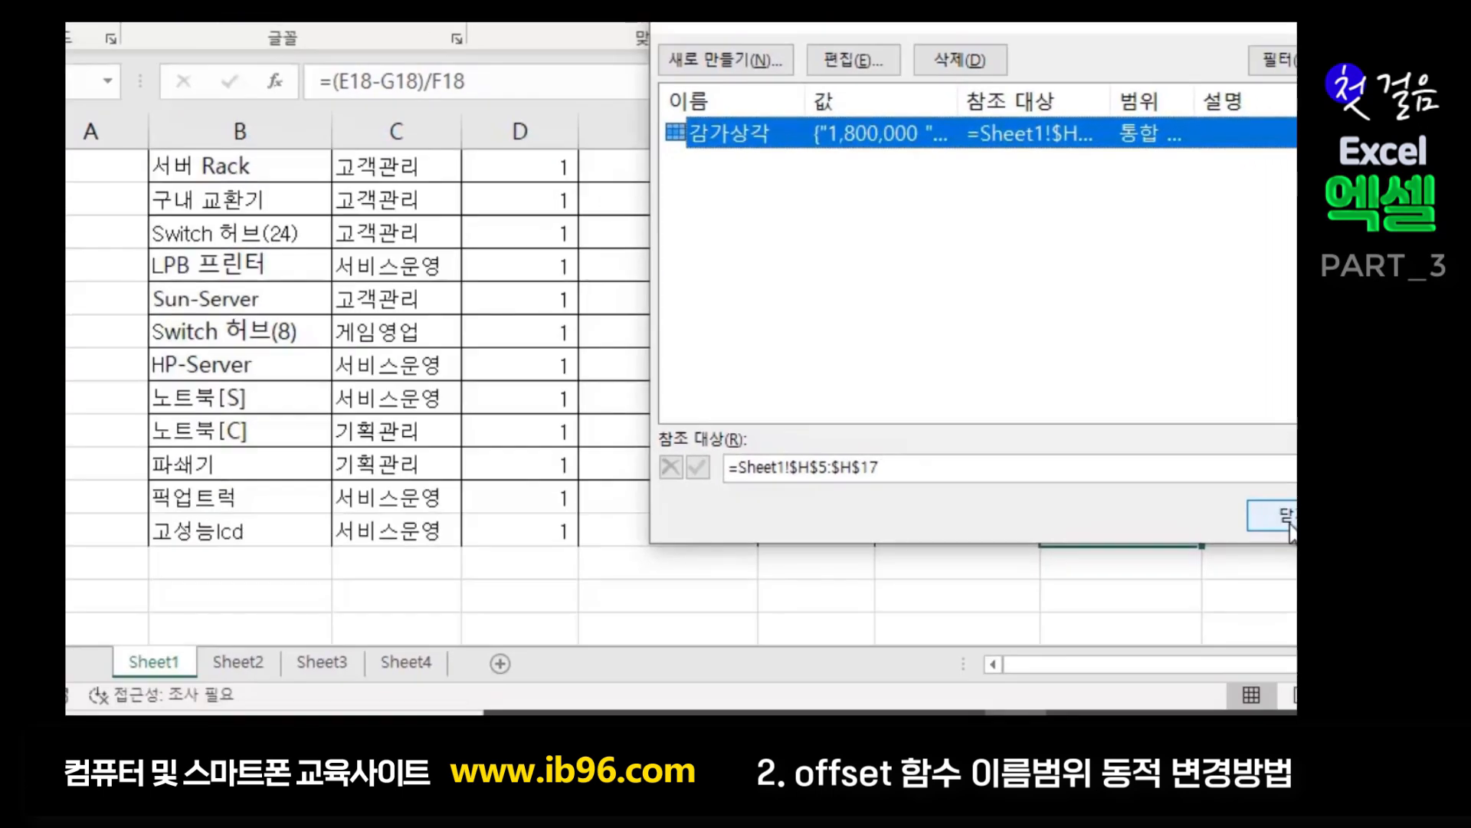
click(1286, 515)
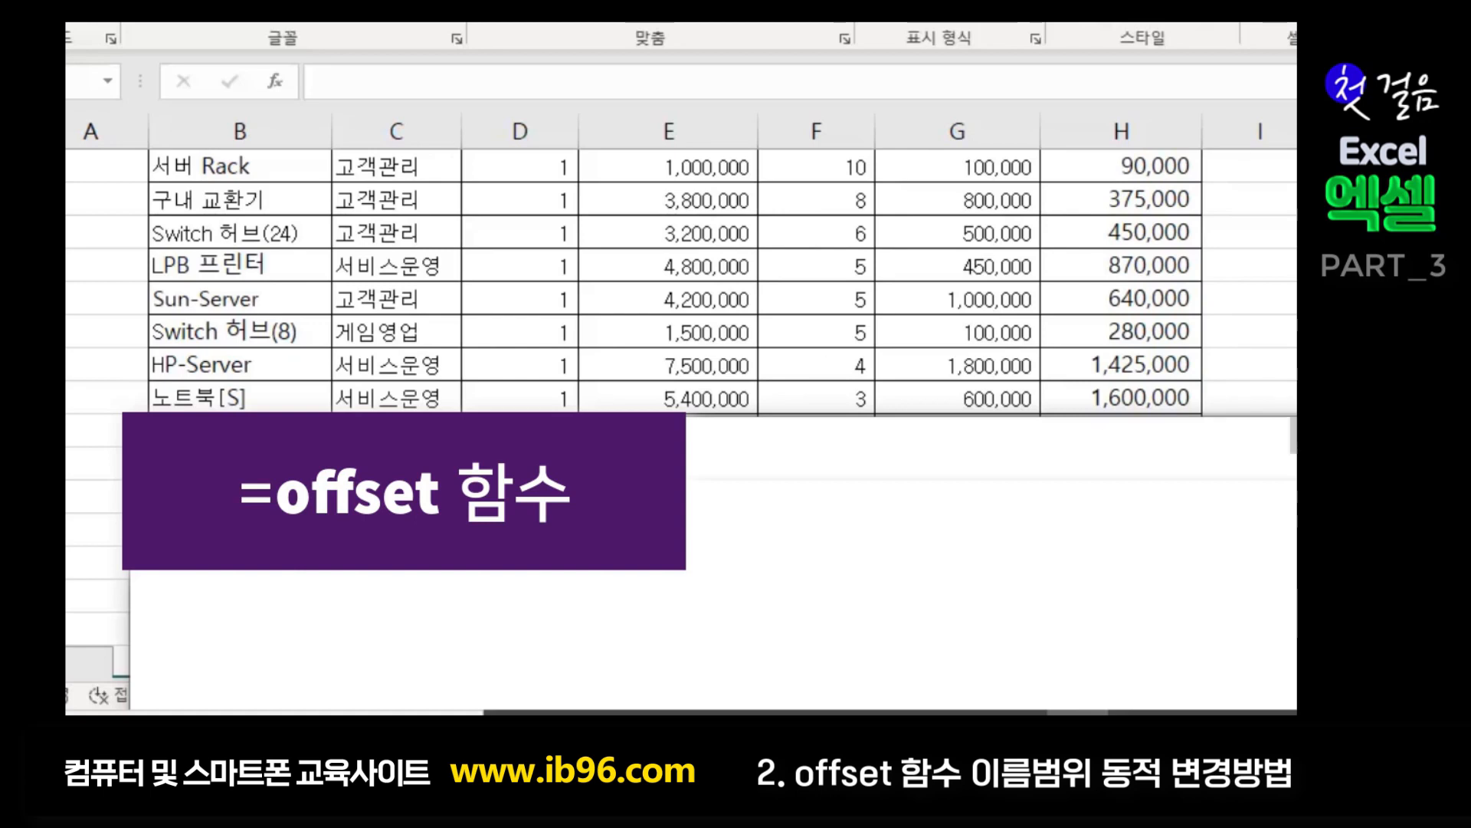
- Start an OFFSET formula in Sheet1's K7 with the 비품명 header cell B4 as its reference
scroll(896, 447, up, 2)
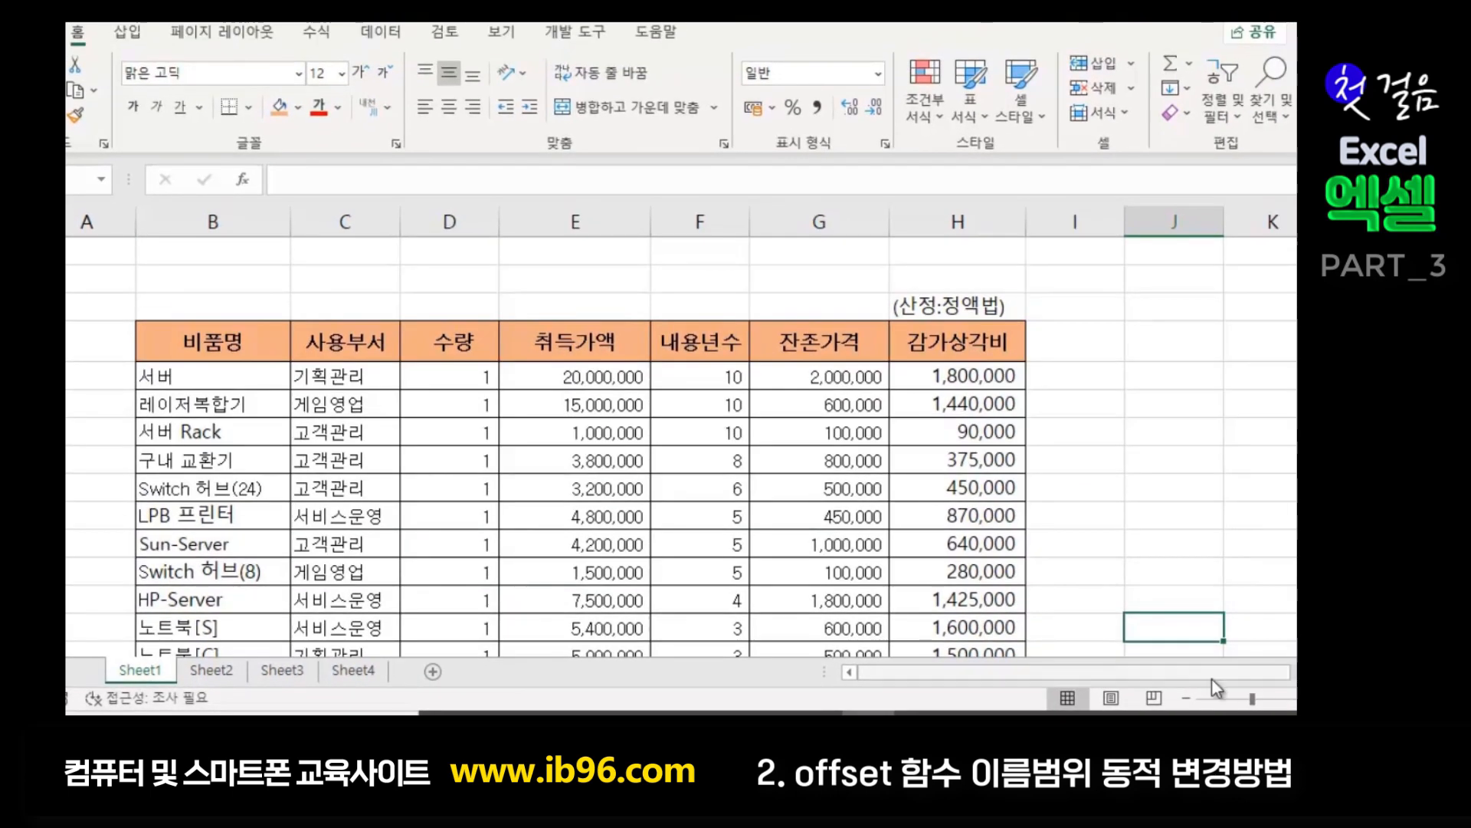
drag(1212, 678, 1275, 678)
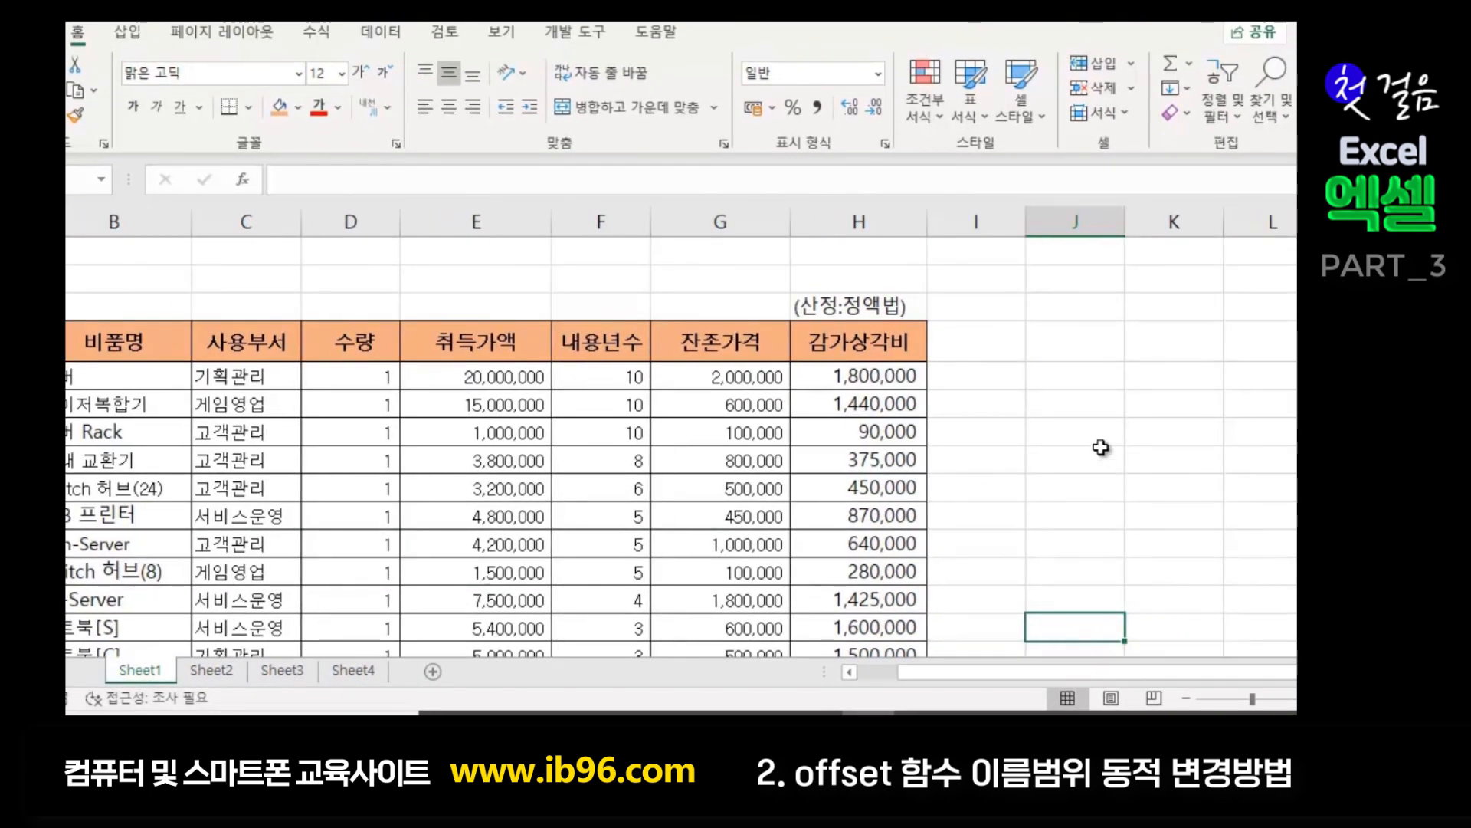
click(1160, 431)
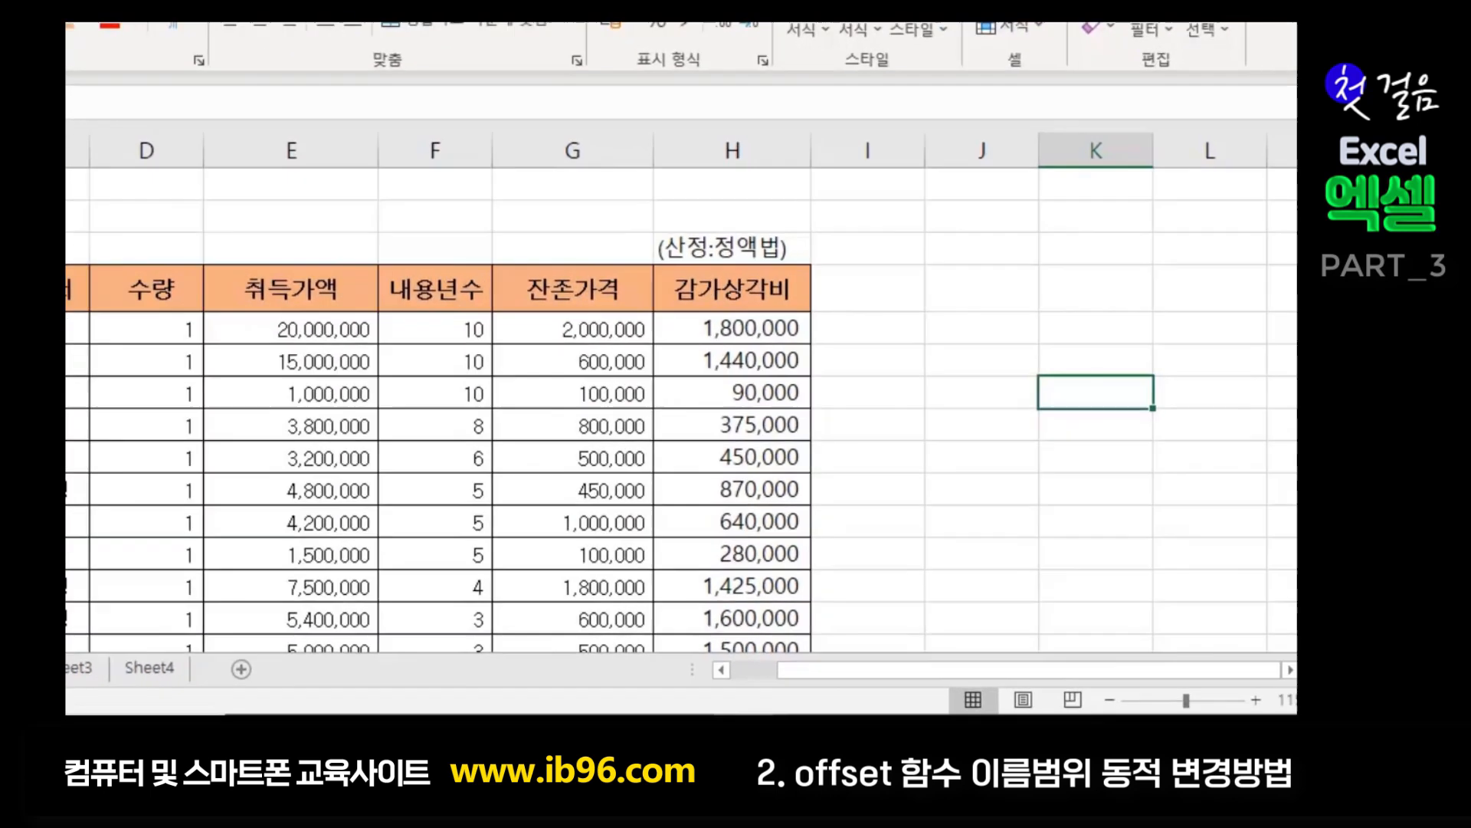
text(=)
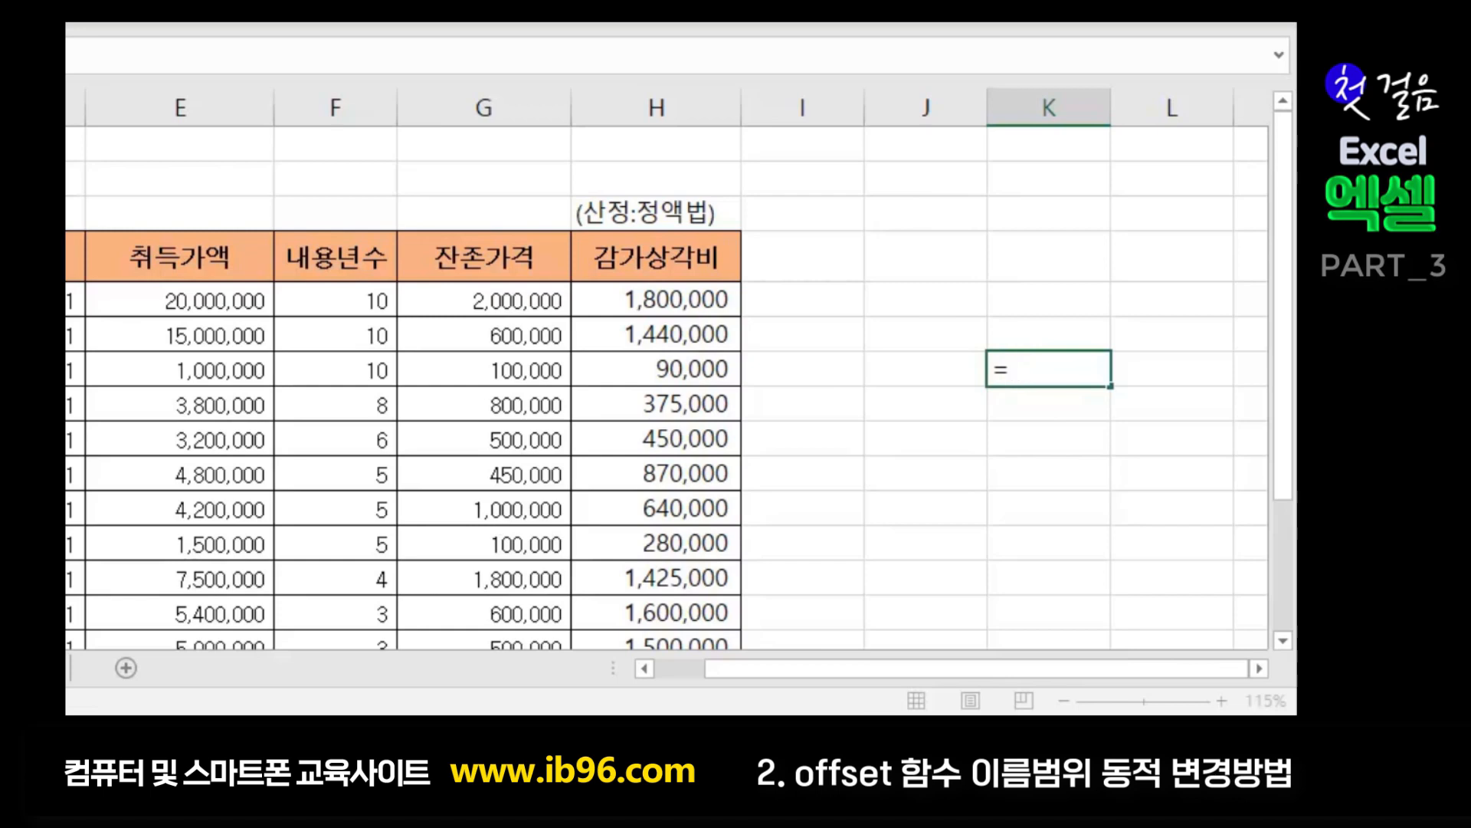
text(off)
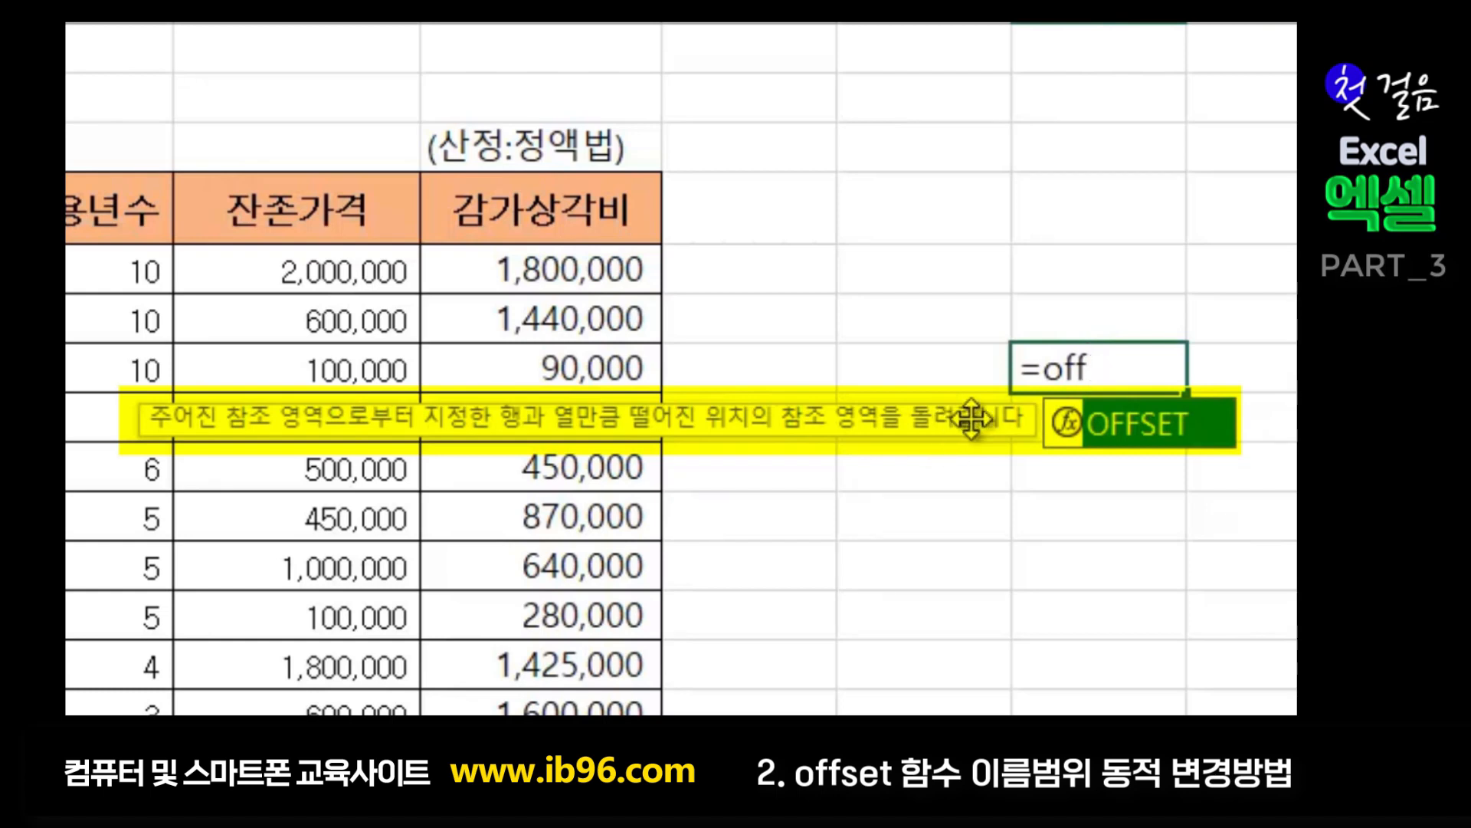
double_click(1152, 422)
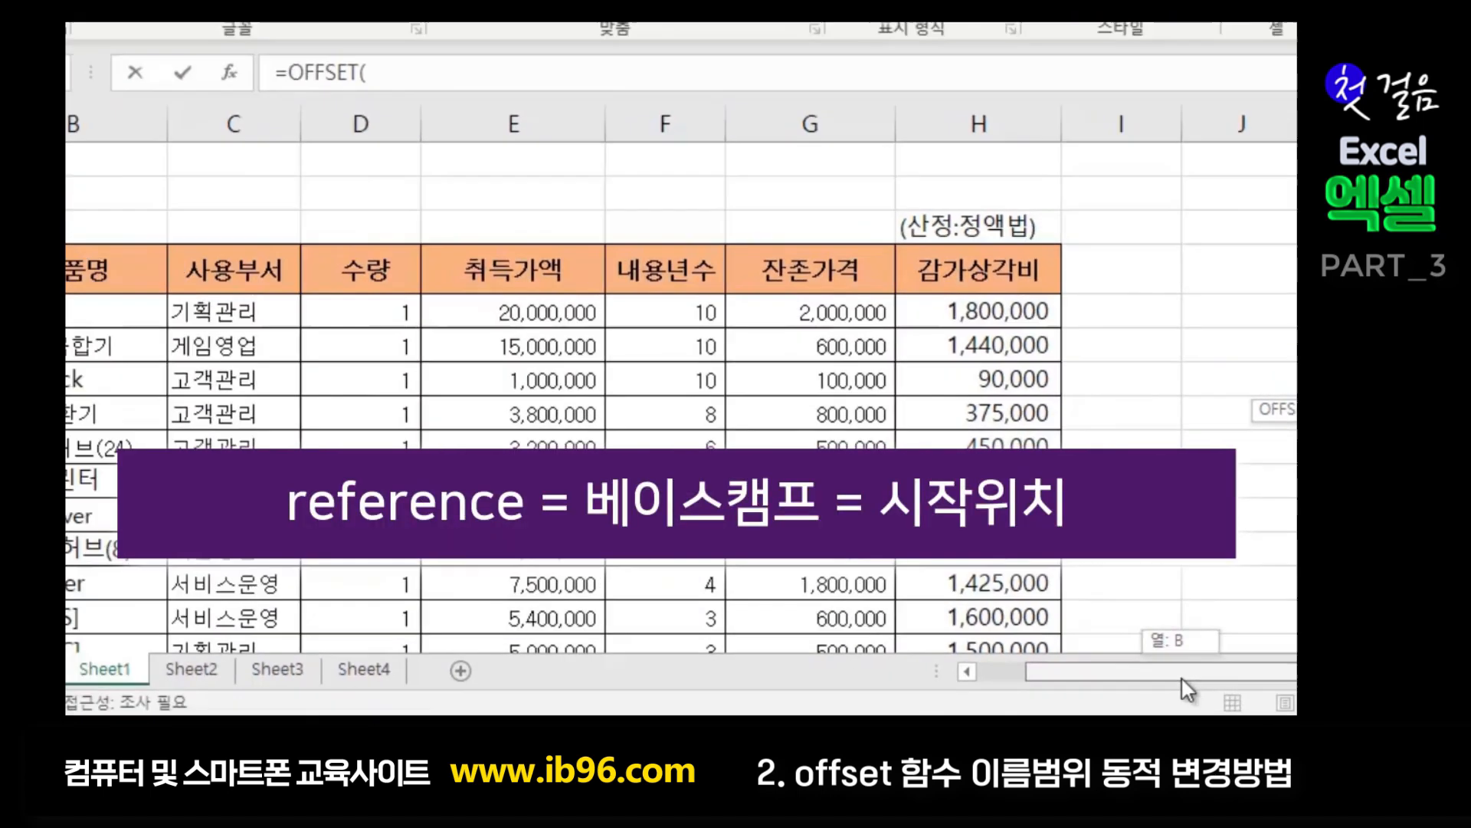
drag(1264, 676, 1139, 680)
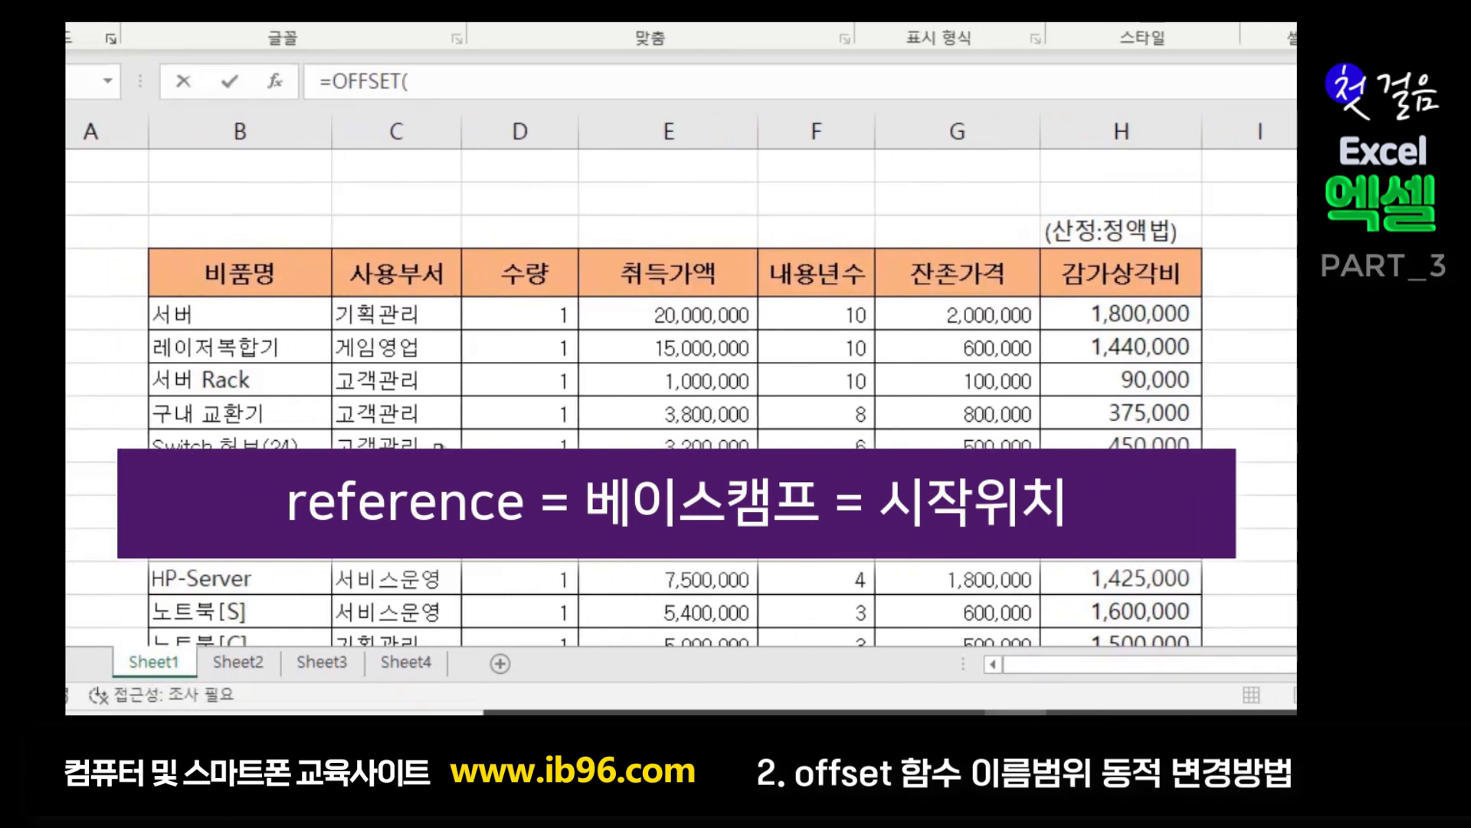
click(242, 274)
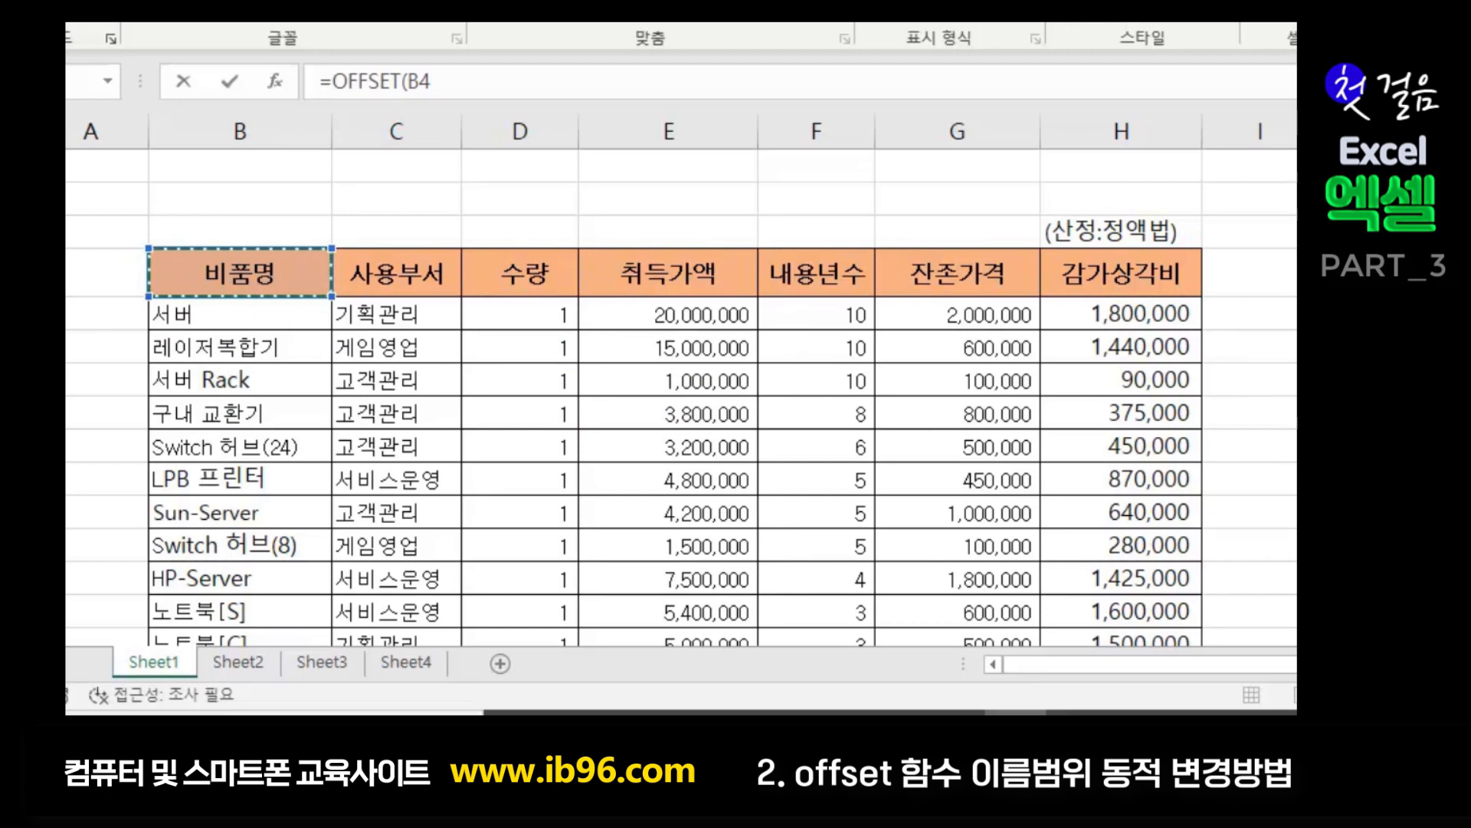
- Complete the K7 formula with rows 3, cols 3, height 1 and width 1, as =OFFSET(B4,3,3,1,1)
text(,3)
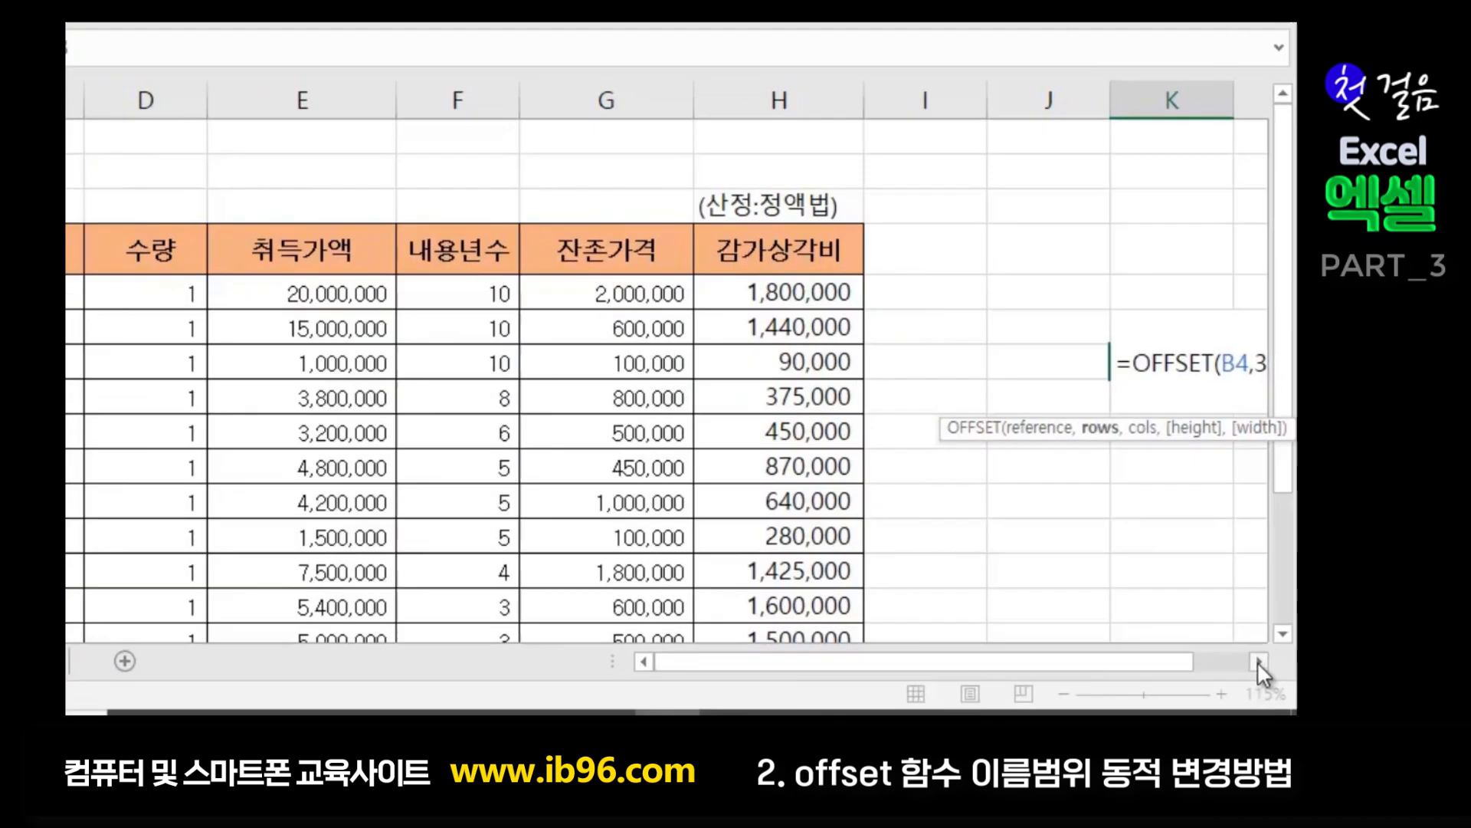
click(1258, 661)
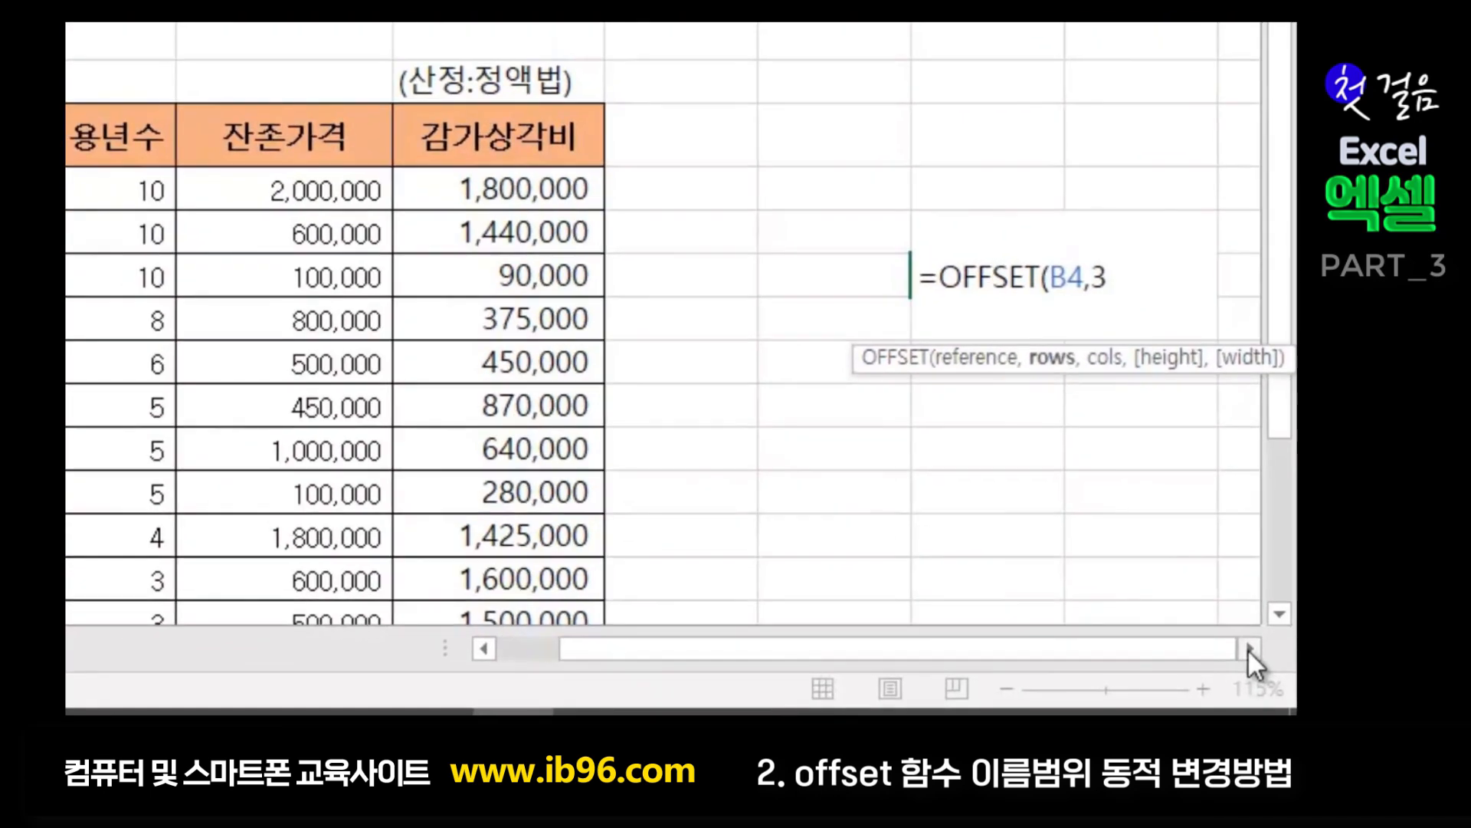
text(,3)
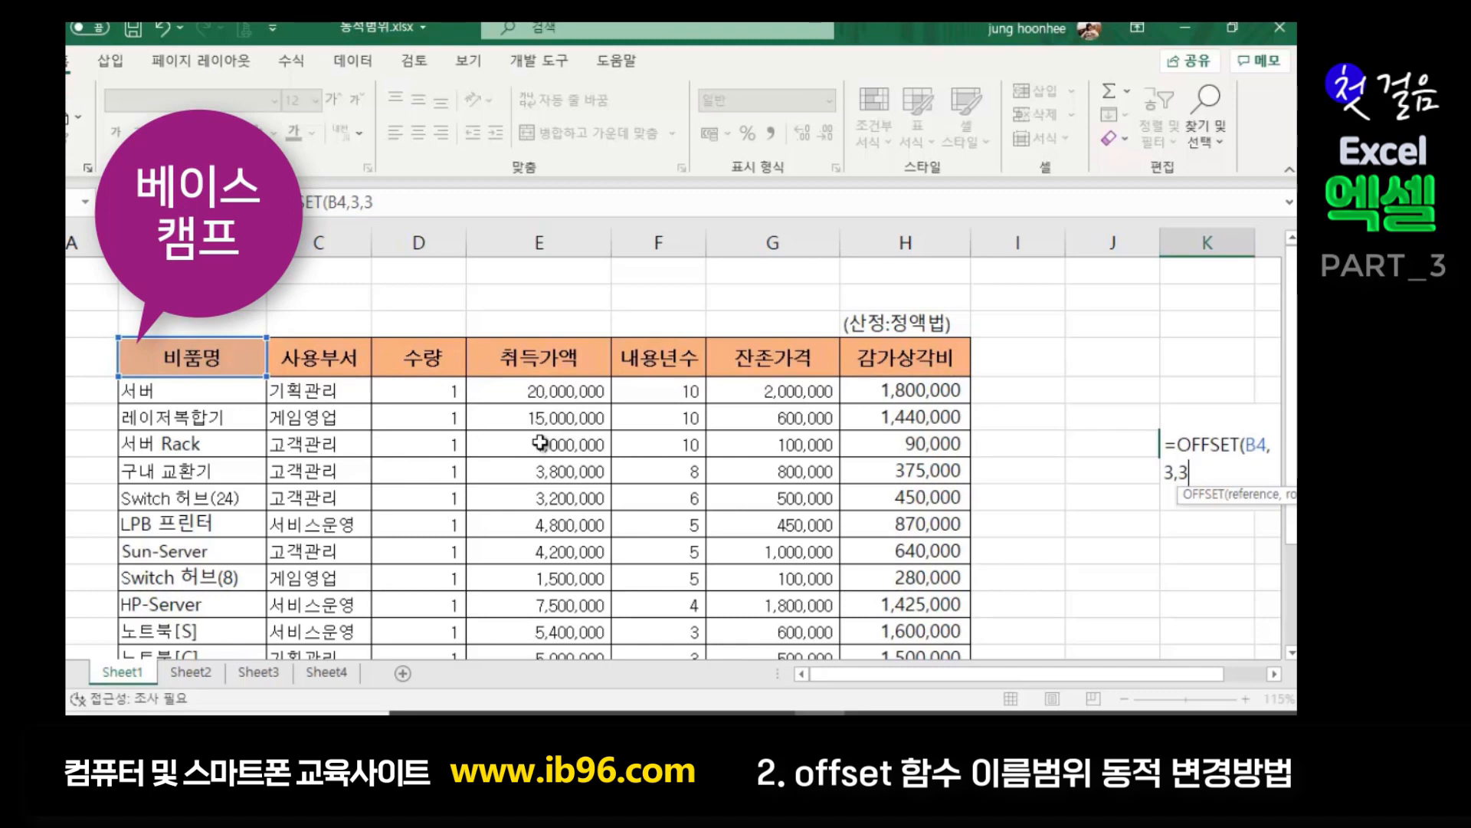
text(,1,1)
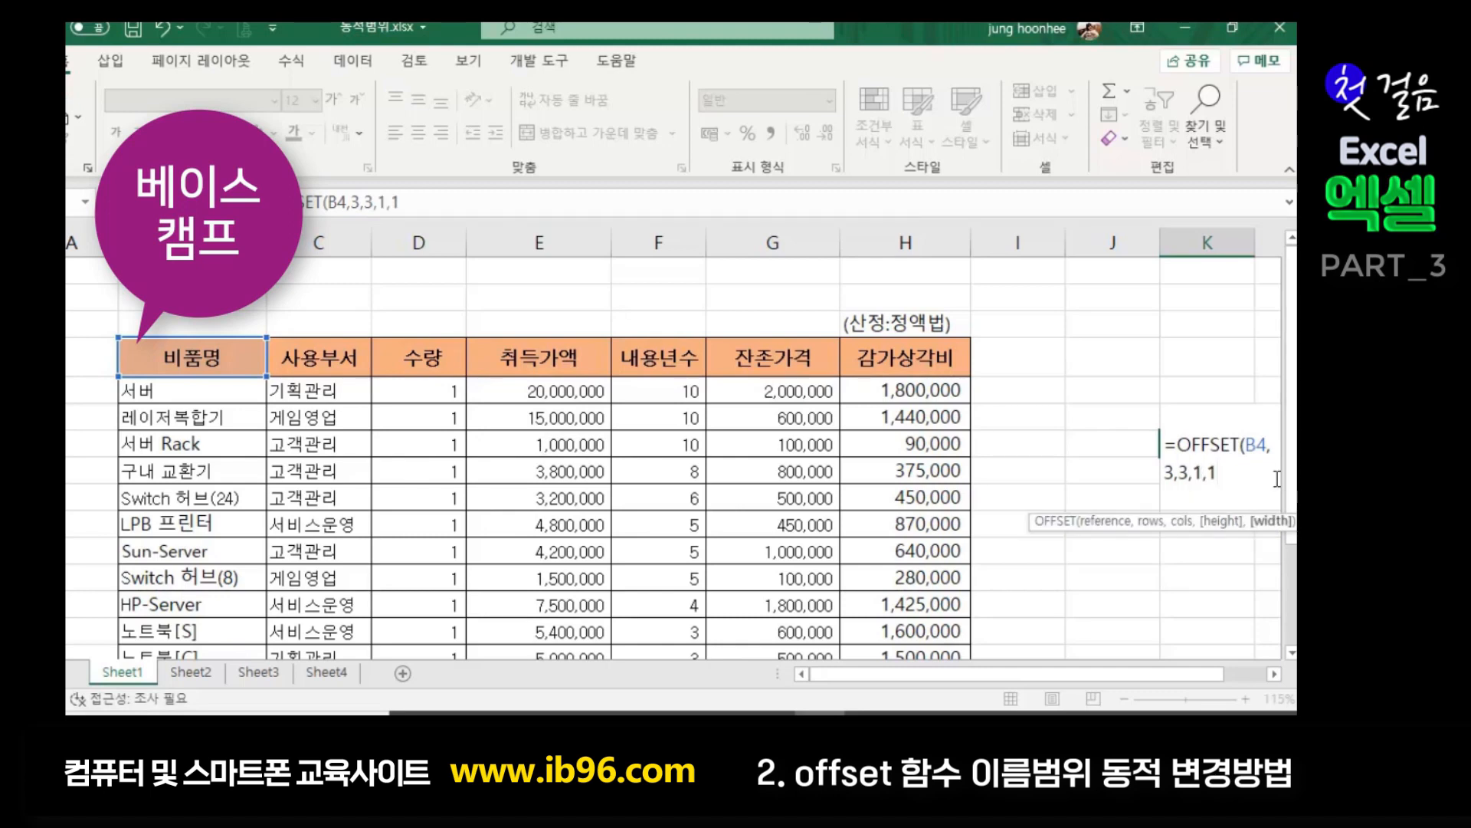
key(Return)
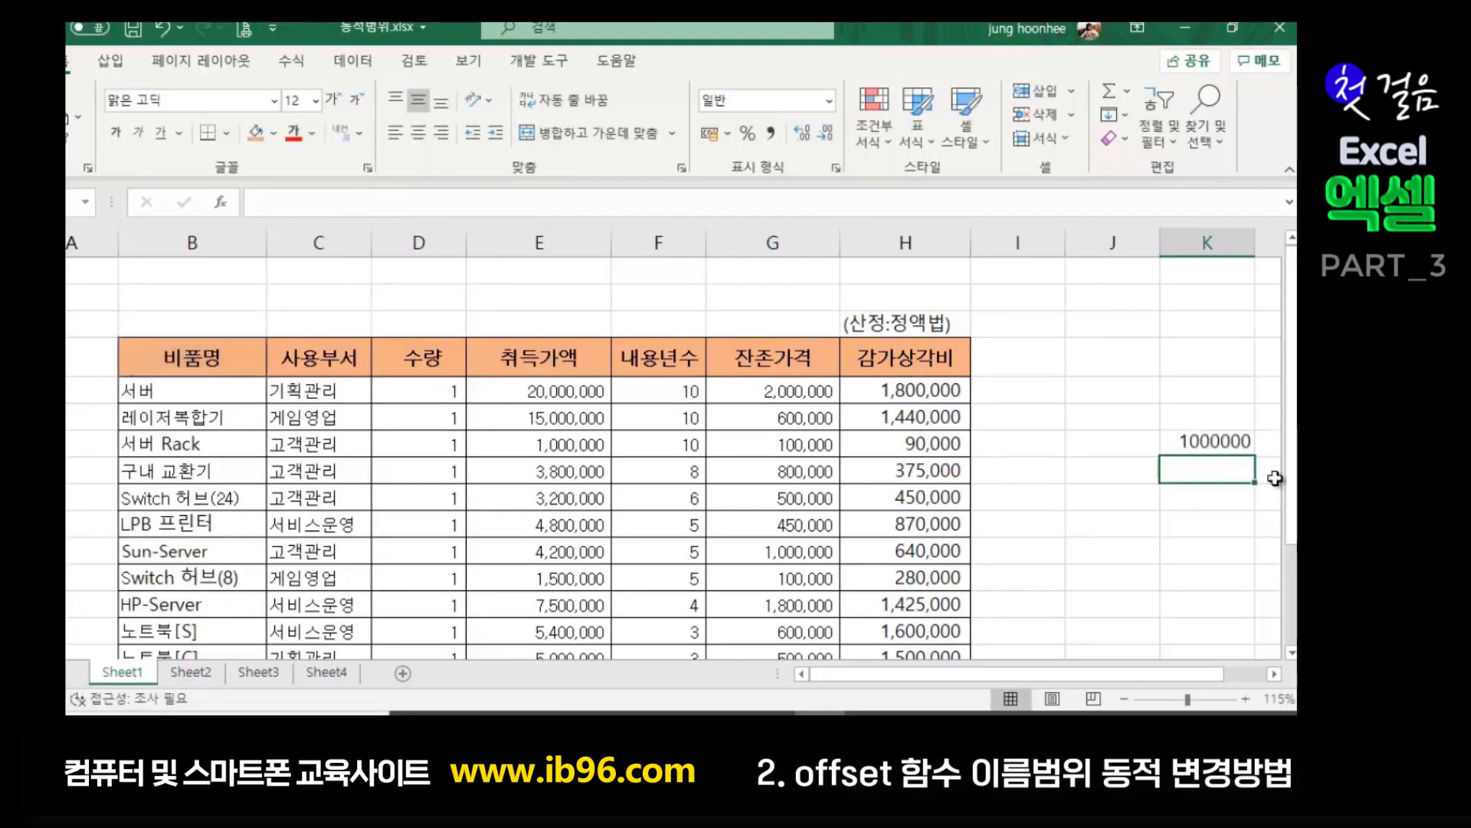
- Compare K7 with the 서버 Rack 취득가액 in E7 and set the OFFSET height to 3, giving =OFFSET(B4,3,3,3,1)
click(556, 444)
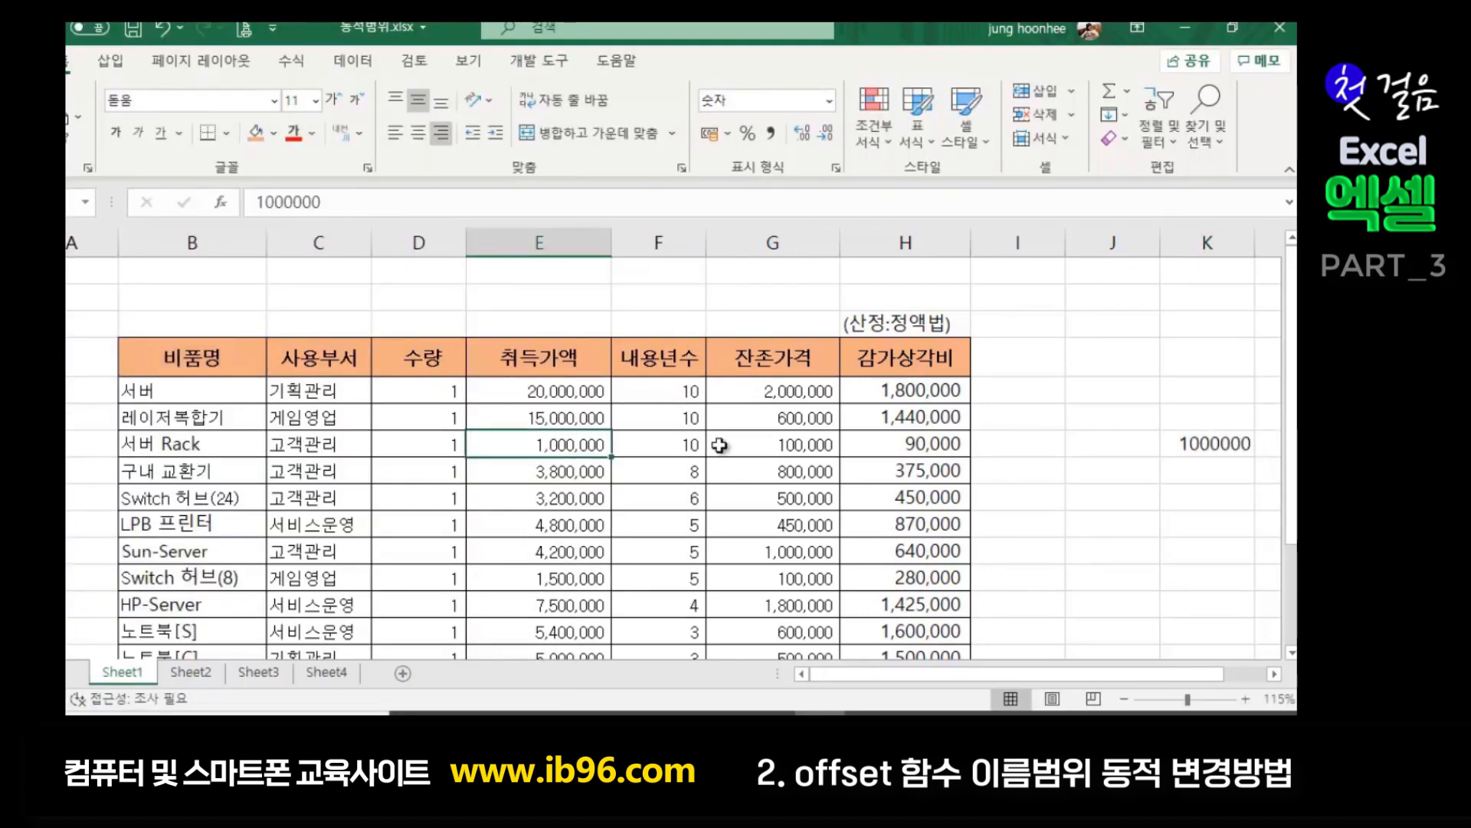
click(1214, 441)
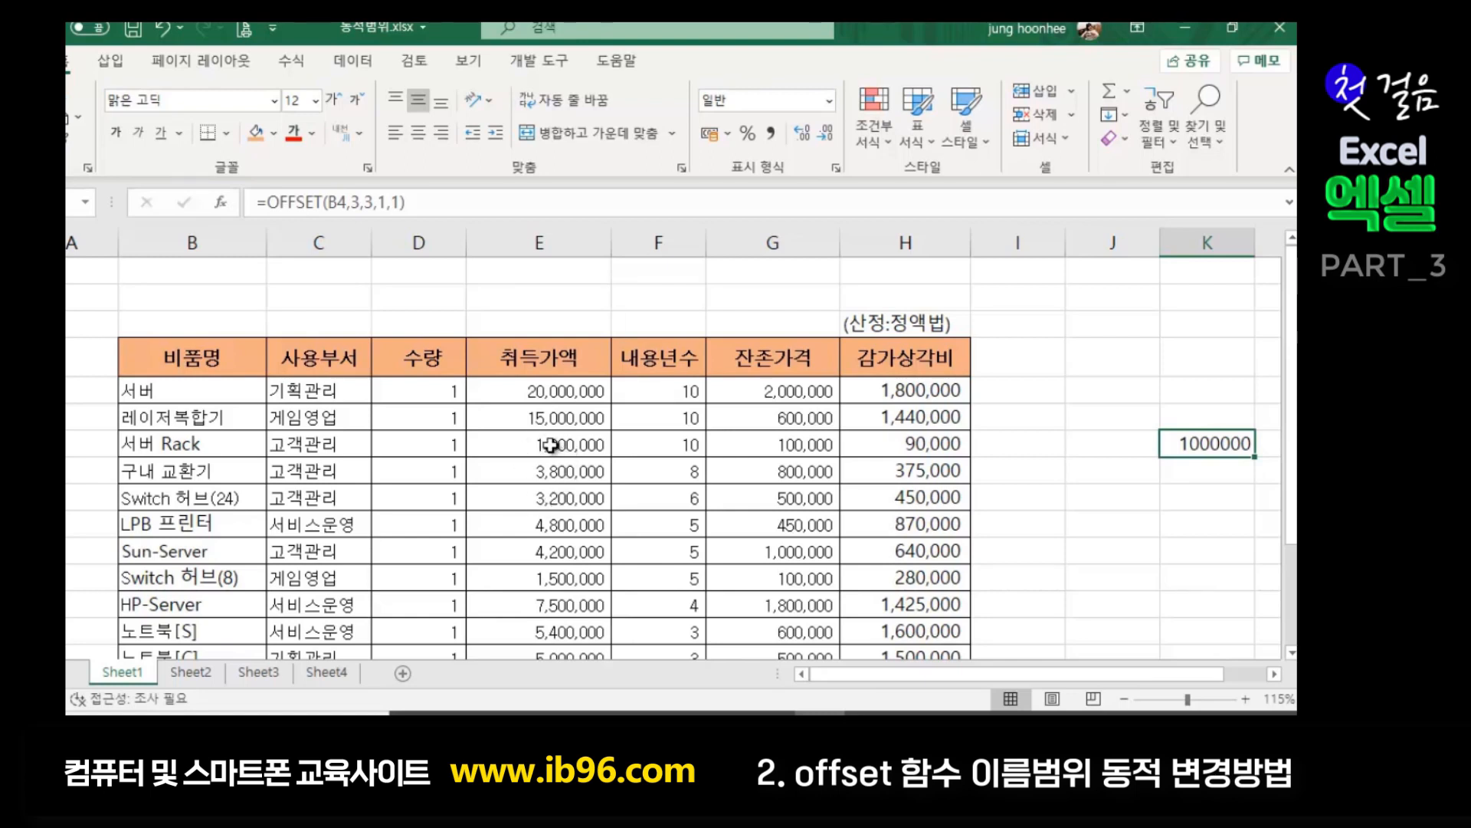
click(385, 202)
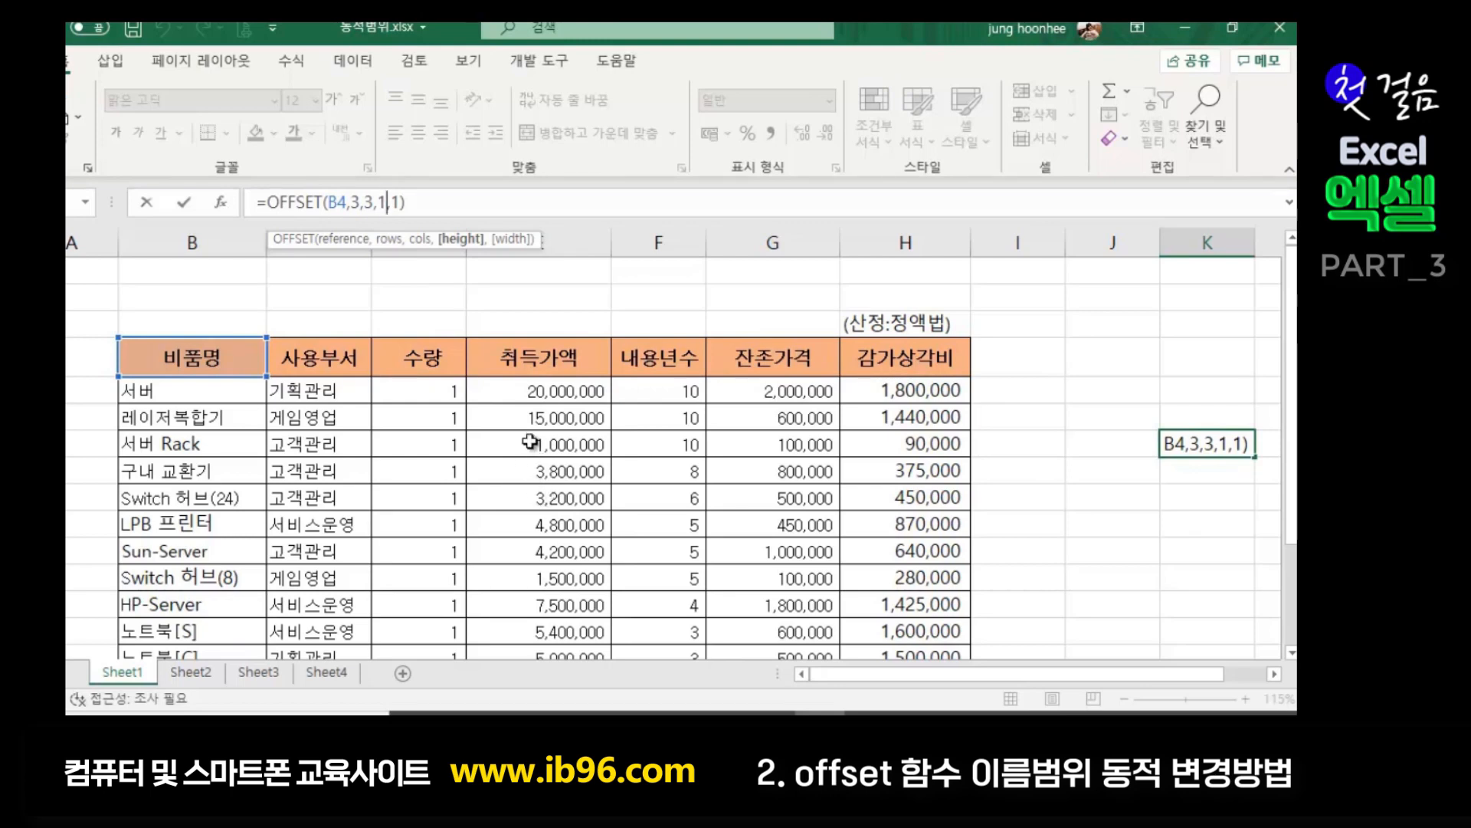
key(BackSpace)
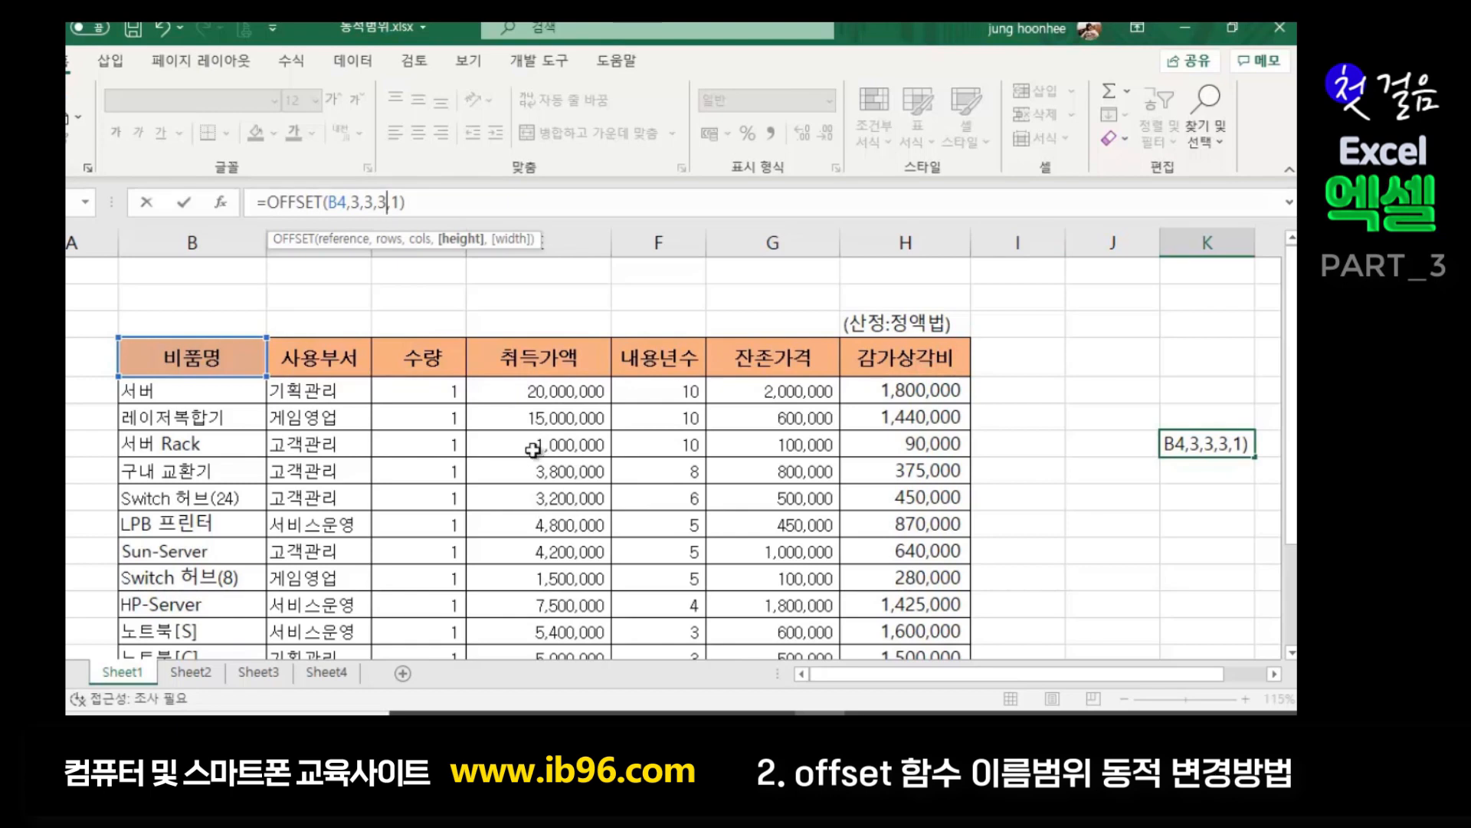
click(399, 206)
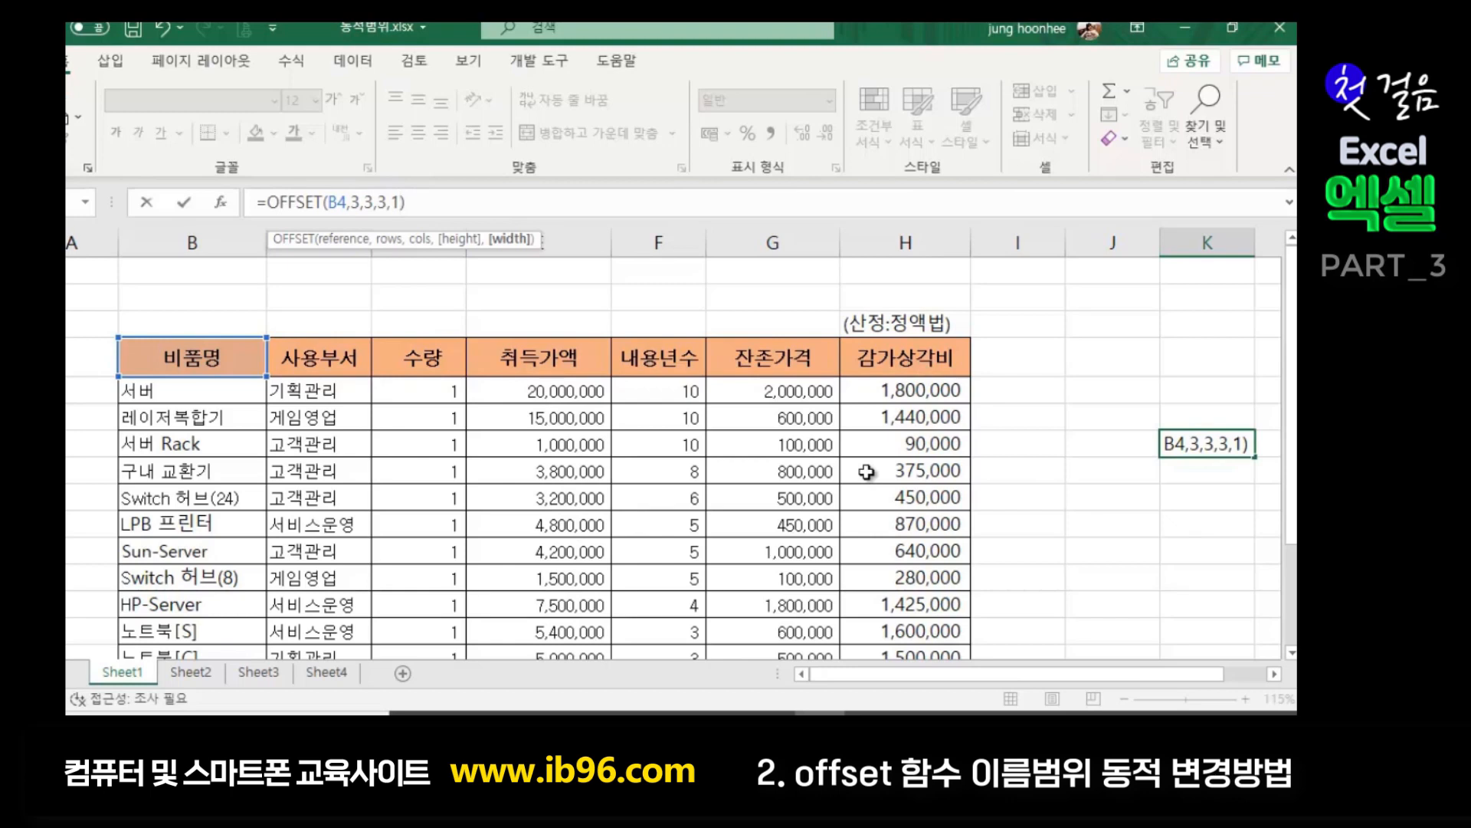
key(Return)
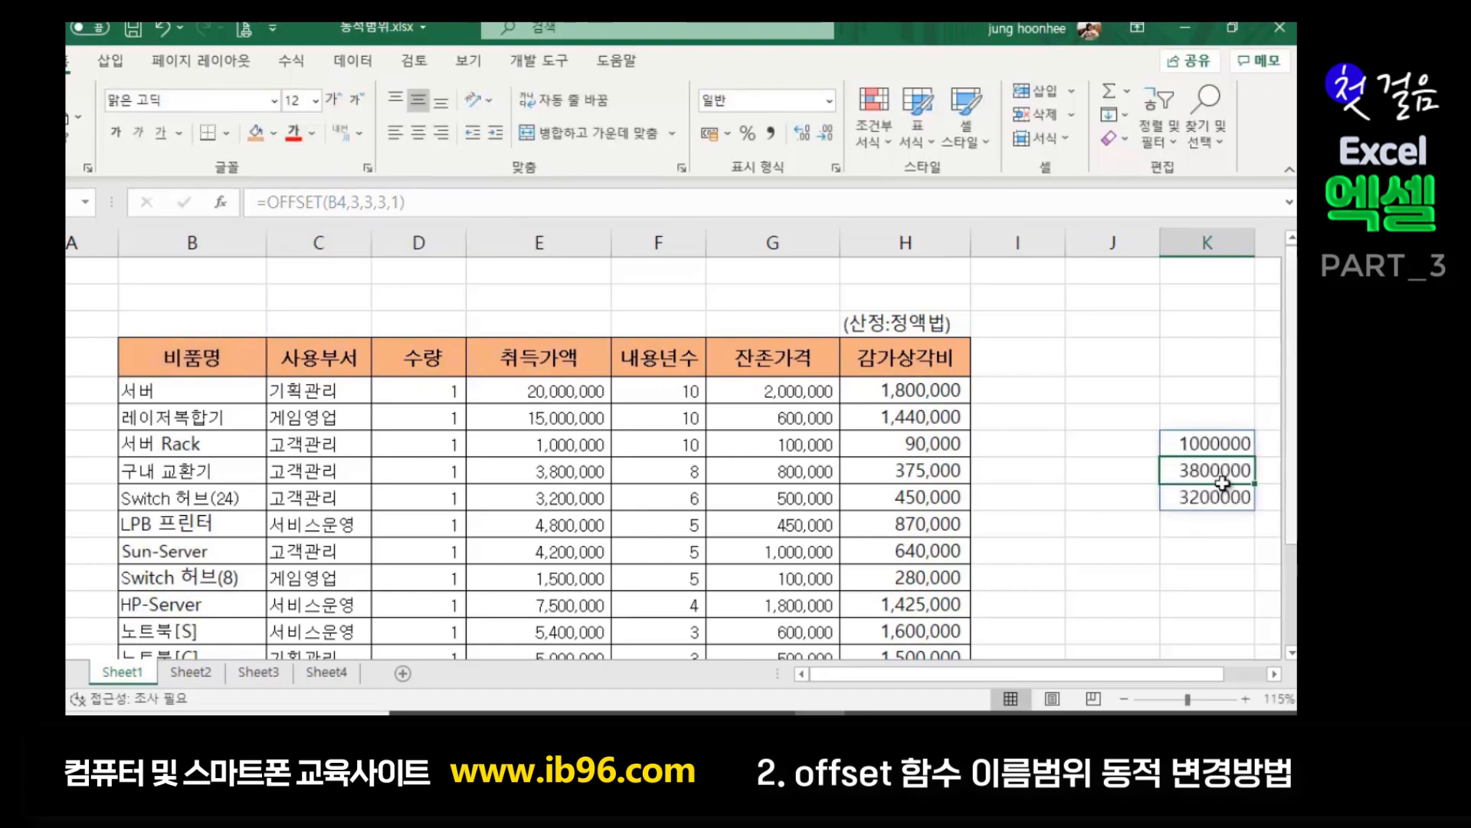
- Compare the OFFSET results in K7:K9 with the 취득가액 values in E7:E9
drag(1190, 442, 1211, 497)
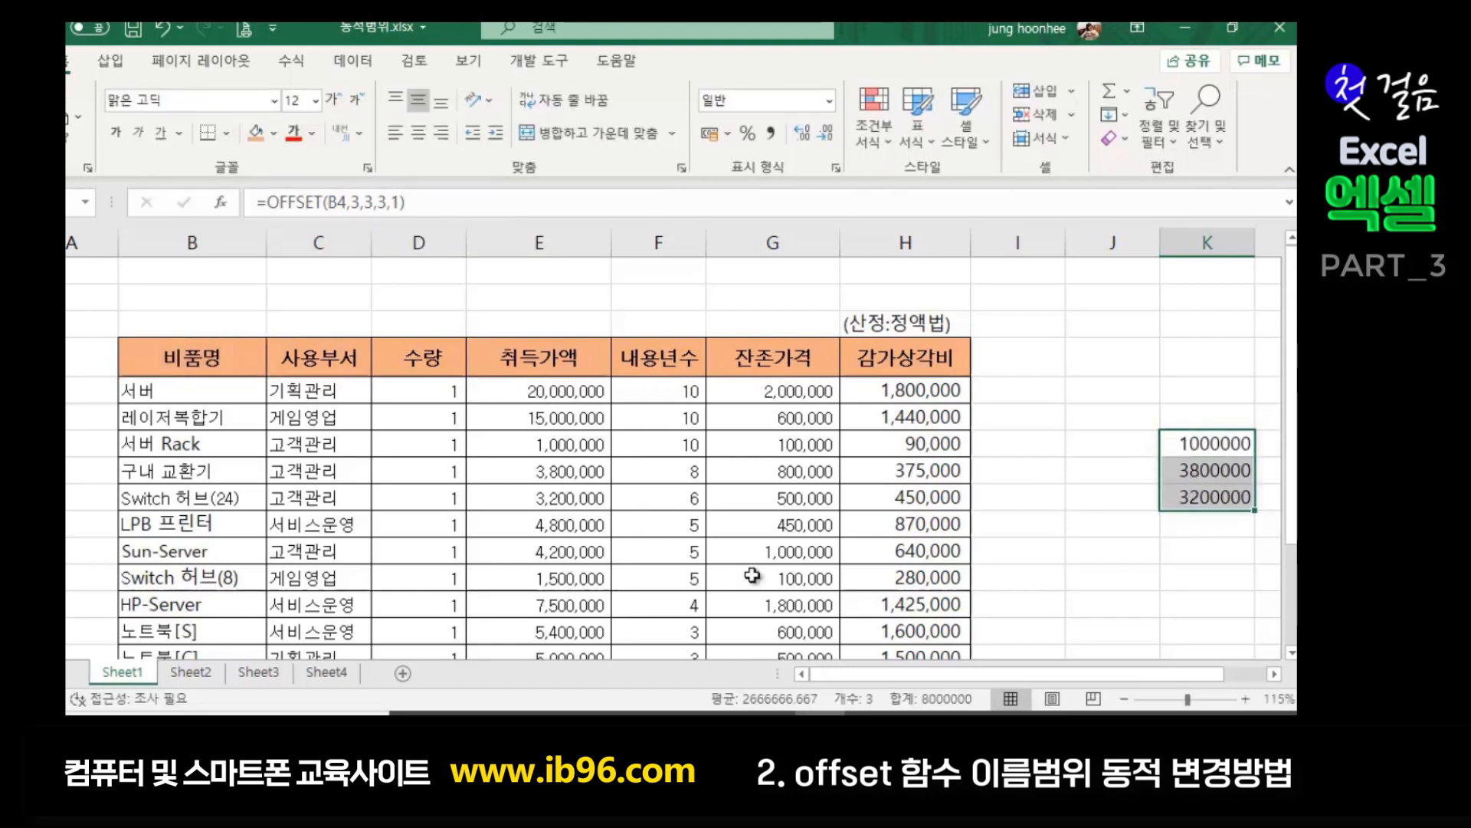
drag(547, 452, 549, 498)
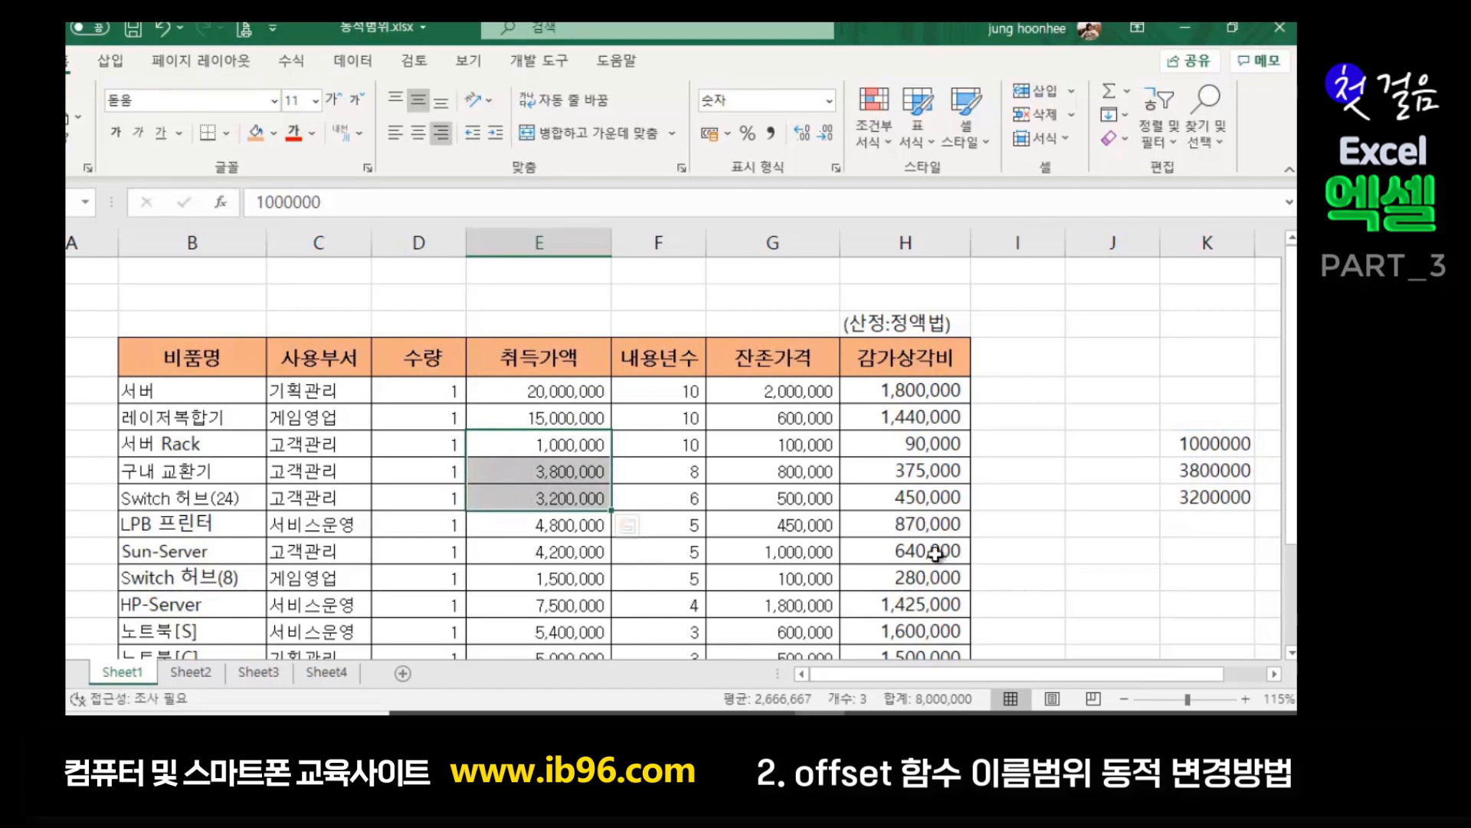
click(1057, 524)
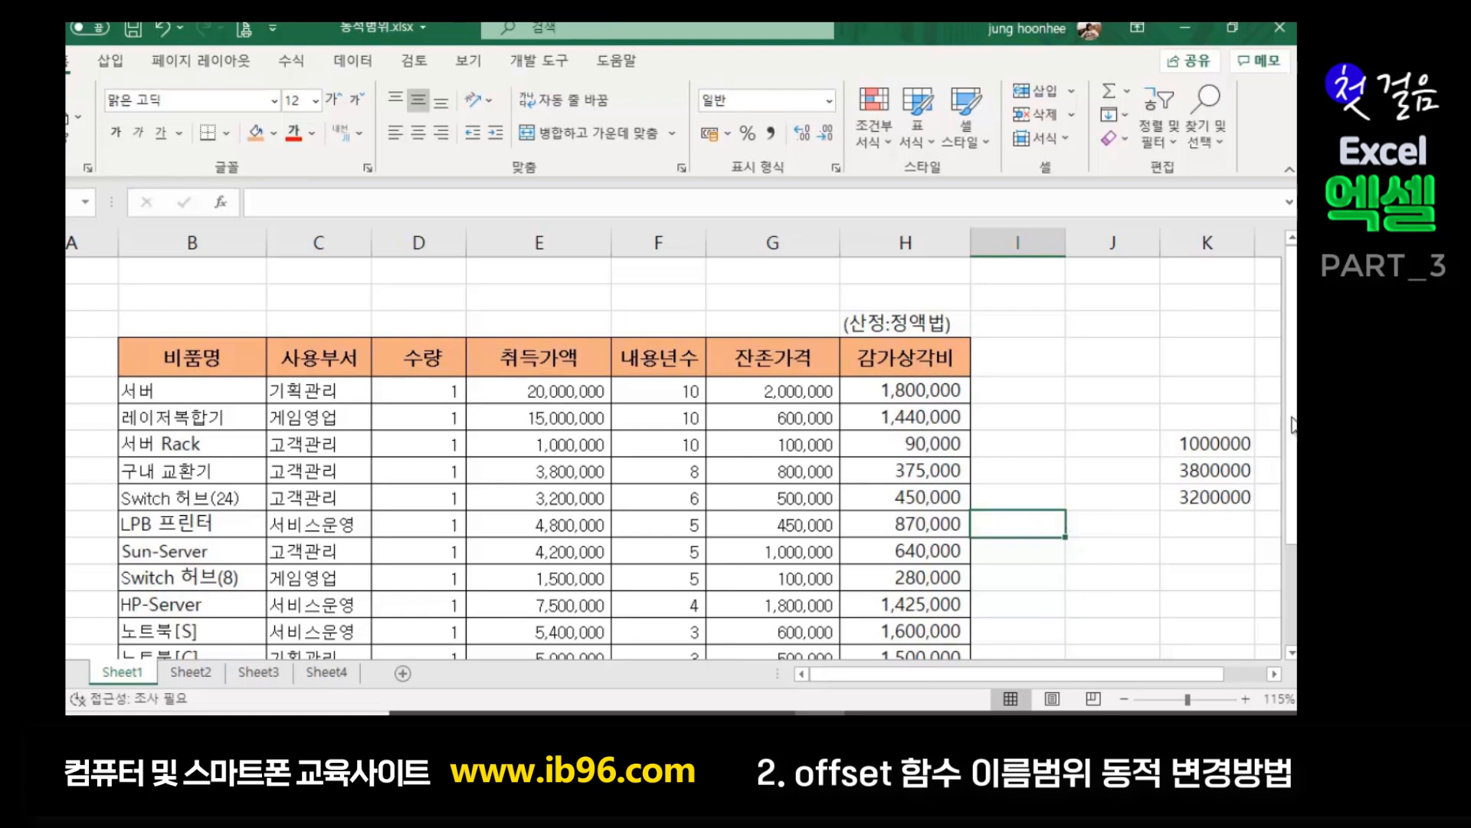
drag(1208, 441, 1205, 491)
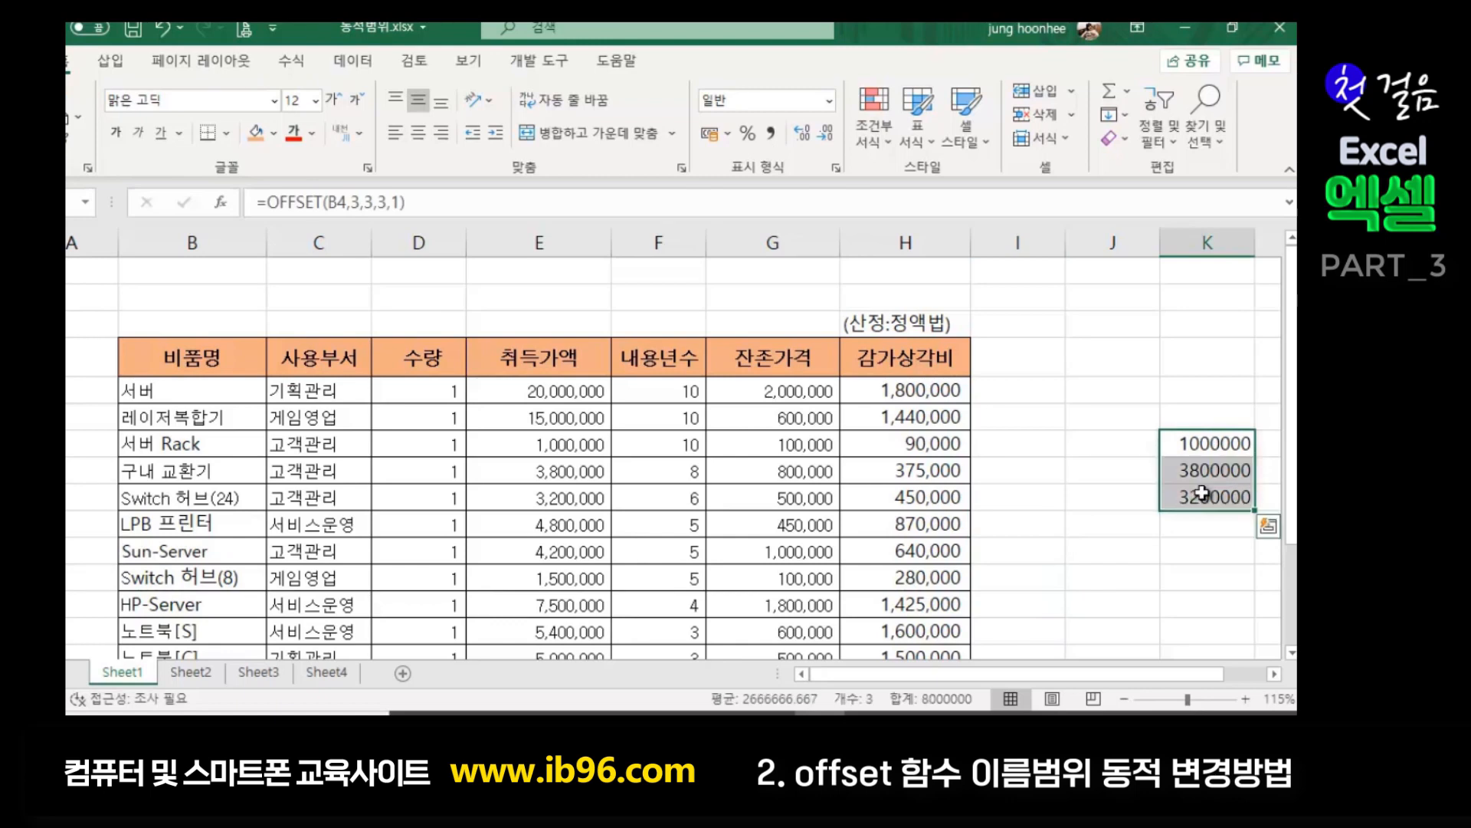
- Set the width of the K7 OFFSET formula to 2, giving =OFFSET(B4,3,3,3,2), and view the results across columns K and L
click(1202, 444)
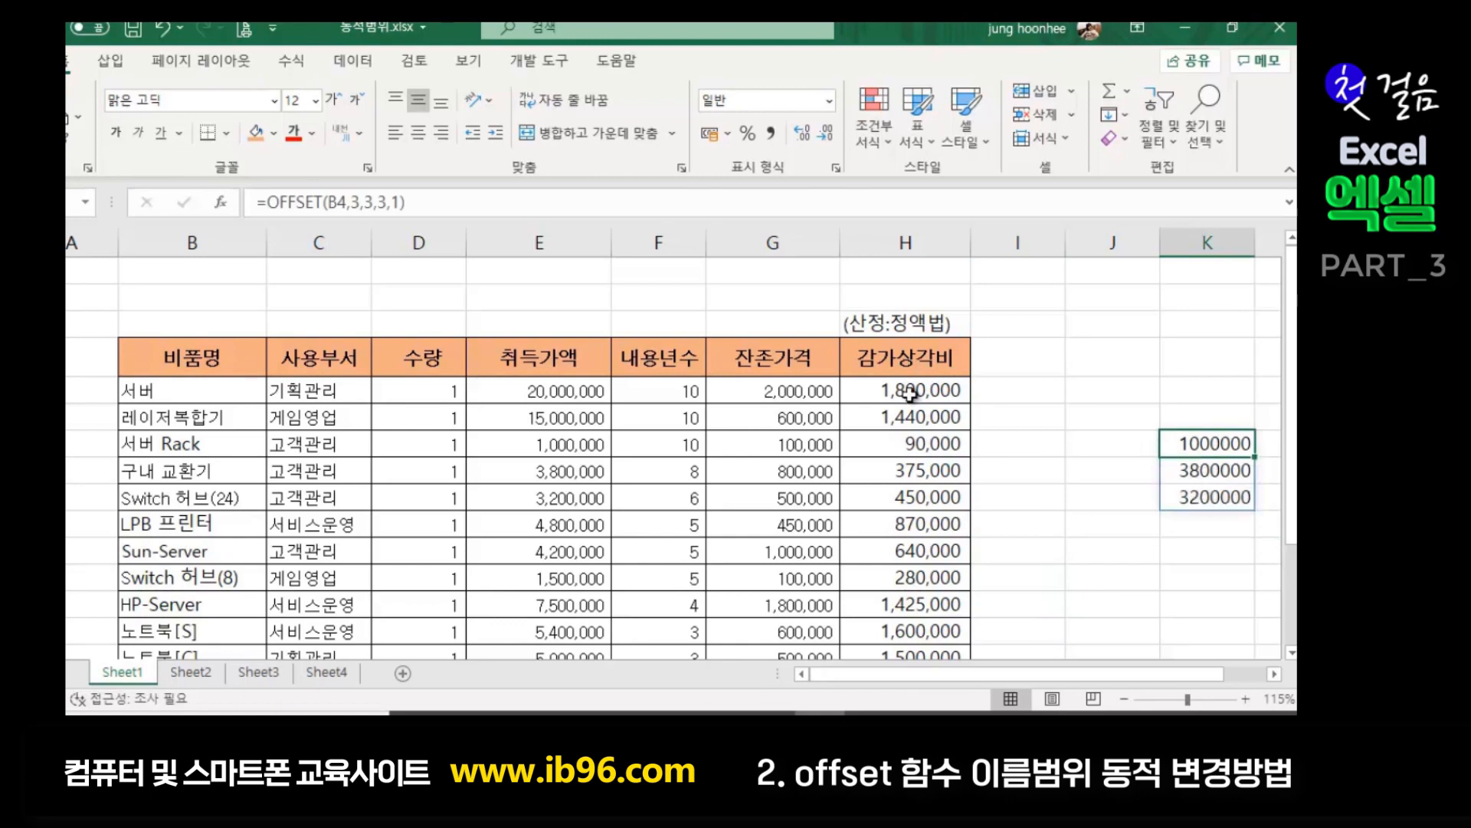
click(404, 201)
key(BackSpace)
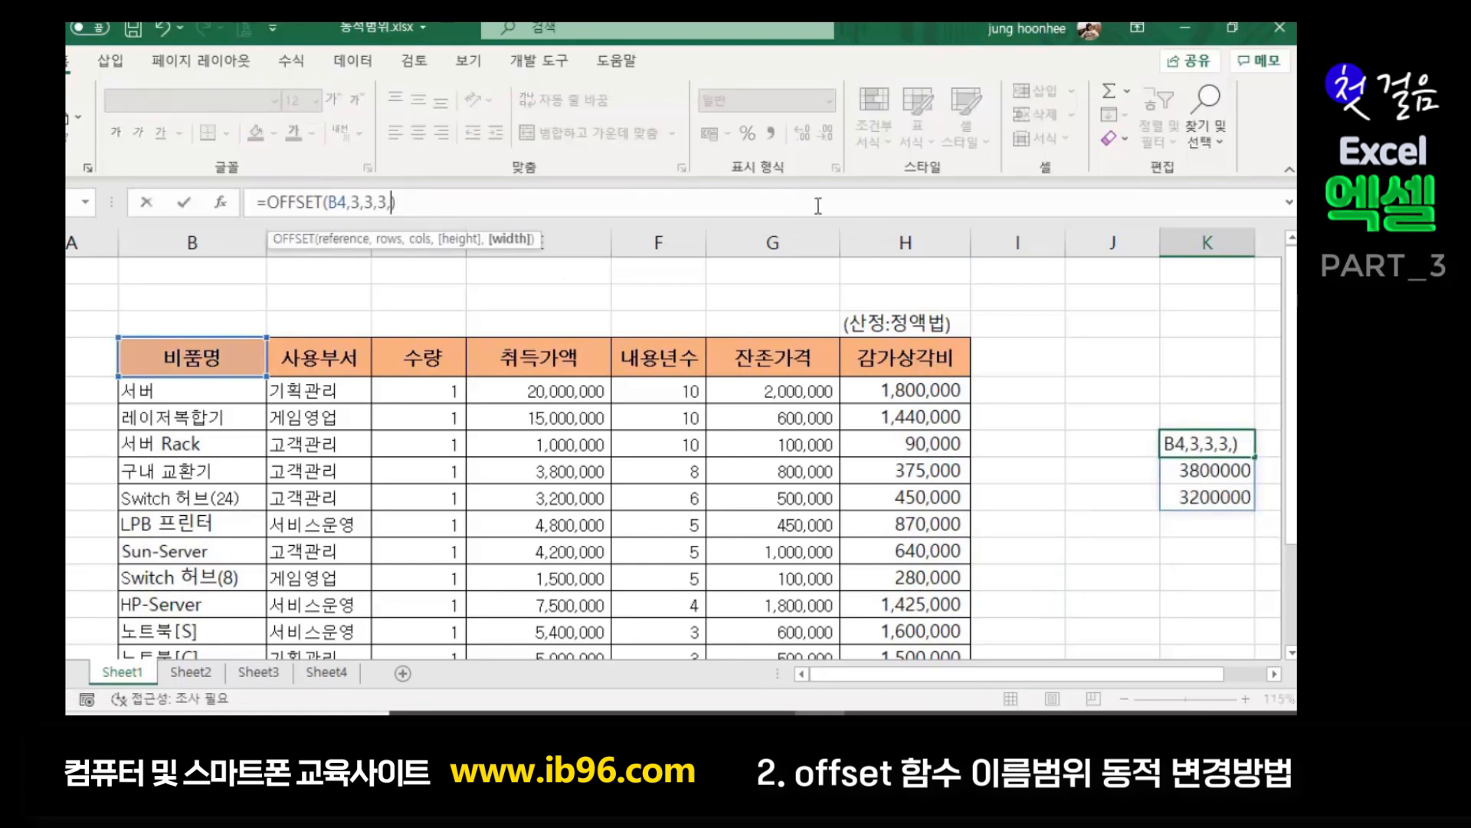
text(2)
click(449, 203)
key(Return)
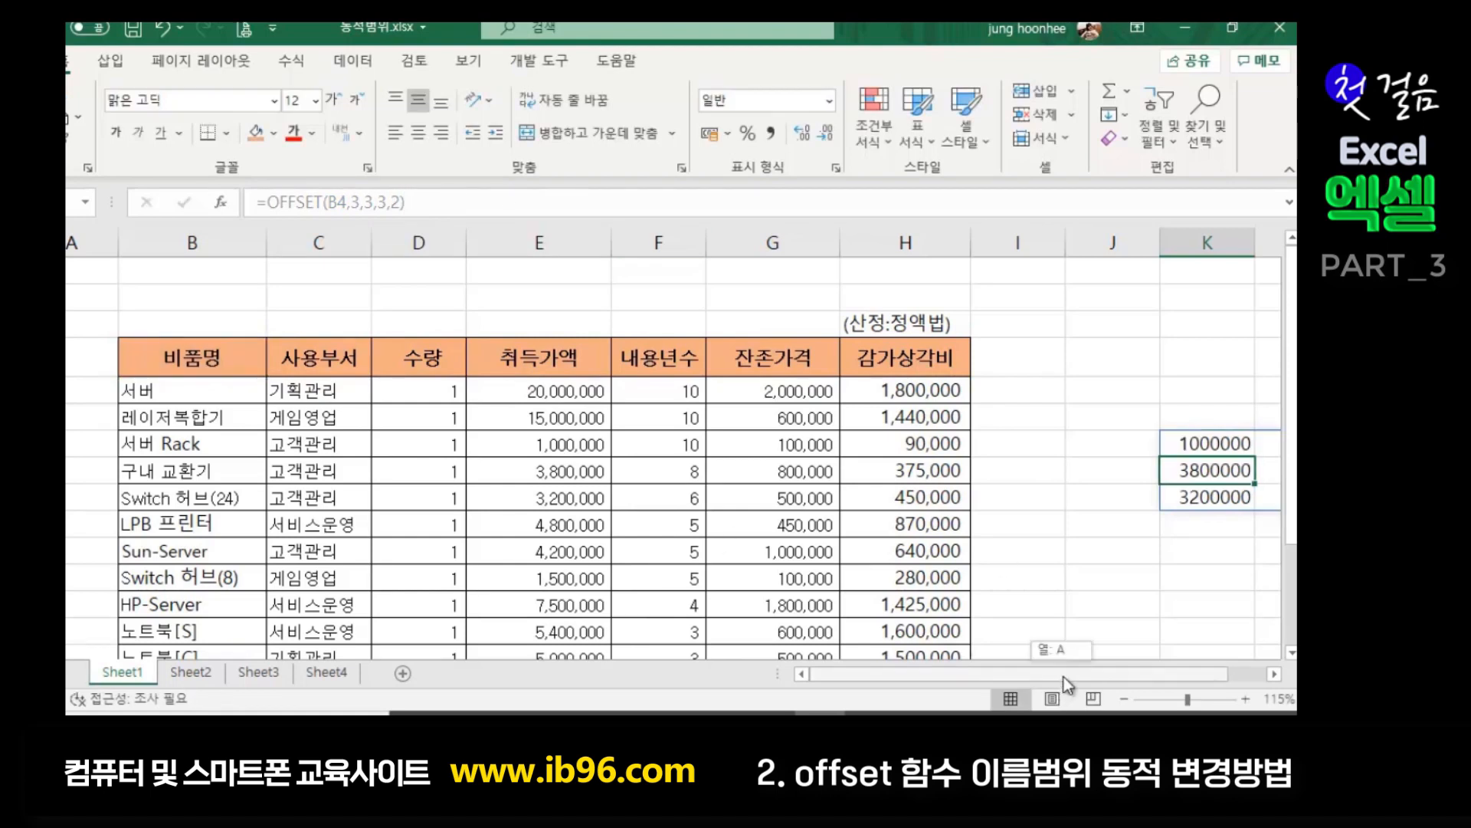
drag(1063, 677, 1211, 675)
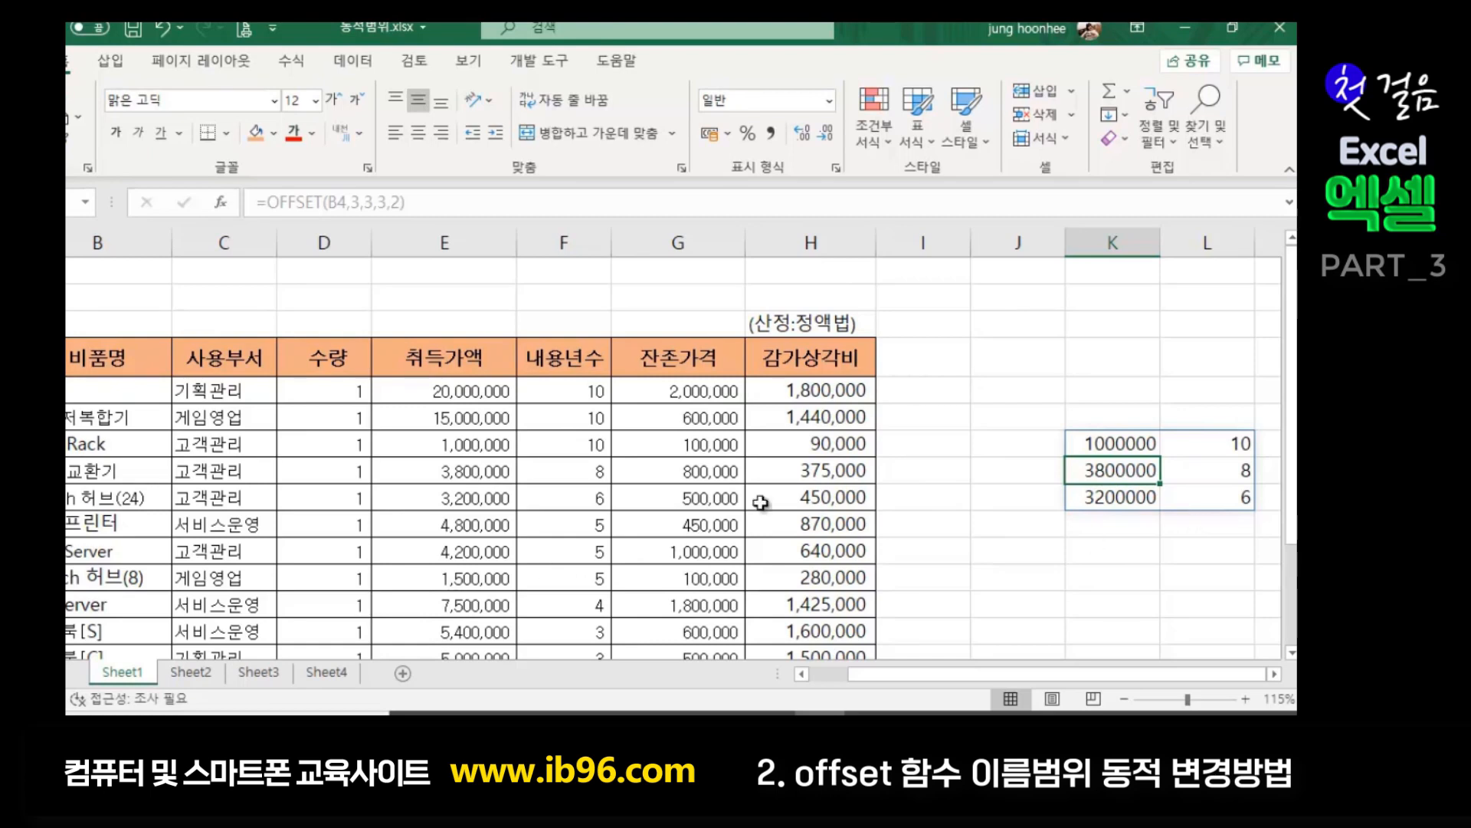
- Clear the OFFSET test results by deleting the contents of columns K and L on Sheet1
drag(1122, 444, 1231, 499)
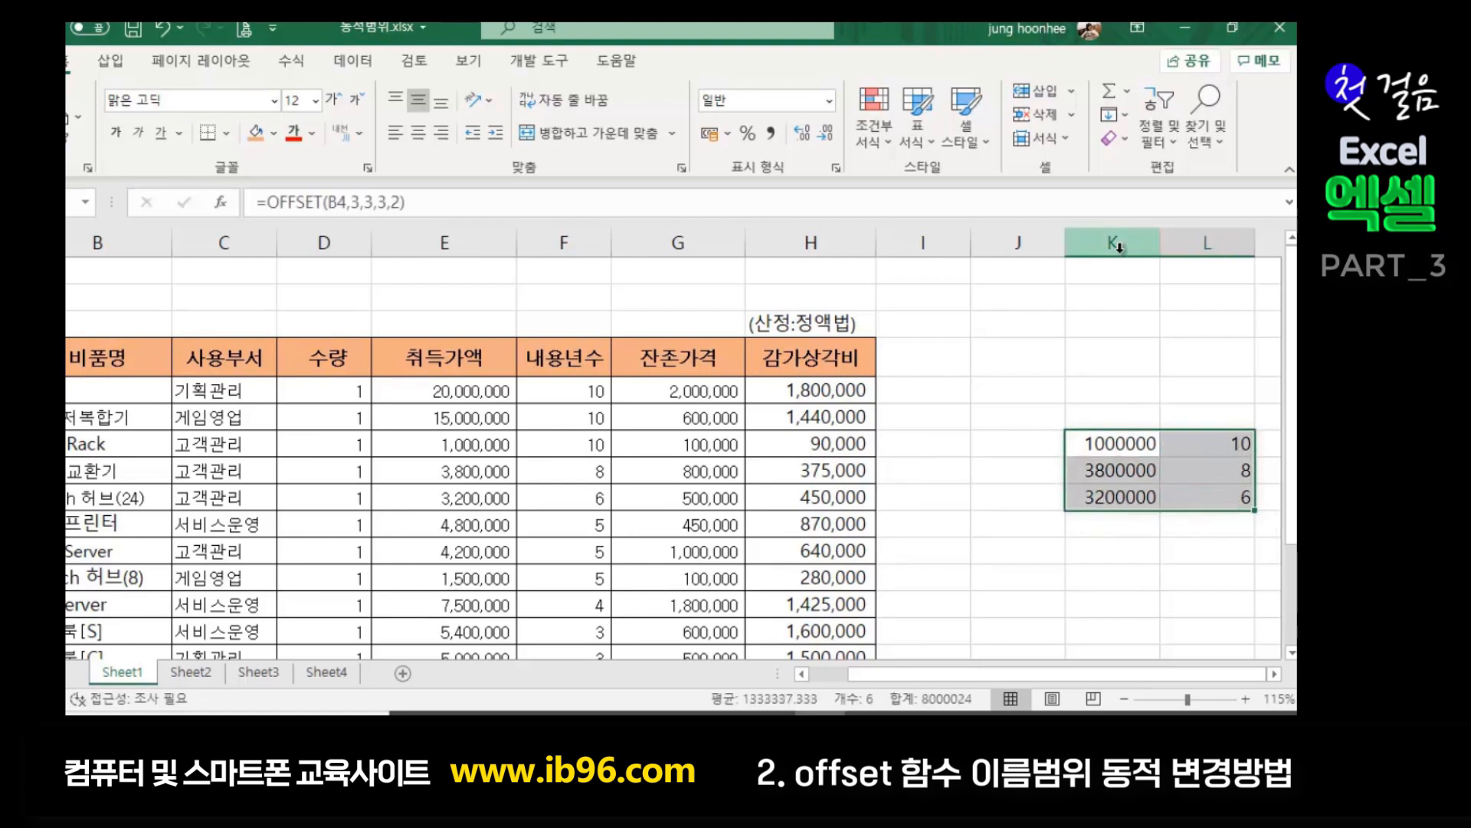
drag(1118, 243, 1209, 239)
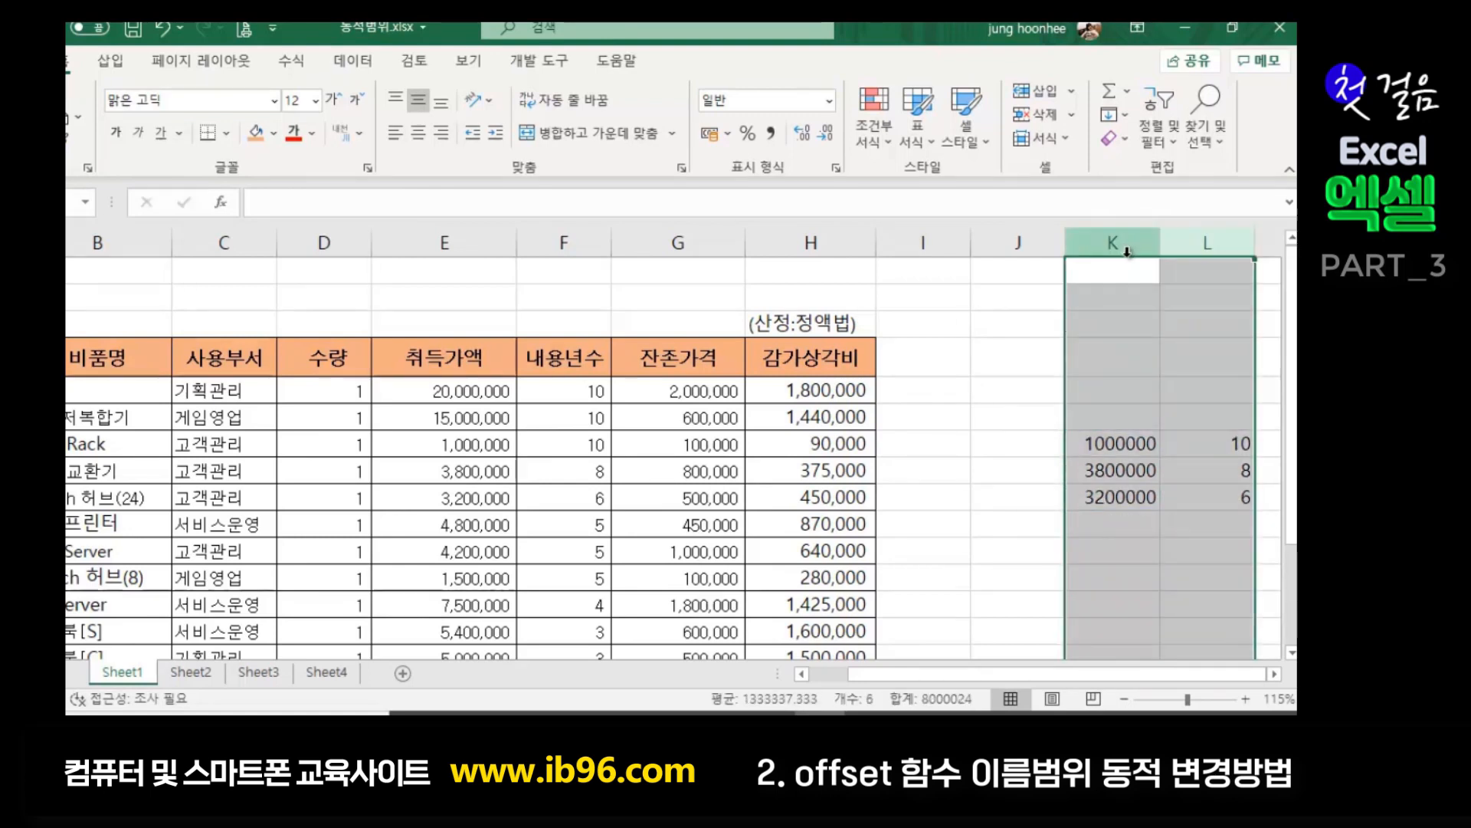
key(Delete)
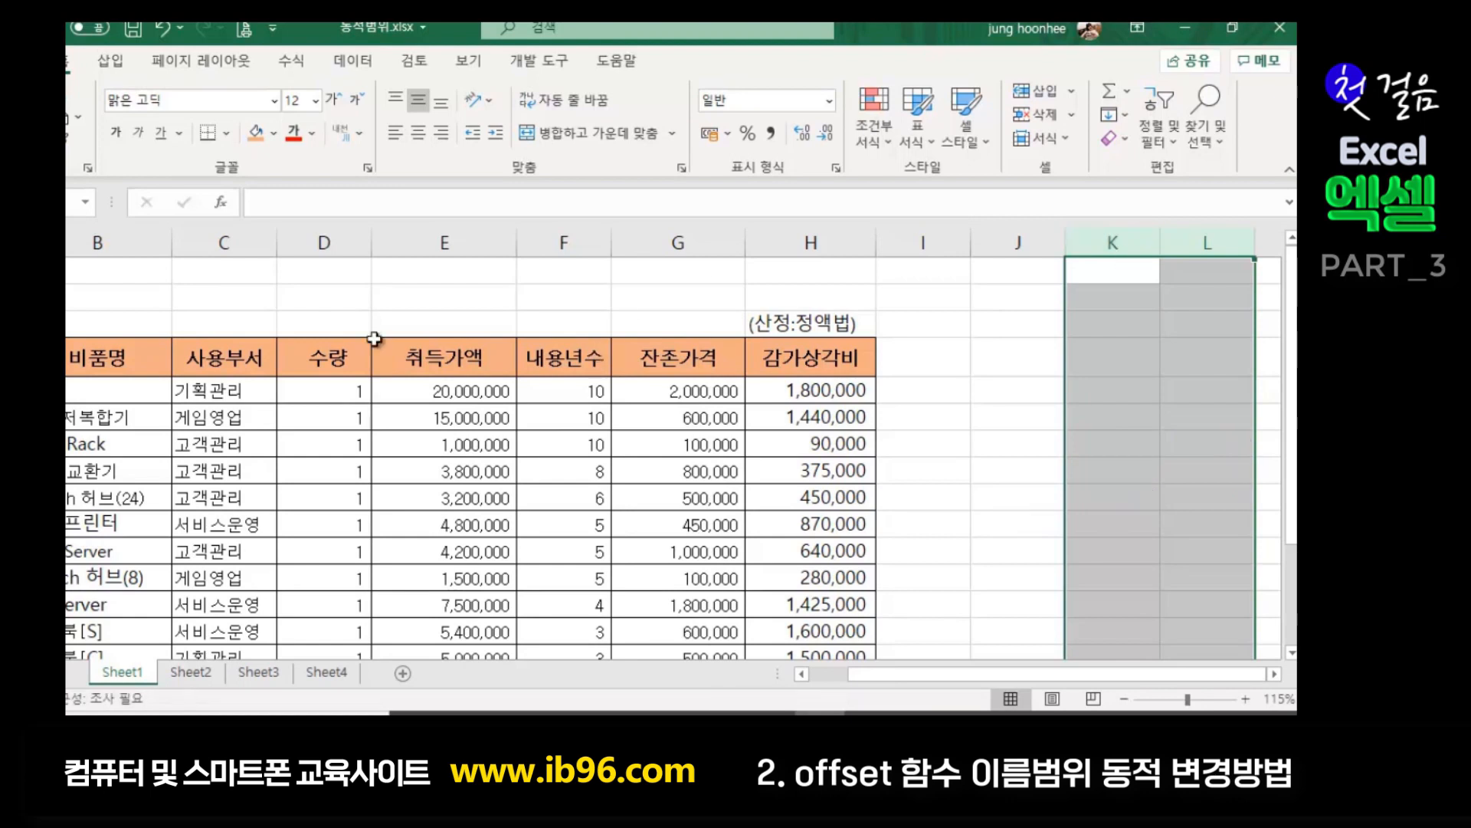
click(1022, 506)
- Start a custom sort of the equipment table beginning at the 비품명 header and choose the column to sort by
drag(988, 676, 865, 696)
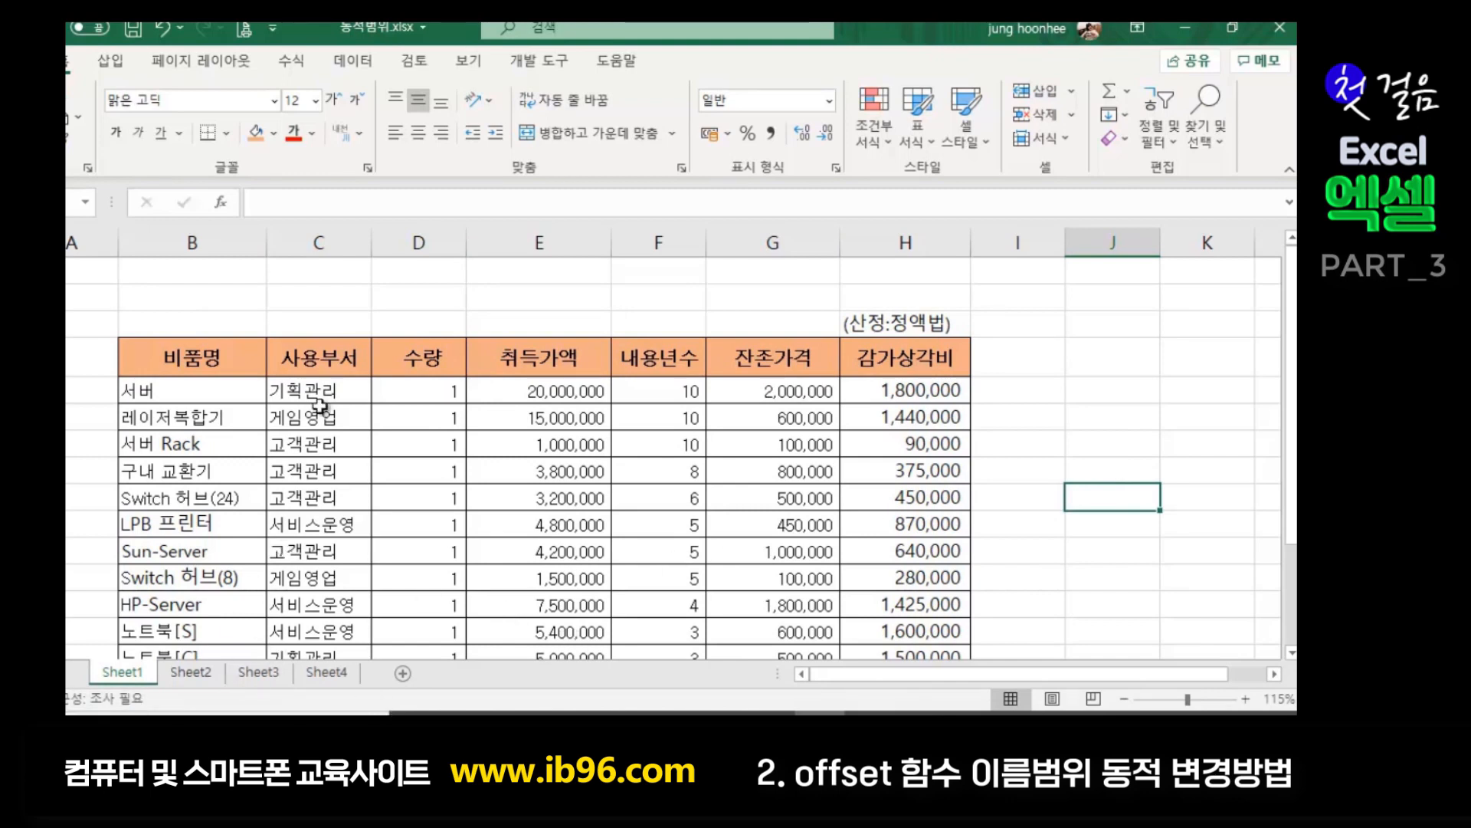
click(178, 357)
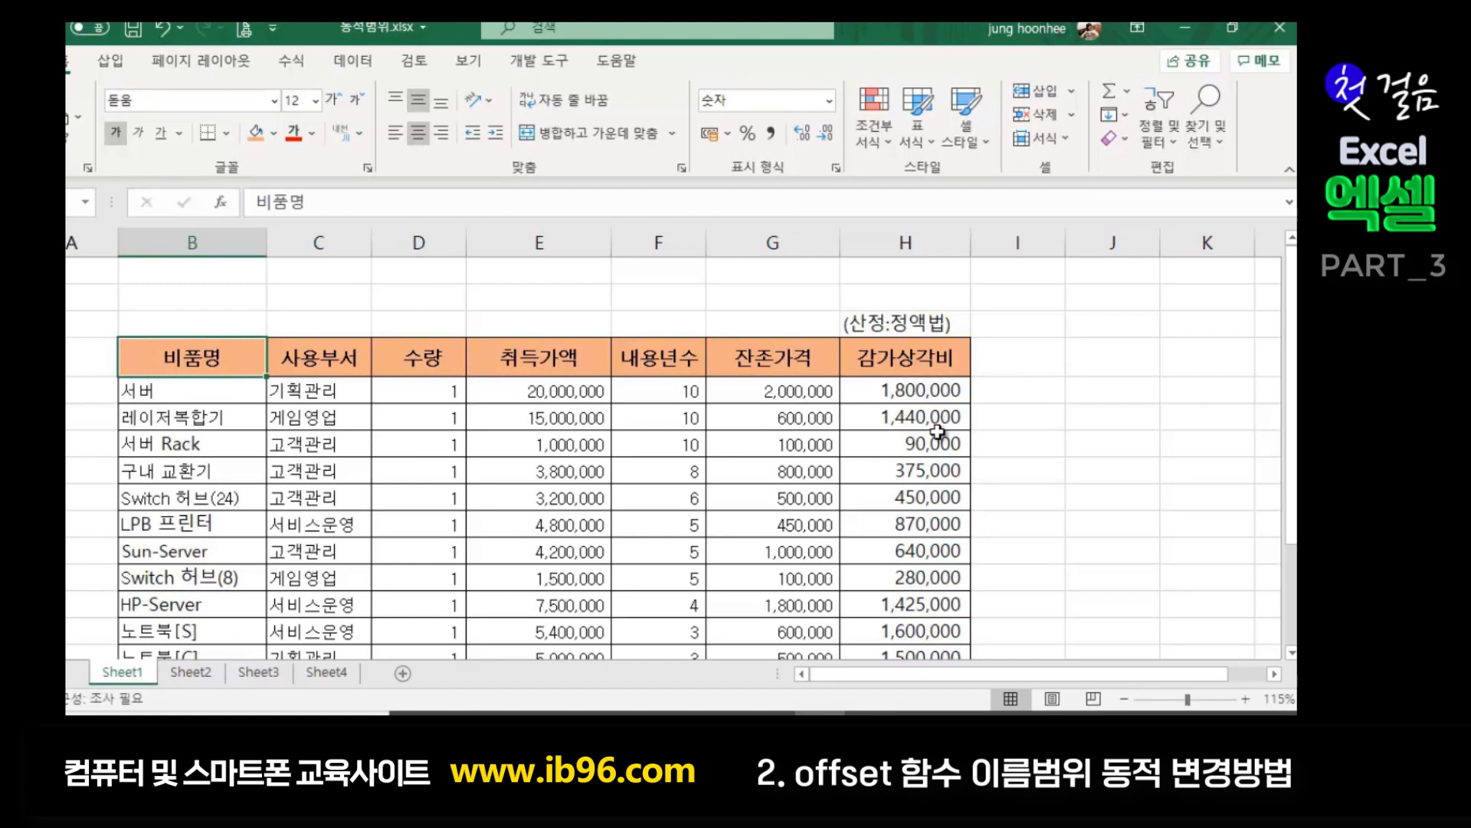
click(353, 60)
click(747, 123)
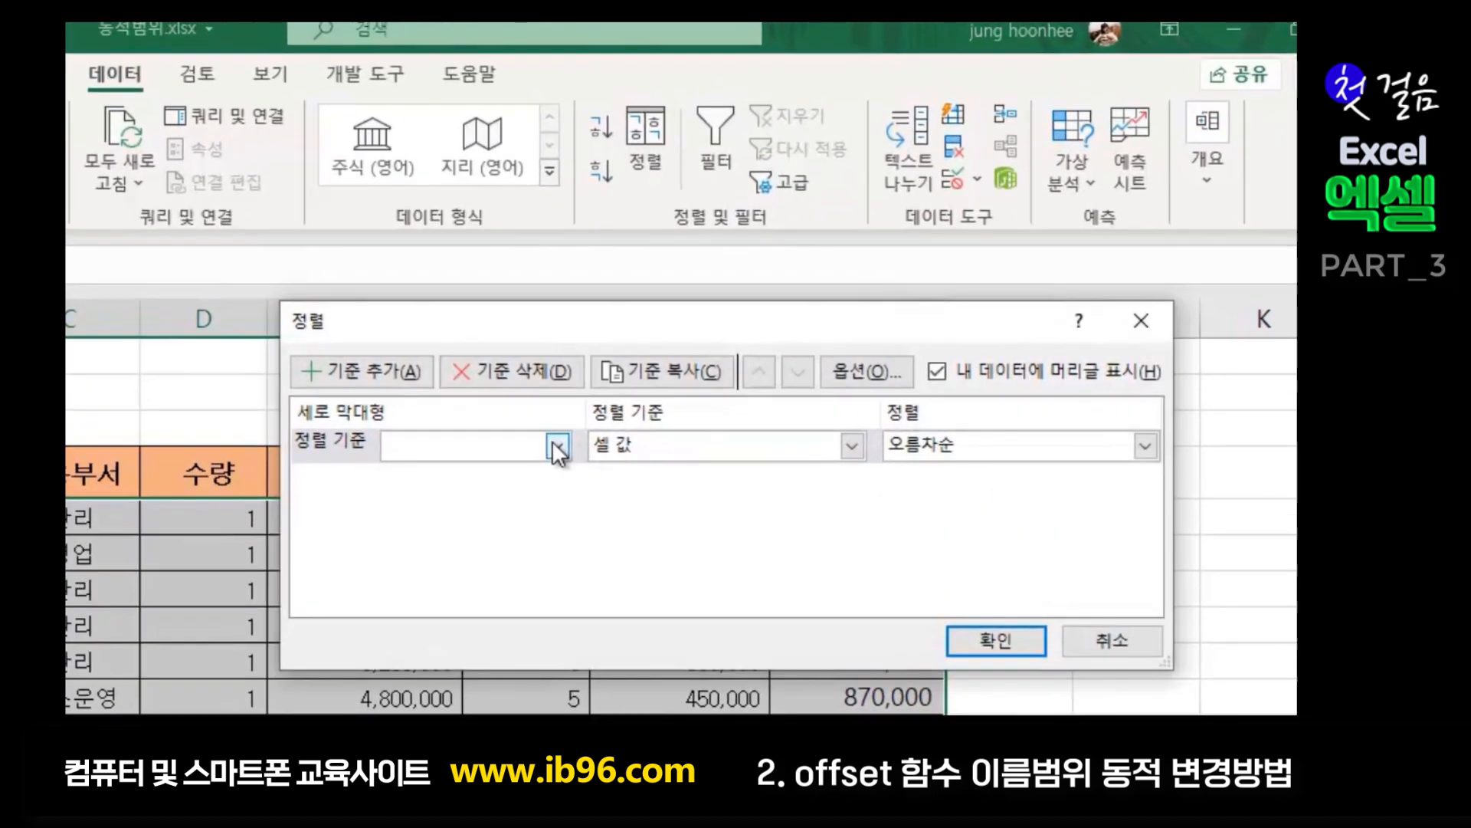
click(677, 340)
click(454, 527)
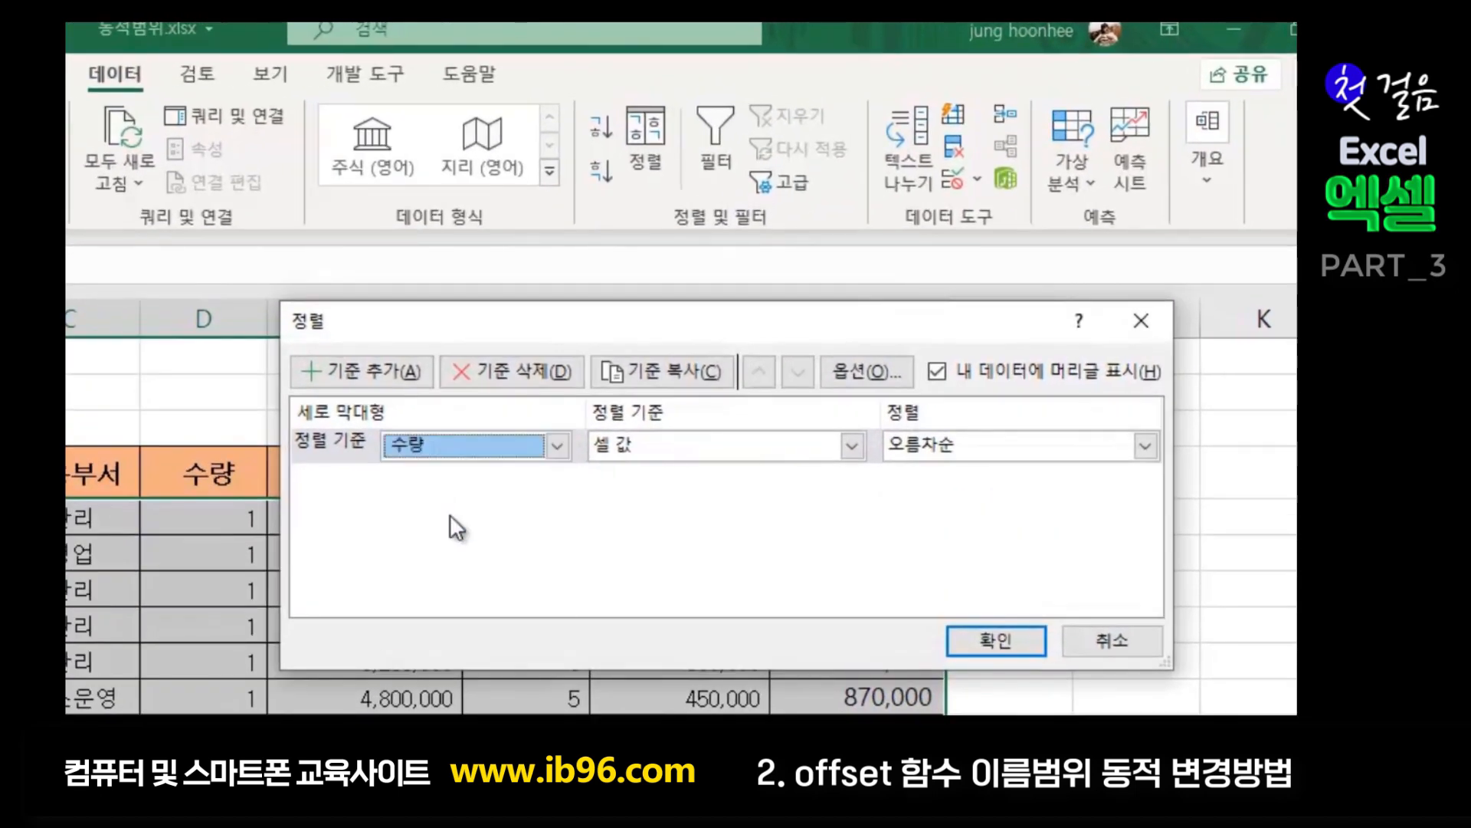
click(563, 448)
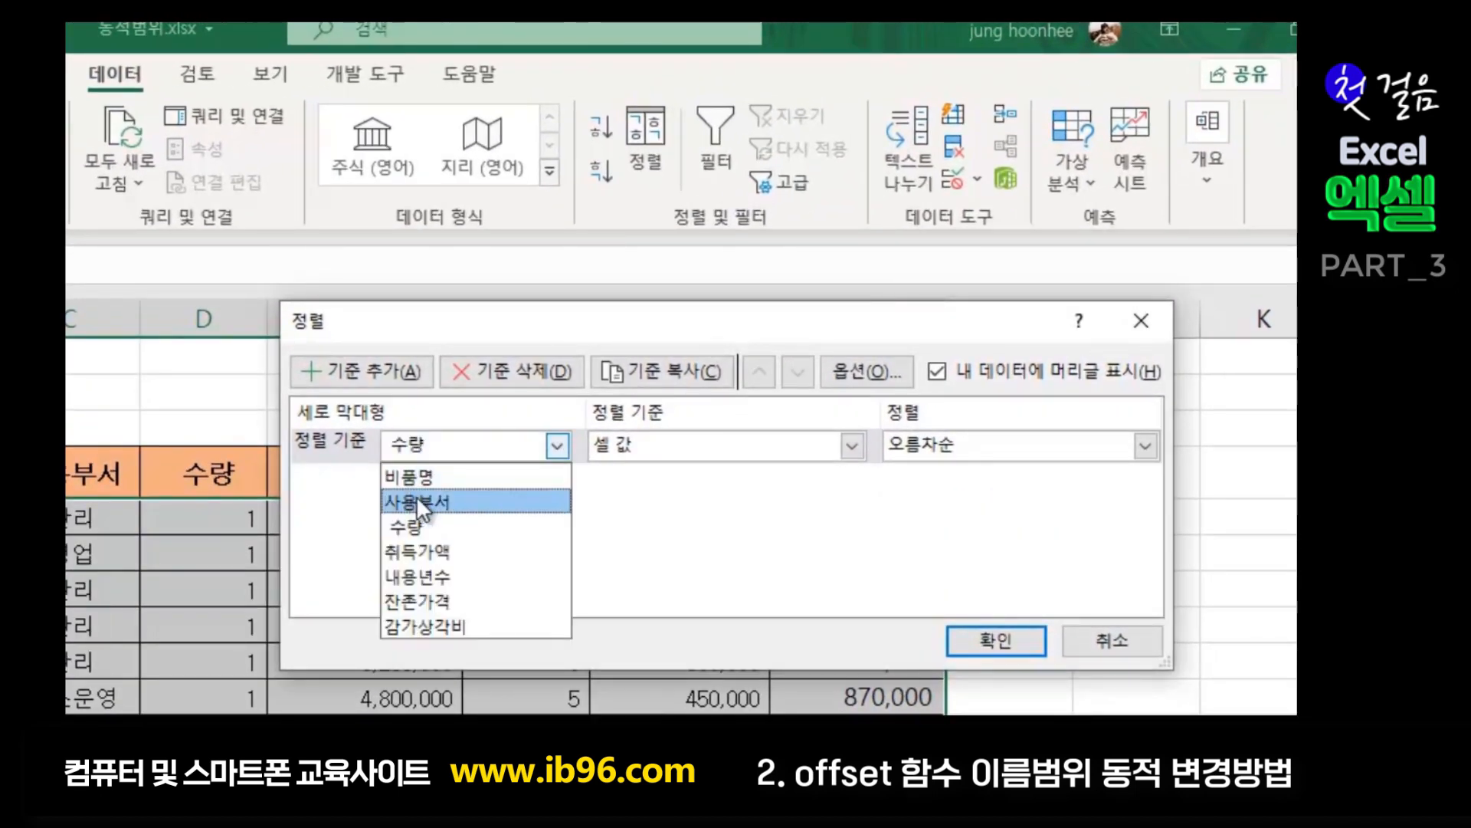
- Sort the equipment table by 사용부서 and then by 비품명, both by cell values in ascending order
click(416, 495)
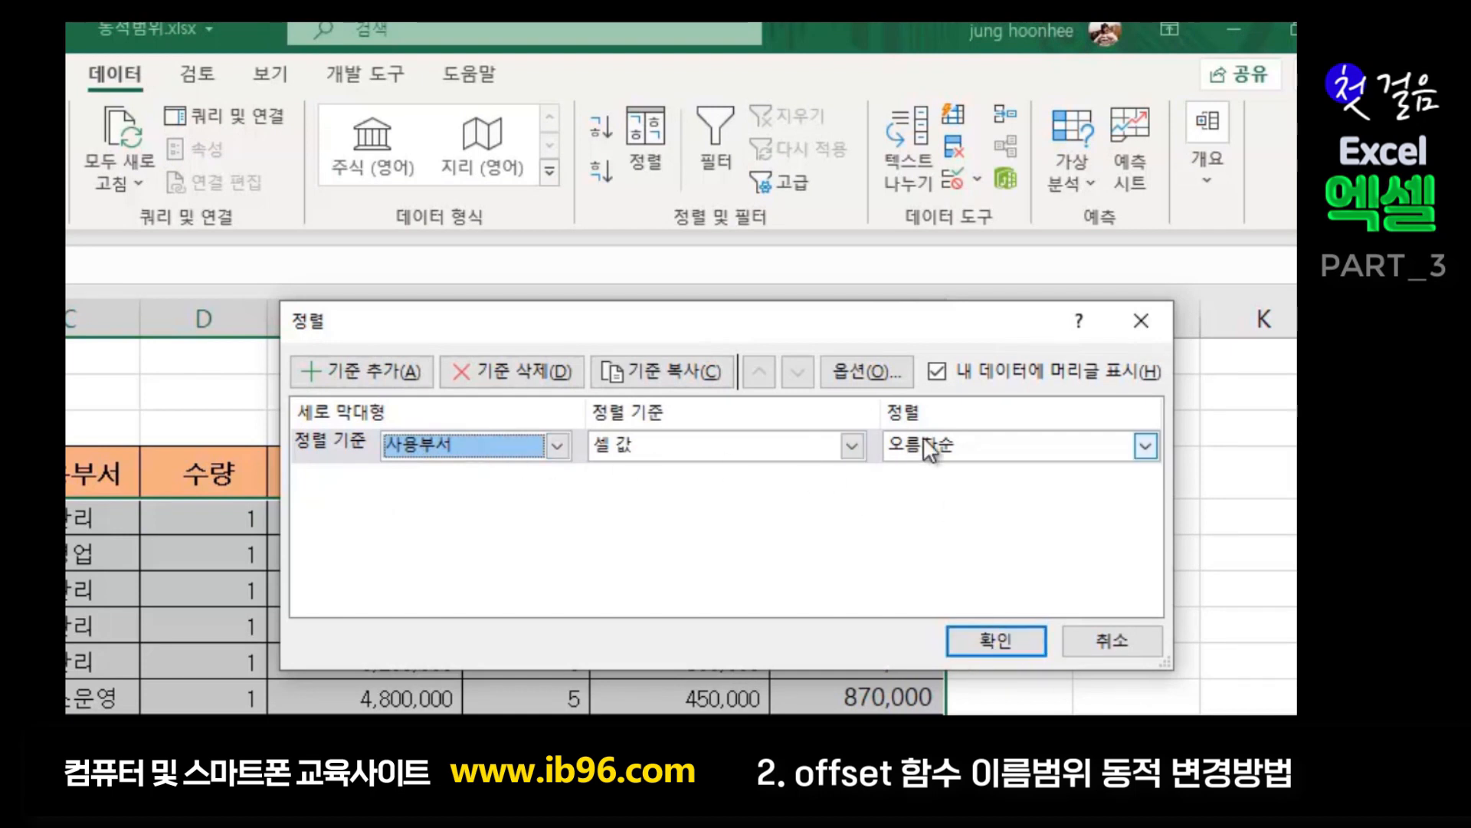
click(404, 373)
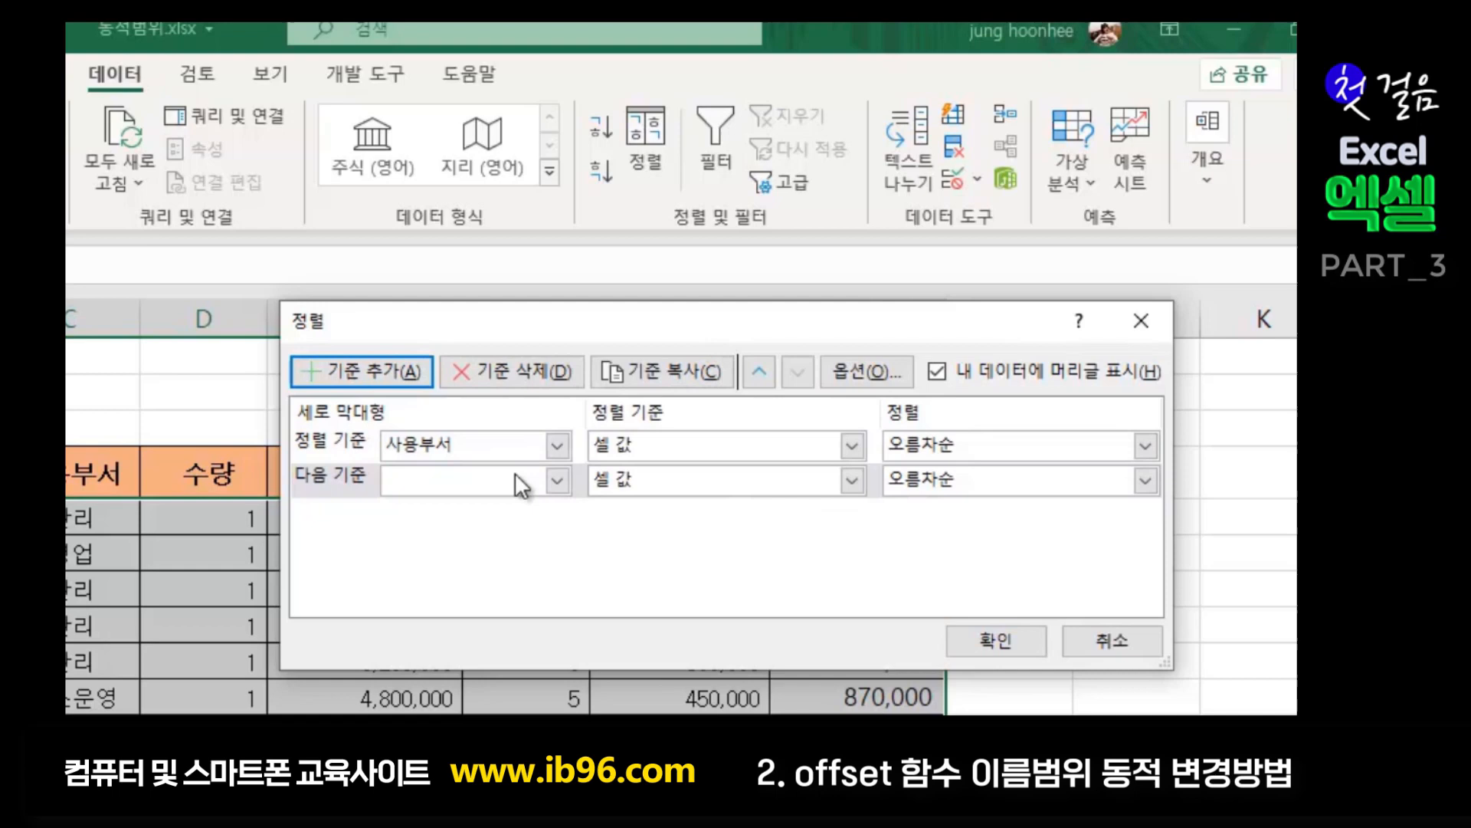
click(558, 482)
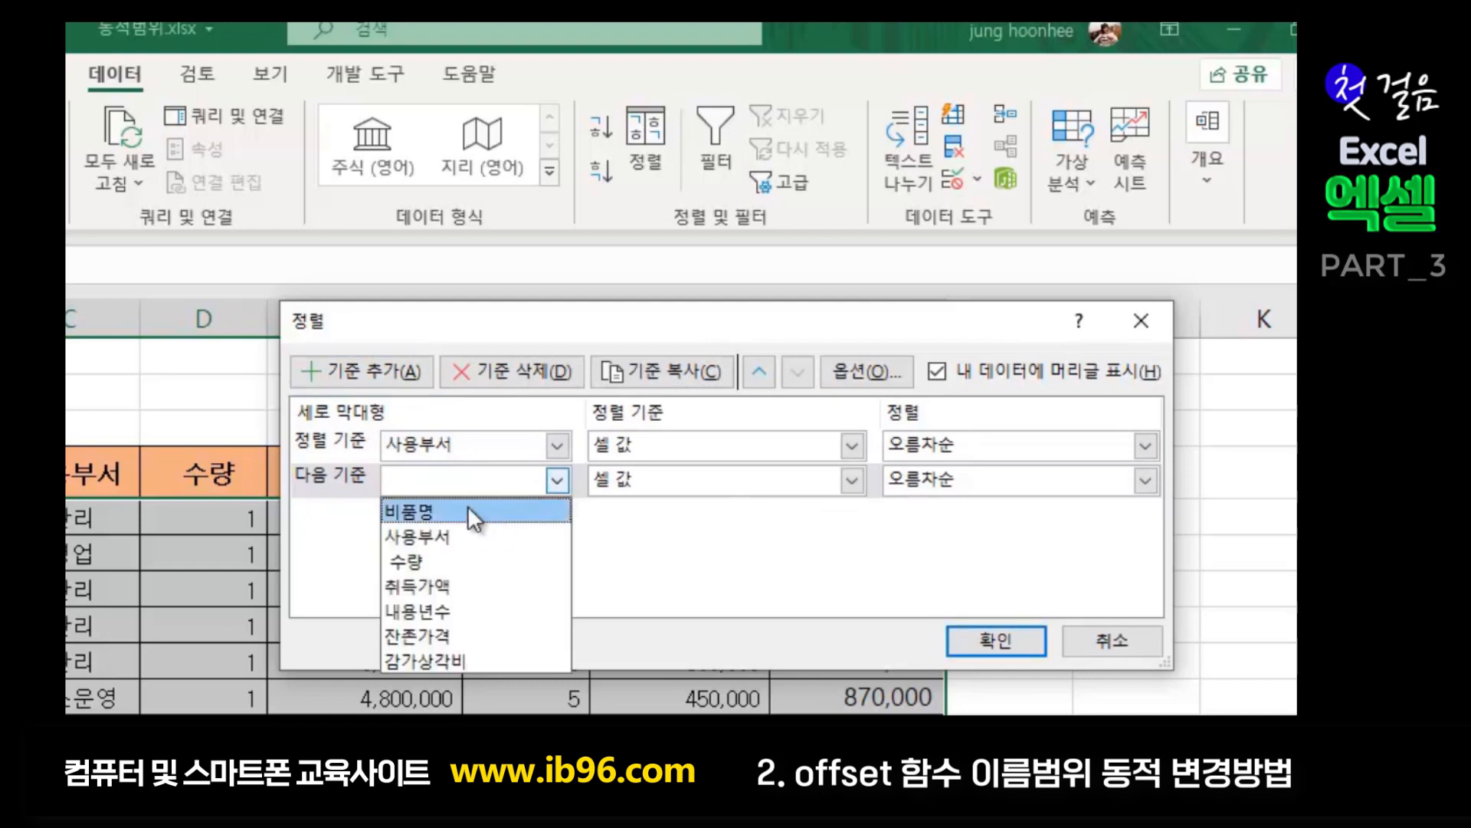
click(467, 508)
click(993, 644)
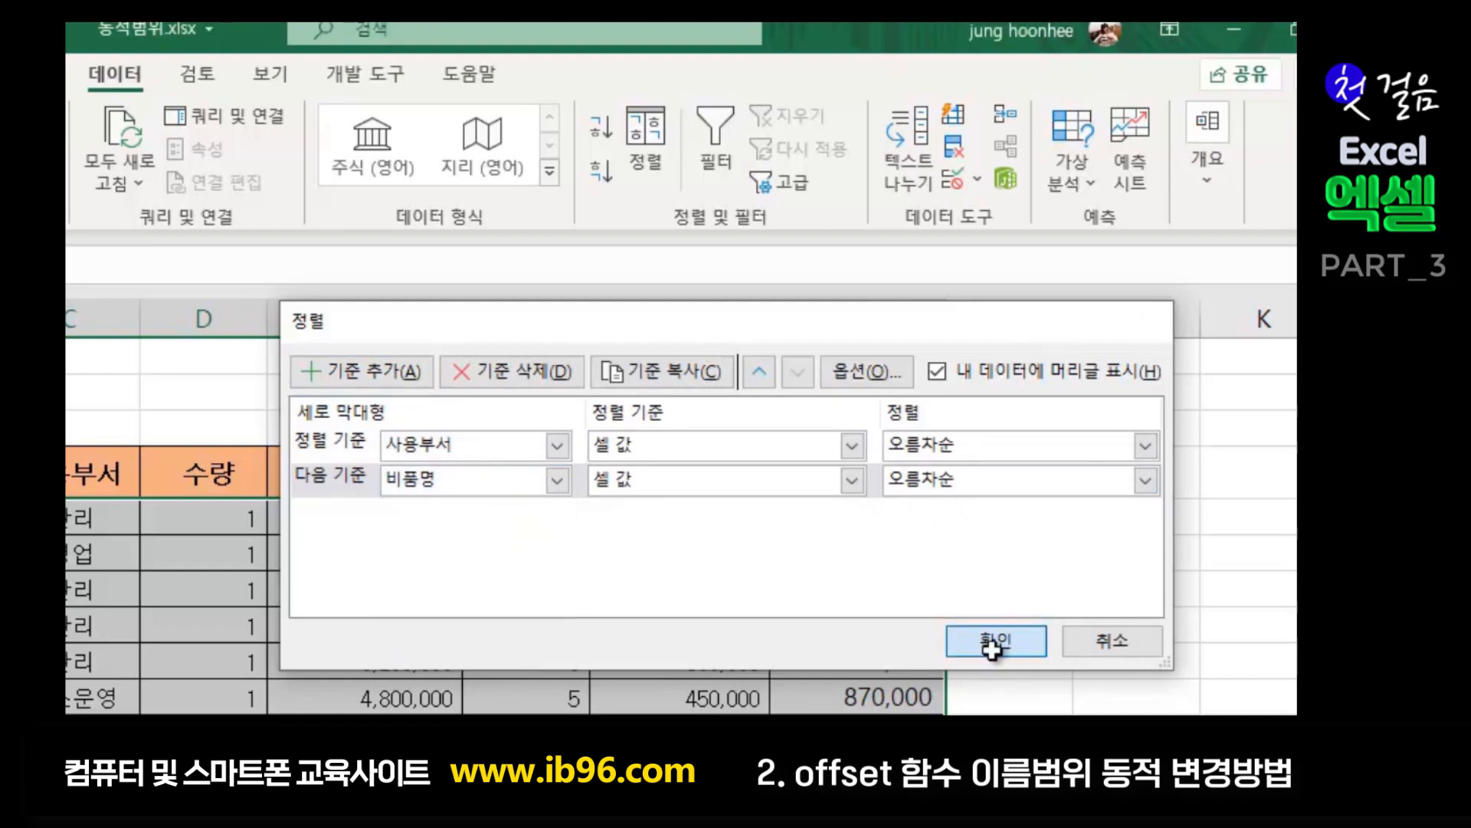
click(1203, 661)
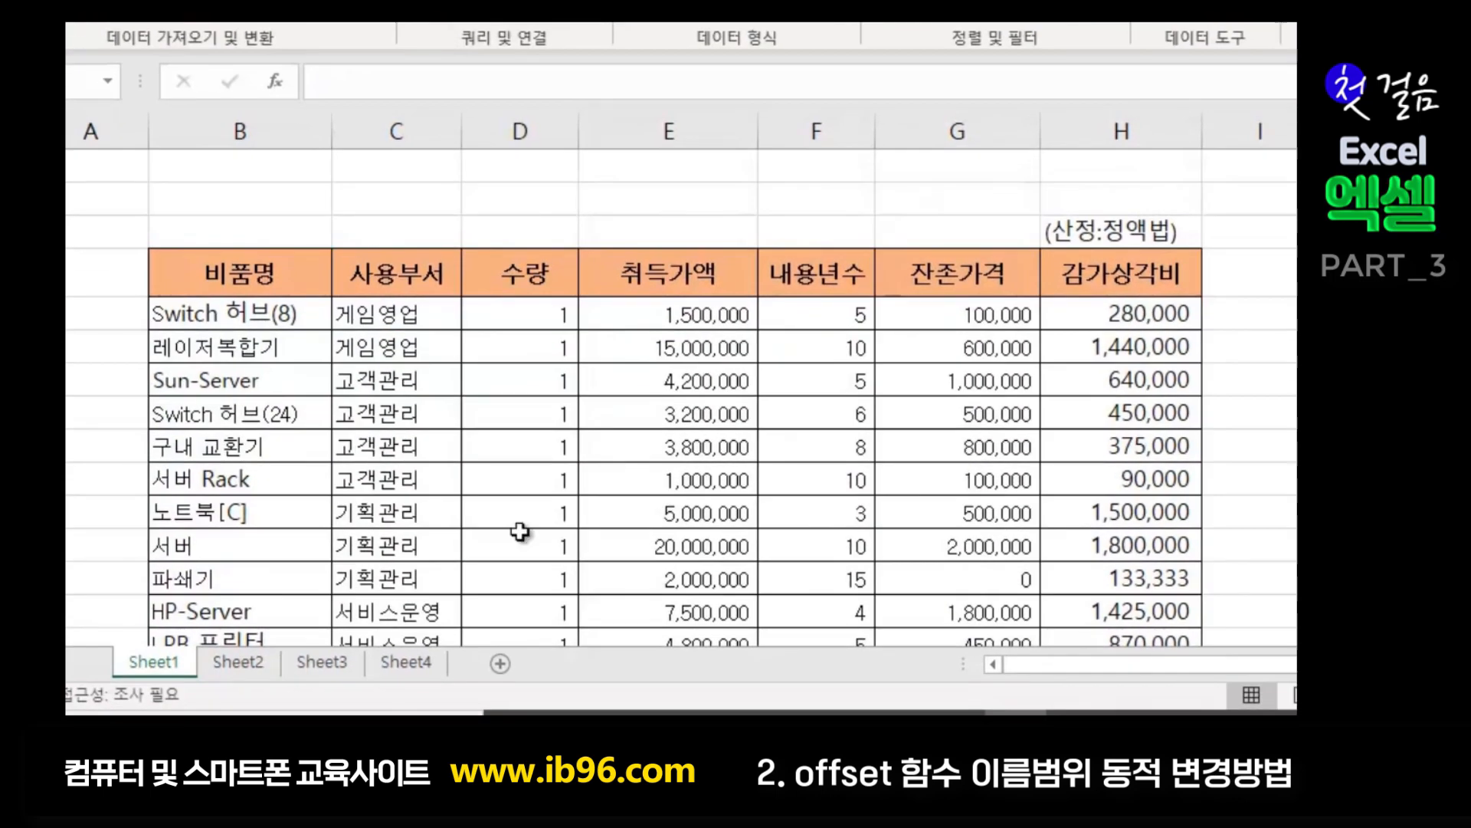
- Start an OFFSET formula in cell K10 with B5 as the reference cell
scroll(420, 601, down, 2)
scroll(420, 601, up, 1)
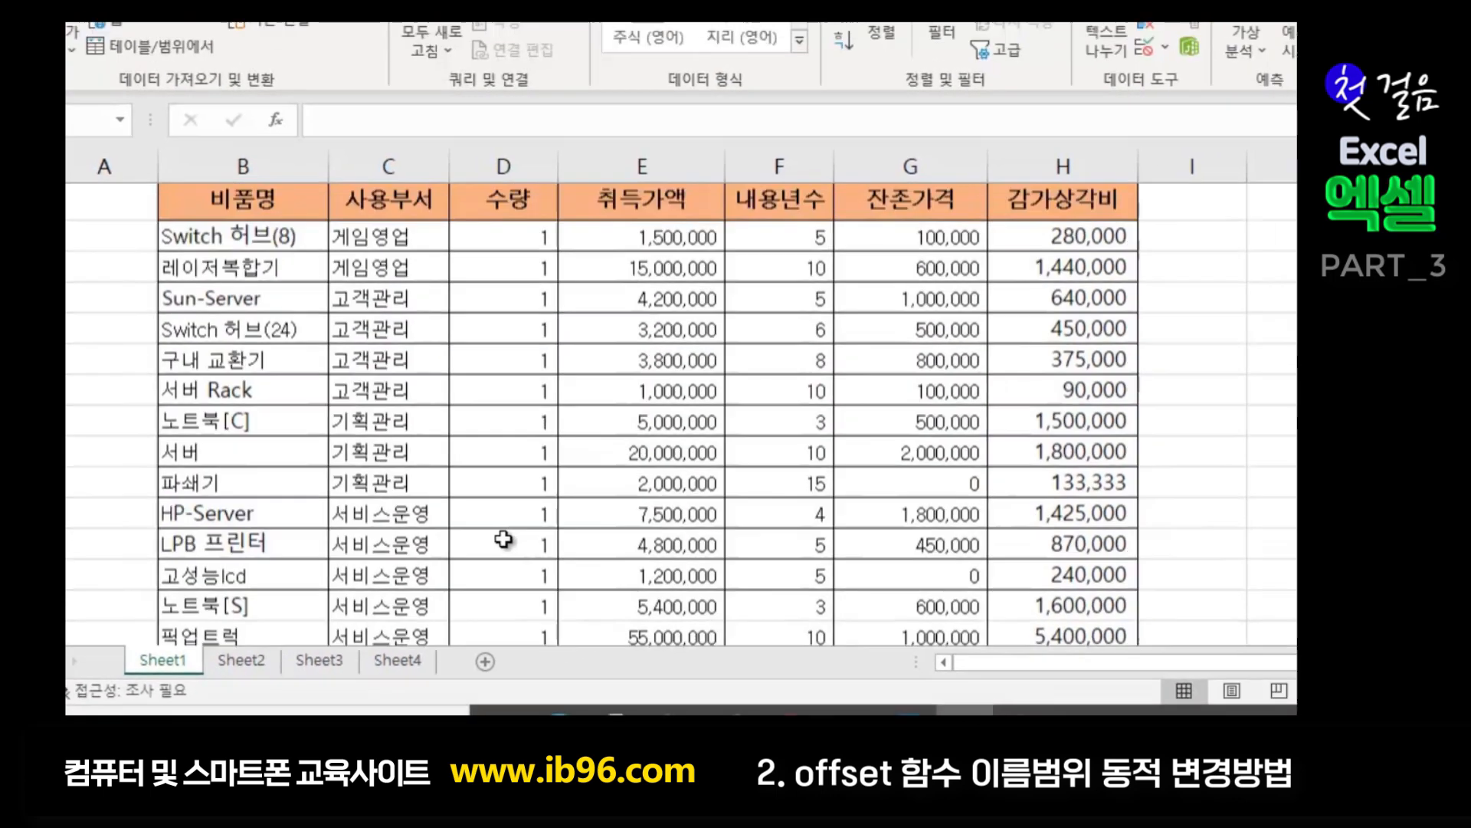
click(1192, 492)
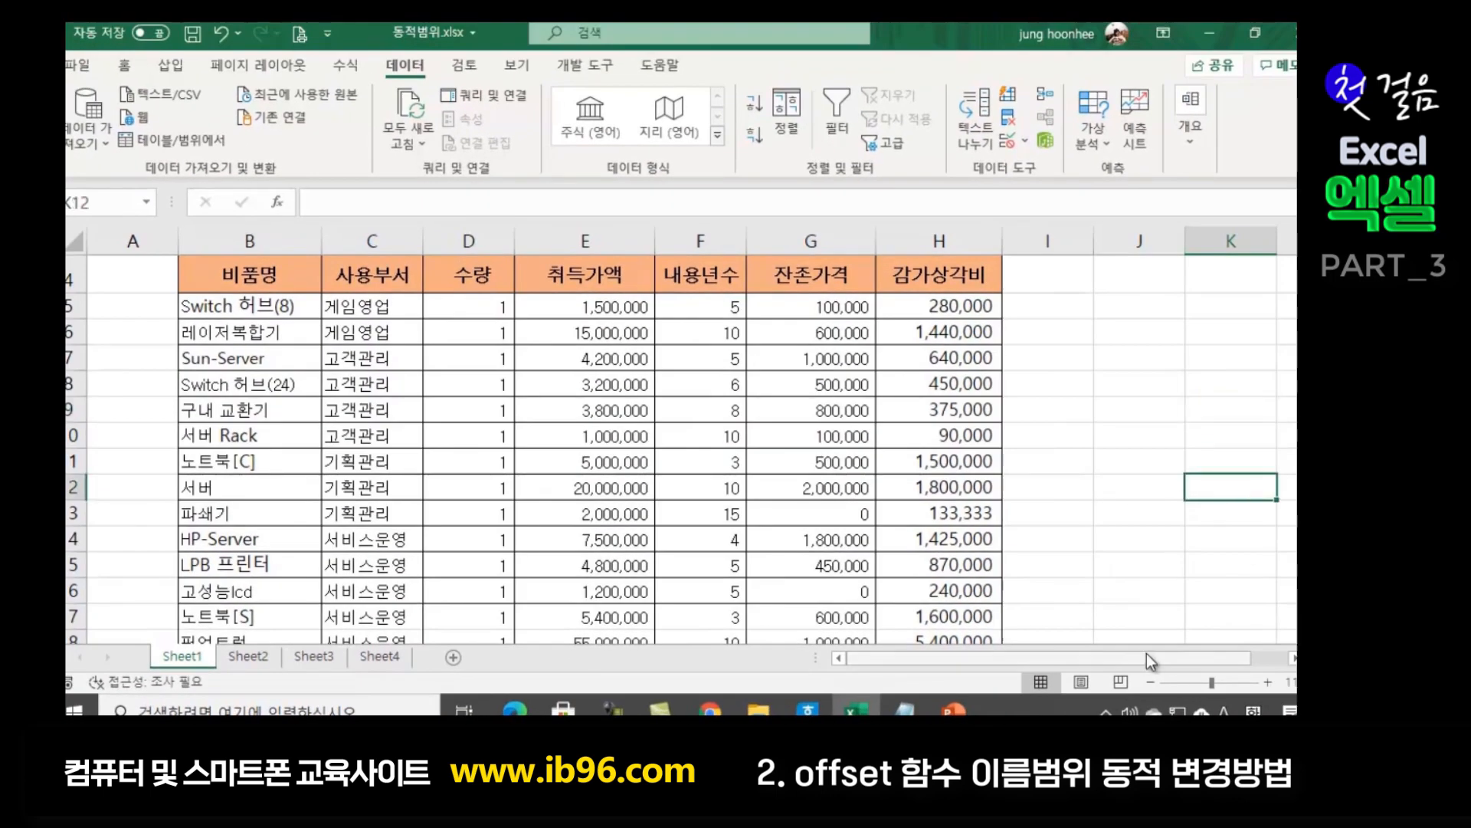
drag(1149, 661, 1185, 660)
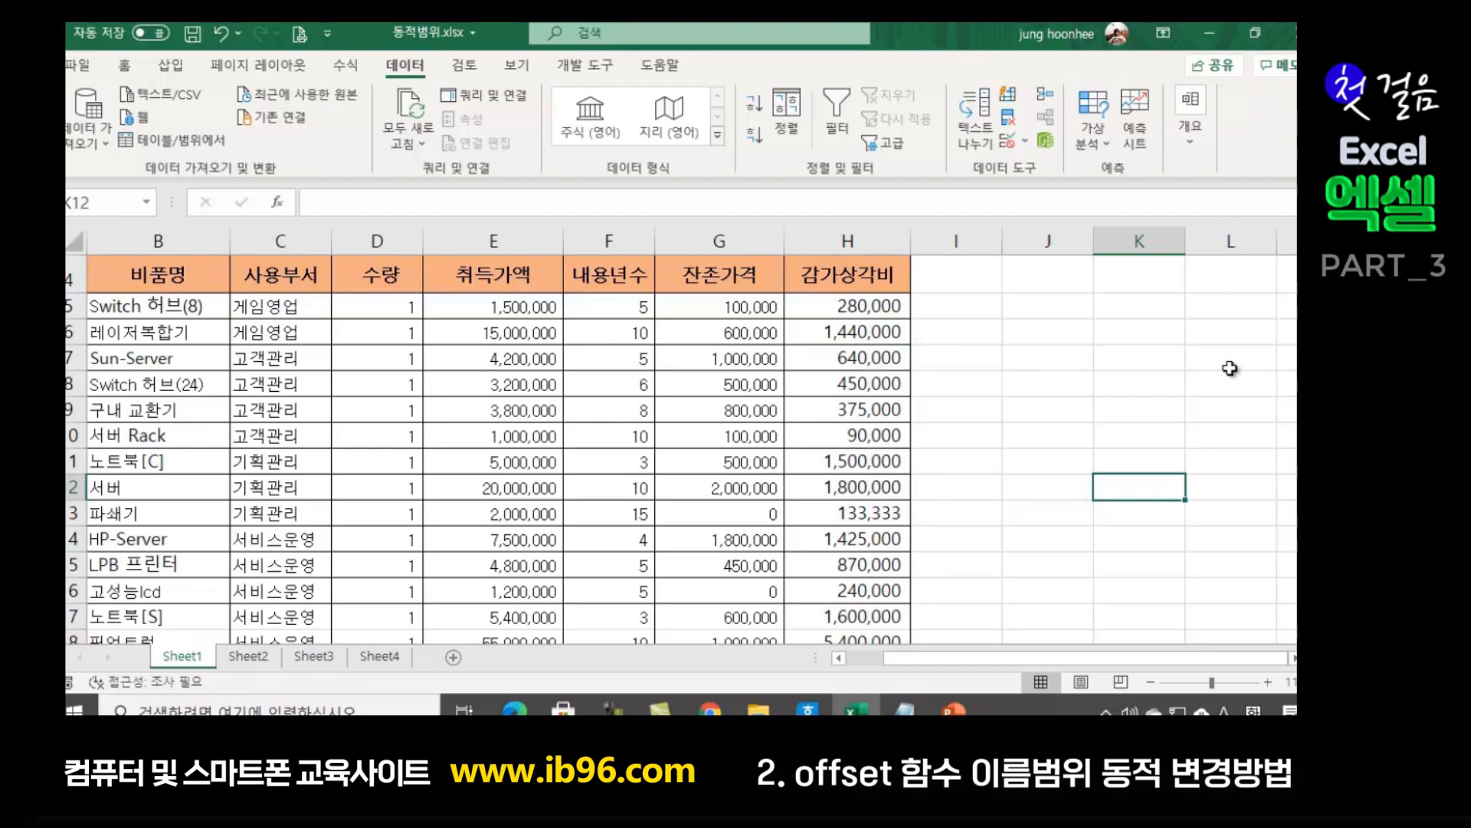
click(1120, 435)
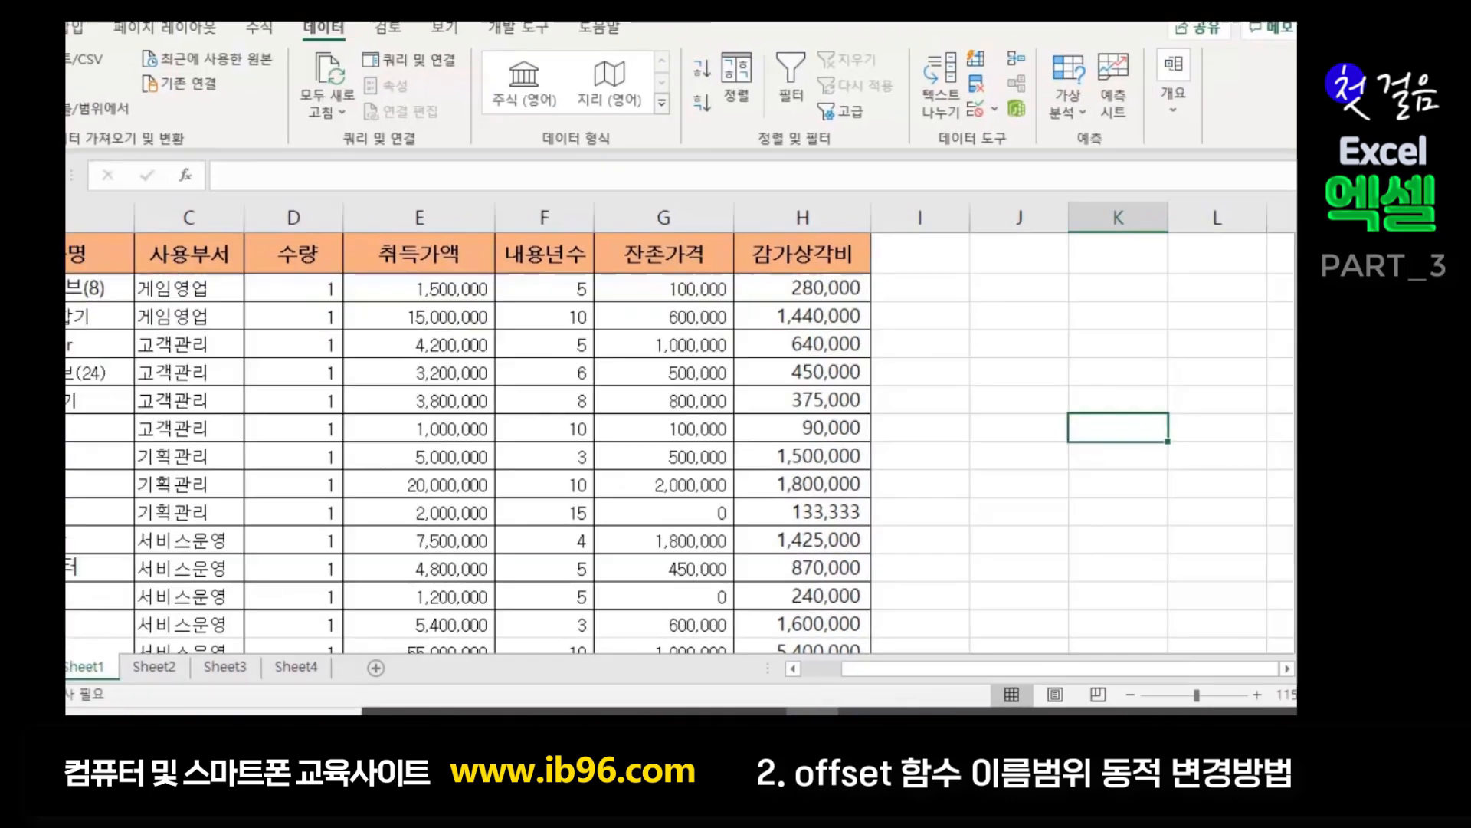
text(=offset()
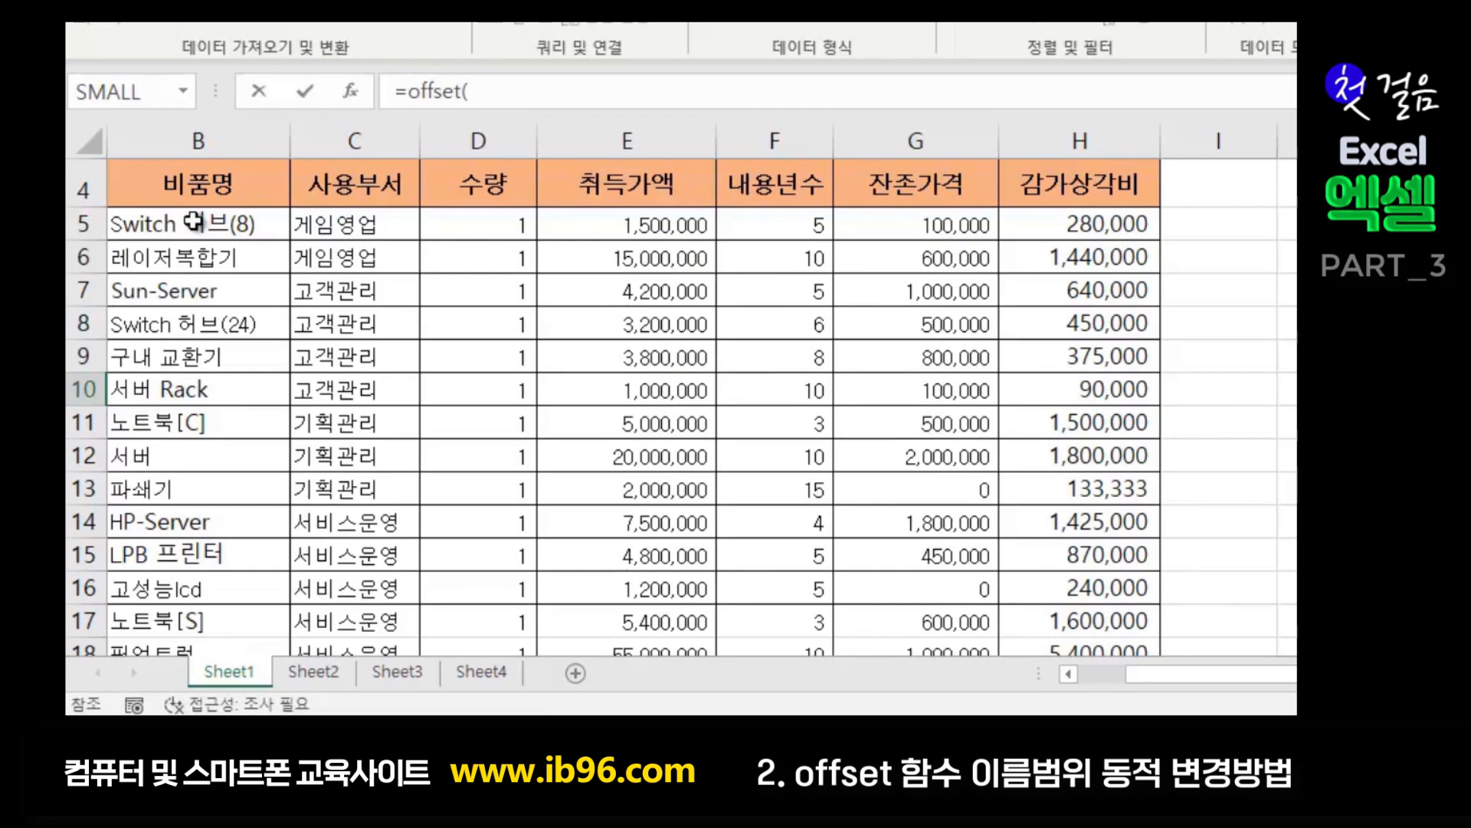
click(195, 221)
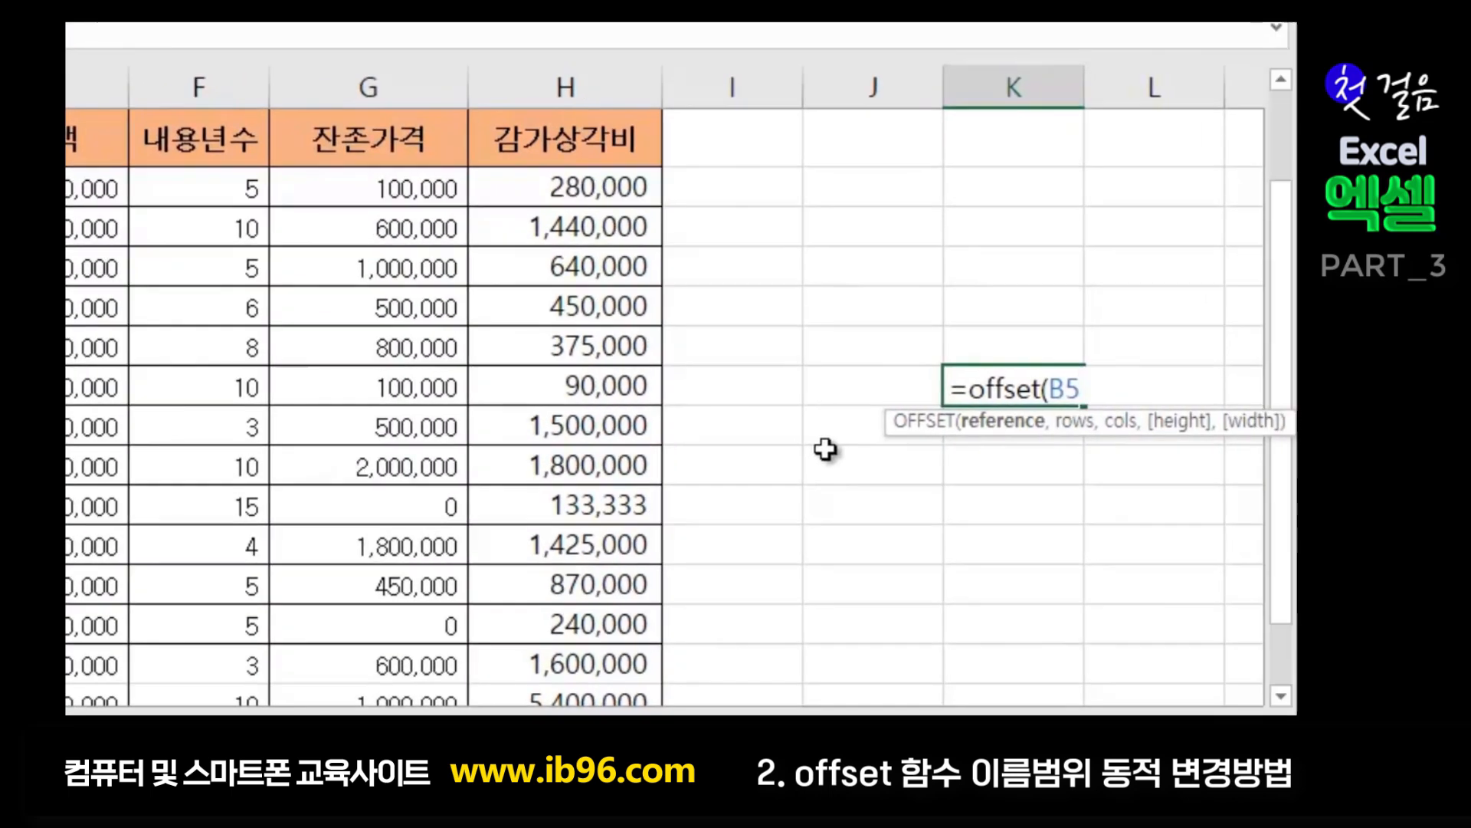
- Complete the OFFSET formula with 6 rows, 0 columns, a height of 3 and a width of 4
text(,)
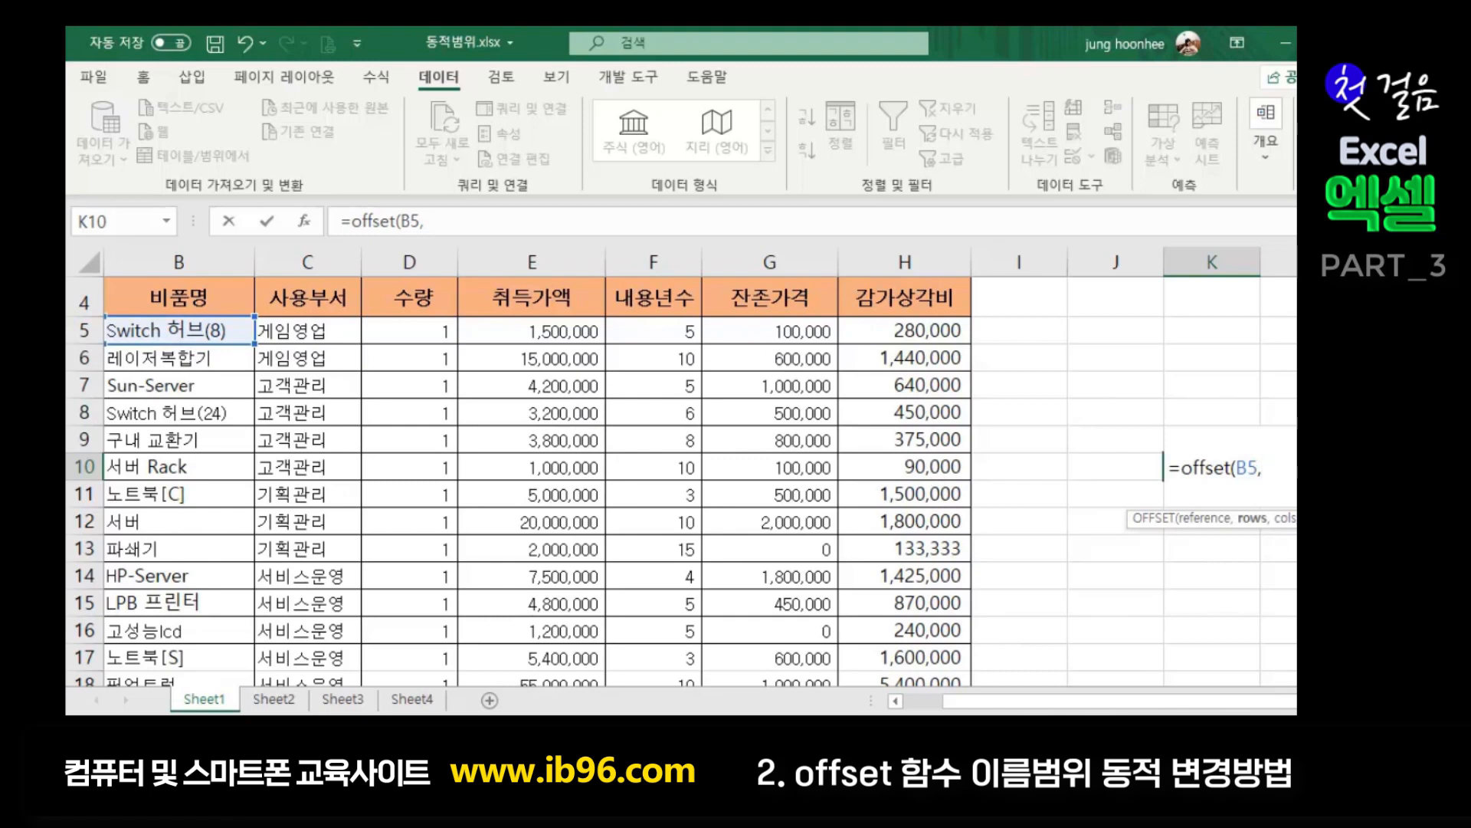
text(6,)
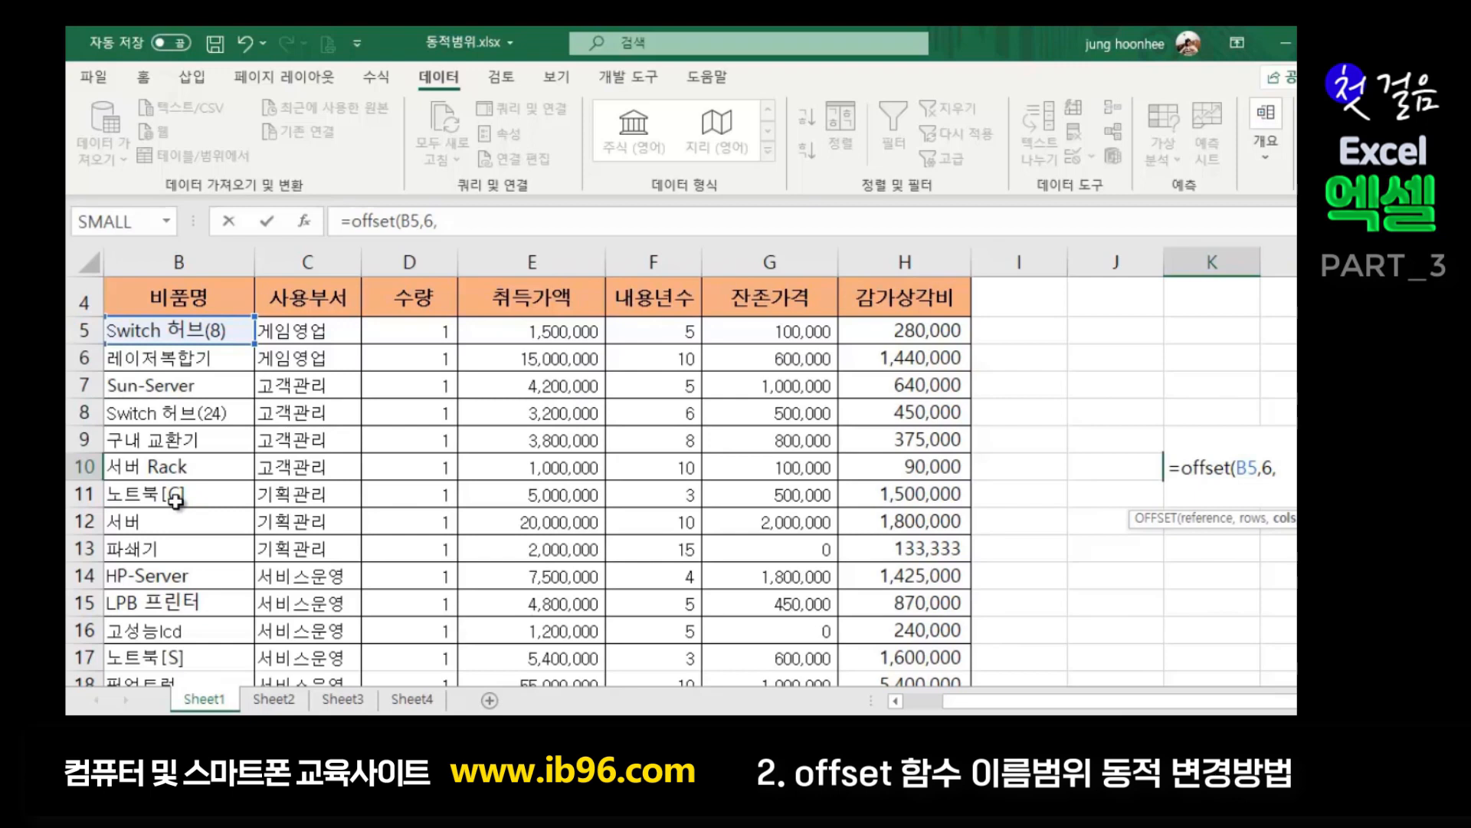
text(0,)
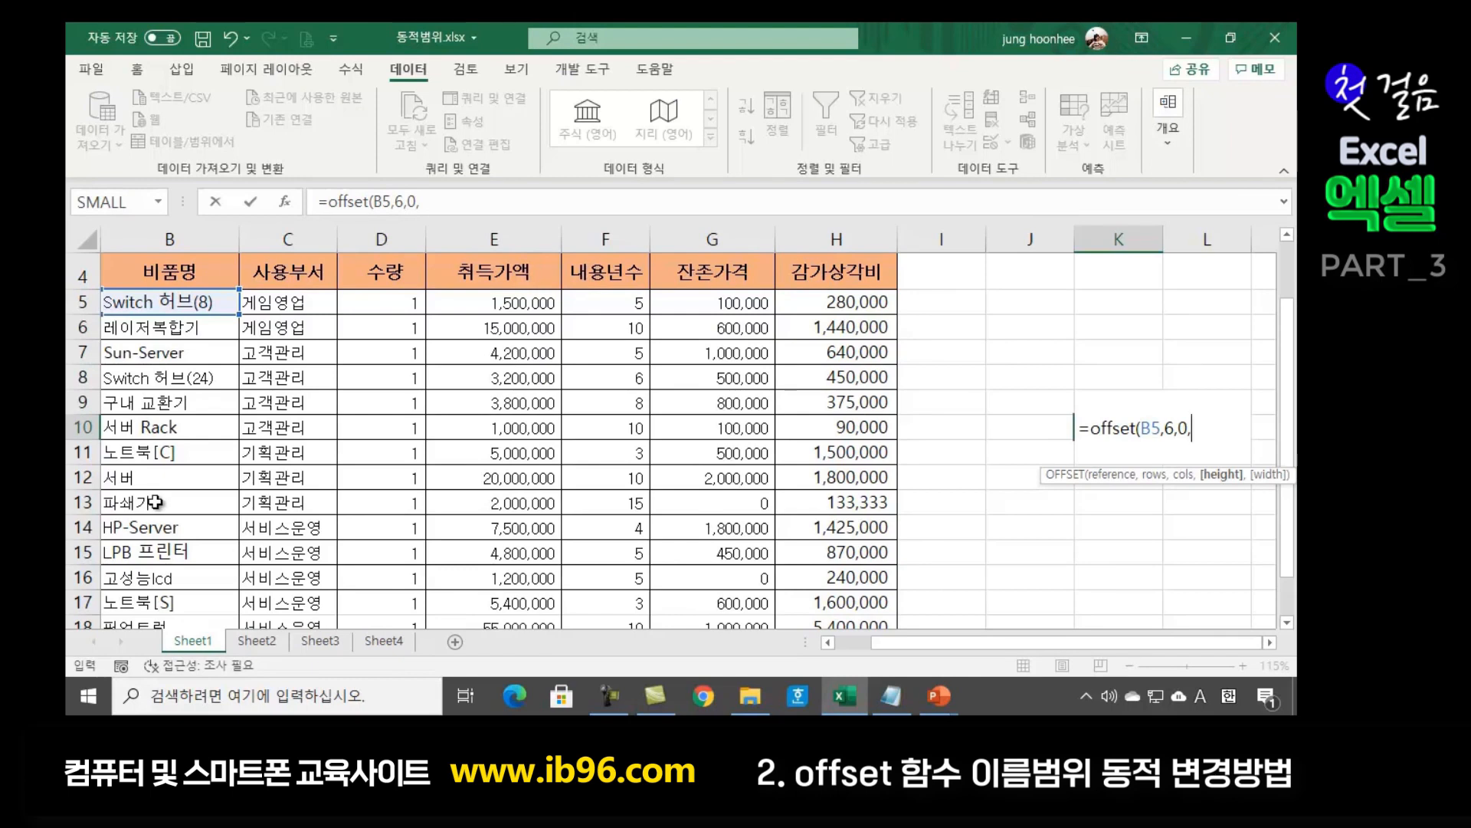
text(3,)
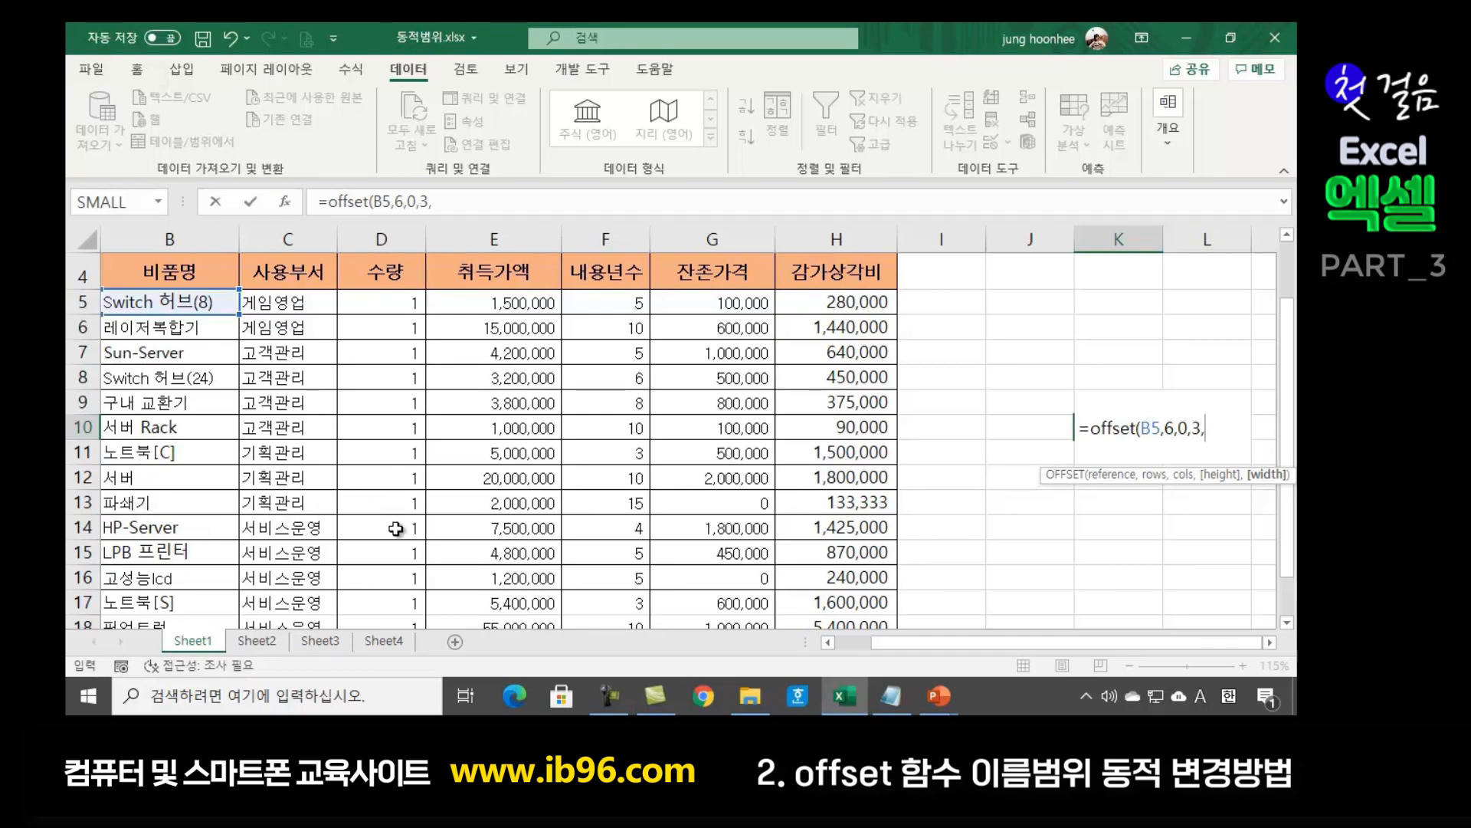
text(4))
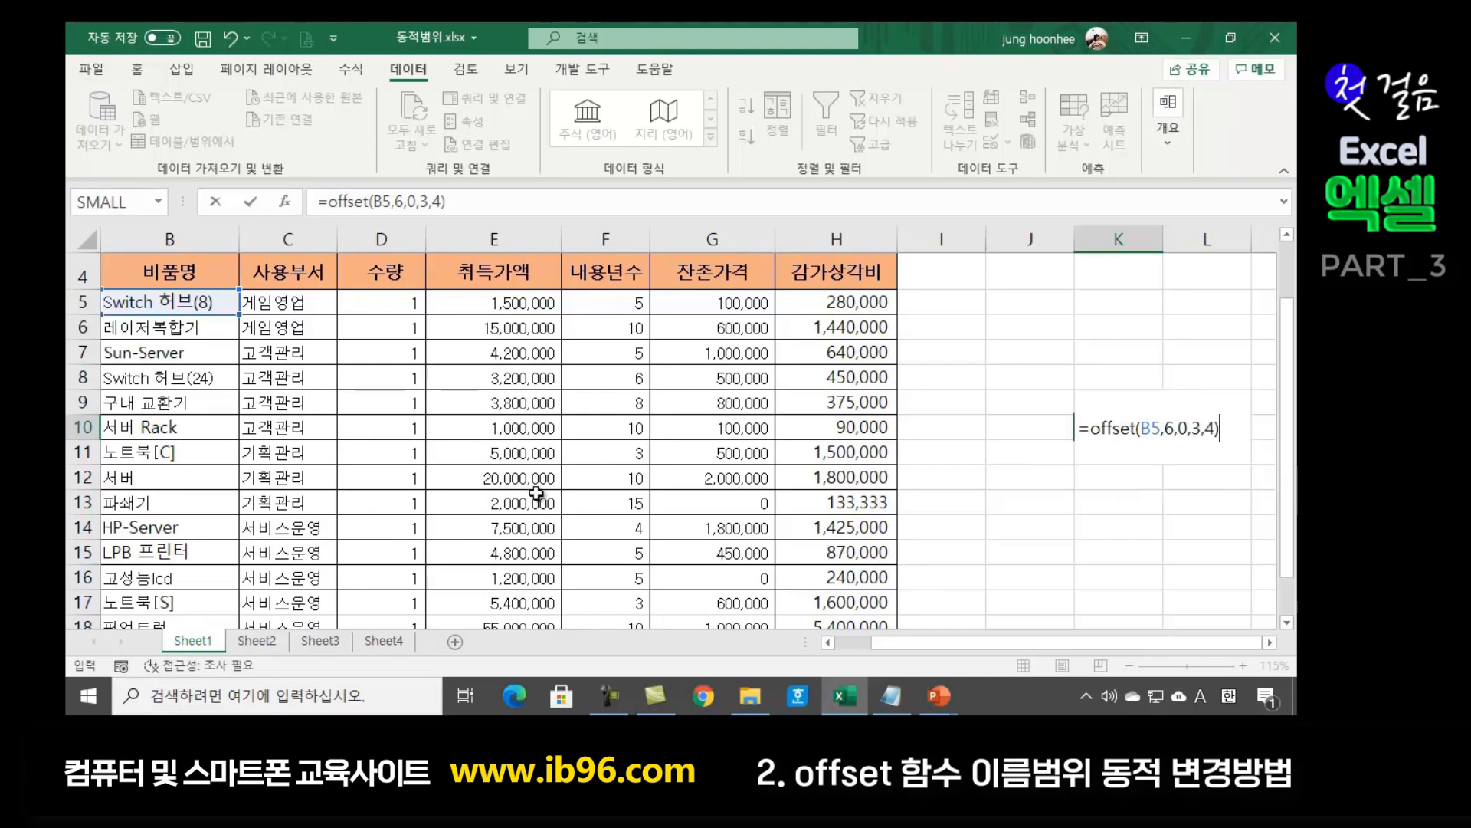
key(Return)
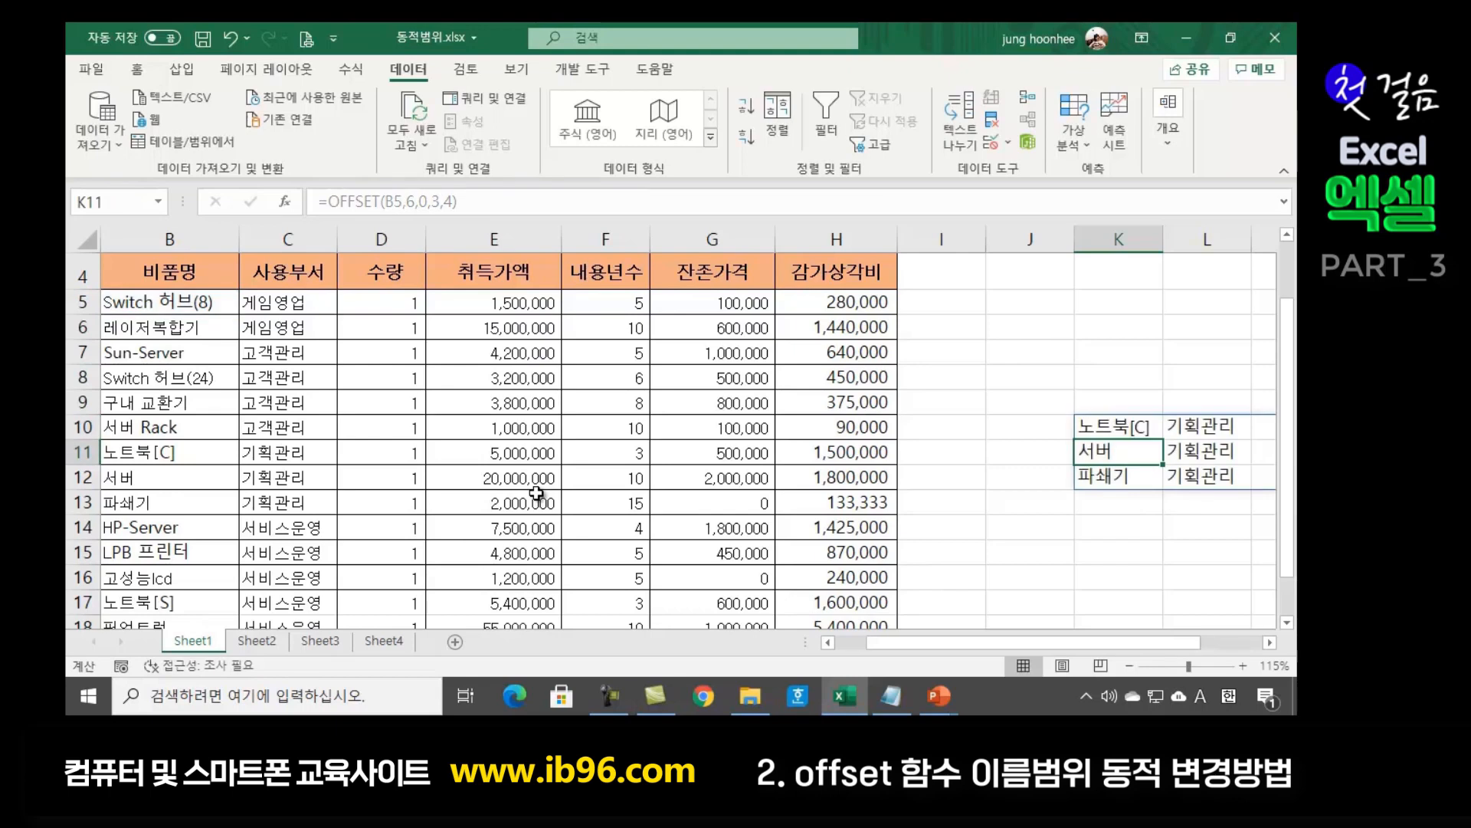
- Examine the block returned by the OFFSET formula in K10:N12 and compare it with the source table
drag(1180, 644, 1282, 648)
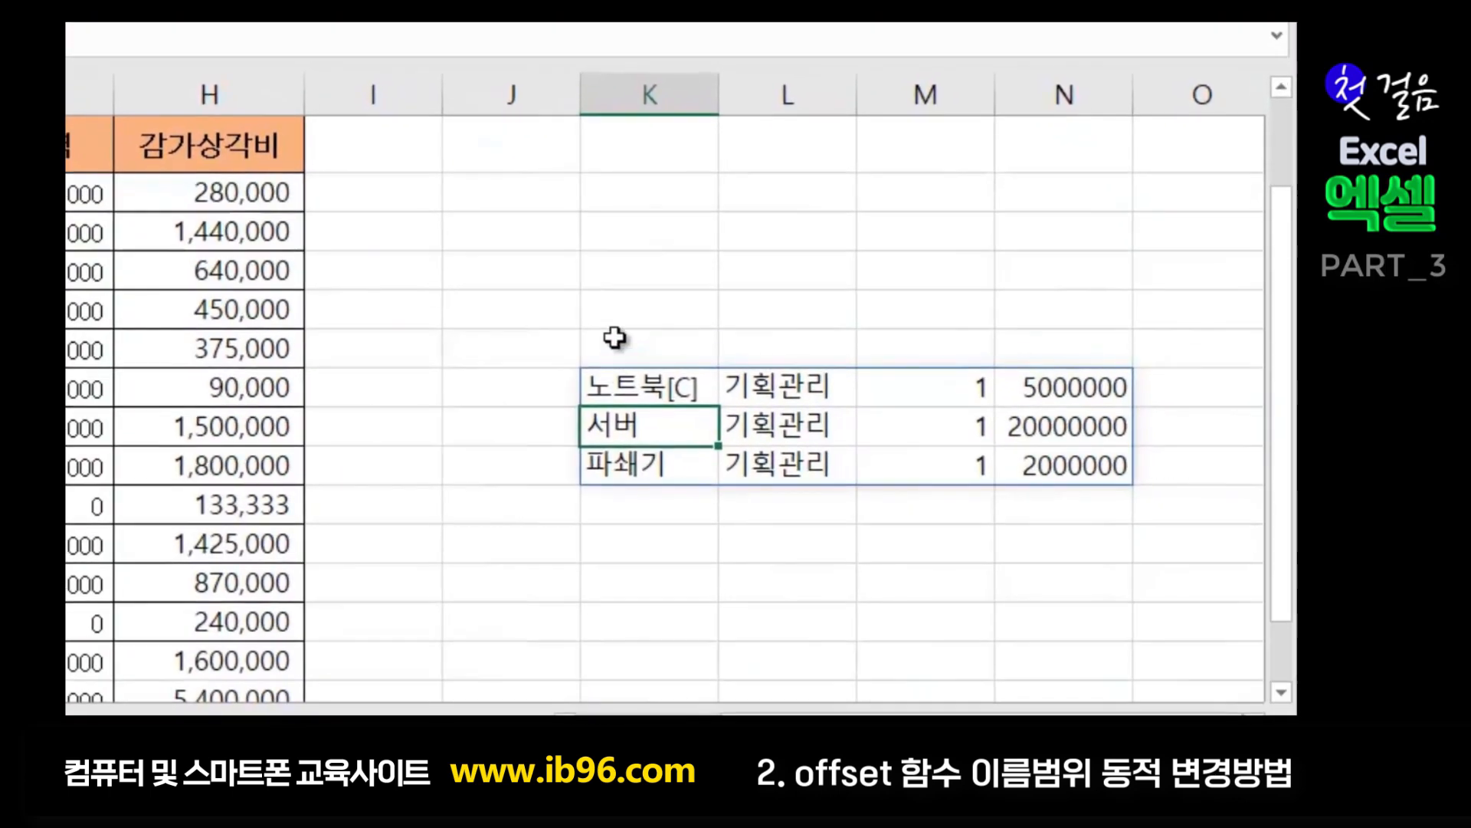
click(621, 345)
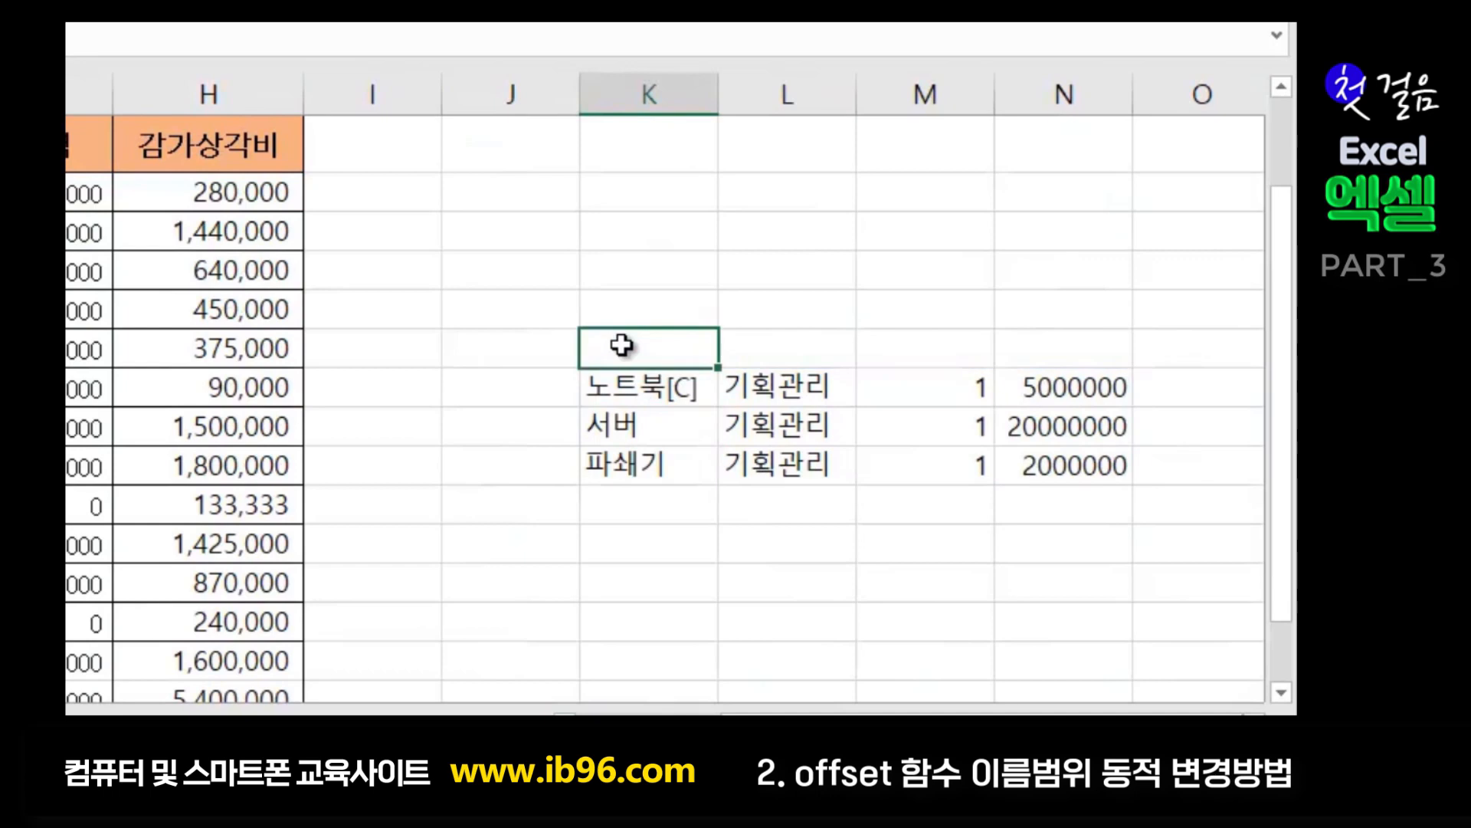
click(794, 350)
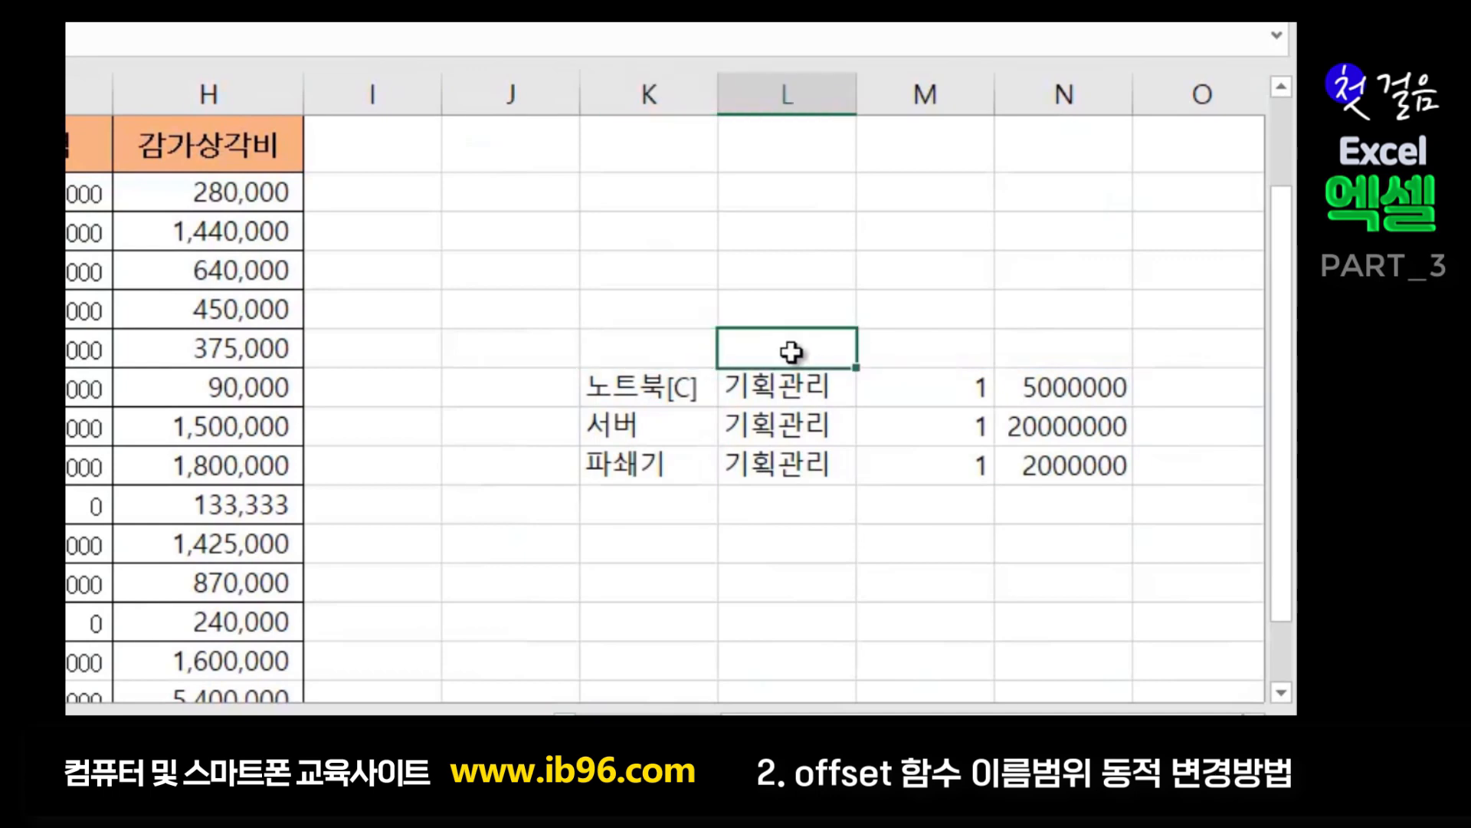
click(949, 341)
click(1065, 344)
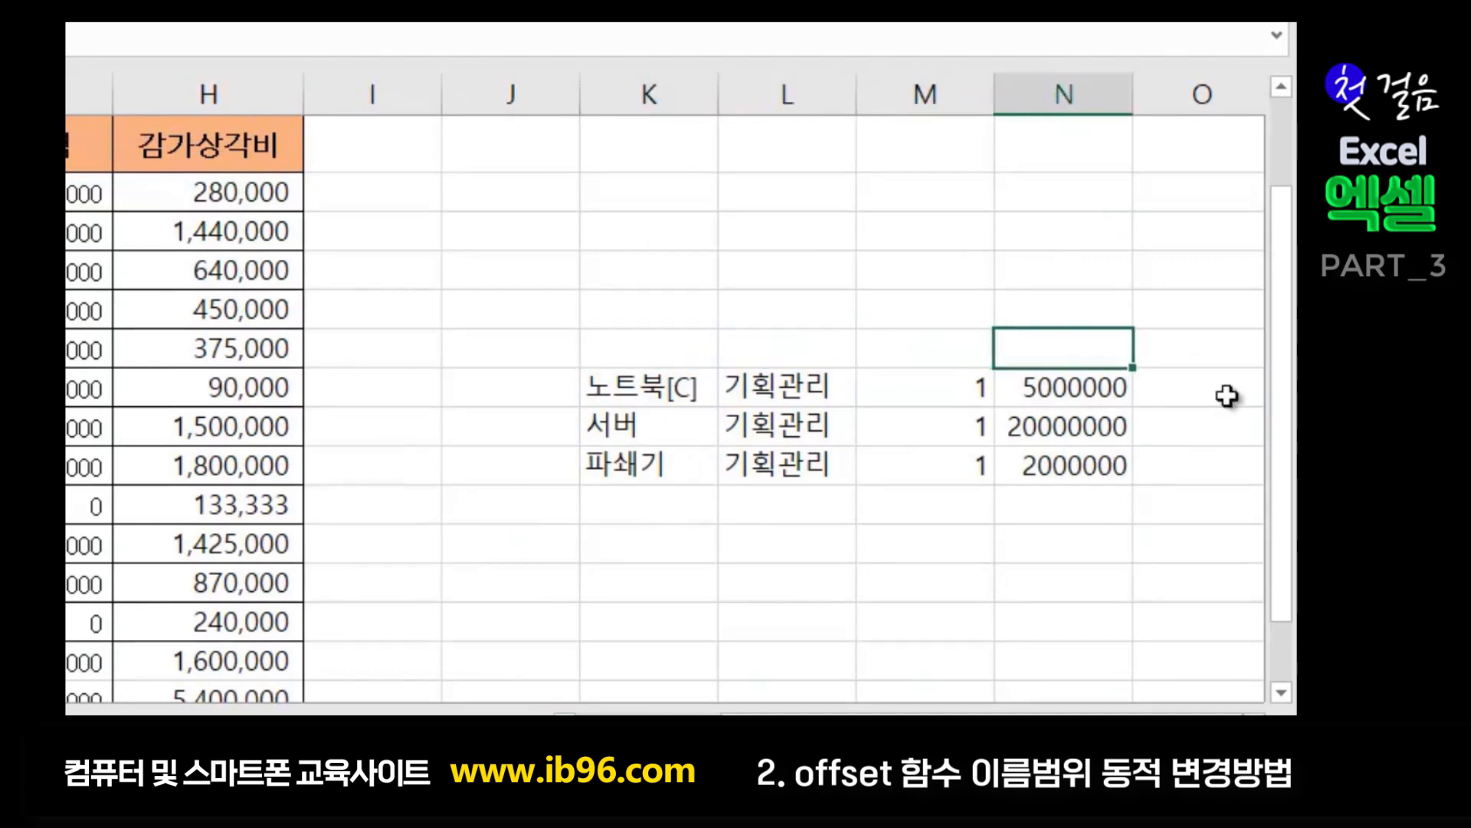
mouse_move(628, 391)
mouse_down()
mouse_move(987, 393)
mouse_move(1077, 463)
mouse_up()
click(772, 683)
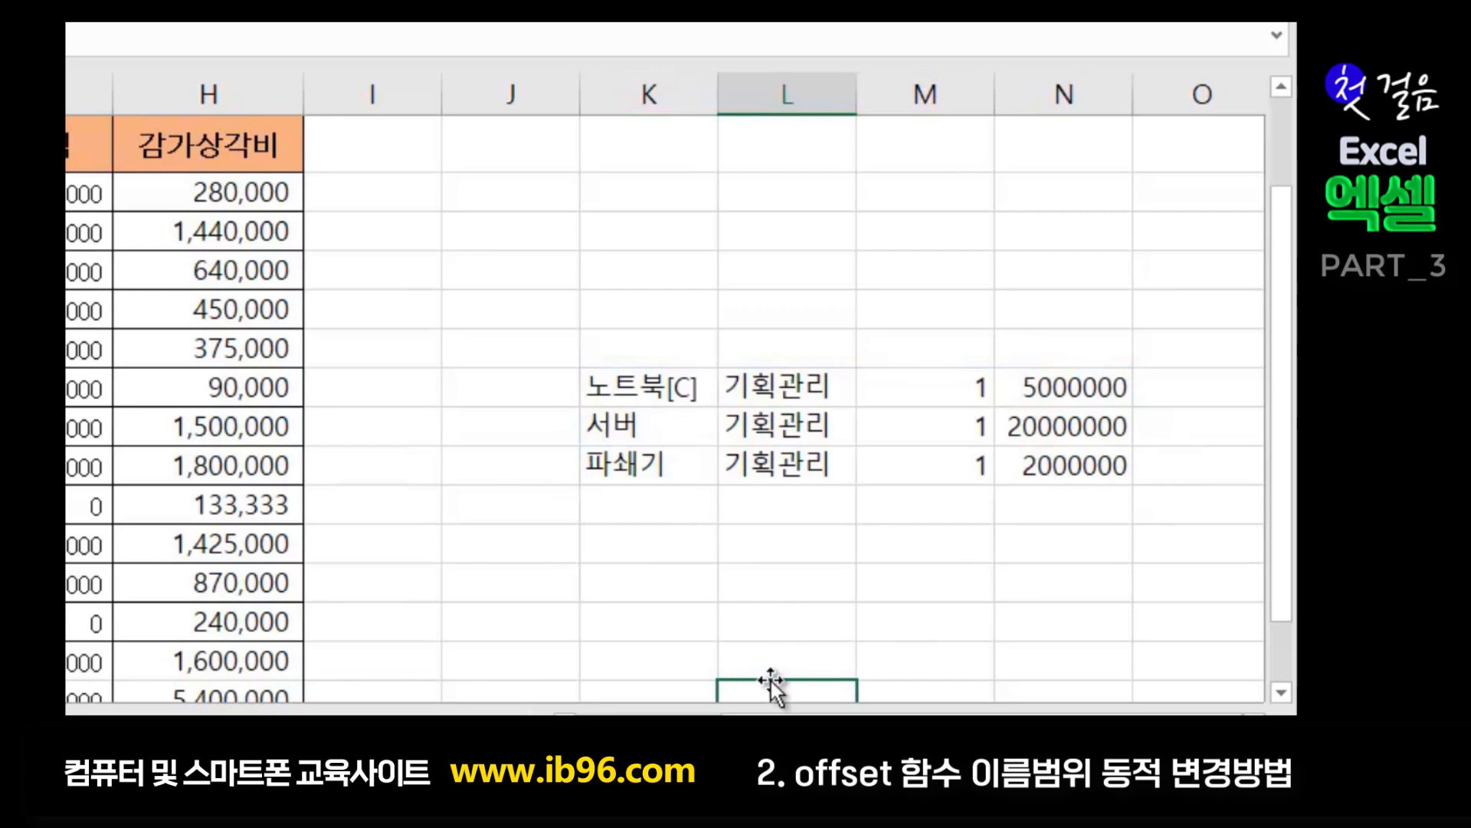
drag(736, 724, 590, 725)
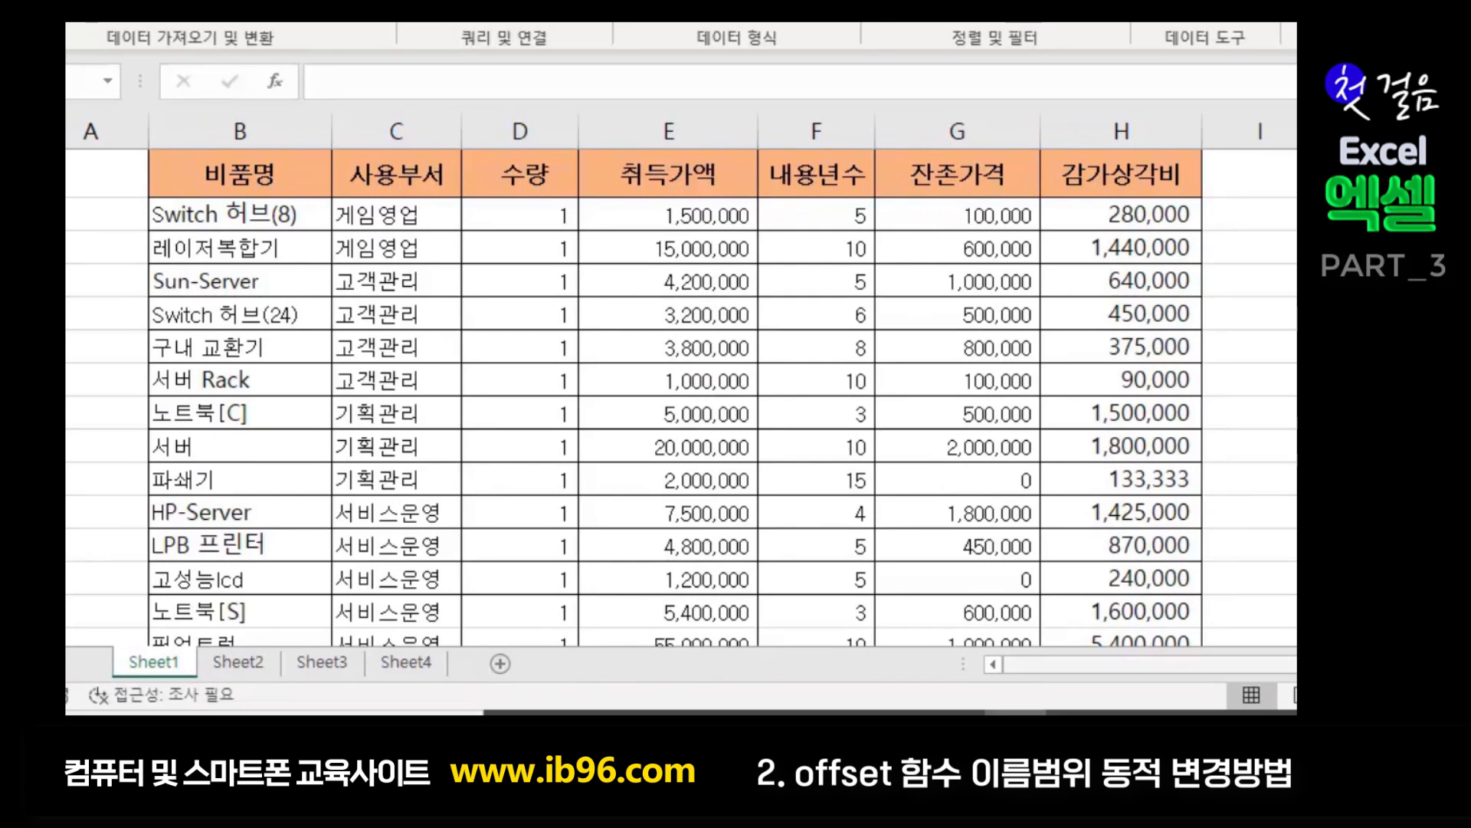
scroll(682, 383, right, 3)
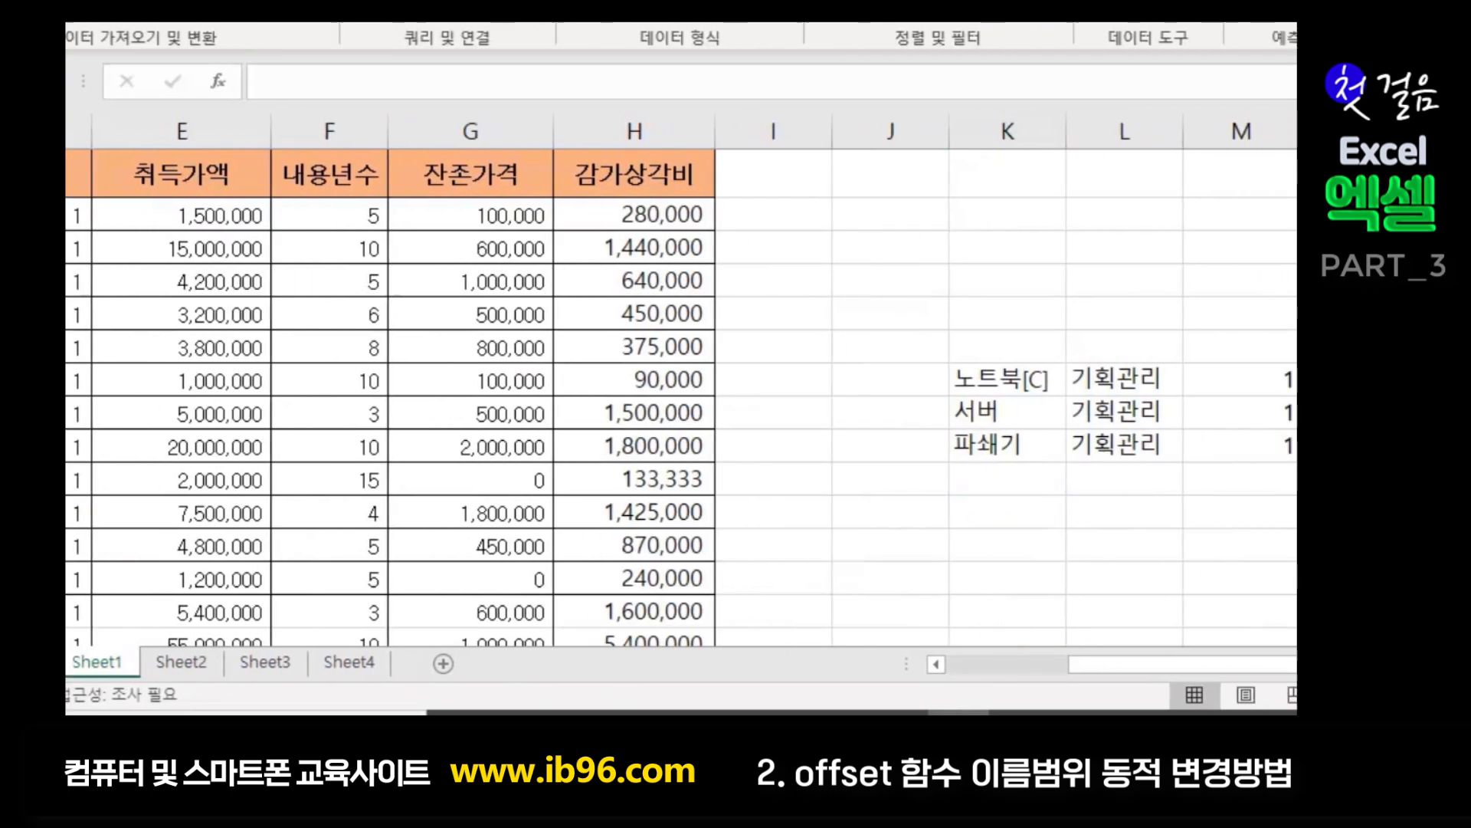
click(1104, 379)
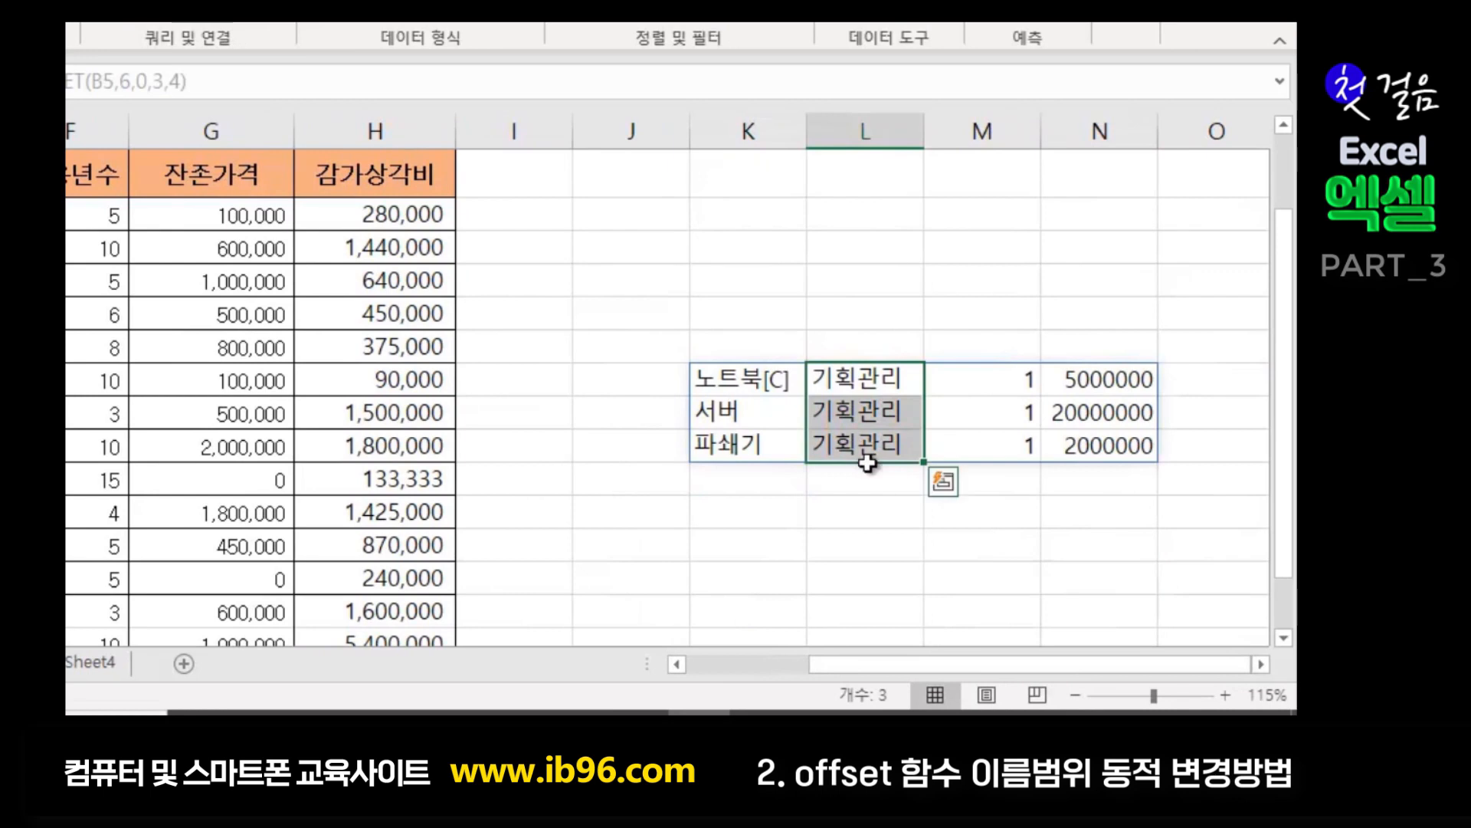
click(816, 511)
drag(865, 379, 862, 440)
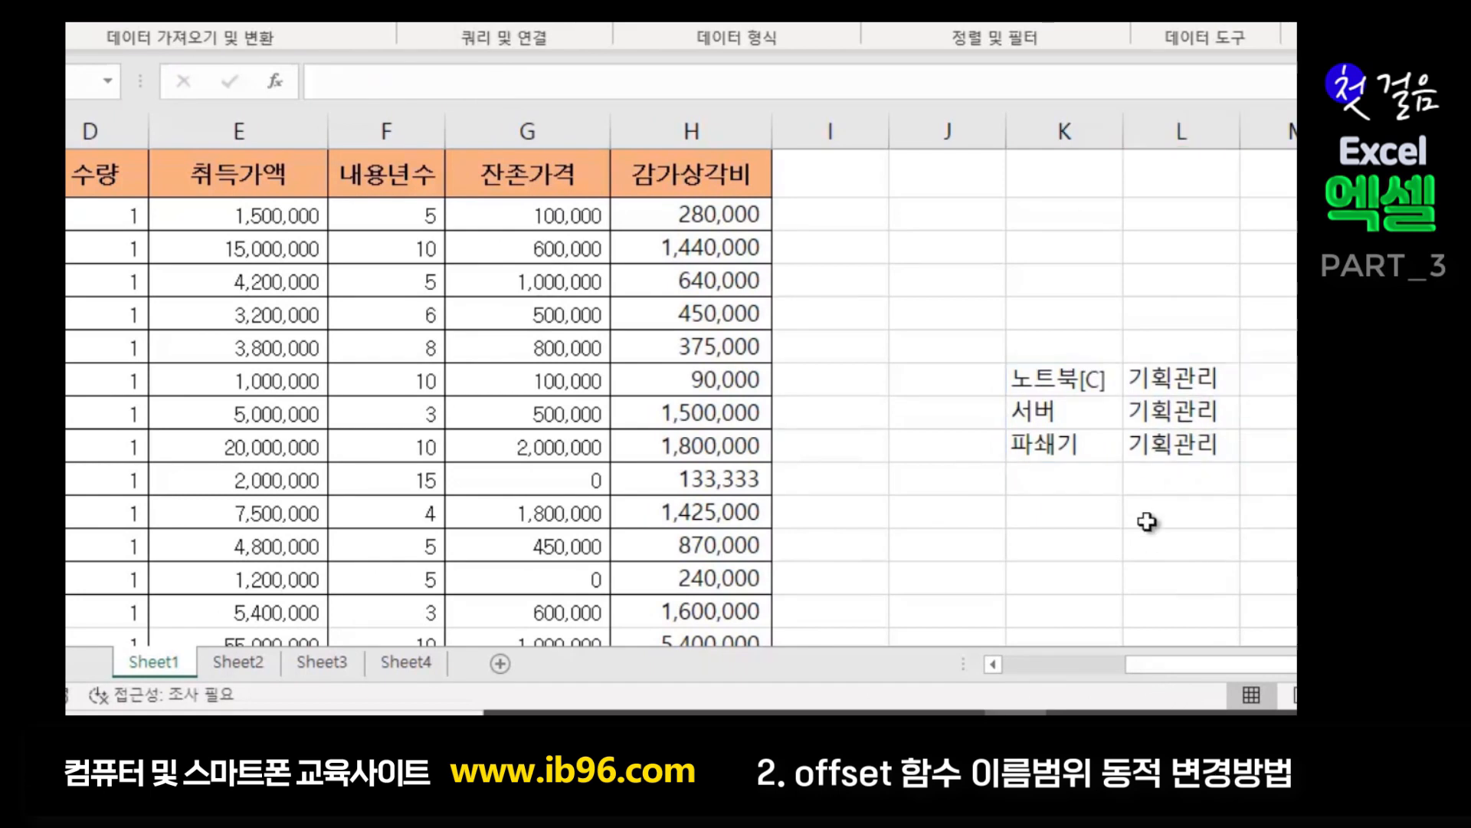
click(1139, 512)
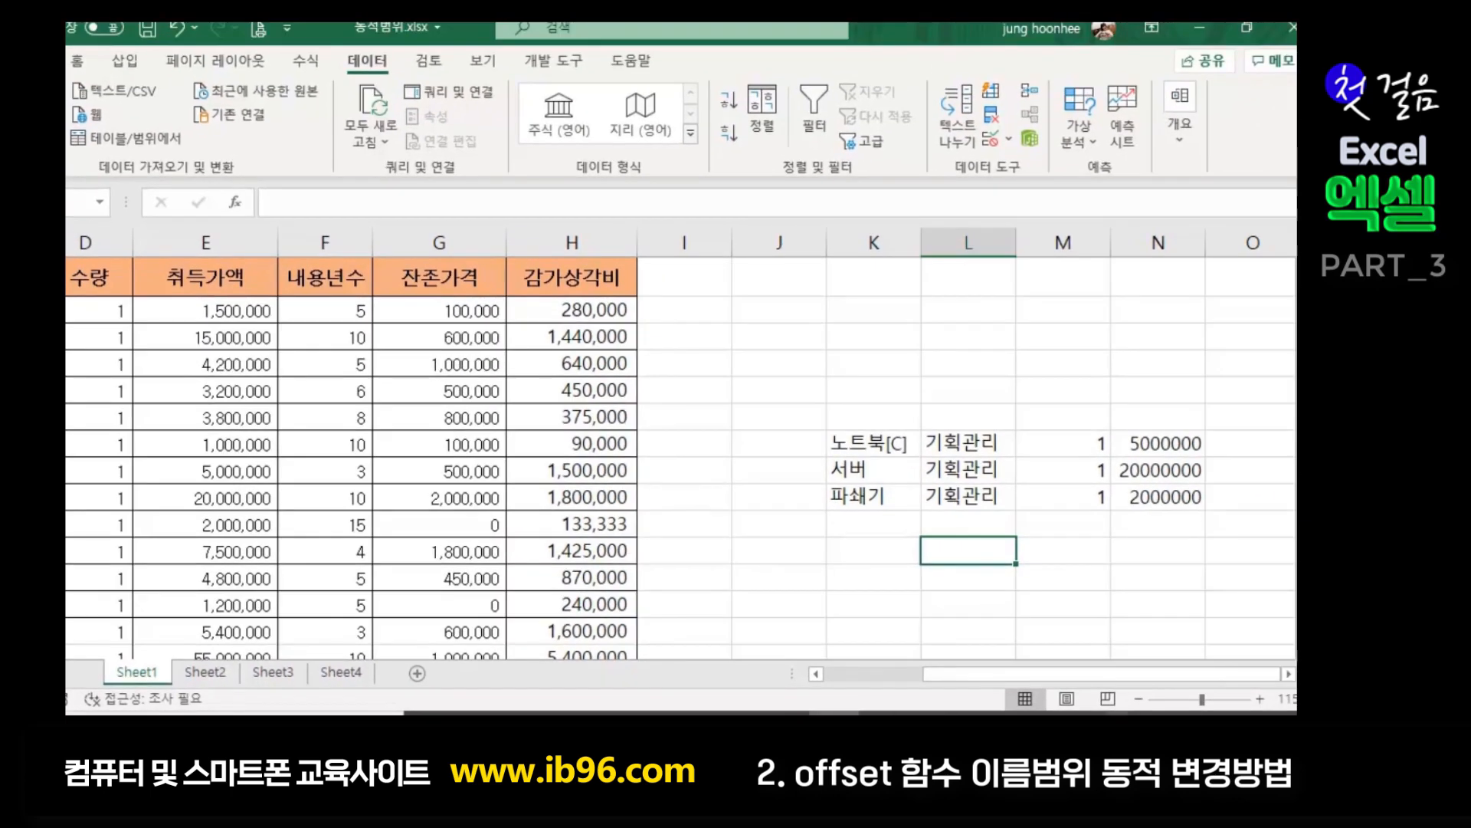
- Start a SUM formula in cell J6 with a nested OFFSET that uses B5 as the reference cell
click(817, 675)
click(817, 674)
click(817, 674)
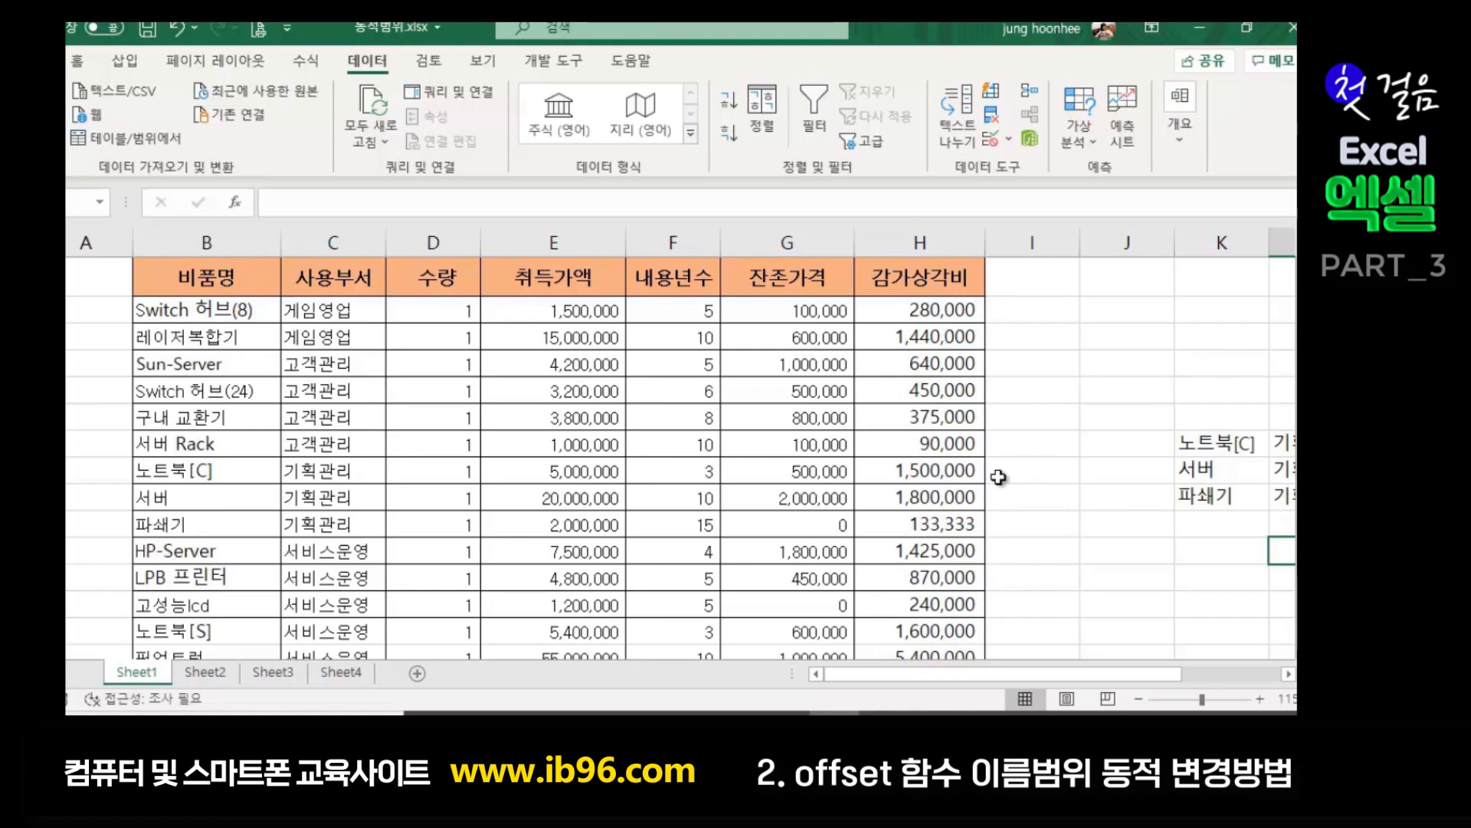
click(1119, 603)
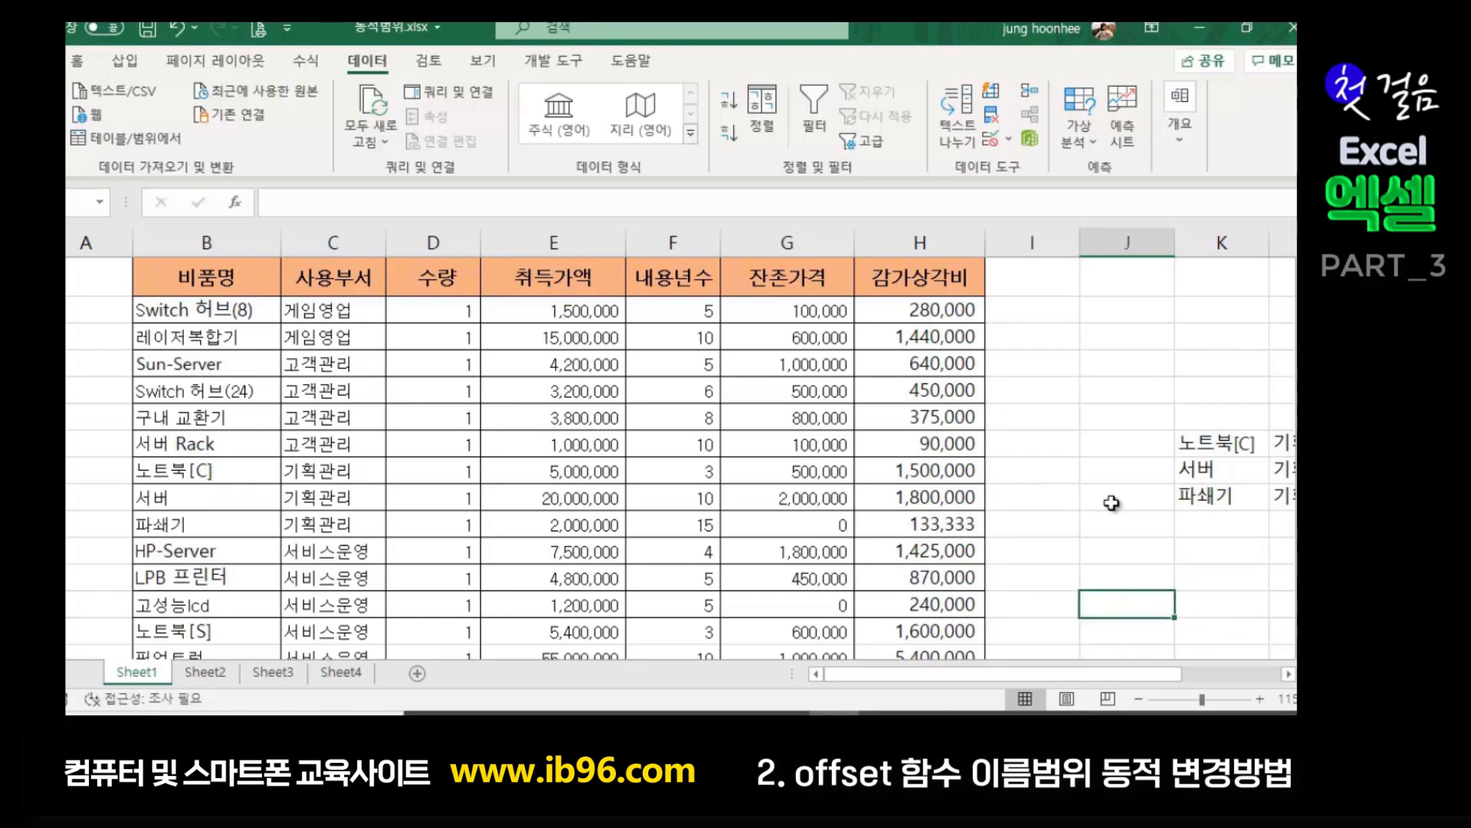
click(1103, 338)
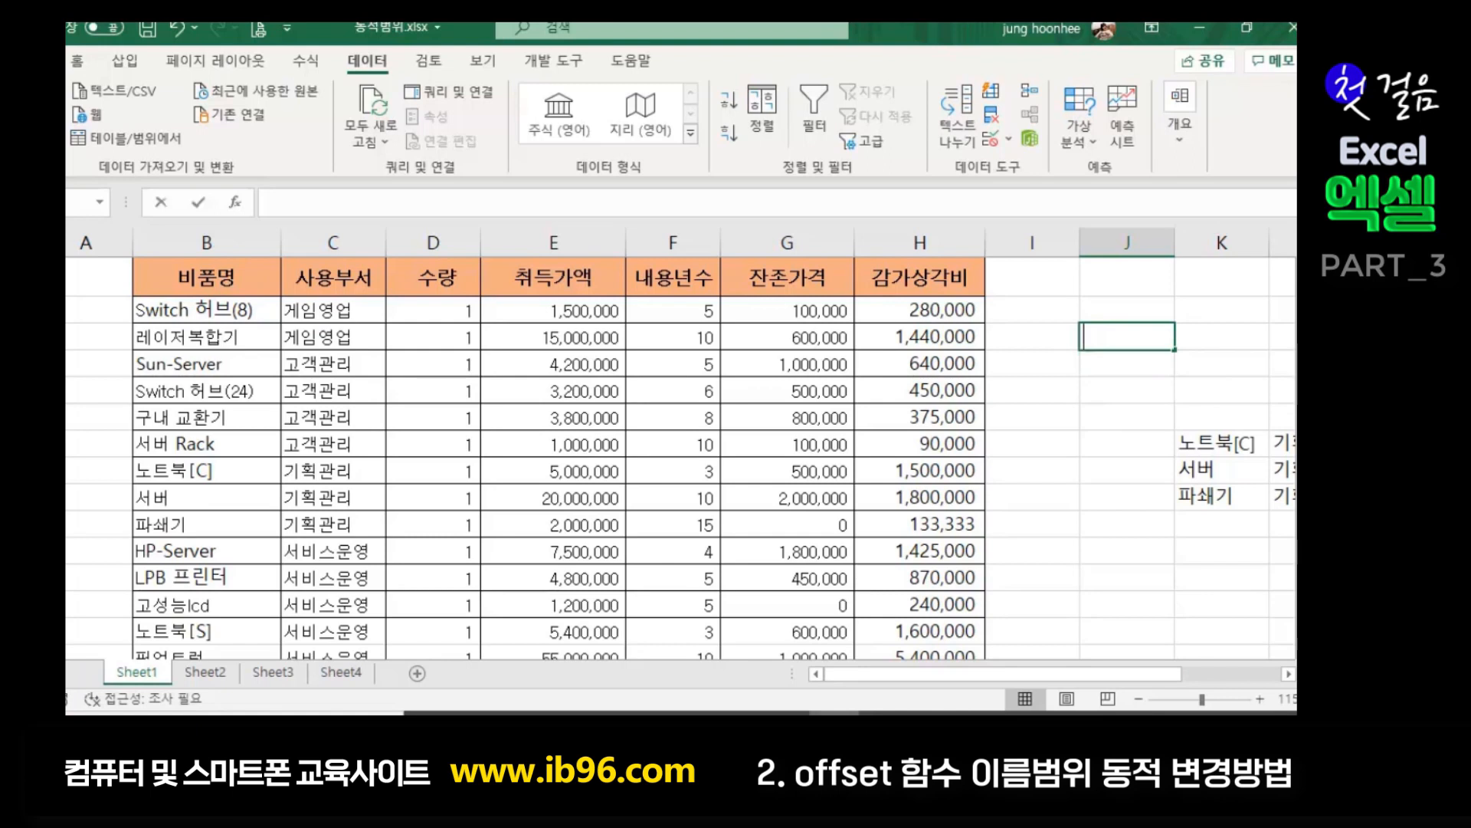
text(=)
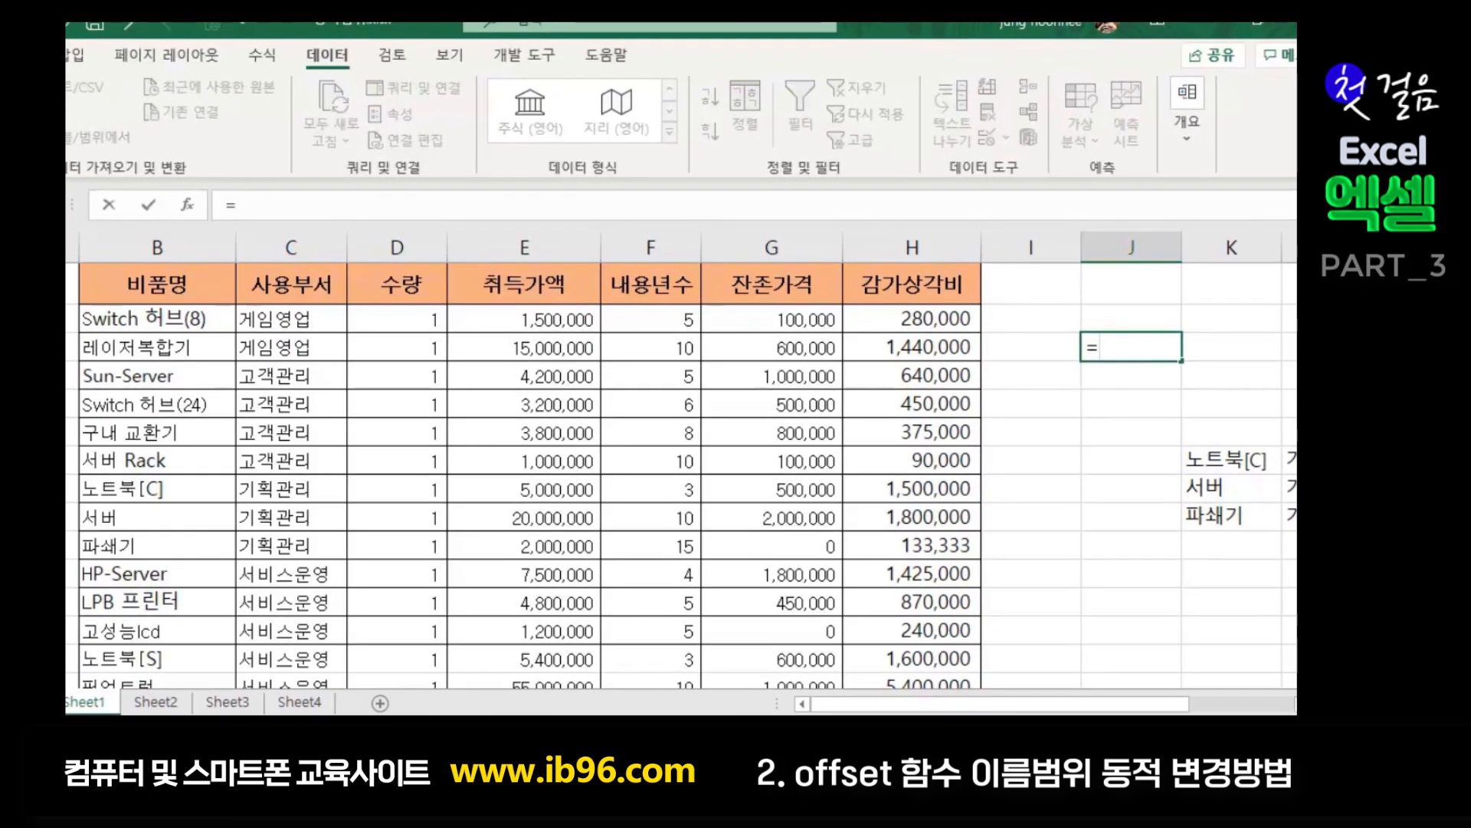
text(su)
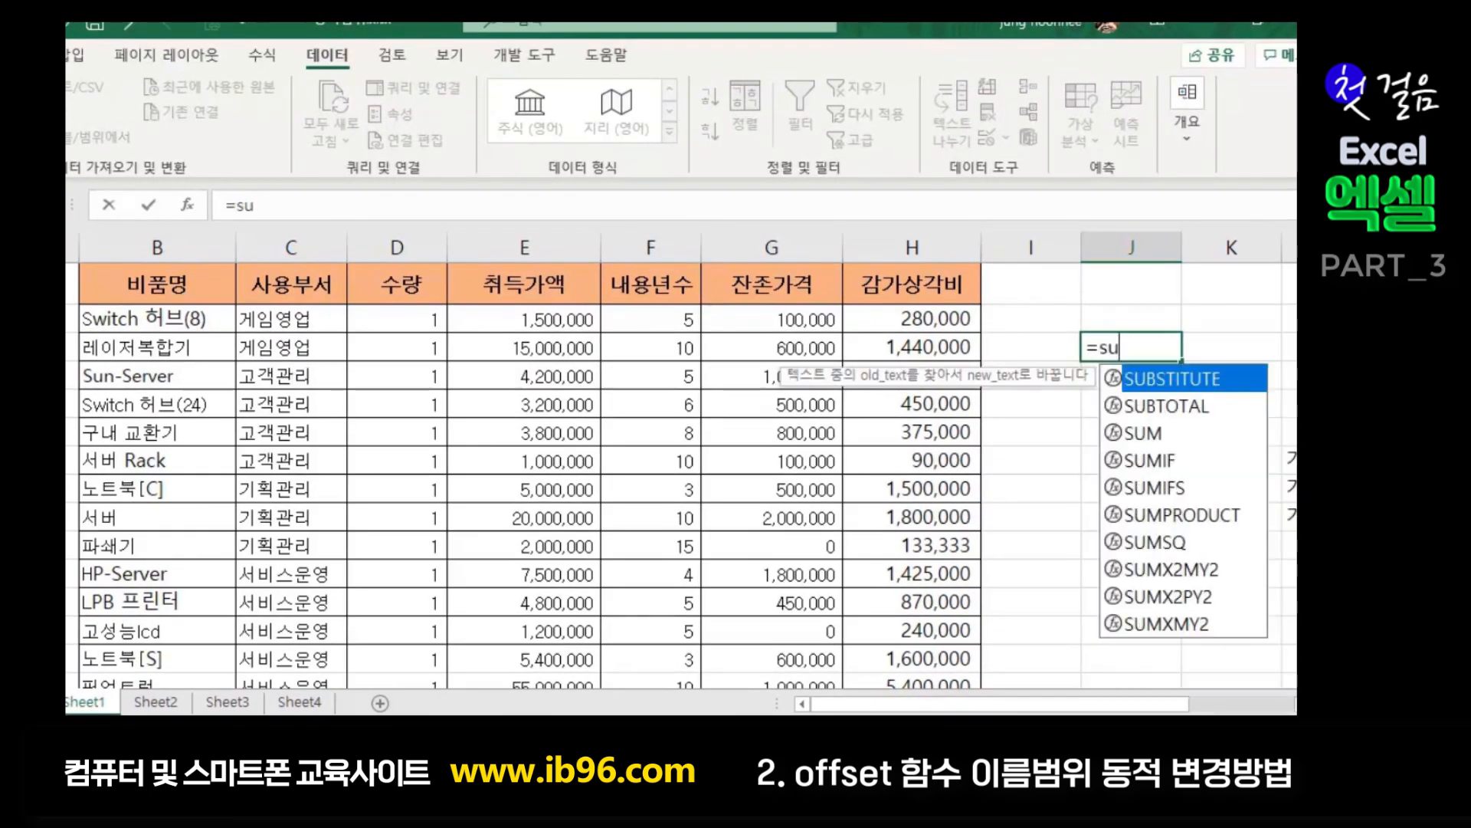
text(m()
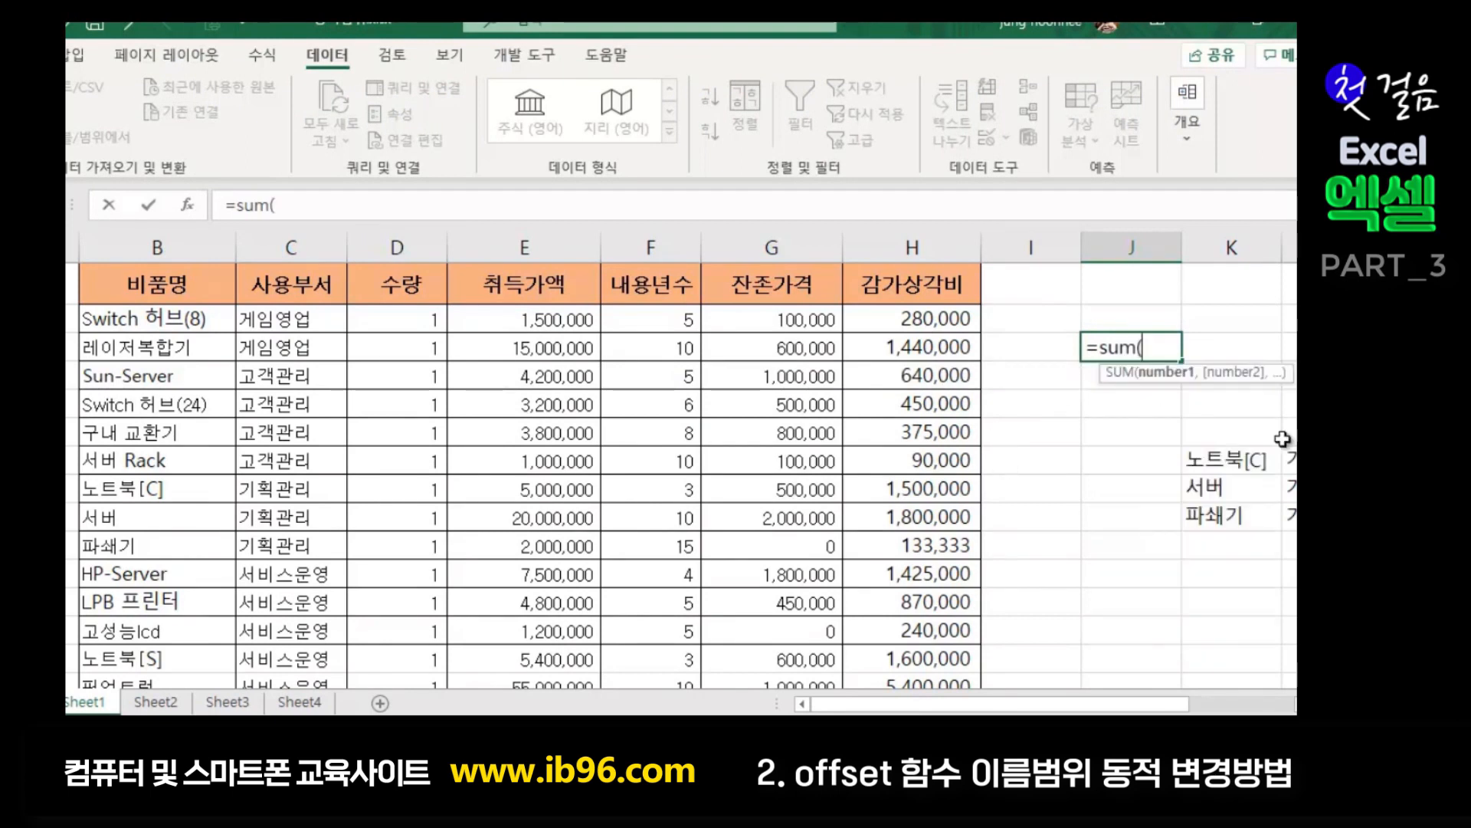
text(o)
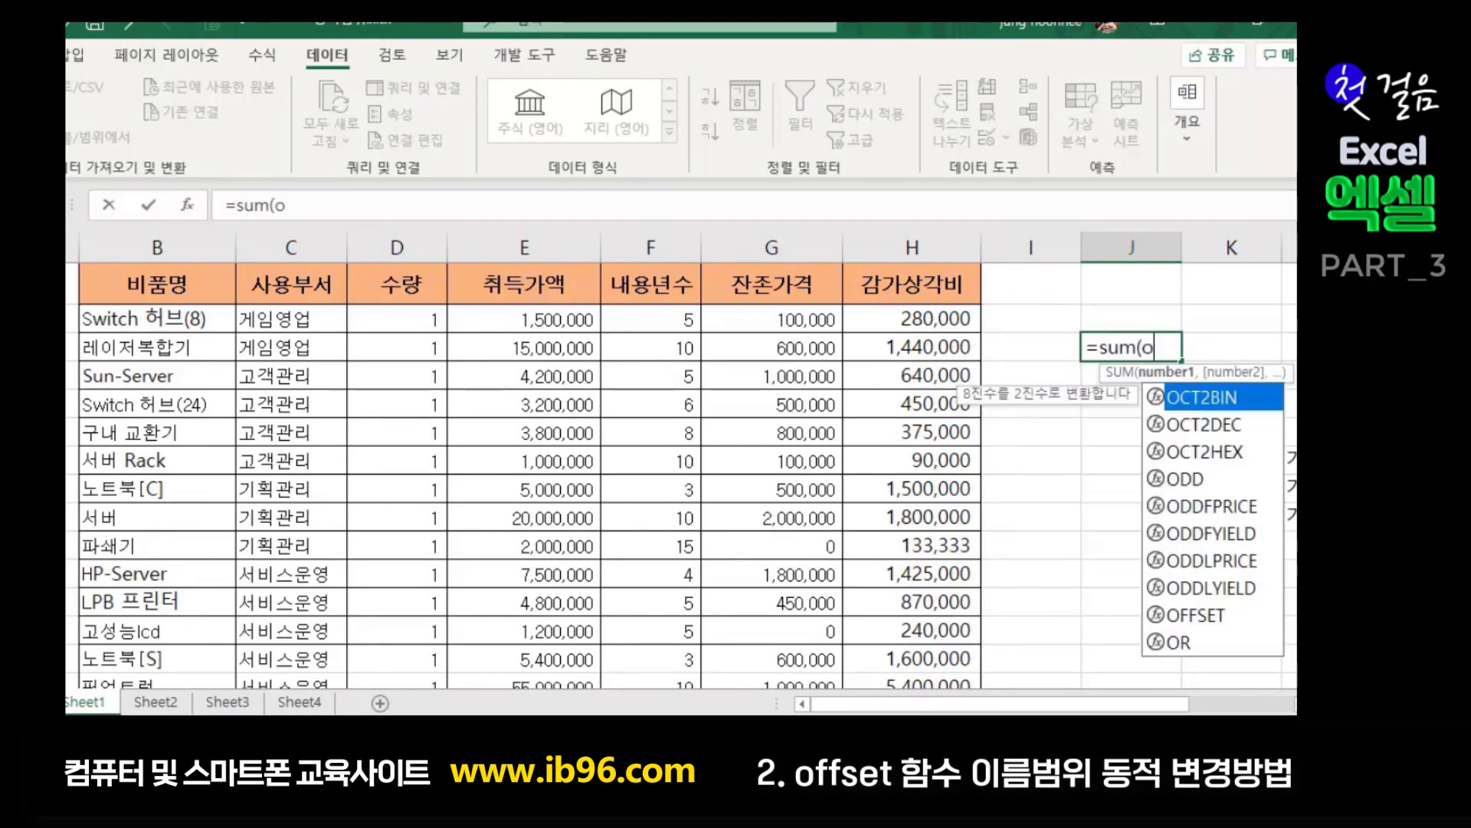
text(ffset()
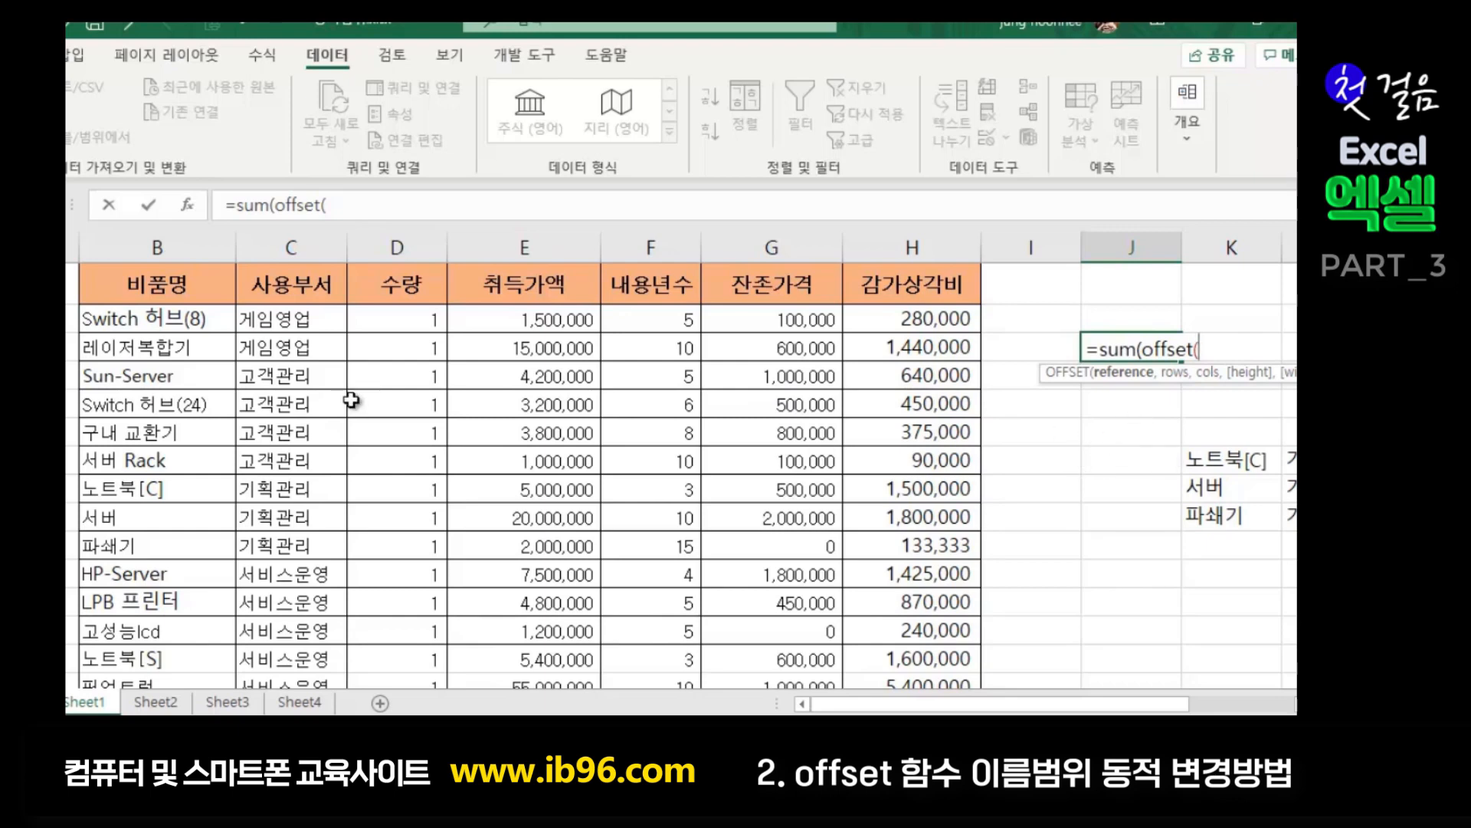
click(150, 321)
text(,)
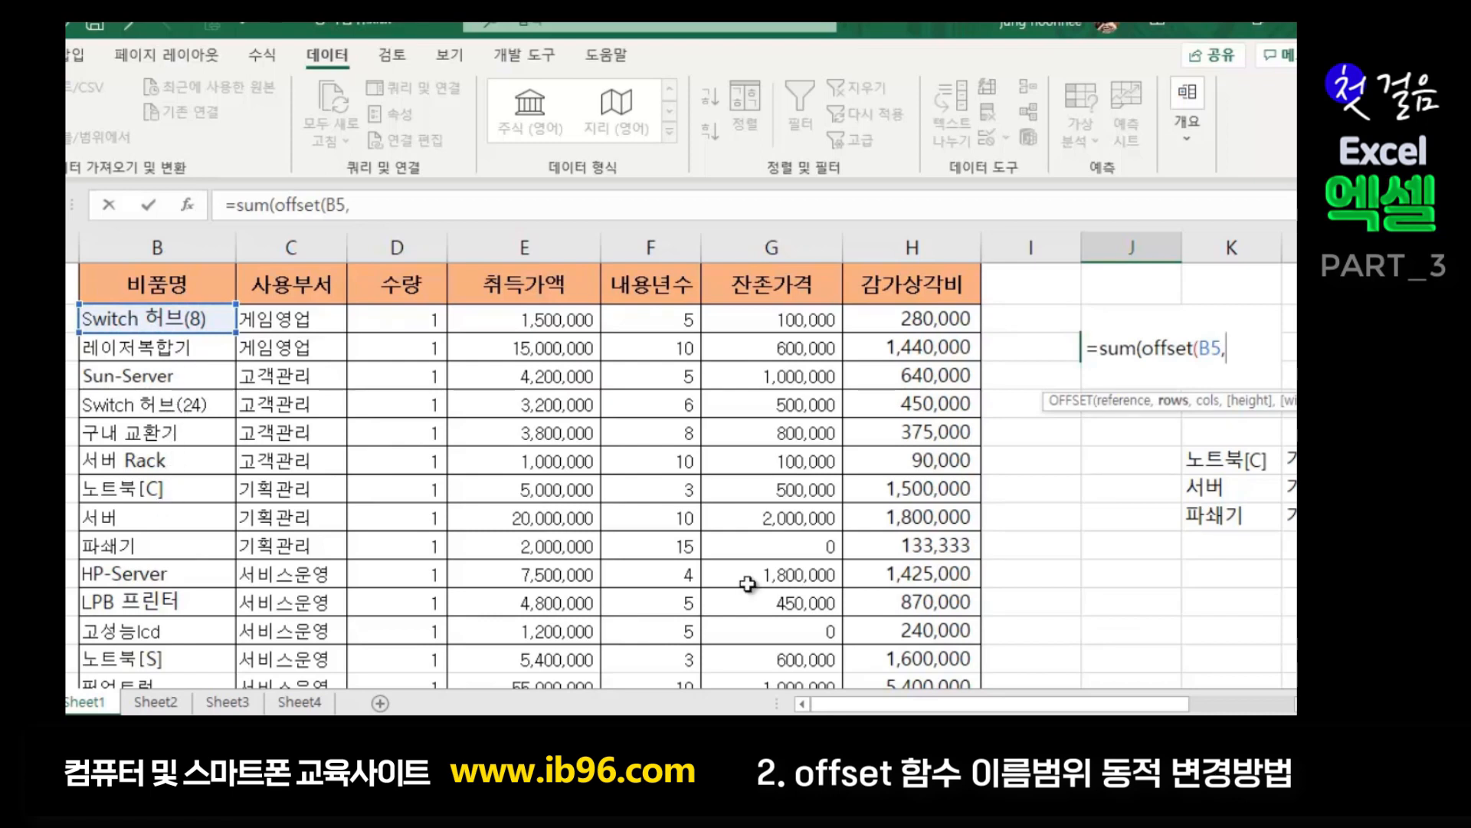
- Complete the SUM and OFFSET formula with 6 rows, 3 columns, a height of 3 and a width of 1
text(6,)
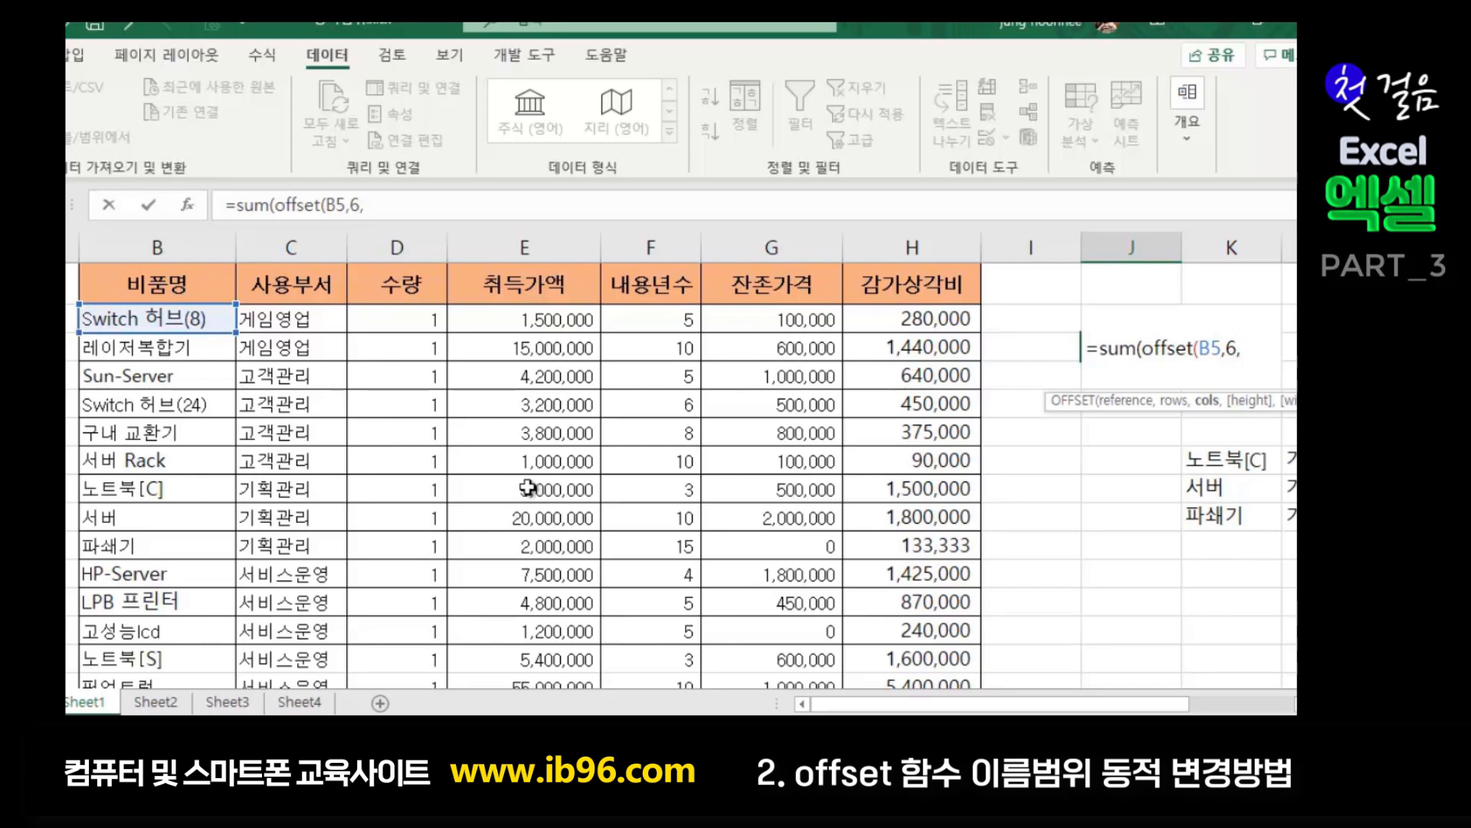
text(3,)
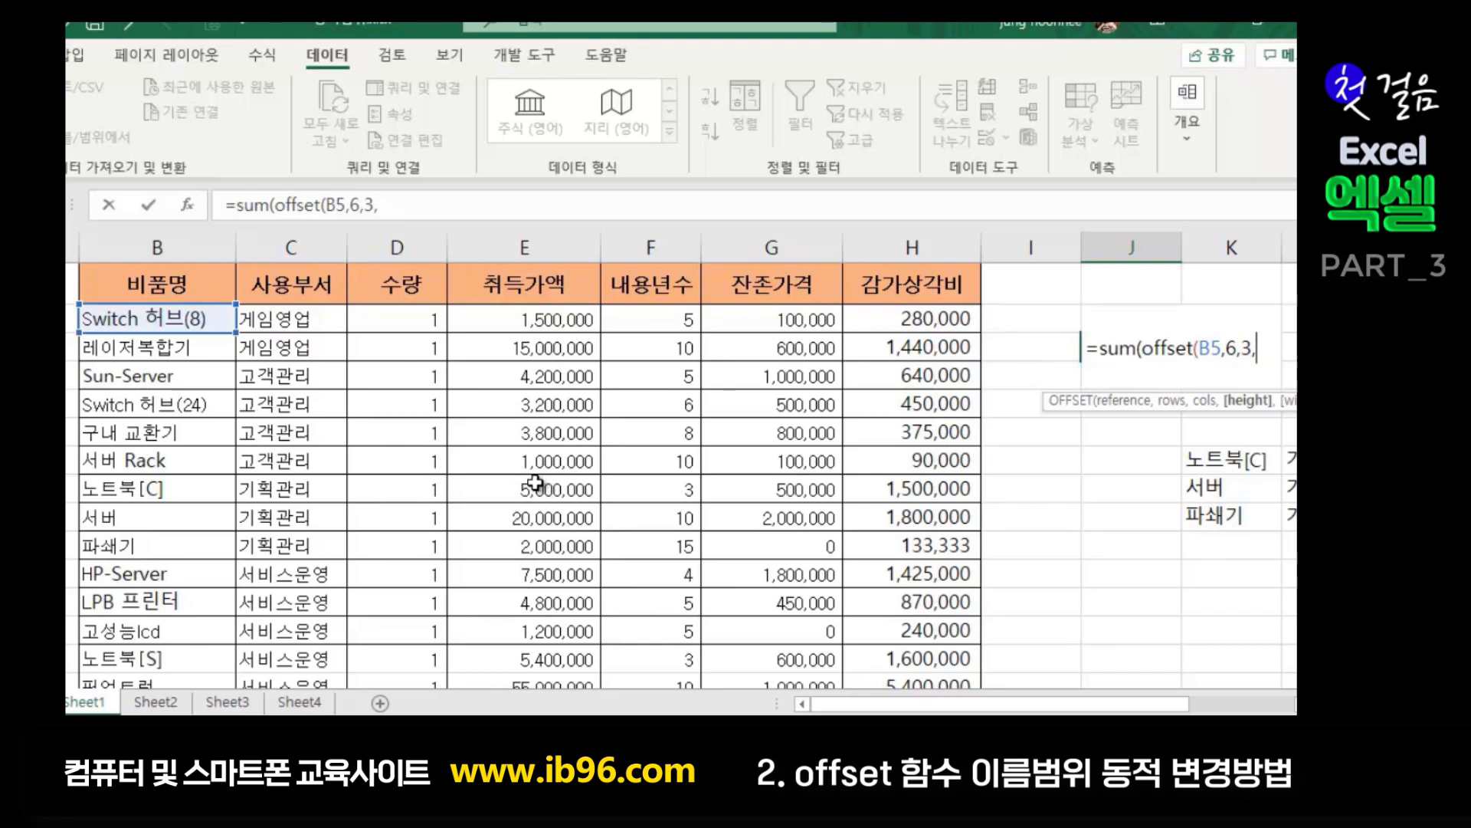
text(3,)
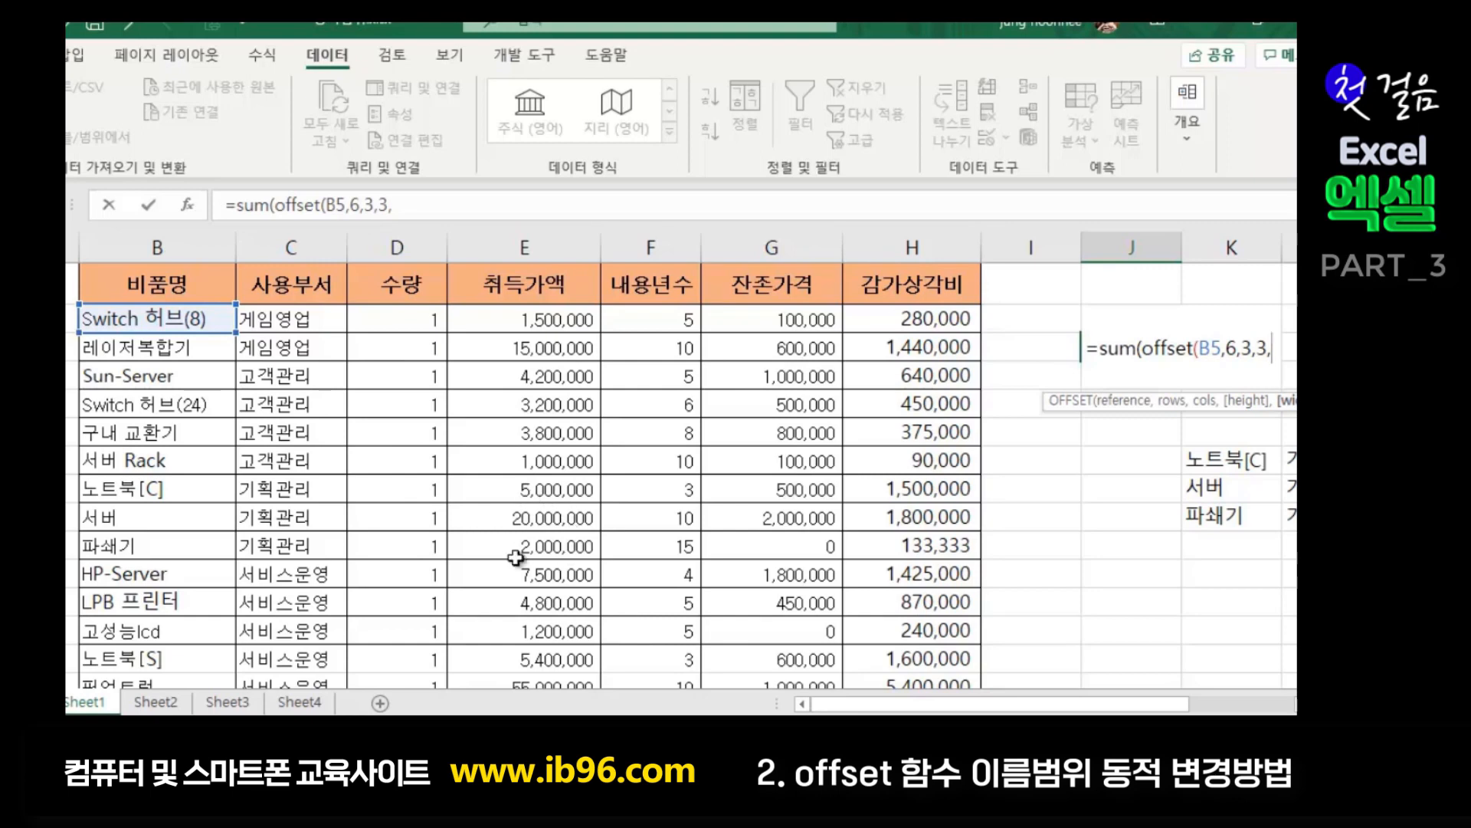
text(1)
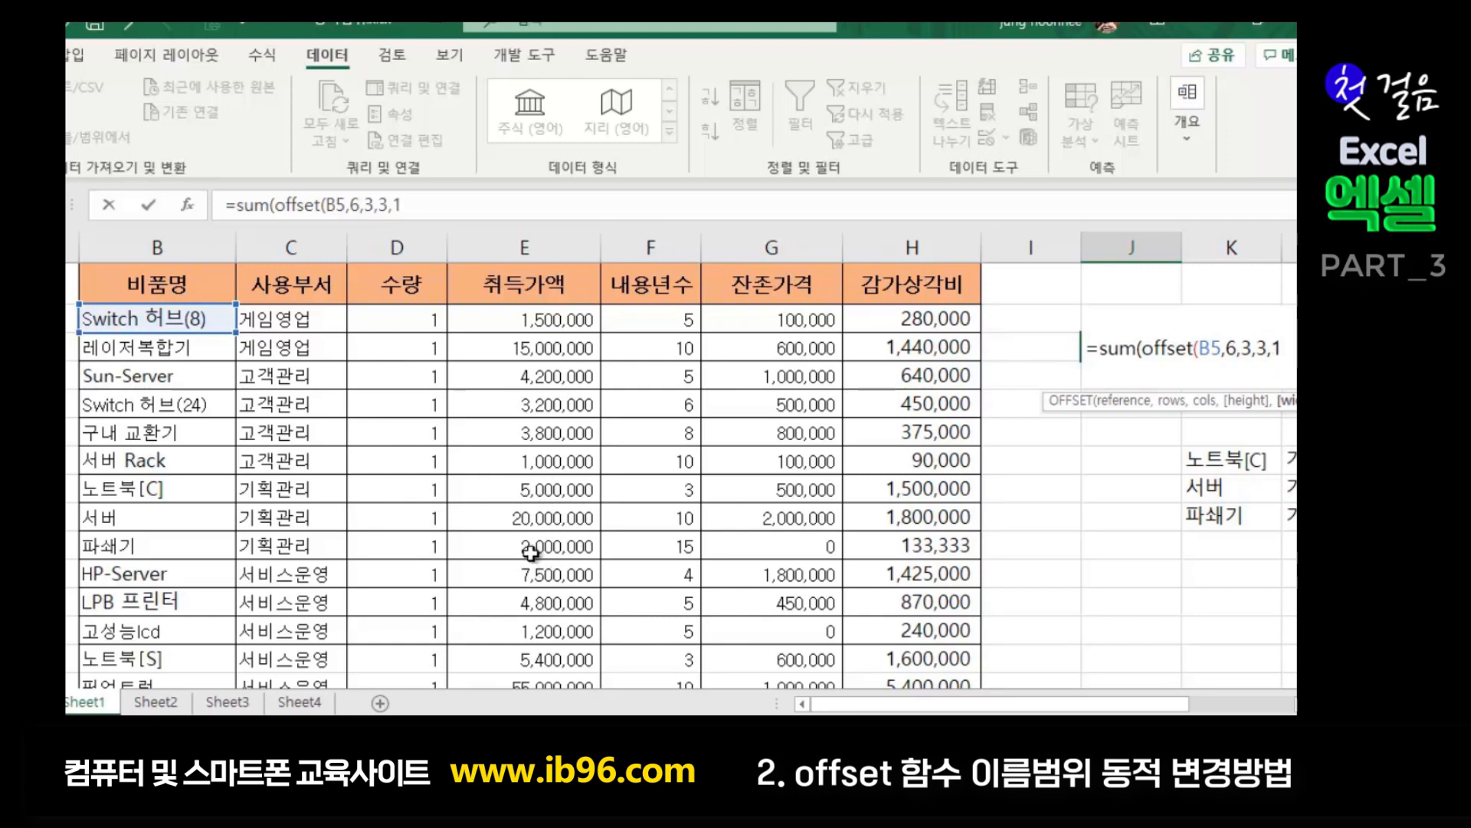
text())
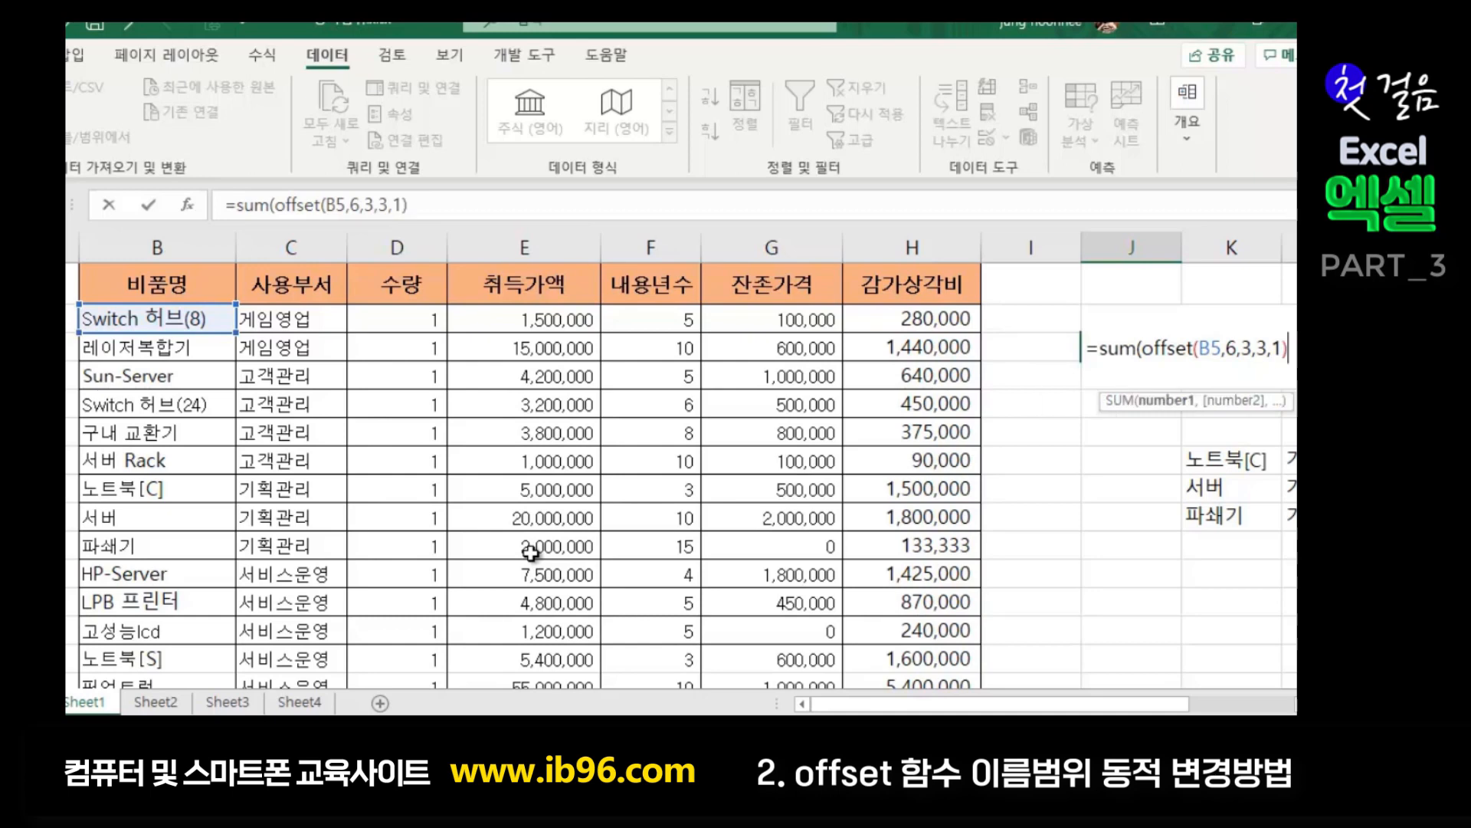
text())
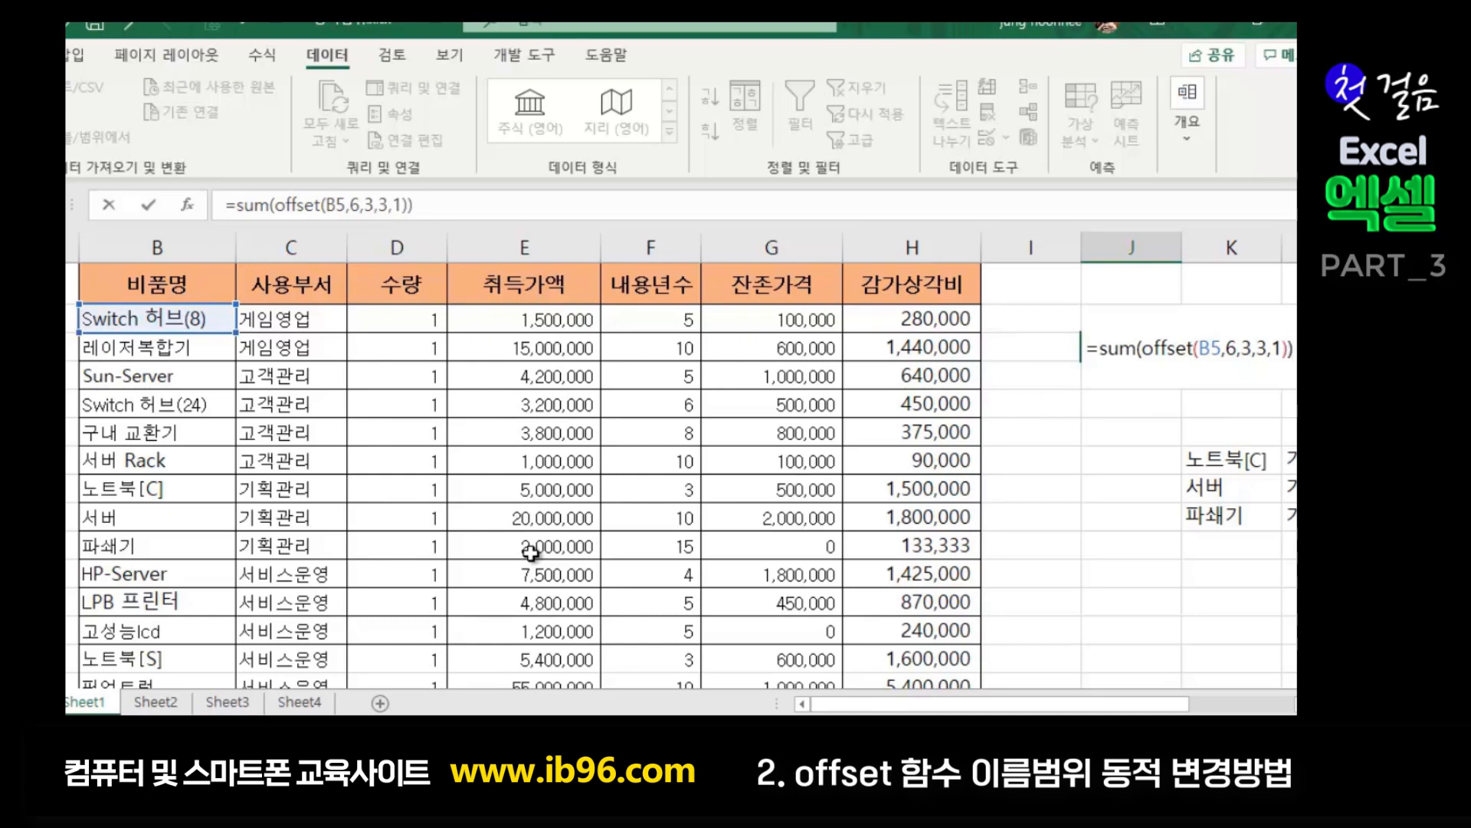
key(Return)
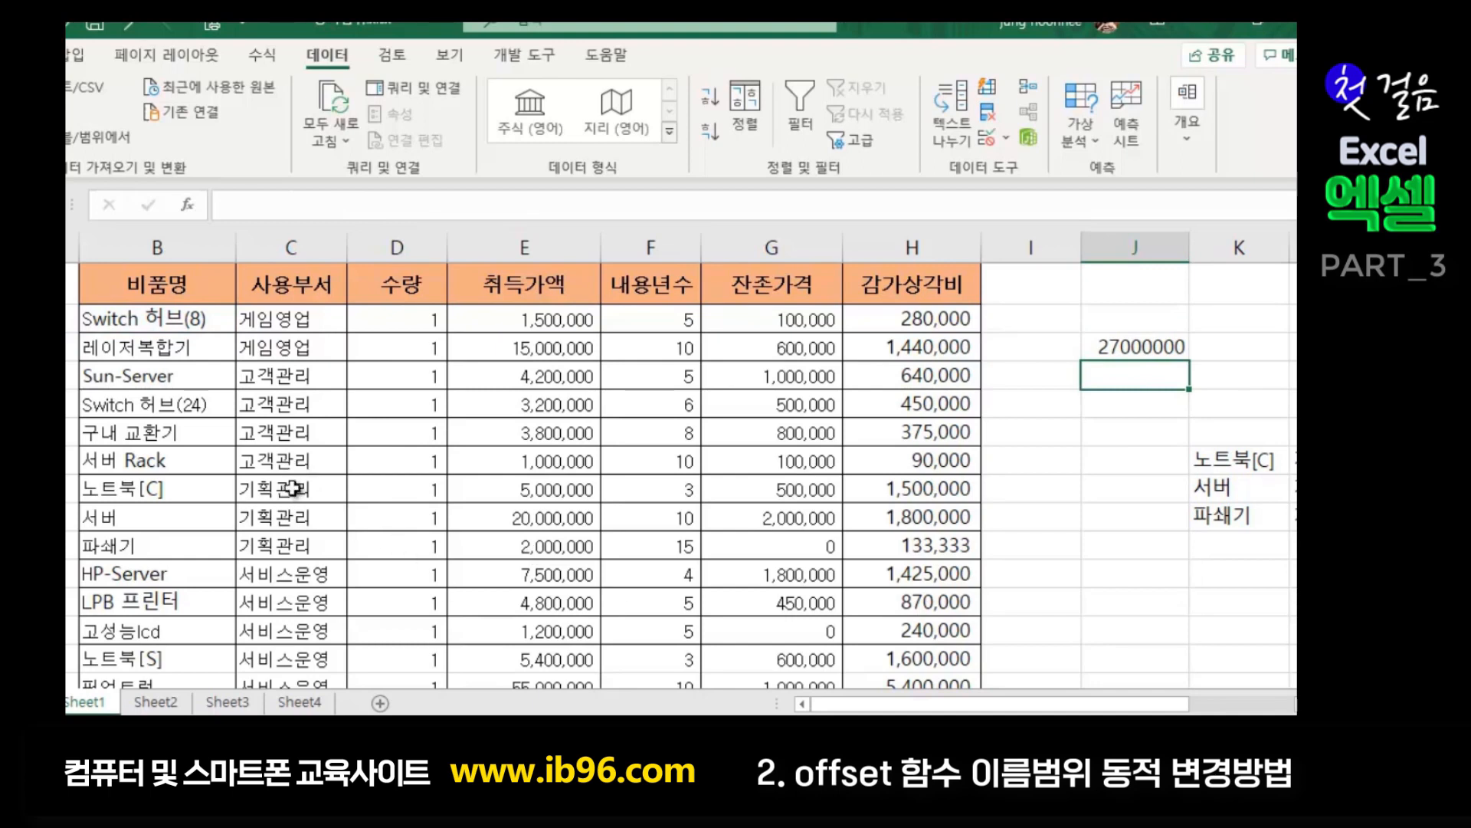
- Check the 취득가액 values of the three 기획관리 items in E11:E13 against the total, and apply the comma style to J6
click(177, 489)
click(153, 521)
click(148, 550)
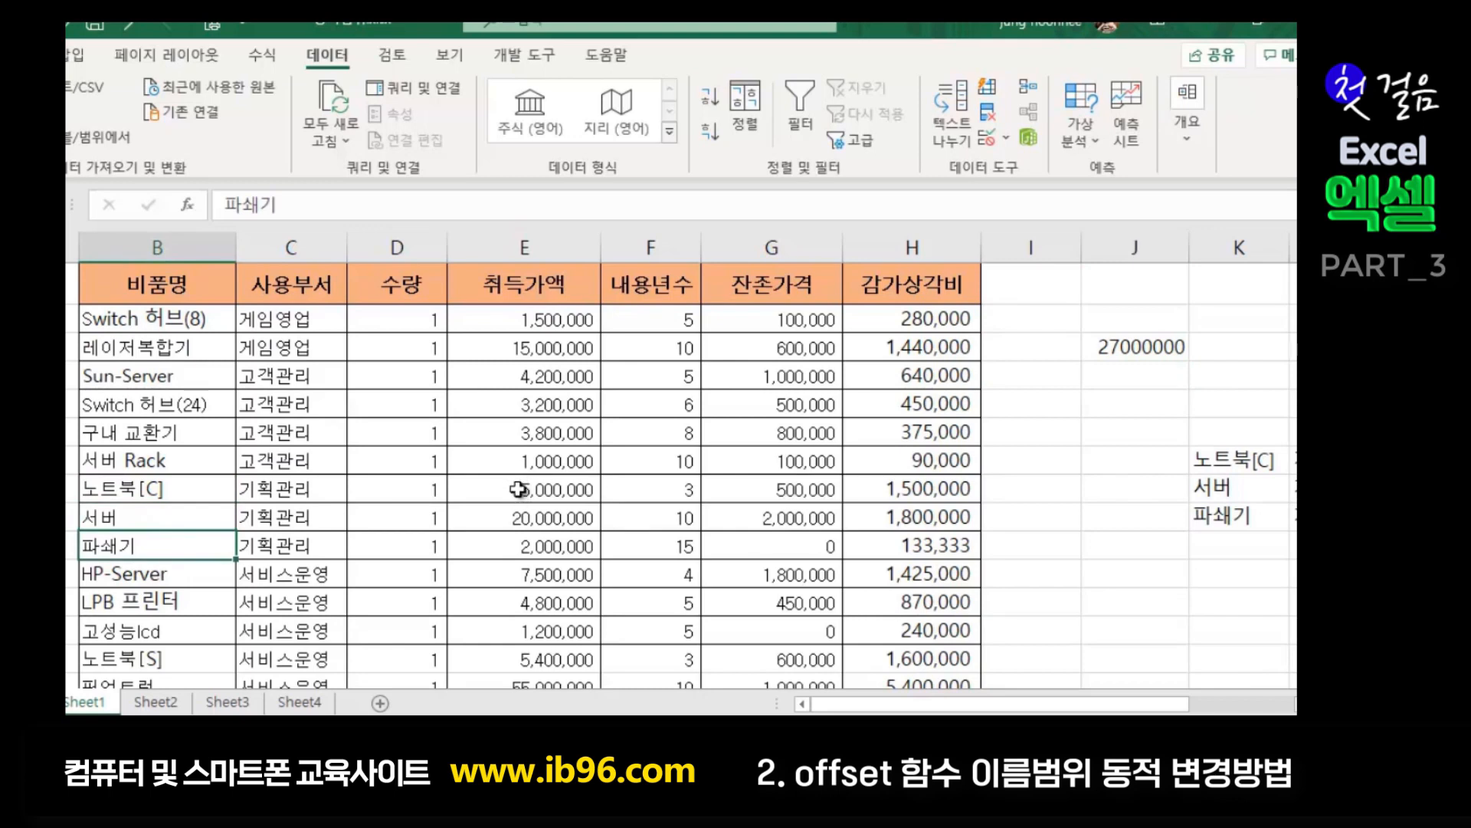
drag(521, 494, 520, 556)
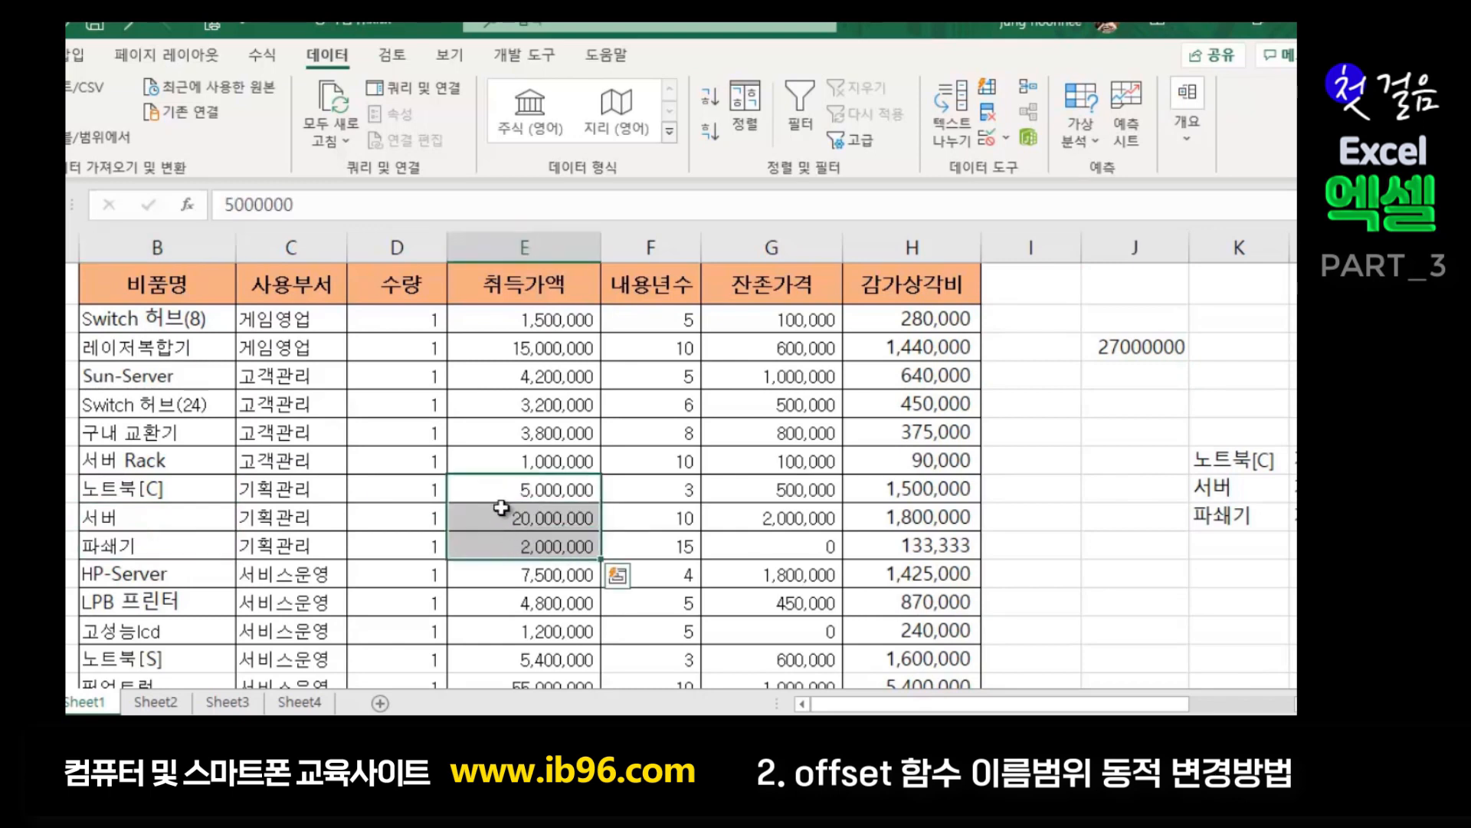
click(1132, 349)
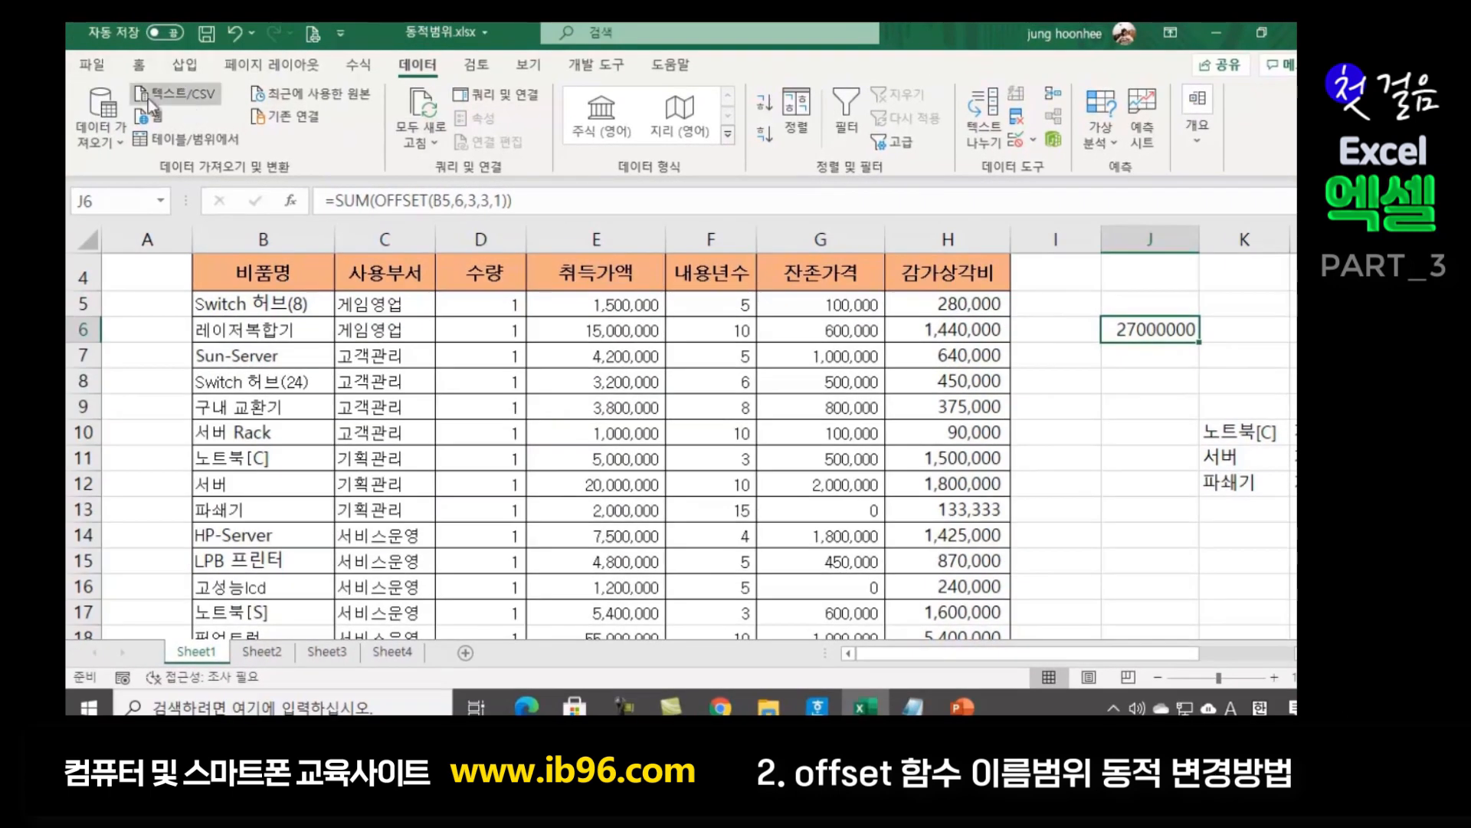
click(132, 64)
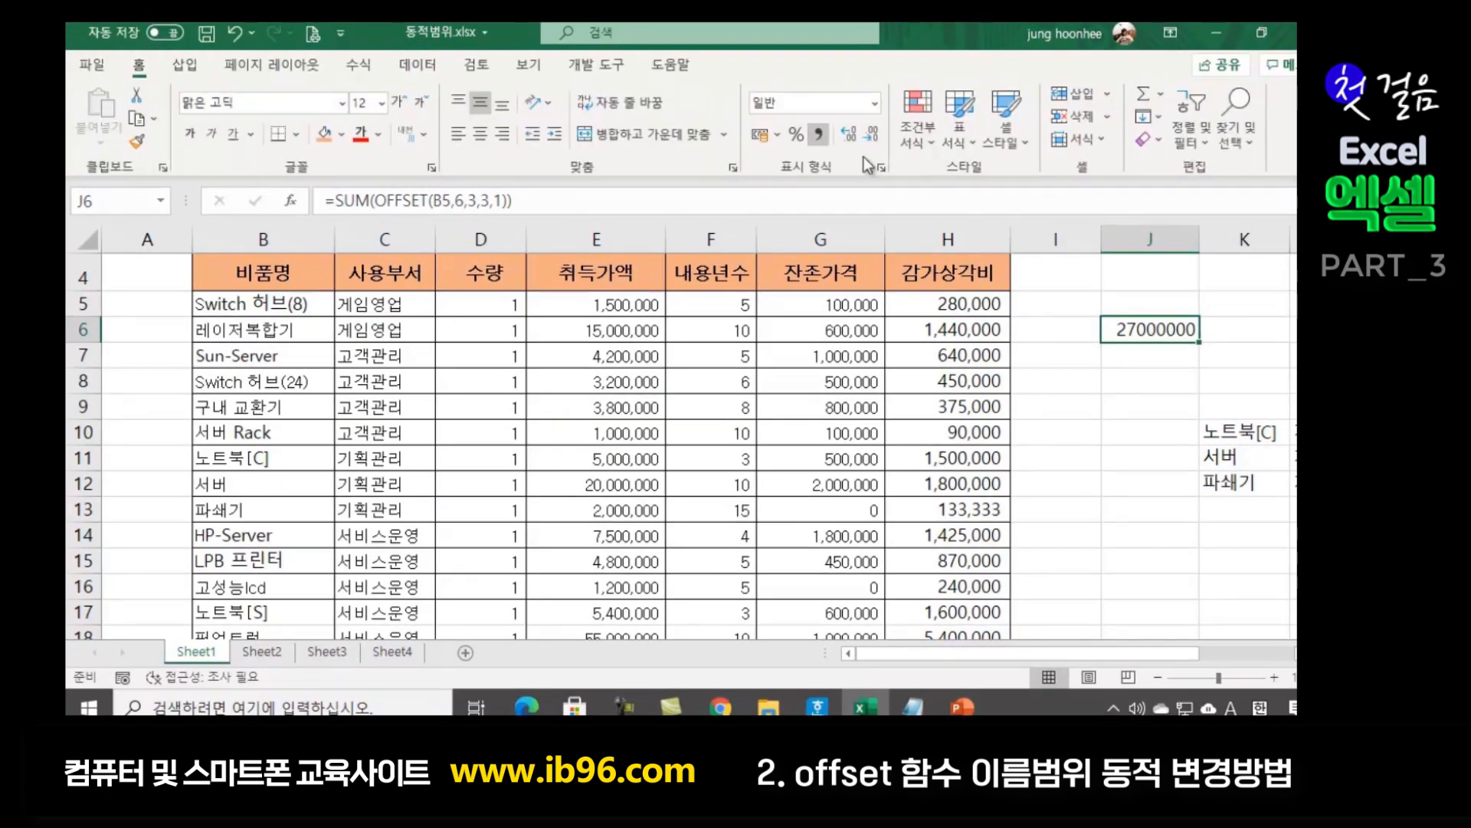
click(819, 135)
- Compare the SUM and OFFSET formula in J6 with the OFFSET block starting at K10 and the source table
click(1243, 460)
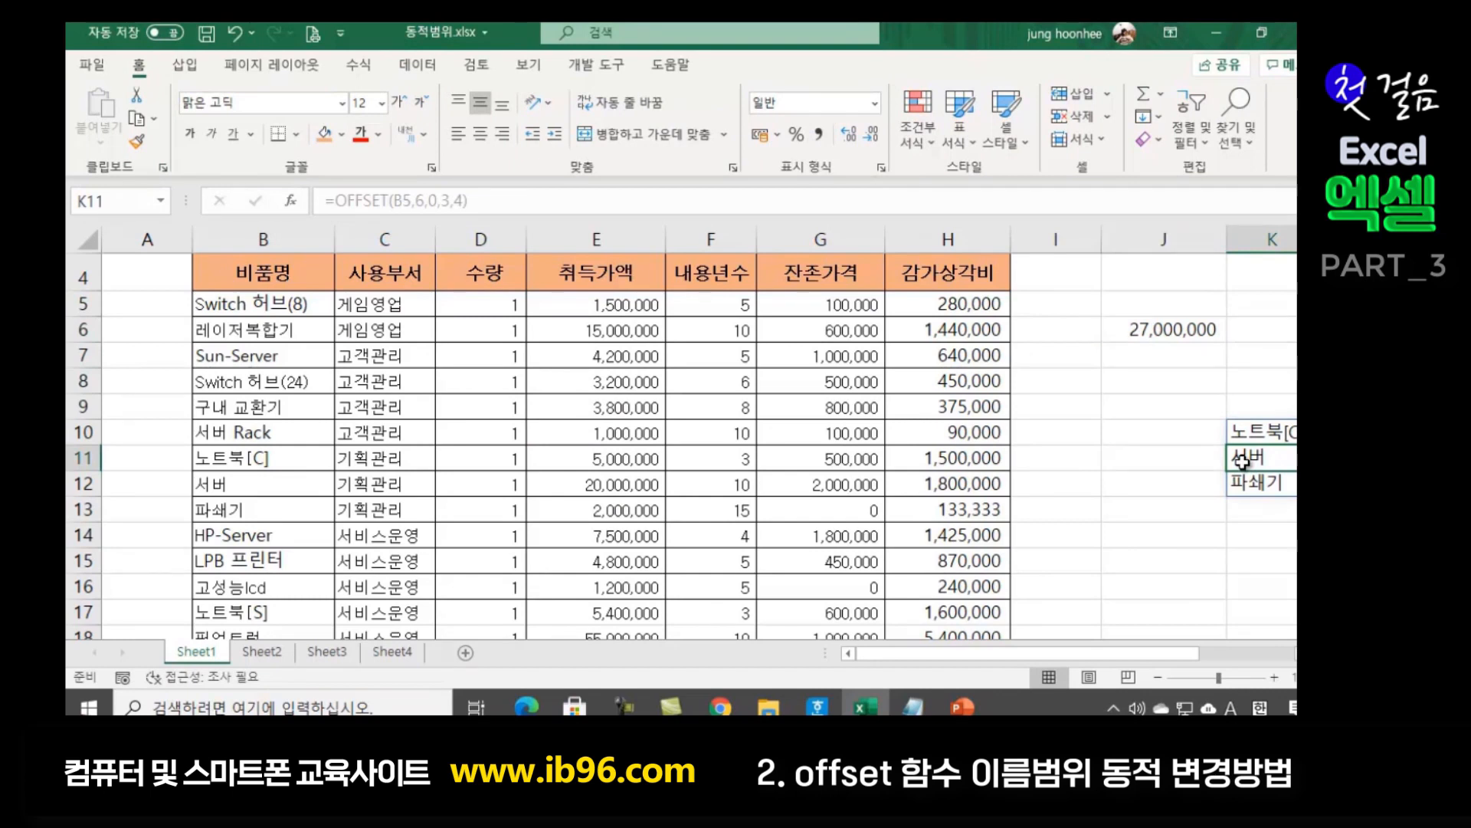
click(1134, 329)
click(1143, 399)
click(1142, 331)
click(1153, 404)
click(1143, 336)
click(1150, 379)
click(1148, 336)
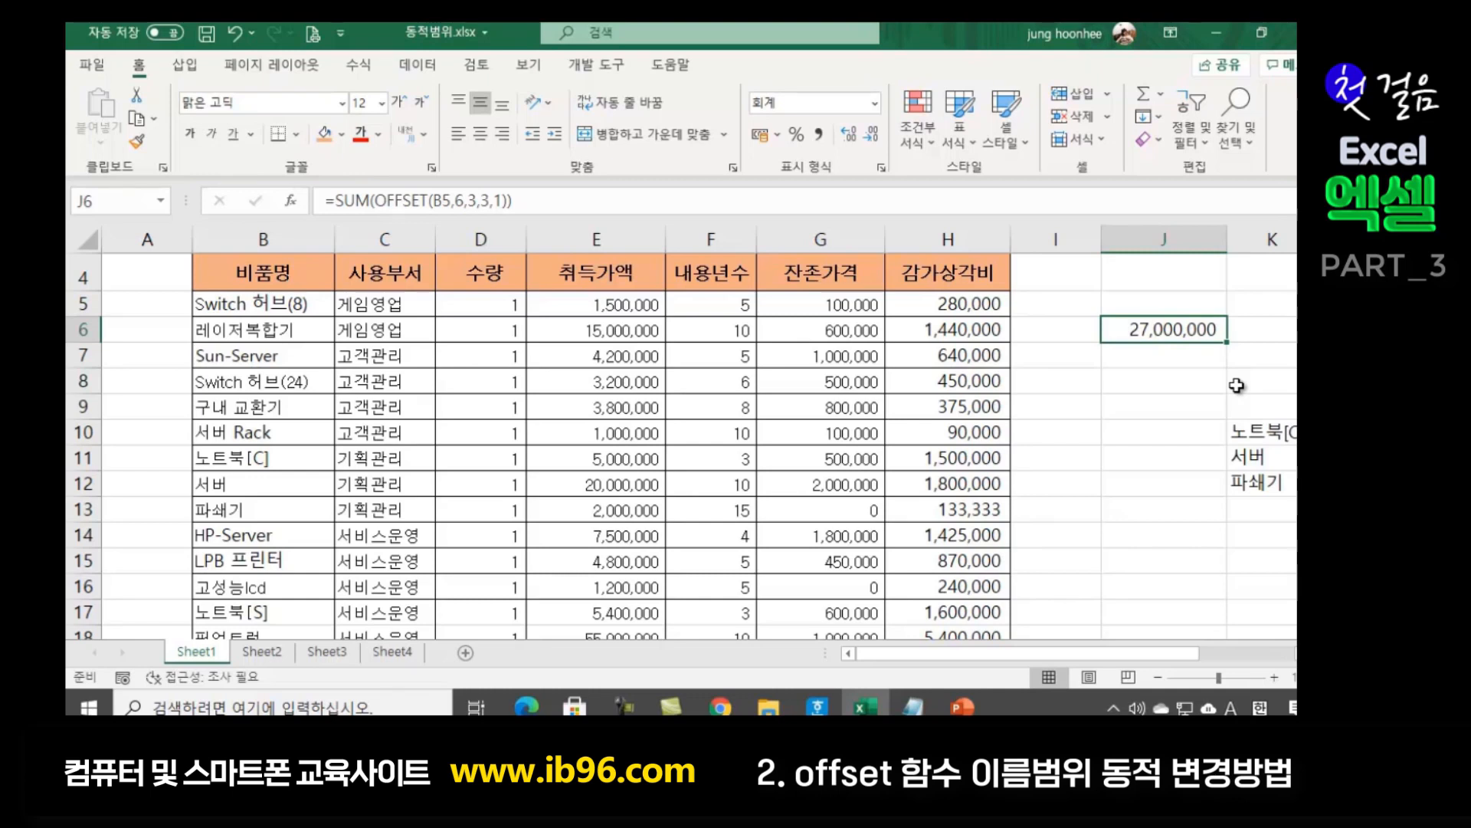
click(1068, 467)
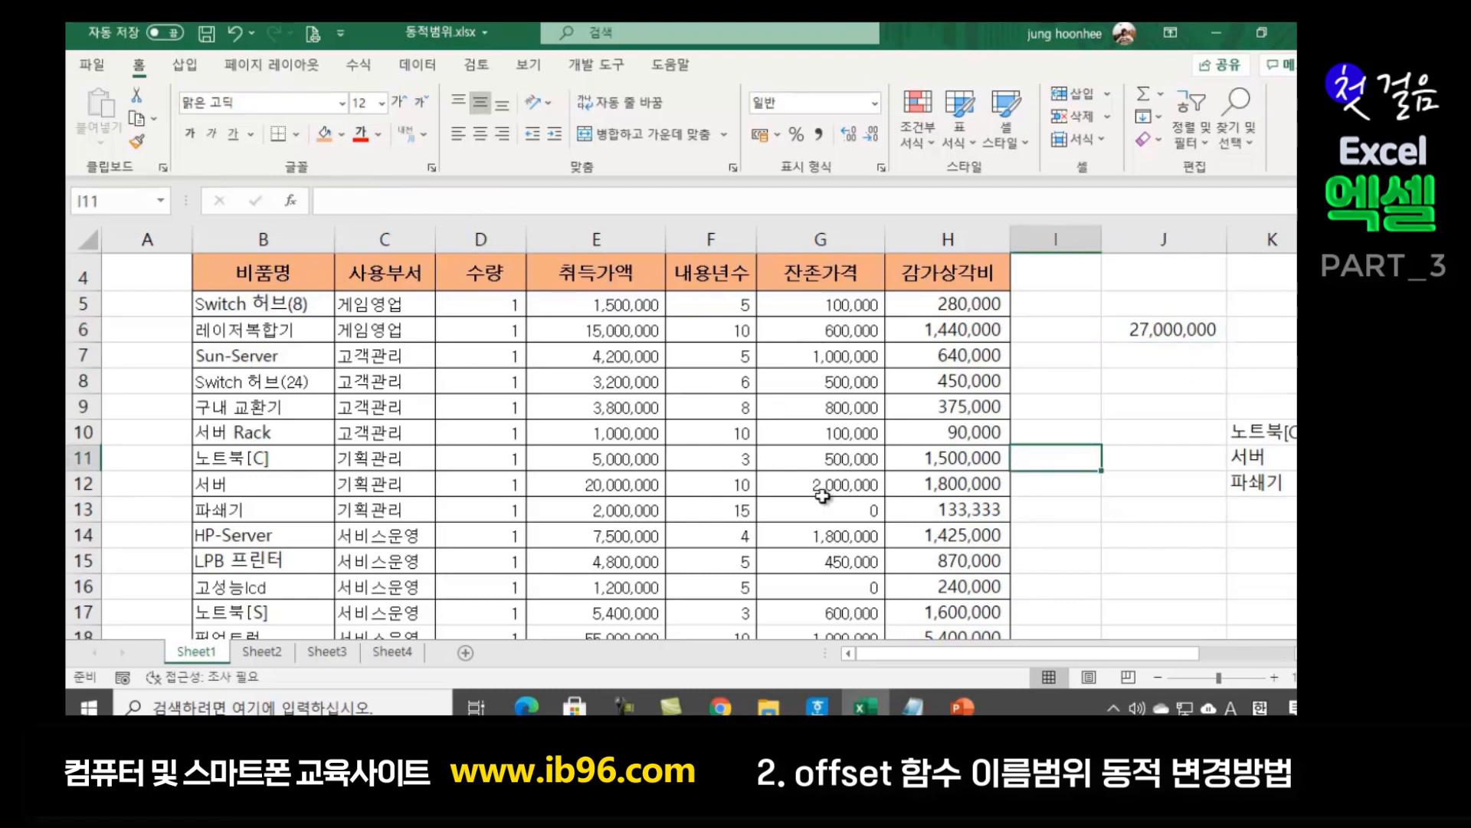
scroll(824, 497, up, 1)
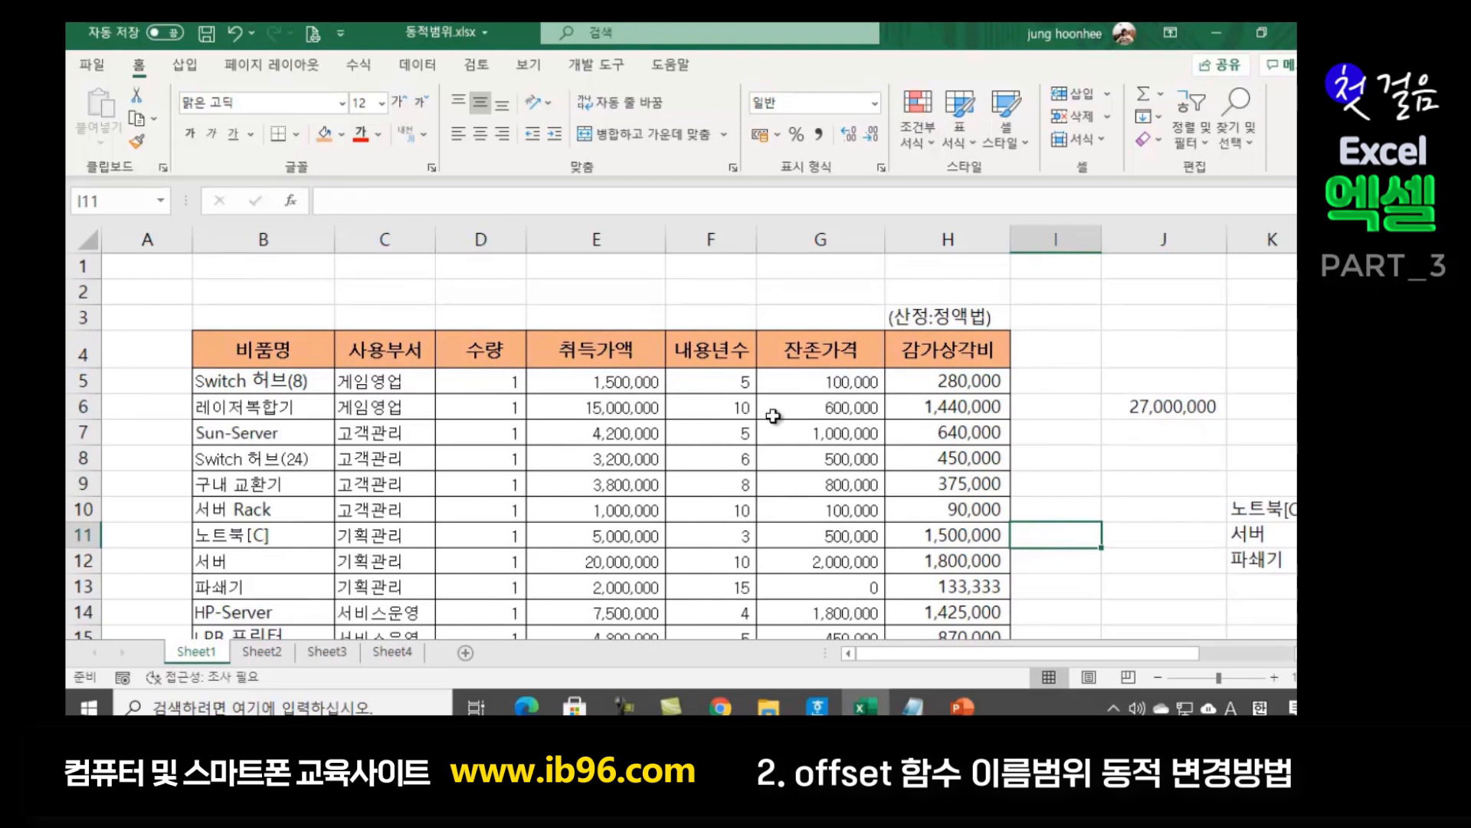
scroll(773, 416, down, 1)
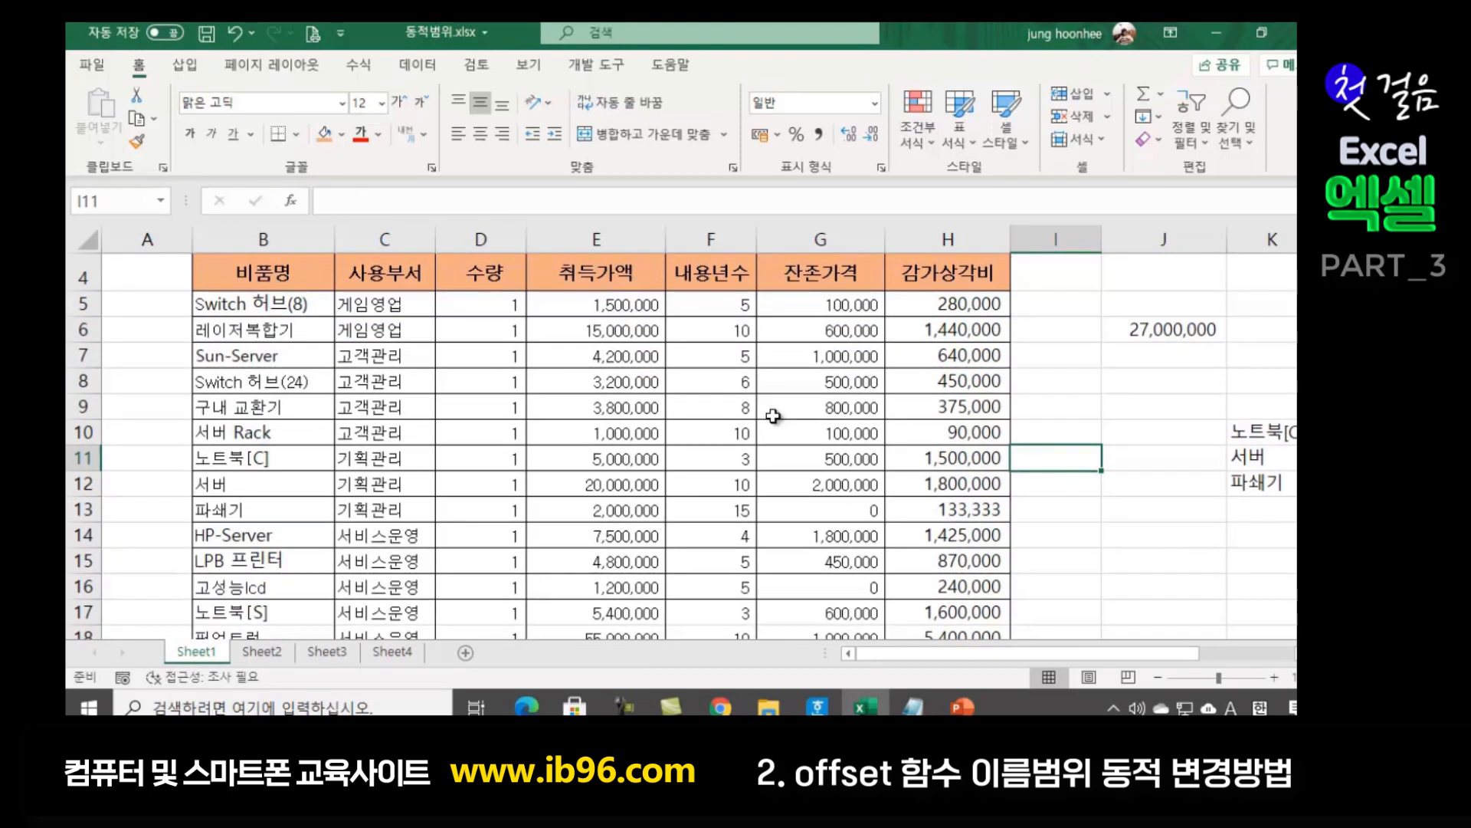
- Inspect the cell range that the defined name 감가상각 refers to in the Name Manager
key(ctrl+F3)
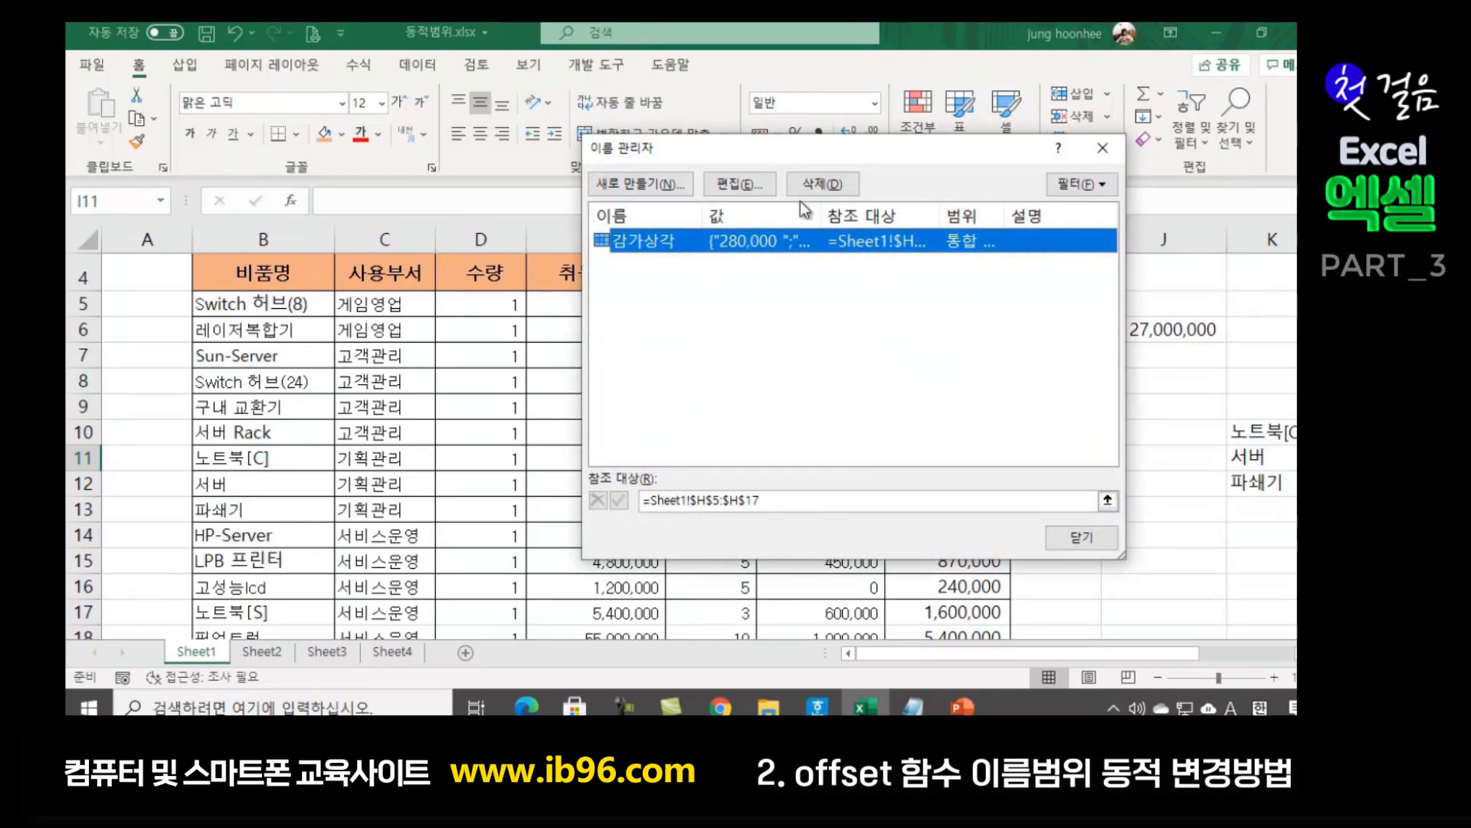
drag(813, 150, 432, 186)
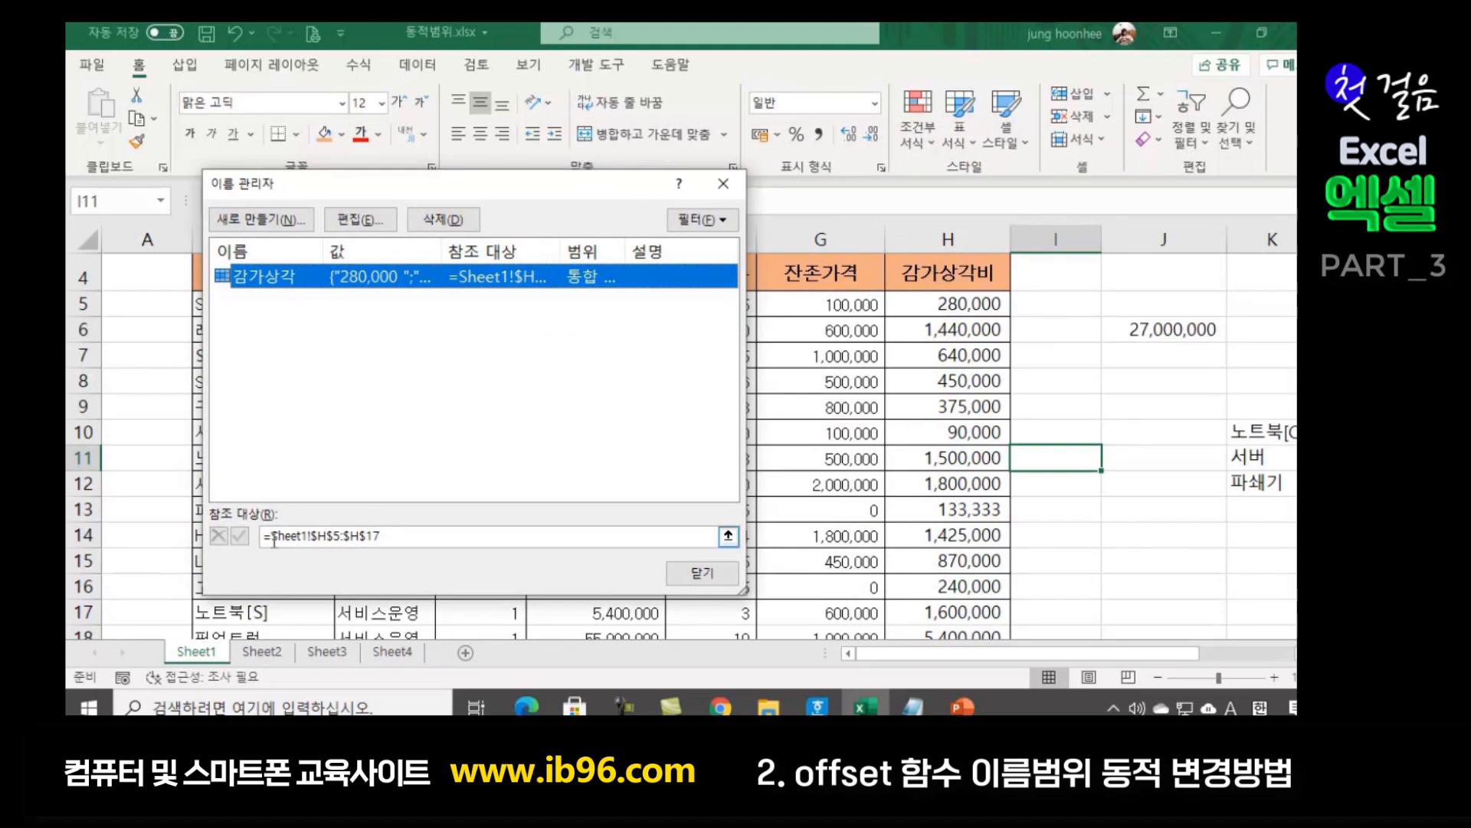
click(411, 535)
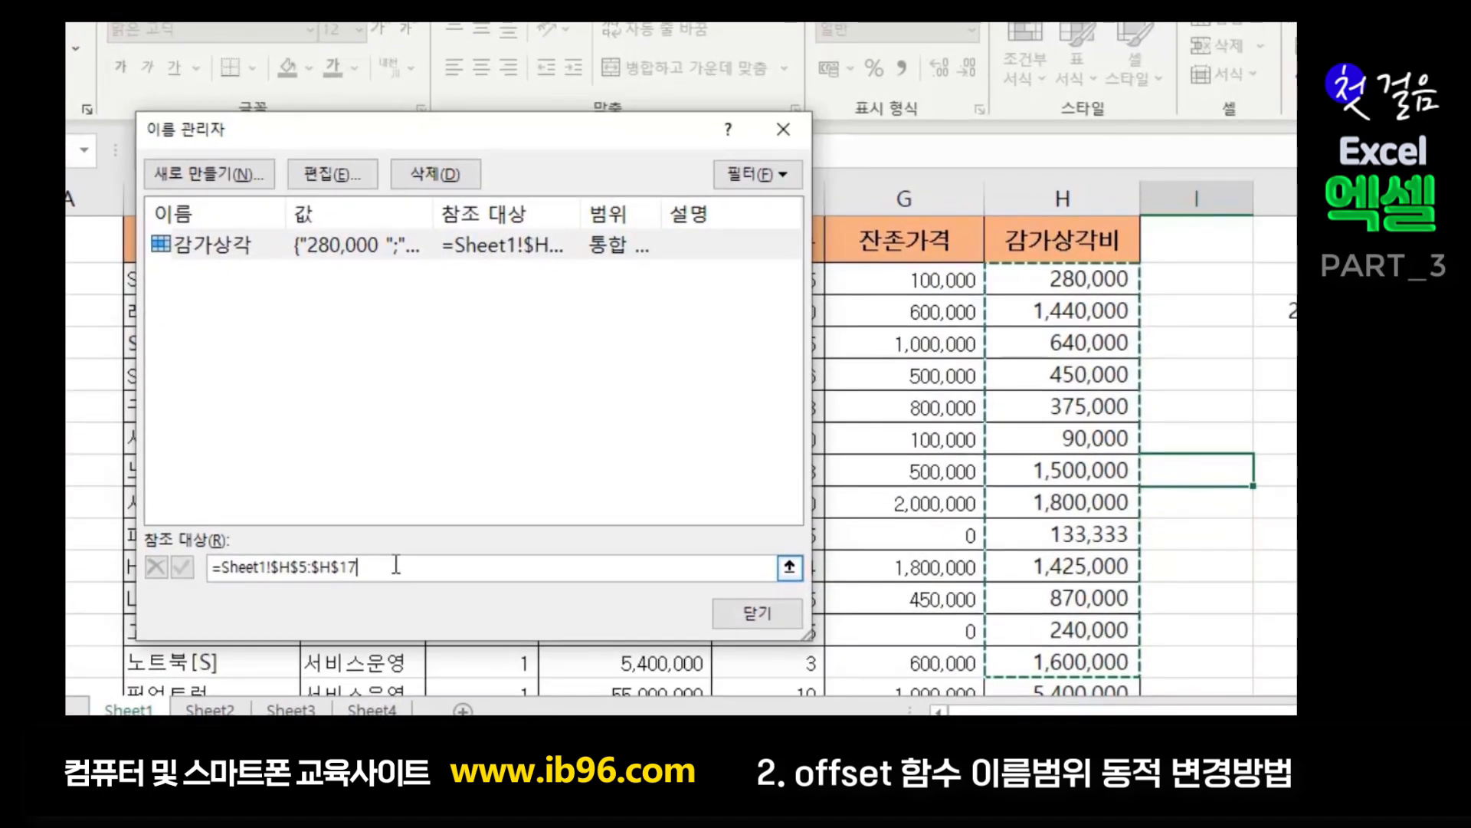
click(771, 618)
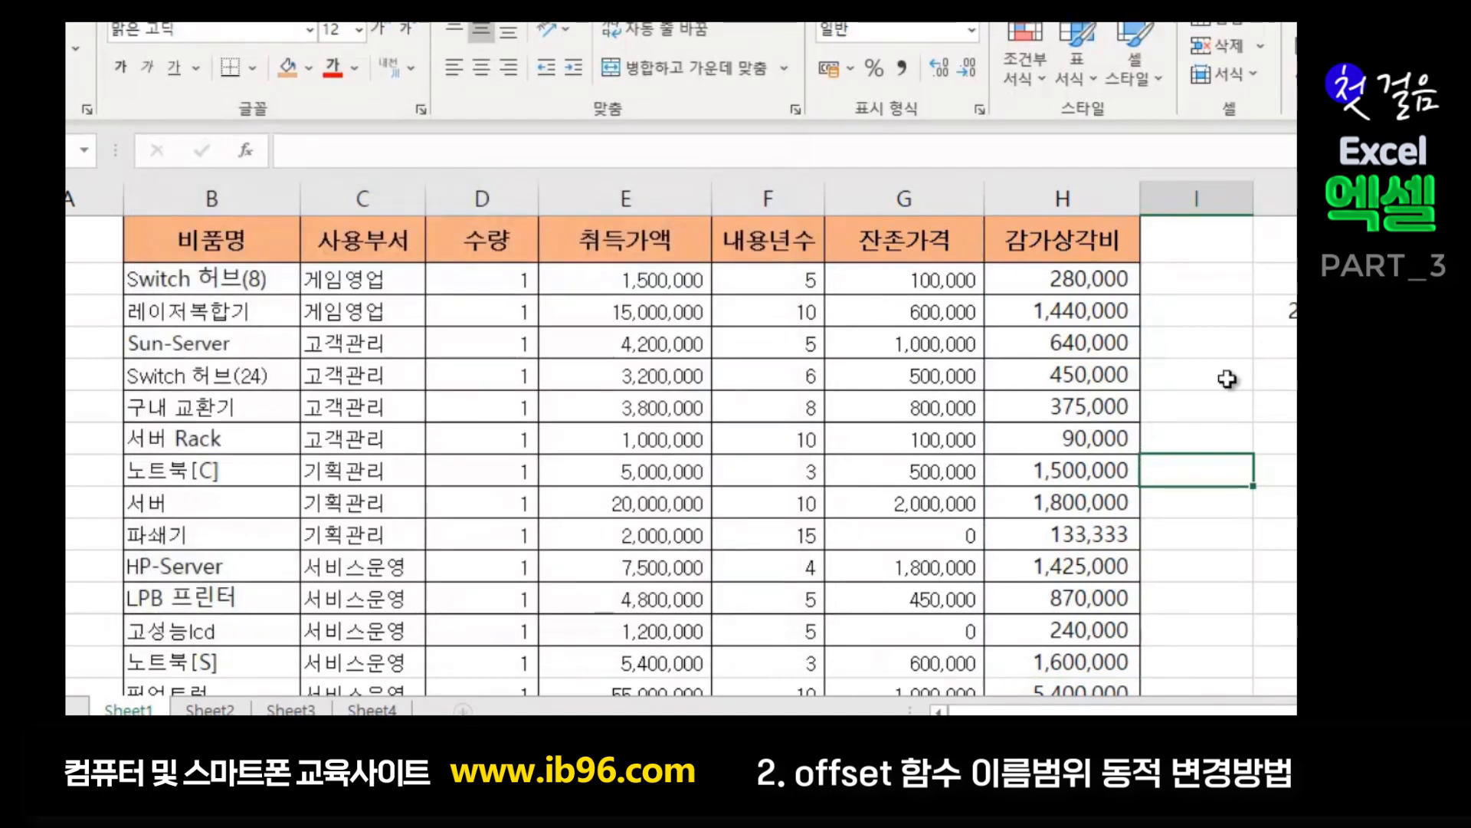
- Clear the SUM and OFFSET formula from cell J6
click(1199, 395)
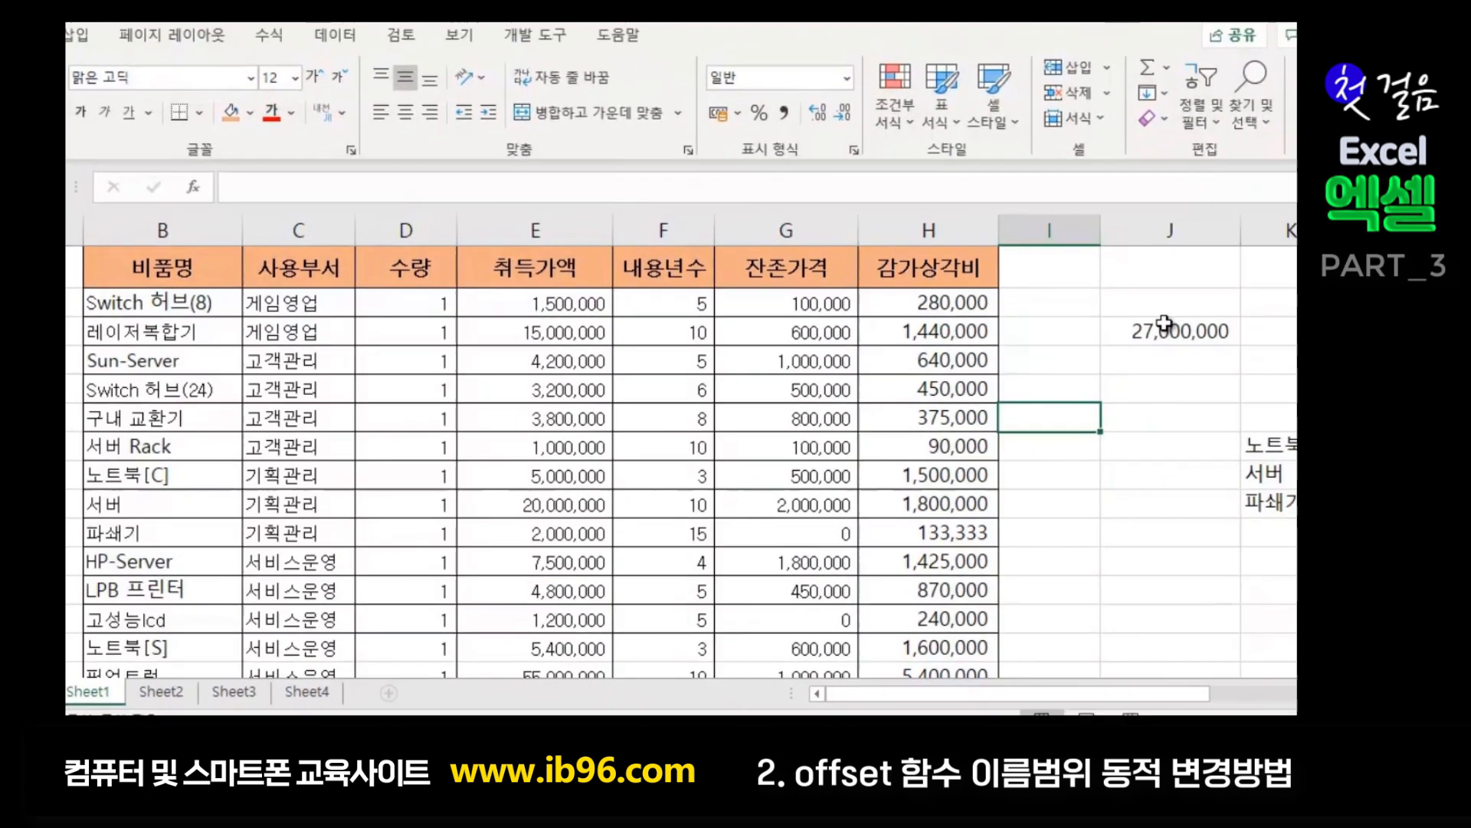
click(1165, 328)
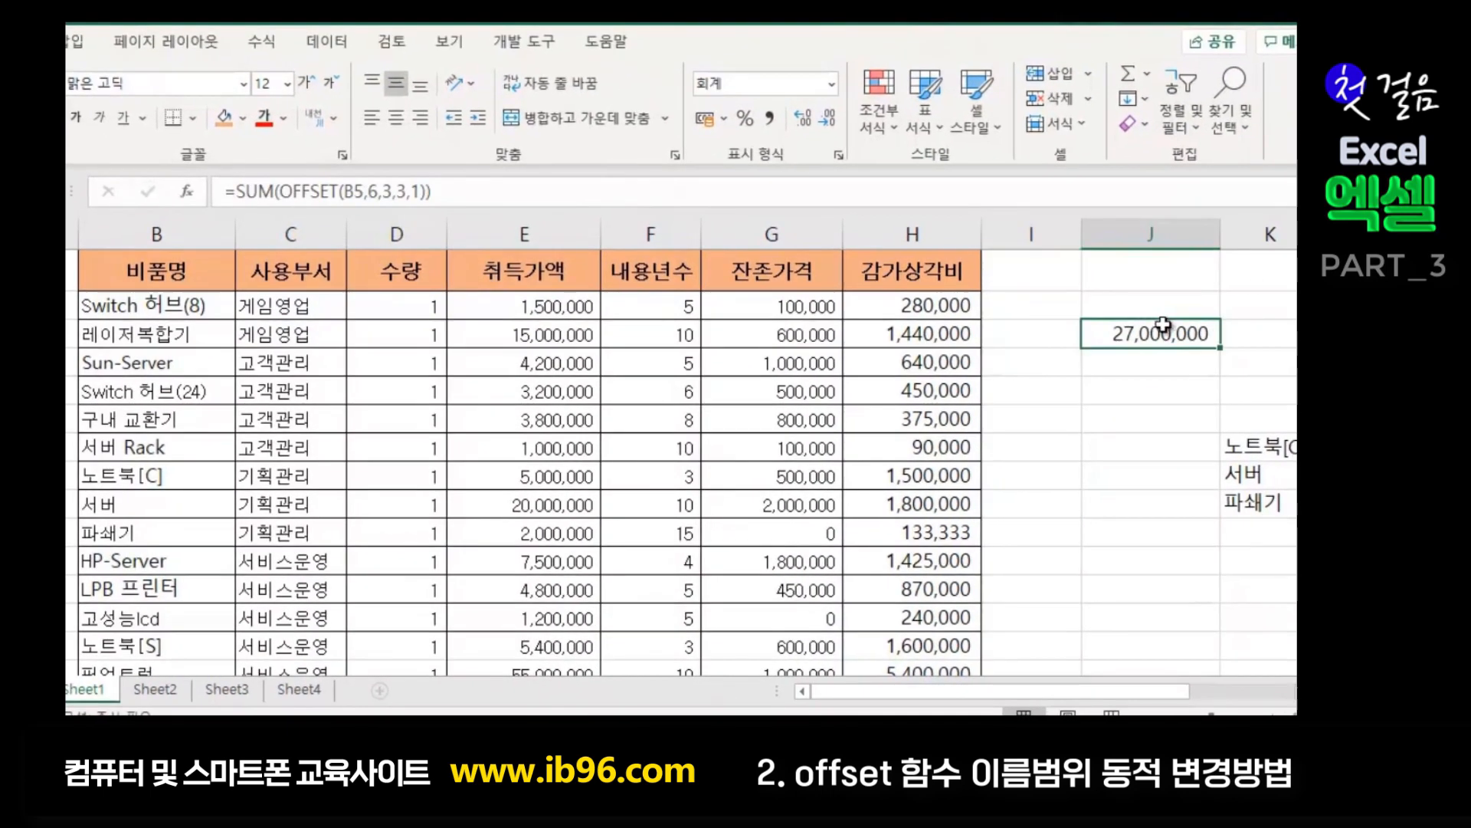
key(Delete)
click(1150, 413)
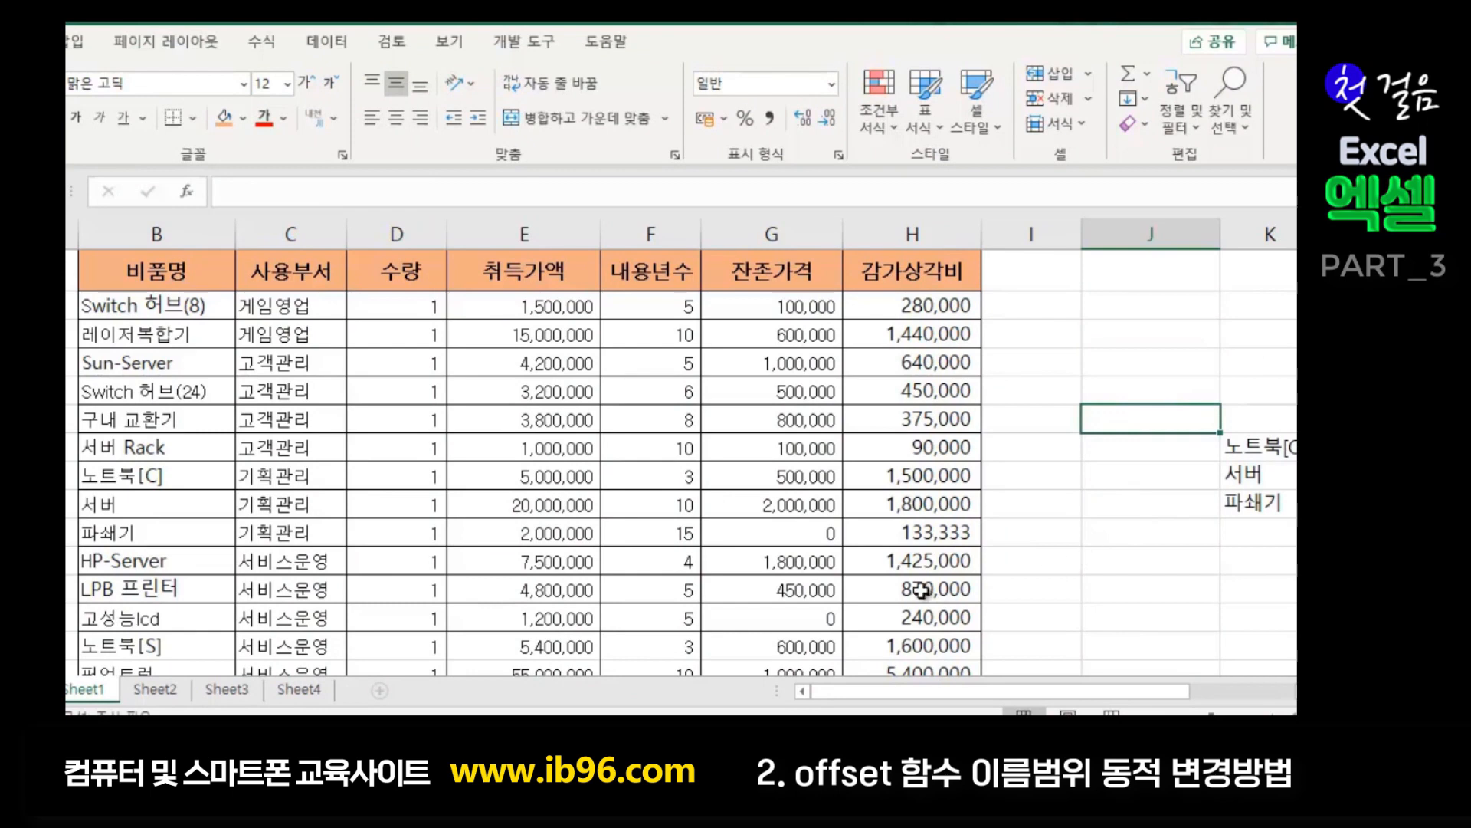
- Review the 감가상각비 column of the equipment table, starting from its first value in H5
scroll(929, 318, down, 2)
scroll(928, 320, up, 3)
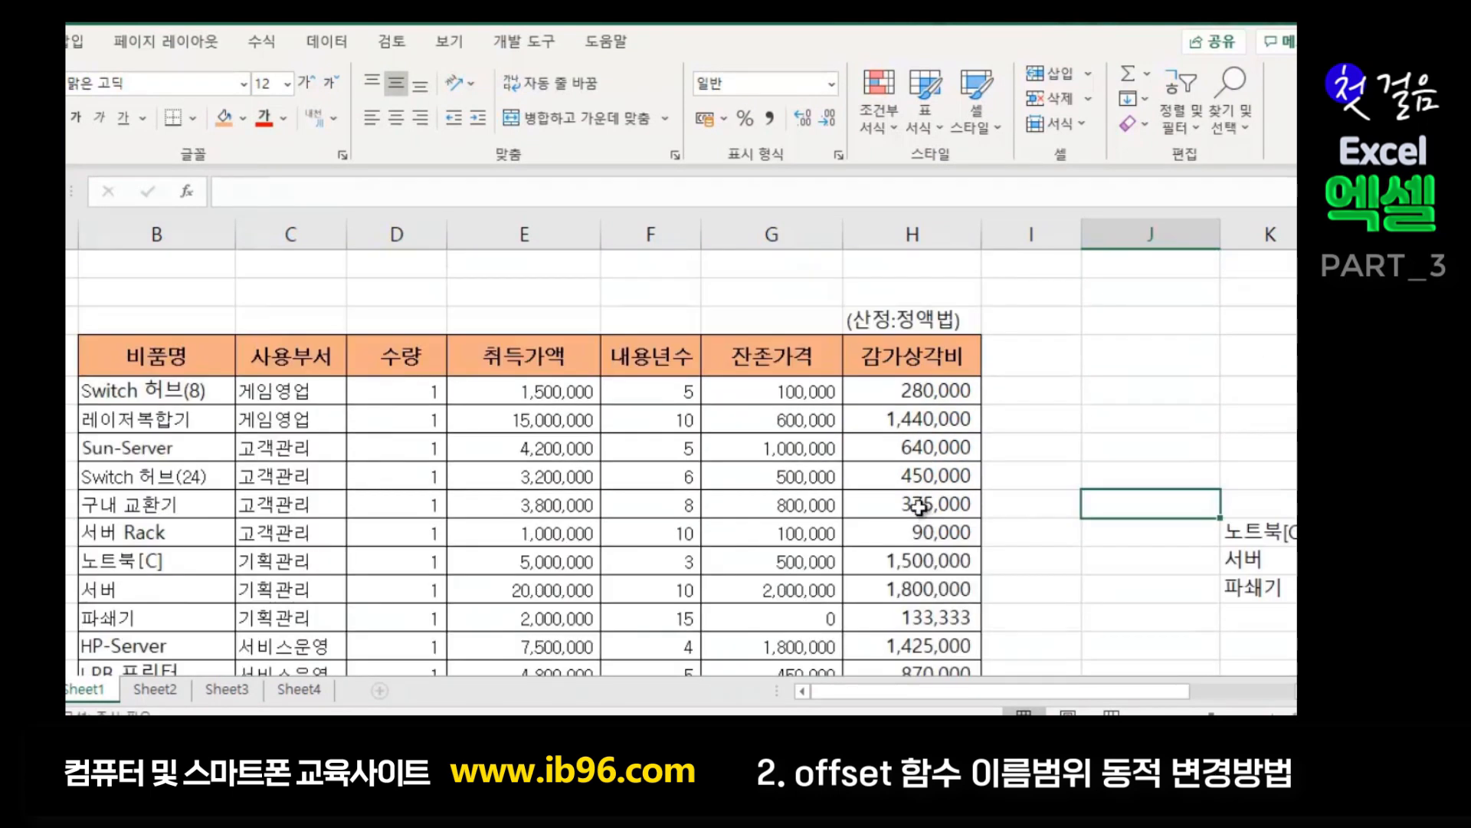
scroll(889, 470, down, 2)
scroll(886, 491, up, 2)
click(895, 386)
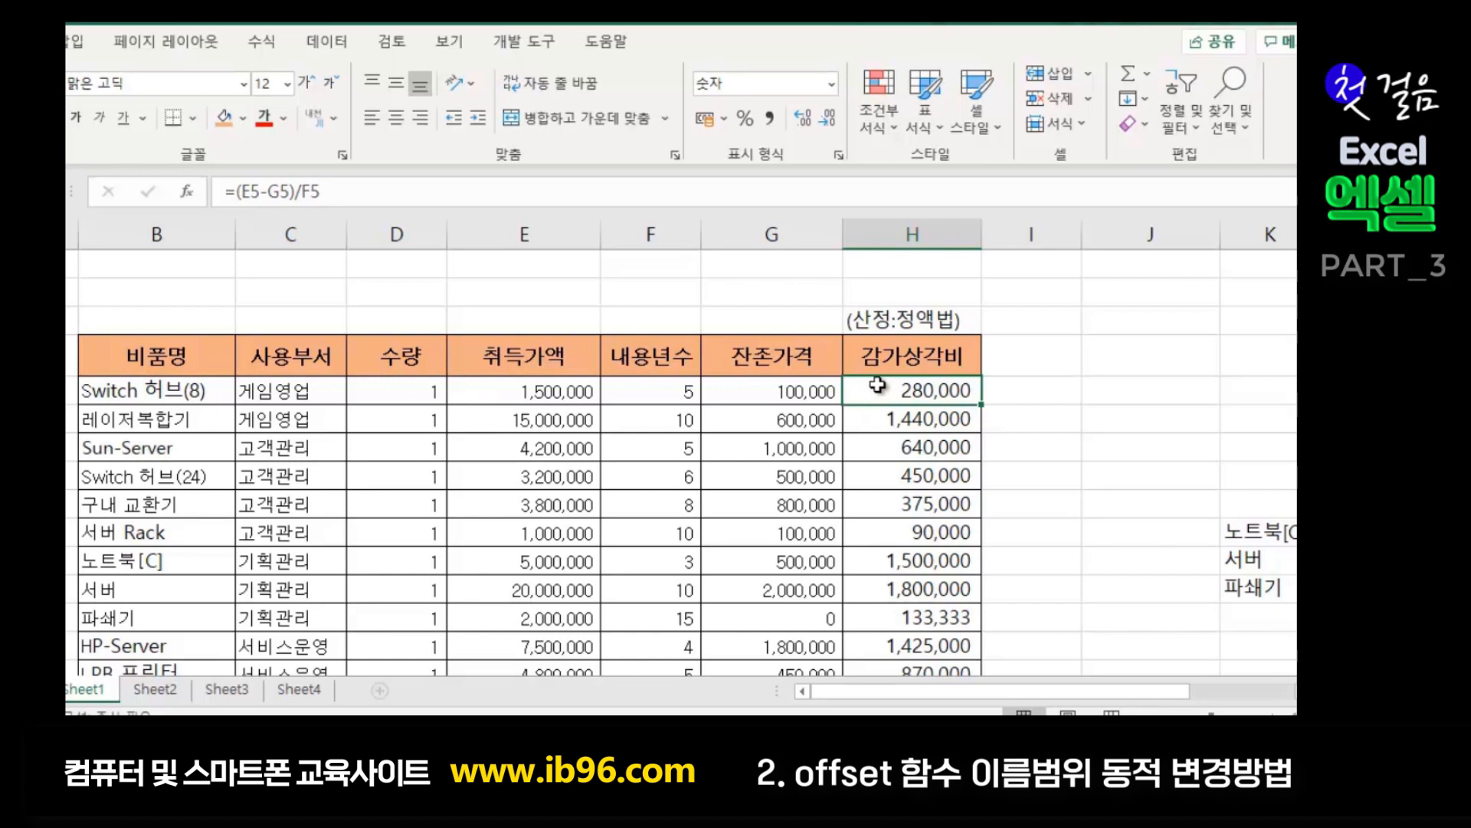
scroll(881, 391, down, 1)
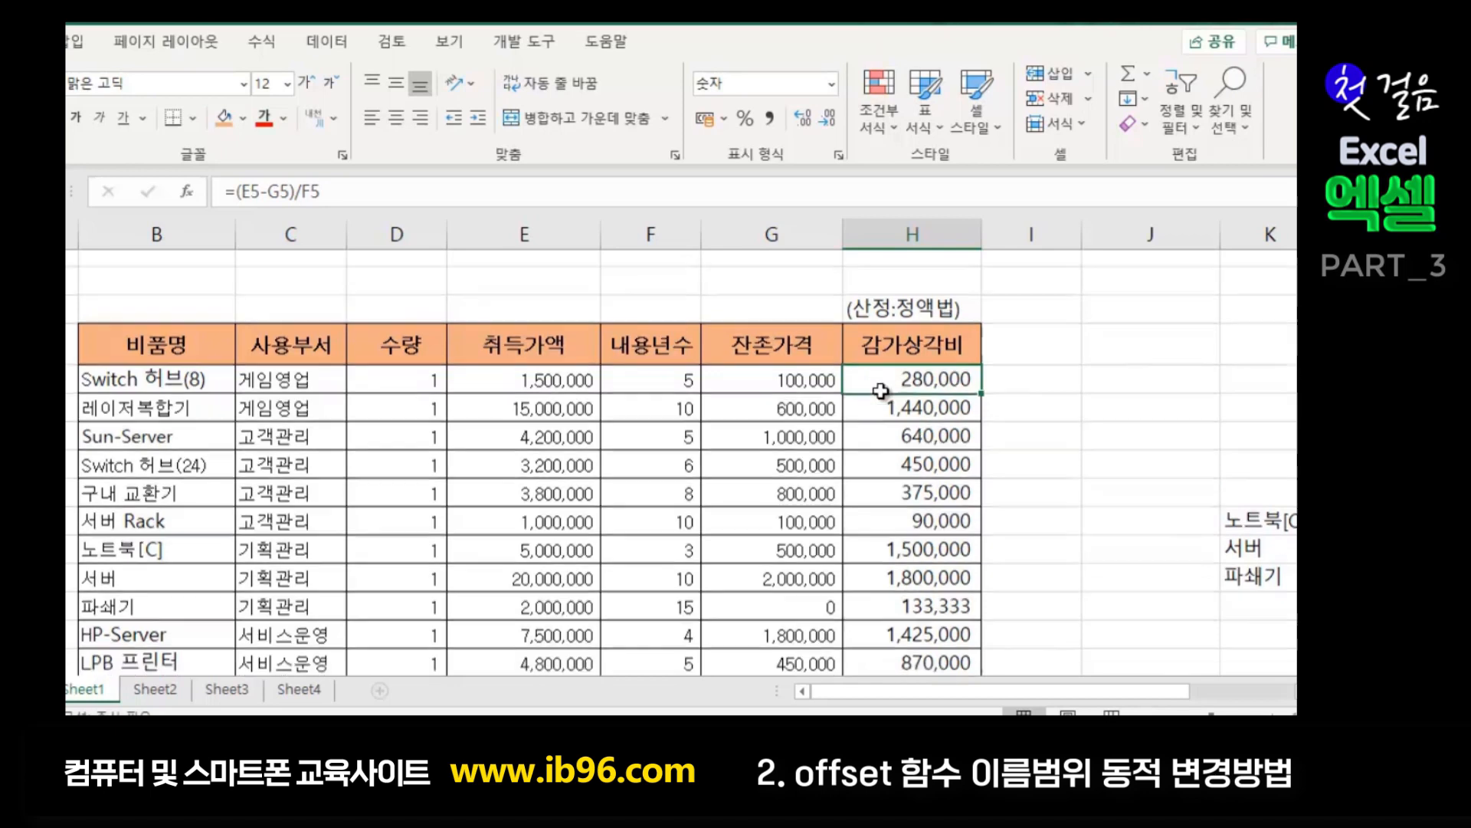
- Examine the last value of the 감가상각비 column in H18 and the empty cells below it where new rows could be added
scroll(877, 329, down, 3)
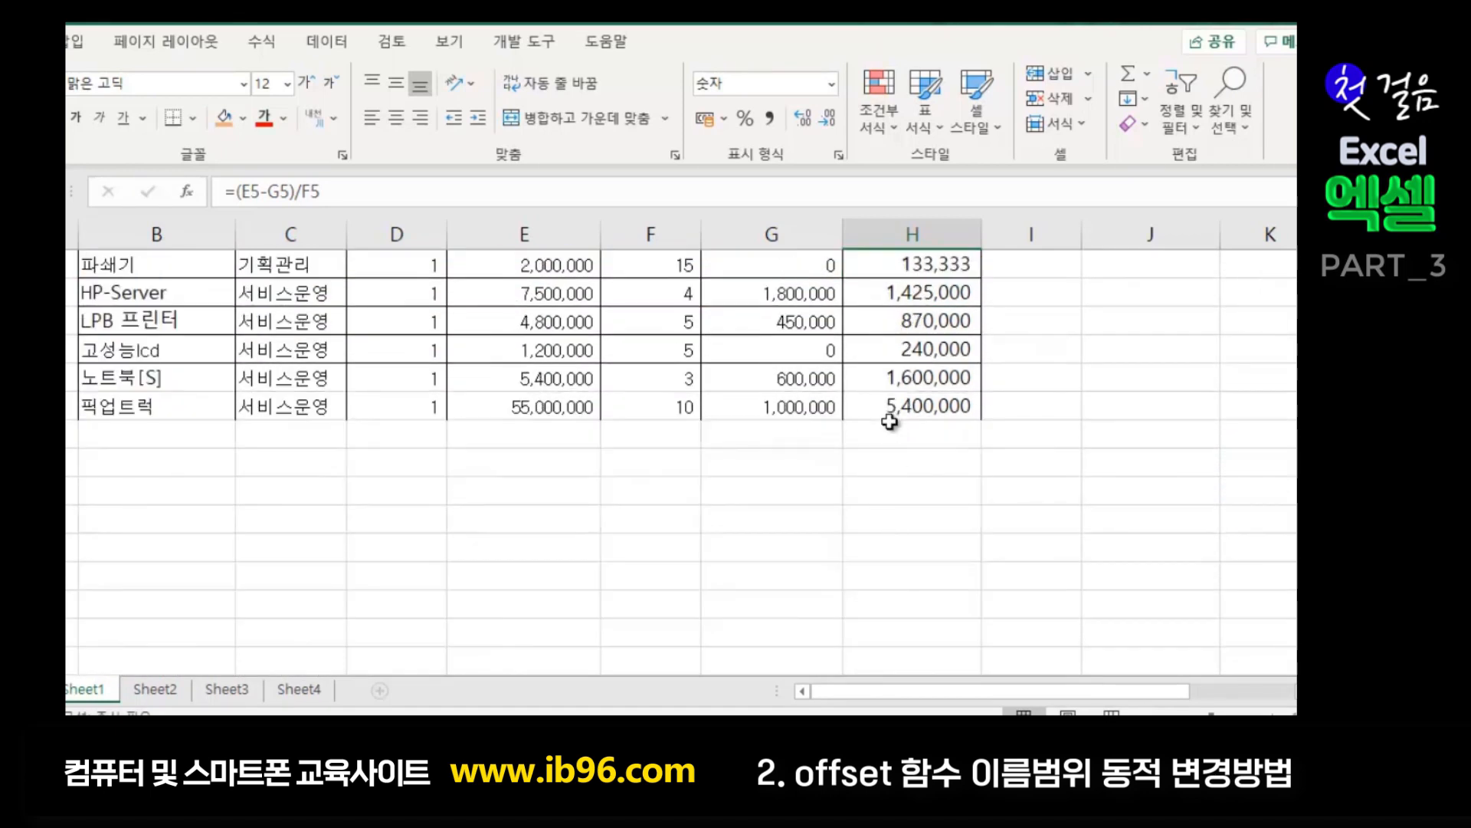
click(901, 458)
click(903, 529)
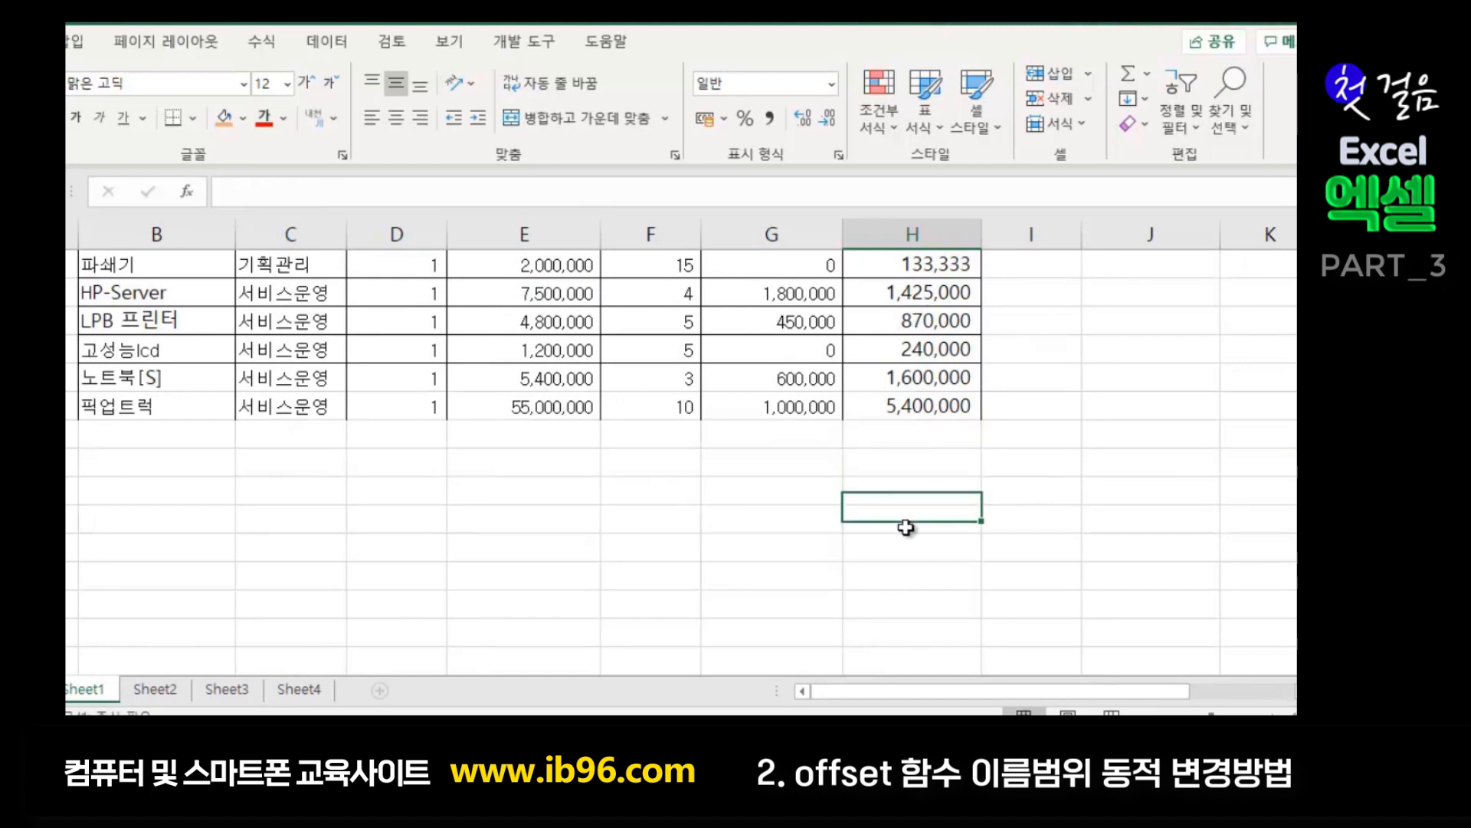
click(910, 432)
click(933, 523)
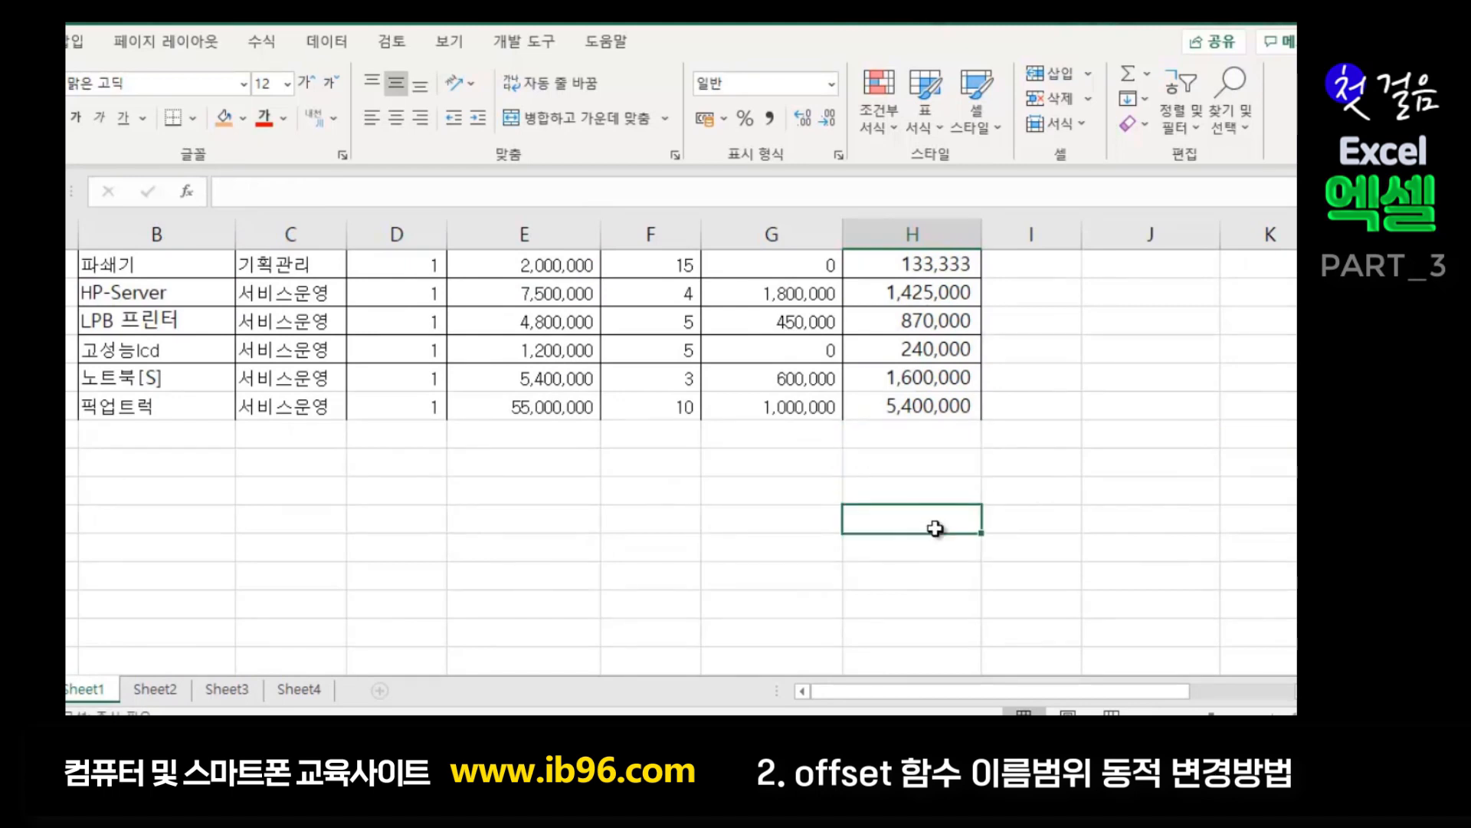
click(939, 431)
click(911, 387)
click(910, 410)
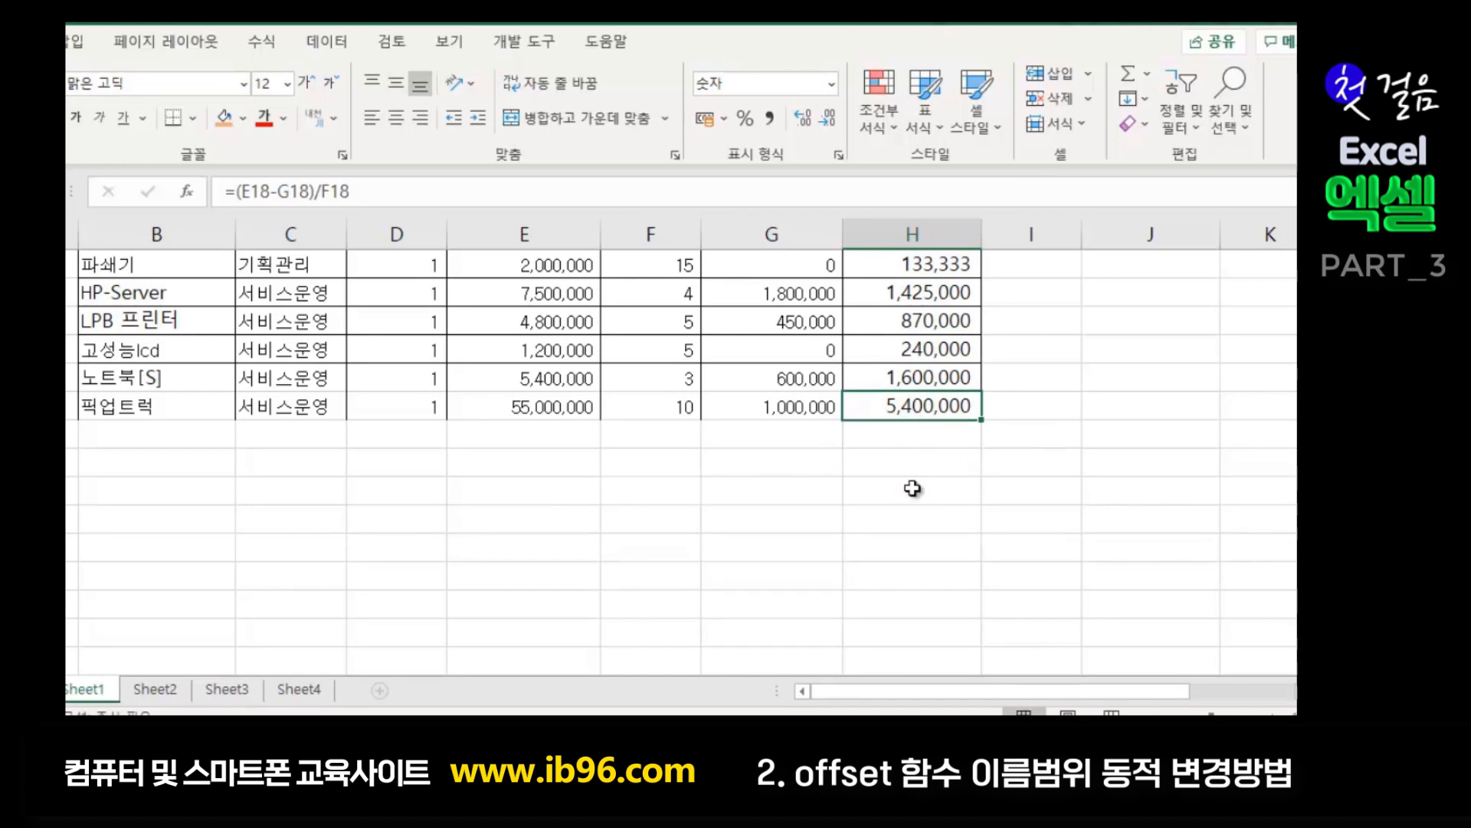
click(906, 432)
click(901, 458)
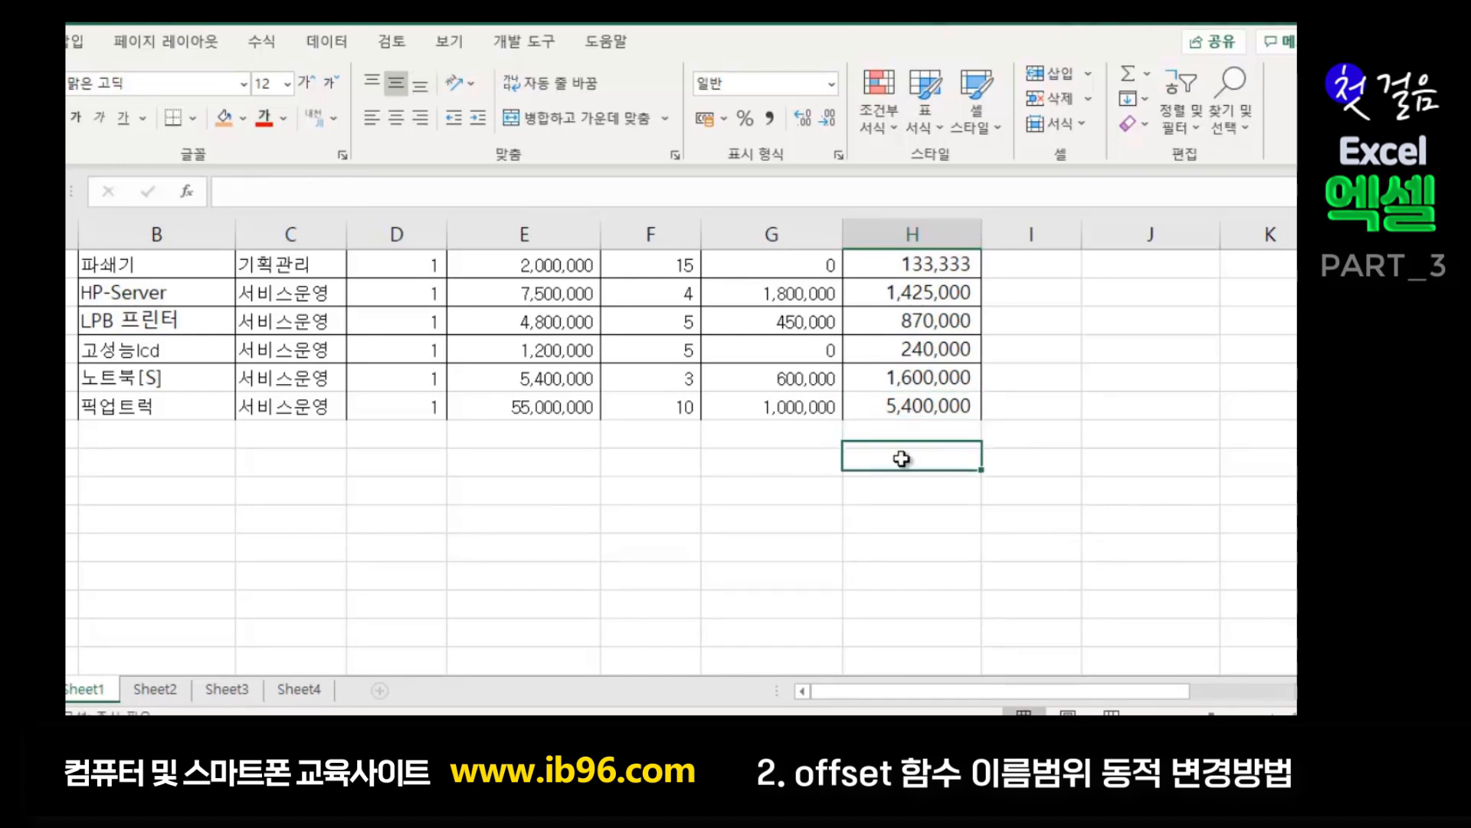
click(901, 512)
scroll(1134, 506, up, 2)
scroll(1134, 506, up, 2)
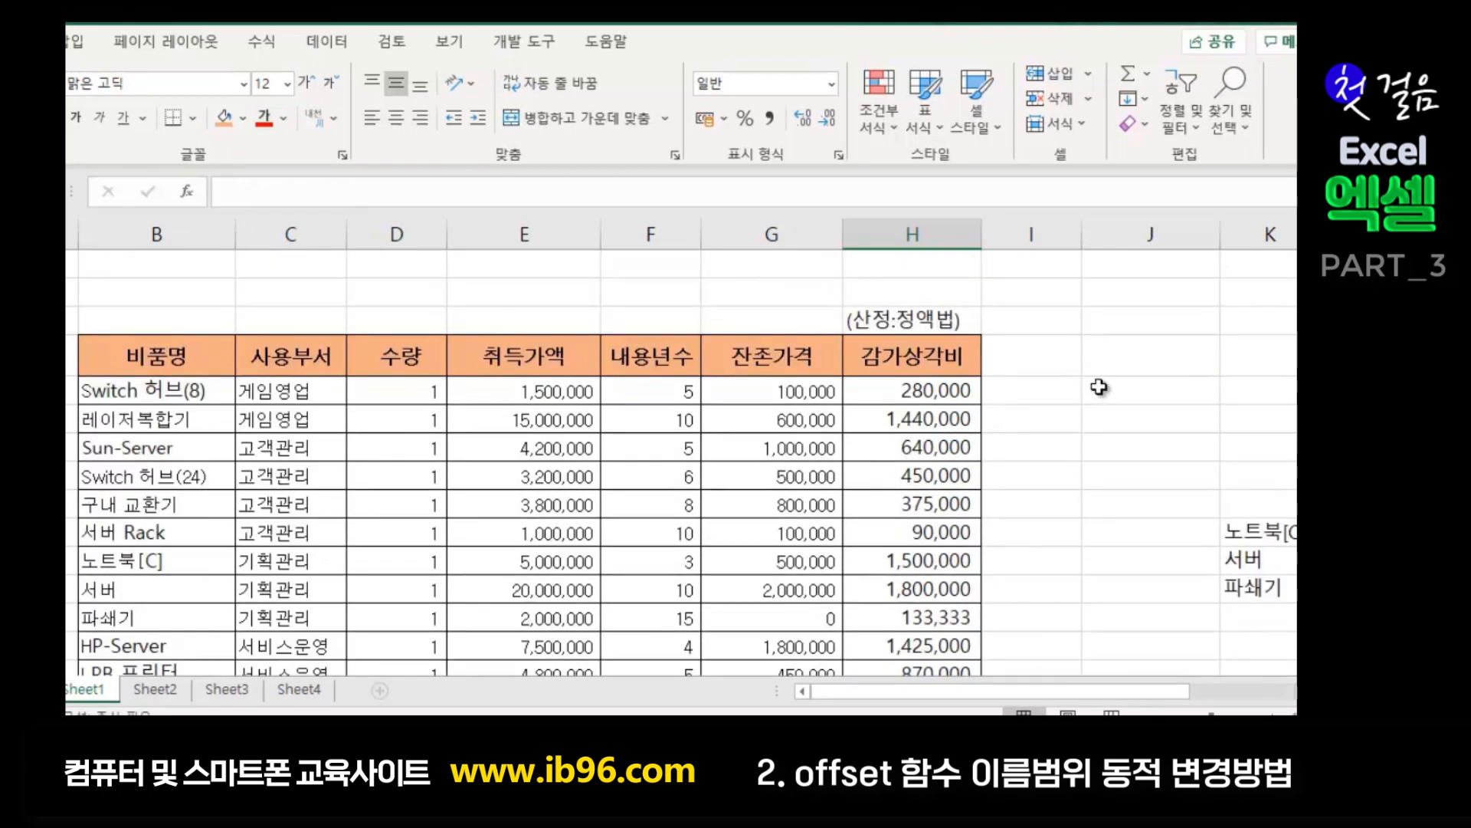
- Begin an OFFSET formula in cell J5 with H5 as the reference and 0 for both rows and columns
click(1099, 387)
text(=)
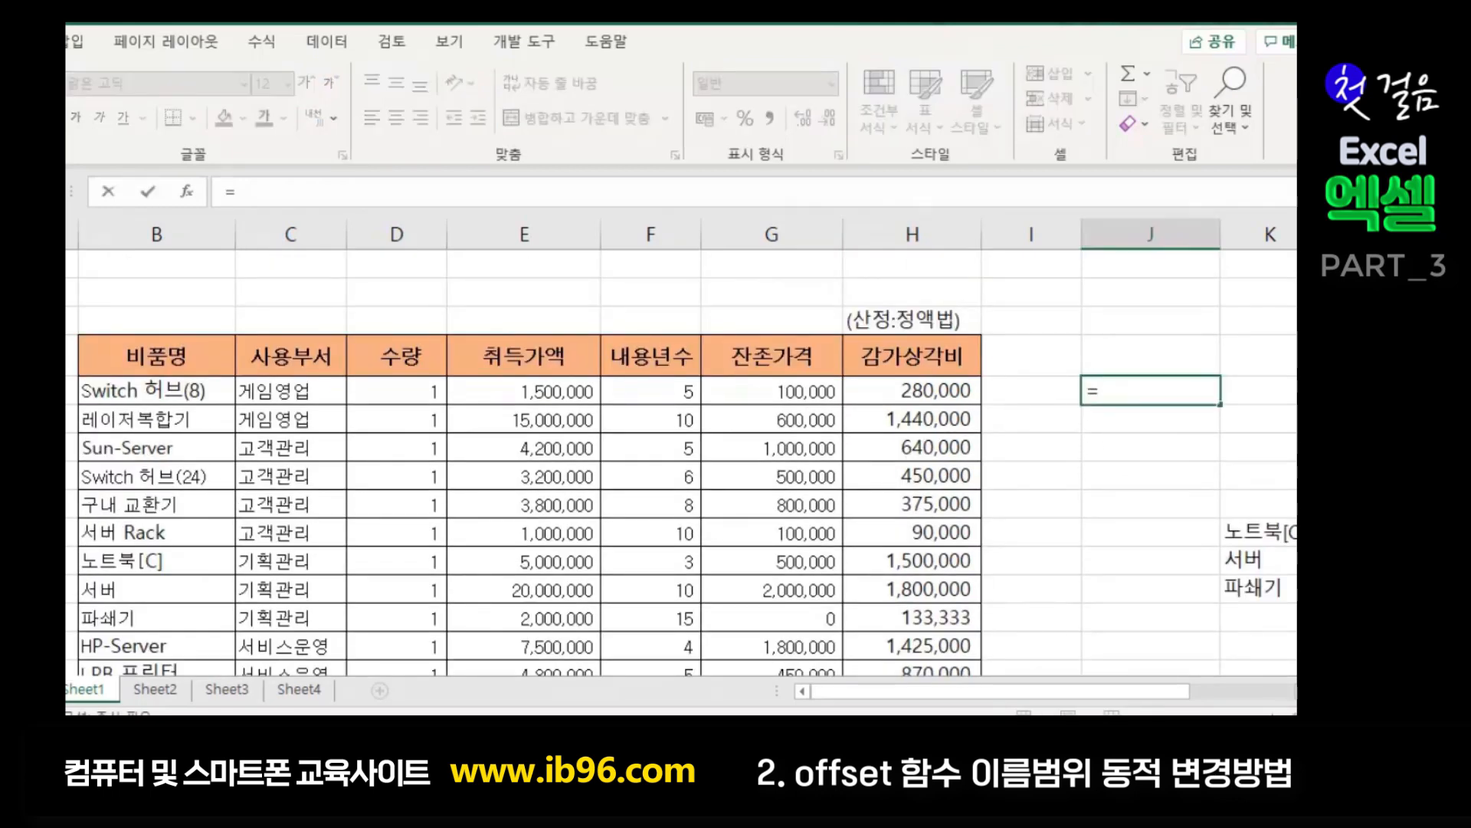
text(offset()
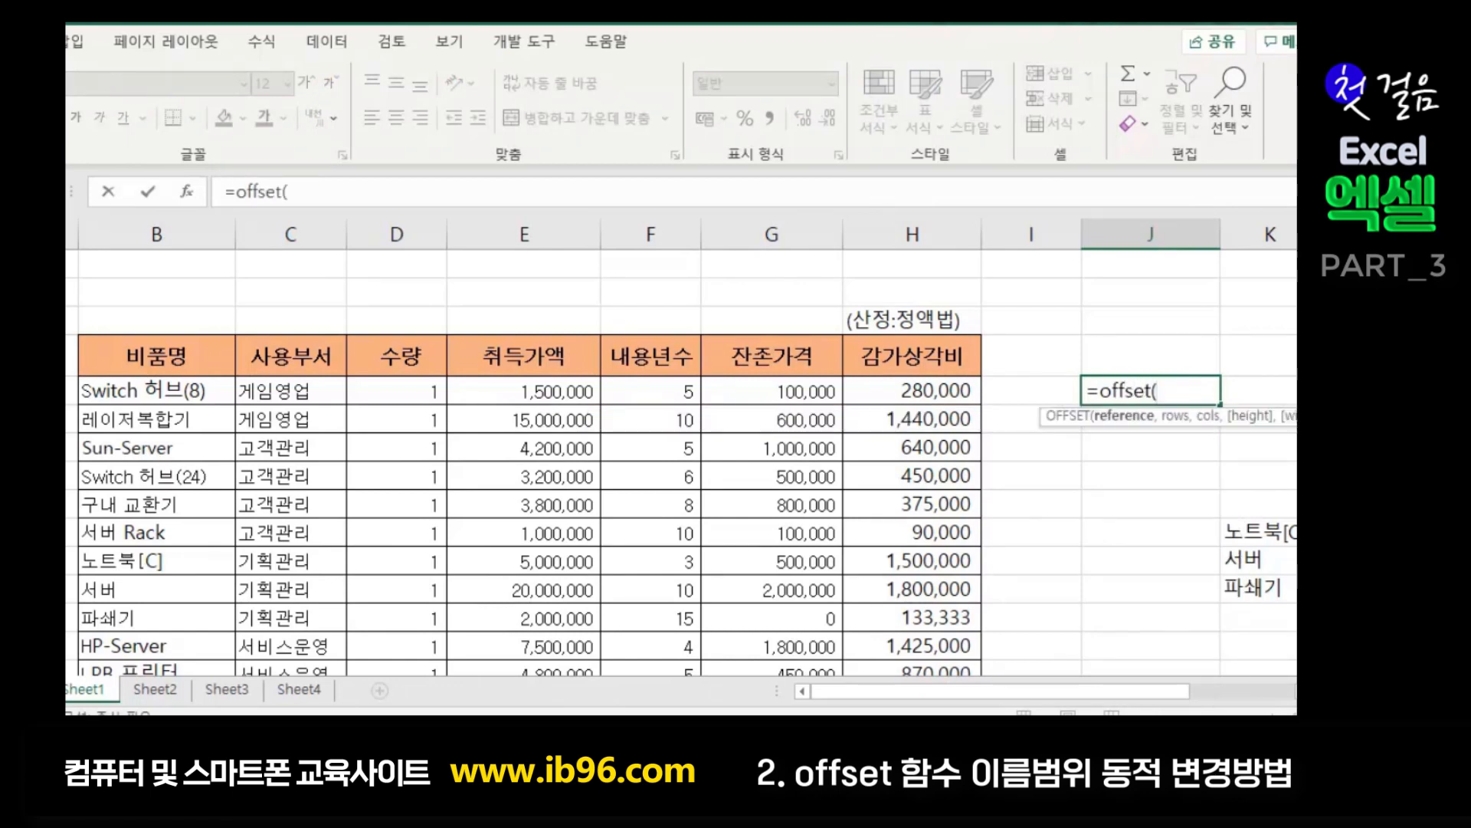
click(908, 390)
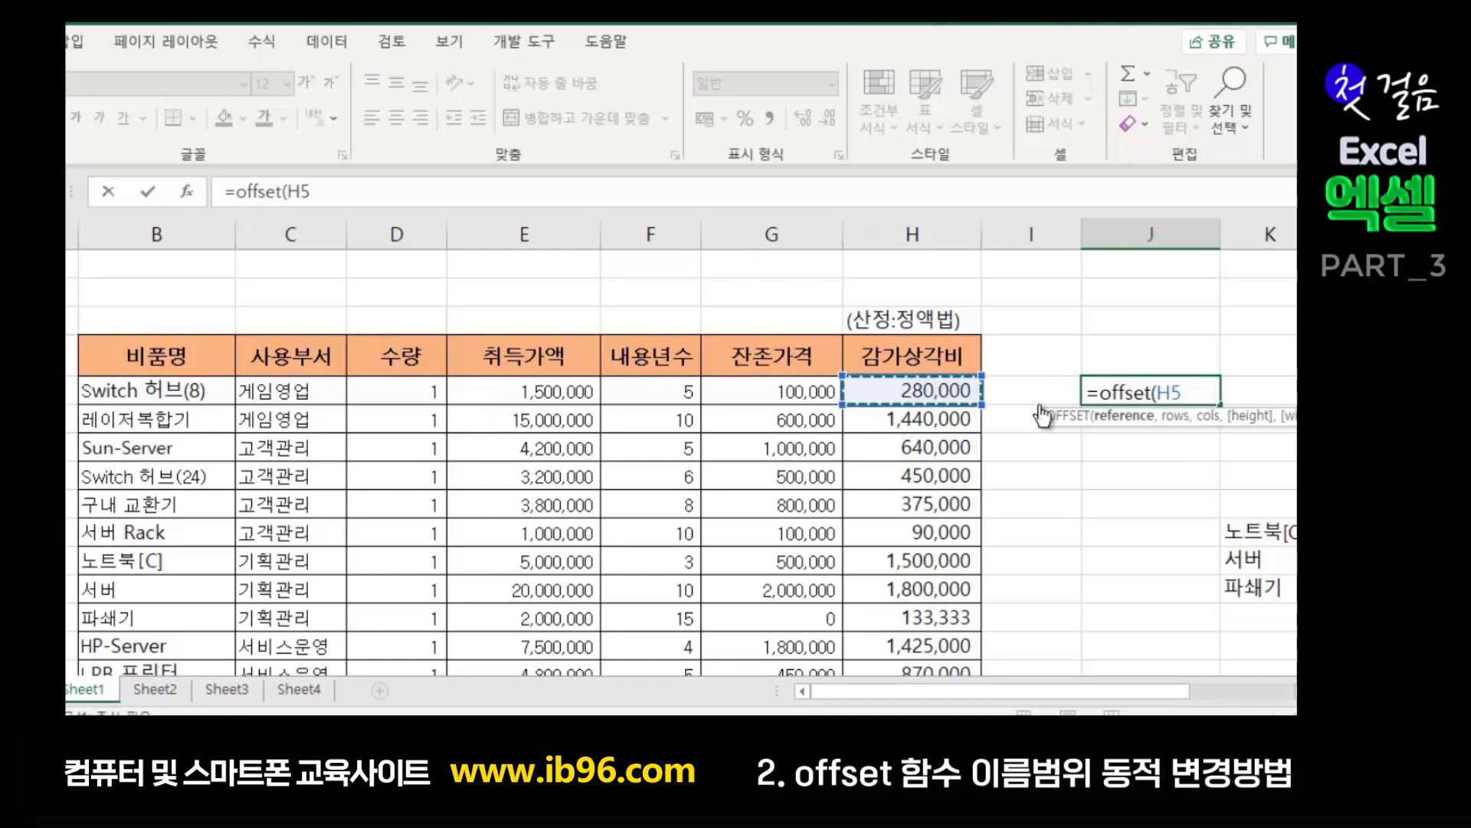
text(,0)
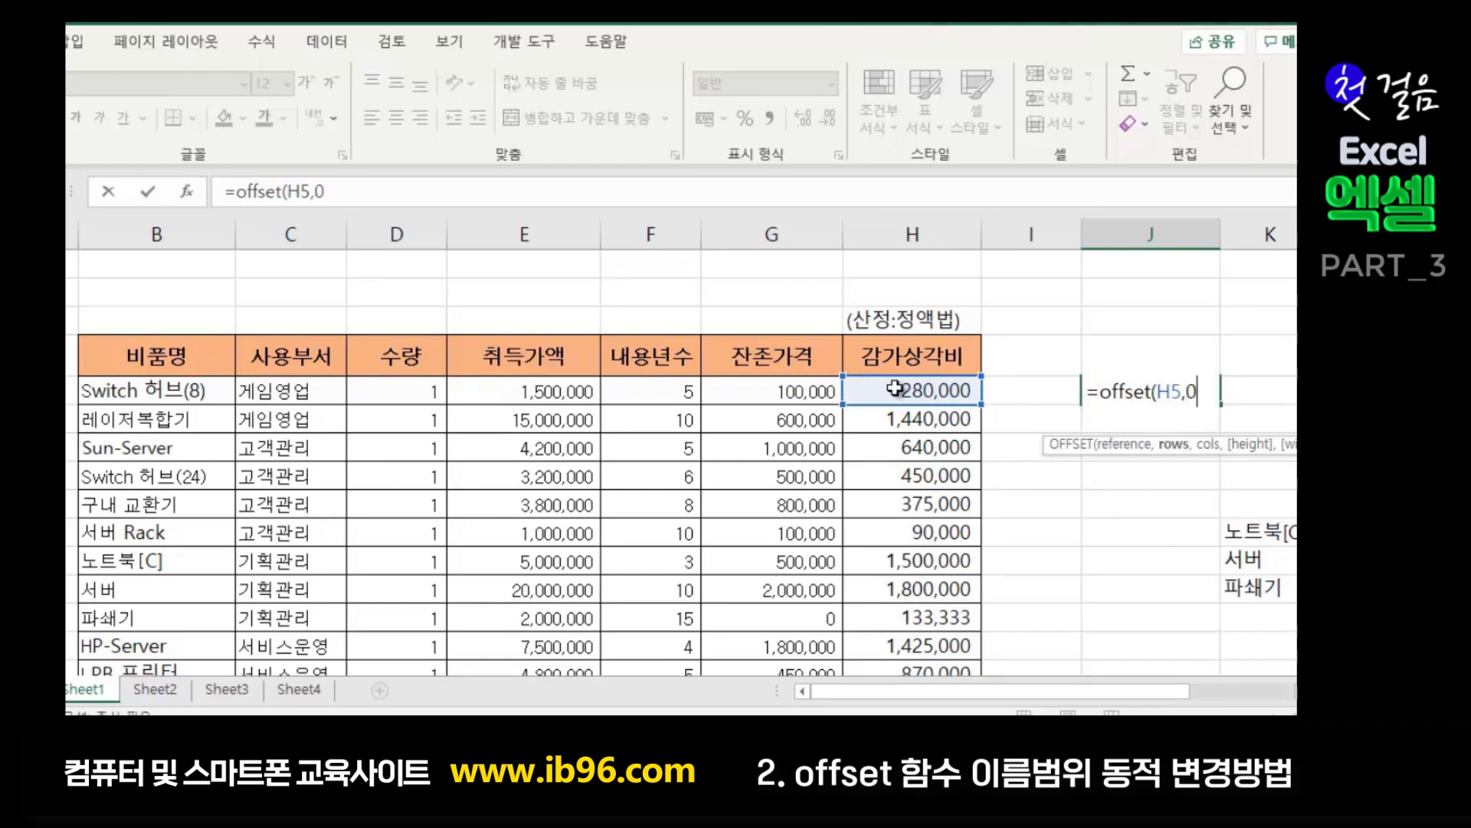
text(,0)
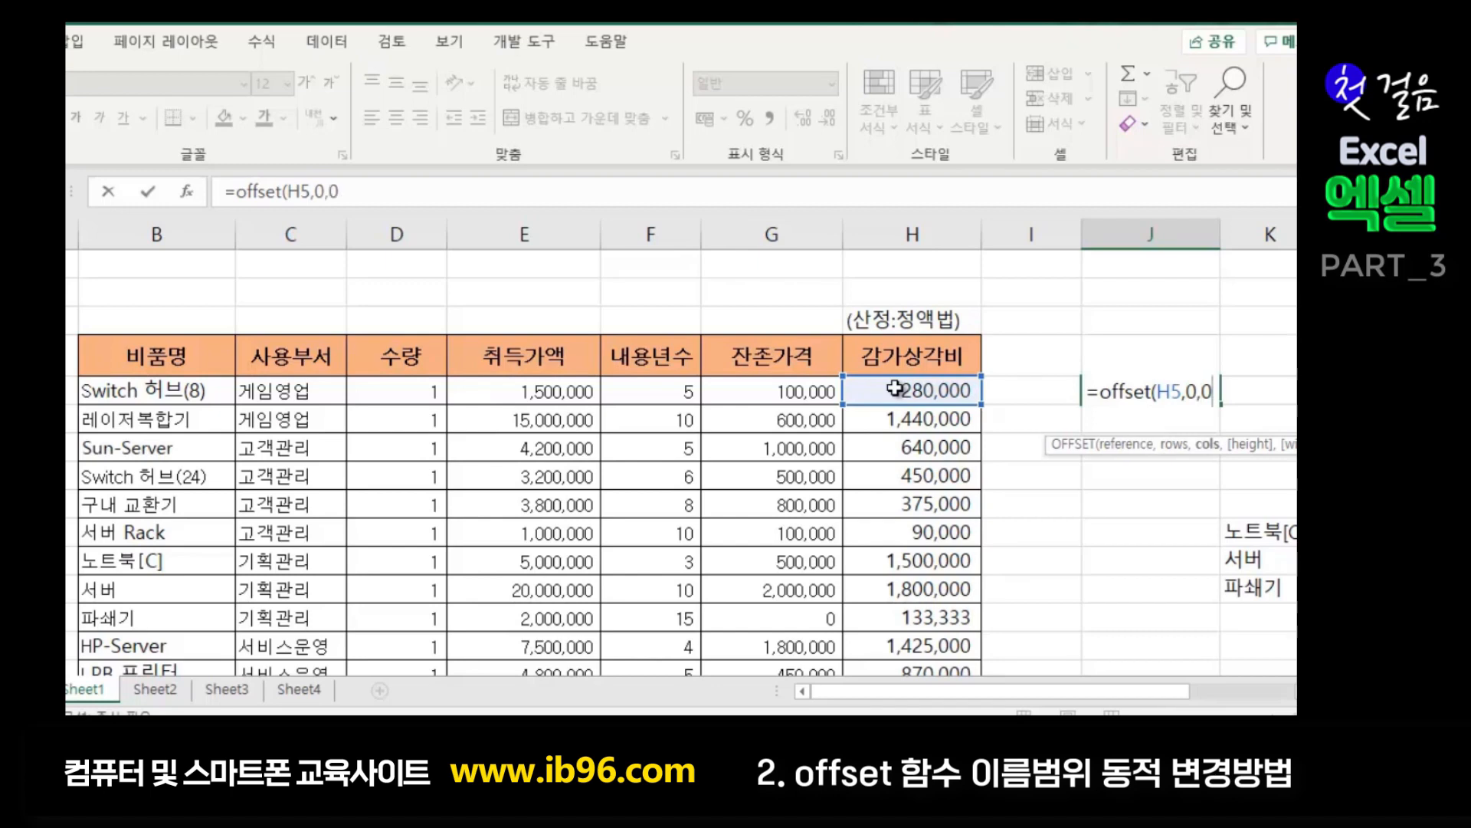
- Try a height of 14 and a width of 1 in the J5 OFFSET formula, and discard the entry
text(,)
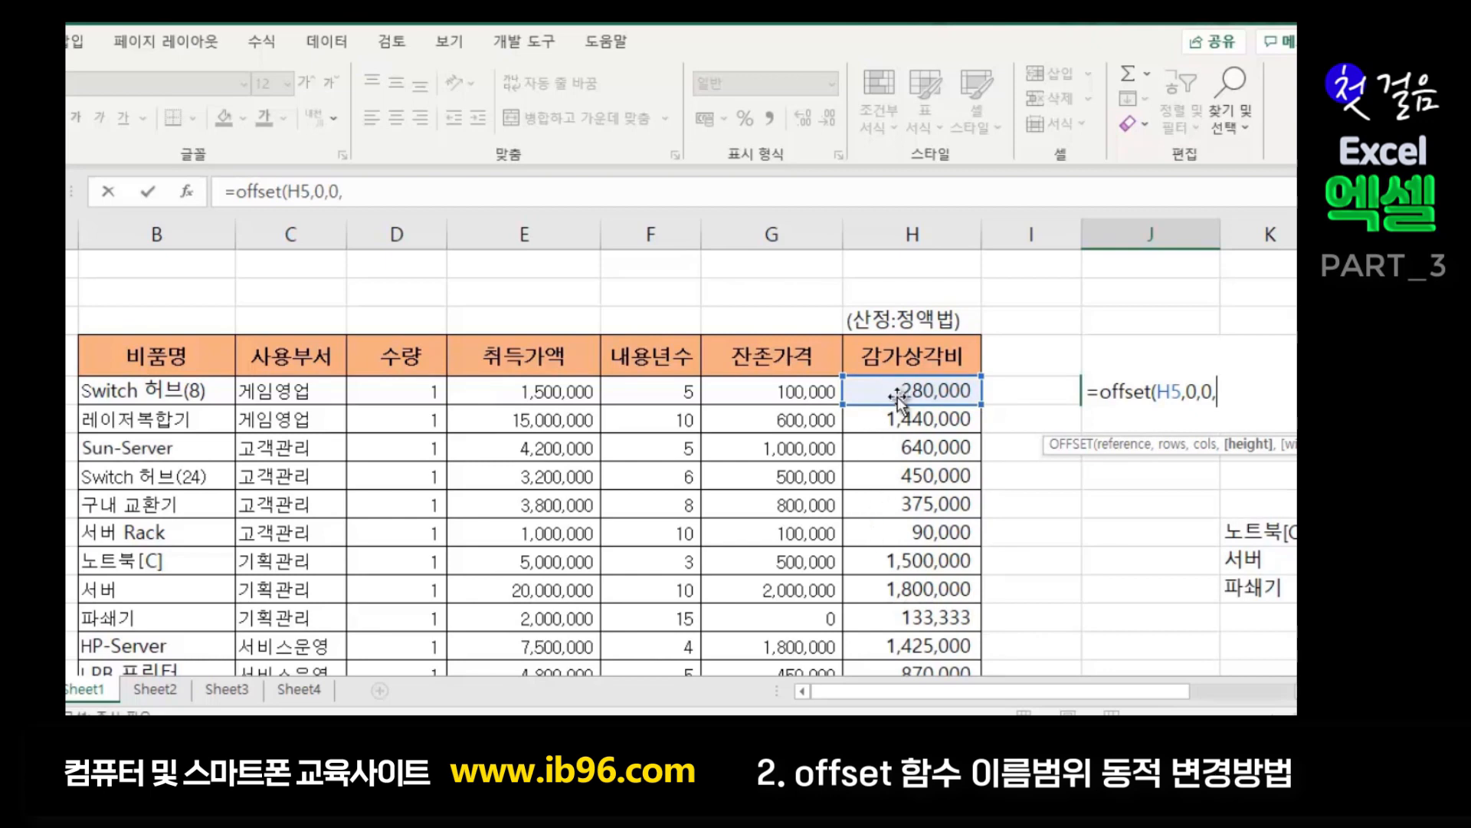
scroll(870, 656, down, 3)
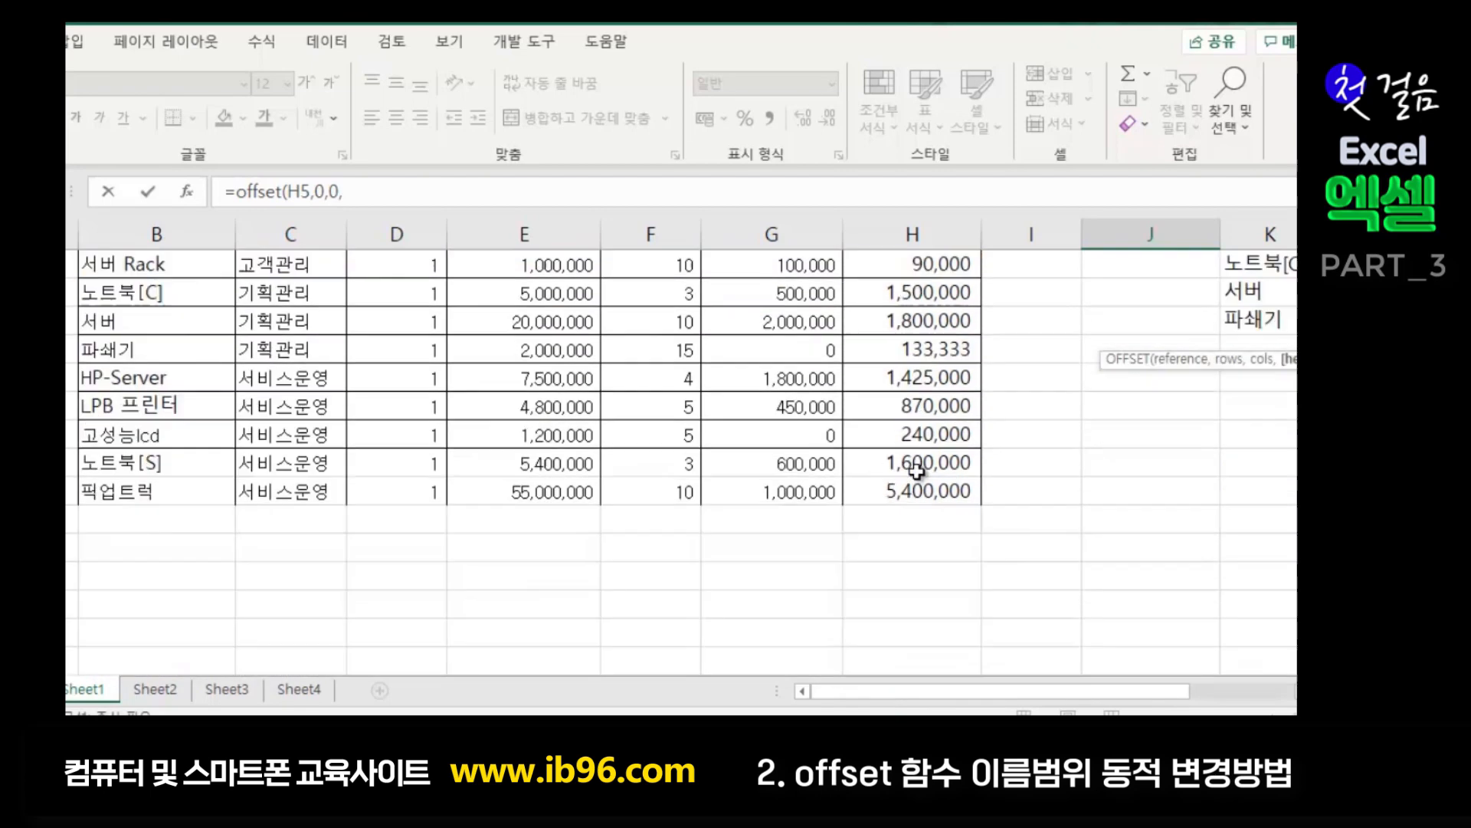
scroll(927, 524, up, 3)
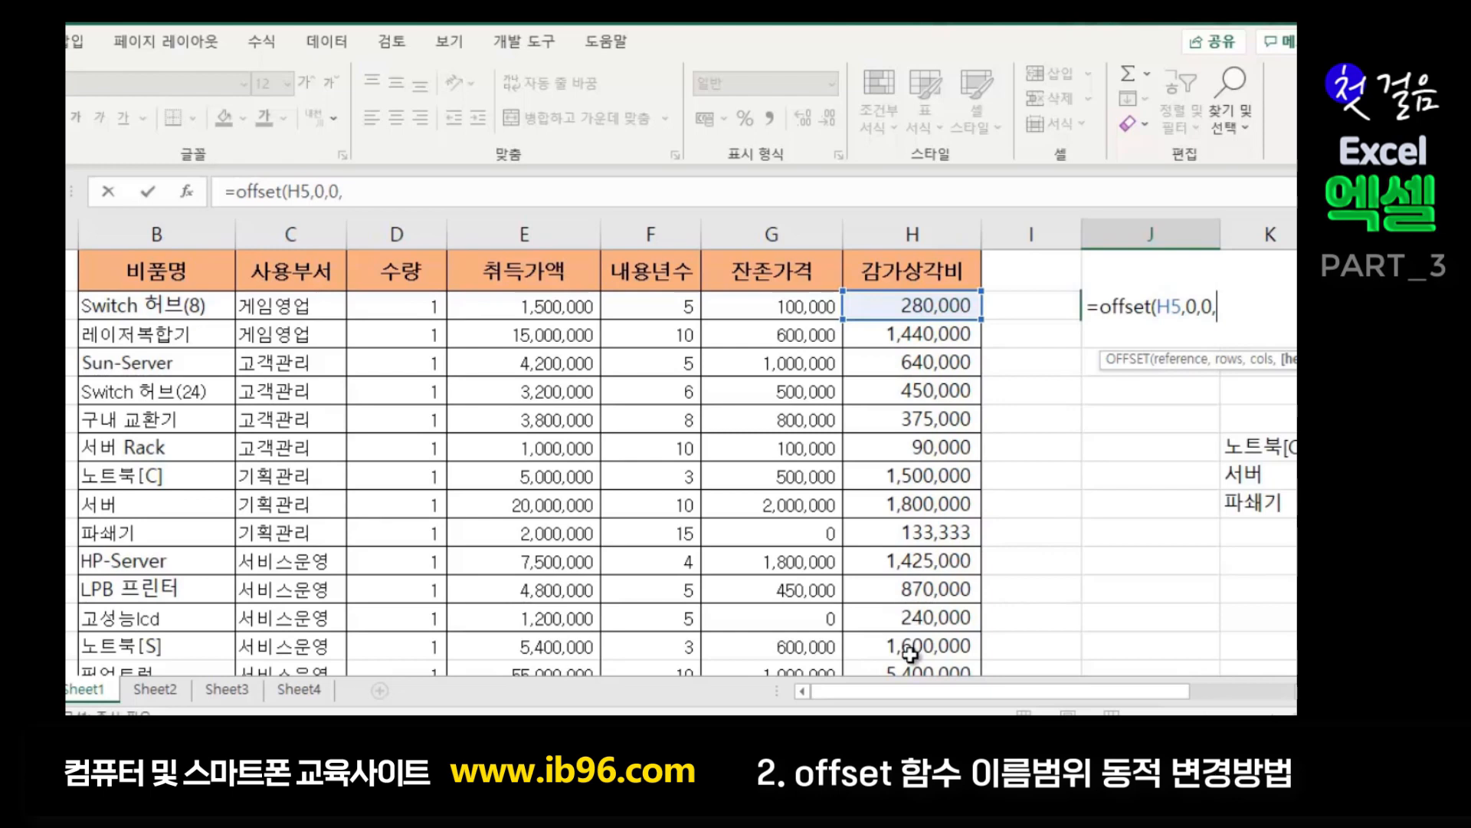
scroll(906, 671, down, 2)
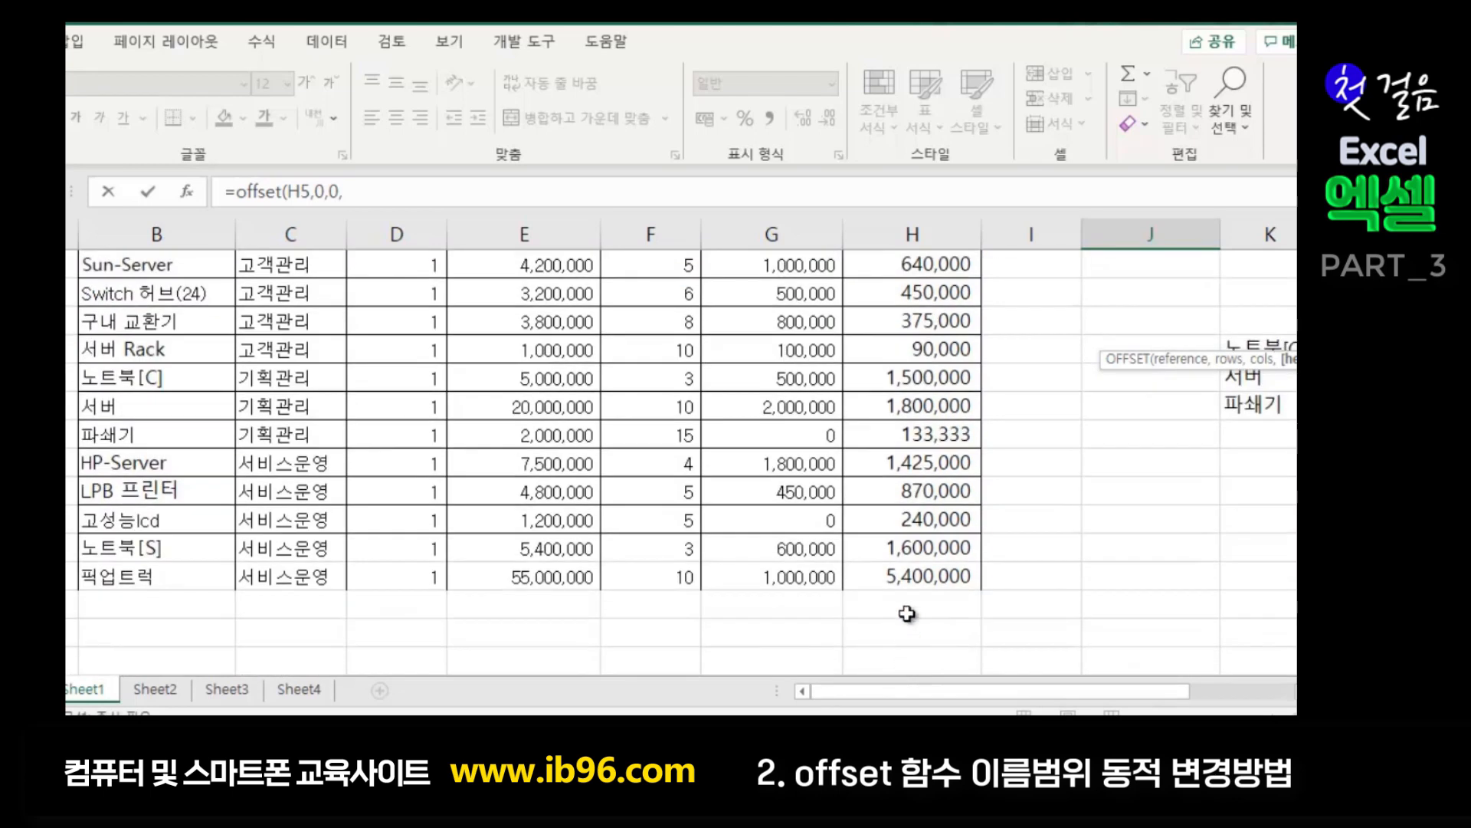
scroll(1096, 563, up, 5)
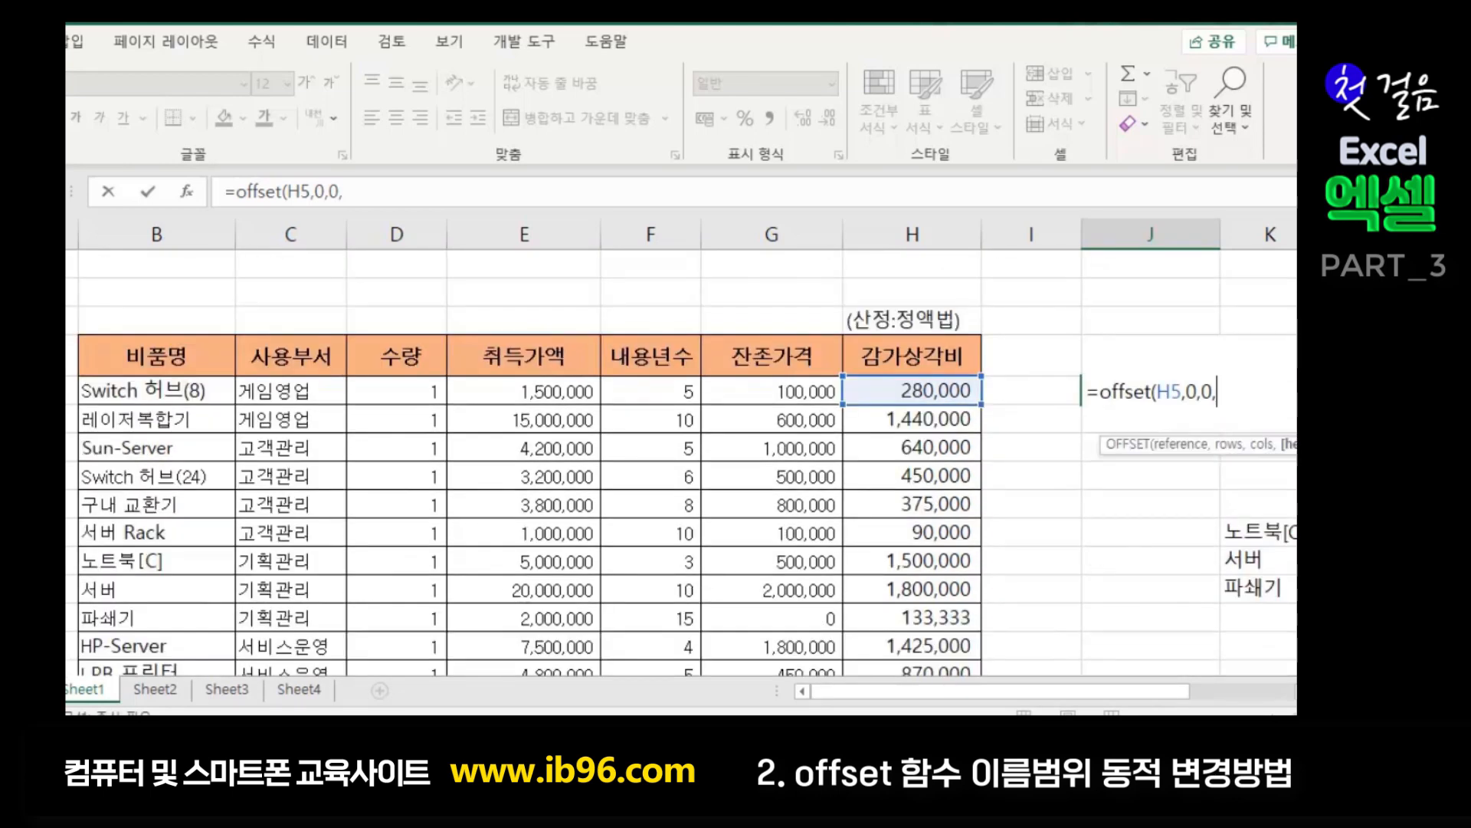
text(14,)
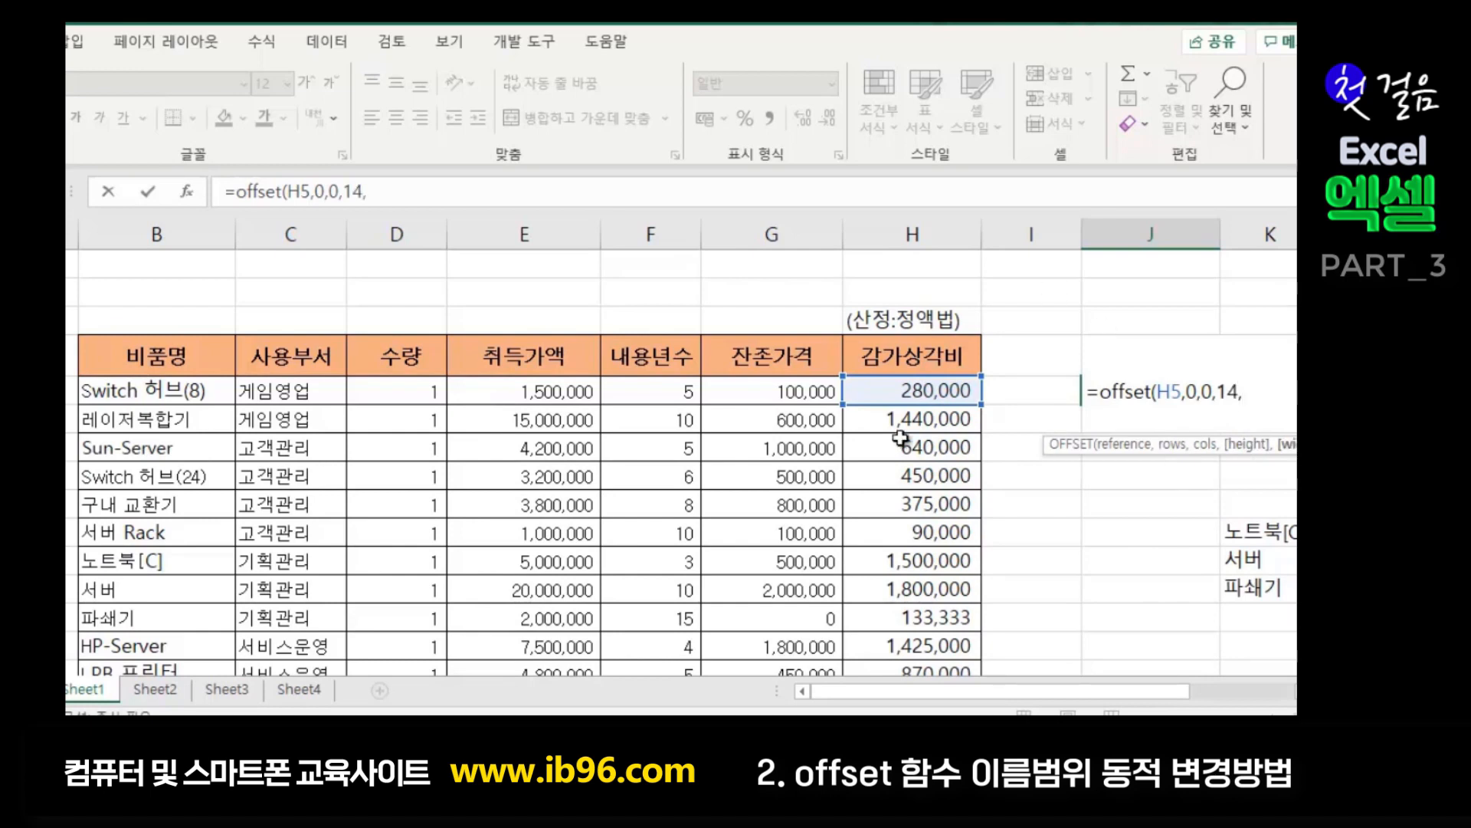
text(1))
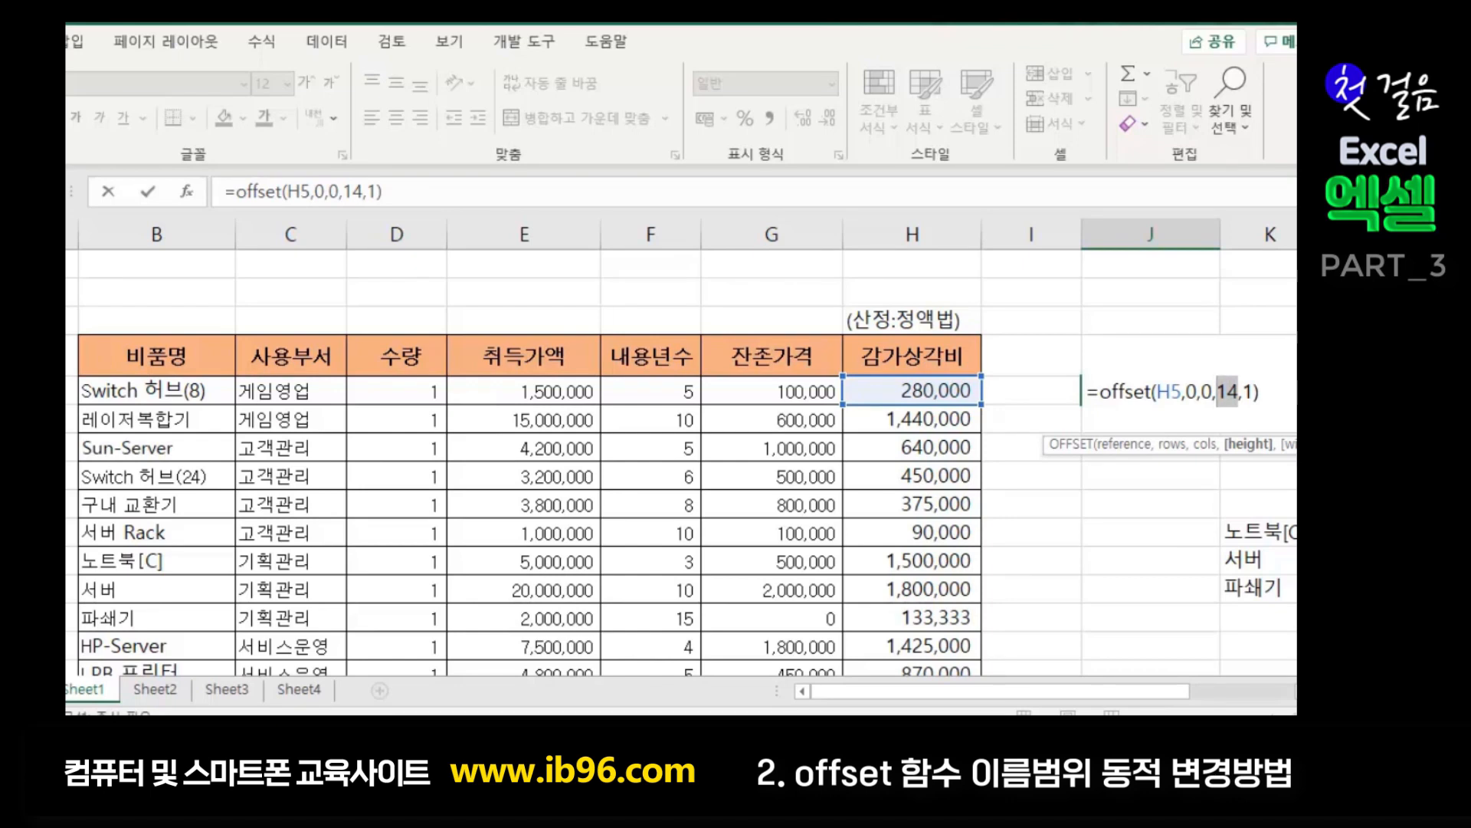
key(Escape)
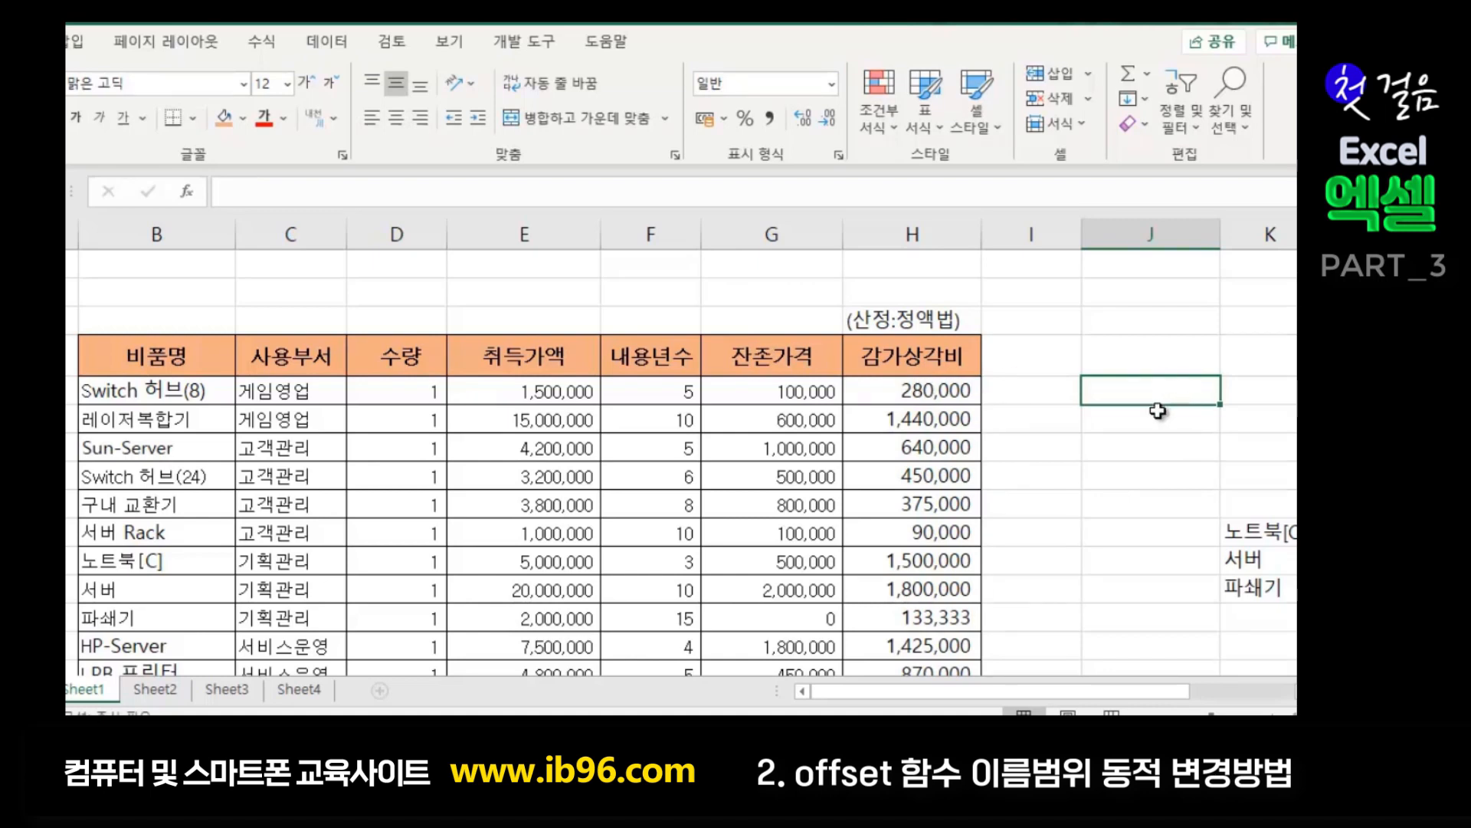
- Count the non-empty cells of column H in cell J5 with =COUNTA(H:H)
text(=)
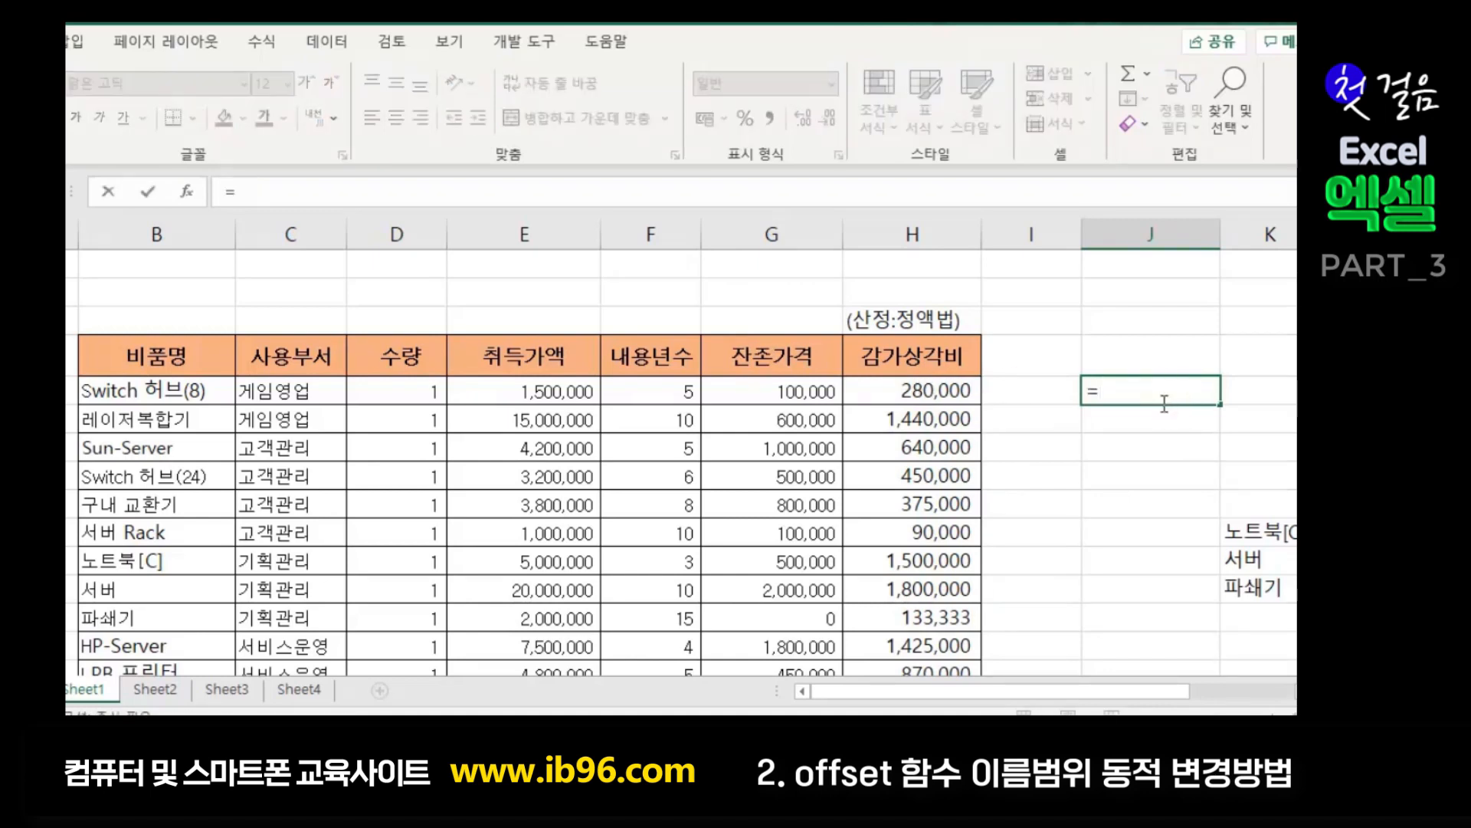
text(count)
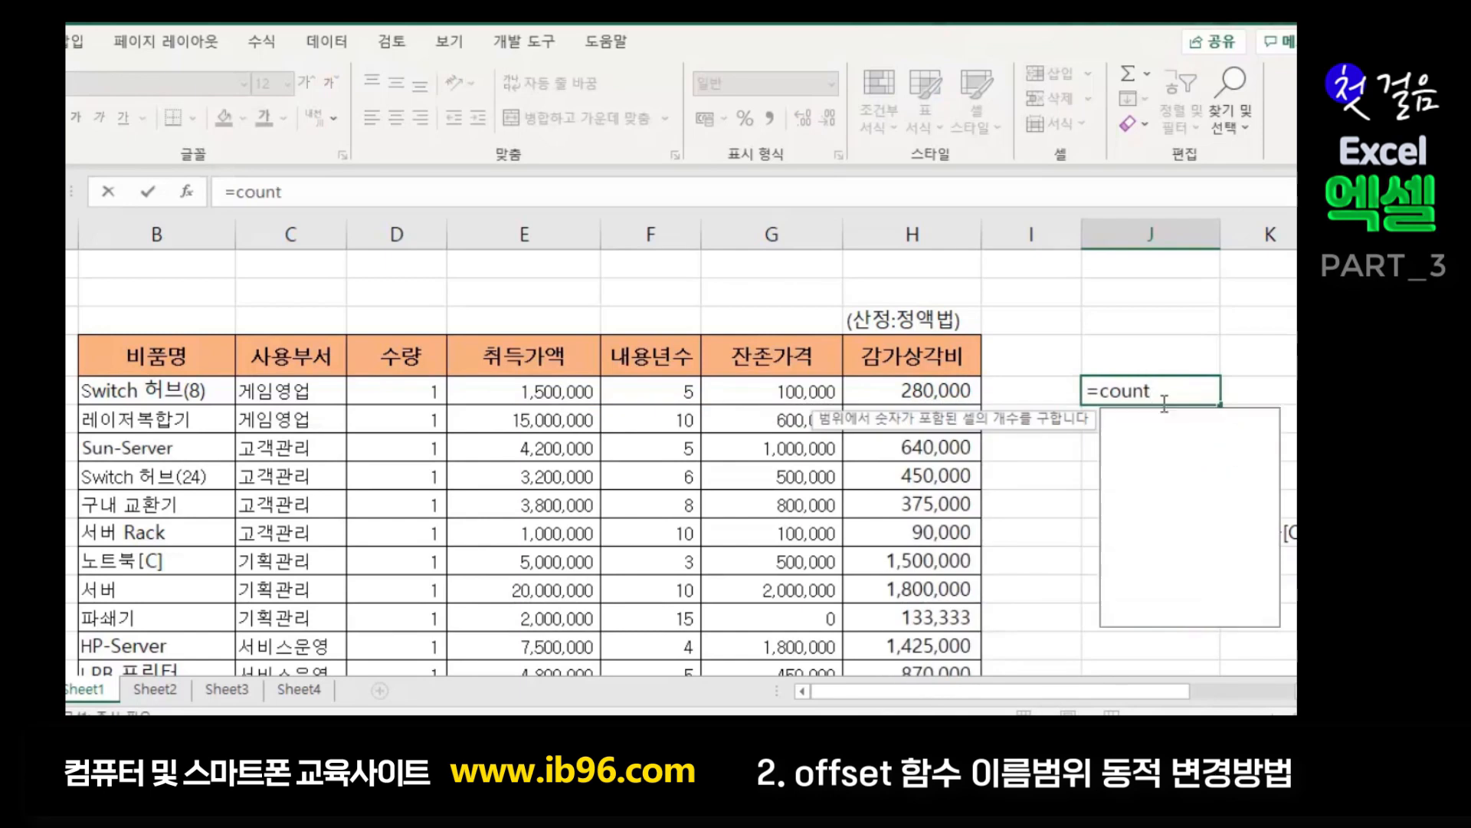
text(a)
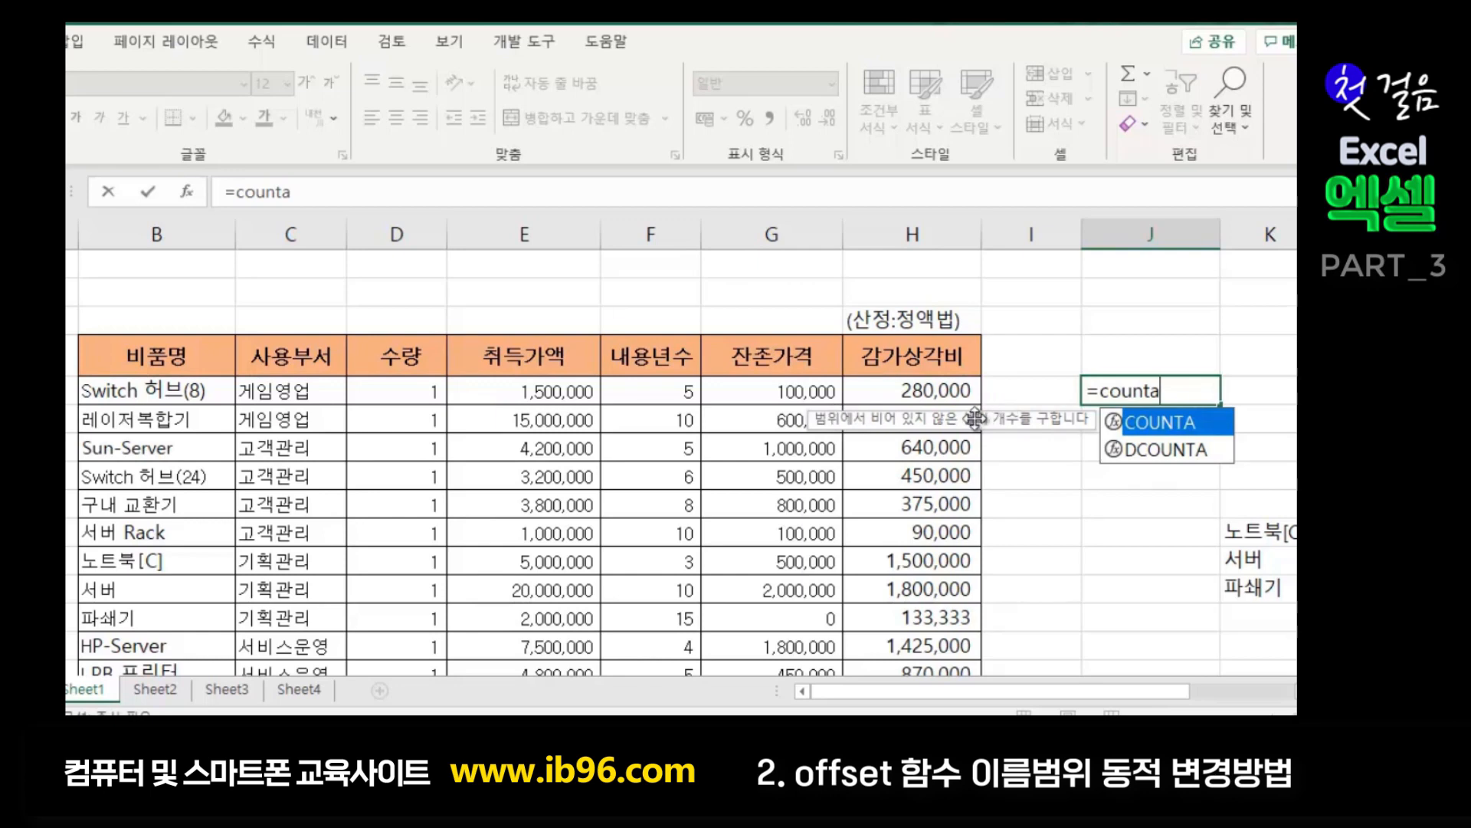
double_click(1176, 421)
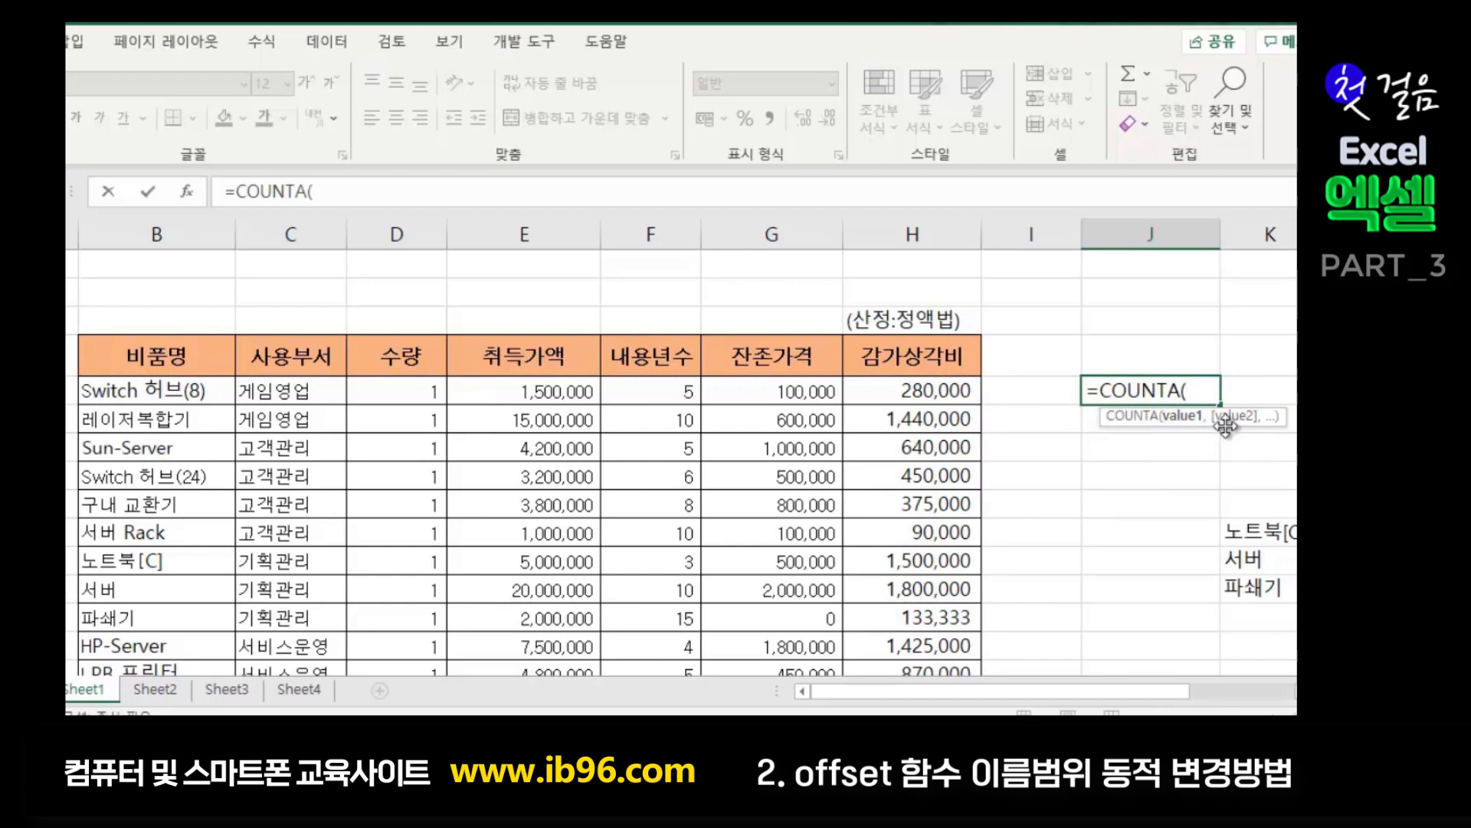
click(907, 234)
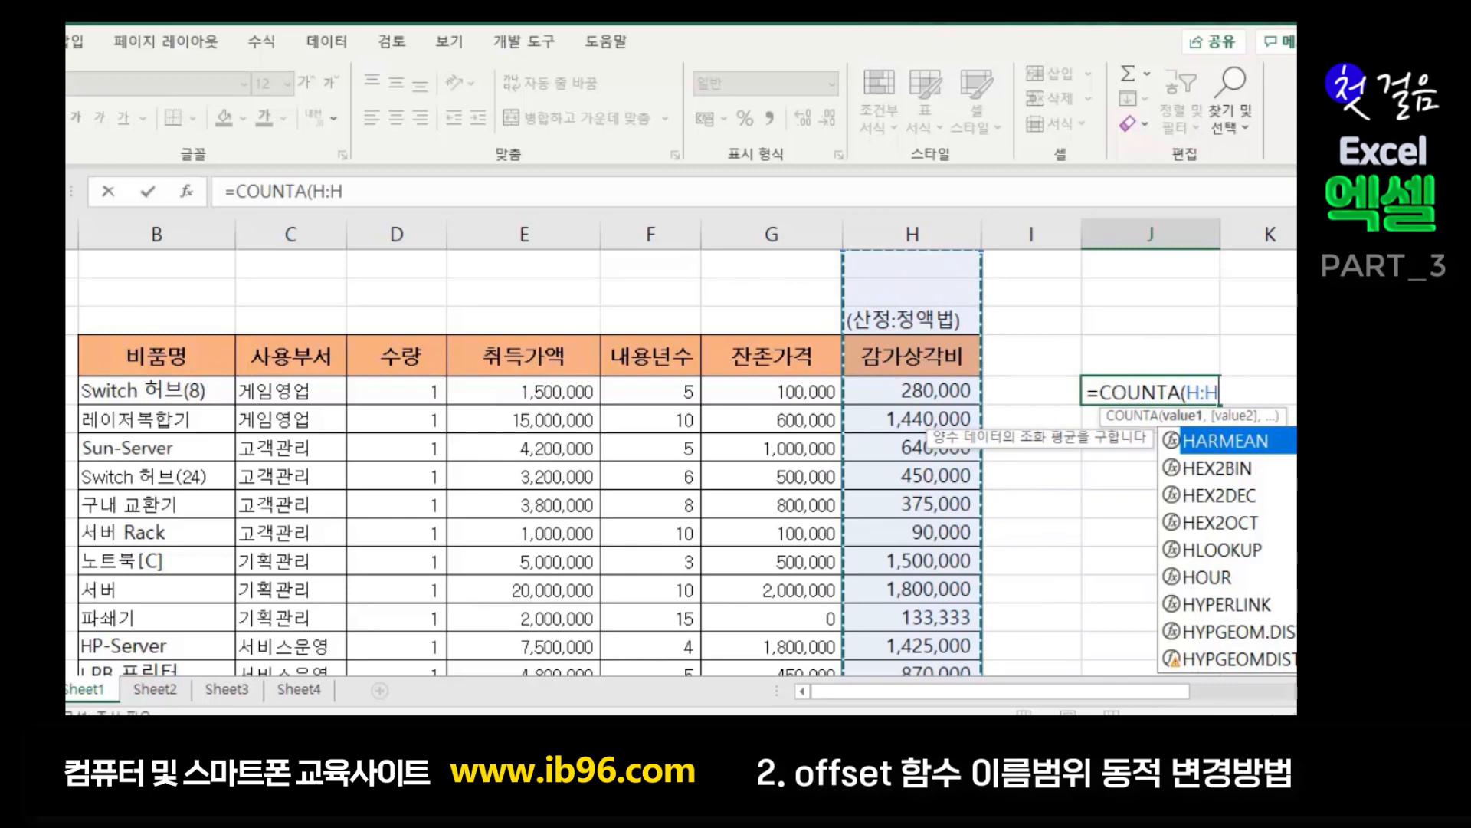
text())
key(Return)
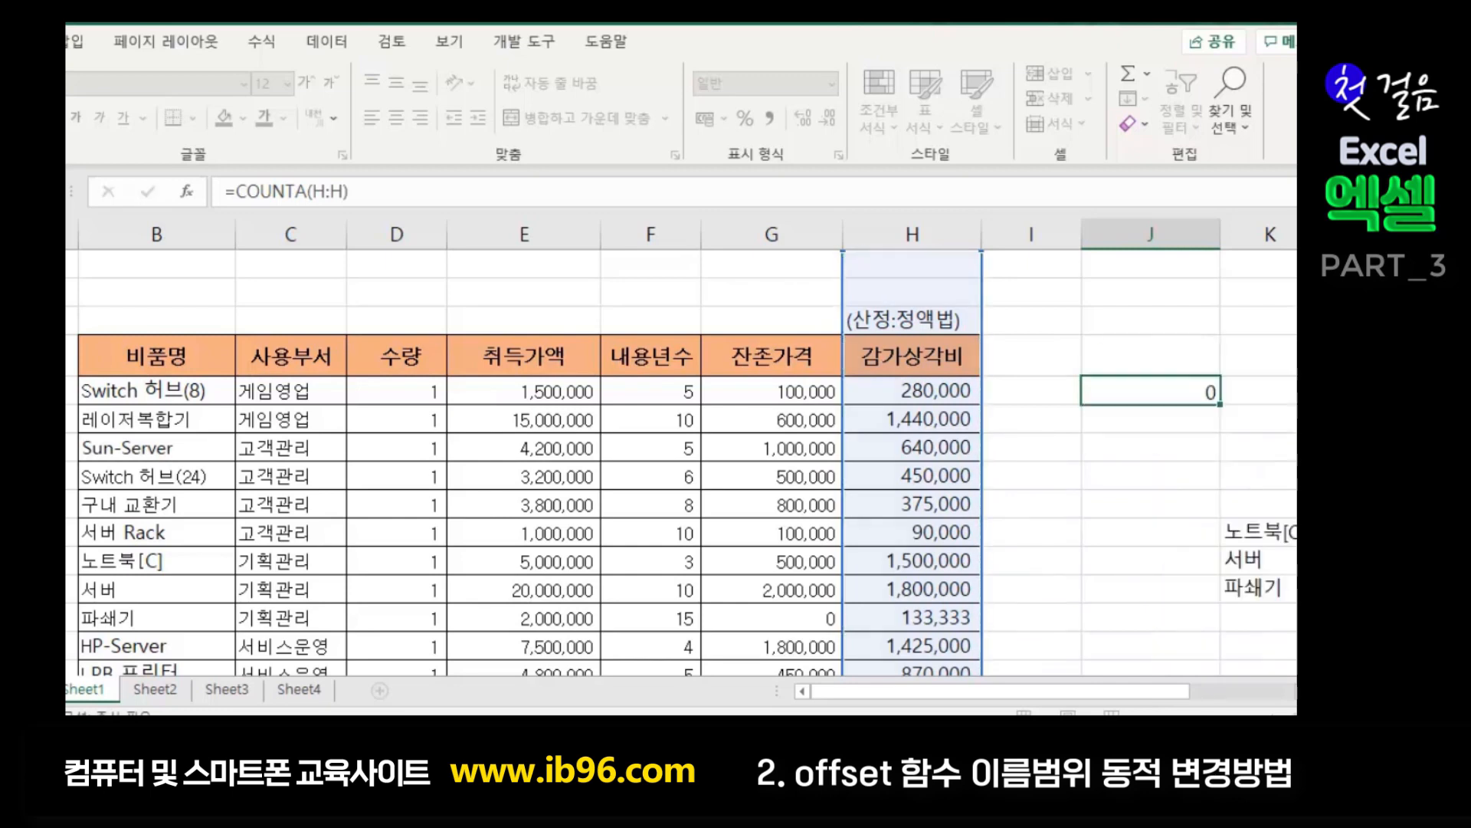
- Check the COUNTA result in J5 against the filled cells of column H, from (산정:정액법) down to the last depreciation value
click(1144, 388)
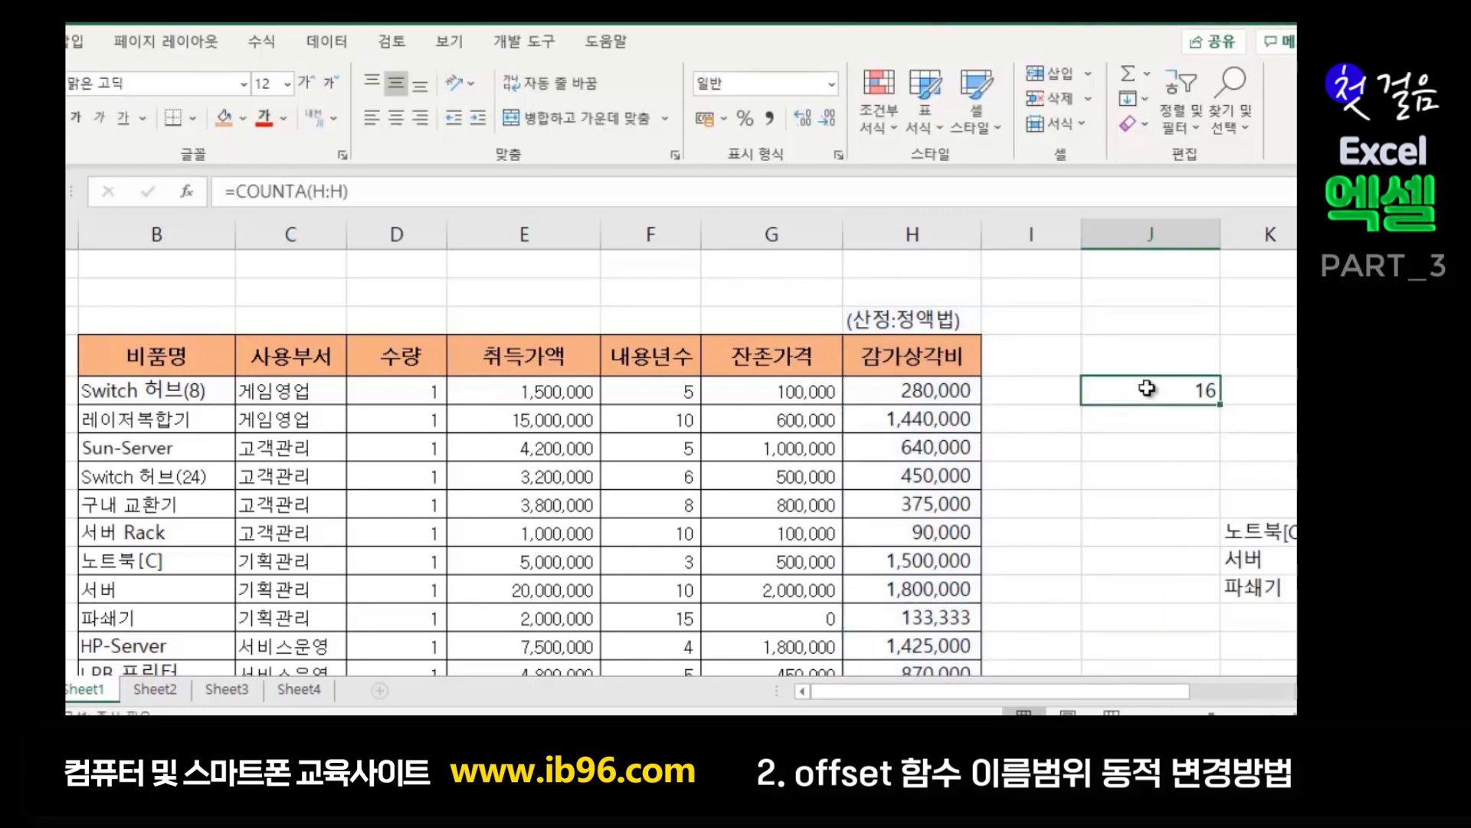
click(922, 323)
key(Down)
key(Down)
key(Down)
key(Down)
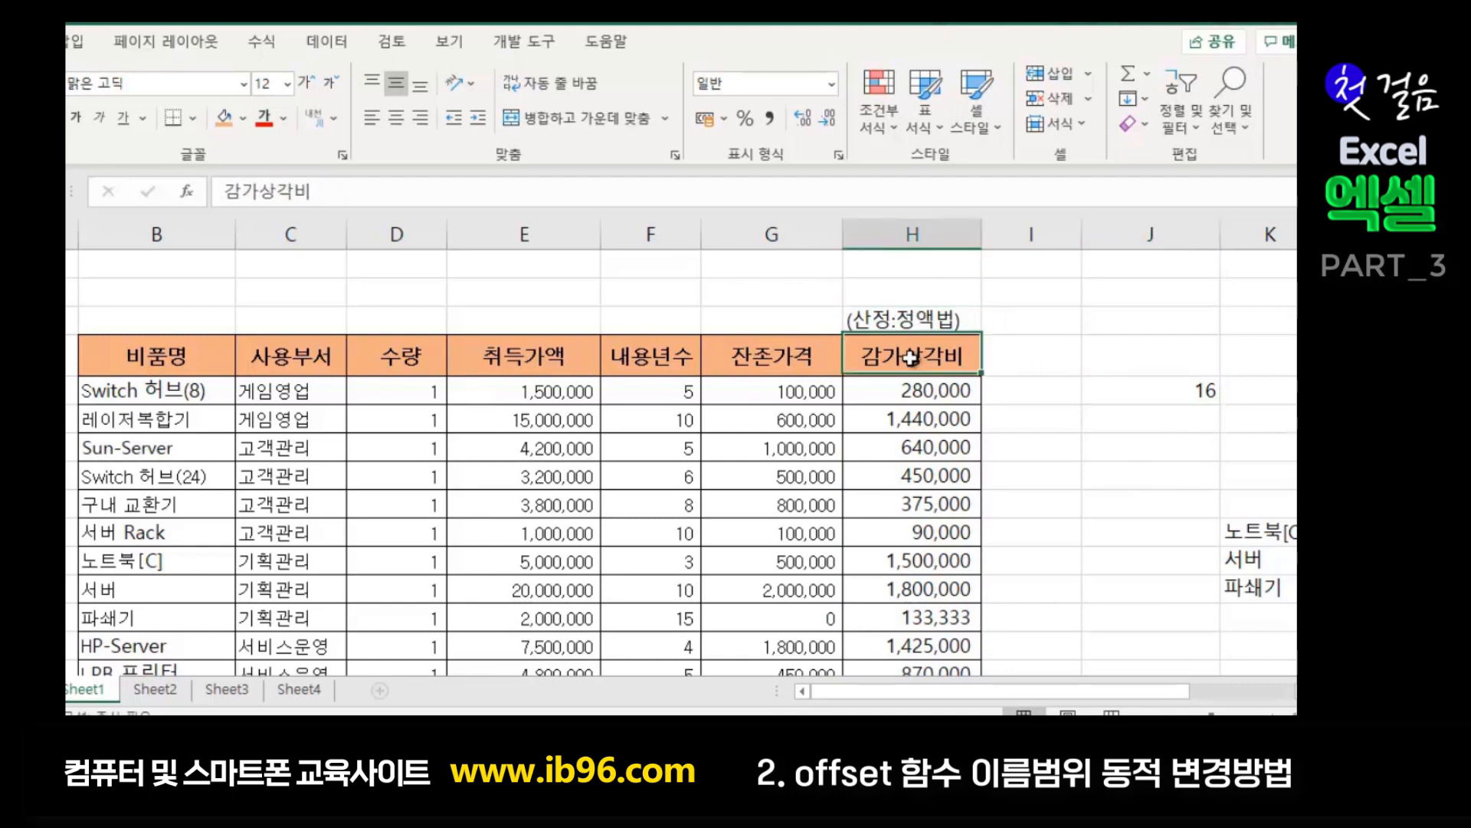
key(Down)
key(Down)
key(Down)
key(Down)
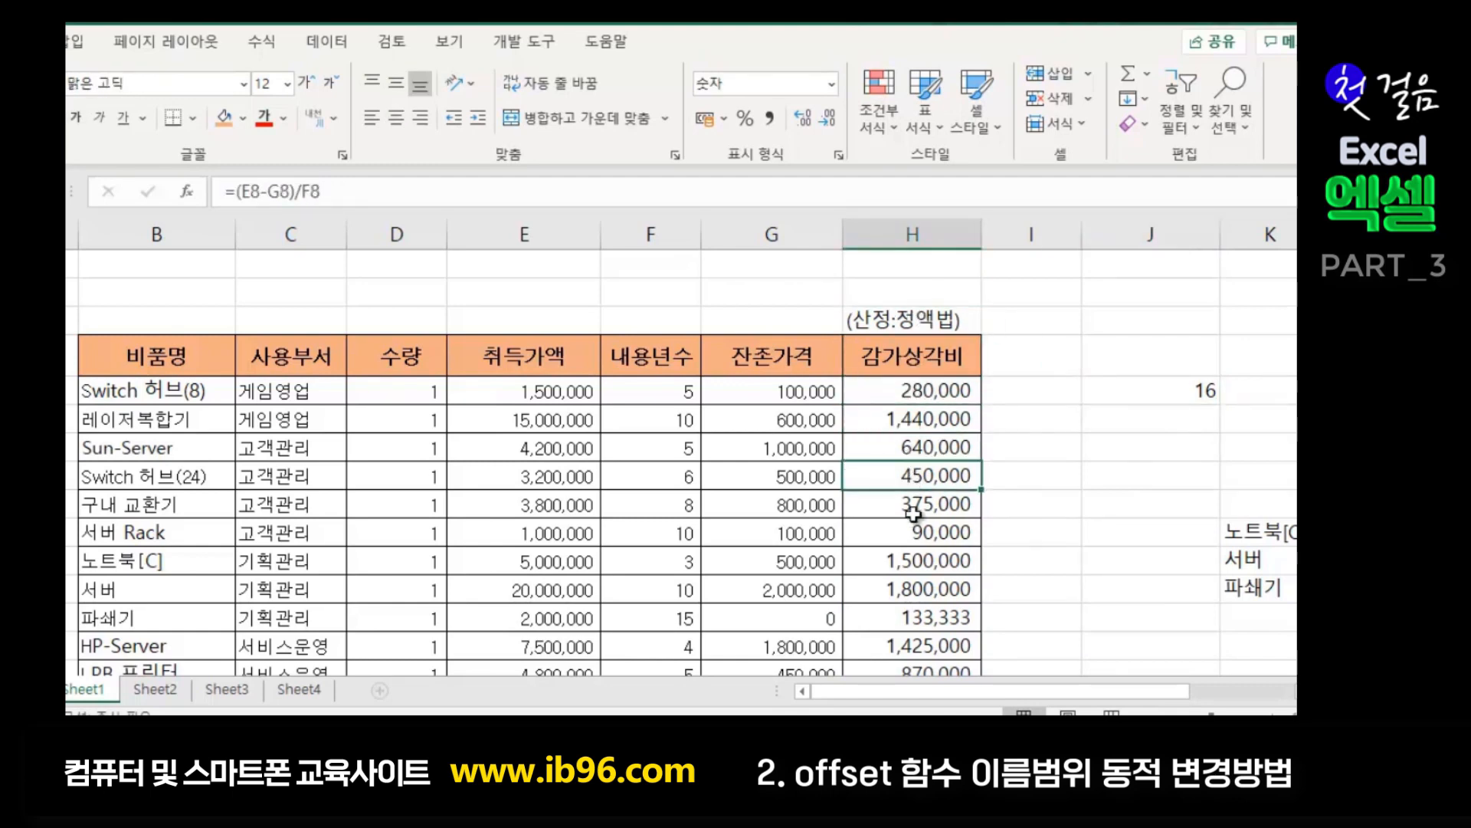
key(Down)
key(Down)
key(Down)
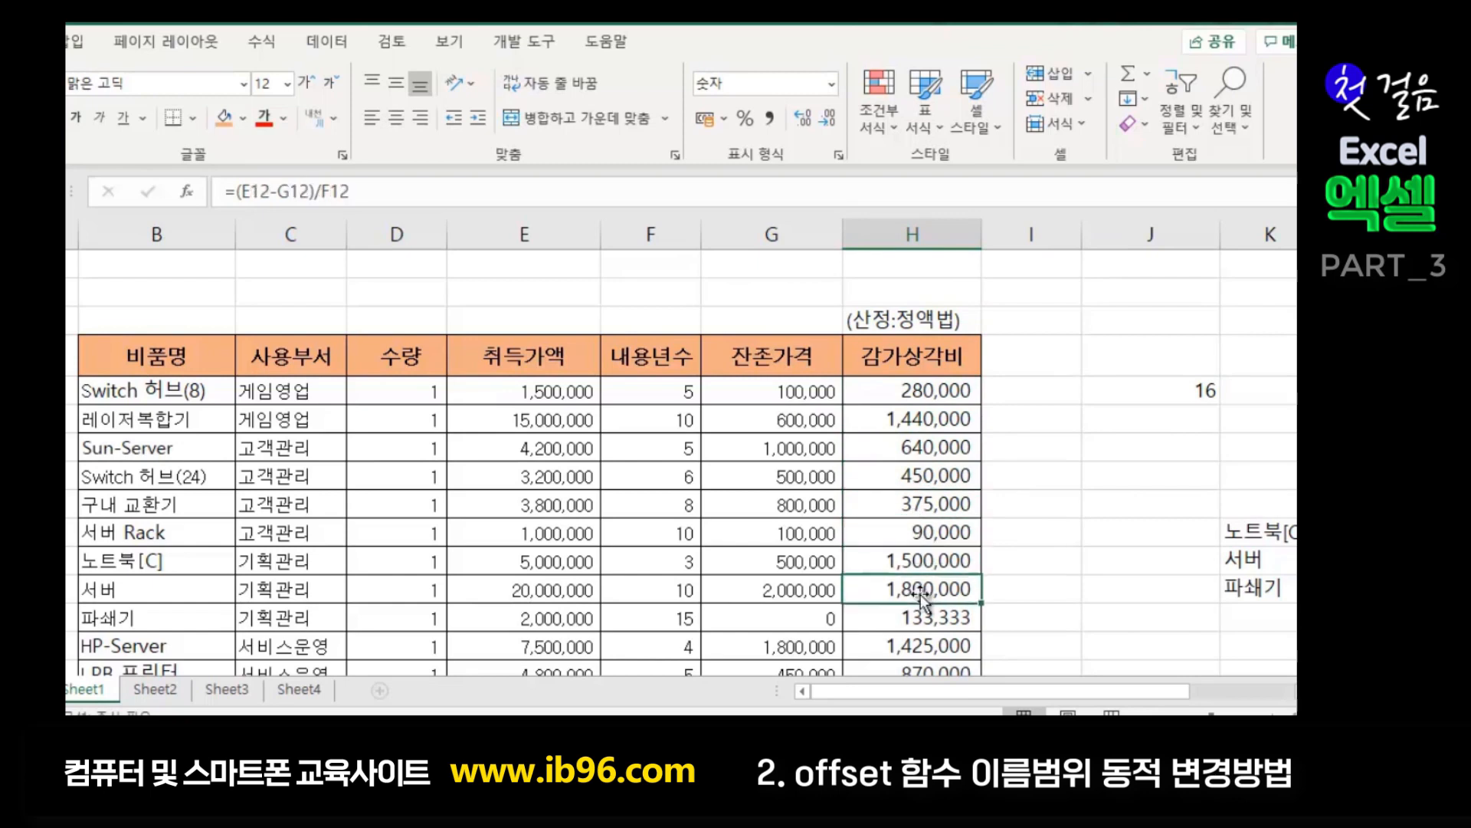
scroll(948, 646, down, 2)
key(Down)
key(Down)
key(Down)
key(Down)
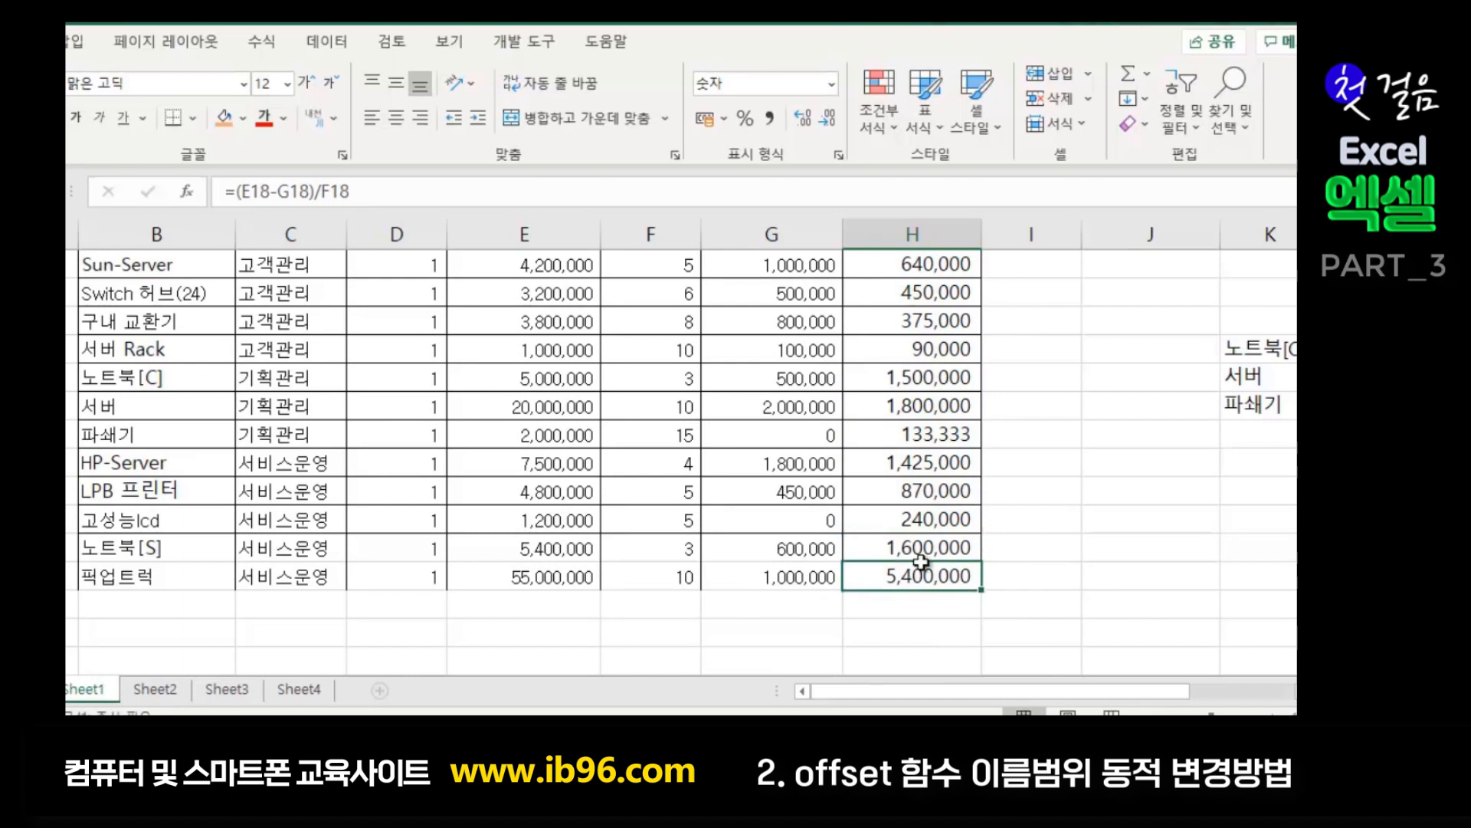
scroll(1061, 549, up, 2)
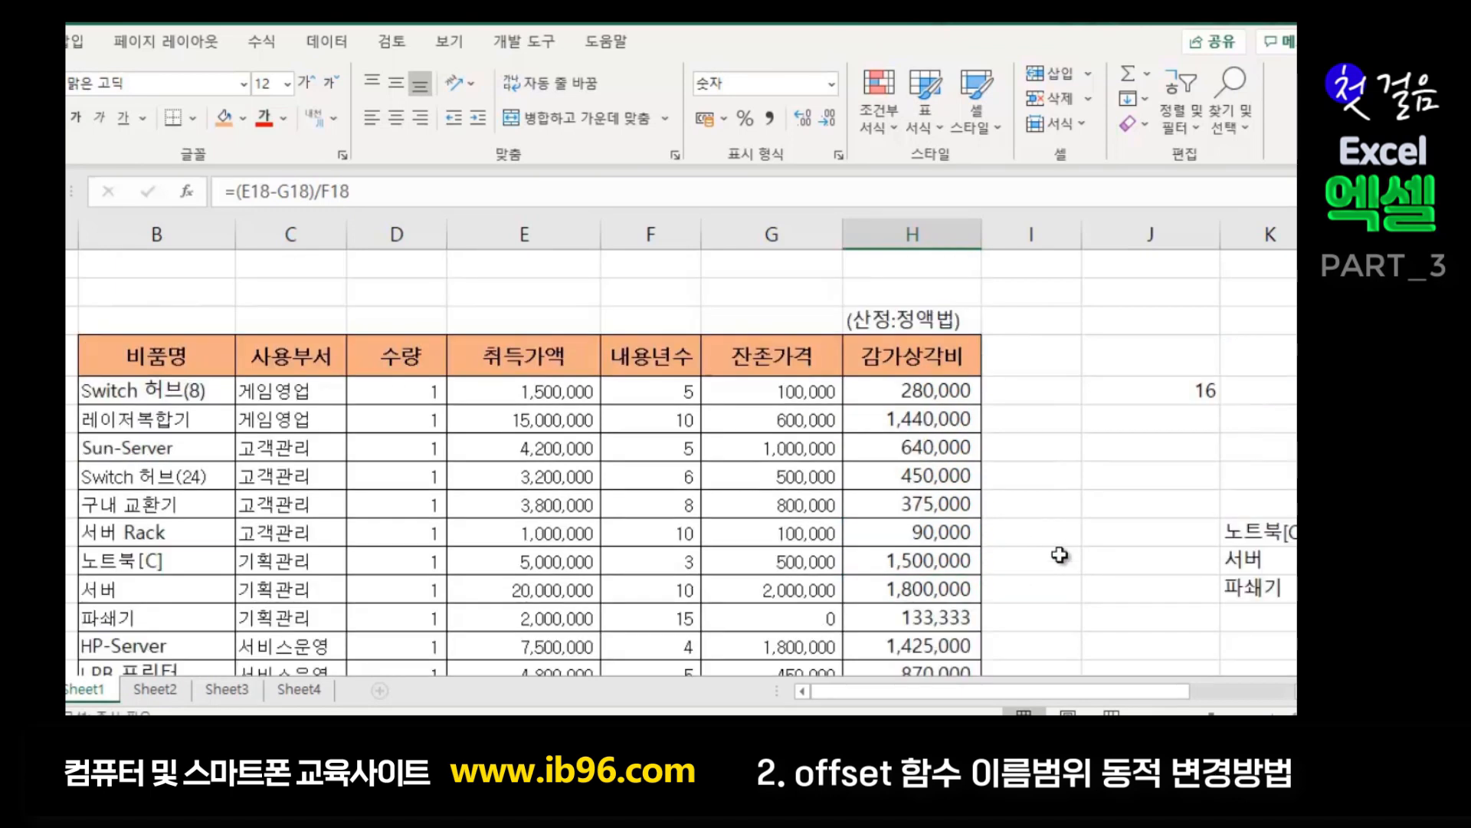
- Clear the COUNTA formula from cell J5 and select the first 감가상각비 value in H5
click(1164, 391)
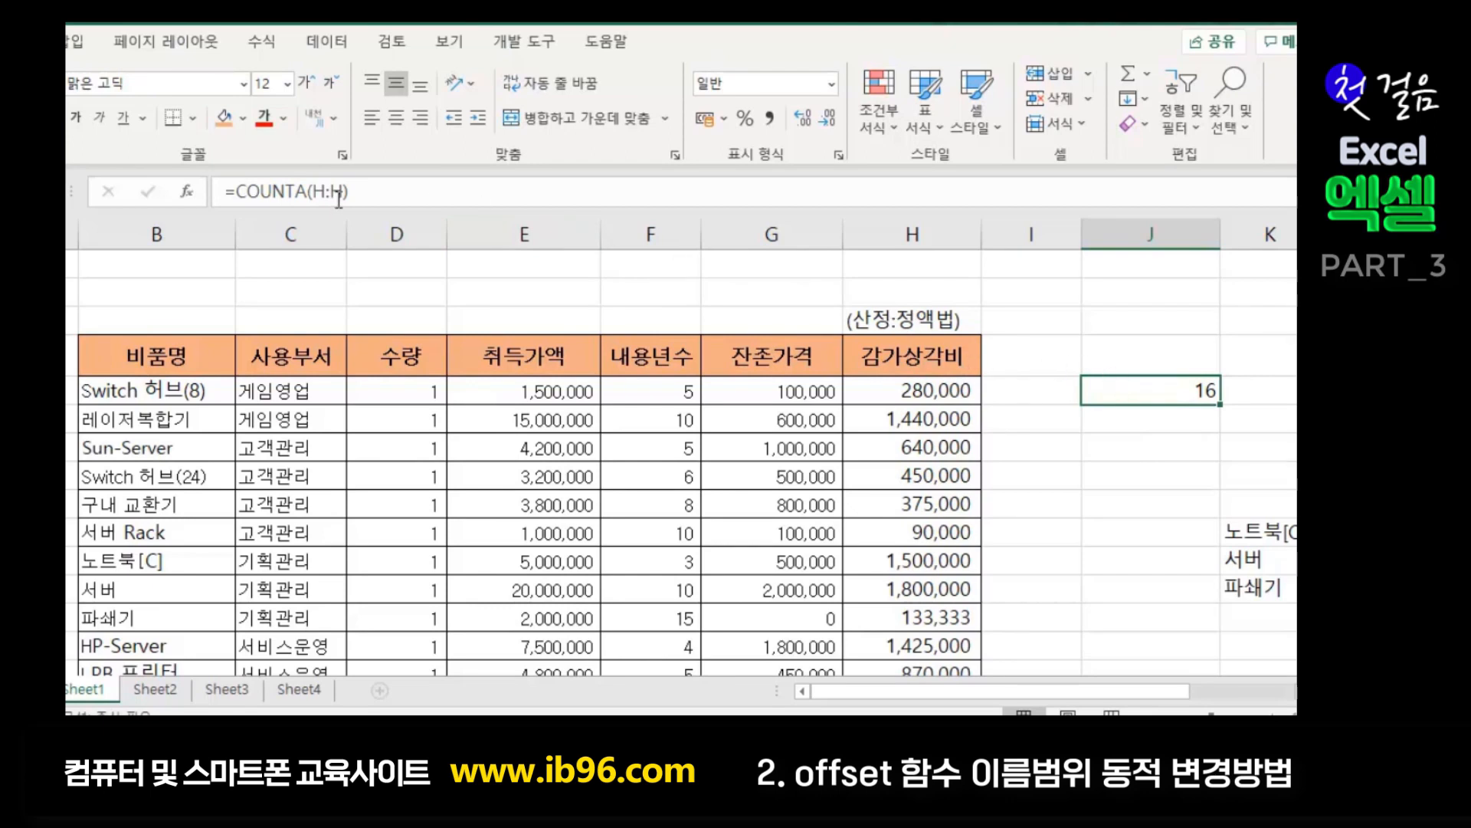
click(1138, 503)
click(1176, 395)
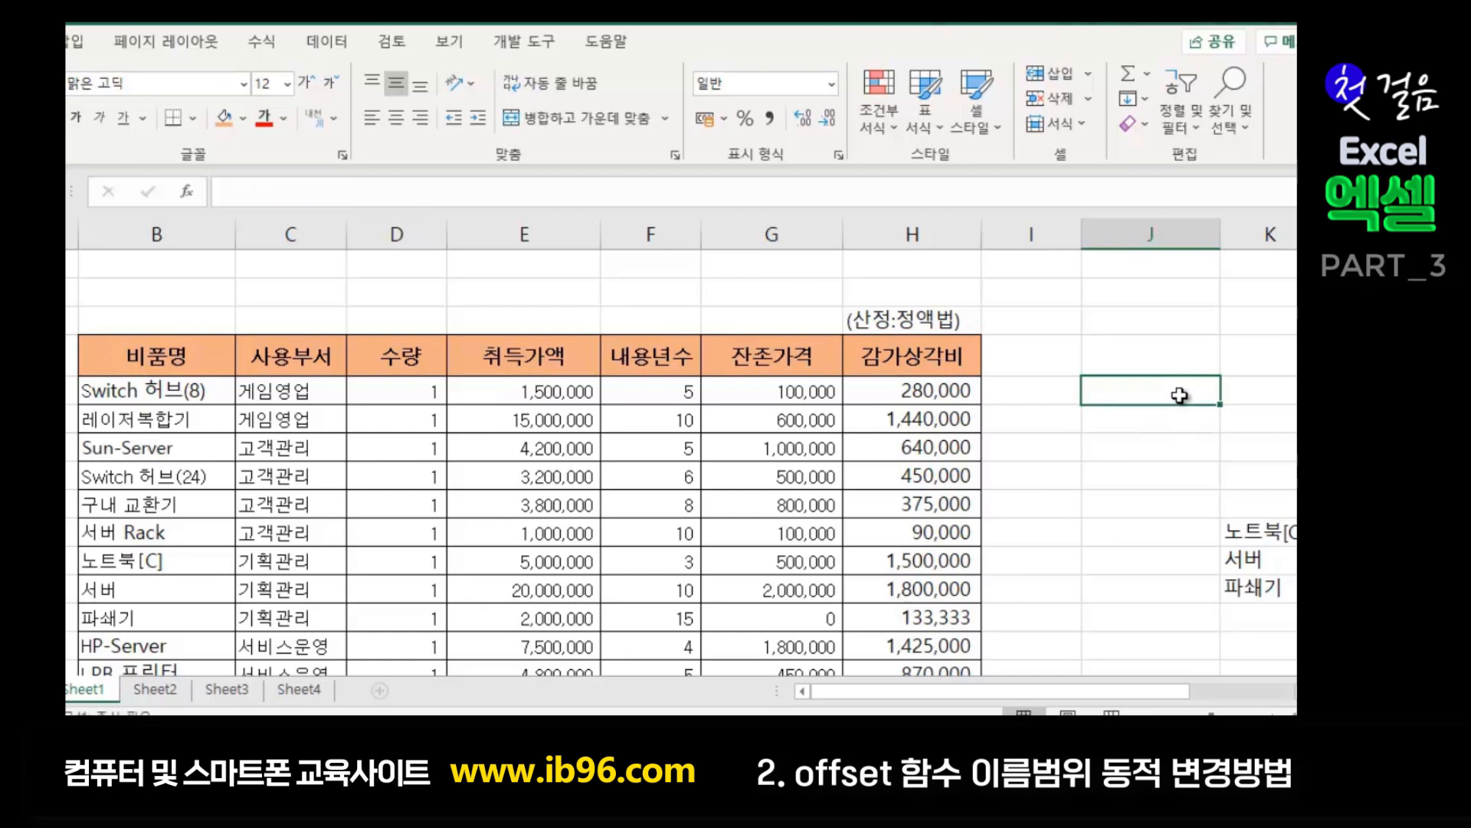
click(1130, 416)
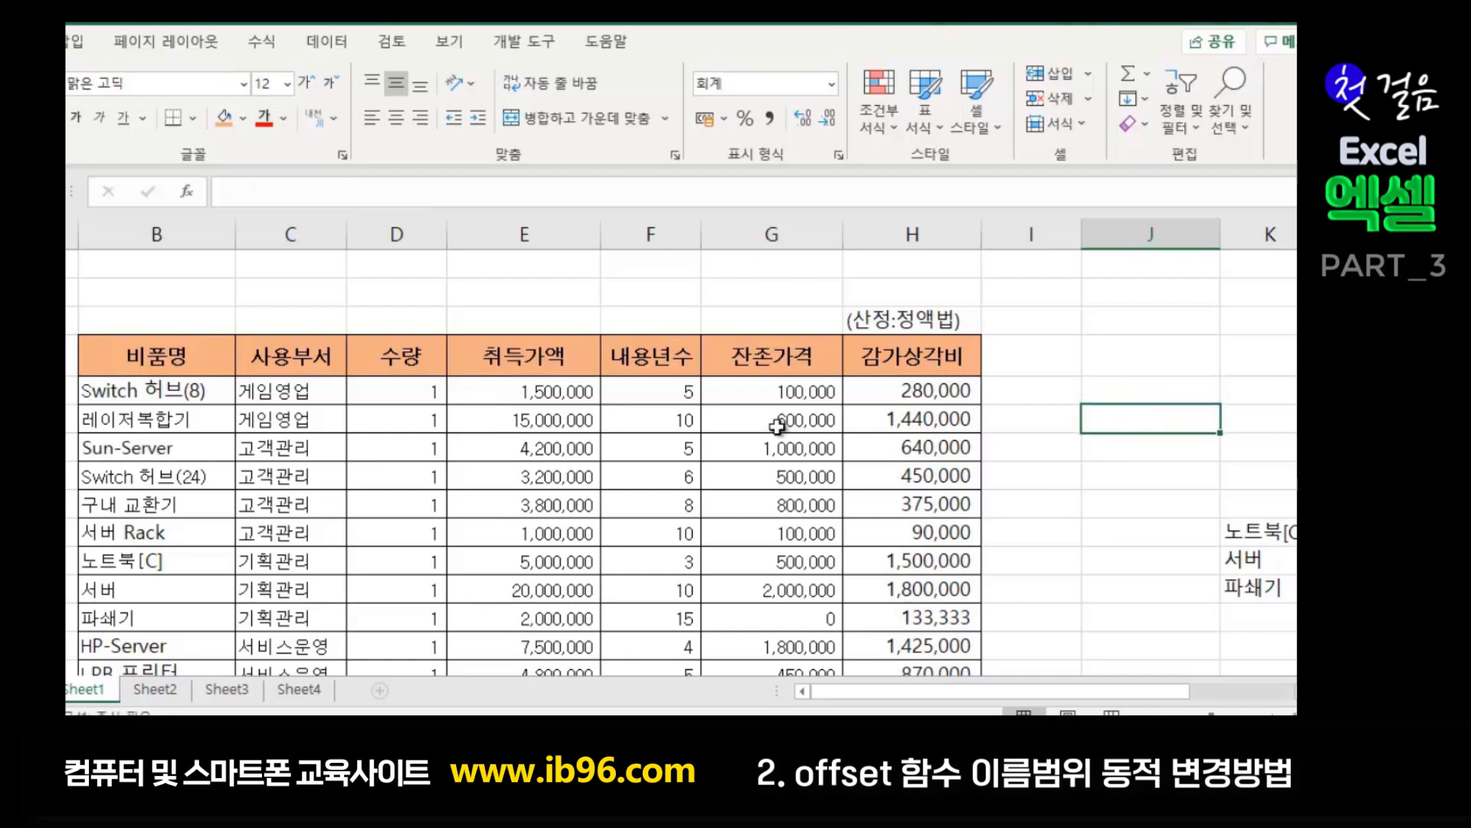
click(928, 390)
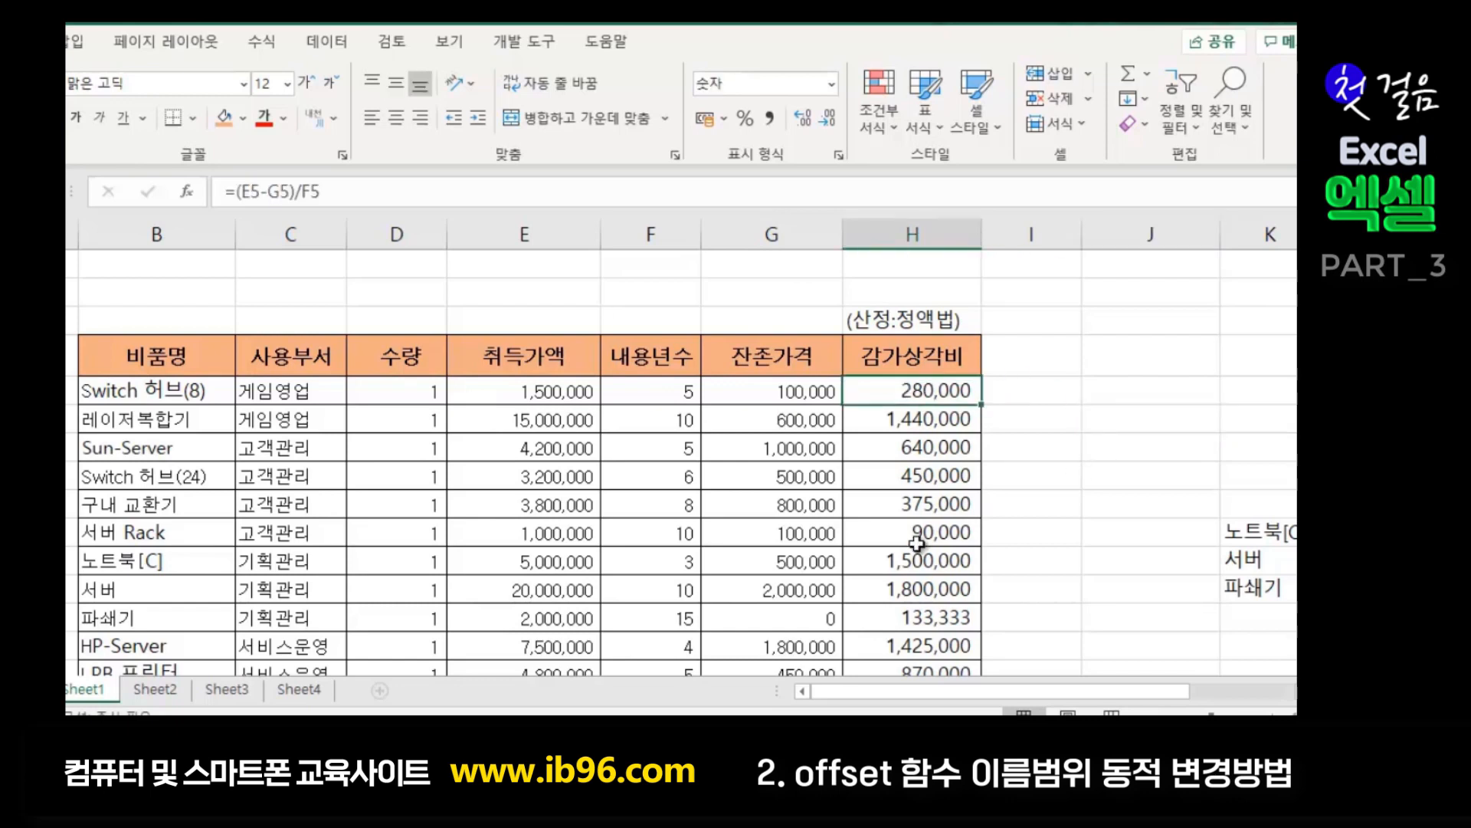
- Open the defined name 감가상각 in the Name Manager and erase its fixed reference, keeping only the equals sign
key(ctrl+F3)
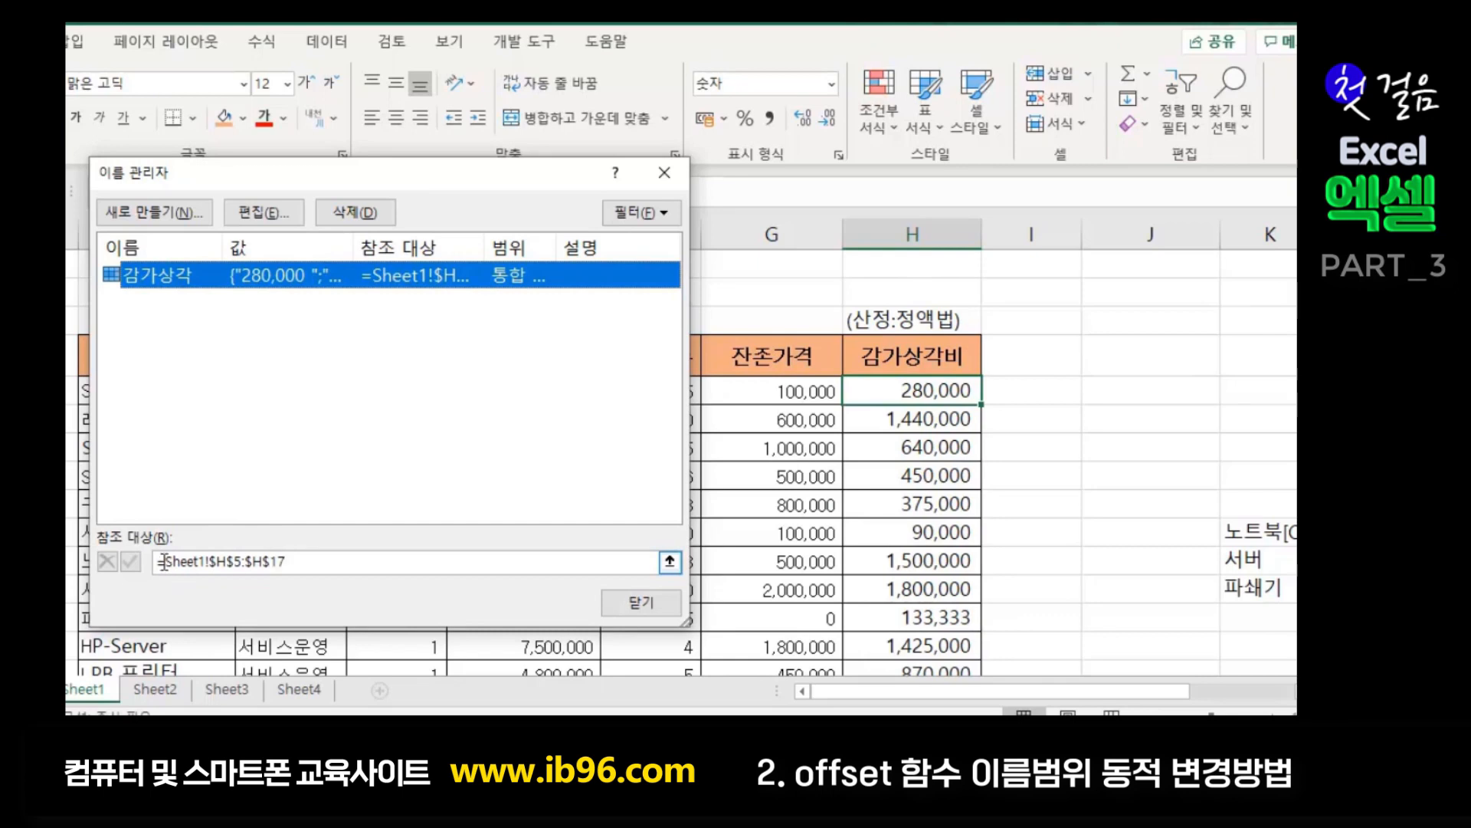
click(309, 562)
key(BackSpace)
key(BackSpace)
key(BackSpace)
key(BackSpace)
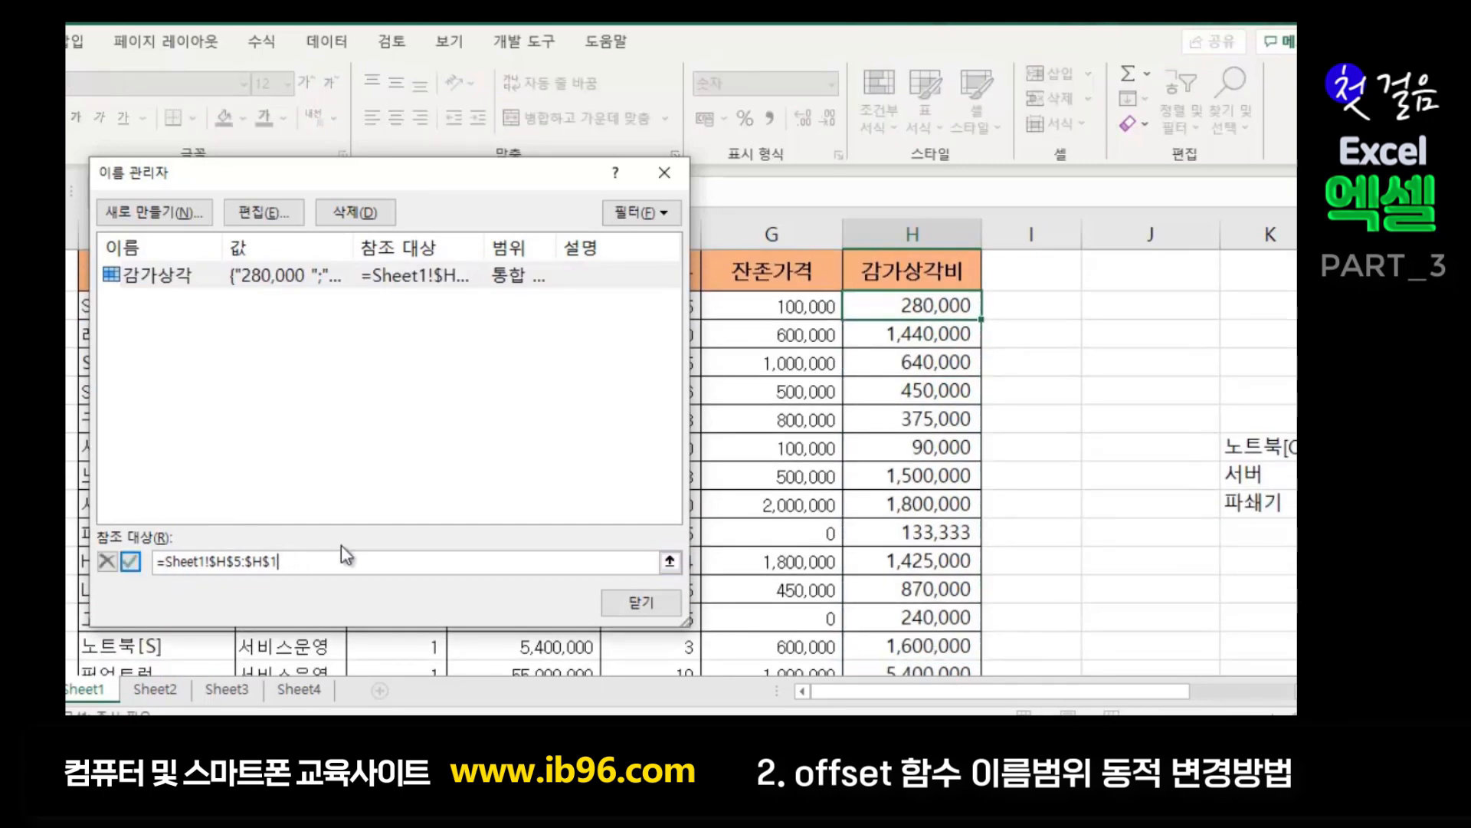
key(BackSpace)
key(BackSpace)
key(BackSpace)
key(BackSpace)
key(BackSpace)
key(BackSpace)
key(BackSpace)
key(BackSpace)
key(BackSpace)
key(BackSpace)
key(BackSpace)
key(BackSpace)
key(BackSpace)
- Make 감가상각 refer to =OFFSET(Sheet1!$H$5,0,0,COUNTA(Sheet1!$H:$H)-2,1) and close the Name Manager
text(o)
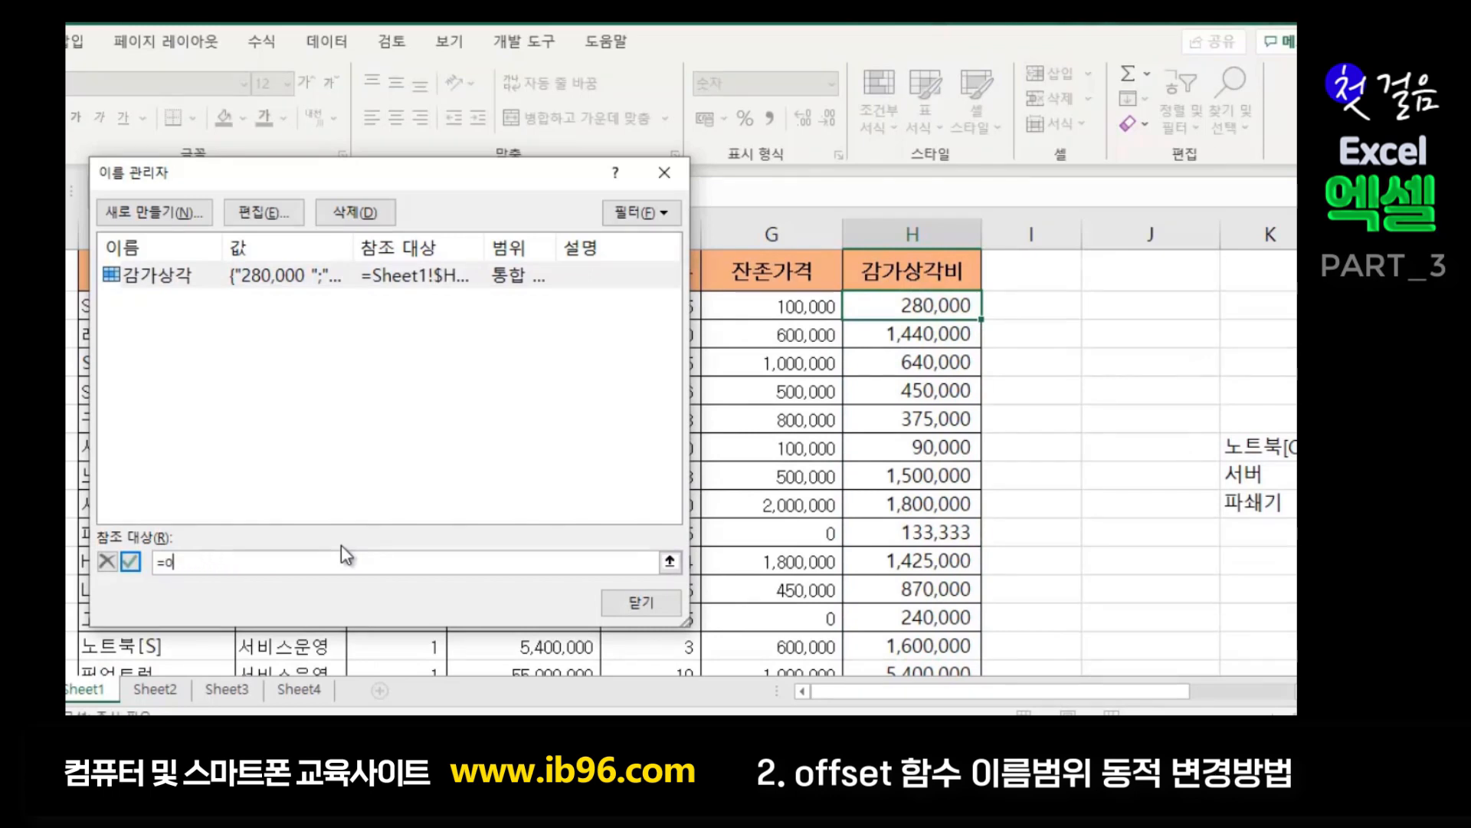
text(ffset()
key(BackSpace)
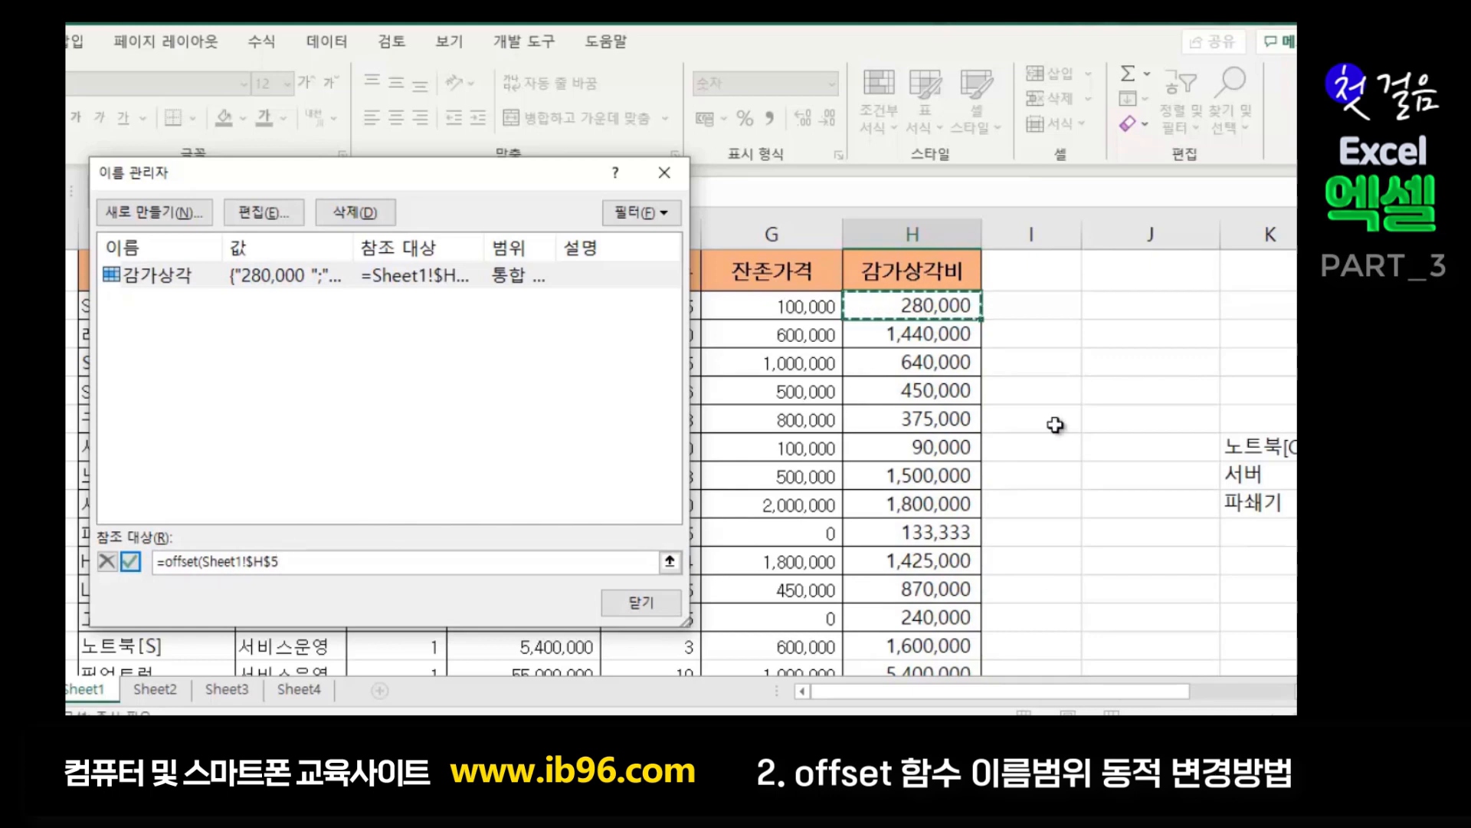
text(,0,0)
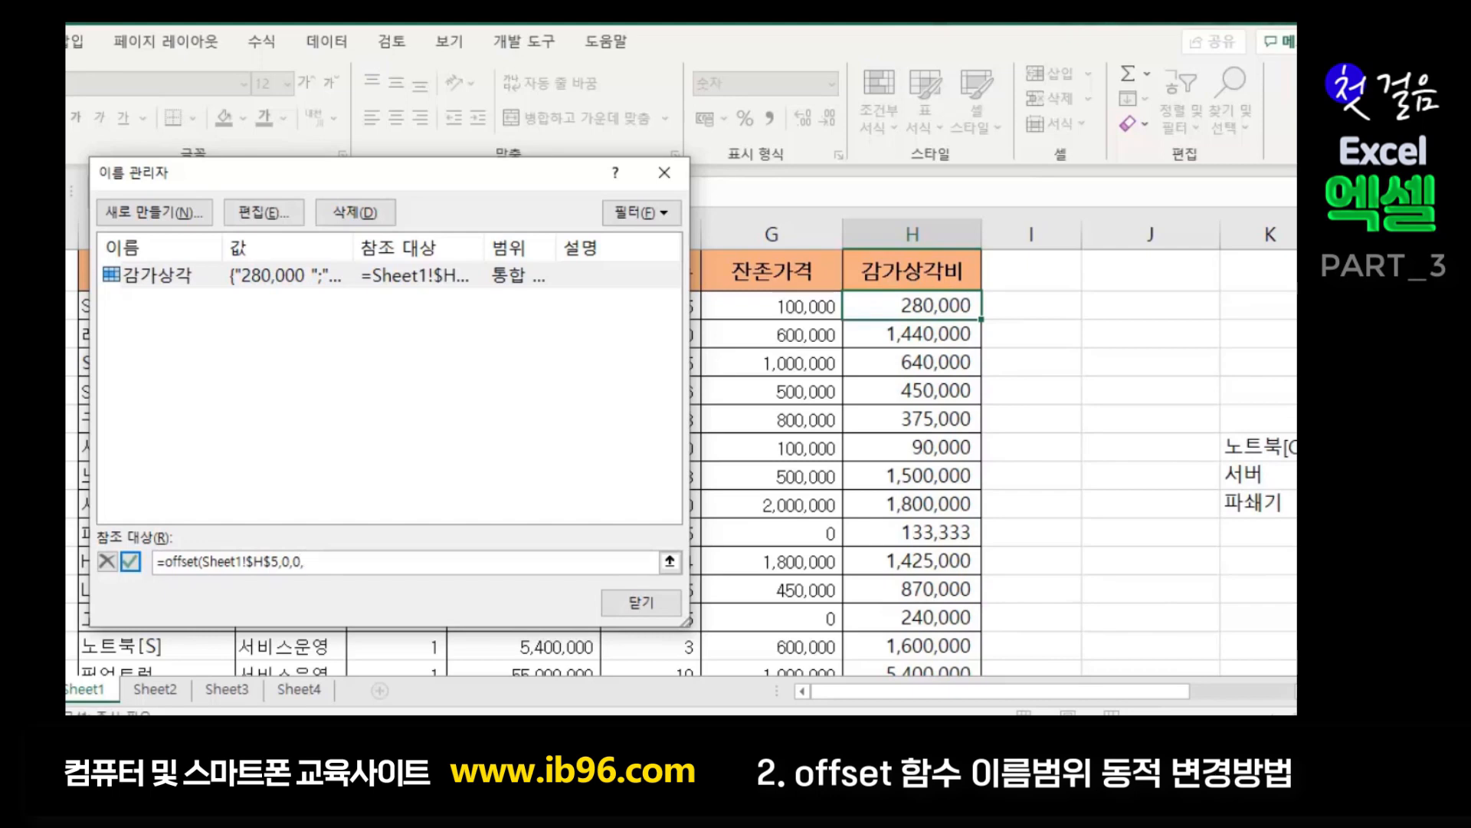
text(,counta()
click(904, 232)
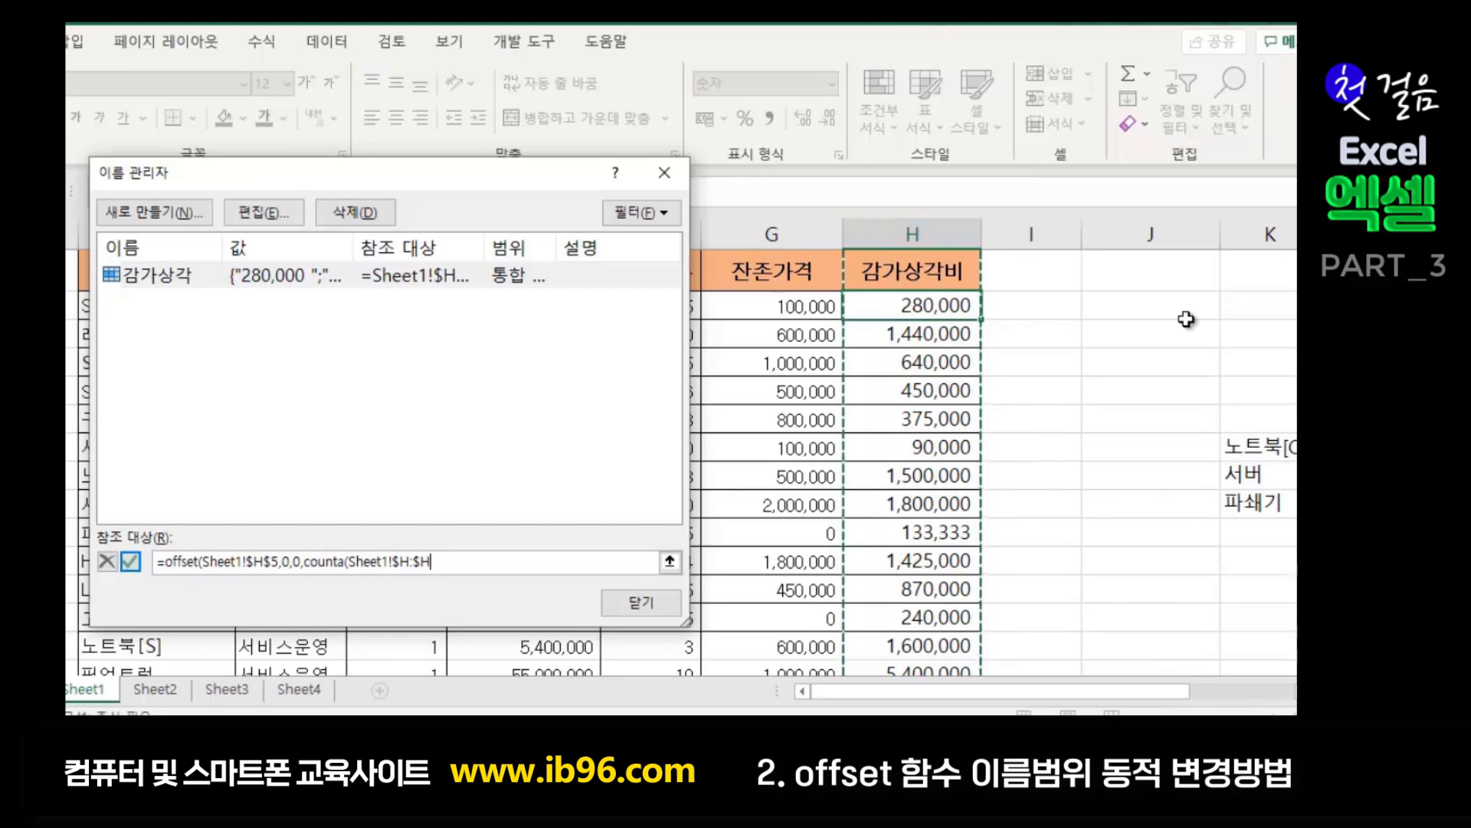
text())
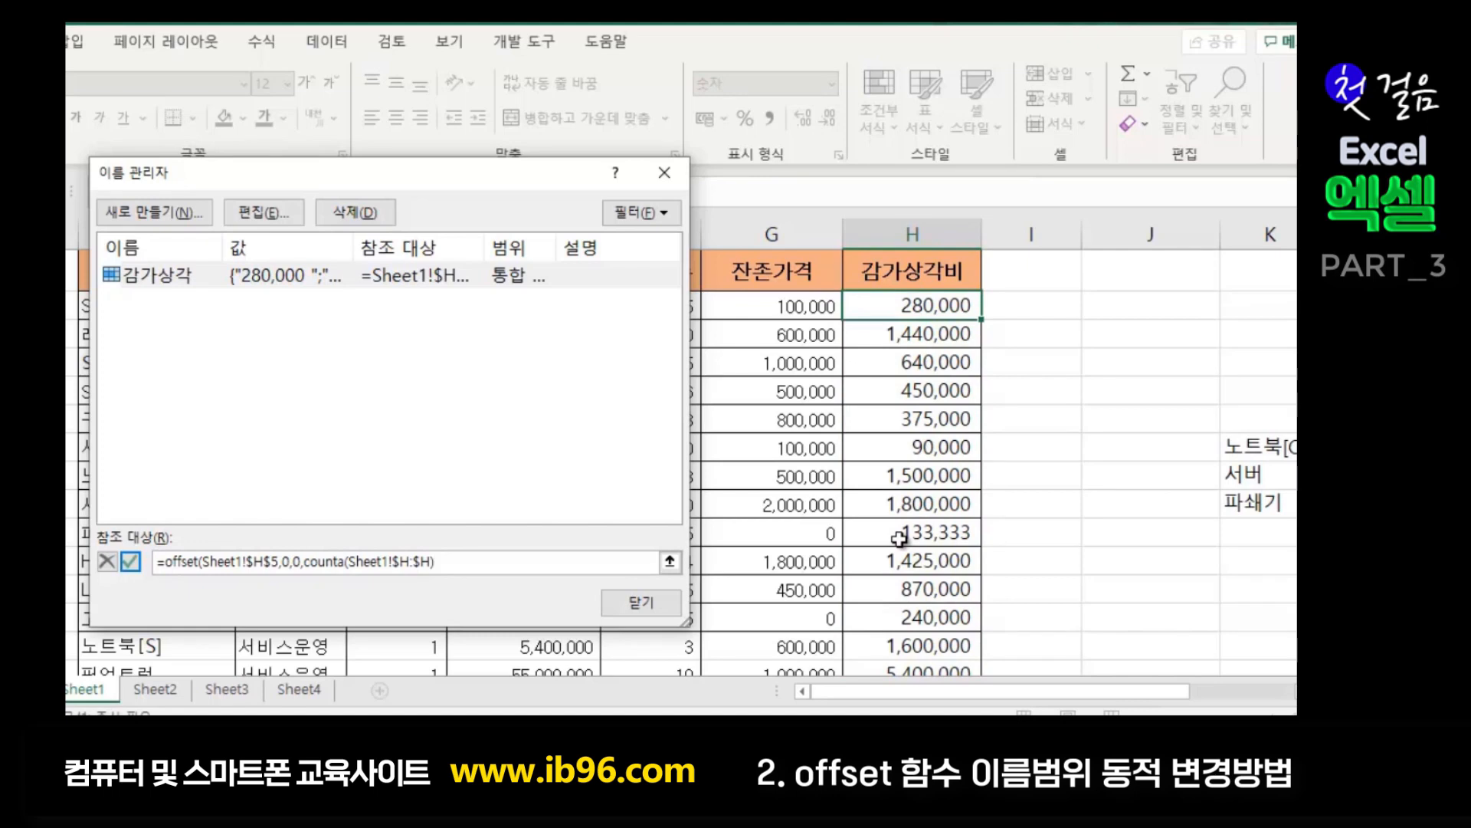
text(-2,)
text(1))
key(Return)
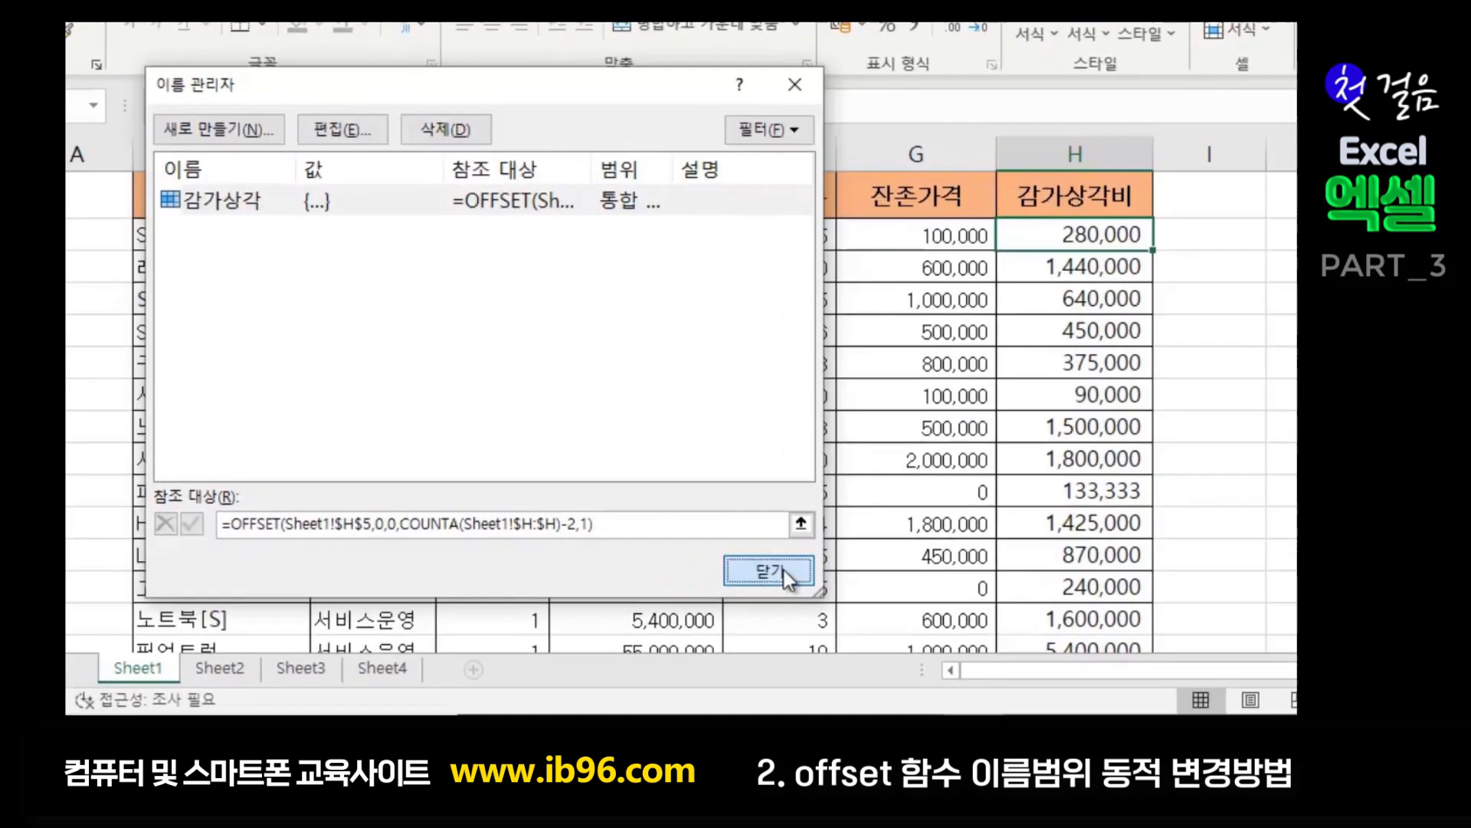
click(641, 602)
click(1284, 384)
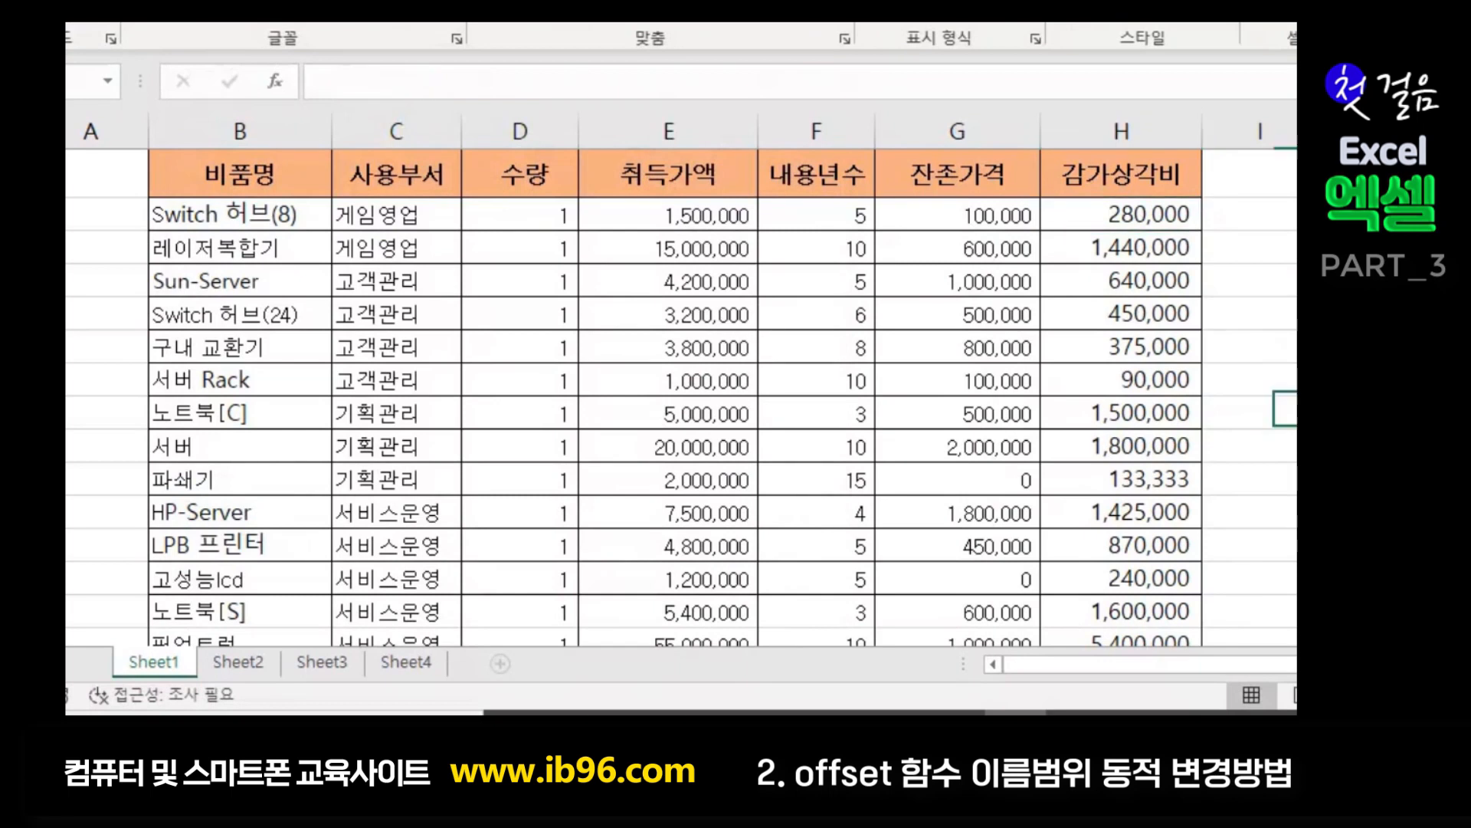
- Check the 감가상각비 누계액 total and its SUM formula on Sheet2
click(249, 671)
click(448, 350)
click(390, 221)
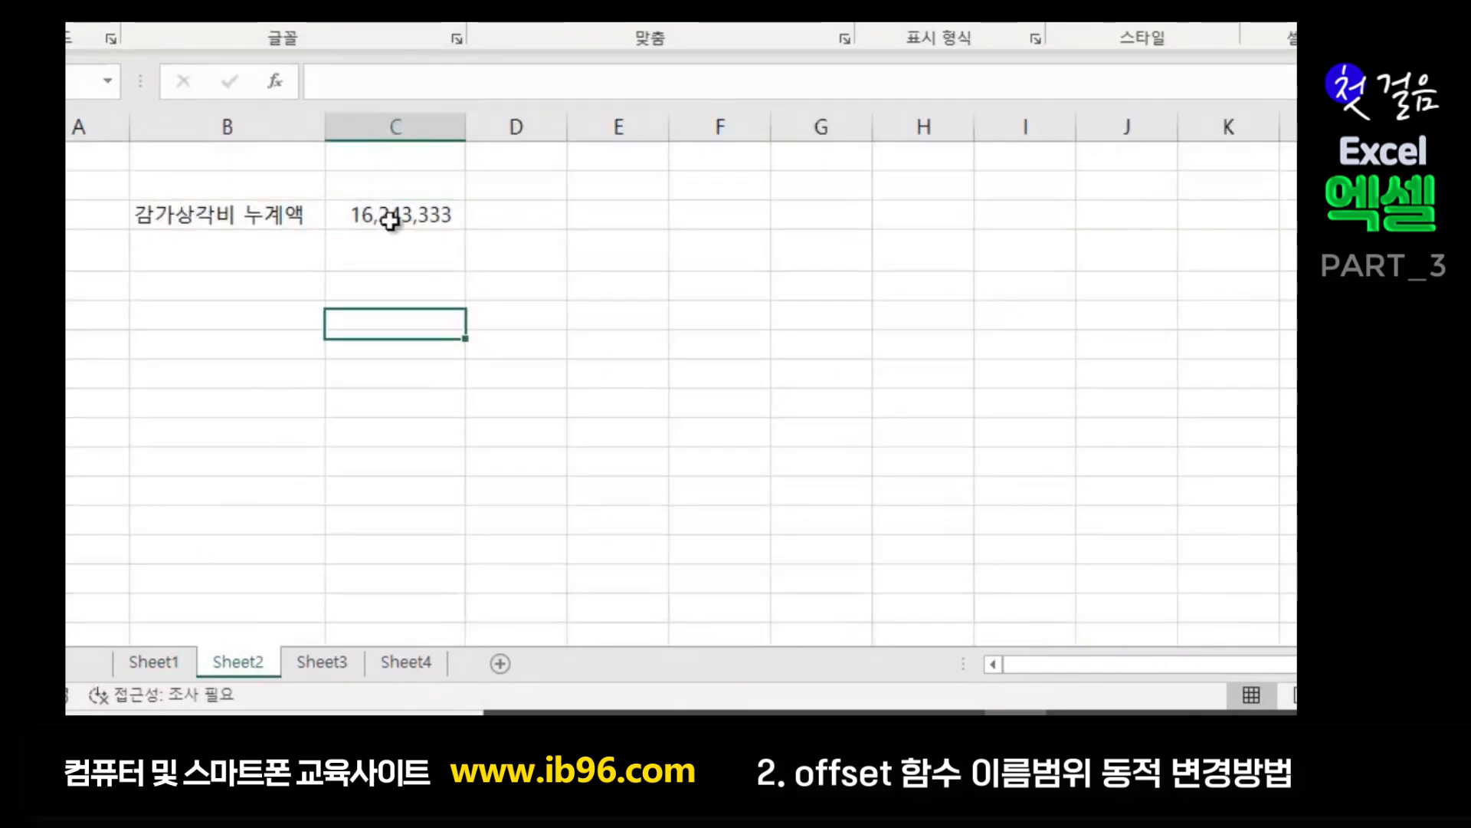
click(342, 267)
click(387, 217)
click(394, 239)
click(371, 213)
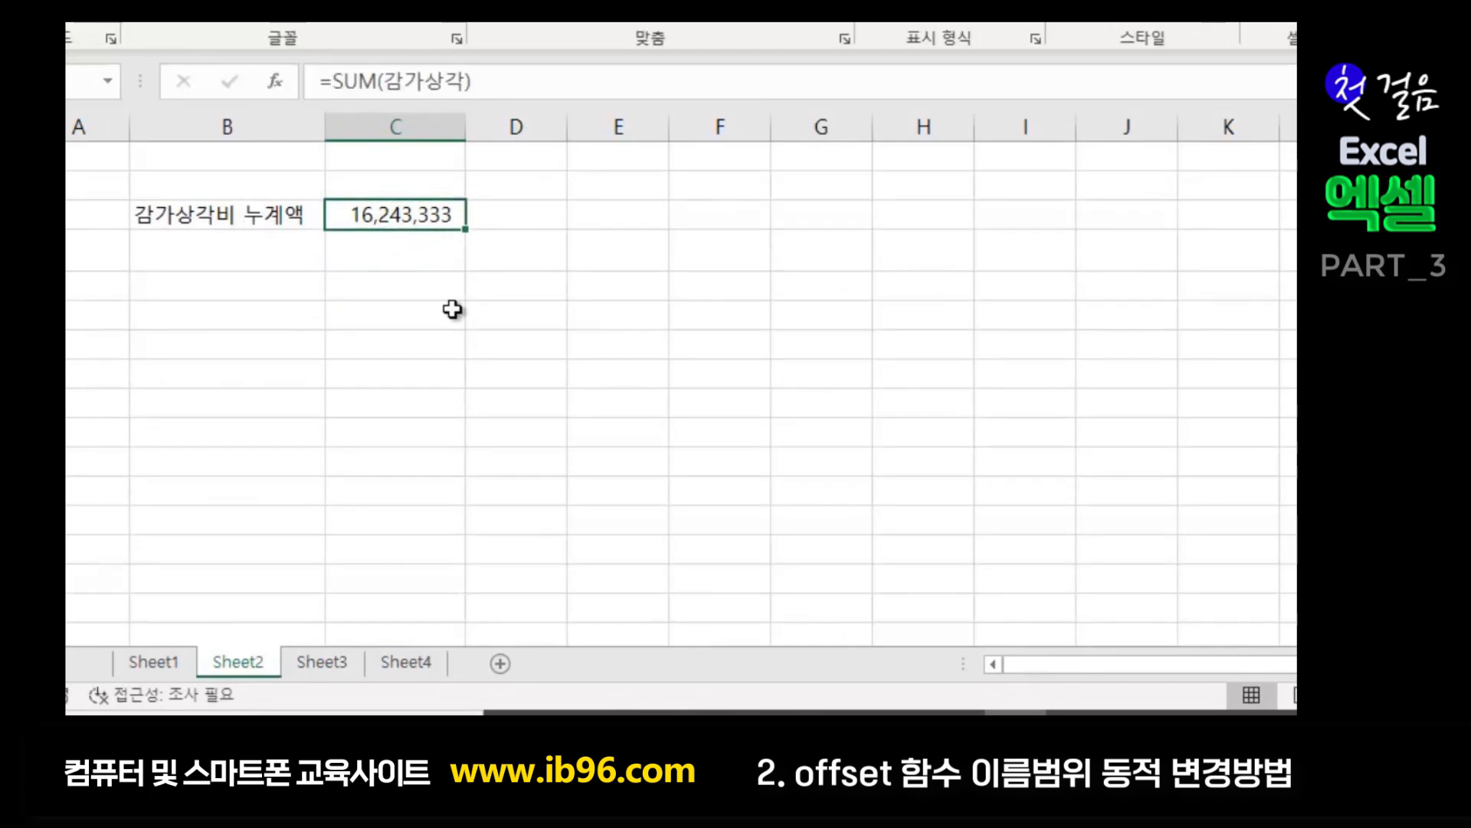
- Add 배달오토바이 as a new 비품명 on Sheet1, directly below 픽업트럭
click(156, 662)
scroll(531, 479, down, 4)
scroll(430, 440, up, 1)
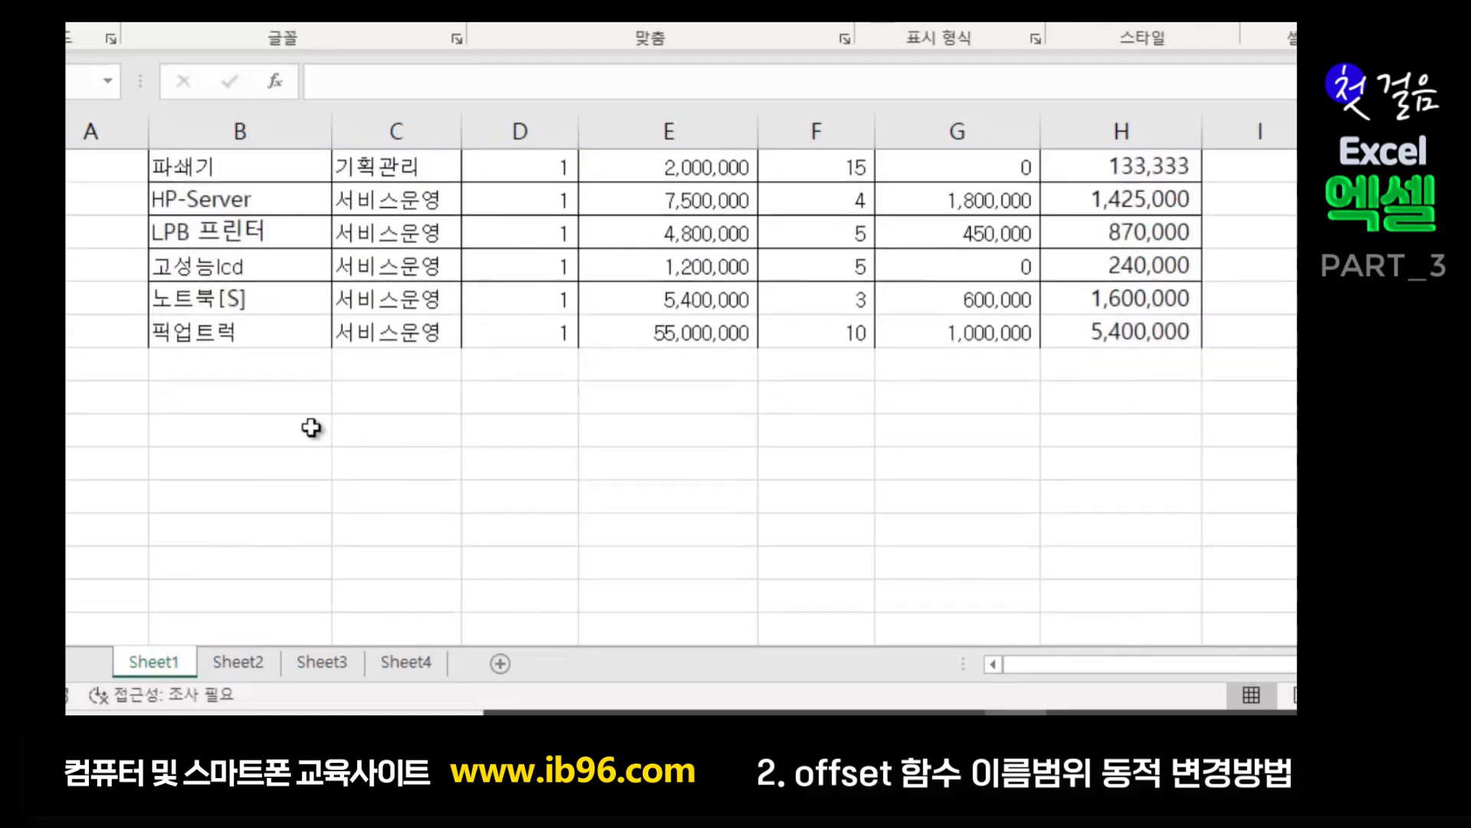
click(205, 363)
scroll(563, 440, up, 1)
click(184, 432)
click(206, 464)
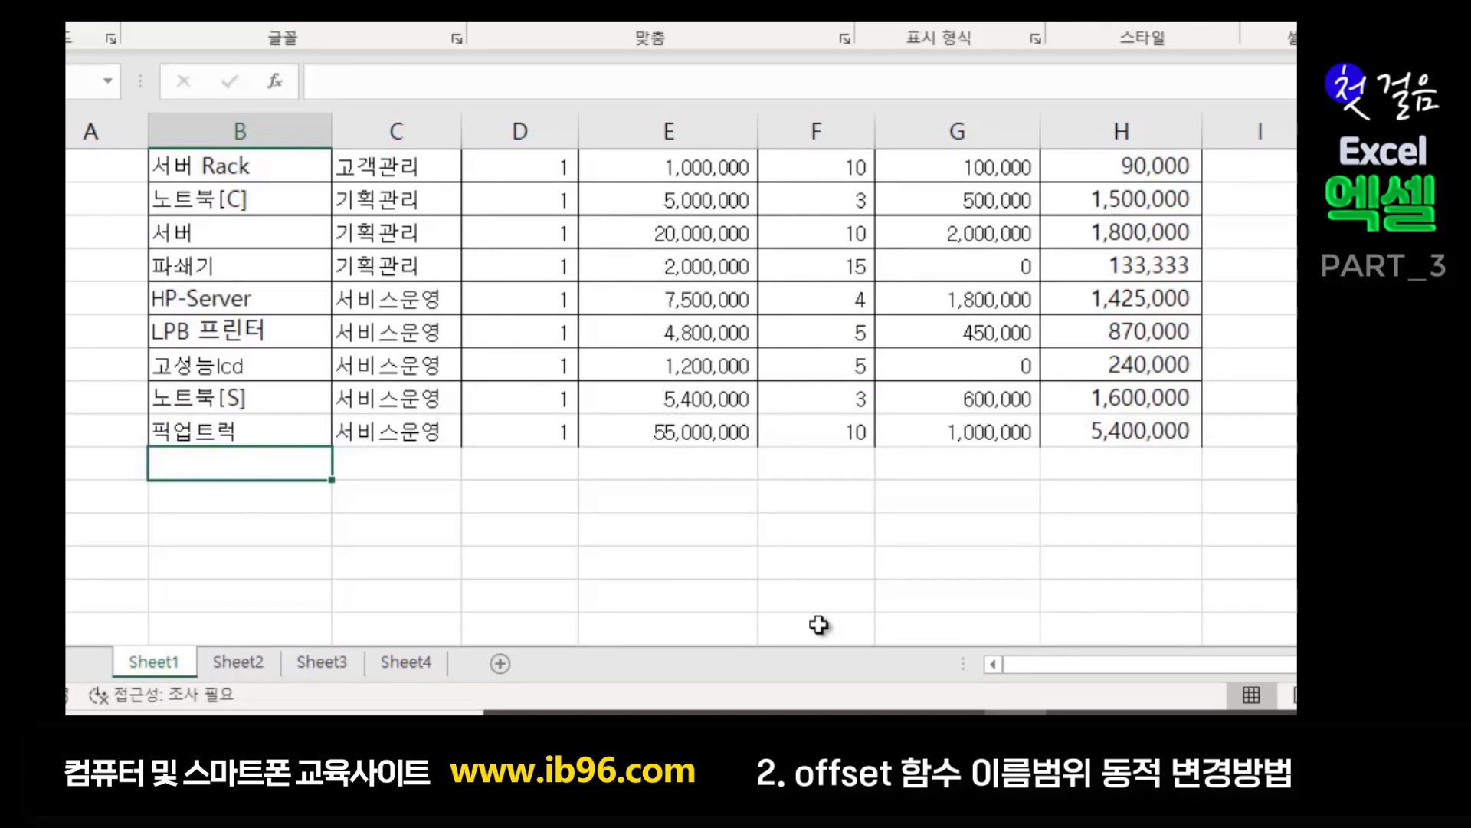
text(qoek)
key(BackSpace)
key(BackSpace)
key(BackSpace)
key(BackSpace)
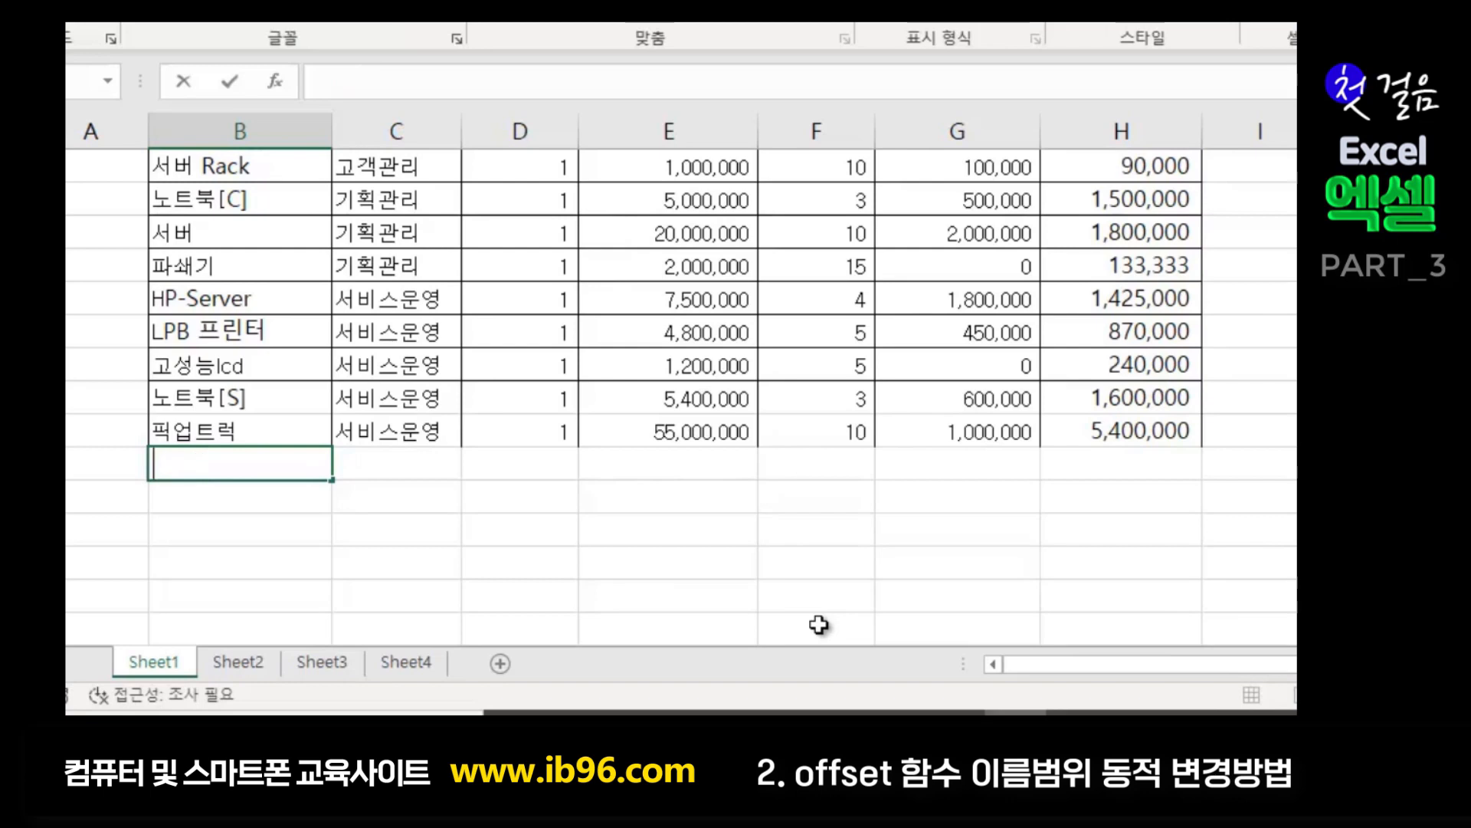
text(밷)
text(달오토바이)
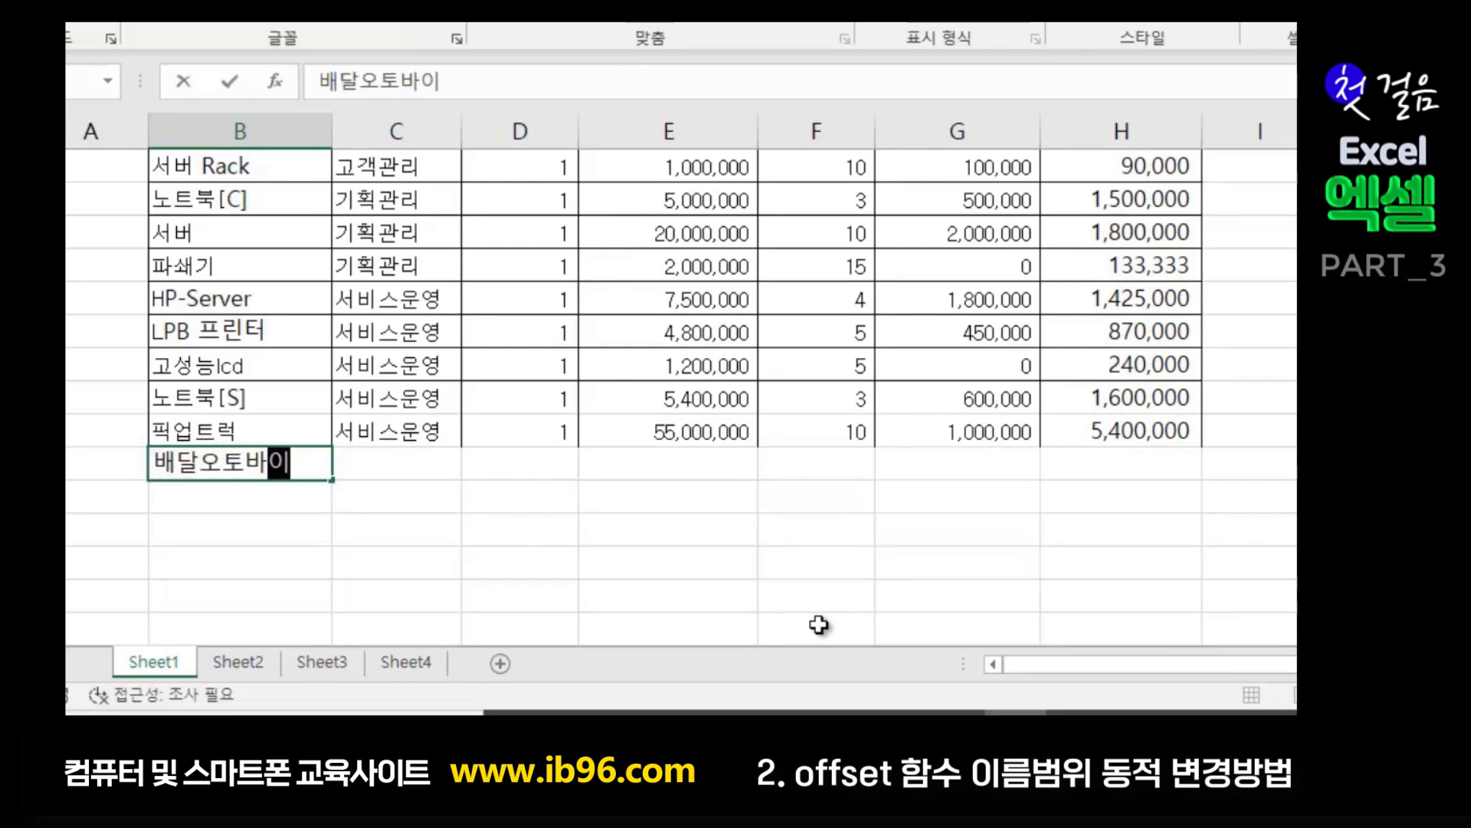
key(Tab)
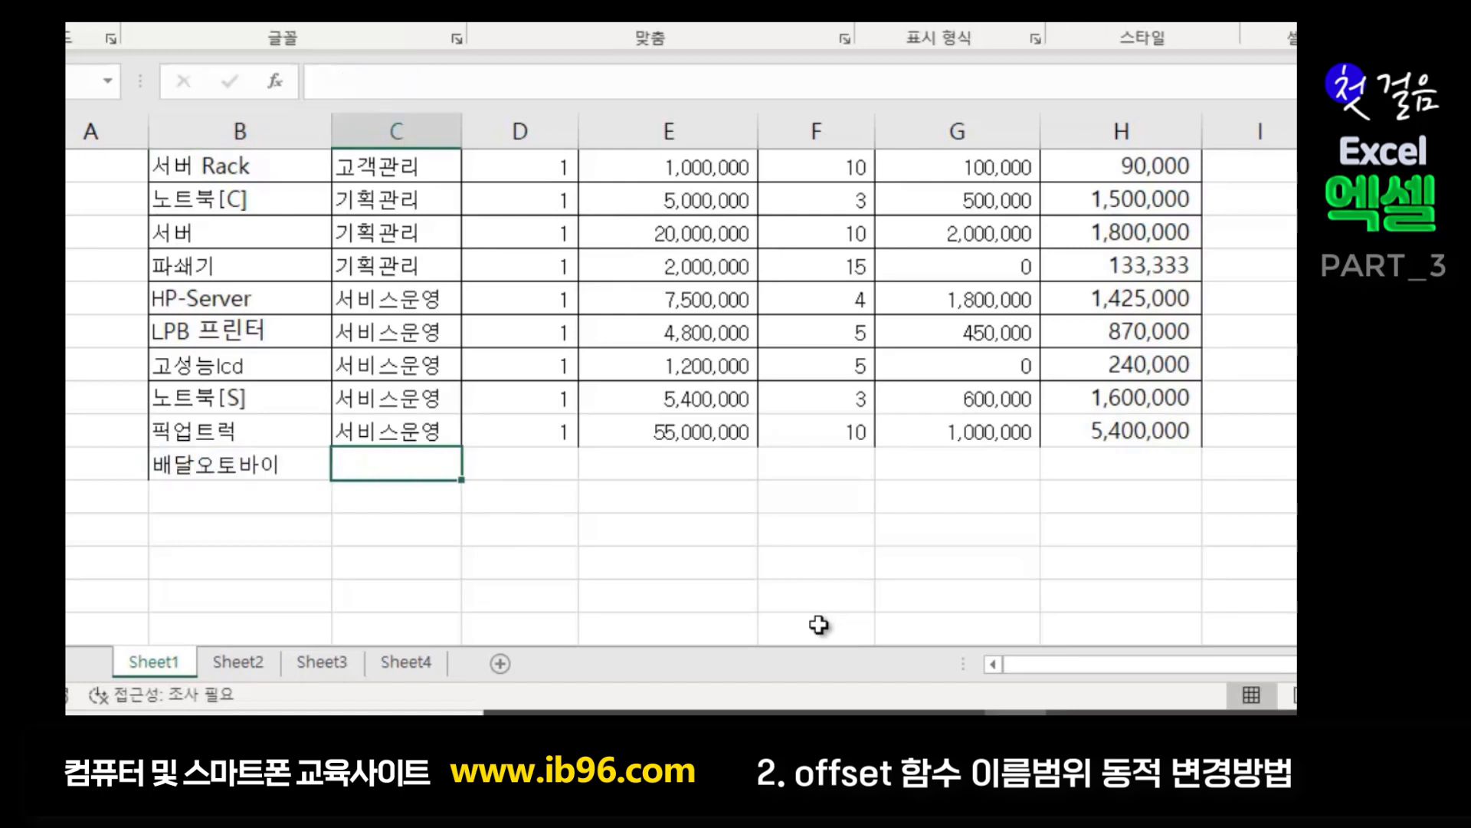
- Give 배달오토바이 the 사용부서 고객관리, a 수량 of 1 and a 취득가액 of 5500000
text(고객)
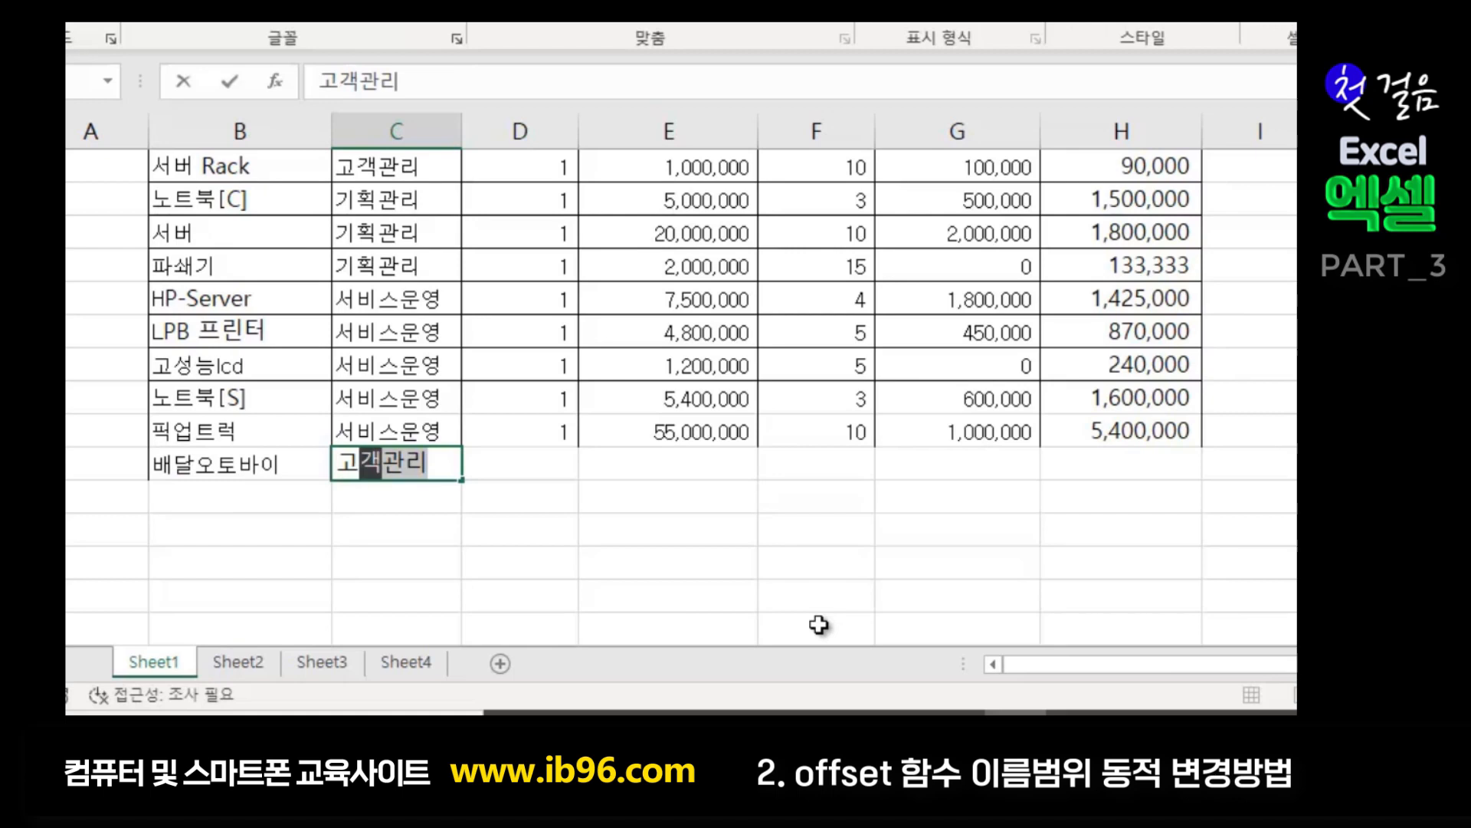
key(Tab)
text(1)
key(Tab)
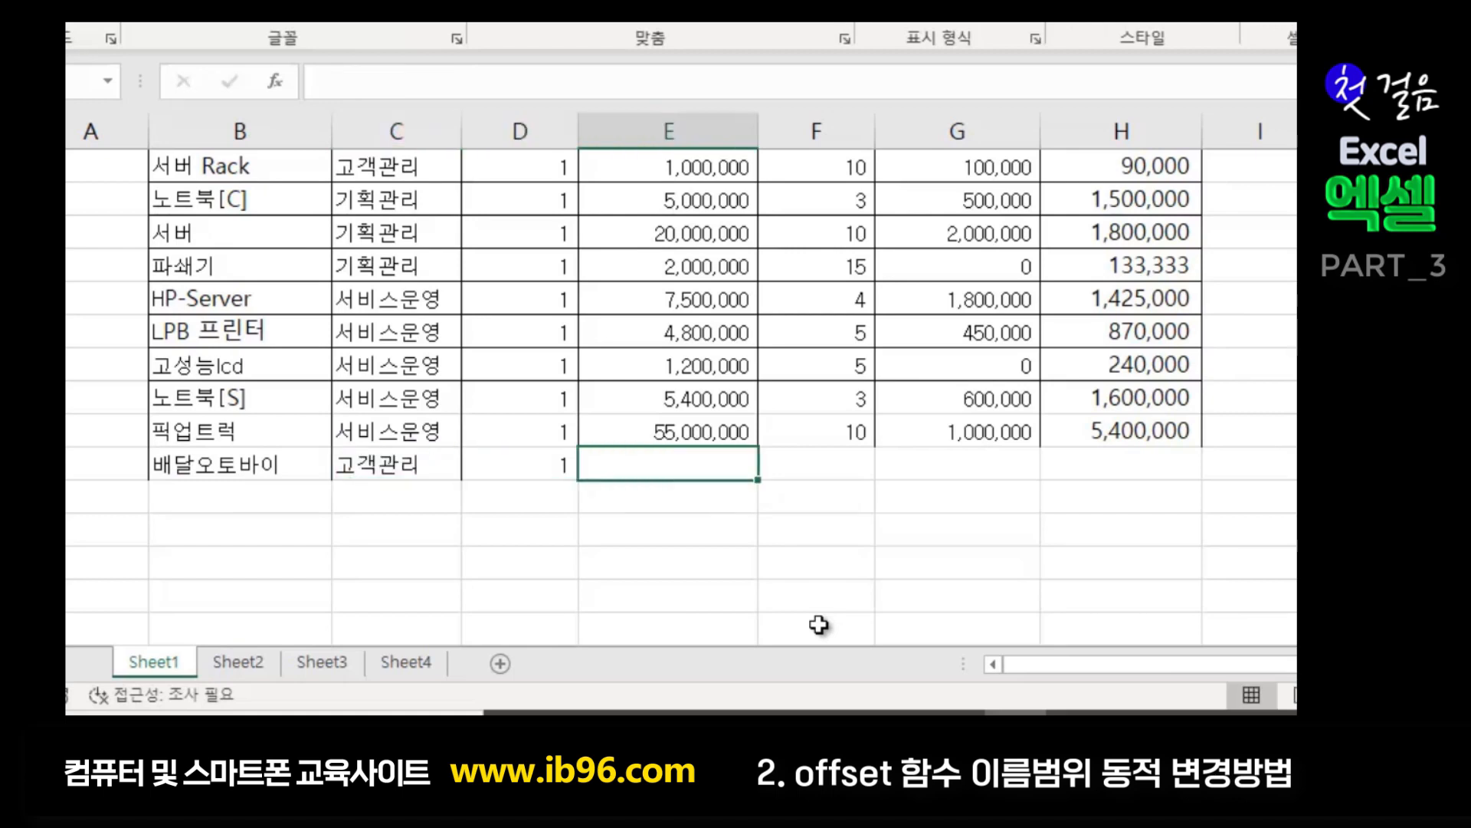
text(55)
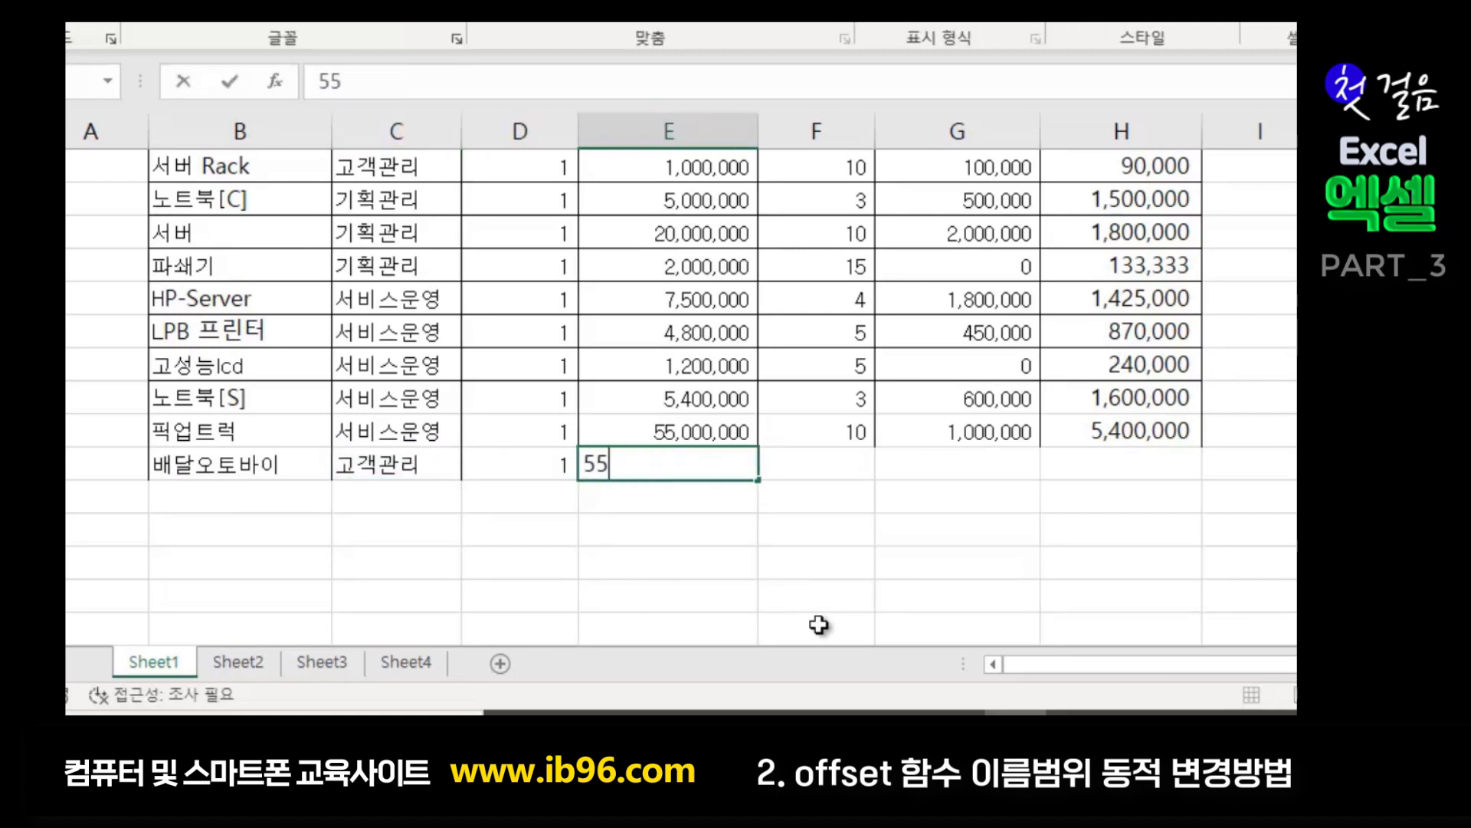
text(00000)
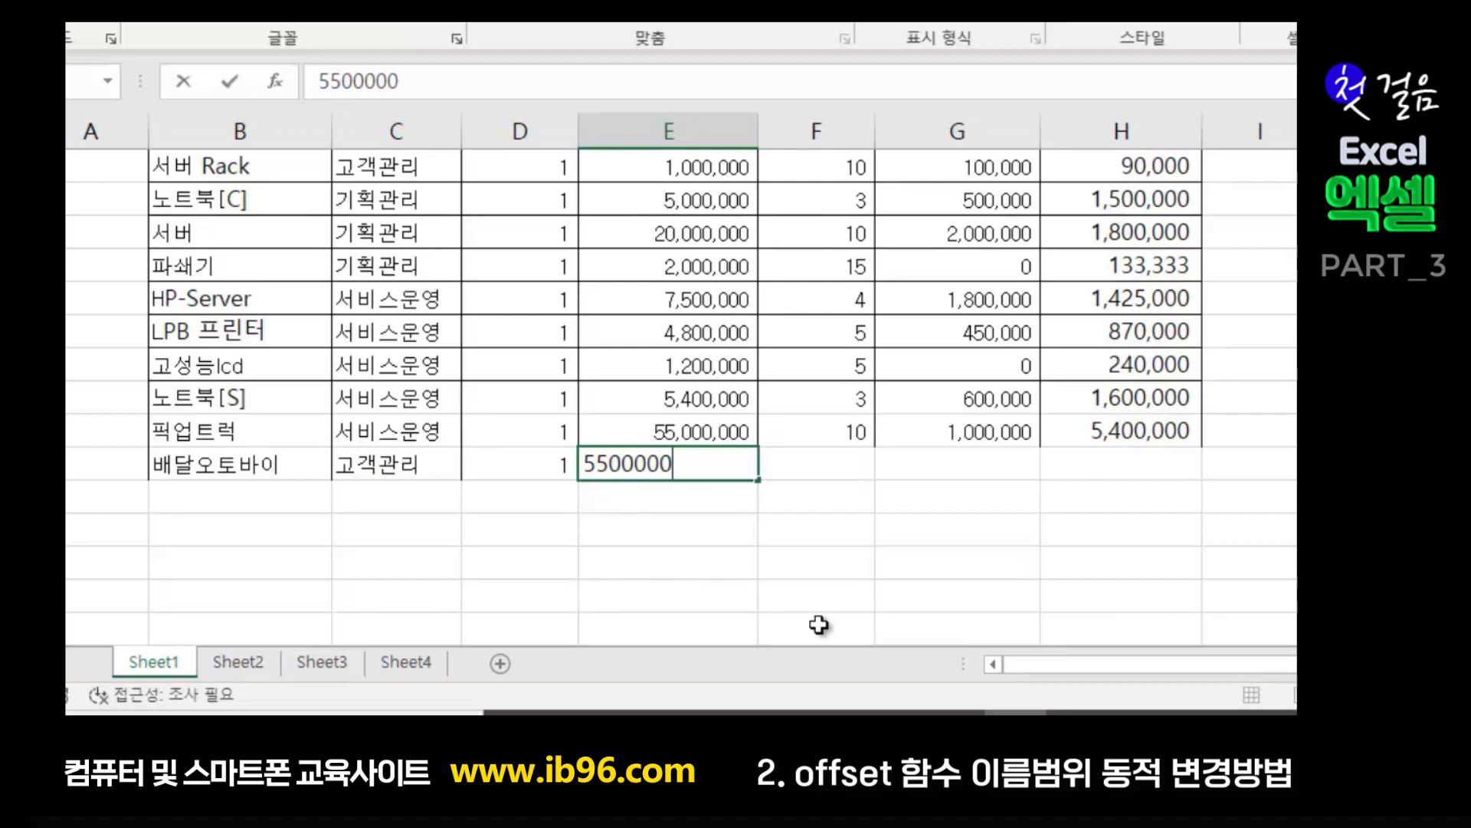
key(Tab)
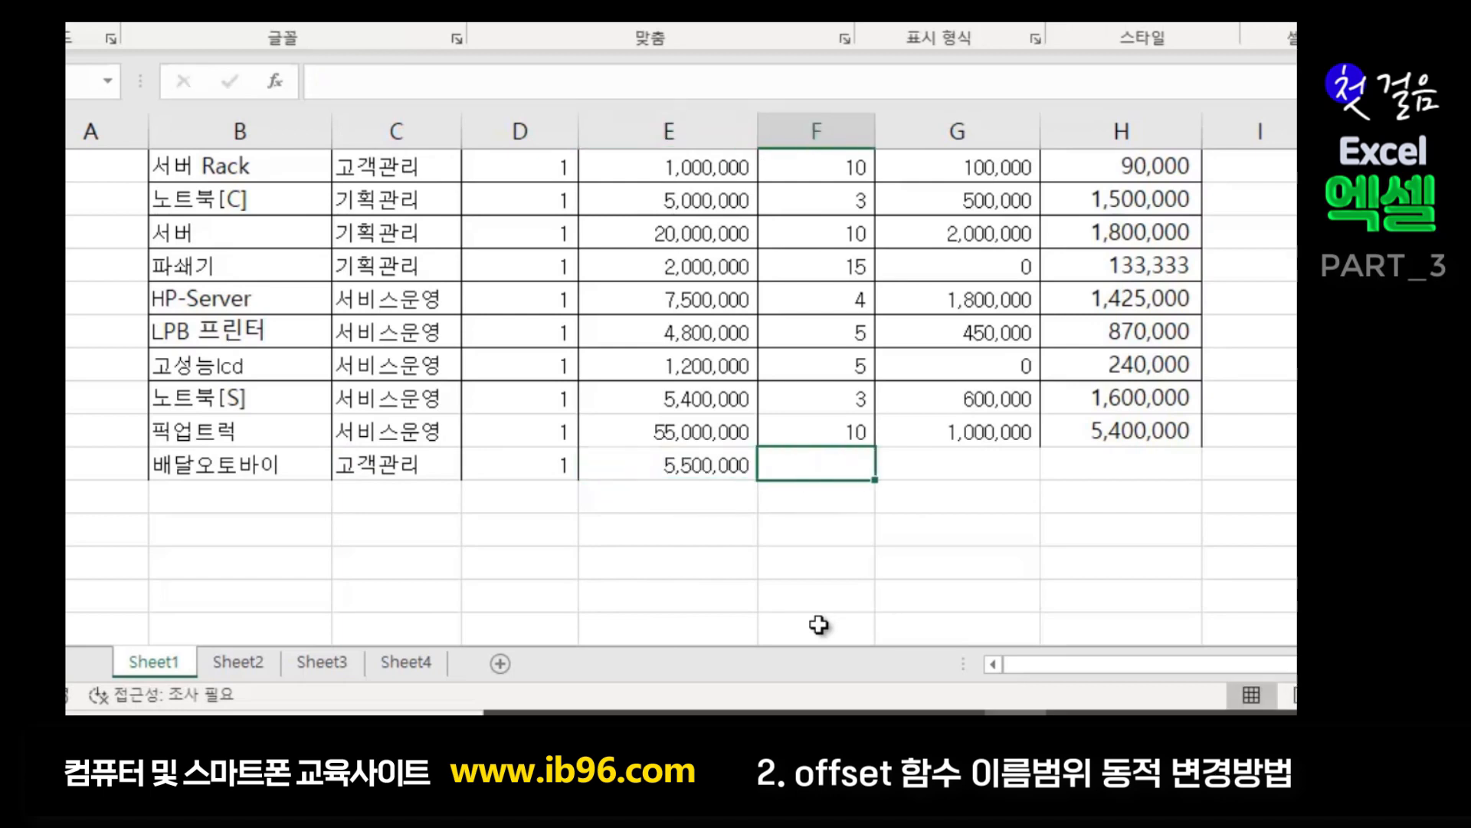
- Enter a 내용년수 of 2 and a 잔존가격 of 200000 for 배달오토바이
text(2)
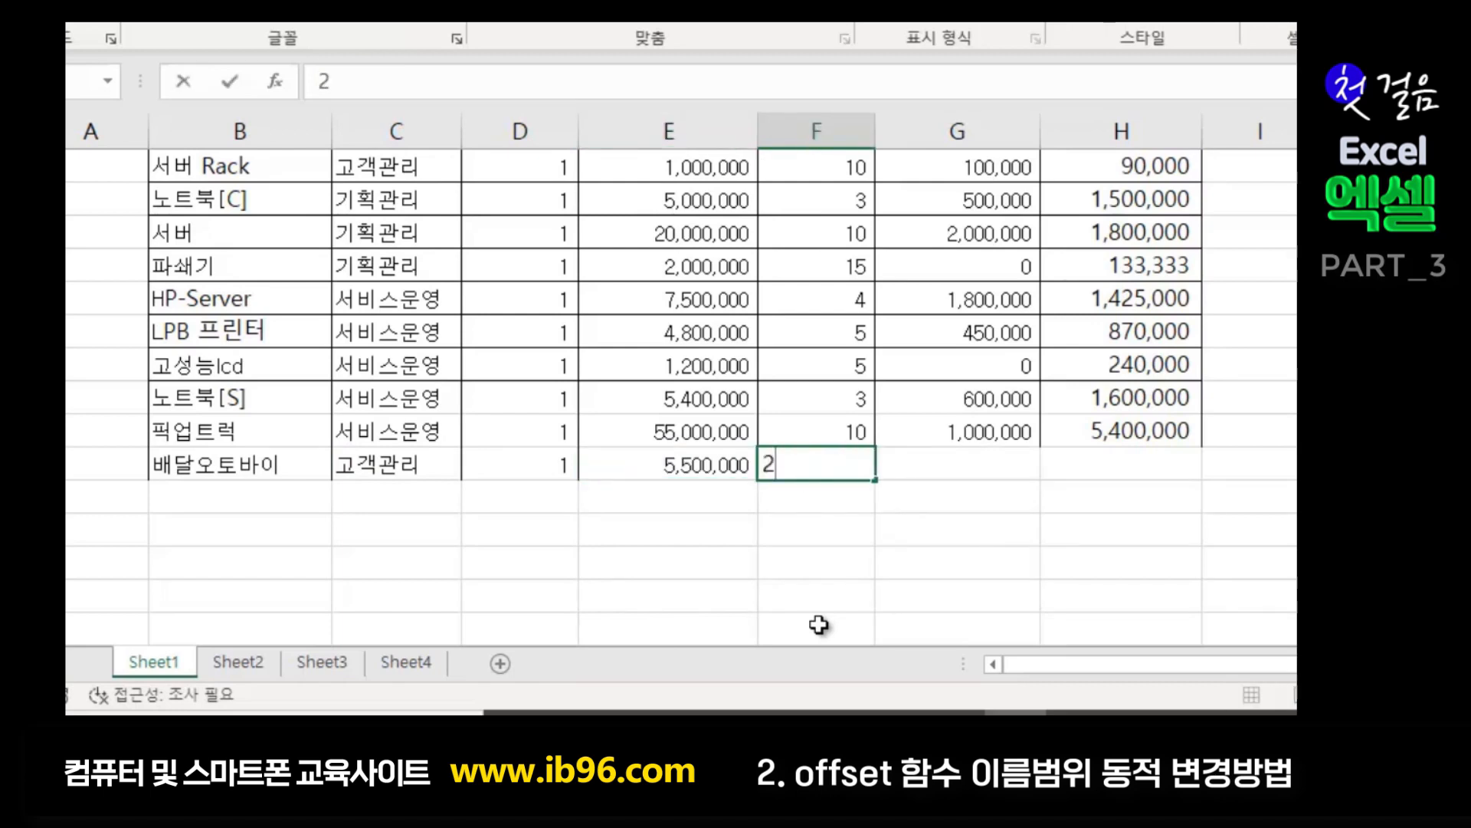
key(Tab)
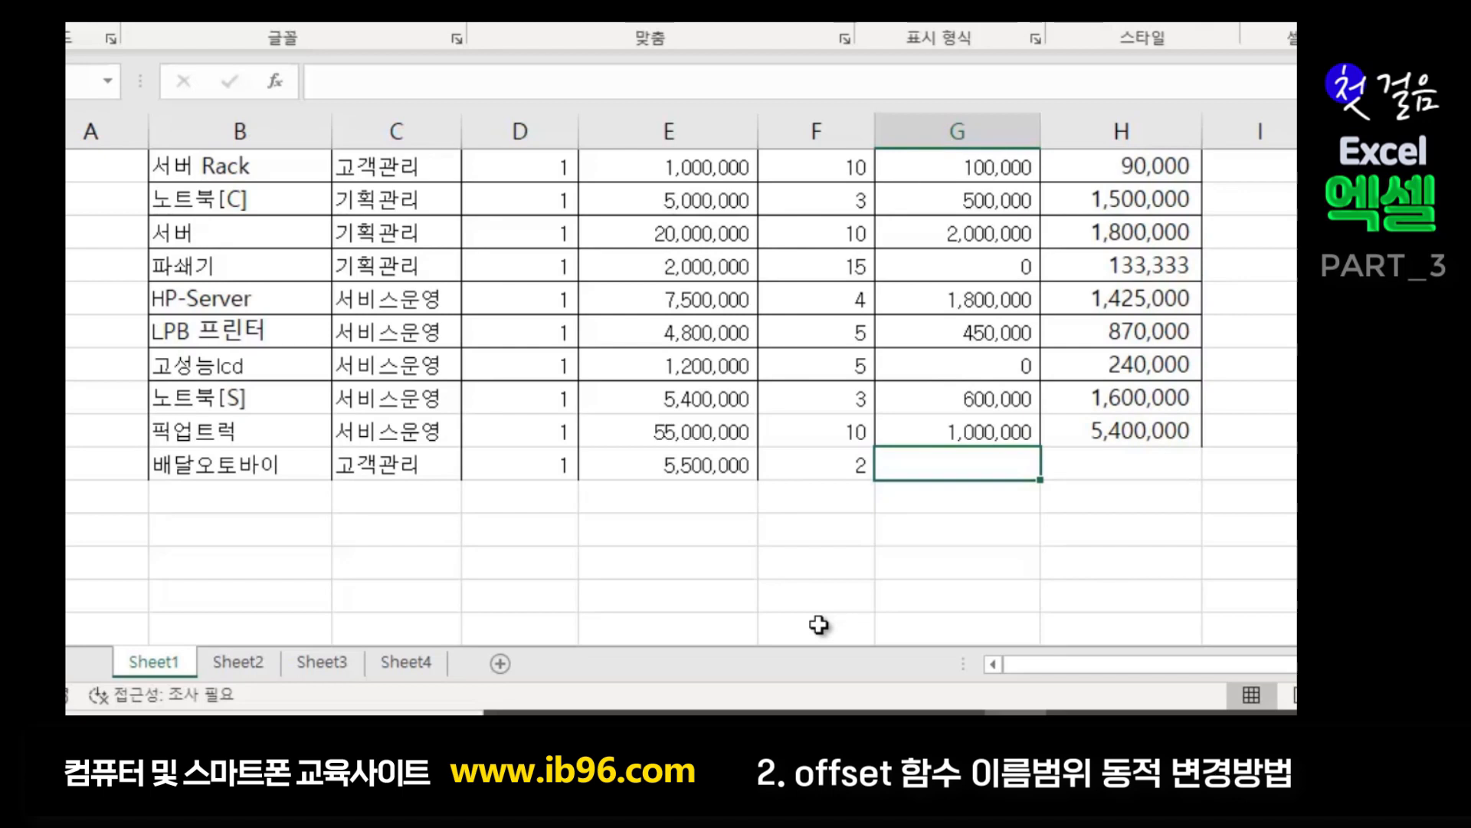
text(200,00)
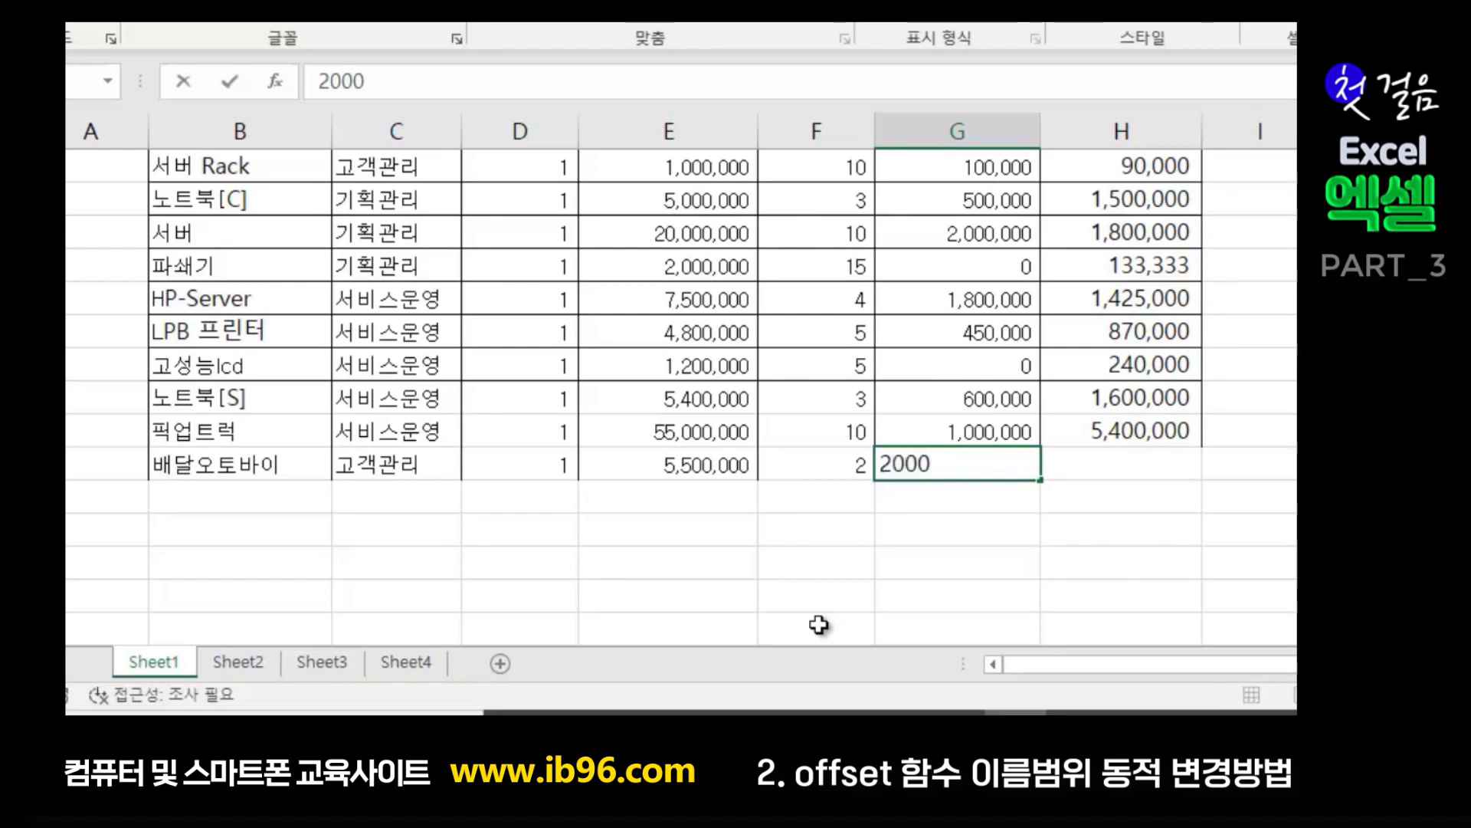
text(00)
key(Return)
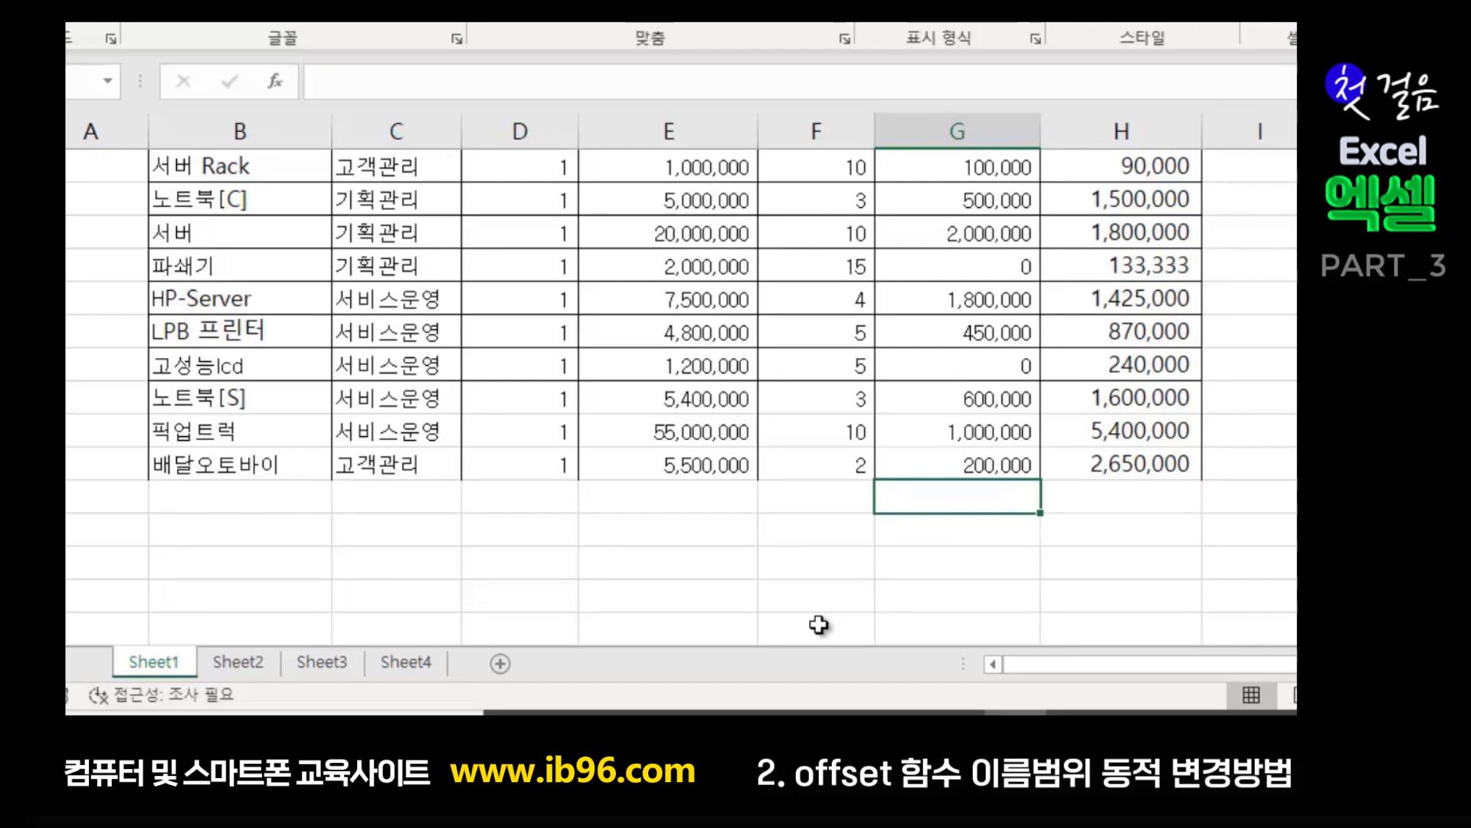
- Set the 내용년수 of 배달오토바이 to 10
click(847, 469)
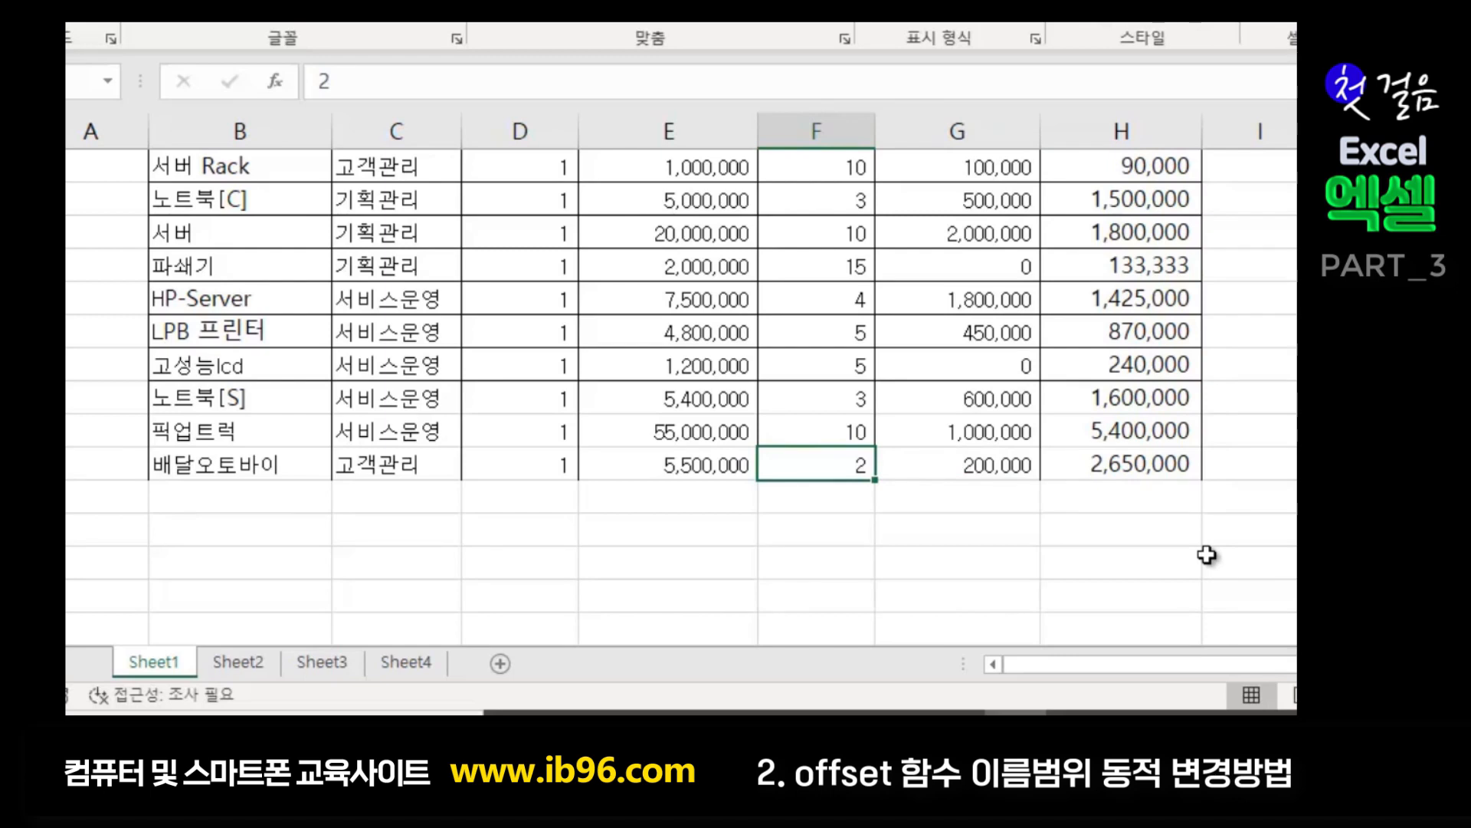
text(10)
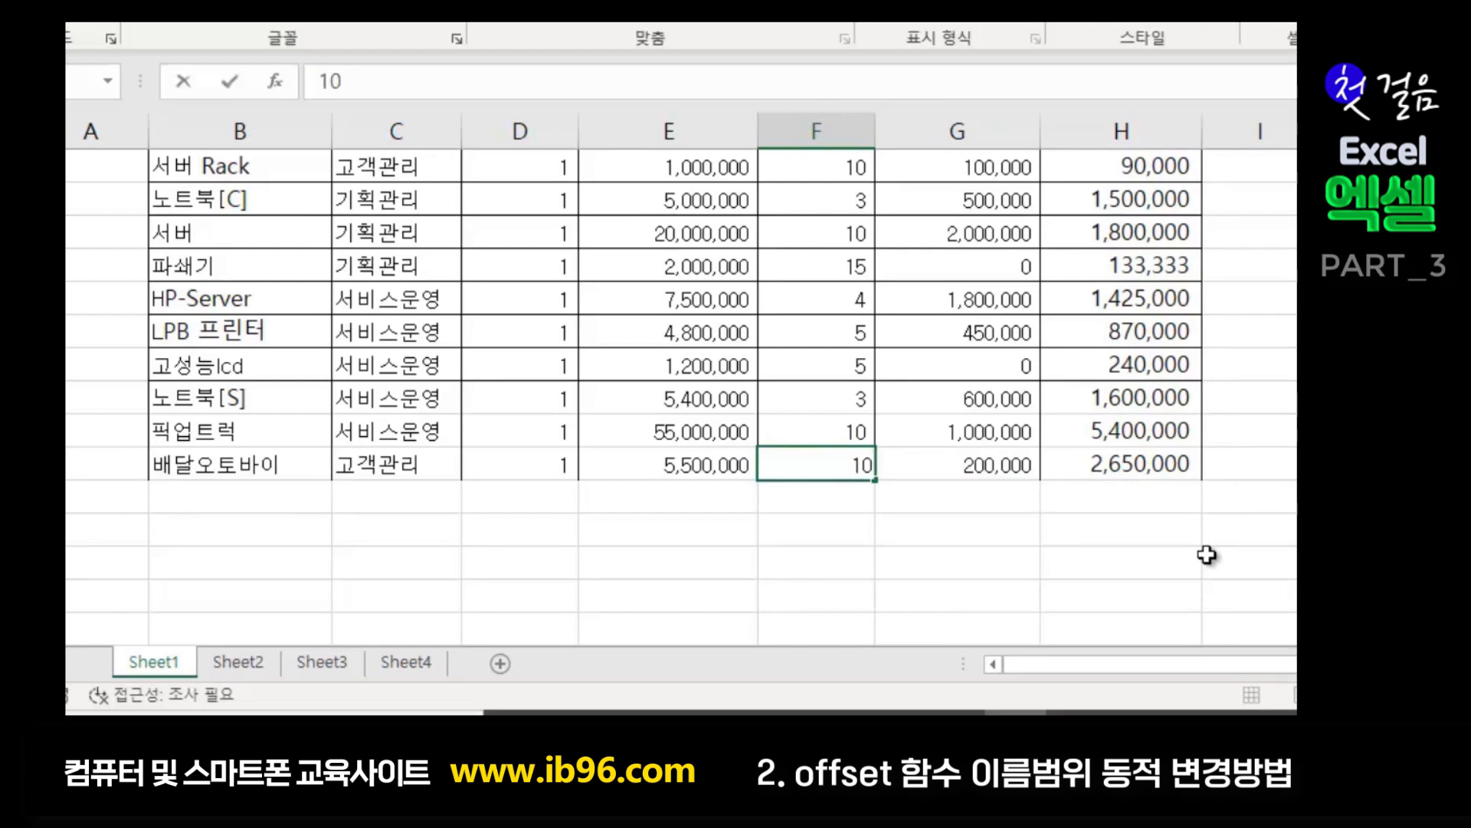
key(Return)
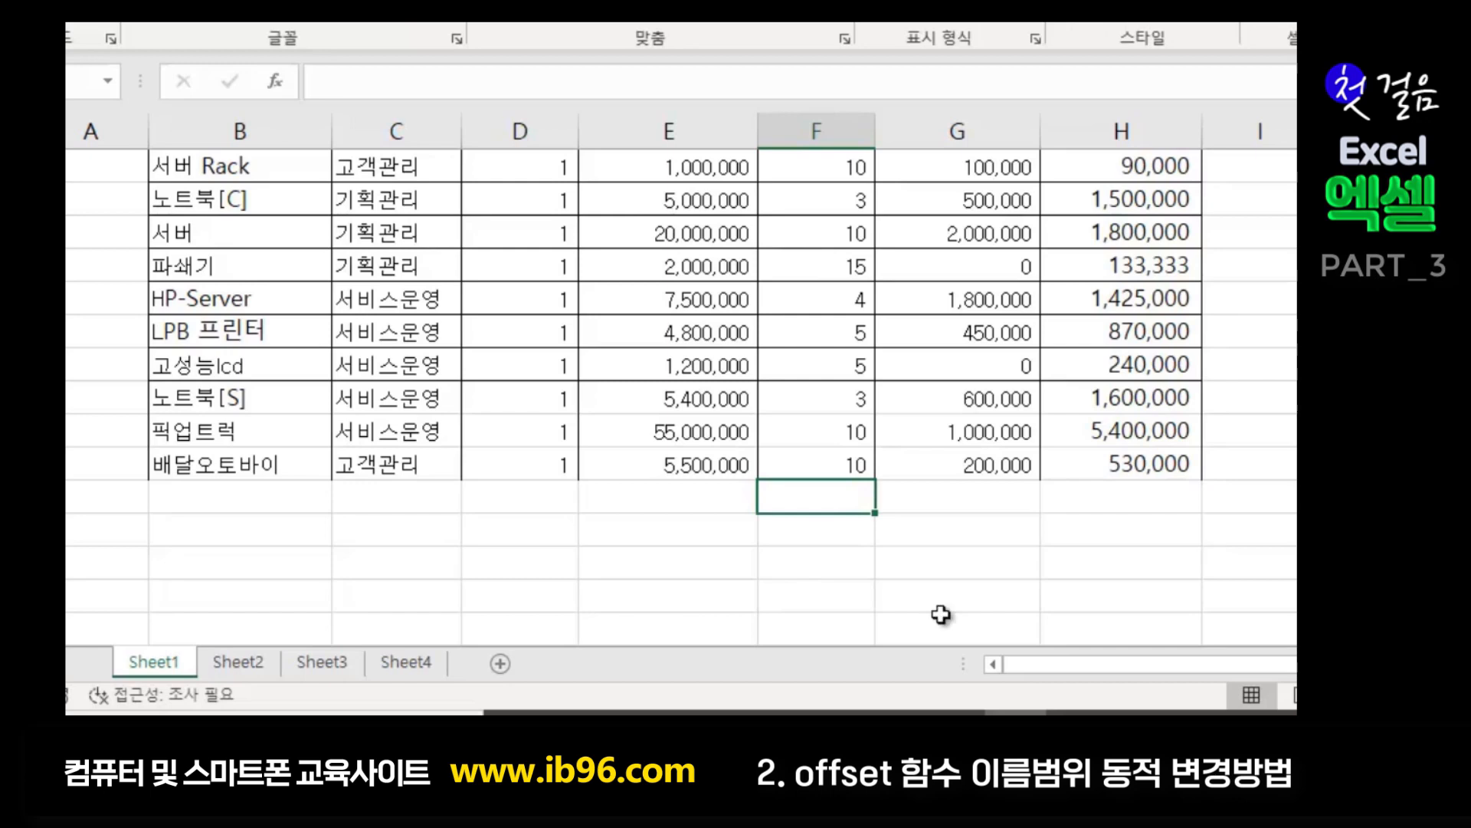
- Compare the 감가상각비 of 배달오토바이 with the 감가상각비 누계액 total on Sheet2
click(1146, 466)
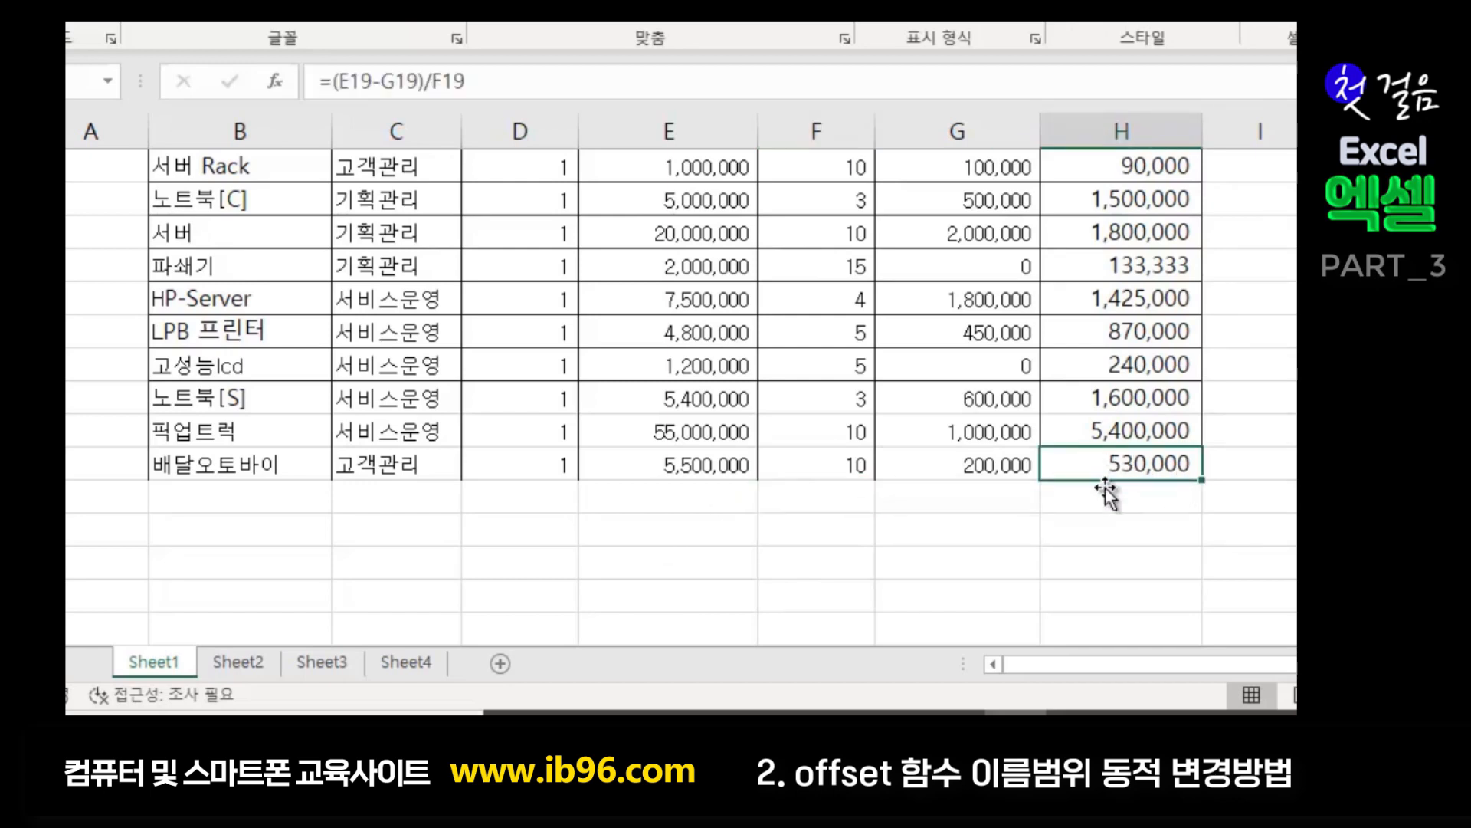
click(237, 661)
click(531, 283)
click(410, 218)
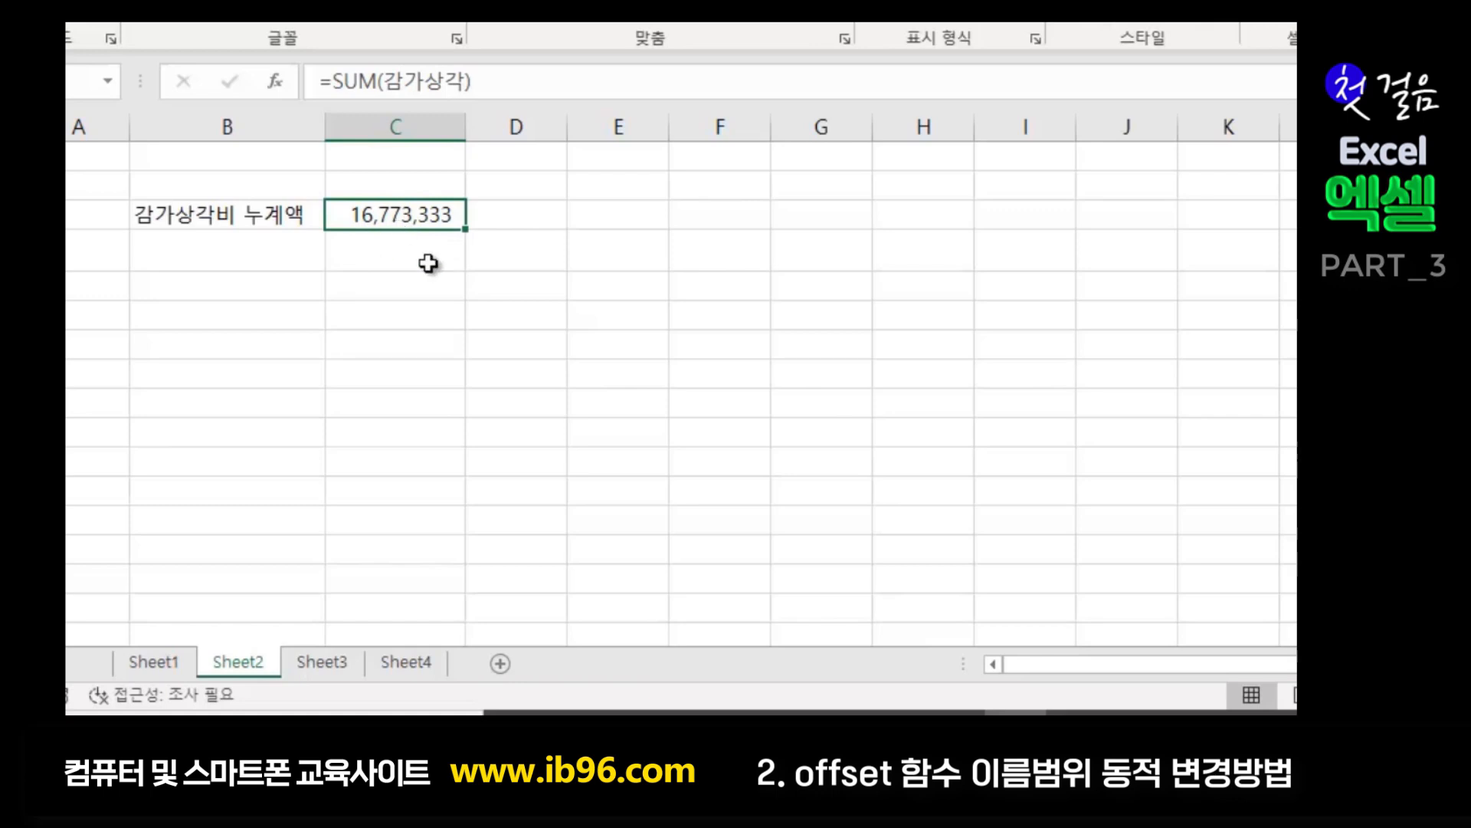
- Make the 감가상각비 누계액 row slightly taller and label the cell above that heading 비품건수
drag(16, 228, 15, 246)
click(375, 331)
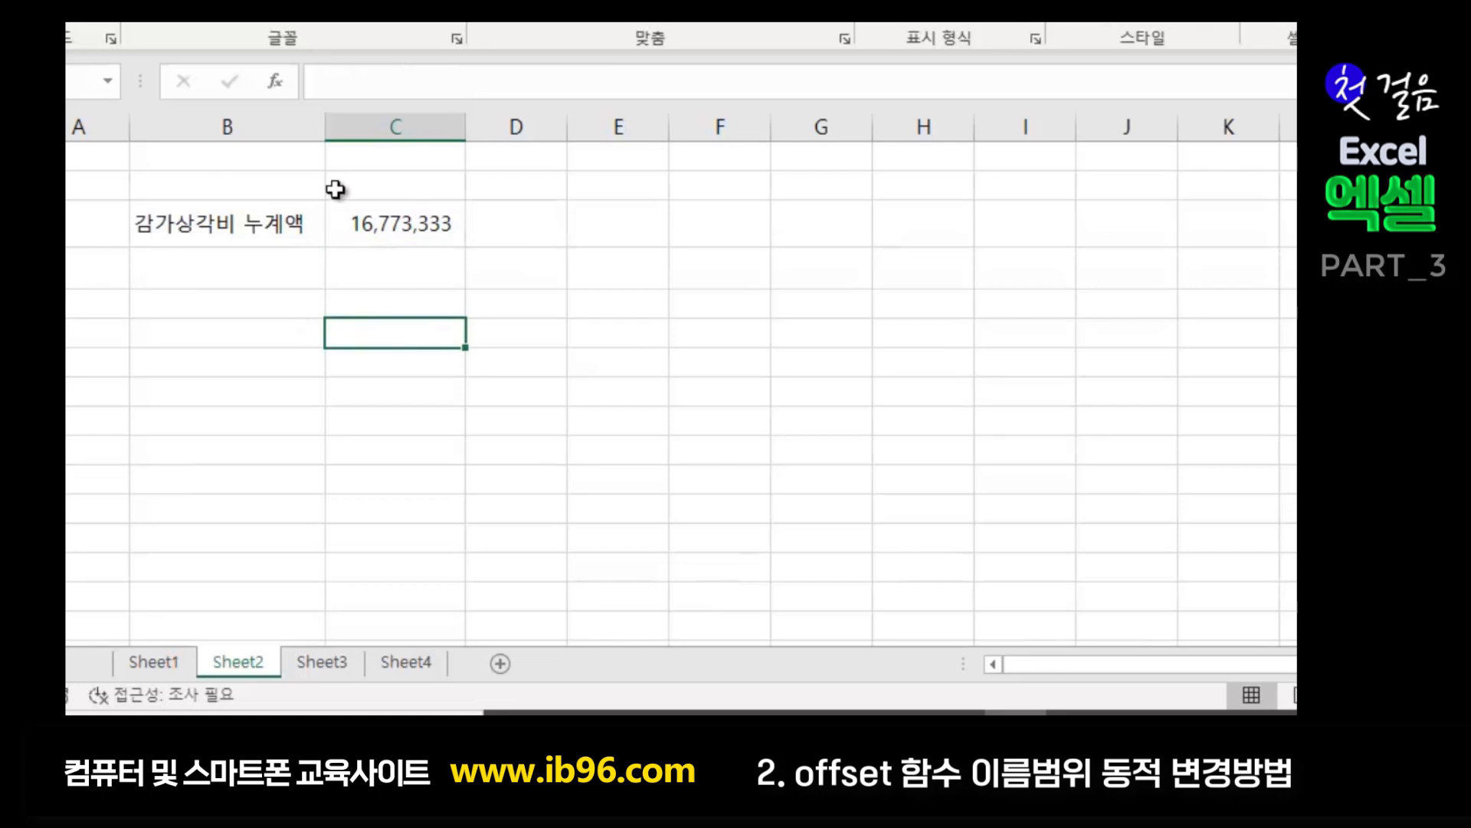
click(274, 191)
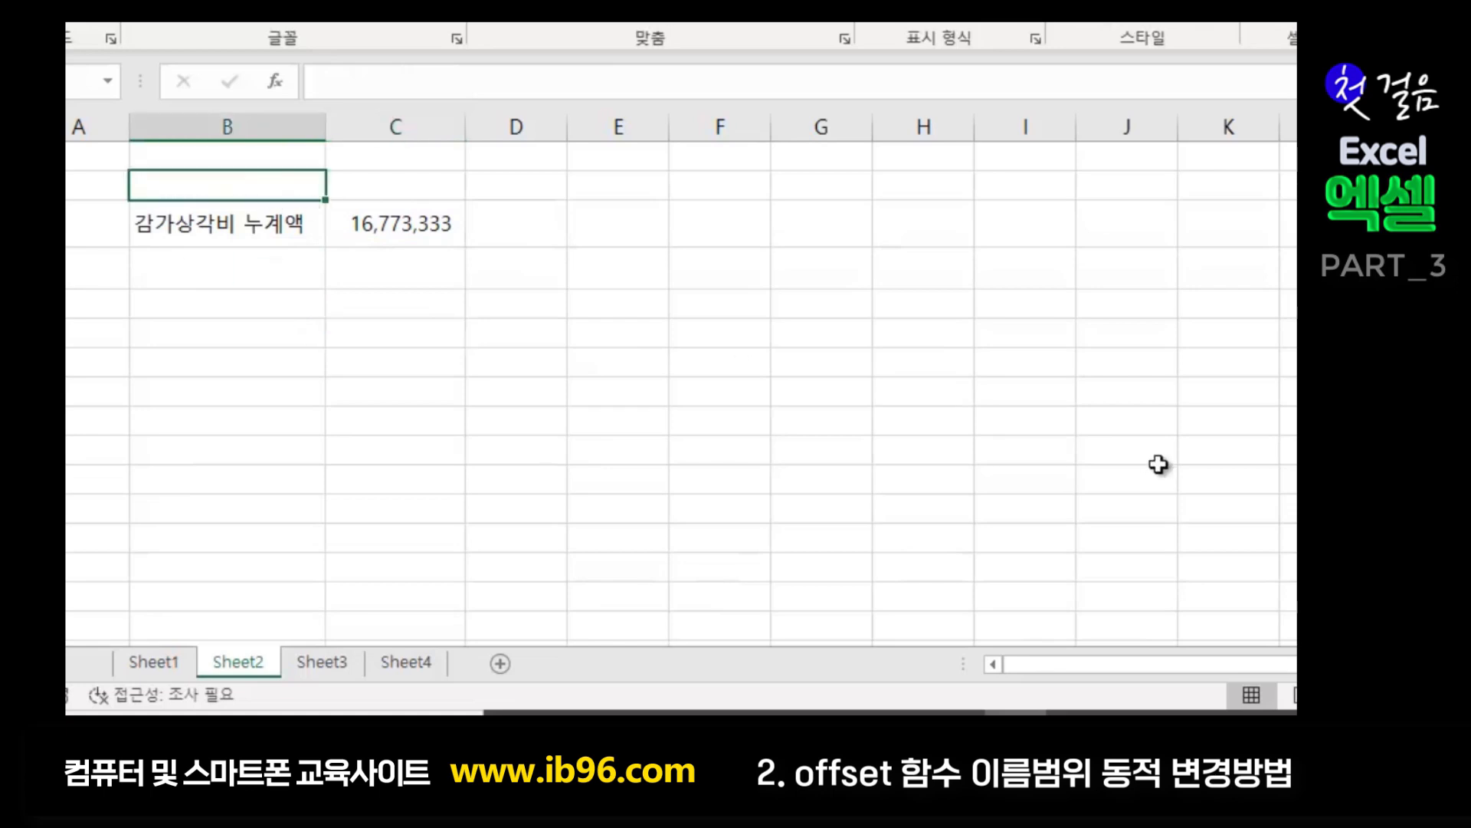
text(비품건수)
key(Tab)
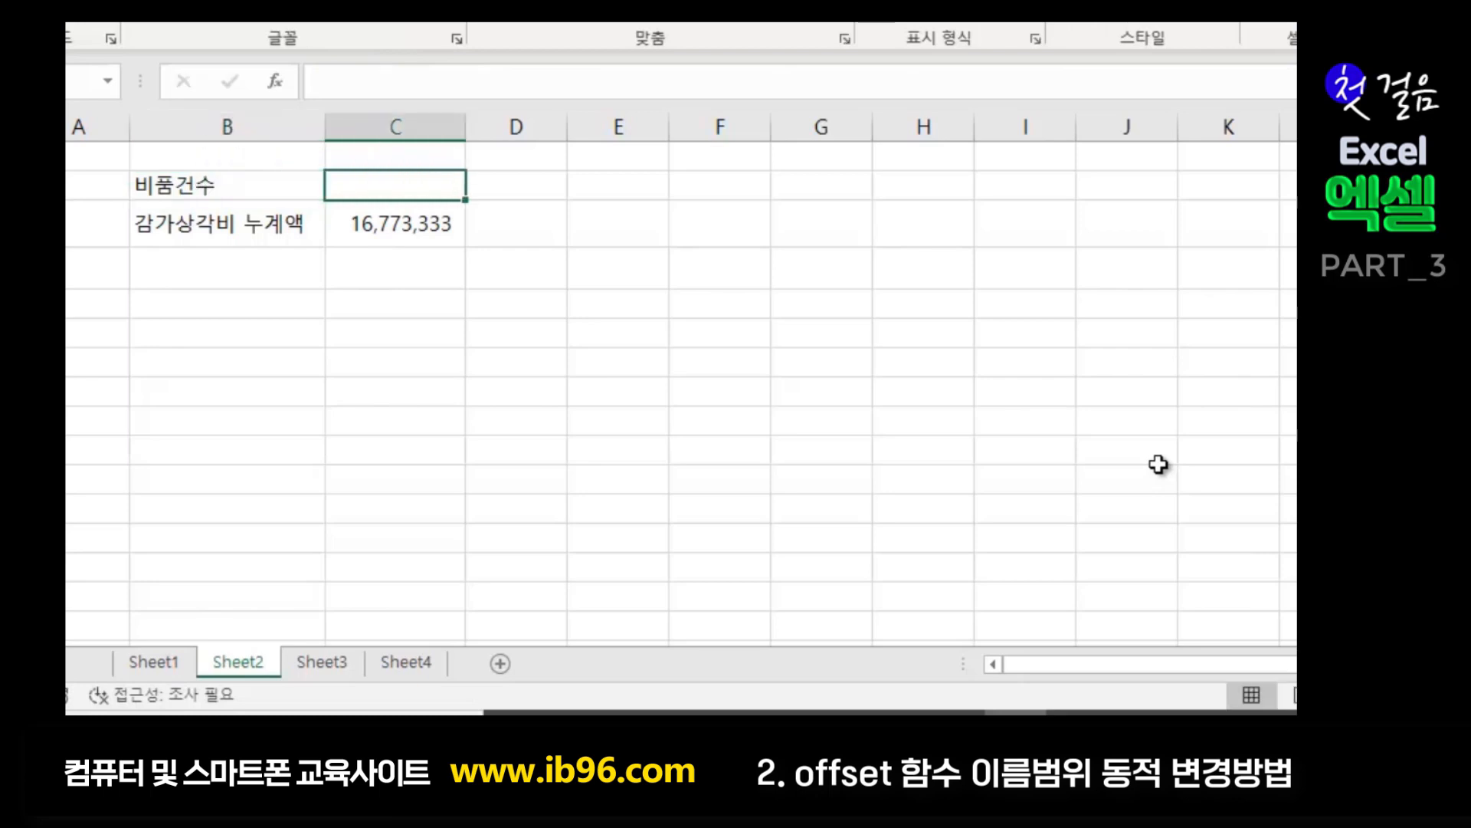
- Count the items in the 감가상각 range beside the 비품건수 label with =COUNT(감가상각)
text(=count)
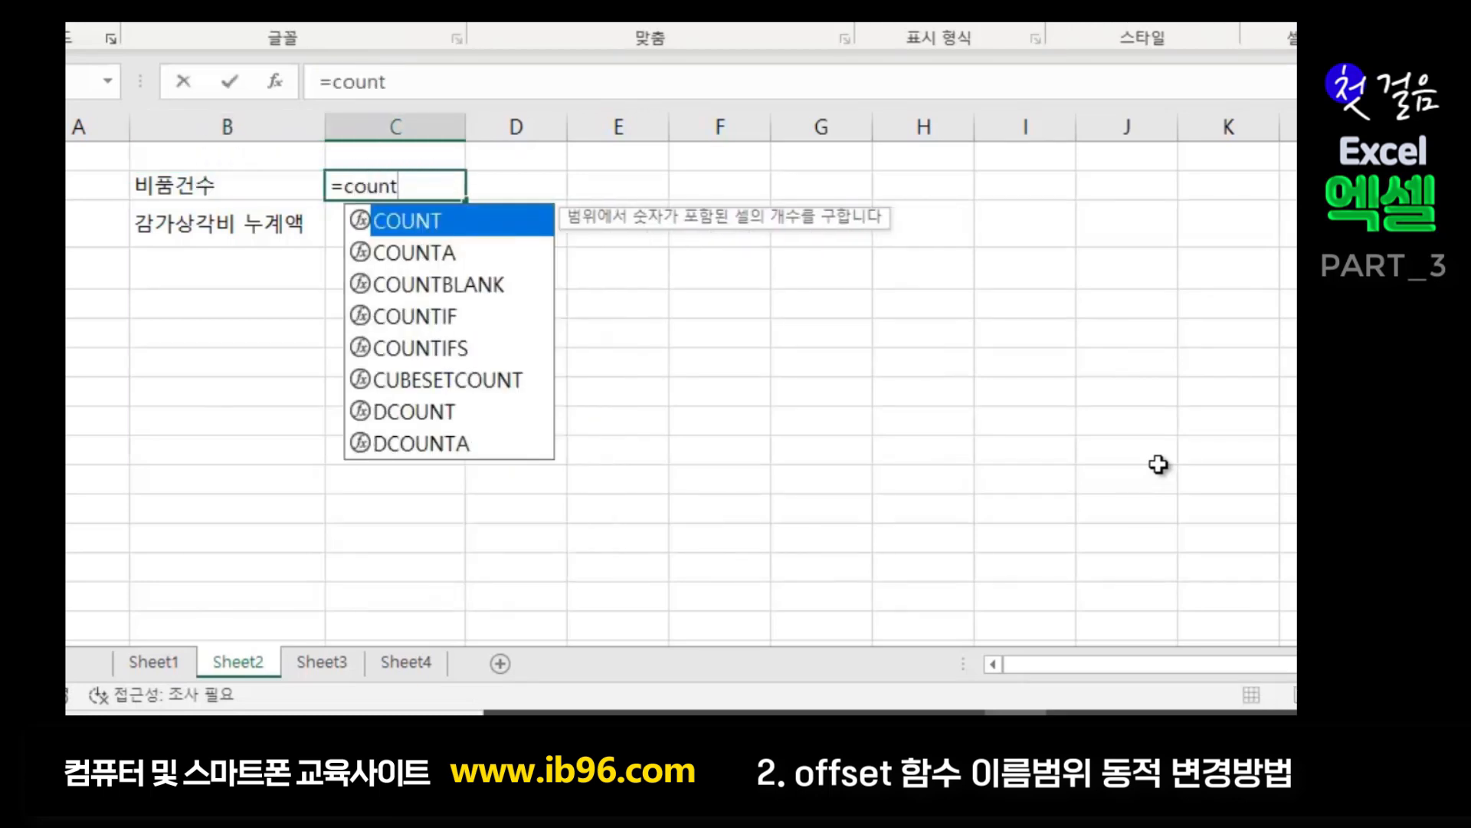
text(a)
key(BackSpace)
text((감)
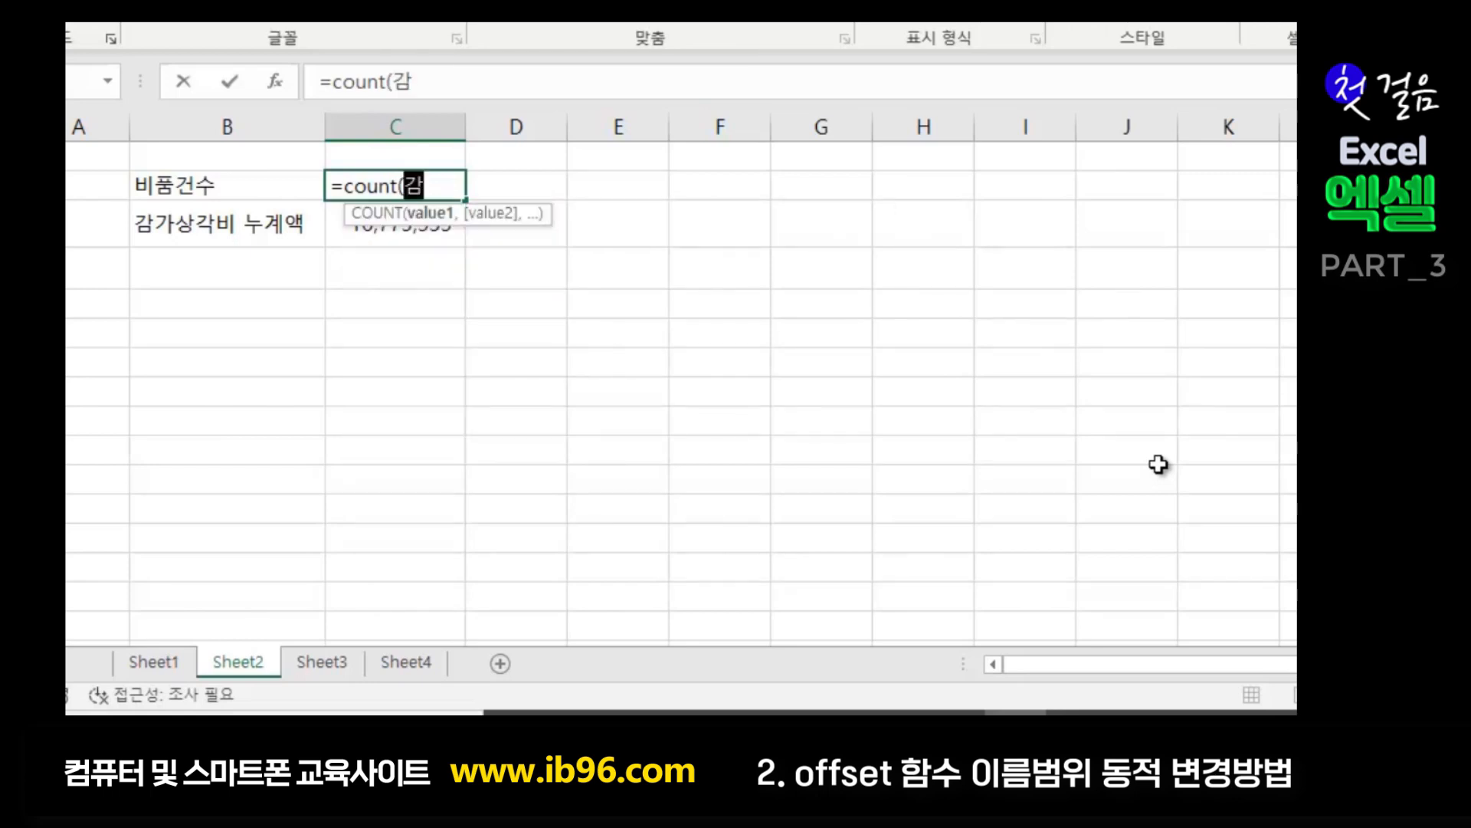
text(가상각))
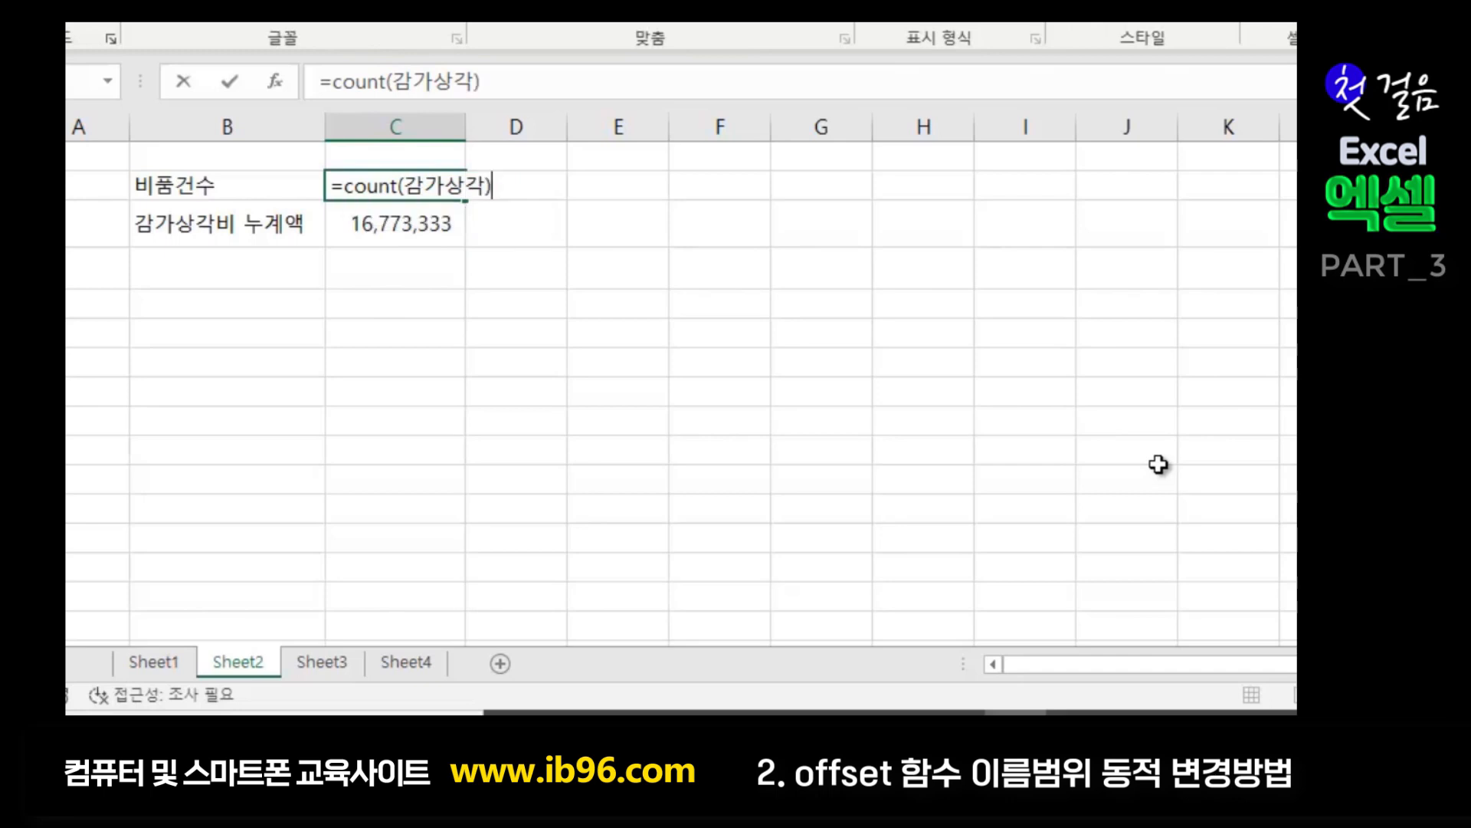
key(Return)
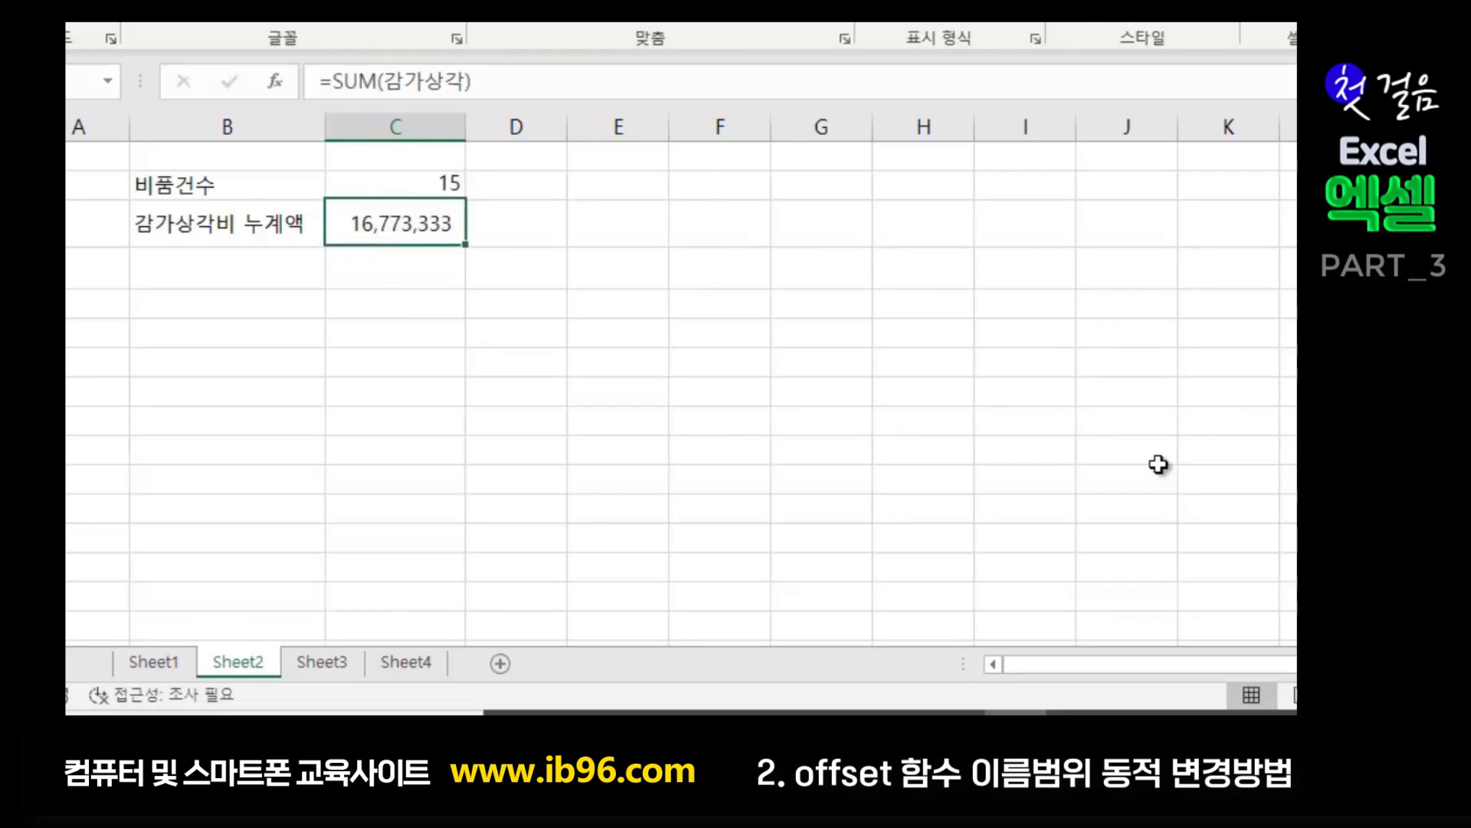
click(214, 194)
click(387, 185)
click(580, 365)
- Add a 랩톱 row below 배달오토바이 on Sheet1 with 사용부서 기획관리, 수량 1 and 취득가액 750,000
click(155, 660)
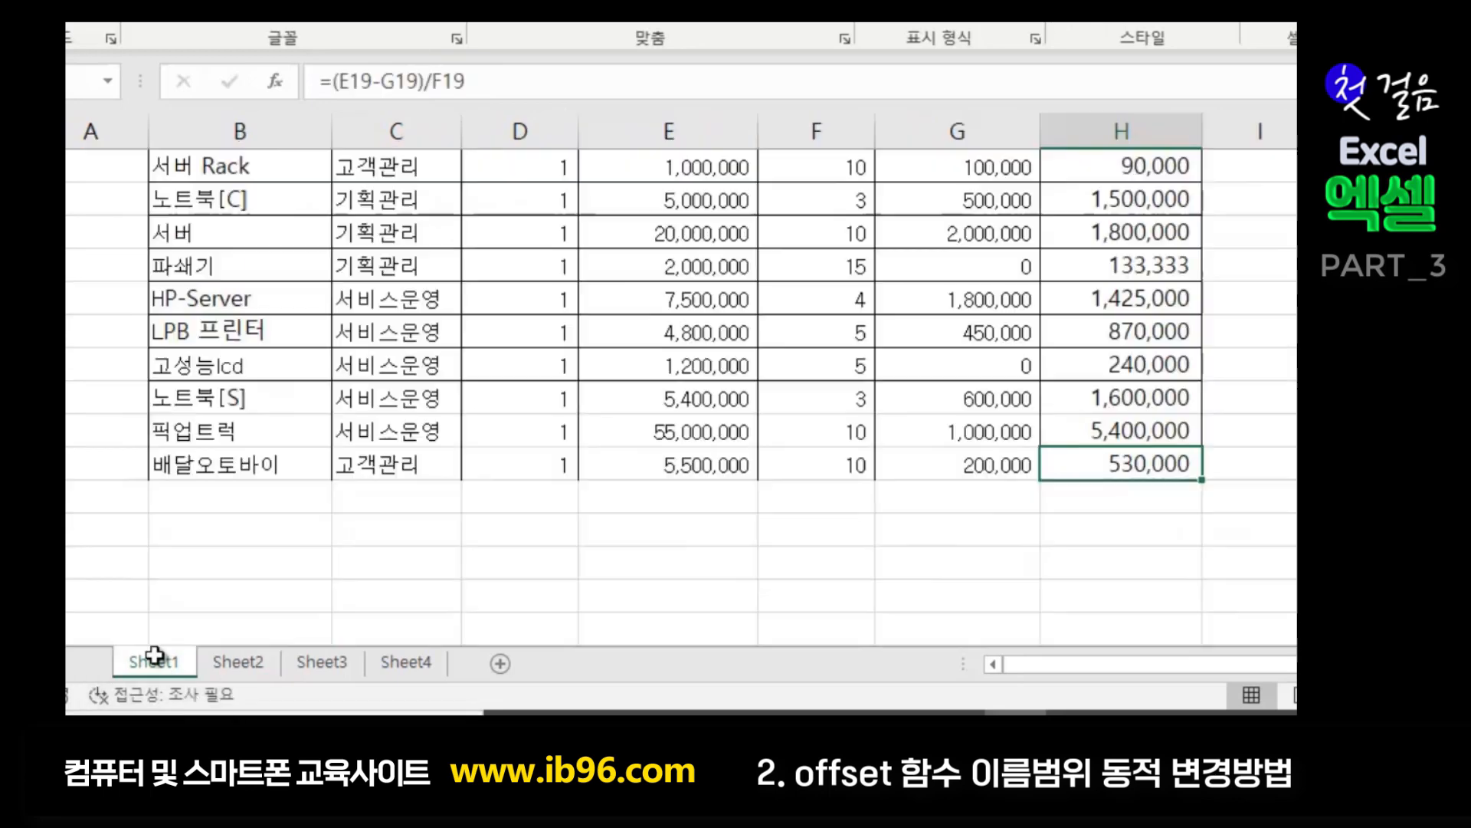
click(230, 496)
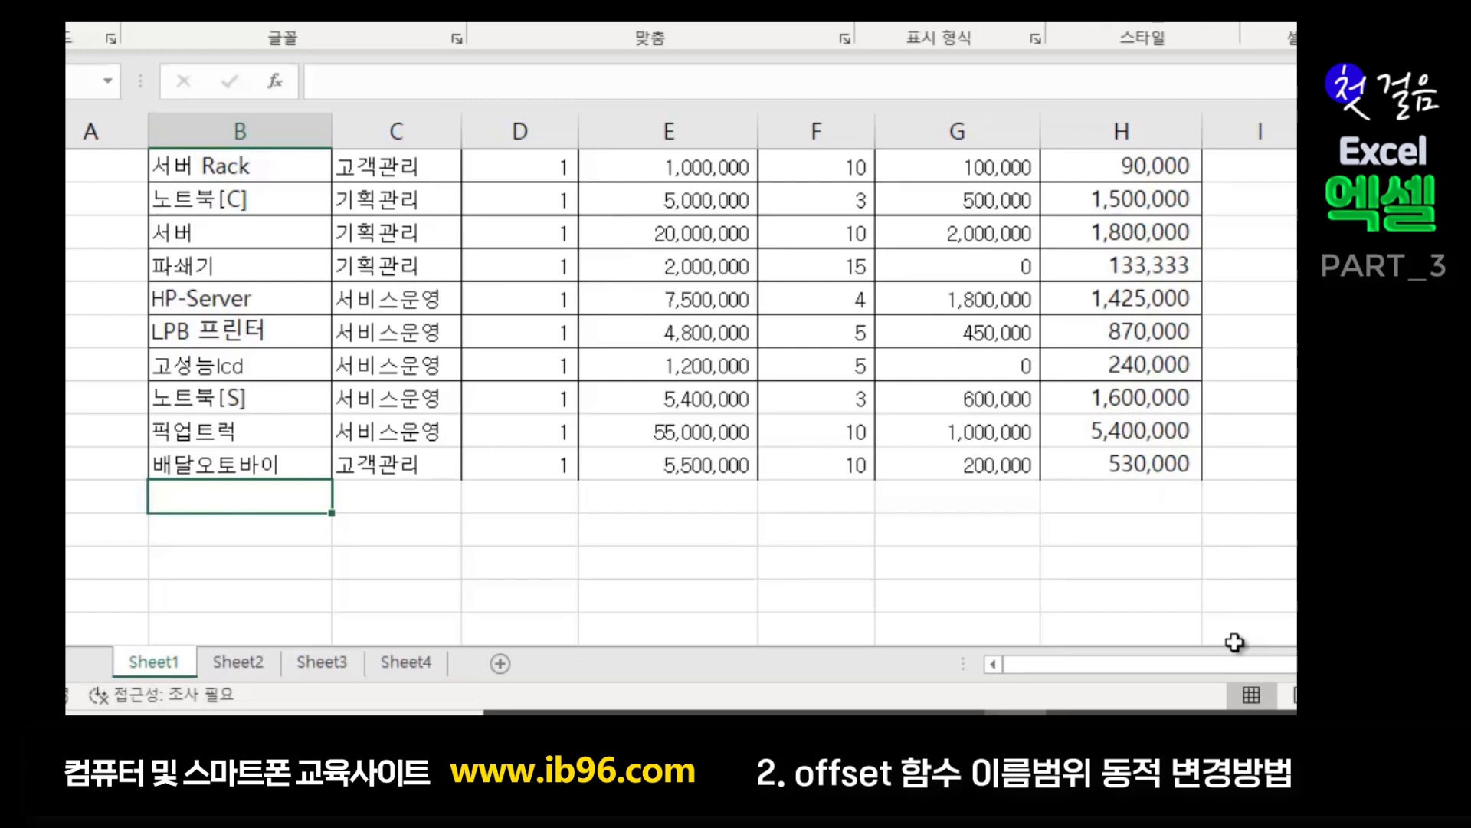
text(랩톱)
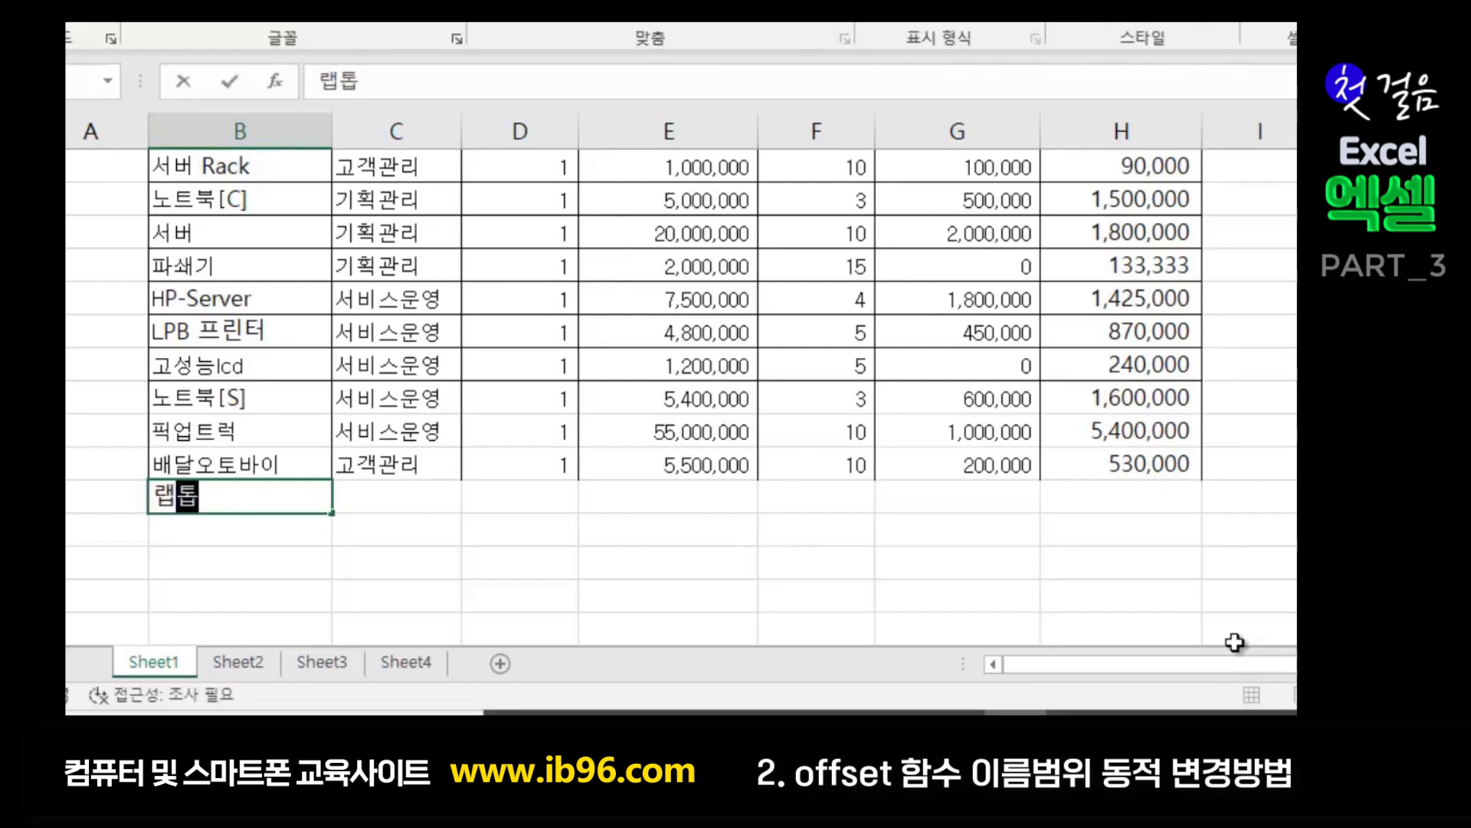
key(Tab)
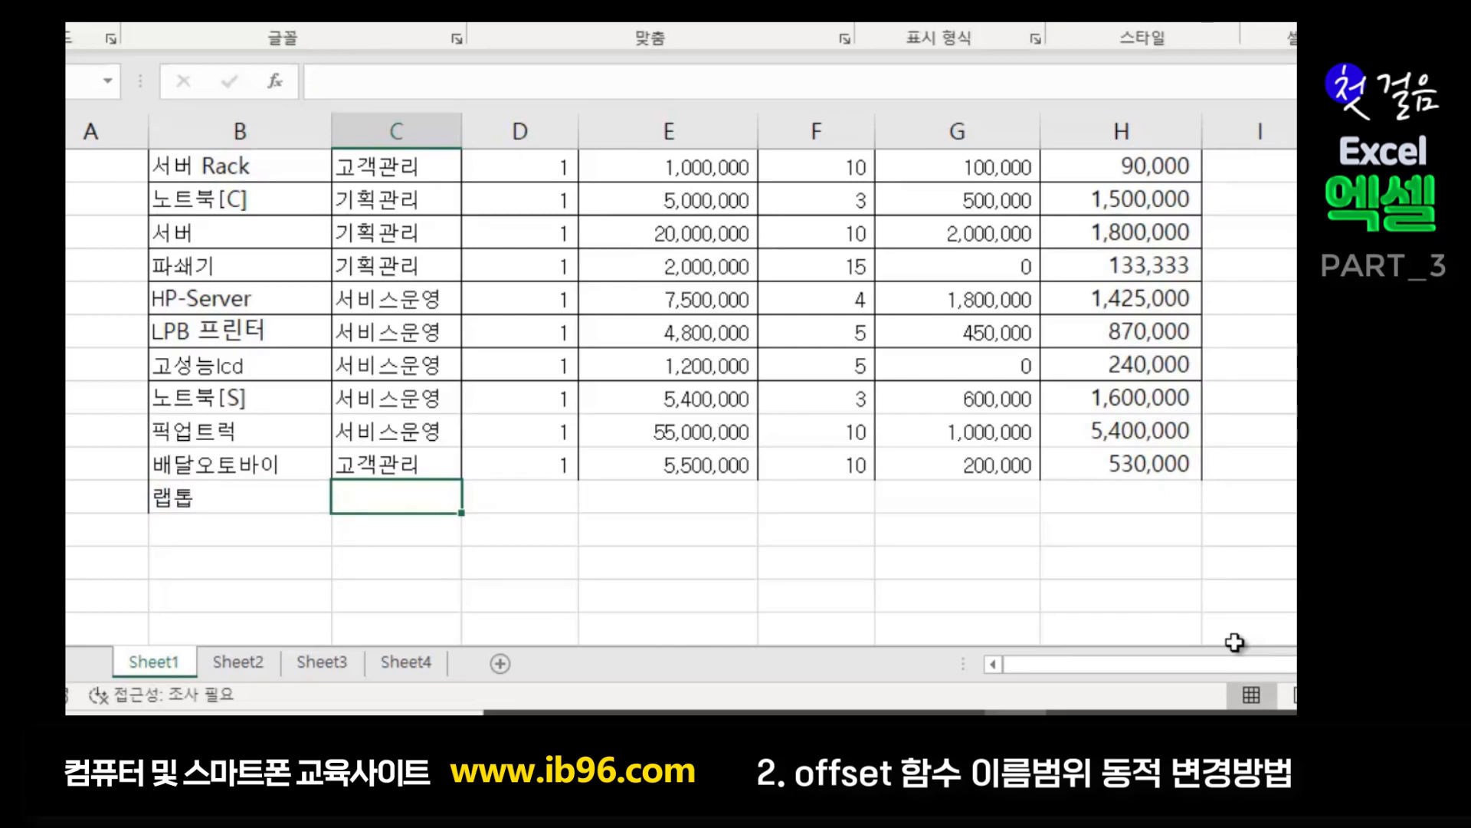
text(기획관리)
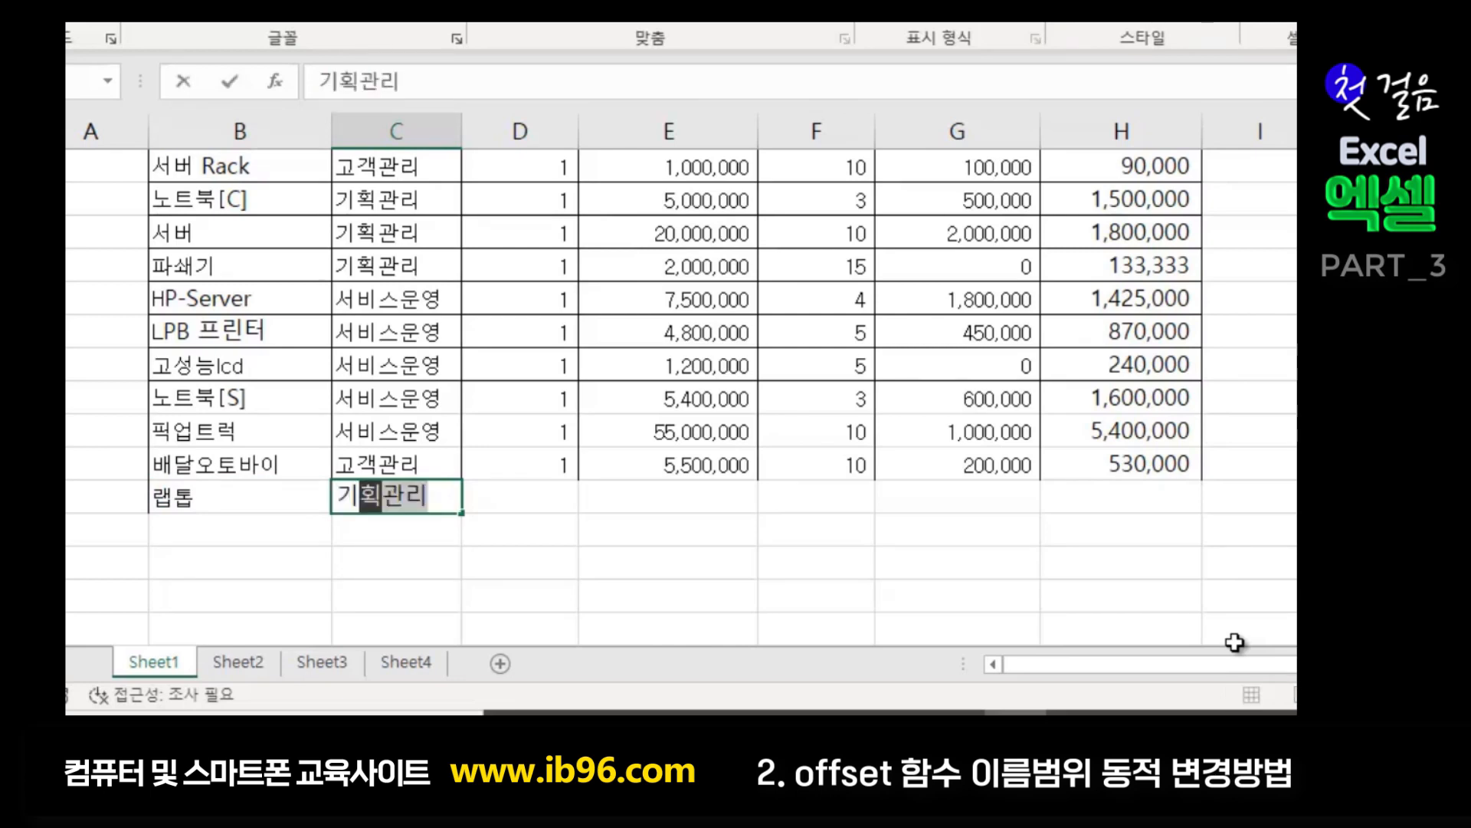
key(Tab)
text(1)
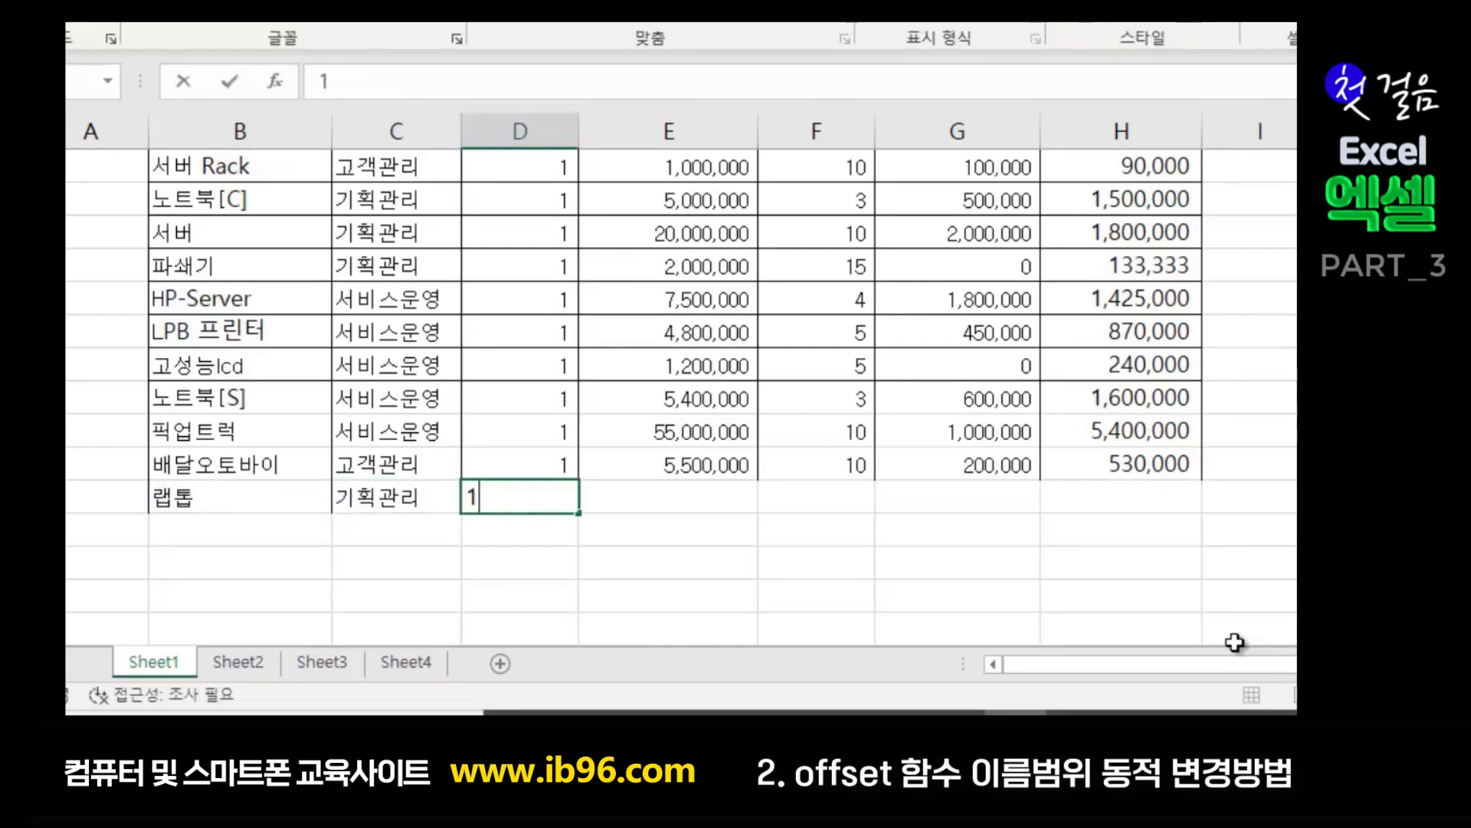
key(Tab)
text(750,000)
key(Tab)
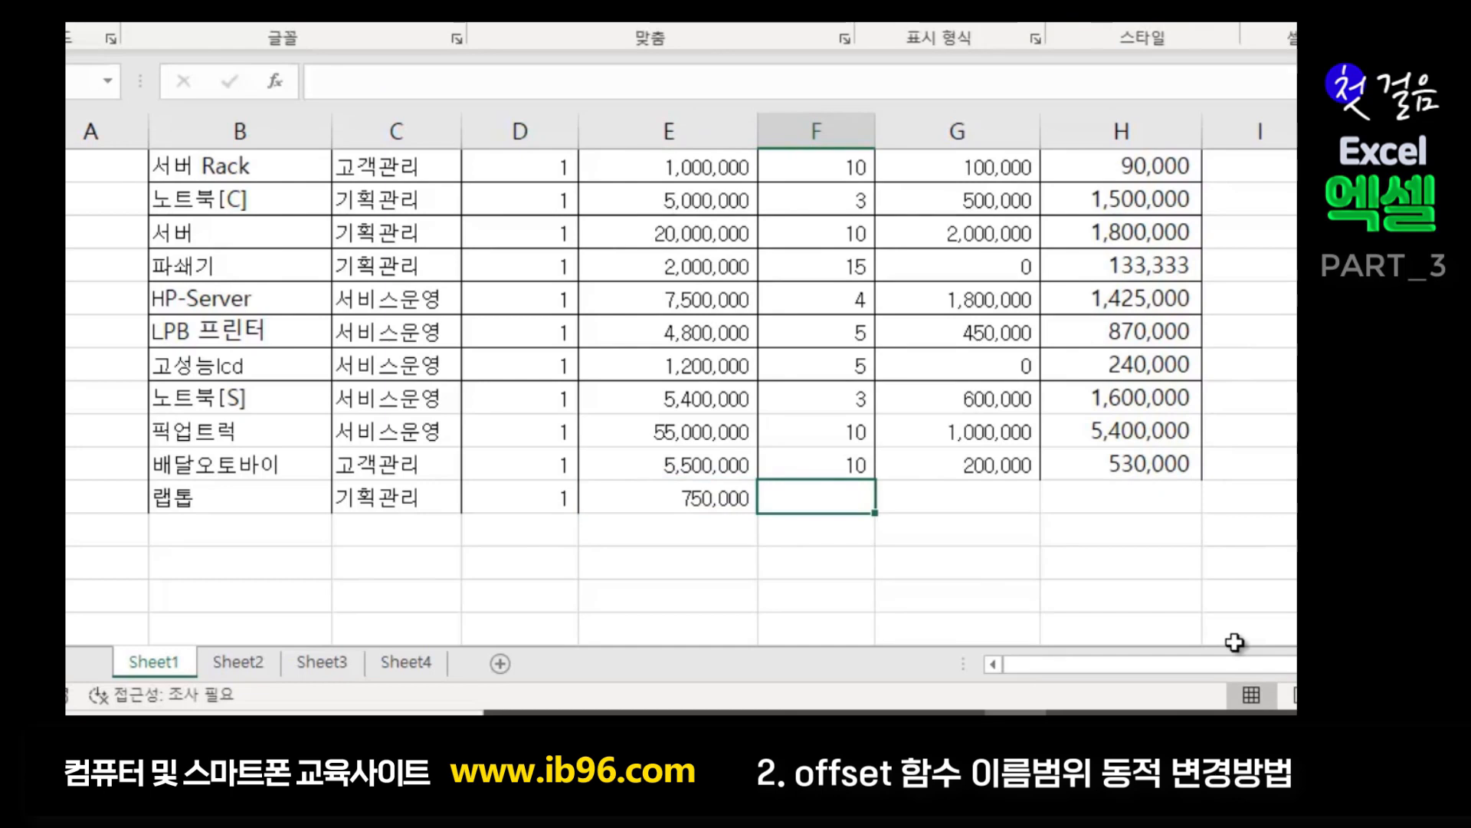
- Enter a 내용년수 of 5 and a 잔존가격 of 0 for 랩톱
text(5)
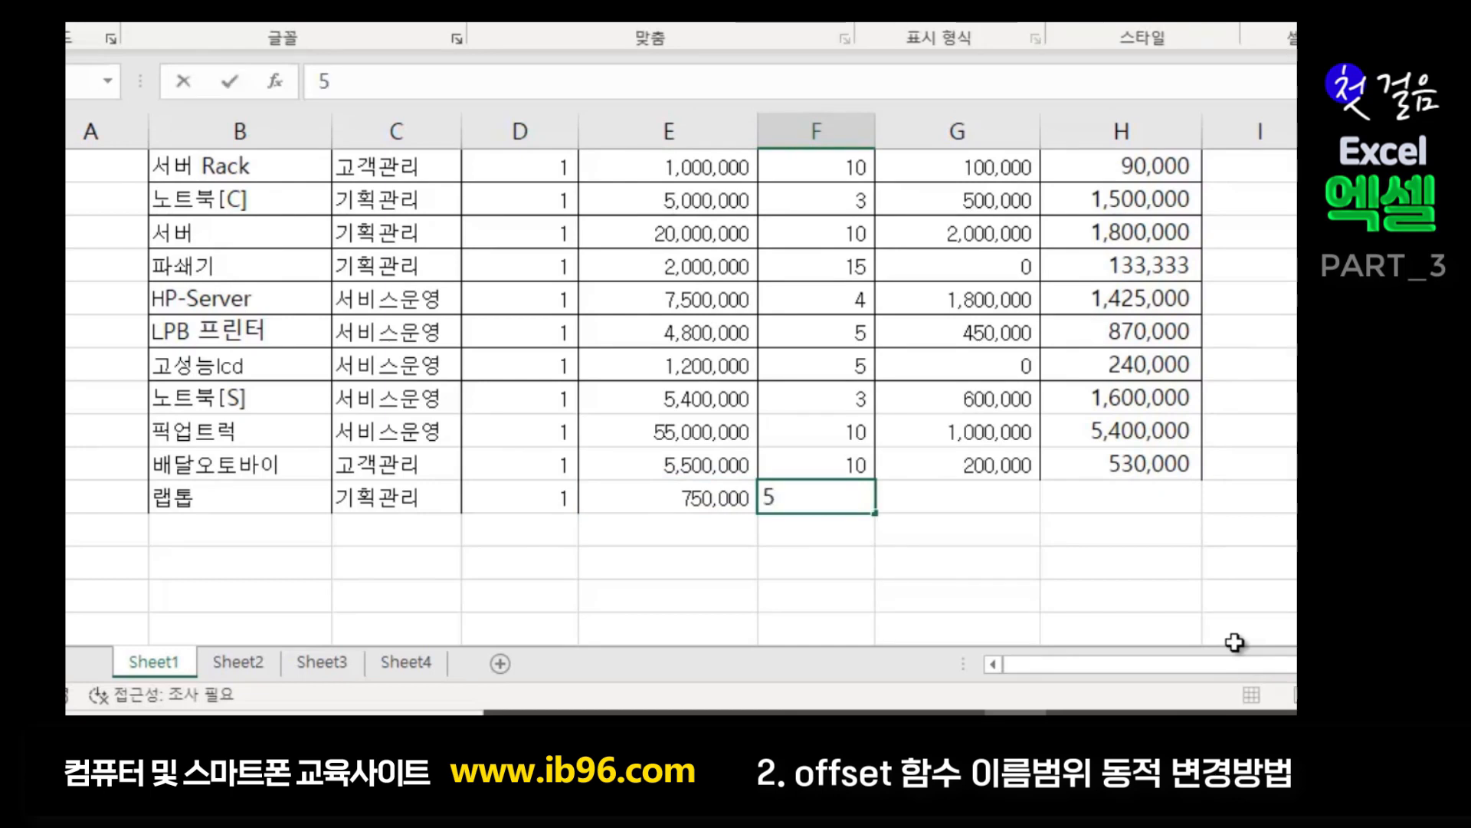
key(Tab)
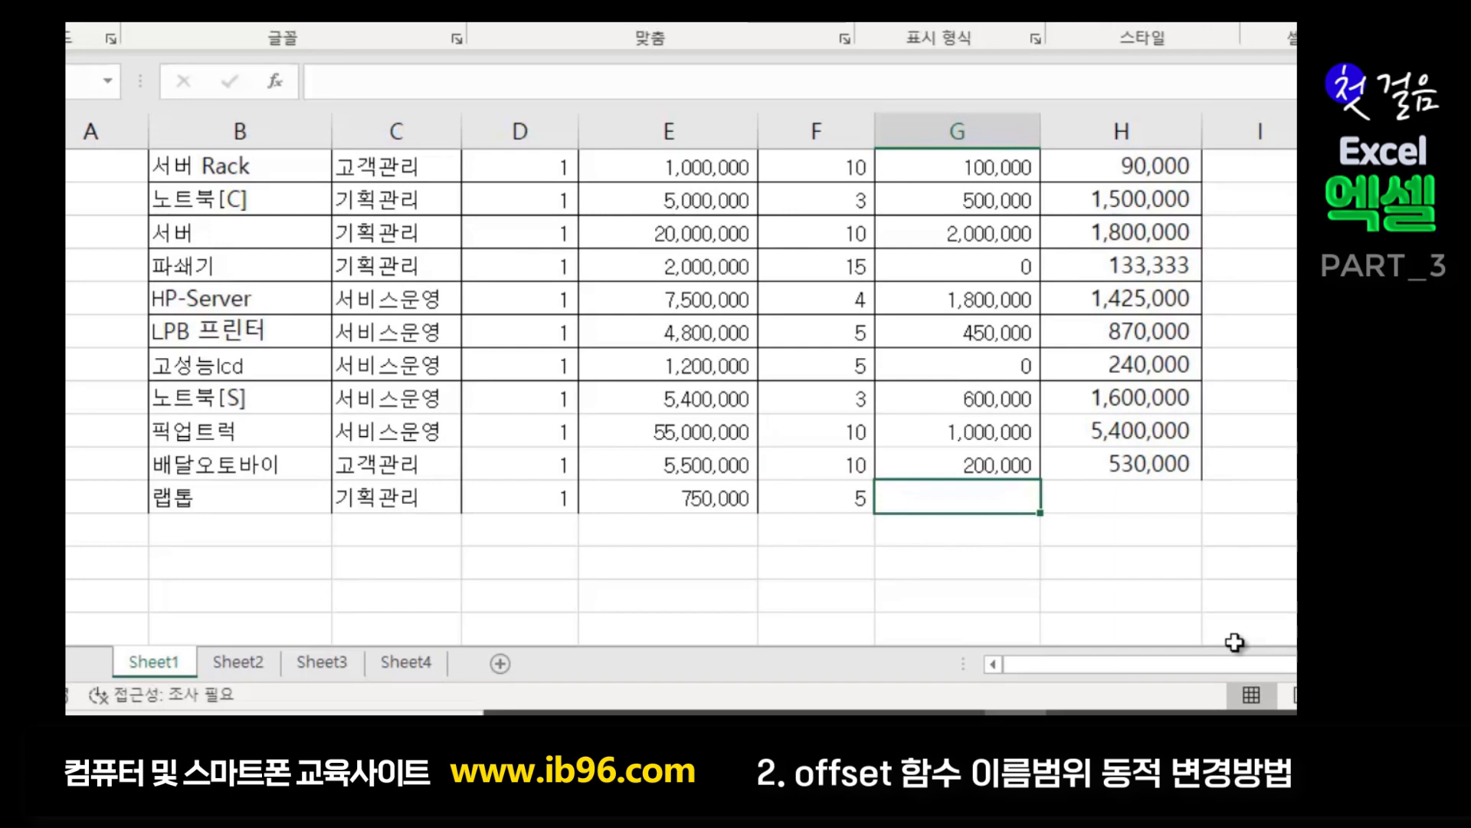
text(0)
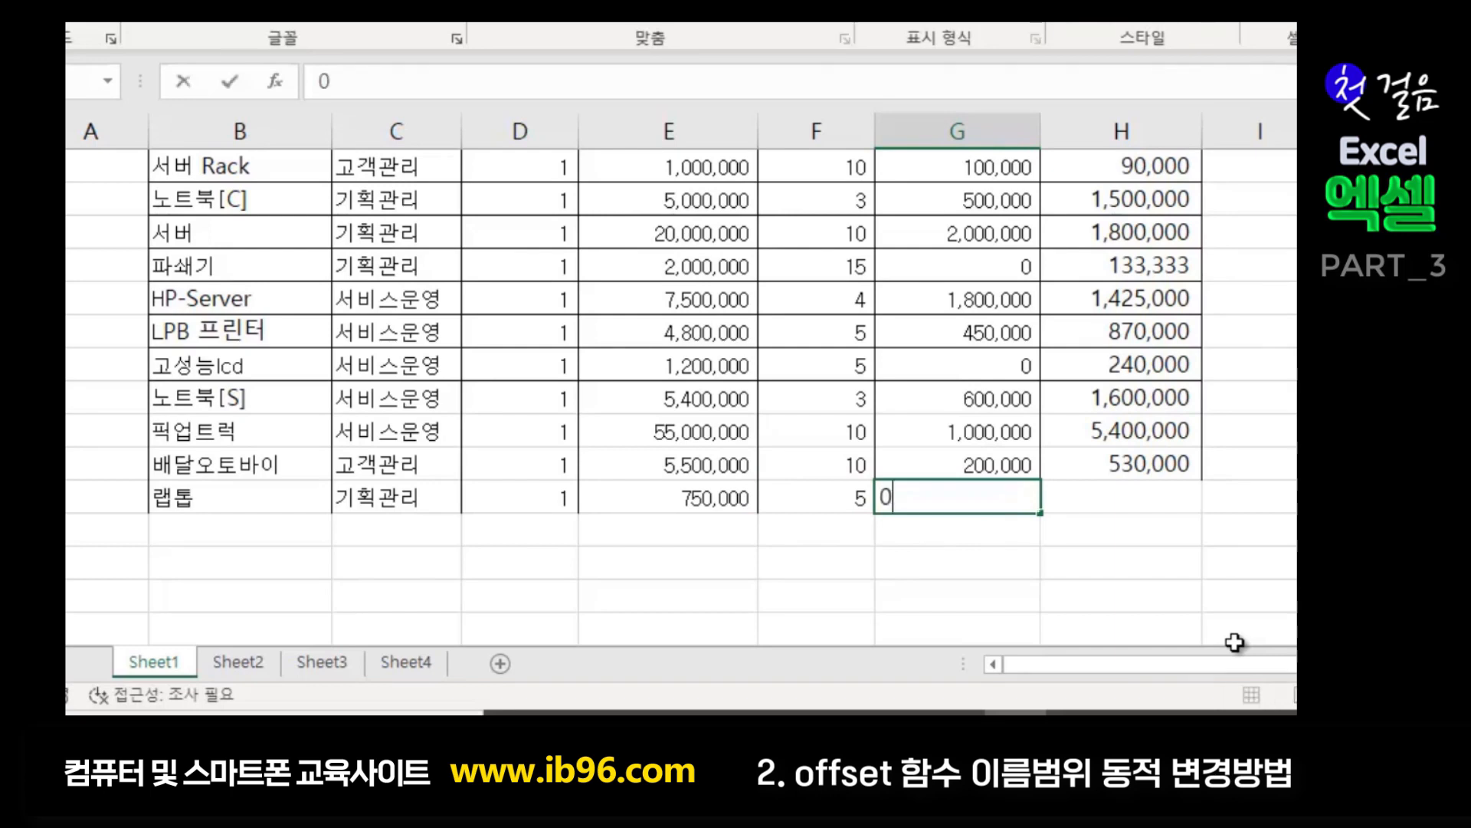
key(Tab)
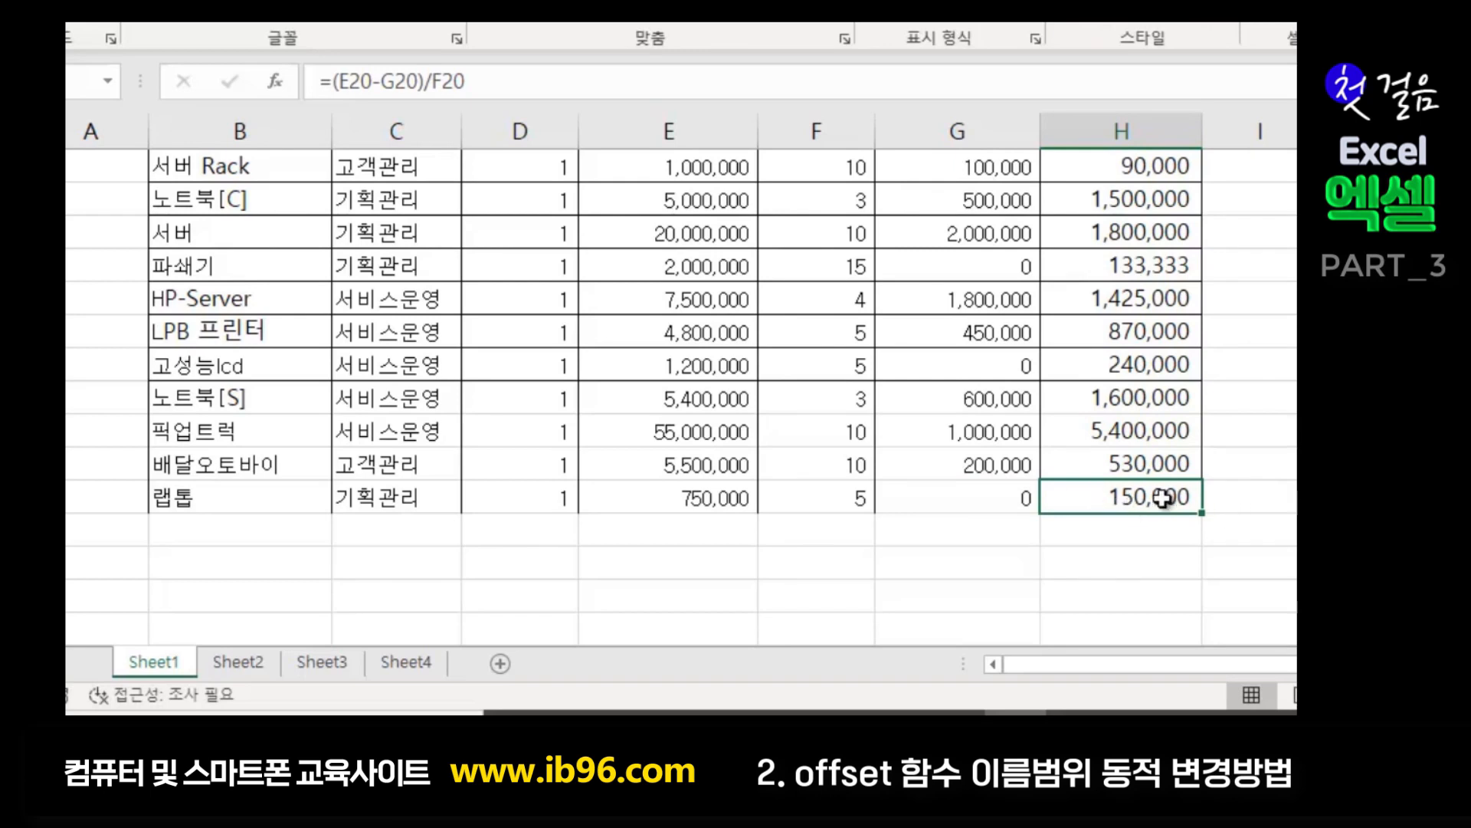
- Check the 비품건수 and 감가상각비 누계액 results on Sheet2 after the 랩톱 row was added
scroll(236, 511, up, 3)
scroll(236, 515, down, 4)
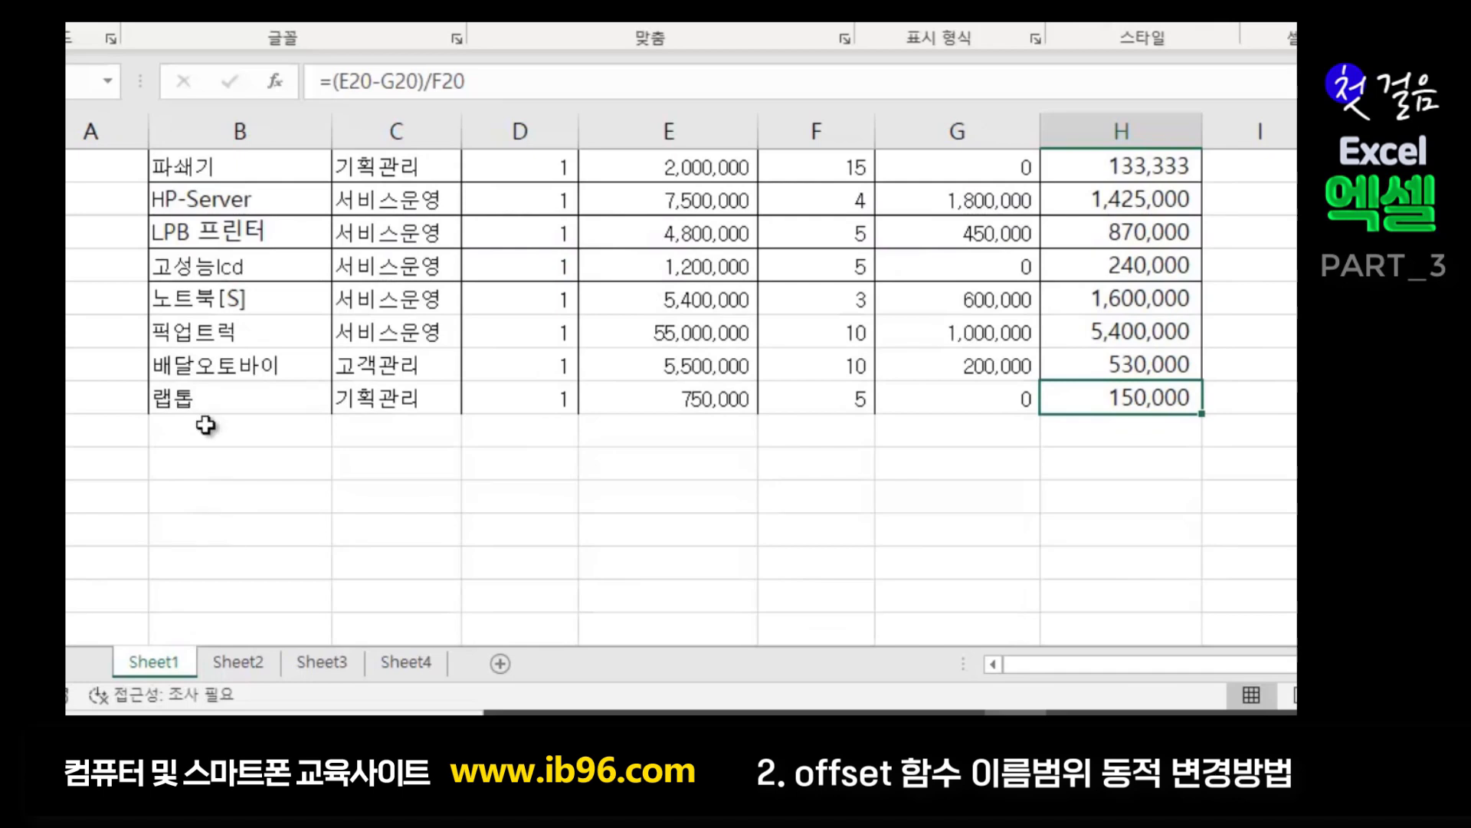
click(237, 663)
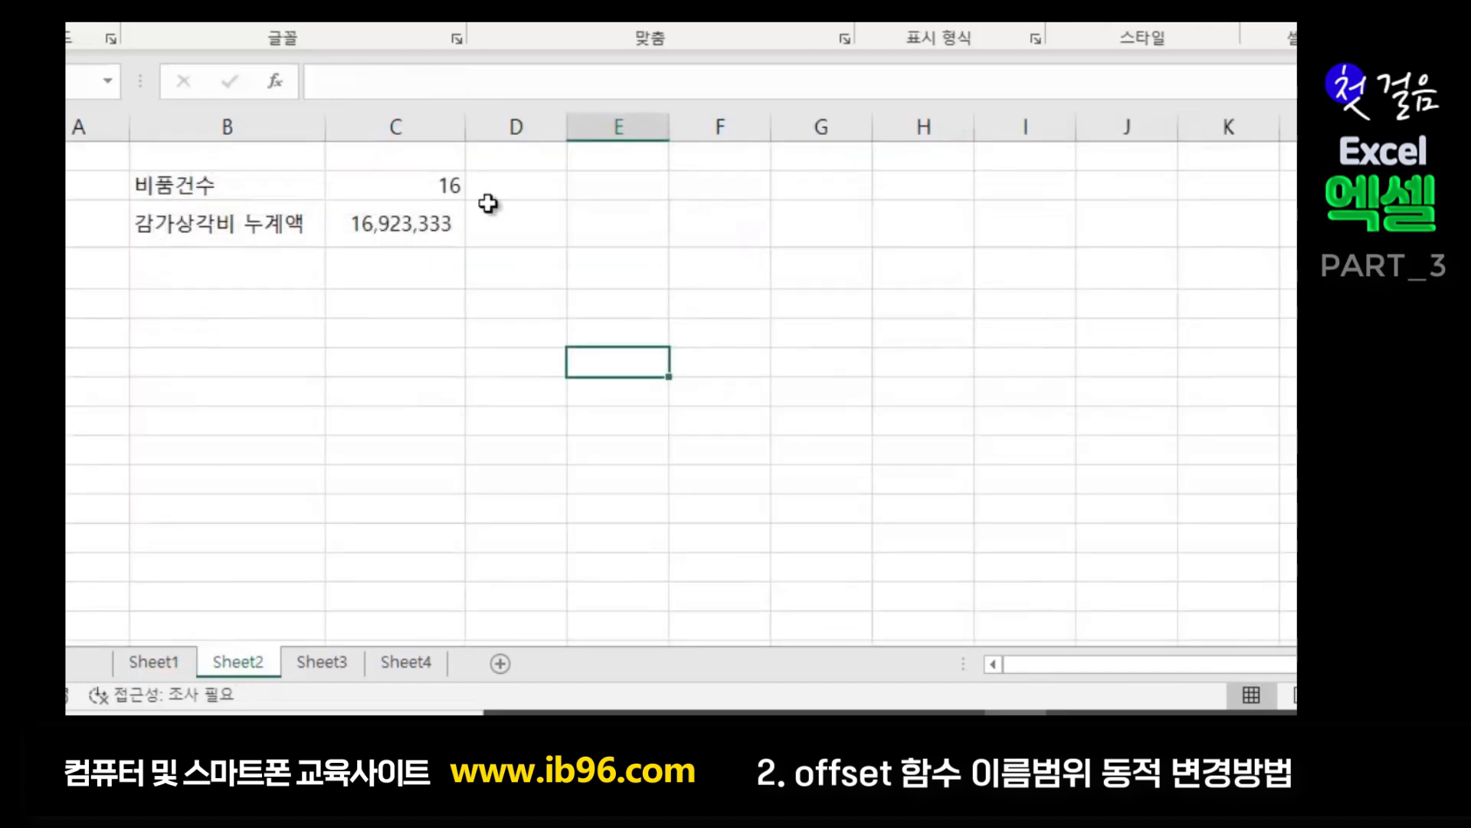
click(430, 203)
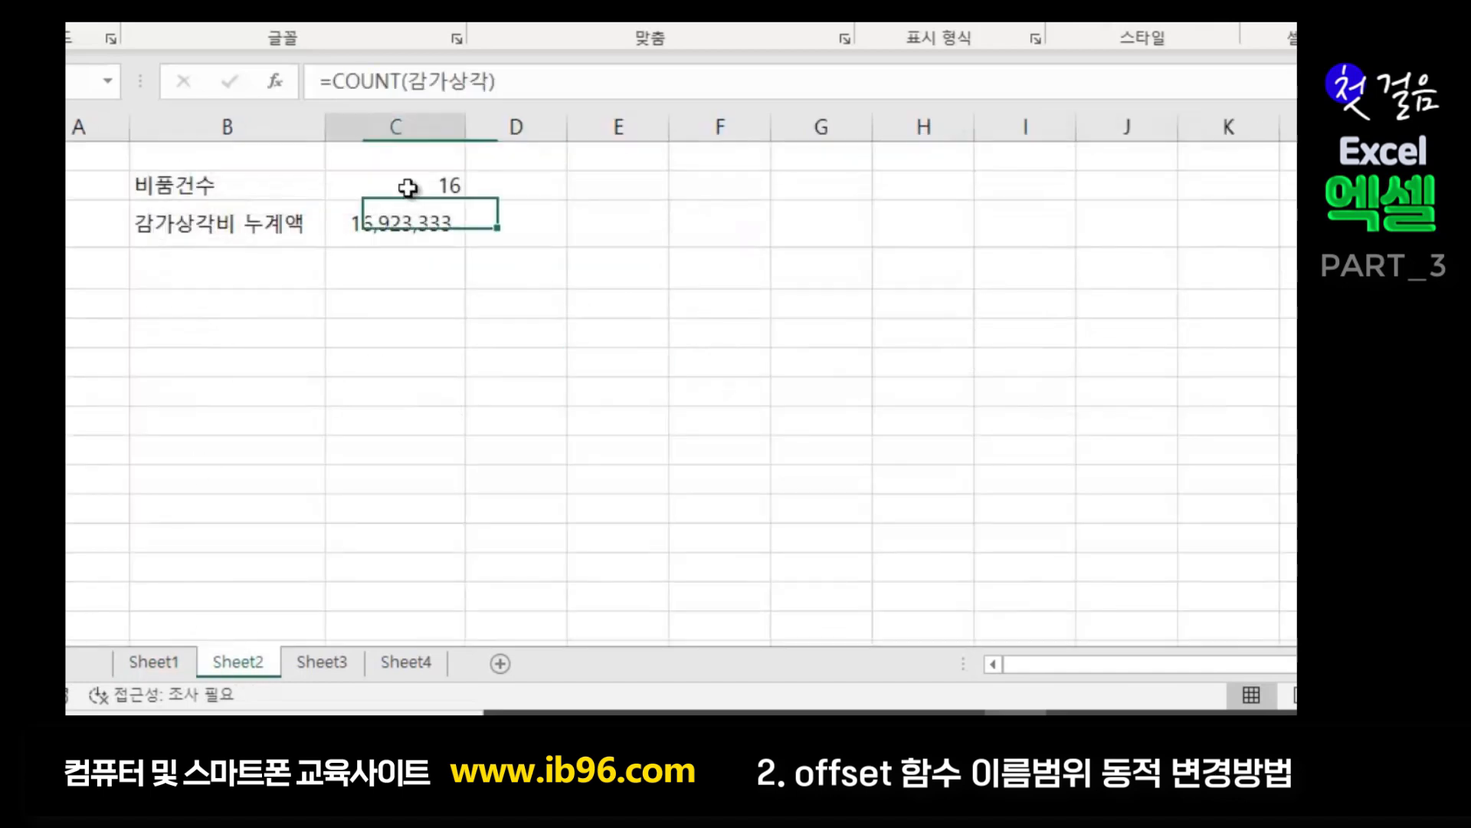
click(230, 232)
click(404, 230)
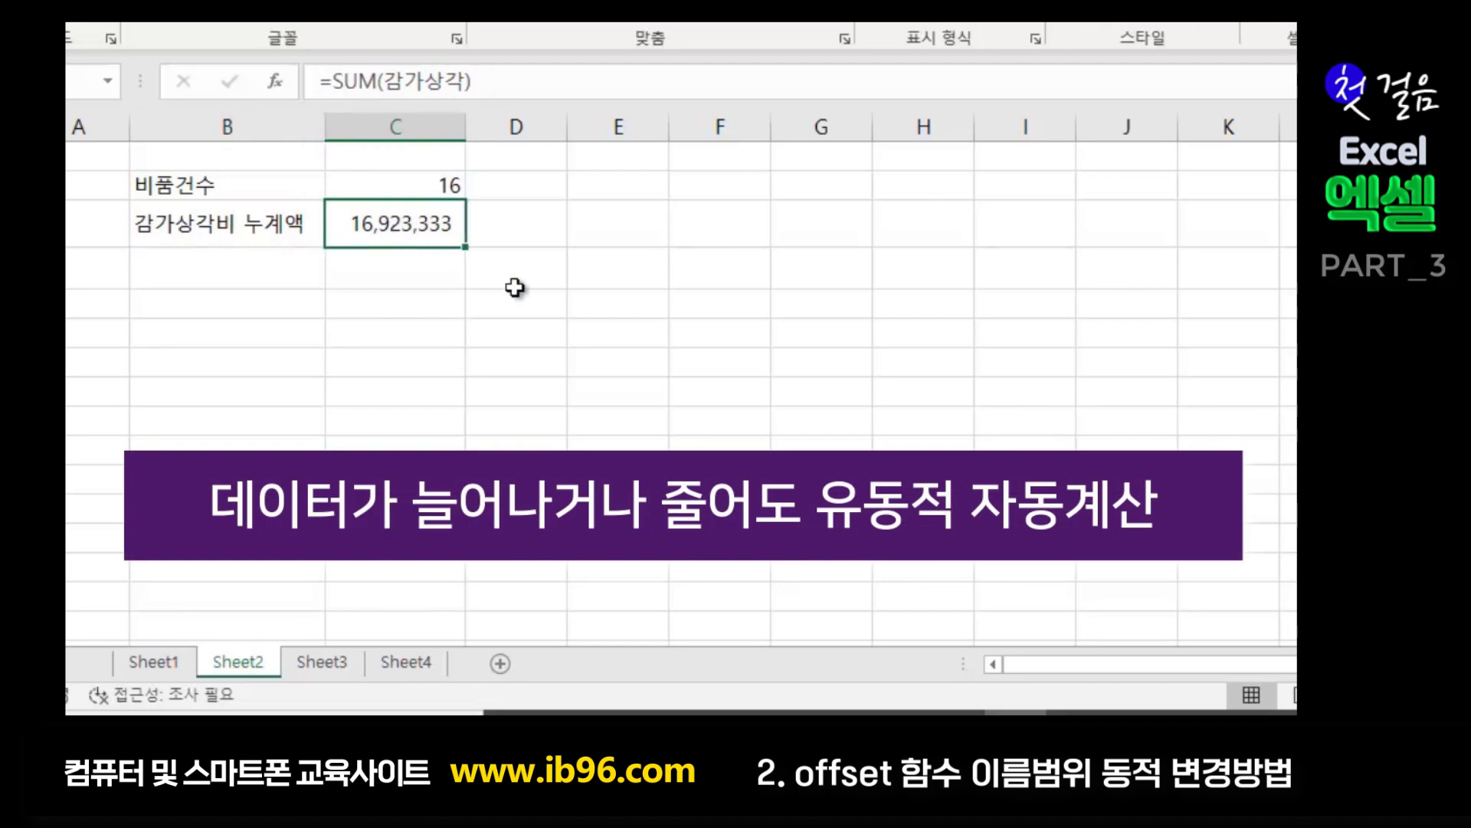
click(515, 298)
click(414, 231)
- Review the full item list on Sheet1 and compare it with the count and sum formulas on Sheet2
click(167, 663)
scroll(451, 427, up, 2)
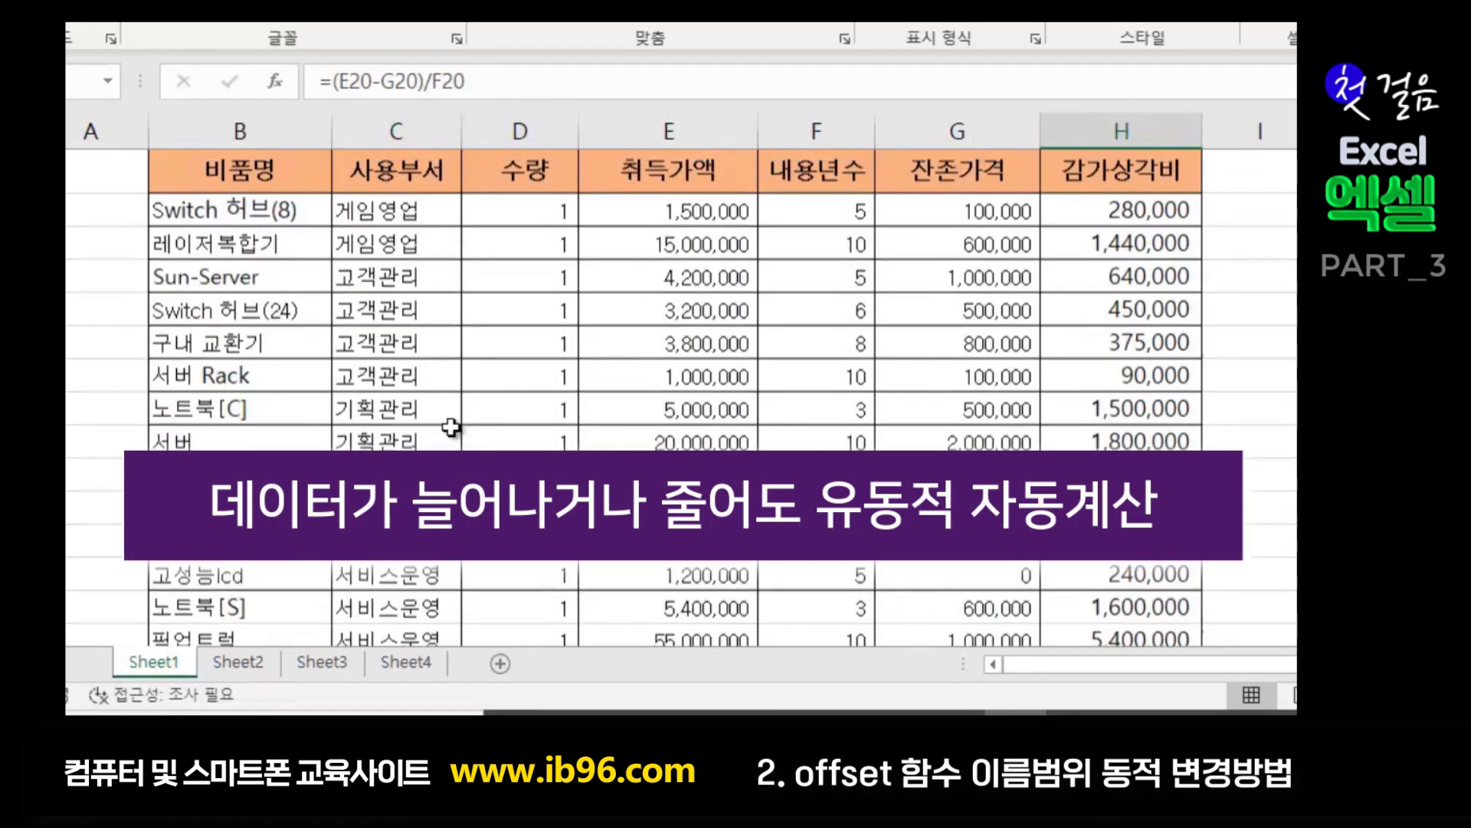
scroll(450, 427, down, 3)
scroll(416, 327, up, 2)
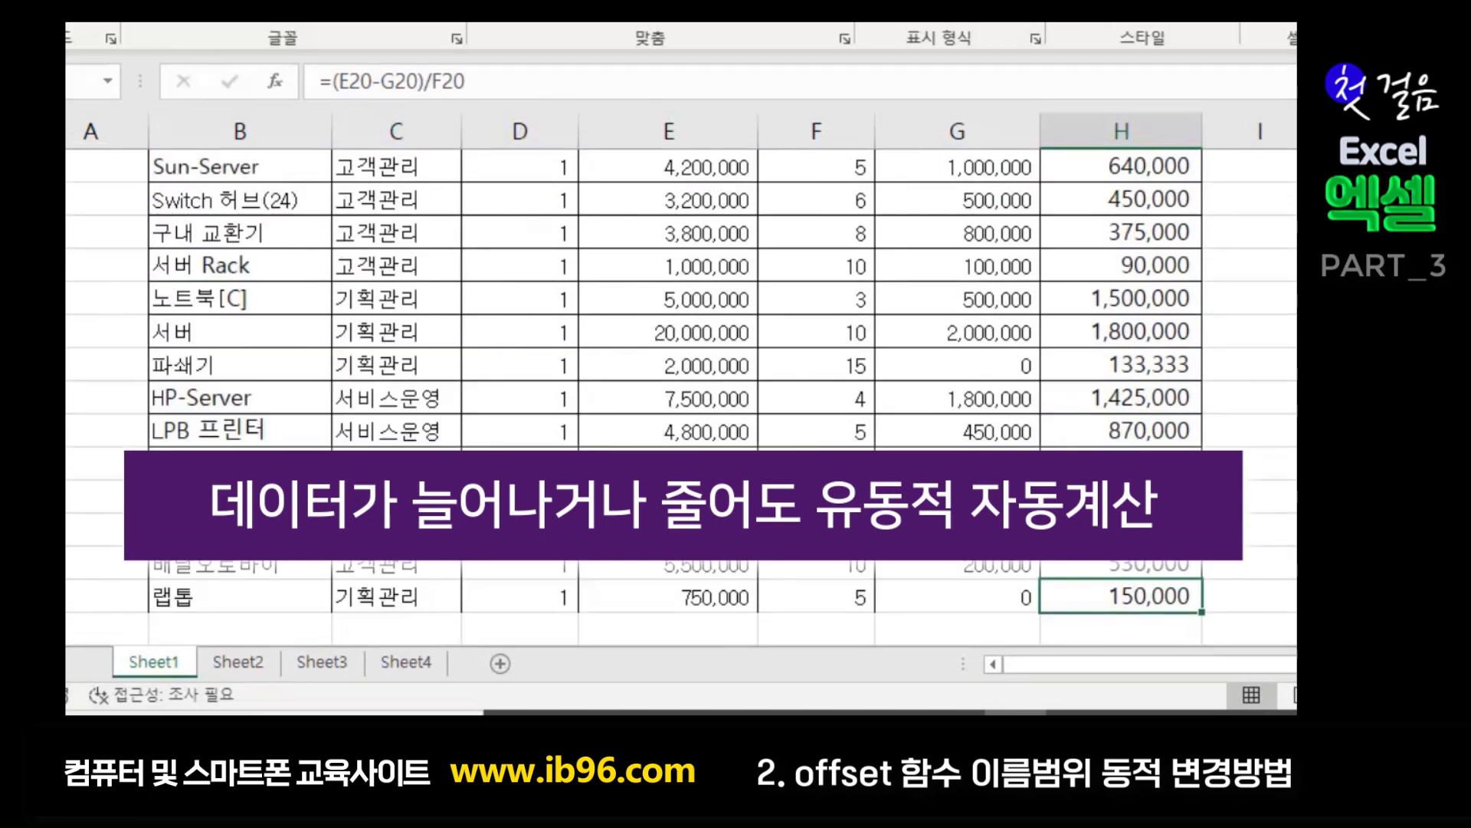
click(259, 668)
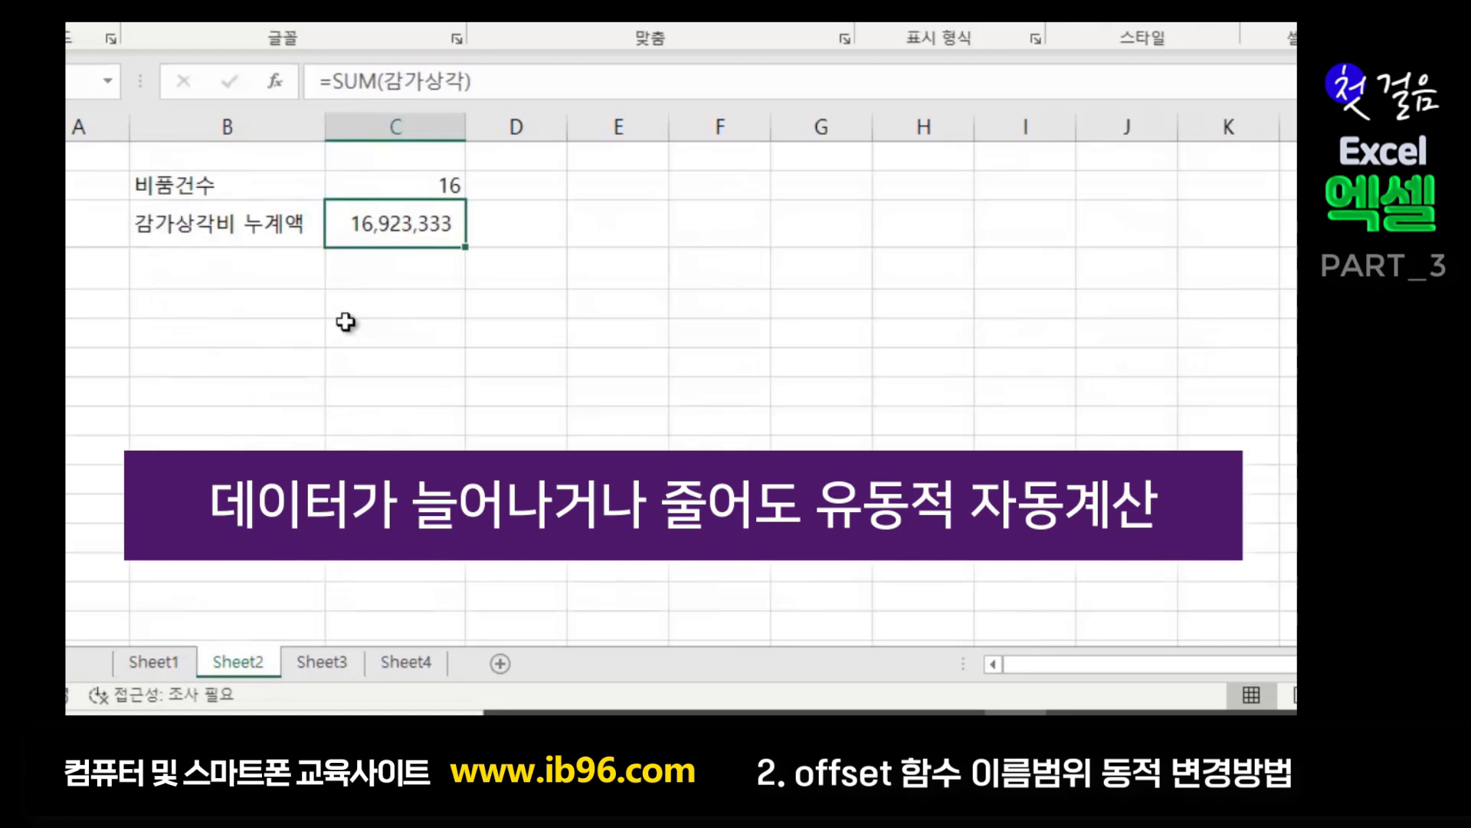
click(387, 187)
click(366, 225)
click(371, 190)
click(371, 225)
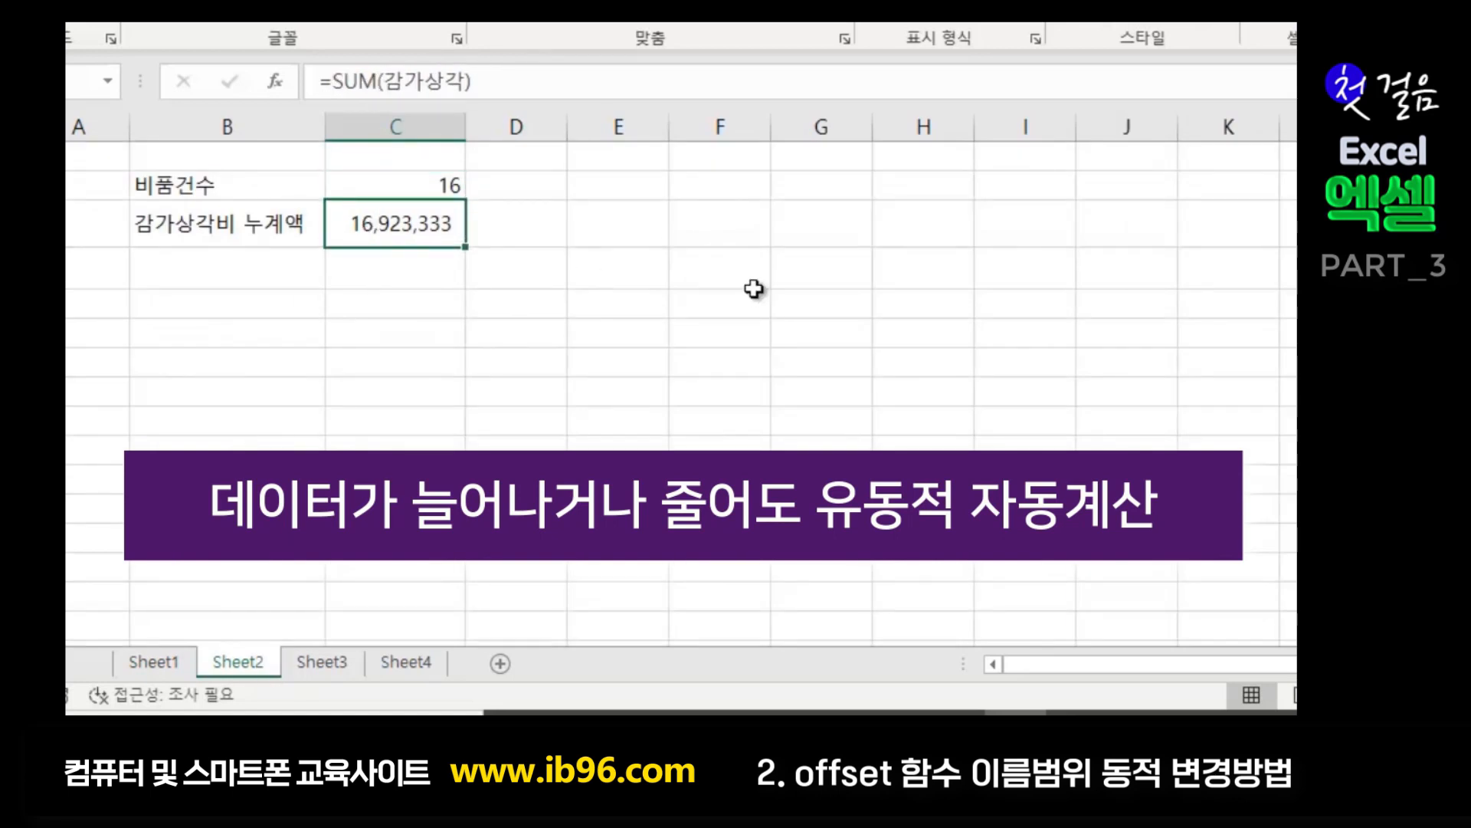
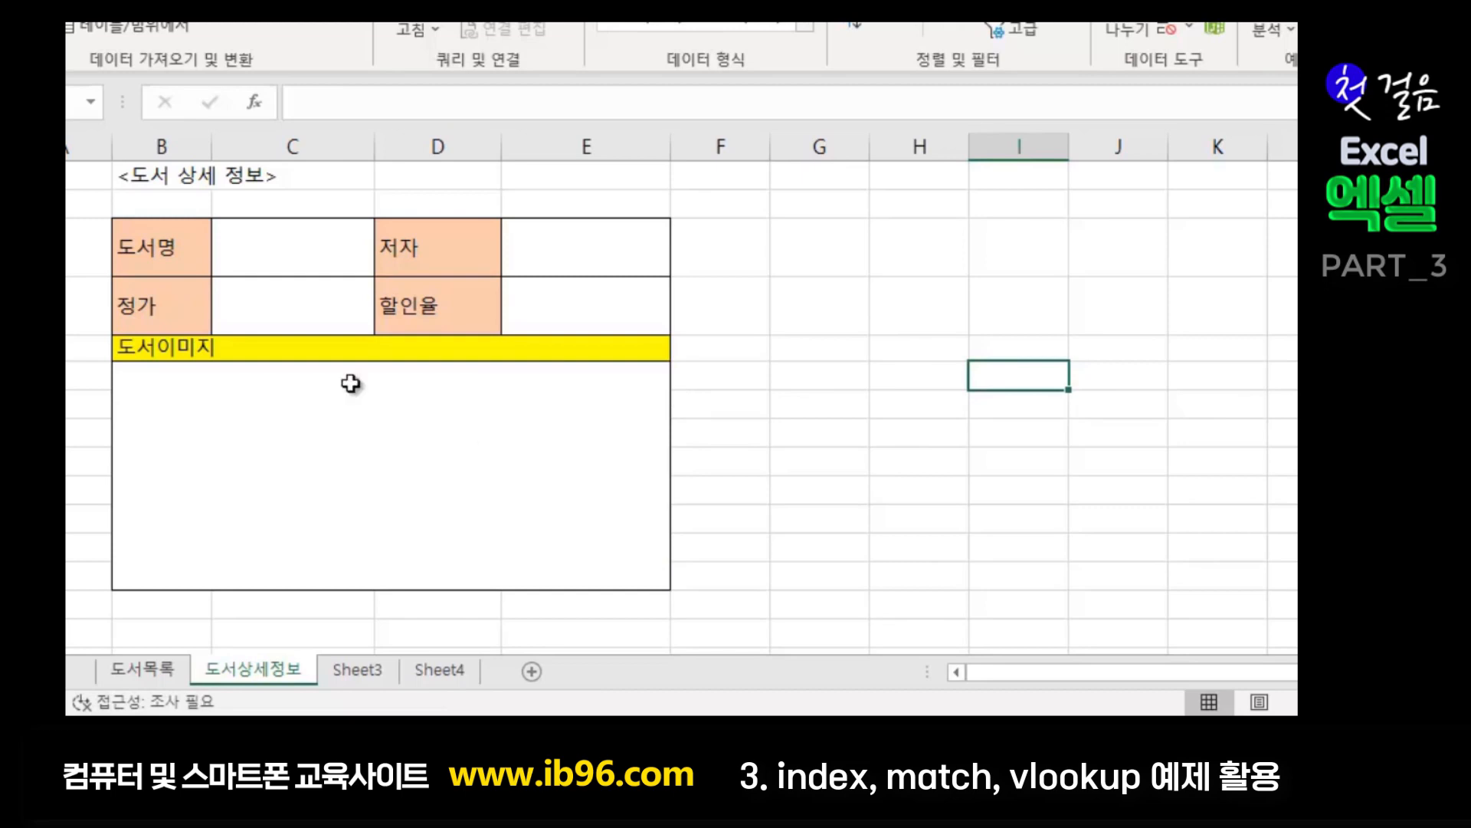
- Examine the 도서명, 저자, 정가 and 할인율 fields of the 도서 상세 정보 form
click(775, 452)
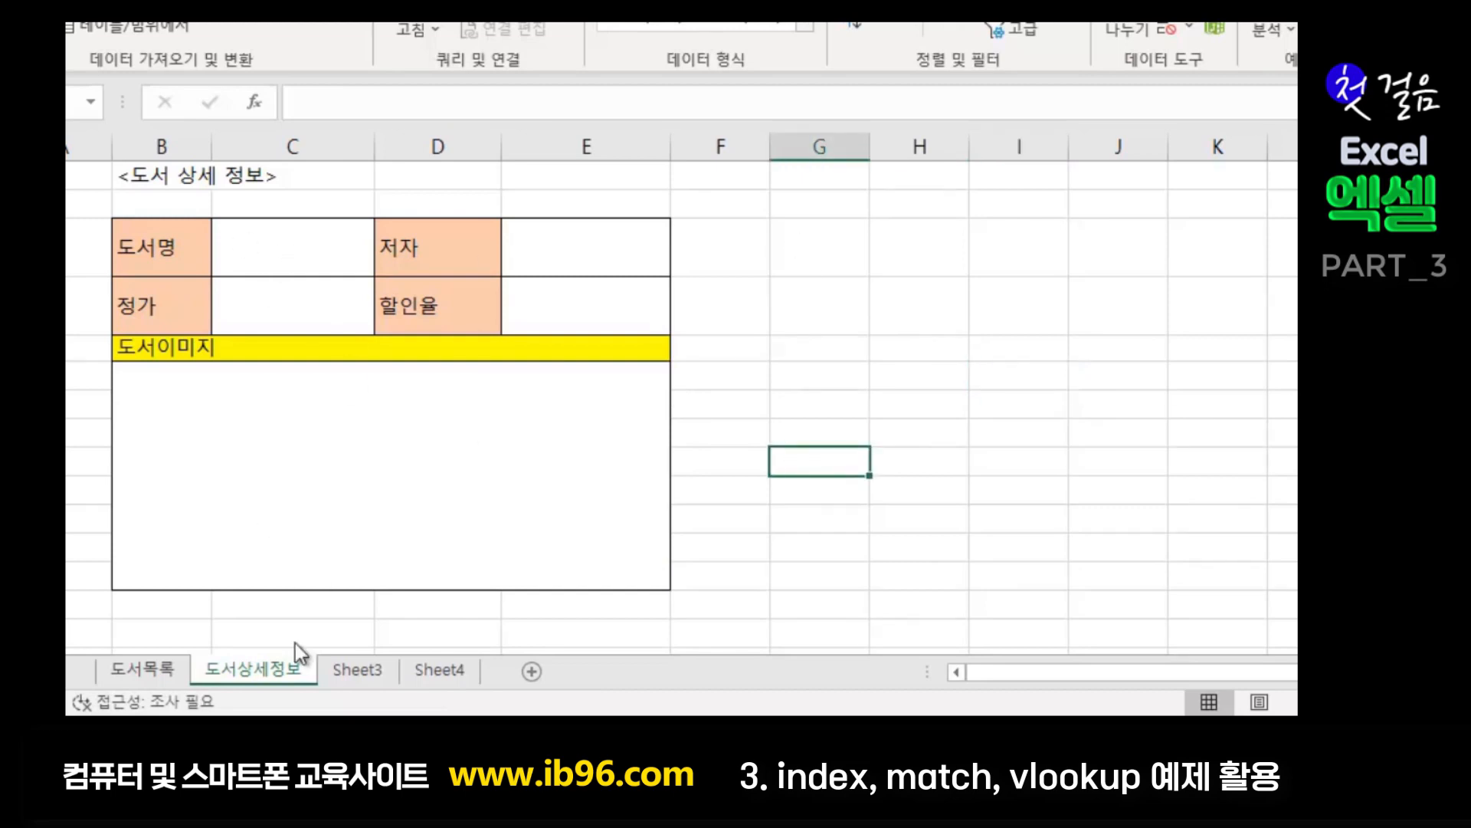
click(820, 479)
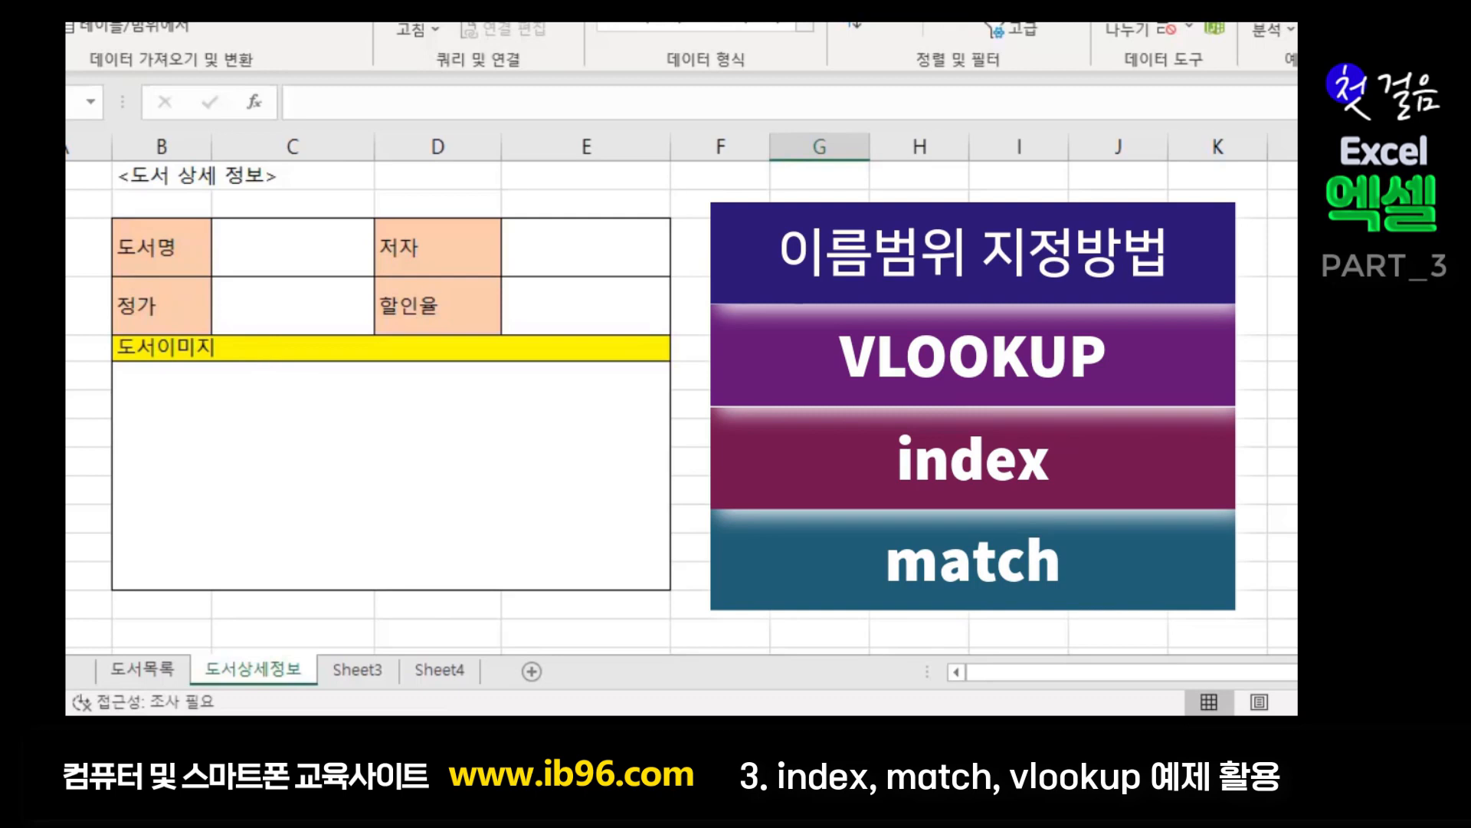
click(267, 256)
click(537, 261)
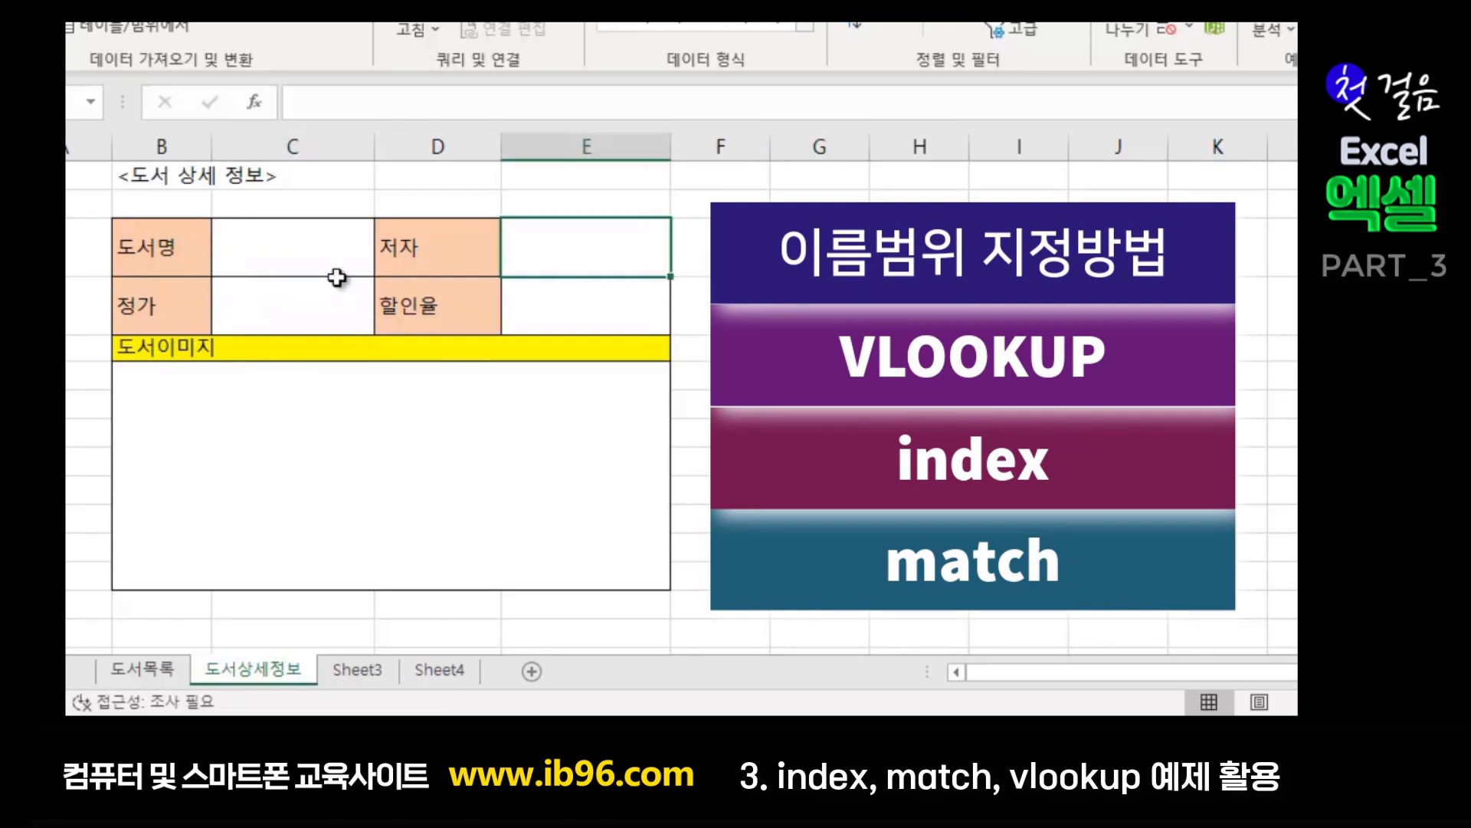
click(289, 295)
click(567, 305)
click(1020, 305)
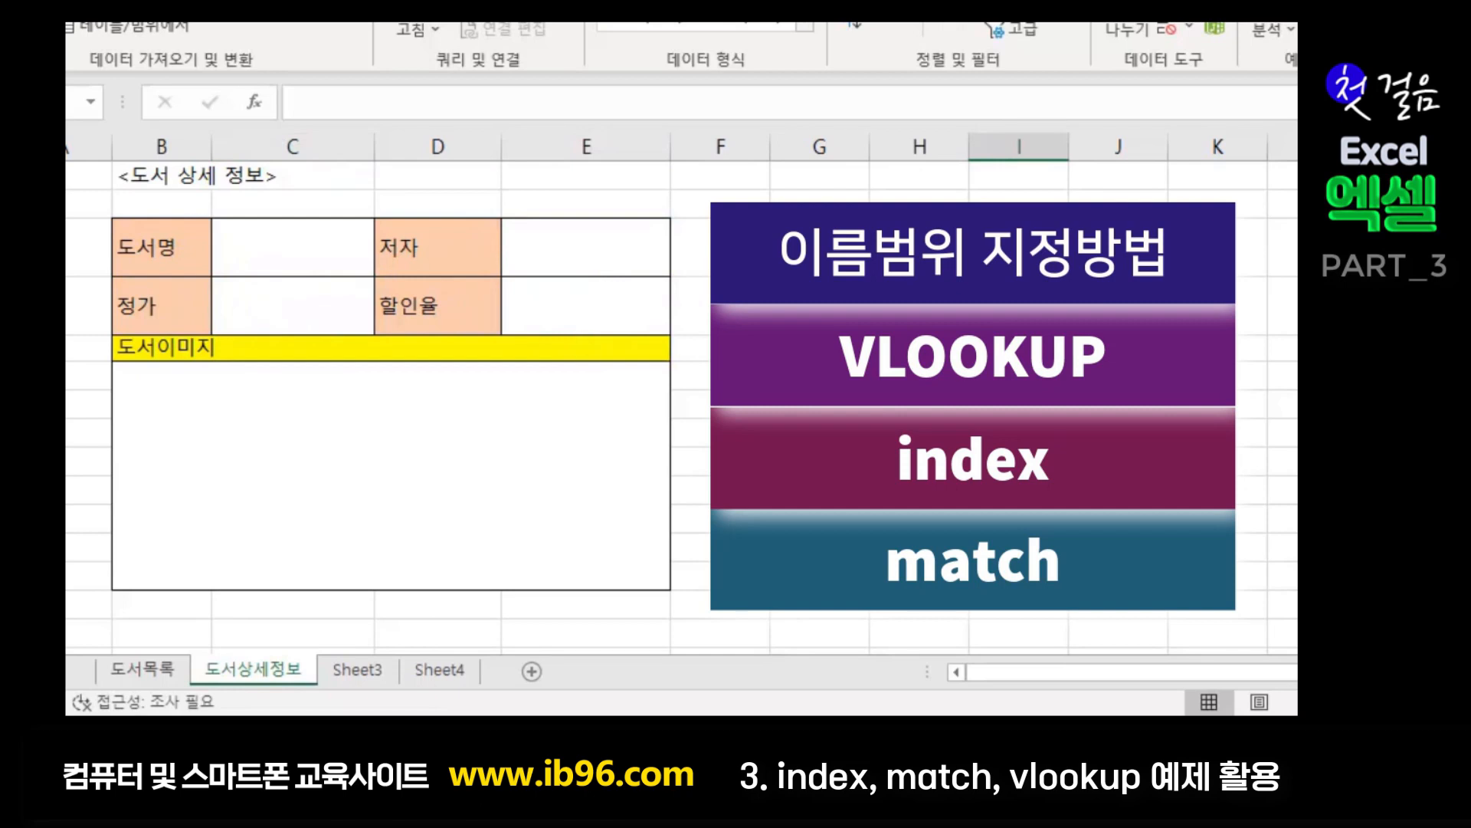
click(270, 232)
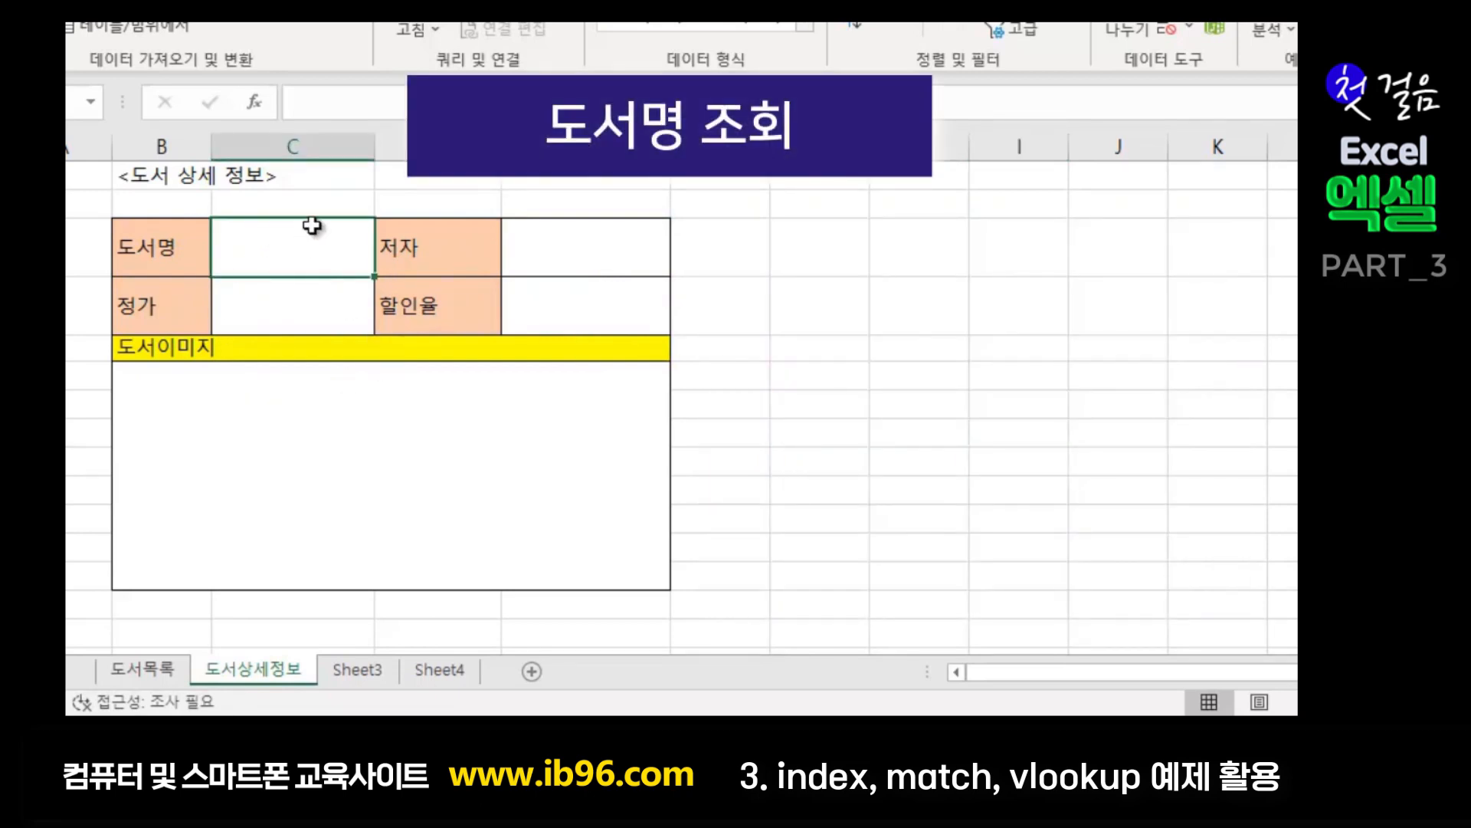
click(920, 449)
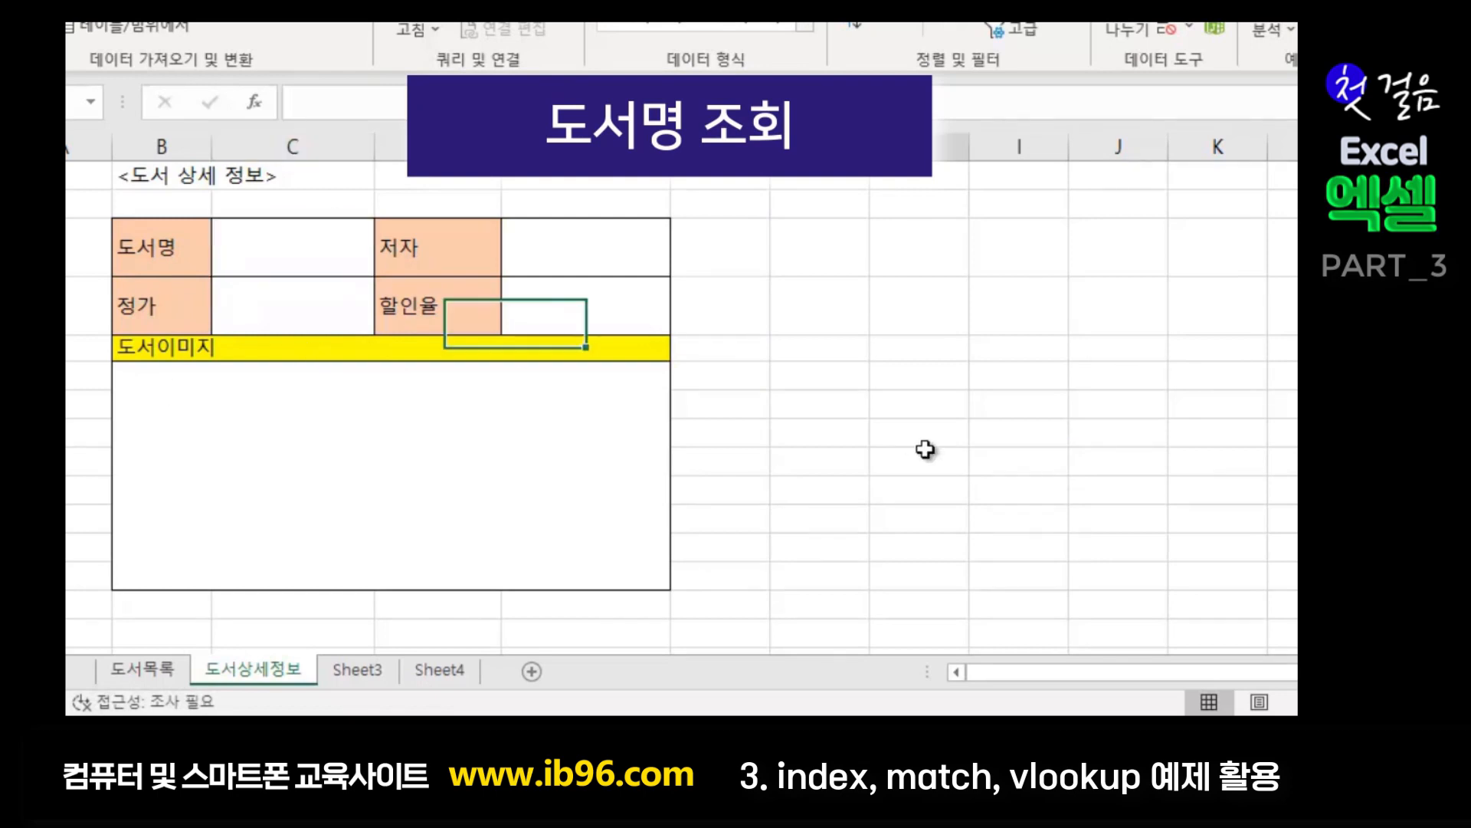
- Define the name 도서명 for the book titles in C5:C9 of the 도서목록 sheet
click(146, 671)
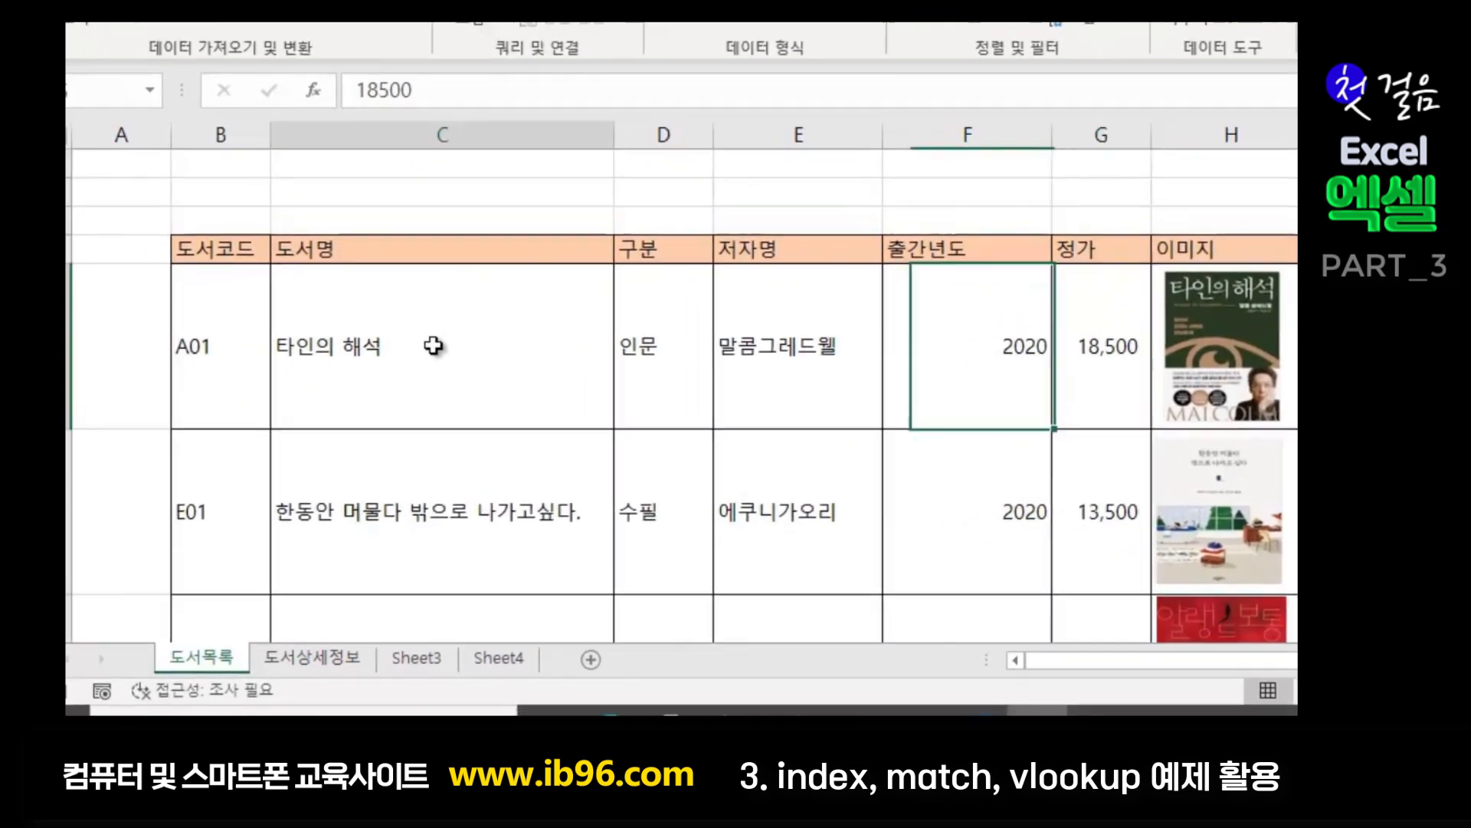
click(433, 345)
click(381, 515)
click(382, 401)
click(382, 440)
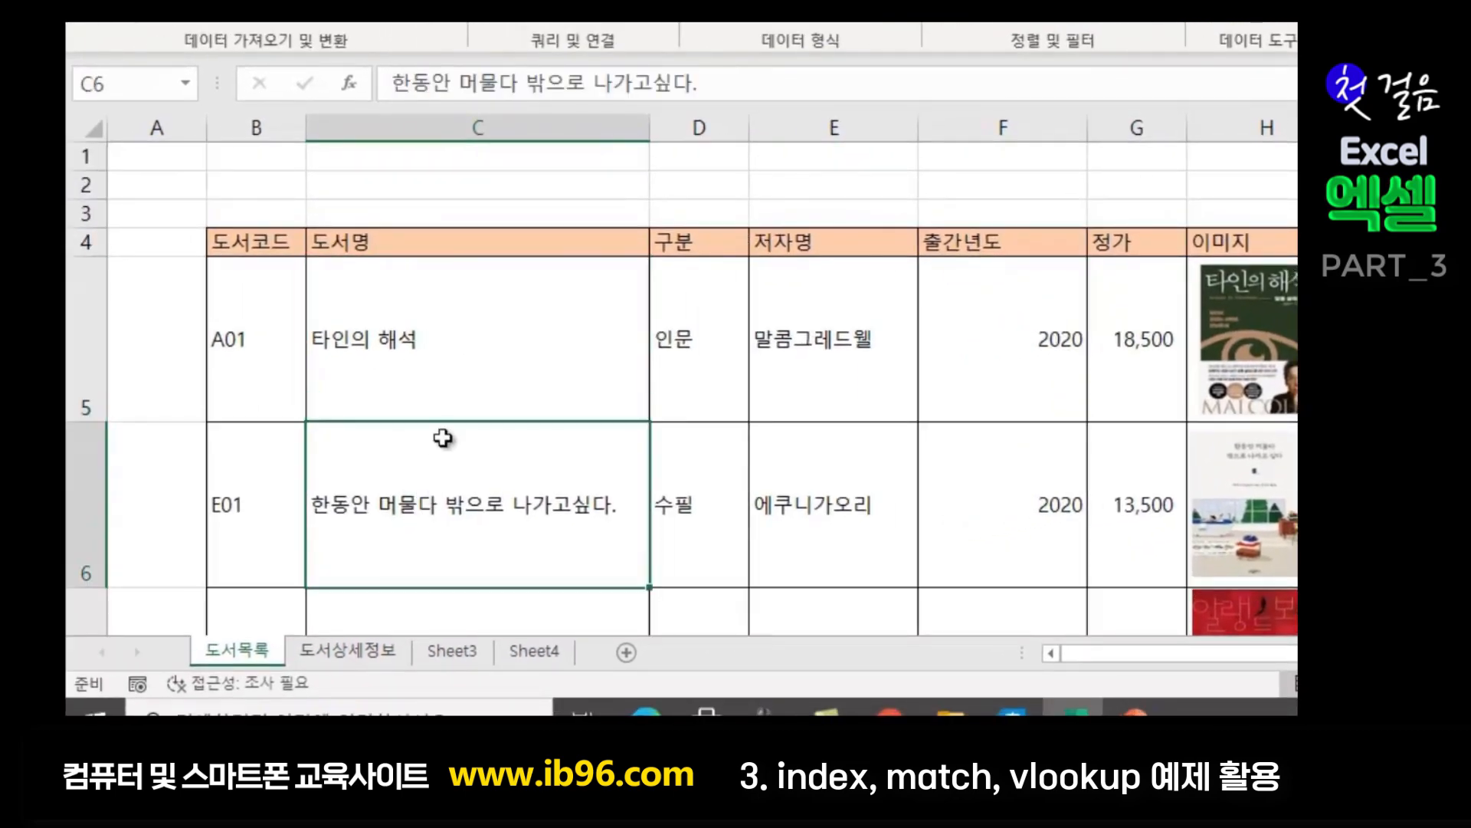
click(424, 316)
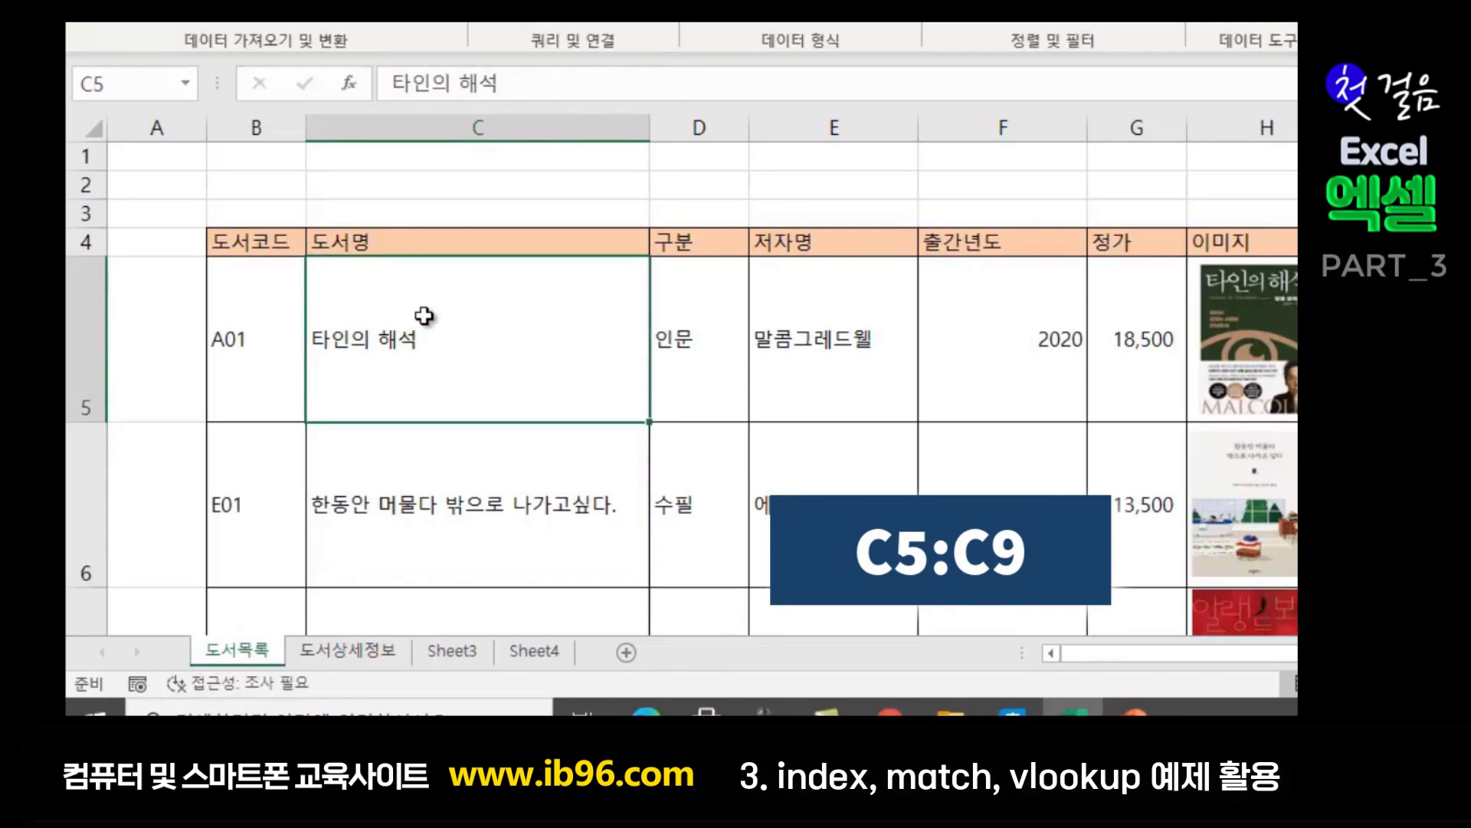
drag(423, 315, 427, 416)
scroll(430, 417, up, 3)
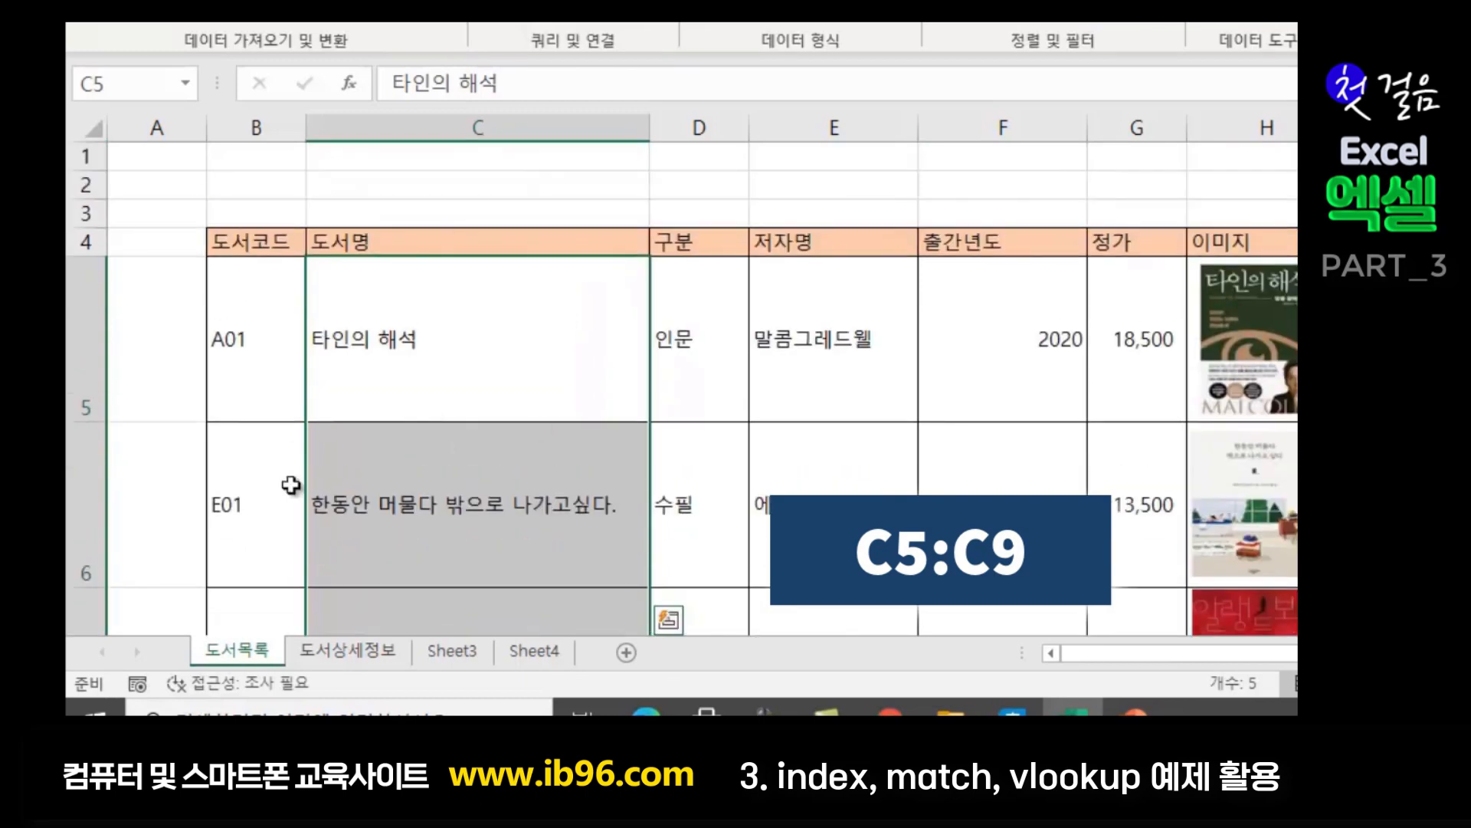
click(119, 83)
text(도서명)
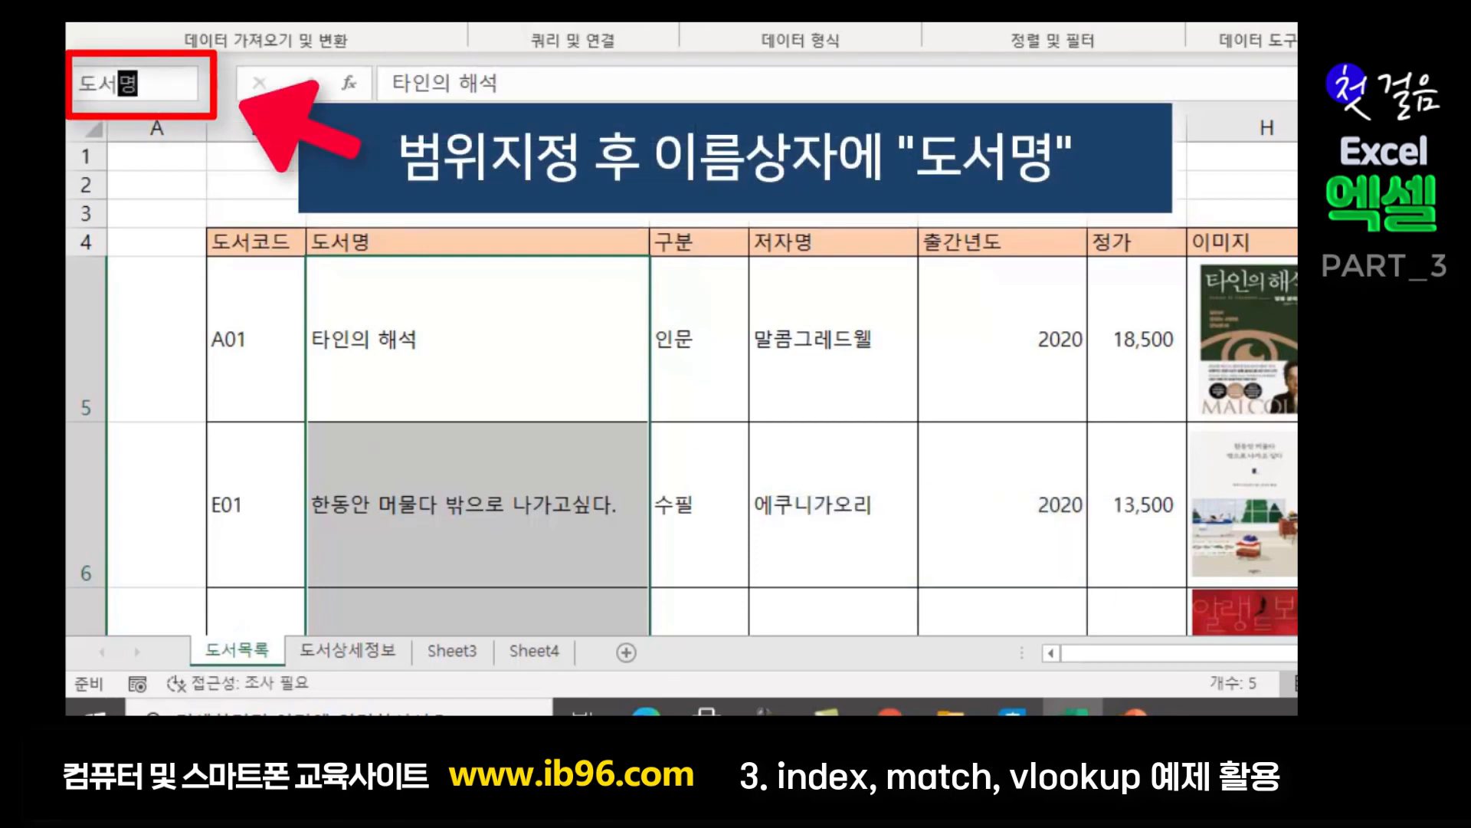
key(Return)
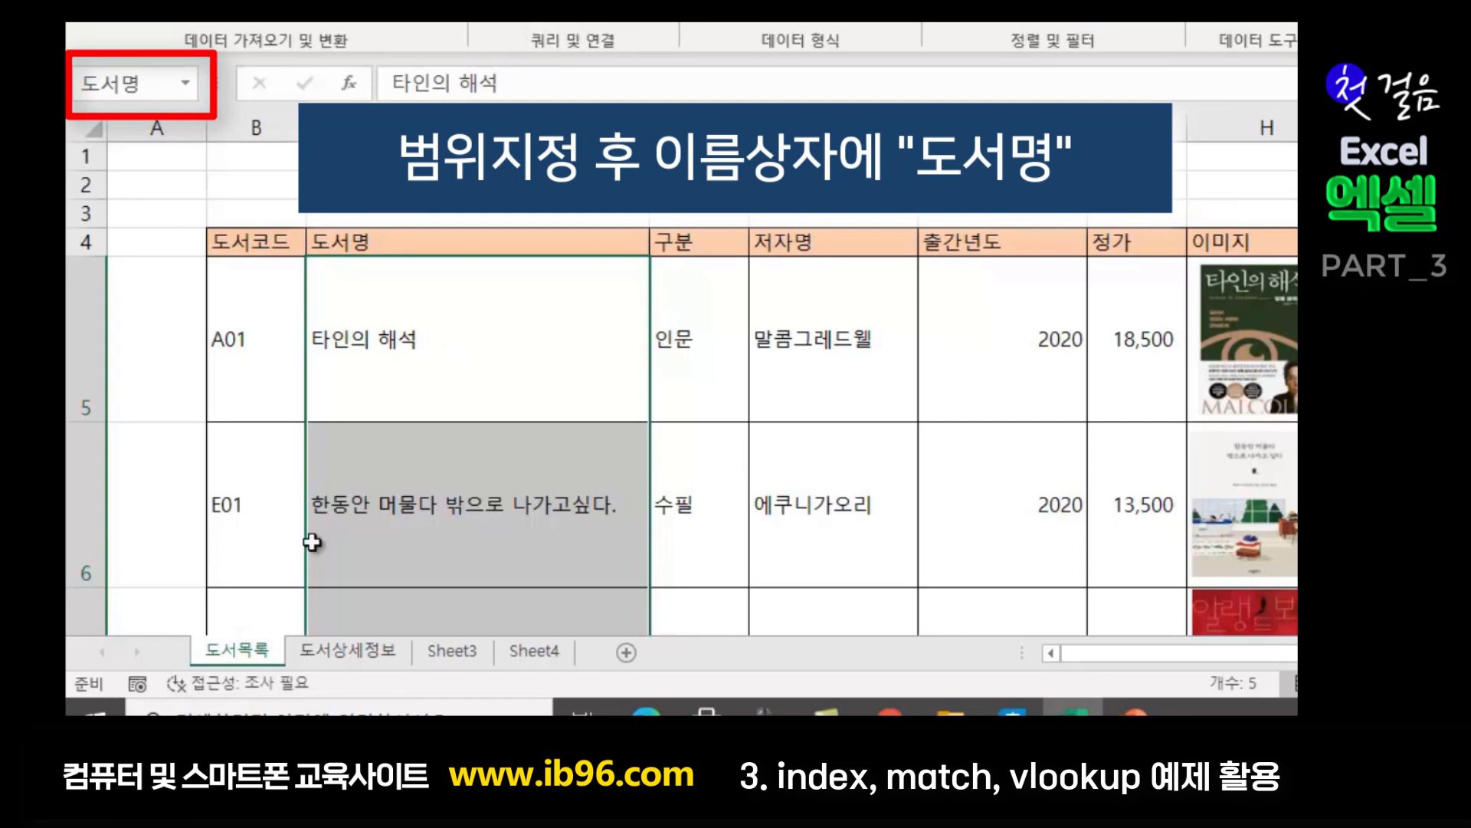
- Add list data validation with the source =도서명 to the 도서명 cell C3 on the 도서상세정보 sheet
click(347, 651)
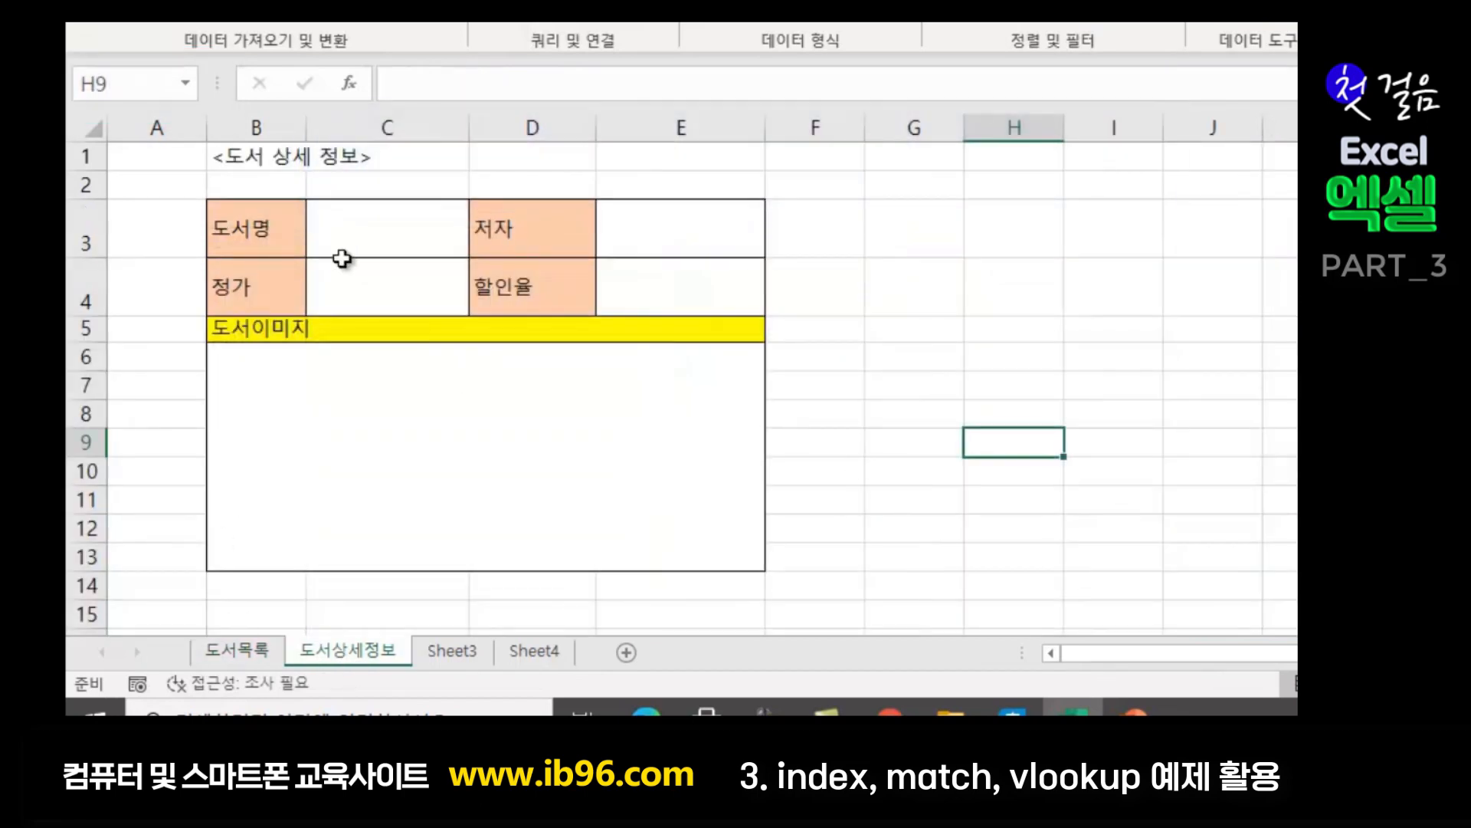
click(357, 224)
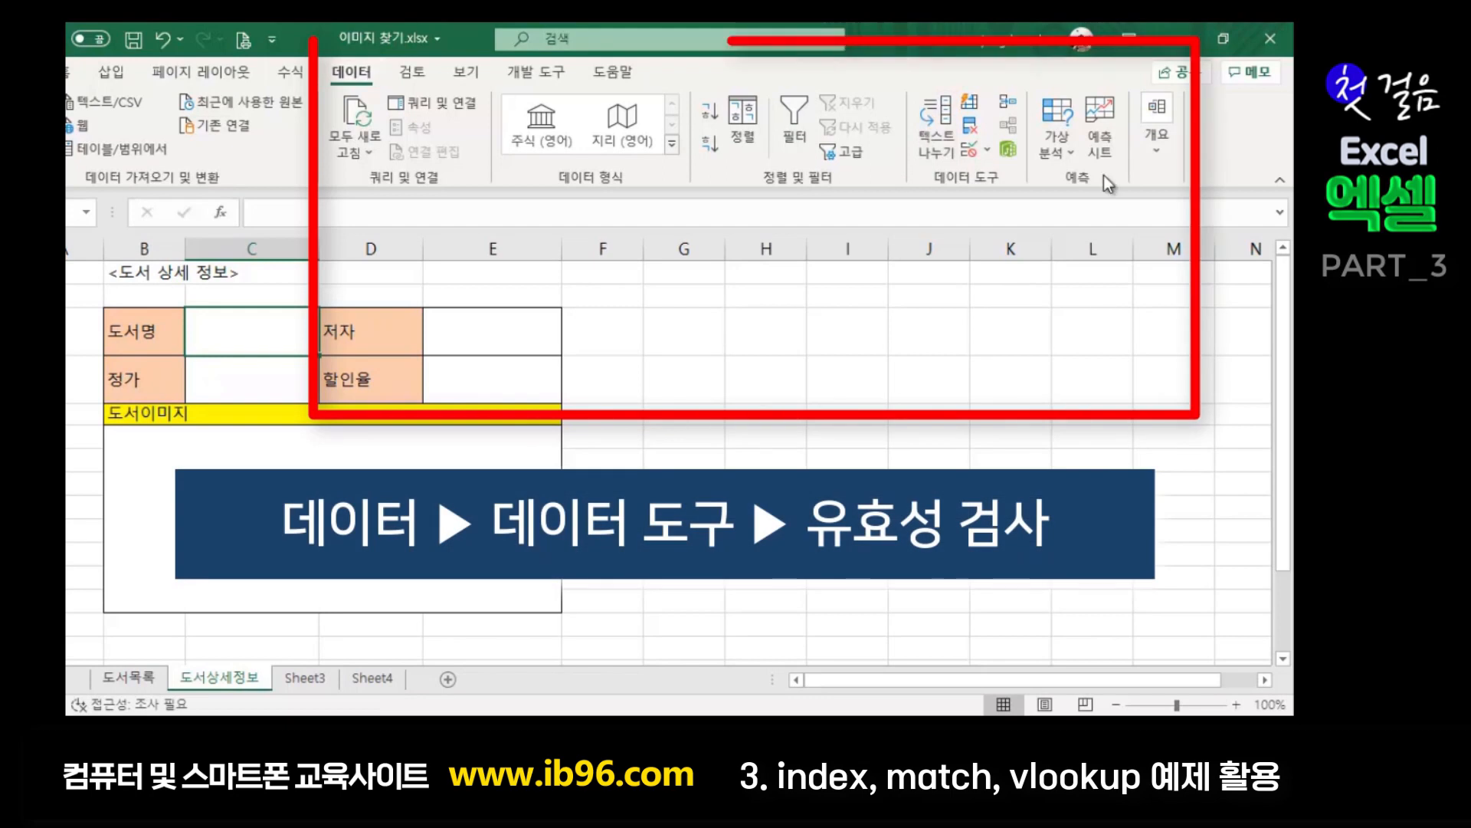
click(971, 152)
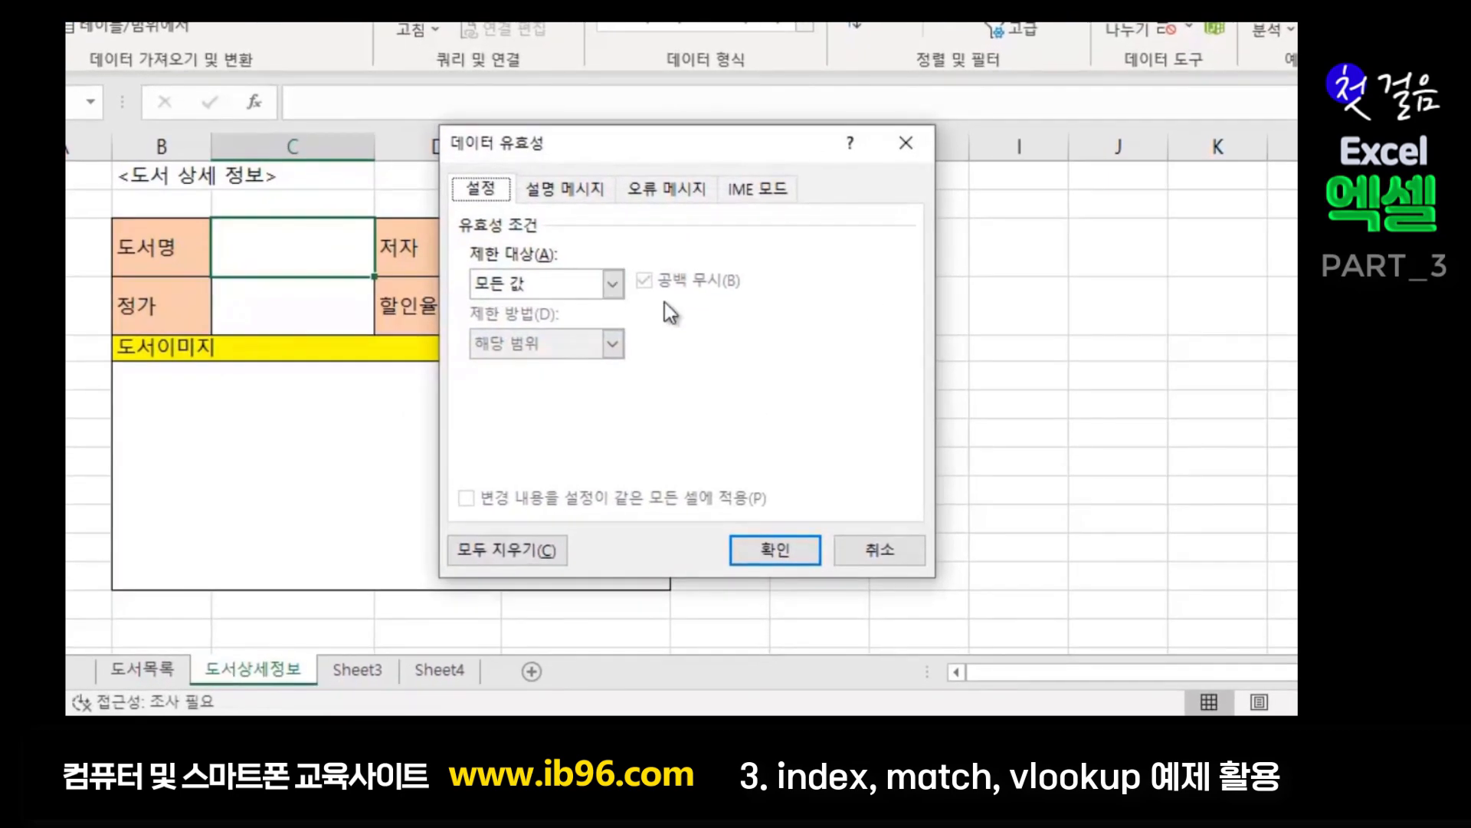
click(613, 284)
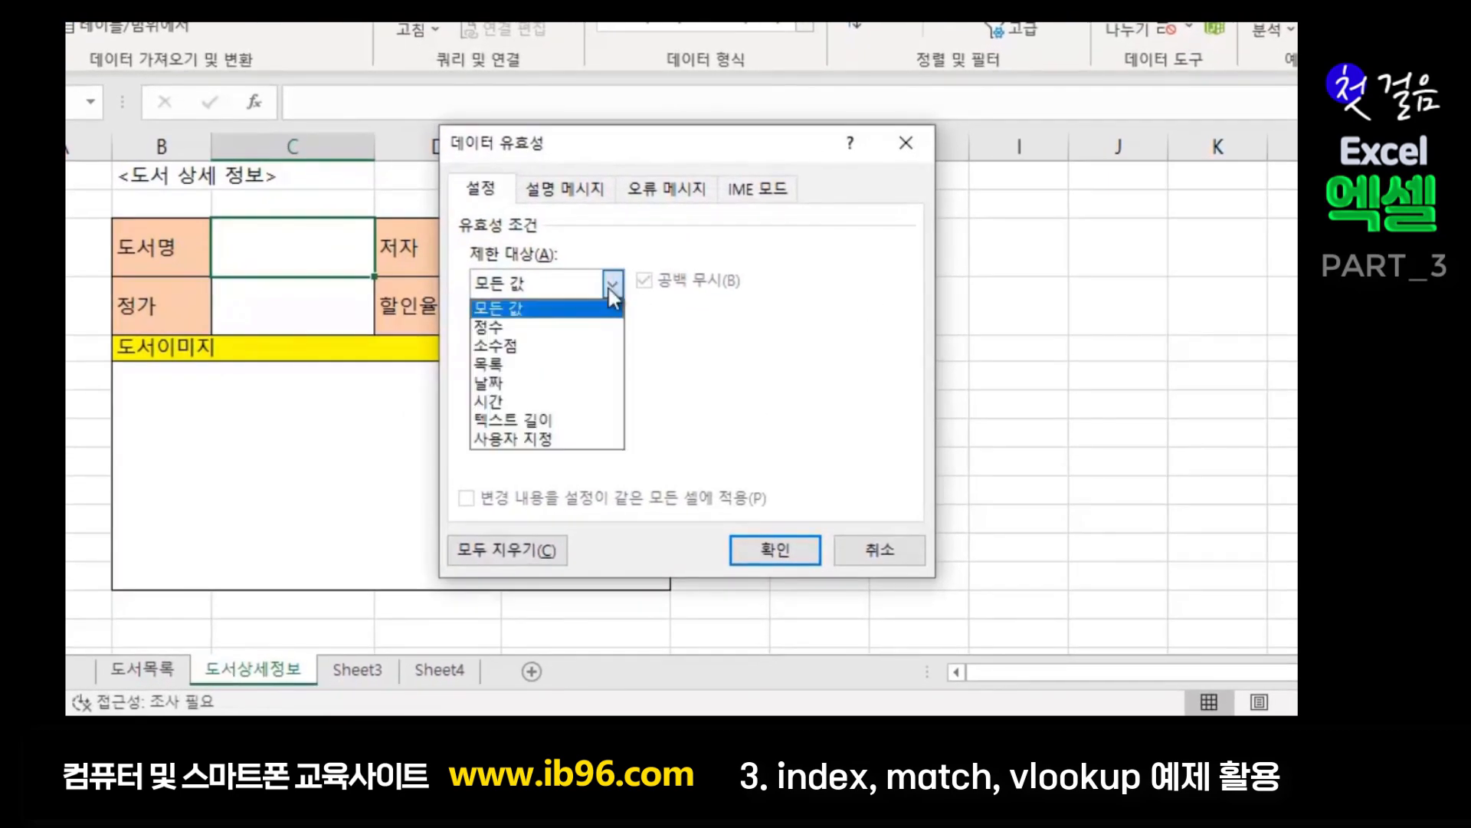
click(500, 371)
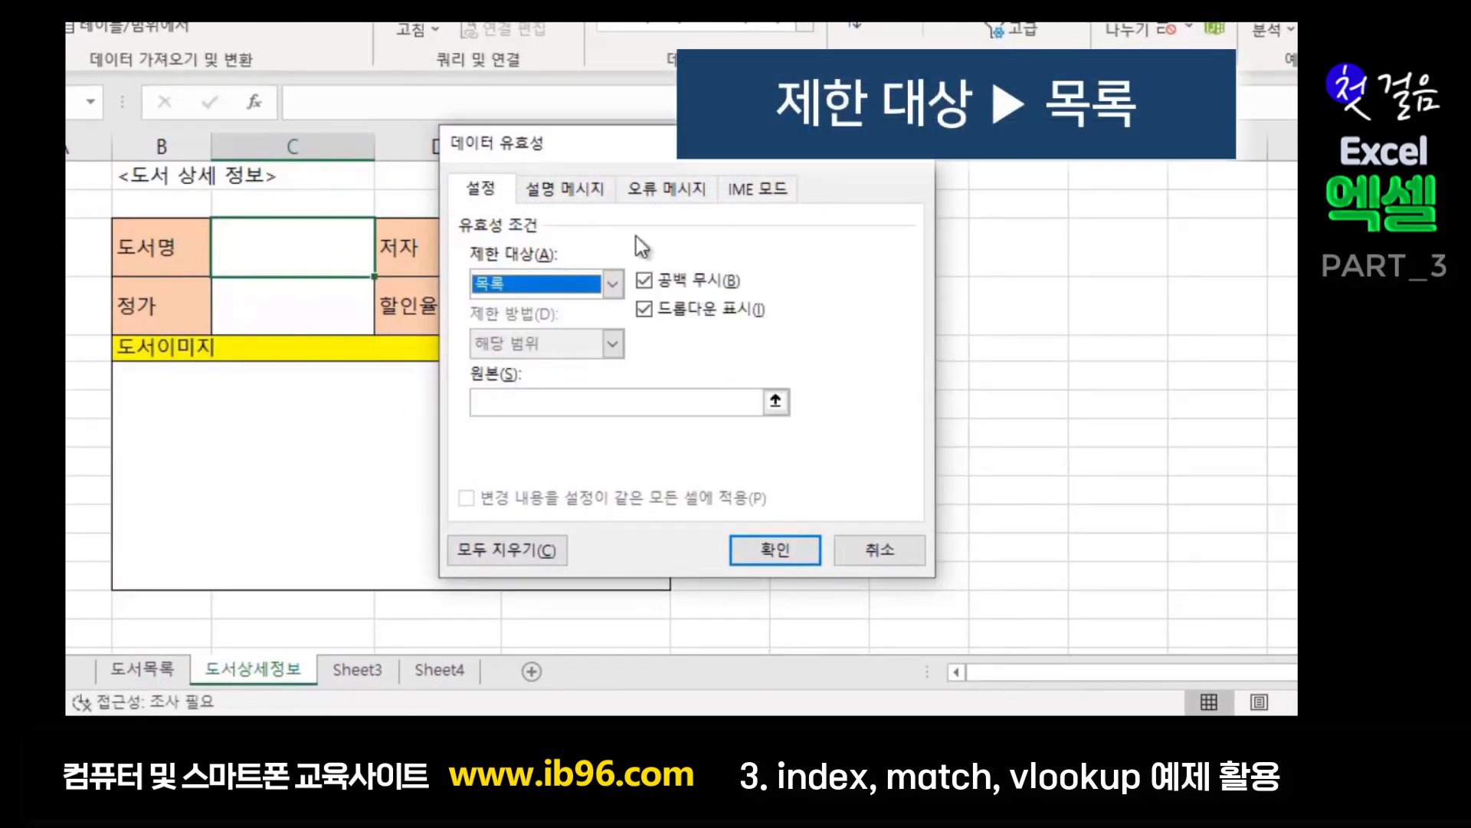
click(505, 405)
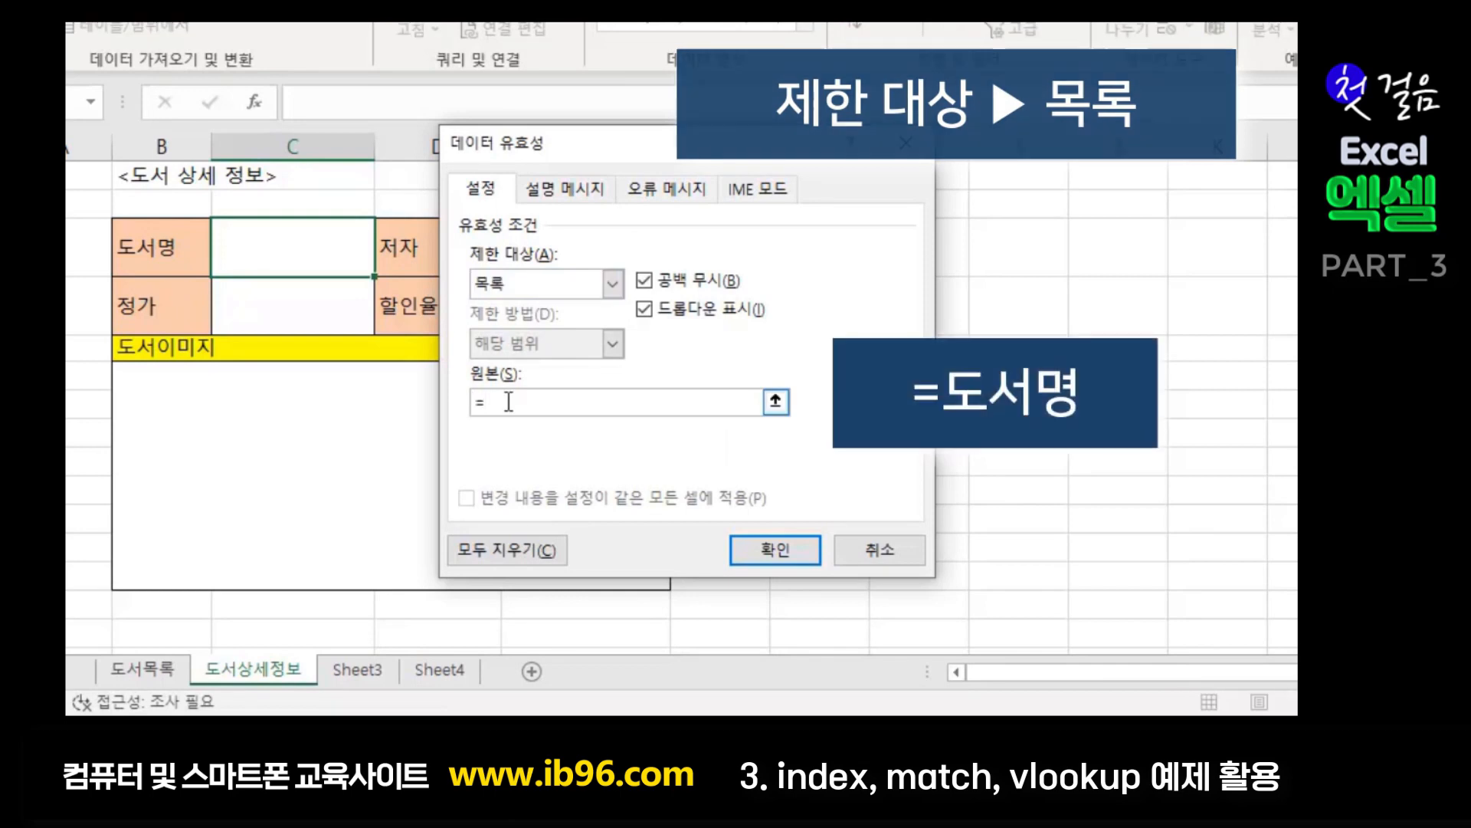
click(781, 549)
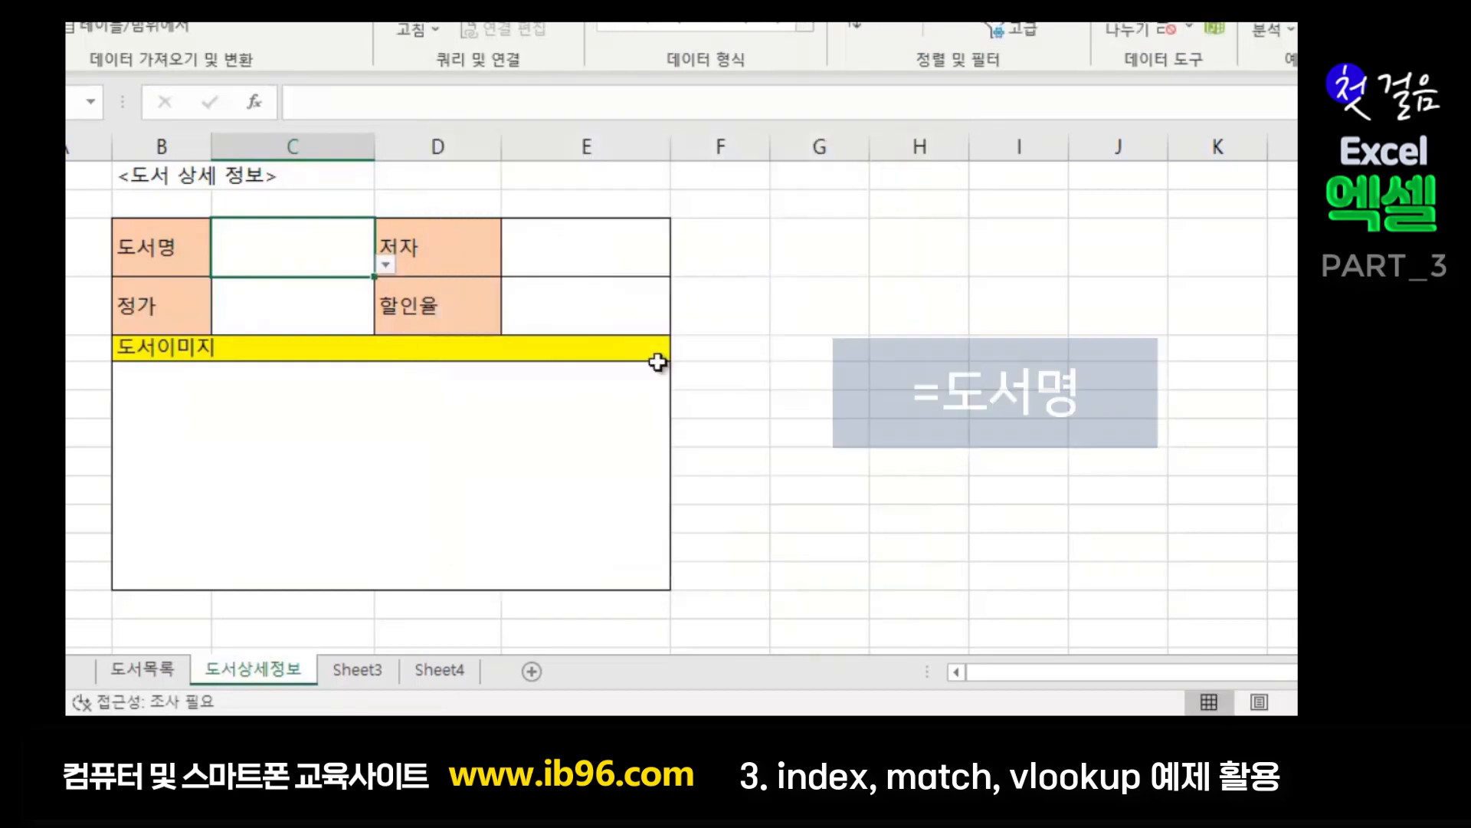
- Try several titles from the 도서명 drop-down list and widen column C until 필 때도 질때도 동백꽃처럼 fits in the cell
click(386, 266)
click(279, 305)
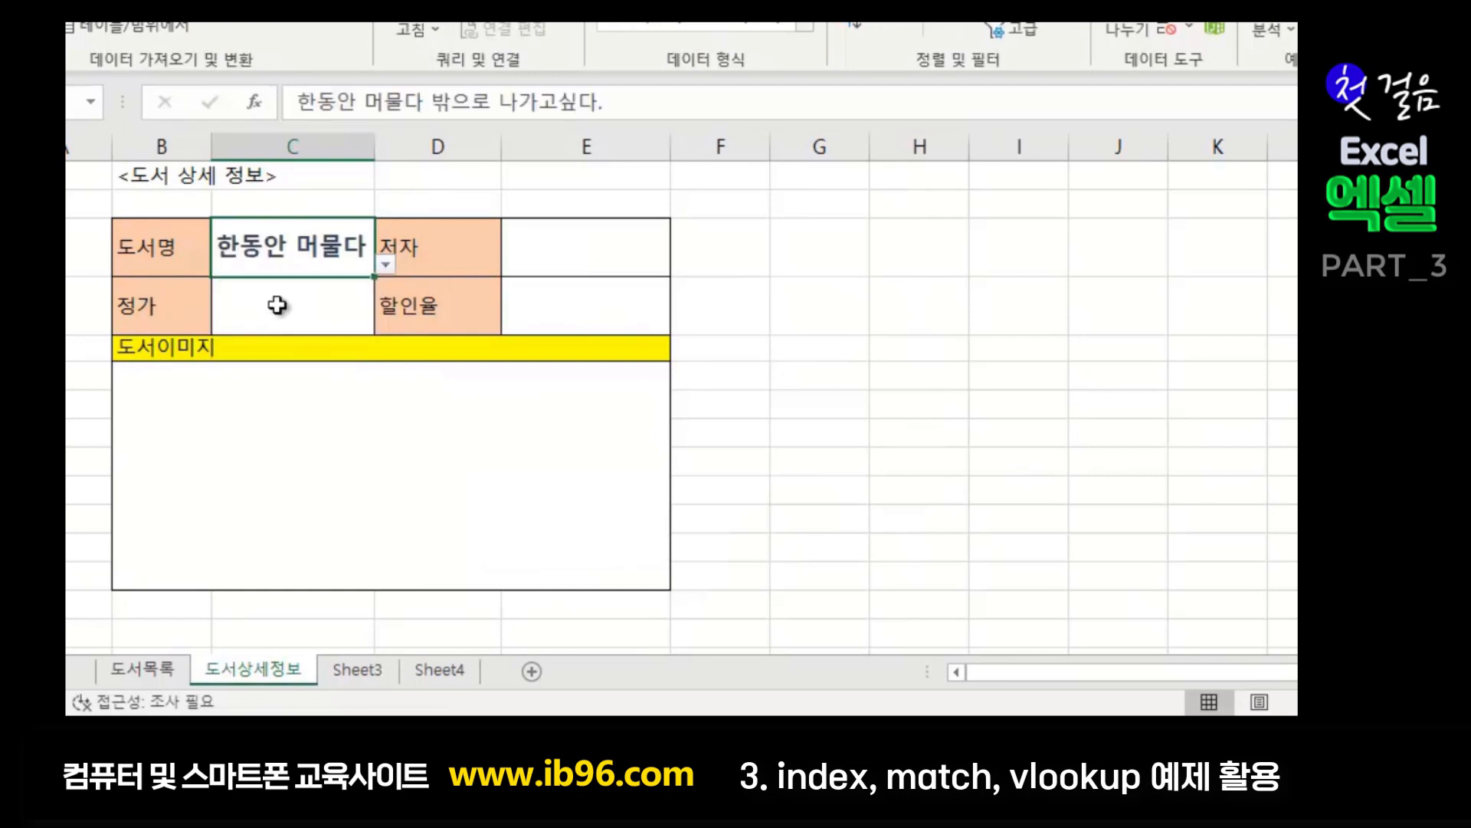
click(387, 265)
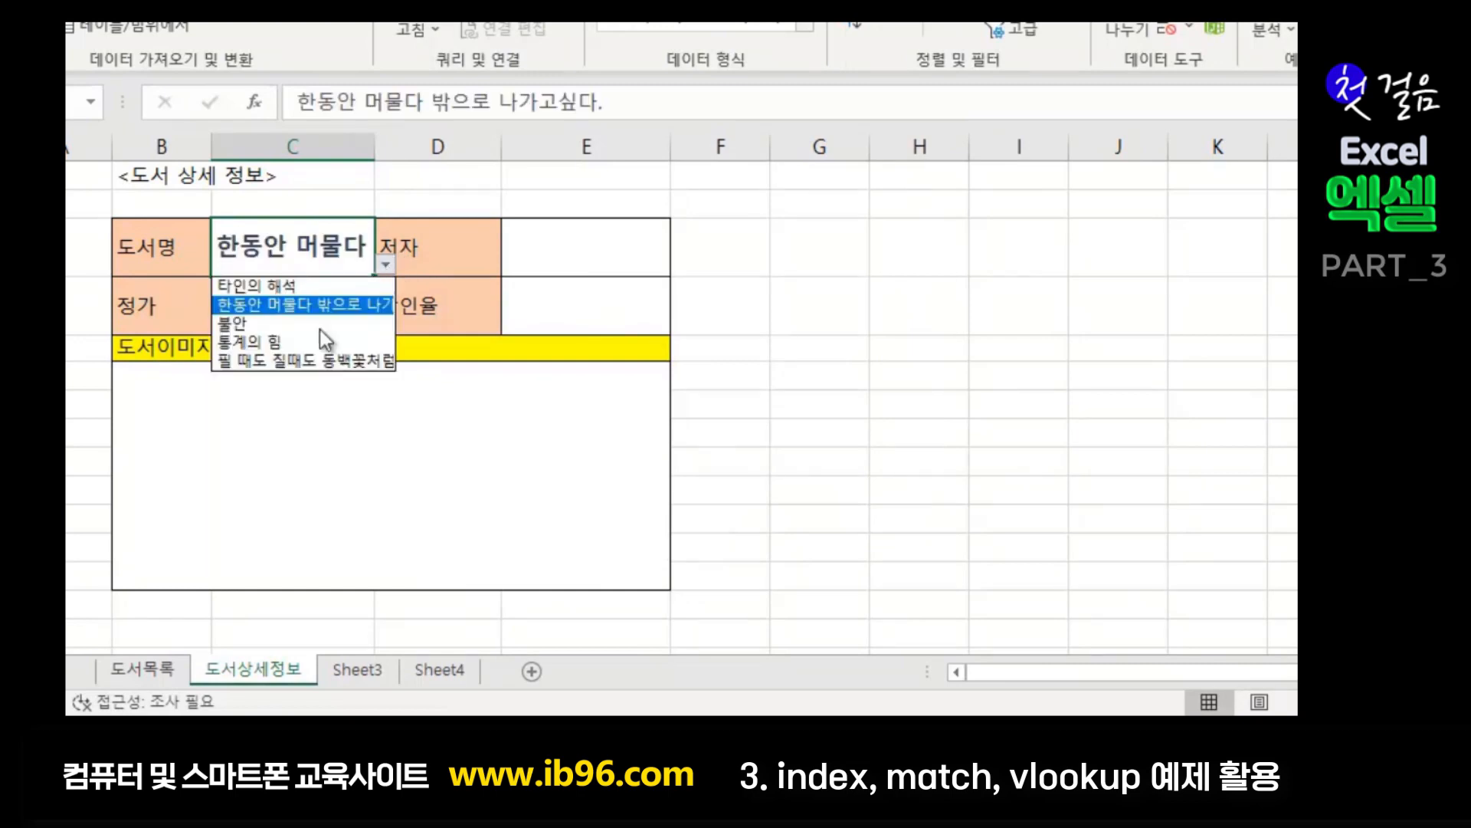
click(279, 333)
drag(379, 144, 437, 145)
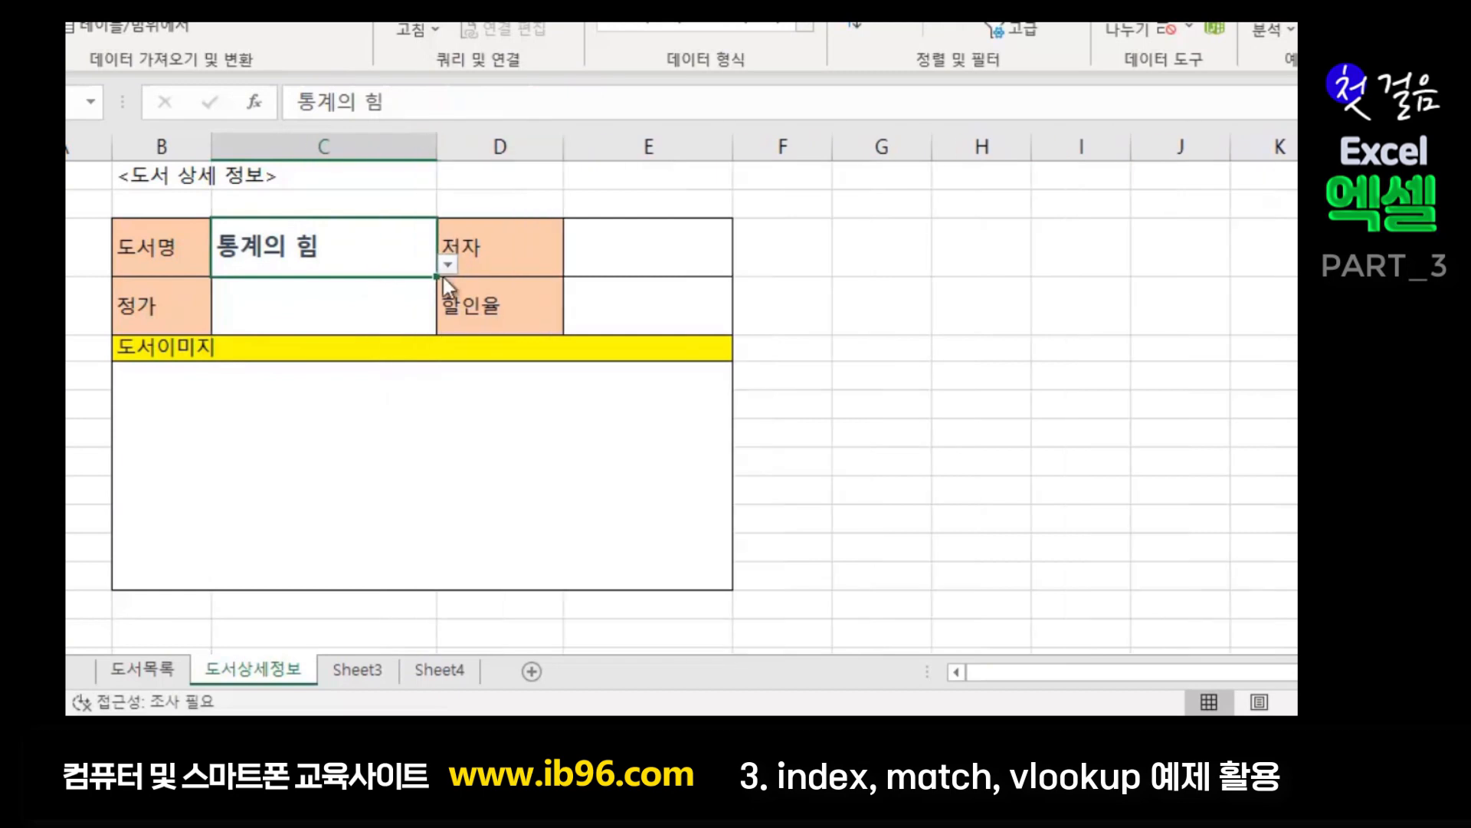
click(450, 252)
click(361, 247)
click(448, 265)
click(333, 361)
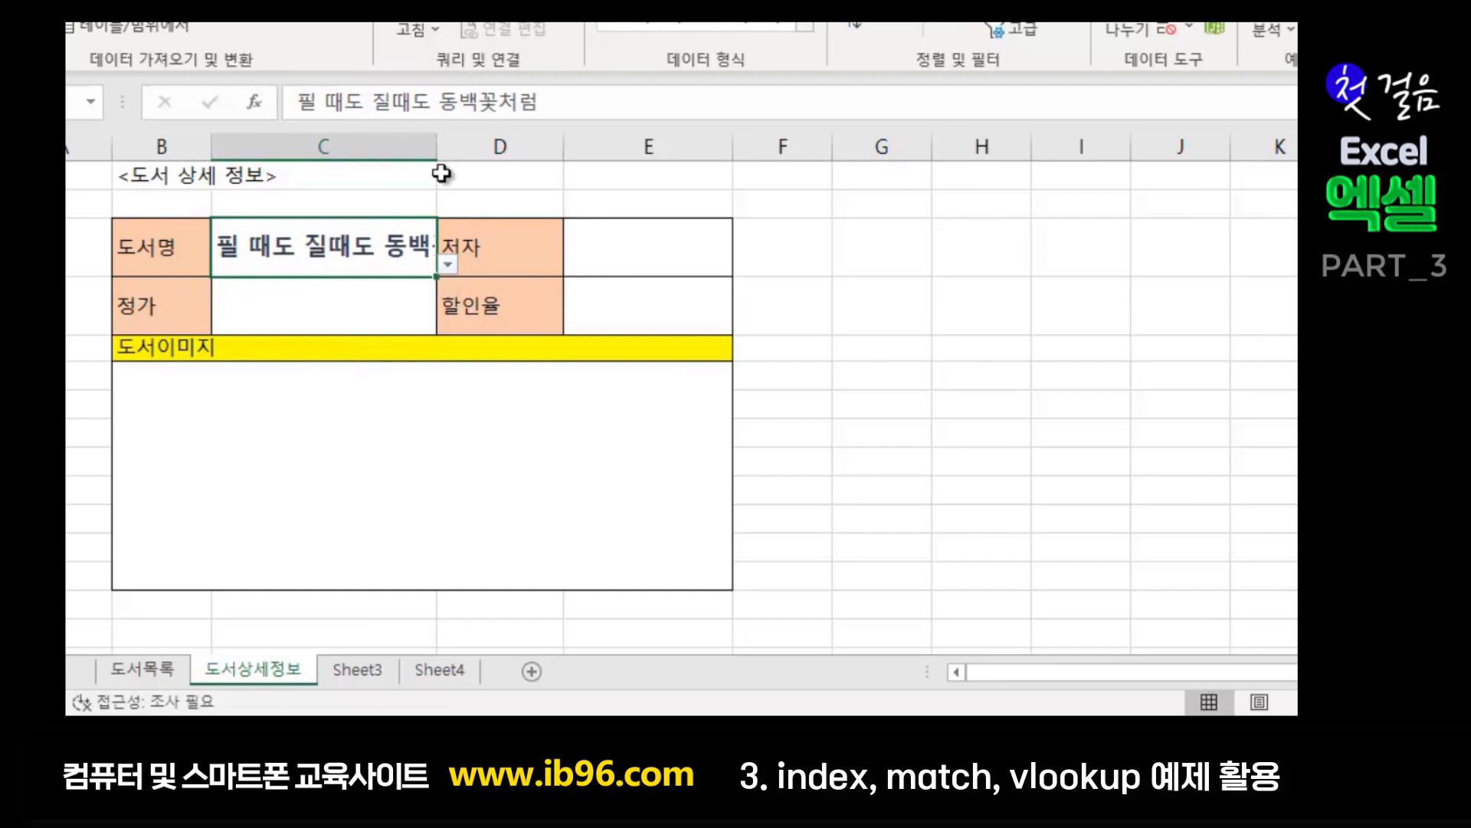
drag(436, 148, 521, 147)
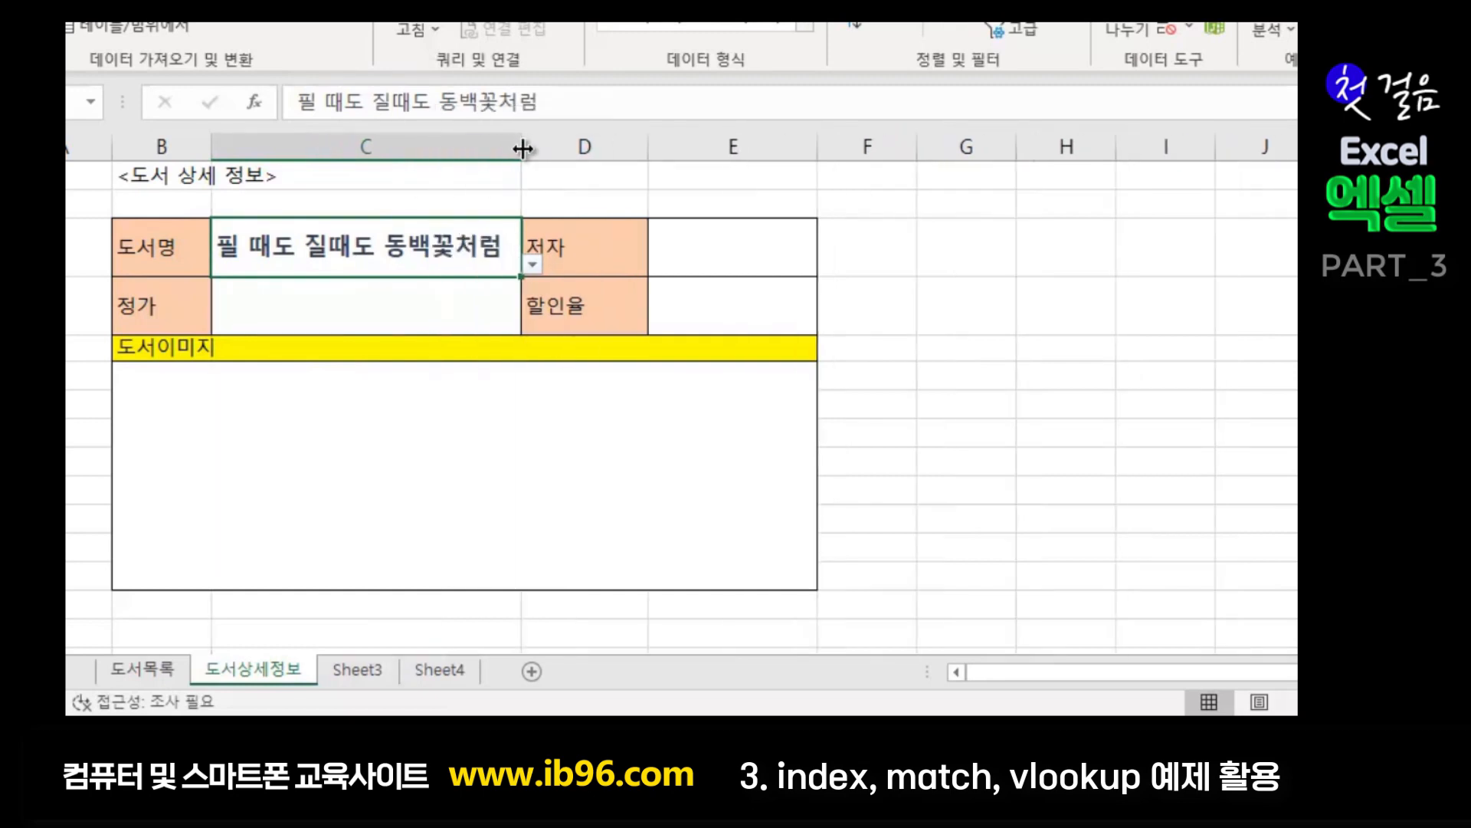
click(931, 440)
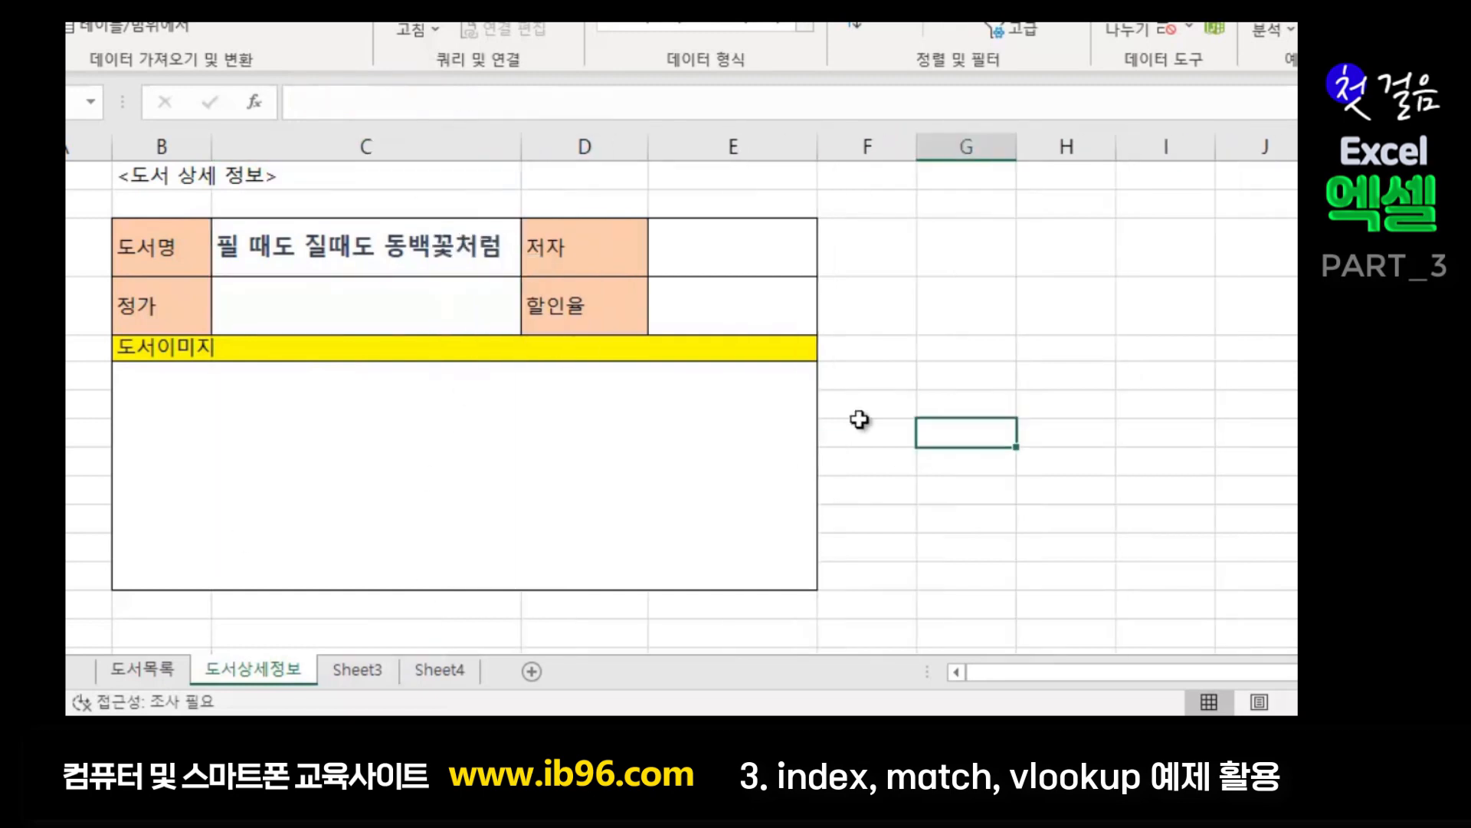
- Choose 타인의 해석 from the drop-down list in the 도서명 cell C3
click(164, 247)
click(343, 251)
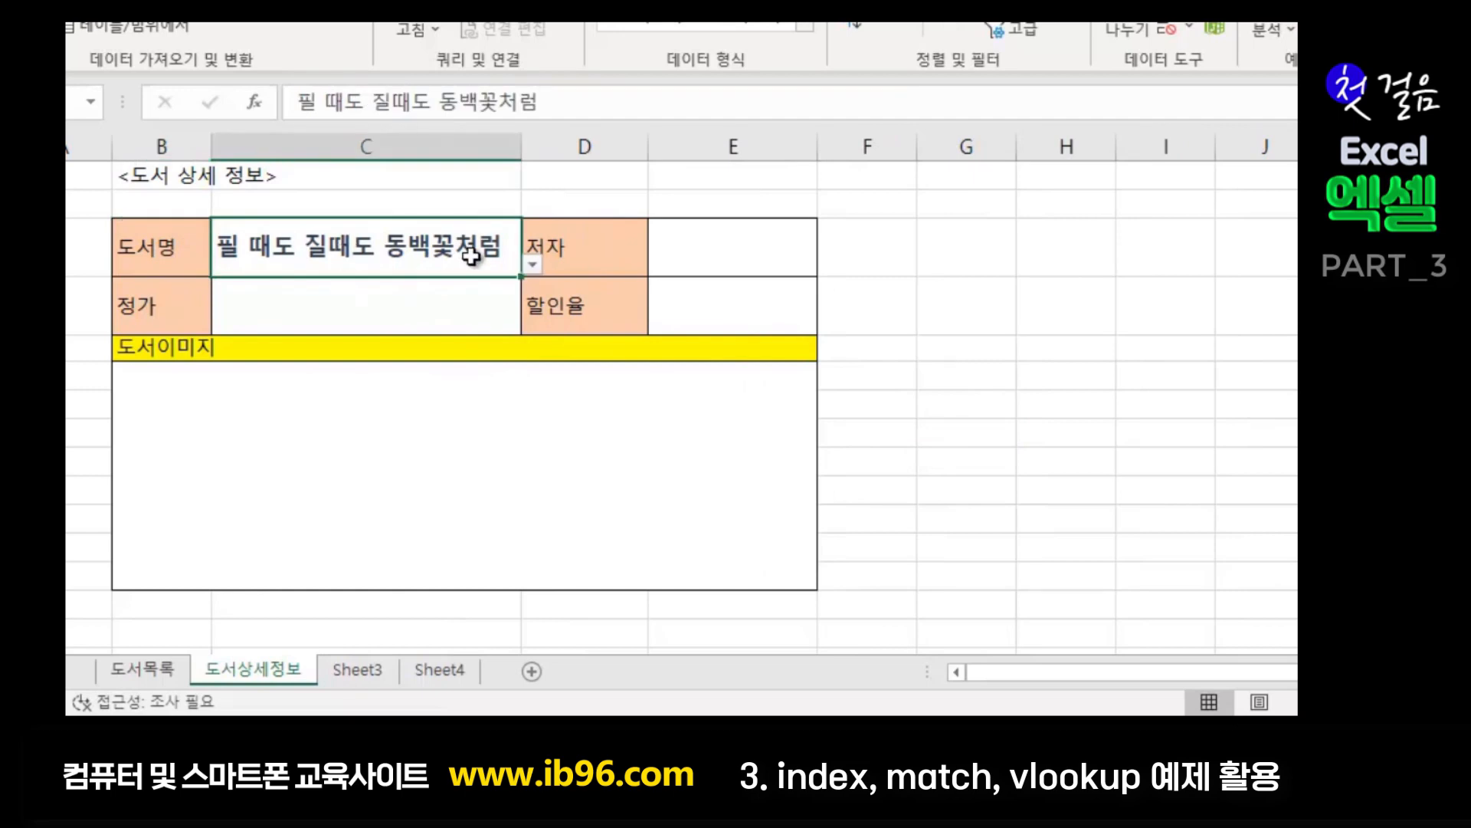
click(532, 265)
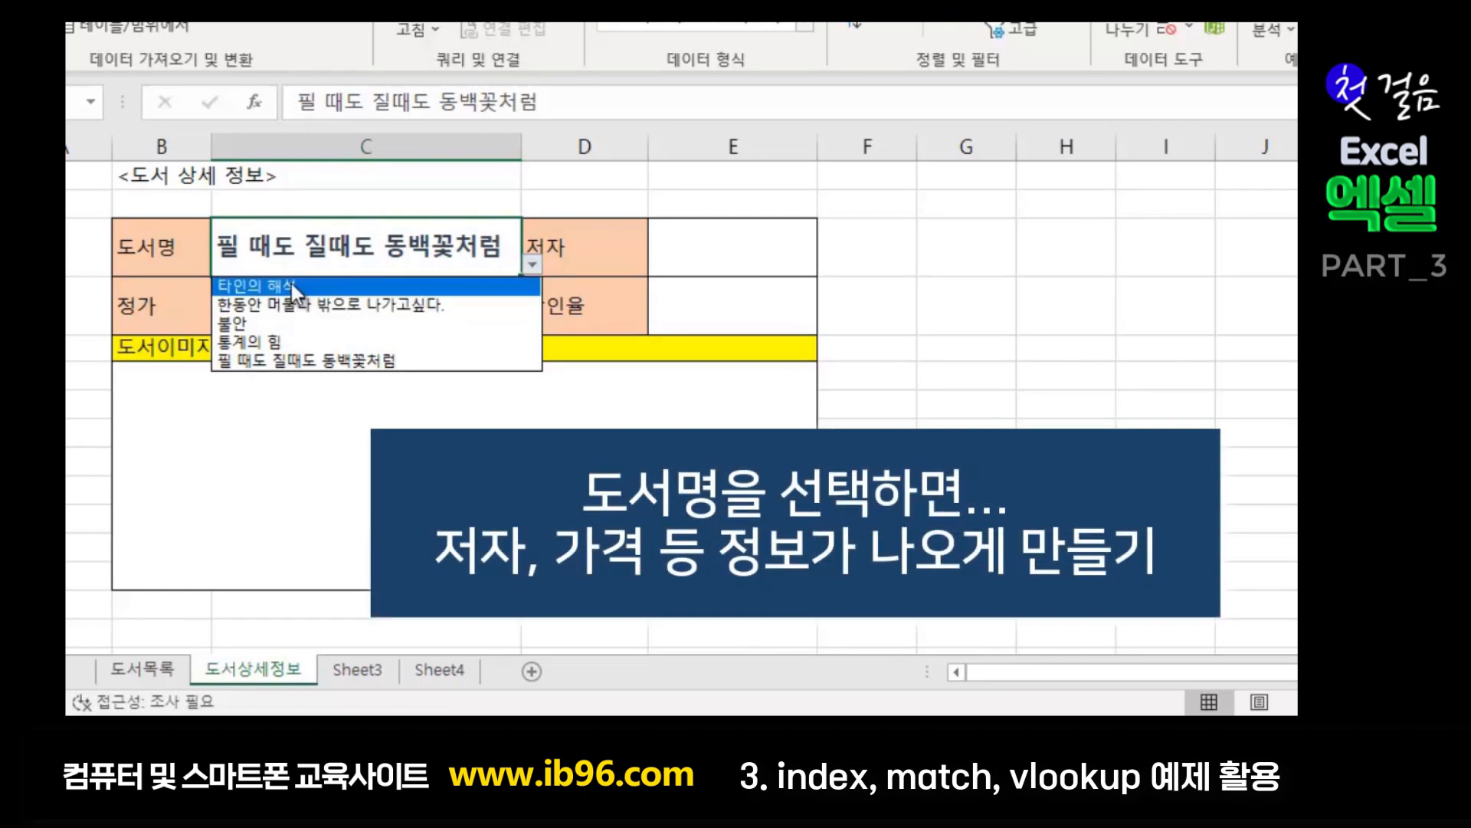
click(282, 289)
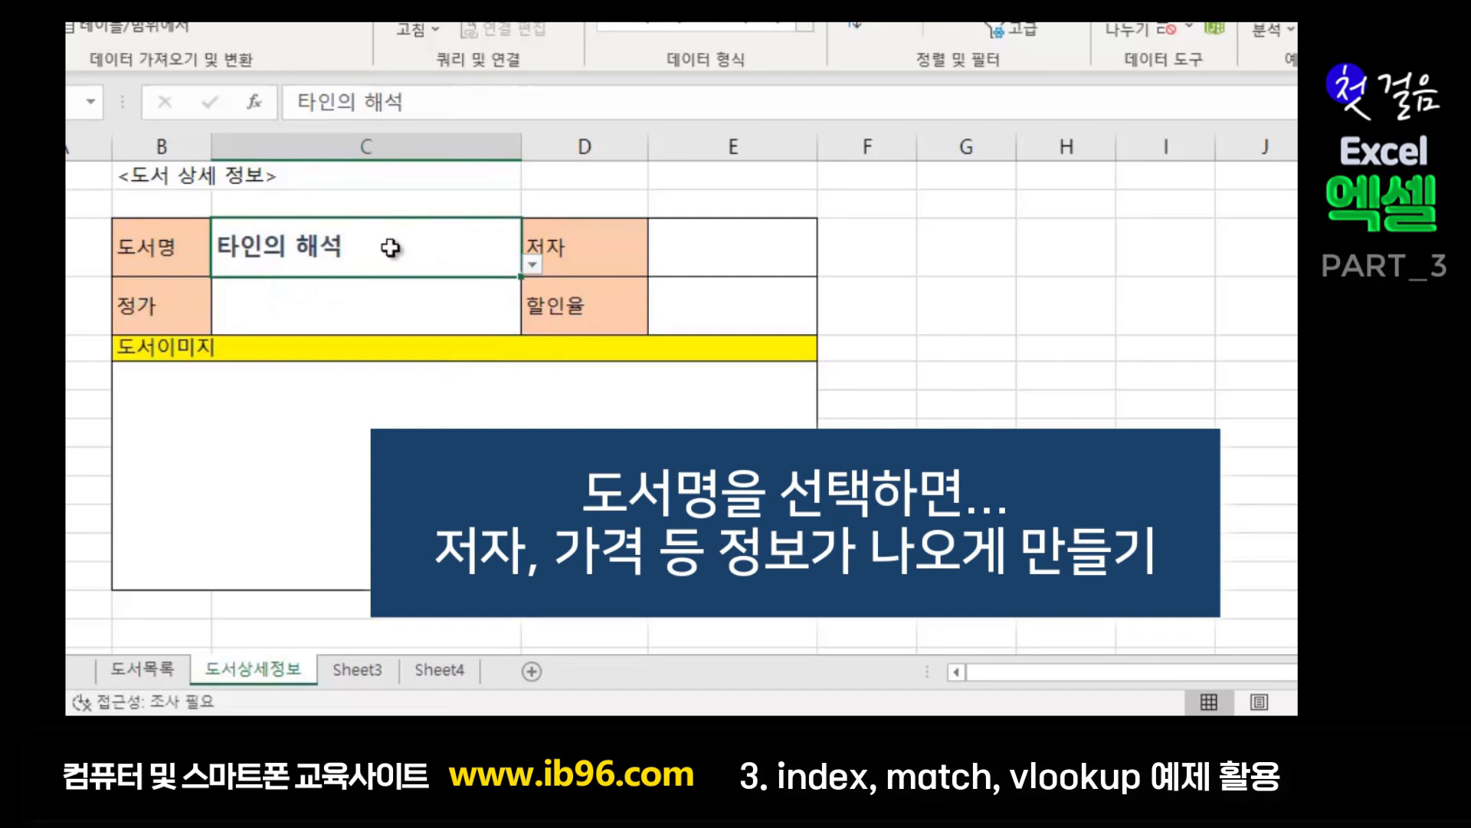
- Compare the form's 정가, 할인율 and 저자 fields with the 도서명 and 저자명 columns of the 도서목록 sheet
click(496, 314)
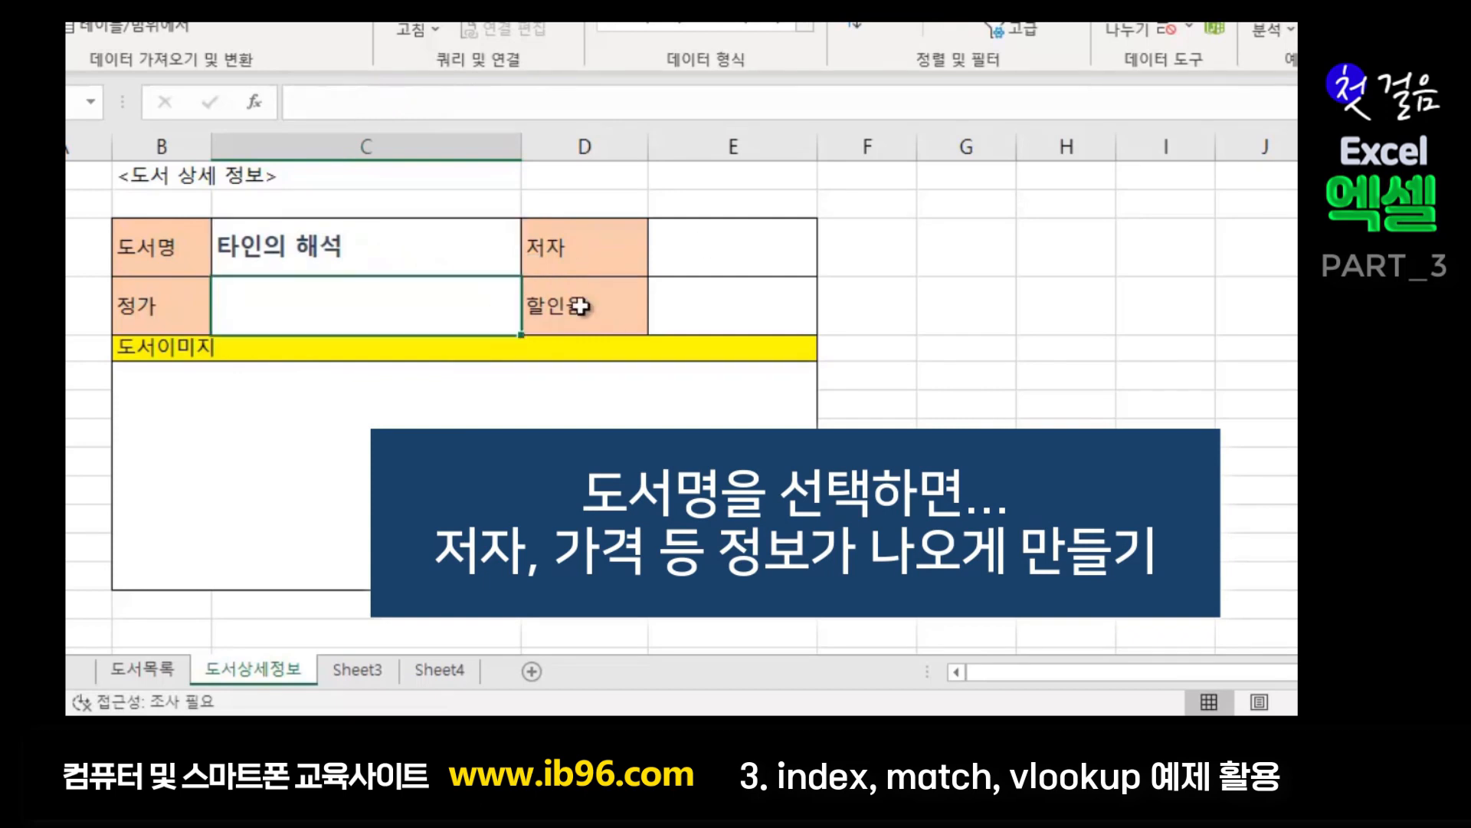
click(699, 308)
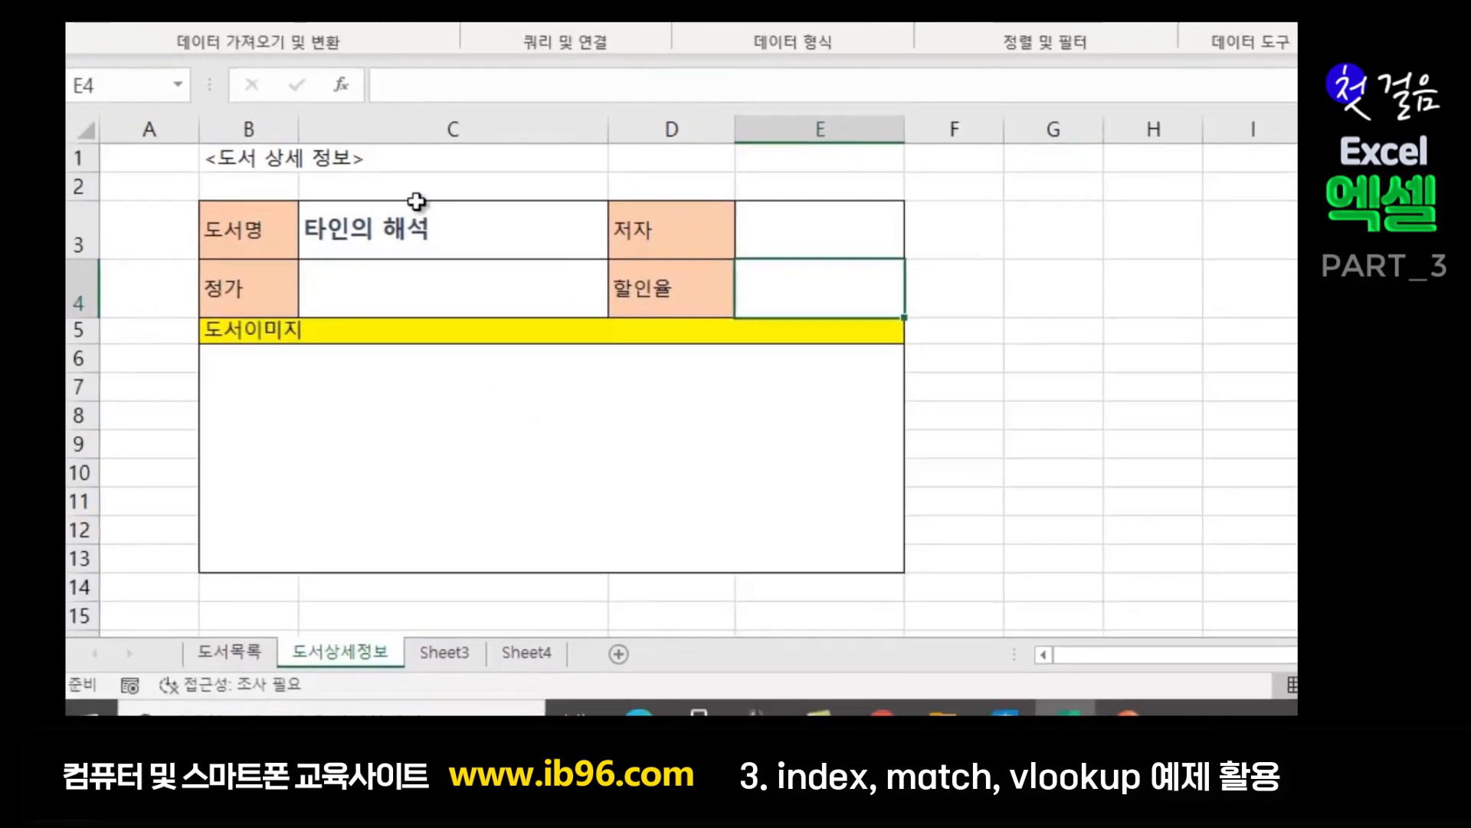
click(312, 249)
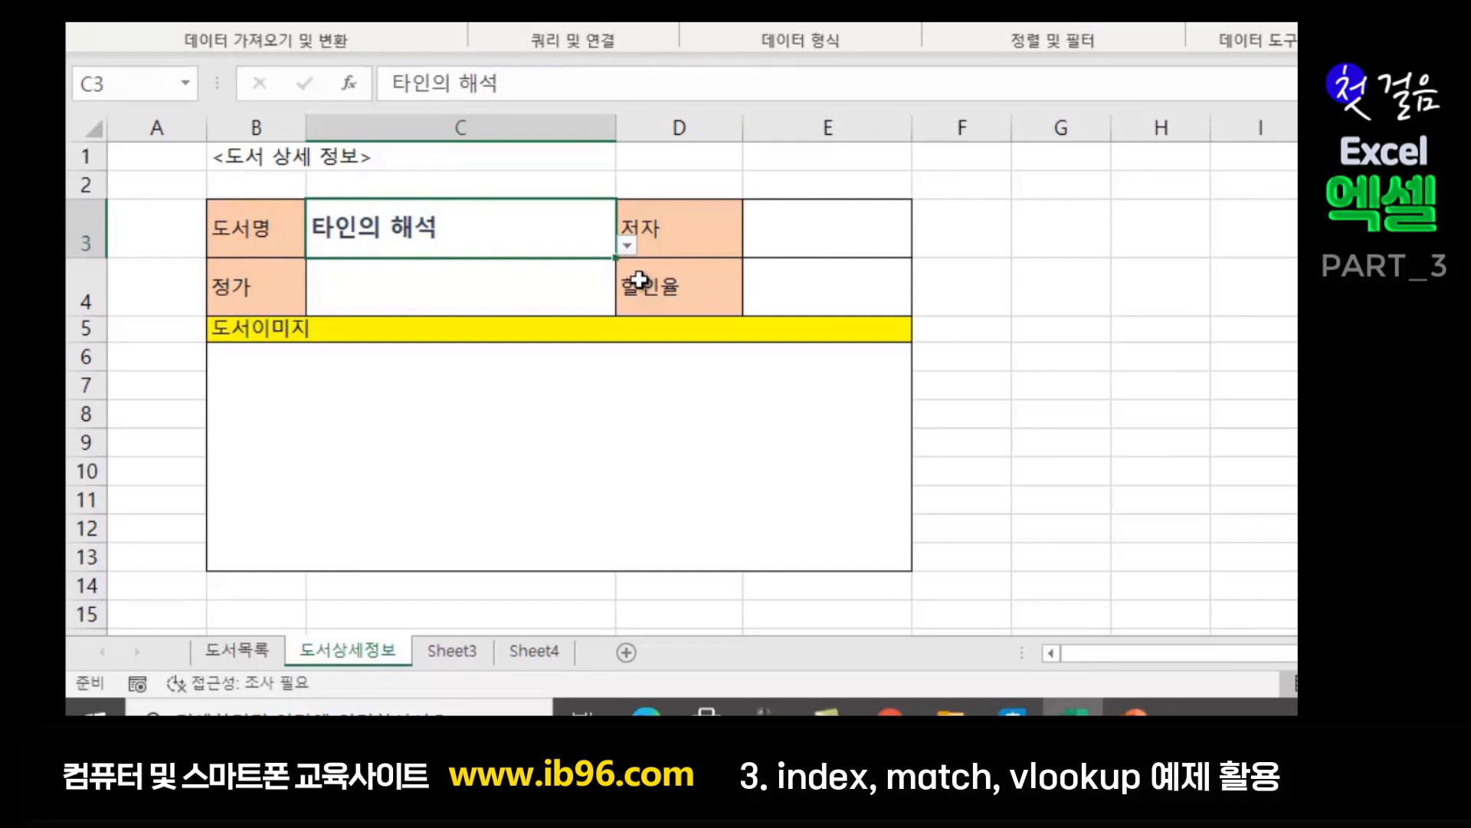
click(632, 245)
click(457, 269)
click(837, 226)
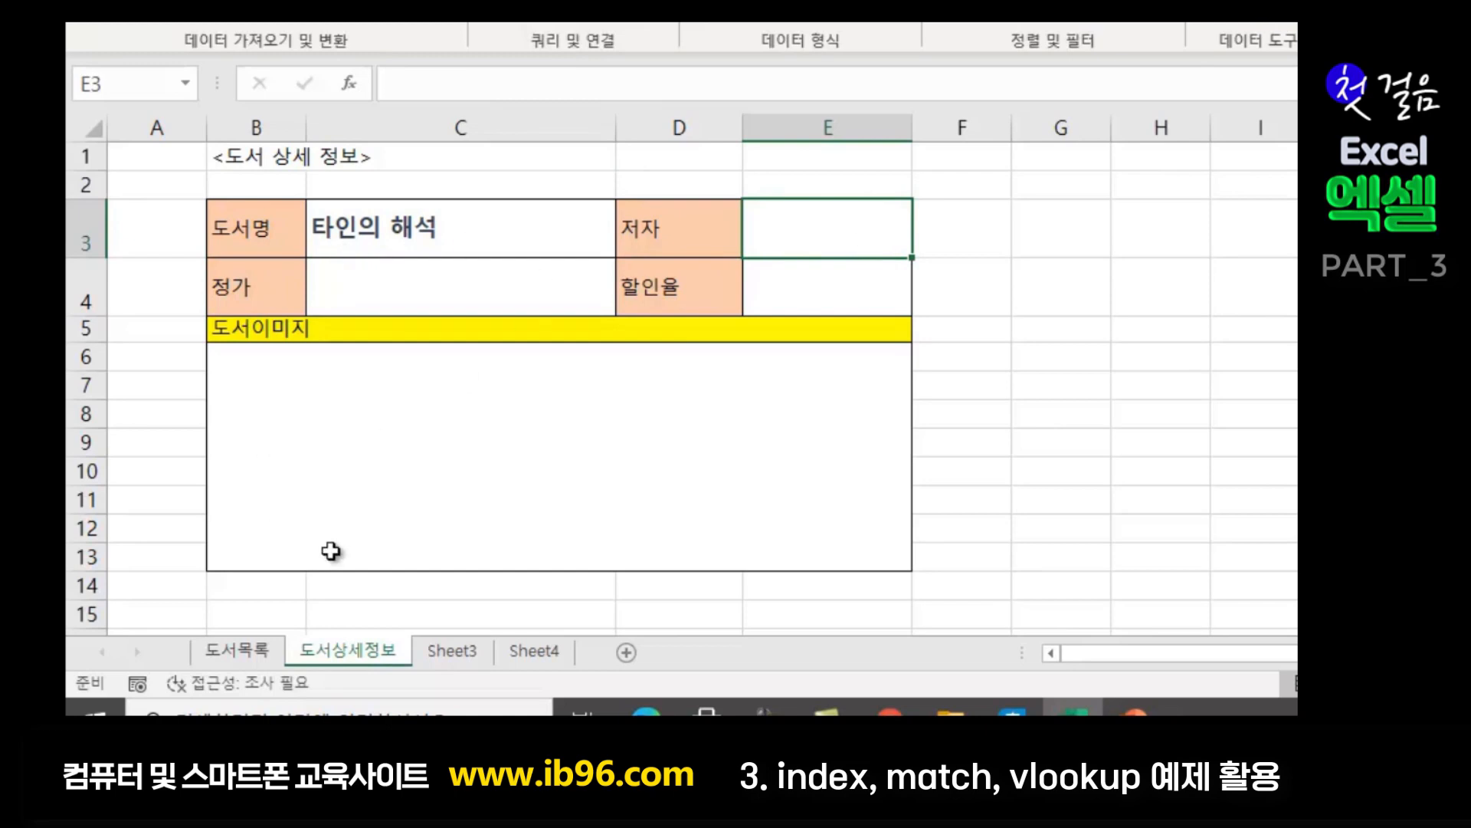
click(226, 650)
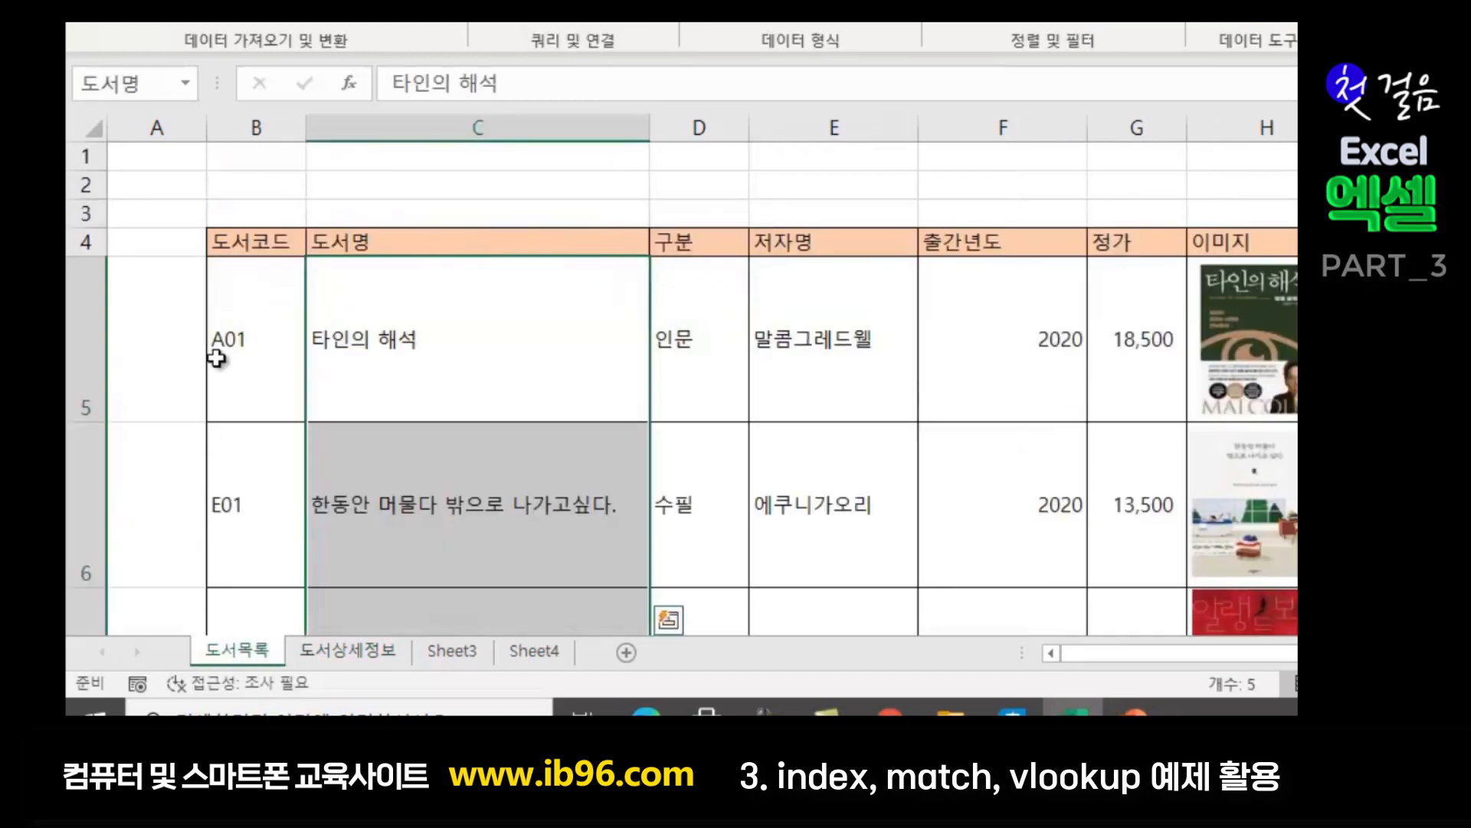
click(575, 305)
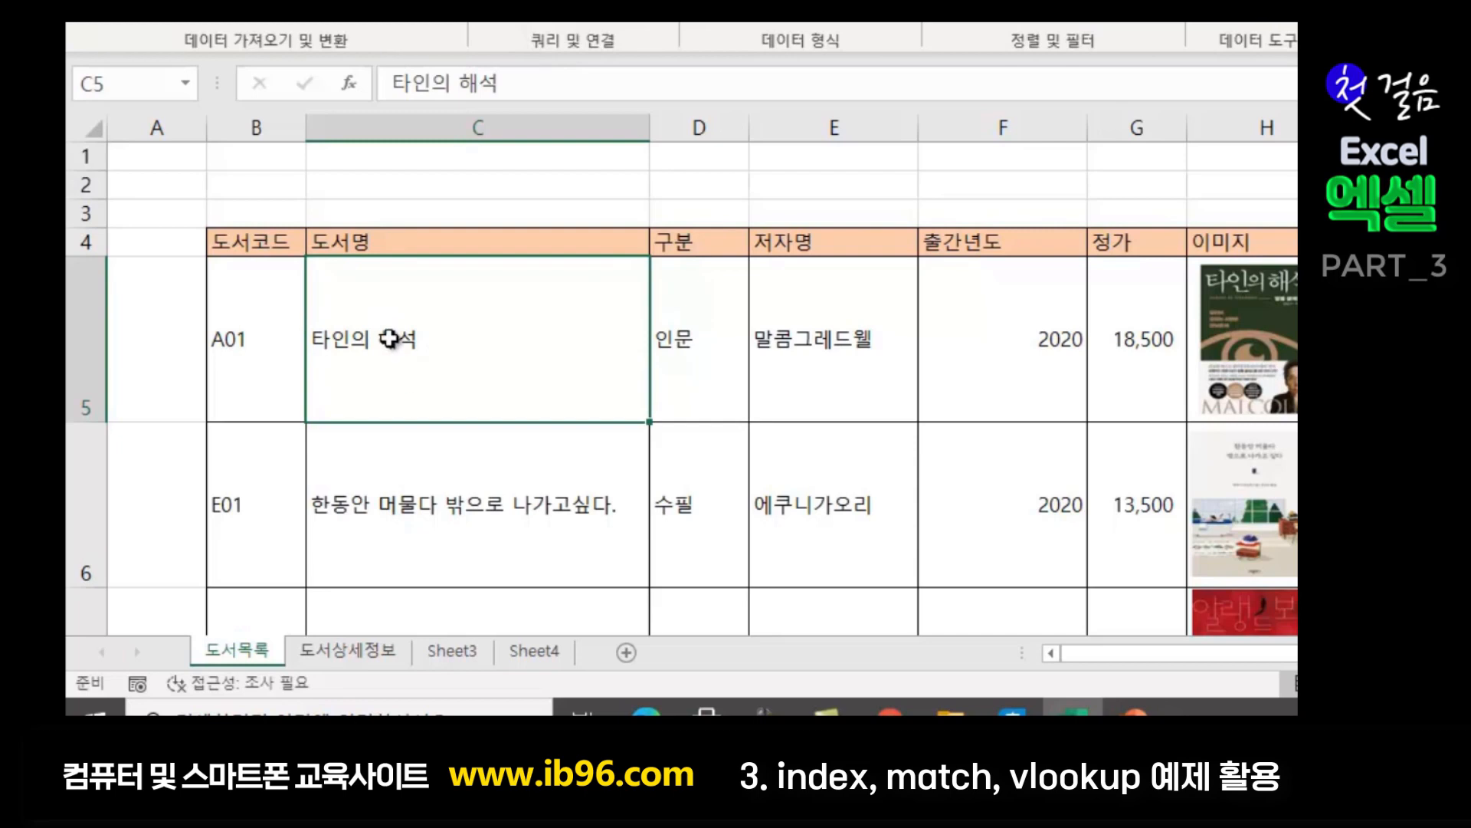
click(815, 339)
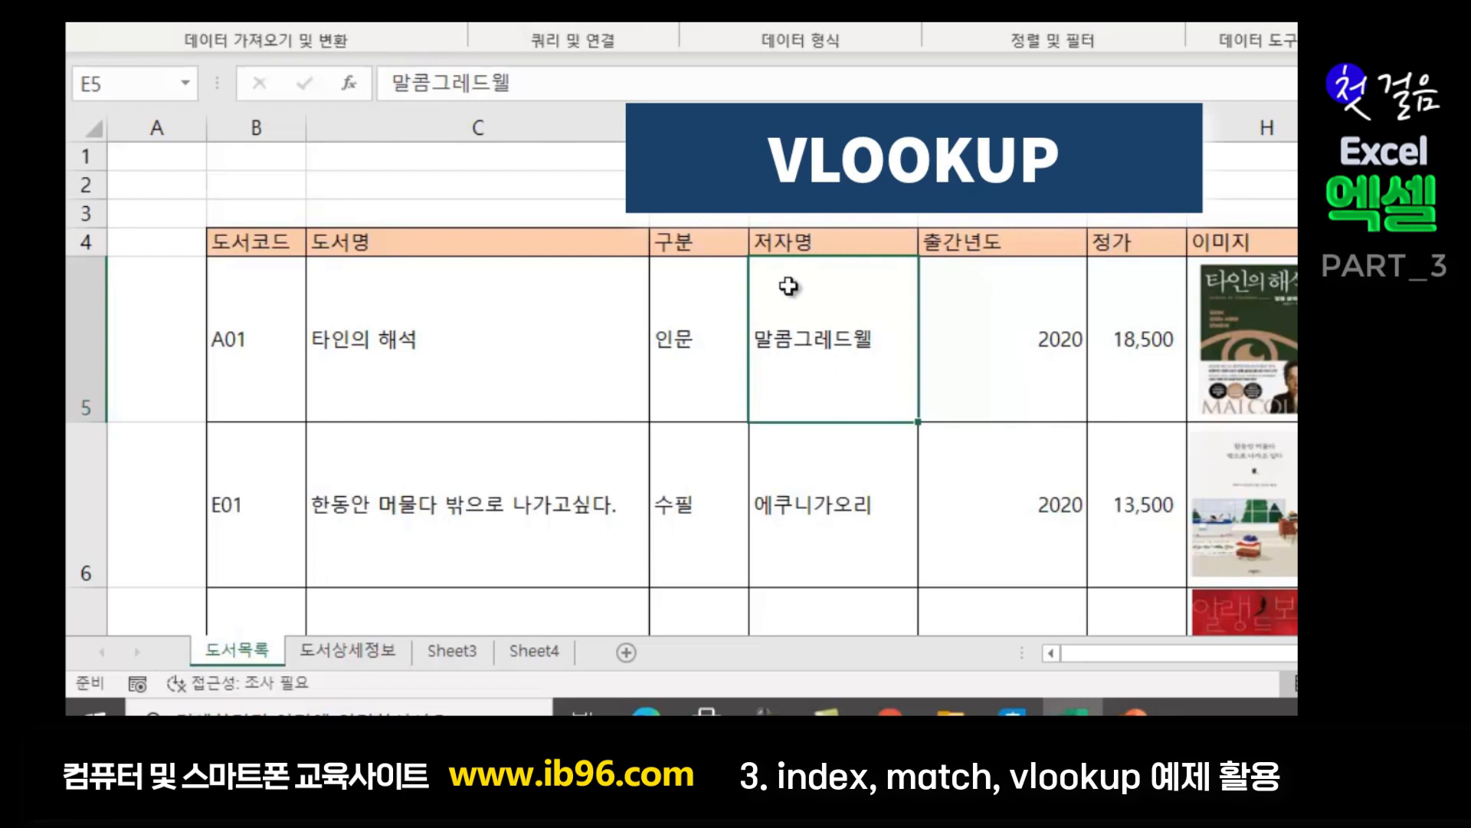
click(443, 361)
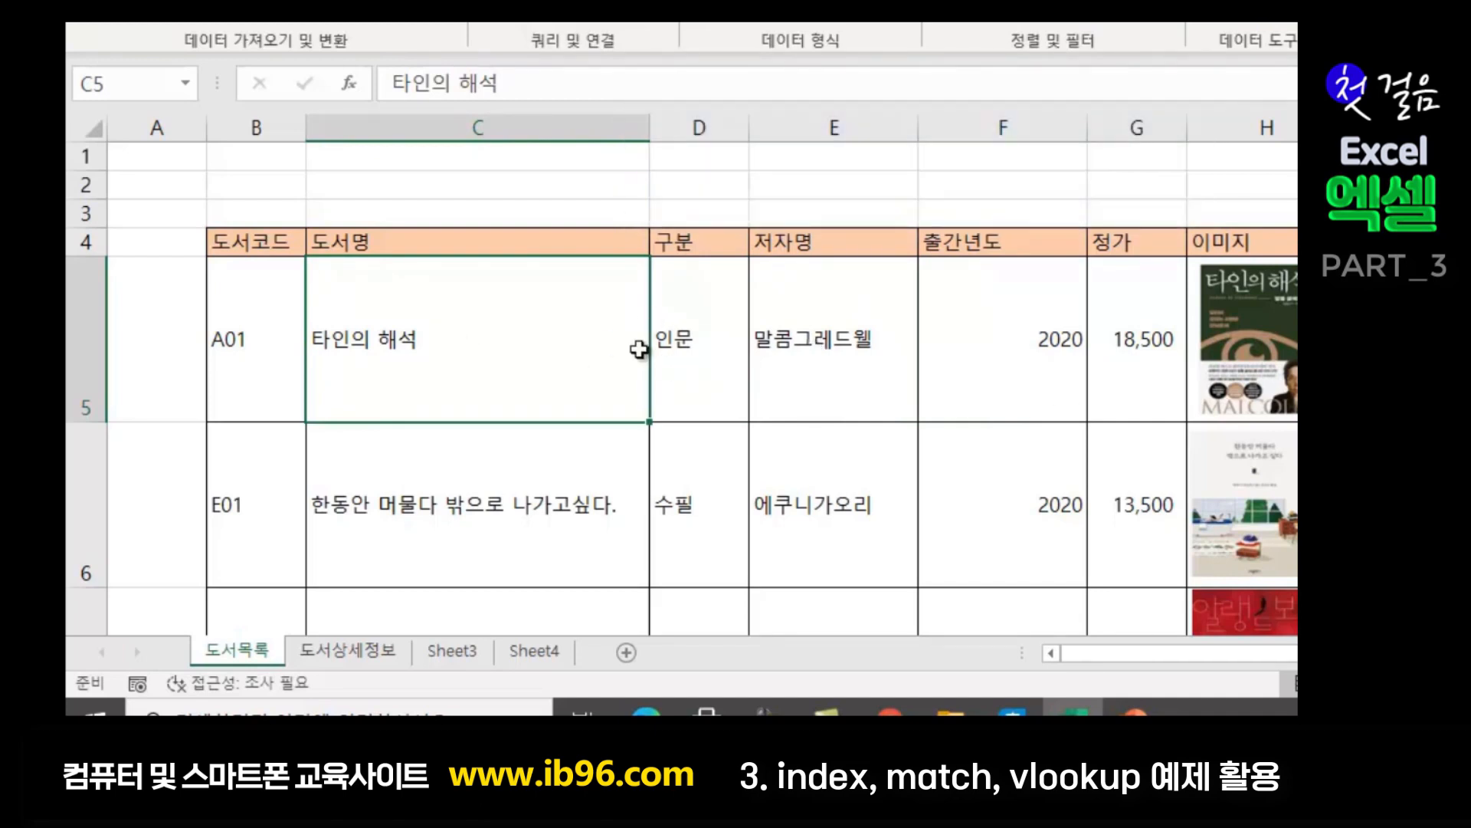
click(355, 650)
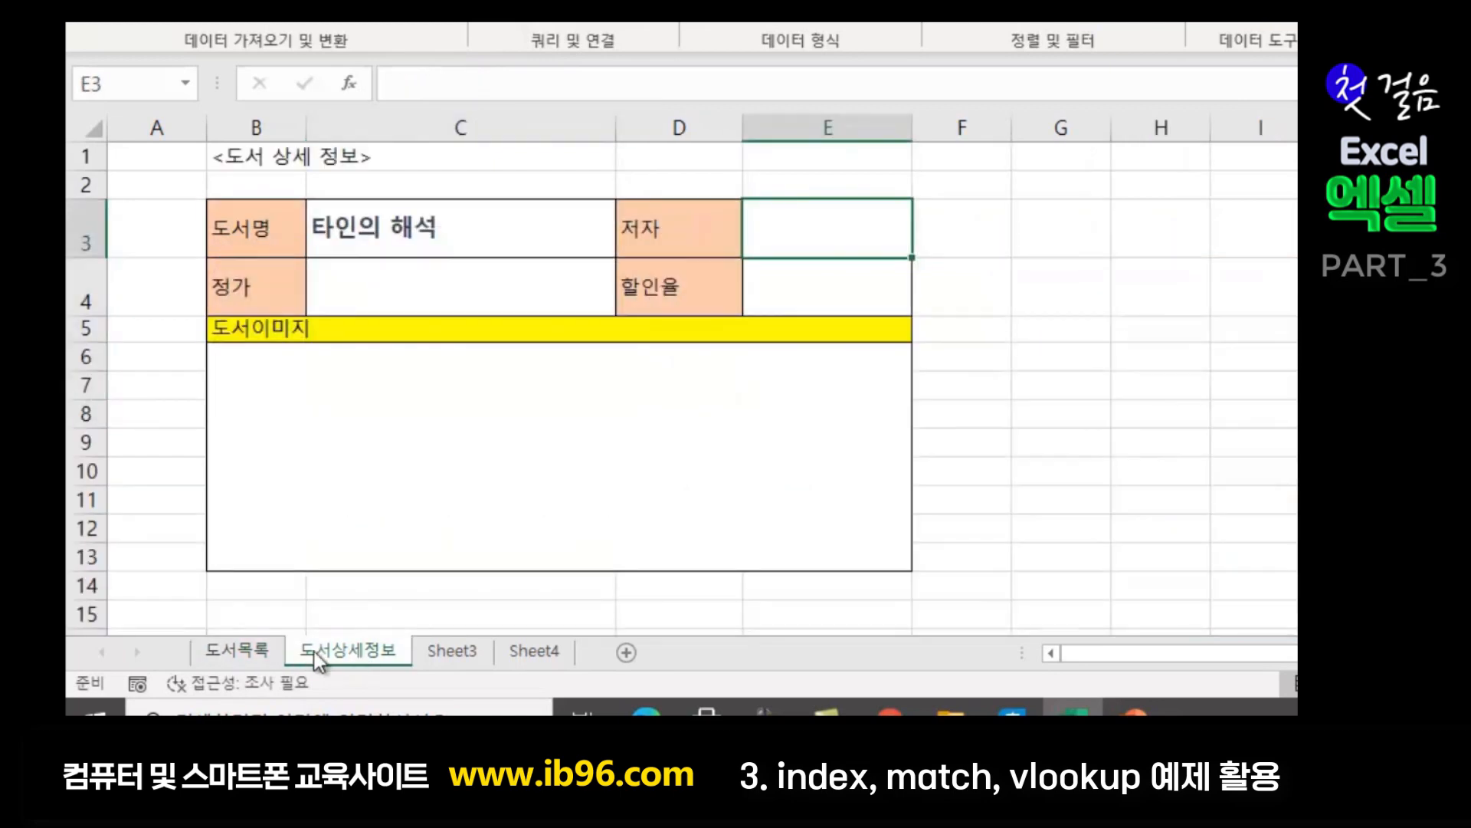
click(360, 651)
- Name the range C5:G9 on the 도서목록 sheet, from 도서명 through 정가, as 도서목록 and reselect it to check the name
click(244, 651)
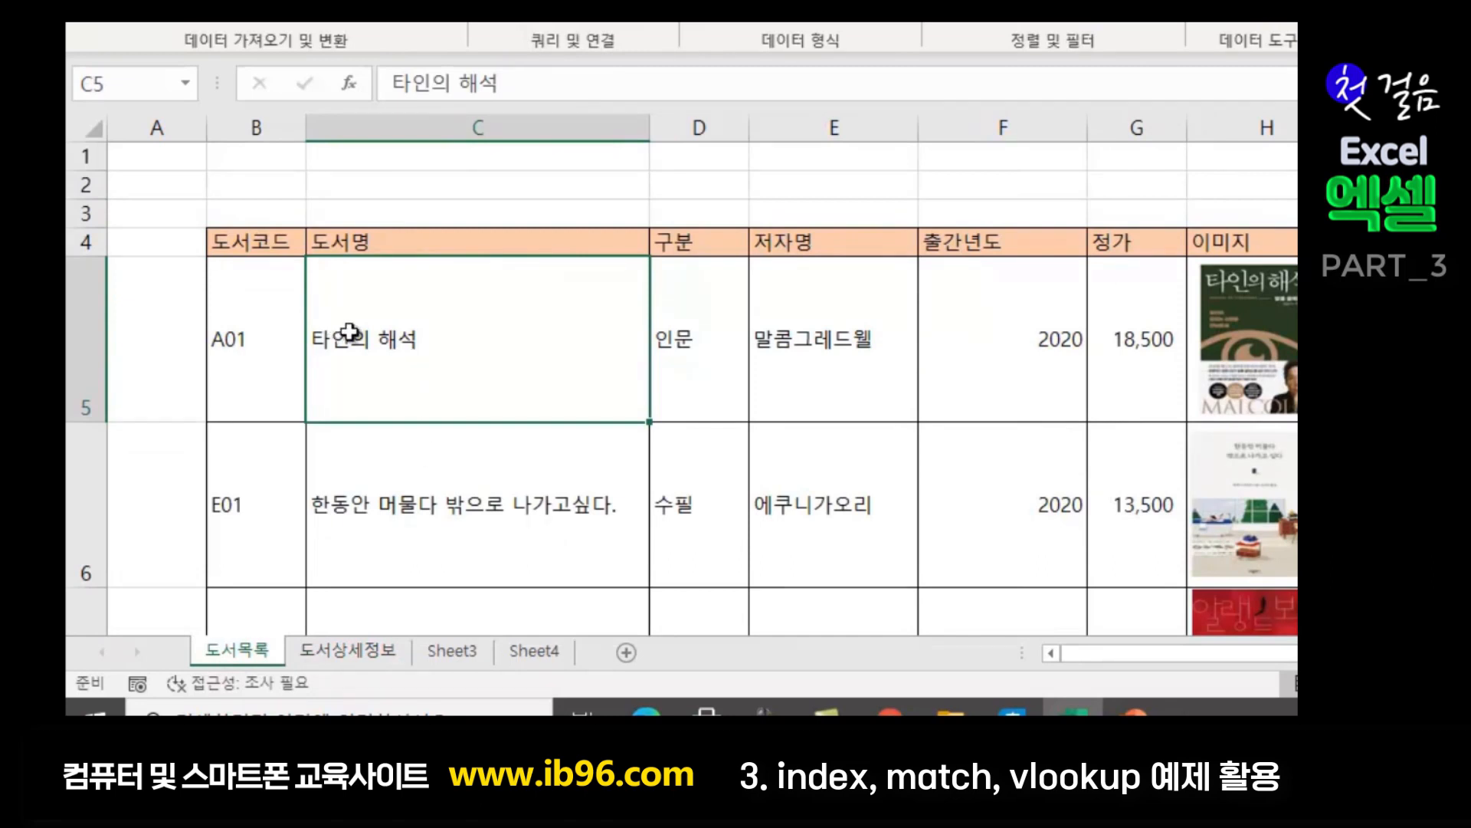
drag(420, 332, 1156, 430)
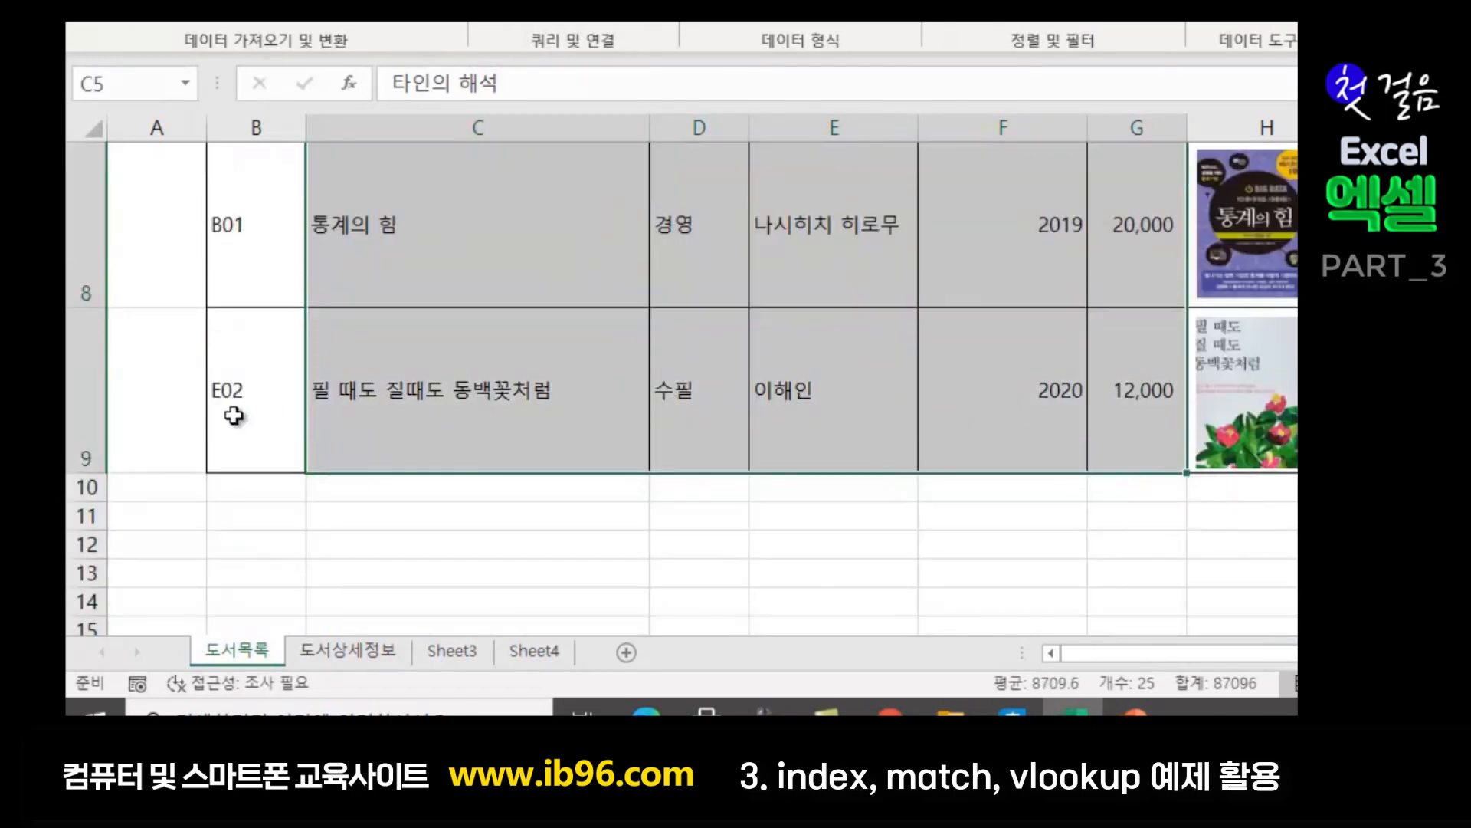
scroll(232, 414, up, 2)
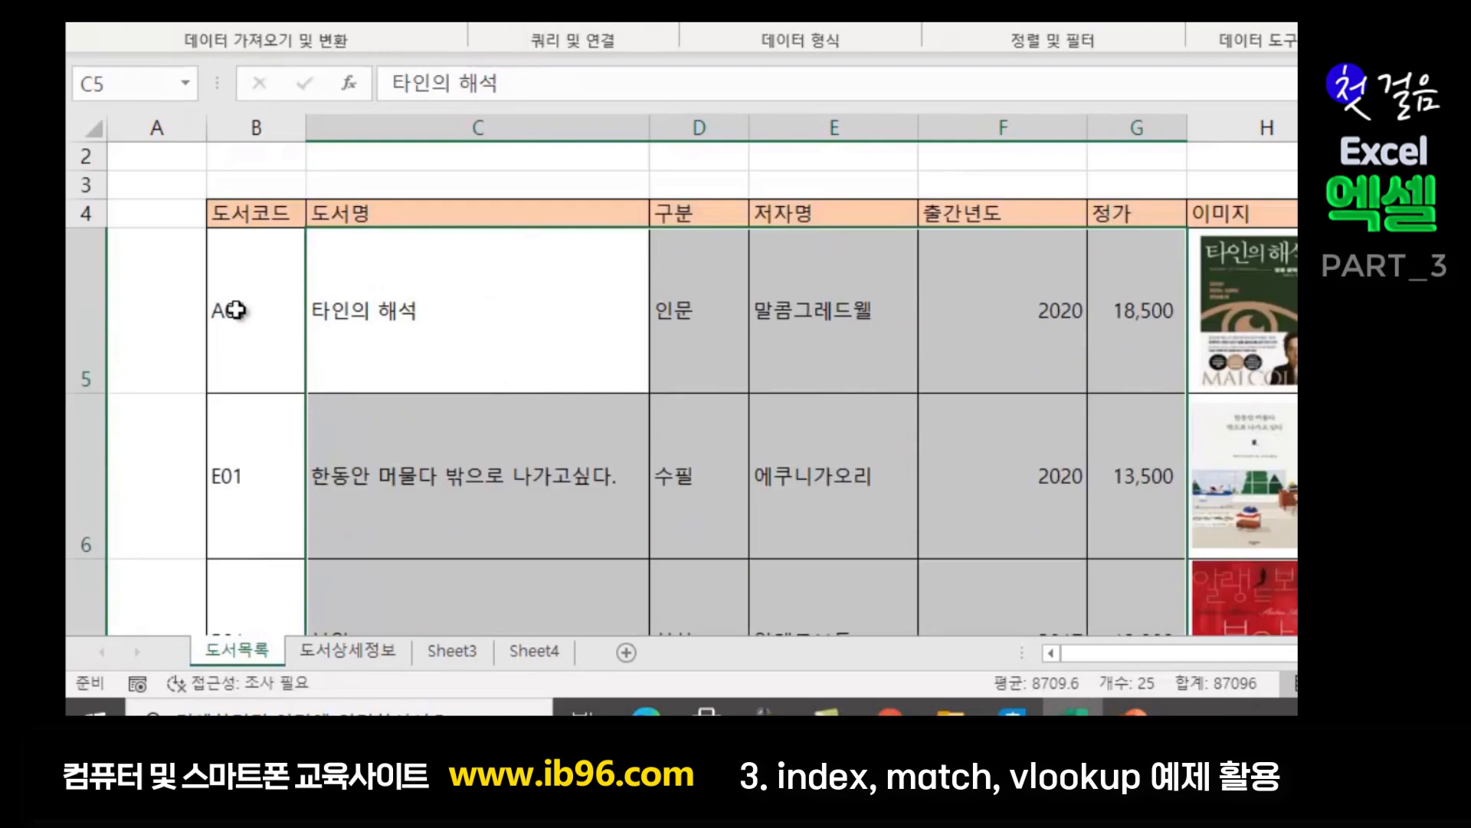
click(107, 82)
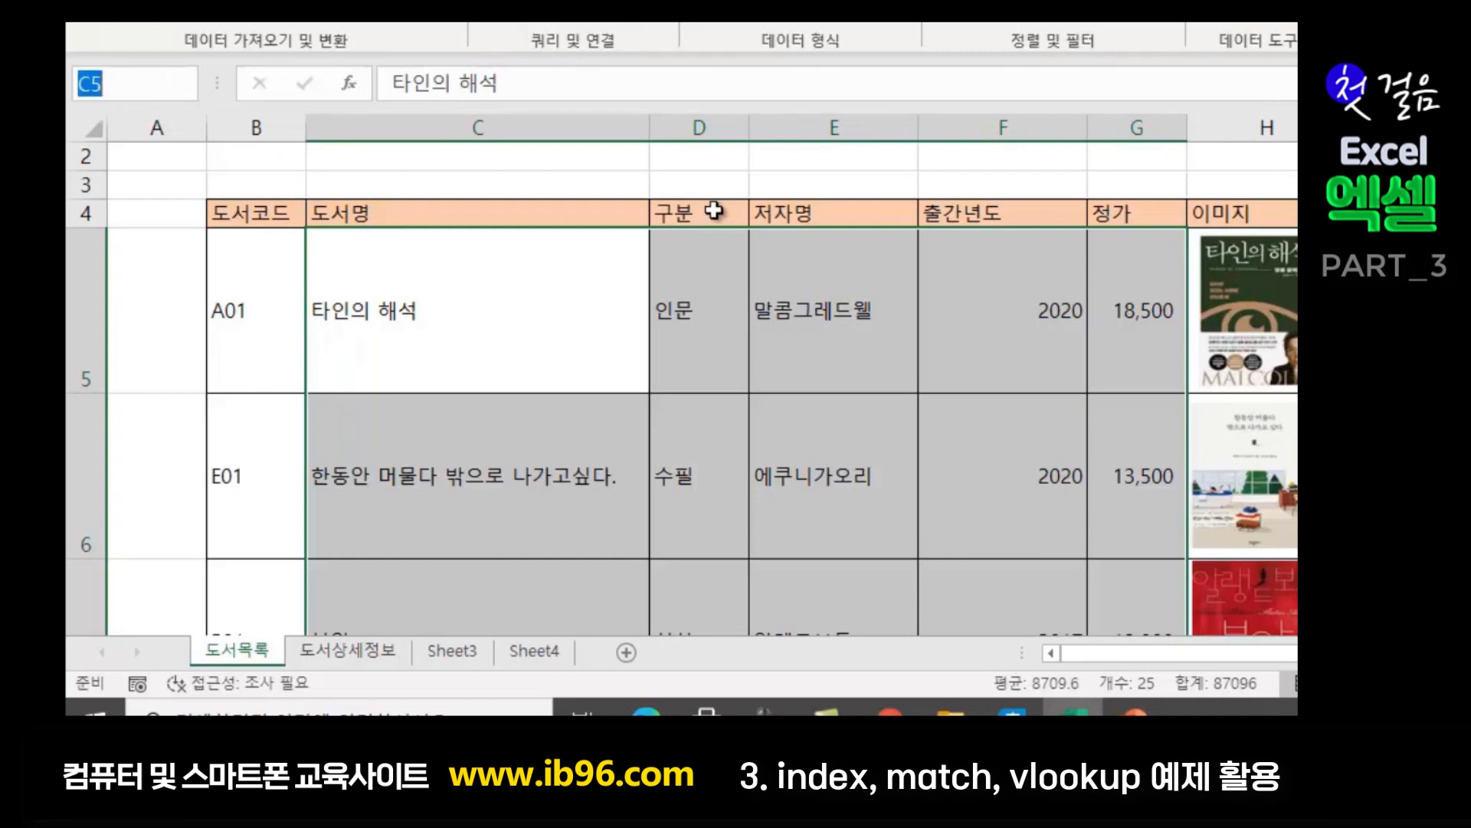
text(도서목로)
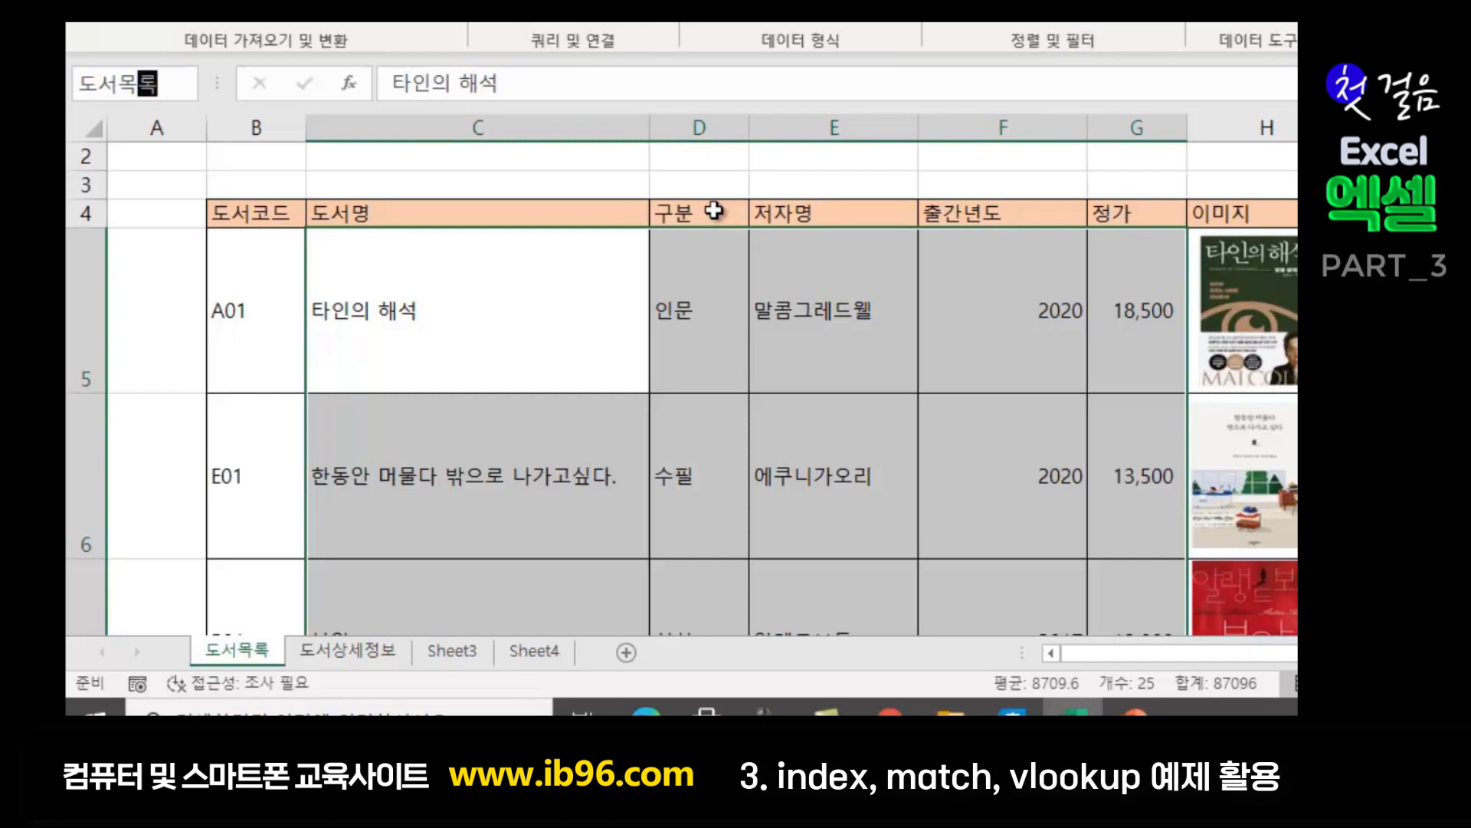
key(Return)
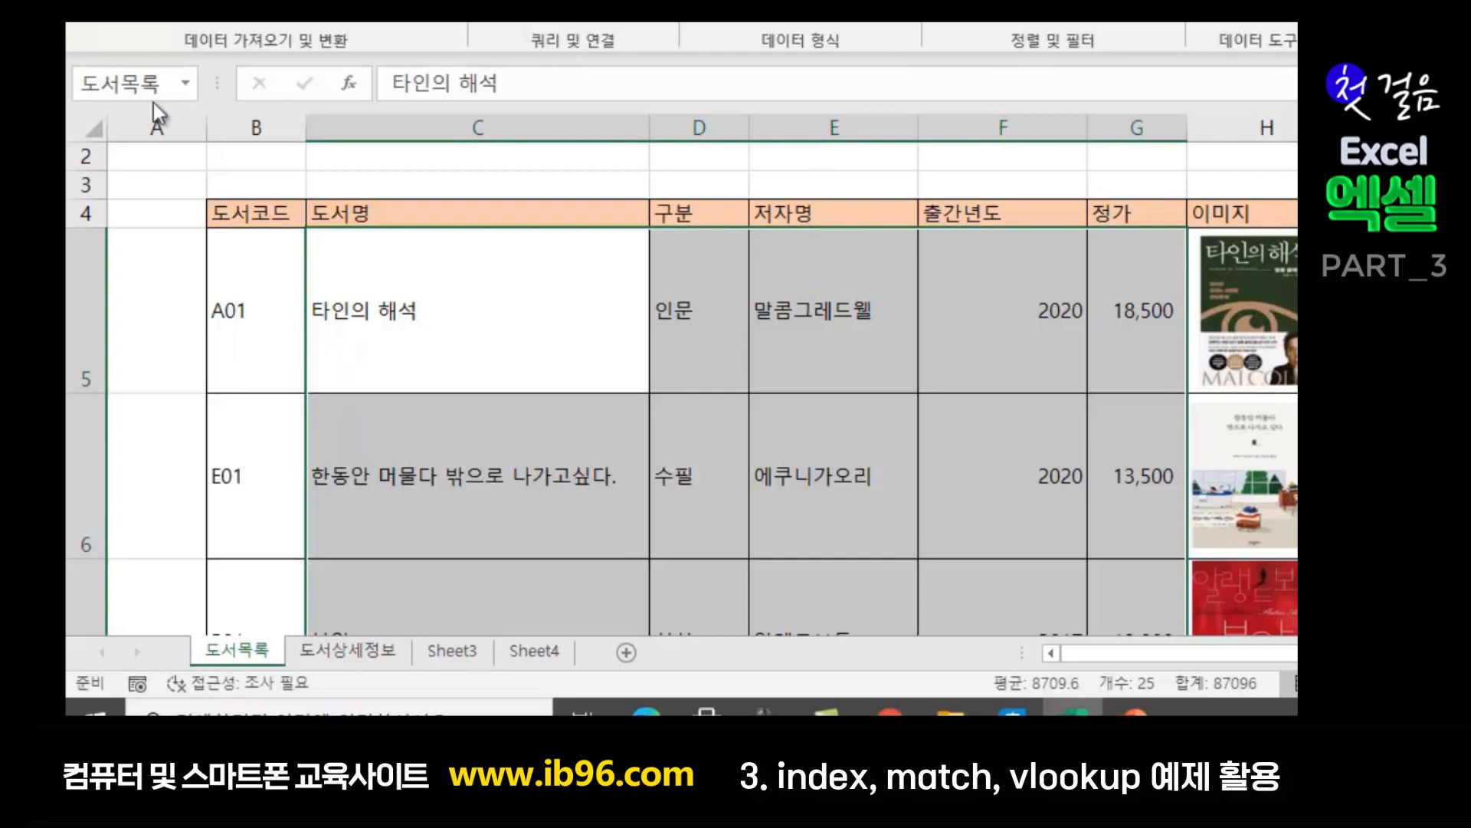
click(601, 299)
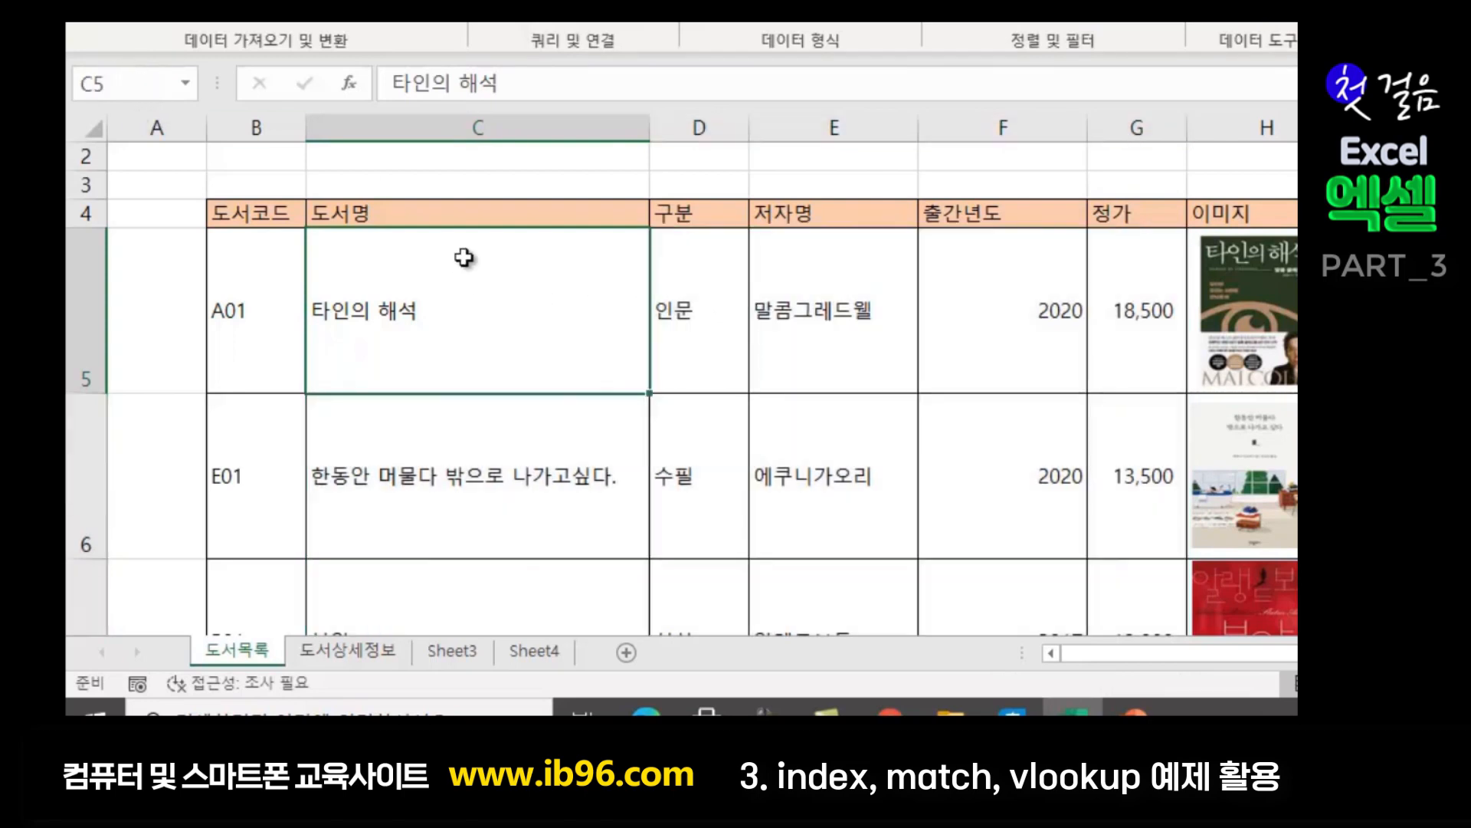
drag(497, 286, 1119, 429)
scroll(521, 550, up, 2)
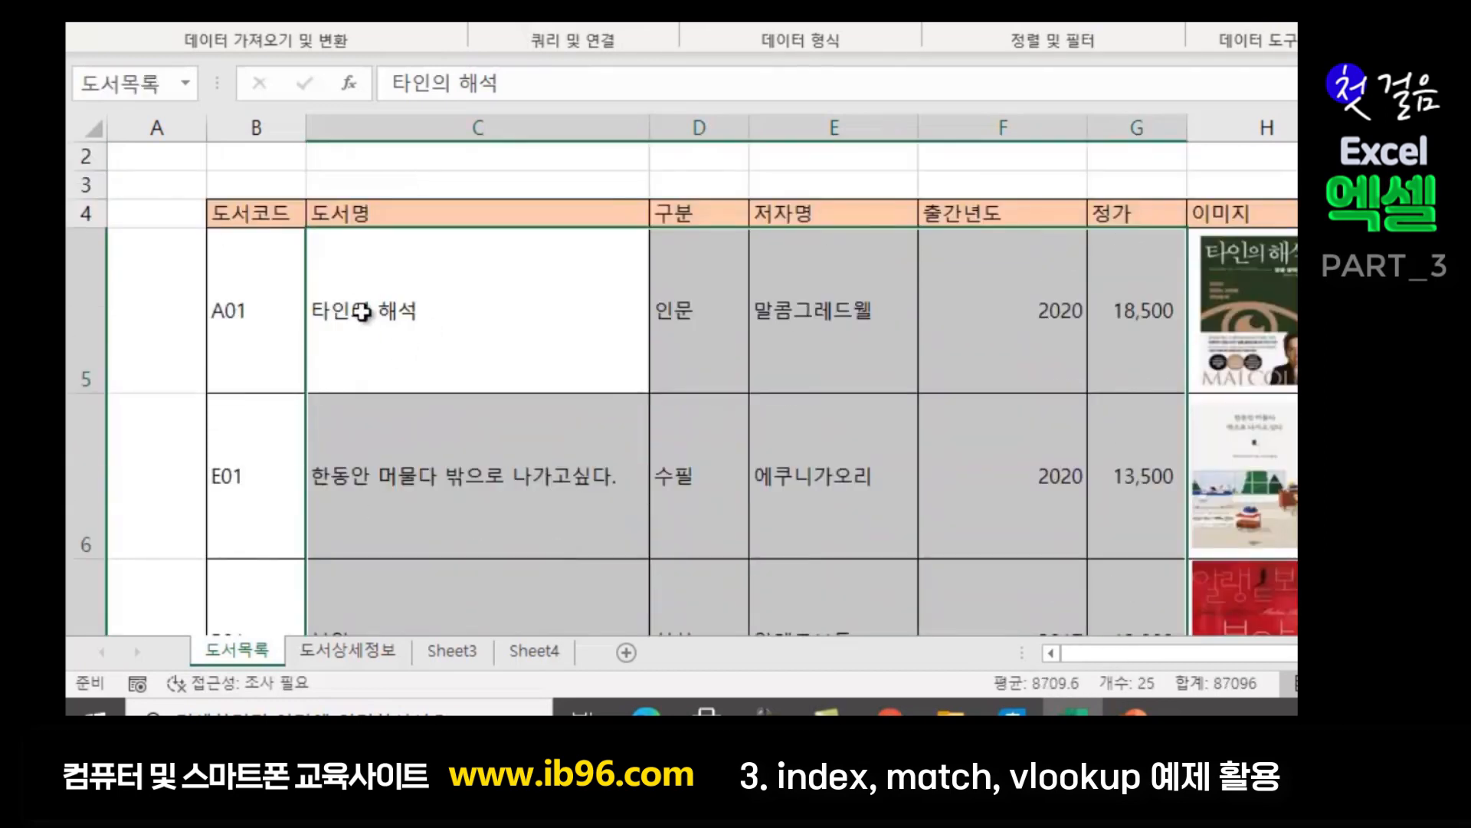
- Count the positions of the 구분, 저자명, 출간년도 and 정가 columns relative to 도서명 in the first book row
click(360, 311)
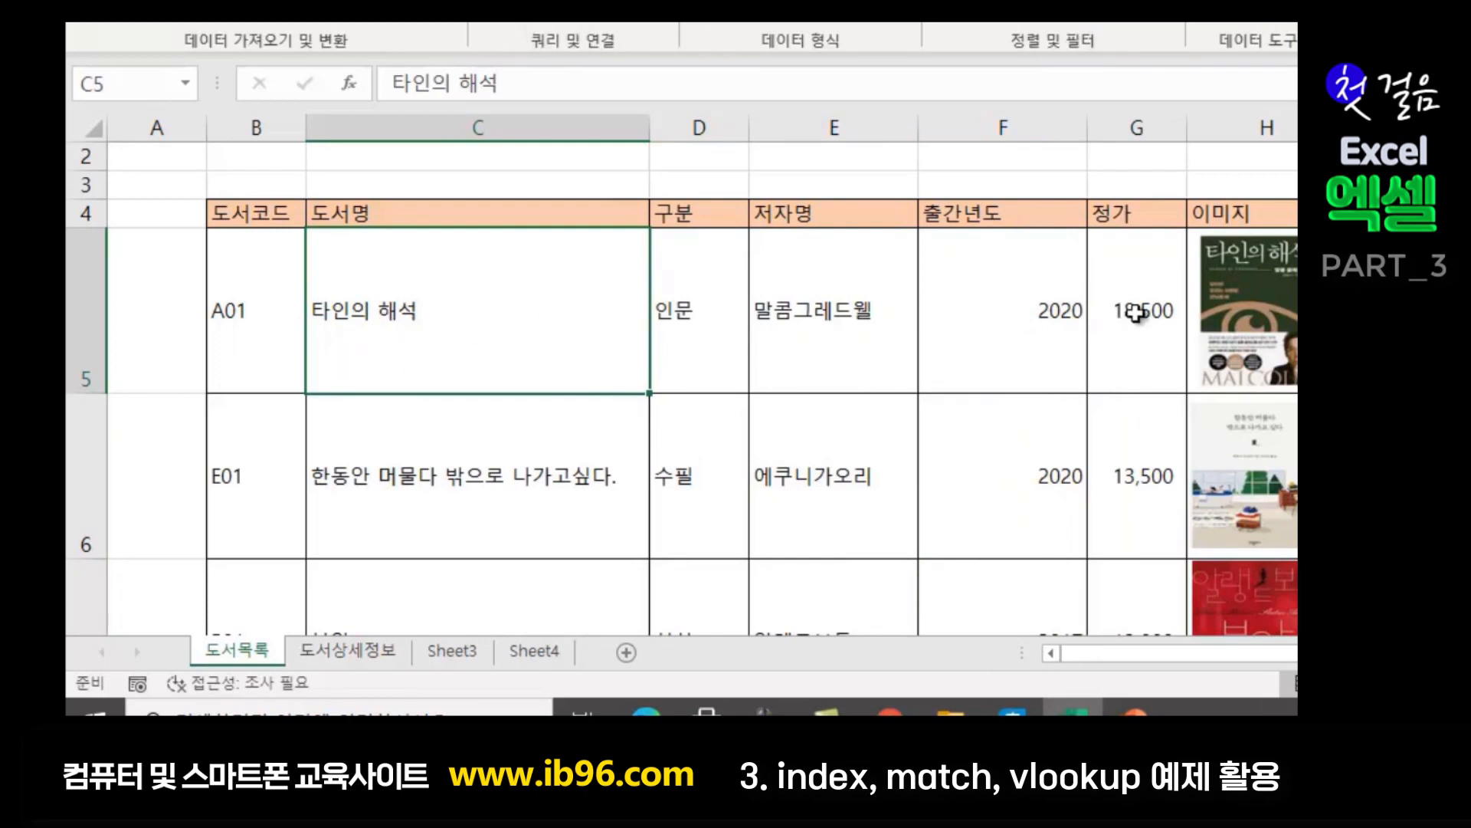
click(707, 276)
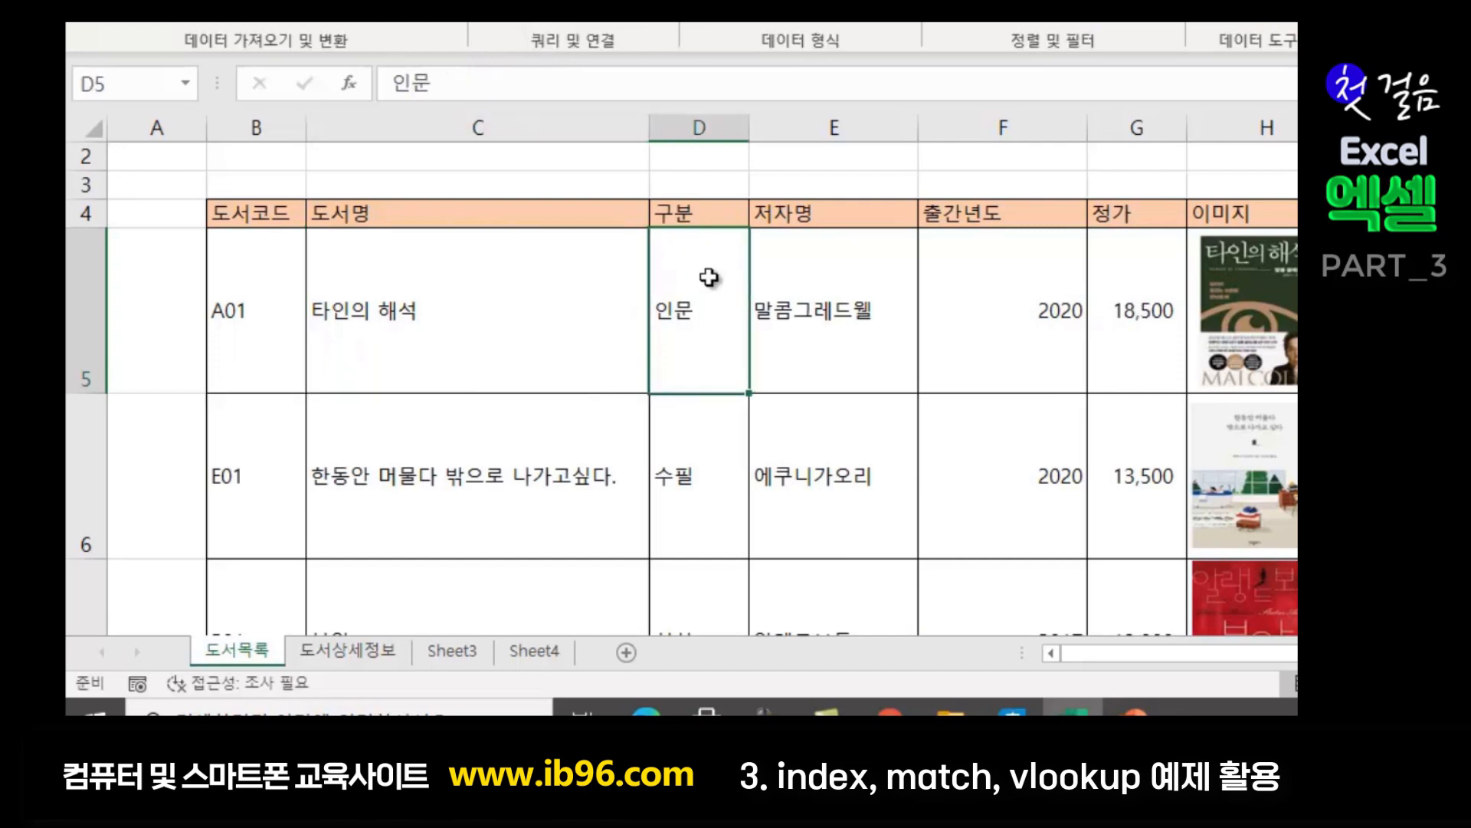
click(866, 274)
click(1051, 302)
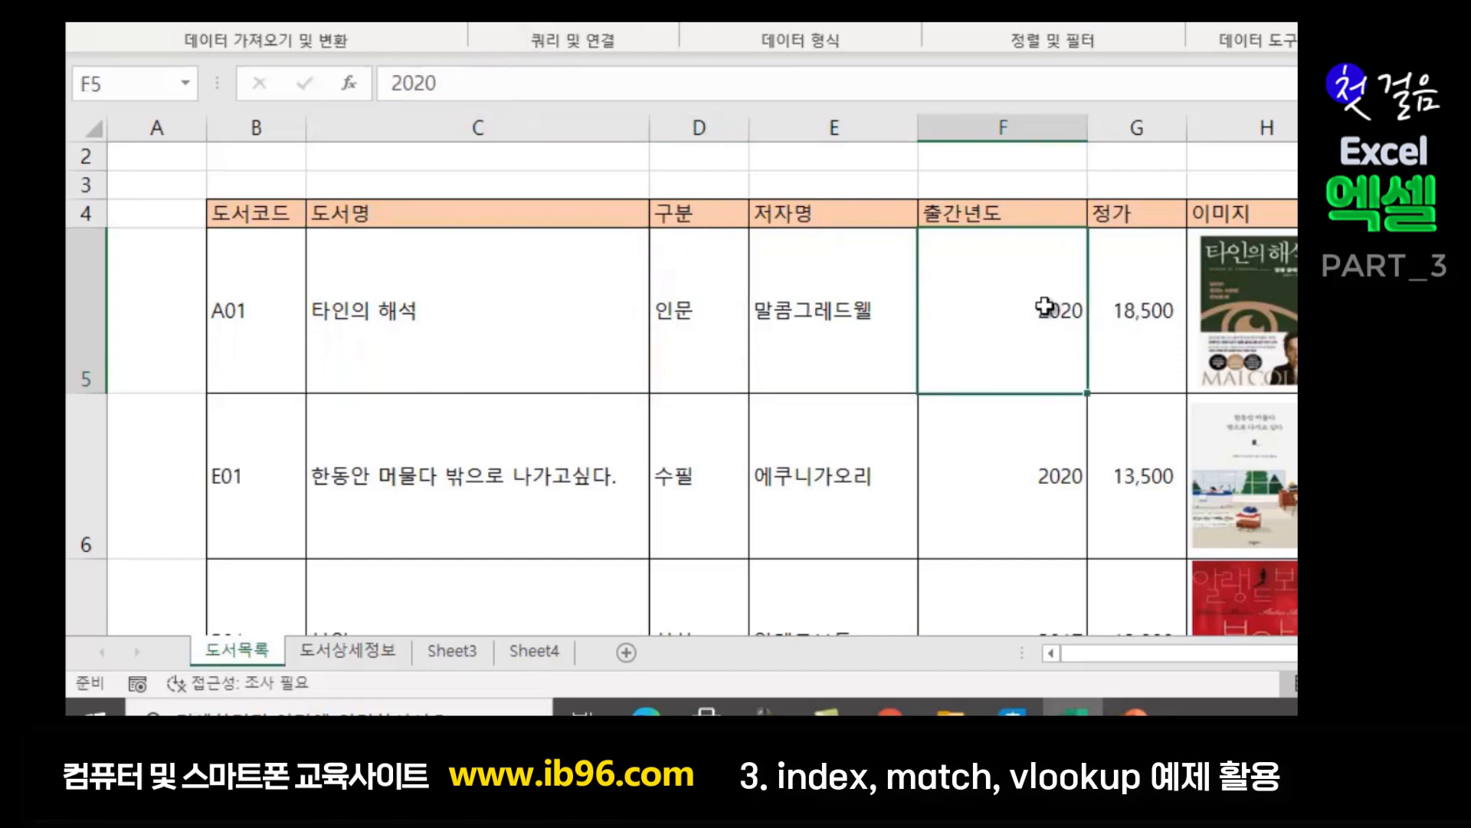
click(1161, 307)
click(567, 346)
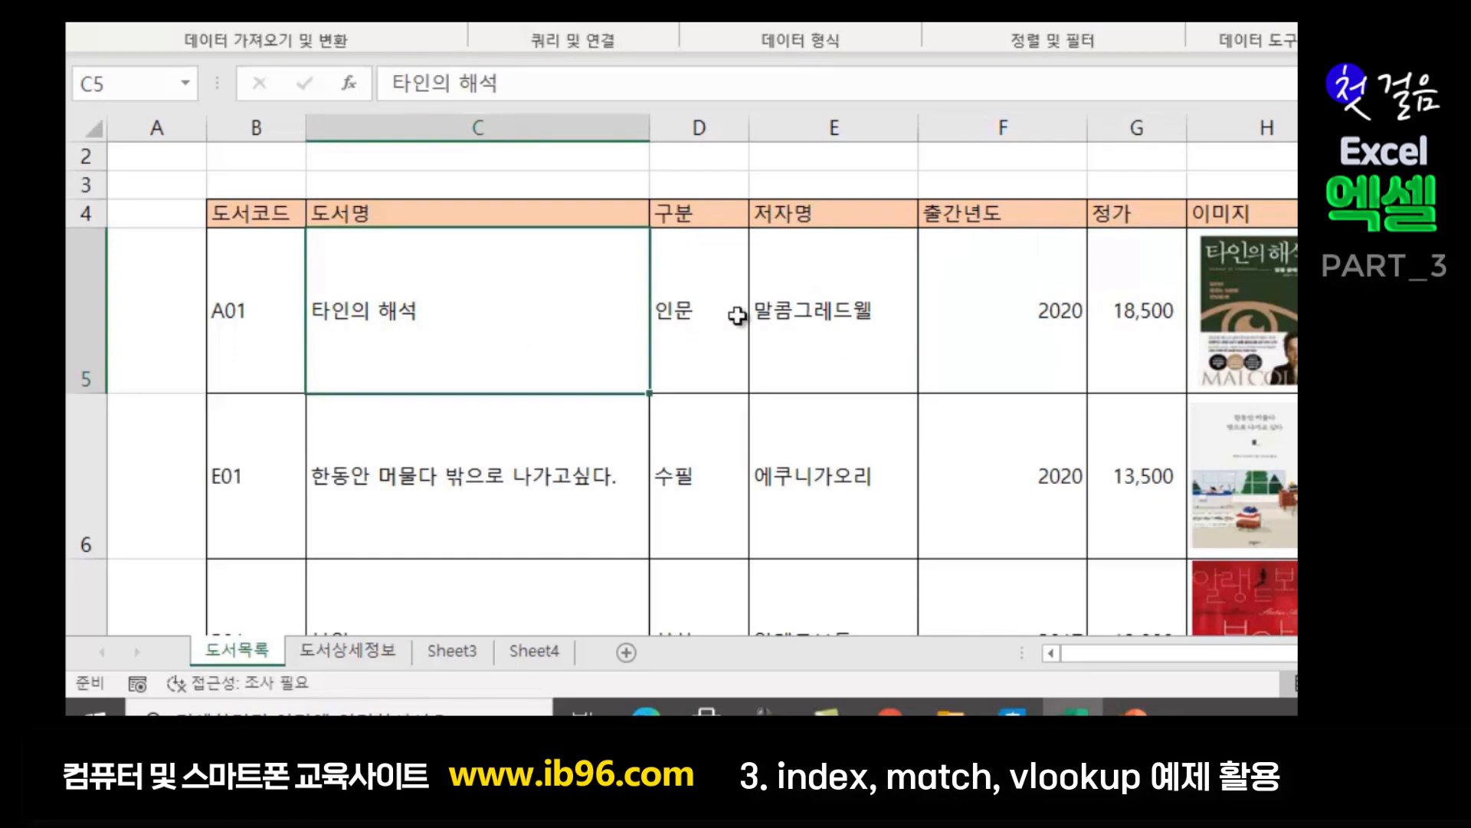
click(679, 311)
click(843, 313)
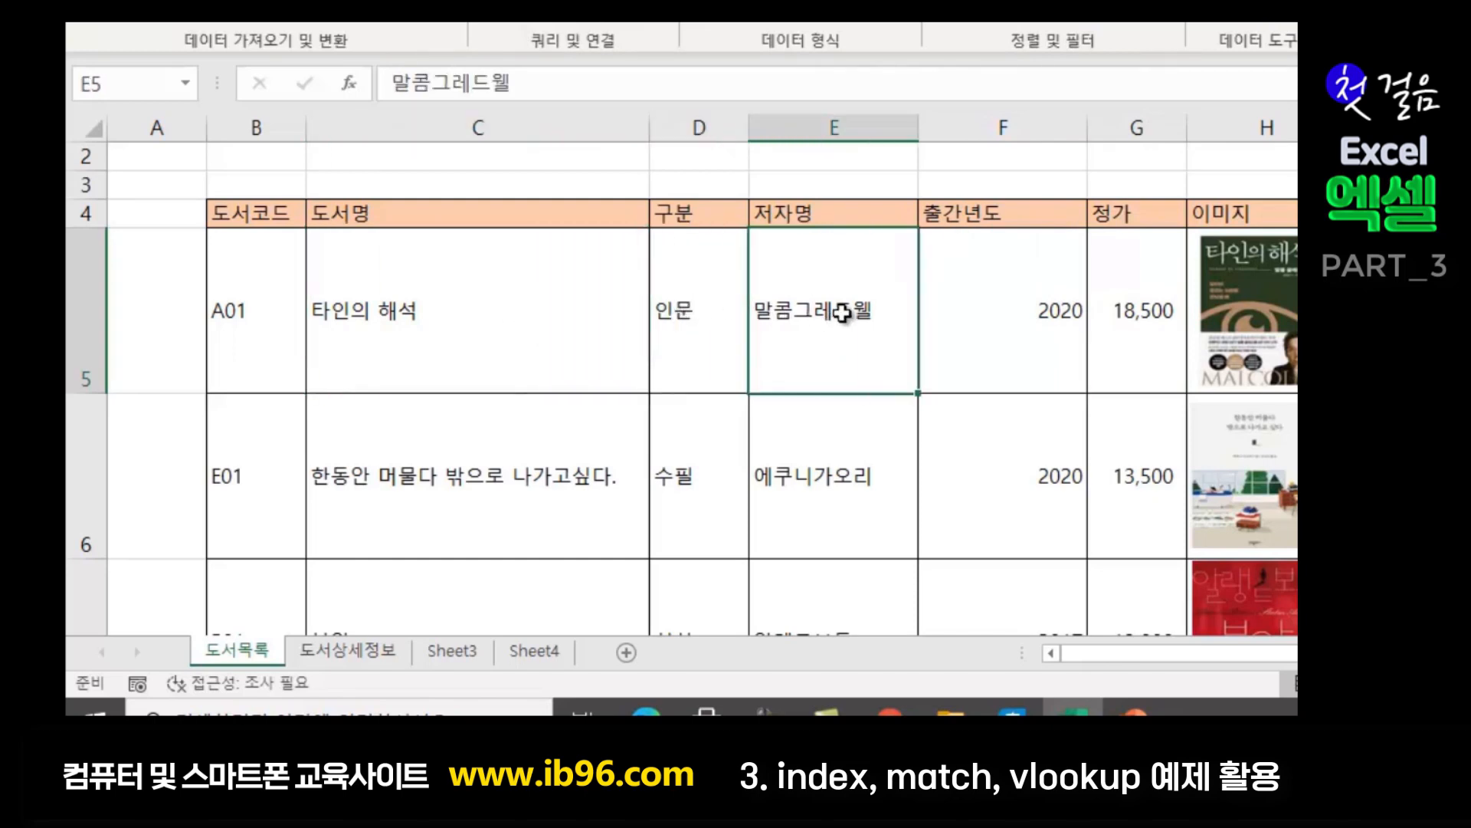
click(1042, 317)
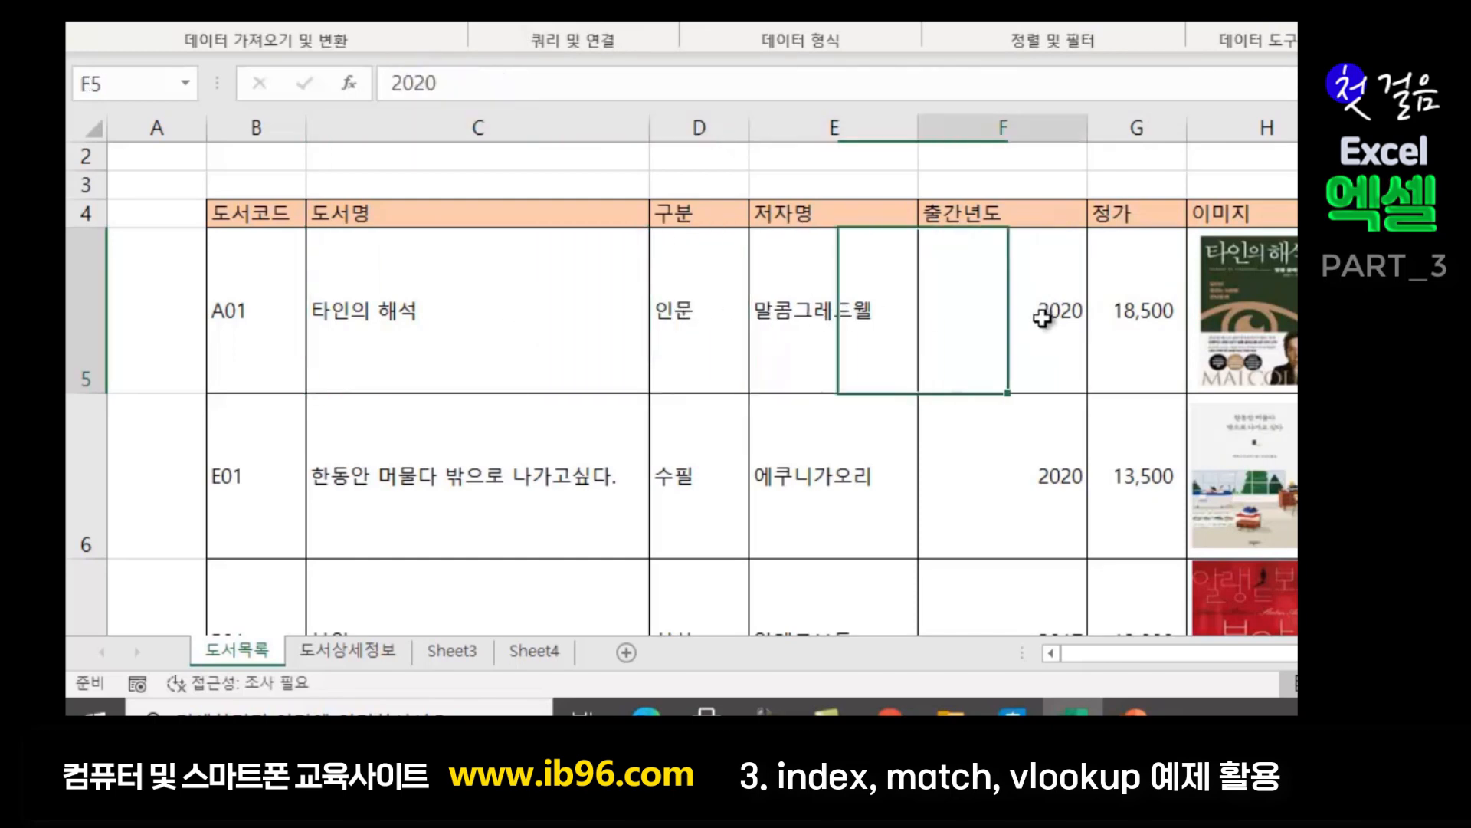
click(1155, 311)
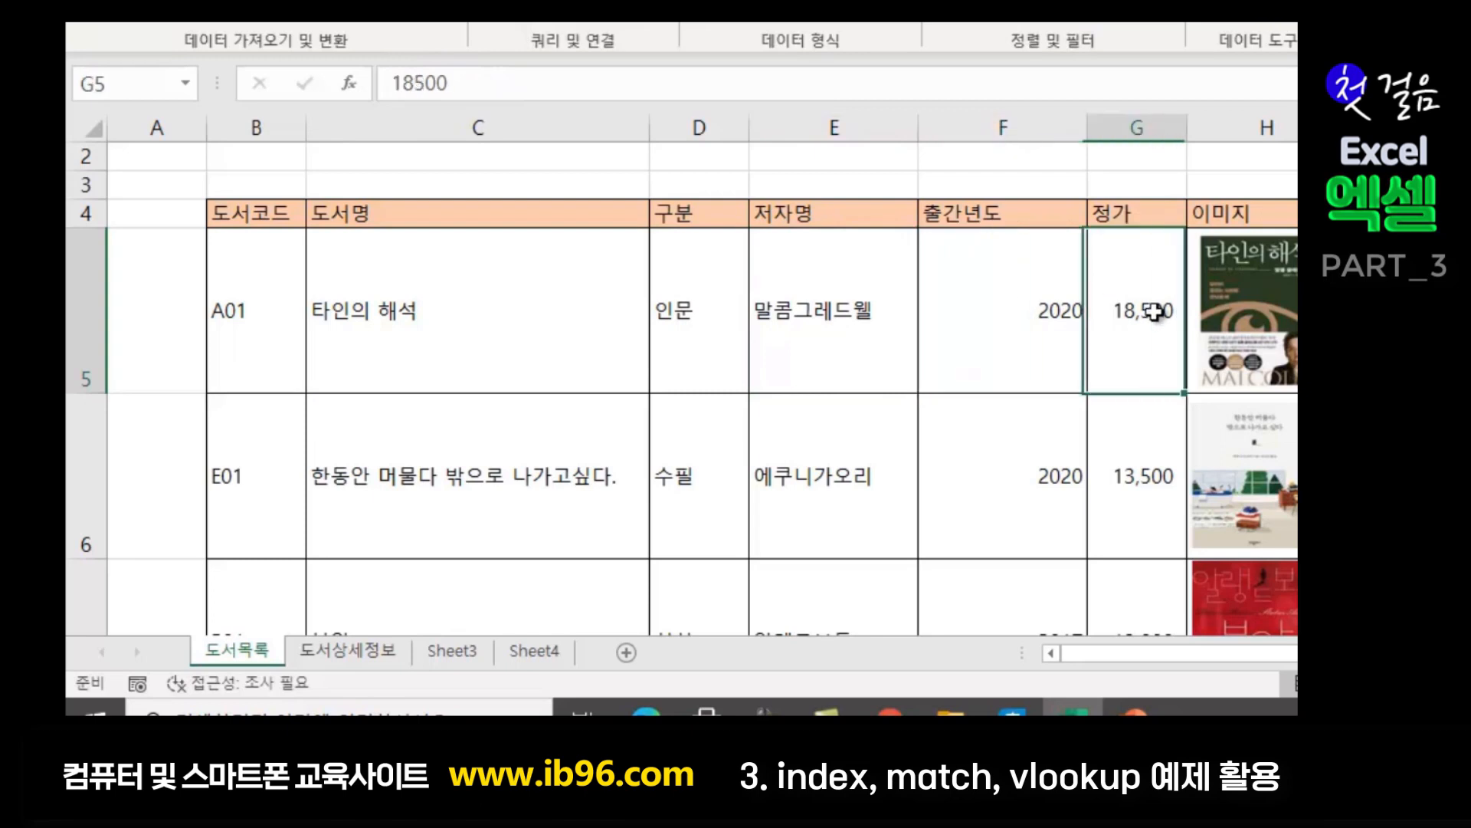
key(Right)
key(Right)
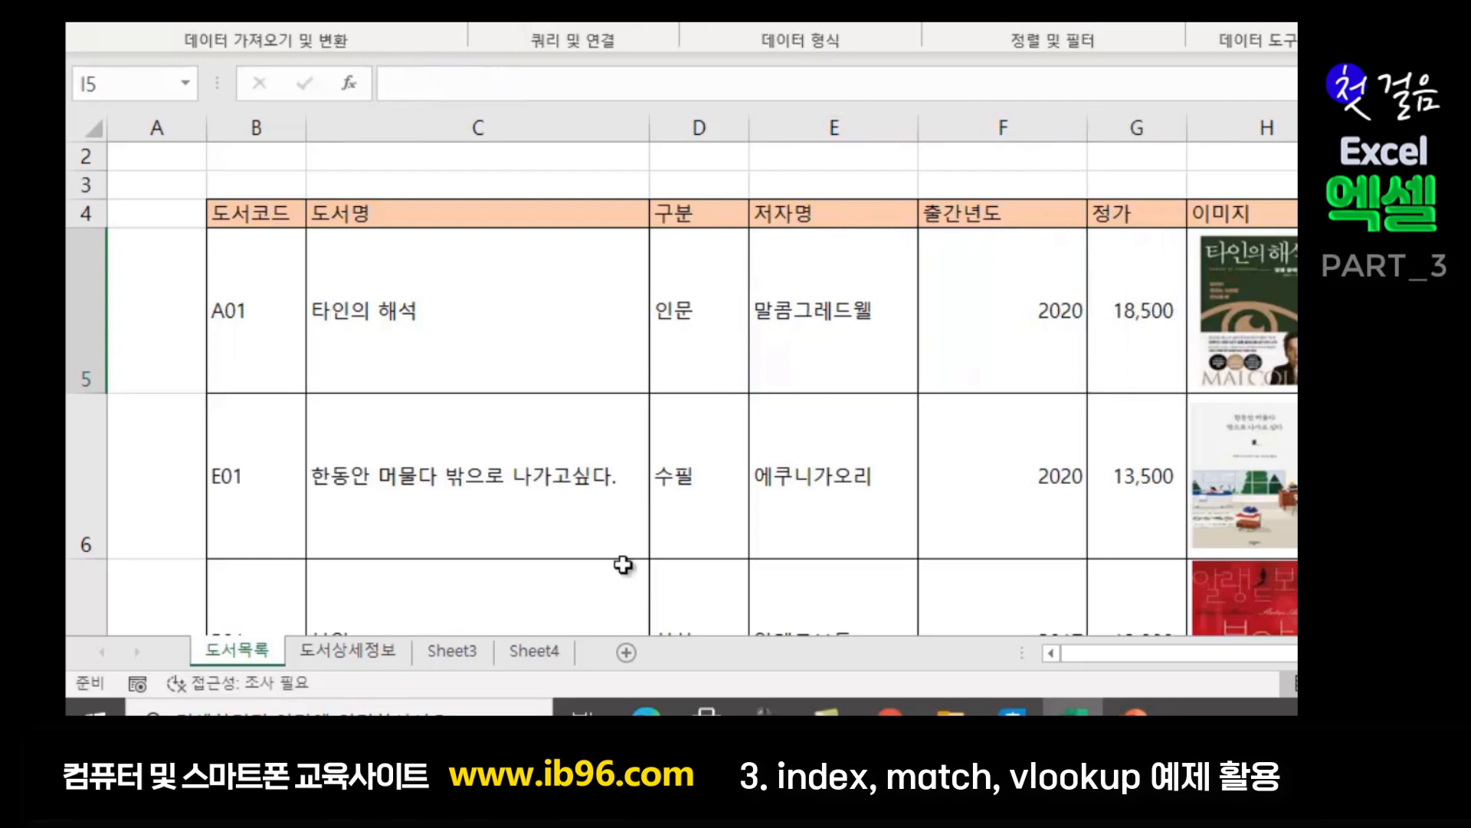
click(396, 311)
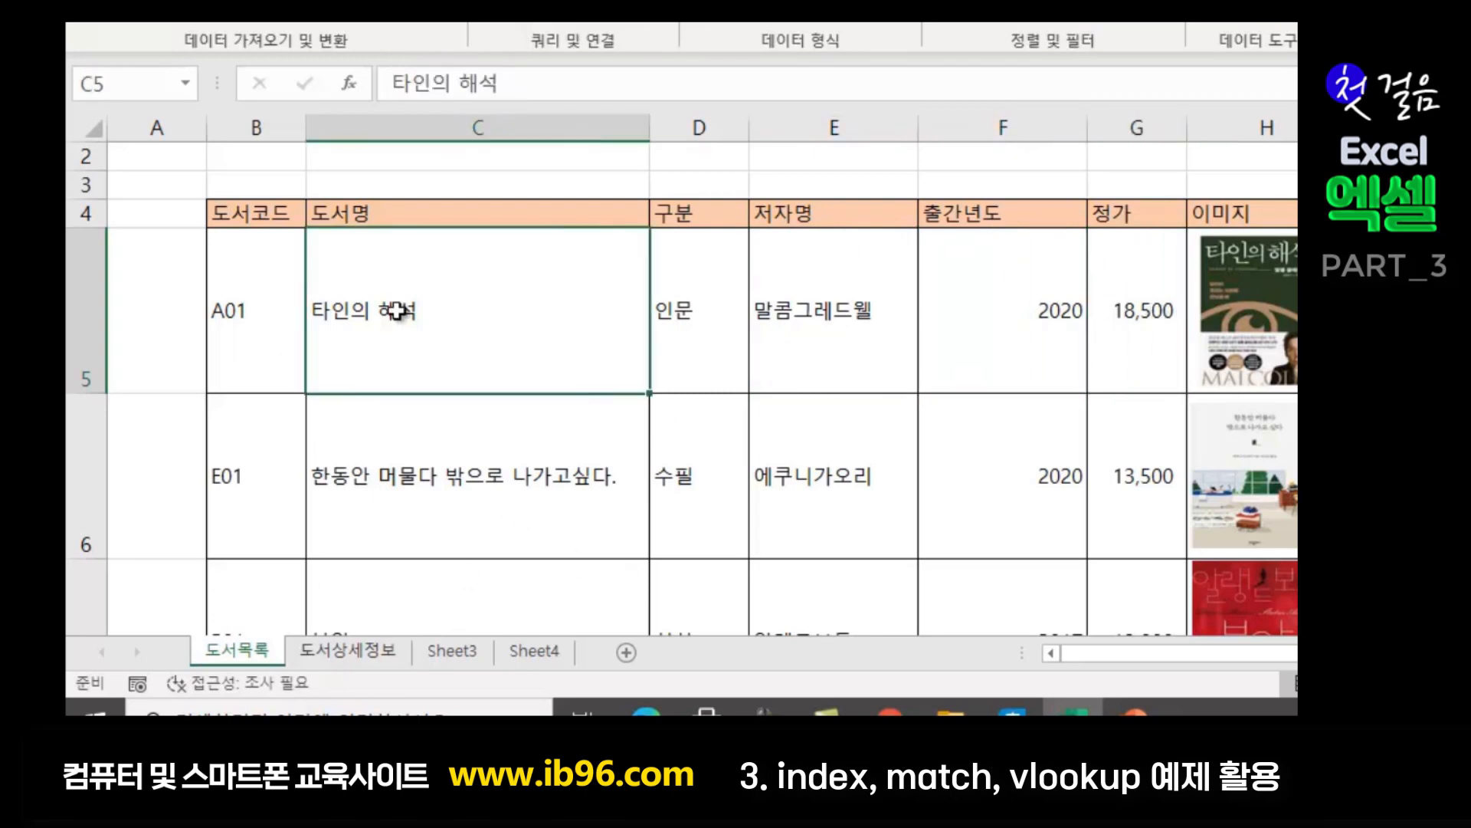
- Start a VLOOKUP formula in the 저자 cell E3 of 도서상세정보, with C3 as lookup value and 도서목록 as table array
click(348, 651)
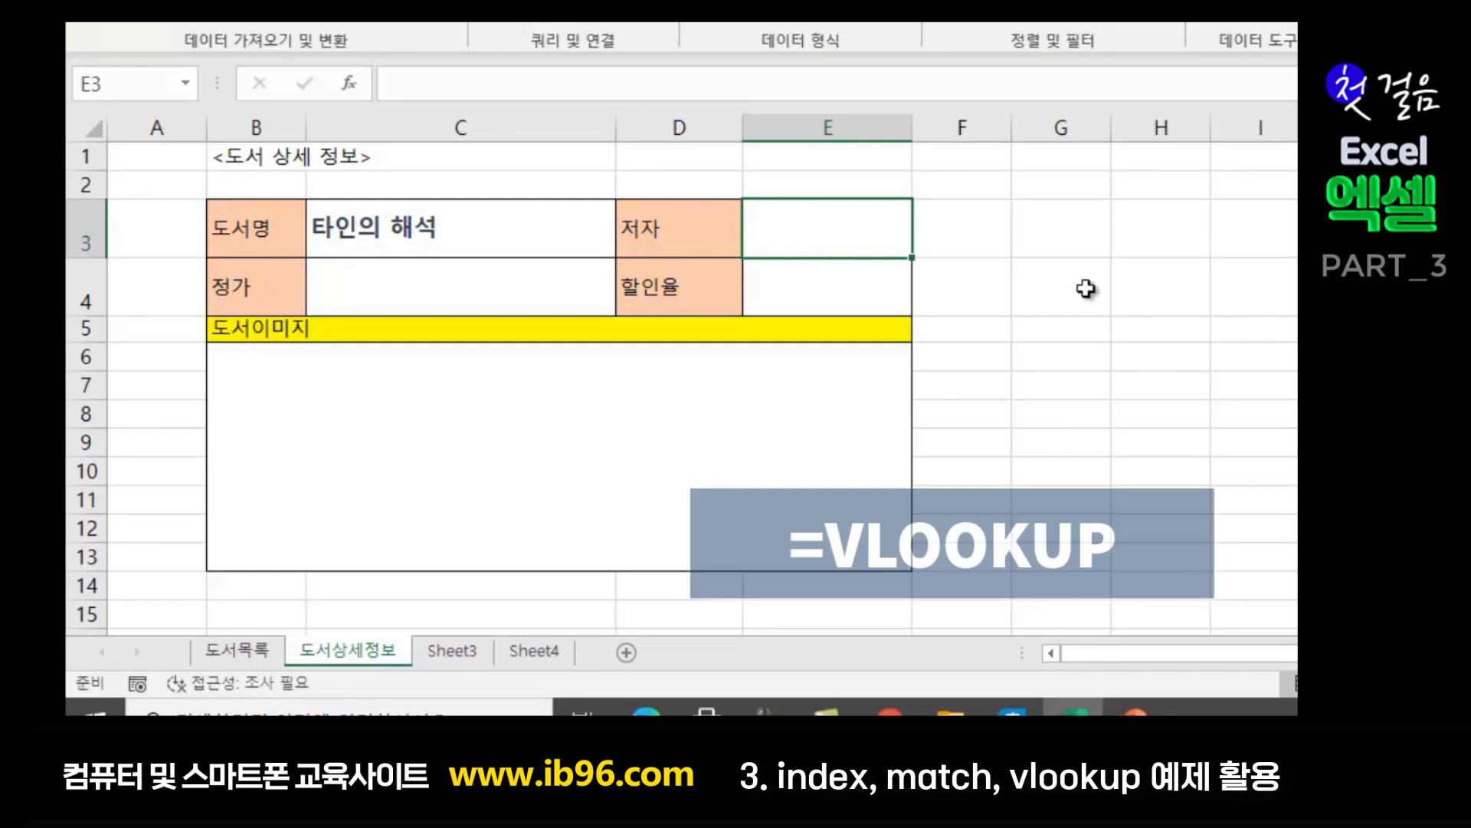
text(=)
text(피)
key(BackSpace)
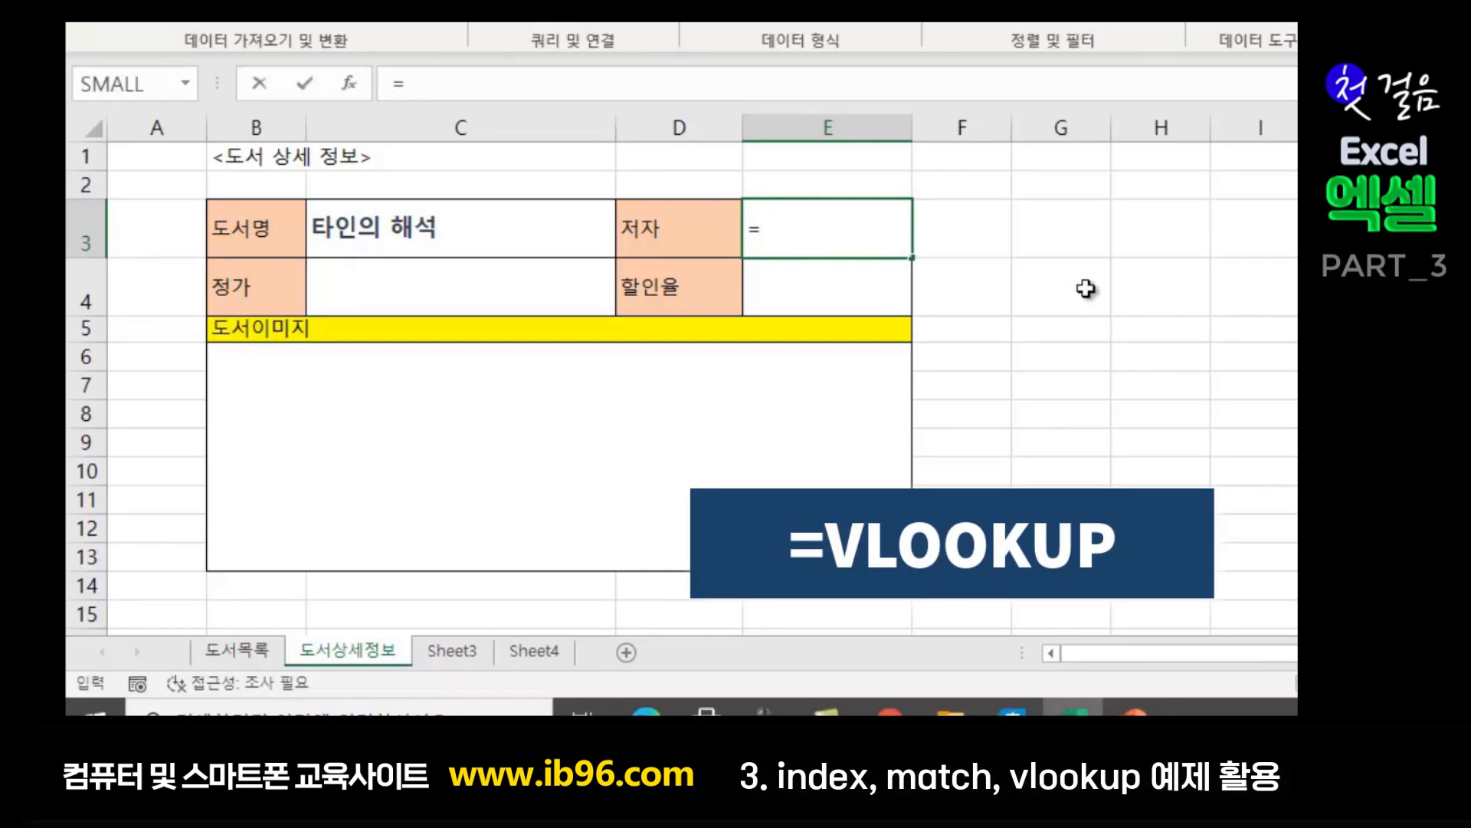
text(VLOO)
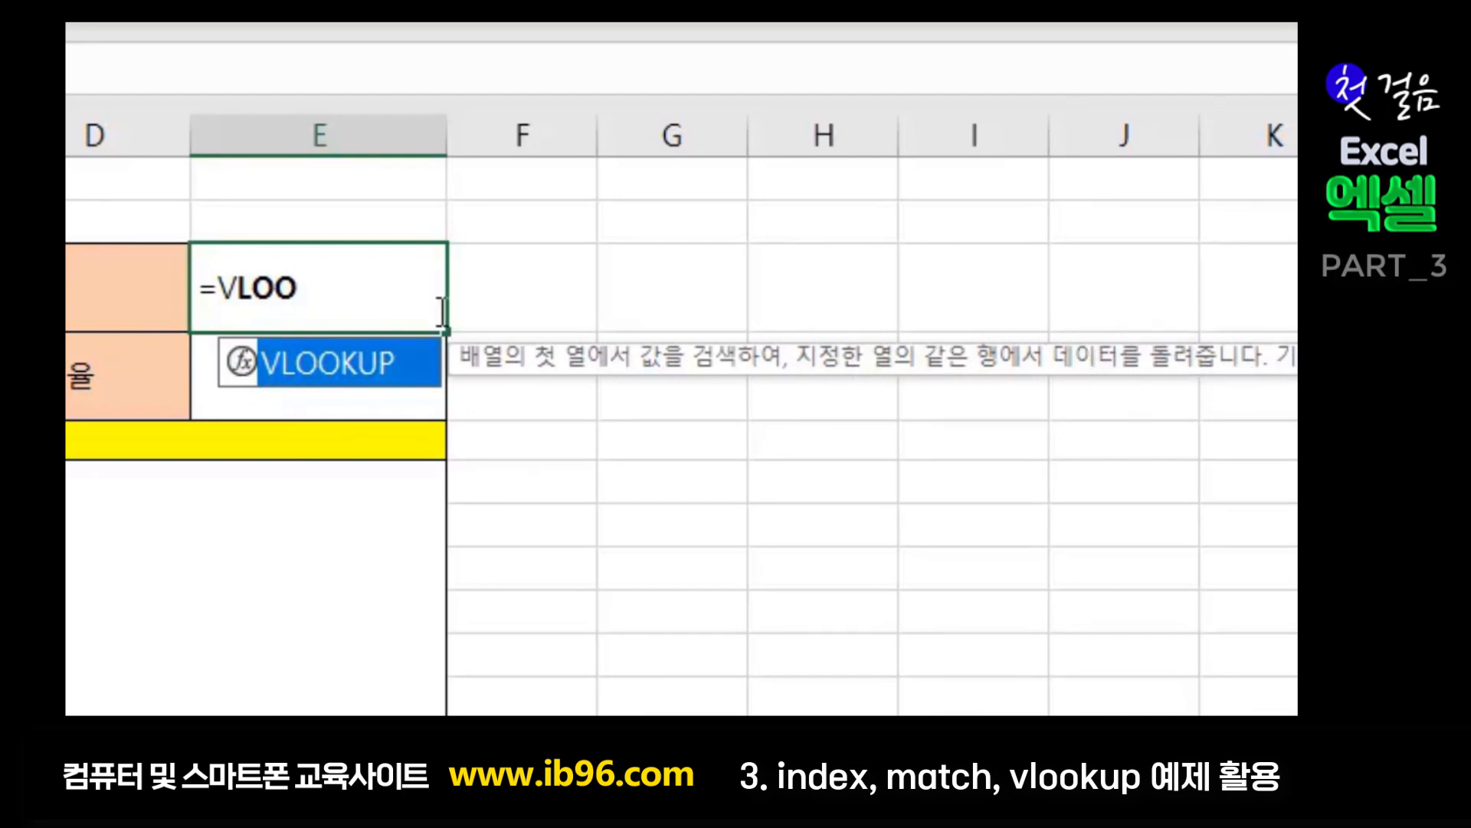
text(KUP()
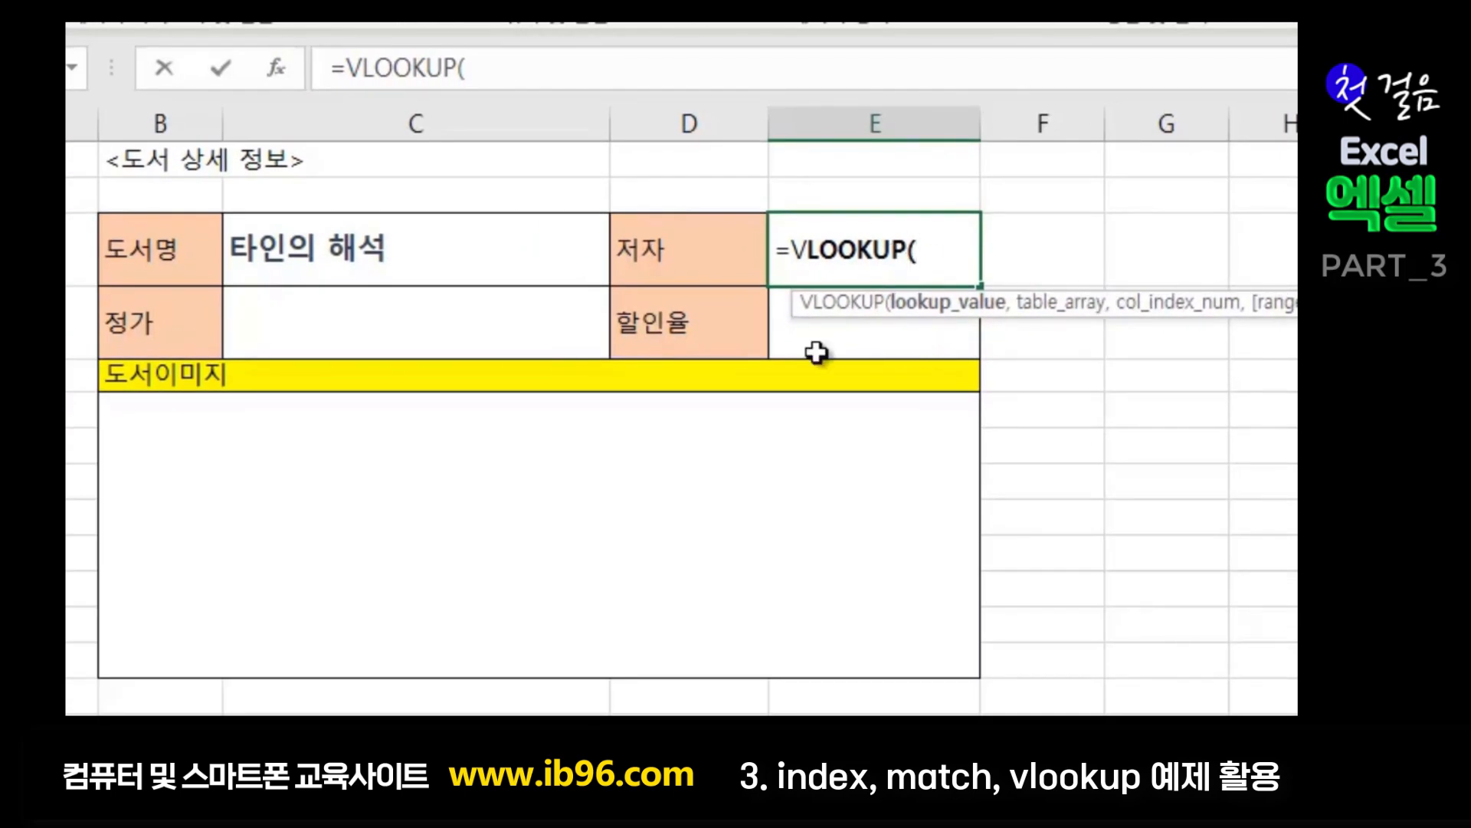
click(341, 254)
text(,)
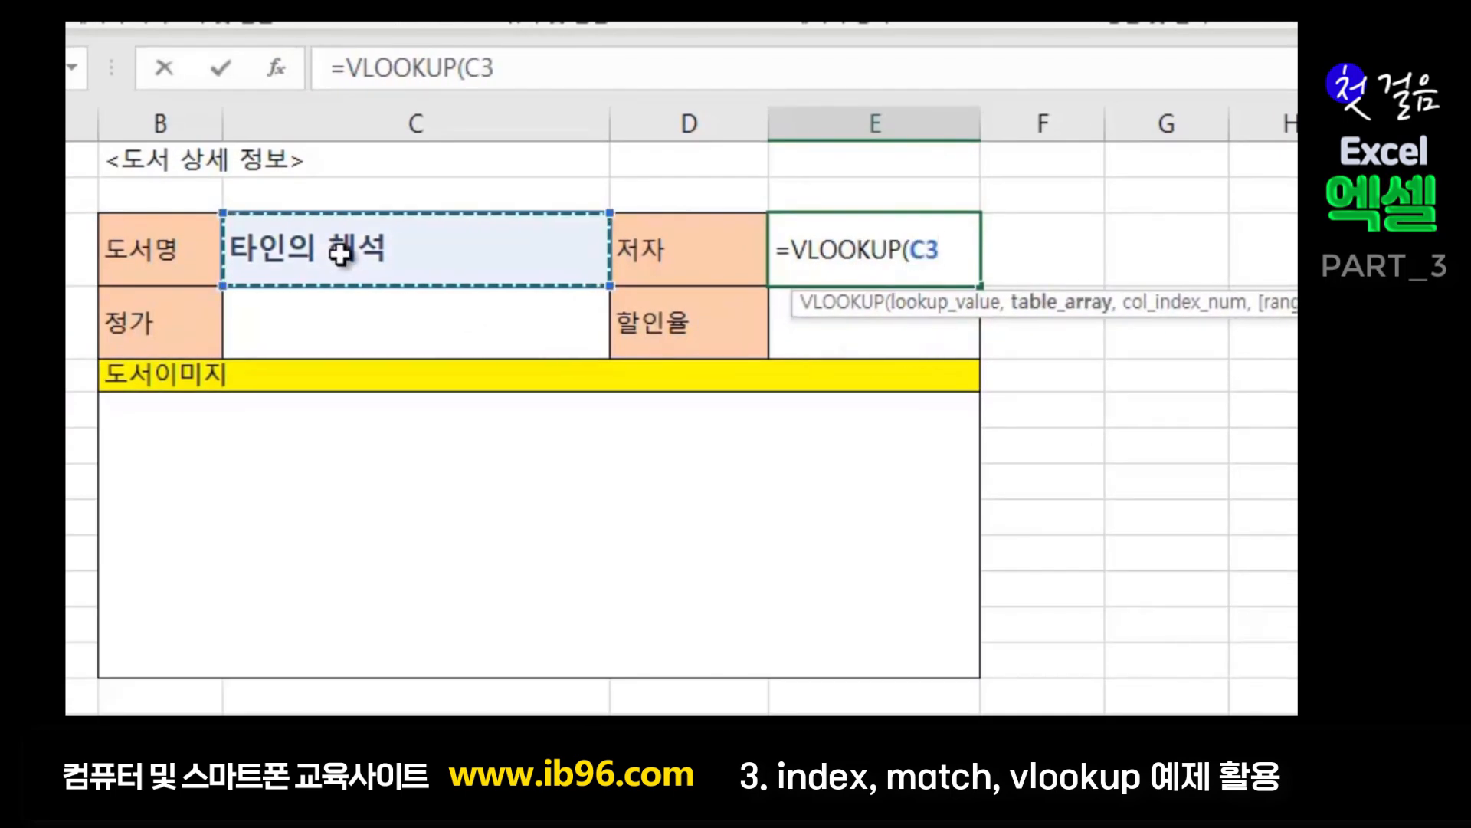
text(EH)
key(BackSpace)
key(BackSpace)
text(도서목록)
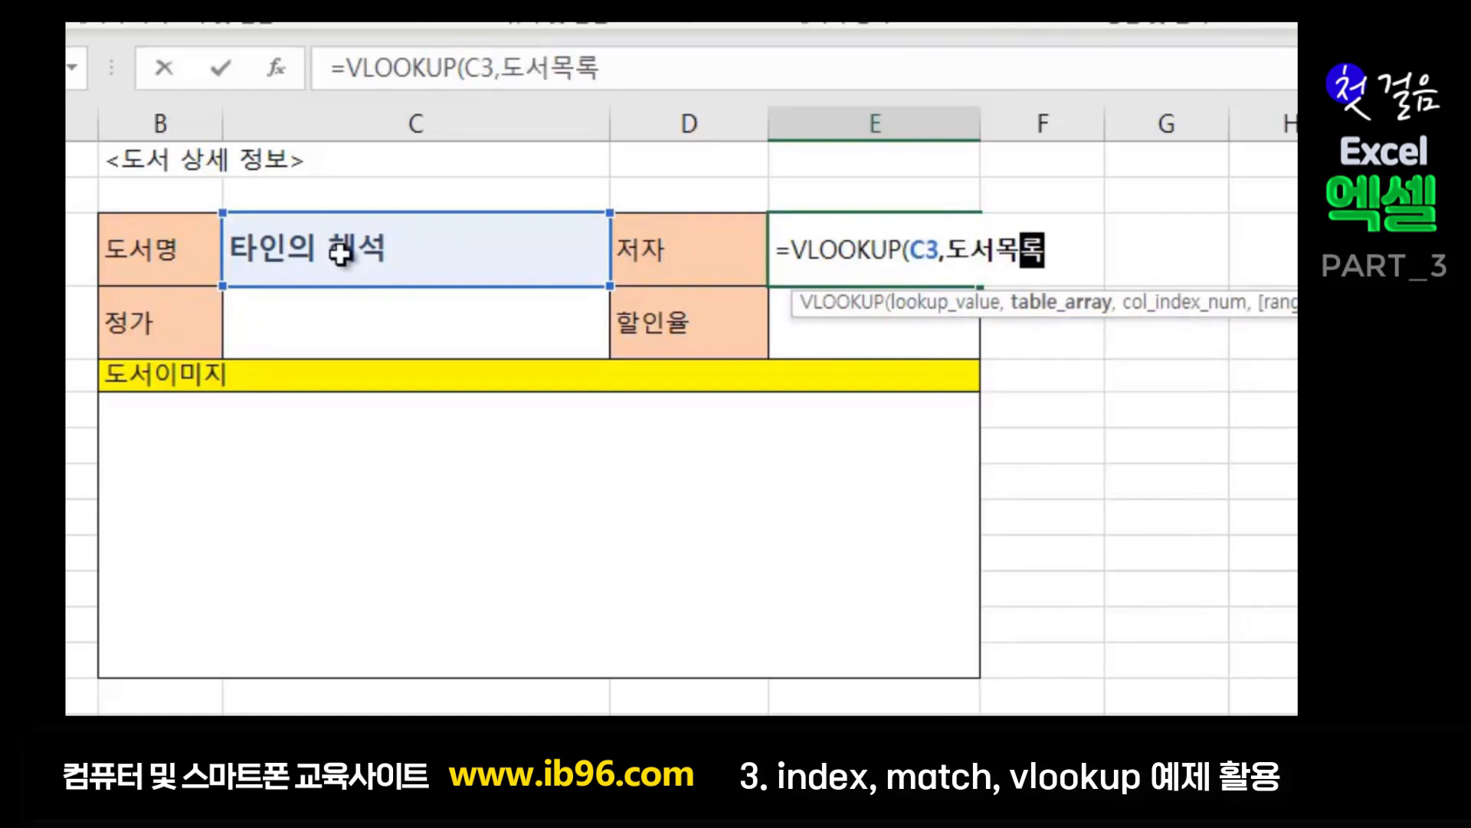
text(,)
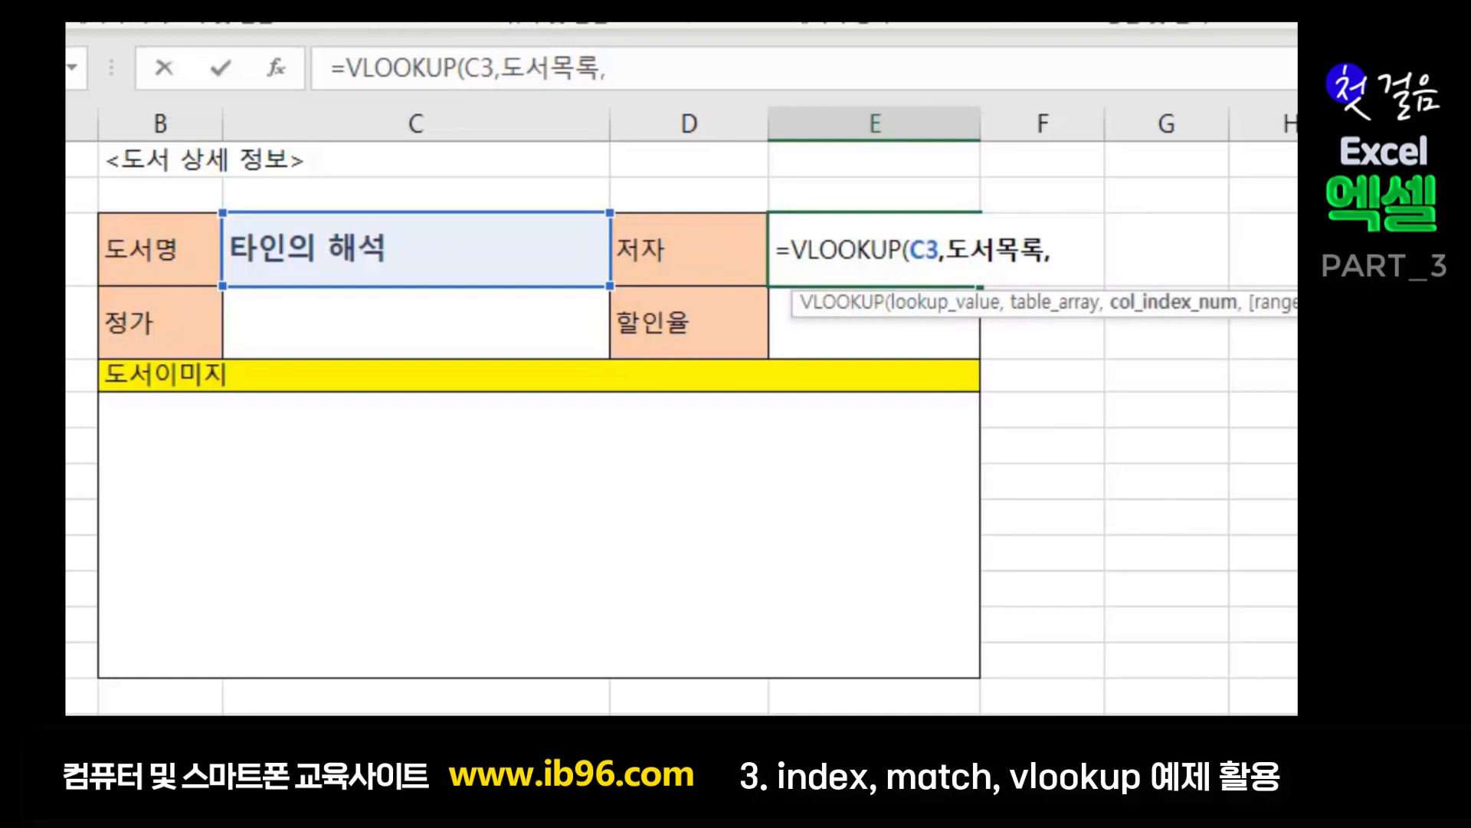
- Complete the 저자 formula as =VLOOKUP(C3,도서목록,3,0), removing the stray 도서목록! sheet reference
click(247, 700)
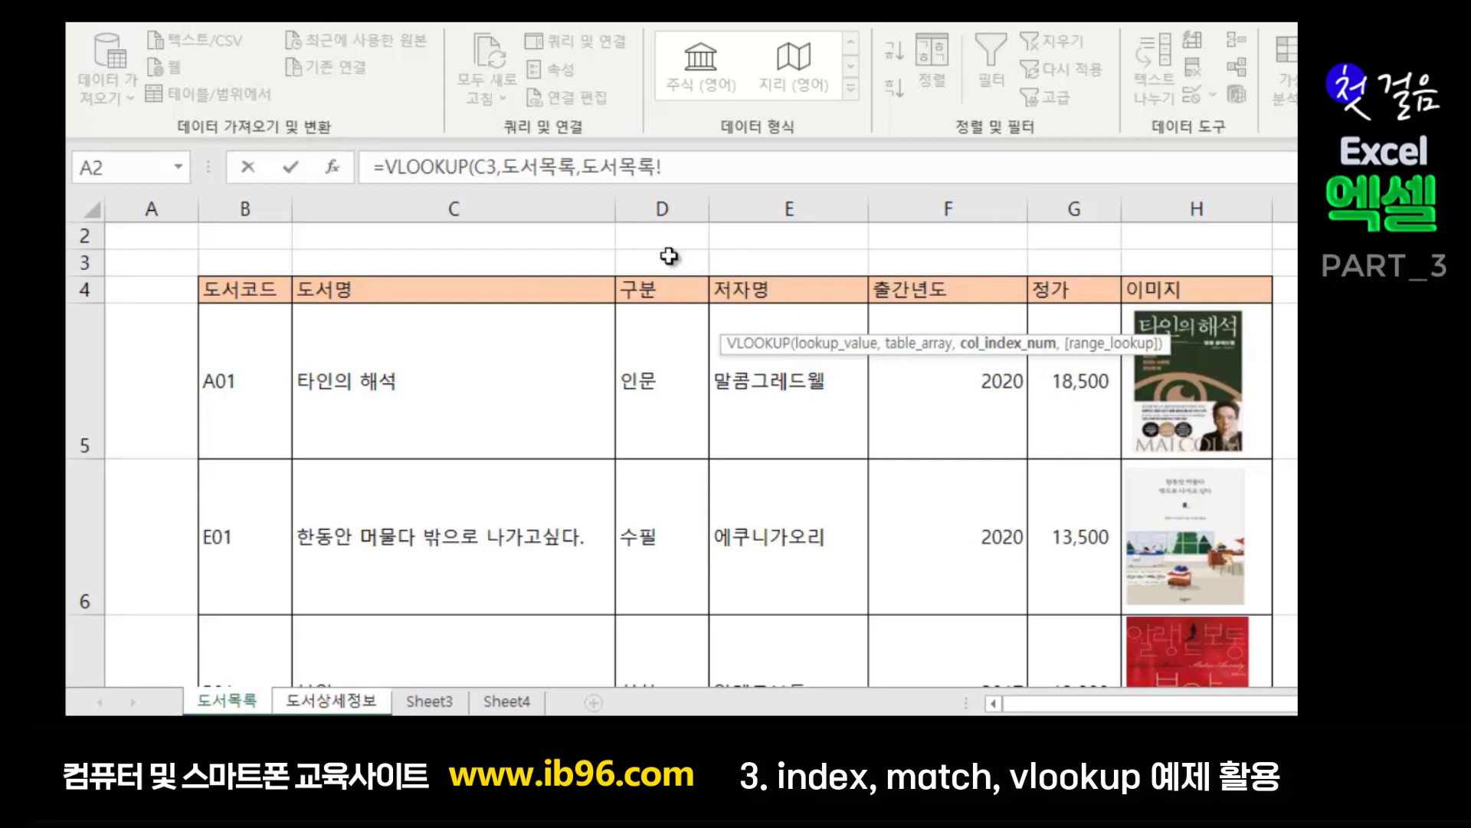
click(663, 167)
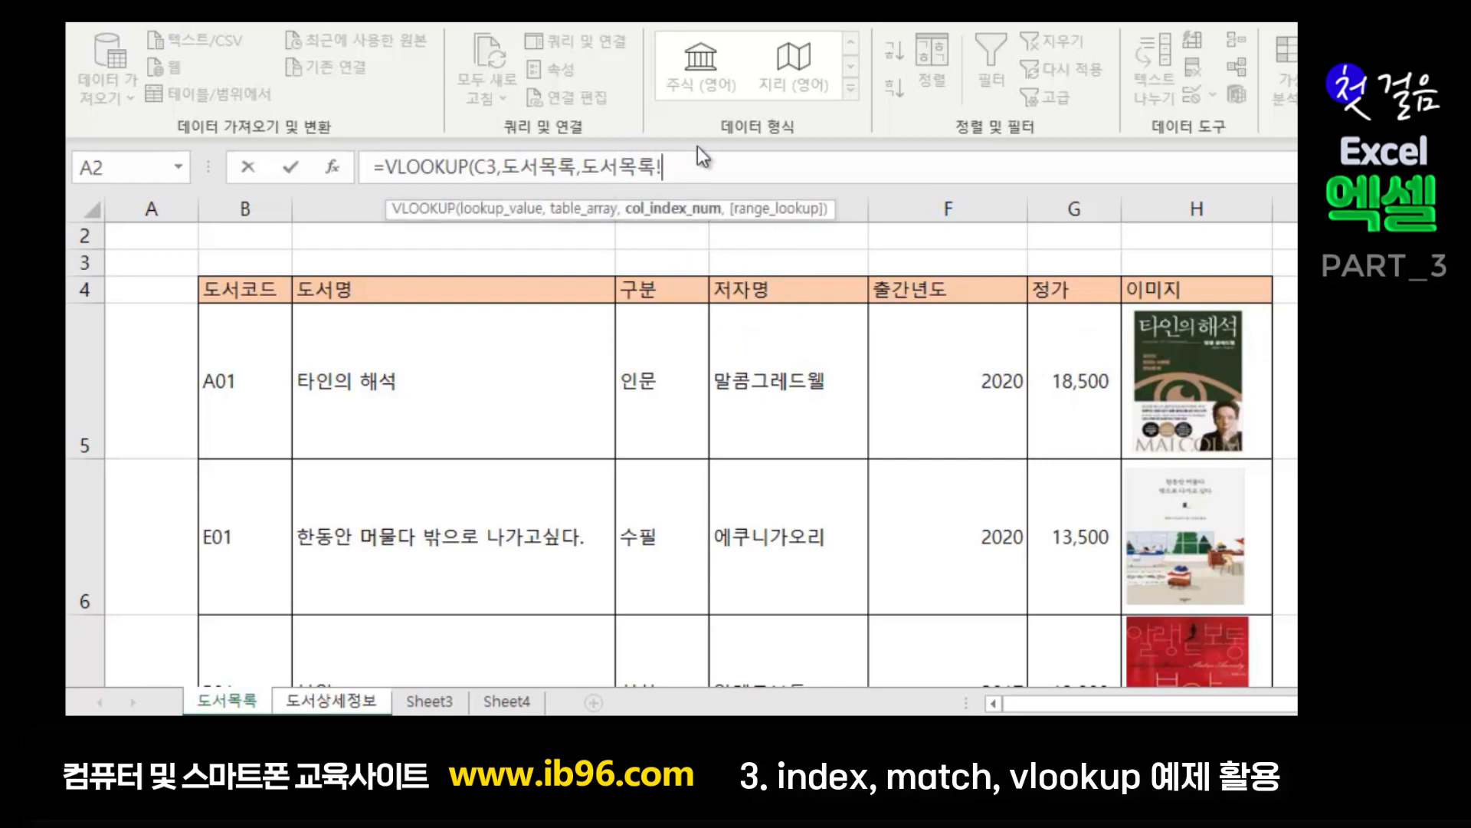
key(BackSpace)
key(BackSpace)
key(BackSpace)
key(BackSpace)
key(BackSpace)
text(3,)
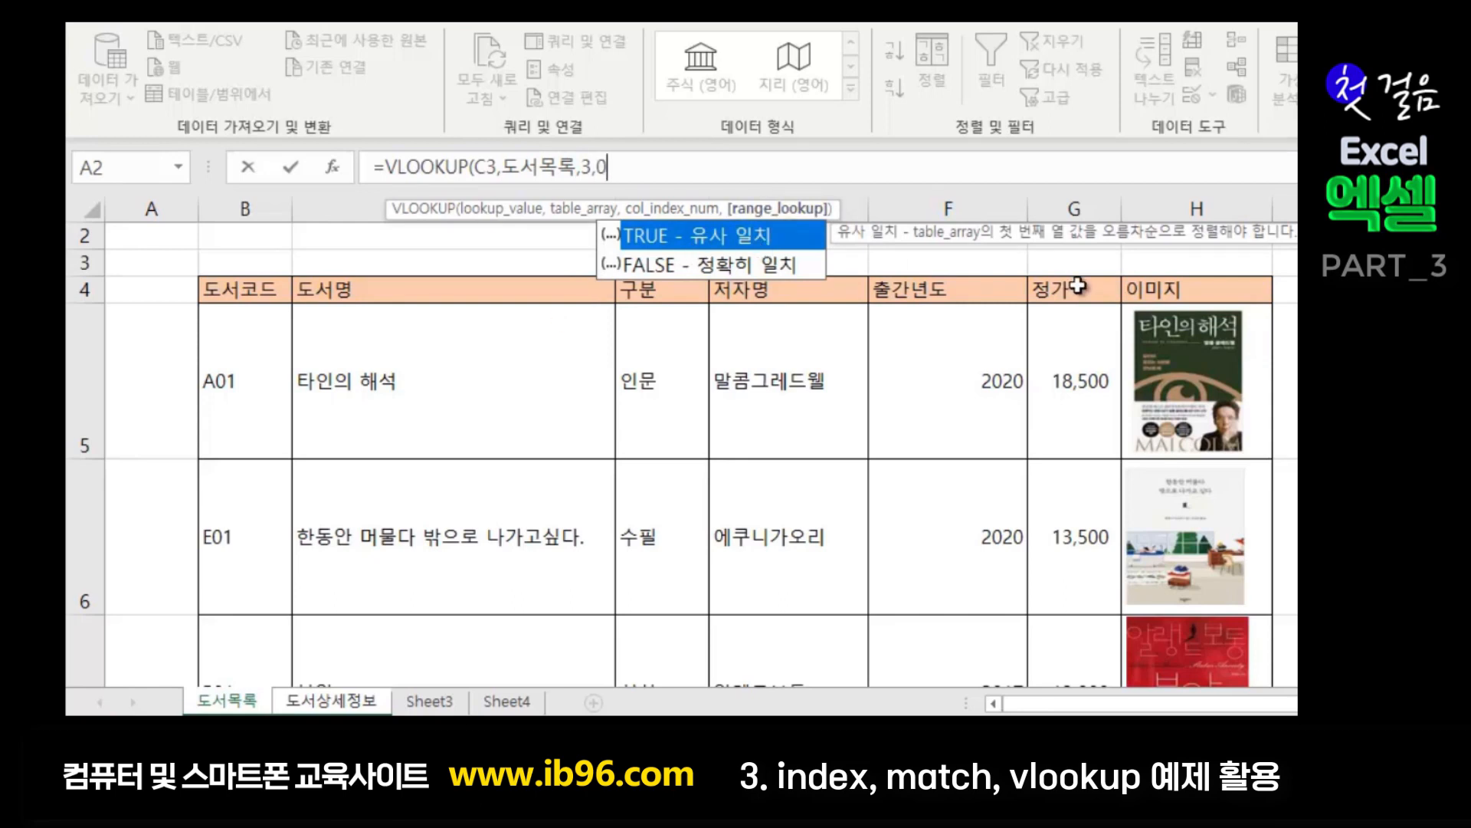
text(0))
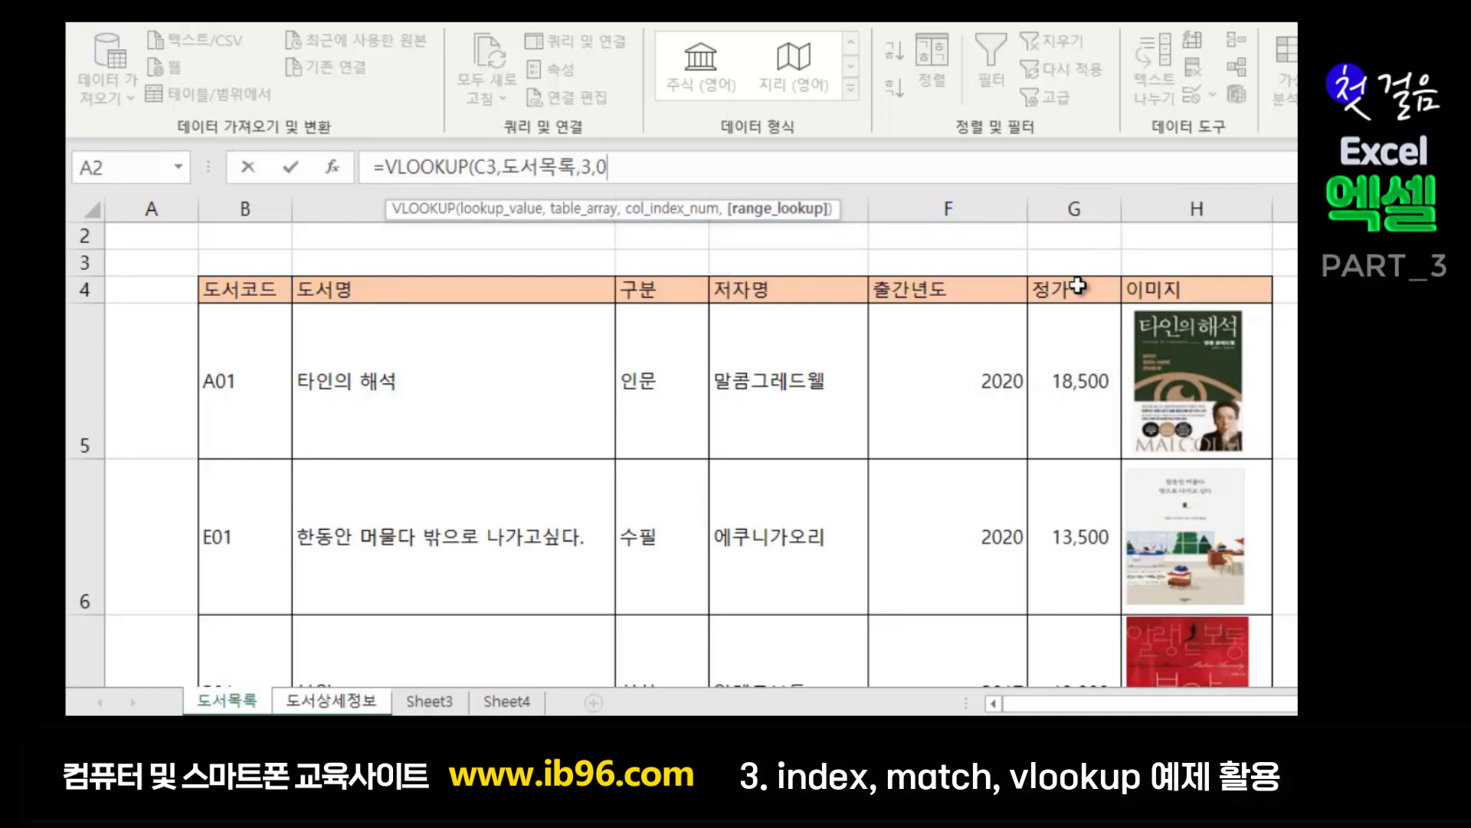
key(Return)
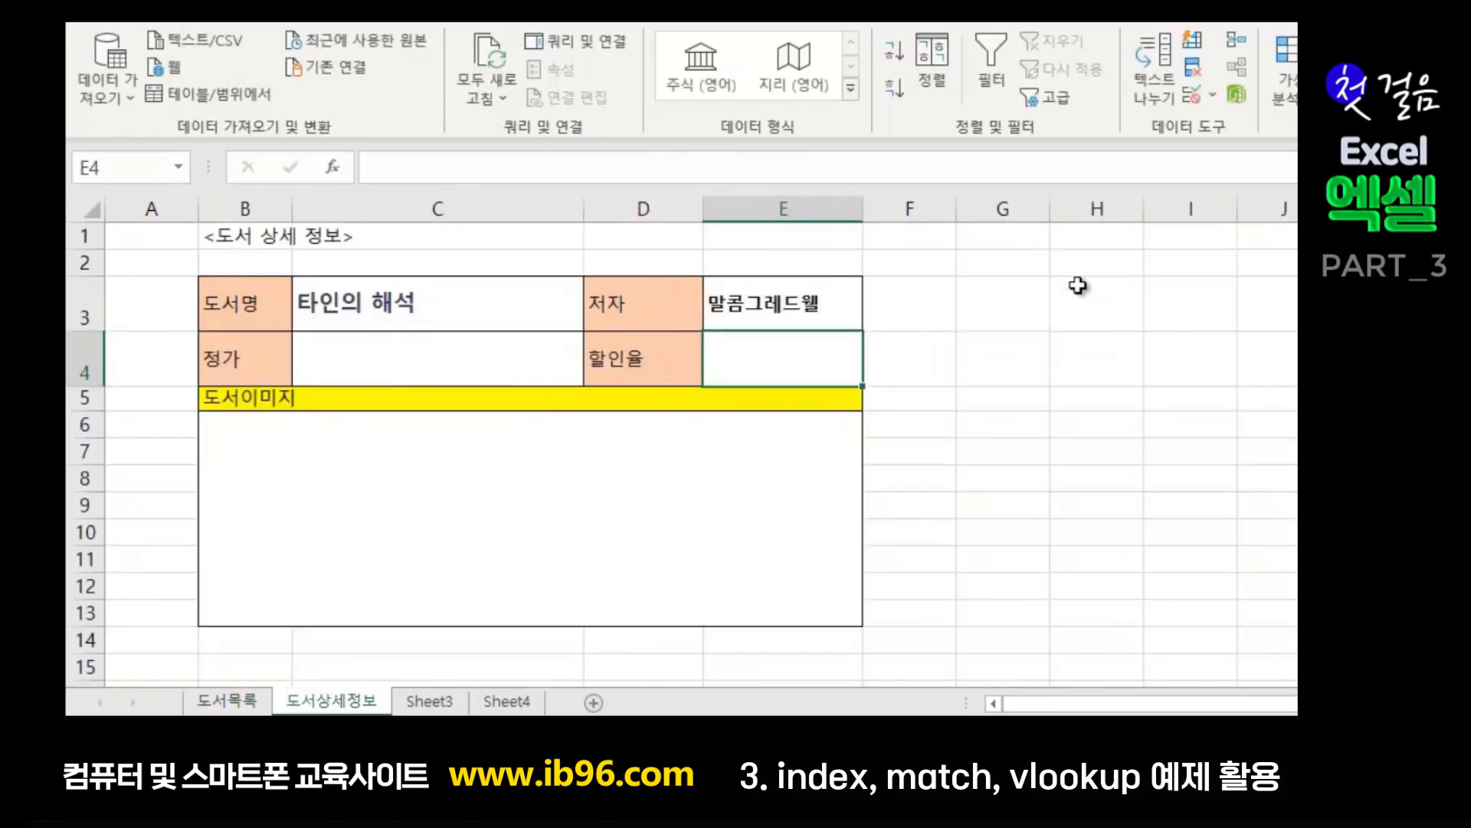
- Review the VLOOKUP formula in the 저자 cell E3 and the 도서명 cell C3 it refers to
click(770, 309)
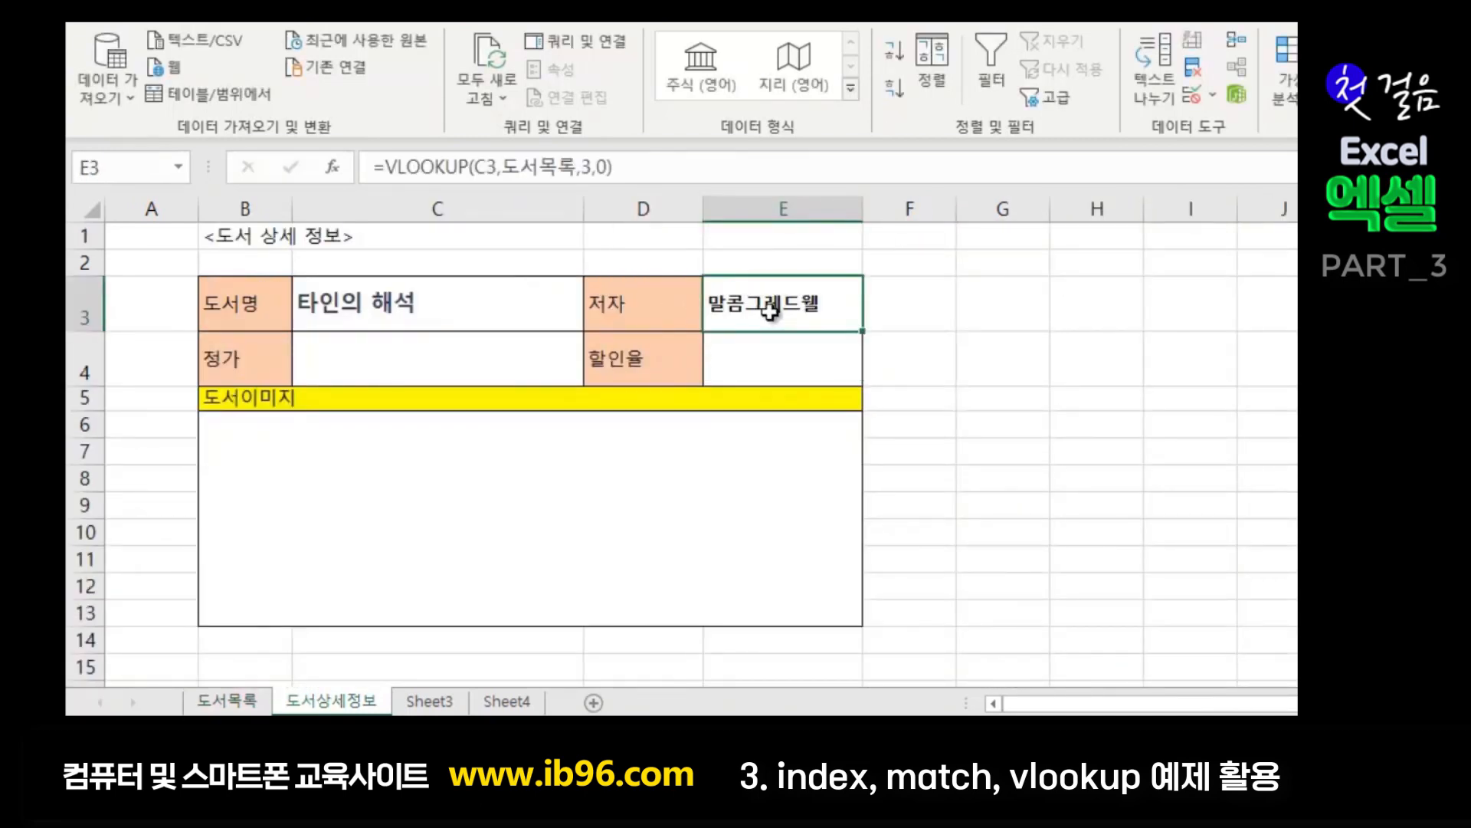
click(433, 313)
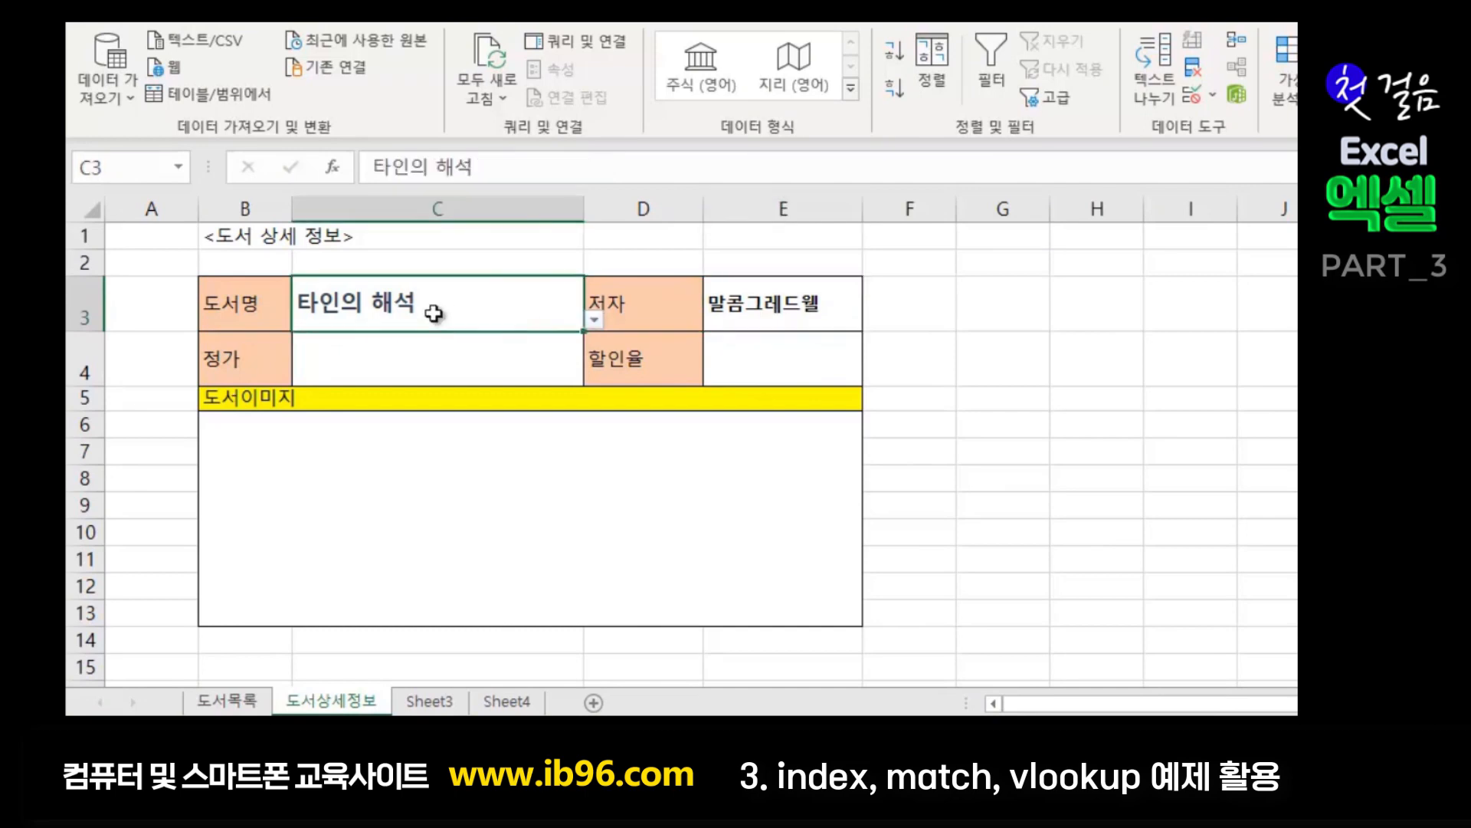
click(764, 318)
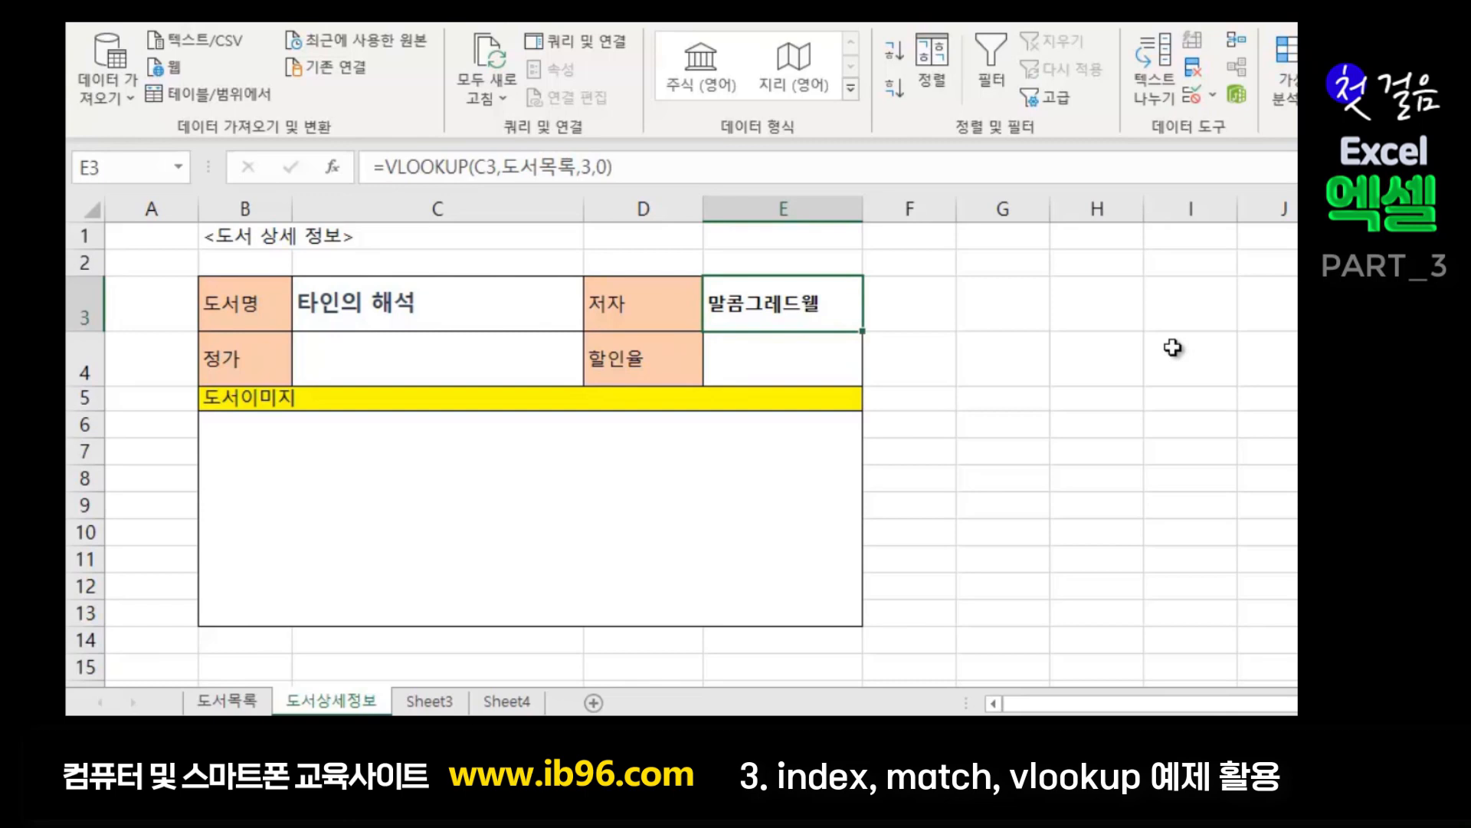
- Check the 정가 column's position in the header row of the 도서목록 sheet for the 정가 lookup in cell C4
click(396, 360)
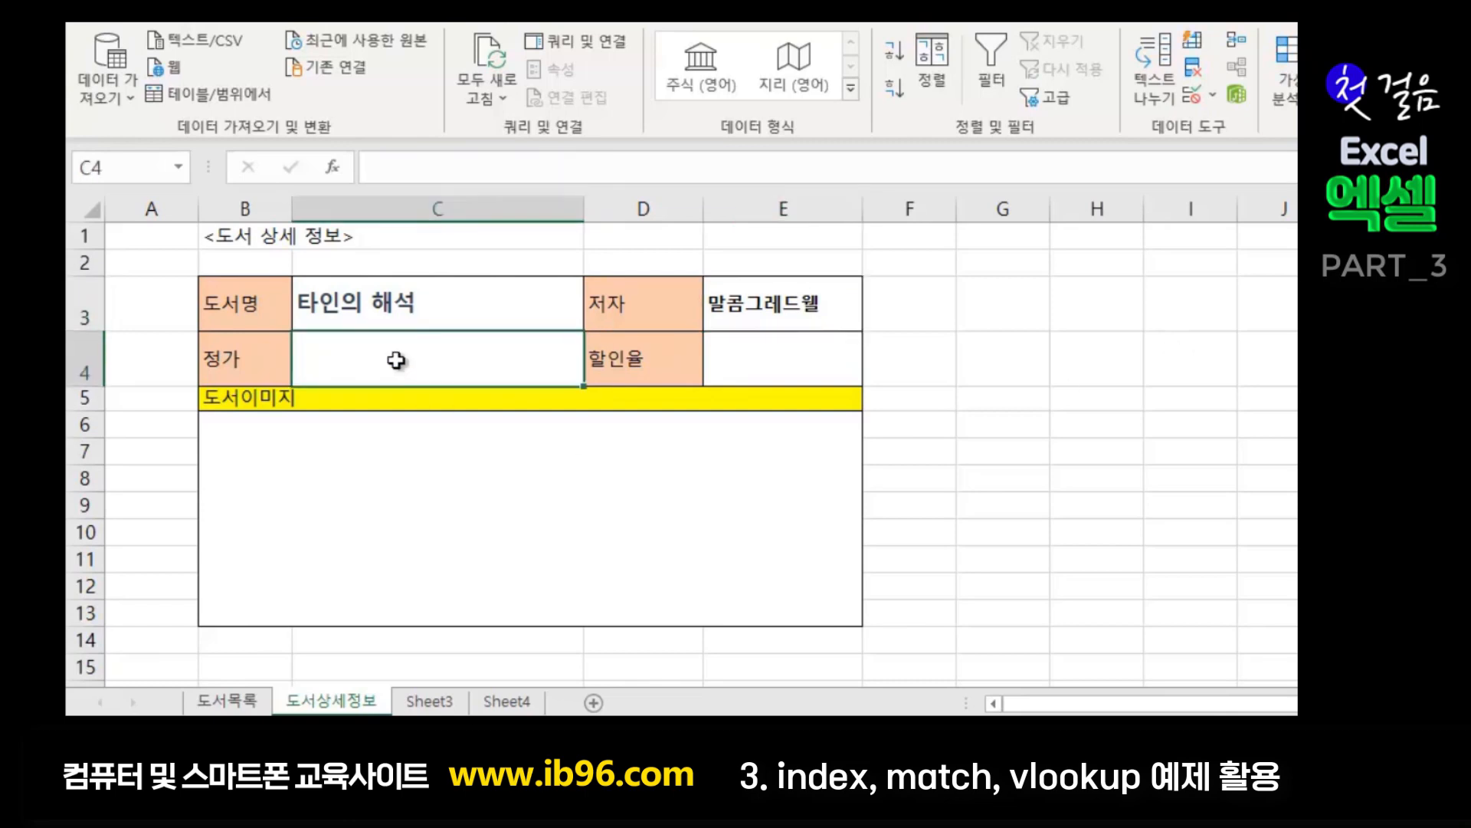
click(228, 702)
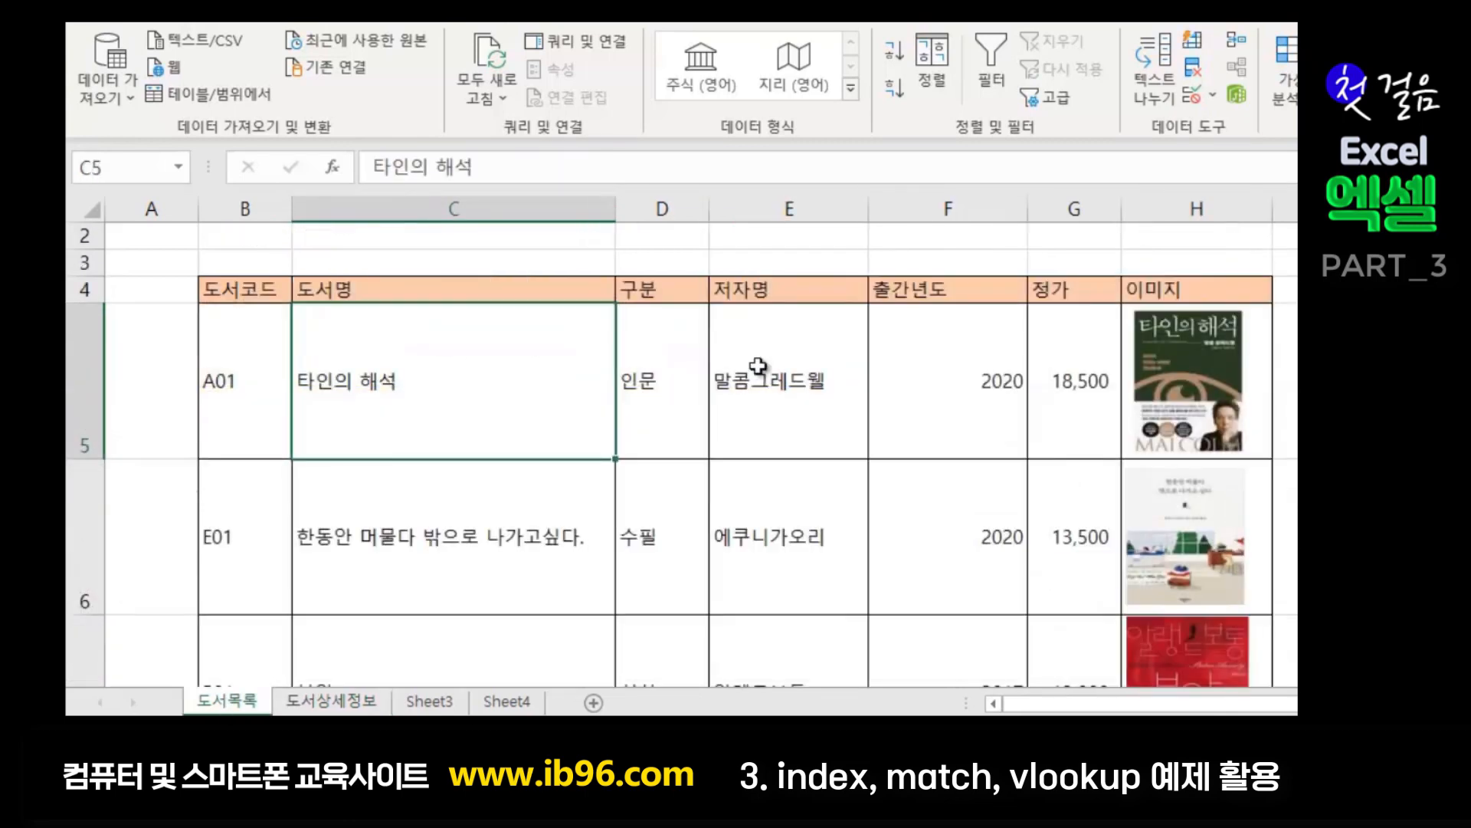
click(793, 285)
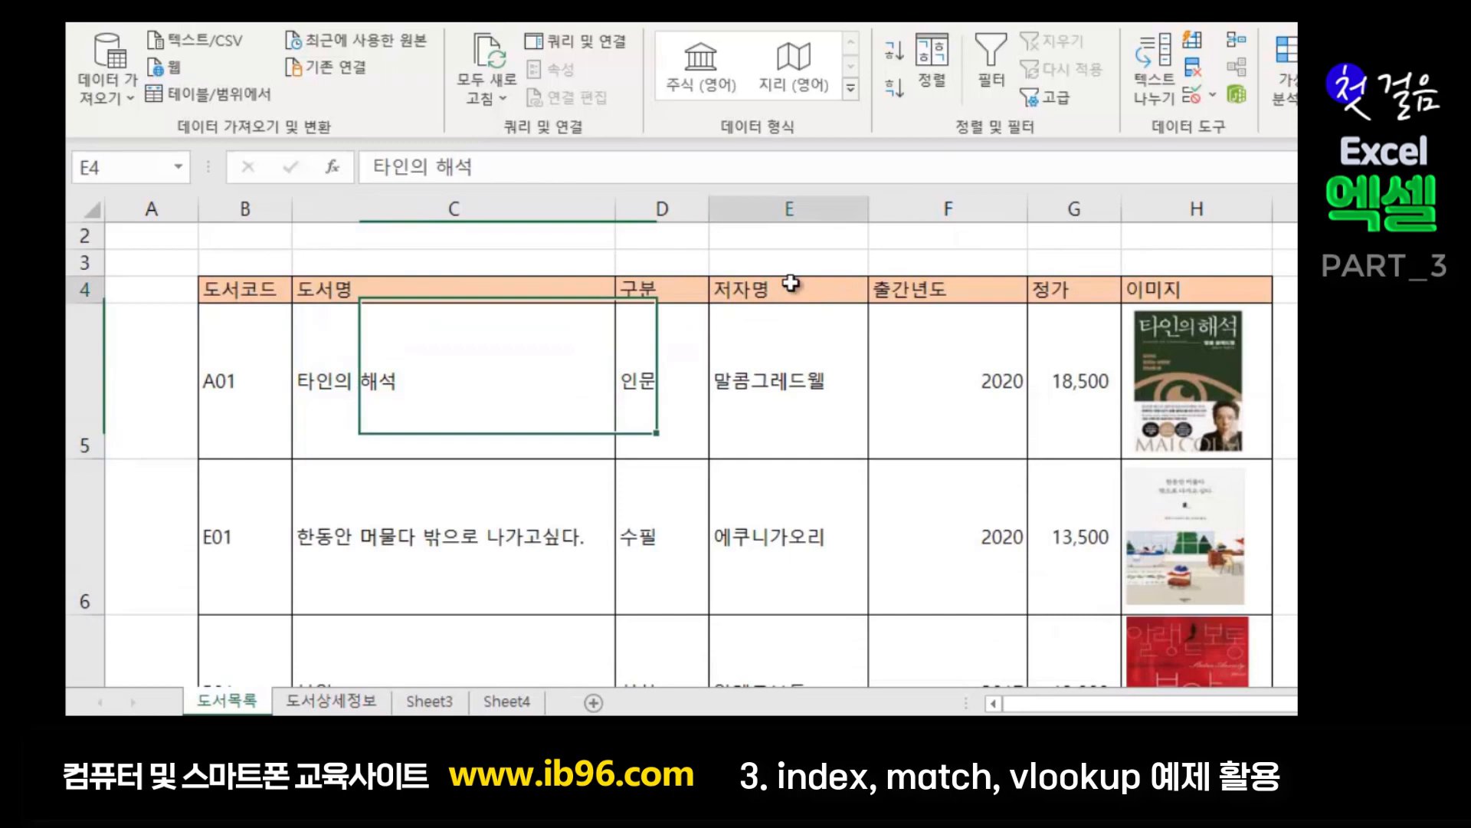
click(951, 289)
click(1081, 288)
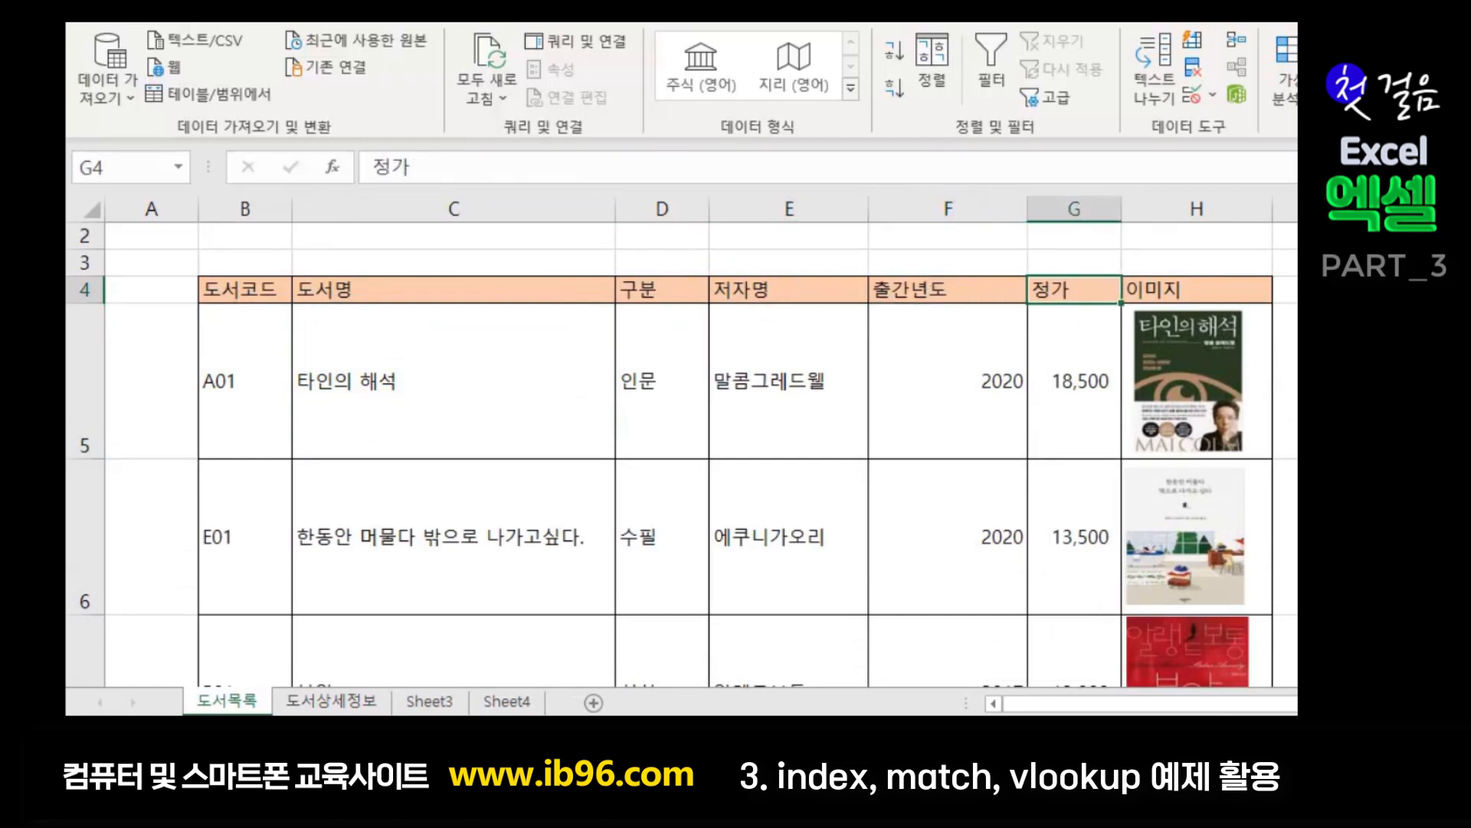
- Start a VLOOKUP formula in the 정가 cell C4 of 도서상세정보, with C3 as the lookup value
click(354, 702)
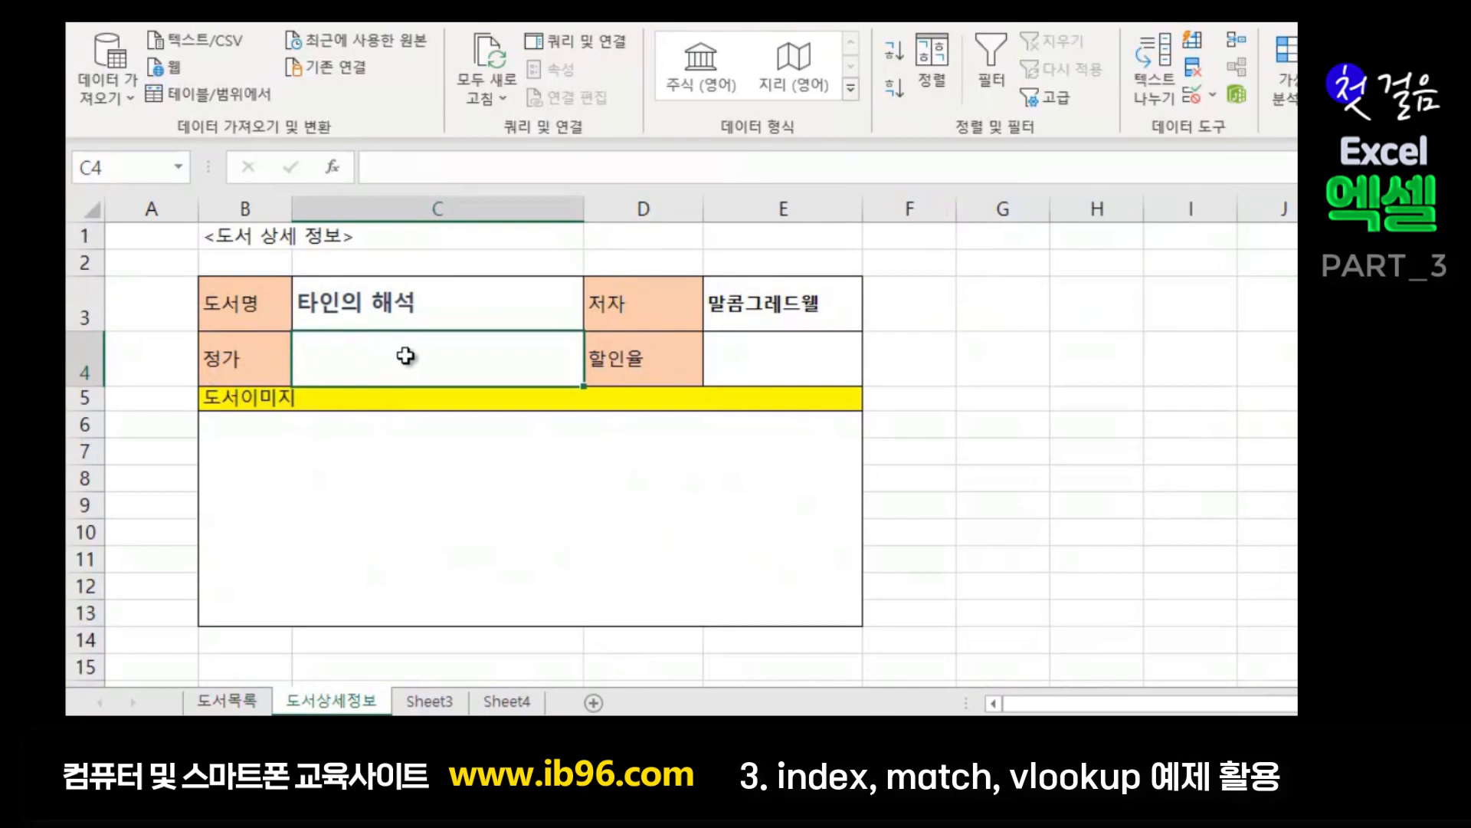
text(=ㅍ)
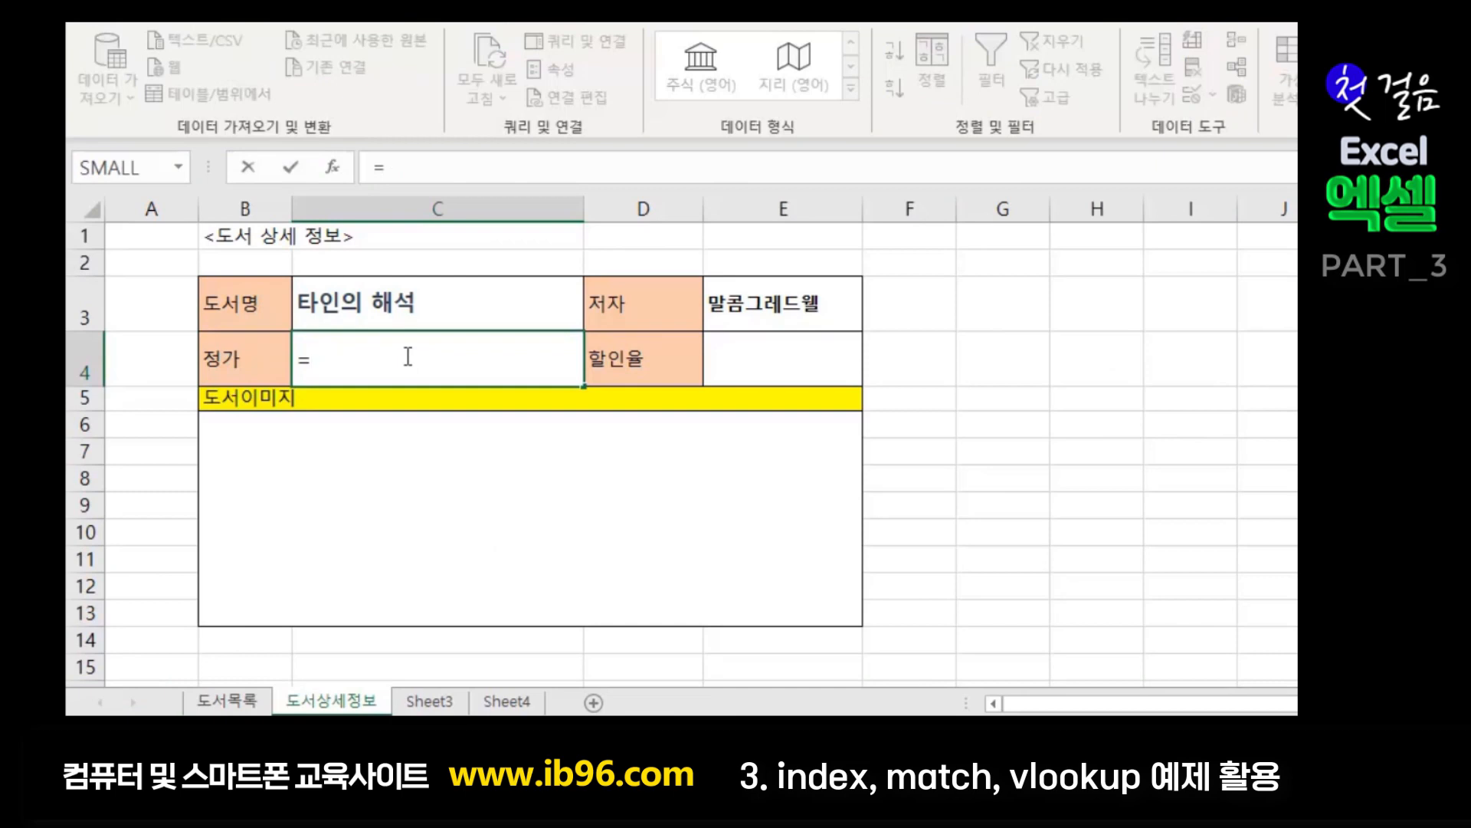
text(VLOOK)
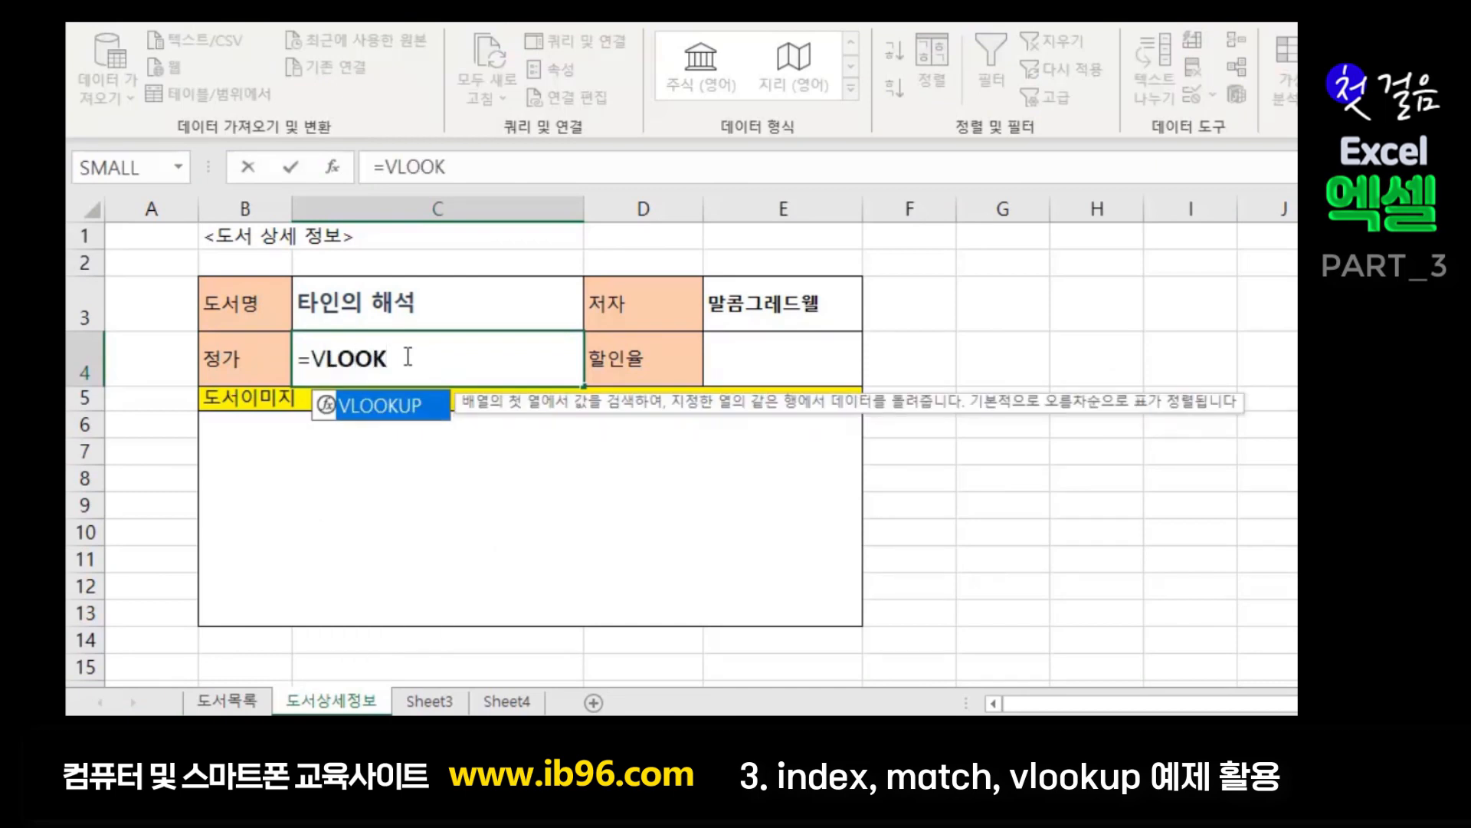
text(UP()
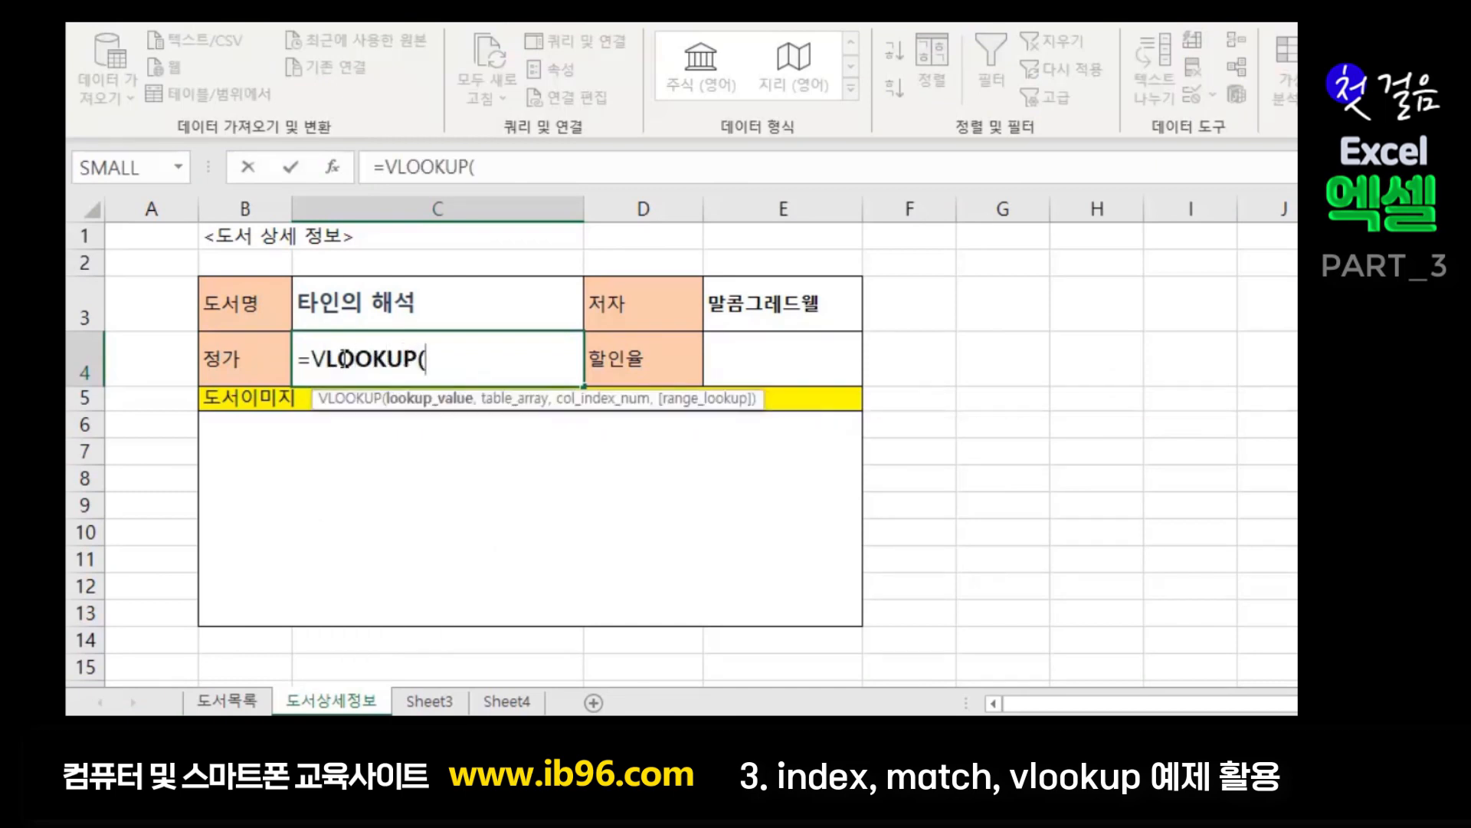
click(379, 313)
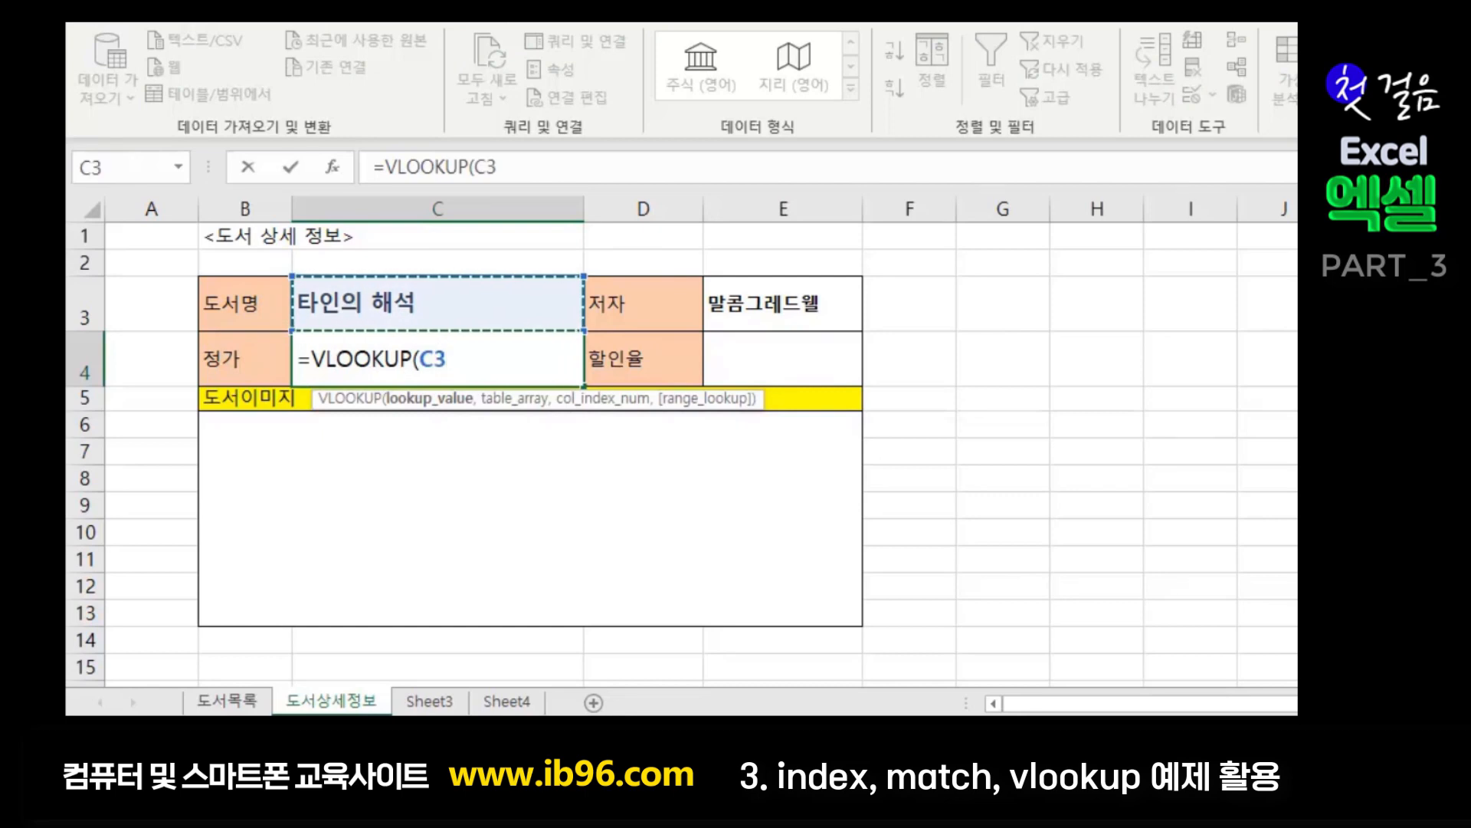
- Complete the 정가 formula as =VLOOKUP(C3,도서목록,5,0), using the named range 도서목록 and an exact match
text(,)
text(EHT)
key(BackSpace)
key(BackSpace)
key(BackSpace)
text(도)
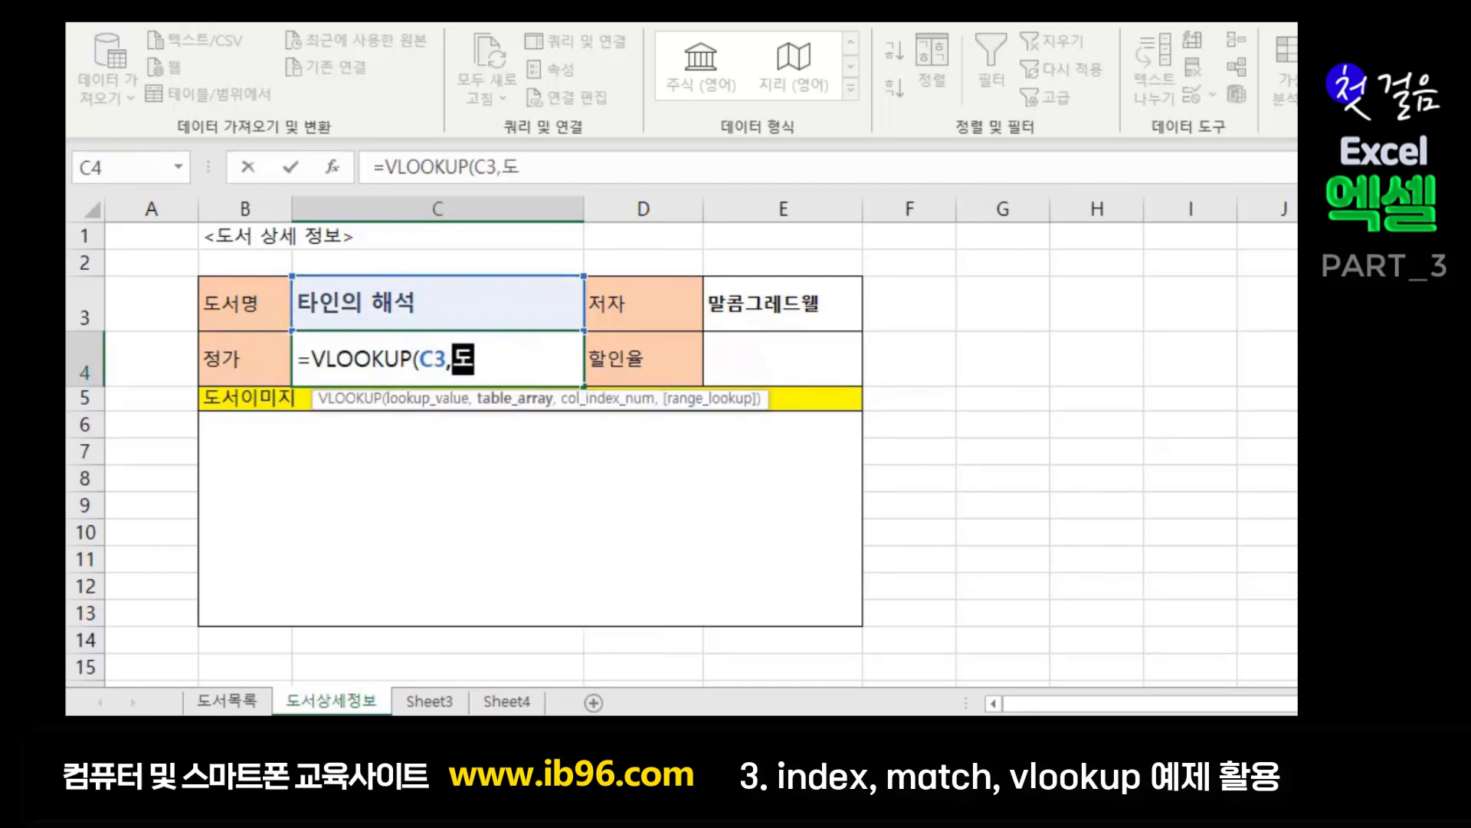
text(서목로)
text(,5)
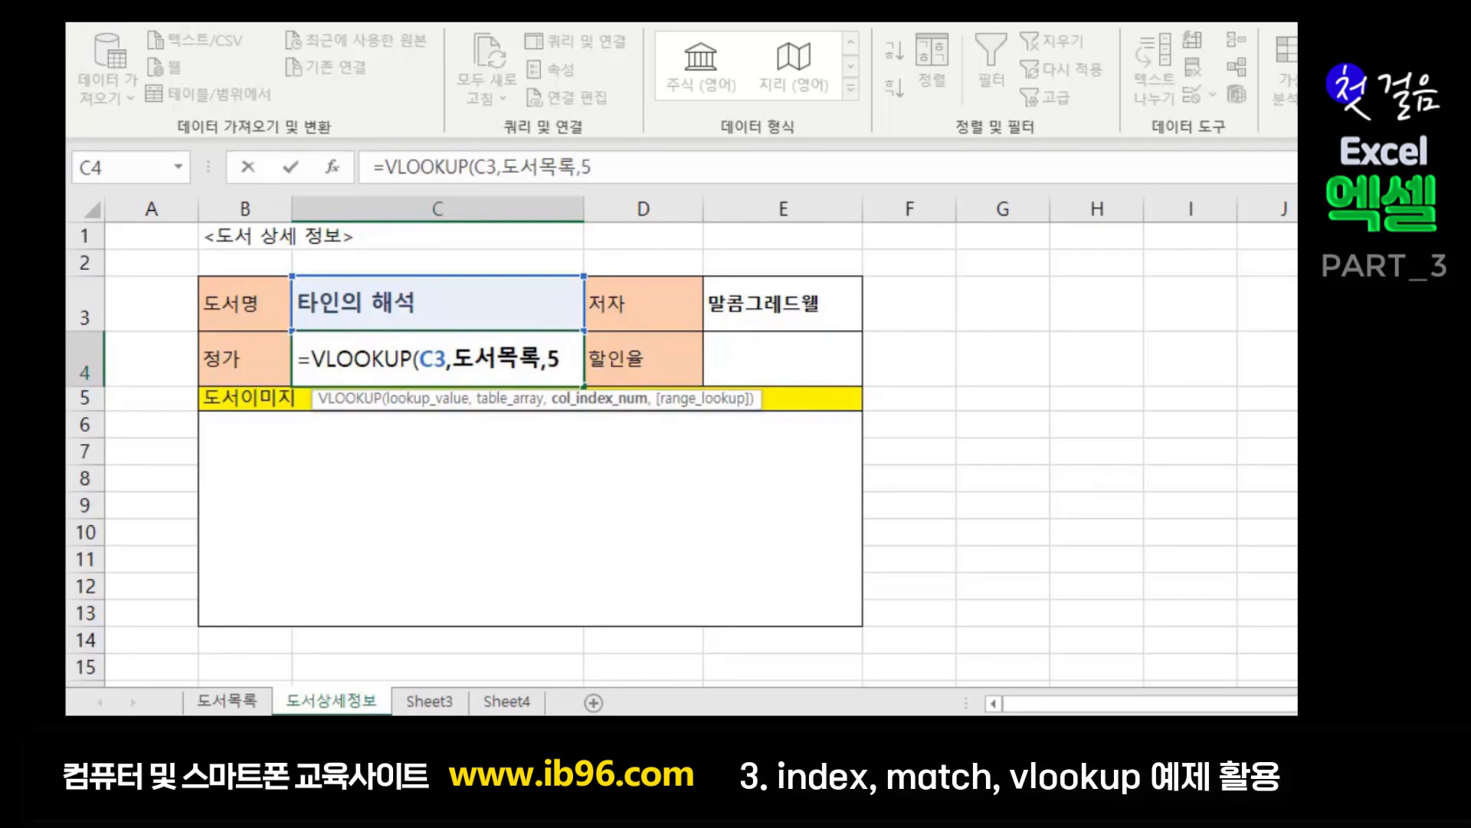
text(,)
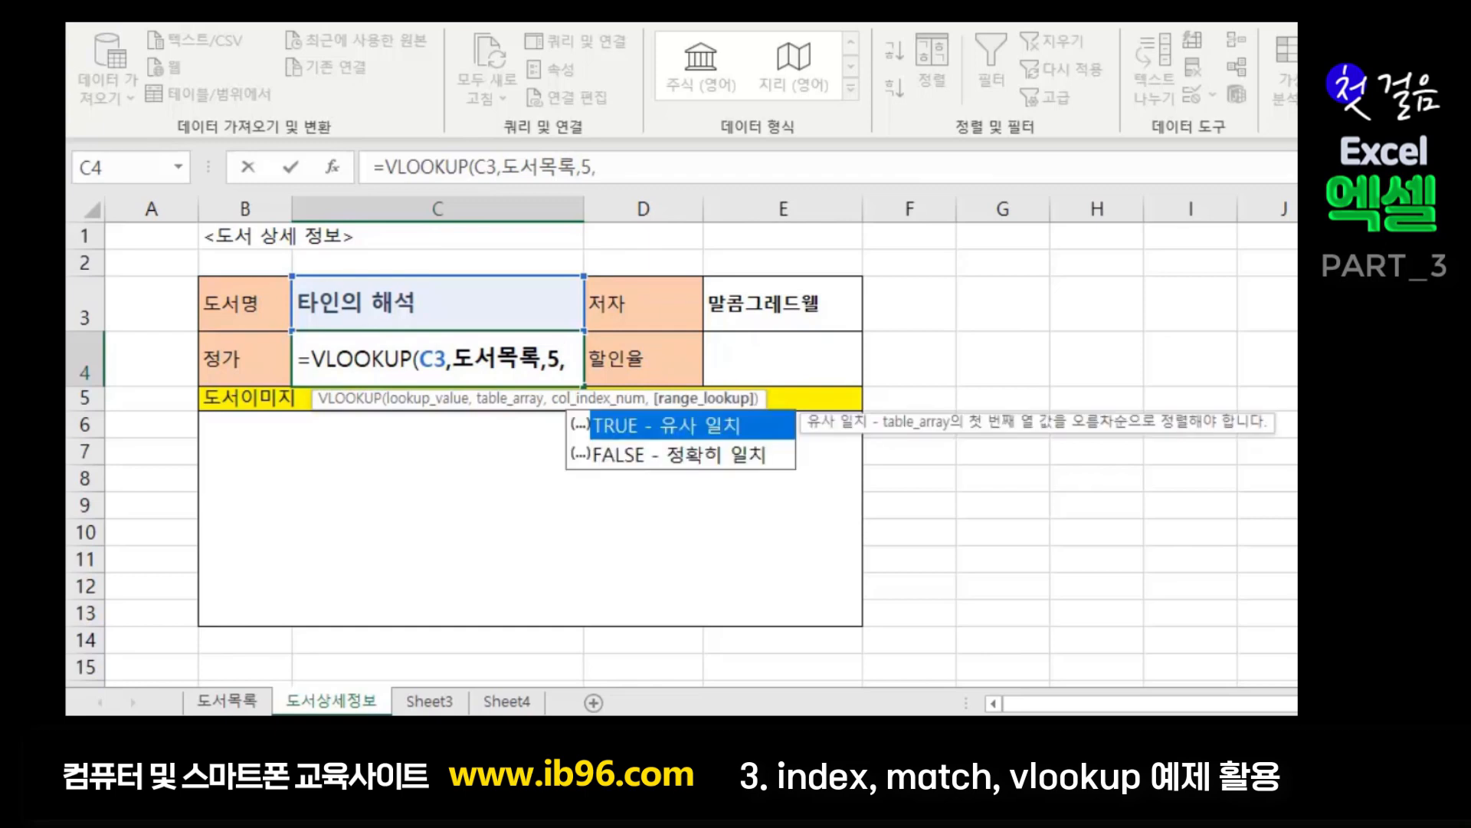
text(0))
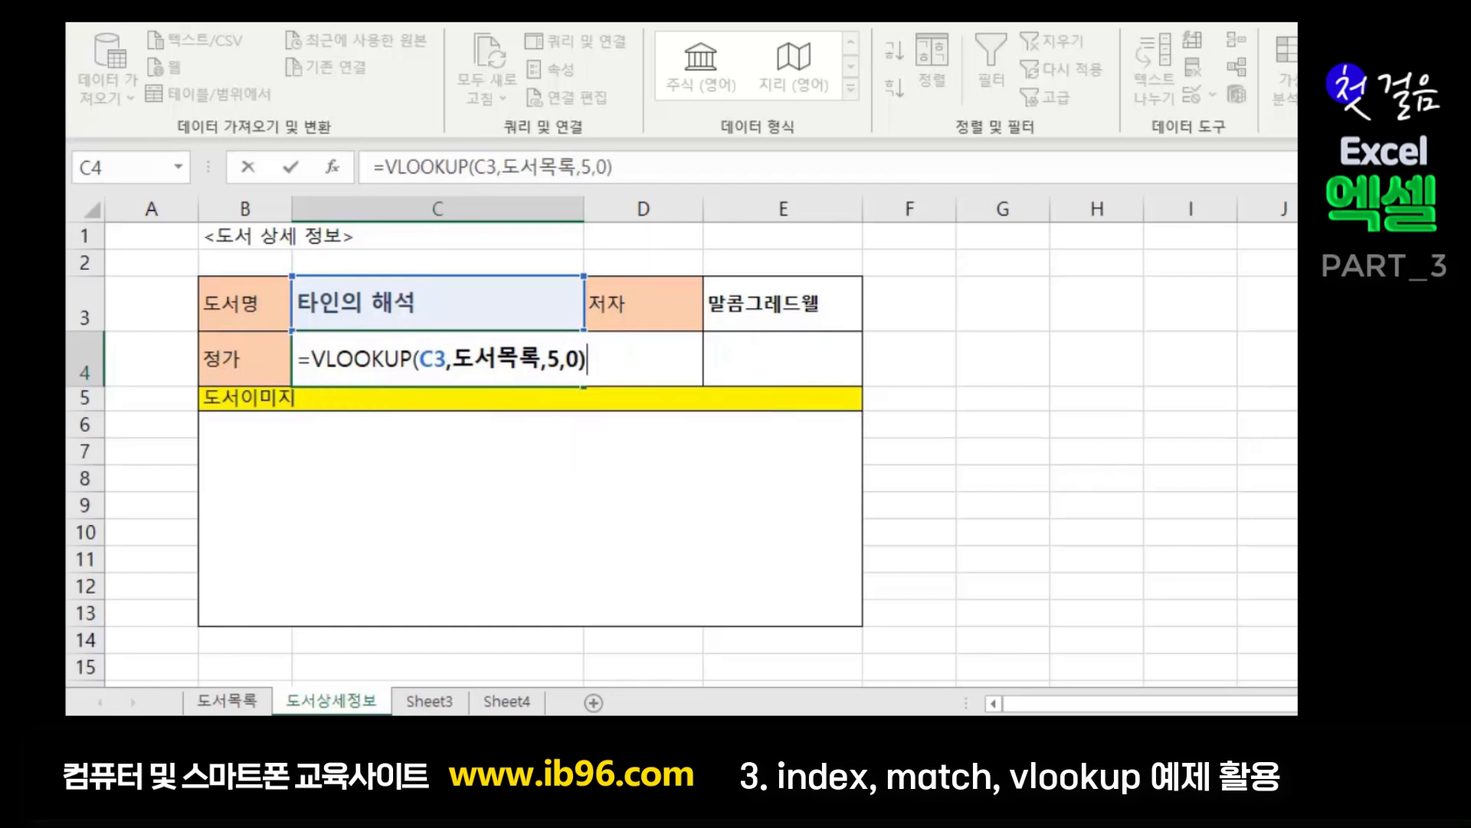
key(Return)
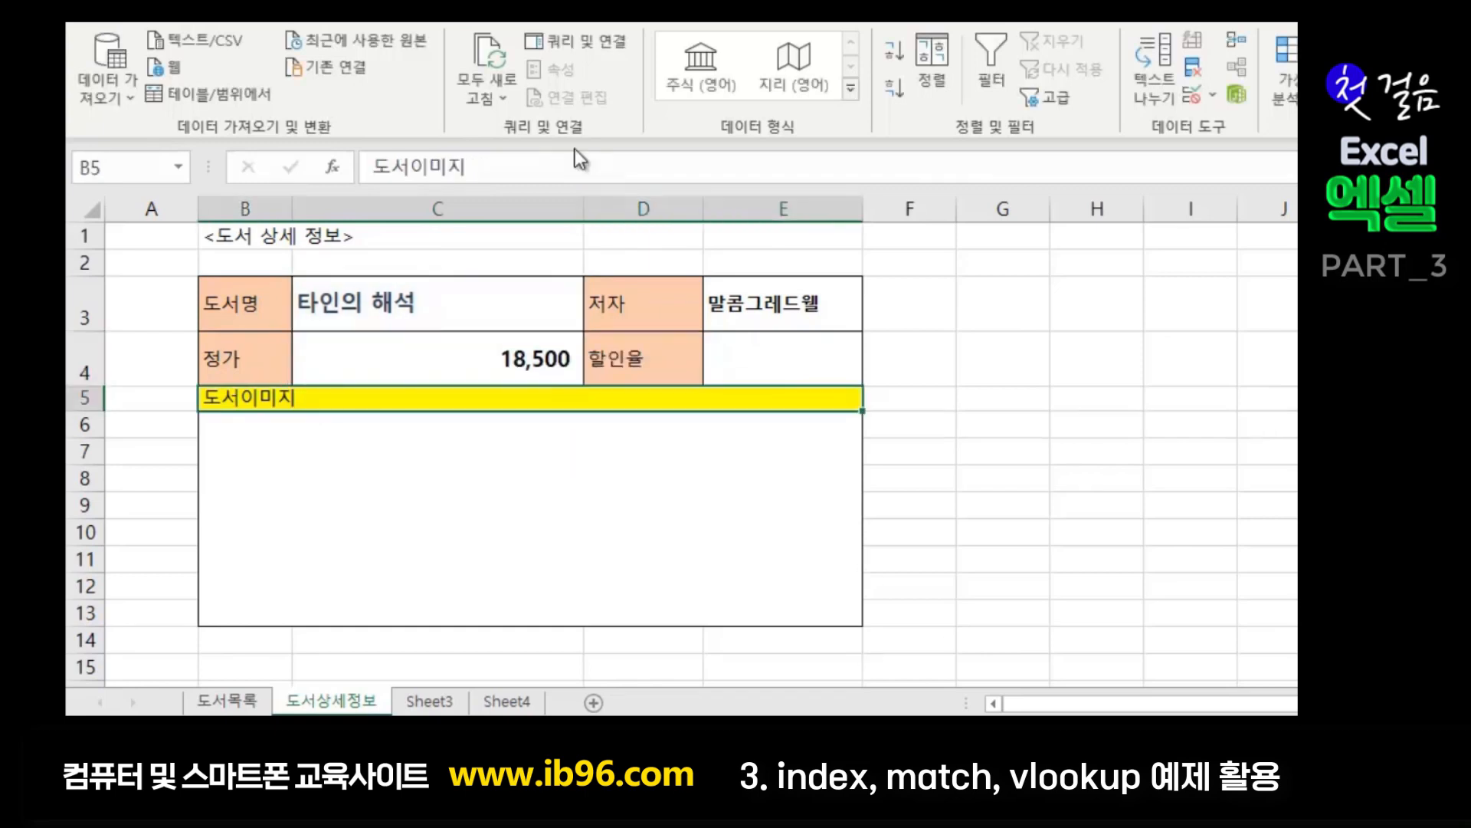
- Compare the 정가 result in C4 of 도서상세정보 with the first book's price in the 도서목록 sheet
click(464, 363)
click(247, 707)
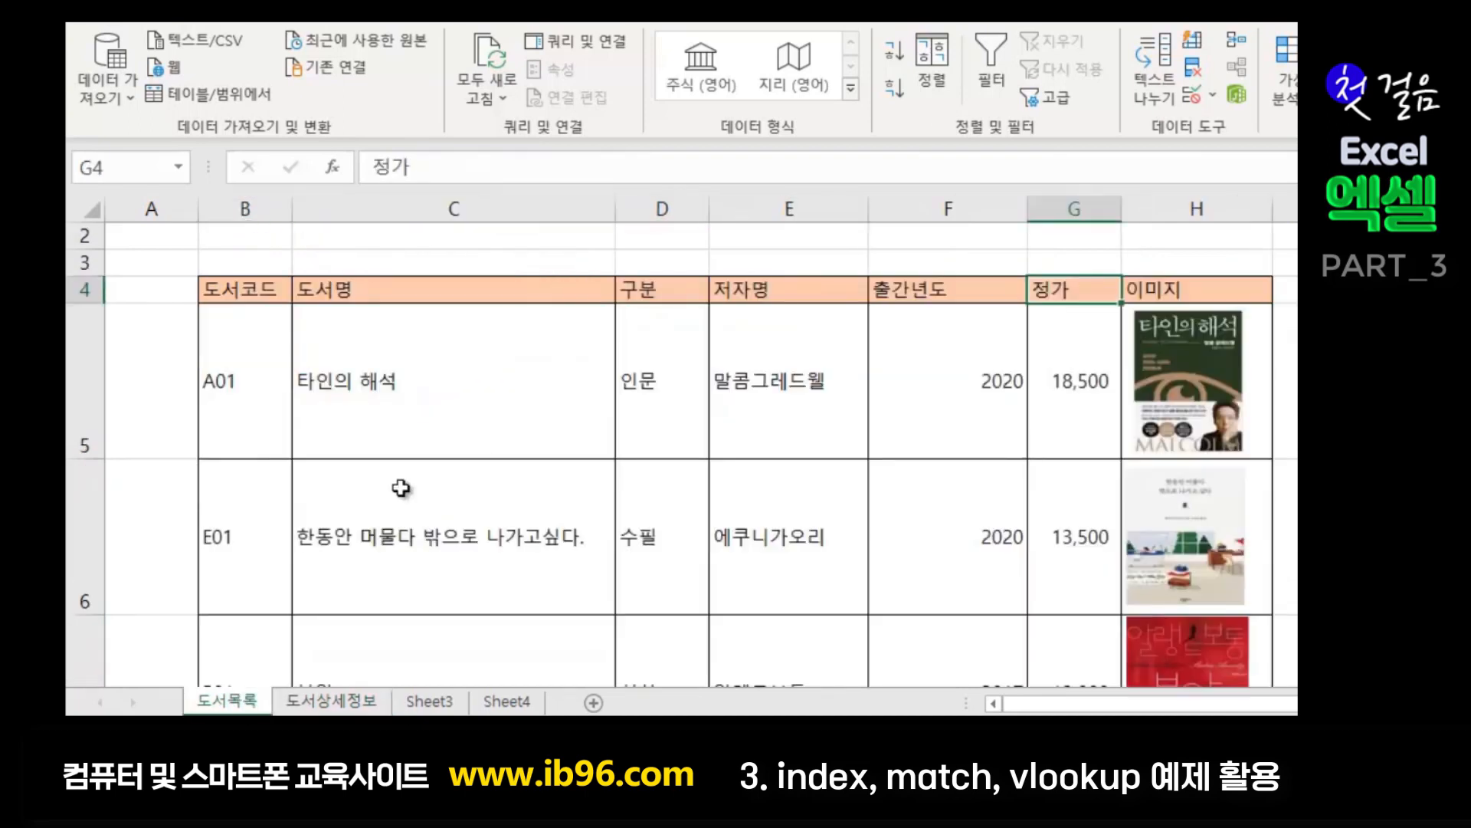
click(1066, 392)
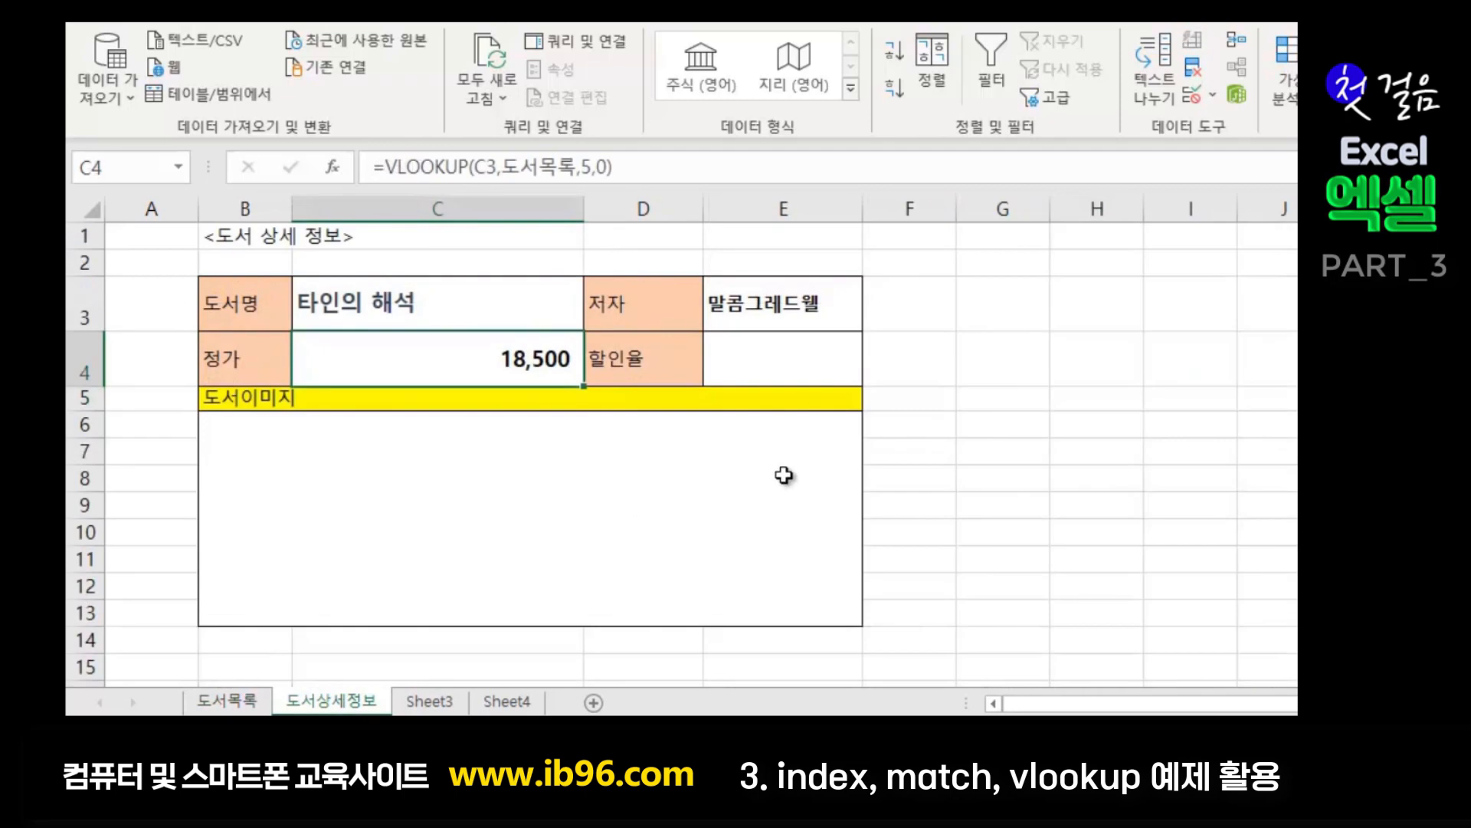
click(1025, 381)
- Examine the books' 출간년도 values in the 도서목록 sheet as the basis for the 할인율 in cell E4
click(793, 357)
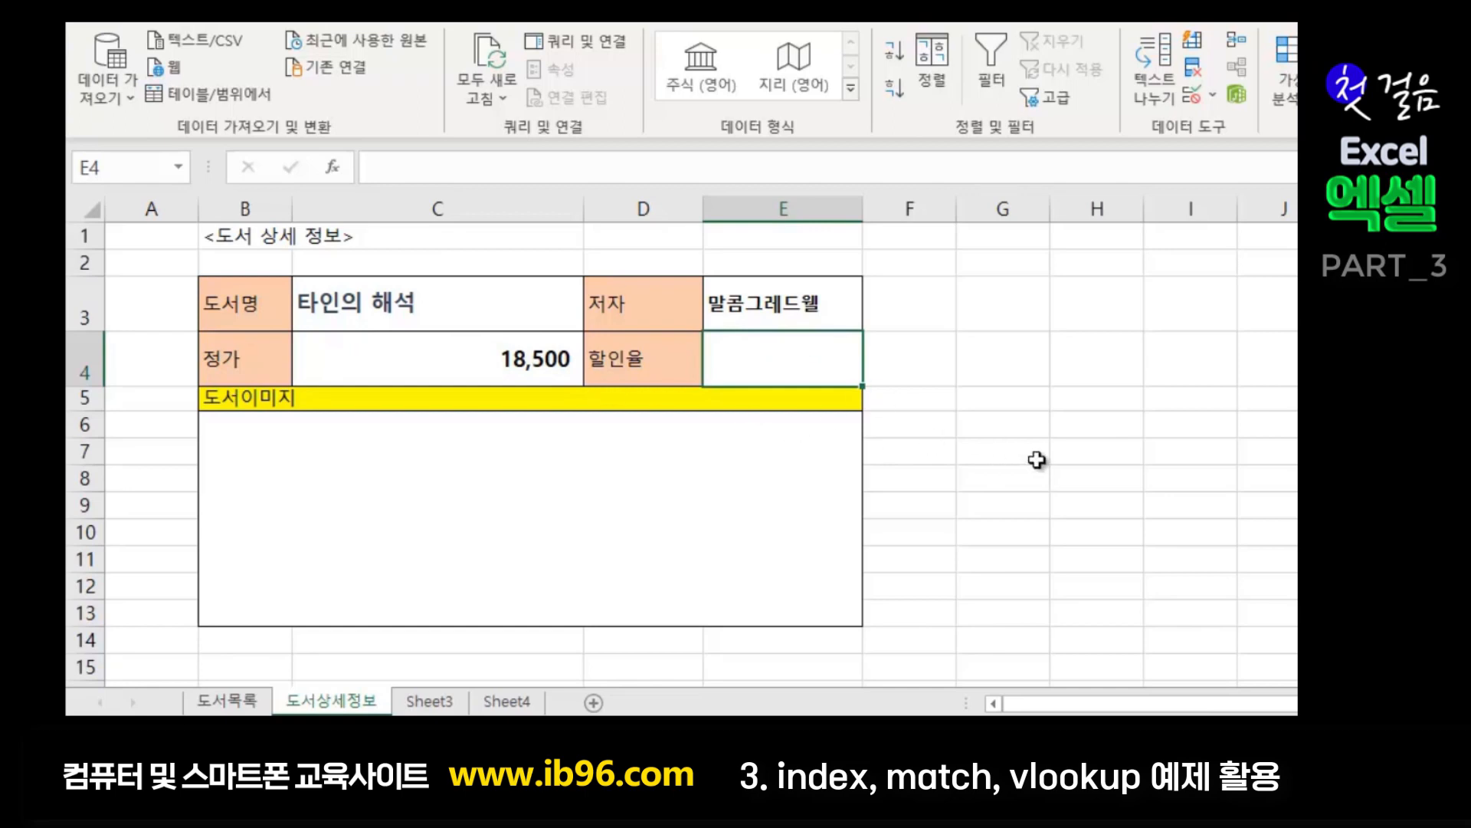
click(233, 701)
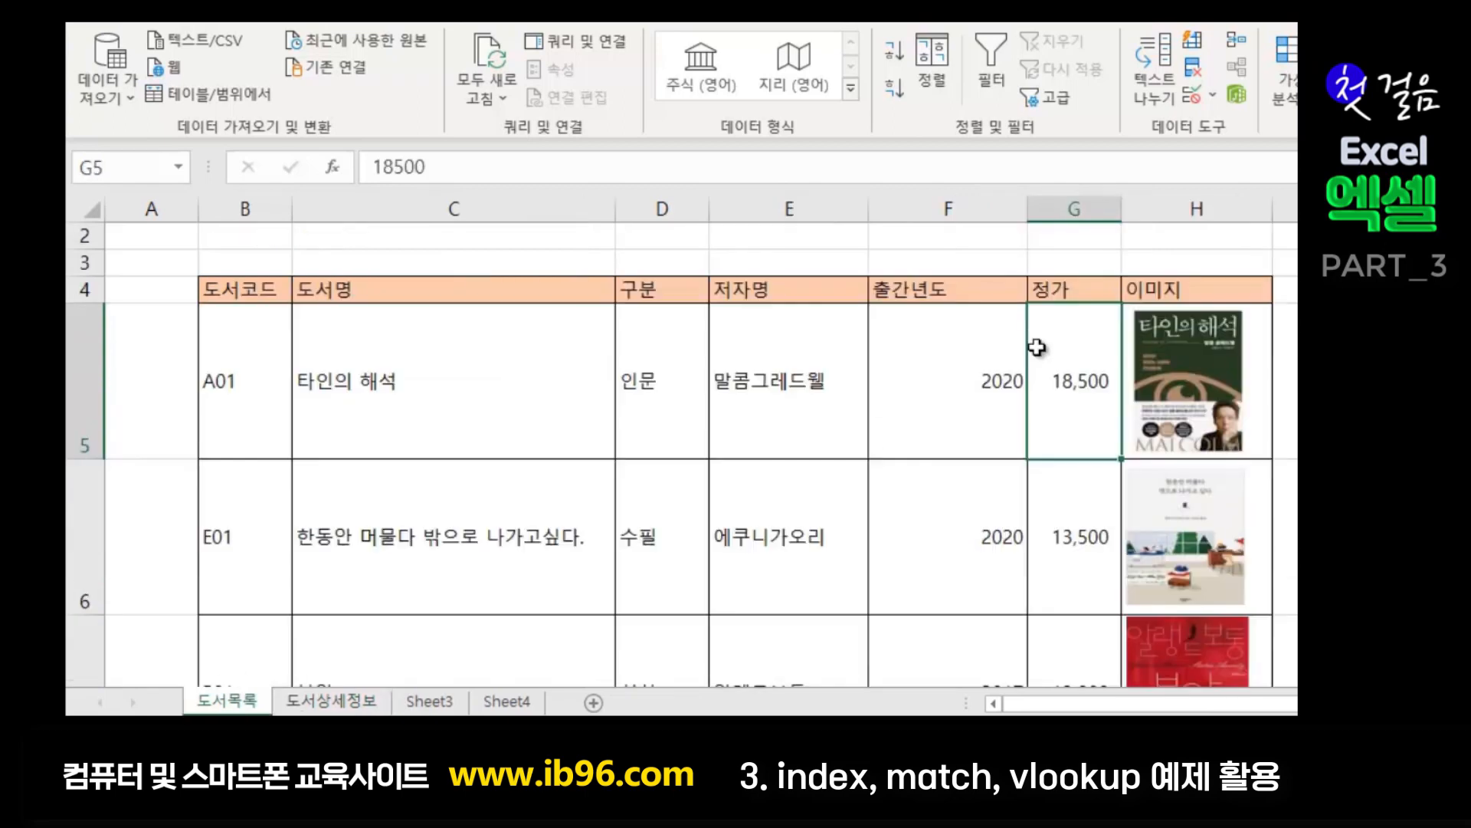
click(952, 387)
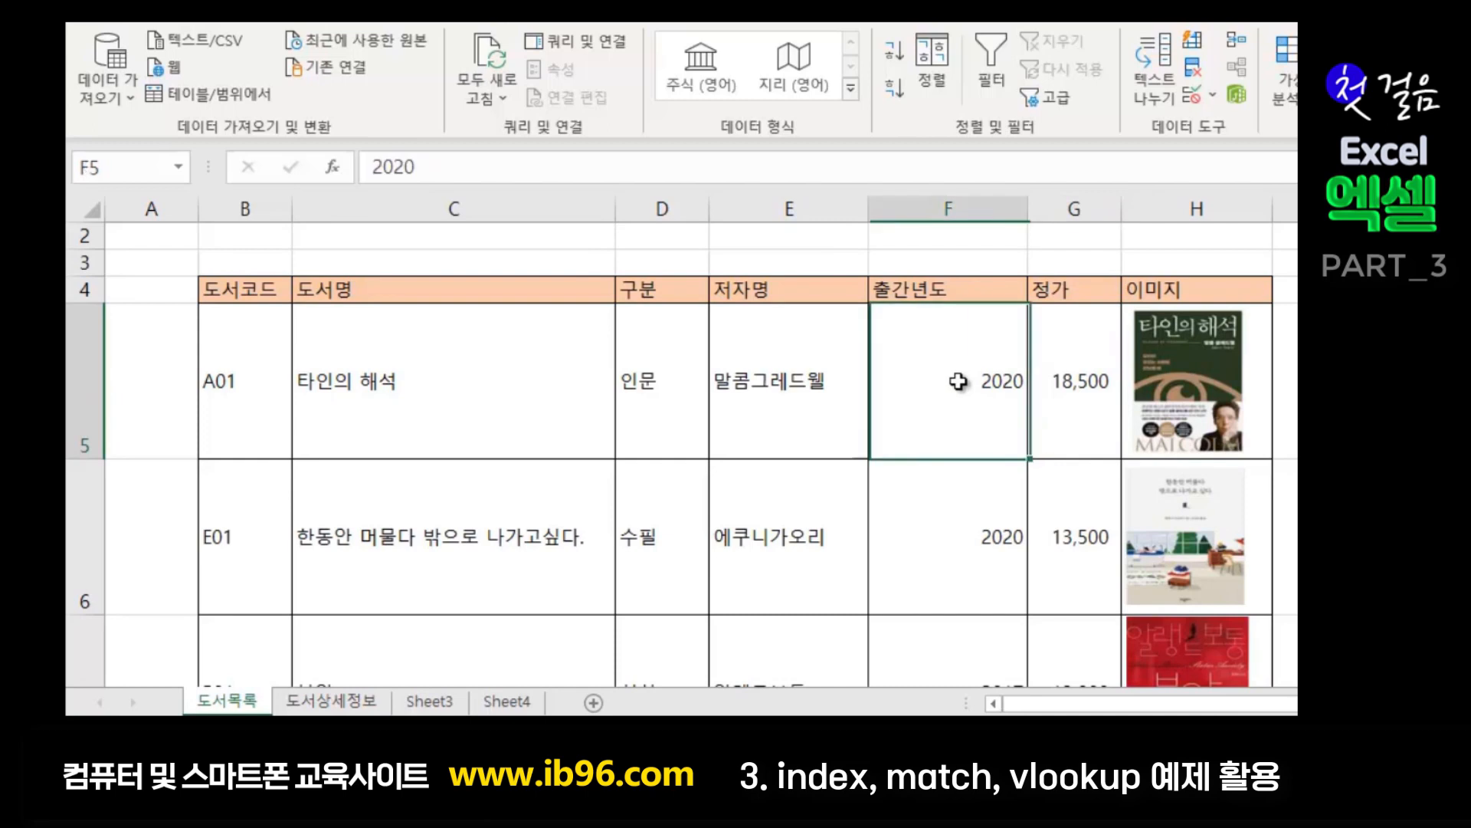
click(979, 526)
scroll(979, 529, down, 1)
scroll(978, 529, down, 2)
scroll(977, 527, up, 2)
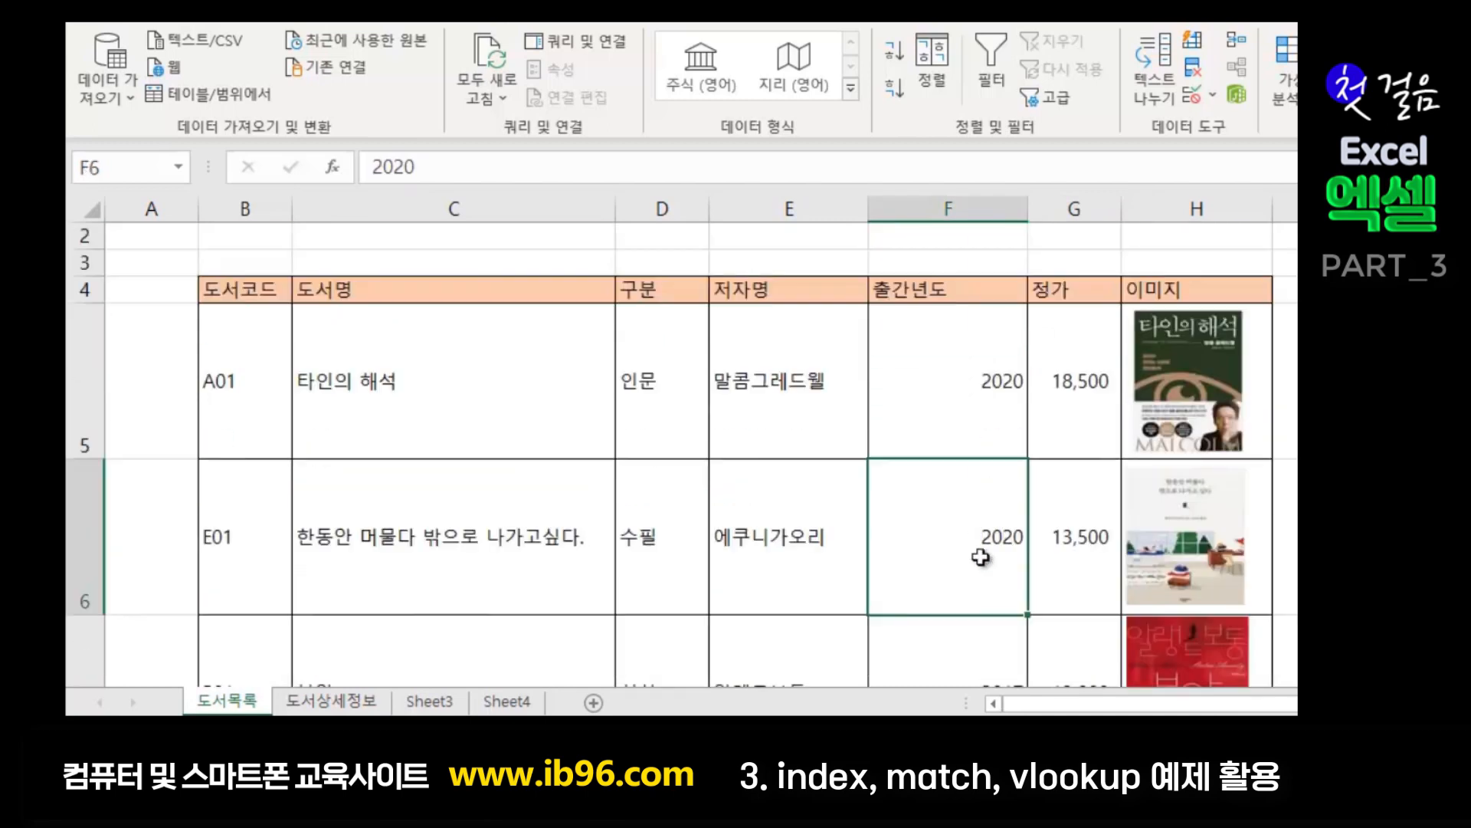
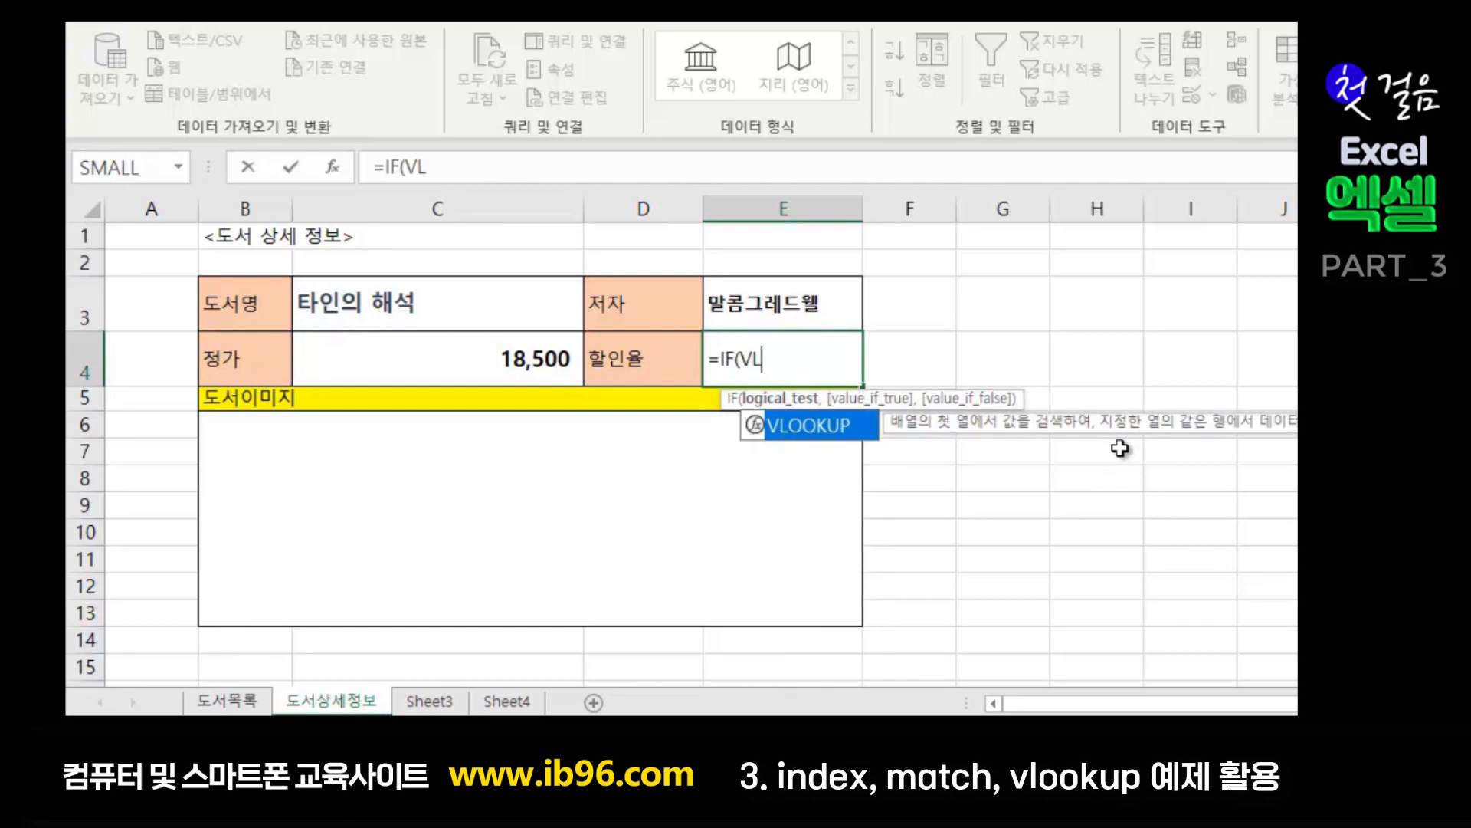
- Nest VLOOKUP(C3,도서목록,4,0) in the logical test of the IF formula in the 할인율 cell E4 of 도서상세정보
text(KU)
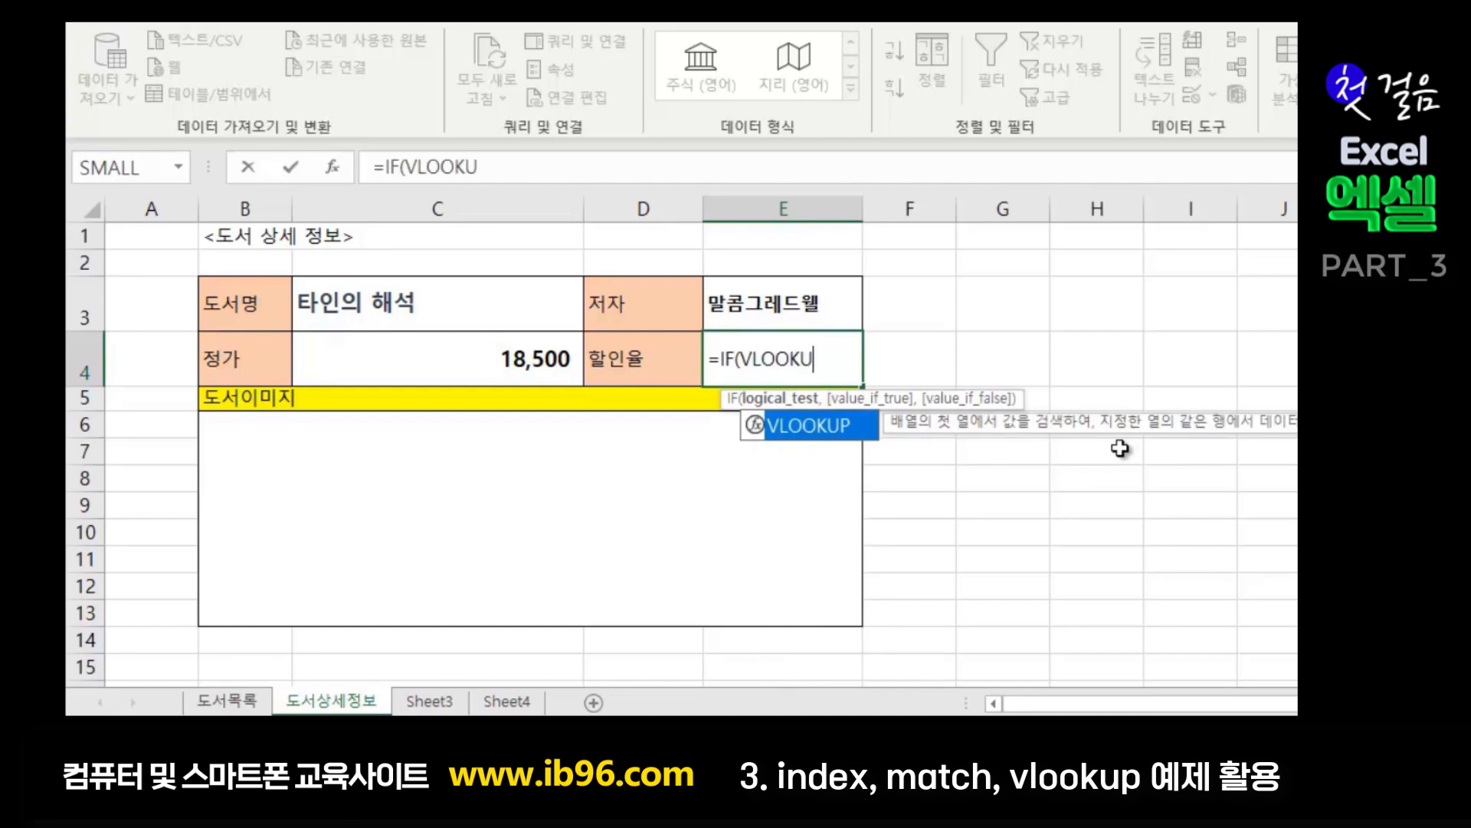
text(P()
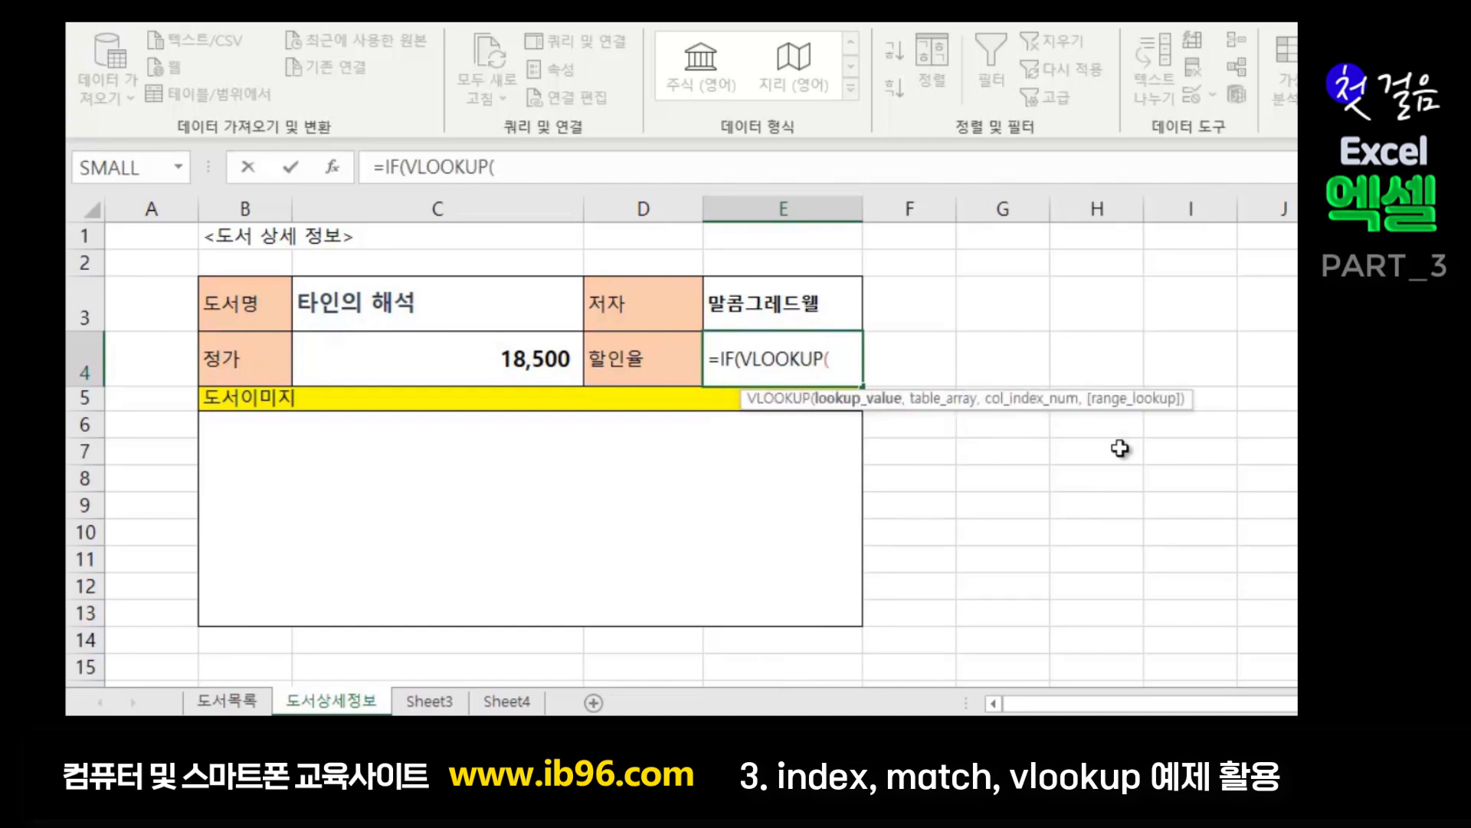
click(345, 305)
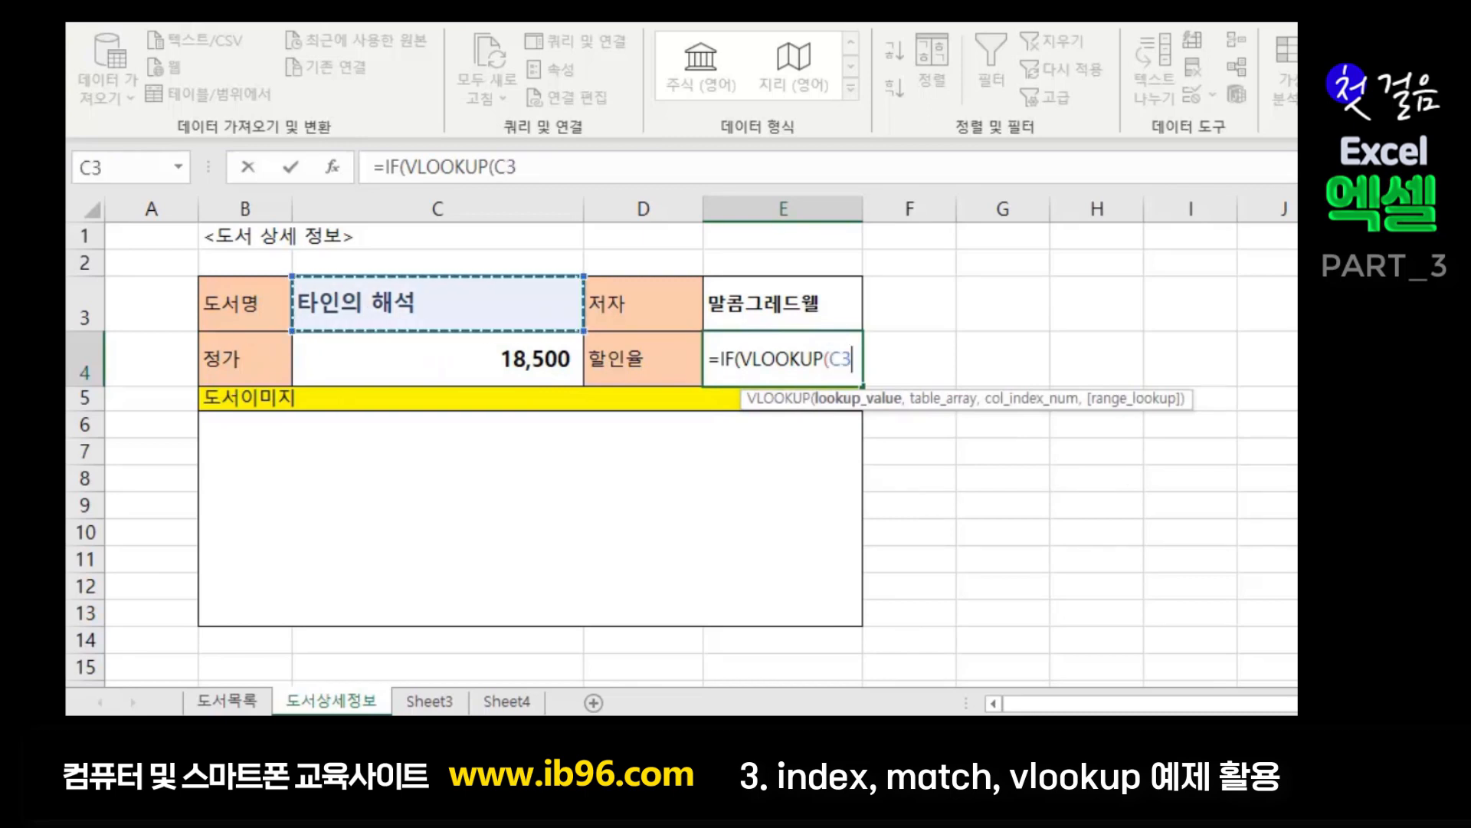
text(,)
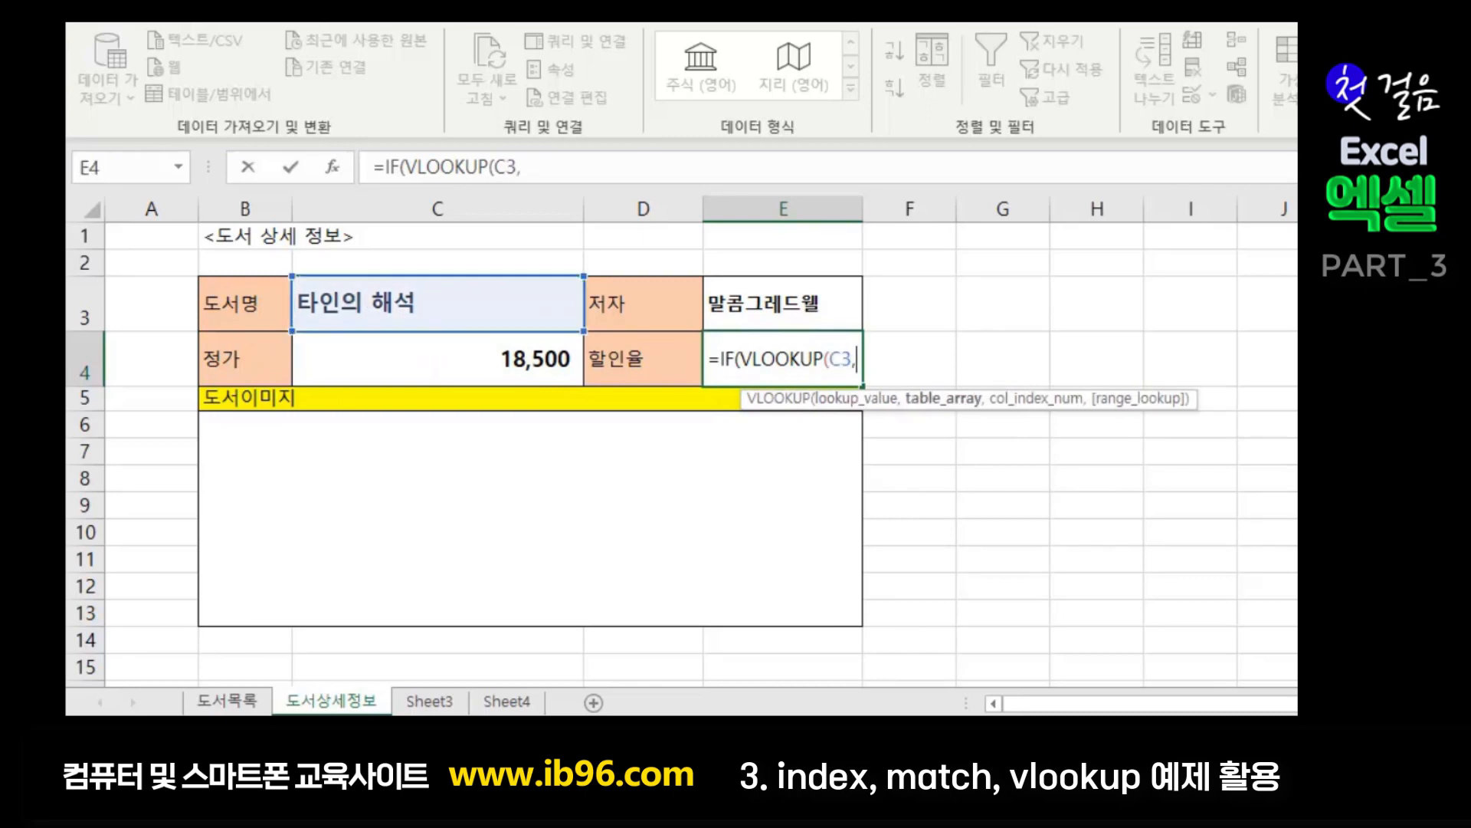
text(E)
key(BackSpace)
text(도서)
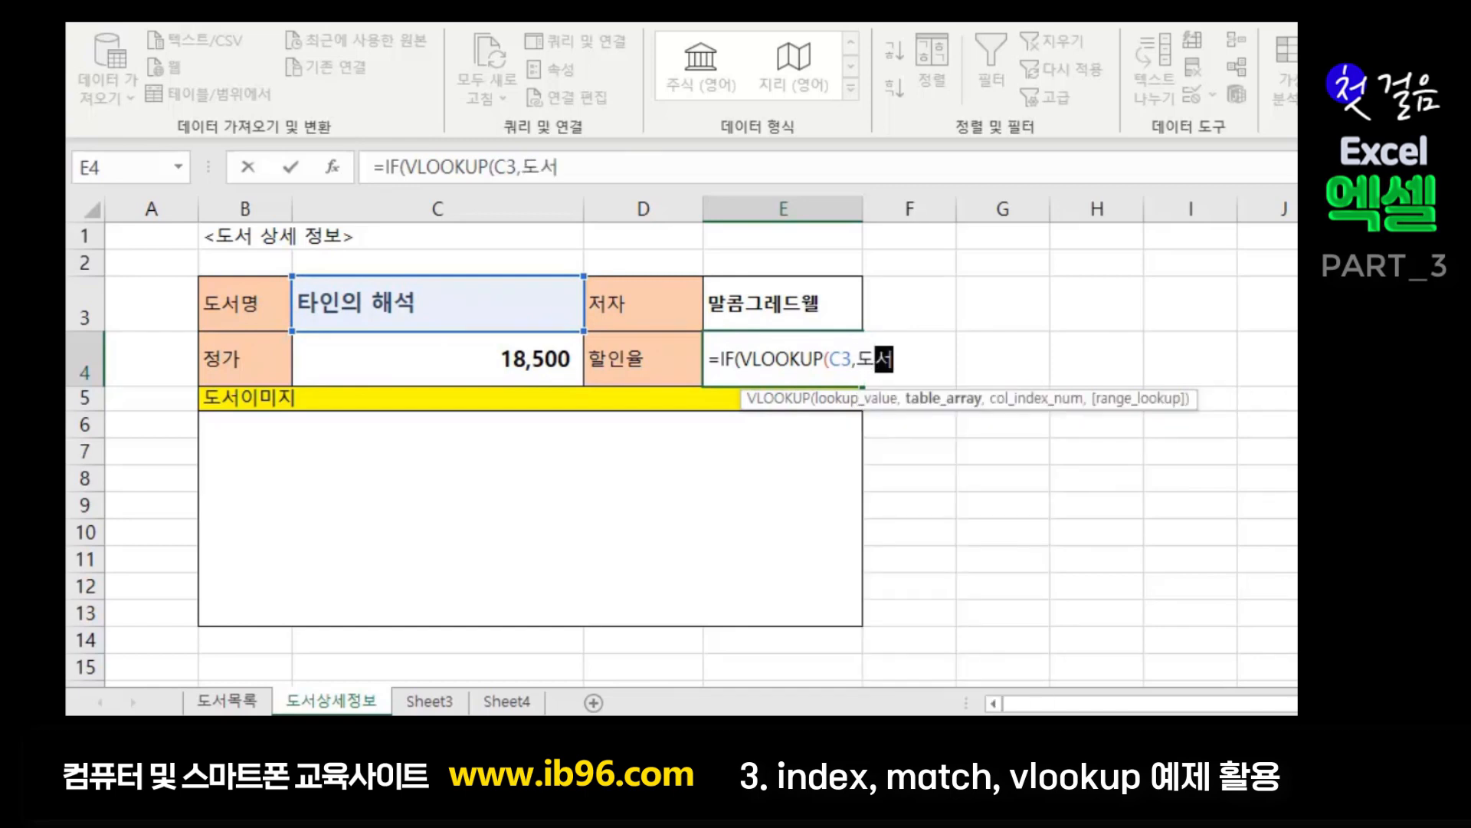
text(목로ㄱ,)
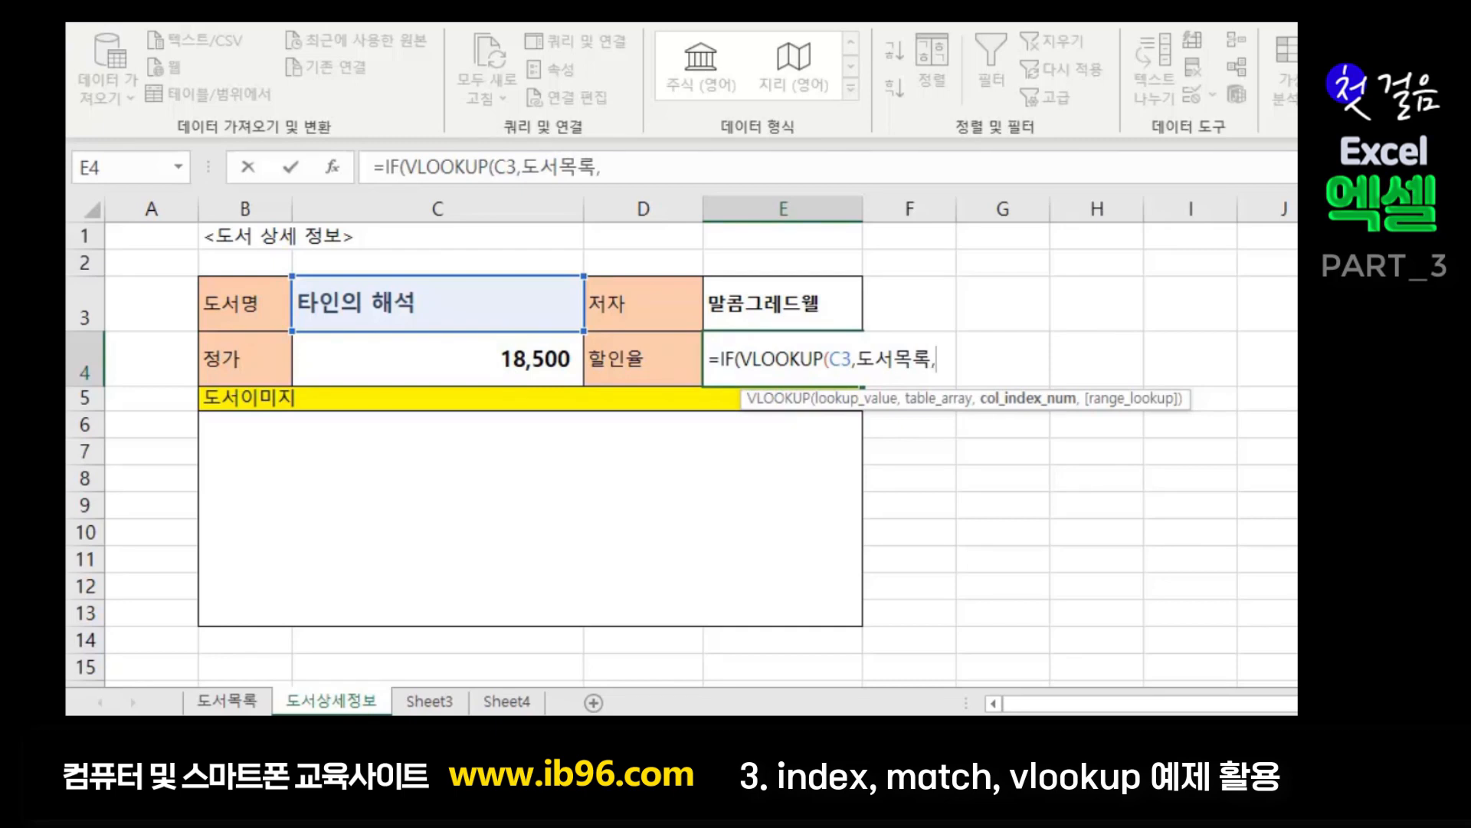
text(4)
text(,0)
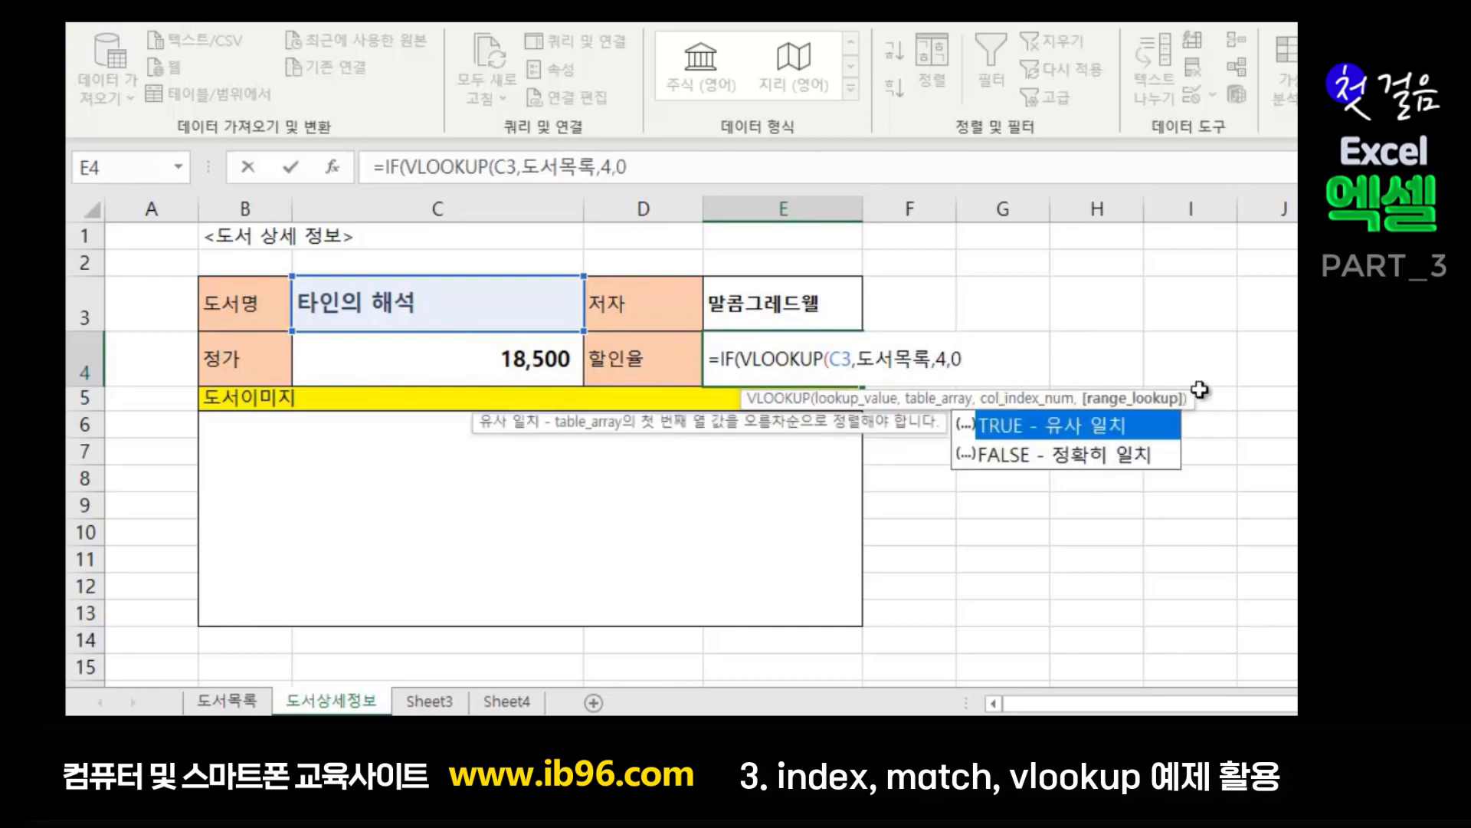
text())
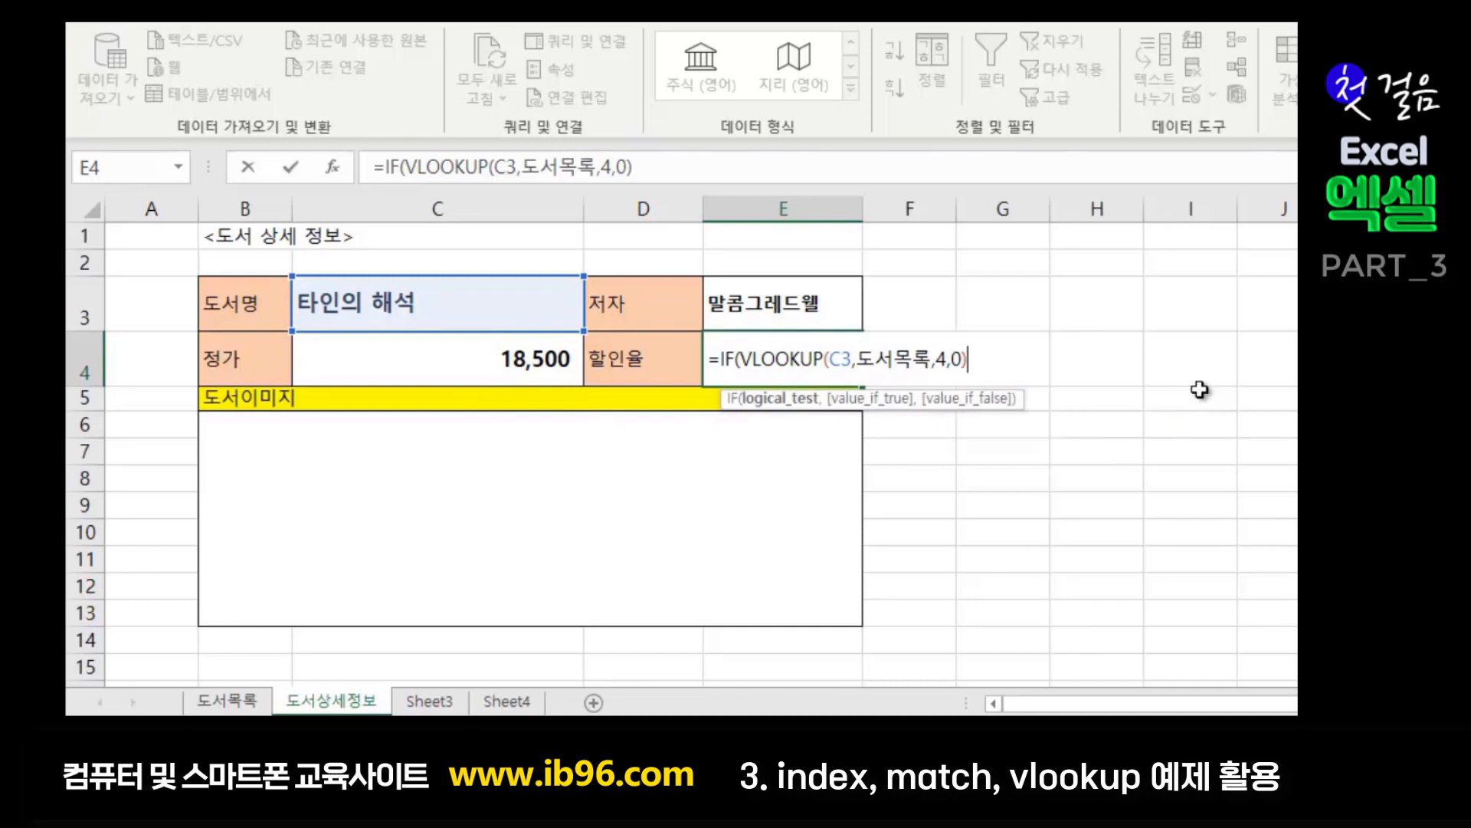
- Complete the 할인율 formula as =IF(VLOOKUP(C3,도서목록,4,0)<>2020,20%,0%) and select cell E4
text(<>2020)
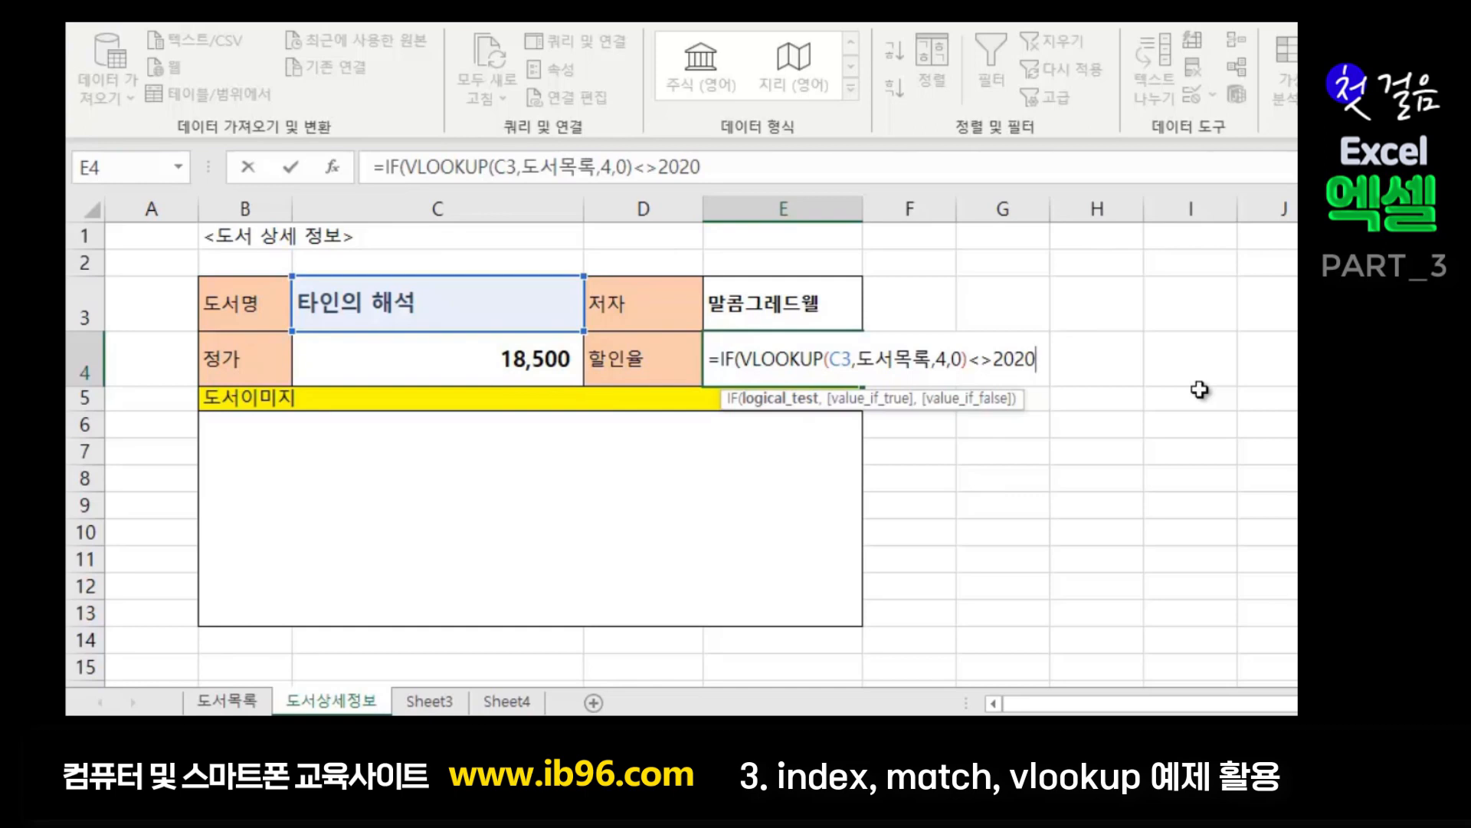
text(,)
text(20)
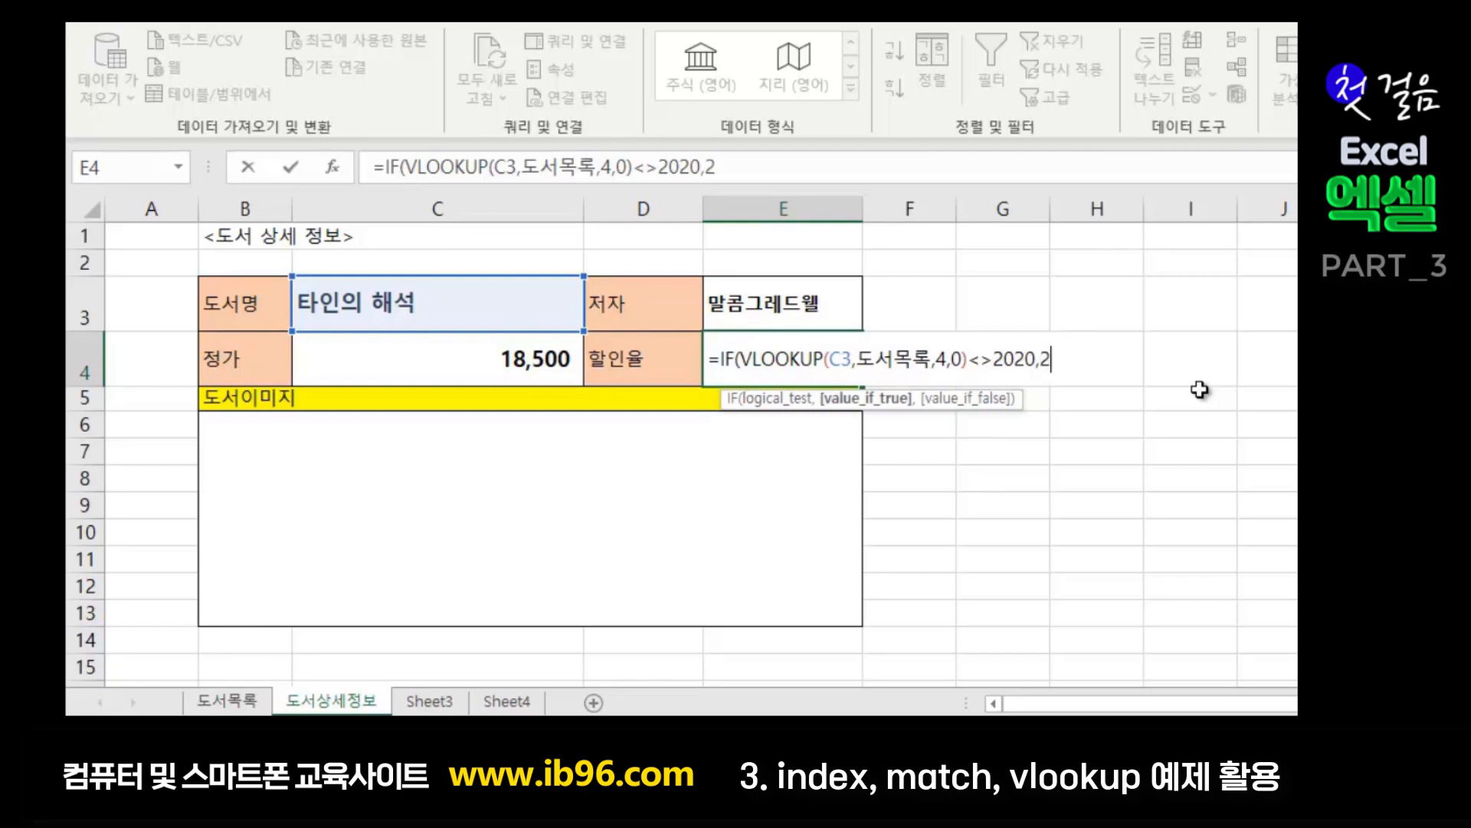
text(%)
text(,)
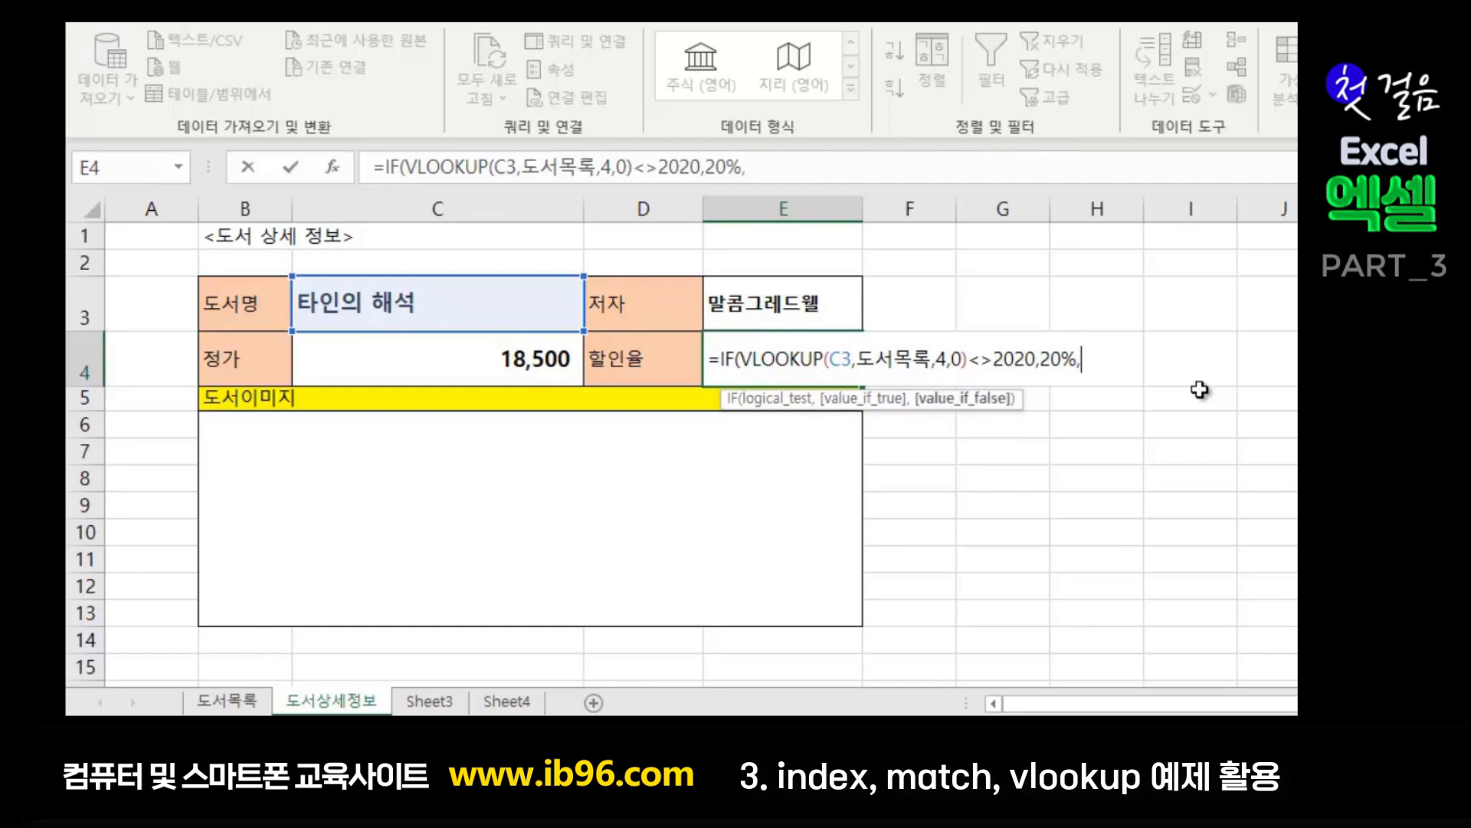
text(0%))
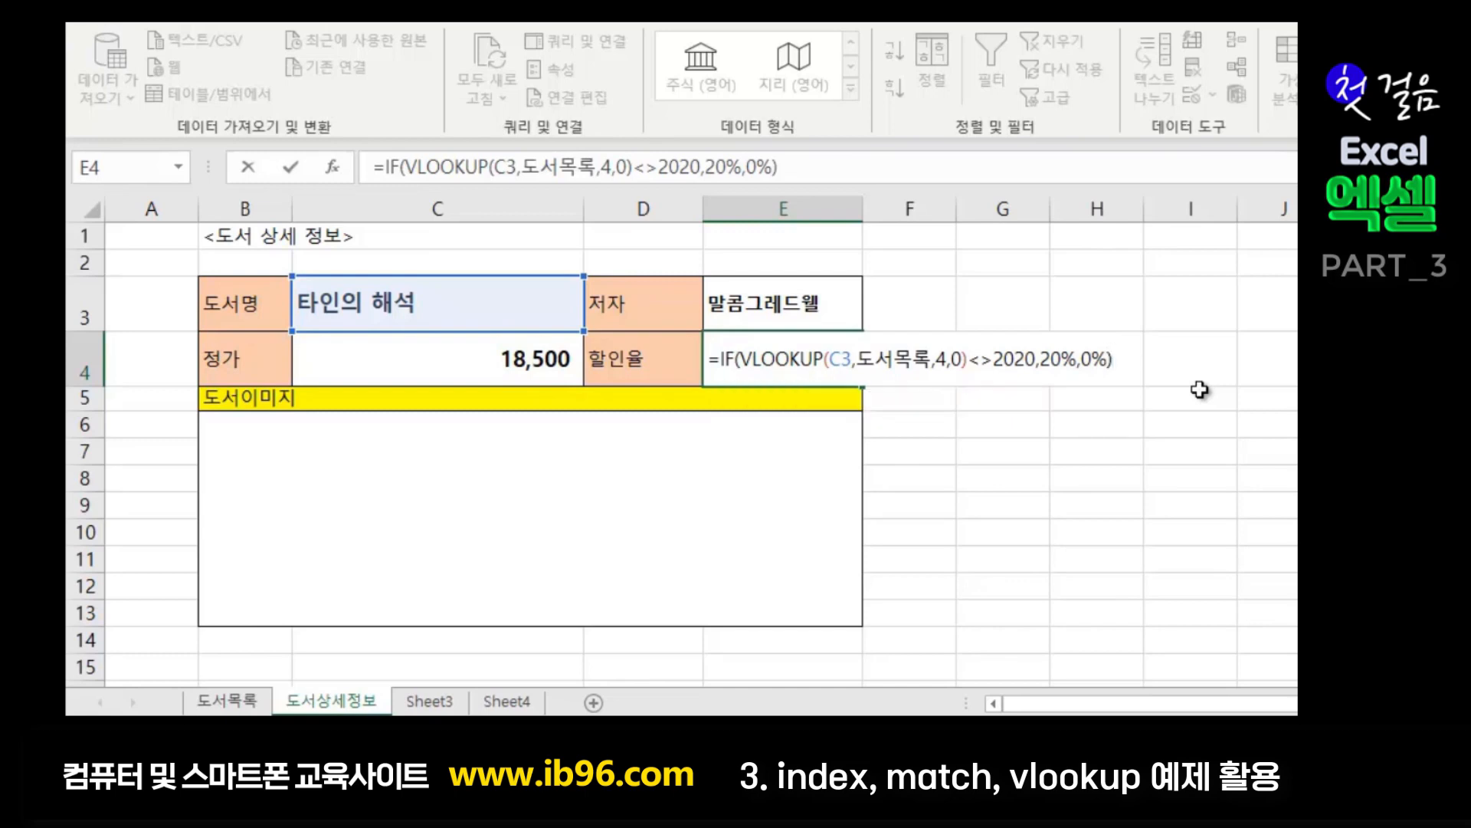
key(Return)
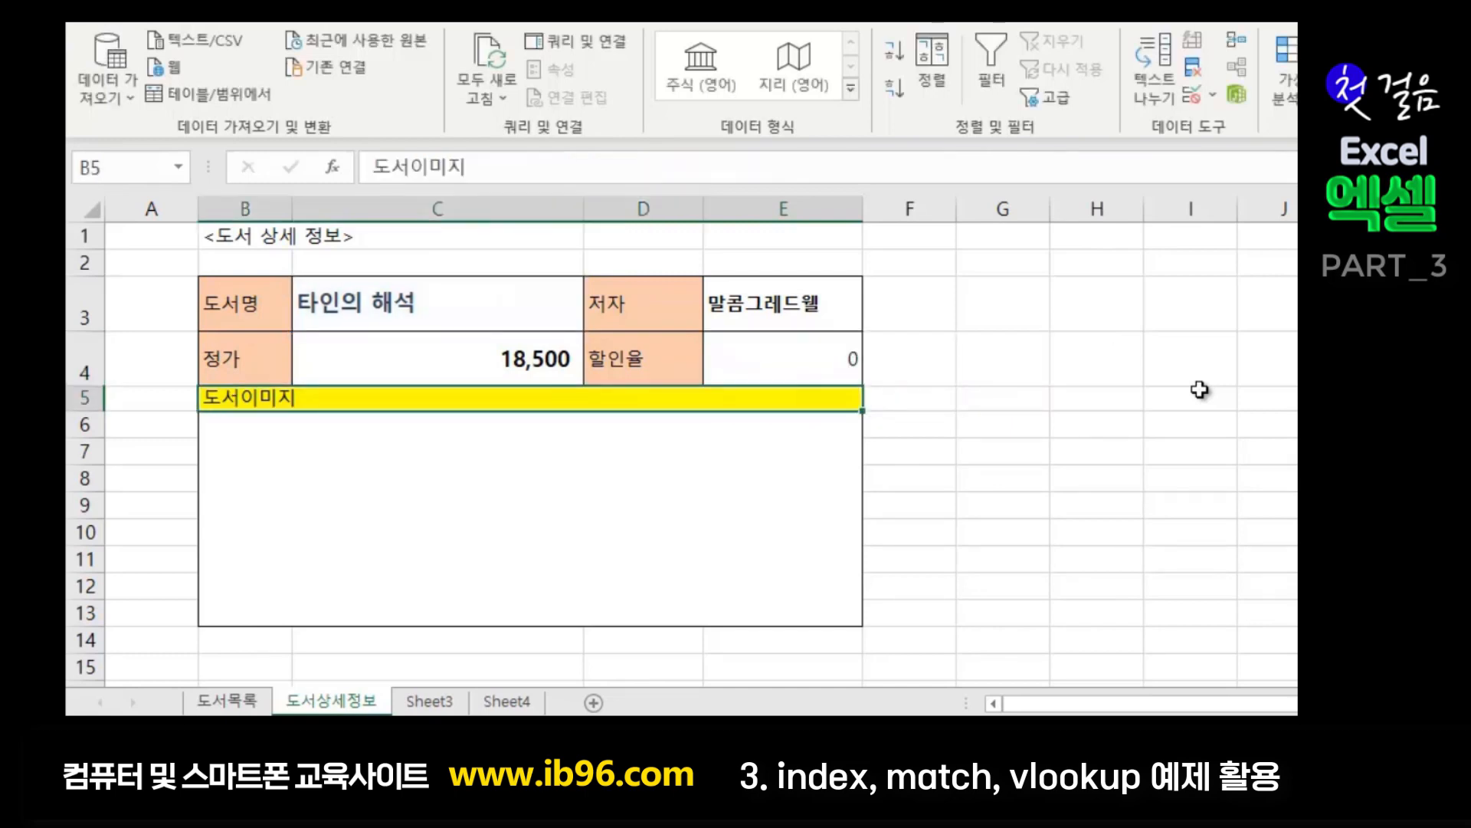
click(826, 358)
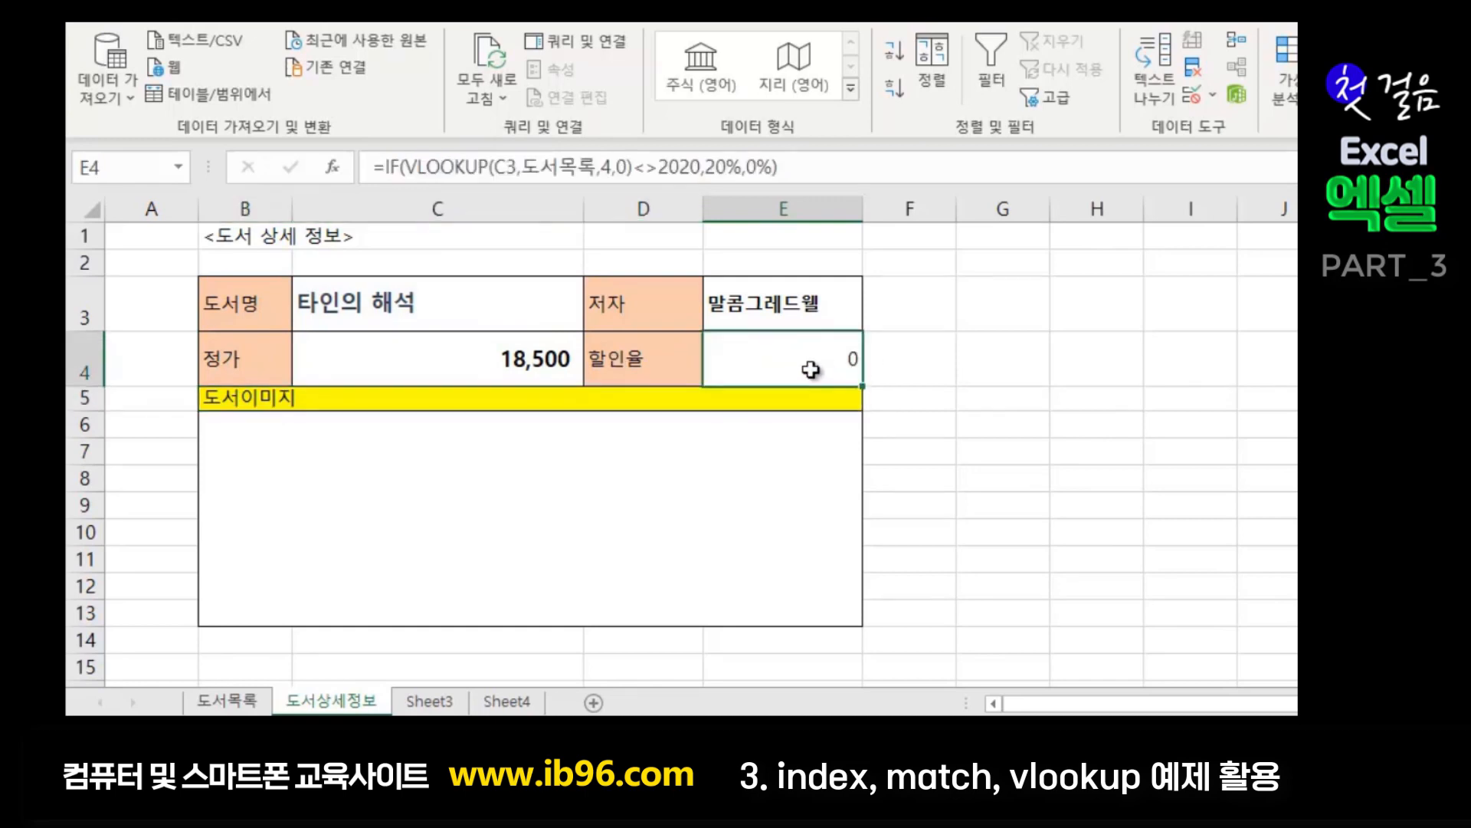
- Check the first book's 출간년도 in 도서목록 and choose 불안 as the 도서명 in C3 of 도서상세정보
click(234, 701)
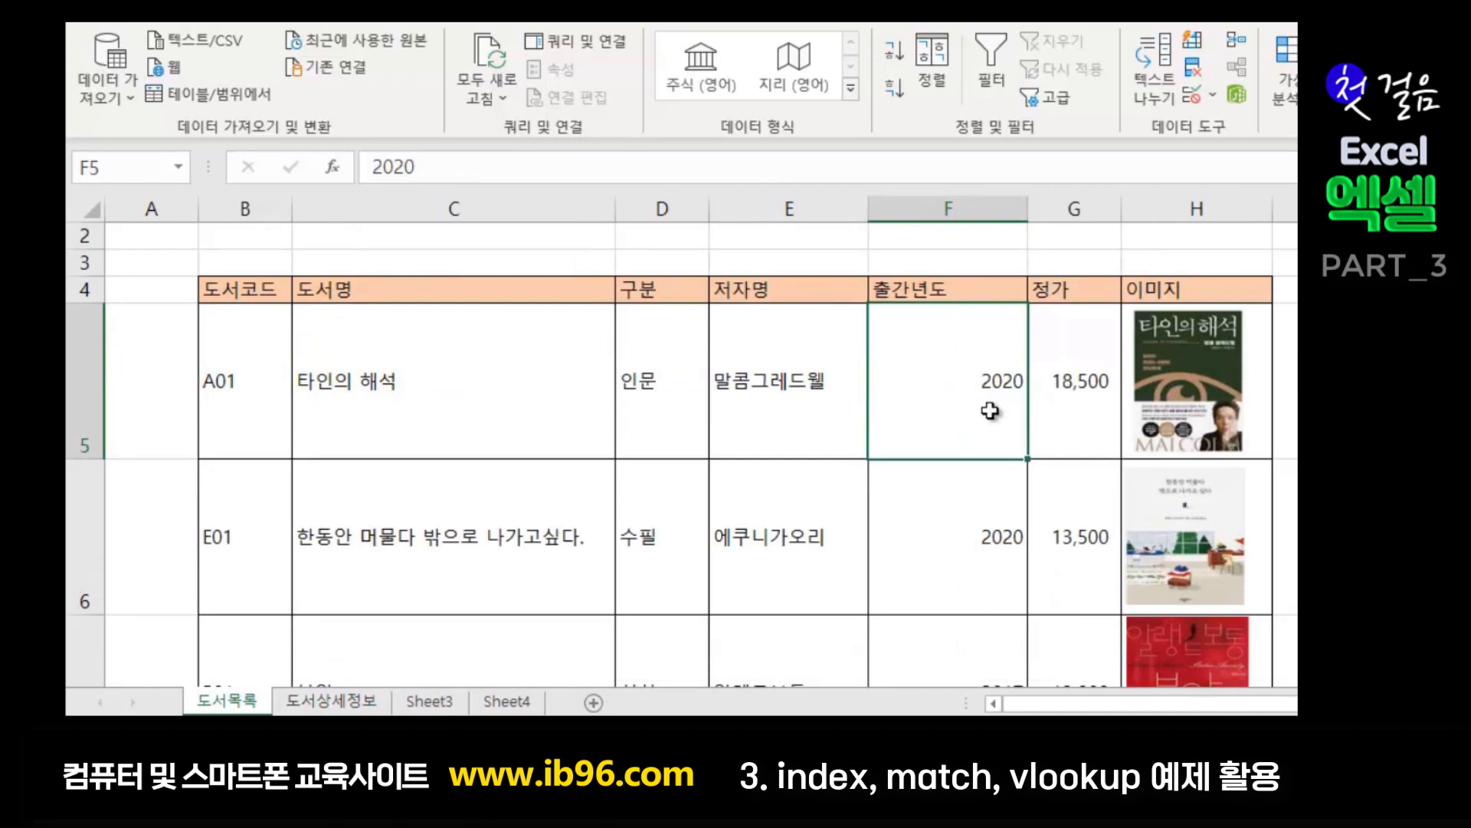
click(341, 702)
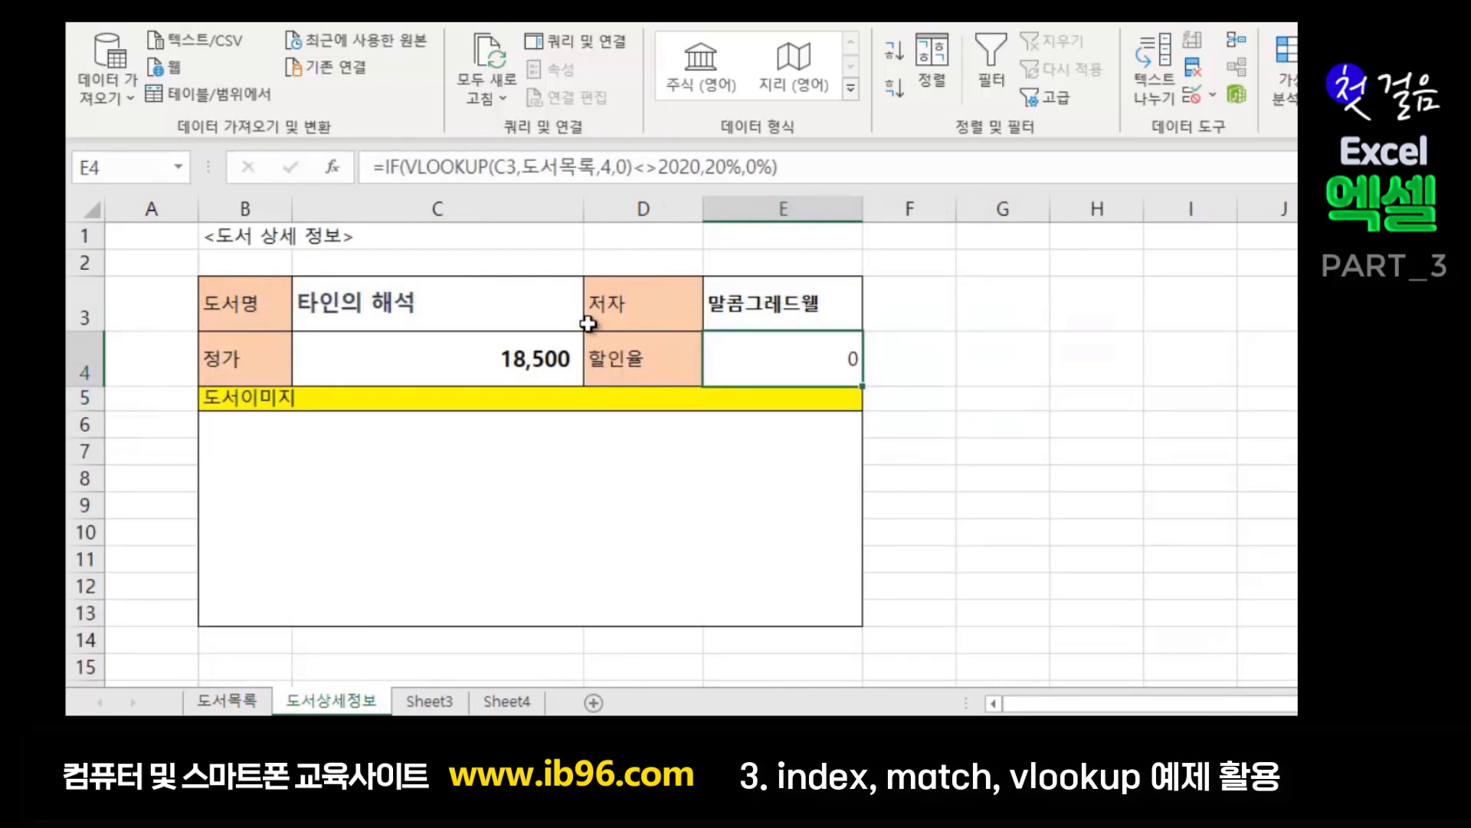
click(516, 317)
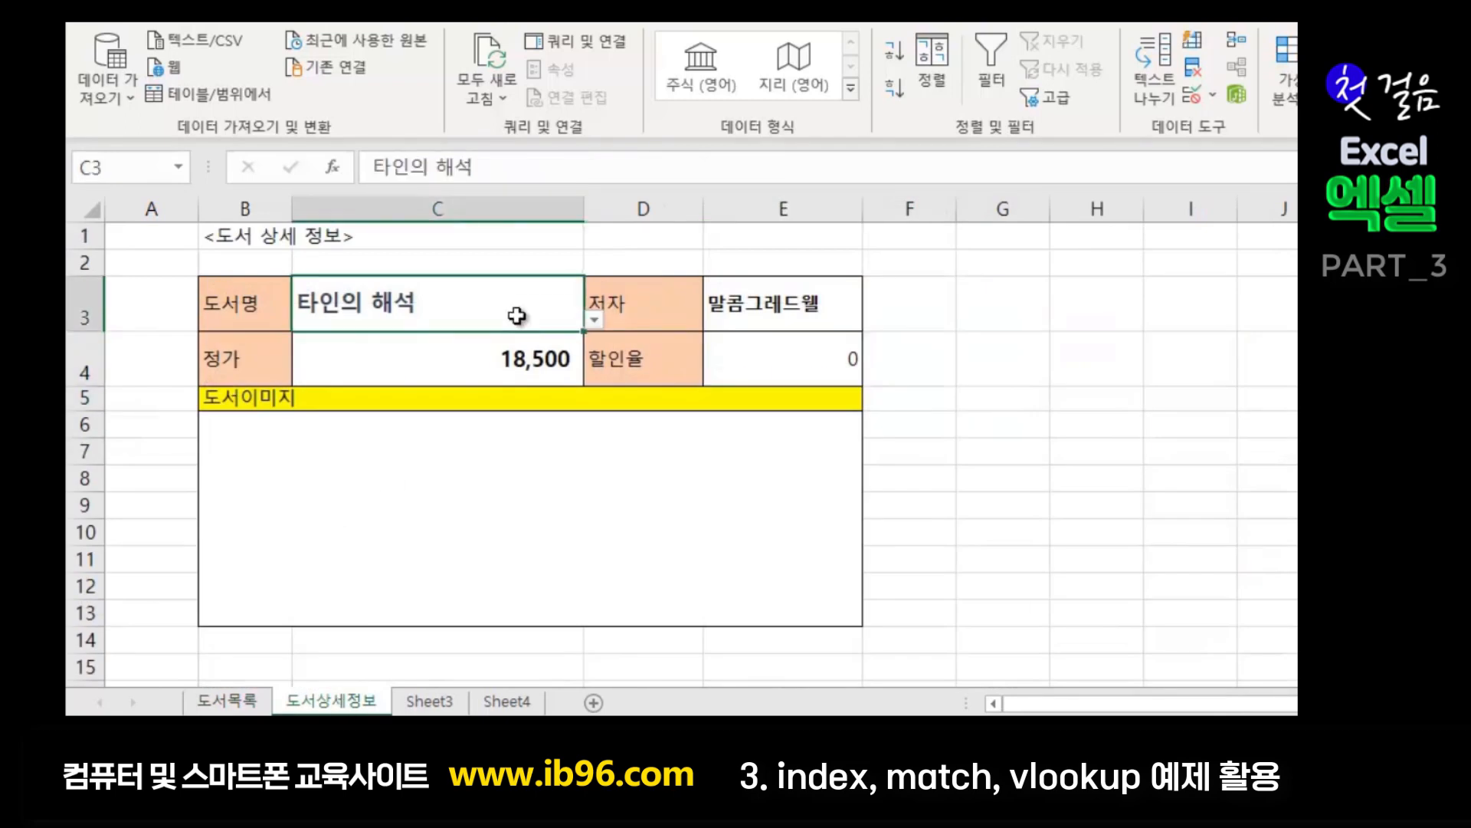
click(593, 317)
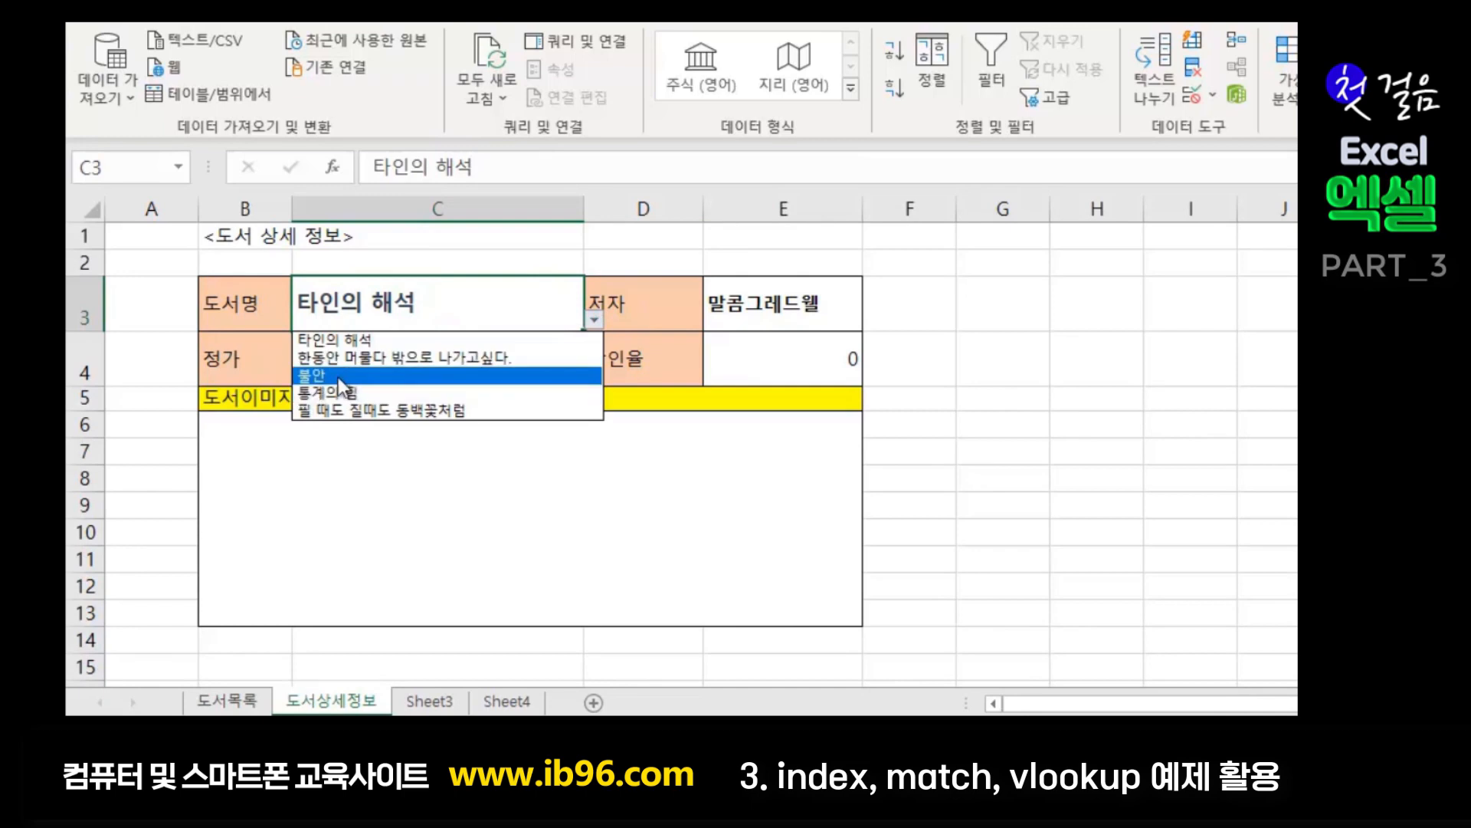
click(306, 375)
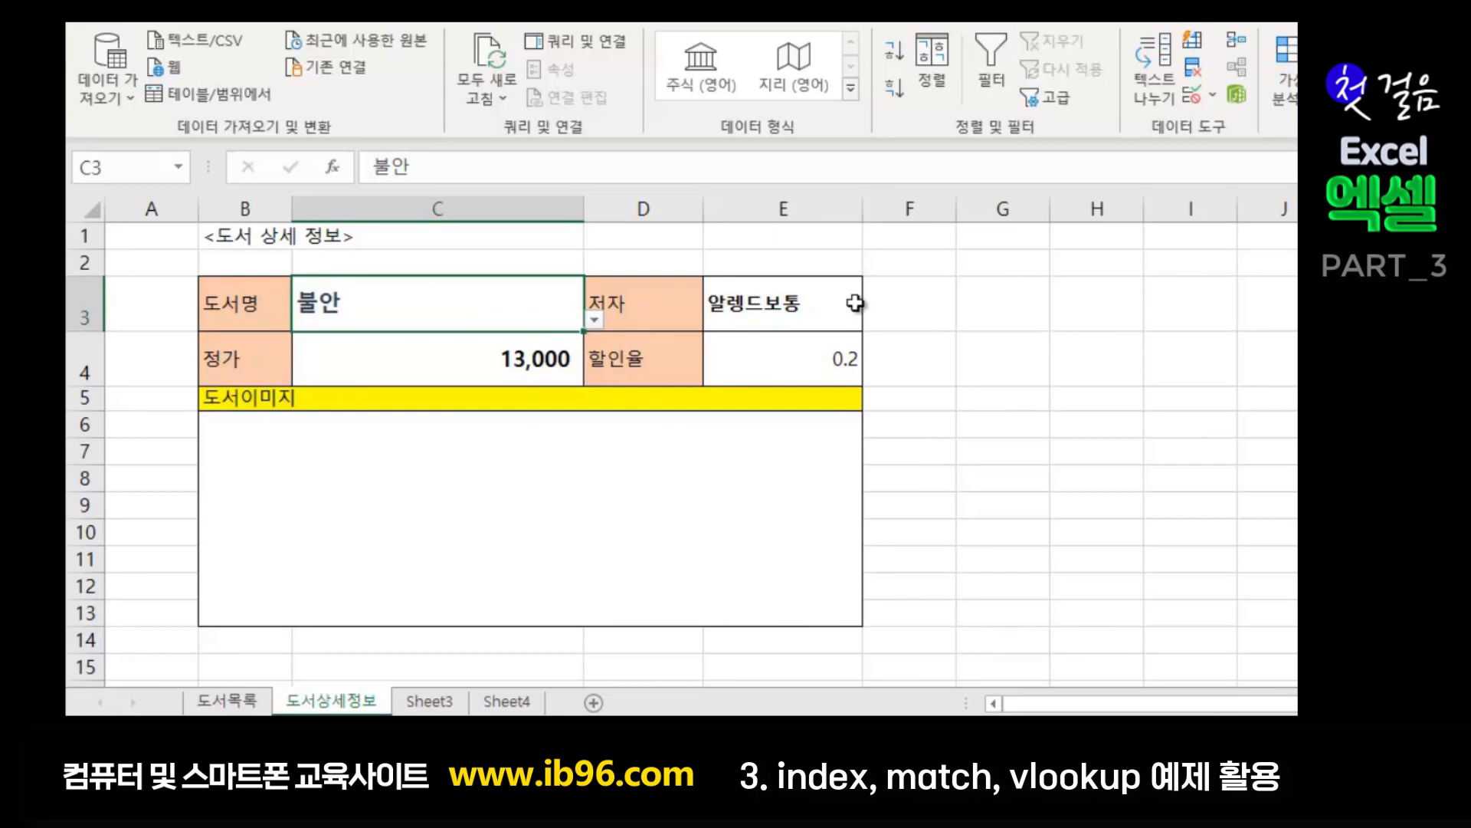
- Choose 통계의 힘 as the 도서명 and compare its 할인율 in E4 with its 출간년도 in 도서목록
click(596, 319)
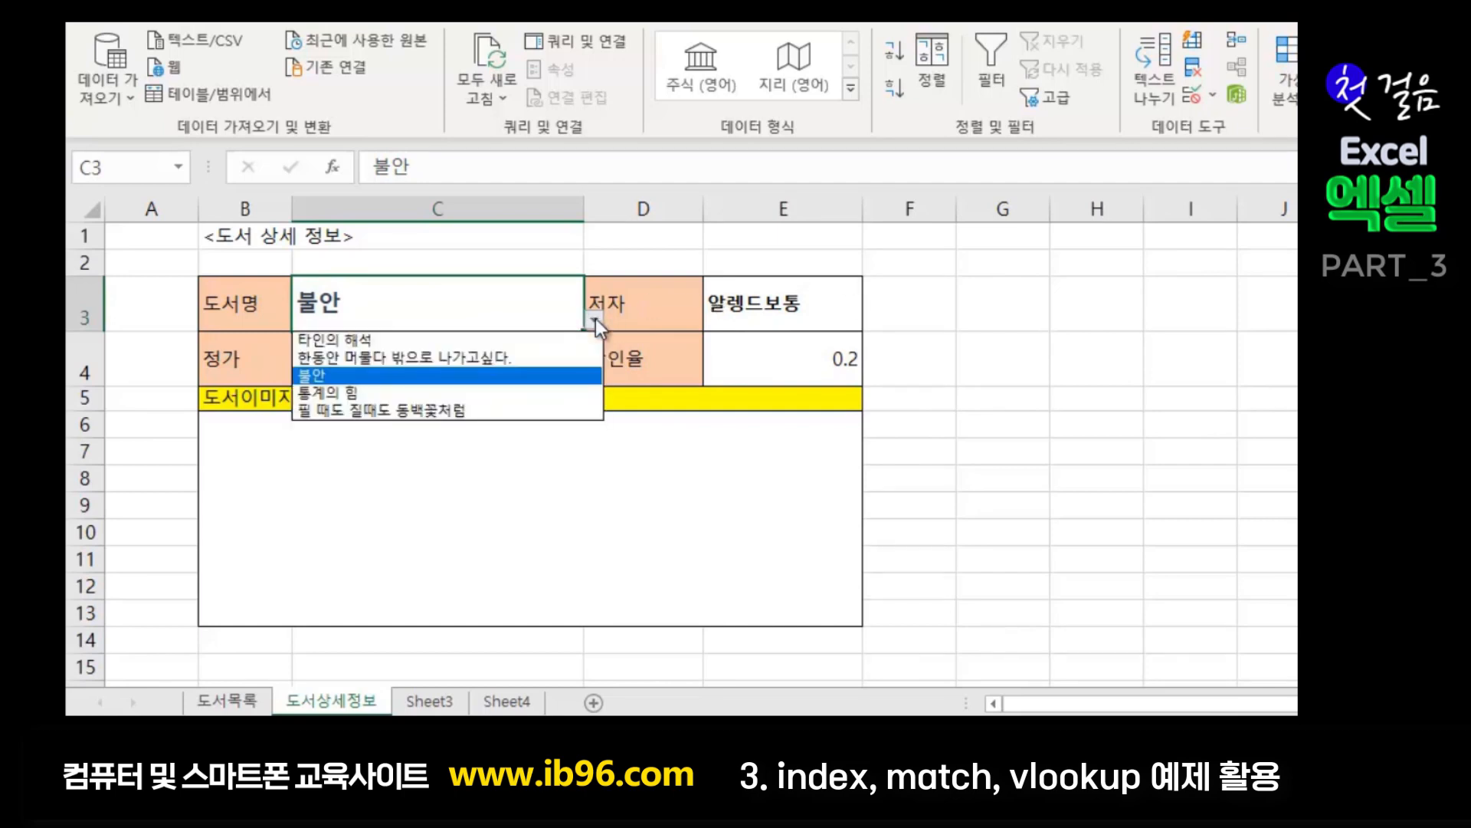
click(343, 394)
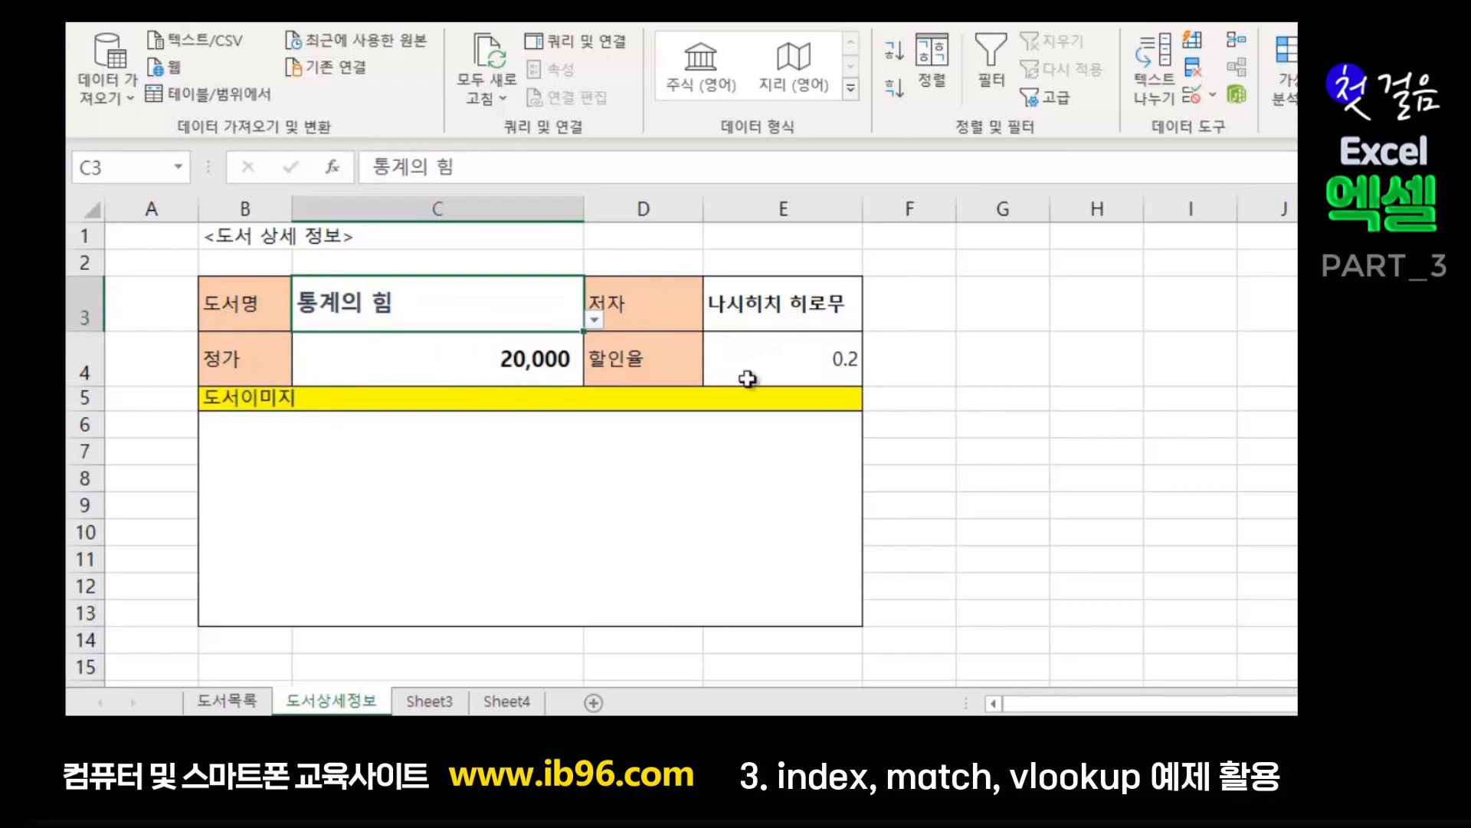
click(845, 370)
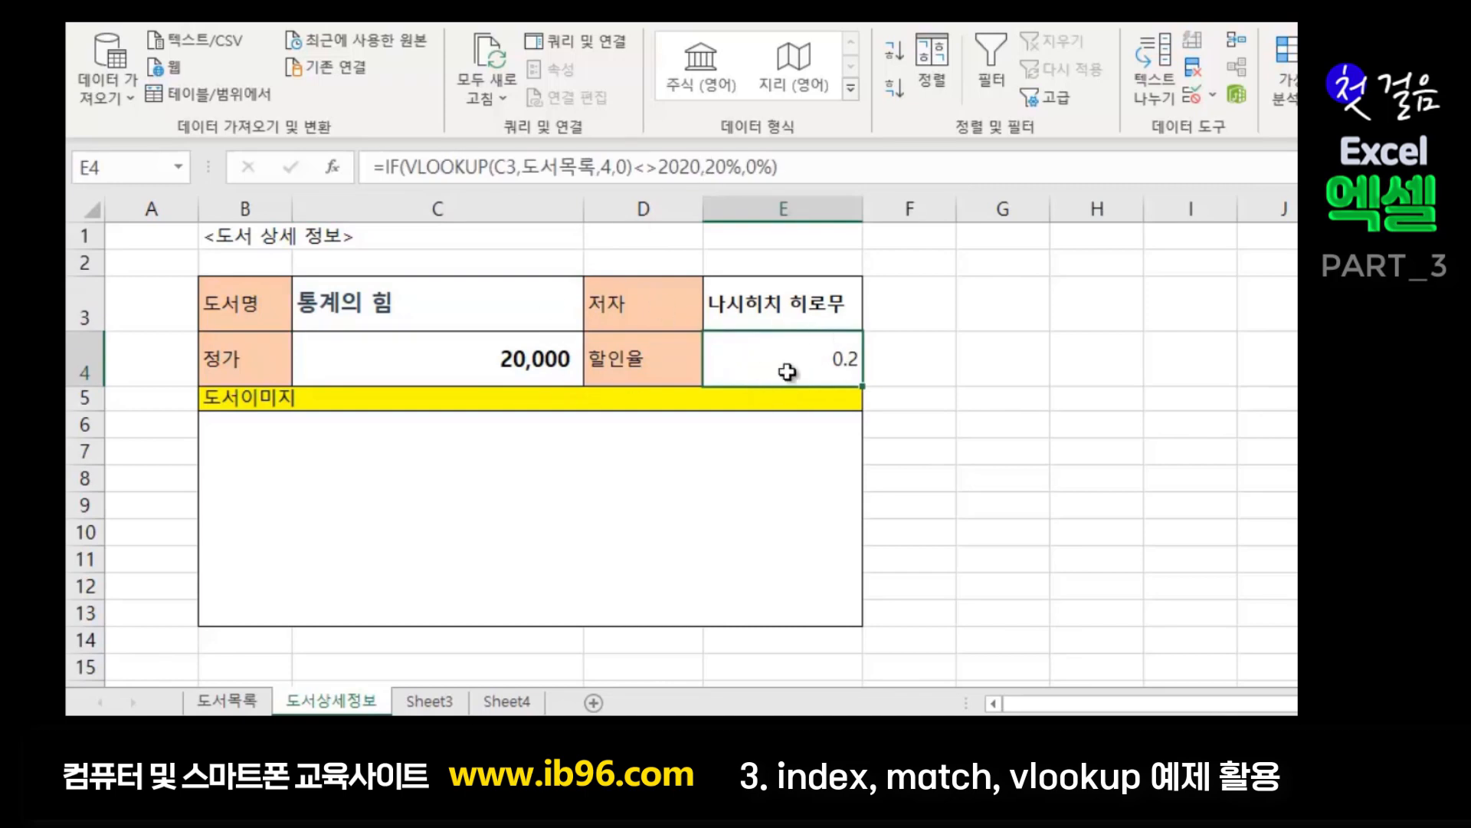
click(246, 699)
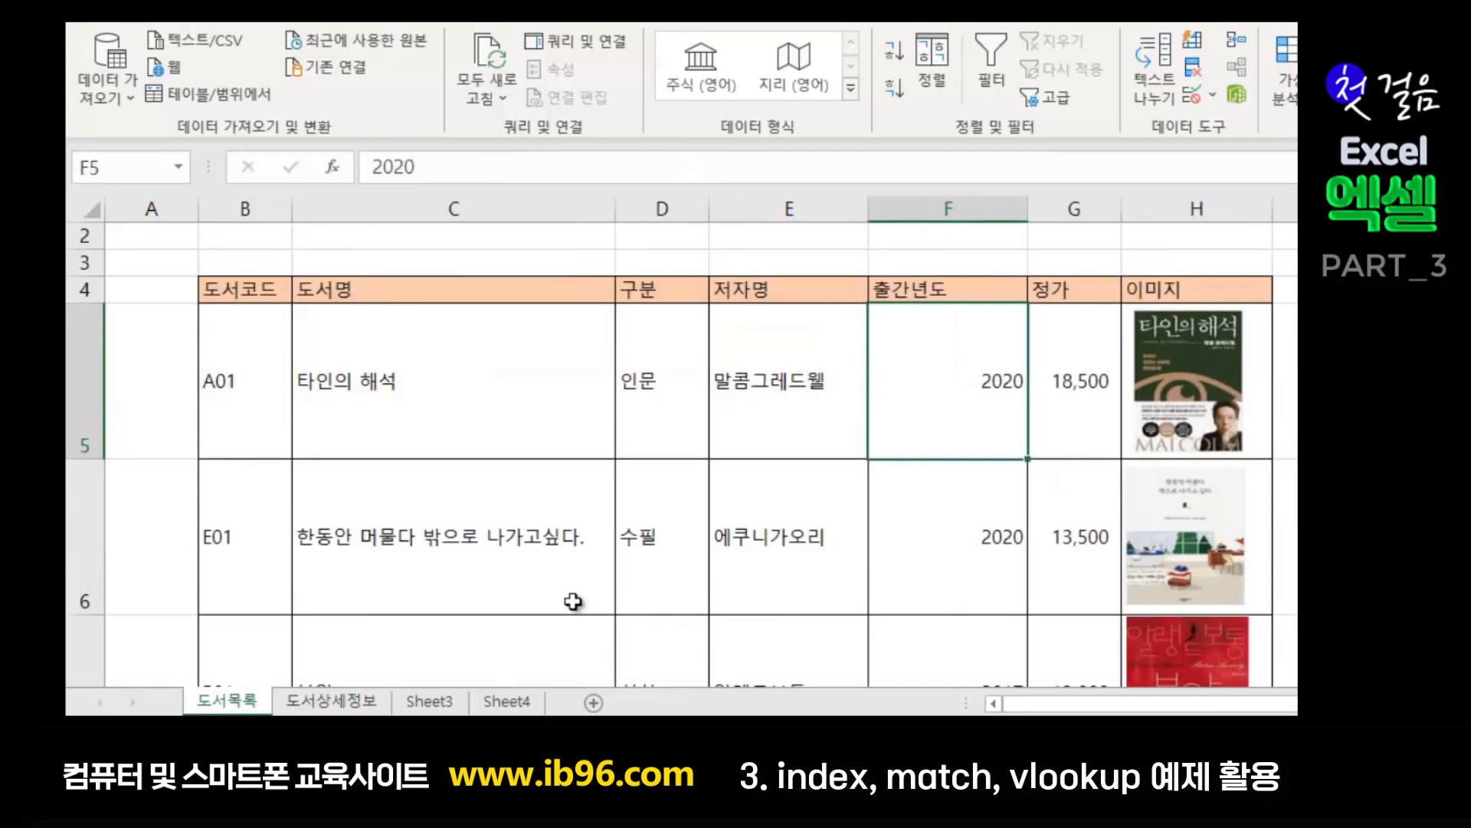
scroll(1042, 590, down, 2)
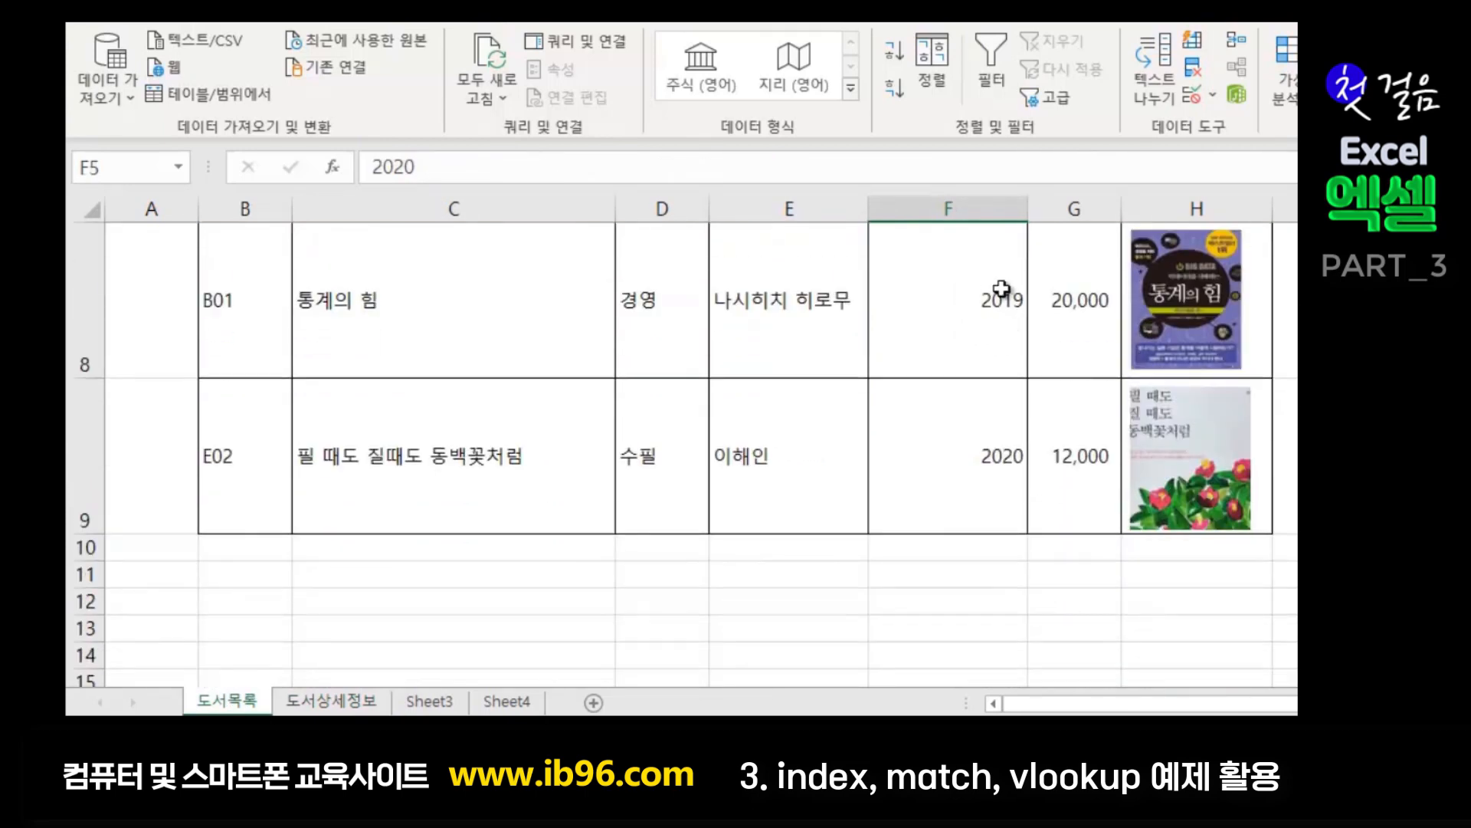
scroll(994, 322, up, 2)
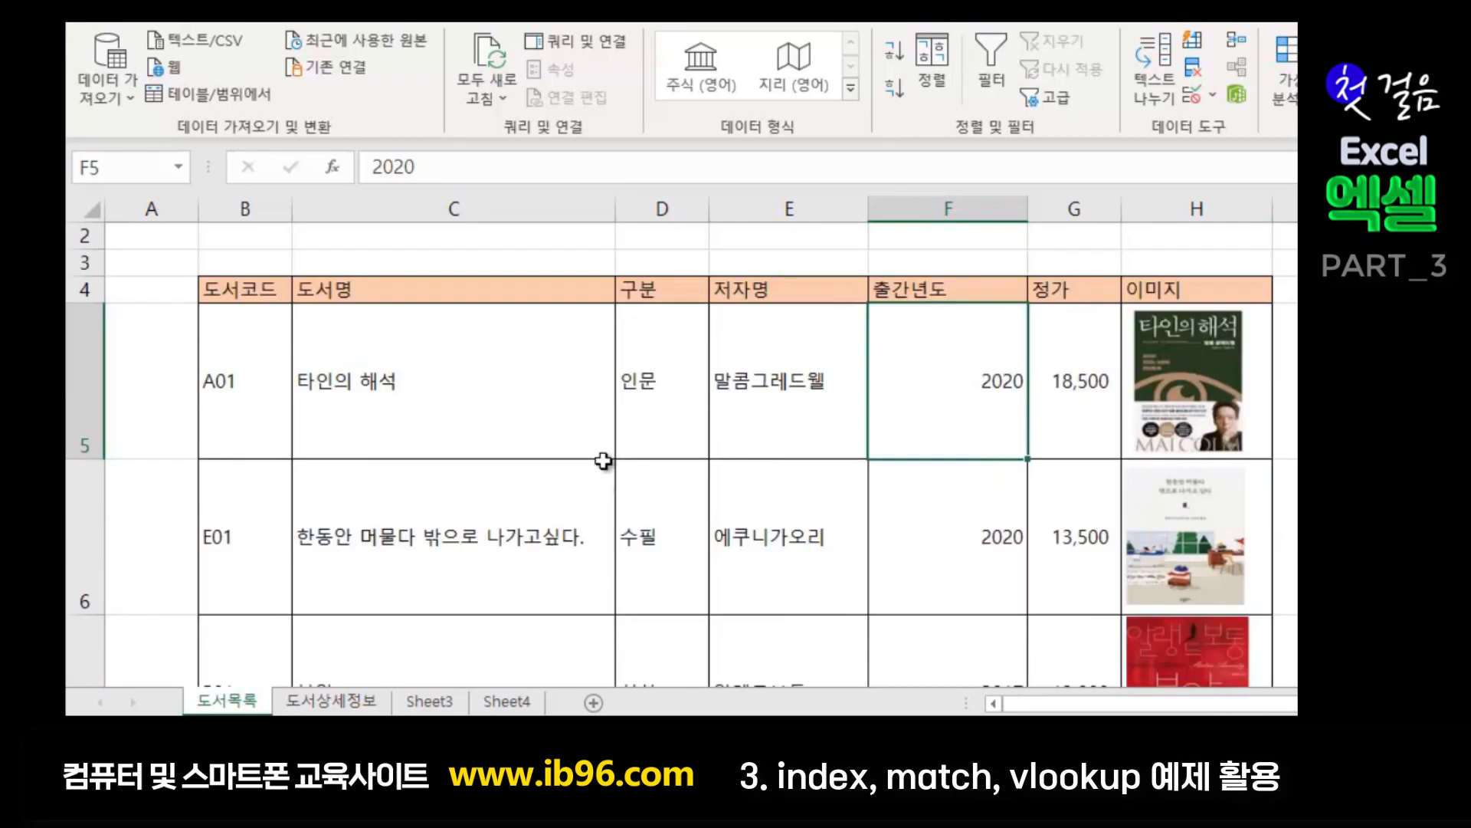
click(329, 700)
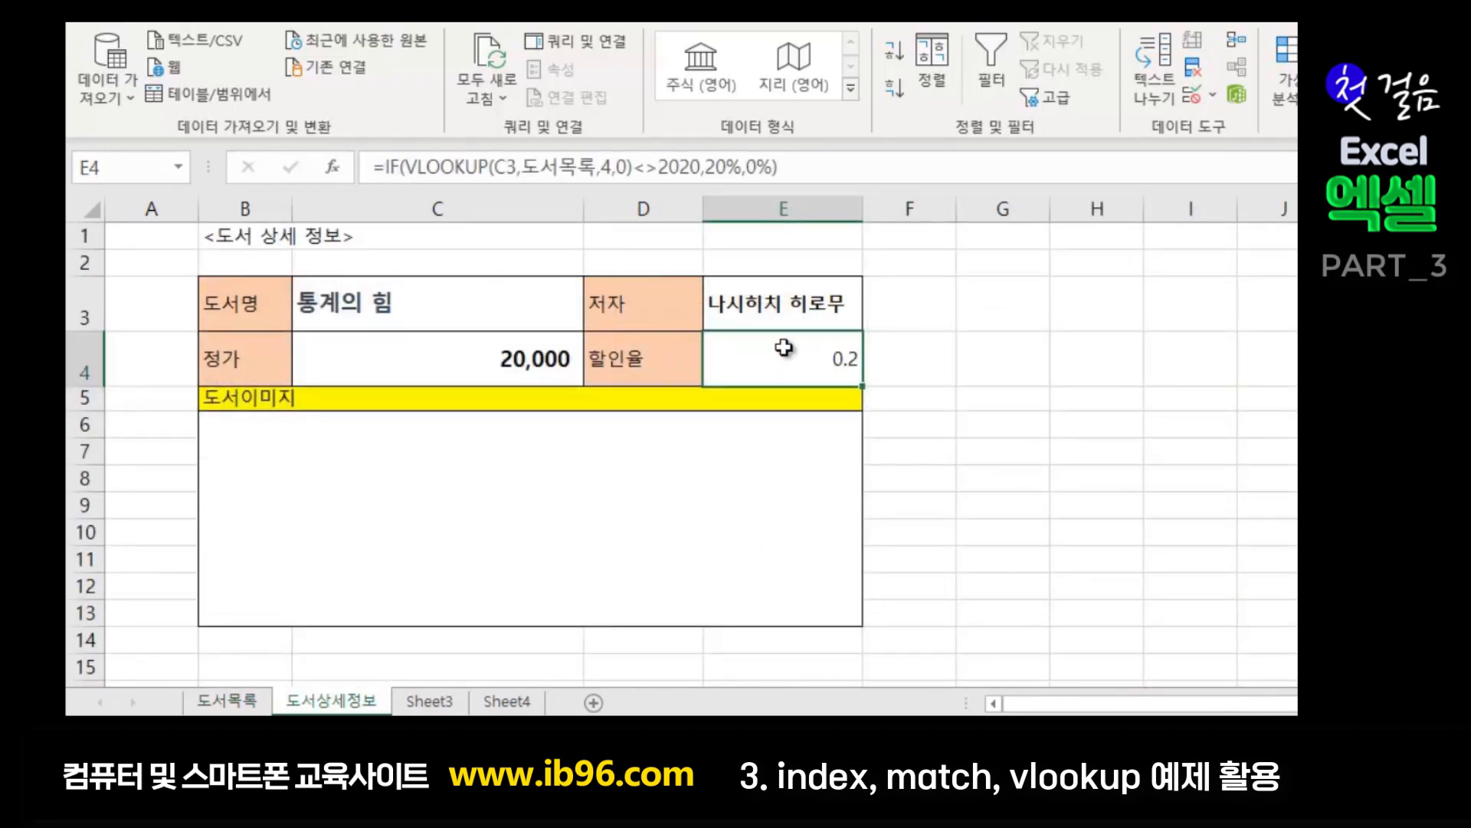
- Set the 도서명 in C3 back to 타인의 해석
click(513, 320)
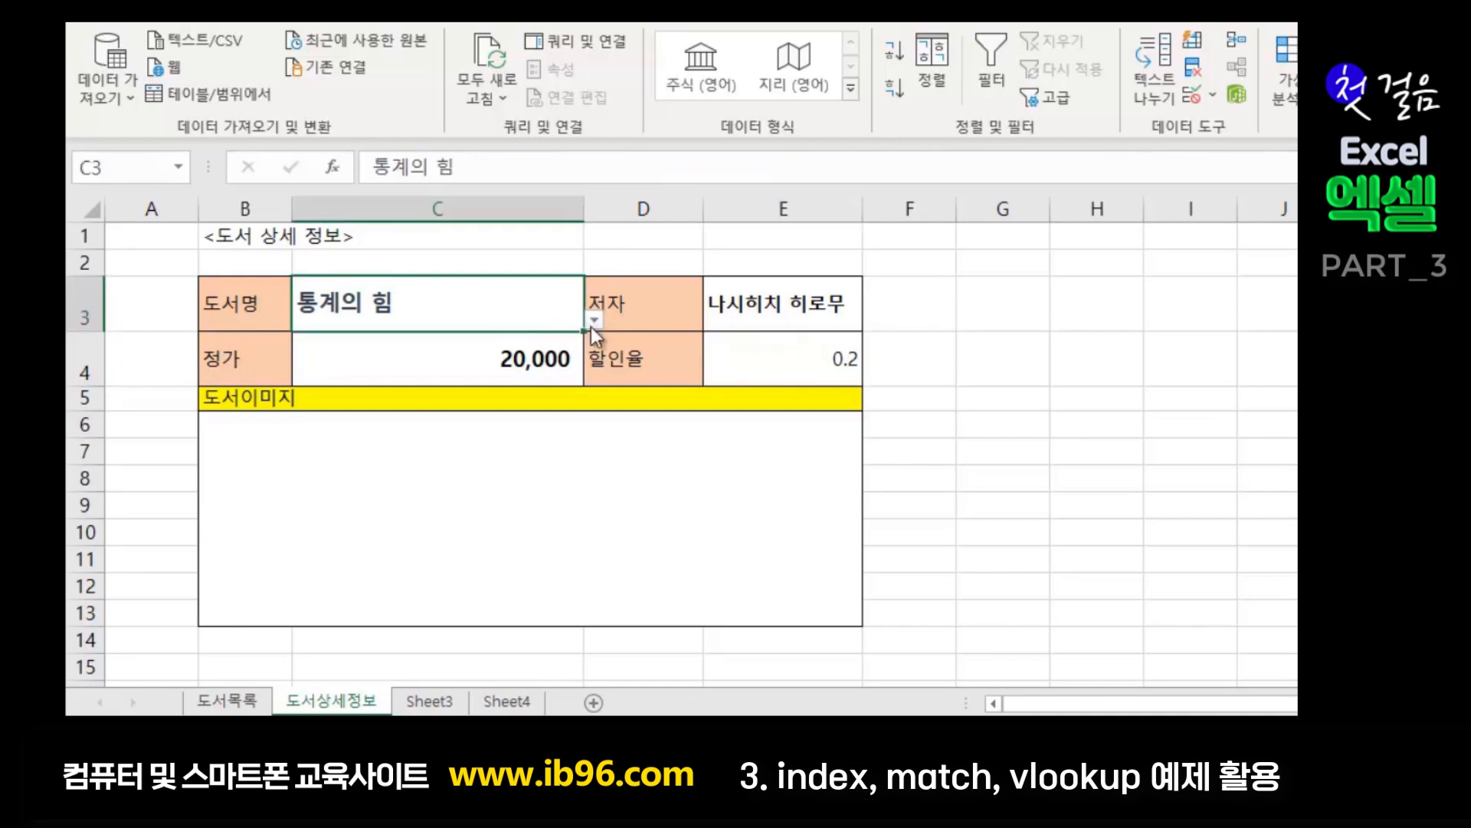
click(594, 321)
click(371, 351)
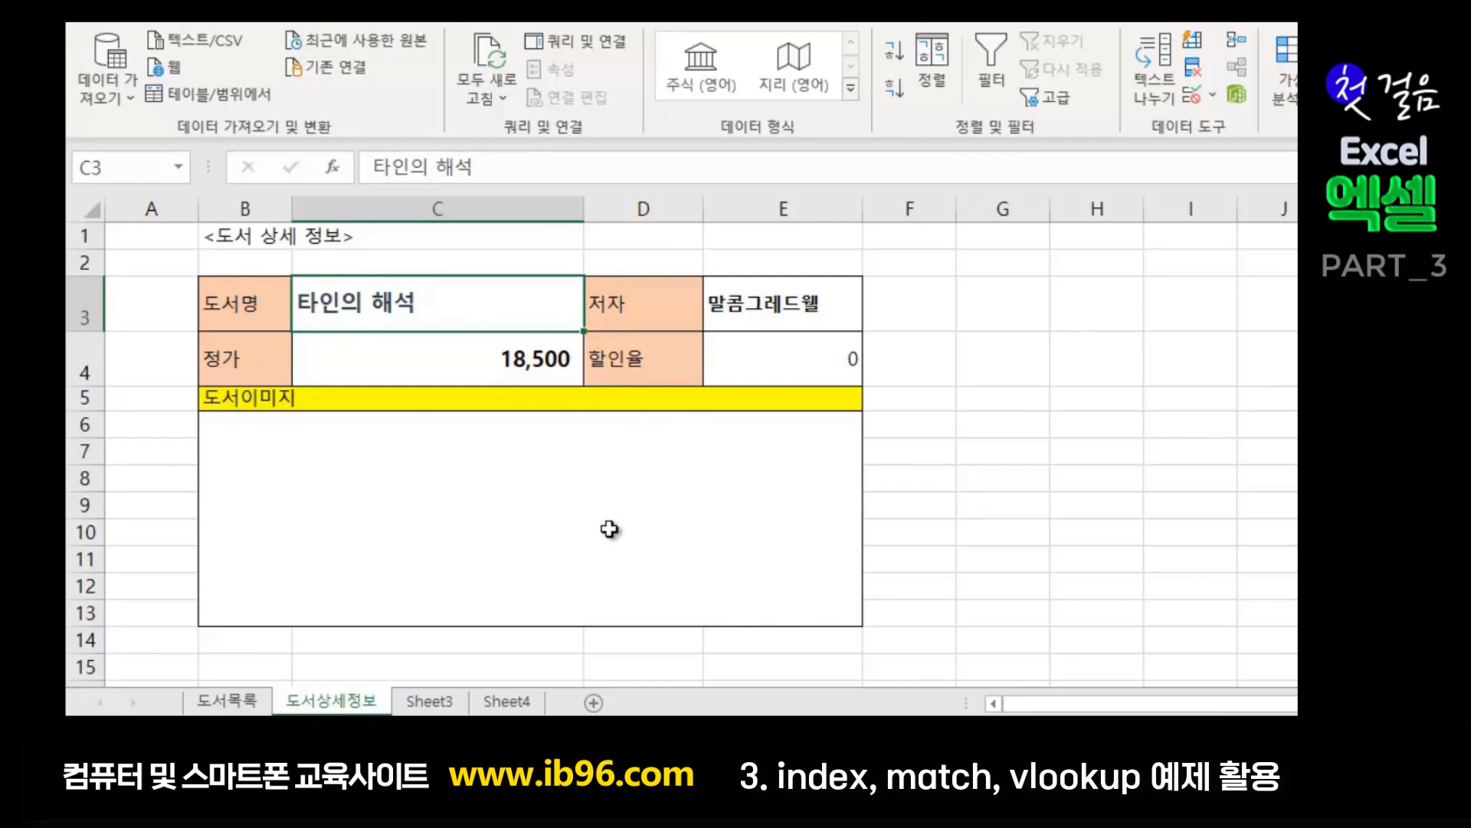
click(1166, 390)
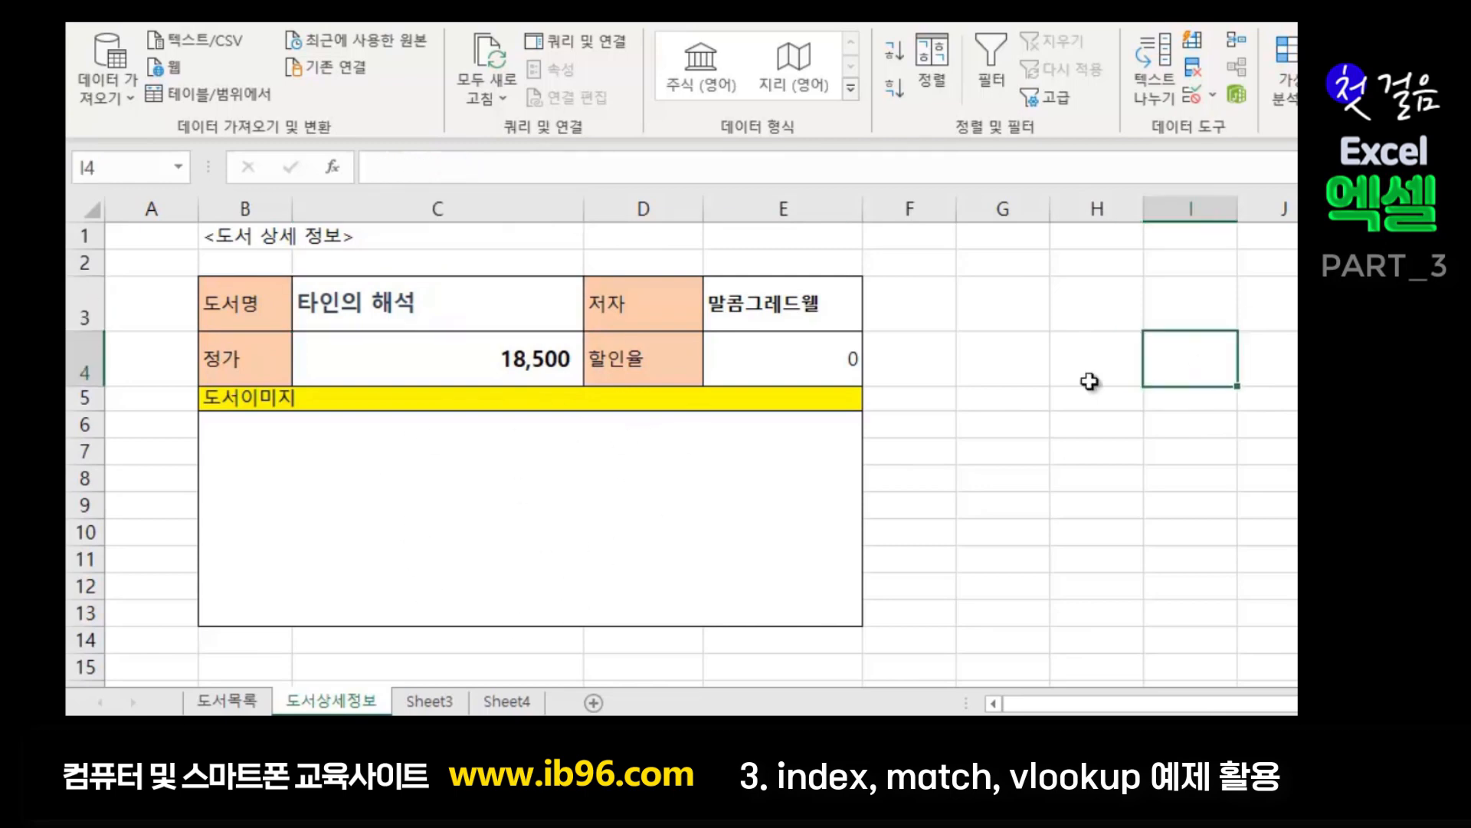
- Examine how the cover pictures in the 이미지 column of 도서목록 relate to the book titles and the 도서이미지 area of 도서상세정보
click(214, 700)
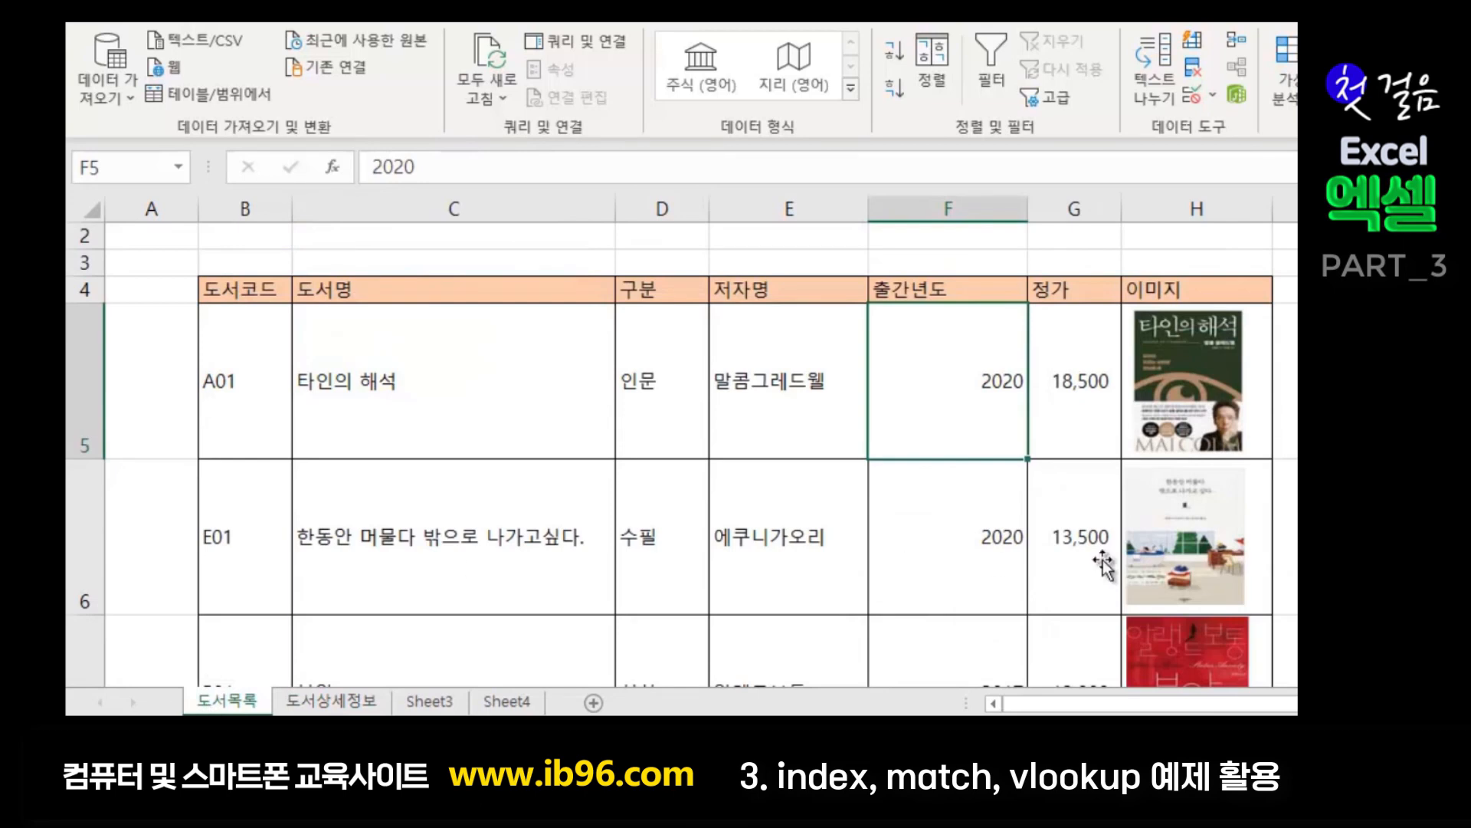
click(1286, 537)
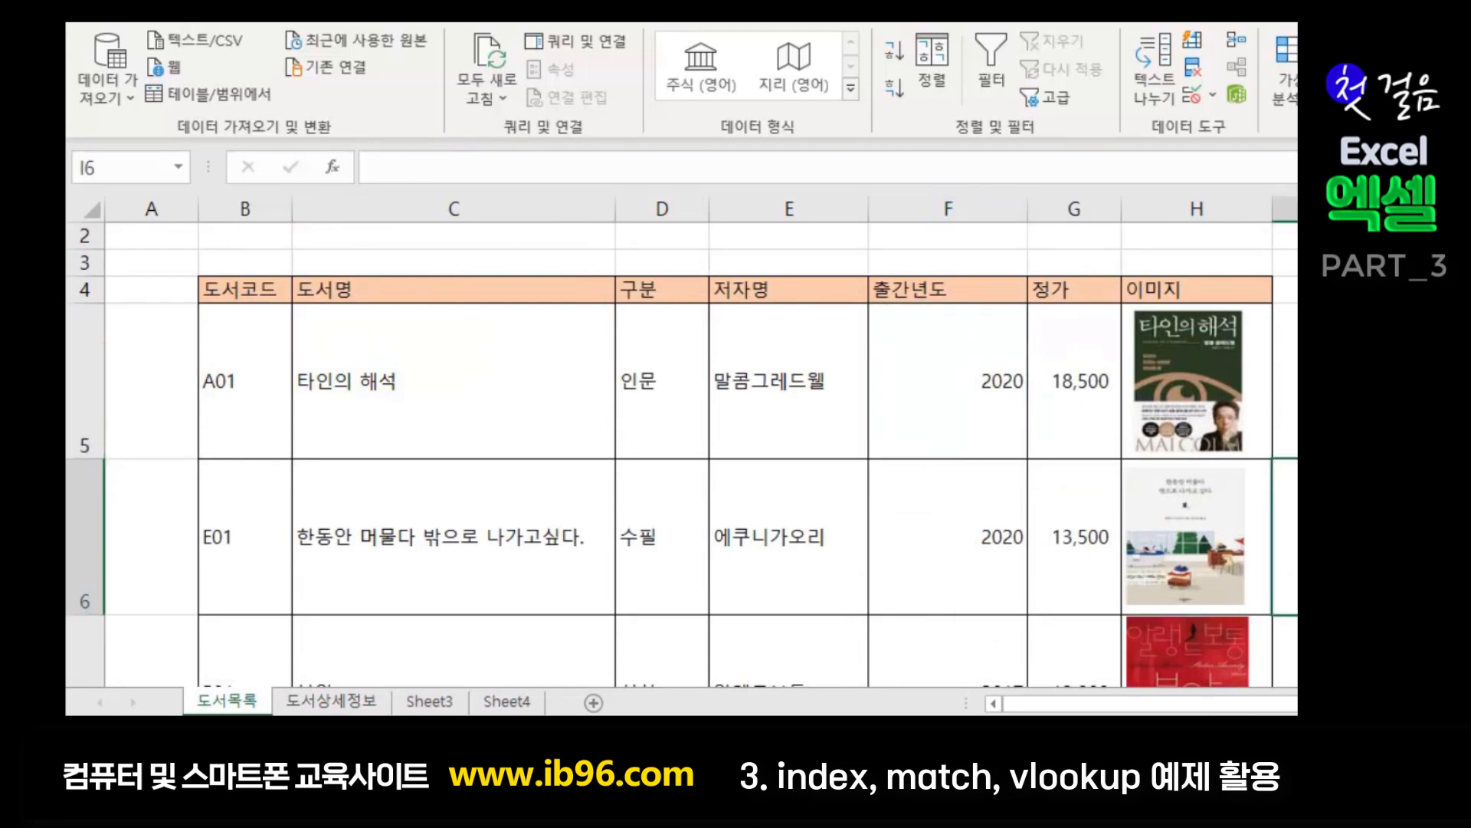
click(1348, 380)
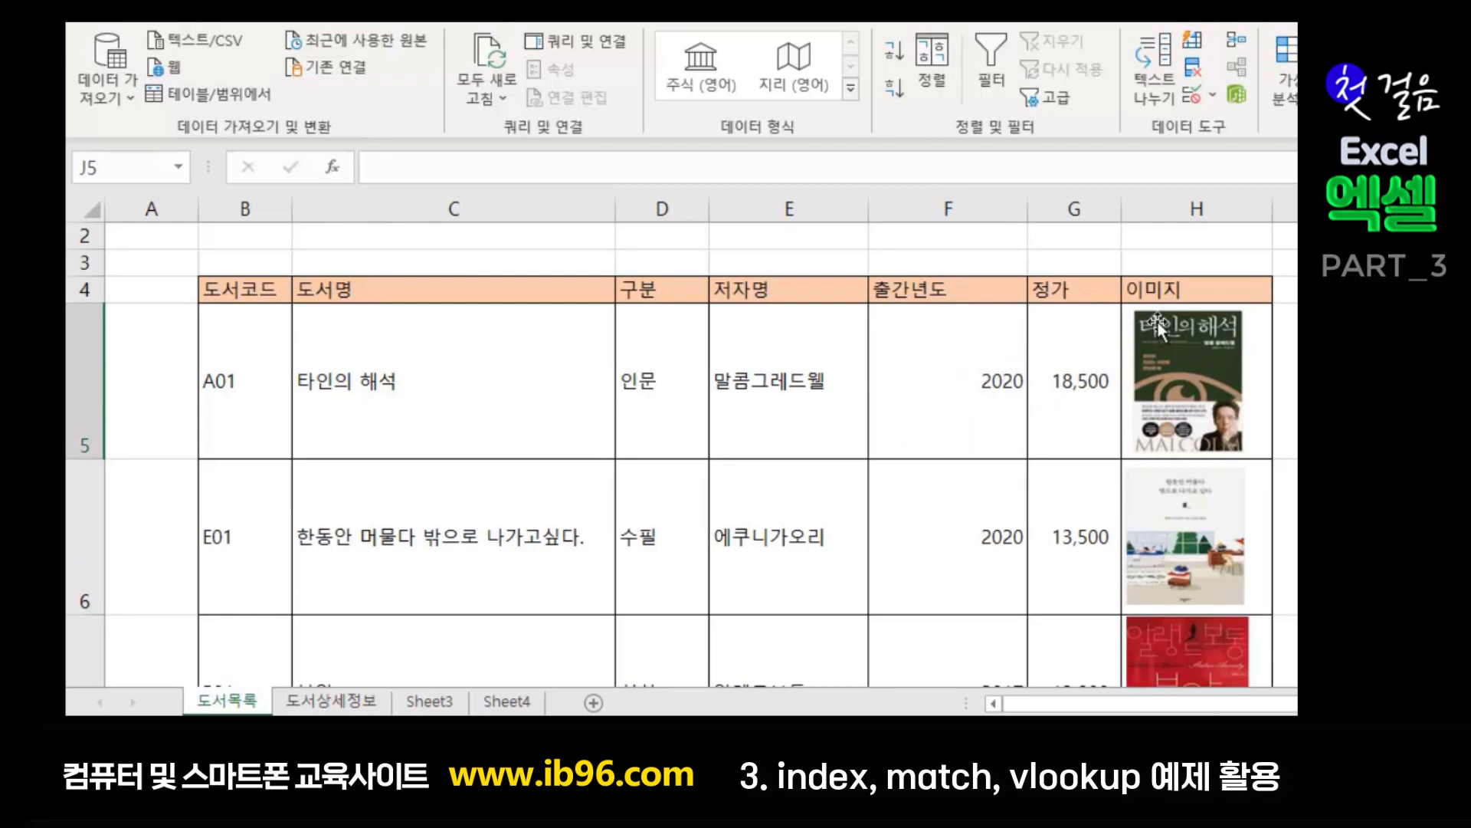
click(364, 382)
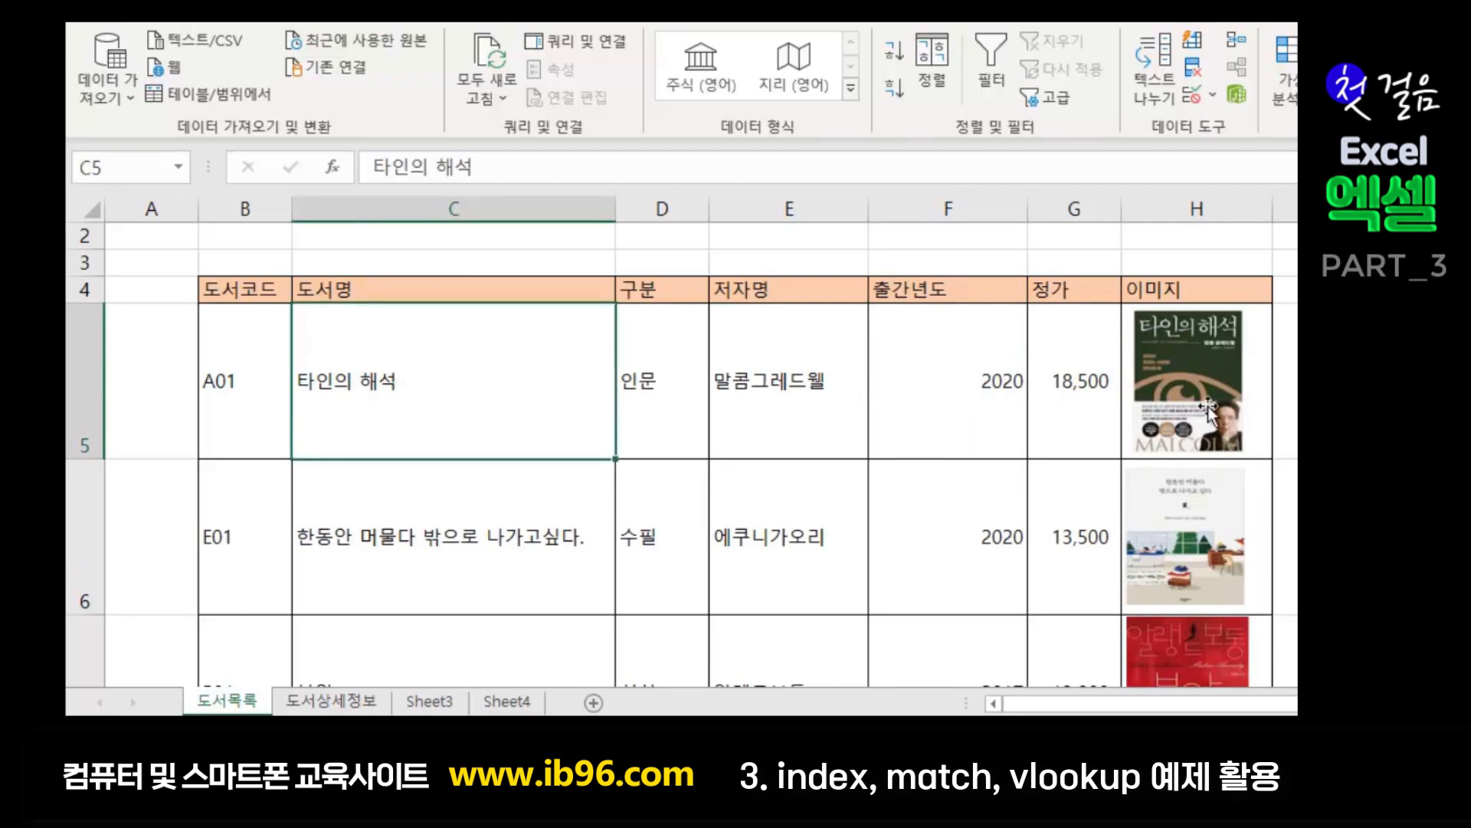
click(1189, 370)
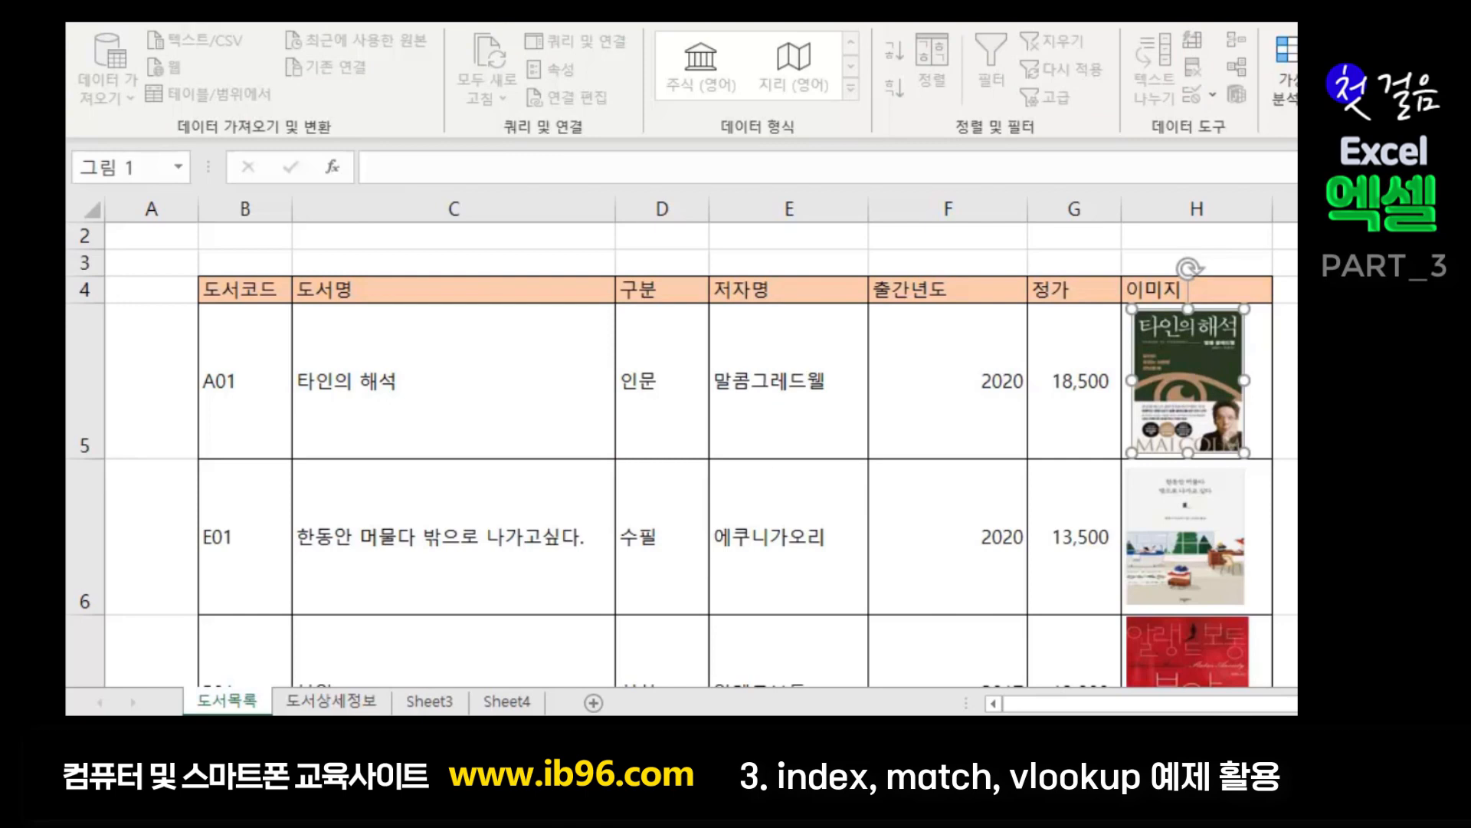
click(320, 704)
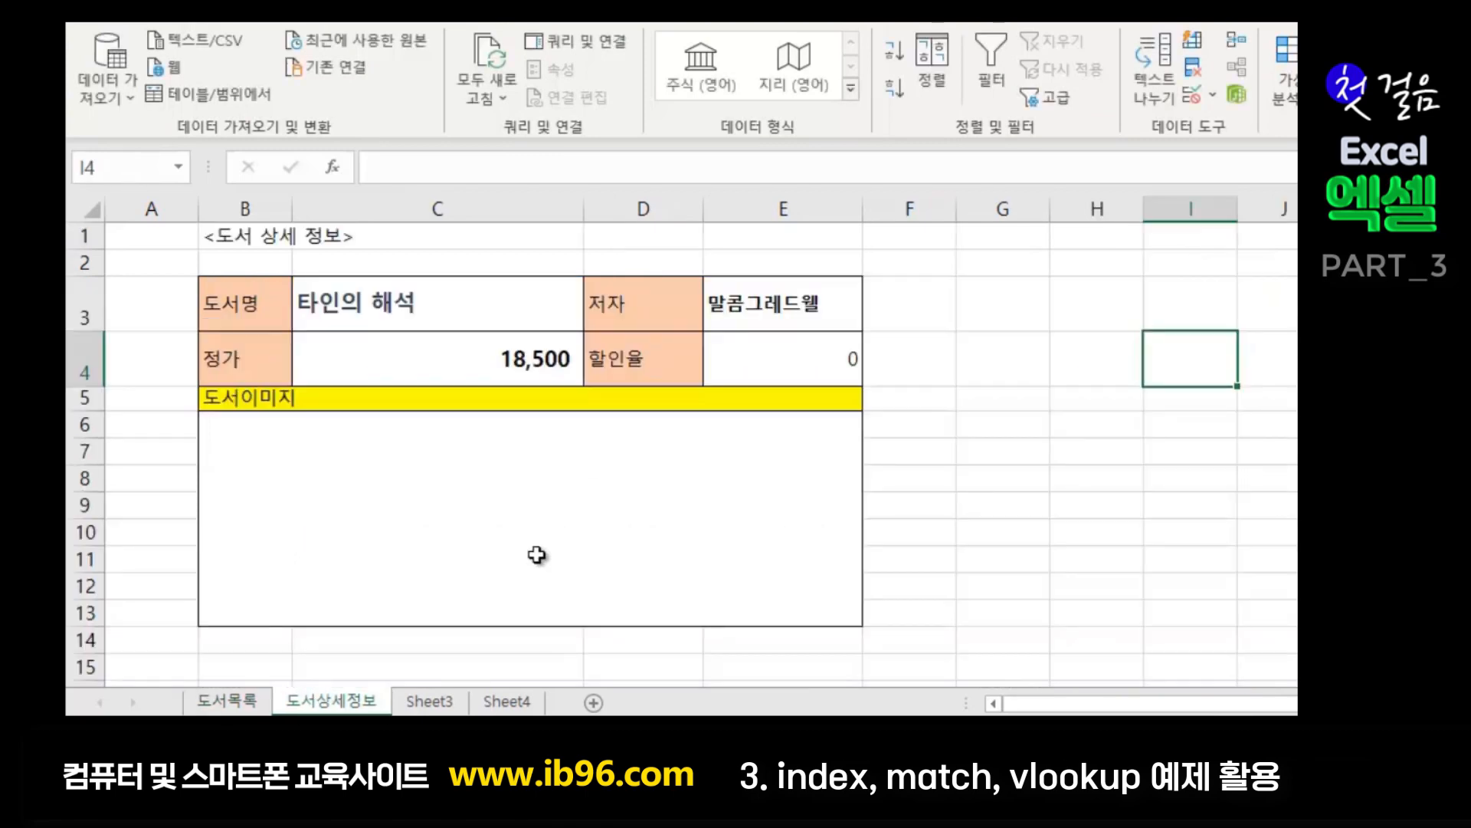
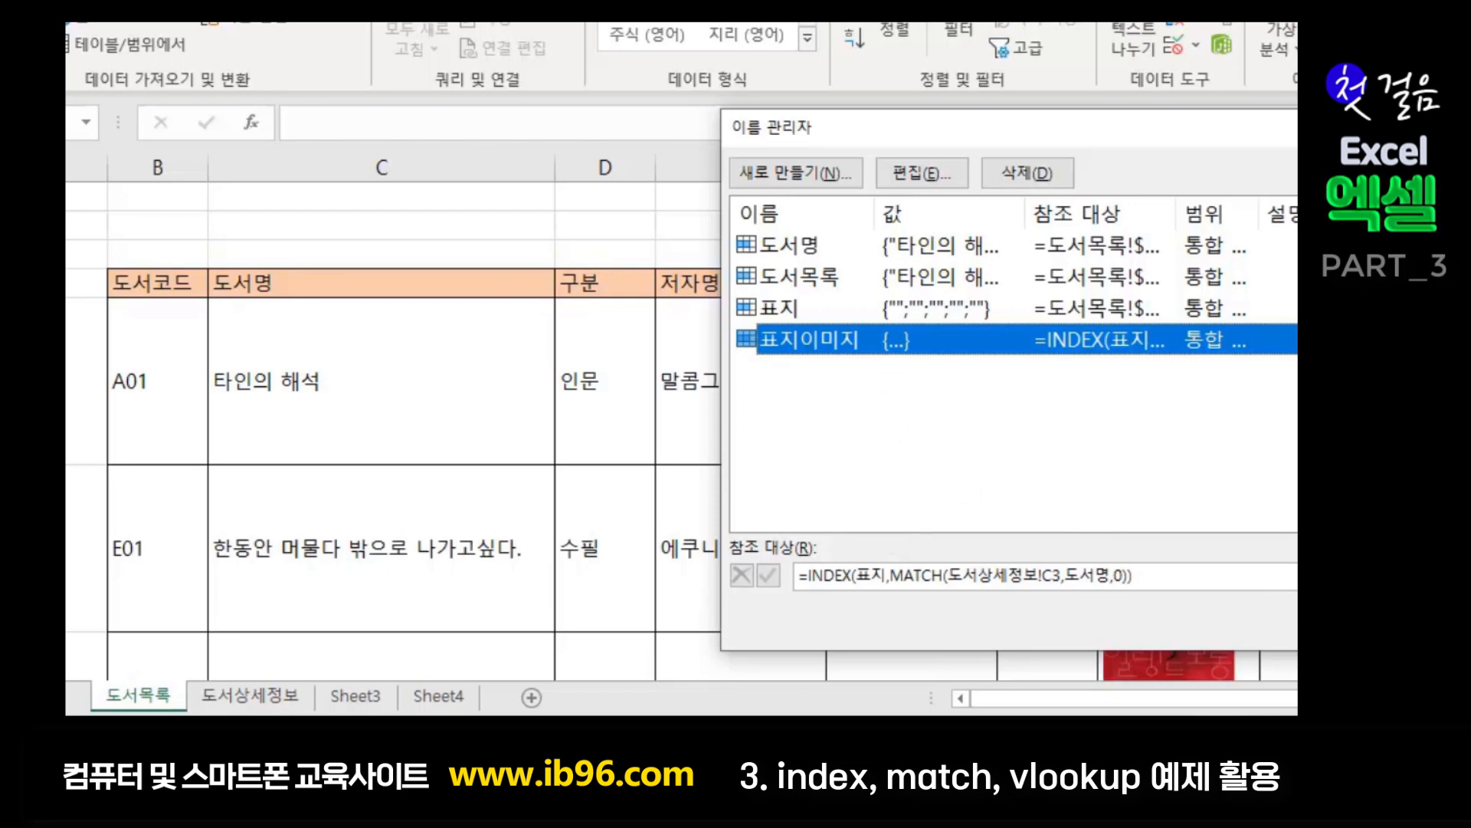
- Close the Name Manager and select the merged area under 도서이미지 in the 도서상세정보 sheet
click(1372, 621)
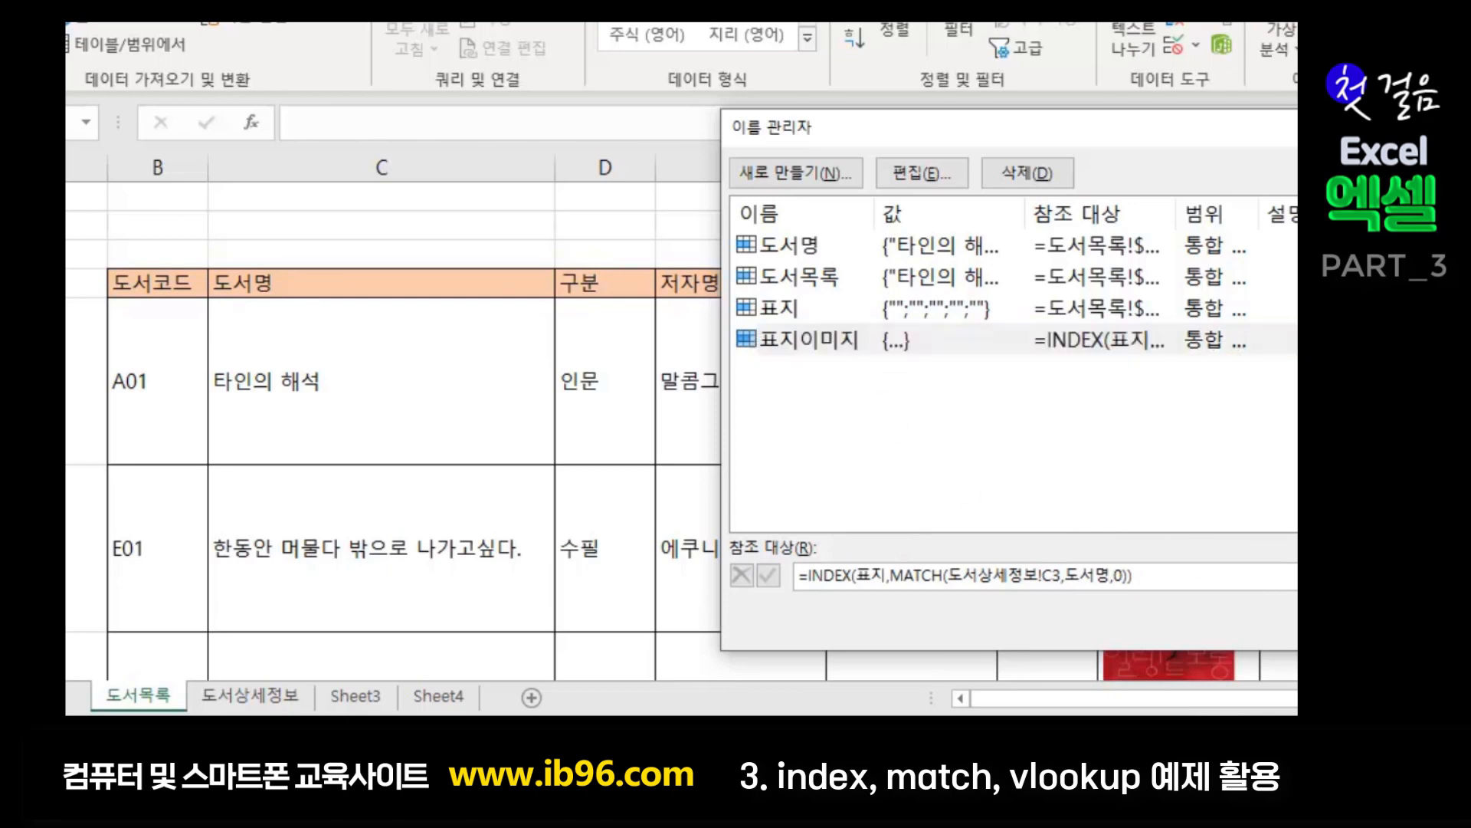
click(1379, 590)
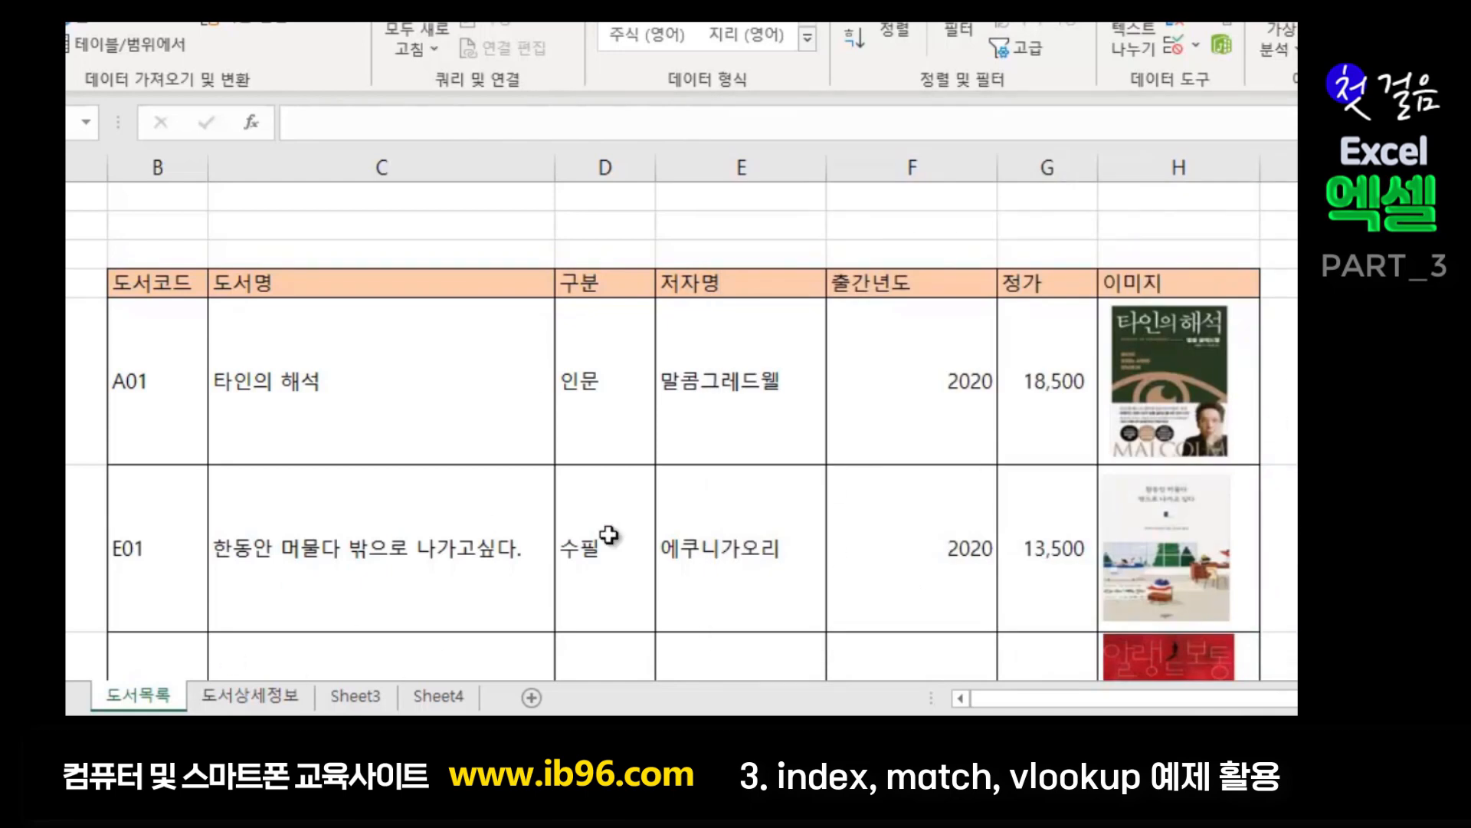
click(244, 695)
click(392, 481)
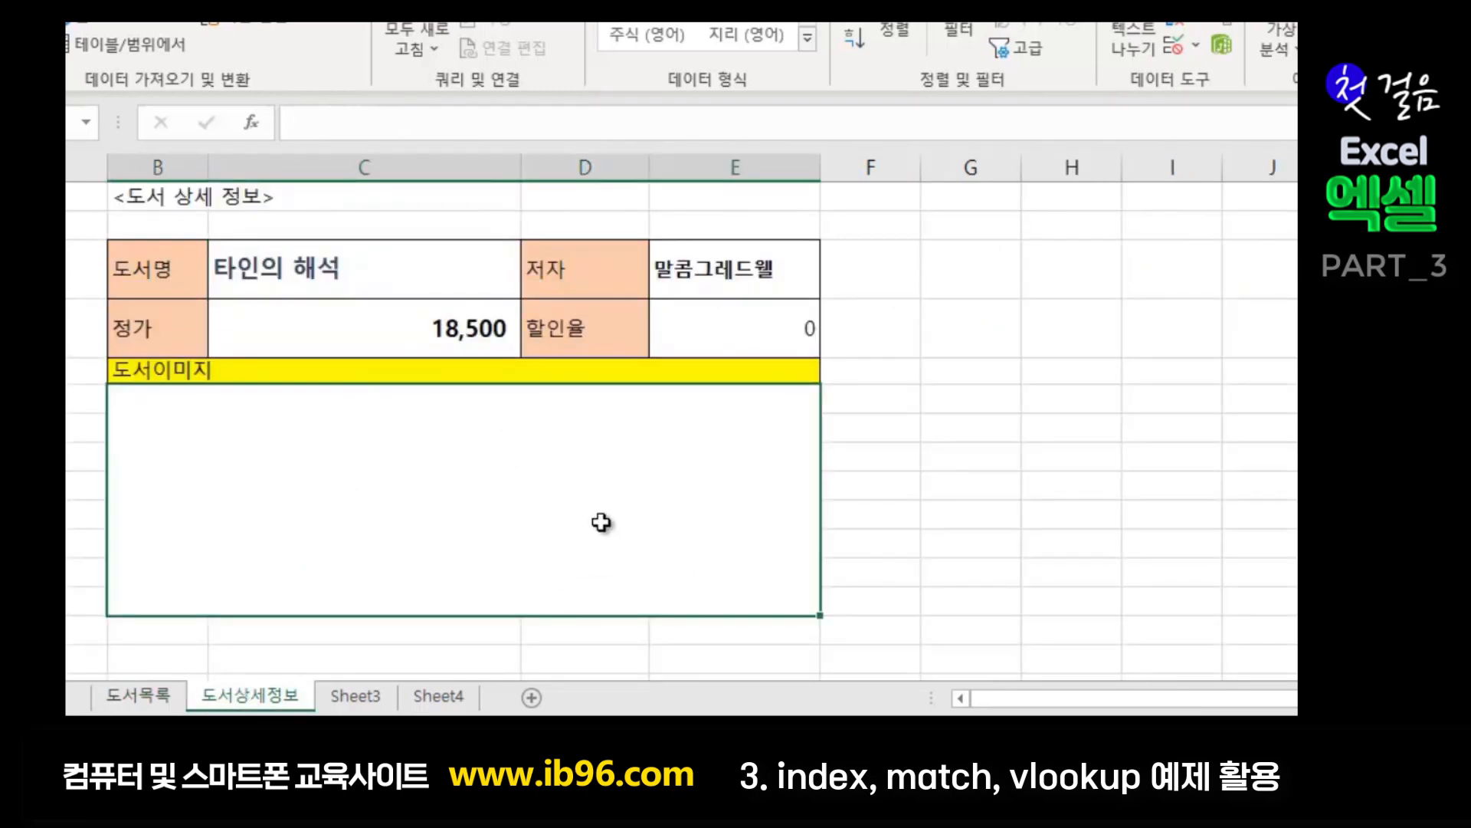
- Copy the 타인의 해석 cover picture from 도서목록 into the 도서이미지 area of 도서상세정보
click(143, 695)
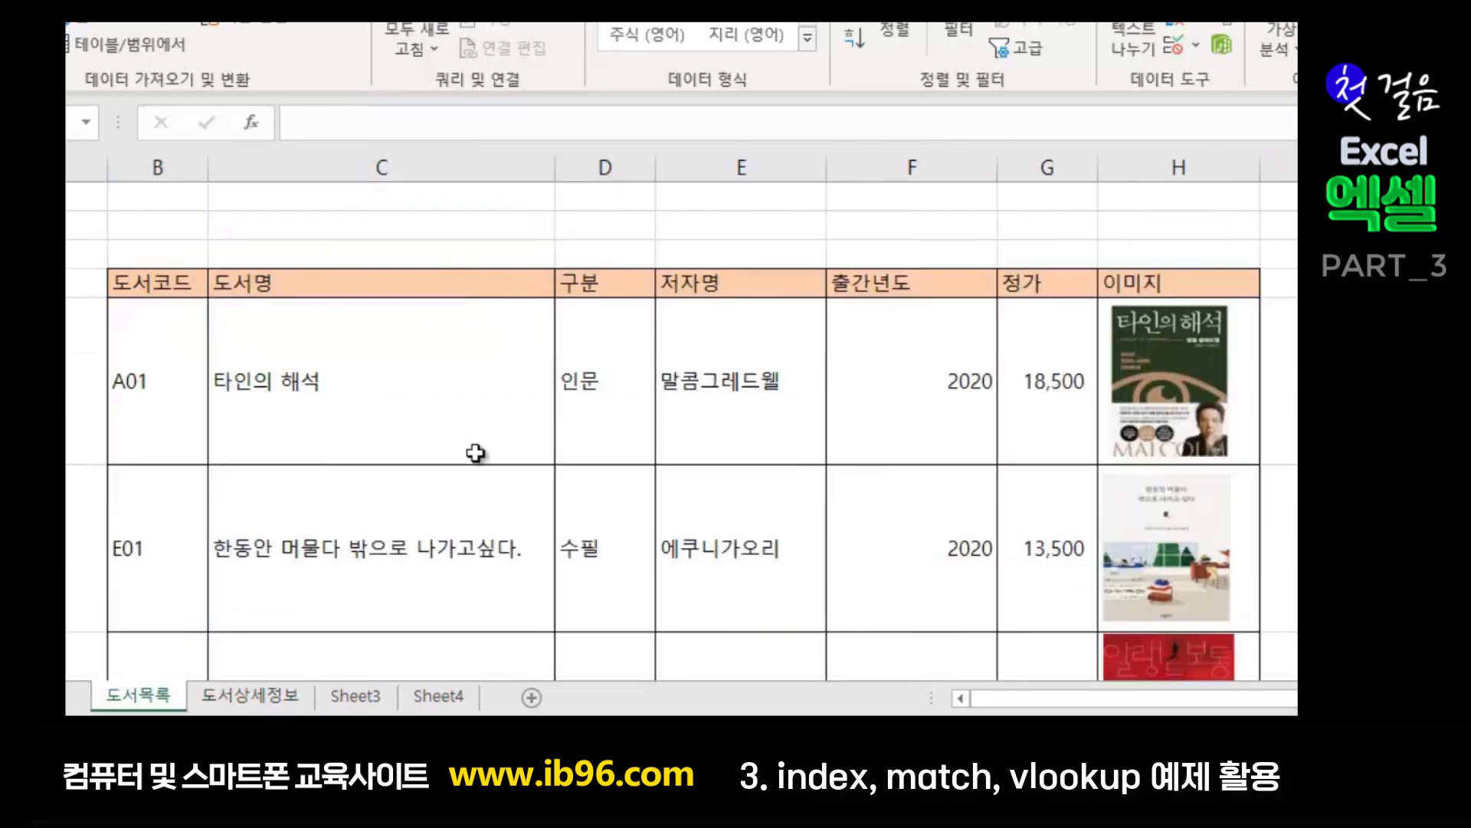
click(1142, 362)
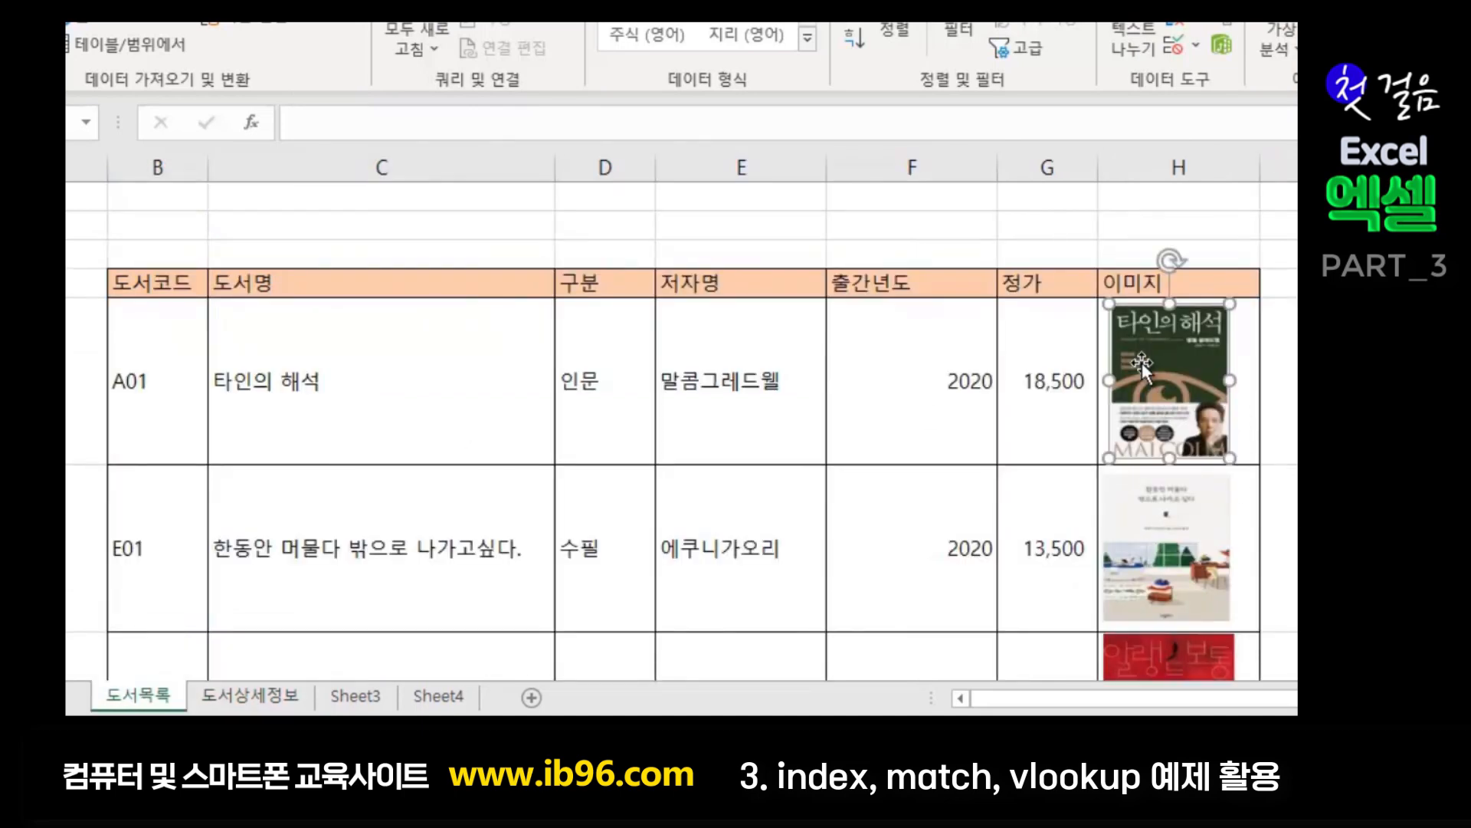
click(1278, 367)
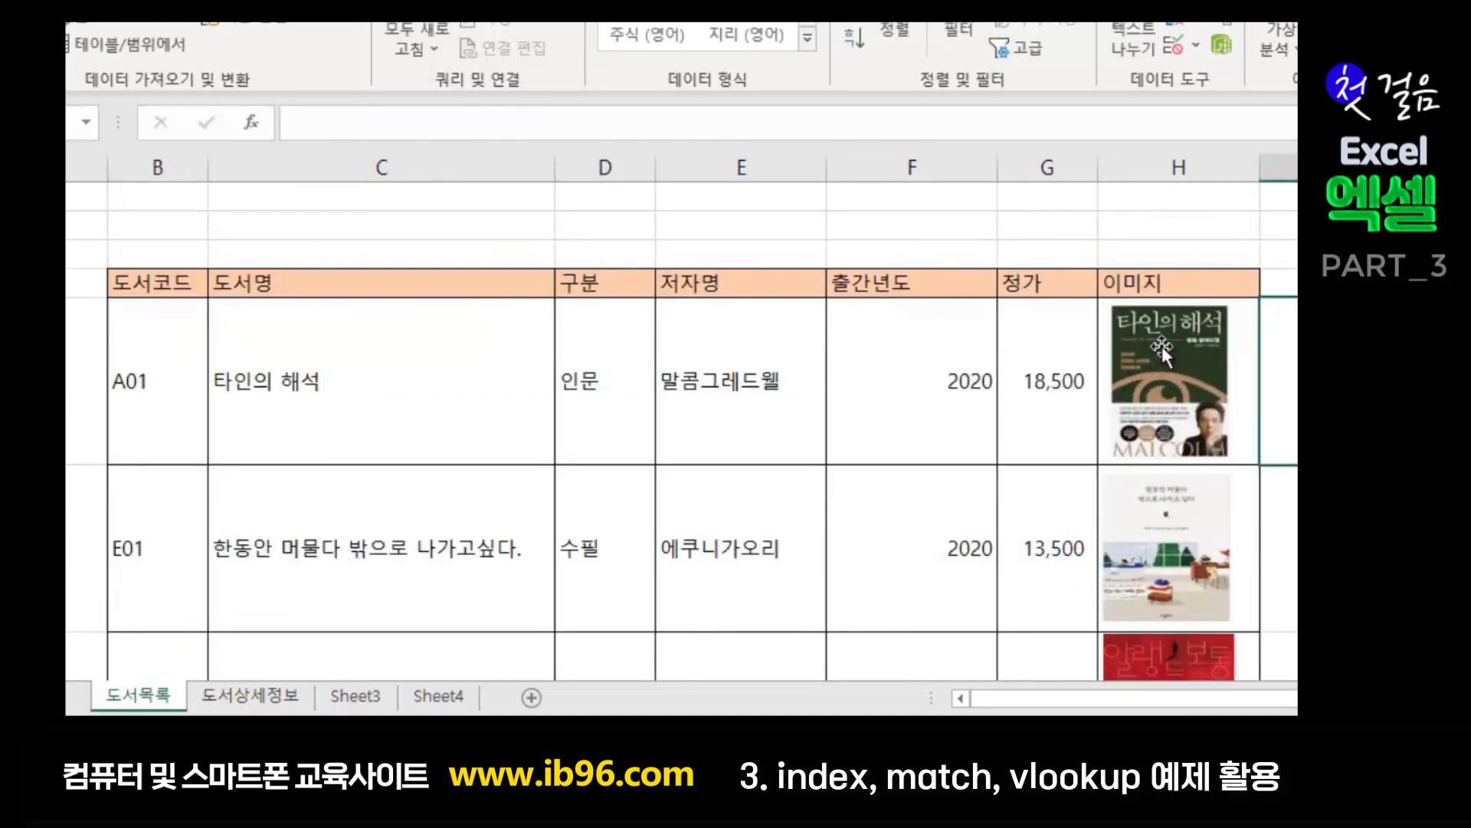
click(1380, 384)
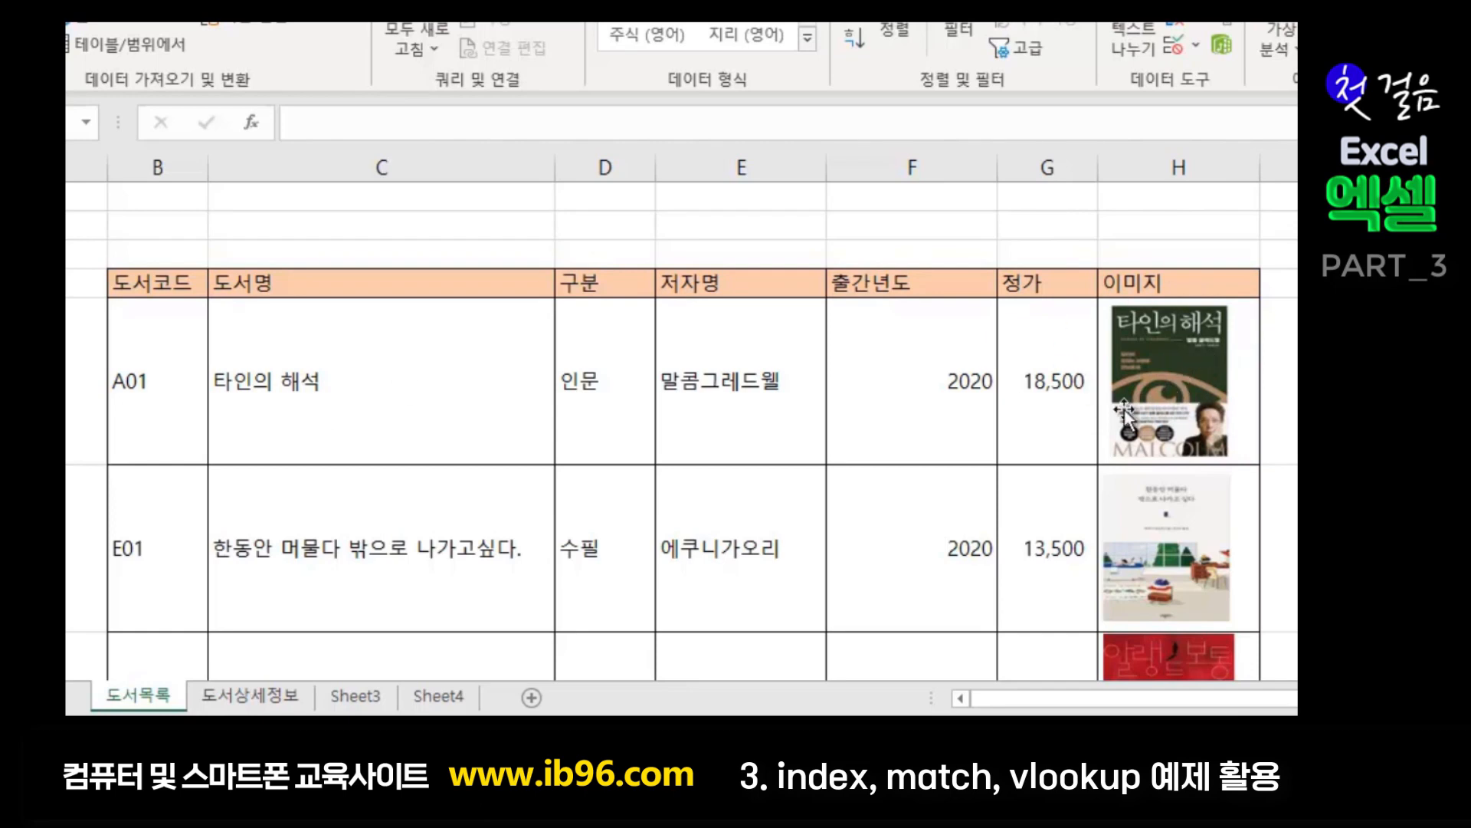
click(1171, 352)
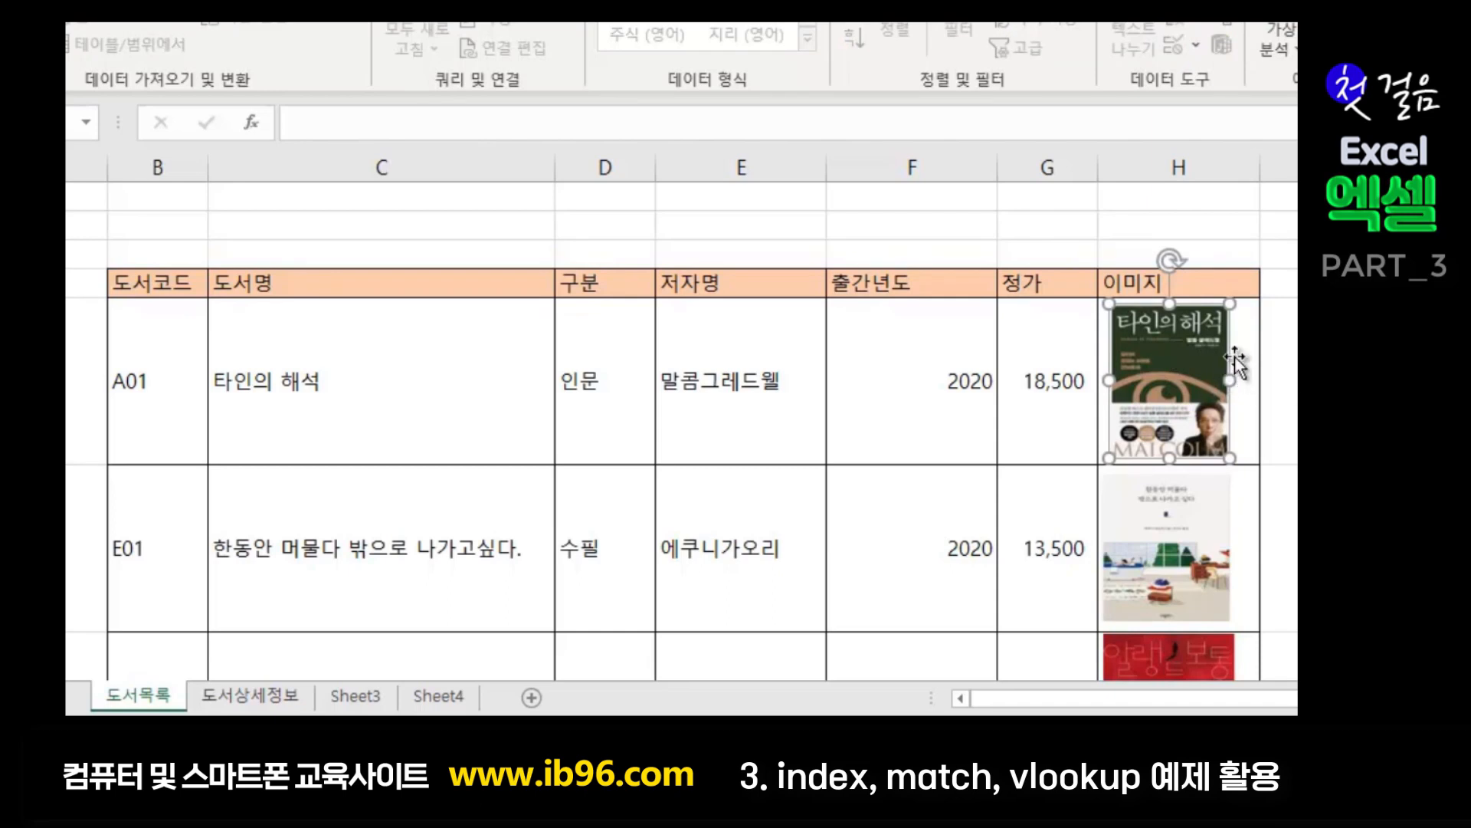
click(253, 699)
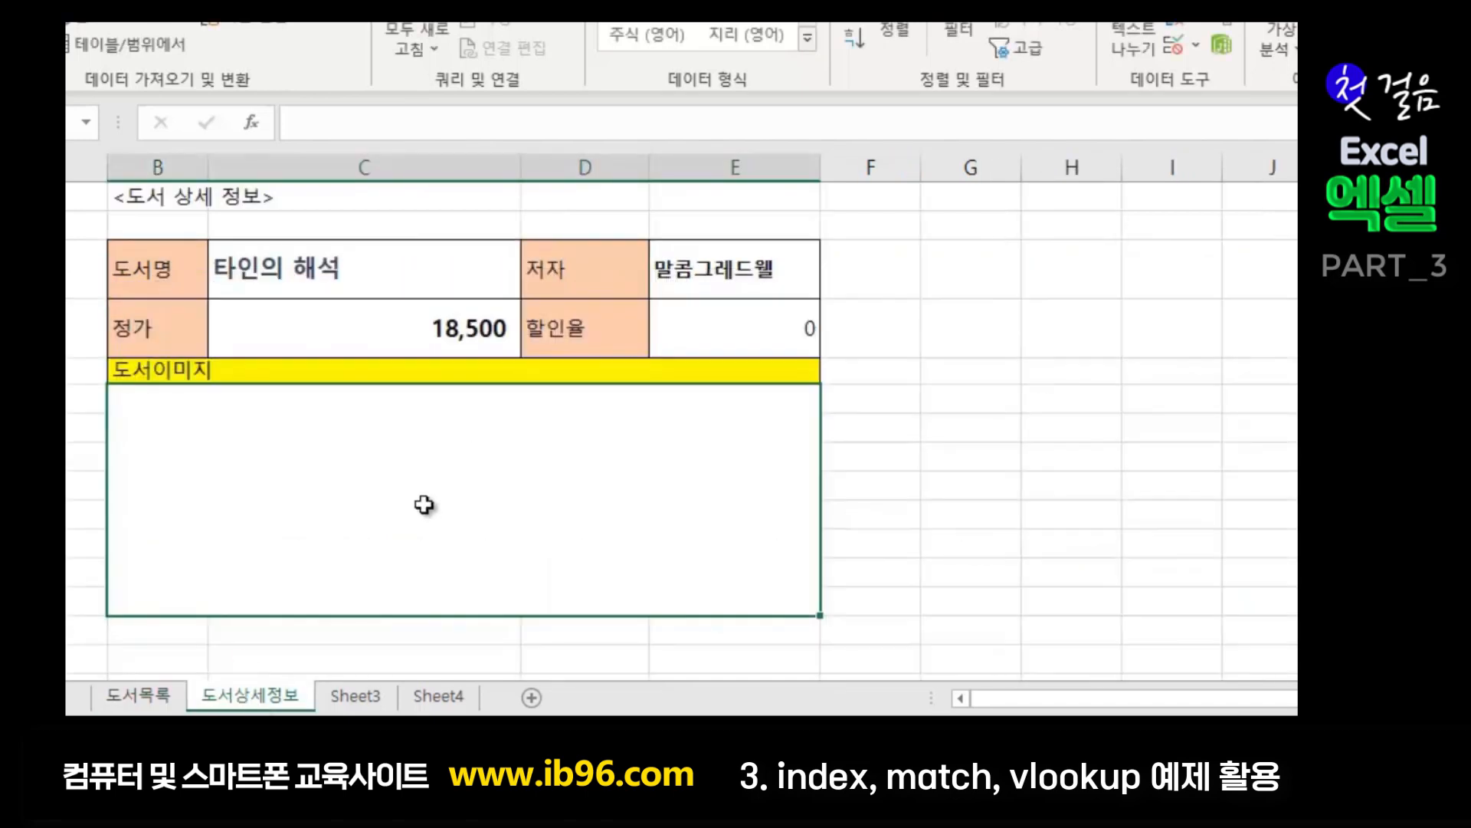
key(ctrl+v)
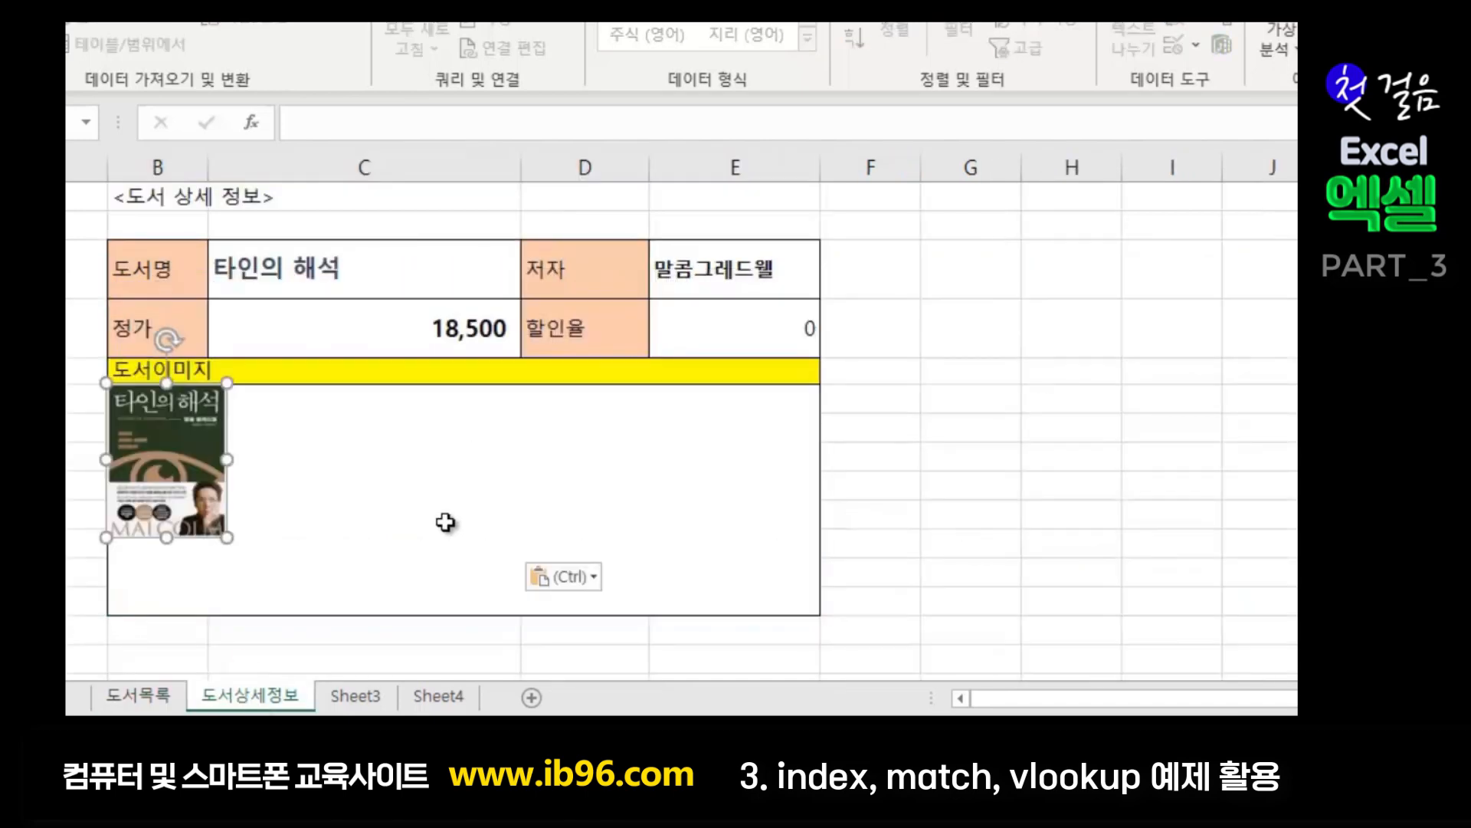
- Move the pasted cover picture to the middle of the 도서이미지 area and enlarge it to reach the area's lower border
drag(157, 467, 427, 469)
drag(496, 549, 550, 615)
click(972, 518)
click(444, 479)
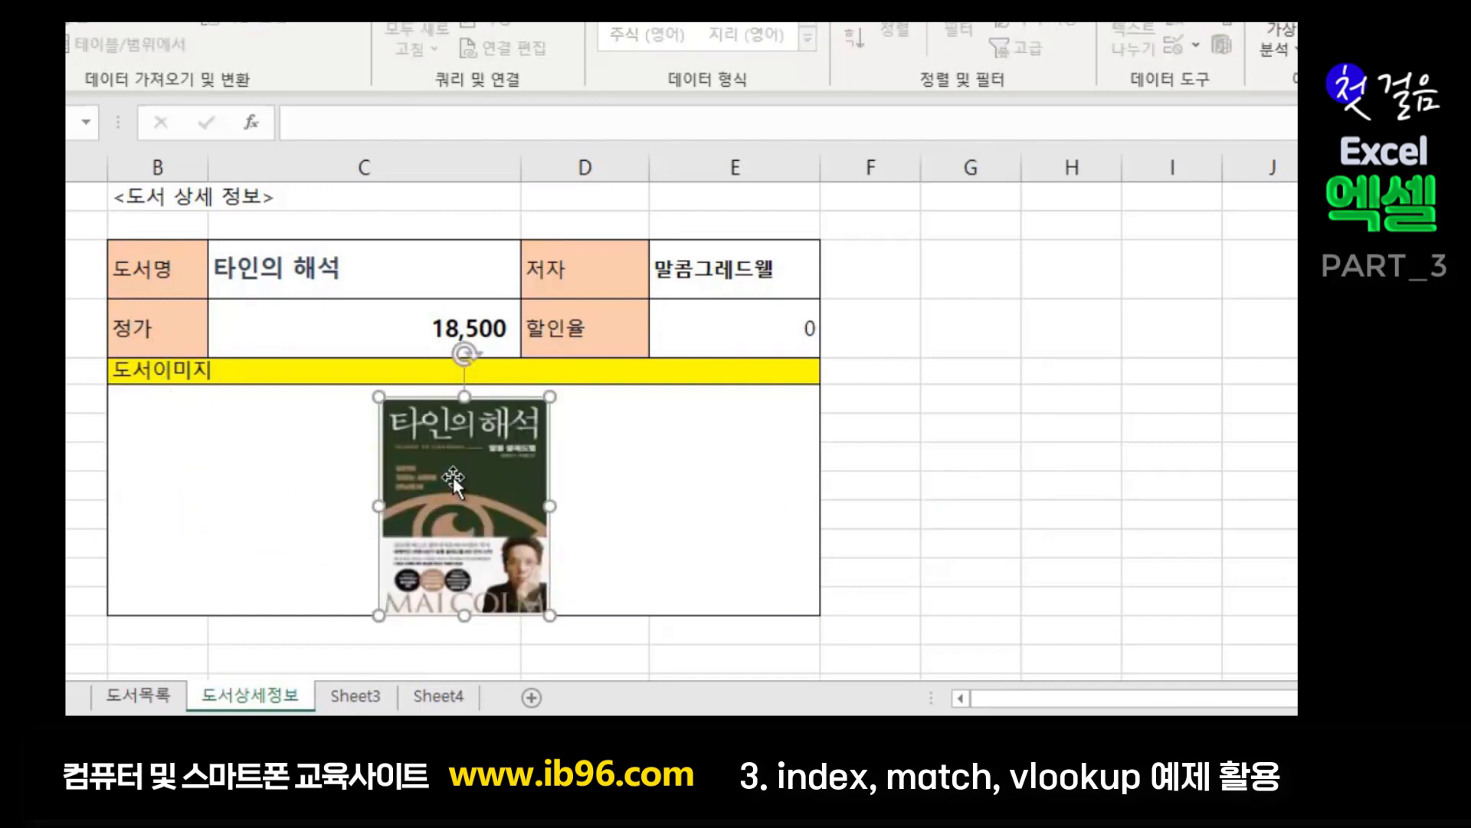
- Delete the cover picture from the 도서이미지 area
click(317, 268)
click(508, 472)
click(940, 460)
click(471, 486)
key(Delete)
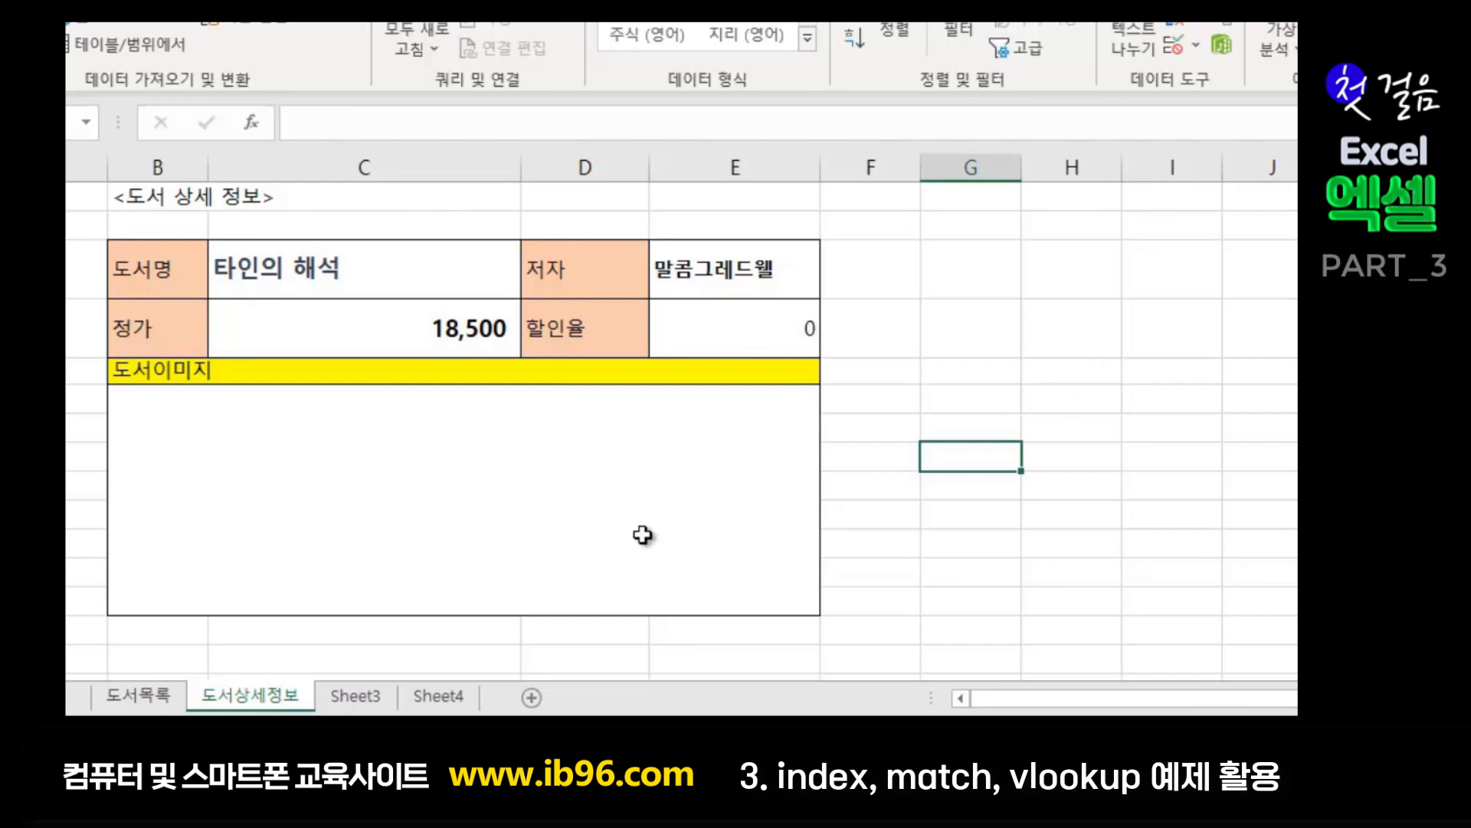
click(1039, 321)
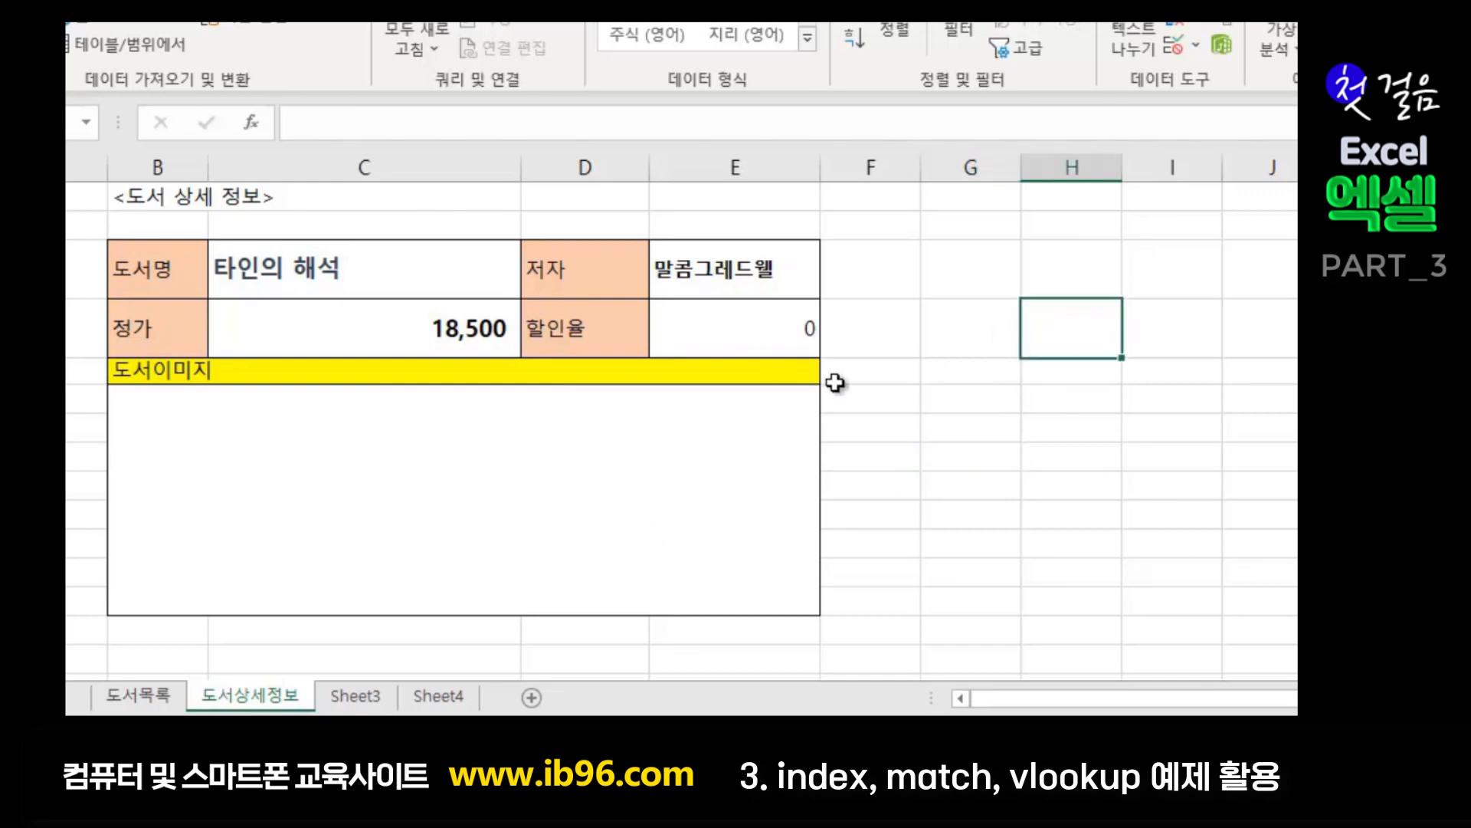
click(666, 509)
click(929, 536)
click(169, 705)
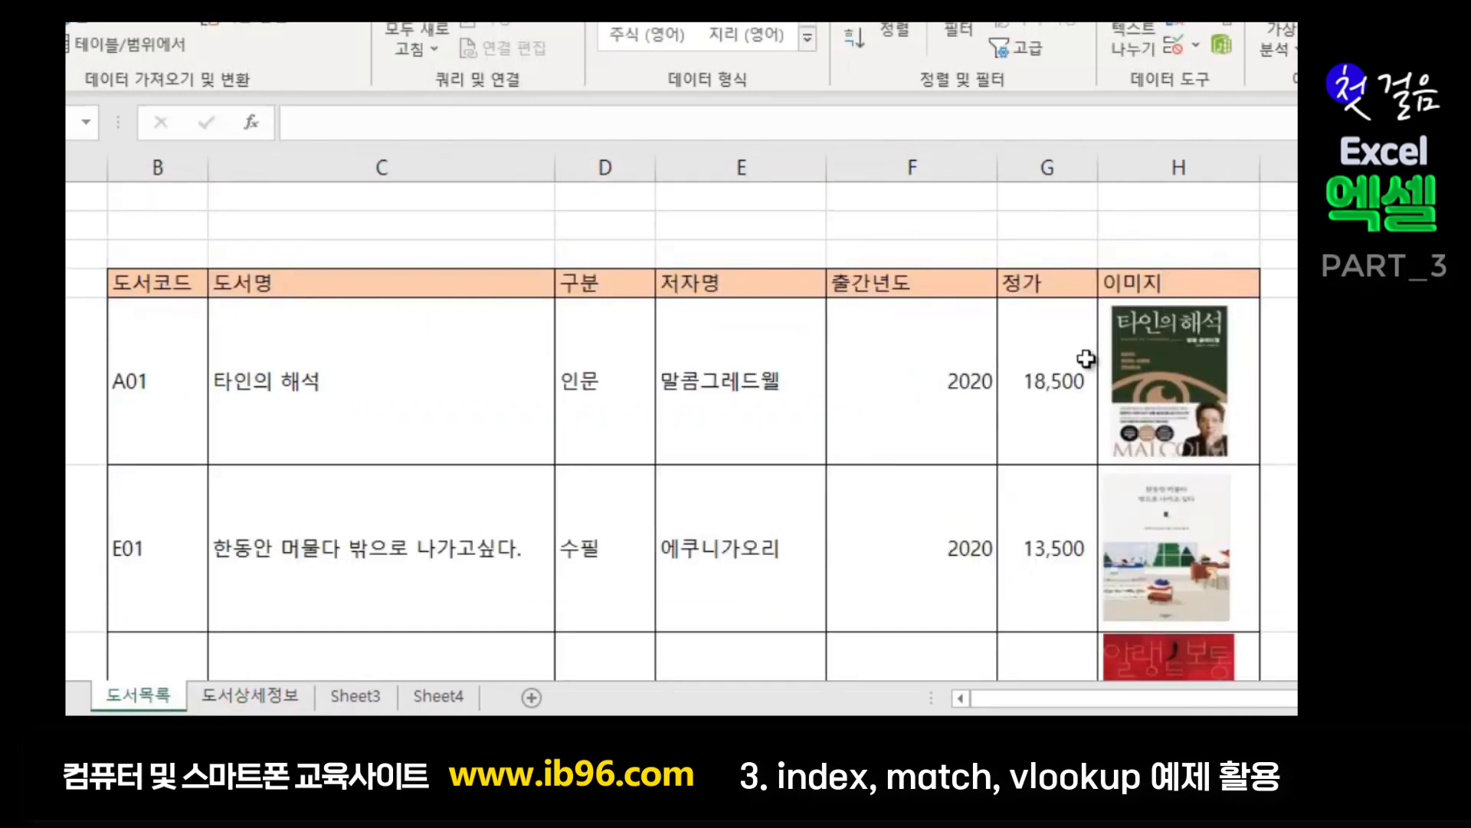
click(1168, 347)
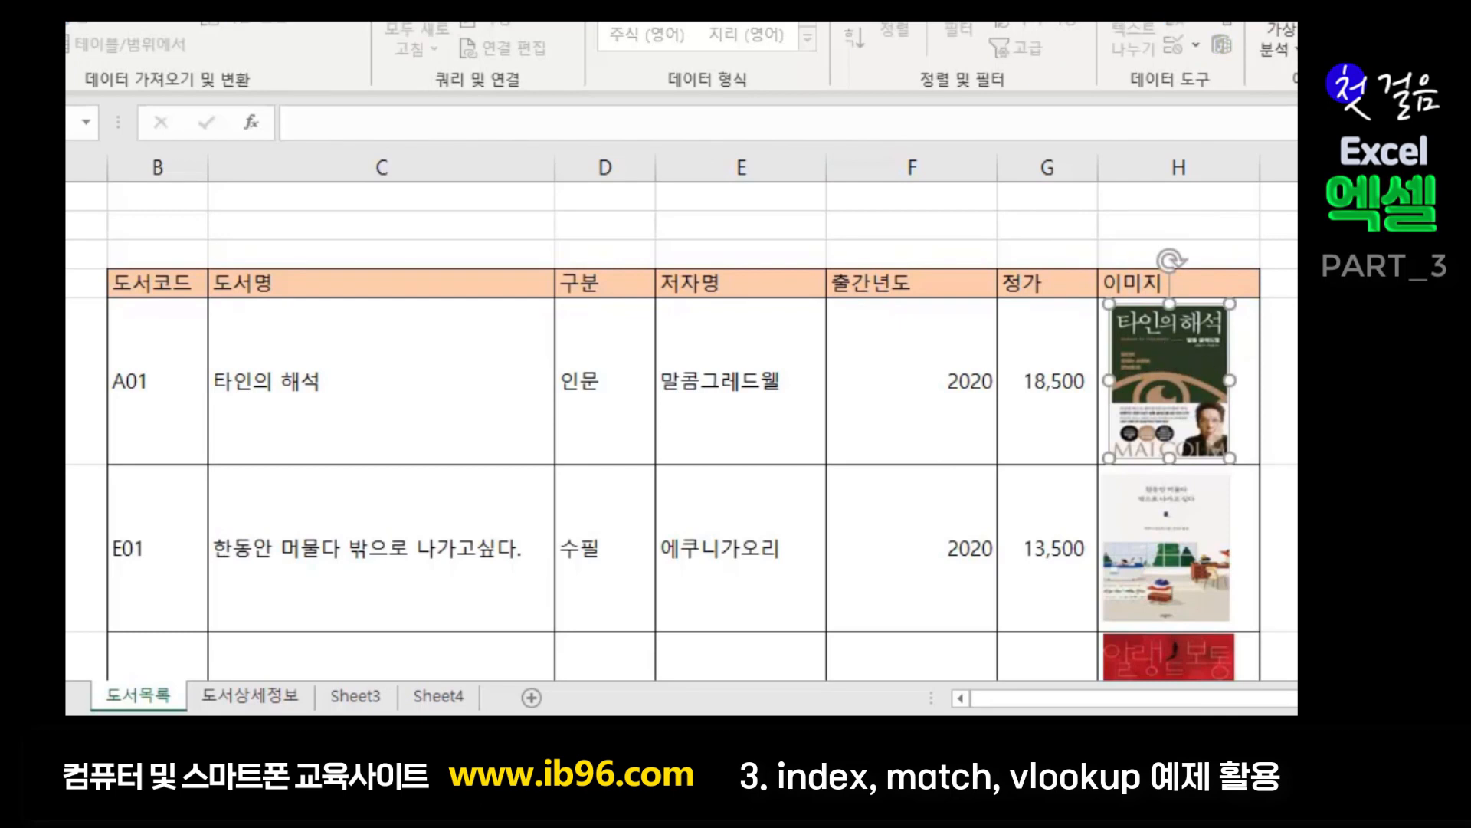
click(260, 700)
click(392, 487)
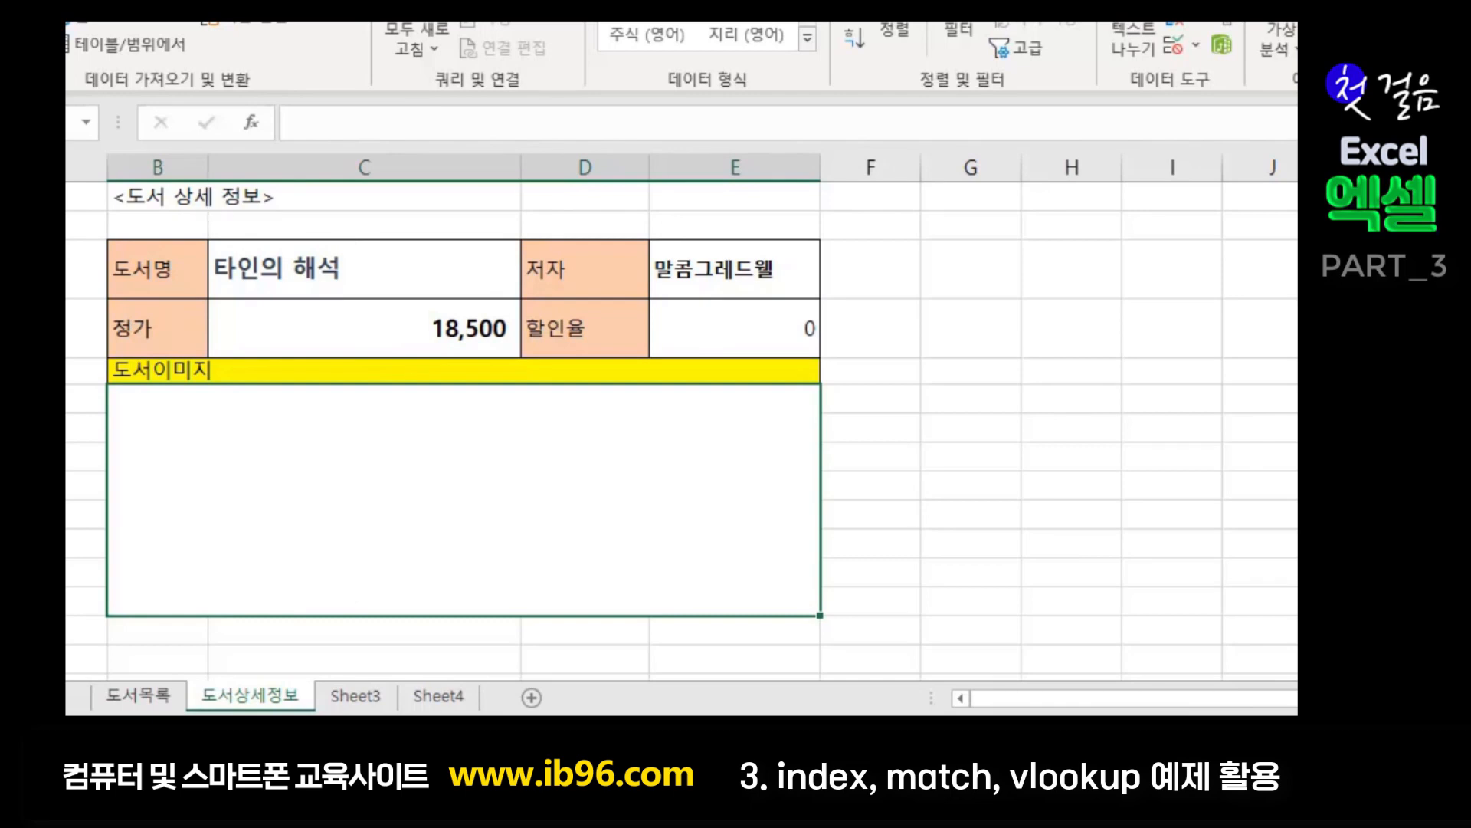
key(alt+h)
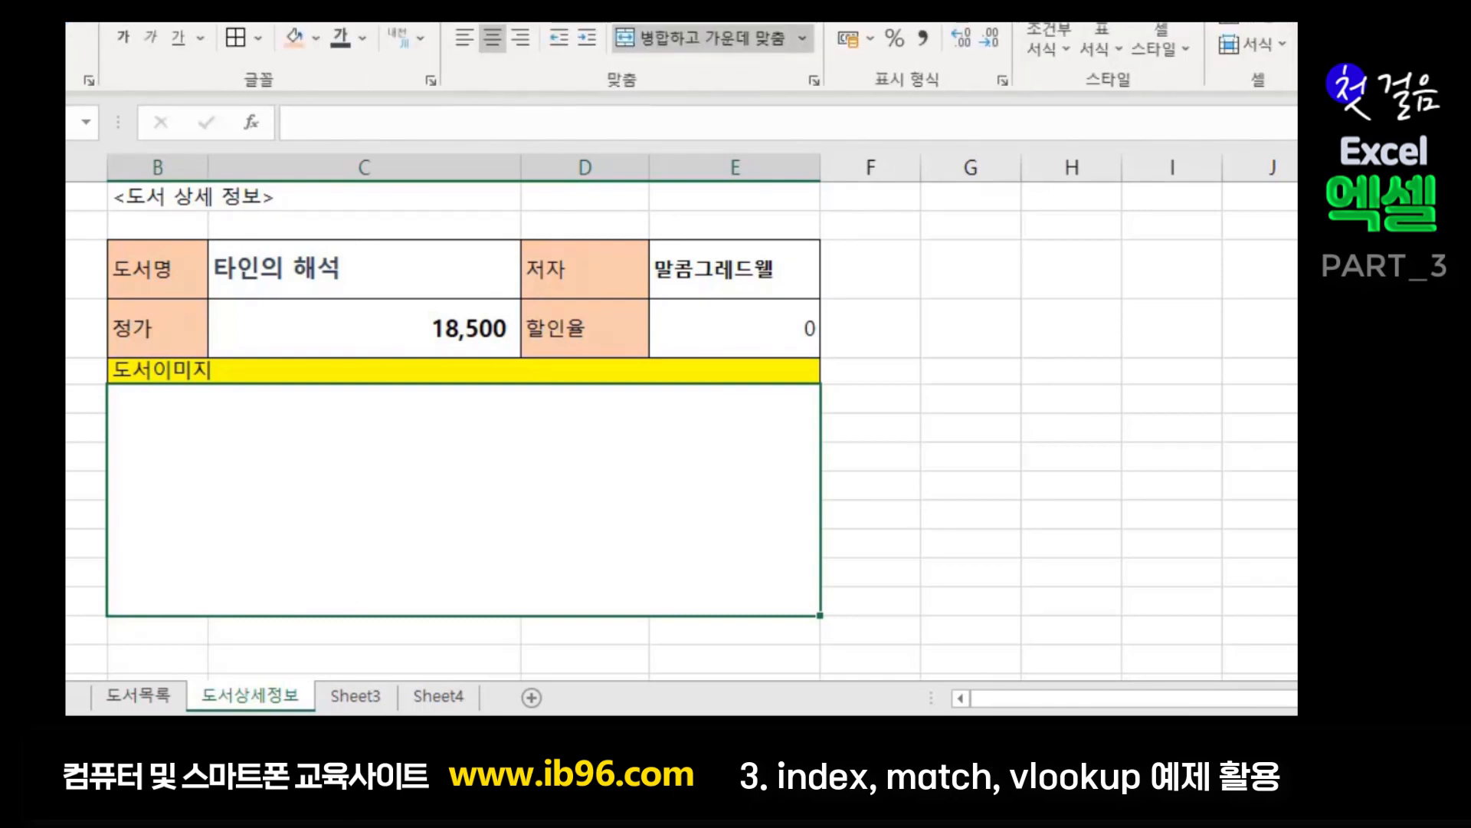
key(alt+h)
key(v)
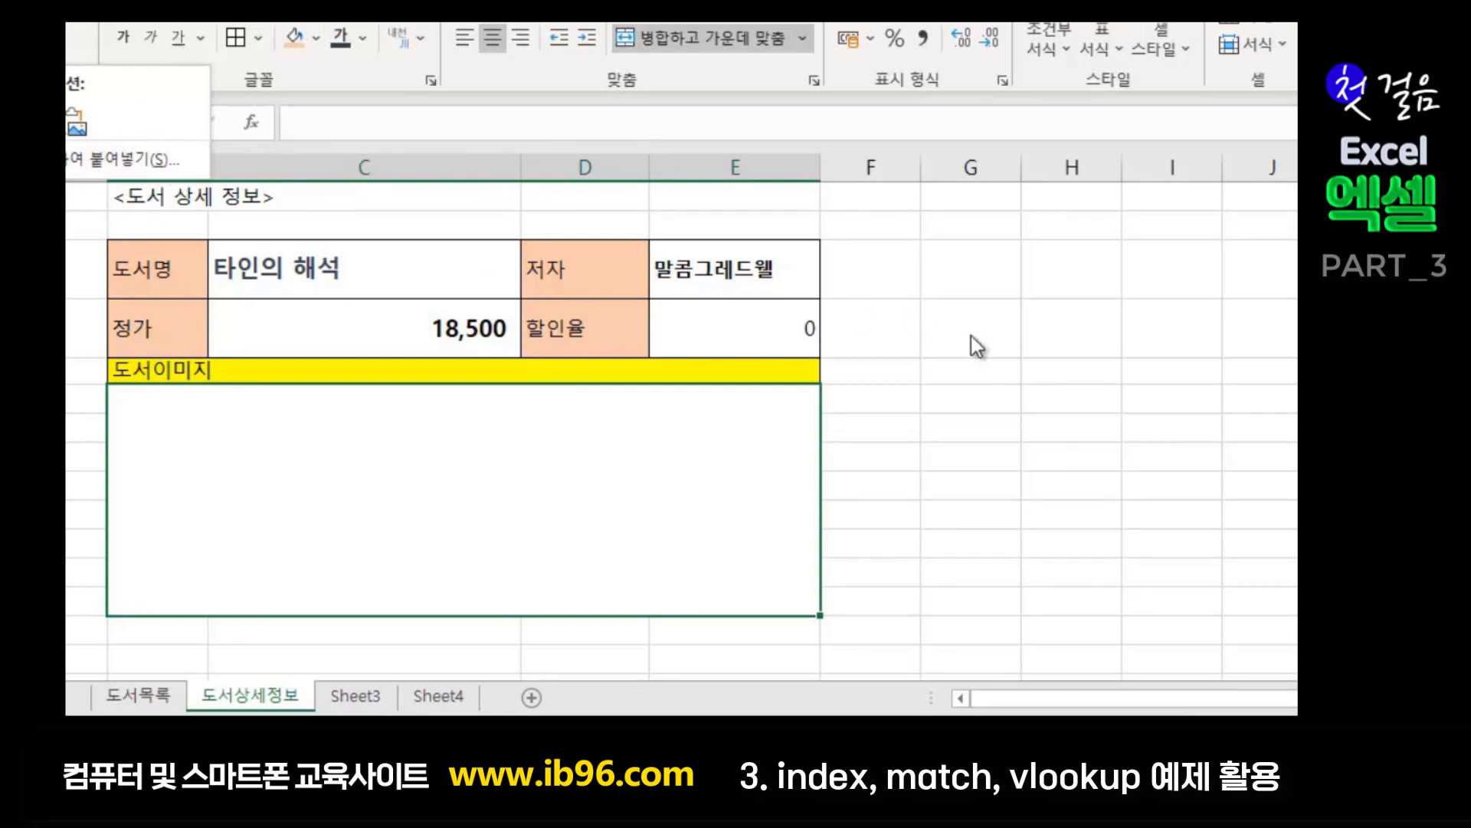
key(Escape)
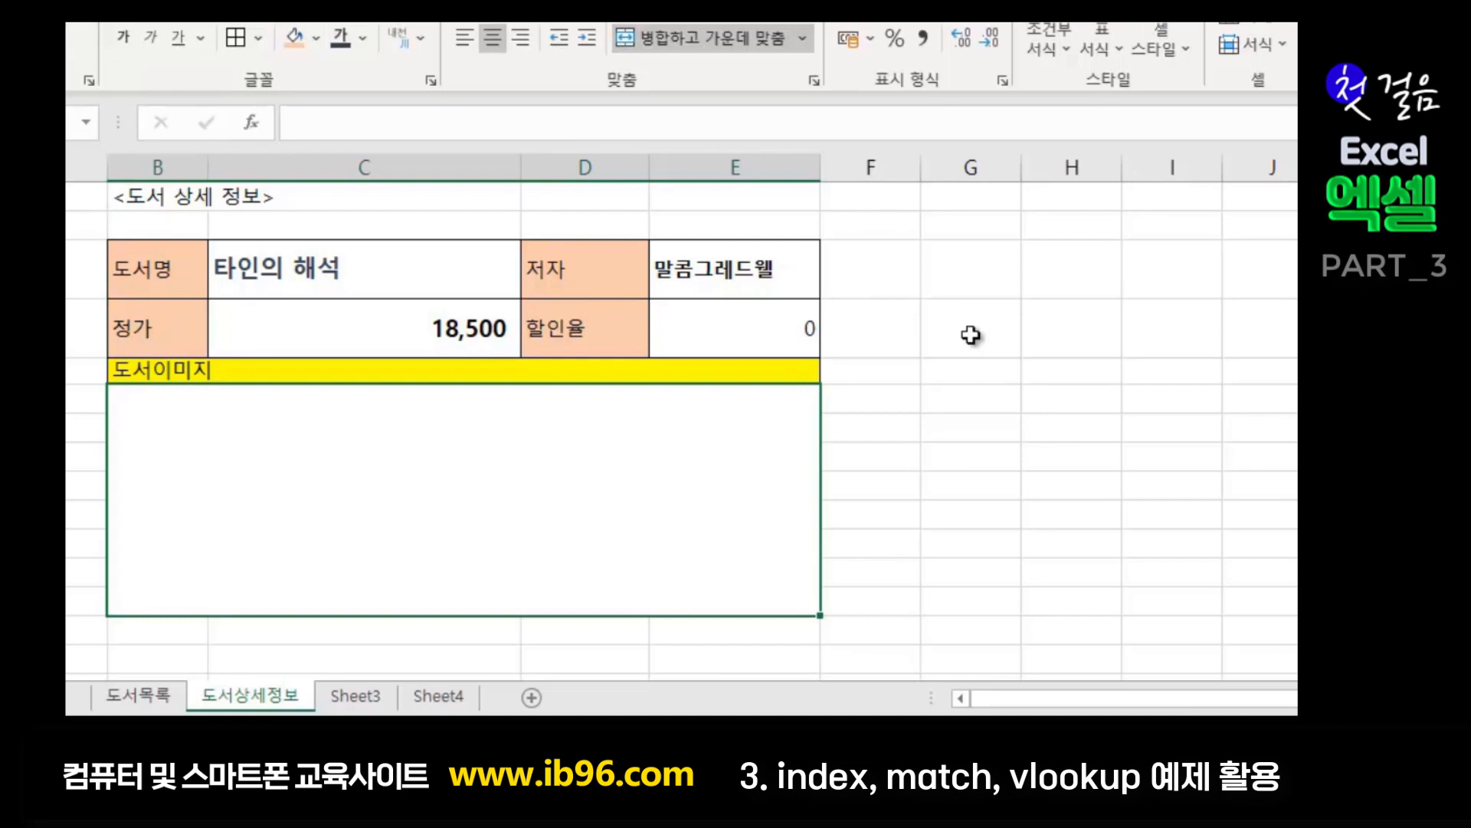
- Copy the 이미지 cell H5 of 타인의 해석 in 도서목록 and paste it as a linked picture into 도서상세정보
click(154, 705)
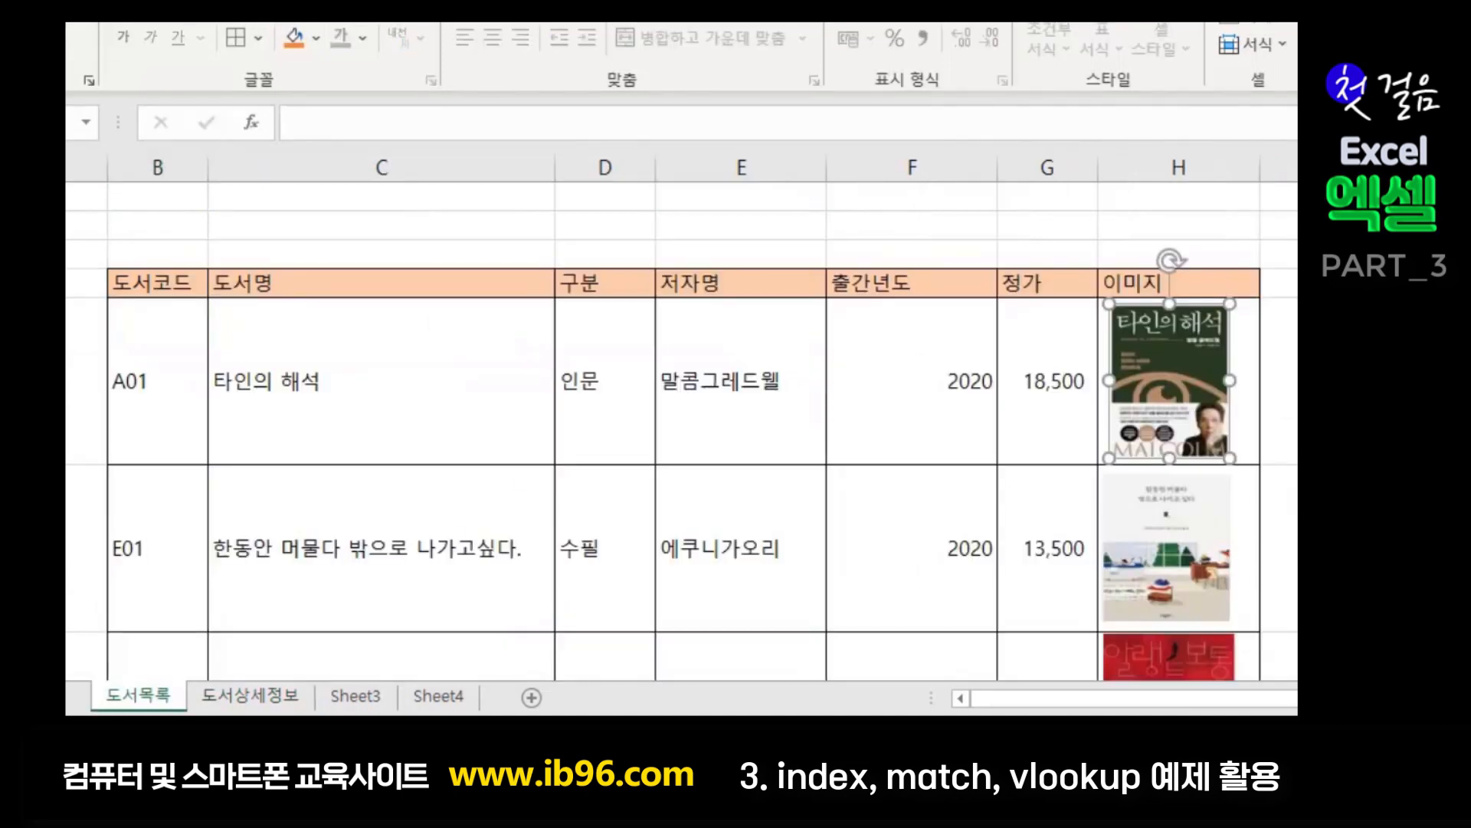
key(Escape)
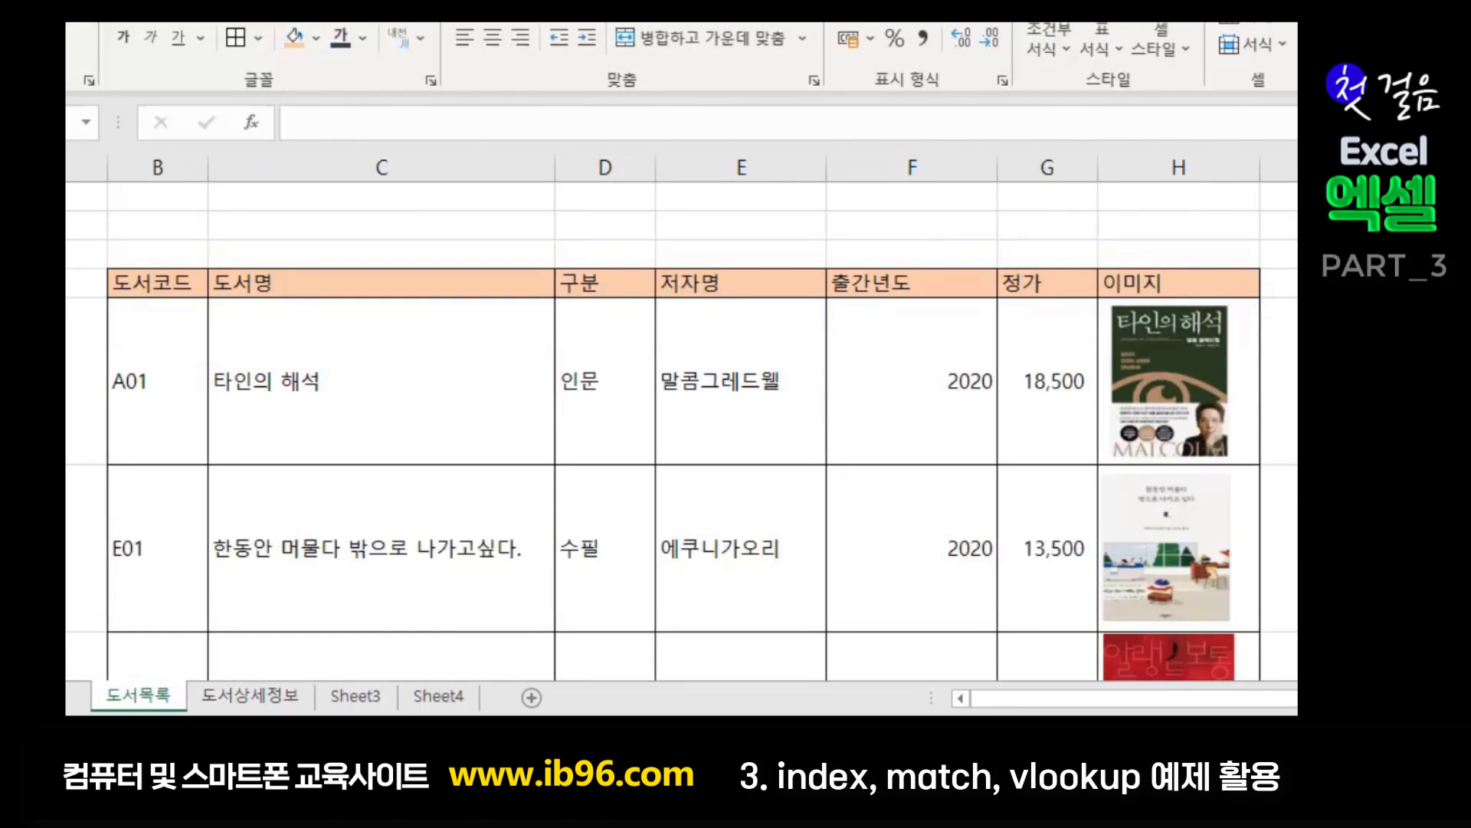
click(1244, 345)
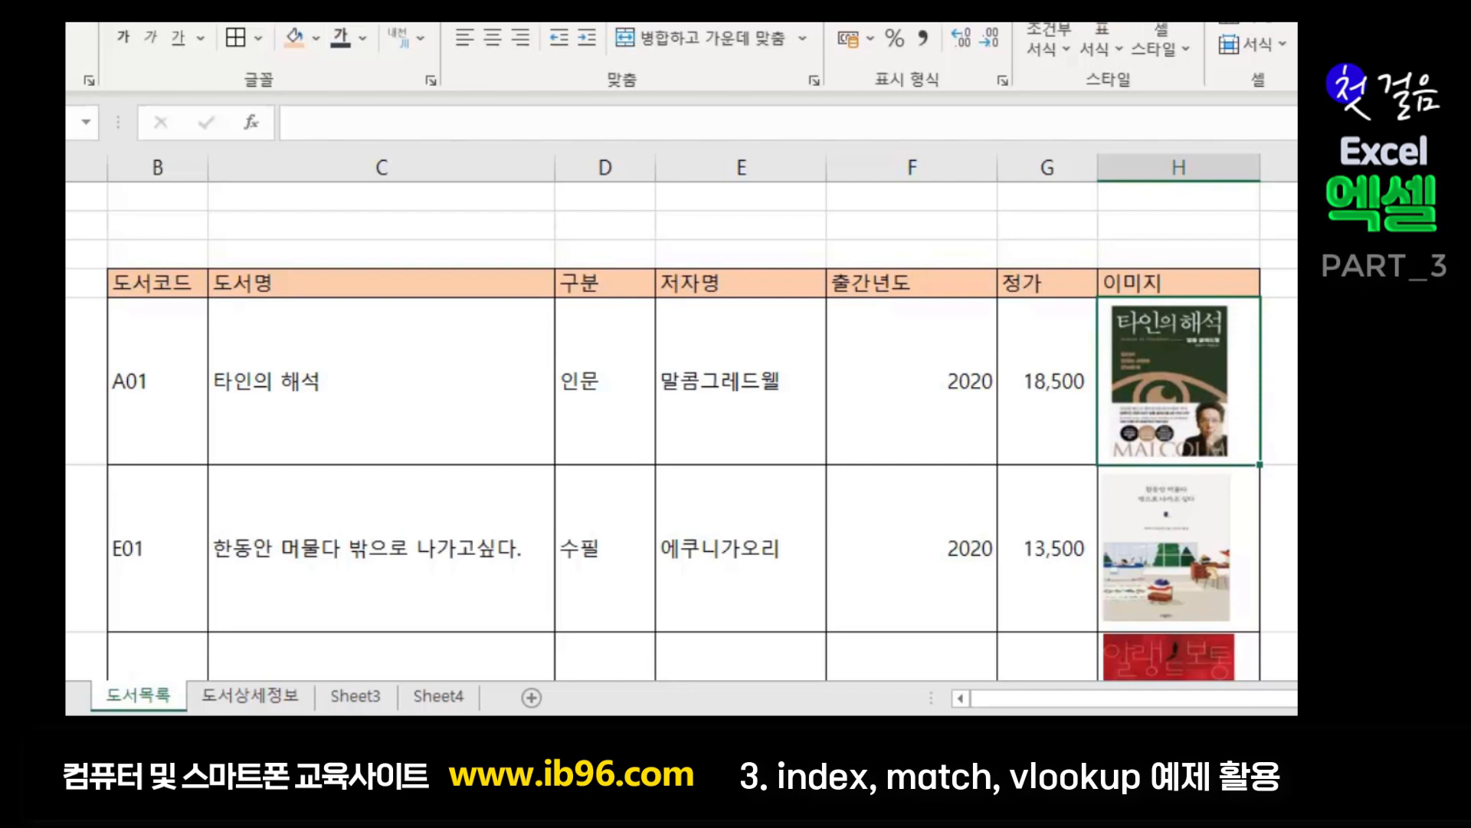
key(ctrl+c)
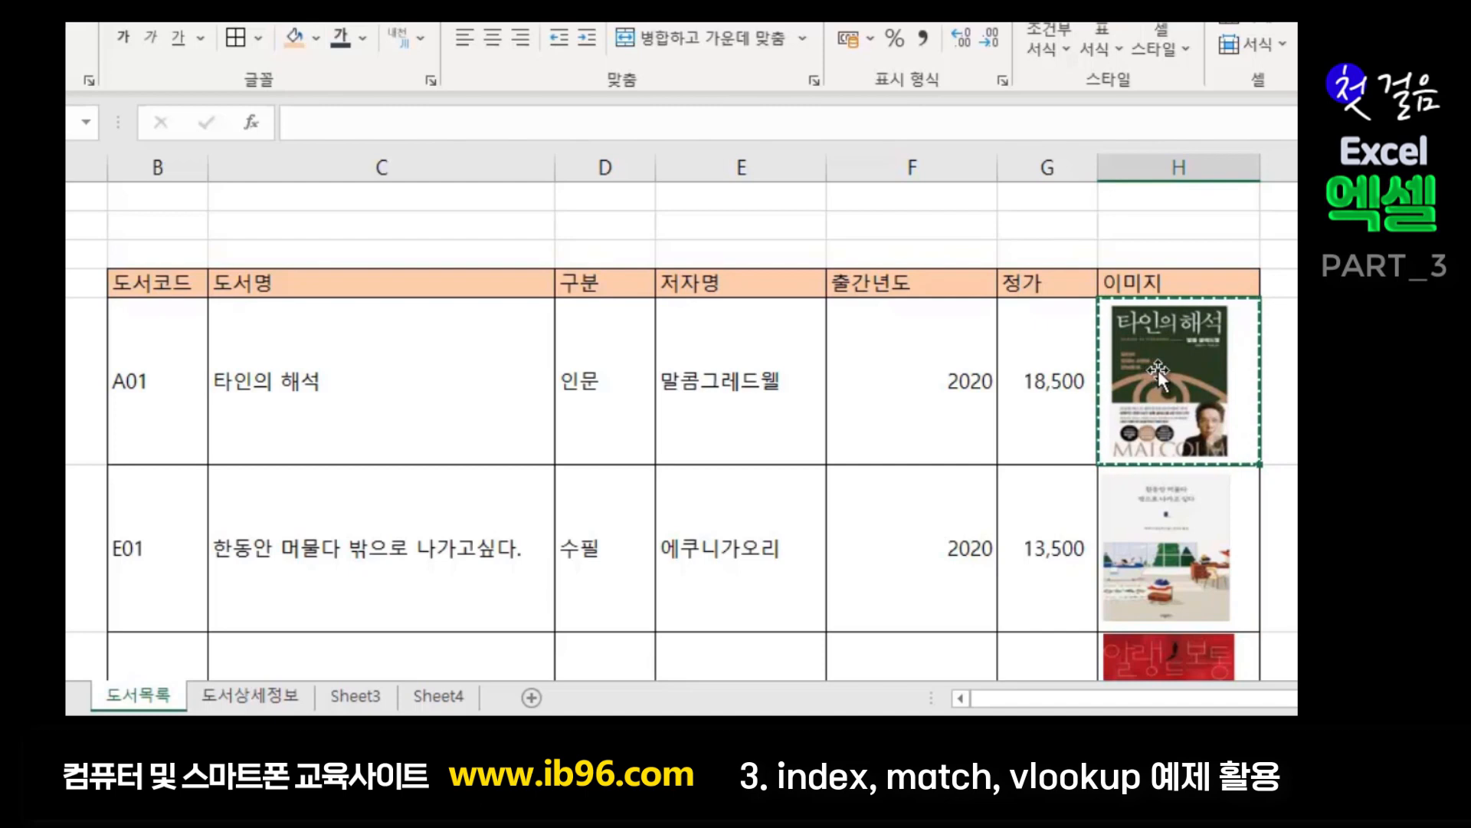
click(260, 701)
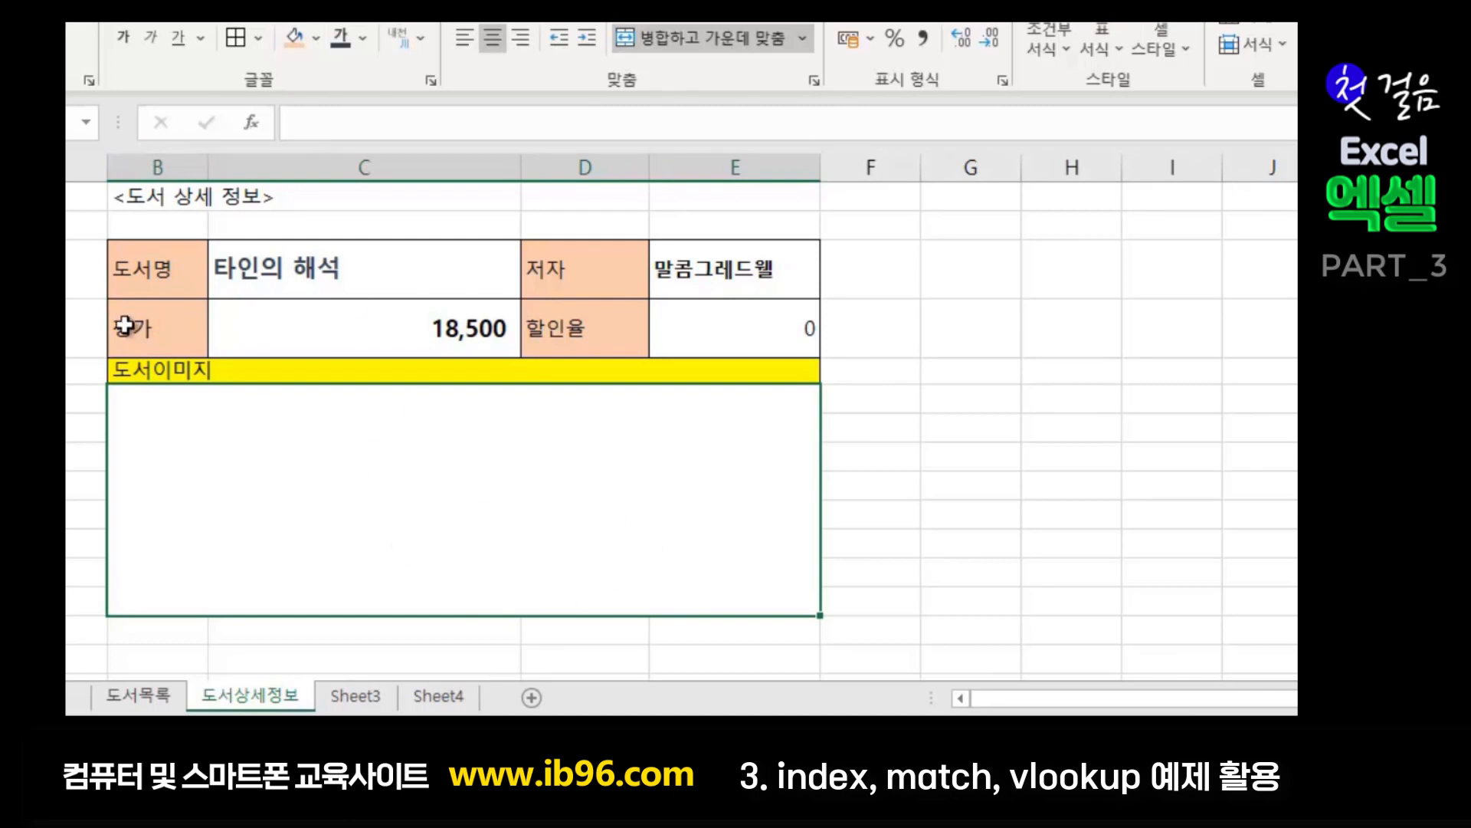
click(15, 56)
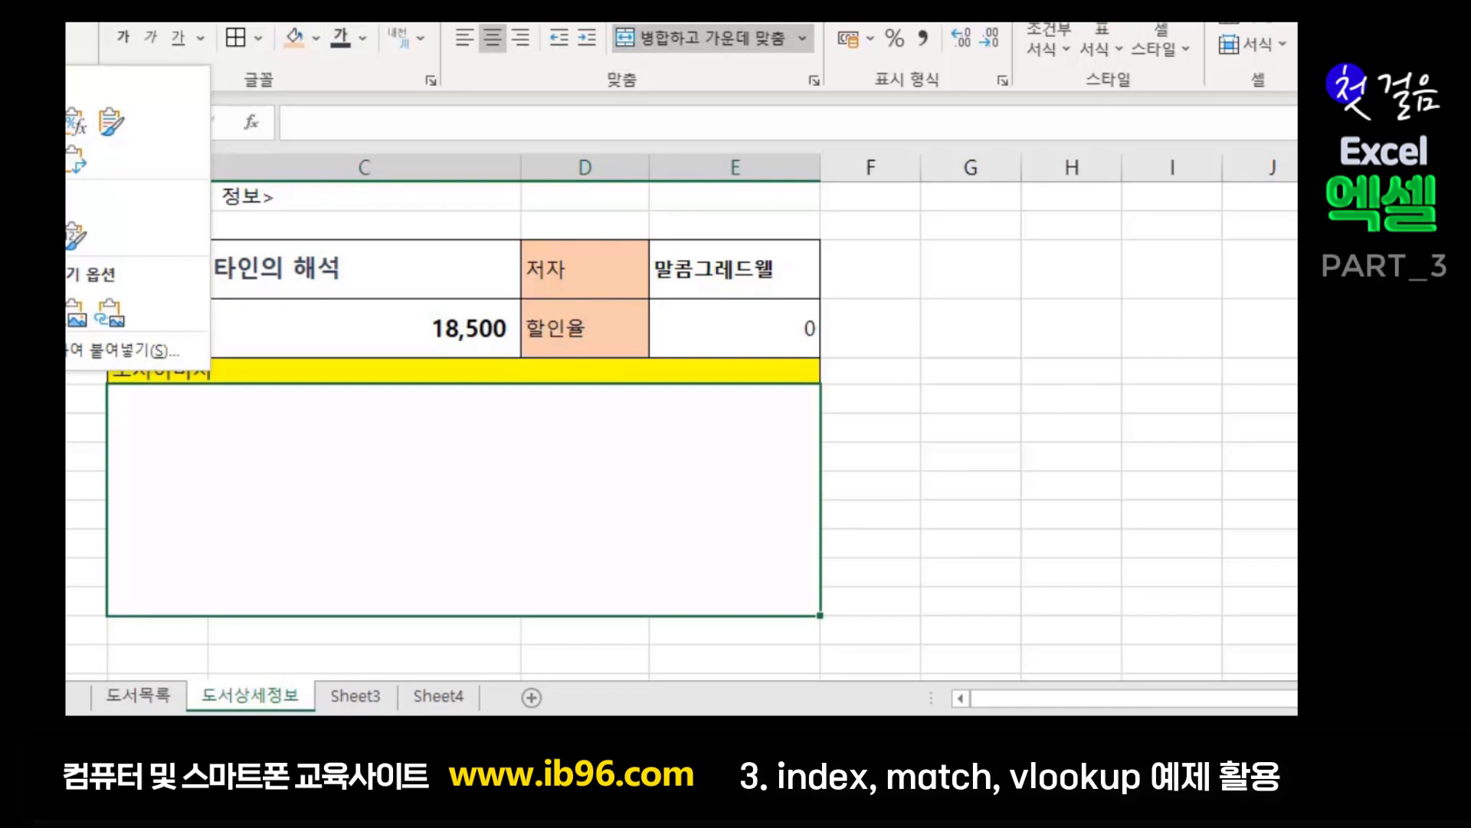
click(108, 322)
- Move the linked cover picture to the middle of the 도서이미지 area and enlarge it to fill the area's height
drag(171, 440, 460, 454)
drag(397, 564, 351, 611)
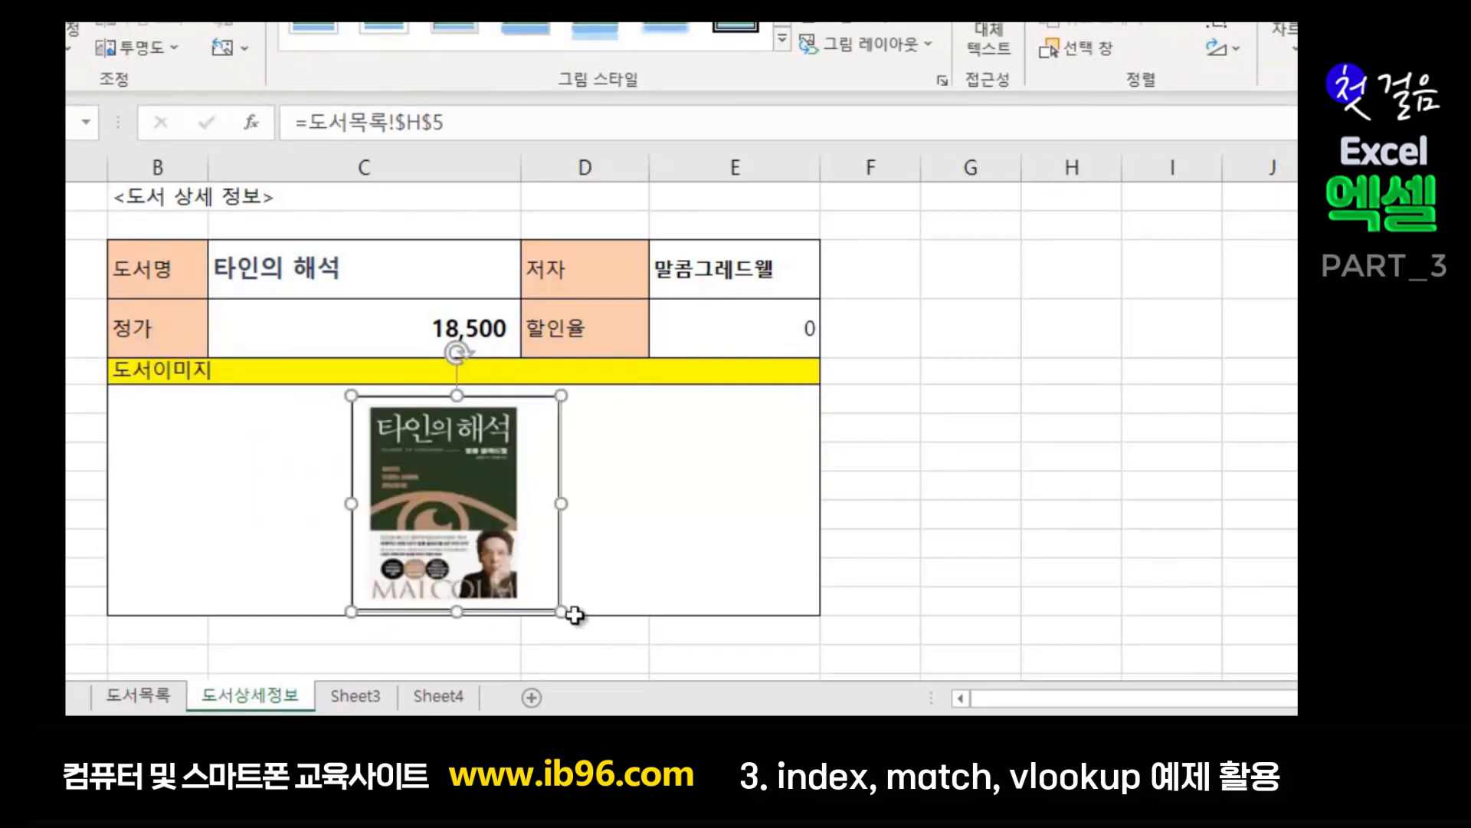
drag(351, 396, 338, 382)
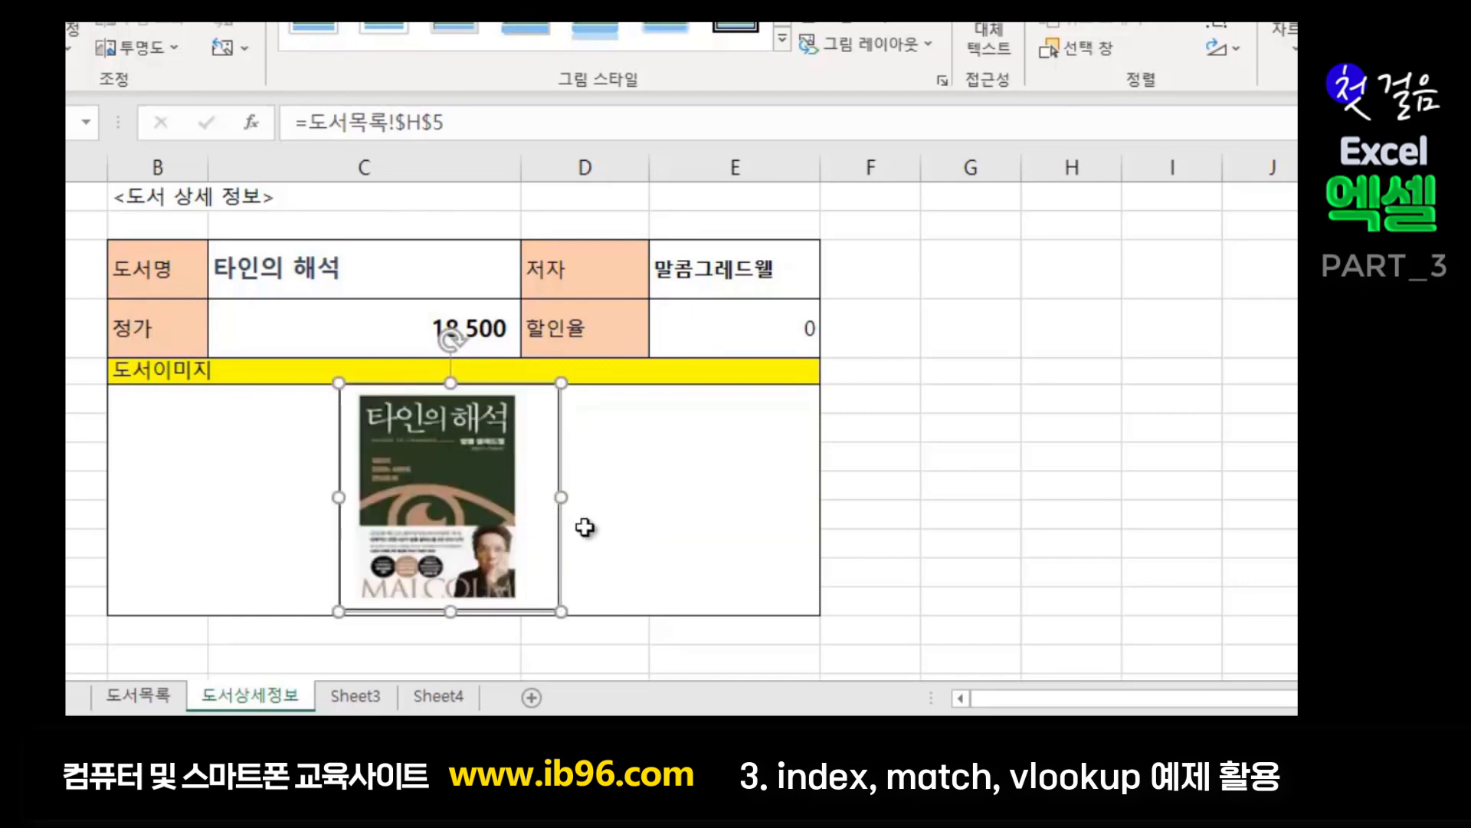
click(1165, 517)
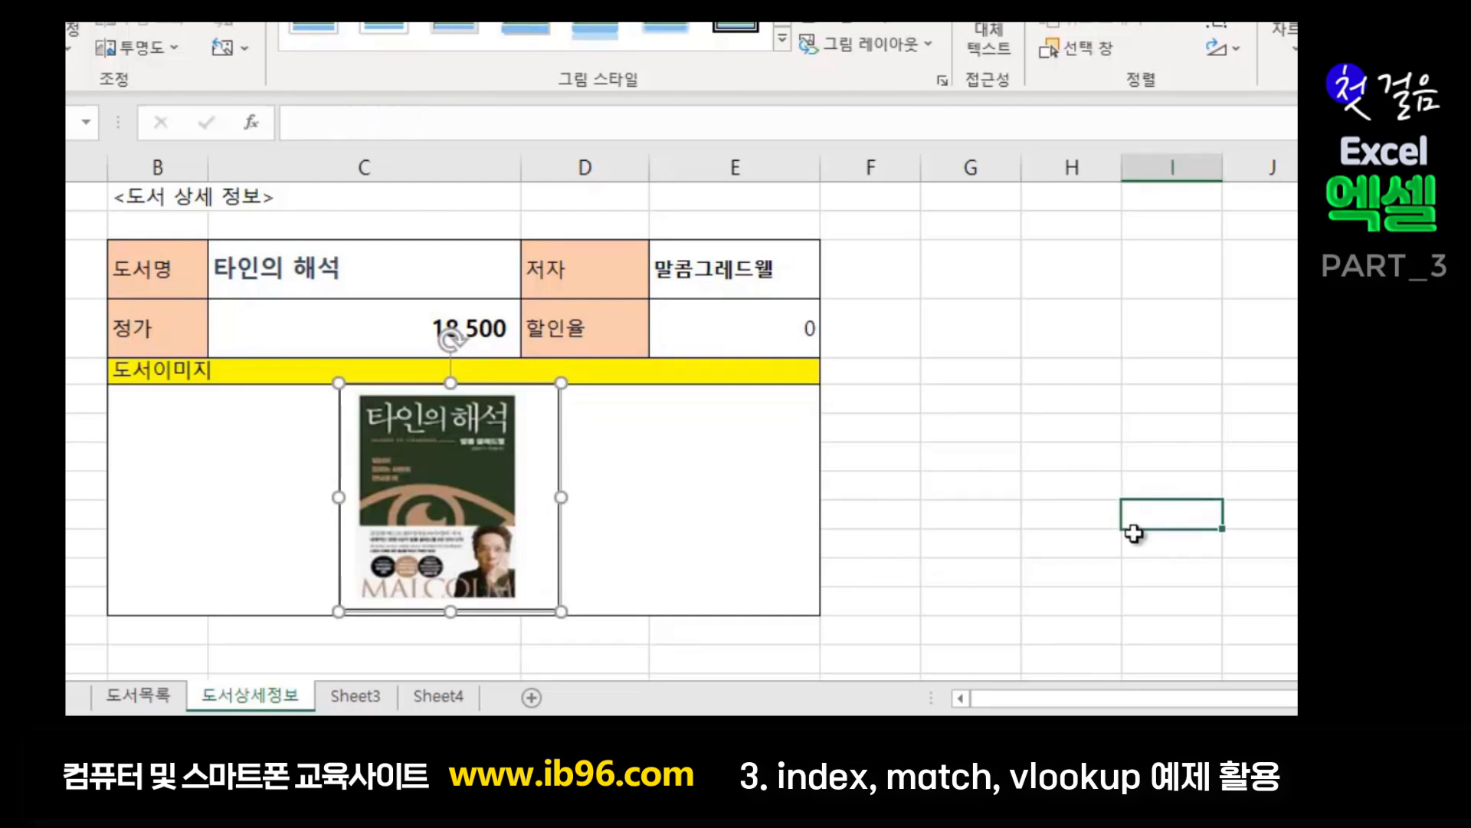
- Check the linked picture's cell reference against its source cell in 도서목록 and return to 도서상세정보
click(452, 485)
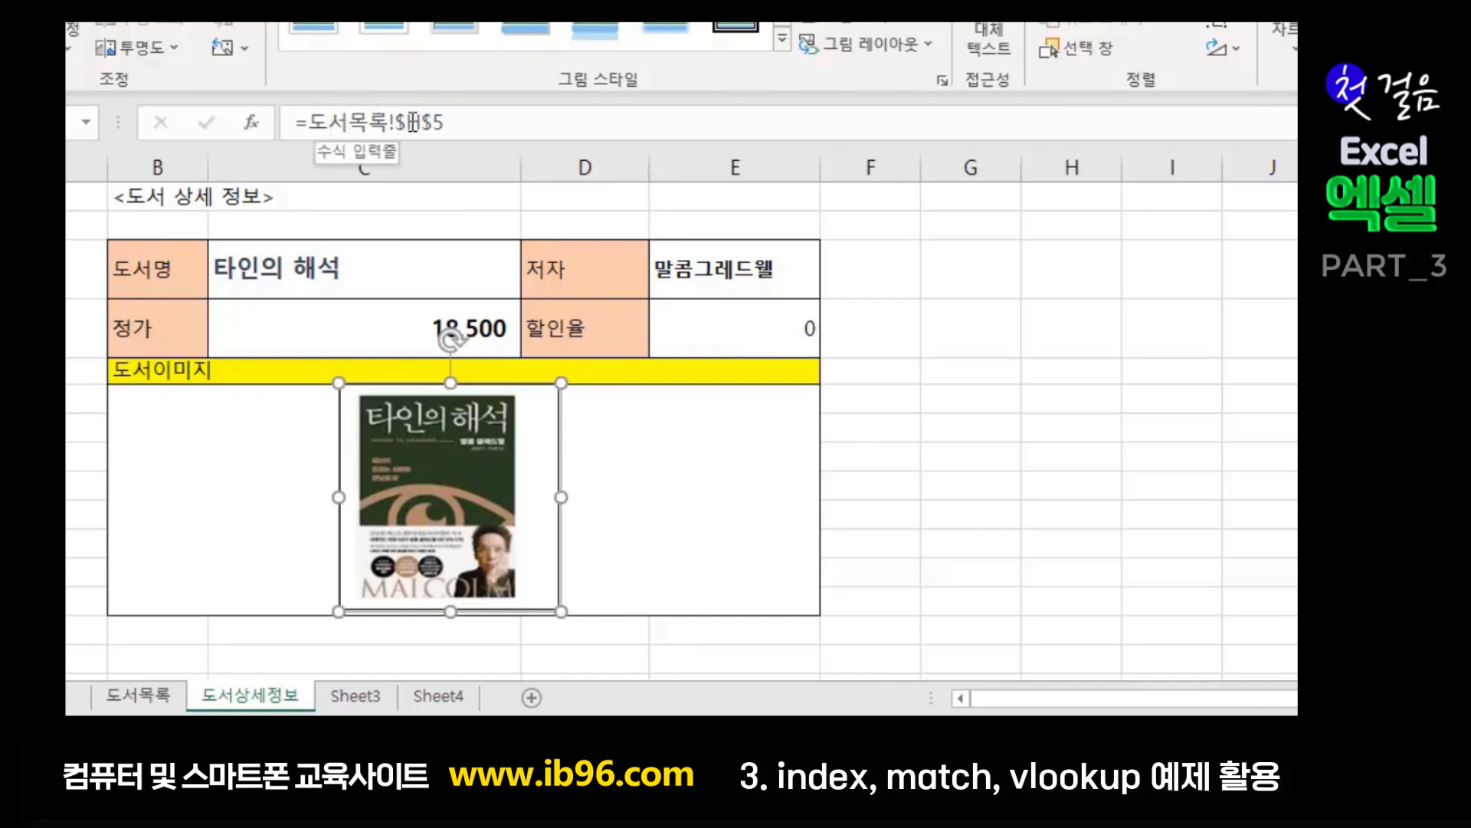
click(138, 695)
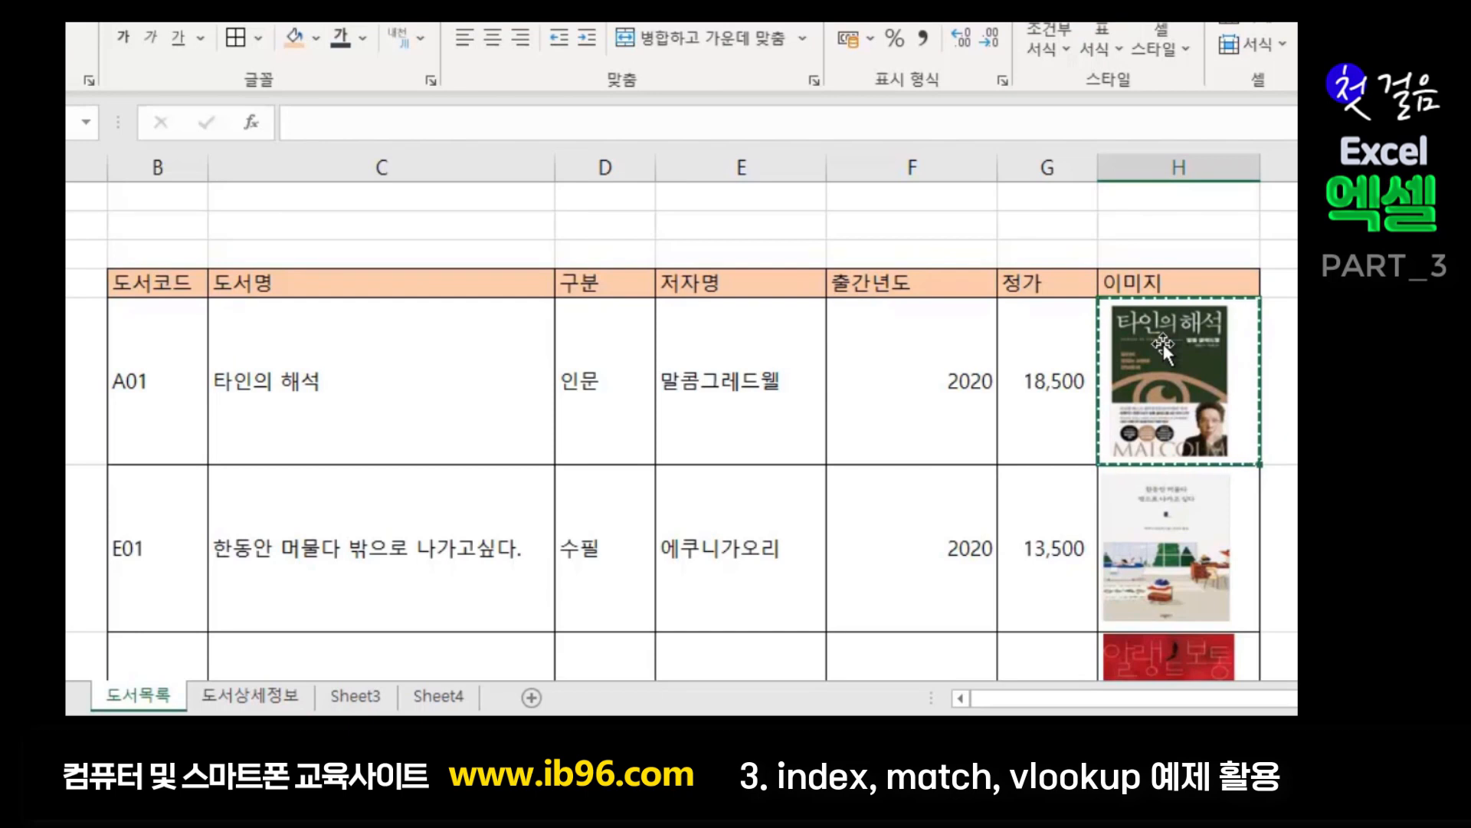
click(251, 694)
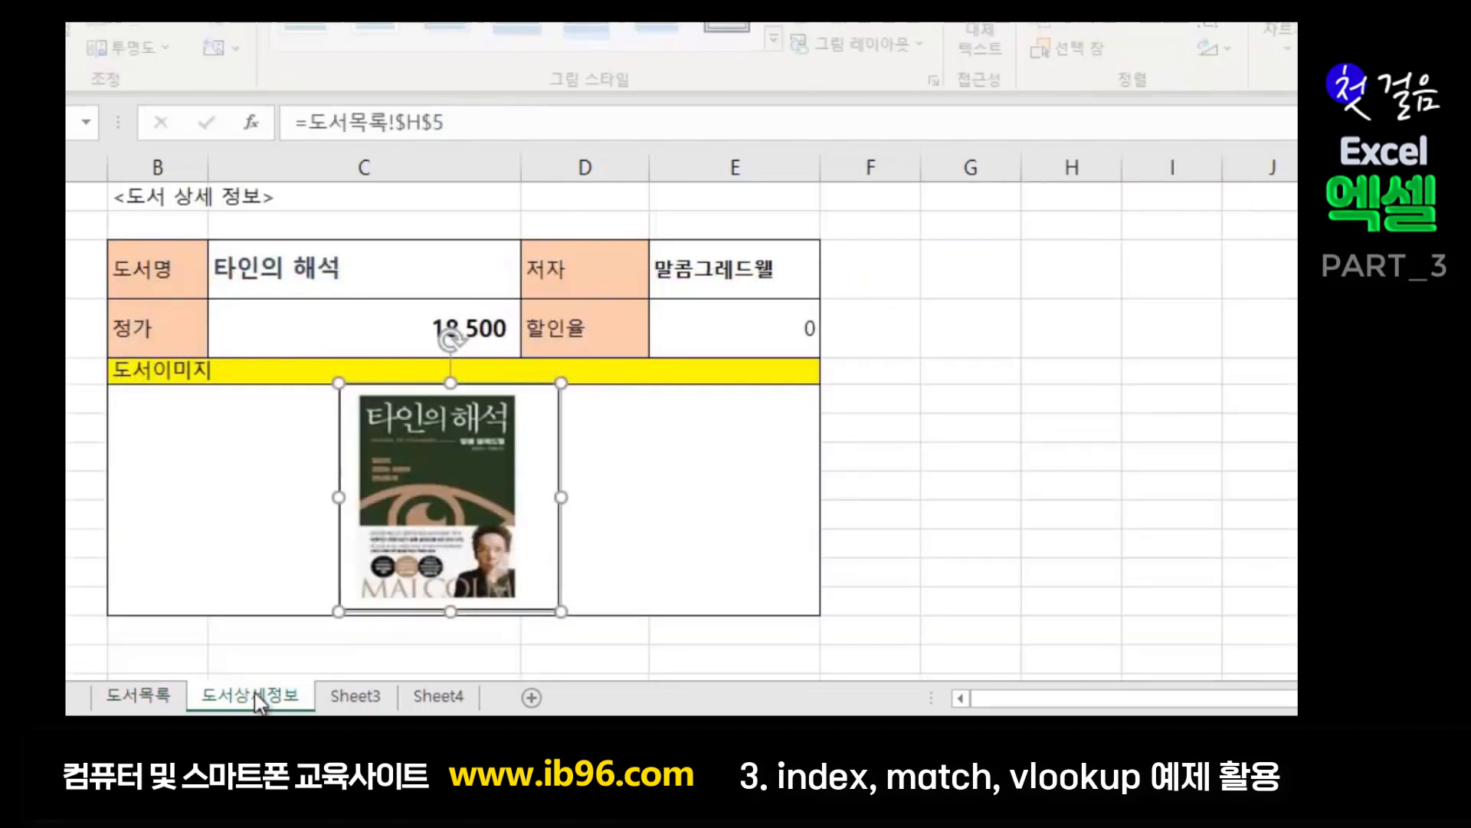